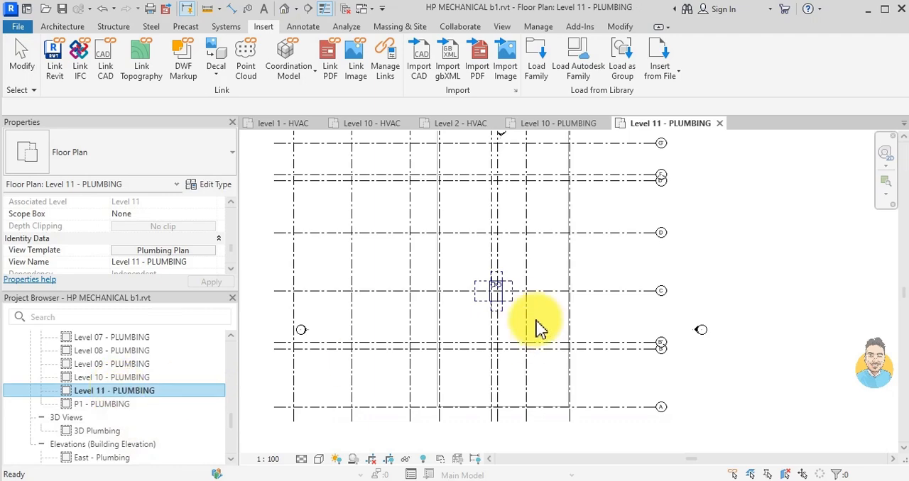
- Rename the Level 11 - PLUMBING floor plan view as ROOF - PLUMBING
right_click(94, 391)
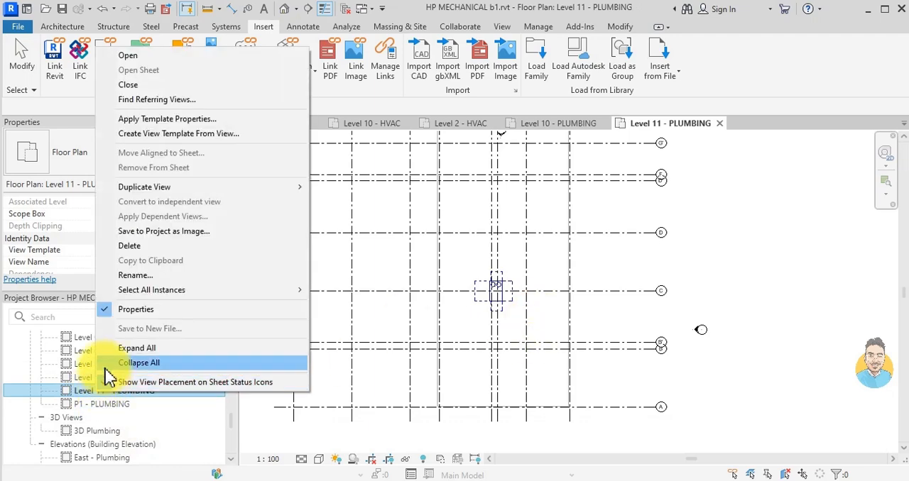
click(126, 276)
click(95, 393)
drag(98, 391, 68, 402)
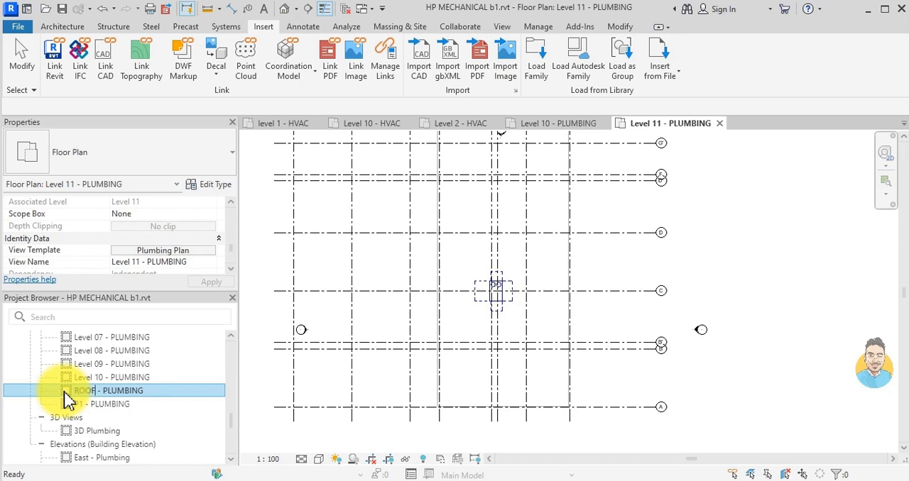
- Open the Level 10 - PLUMBING floor plan and inspect the area around grid C
double_click(100, 377)
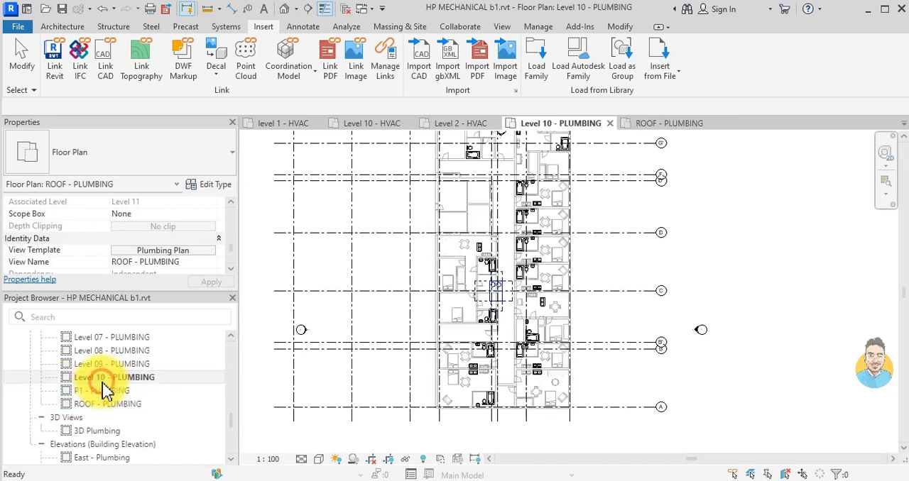
scroll(513, 285, up, 3)
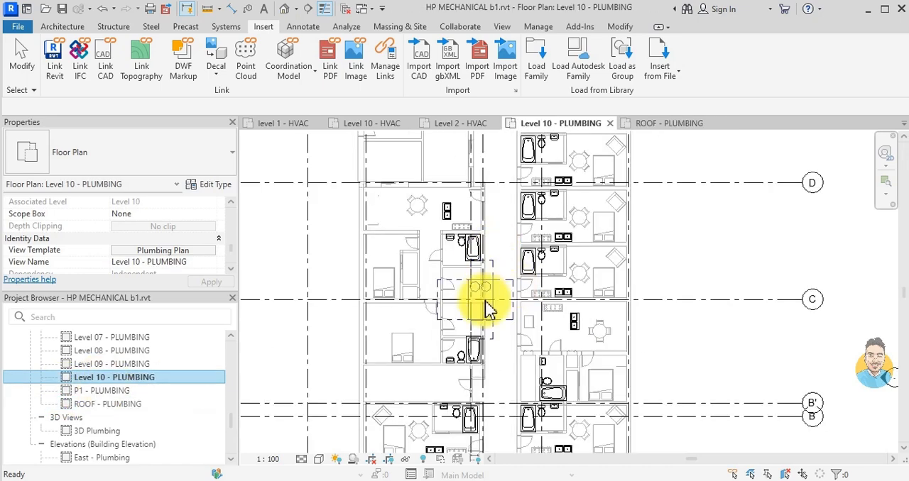
scroll(499, 298, up, 2)
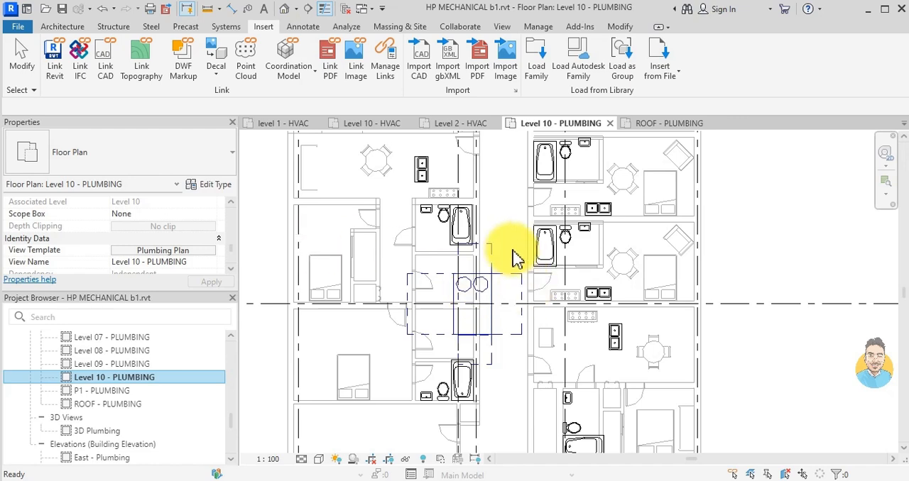
scroll(514, 256, down, 1)
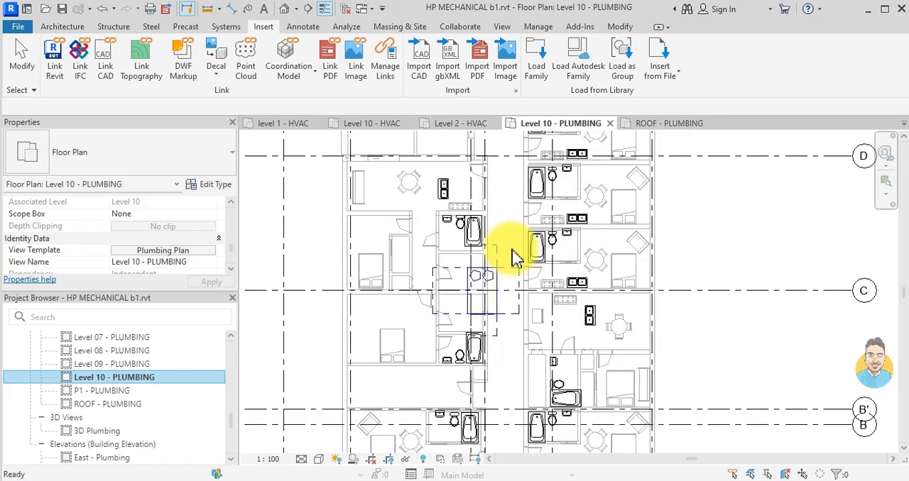
- Hide the Mechanical Equipment category in the Plumbing Plan view template's model visibility overrides
click(151, 251)
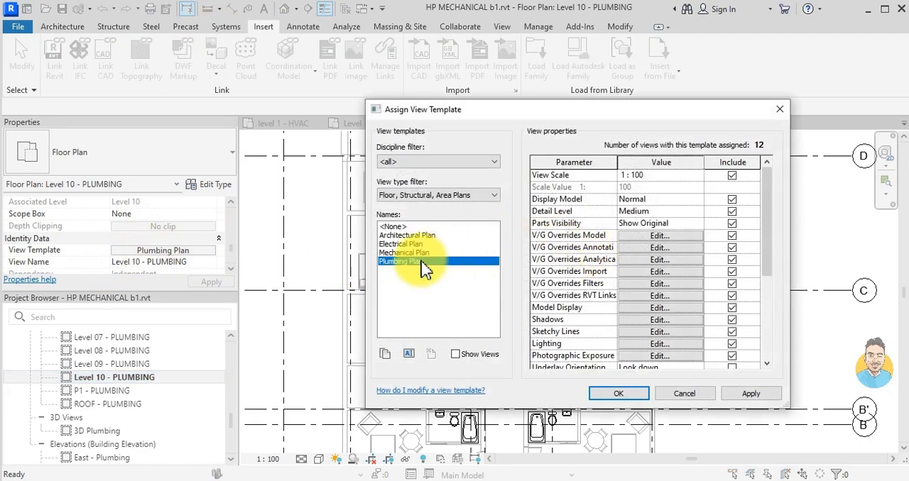
click(652, 237)
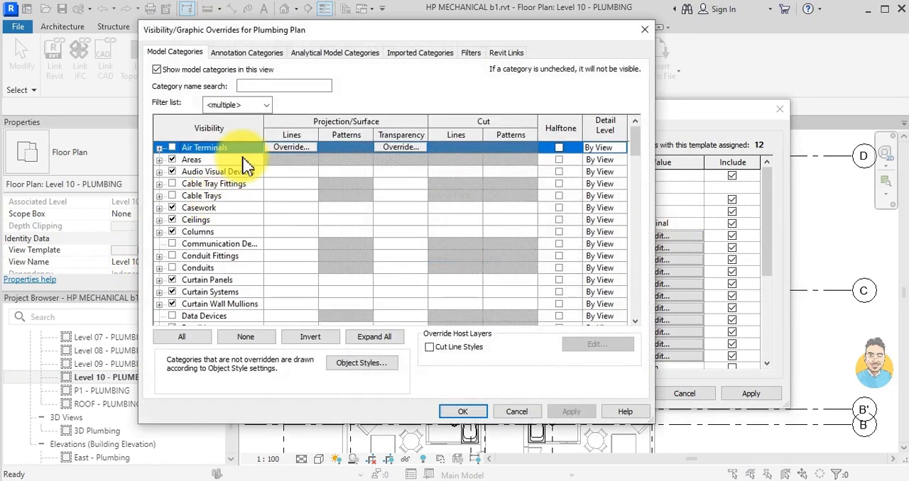
scroll(211, 243, down, 5)
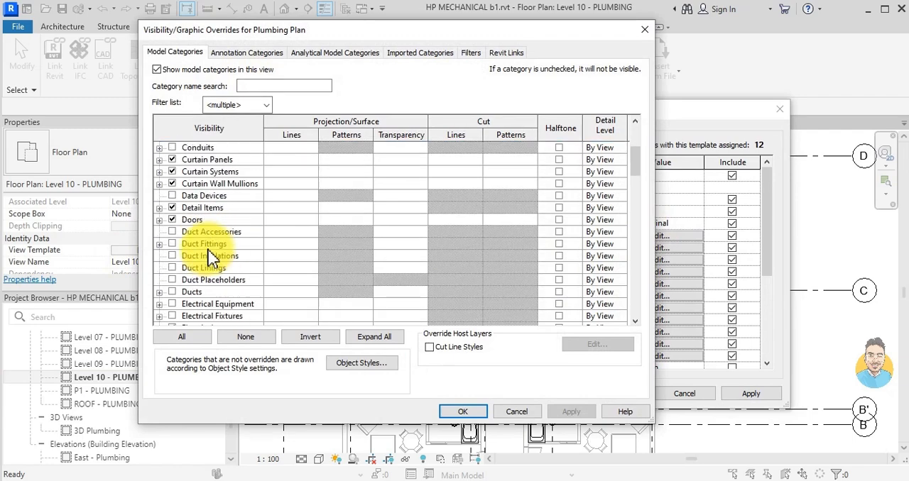
text(MECH)
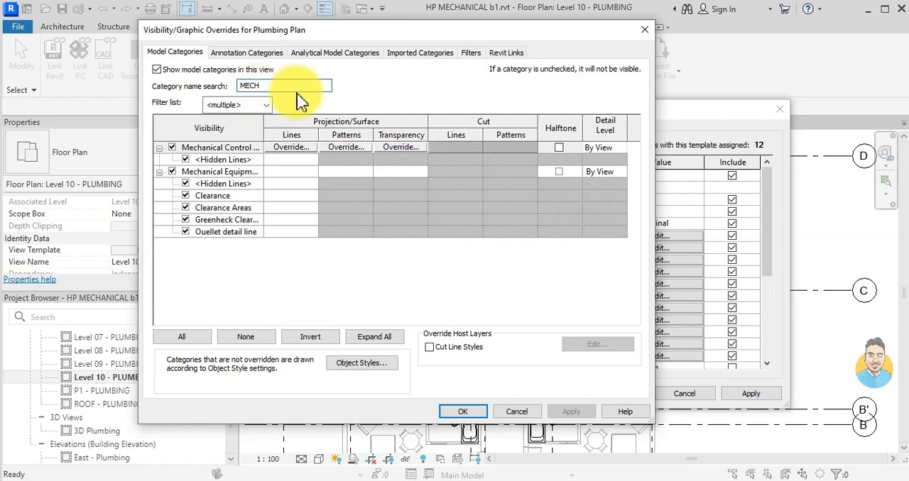
click(172, 172)
click(463, 413)
click(622, 393)
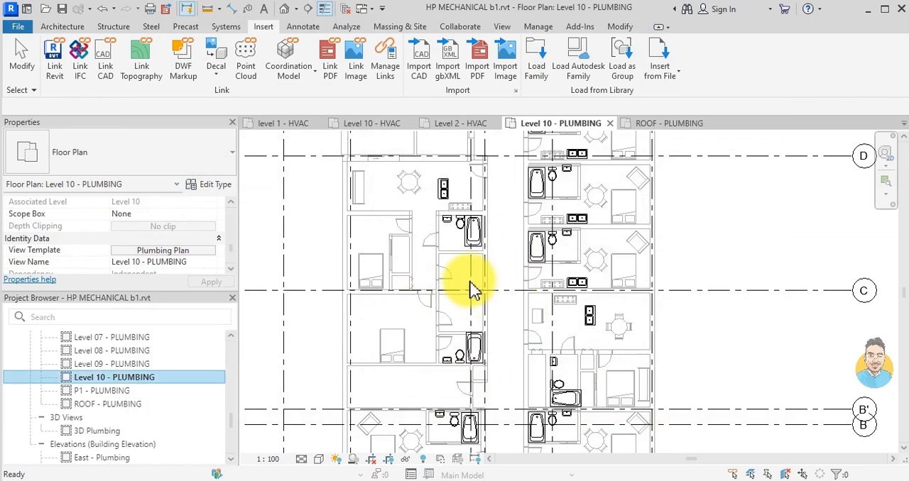
- Set the top of the Plumbing Plan template's view range to Level Above with an offset of 0
click(168, 252)
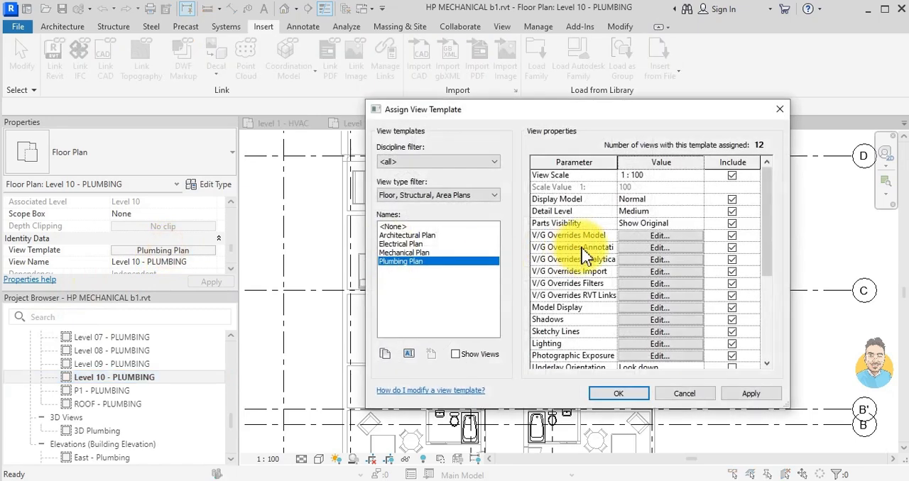
scroll(593, 245, down, 2)
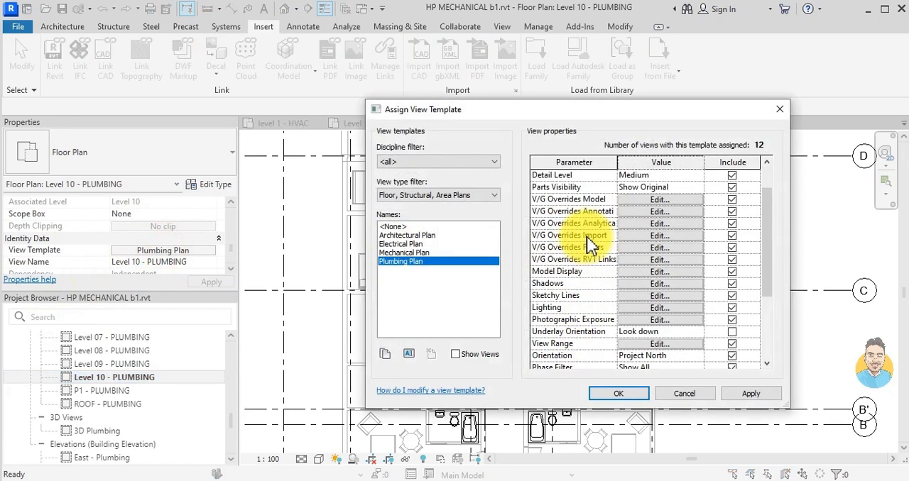
scroll(593, 245, down, 1)
click(657, 271)
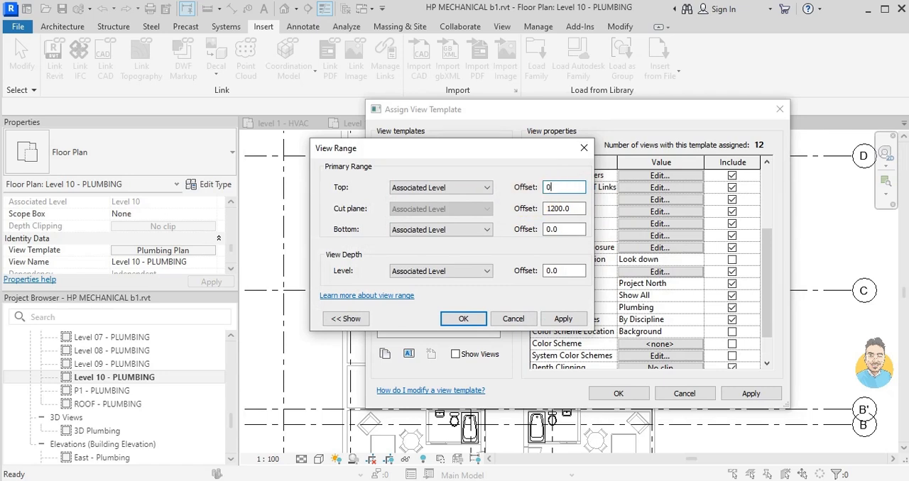
click(474, 188)
click(423, 206)
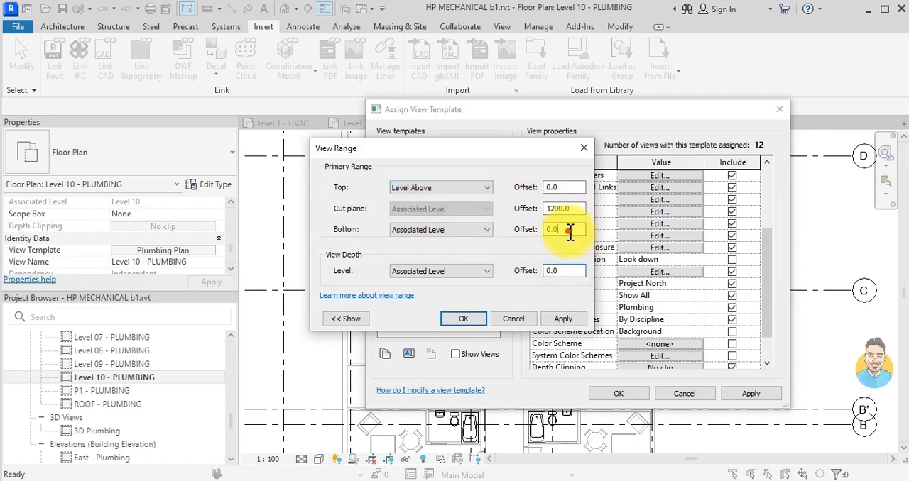
- Set the view range's bottom offset to -550, enter a lower view depth offset, and apply the template
drag(576, 229, 532, 232)
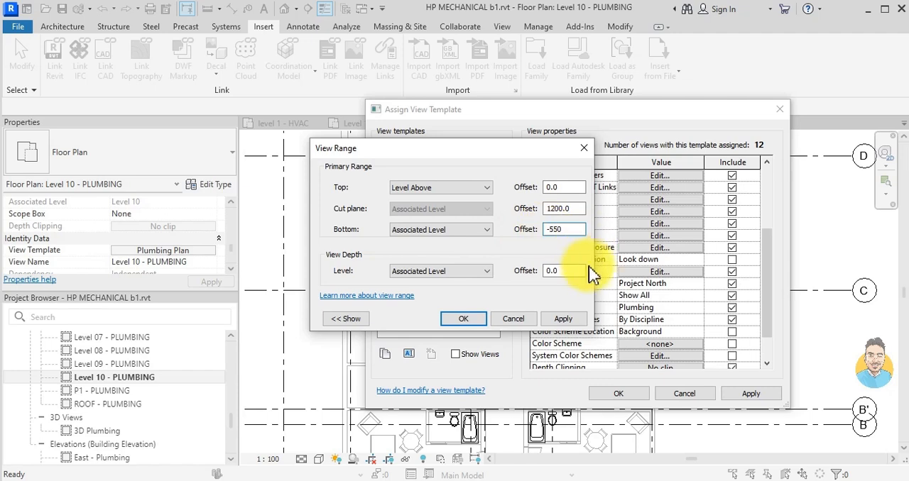
drag(574, 272, 465, 279)
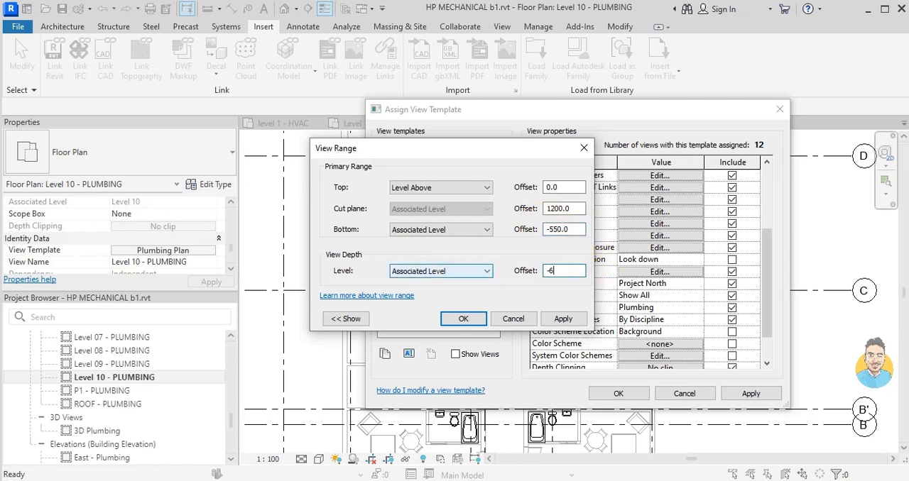
click(461, 317)
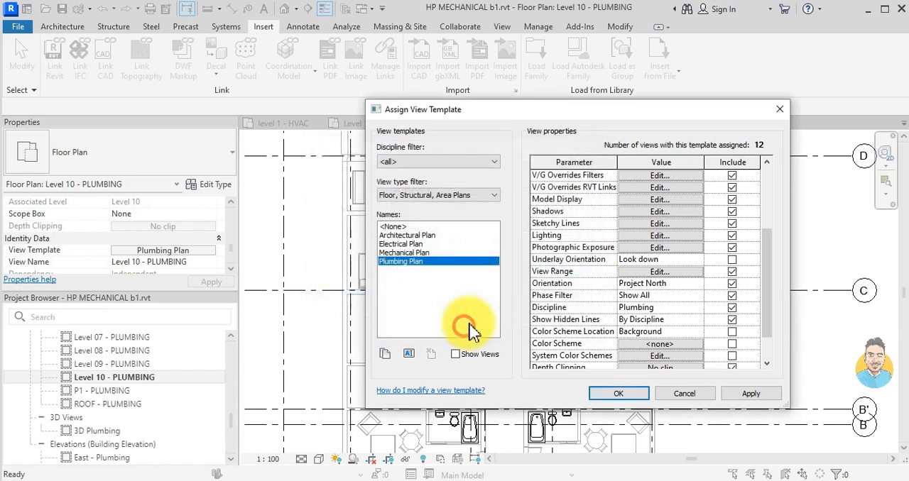
click(641, 397)
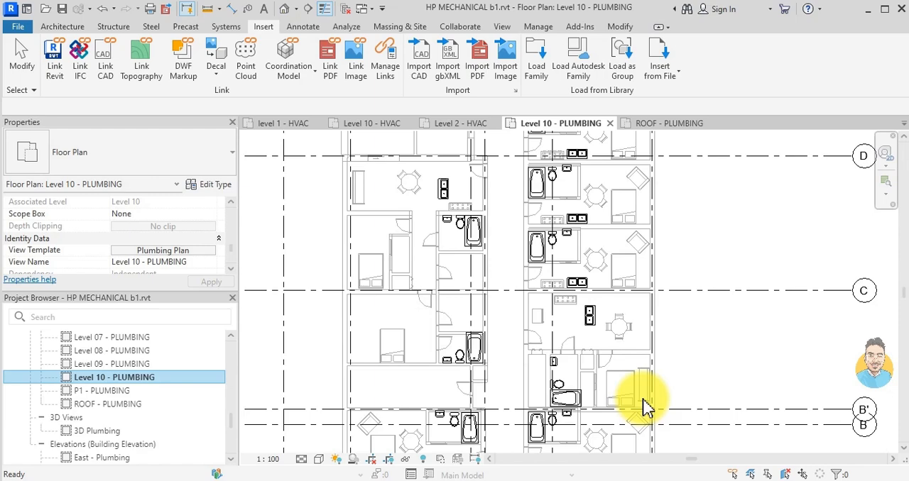
- Close all inactive views, keeping only the Level 10 - PLUMBING plan open
scroll(487, 361, down, 1)
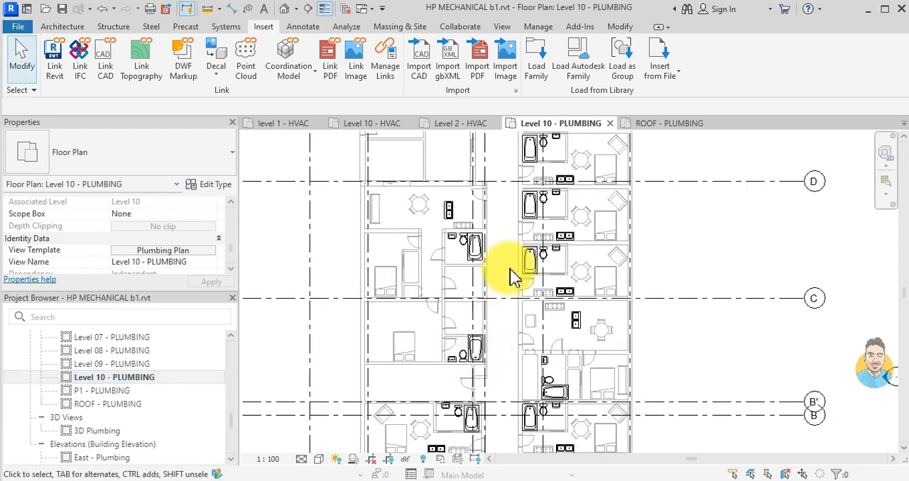
scroll(554, 343, up, 2)
scroll(554, 343, up, 1)
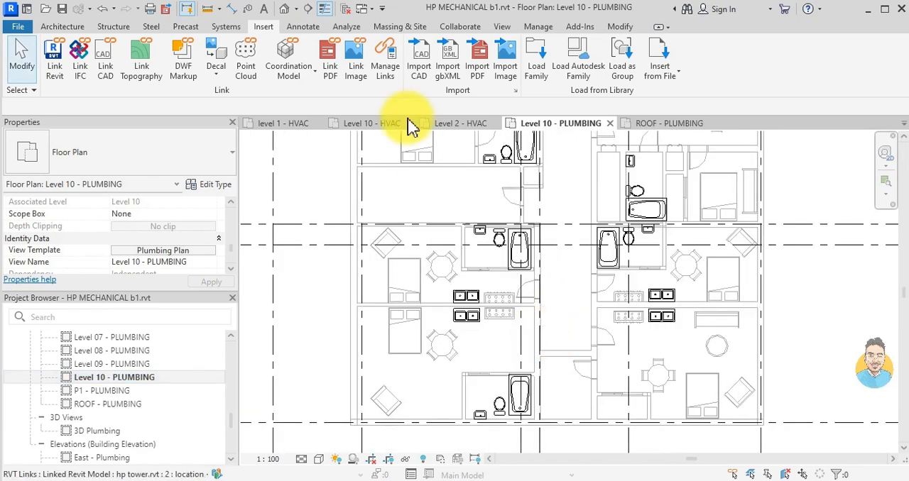
click(346, 10)
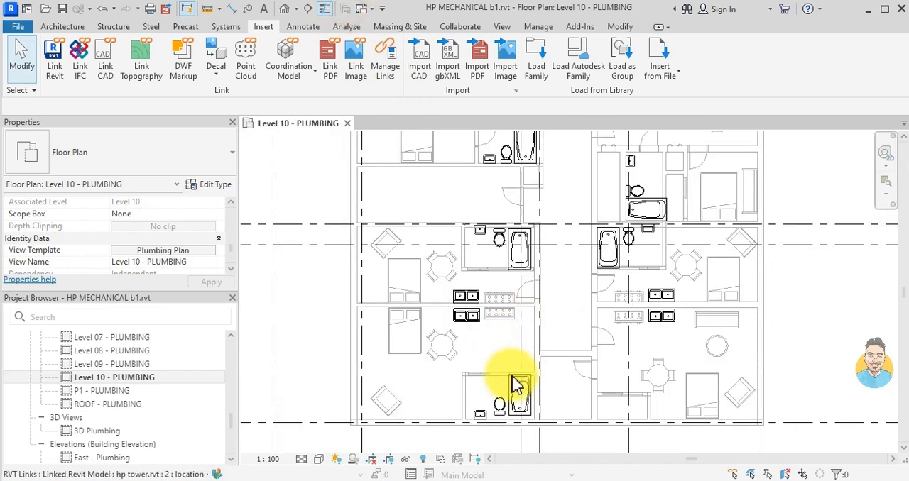
- Start a Copy/Monitor session on the linked hp tower.rvt model in the Level 10 plumbing plan
scroll(517, 349, up, 3)
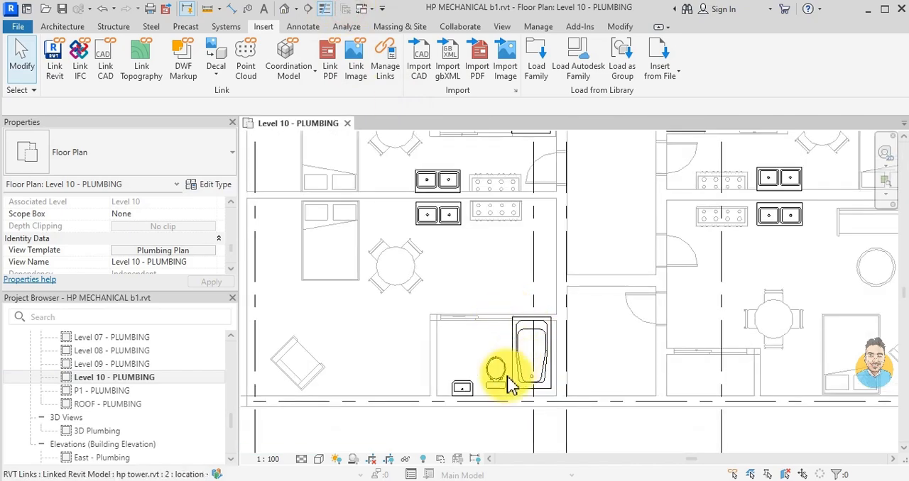
scroll(508, 372, down, 1)
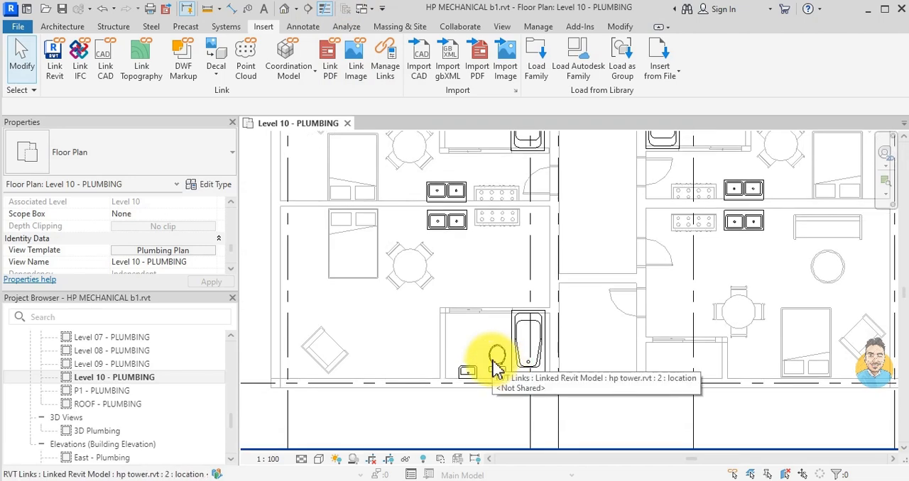
scroll(458, 362, up, 1)
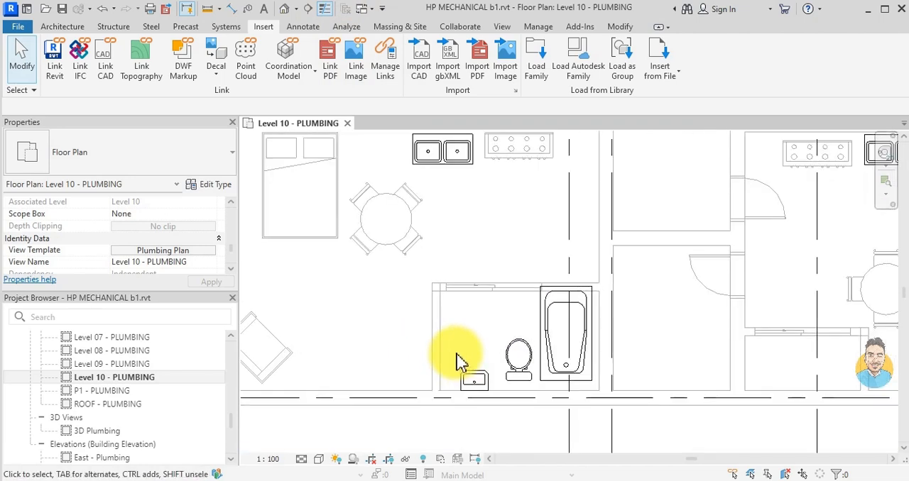
scroll(458, 362, down, 3)
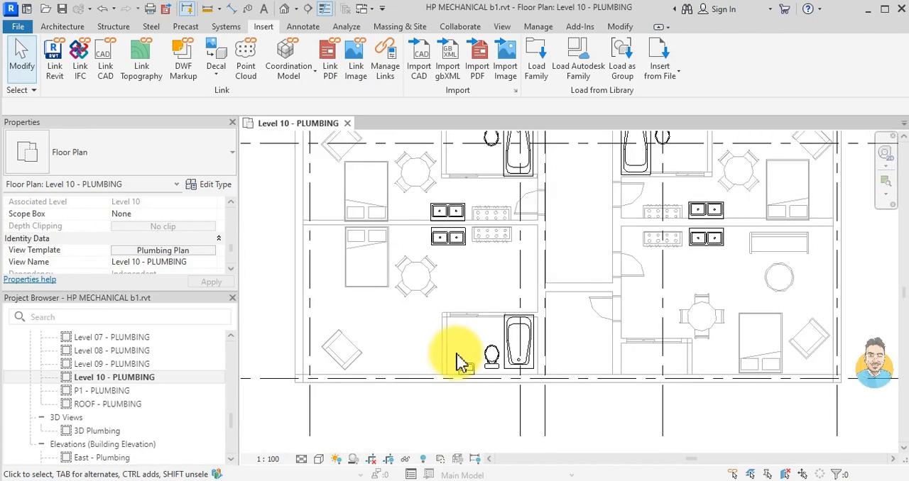
scroll(462, 365, up, 2)
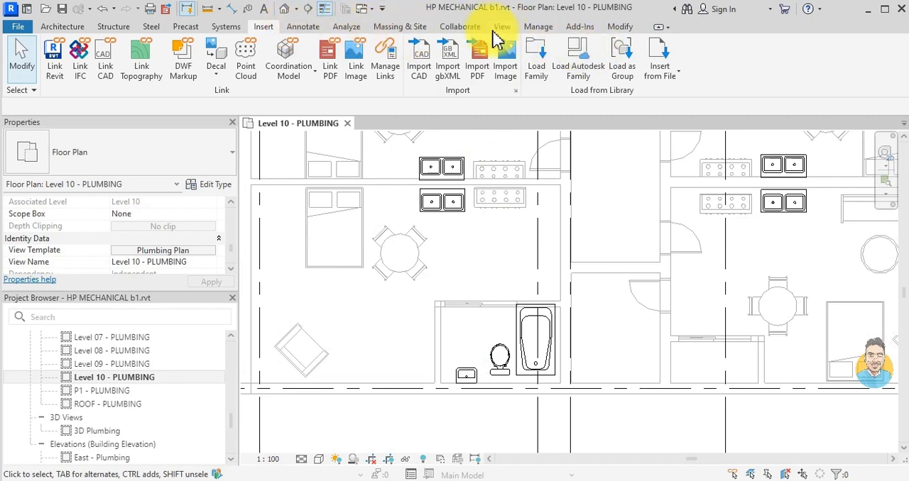
click(469, 27)
click(607, 74)
click(620, 125)
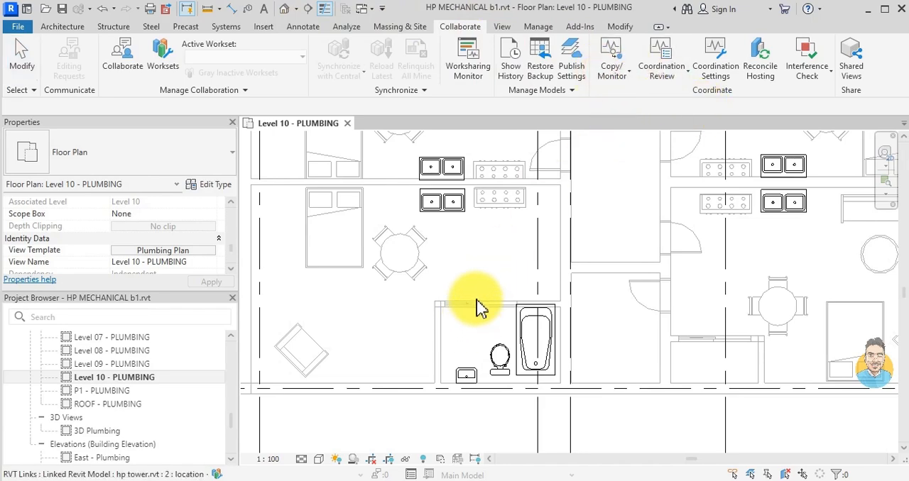
scroll(476, 308, down, 3)
click(477, 307)
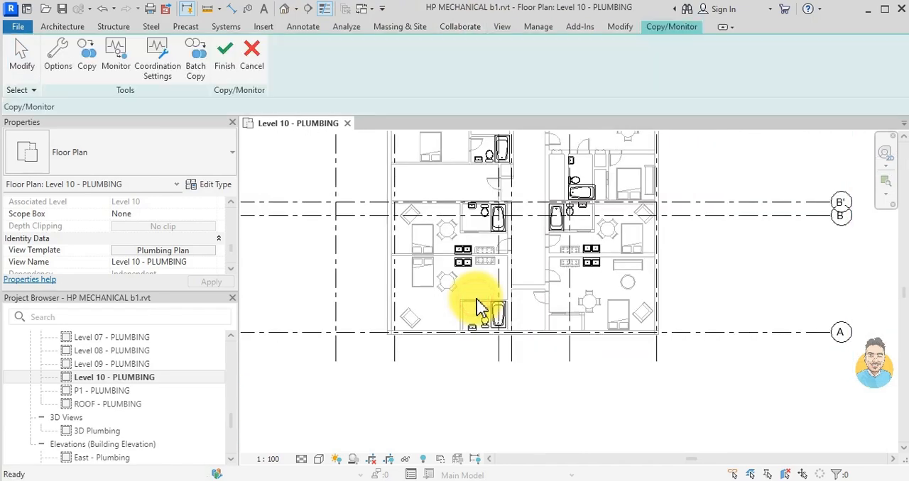
- Try to batch copy all fixtures from the linked model using the current type mapping settings
click(194, 67)
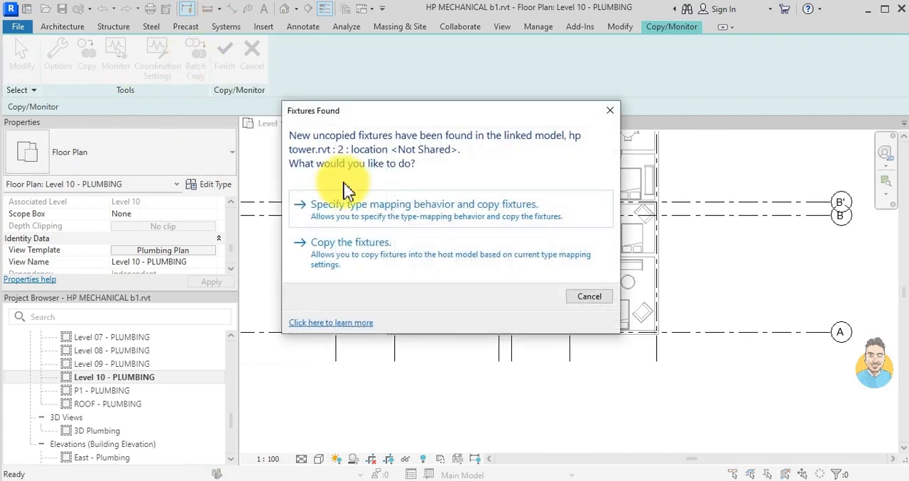
click(362, 259)
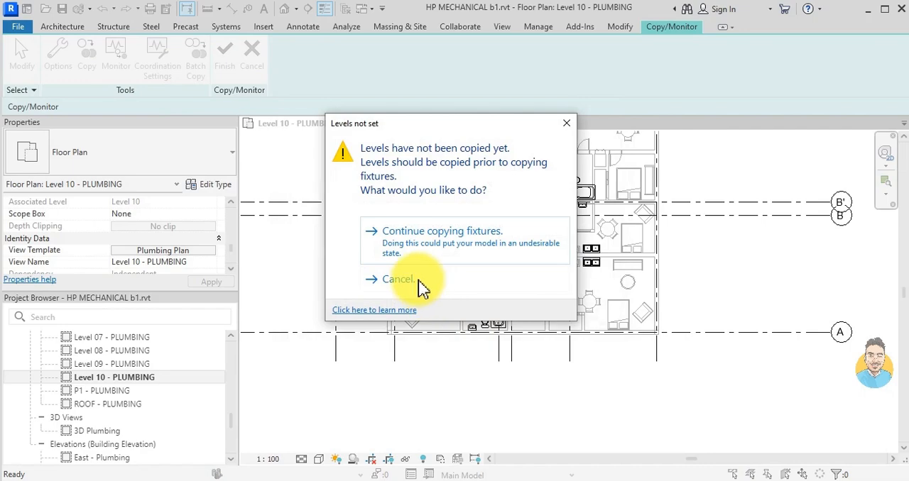
click(436, 236)
- Copy the washbasin, toilet, bathtub and double kitchen sink of the apartment near grid A from the linked model
scroll(461, 284, up, 5)
scroll(472, 355, down, 1)
click(86, 62)
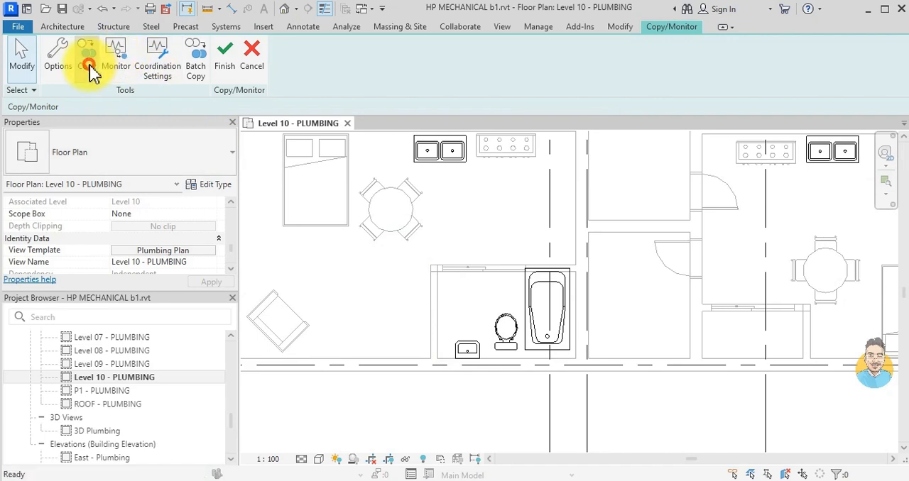
click(465, 348)
click(503, 339)
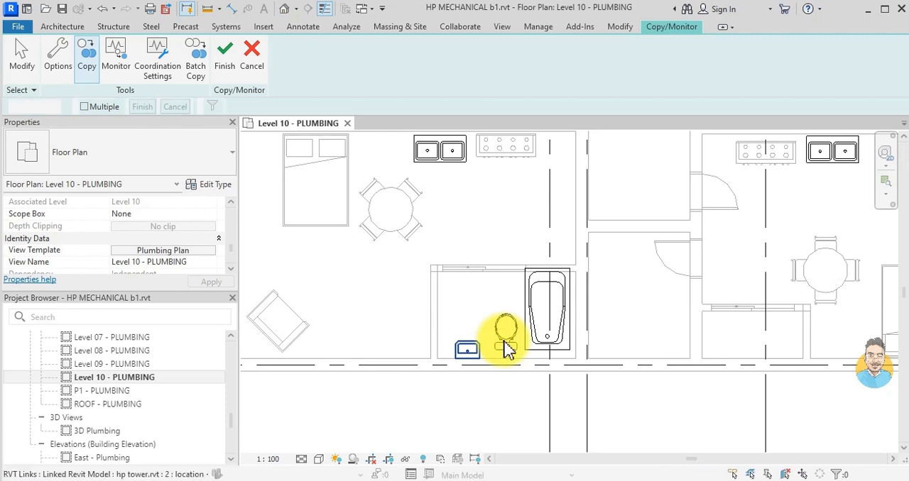
click(503, 341)
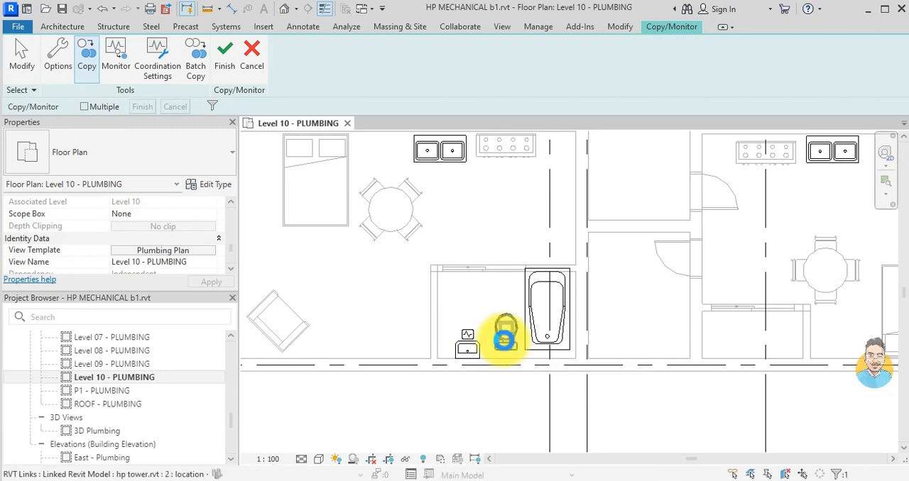
click(524, 291)
click(450, 150)
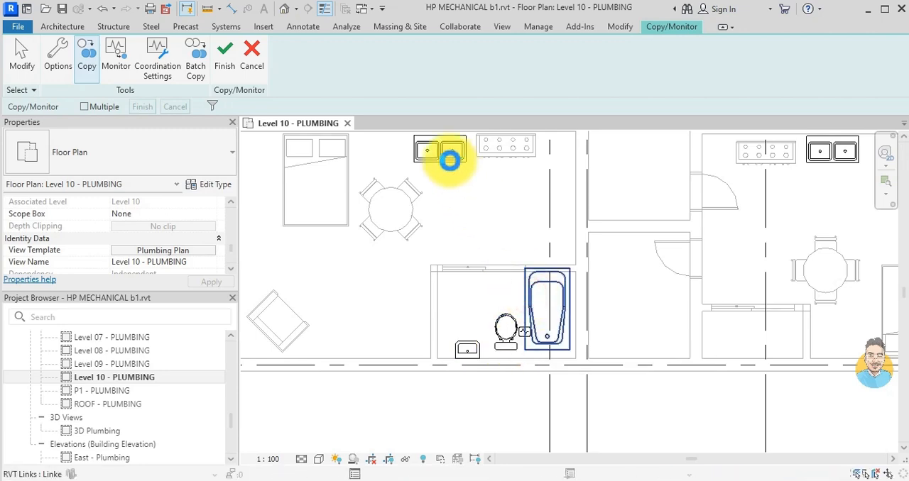
- Finish the Copy/Monitor session with the copied plumbing fixtures and clear the selection
click(443, 149)
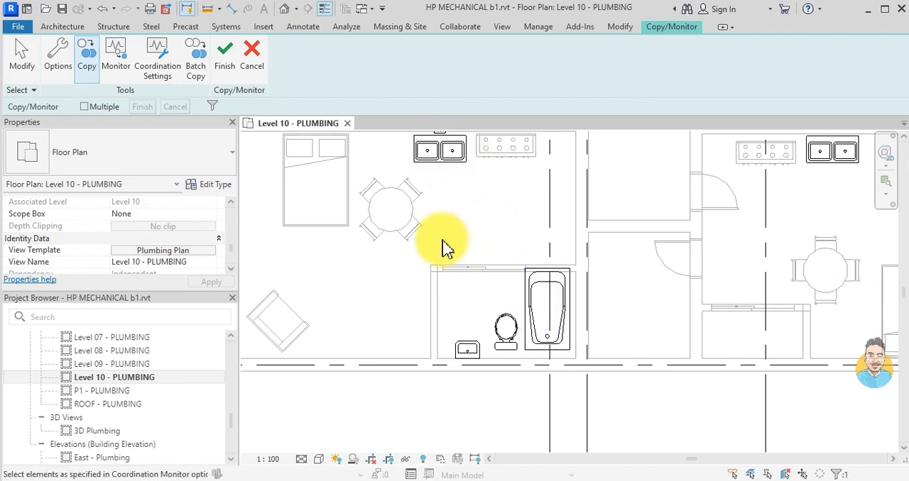
click(225, 63)
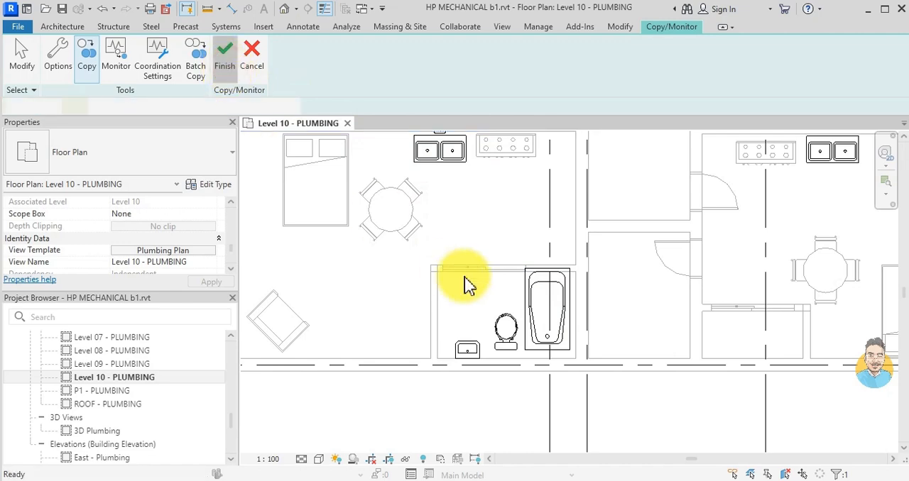
click(382, 314)
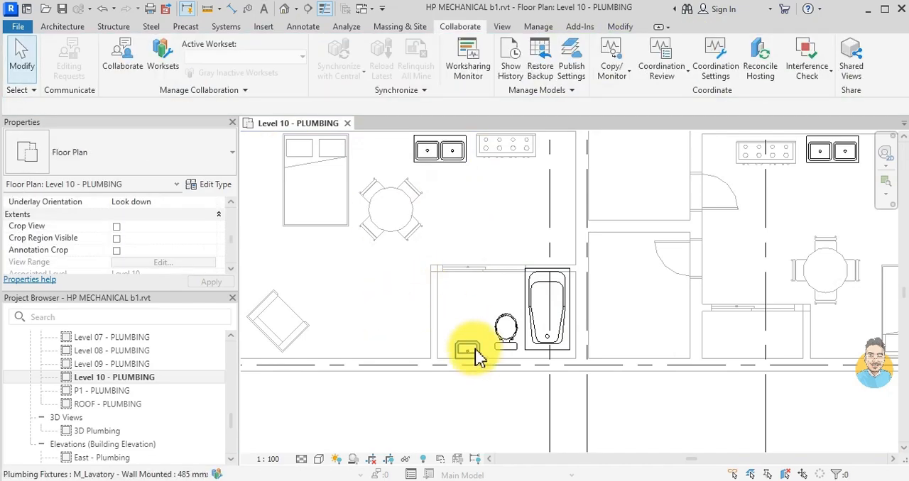
- Draw an 88.9 mm pipe from the copied toilet's drain connector towards the washbasin at a middle elevation of -350 mm
scroll(611, 247, down, 3)
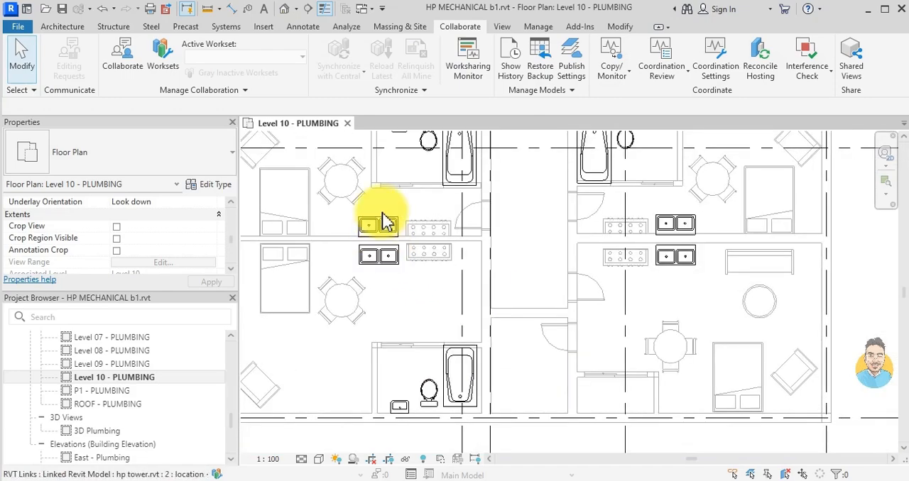
scroll(412, 349, up, 3)
click(541, 323)
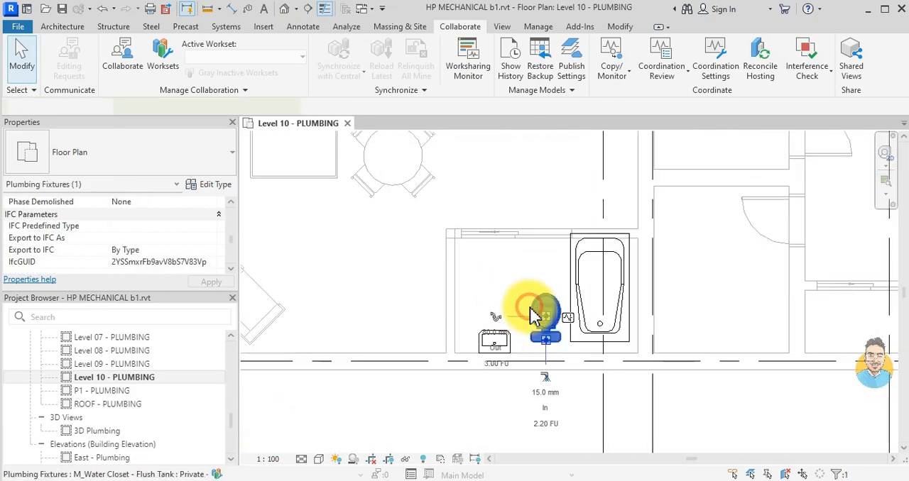
scroll(532, 316, up, 5)
click(529, 312)
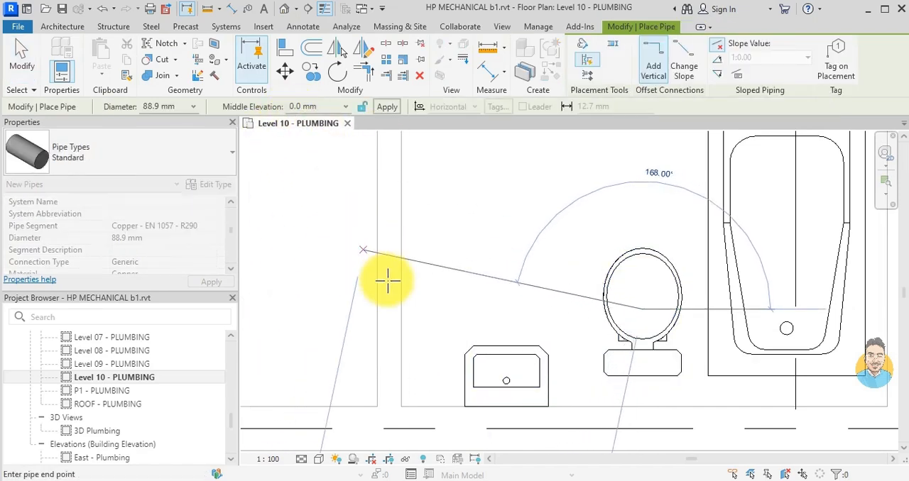
text(-35)
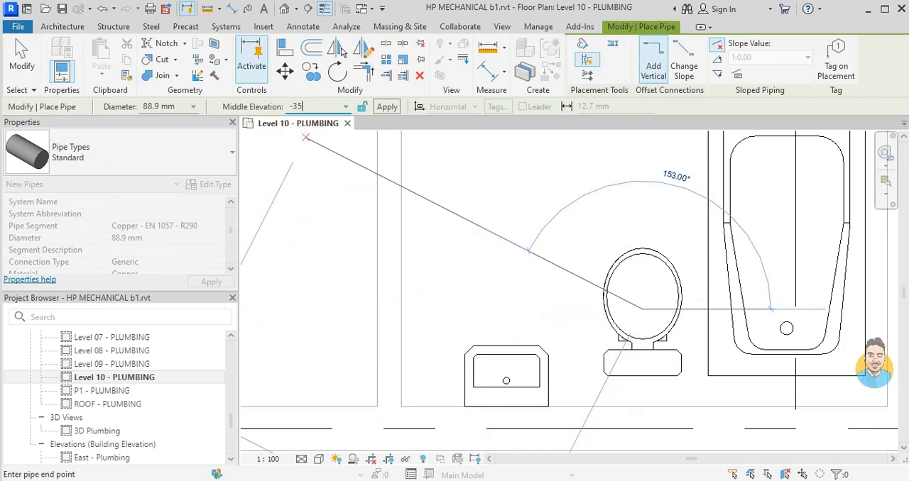
text(0)
key(Return)
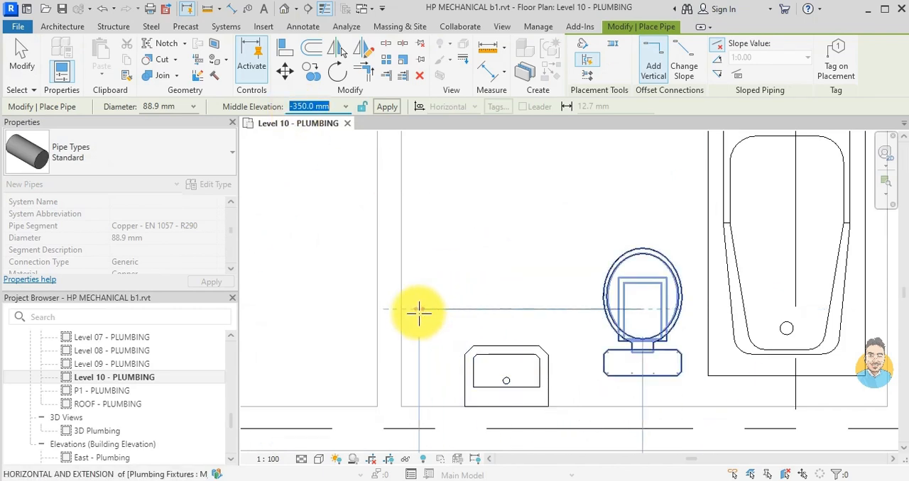
click(497, 260)
key(Escape)
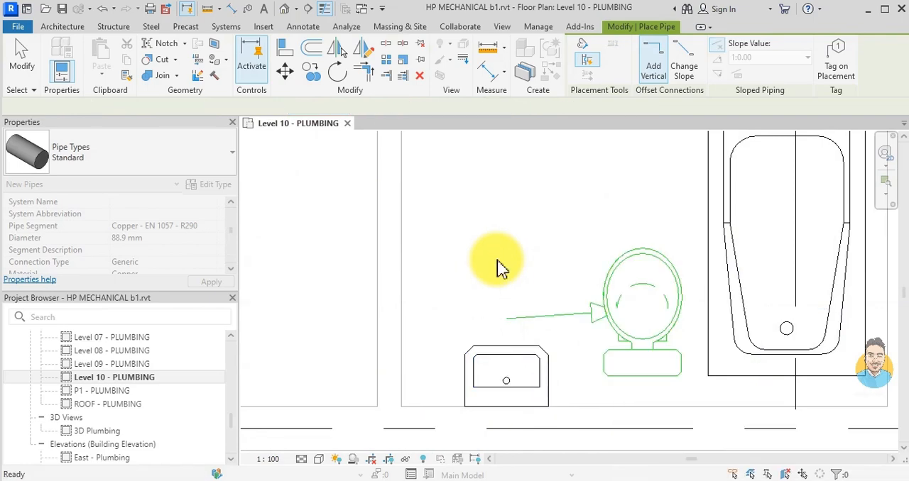
key(Escape)
- Delete the trial pipe and the plumbing fixtures copied from the linked model, and dismiss the coordination warnings
scroll(497, 264, down, 1)
drag(347, 211, 654, 331)
key(Escape)
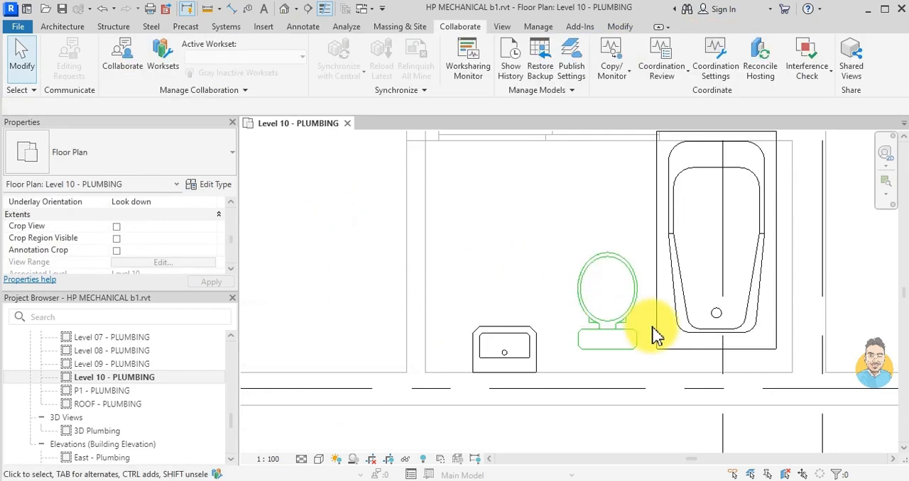
scroll(616, 335, down, 3)
drag(505, 383, 731, 197)
key(Delete)
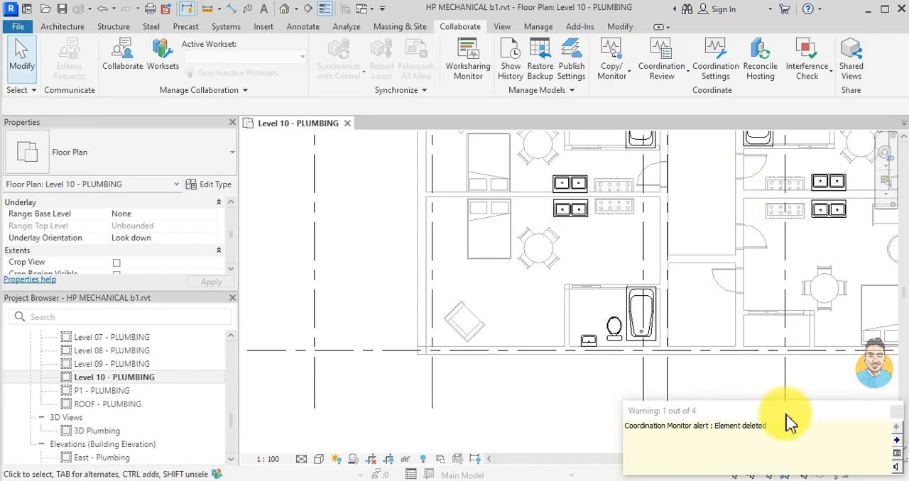
click(895, 411)
scroll(611, 334, up, 3)
middle_drag(621, 346, 542, 320)
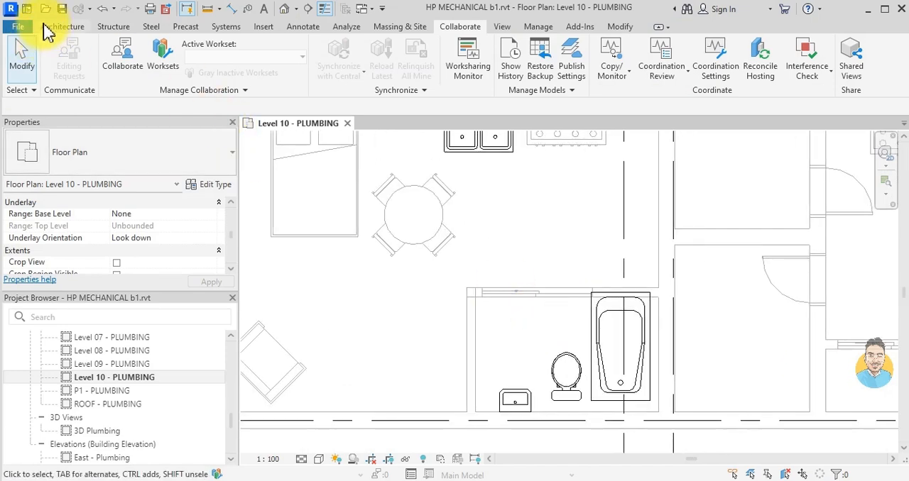
middle_drag(466, 426, 547, 264)
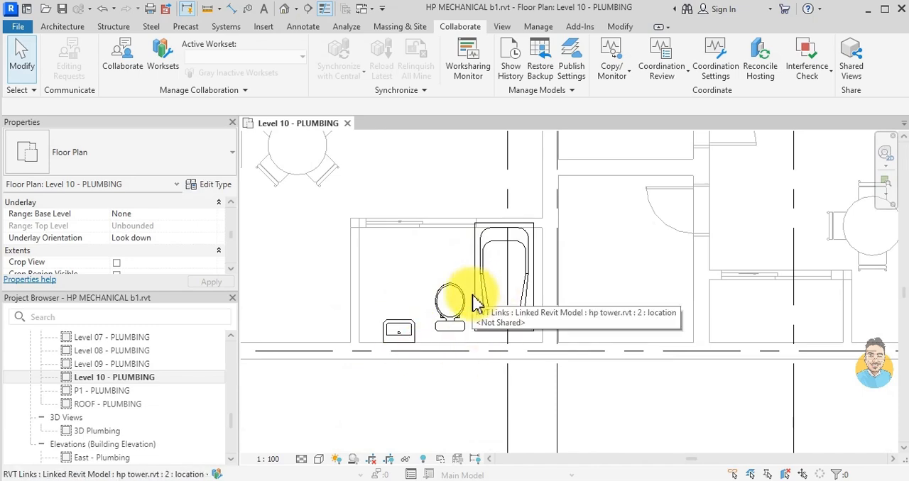
scroll(416, 298, up, 2)
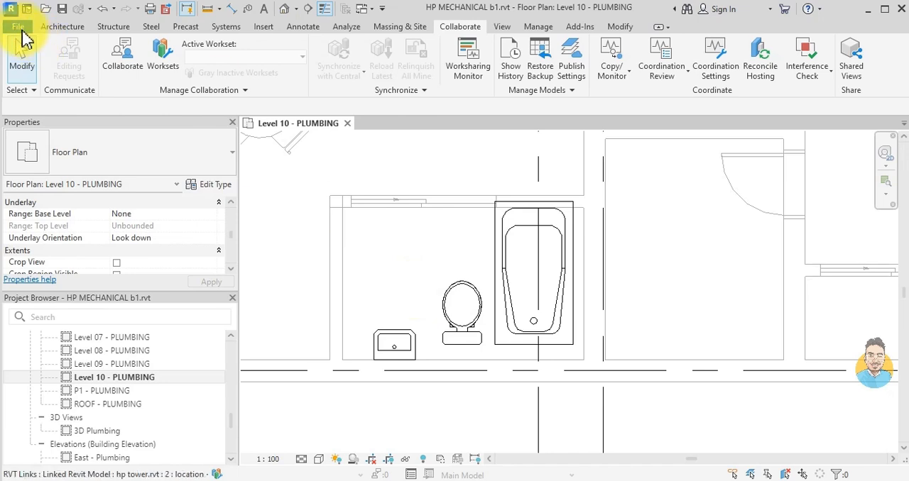
- Create a new family from the Metric Plumbing Fixture.rft template
click(18, 27)
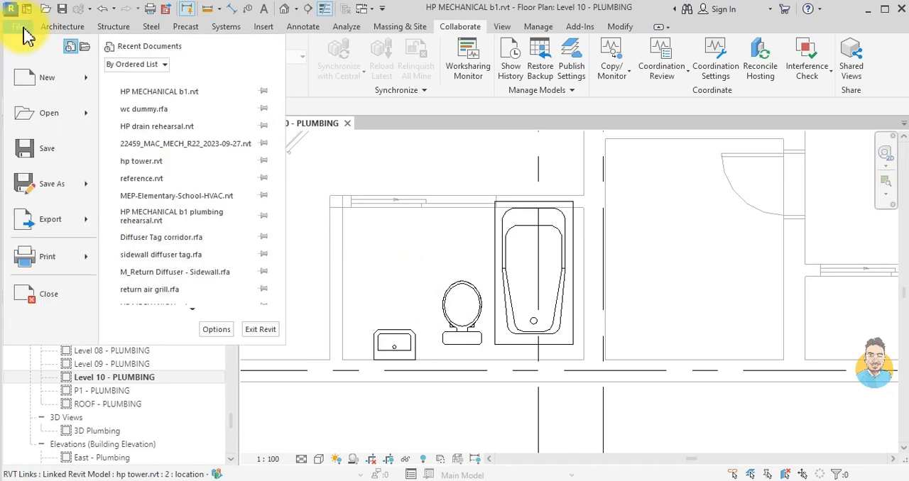
mouse_move(73, 86)
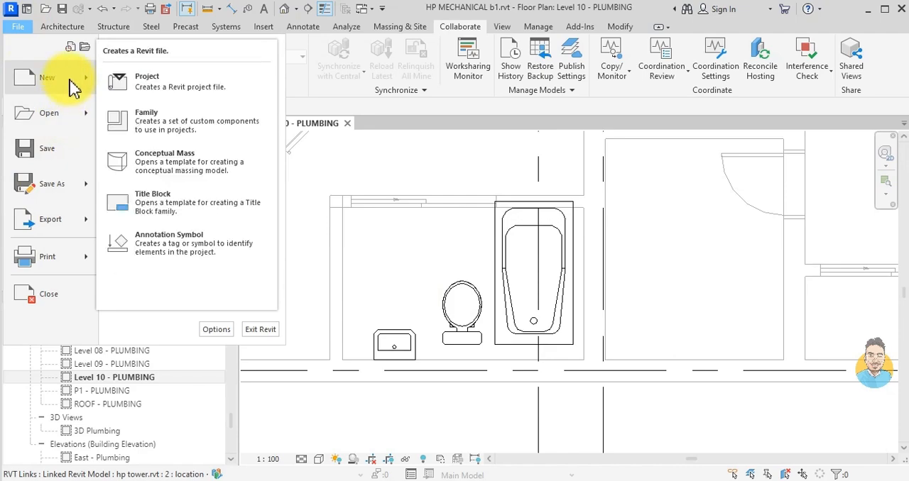
click(169, 120)
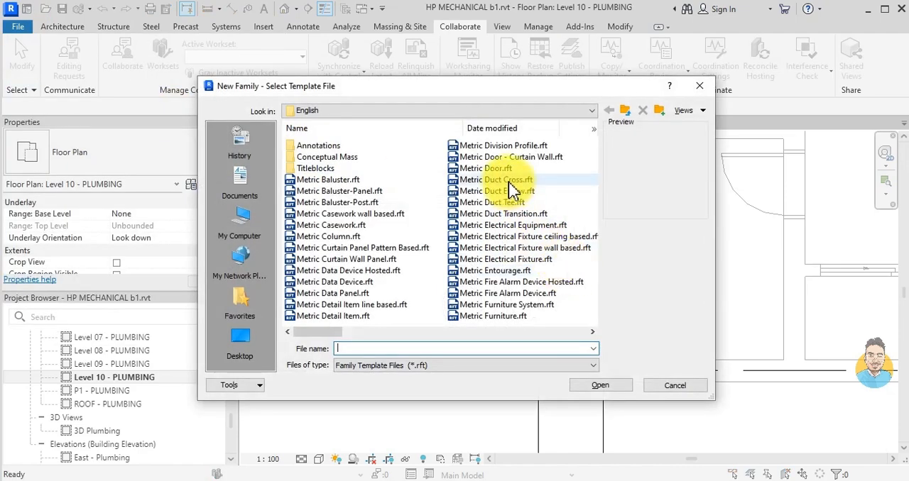
drag(325, 332, 374, 338)
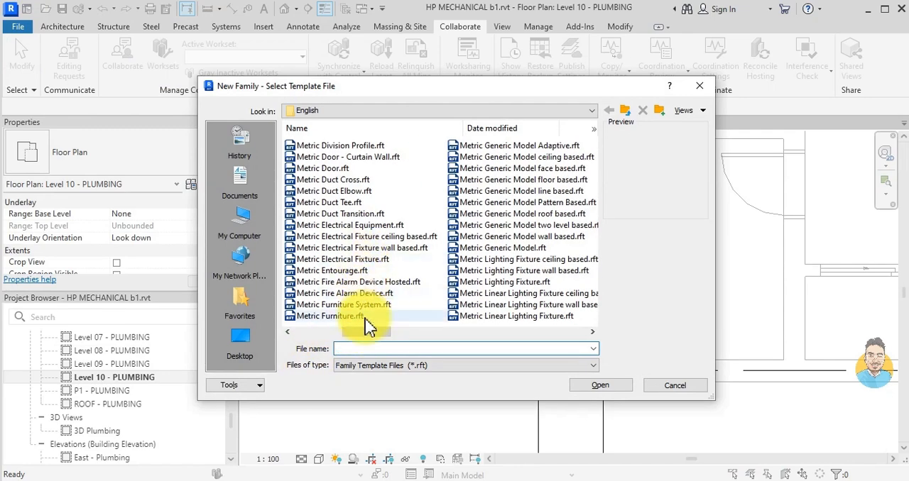
drag(386, 334, 411, 335)
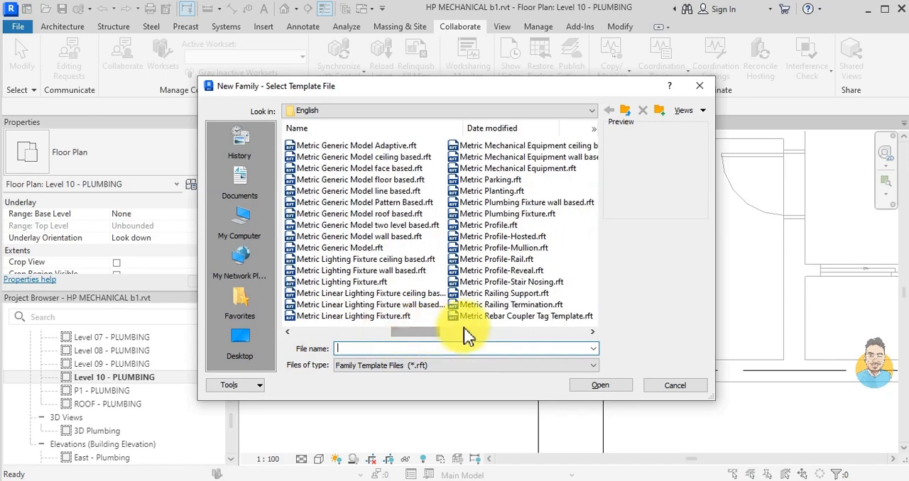
click(514, 216)
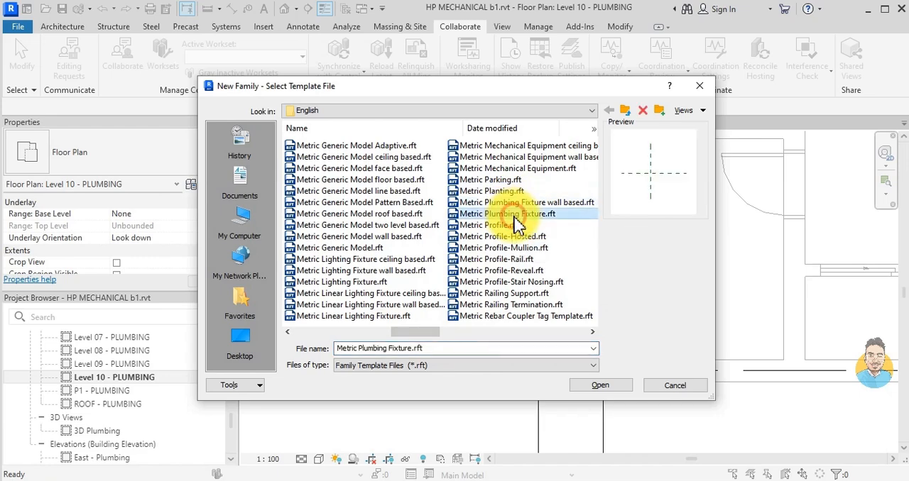
click(592, 386)
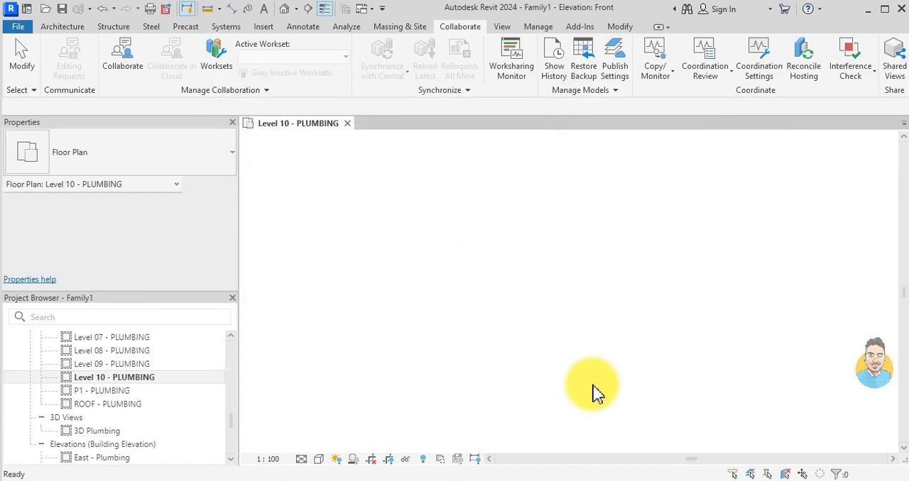
- Draw a vertical reference plane about 207 mm to the right of the Center (Left/Right) plane in the Ref. Level plan
scroll(549, 272, up, 3)
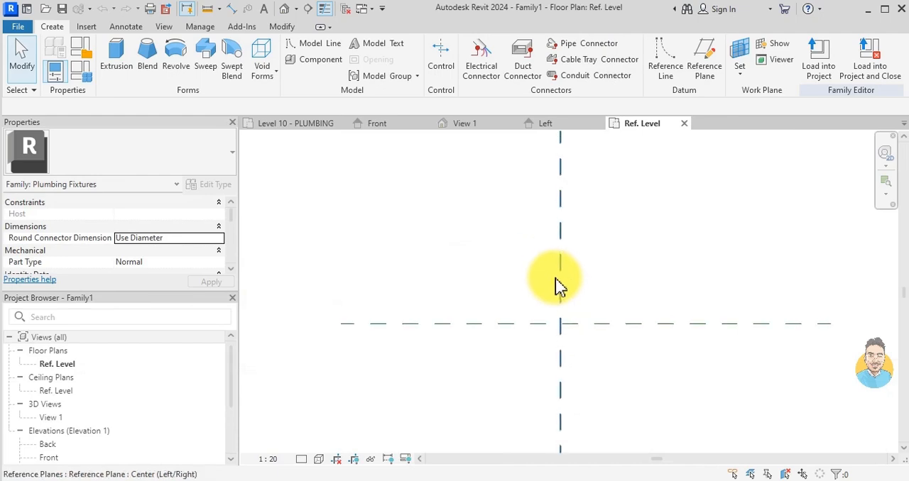
middle_drag(613, 304, 525, 269)
scroll(469, 293, up, 2)
scroll(471, 265, down, 2)
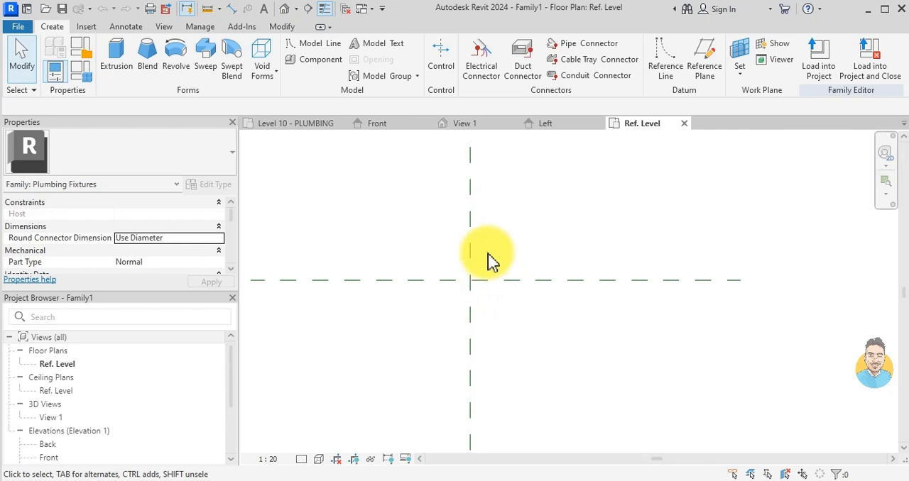
click(471, 244)
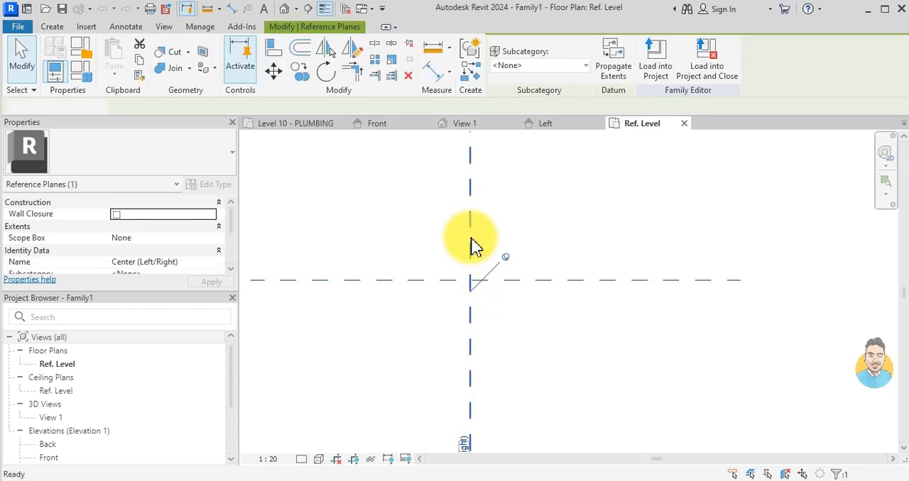
key(r)
key(p)
scroll(483, 242, down, 2)
click(496, 186)
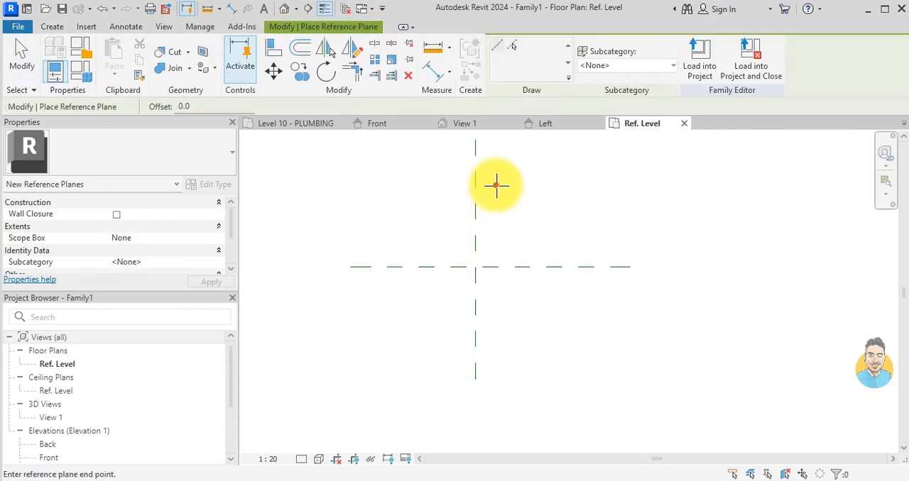
click(495, 351)
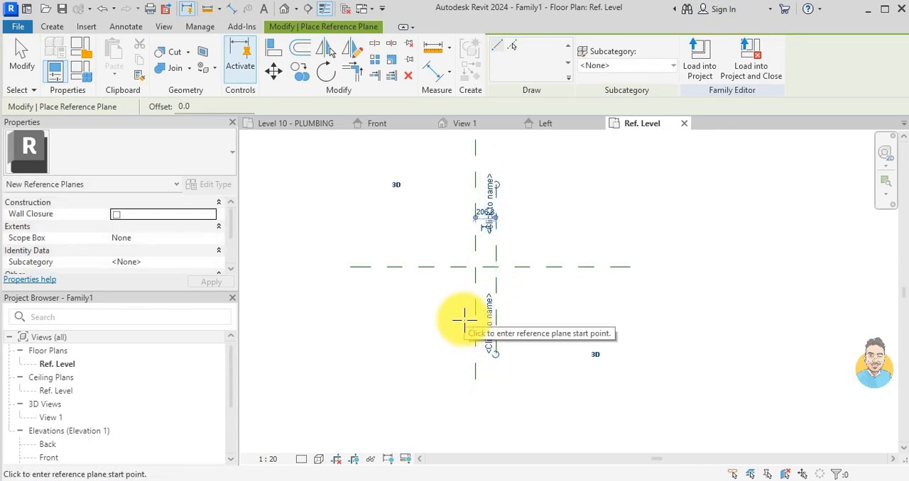
click(457, 184)
key(Escape)
key(Escape)
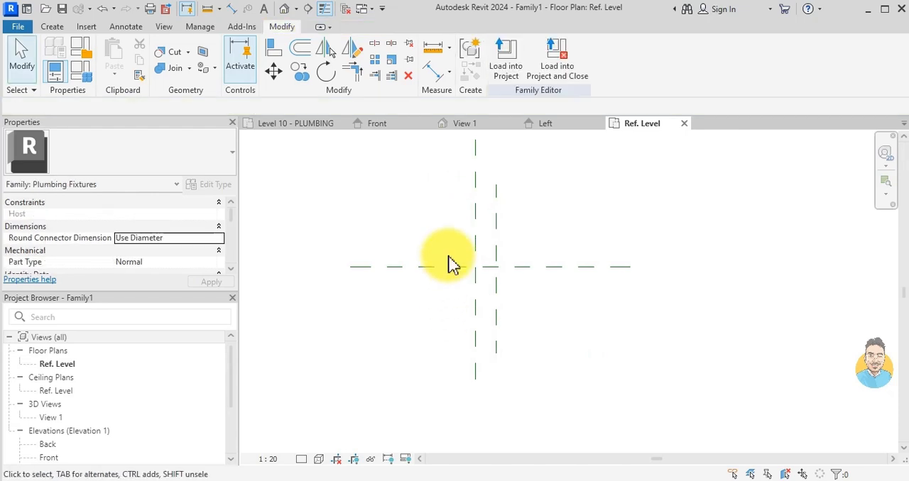
- Draw a second vertical reference plane about 200 mm to the left of the Center (Left/Right) plane
click(497, 215)
key(r)
key(p)
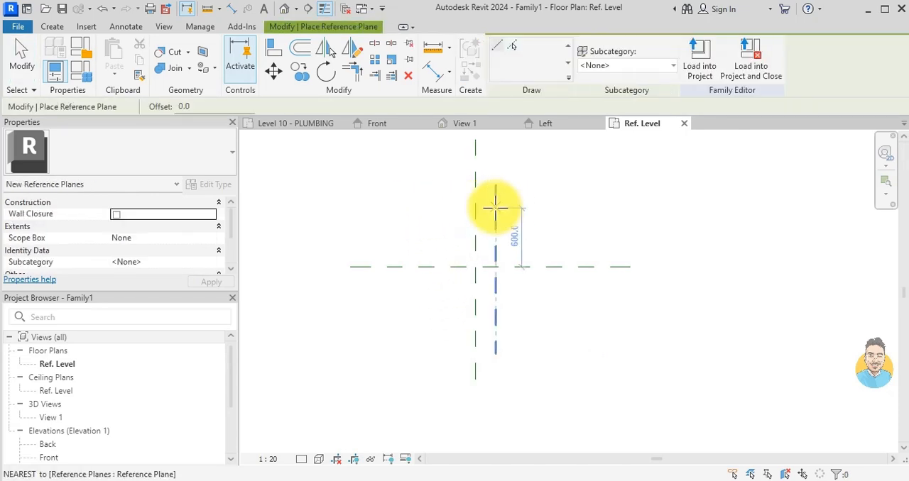
click(454, 187)
click(460, 357)
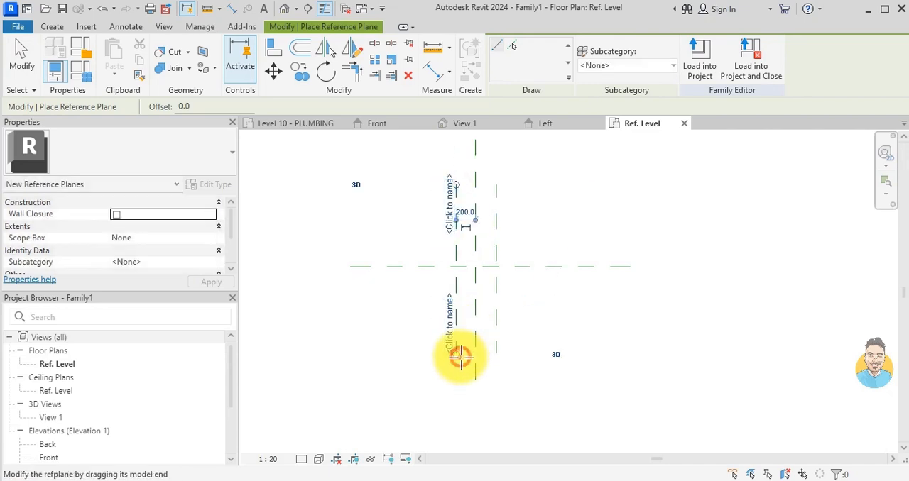
key(Escape)
key(Escape)
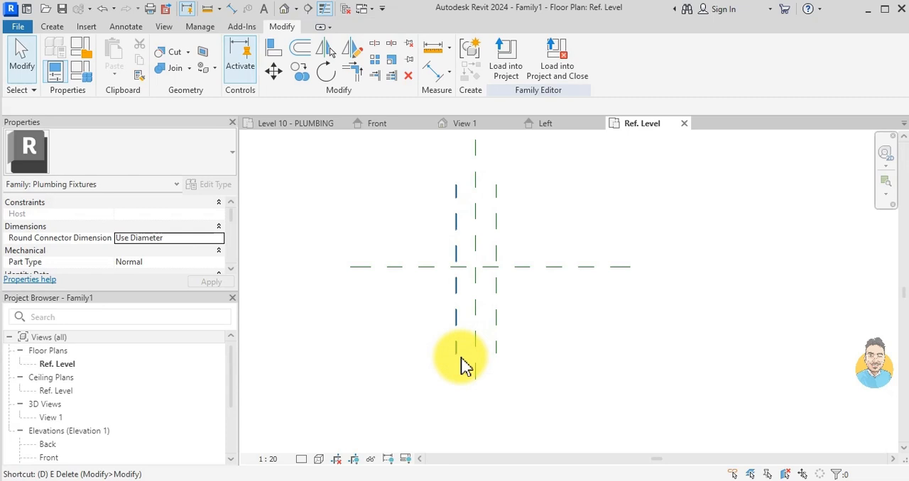
- Dimension the three vertical reference planes in one aligned string and apply the EQ constraint
key(d)
key(i)
scroll(462, 229, up, 2)
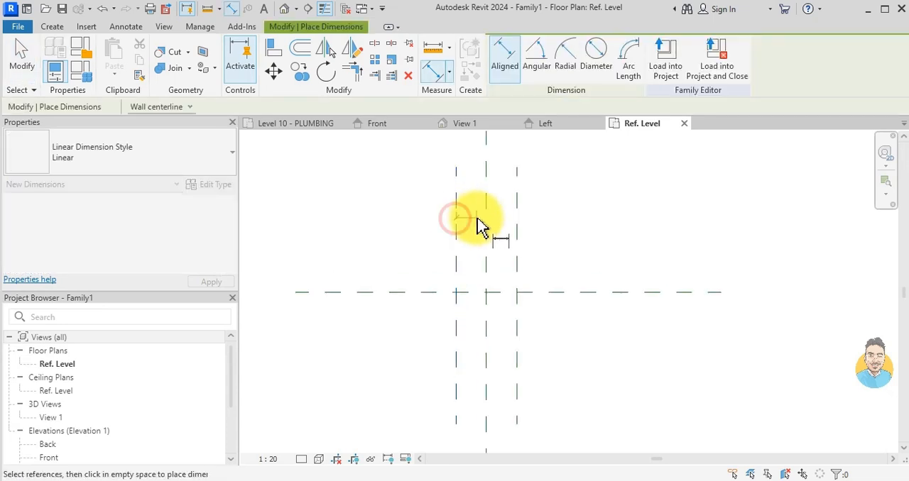
click(483, 219)
click(518, 229)
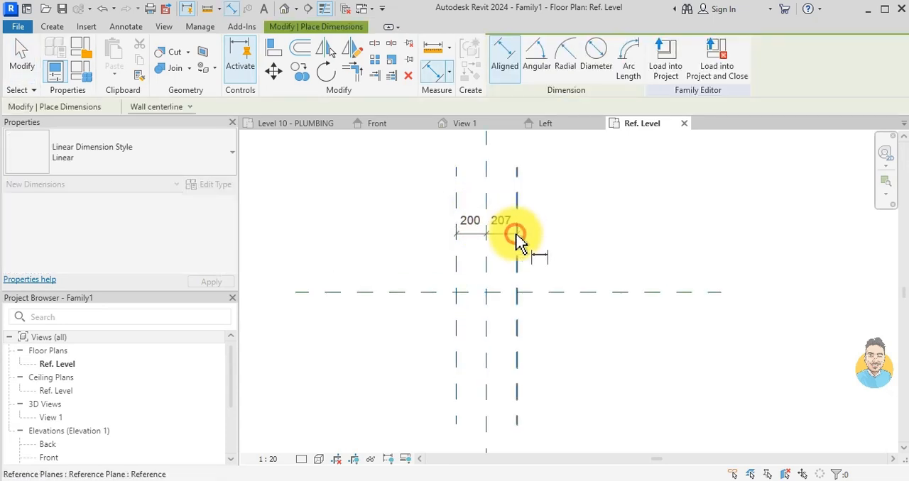
click(511, 243)
click(487, 205)
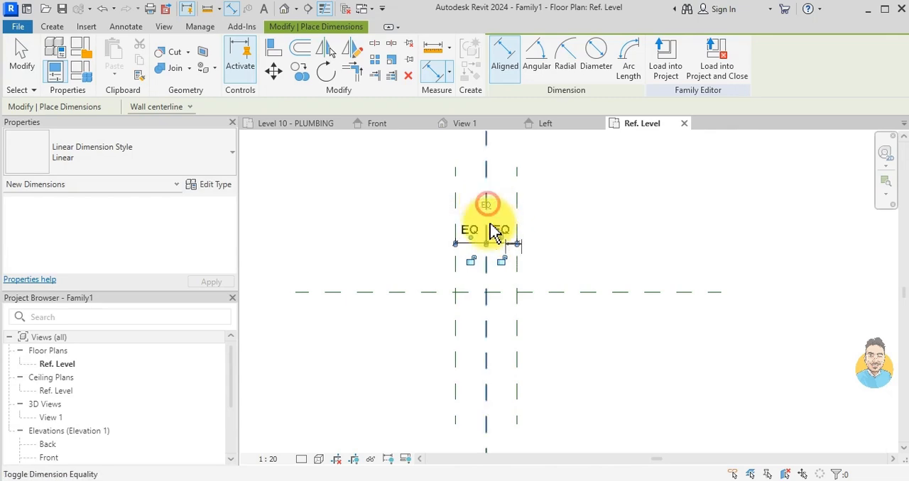
- Add an aligned dimension for the overall distance between the two outer vertical reference planes
click(455, 272)
click(515, 279)
click(516, 192)
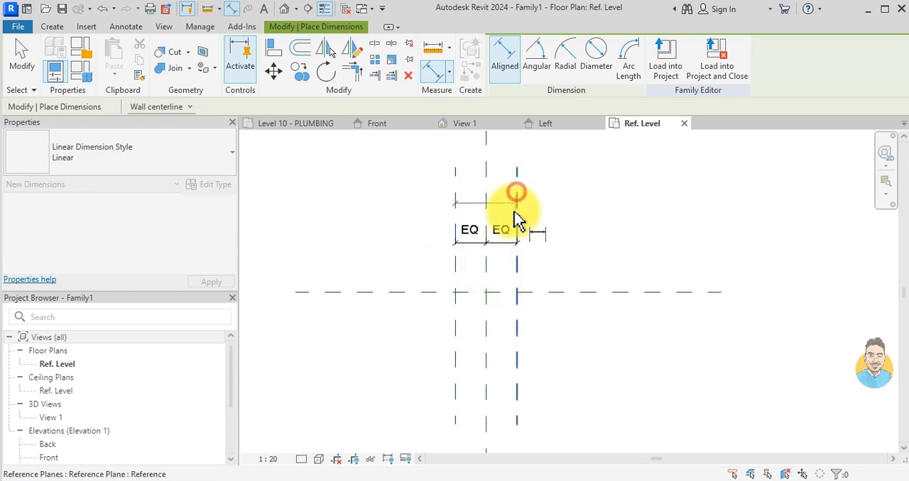
click(539, 188)
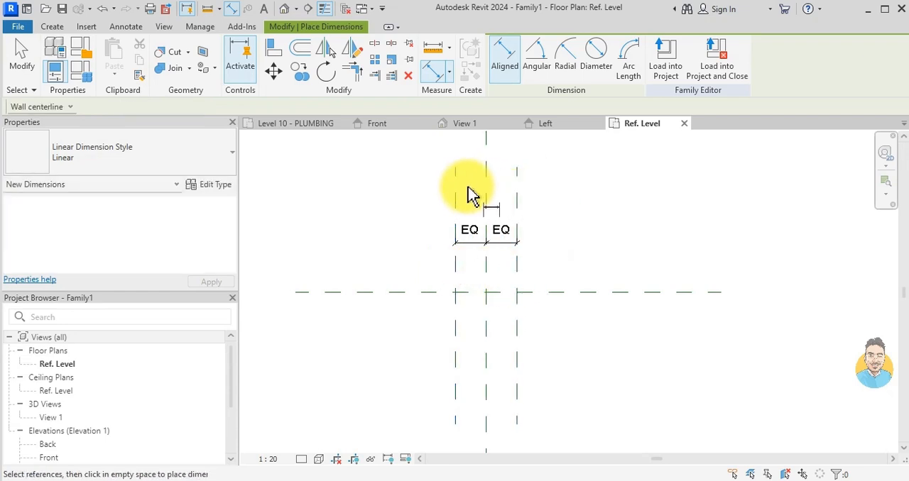
click(517, 201)
click(531, 198)
click(487, 212)
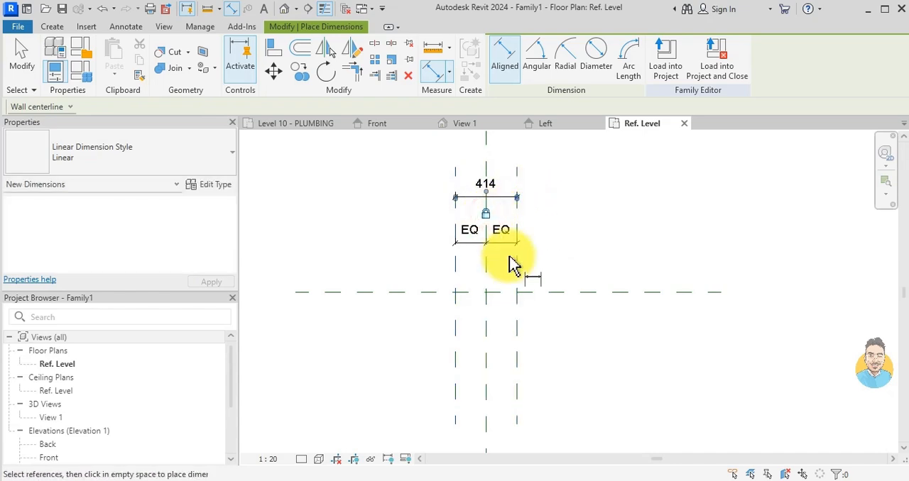
key(Escape)
key(Escape)
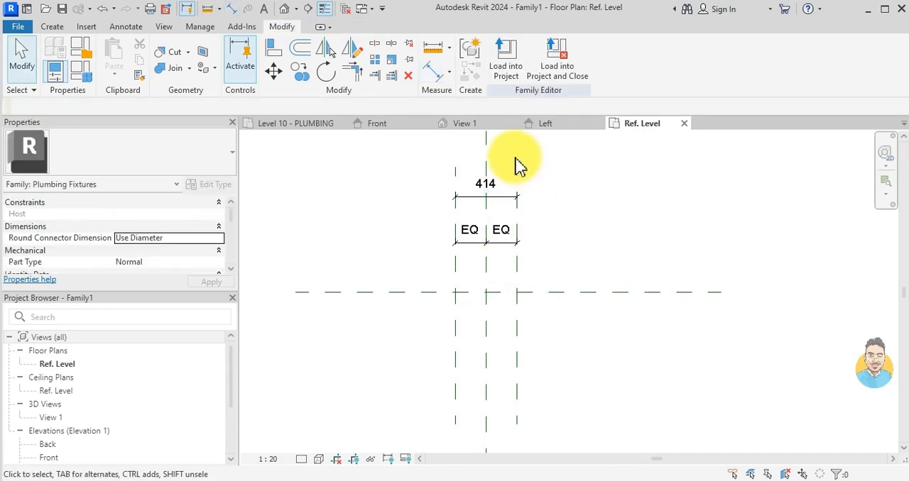
- Label the overall width dimension with a new type-based family parameter named DIAMETER, grouped under Dimensions
click(506, 205)
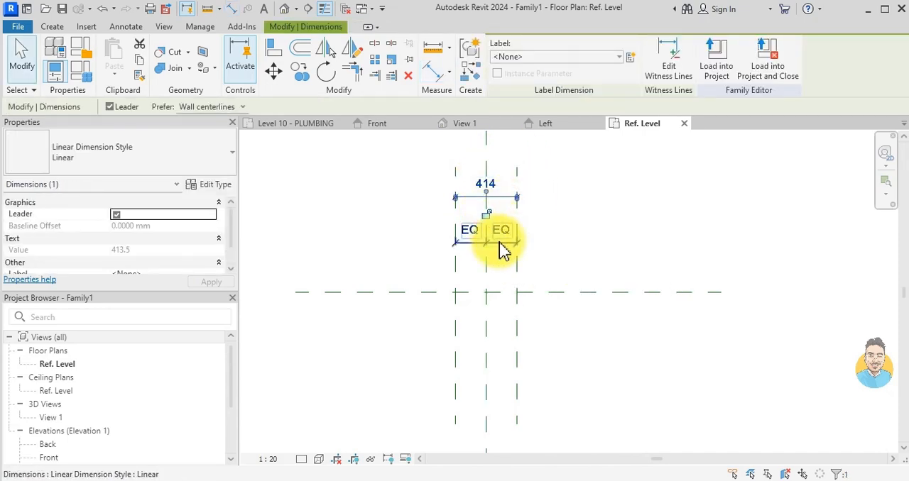
key(Escape)
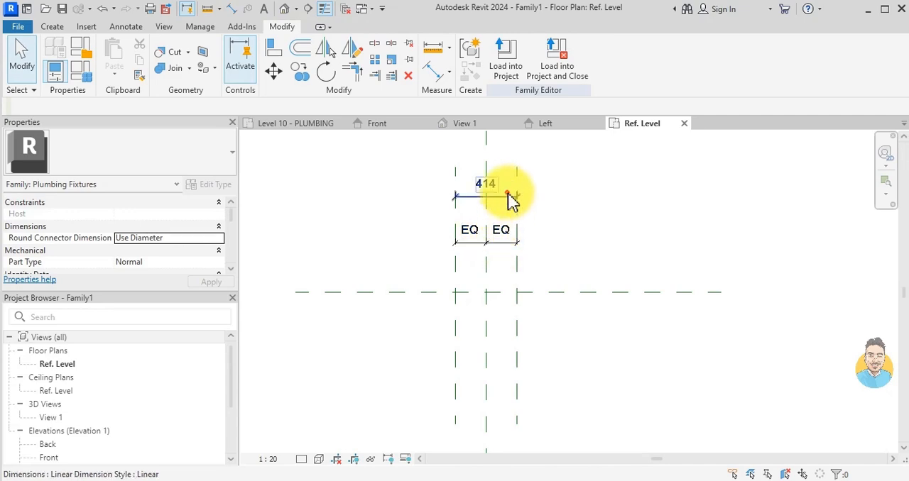
click(511, 199)
click(633, 58)
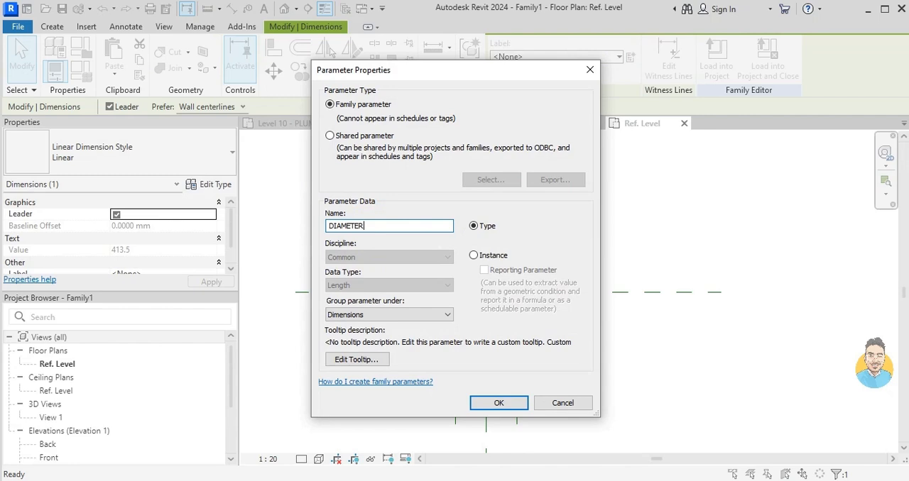
click(498, 402)
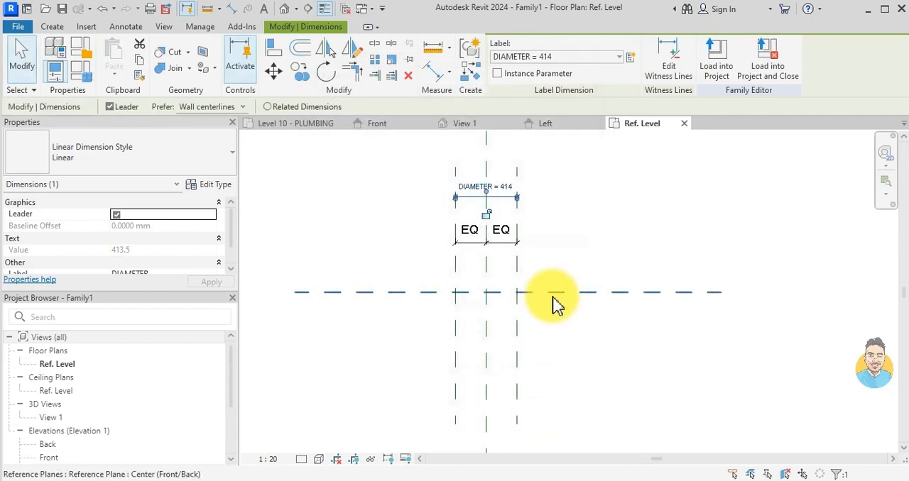
key(Escape)
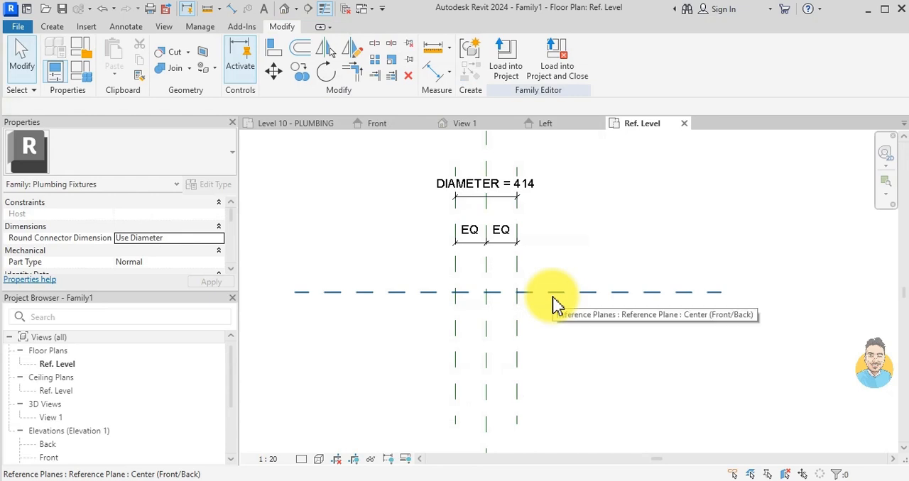
- In the Front elevation, draw a horizontal reference plane about 346 mm above Ref. Level, crossing the three vertical planes
scroll(417, 287, down, 1)
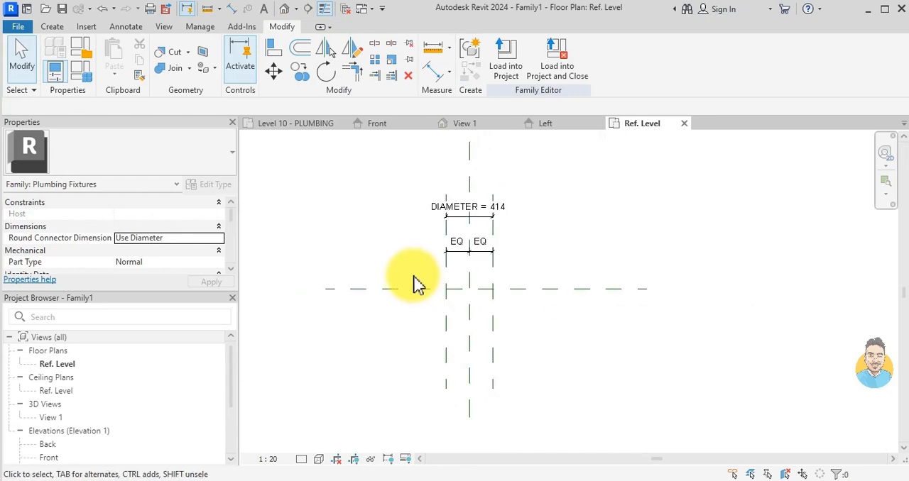
double_click(53, 458)
scroll(568, 377, up, 3)
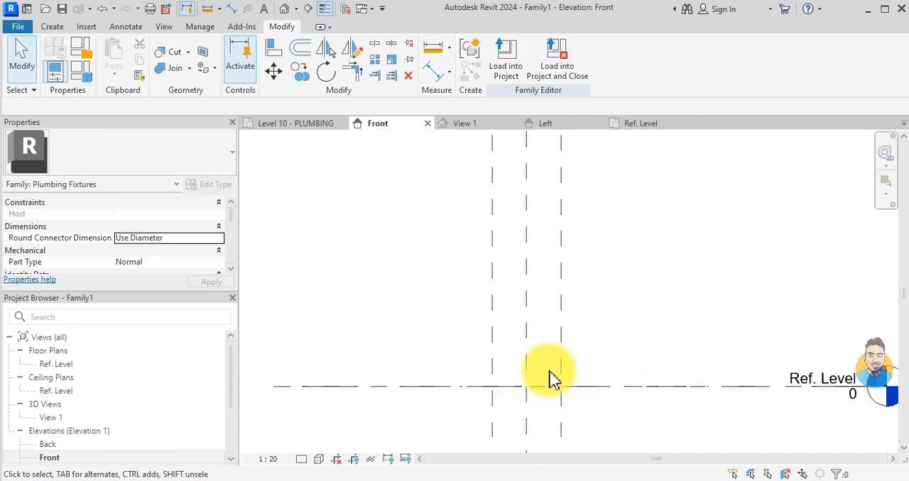
click(558, 338)
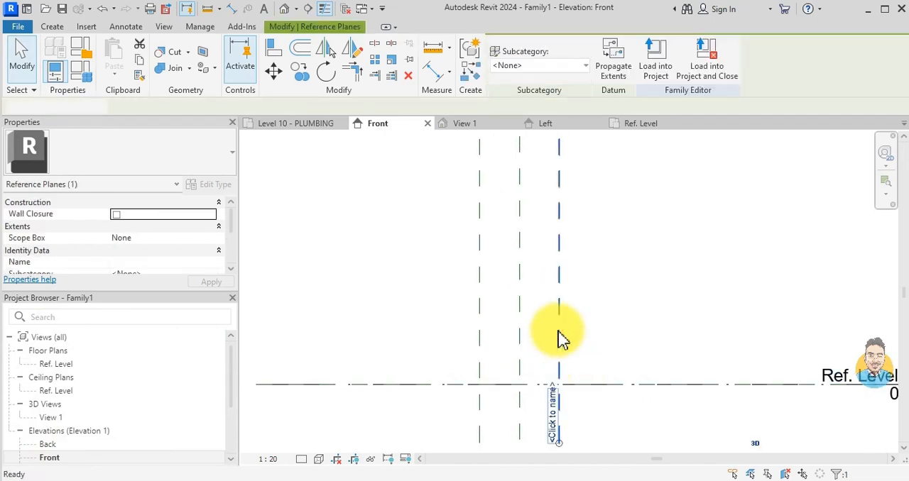
key(r)
key(p)
click(402, 318)
click(660, 318)
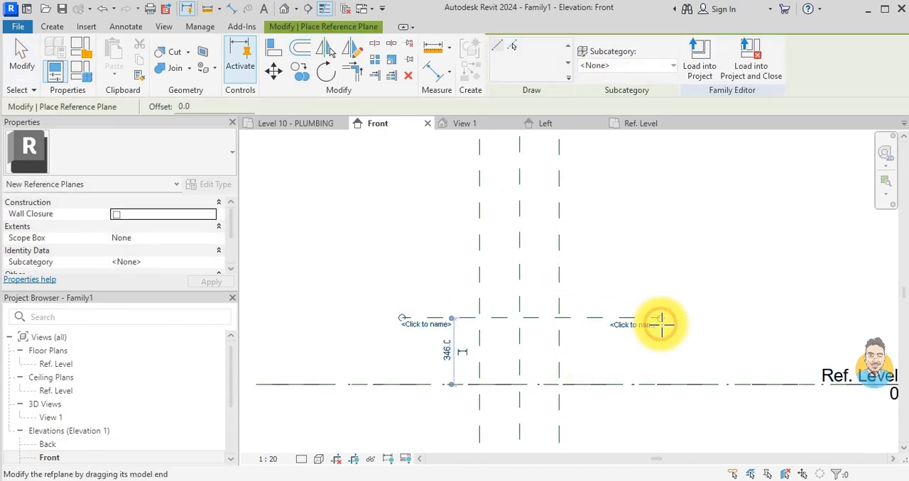
key(Escape)
key(Escape)
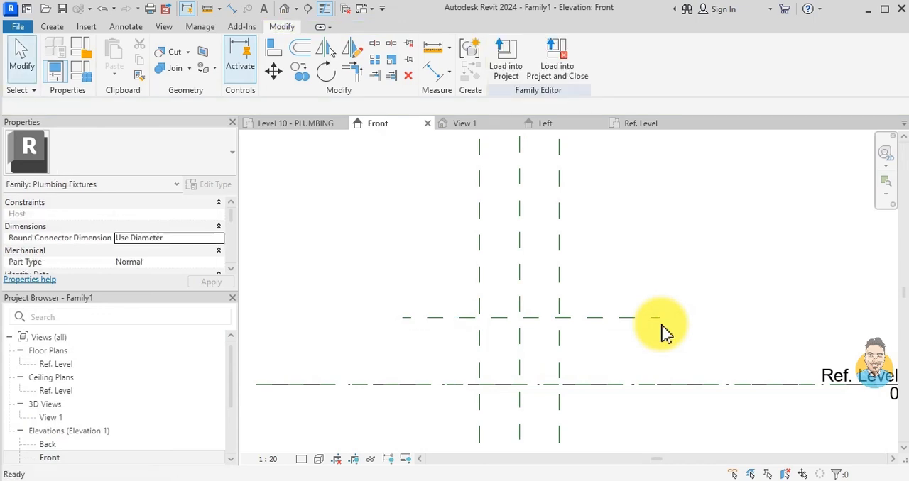
- Add an aligned dimension between the new horizontal reference plane and Ref. Level
key(d)
key(i)
click(603, 318)
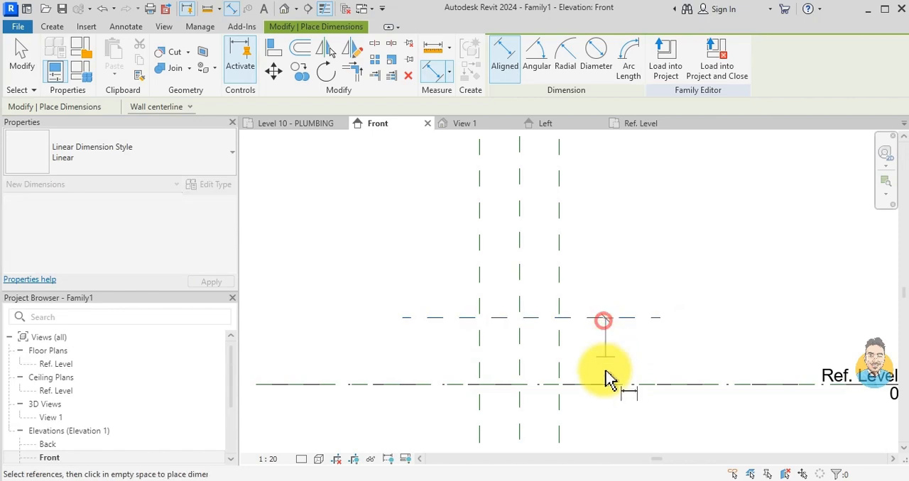
click(602, 384)
scroll(618, 376, up, 3)
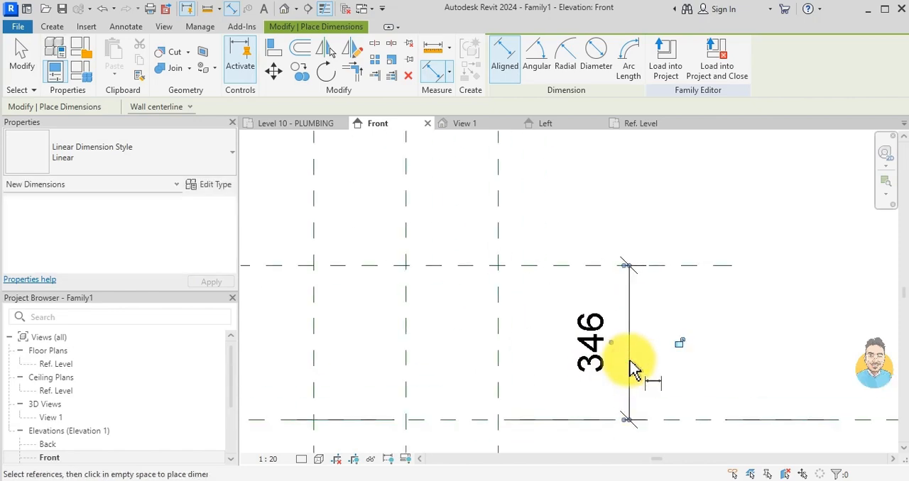
click(634, 370)
key(Escape)
key(Escape)
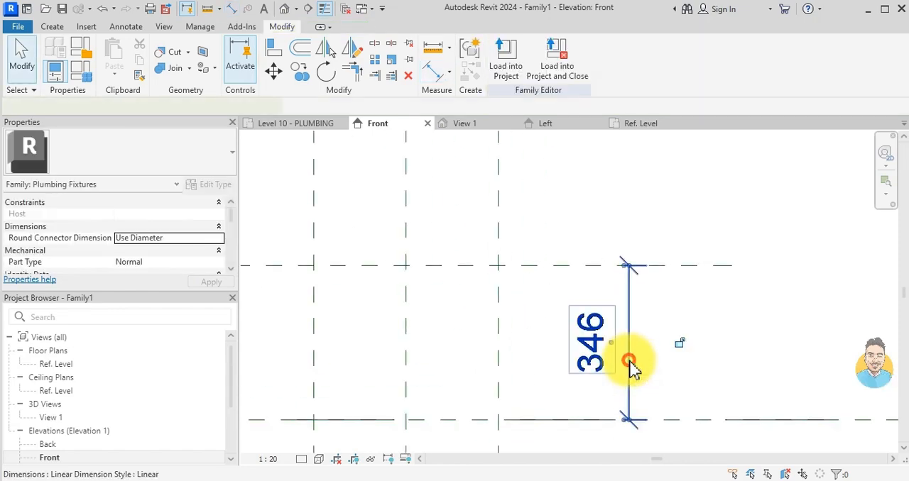
- Label the vertical dimension with a new type-based family parameter named HEIGHT, grouped under Dimensions
click(630, 362)
click(635, 64)
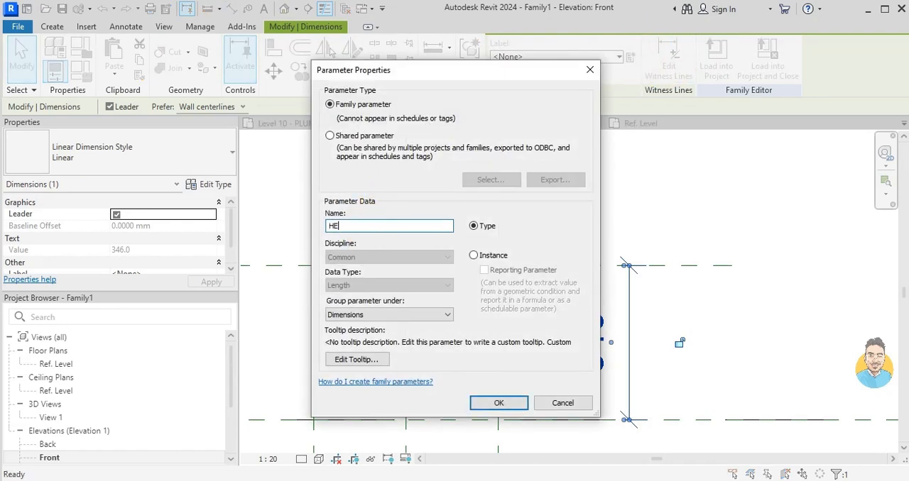
click(498, 403)
key(Escape)
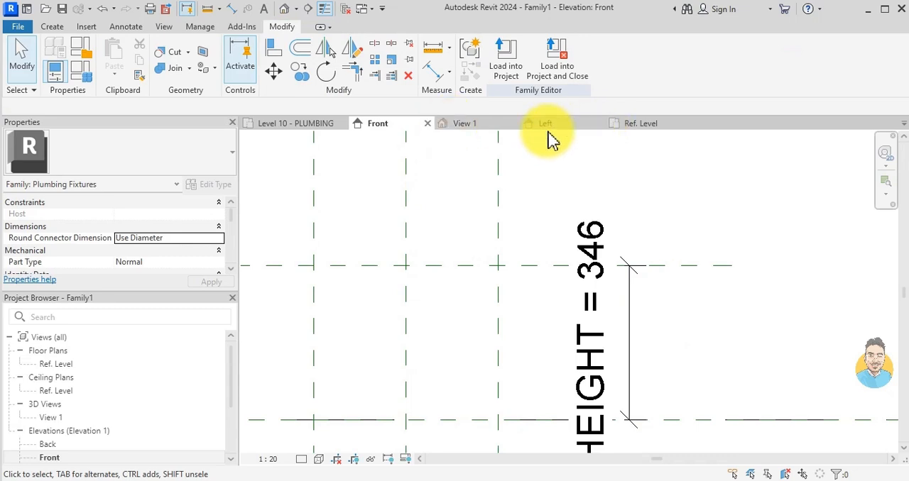
- In the Ref. Level plan, start an Extrusion and sketch a circle centred on the reference plane intersection, reaching the outer planes
click(639, 125)
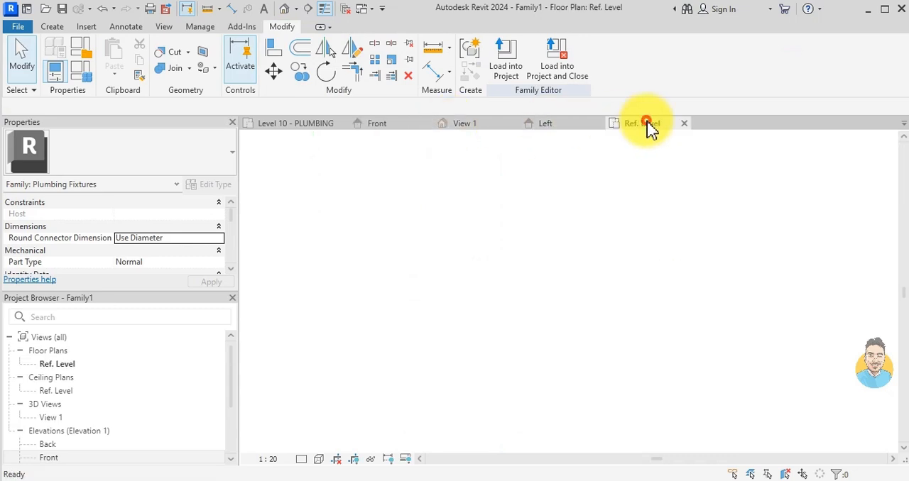
click(51, 27)
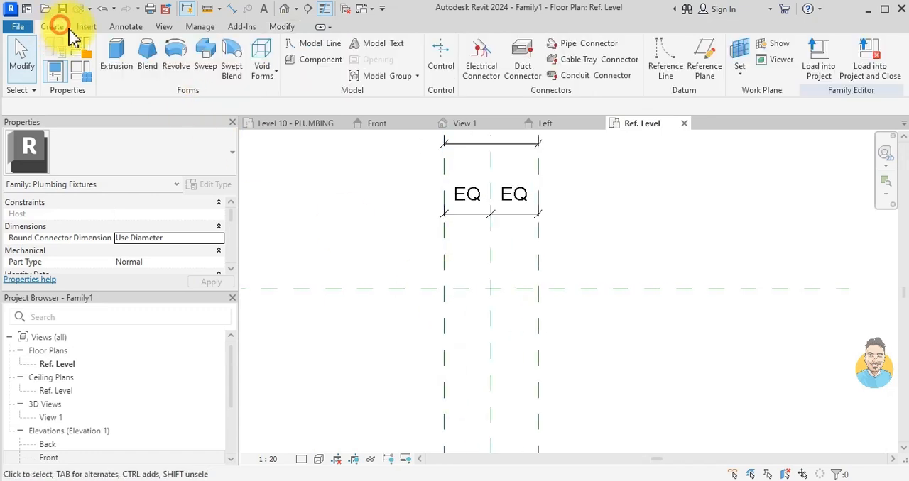
click(114, 54)
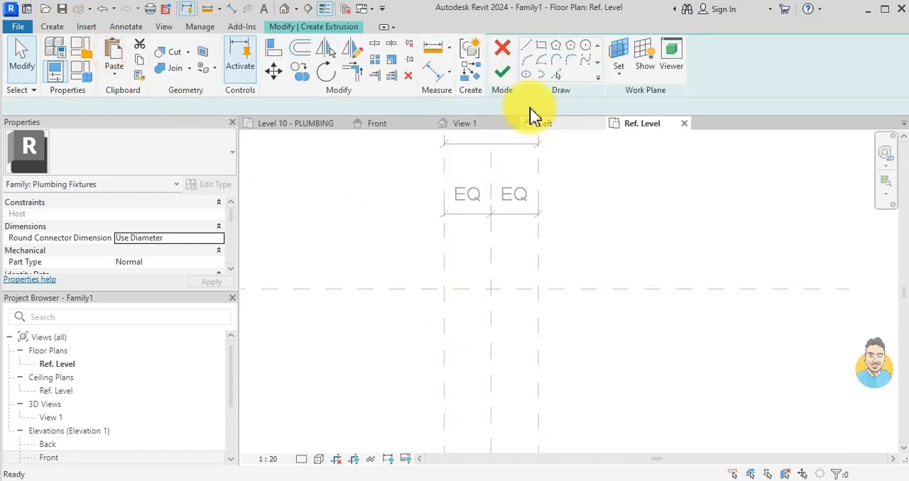
click(585, 47)
click(490, 289)
scroll(523, 298, up, 3)
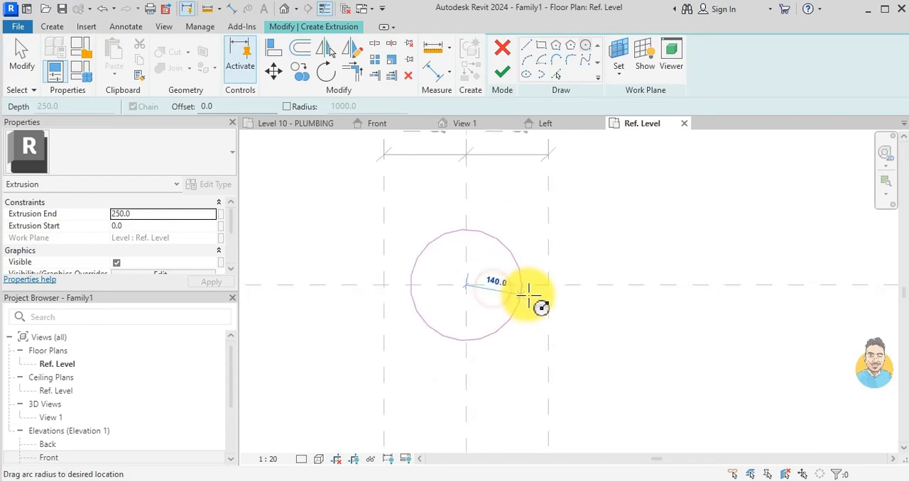
click(548, 285)
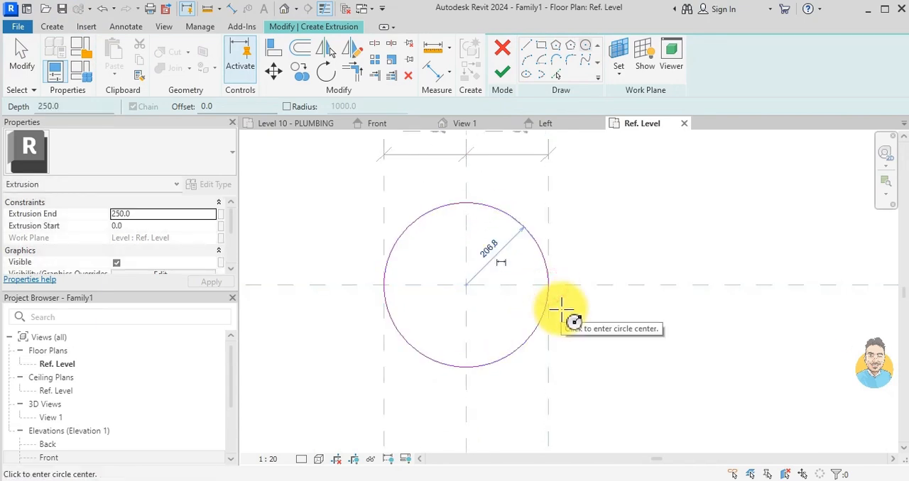
key(Escape)
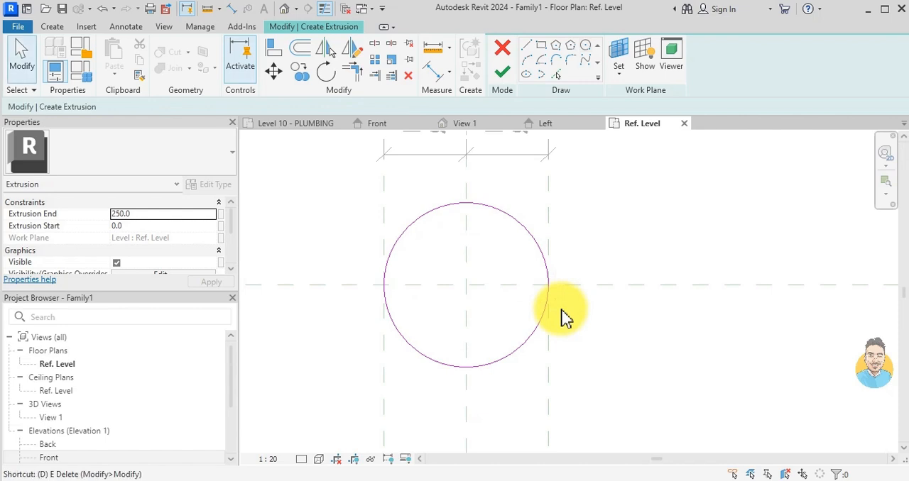
- Add a diameter dimension to the sketched circle and check its label property
key(d)
key(i)
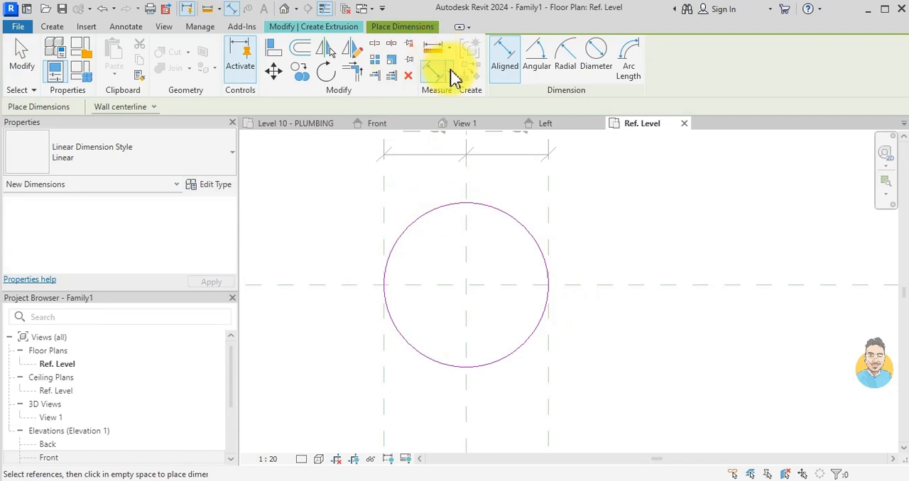
click(595, 55)
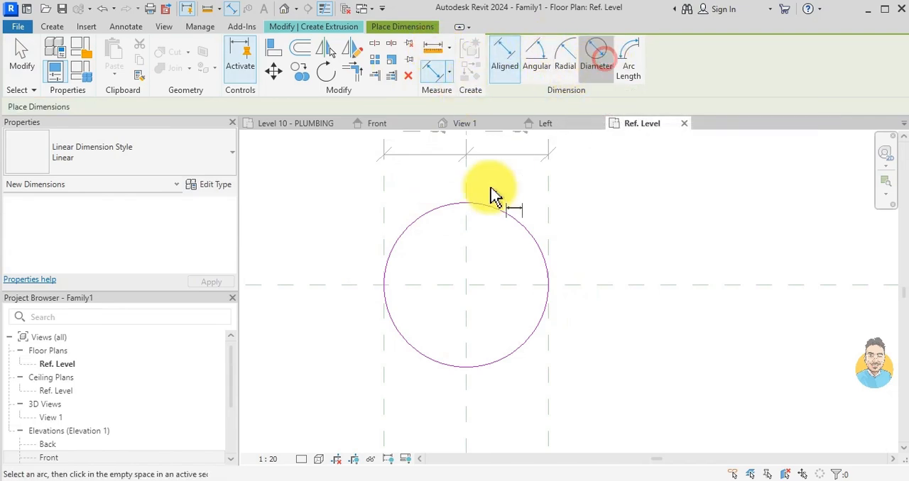
click(479, 206)
click(482, 276)
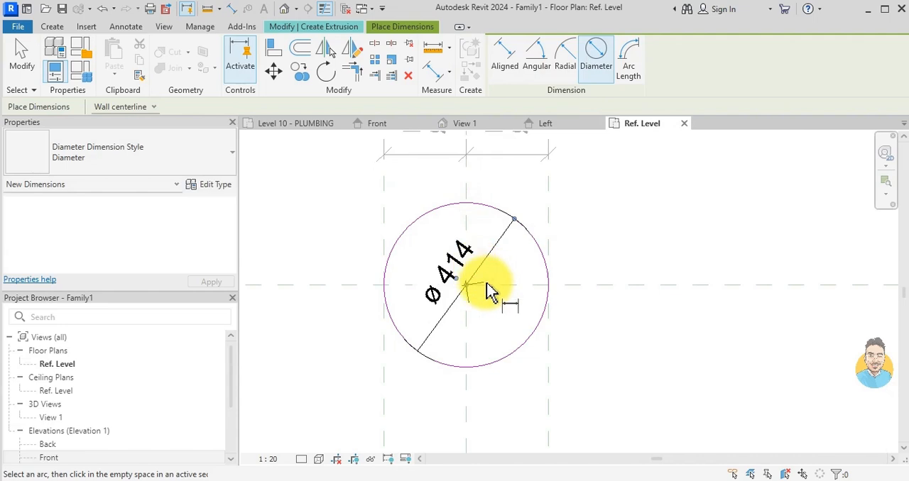
key(Escape)
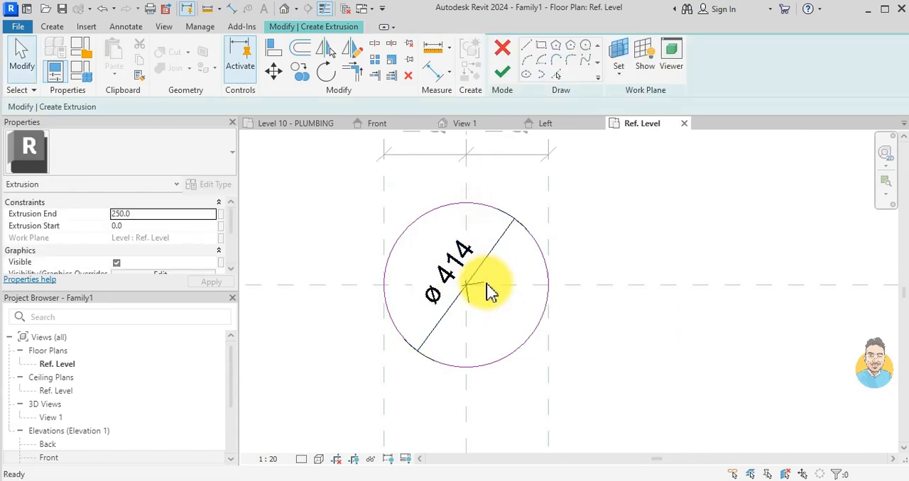
click(497, 254)
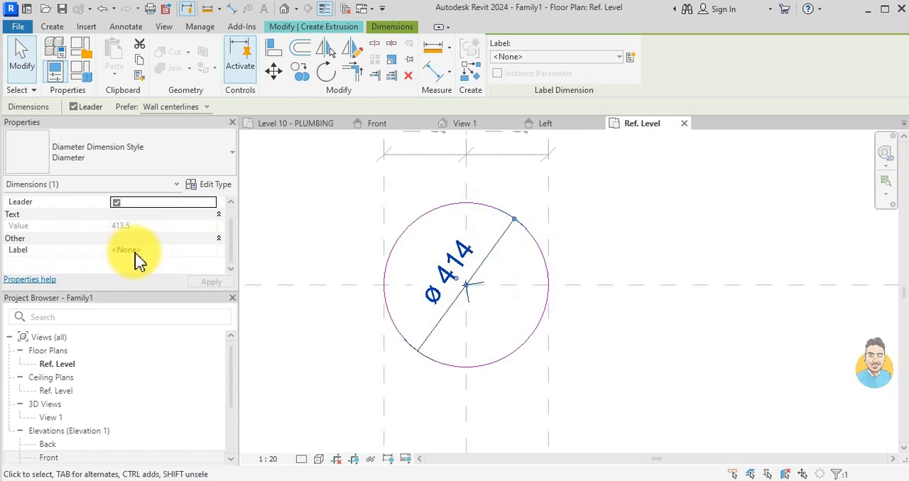
scroll(139, 257, up, 1)
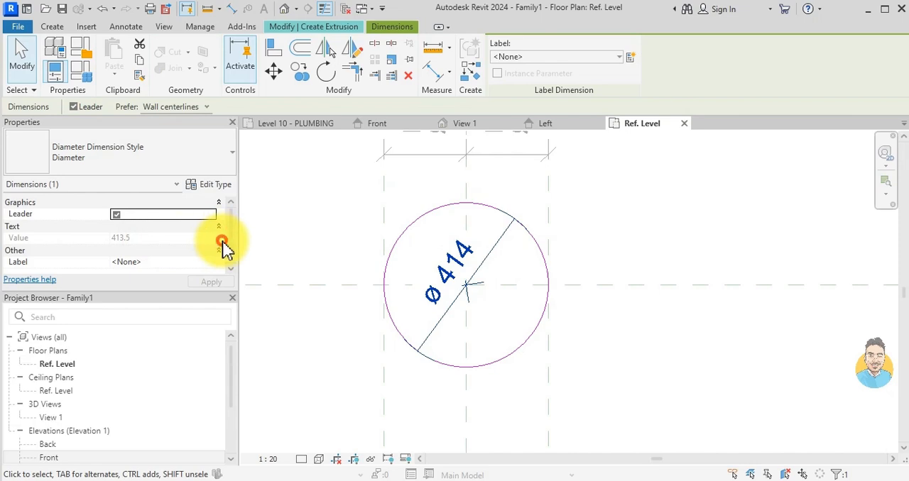
key(Escape)
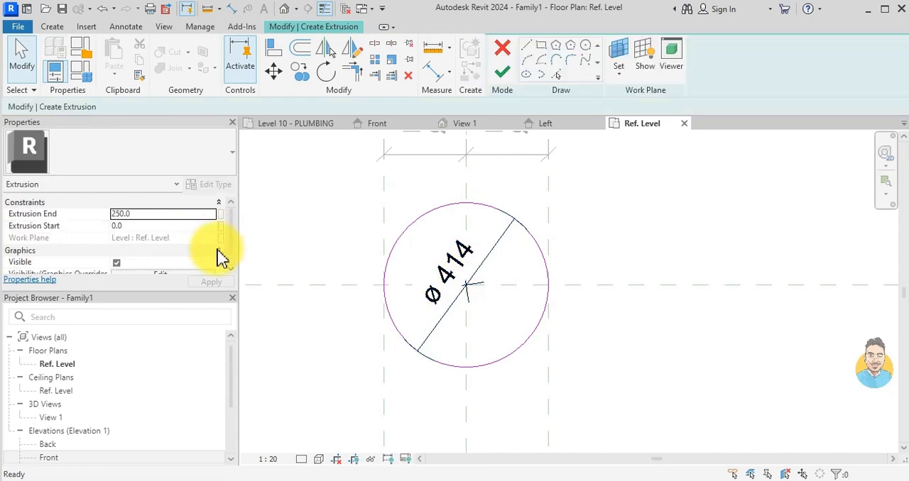
- Finish the circular sketch to create an extrusion 250 mm deep
click(507, 74)
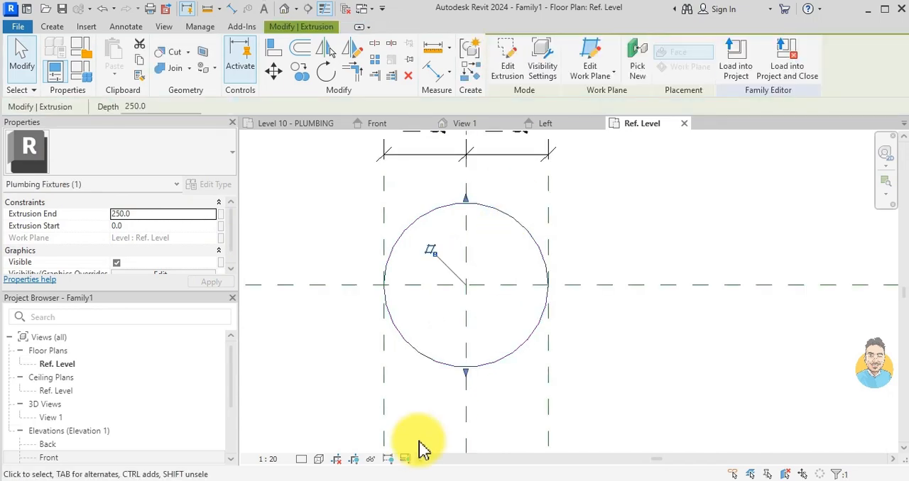
scroll(415, 348, down, 1)
key(Escape)
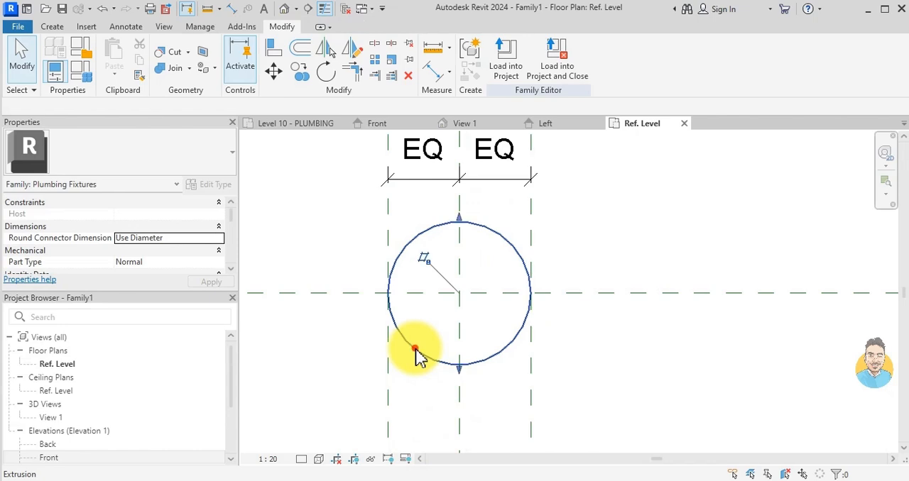
- Examine the circular extrusion's properties and the plumbing fixture family's own properties in the Ref. Level plan
click(418, 352)
scroll(142, 241, down, 2)
scroll(126, 241, down, 2)
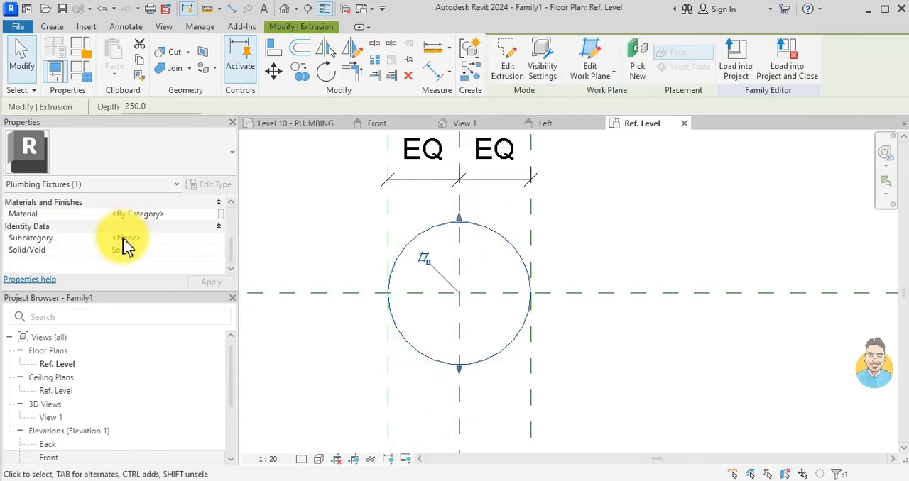
scroll(130, 257, up, 4)
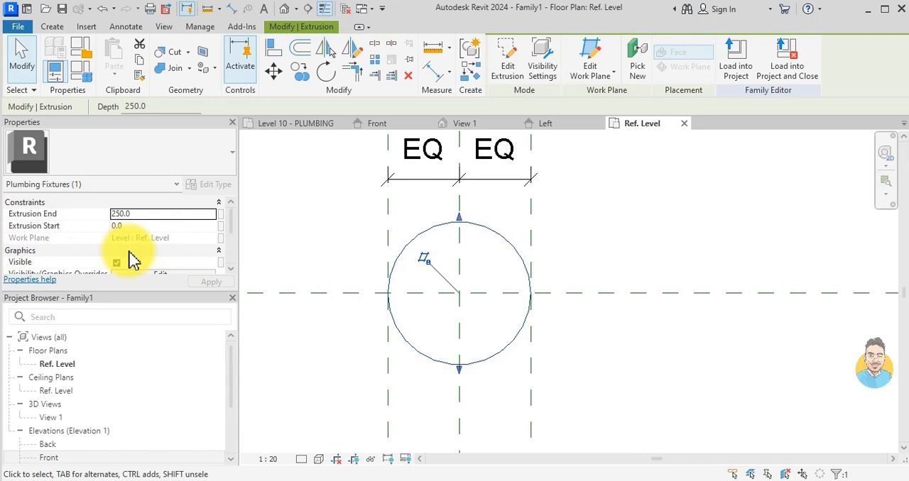
key(Escape)
scroll(168, 253, down, 2)
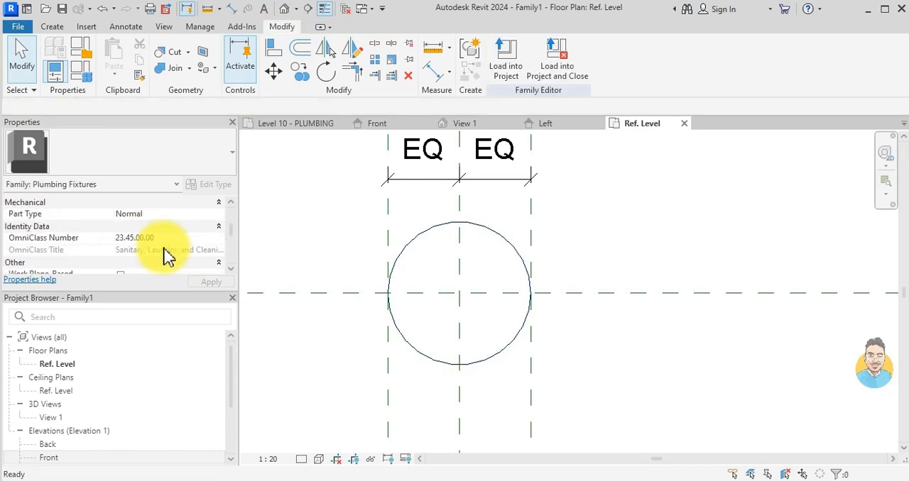
scroll(442, 235, down, 2)
middle_drag(442, 235, 473, 431)
scroll(160, 255, down, 3)
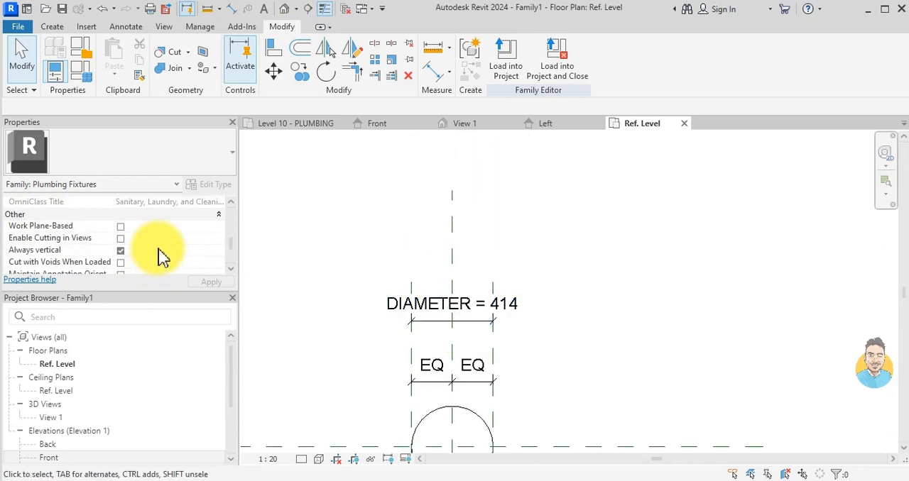
scroll(395, 323, down, 1)
middle_drag(395, 323, 414, 242)
scroll(462, 321, up, 1)
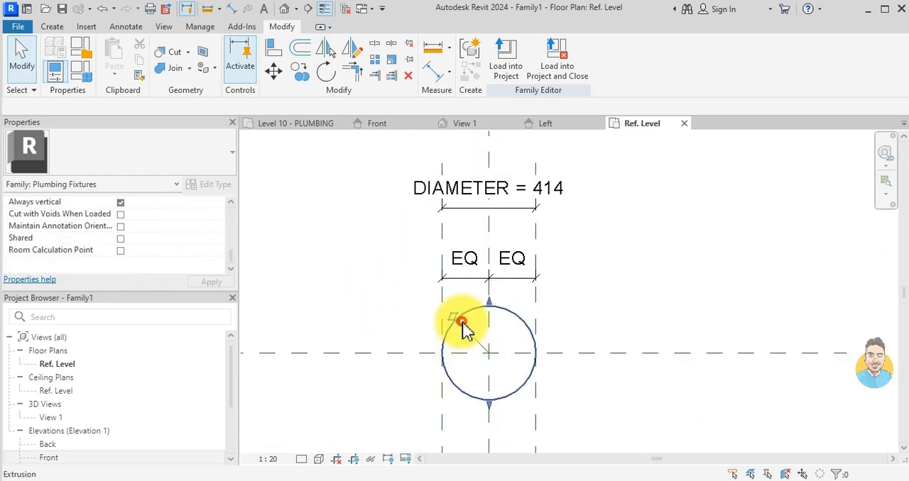
- Reopen the circular extrusion's sketch, label its diameter dimension with the existing DIAMETER parameter, and finish the sketch
click(462, 318)
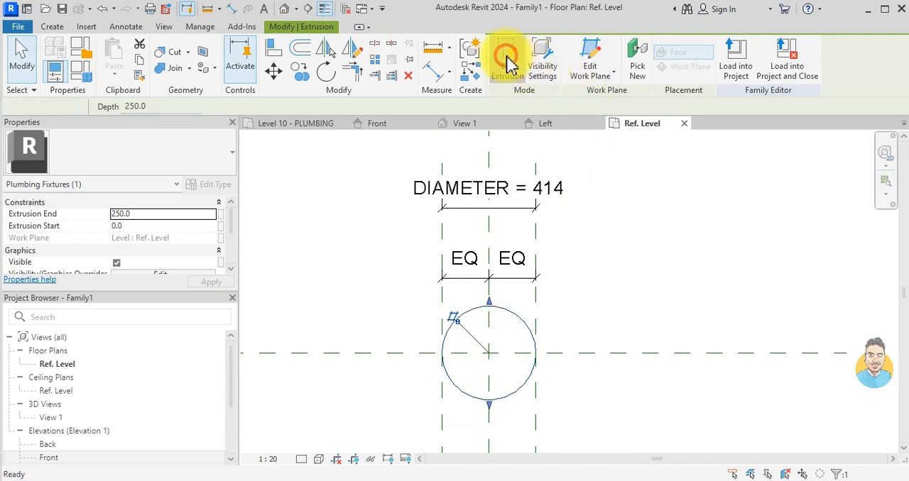
click(506, 61)
click(505, 344)
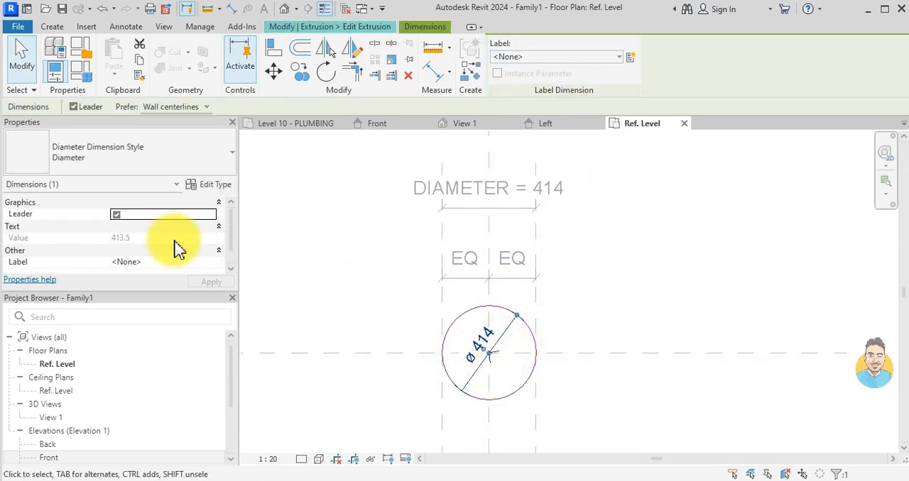
scroll(179, 249, down, 1)
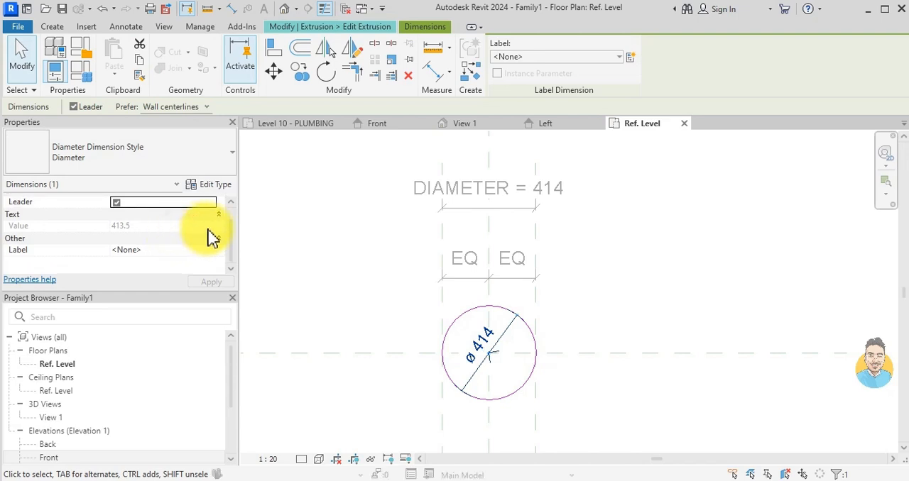
click(186, 254)
click(214, 254)
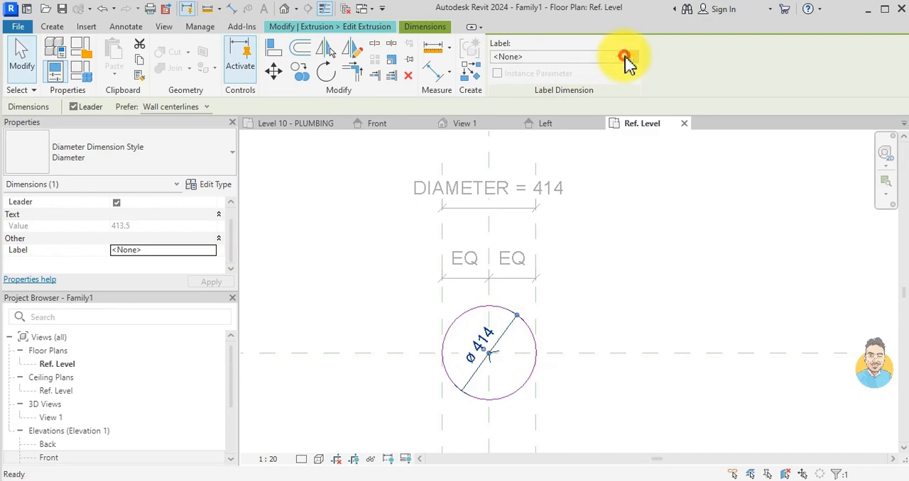
click(628, 58)
click(585, 74)
click(612, 59)
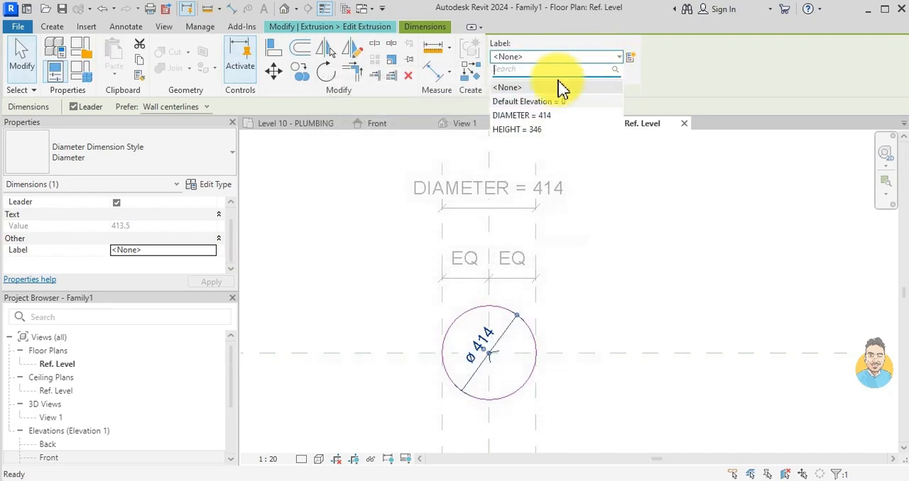
click(524, 116)
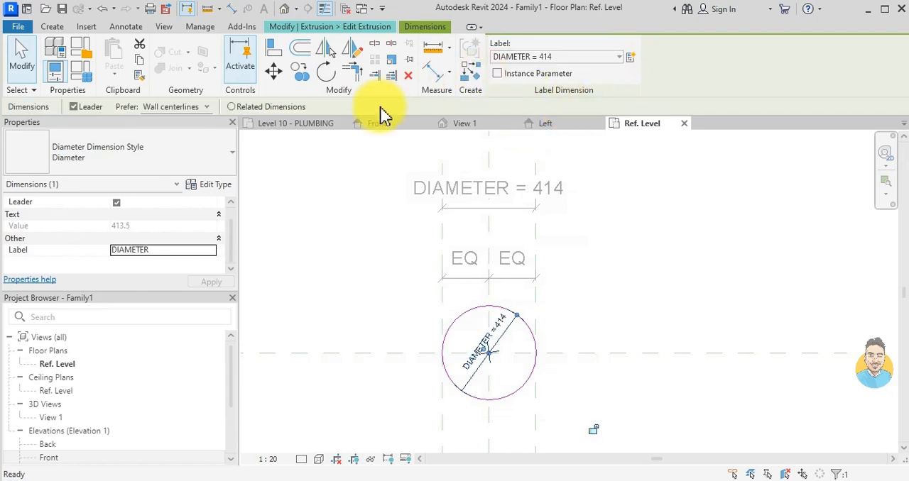
click(321, 244)
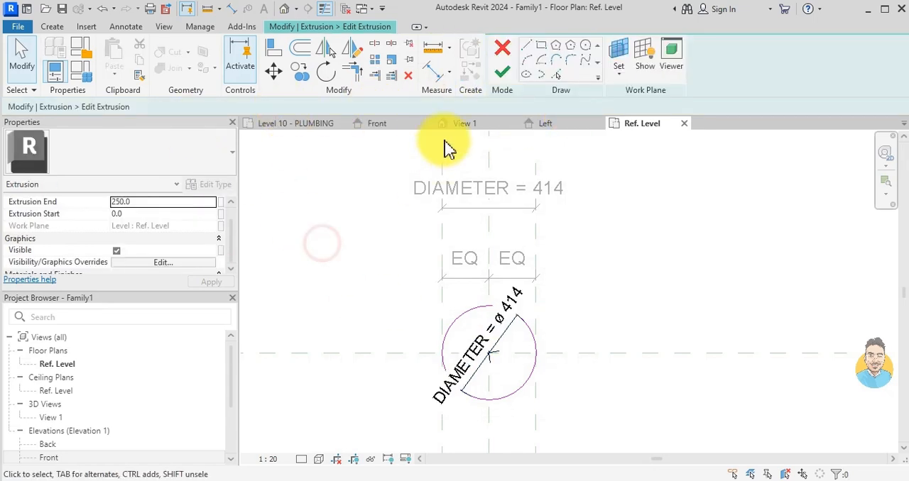
click(510, 74)
click(524, 317)
scroll(476, 298, down, 3)
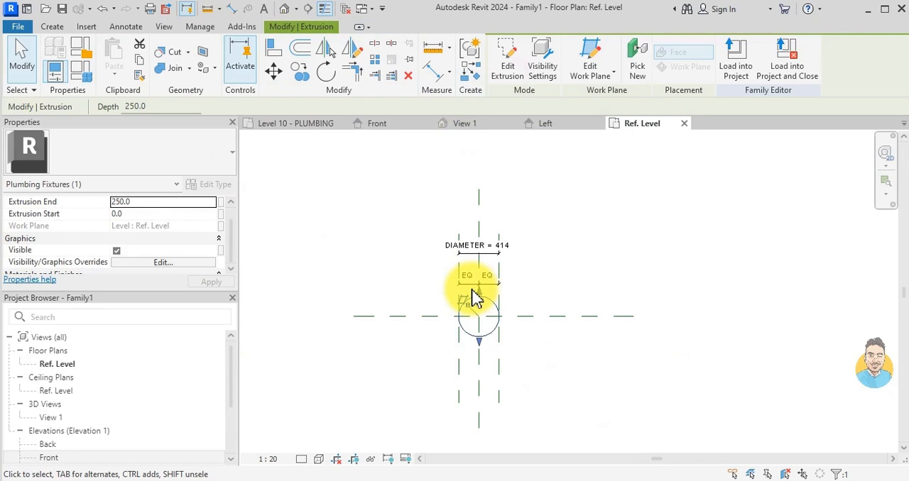
key(Escape)
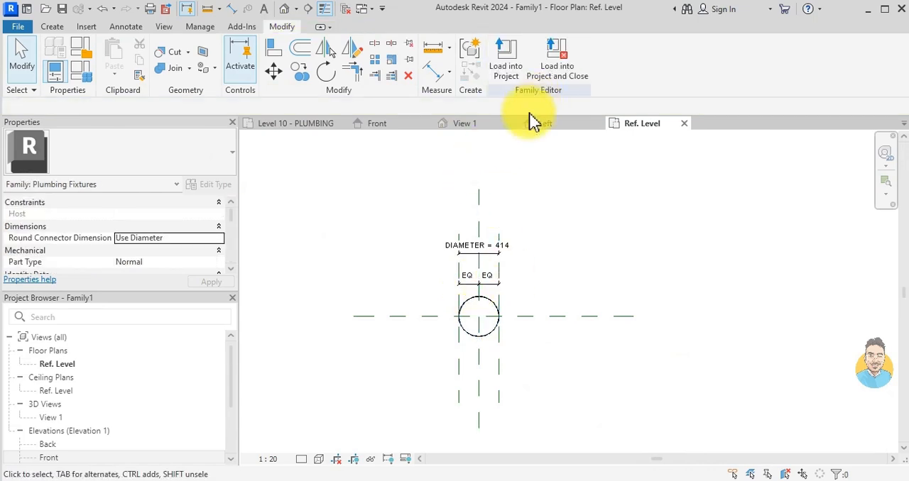
- In the Left elevation, stretch the extrusion's top edge up to the upper reference plane and lock it there
click(543, 125)
scroll(564, 376, up, 4)
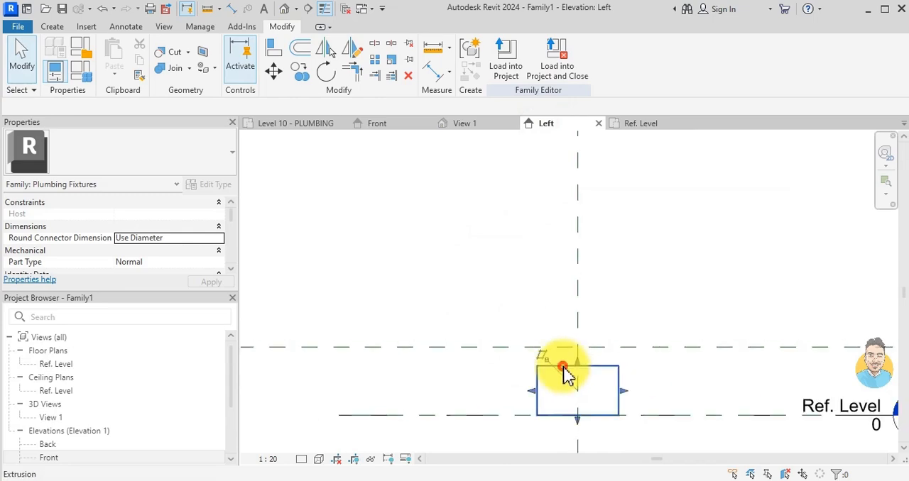
click(578, 376)
drag(578, 376, 577, 348)
click(589, 324)
scroll(586, 348, down, 2)
key(Escape)
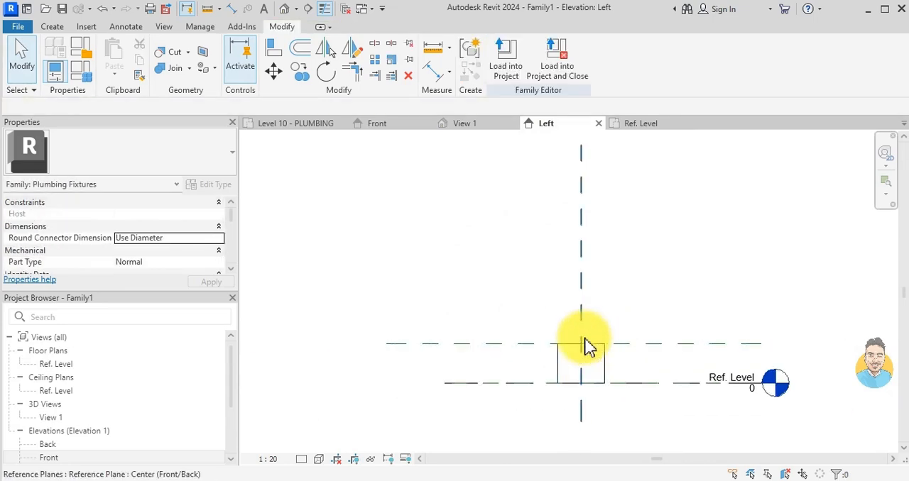
- From the Ref. Level plan, set the family's DIAMETER to 76.2 mm and its HEIGHT to 10" in Family Types
click(657, 124)
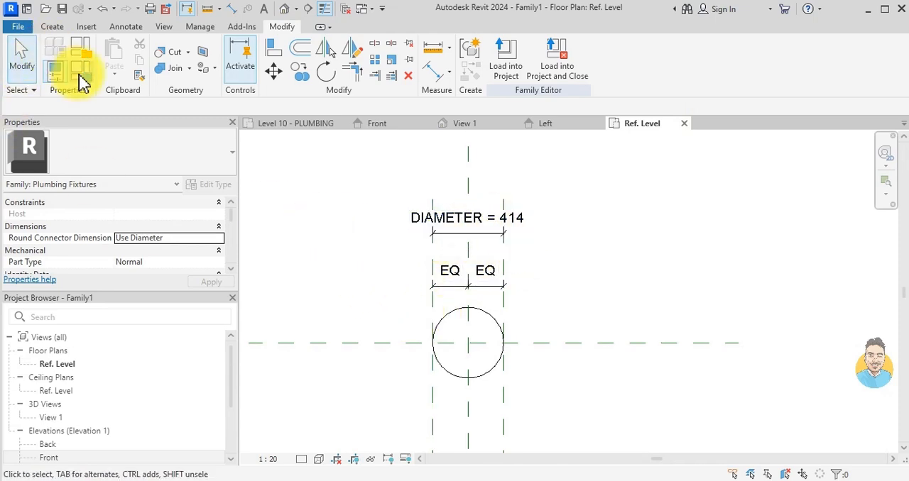
click(79, 79)
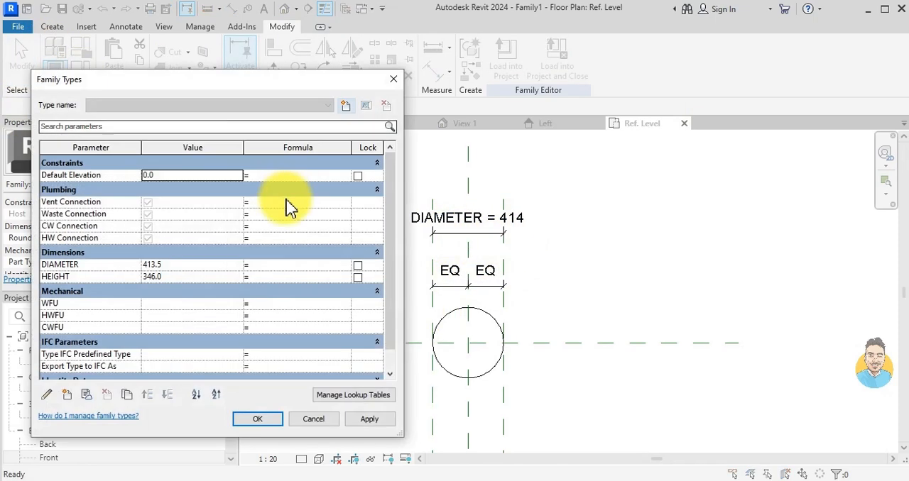
click(151, 264)
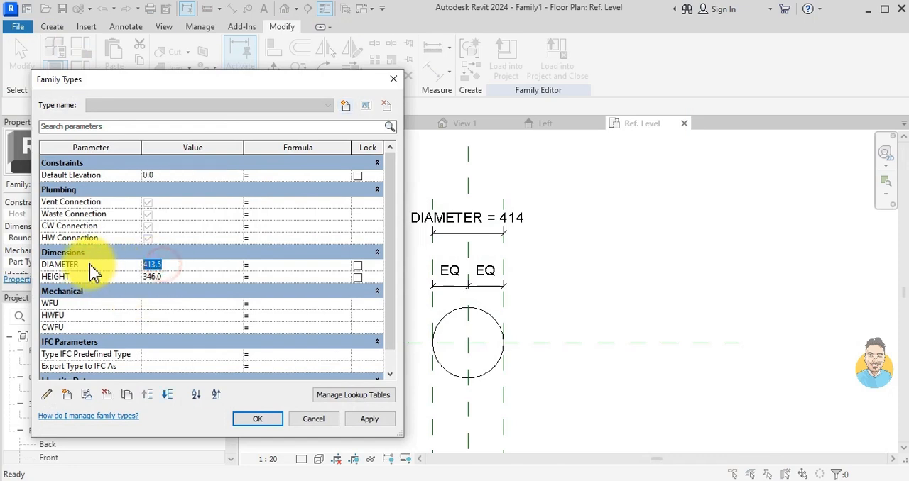
click(149, 277)
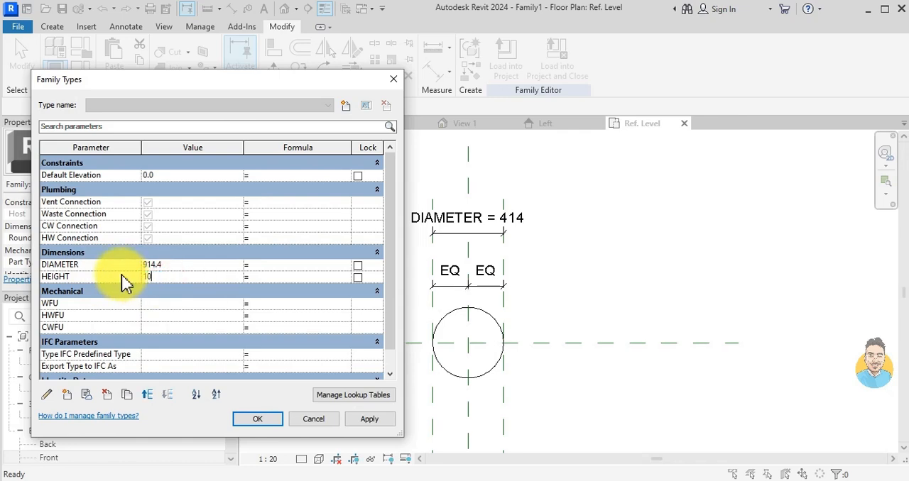
click(182, 264)
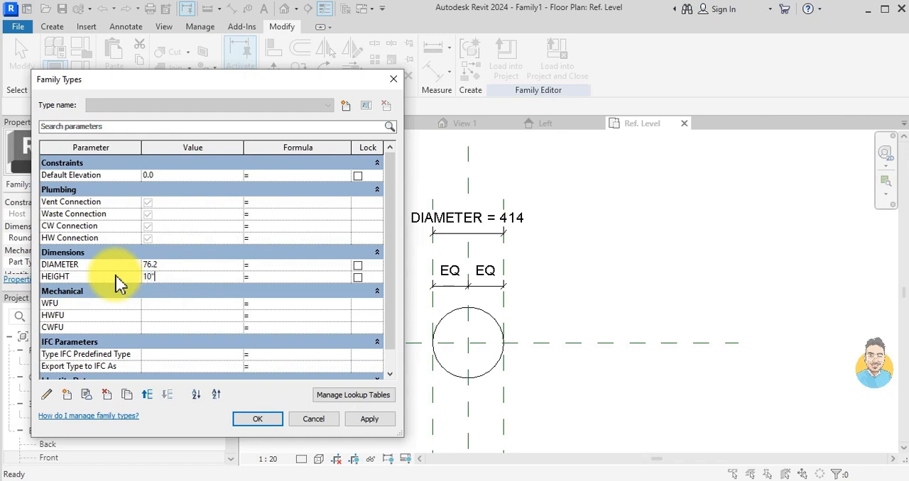
text(10")
click(245, 420)
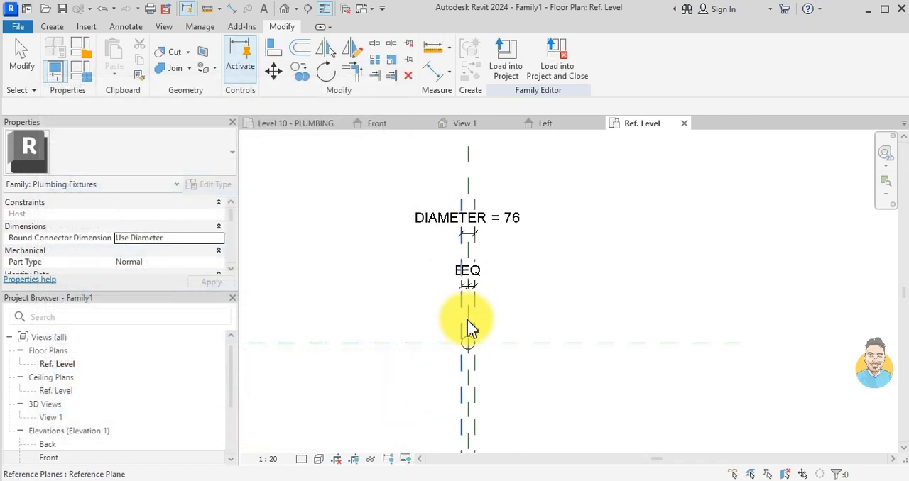
scroll(463, 310, up, 2)
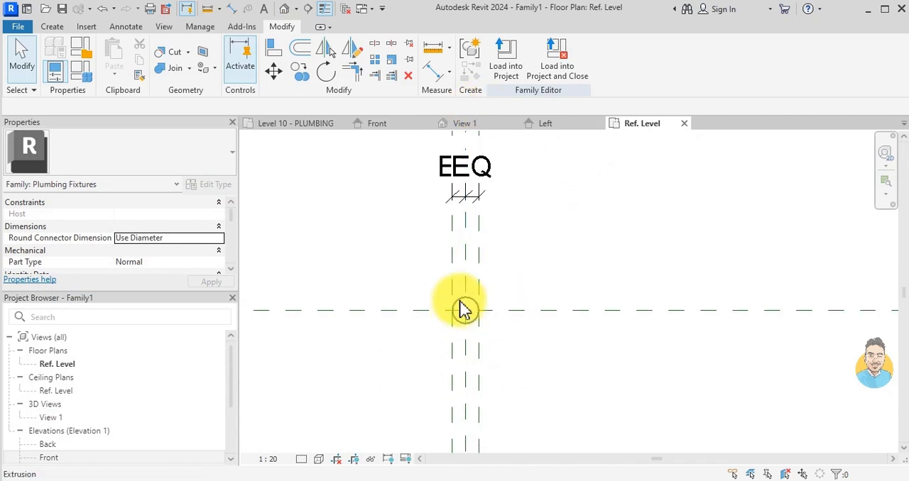
scroll(460, 302, up, 1)
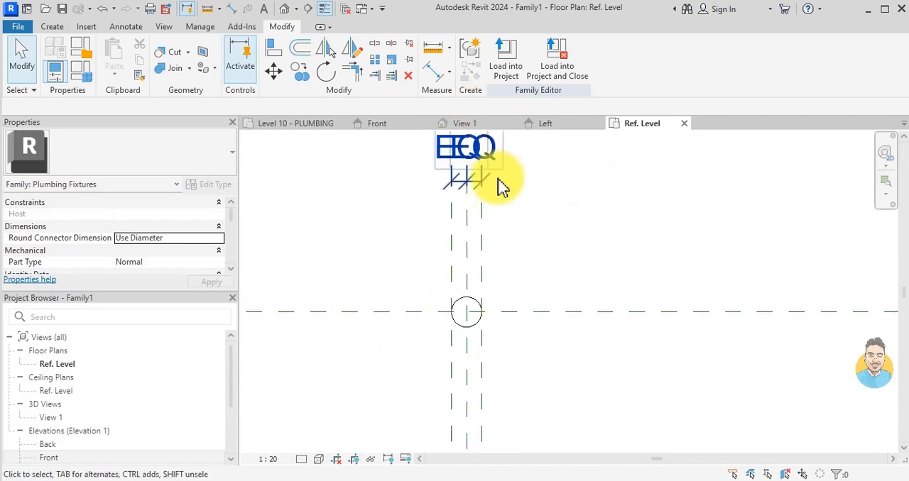
- In the default 3D view, place a Hydronic Supply pipe connector on the cylinder's bottom face
click(284, 10)
scroll(552, 238, down, 3)
scroll(547, 295, up, 3)
scroll(560, 277, down, 2)
click(52, 26)
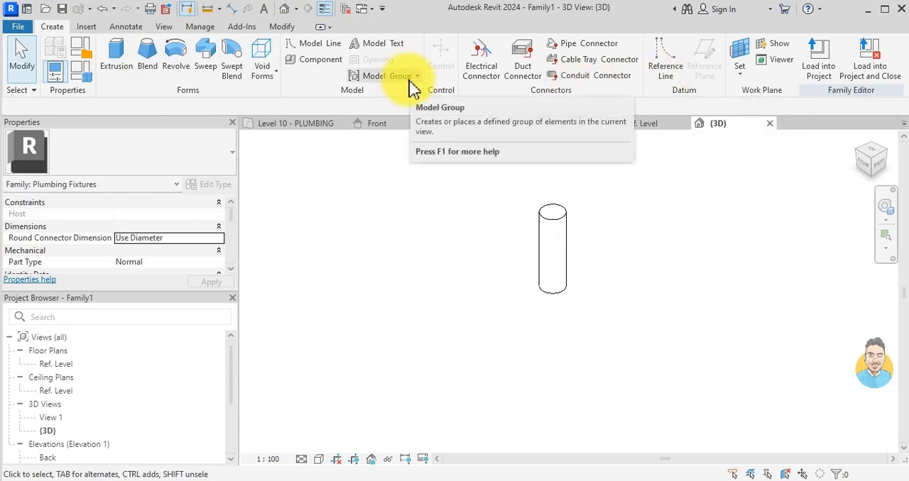
click(588, 44)
scroll(579, 370, up, 3)
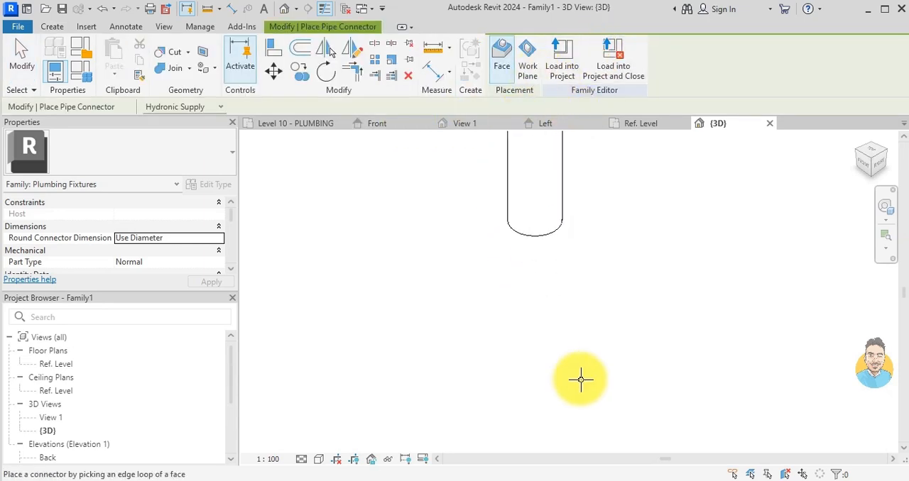
scroll(543, 287, down, 5)
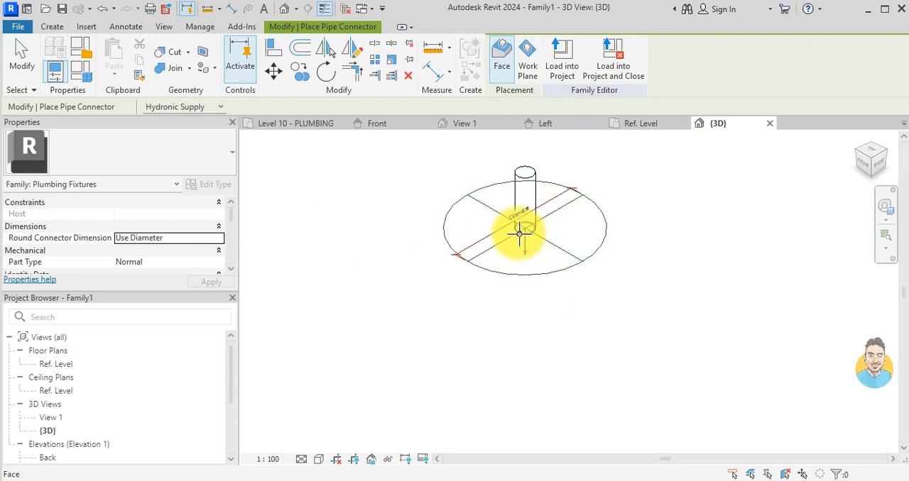
key(Escape)
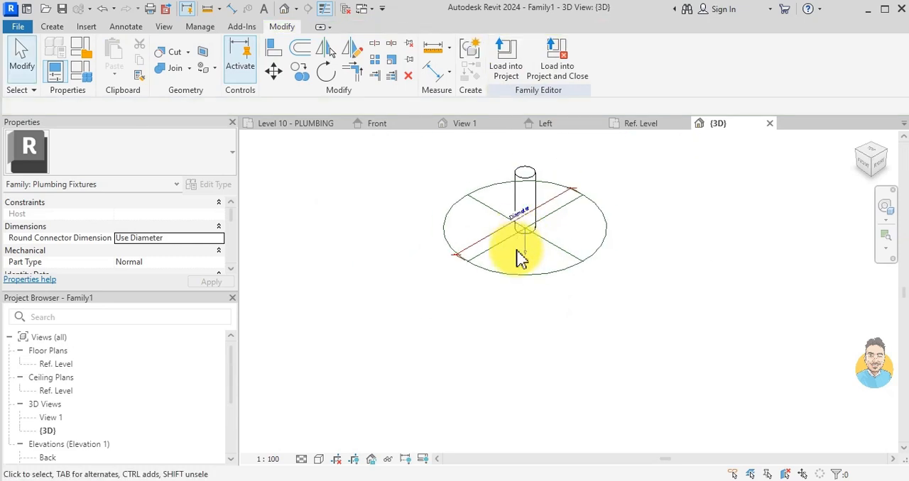
- Associate the pipe connector's Diameter property with the DIAMETER family parameter
click(542, 279)
click(138, 214)
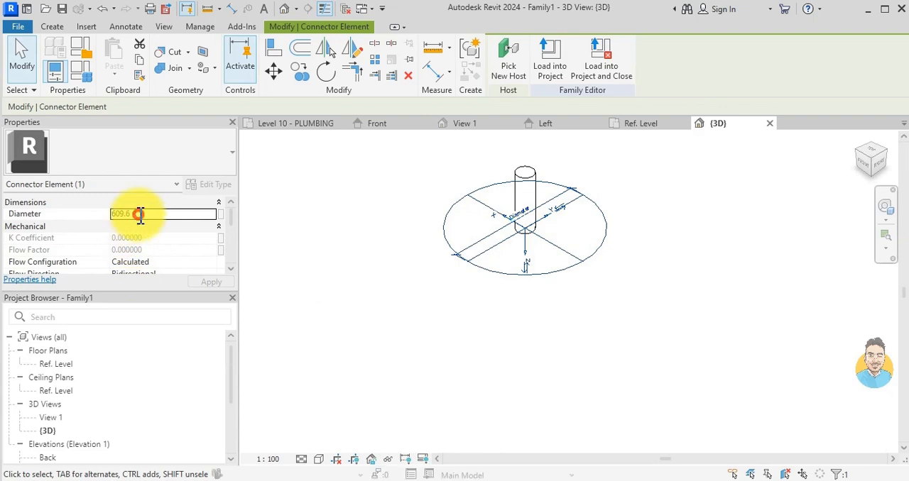
click(221, 214)
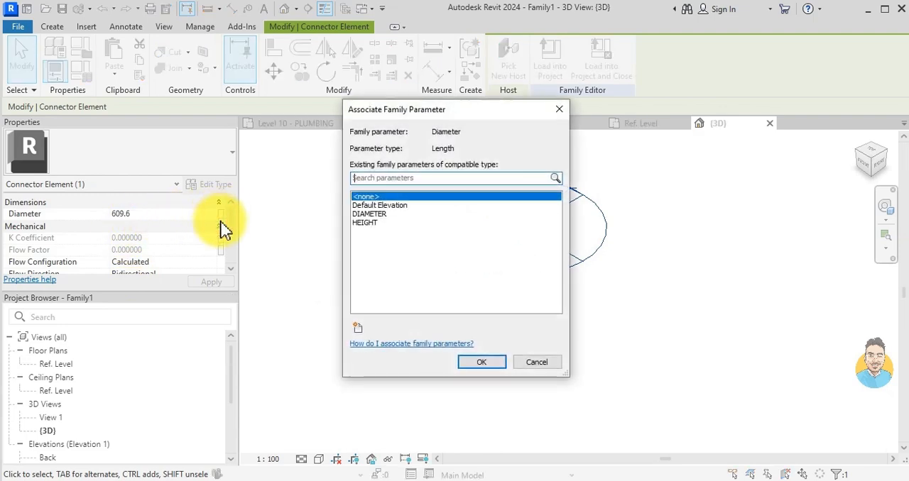
click(369, 213)
click(476, 363)
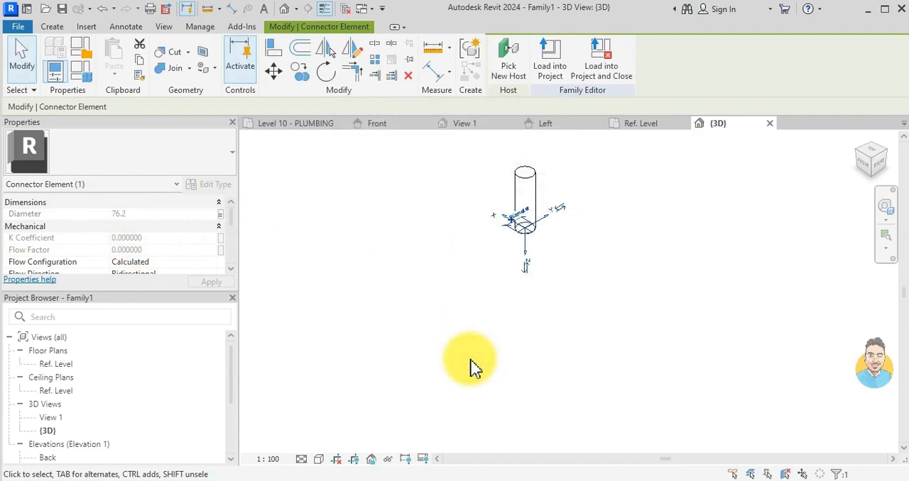
click(476, 369)
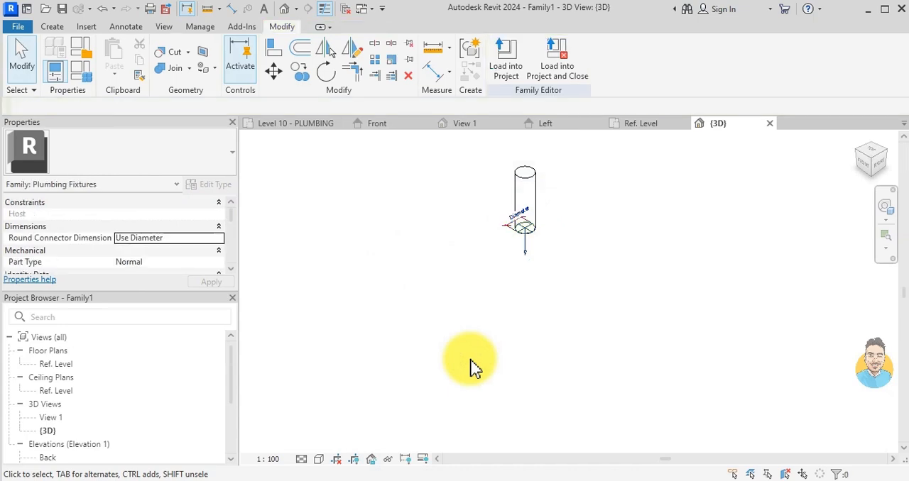
- Set the System Classification of the pipe connector on the cylinder's bottom face to Sanitary
scroll(644, 260, up, 5)
click(421, 247)
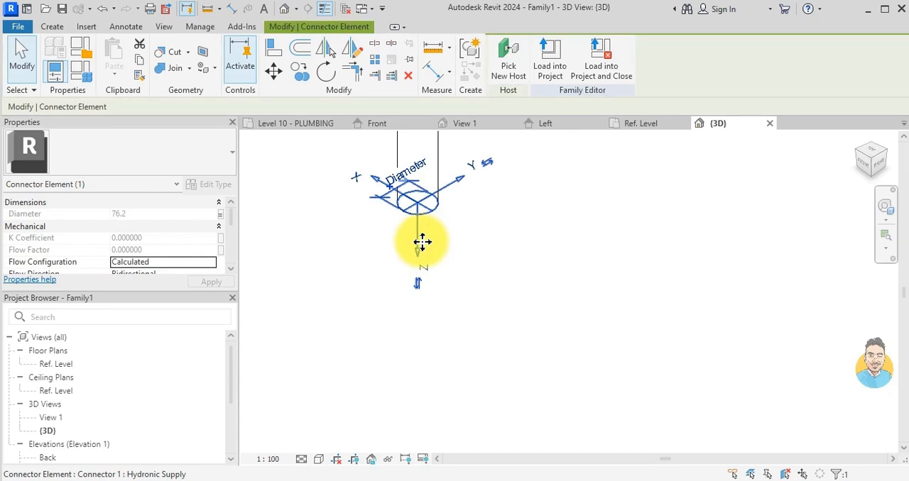
scroll(160, 266, down, 3)
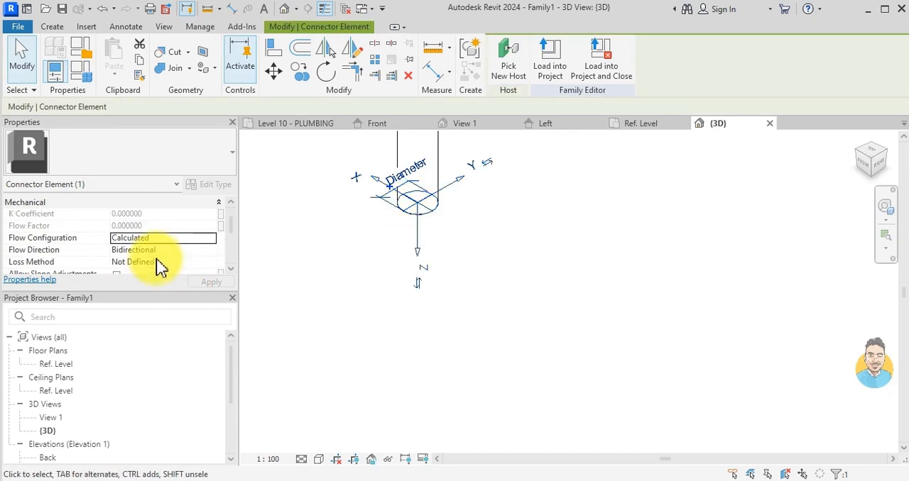
click(162, 226)
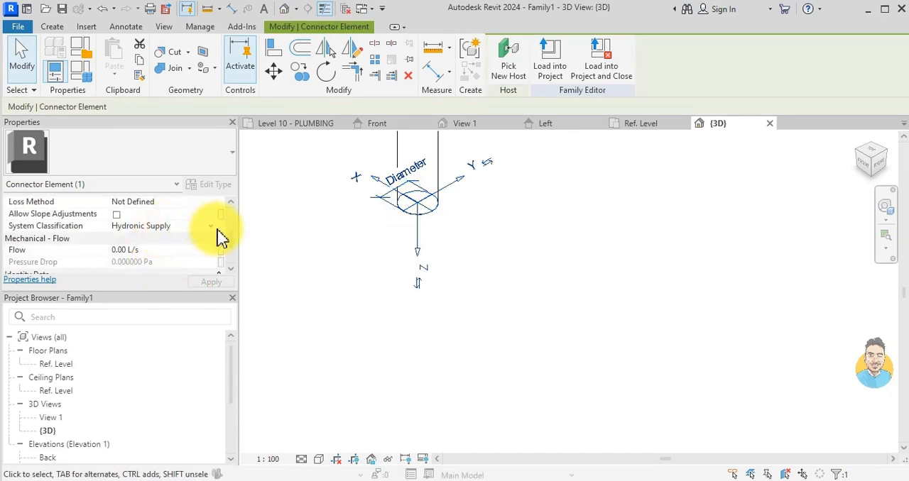
click(212, 227)
click(132, 258)
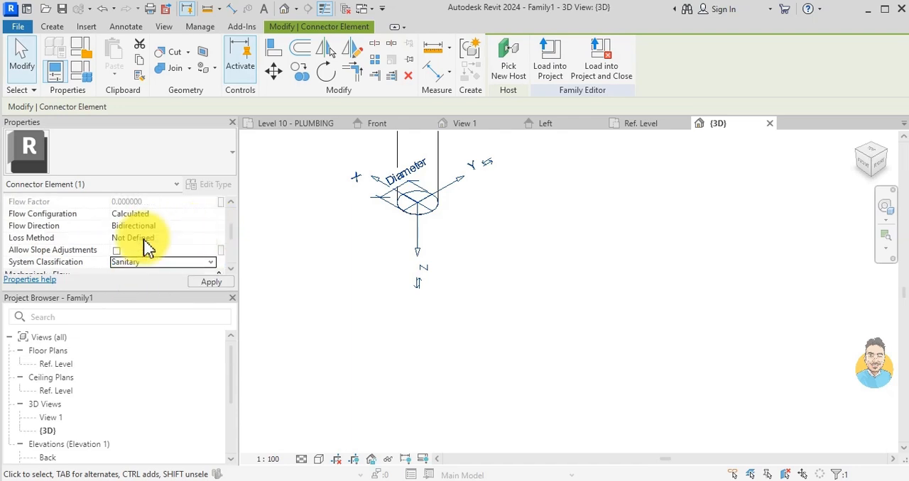
- Set the pipe connector's Flow Configuration to Fixture Units and its Flow Direction to Out
click(142, 221)
click(211, 214)
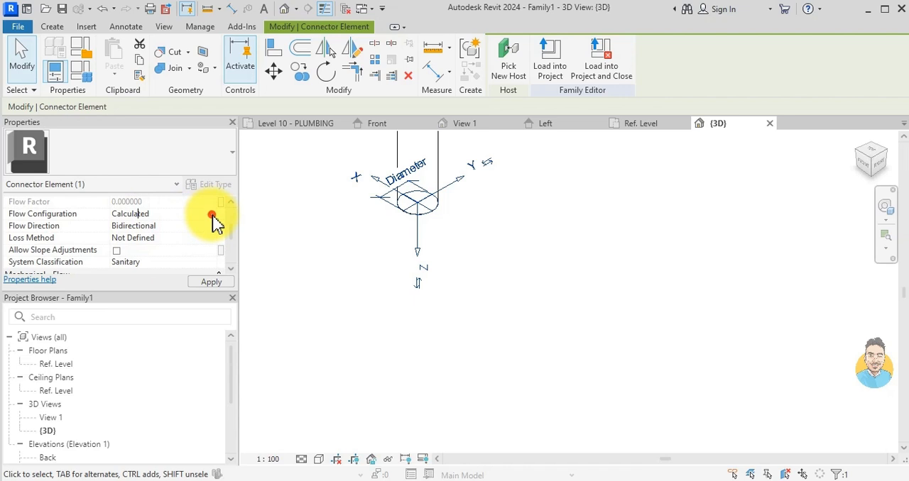
click(142, 261)
scroll(162, 251, up, 1)
scroll(162, 251, down, 1)
scroll(163, 251, down, 1)
scroll(162, 249, up, 1)
click(150, 226)
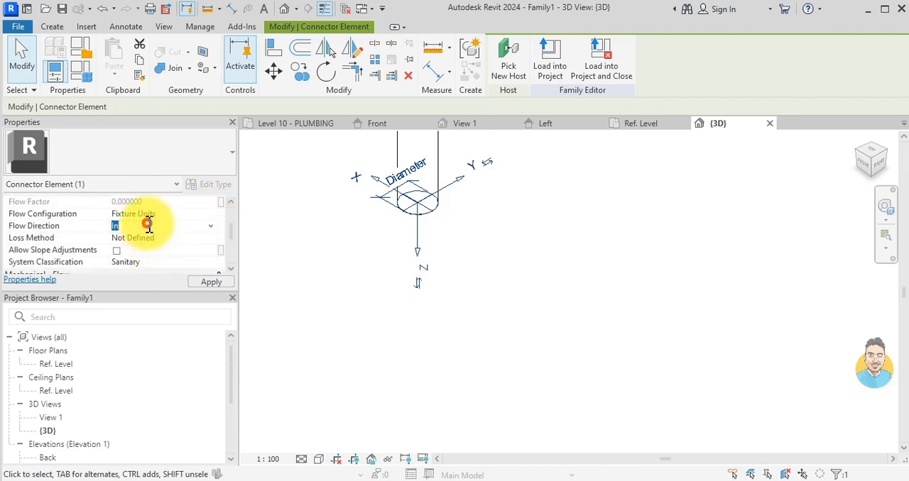
click(211, 226)
click(118, 247)
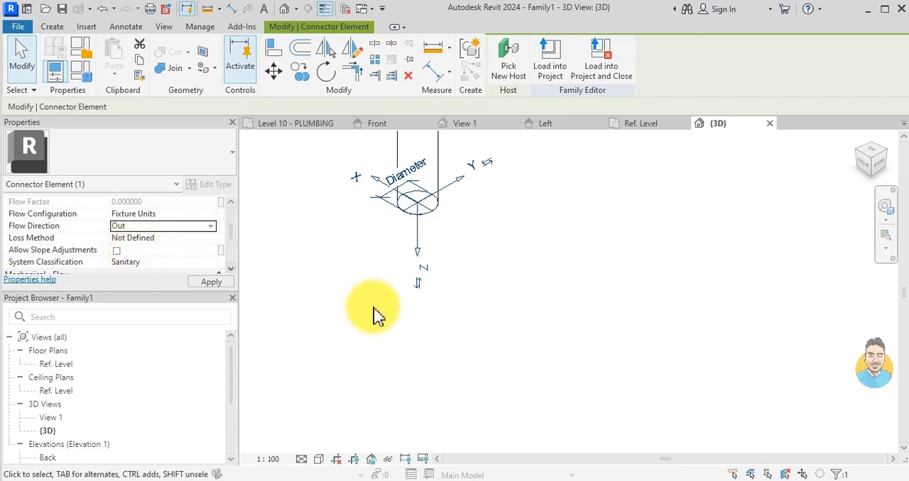
click(372, 306)
scroll(436, 305, down, 2)
middle_drag(436, 305, 517, 348)
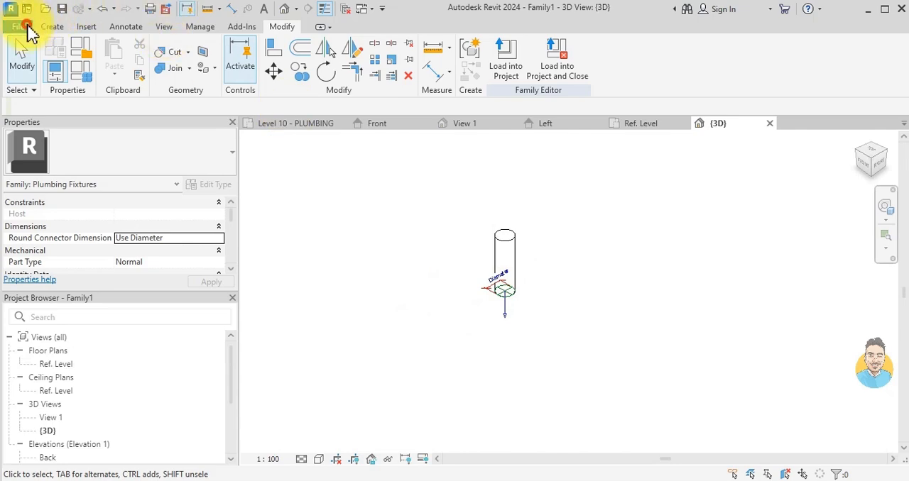
- Save the family in the Downloads folder under the file name WC DUMMY
click(25, 27)
mouse_move(44, 190)
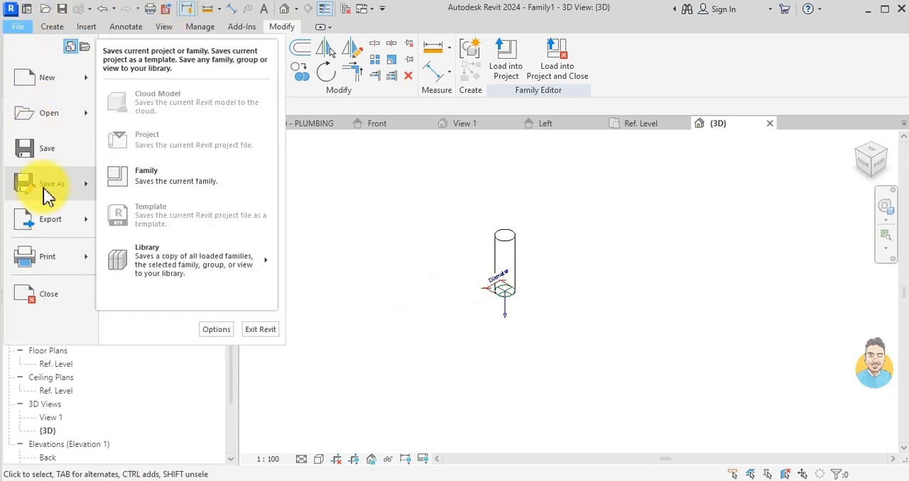
click(186, 184)
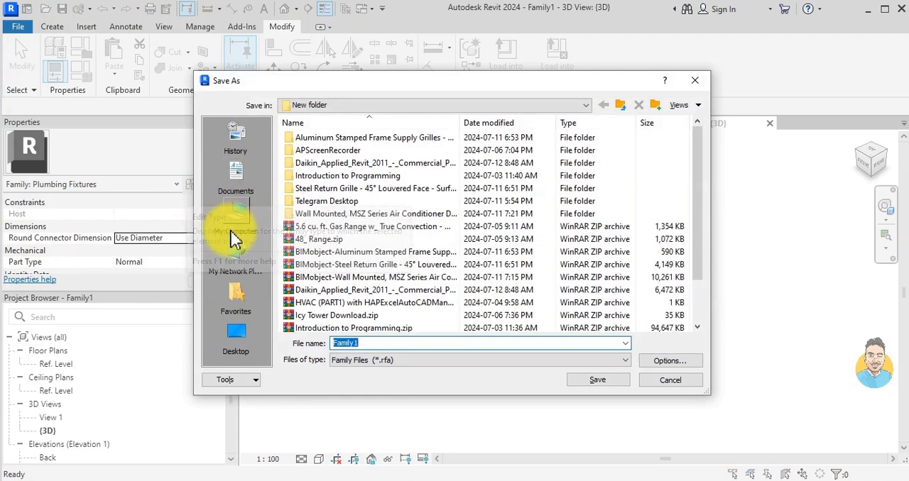
click(232, 216)
double_click(325, 192)
click(384, 343)
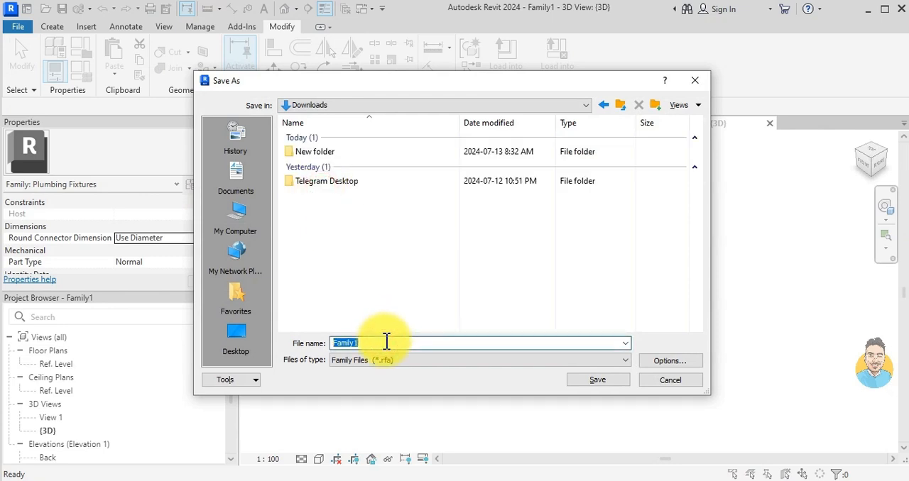
text(WC DUMMY)
click(357, 343)
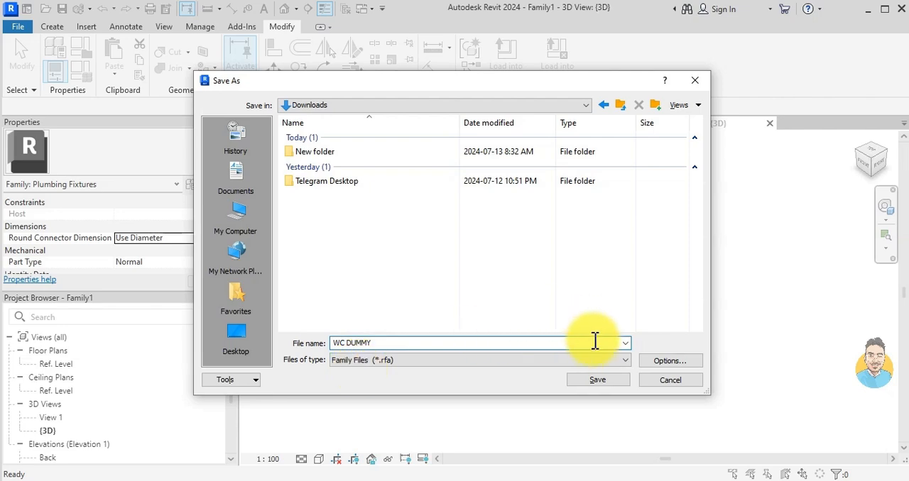
click(595, 380)
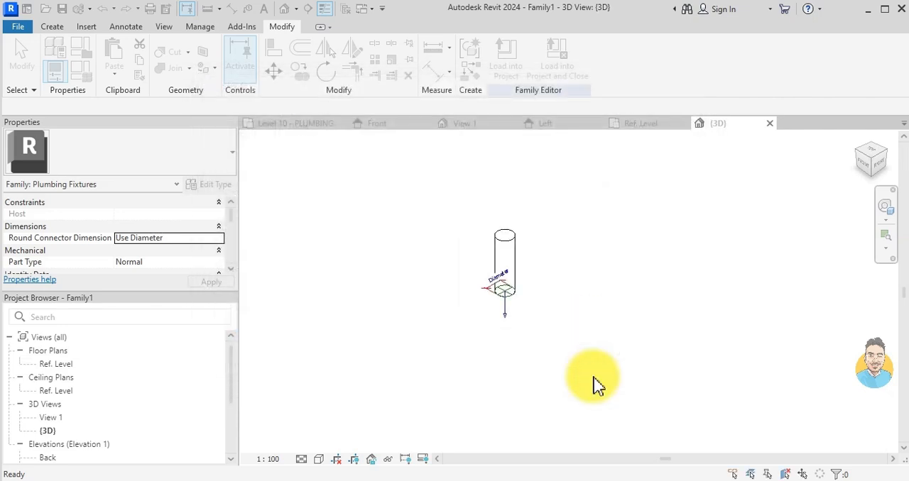
- Review the connector's flow properties and give the WFU parameter the formula 4 in Family Types
scroll(489, 314, up, 5)
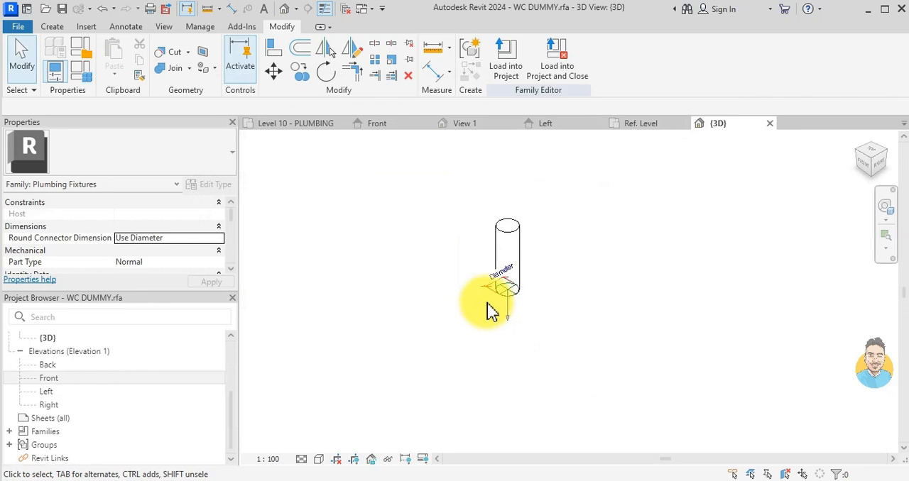
scroll(531, 301, down, 3)
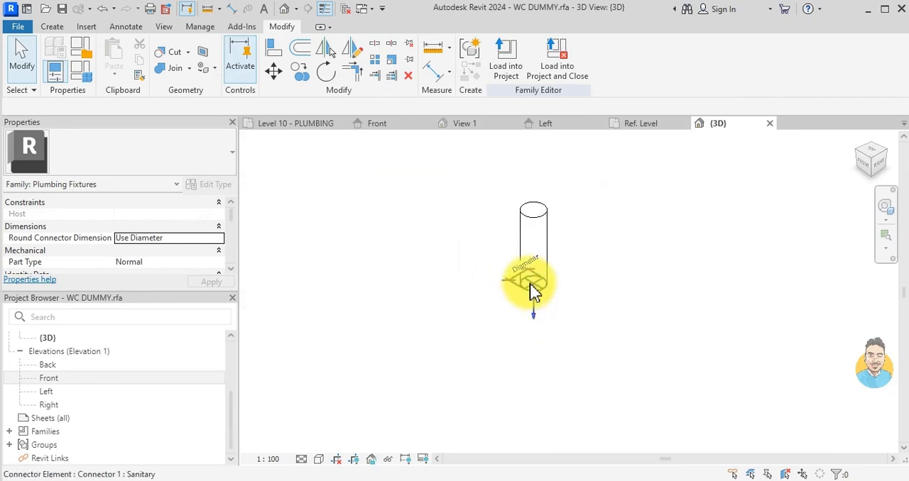
click(532, 302)
scroll(152, 253, down, 3)
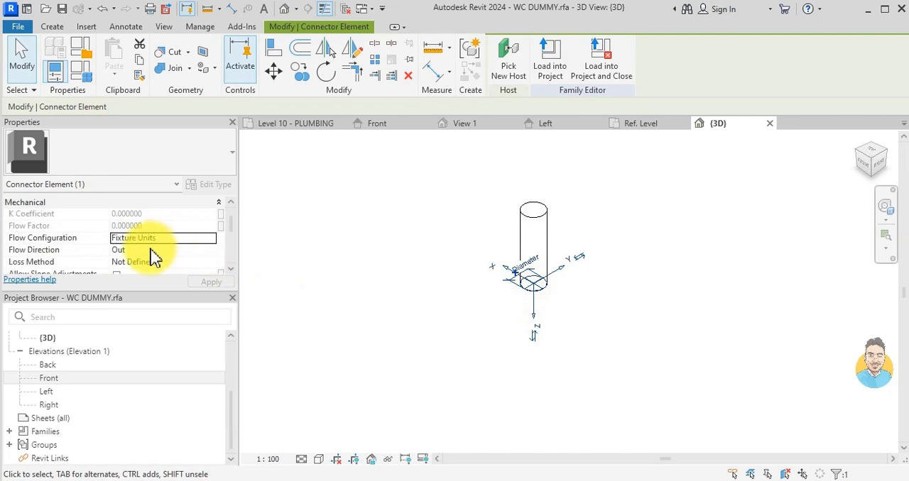
scroll(152, 254, up, 3)
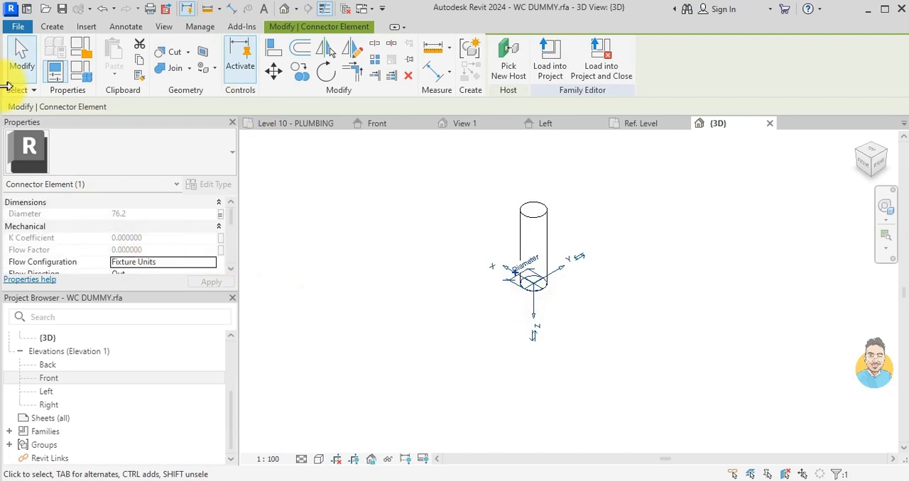
click(78, 76)
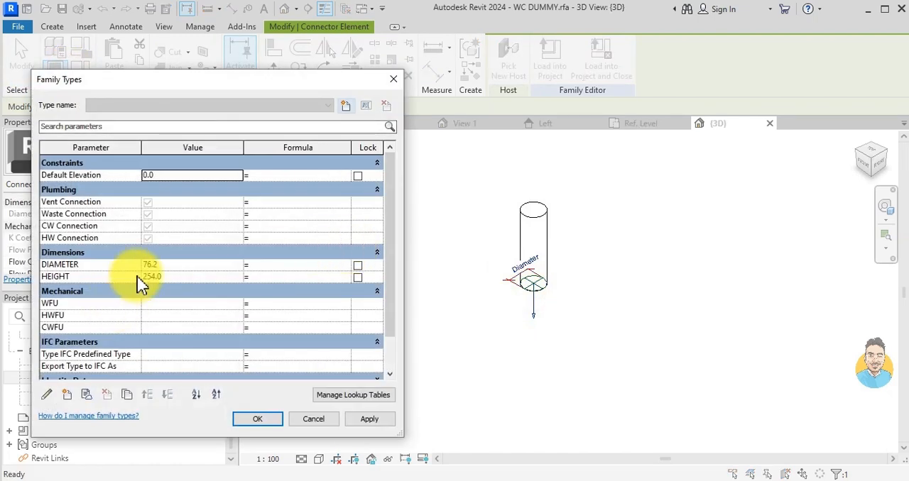
scroll(140, 282, down, 1)
click(261, 278)
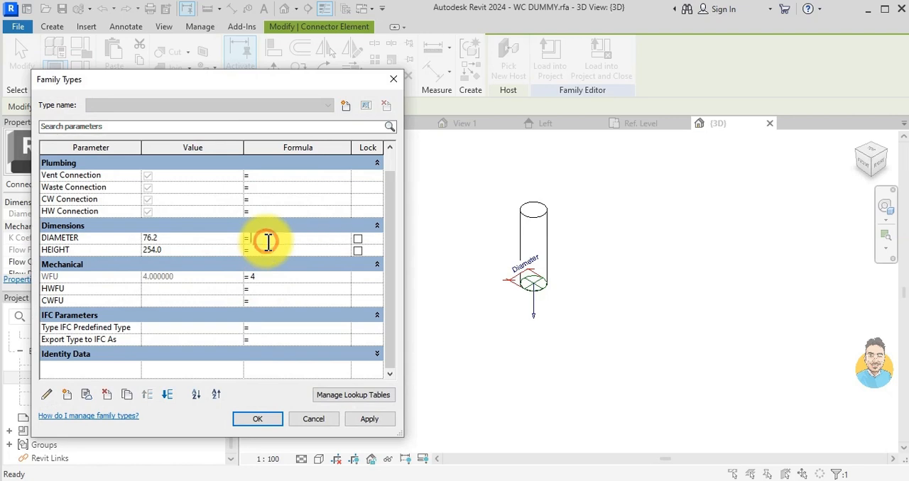
click(257, 419)
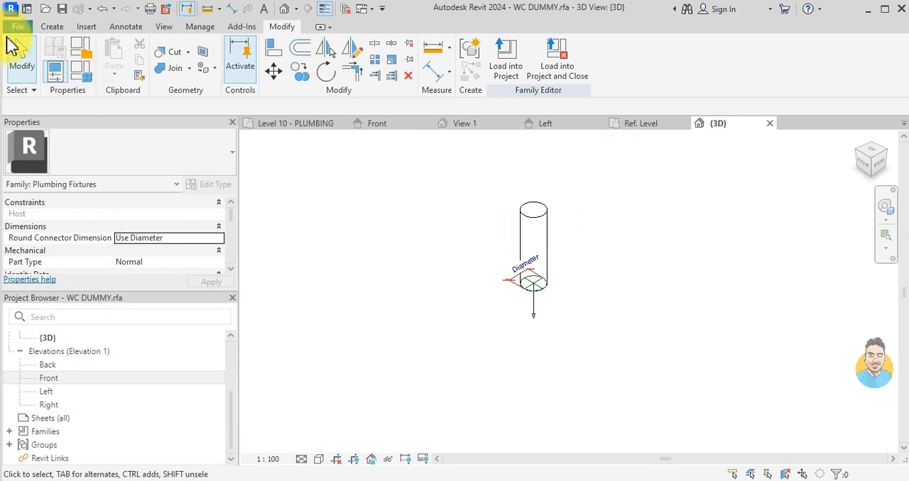
- Save a copy of the family in Downloads as LAV - SINK DUMMY.rfa
click(18, 30)
mouse_move(45, 189)
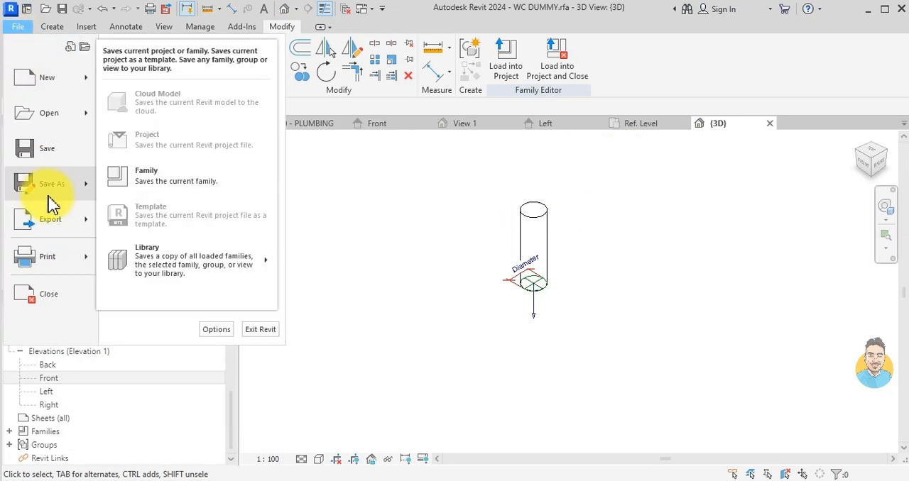
click(196, 188)
click(383, 346)
click(408, 345)
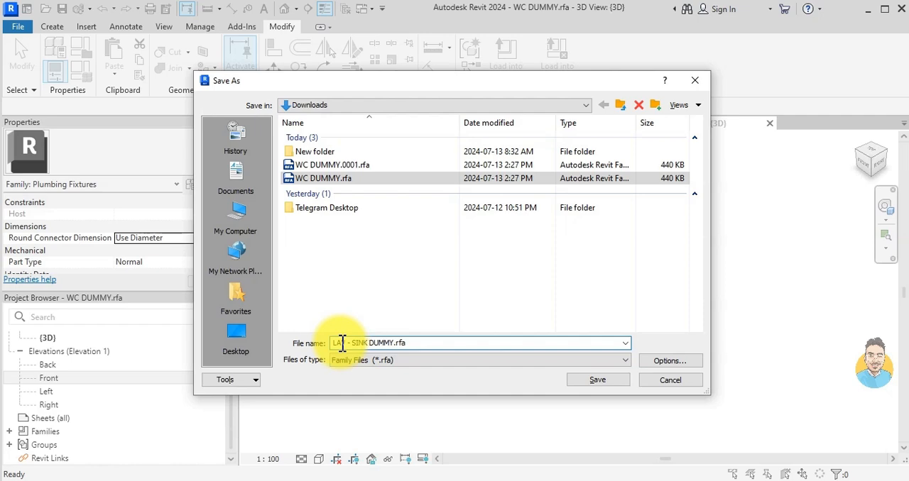
click(581, 383)
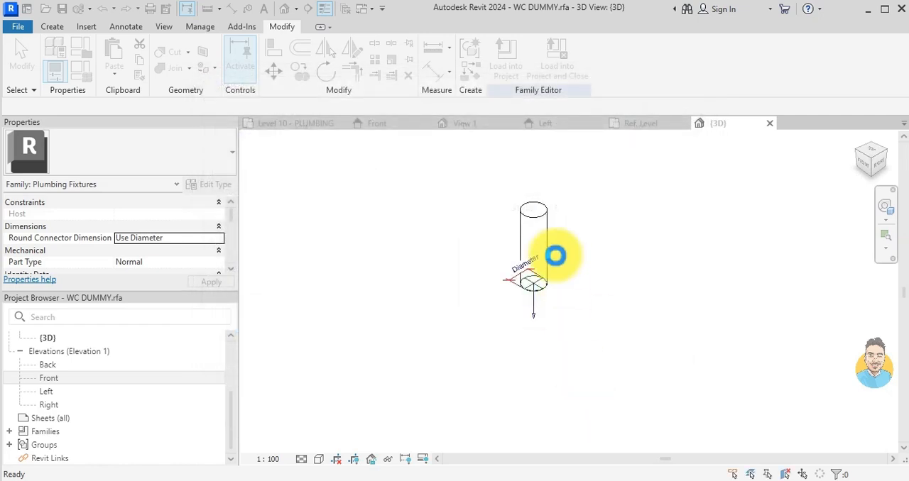
- In Family Types, set DIAMETER to 2", HEIGHT to 152.4 mm and the WFU formula to 1, and apply the changes
click(542, 221)
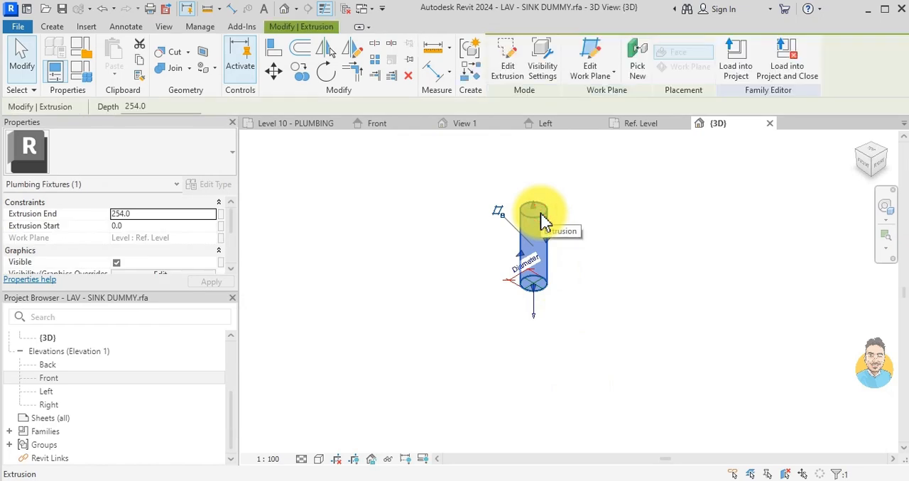
key(Escape)
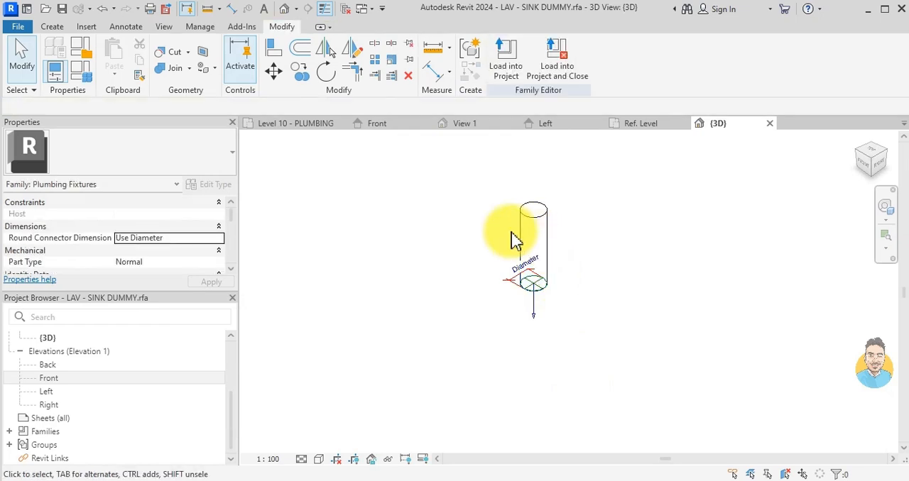
scroll(510, 334, up, 2)
scroll(549, 183, down, 2)
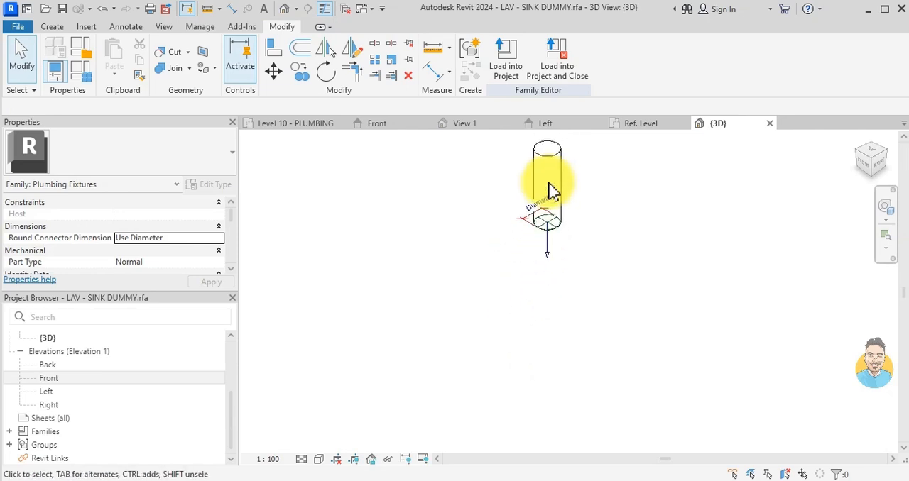
click(78, 74)
click(170, 265)
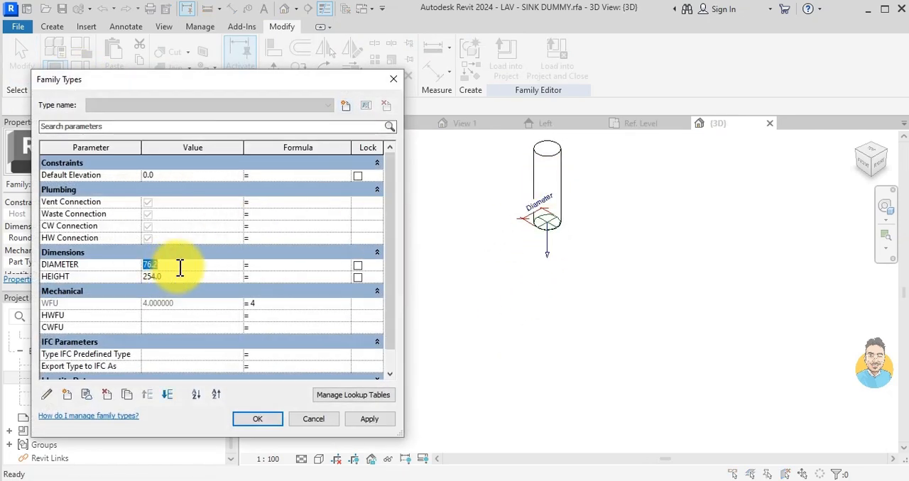
text(2")
click(183, 276)
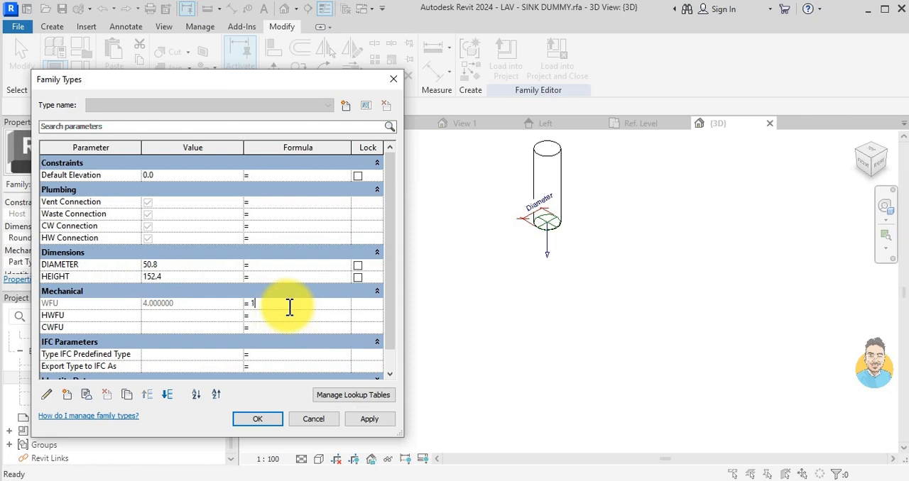
click(369, 419)
click(256, 421)
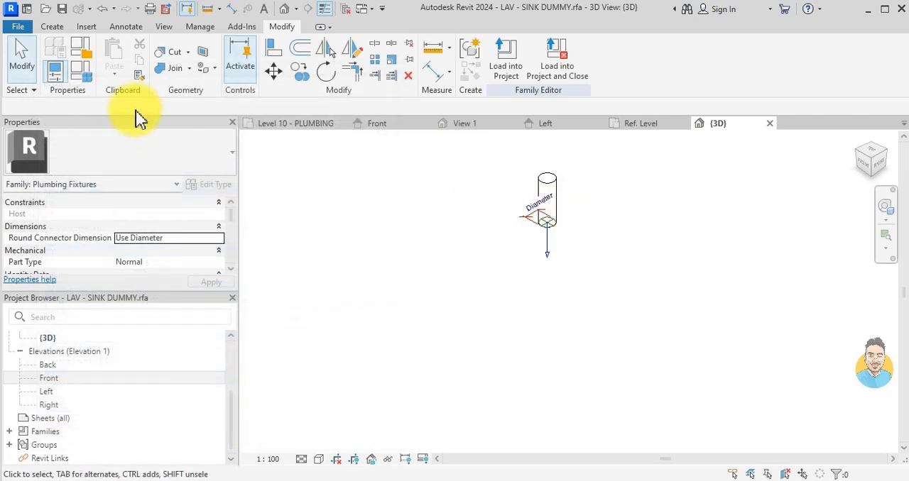
- Save another copy of the family in Downloads as SHOWER- SINK DUMMY.rfa
click(18, 27)
mouse_move(41, 186)
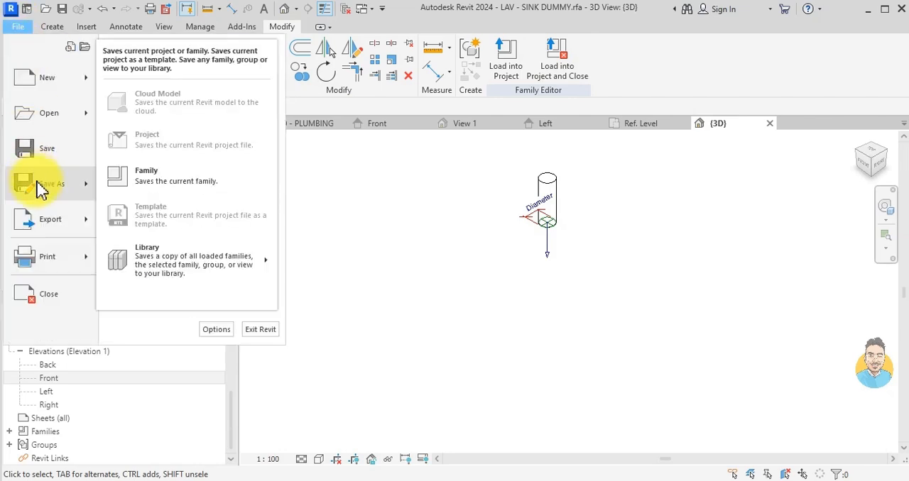
click(146, 176)
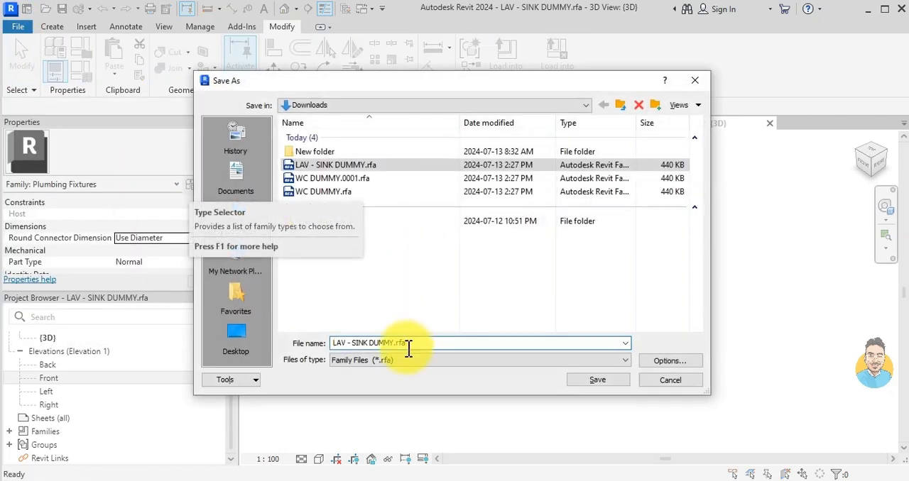
double_click(345, 342)
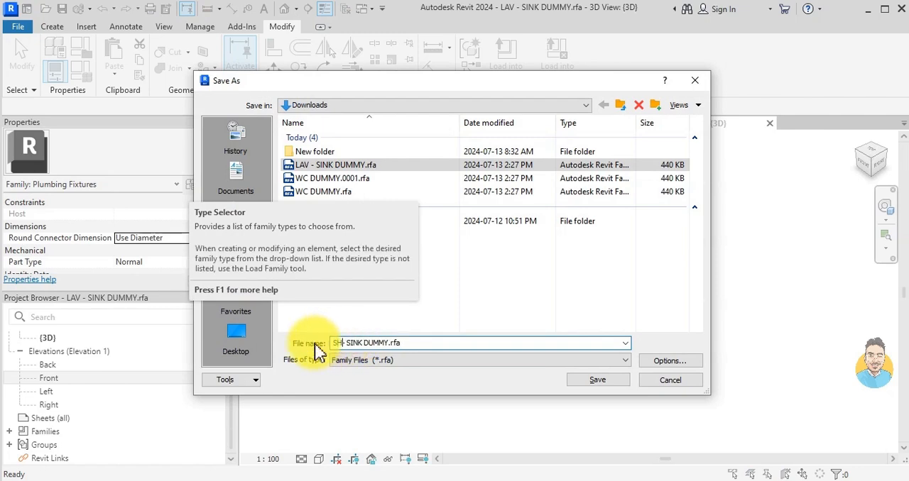
click(591, 379)
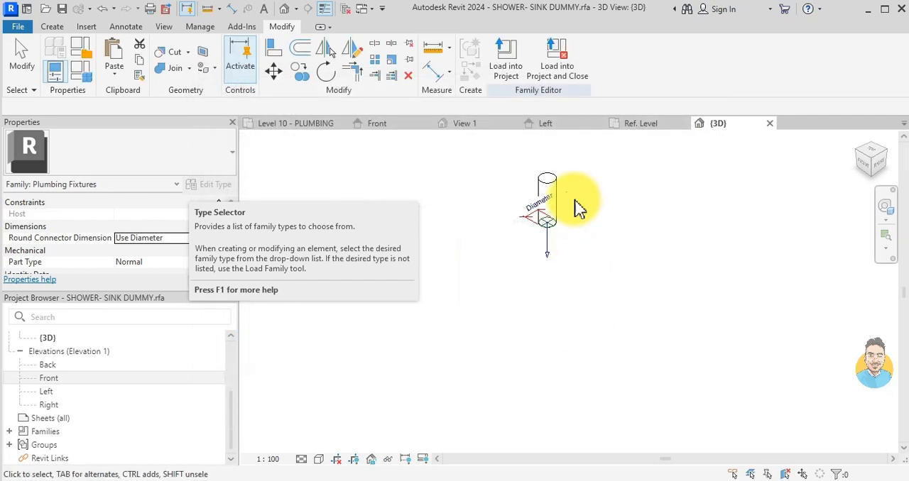
- Examine the sanitary connector at the base of the shower dummy family in the 3D view
click(554, 367)
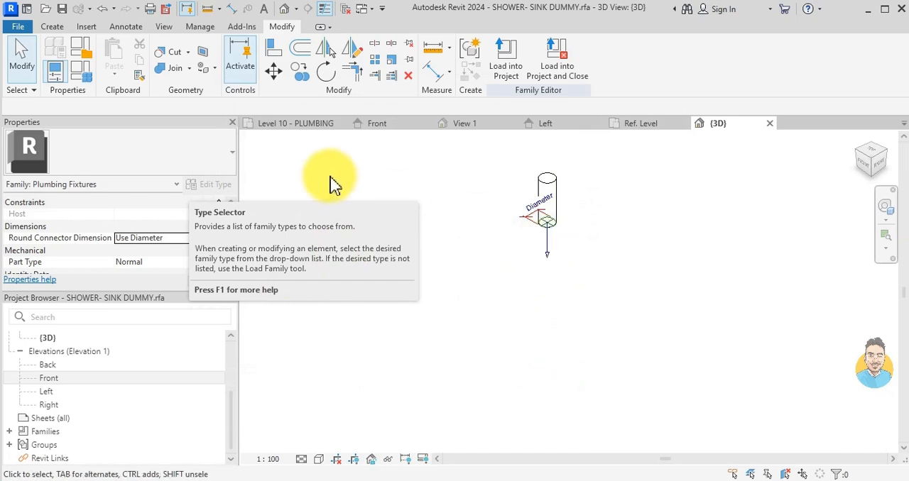
click(553, 250)
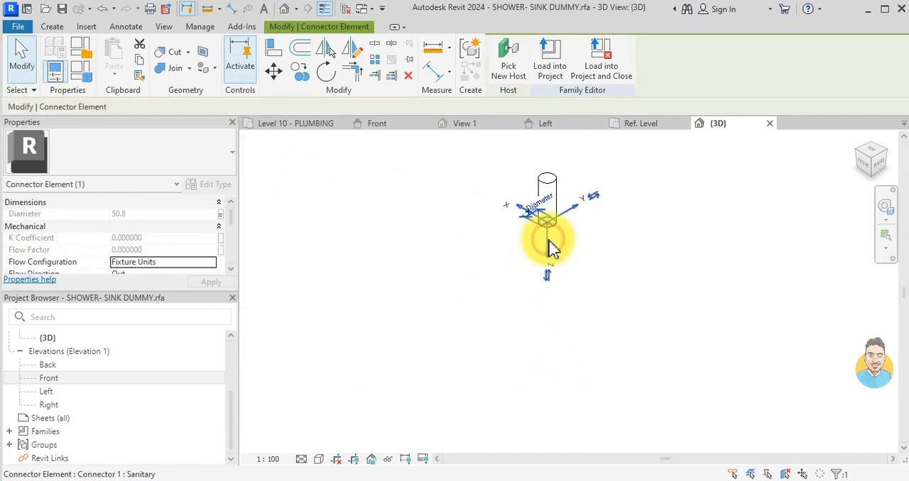
key(Escape)
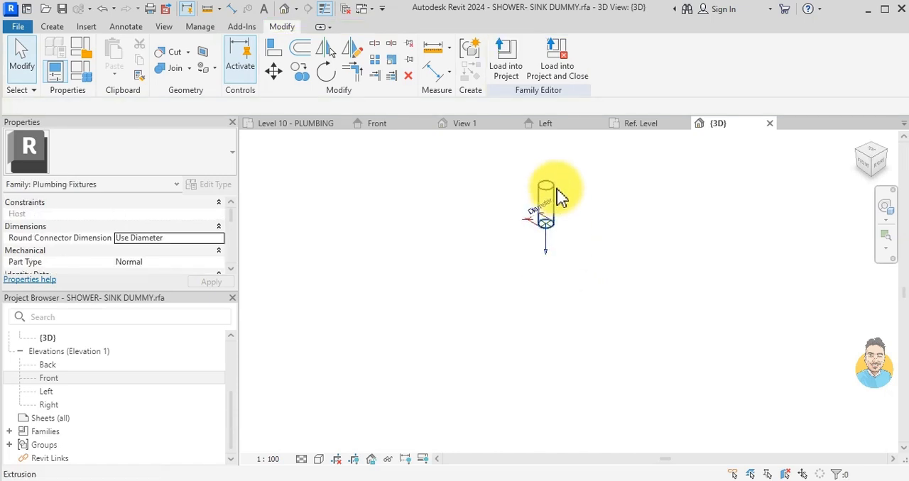
scroll(558, 189, up, 2)
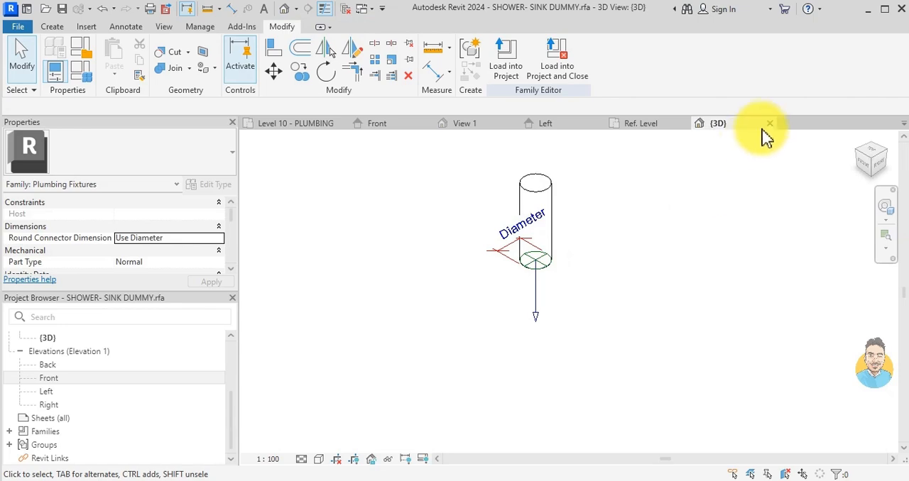
- Close the family's 3D and Ref. Level views and return to the bathroom area of the Level 10 - PLUMBING plan
click(769, 124)
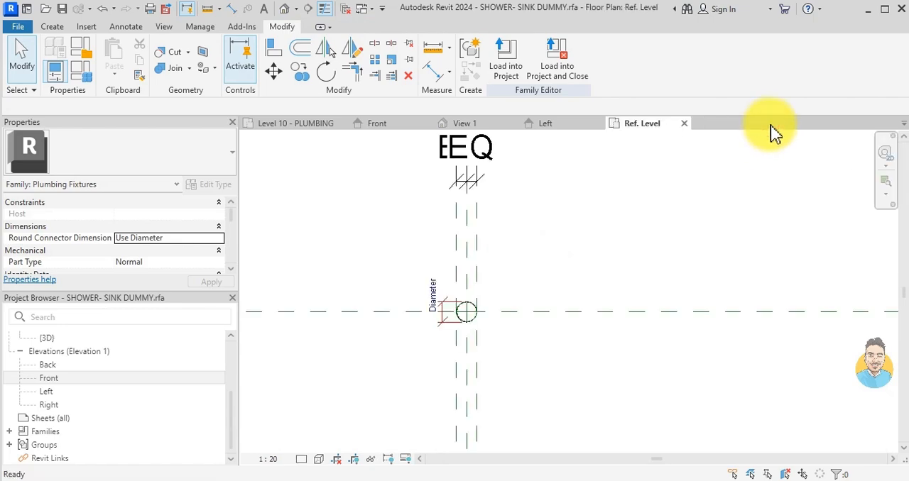
click(684, 125)
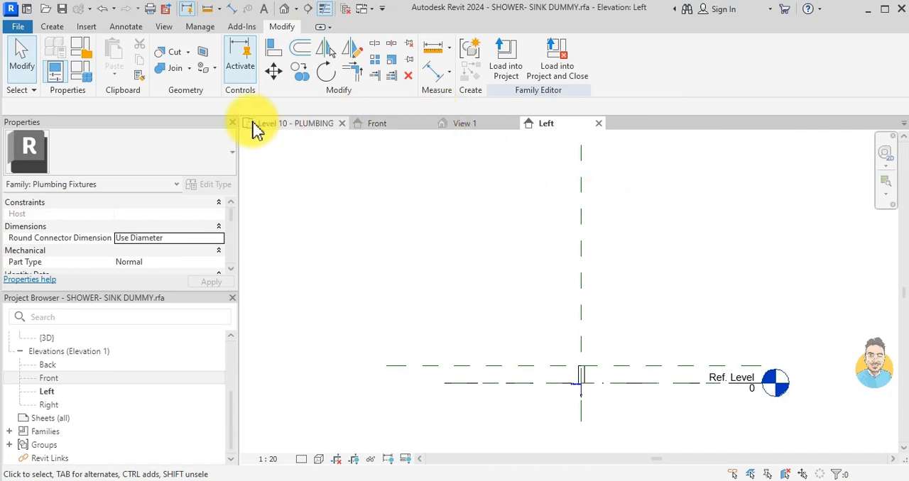
click(257, 130)
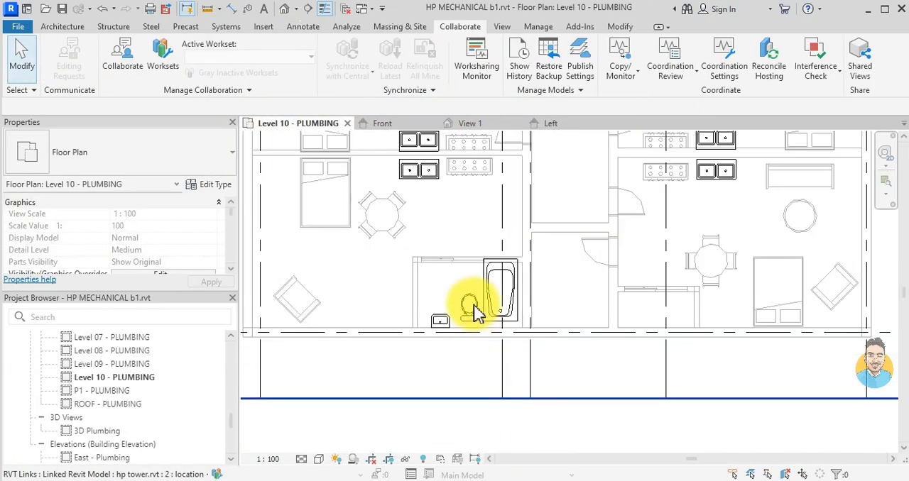
scroll(475, 306, down, 2)
drag(426, 345, 549, 244)
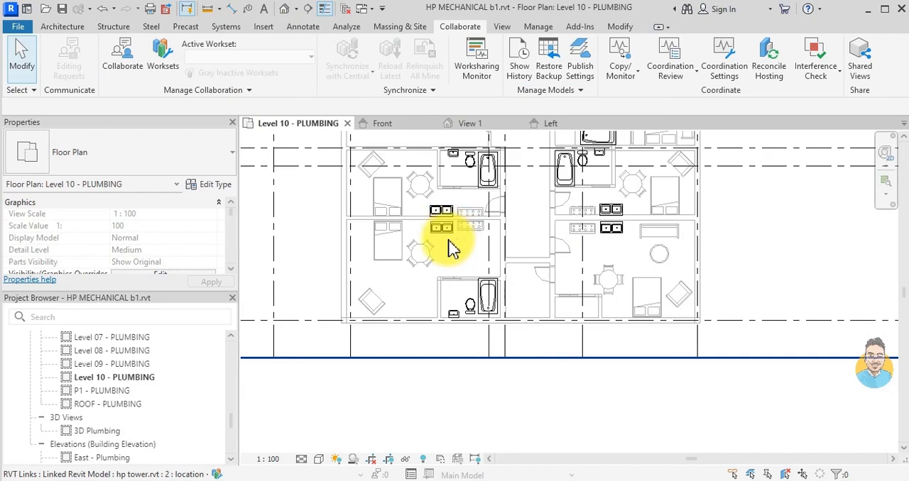
scroll(454, 304, up, 2)
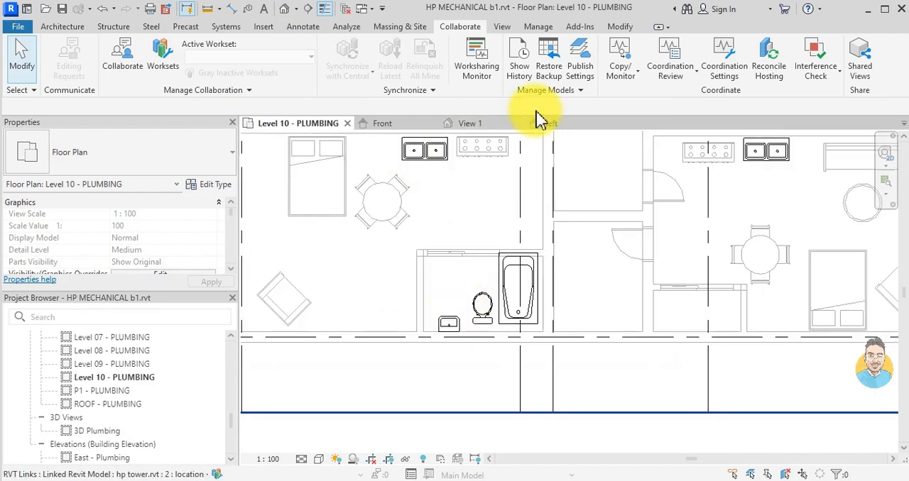
- Load WC DUMMY.rfa, SHOWER- SINK DUMMY.rfa and LAV - SINK DUMMY.rfa from Downloads into the project
click(273, 29)
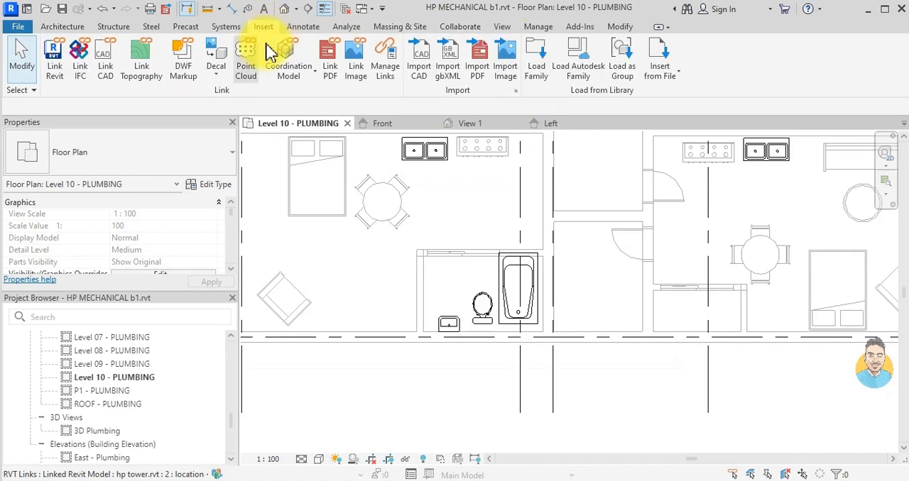
click(541, 57)
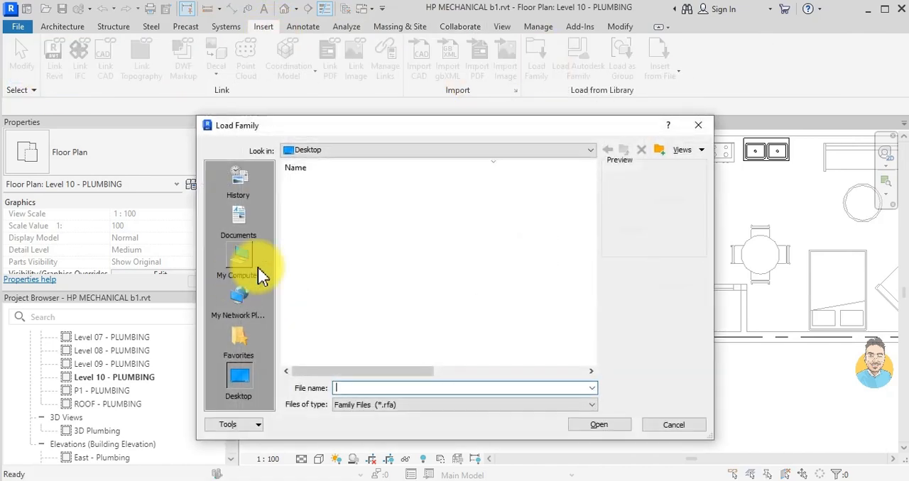
click(239, 255)
double_click(325, 239)
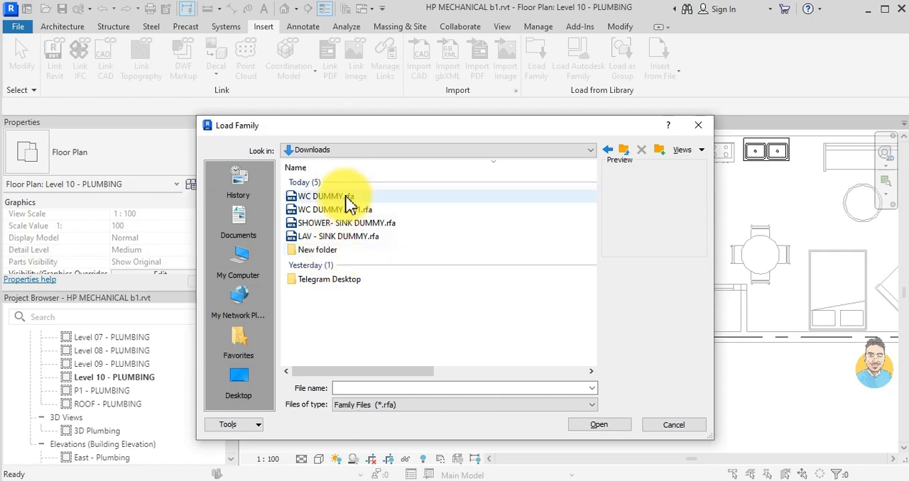
click(350, 198)
ctrl+click(341, 223)
ctrl+click(348, 237)
click(582, 426)
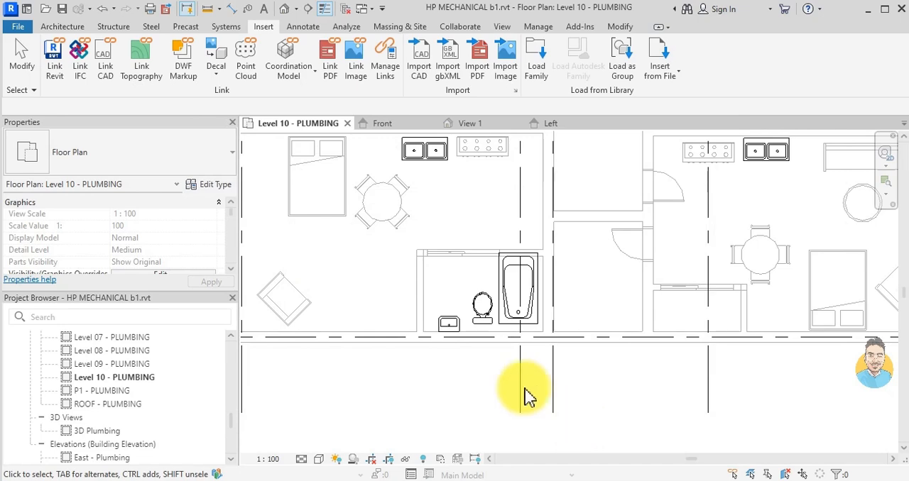
- Place a WC DUMMY plumbing fixture at the centre of the toilet bowl in the Level 10 bathroom
scroll(501, 313, up, 1)
scroll(501, 313, up, 1)
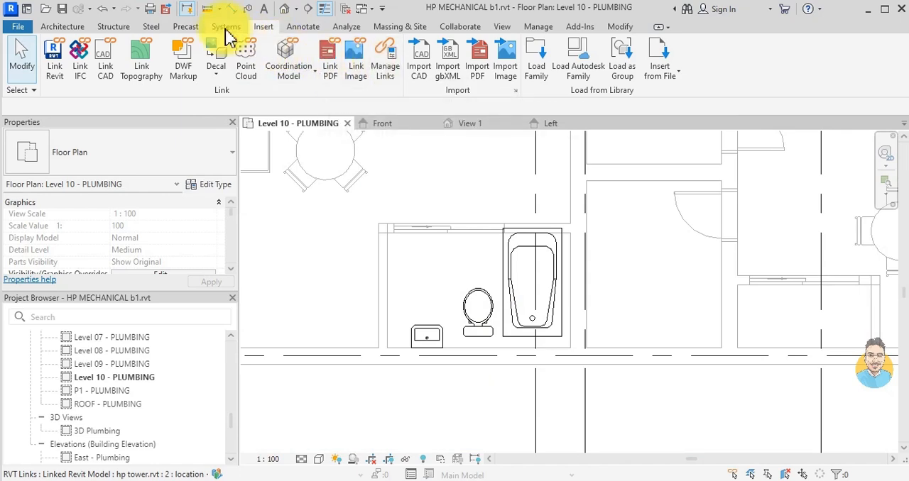
click(225, 32)
click(568, 81)
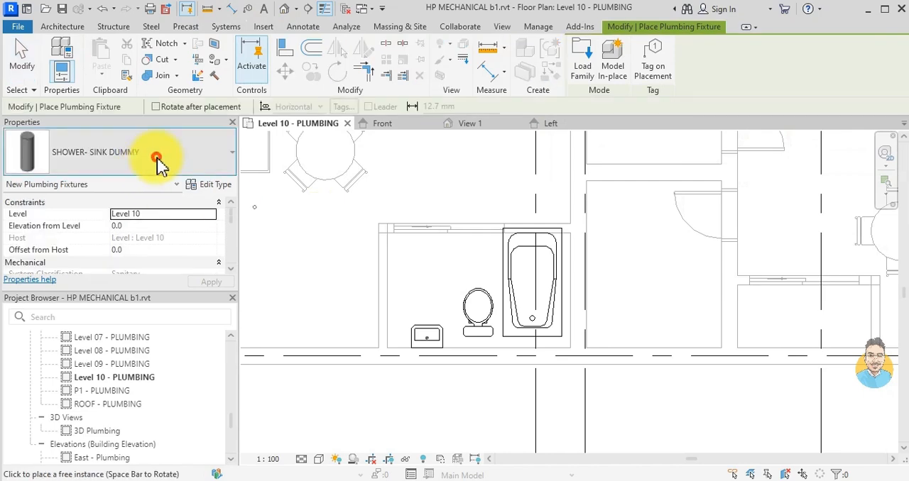
click(157, 159)
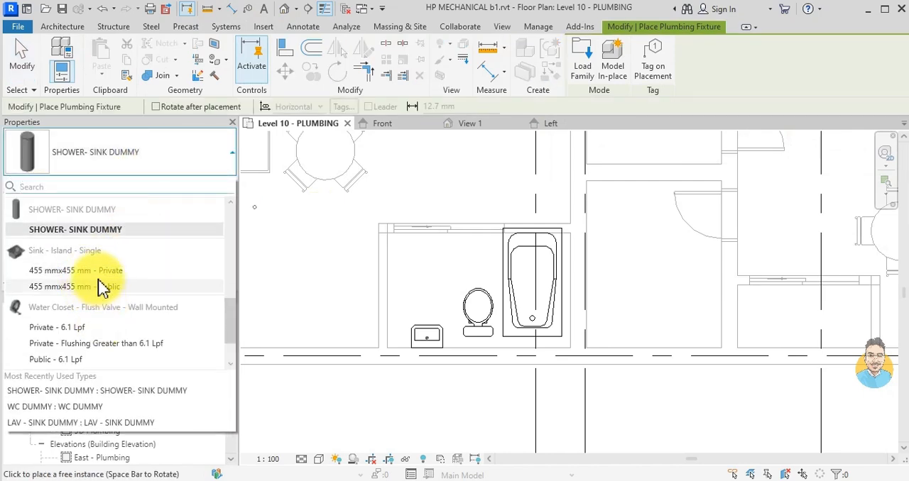
scroll(99, 288, up, 3)
scroll(97, 284, down, 3)
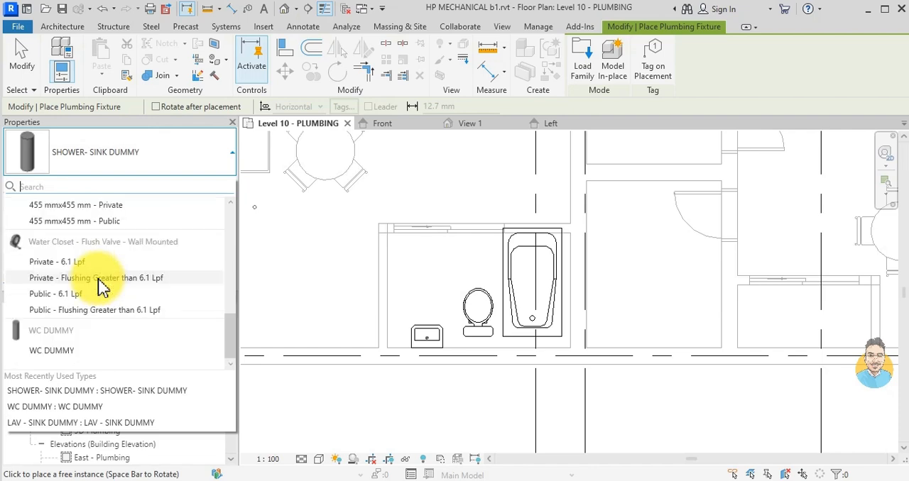
click(81, 345)
scroll(494, 315, up, 6)
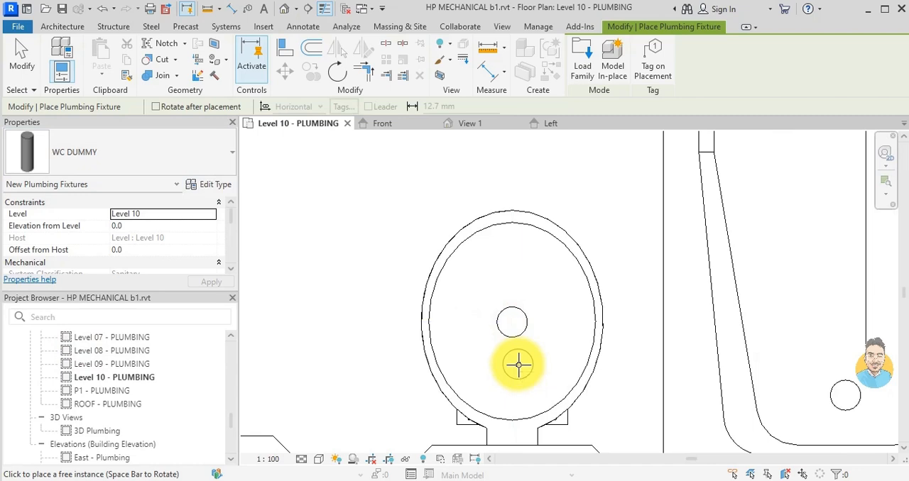
key(Escape)
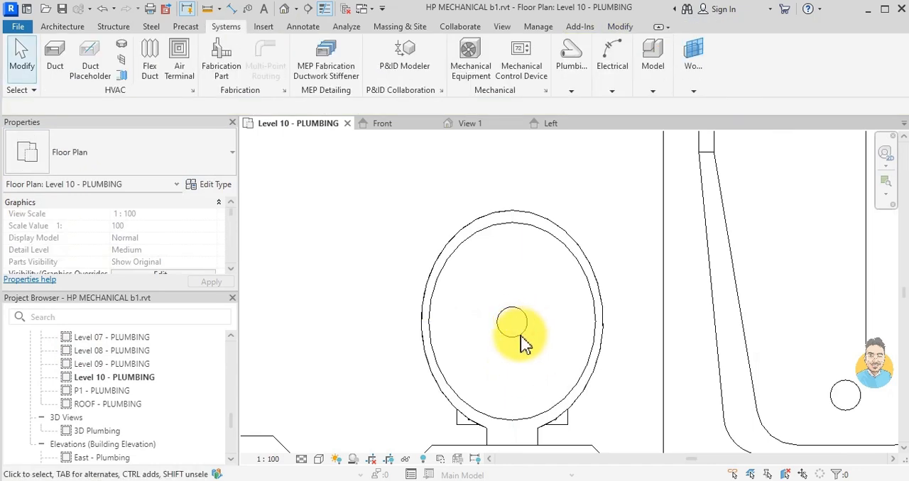
- Examine how the placed WC dummy displays against the linked model's toilet in the bathroom plan
scroll(514, 344, down, 3)
scroll(502, 331, down, 1)
drag(433, 246, 543, 363)
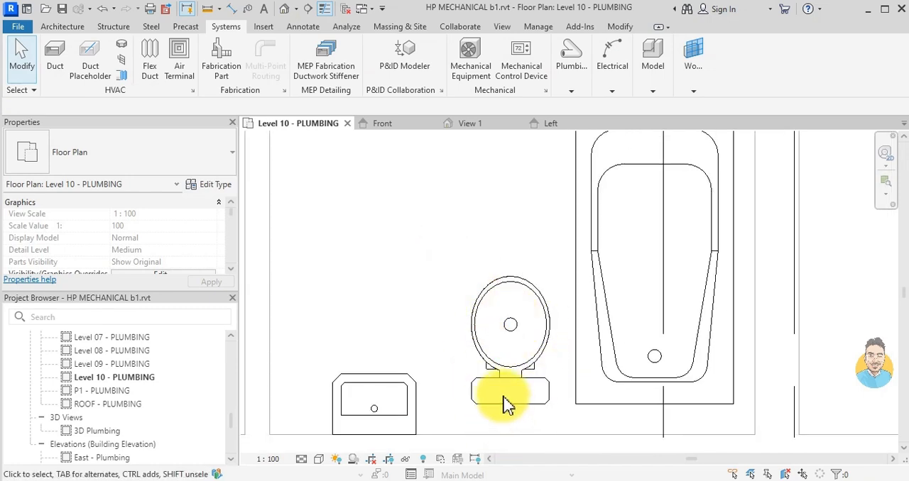
scroll(528, 369, down, 2)
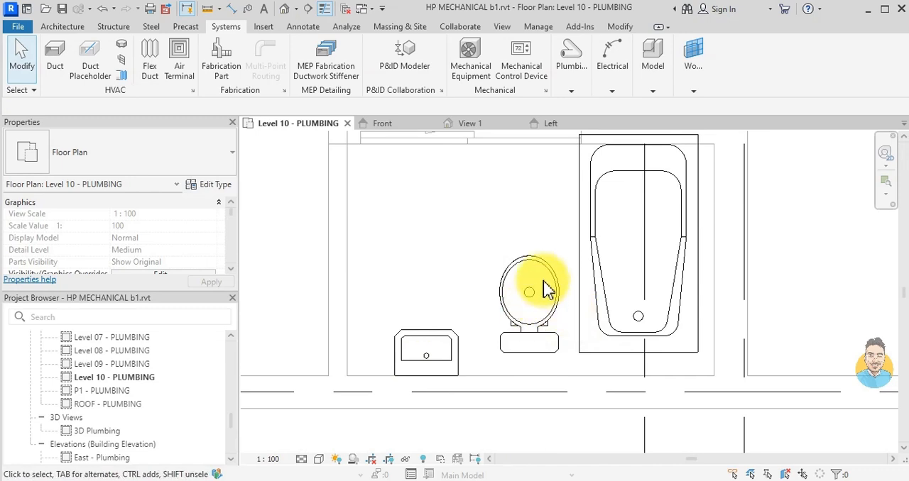
click(527, 304)
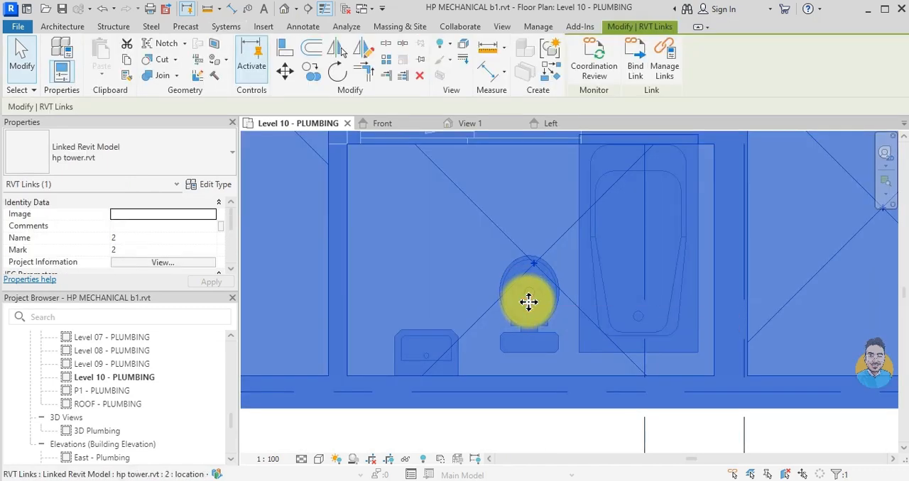
key(Escape)
scroll(506, 264, up, 1)
scroll(502, 253, down, 2)
middle_drag(483, 223, 485, 271)
scroll(486, 272, up, 3)
middle_drag(514, 336, 494, 271)
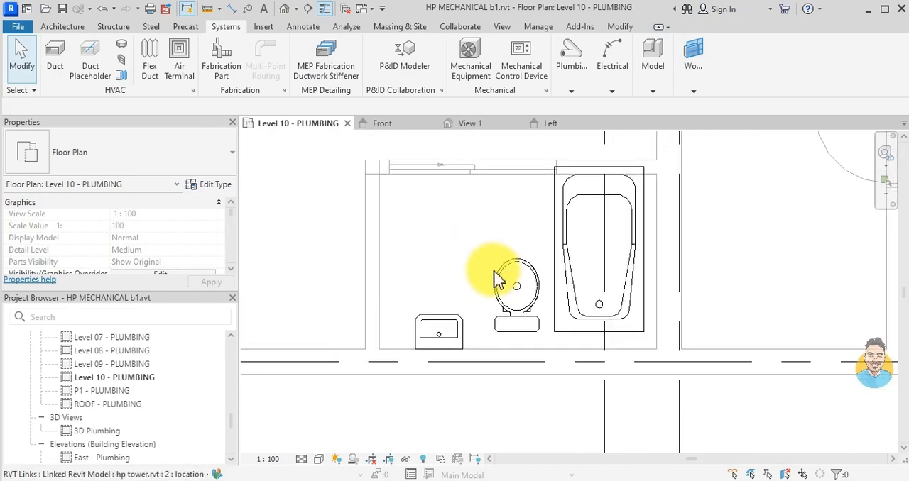
- In the Plumbing Plan view template's model overrides, filter for PLUMBING and make the Plumbing Fixtures surfaces transparent
scroll(156, 259, down, 1)
scroll(156, 259, up, 10)
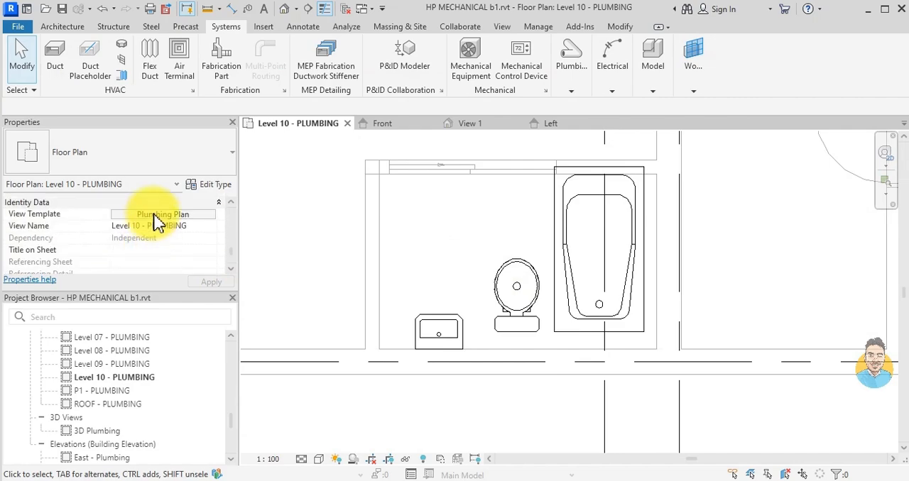
click(154, 215)
click(654, 237)
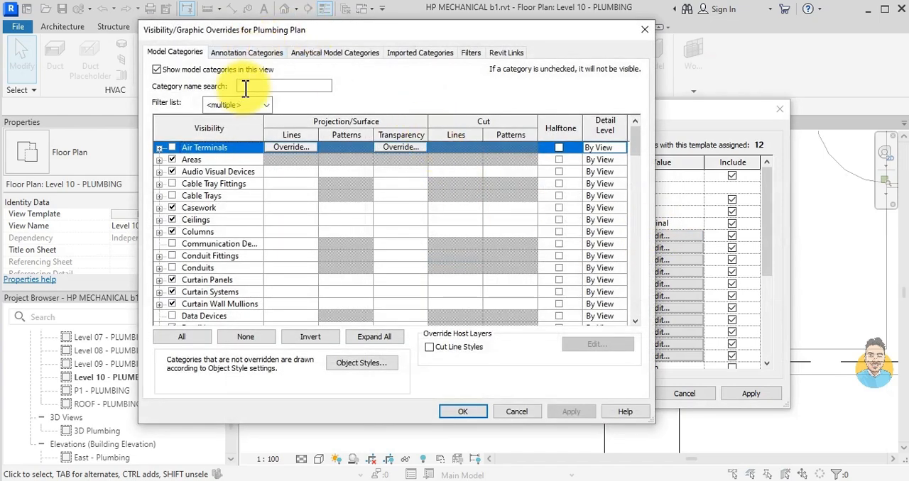
click(282, 88)
text(P)
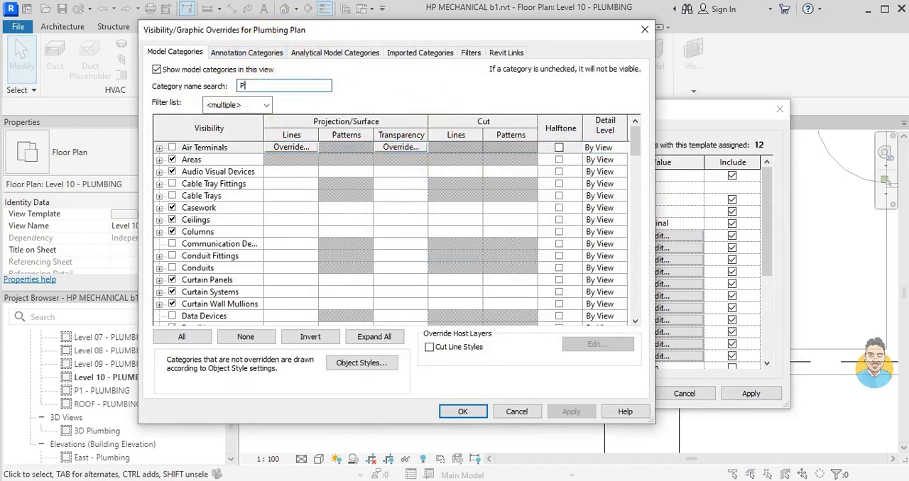
text(LUMBING)
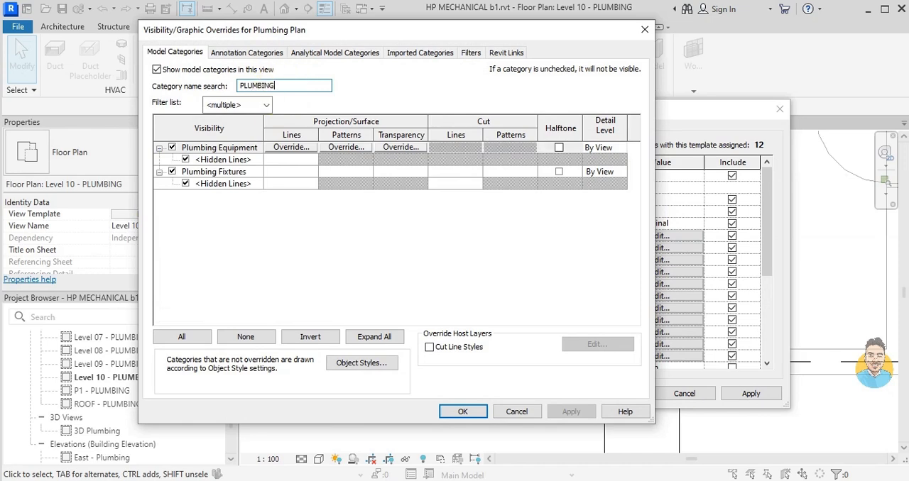
click(391, 172)
click(399, 172)
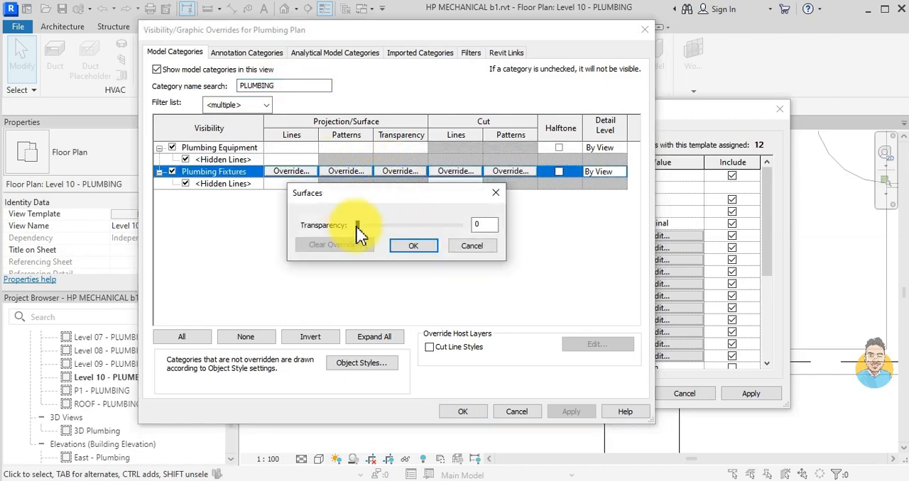
click(413, 248)
click(469, 412)
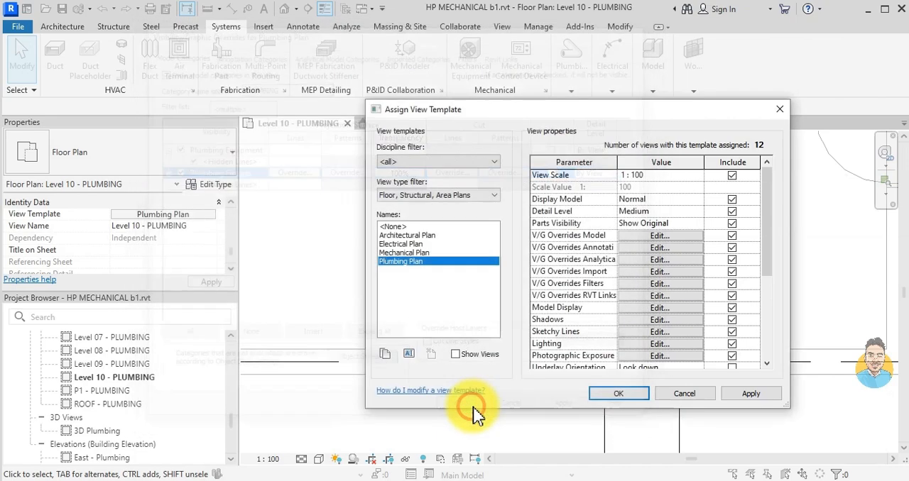
click(616, 450)
scroll(518, 291, up, 2)
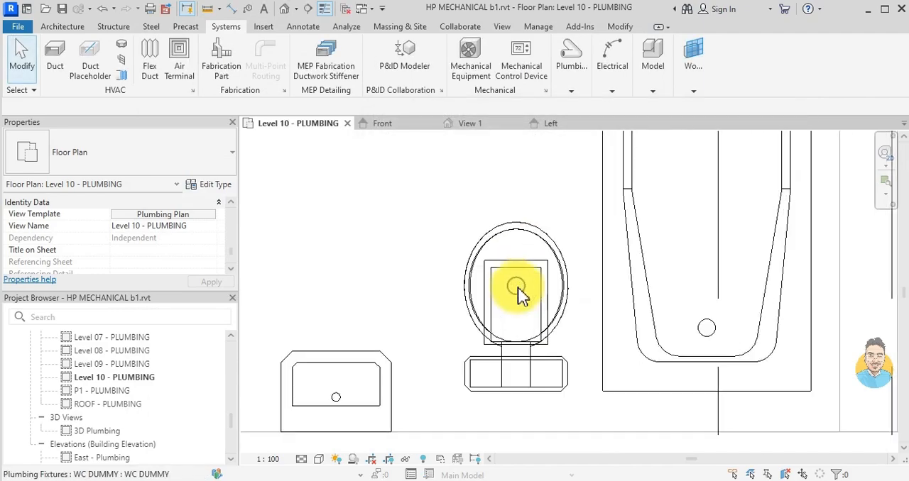
scroll(504, 304, down, 3)
scroll(507, 336, up, 2)
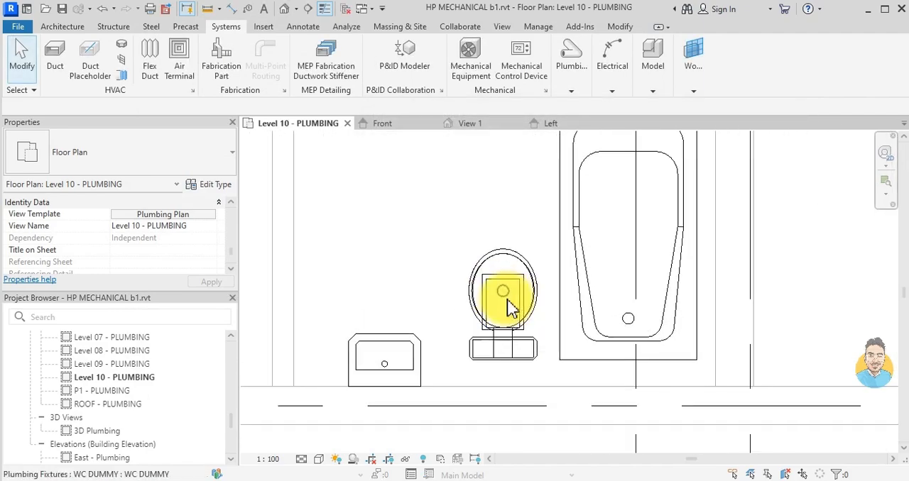
click(507, 301)
scroll(430, 300, up, 2)
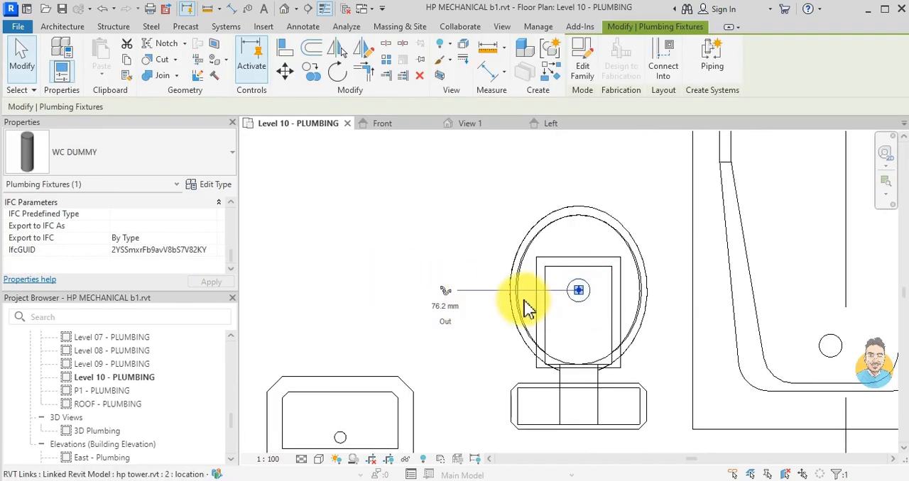
click(446, 292)
key(Escape)
key(Escape)
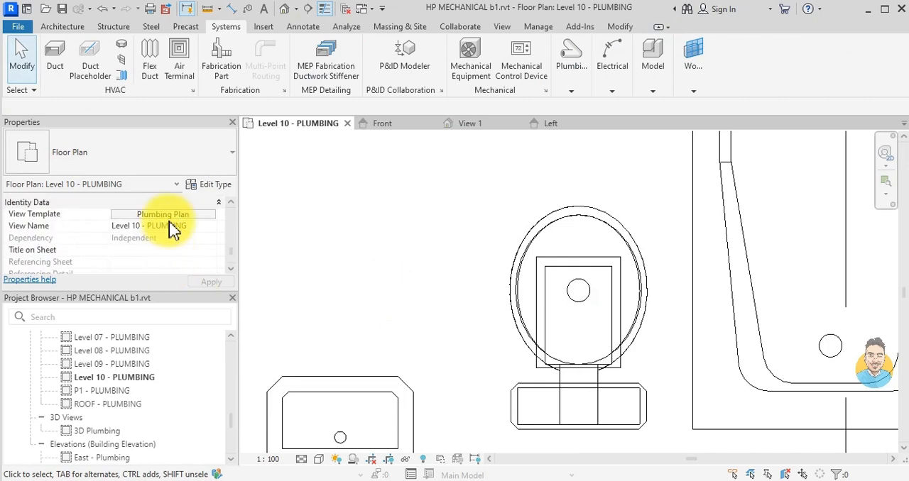
- Set the detail level of the Plumbing Plan view template to Fine
click(177, 215)
click(639, 212)
click(699, 211)
click(629, 245)
click(617, 392)
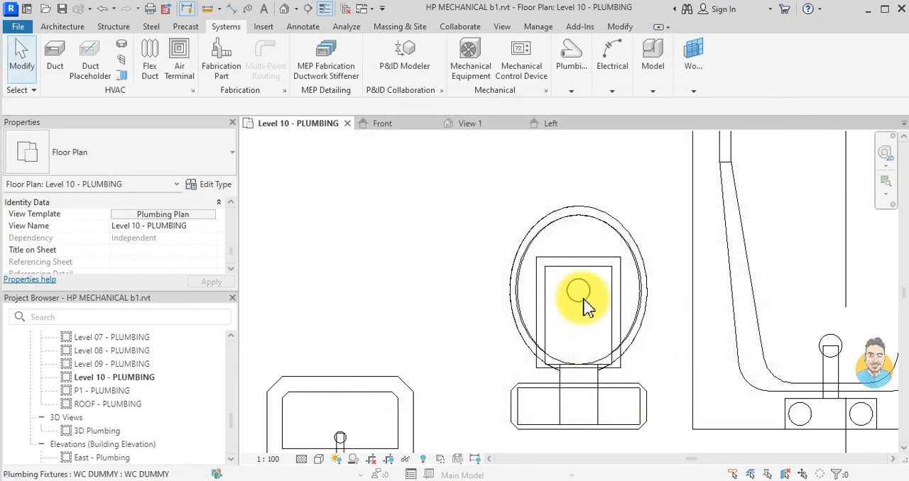
- Start a sanitary pipe from the WC dummy's connector and set its middle elevation to -350 mm
click(583, 301)
click(446, 297)
scroll(370, 290, down, 3)
middle_drag(371, 290, 570, 287)
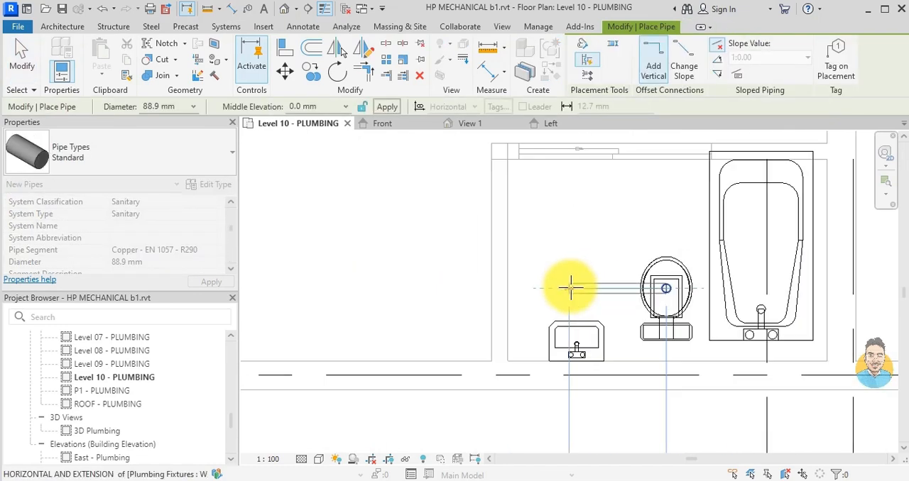
scroll(570, 287, up, 2)
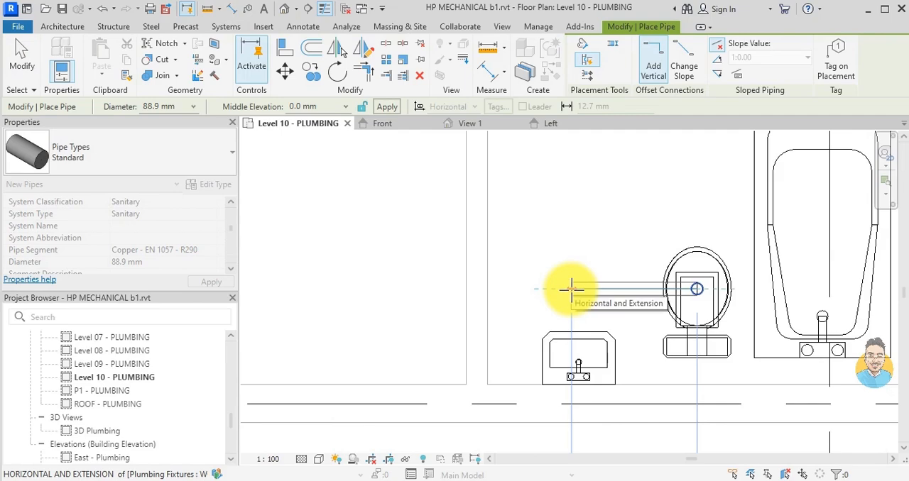
scroll(487, 296, up, 1)
scroll(455, 287, up, 1)
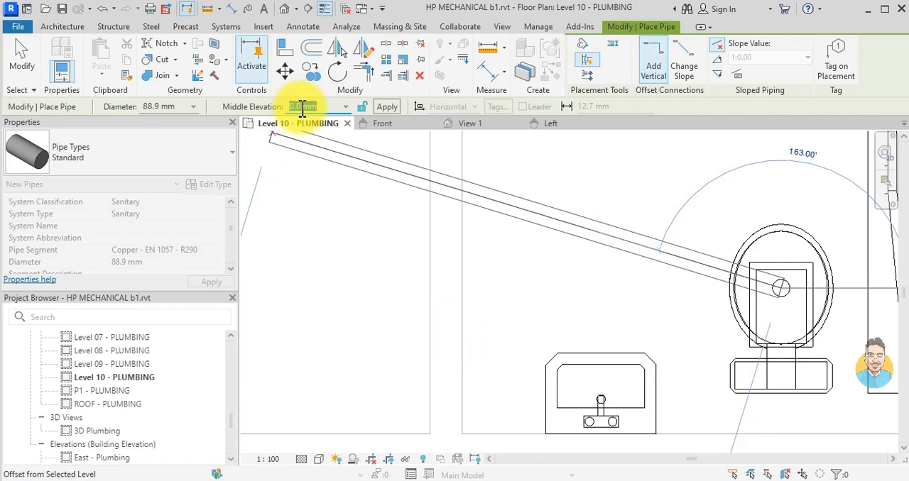
key(Return)
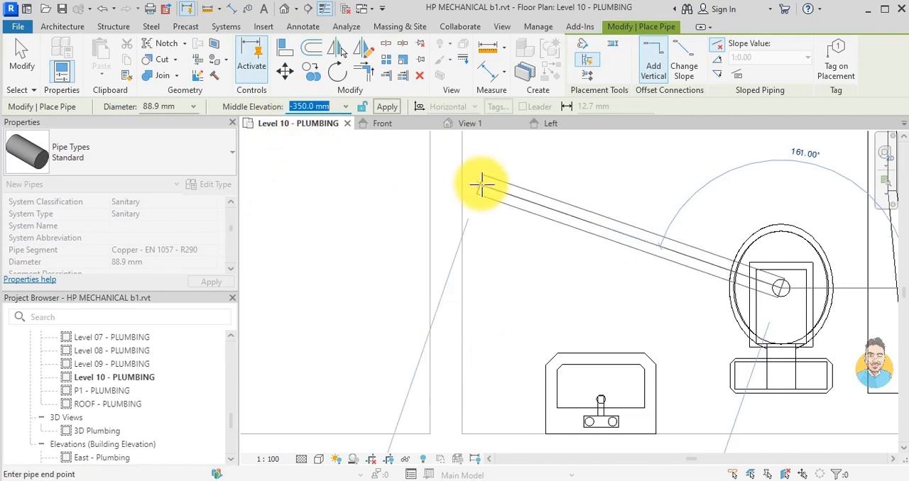
- End the 88.9 mm toilet drain pipe horizontally inside the bathroom wall on the sink's far side
scroll(568, 288, down, 1)
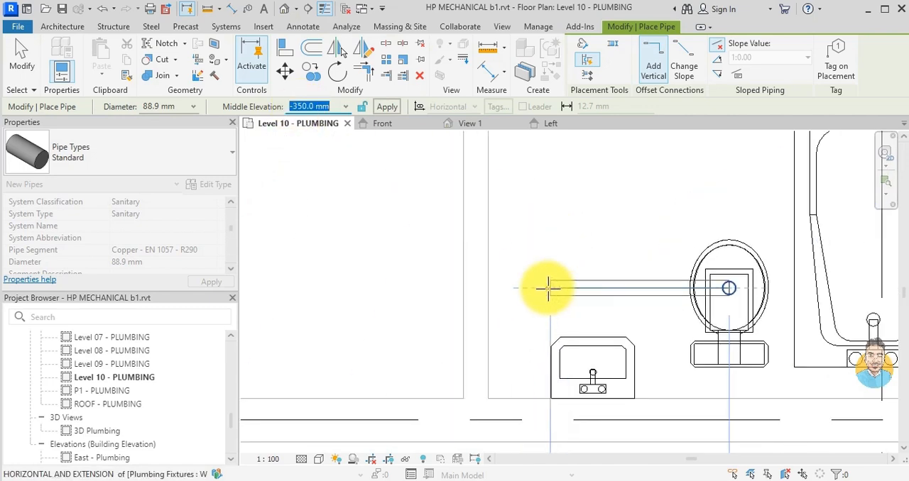
scroll(507, 287, up, 2)
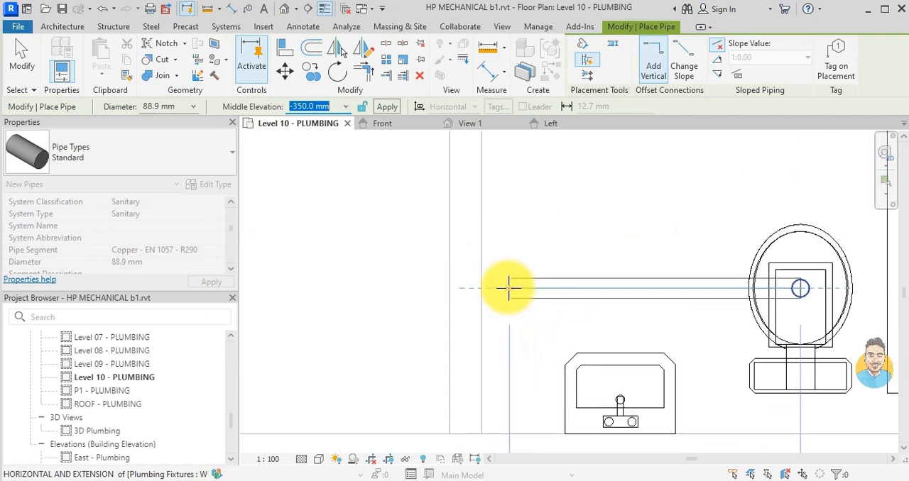
click(465, 286)
key(Escape)
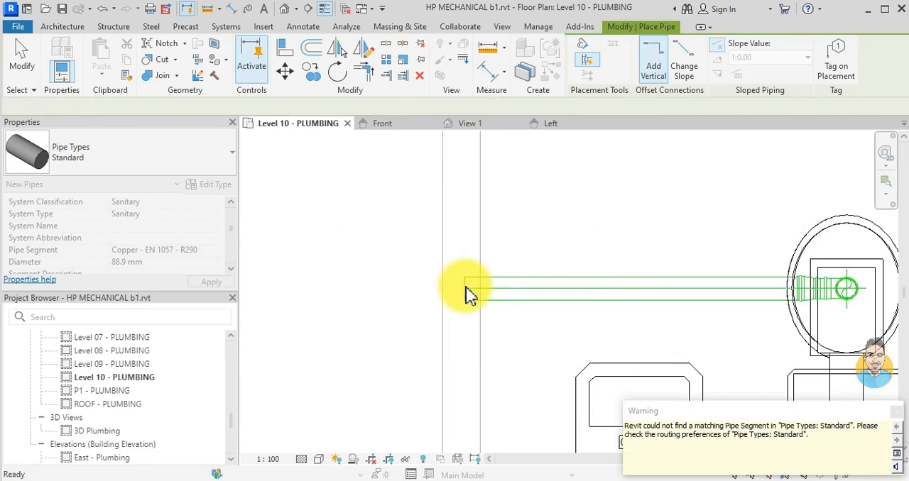
key(Escape)
scroll(717, 348, down, 2)
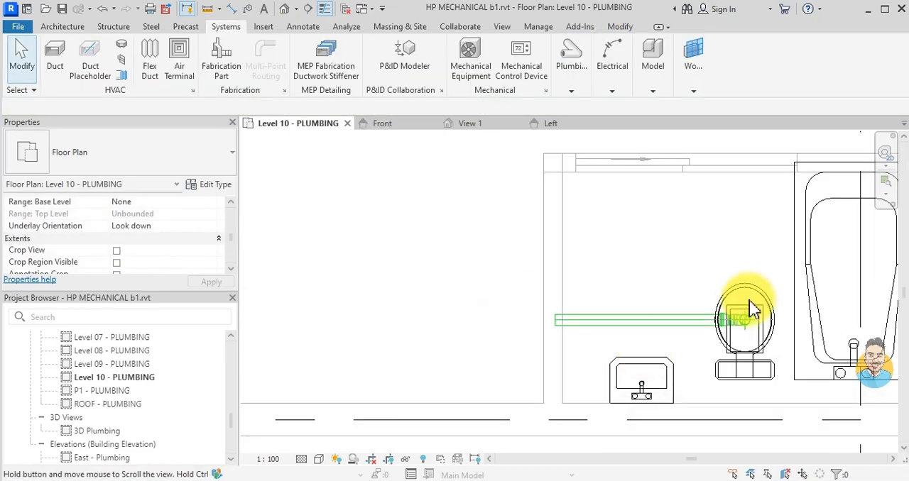
- Place a SHOWER- SINK DUMMY plumbing fixture at the faucet end of the bathtub
middle_drag(750, 308, 568, 244)
scroll(528, 255, down, 1)
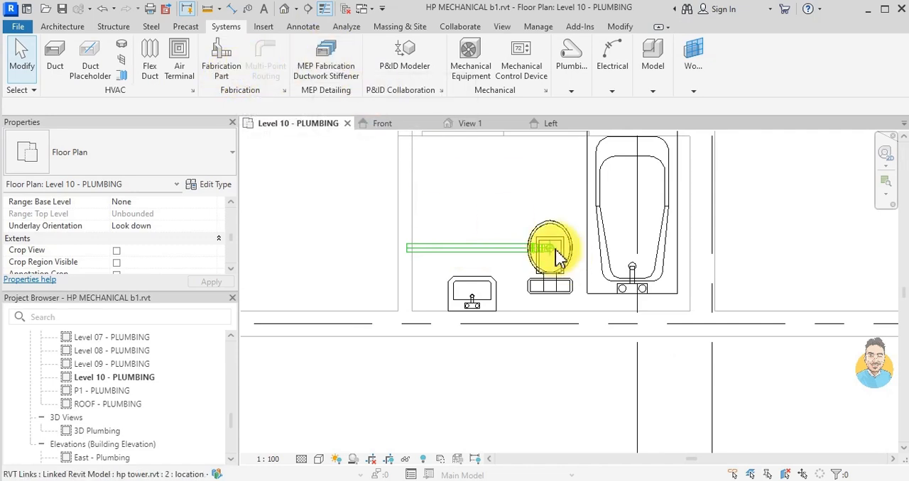
click(581, 89)
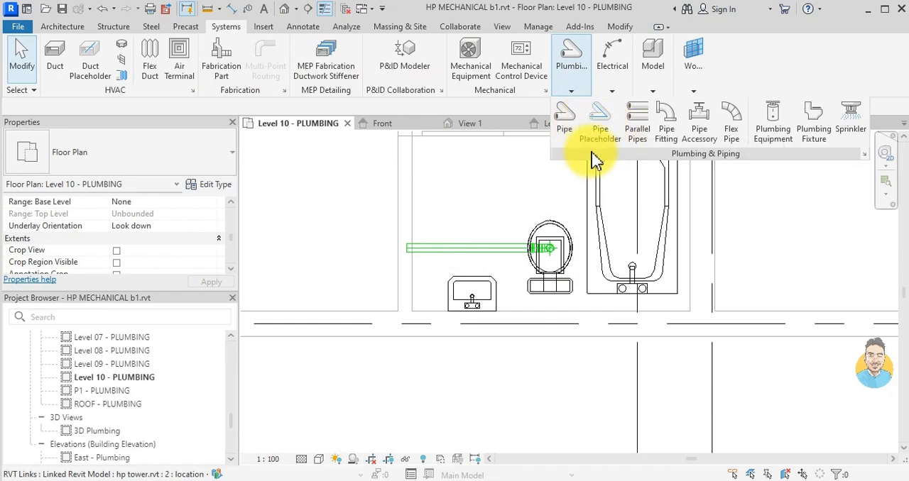
click(812, 126)
click(178, 165)
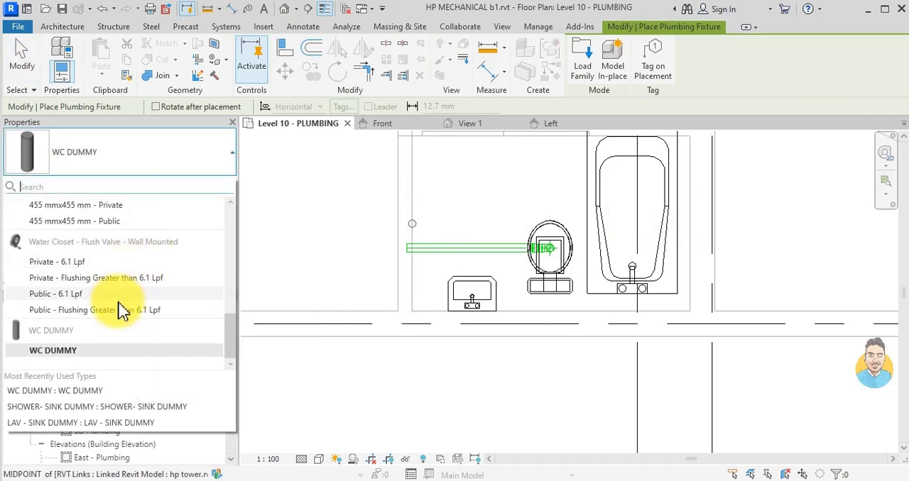
scroll(119, 308, up, 1)
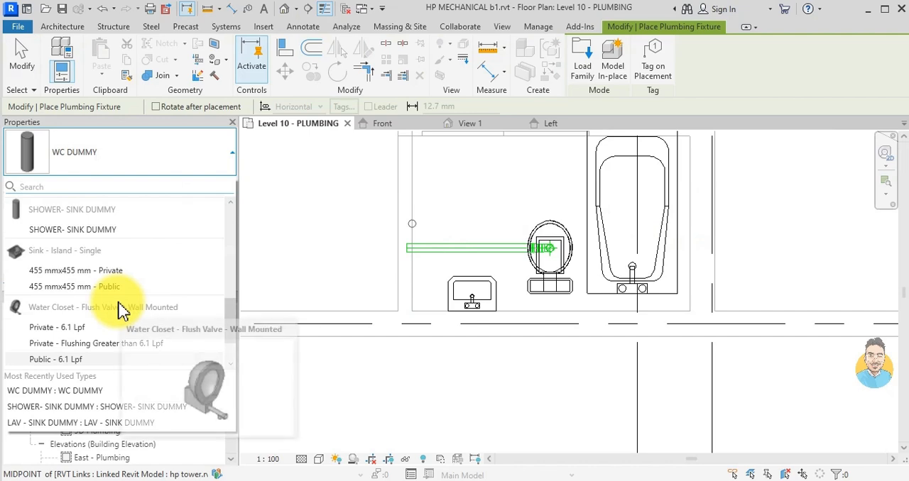
click(93, 229)
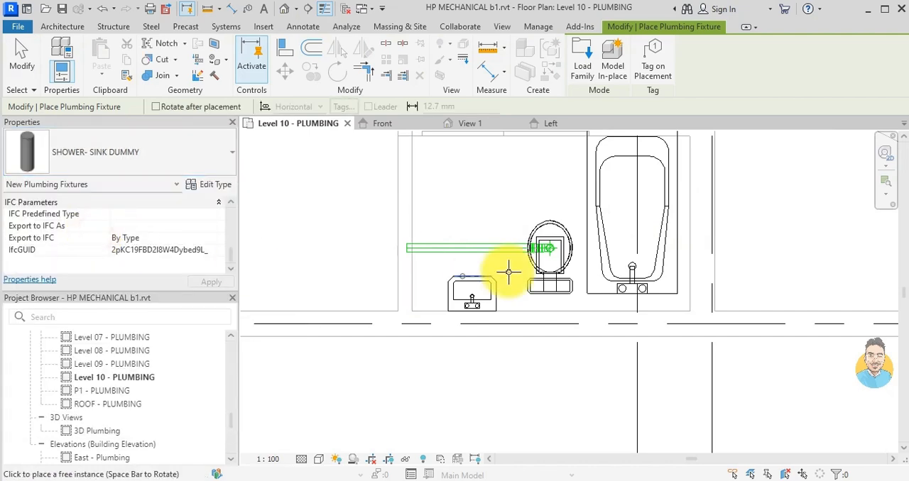
scroll(635, 259, up, 8)
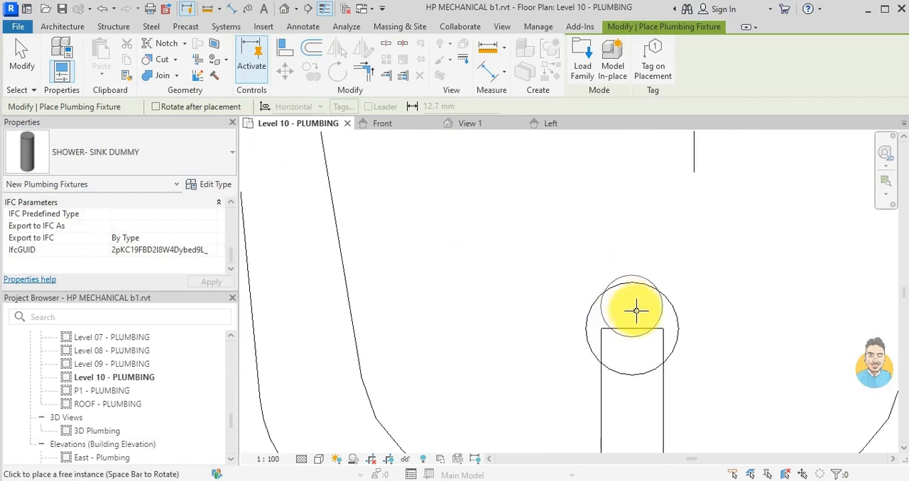
scroll(636, 327, down, 3)
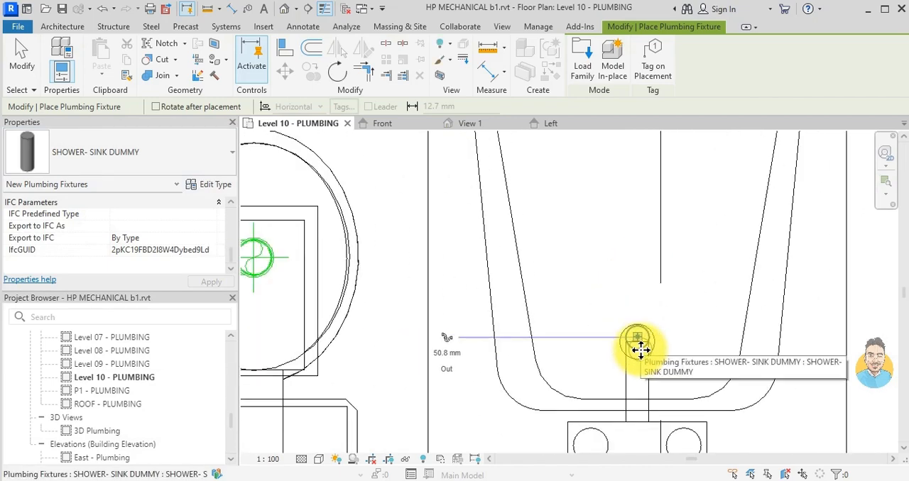
click(641, 350)
key(Escape)
key(Escape)
- Branch an 88.9 mm pipe off the toilet drain above the sink at 45° and -350 mm elevation, using Create Similar
scroll(525, 308, down, 4)
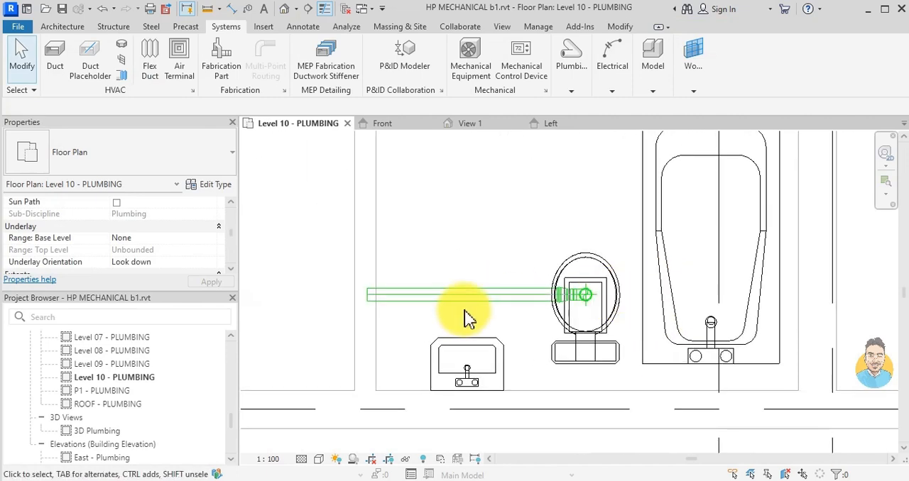
click(468, 306)
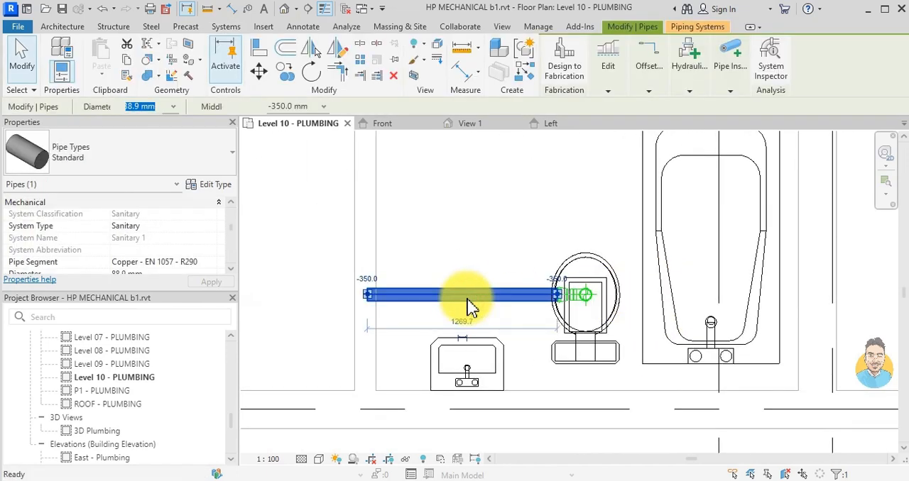
key(c)
key(s)
scroll(426, 295, up, 3)
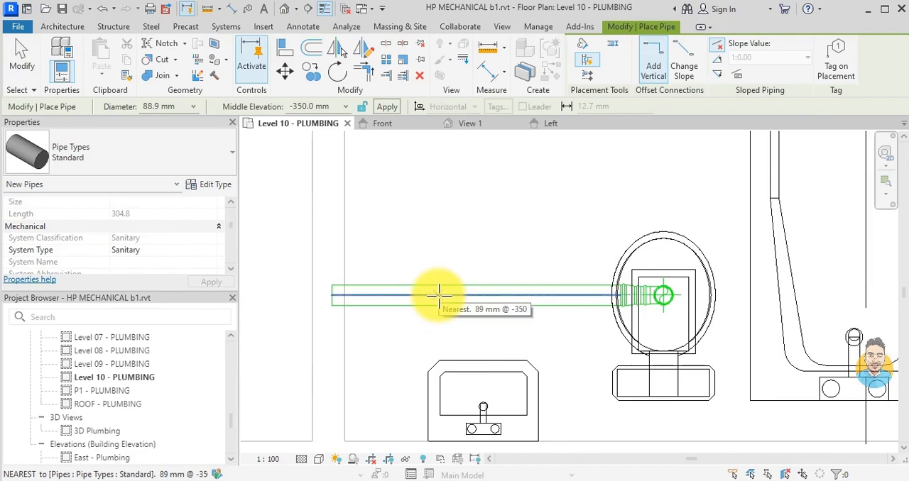
click(435, 296)
scroll(472, 255, down, 2)
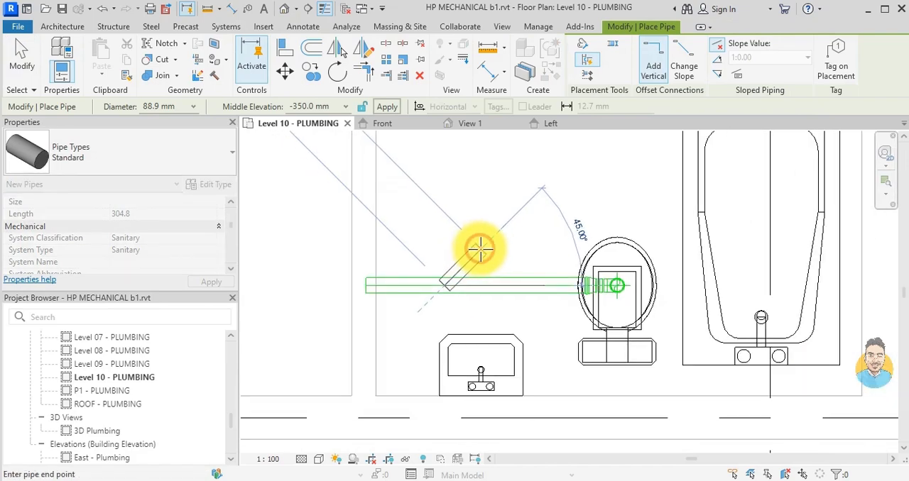
click(517, 210)
- Extend the 45° branch pipe farther along its own line and open its diameter for editing
scroll(534, 193, down, 2)
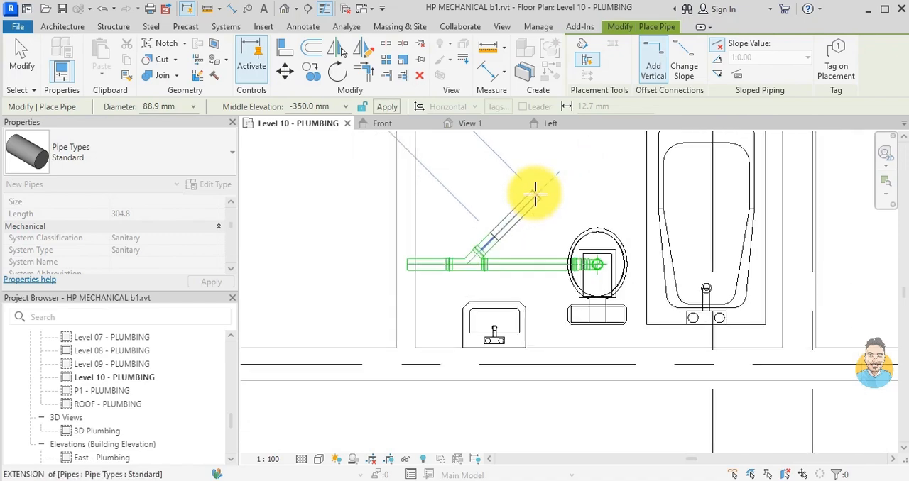
scroll(534, 192, up, 2)
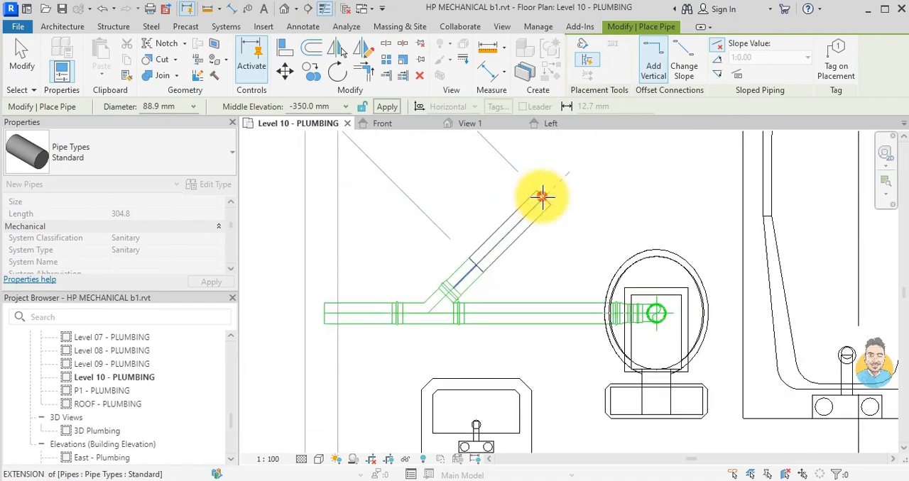
click(554, 196)
key(Escape)
key(Escape)
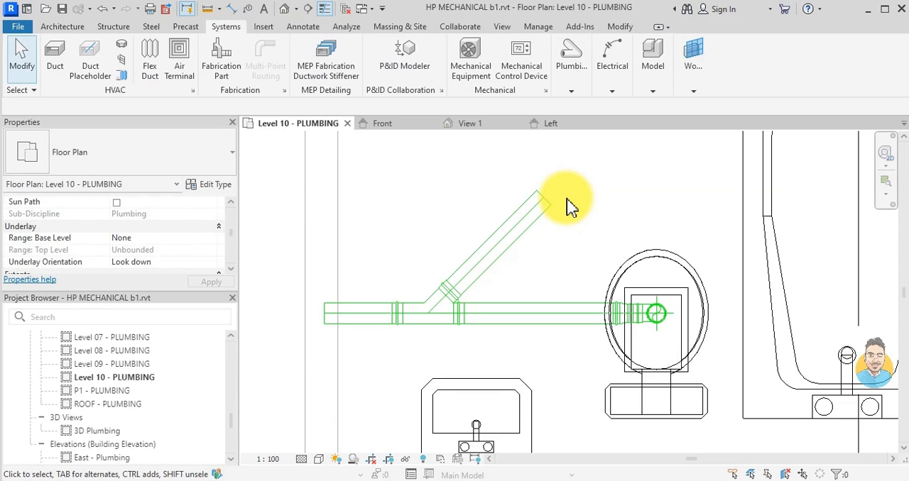
click(537, 225)
click(149, 107)
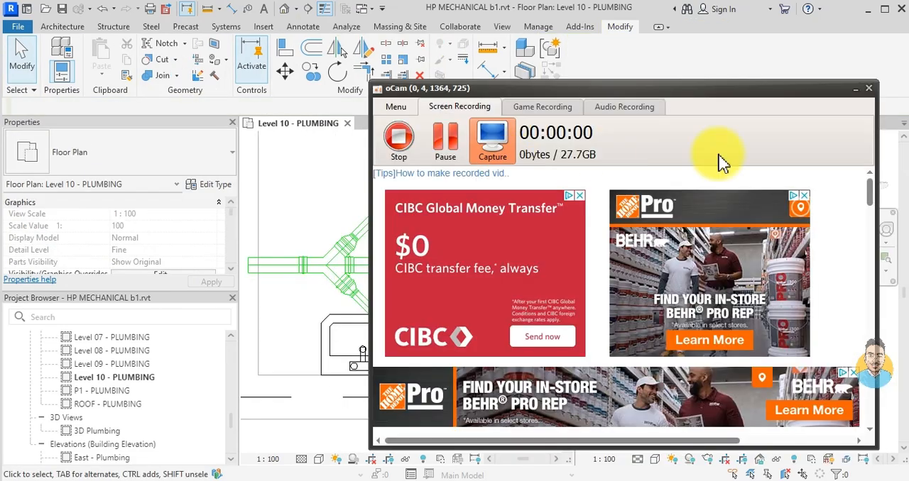
- Close the 3D view beside the Level 10 - PLUMBING floor plan
click(857, 92)
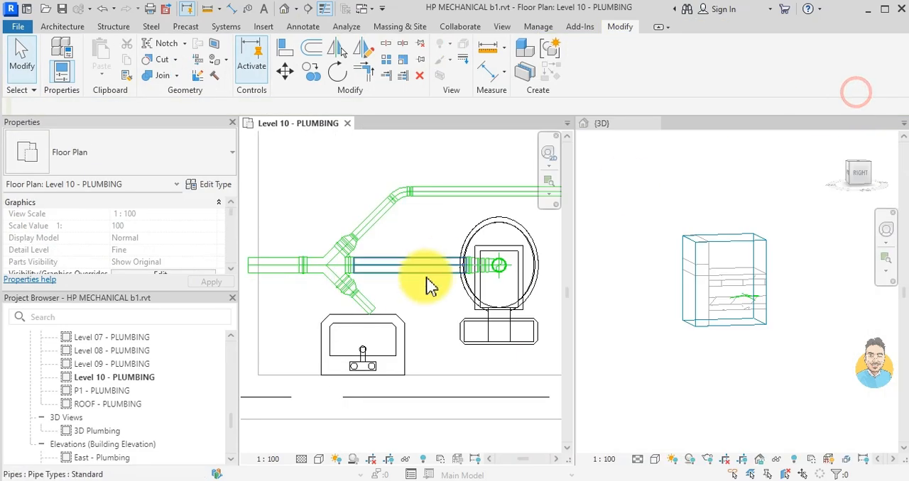
scroll(405, 314, down, 2)
scroll(529, 306, down, 1)
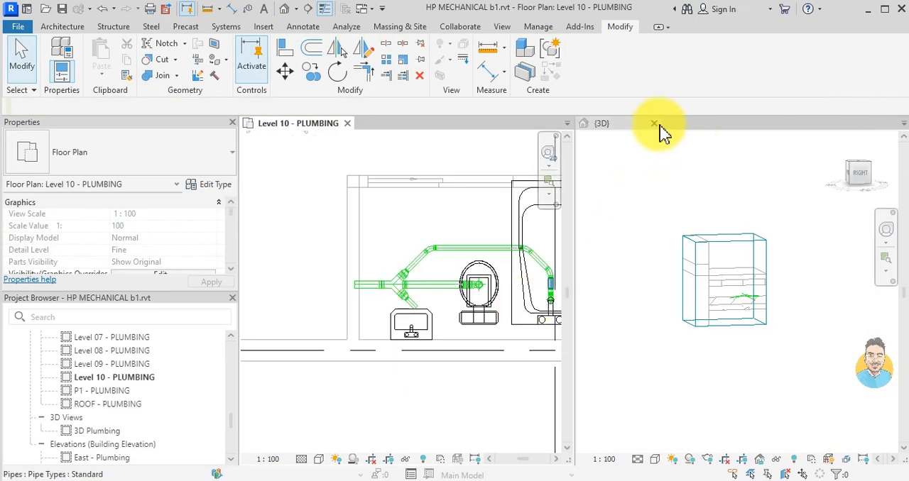
click(655, 125)
- Place a copy of the bathtub's SHOWER- SINK DUMMY in the sink basin, just beside the faucet spout
scroll(568, 299, up, 4)
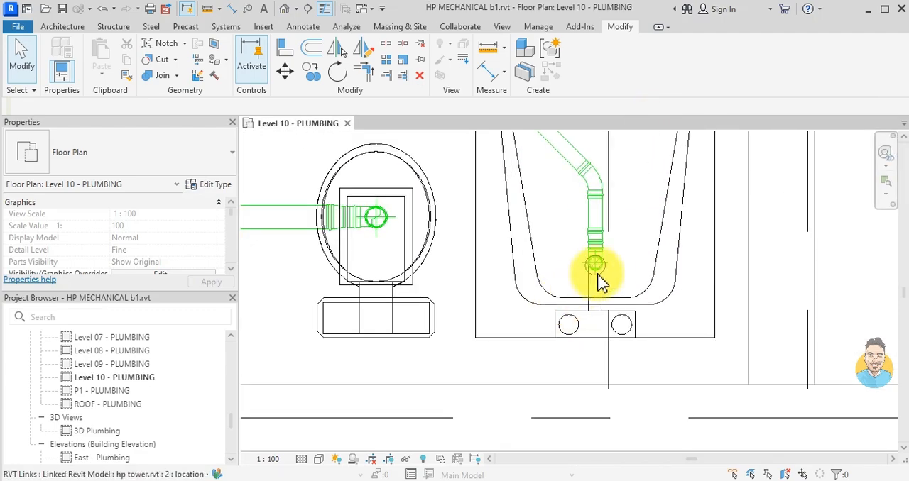
click(595, 274)
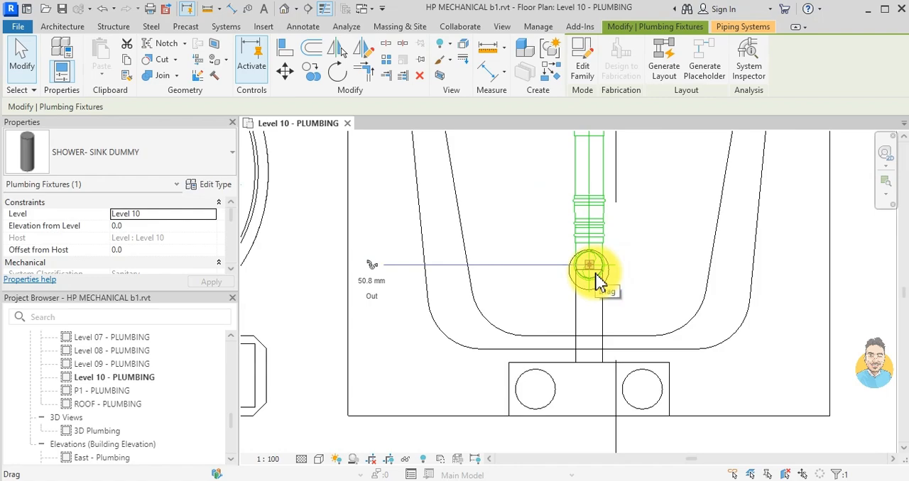
key(s)
scroll(630, 281, down, 3)
middle_drag(561, 329, 817, 318)
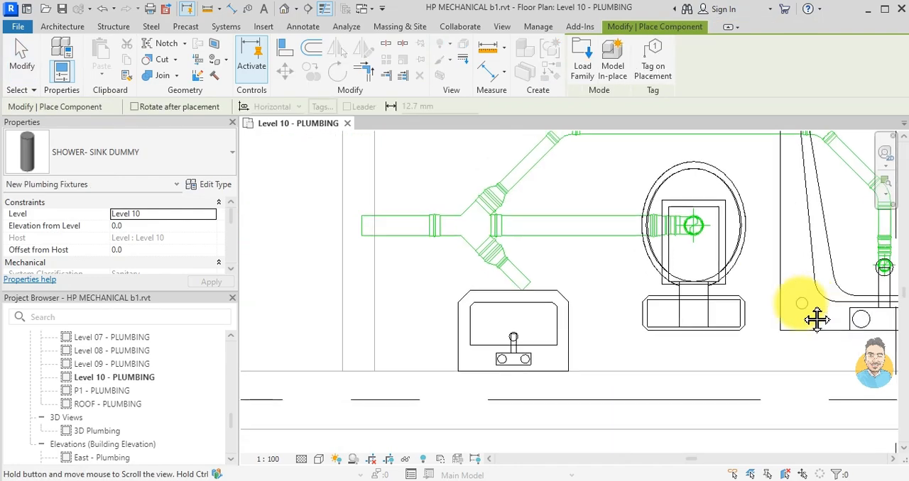
scroll(534, 336, up, 5)
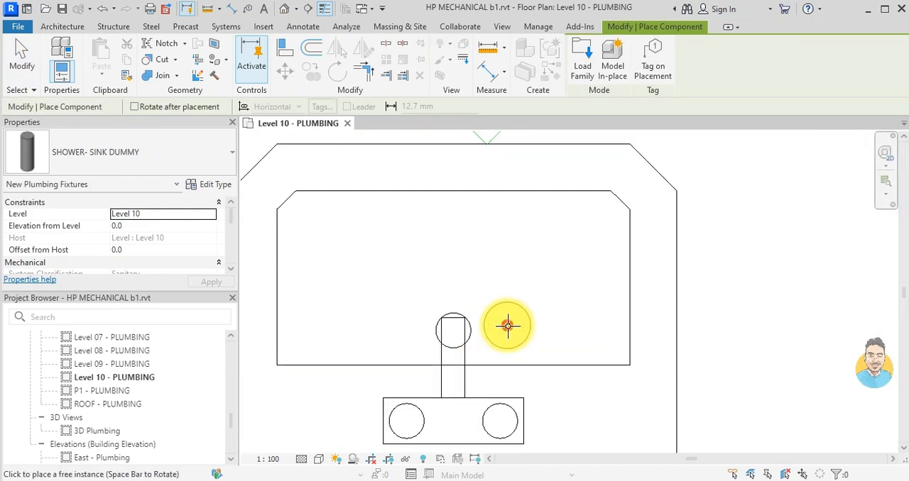
click(507, 325)
key(Escape)
key(Escape)
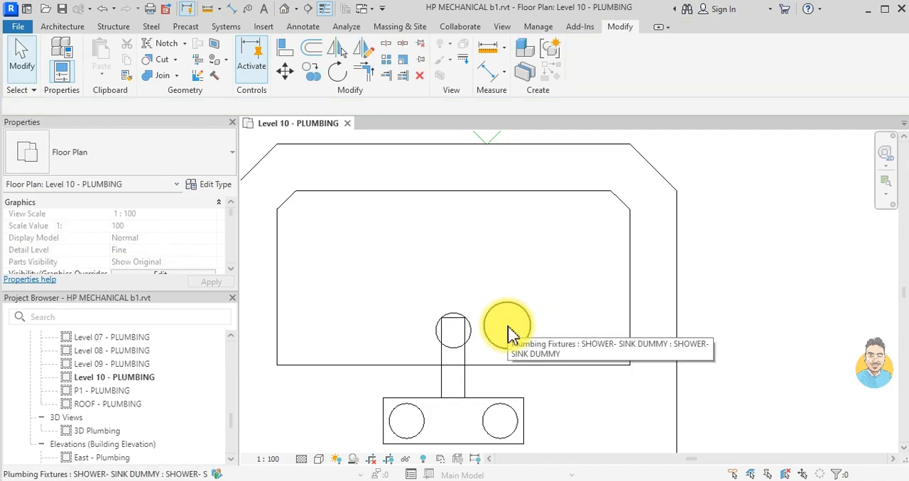
- Draw a 54 mm pipe at -350 mm middle elevation from the sink dummy's connector straight towards the open end of the nearby angled branch
click(525, 328)
scroll(526, 328, down, 4)
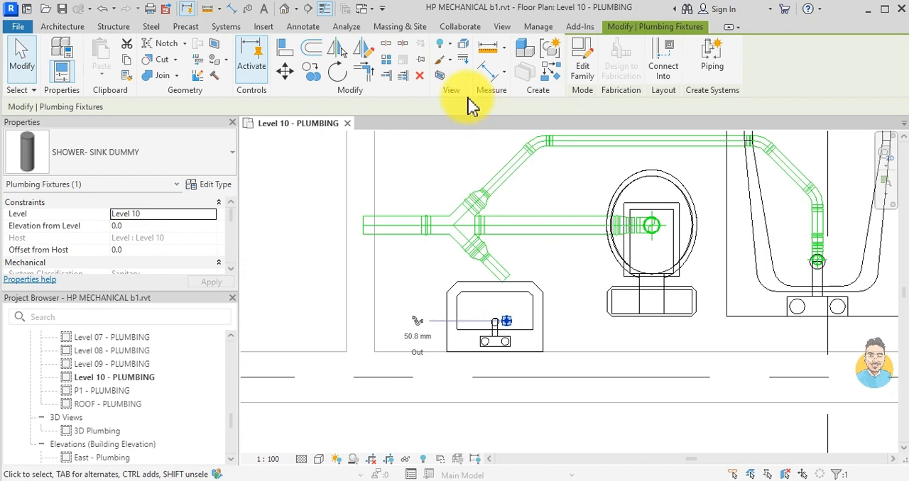
scroll(433, 332, up, 2)
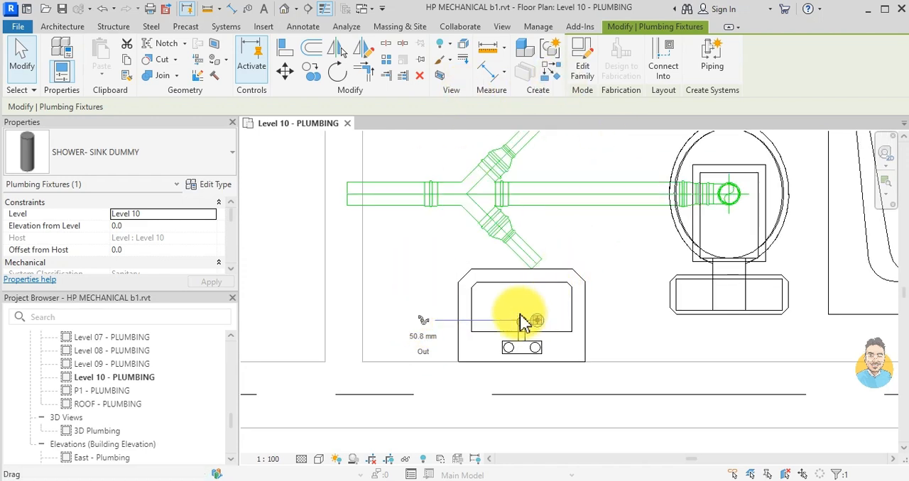
click(421, 324)
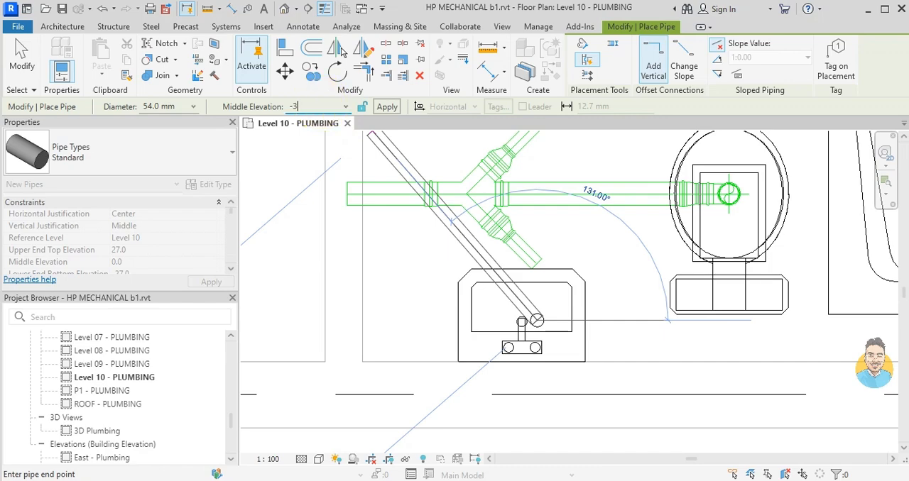
key(Return)
scroll(531, 299, up, 2)
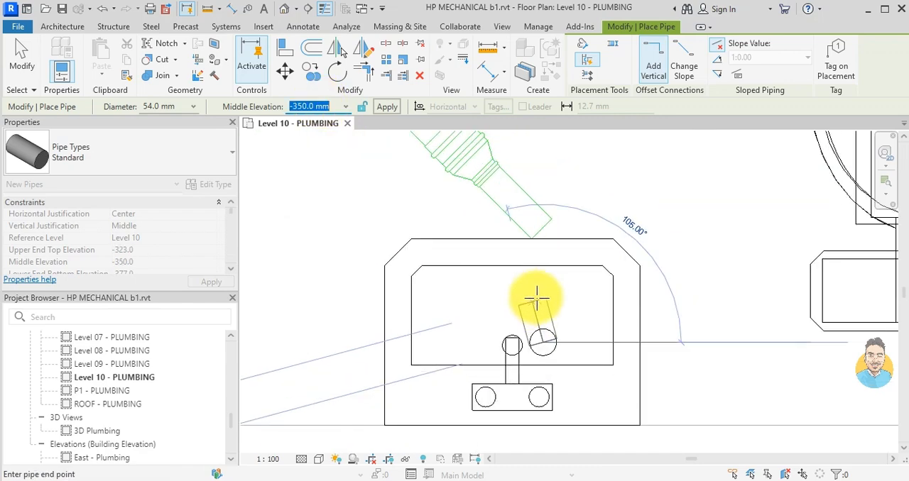
click(545, 260)
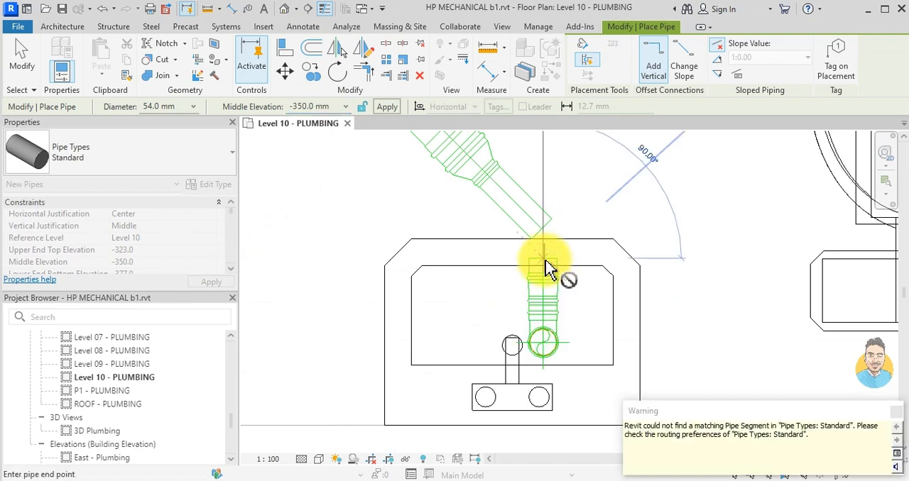
- Trim/Extend the sink dummy's pipe and the angled 54 mm branch pipe into a connected corner
key(Escape)
key(Escape)
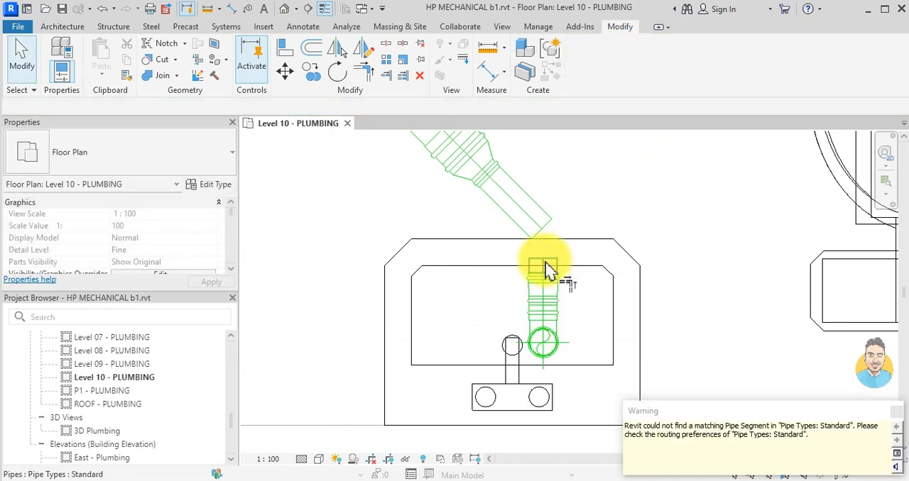
click(547, 269)
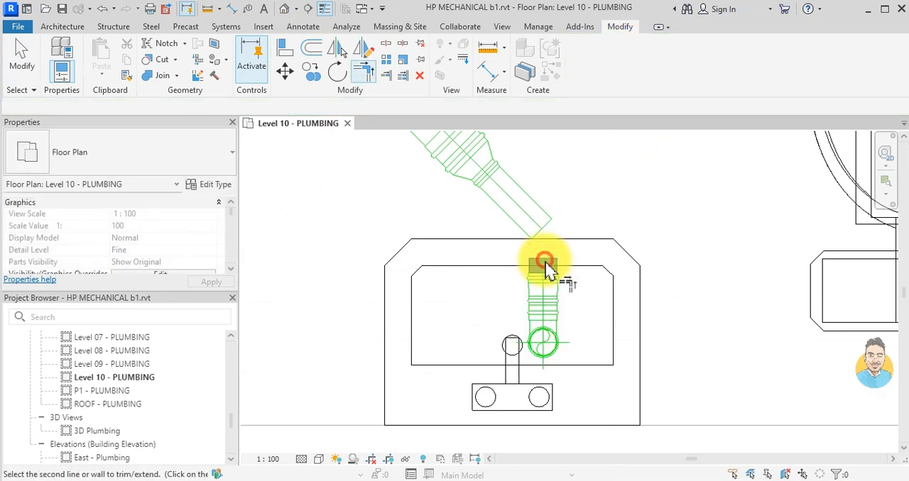
click(499, 199)
key(Escape)
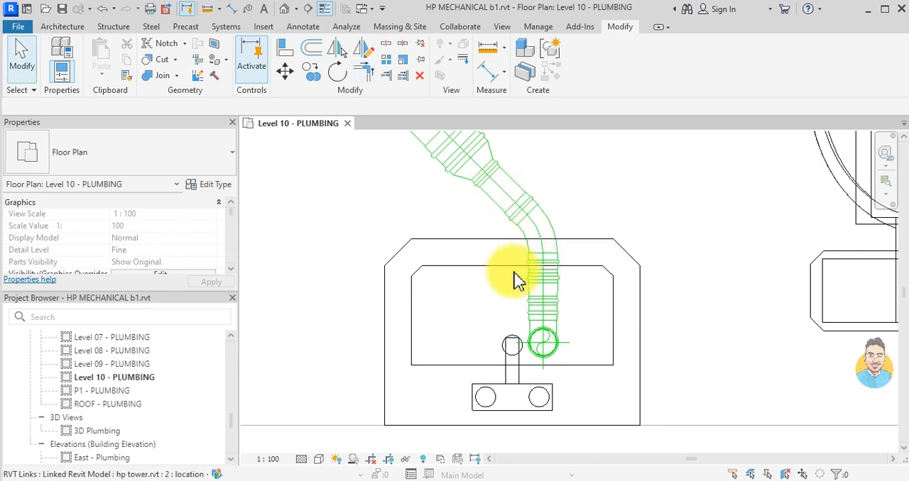
- Try to shift the cross fitting and the sink's dummy fixture slightly sideways, discarding both moves
scroll(536, 348, down, 3)
click(506, 244)
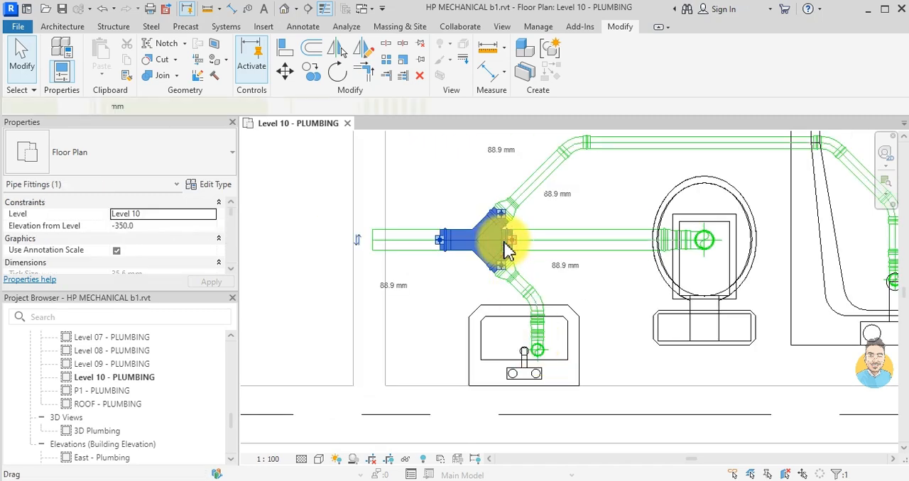
drag(506, 249, 502, 242)
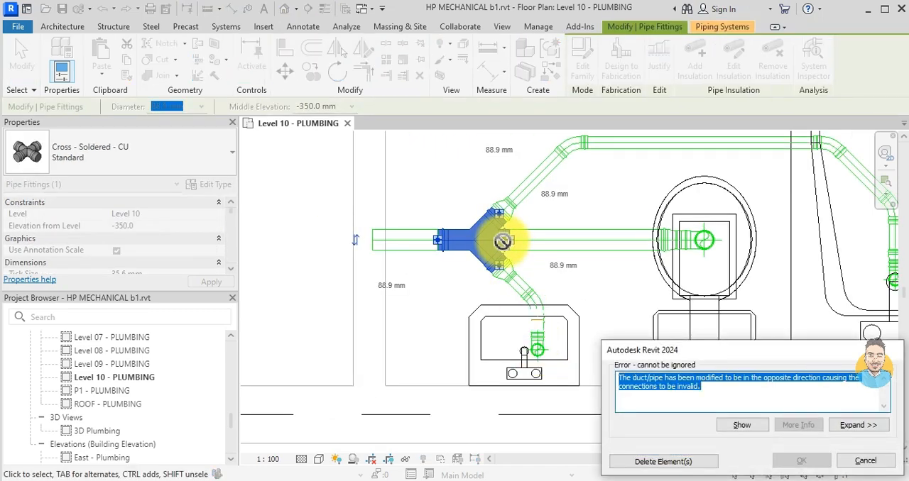
click(876, 468)
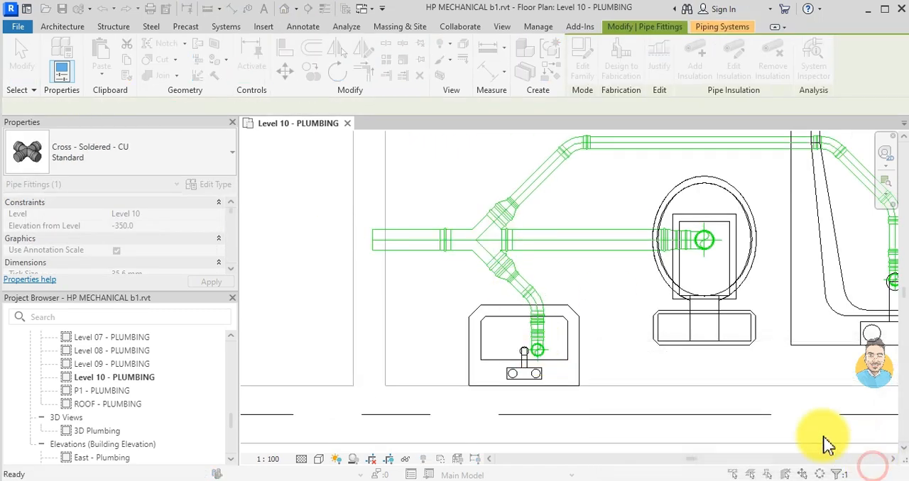
click(536, 362)
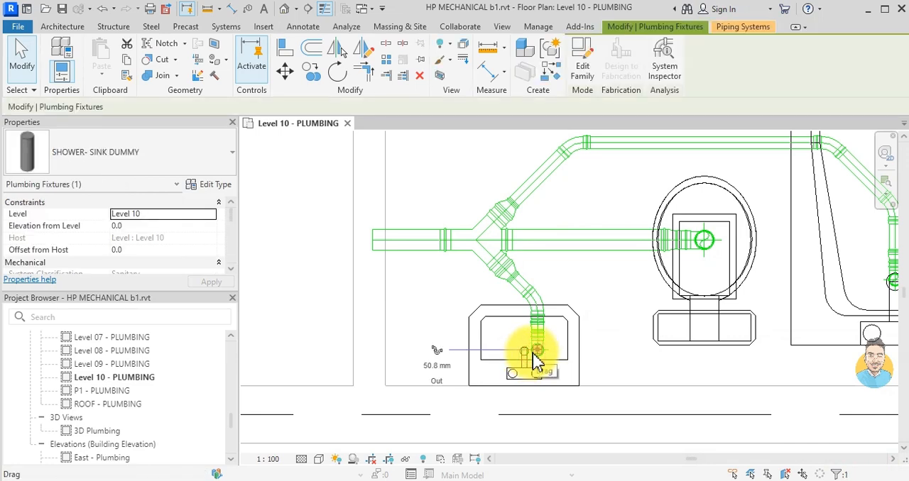
drag(536, 362, 532, 352)
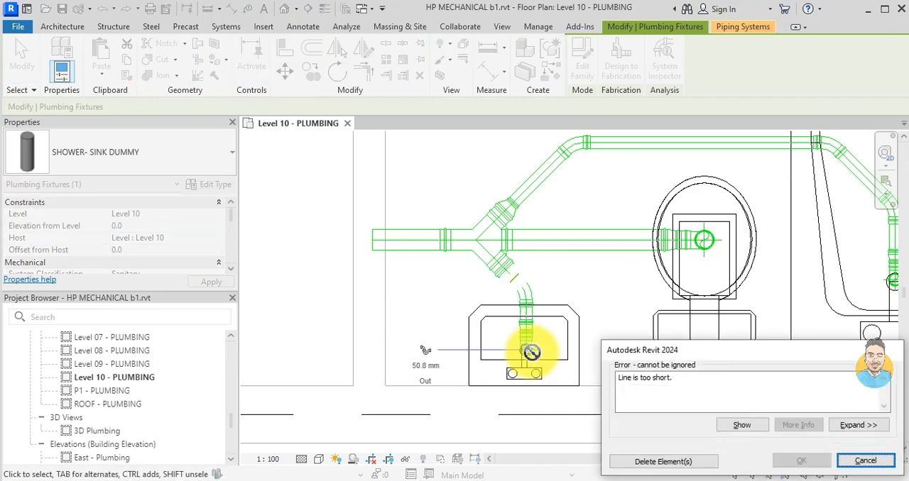
click(864, 461)
- Place a copy of the bathtub's SHOWER- SINK DUMMY over the drain of the kitchen sink basin nearer the stove
scroll(440, 335, down, 6)
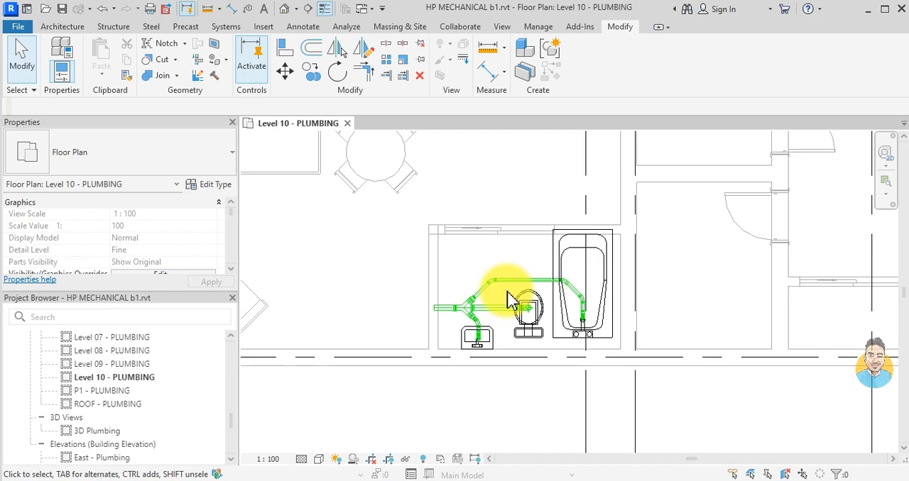
scroll(507, 291, down, 4)
middle_drag(507, 224, 491, 192)
scroll(474, 193, up, 4)
scroll(481, 273, down, 2)
scroll(601, 334, up, 1)
scroll(608, 341, up, 4)
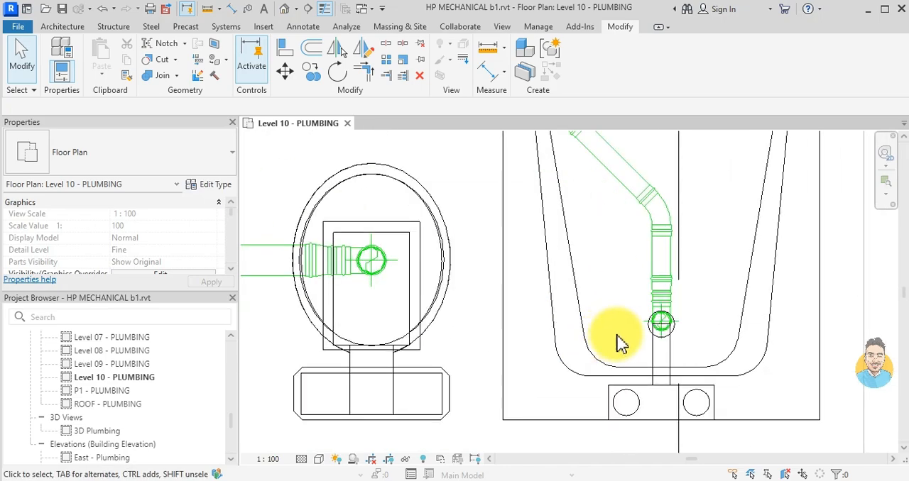
click(661, 326)
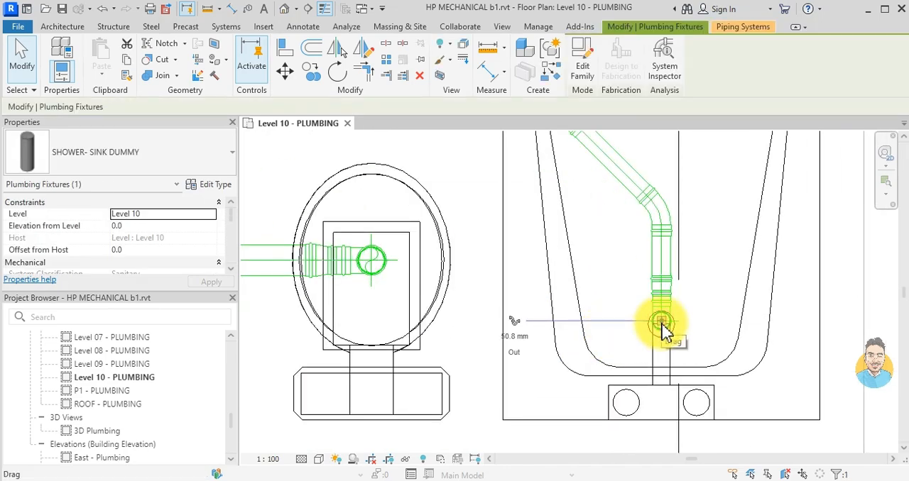
key(c)
key(s)
scroll(661, 328, down, 3)
middle_drag(608, 265, 587, 412)
middle_drag(511, 259, 529, 335)
scroll(498, 208, up, 8)
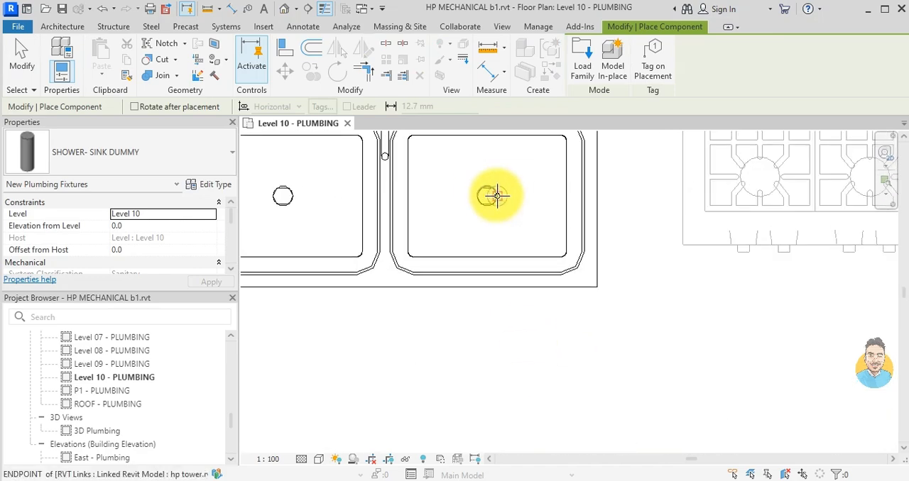
scroll(490, 195, up, 1)
click(477, 192)
scroll(433, 334, down, 2)
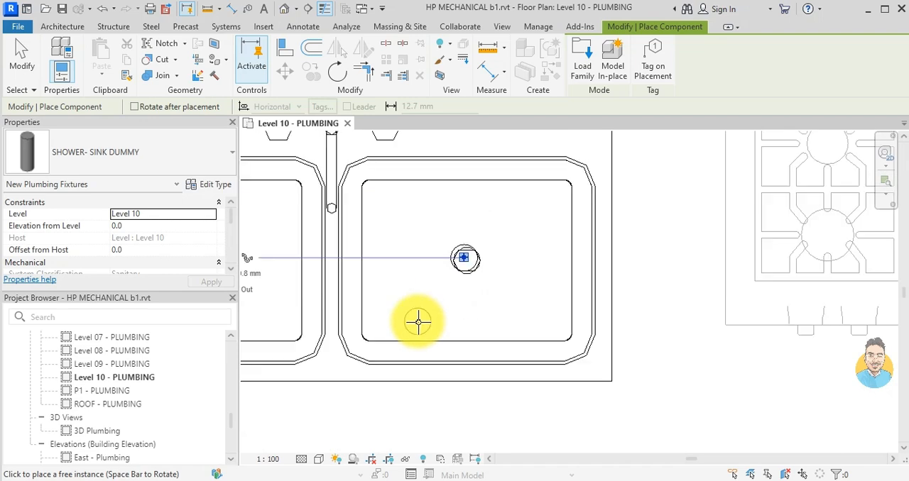
key(Escape)
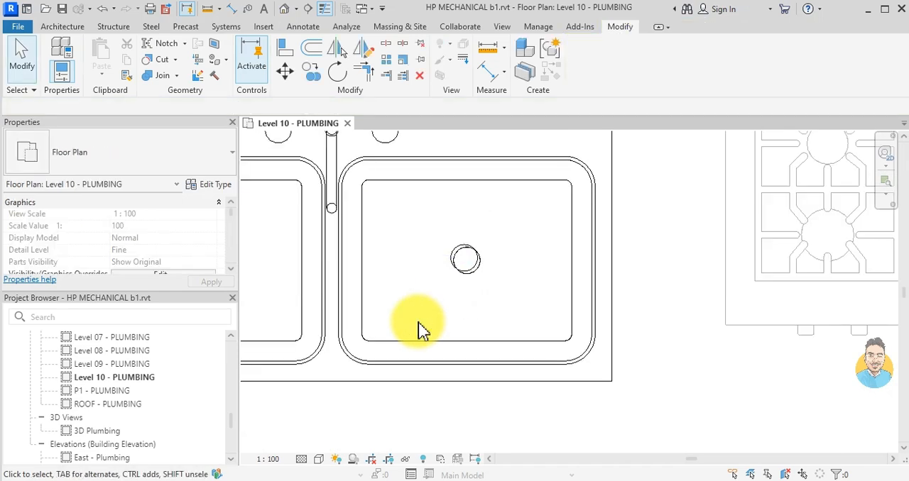
- Draw a 54 mm pipe at -350 mm middle elevation from the kitchen sink dummy's connector straight past the counter's back edge
click(459, 257)
scroll(415, 276, down, 1)
scroll(415, 275, down, 1)
click(284, 263)
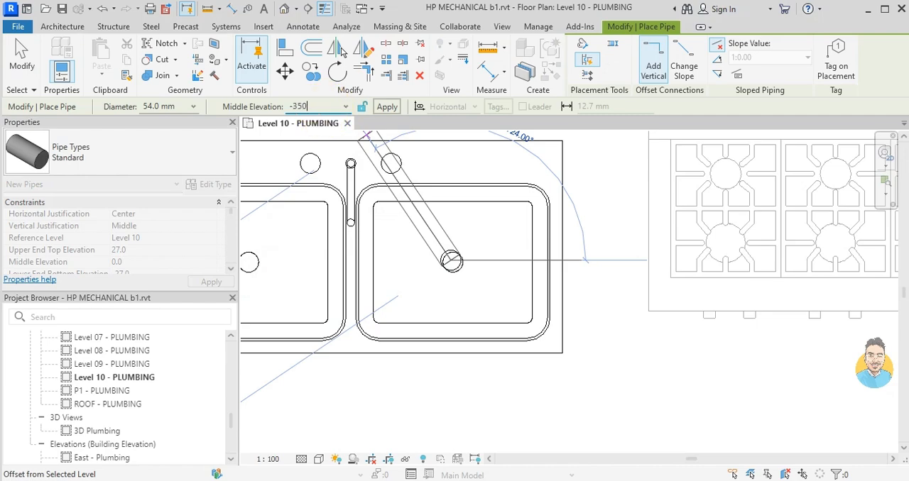
key(Return)
scroll(466, 236, down, 1)
middle_drag(451, 237, 442, 283)
scroll(435, 219, down, 1)
scroll(445, 215, up, 1)
scroll(446, 213, up, 1)
click(446, 213)
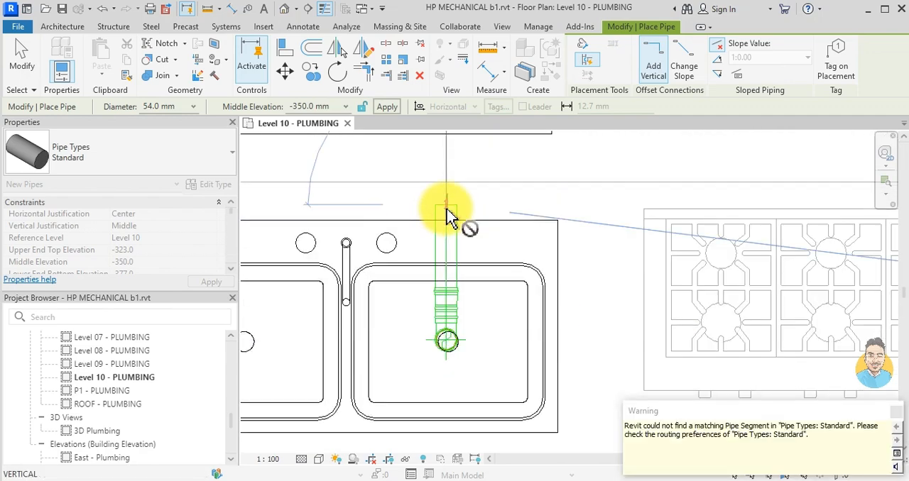
key(Escape)
key(Escape)
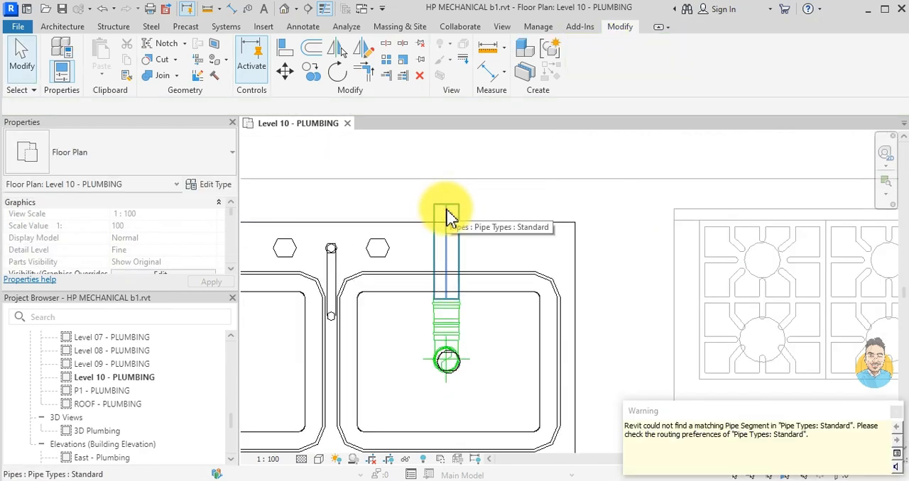
- Copy all the bathroom's sanitary pipes, fittings and dummy fixtures to the clipboard
scroll(497, 241, down, 2)
scroll(497, 227, down, 3)
scroll(503, 326, up, 1)
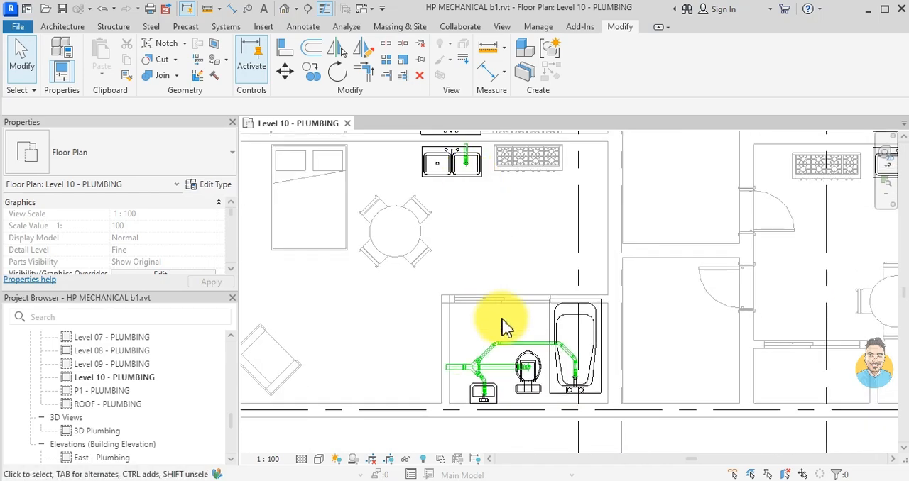
middle_drag(502, 320, 531, 241)
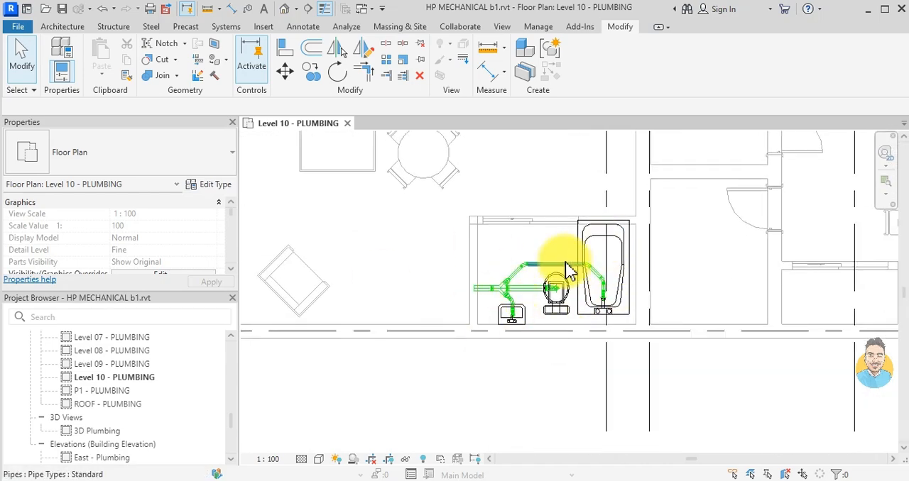
scroll(586, 312, up, 2)
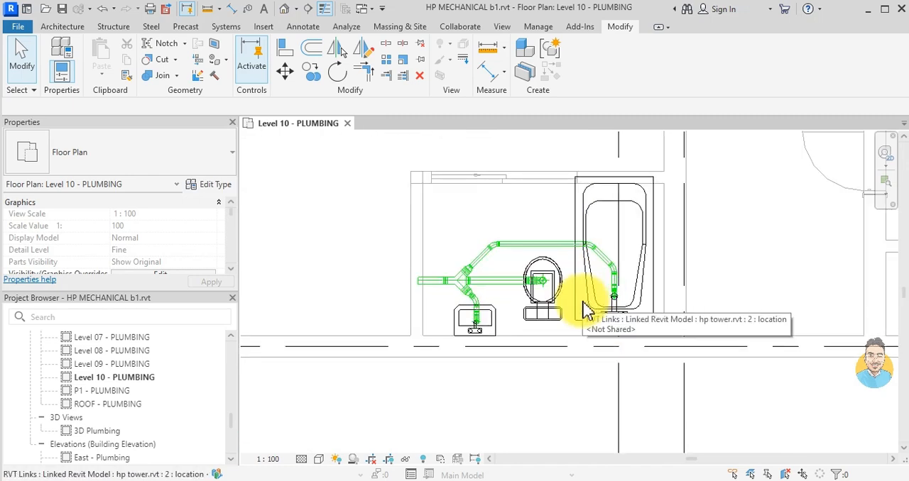
scroll(586, 313, down, 2)
drag(348, 213, 600, 334)
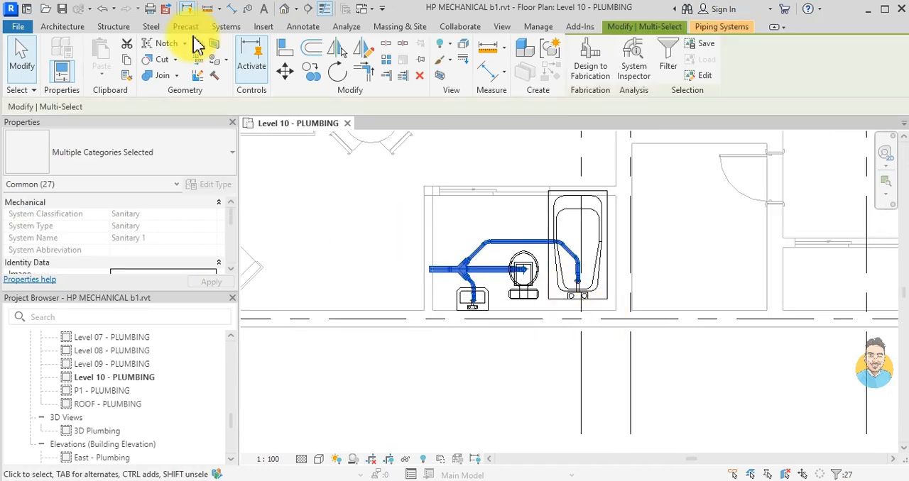
click(129, 66)
- Paste the copied bathroom piping aligned to the selected levels from Level 4 through Level 09
click(95, 76)
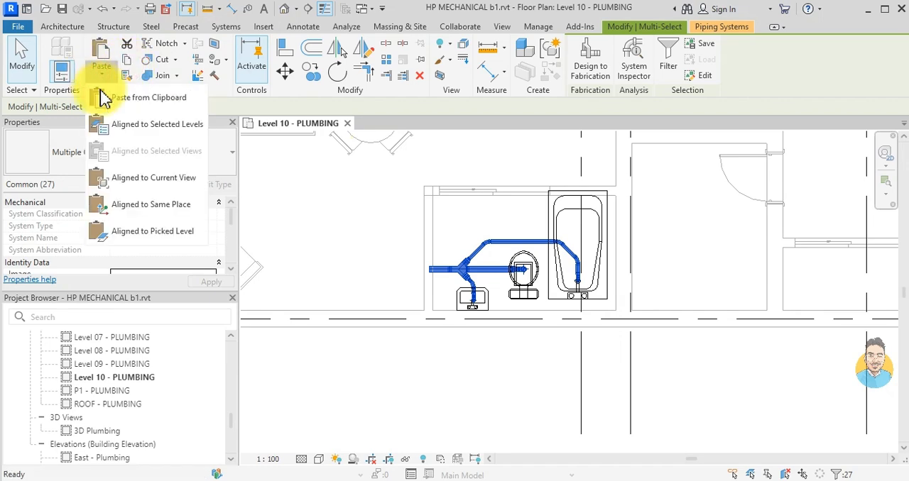
click(125, 128)
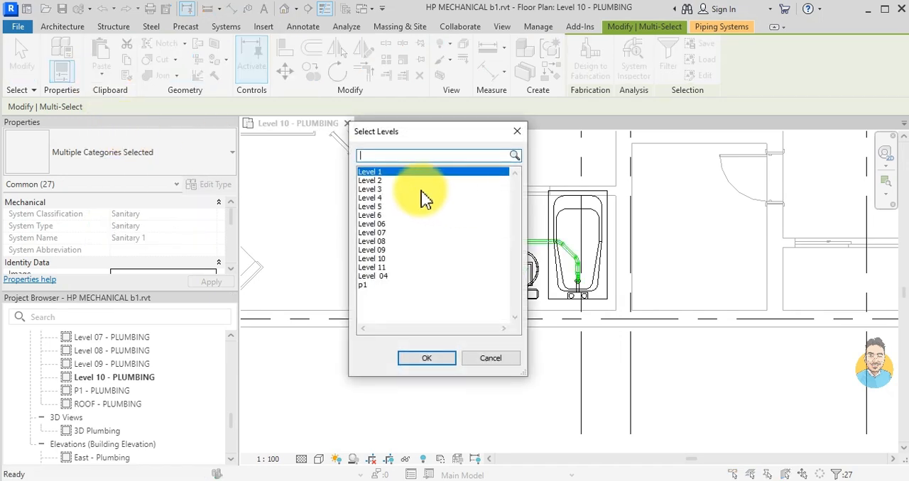
click(381, 198)
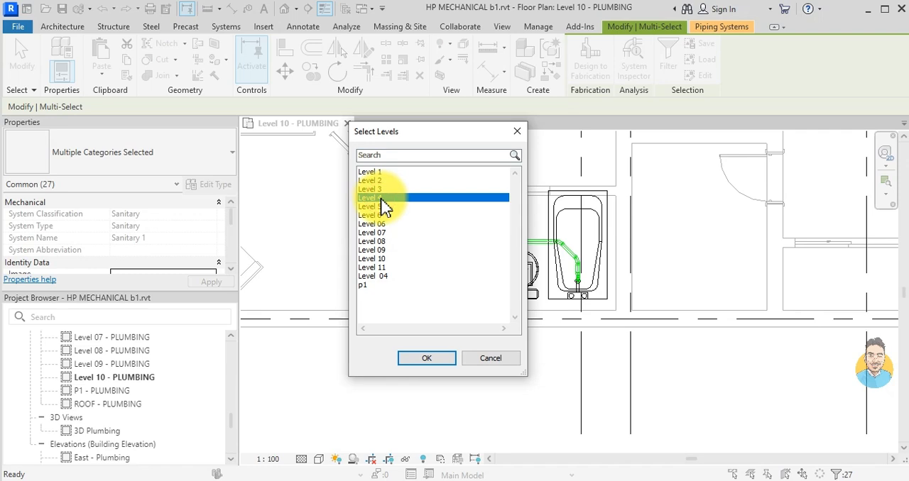
shift+click(387, 250)
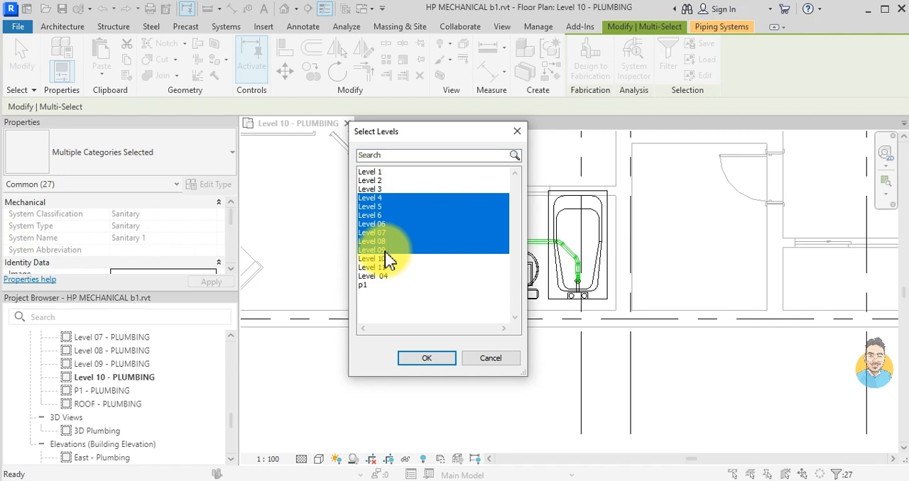
click(426, 359)
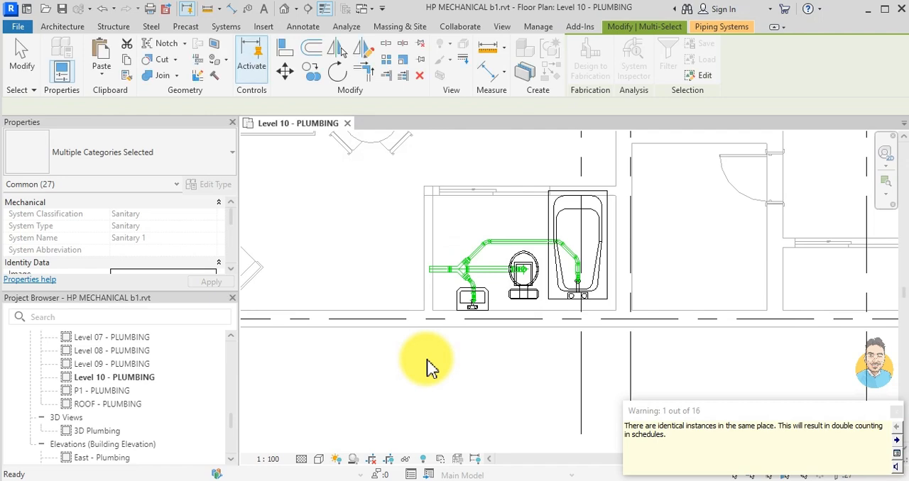
- Open the Level 3 - PLUMBING floor plan and examine how the pasted piping sits against its bathroom and kitchen fixtures
scroll(132, 396, up, 3)
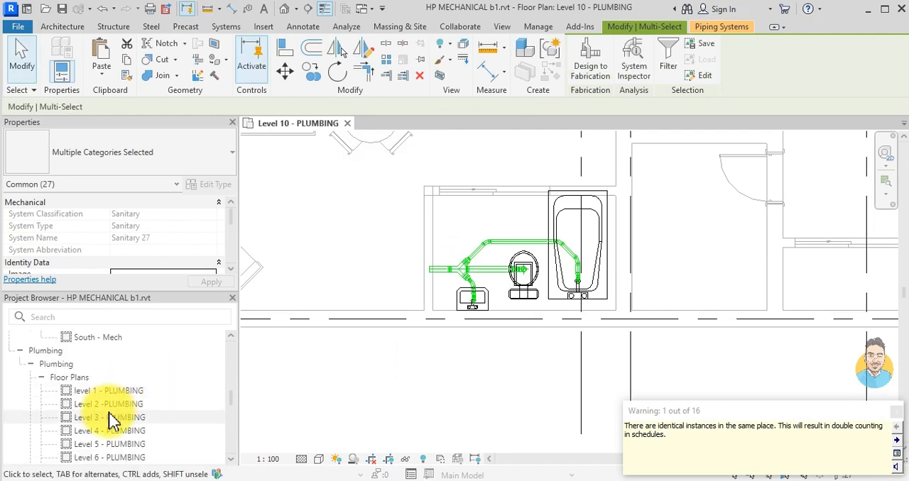
double_click(112, 417)
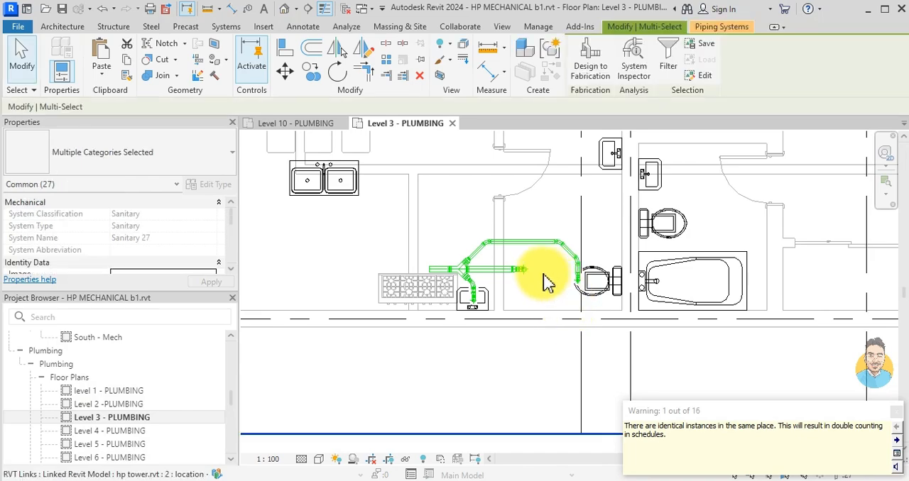
scroll(521, 257, down, 2)
scroll(557, 243, down, 1)
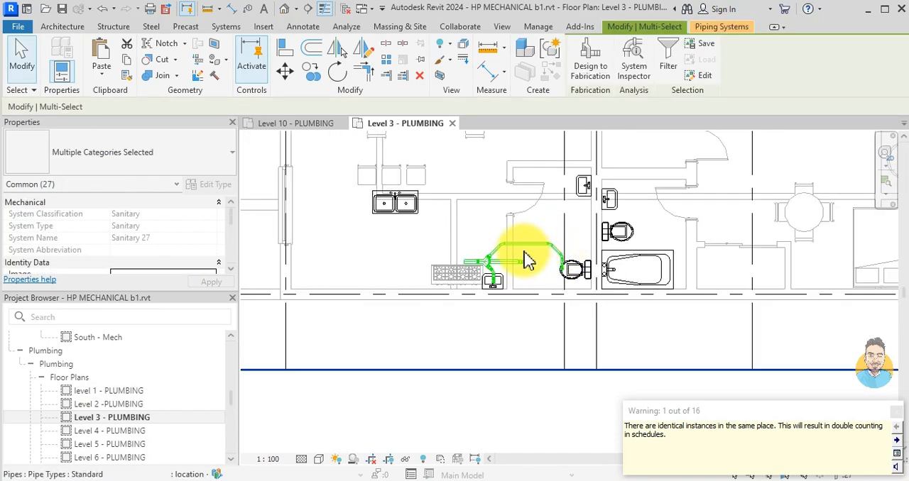
middle_drag(500, 252, 498, 277)
scroll(448, 280, up, 1)
scroll(497, 307, up, 3)
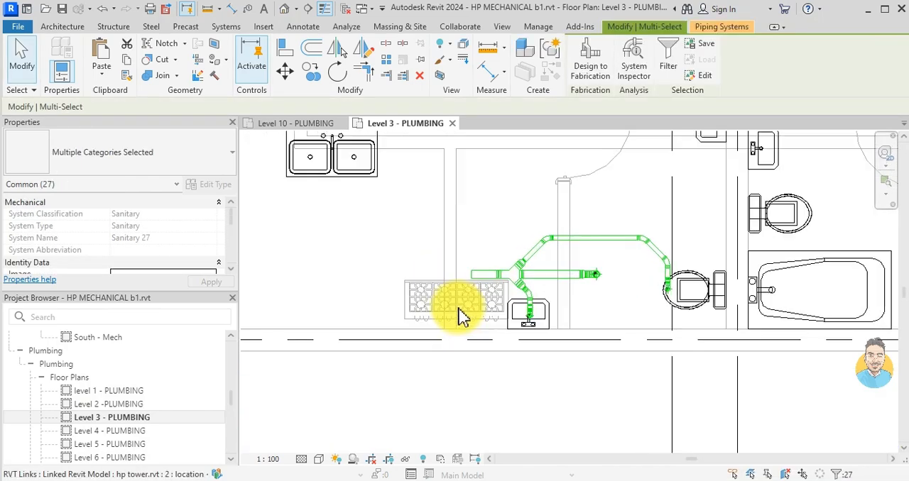
scroll(689, 270, down, 1)
scroll(522, 330, down, 2)
scroll(568, 288, down, 5)
middle_drag(575, 286, 550, 381)
middle_drag(654, 238, 653, 273)
scroll(655, 273, up, 3)
scroll(655, 274, up, 1)
scroll(654, 273, down, 2)
scroll(546, 261, up, 1)
scroll(546, 260, down, 3)
middle_drag(546, 260, 544, 160)
- Delete the pasted bathroom piping shown in the Level 3 - PLUMBING floor plan
scroll(540, 342, up, 2)
scroll(540, 343, up, 1)
middle_drag(514, 368, 550, 332)
scroll(515, 323, up, 2)
drag(435, 388, 589, 292)
key(Delete)
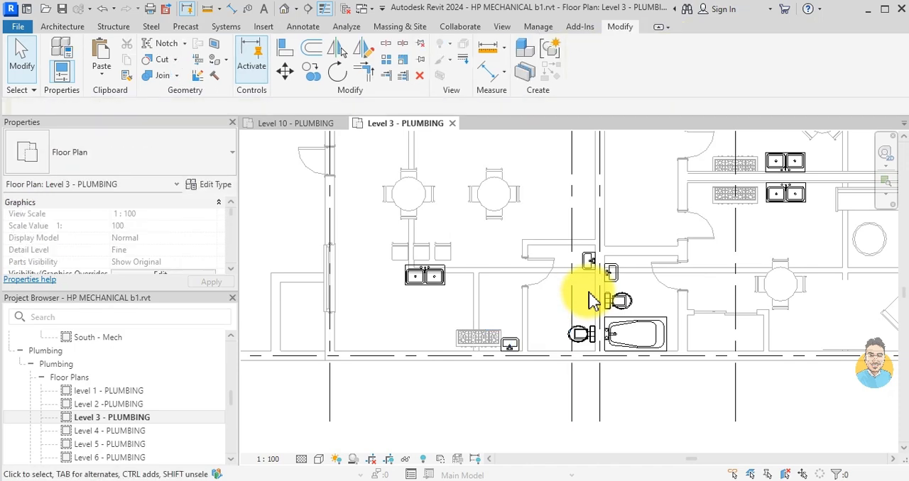
- Open the Level 4 - PLUMBING floor plan
click(131, 430)
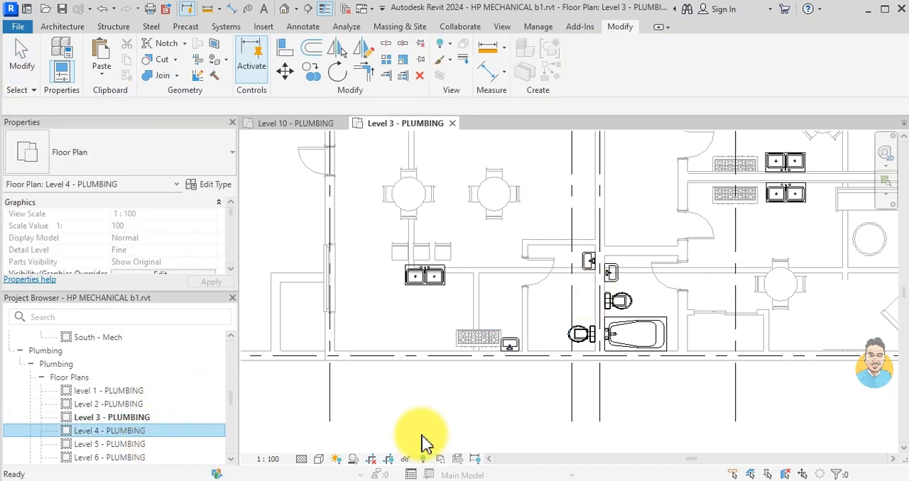
click(629, 397)
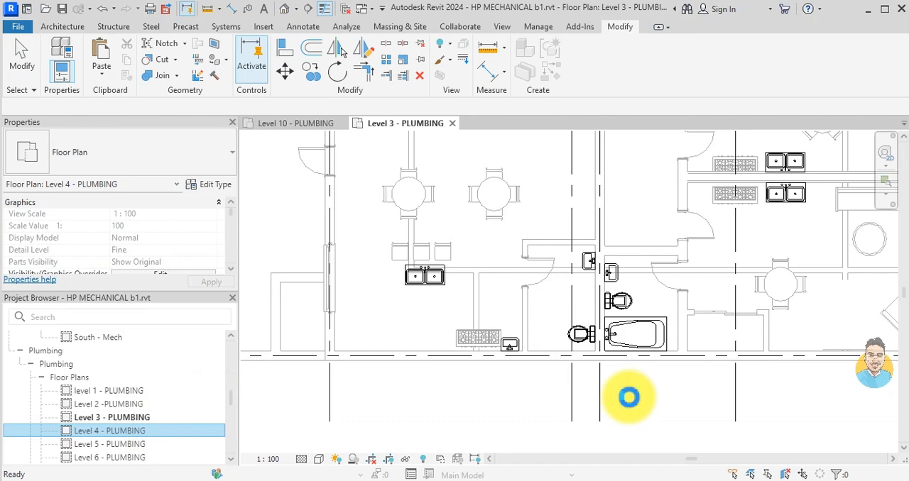
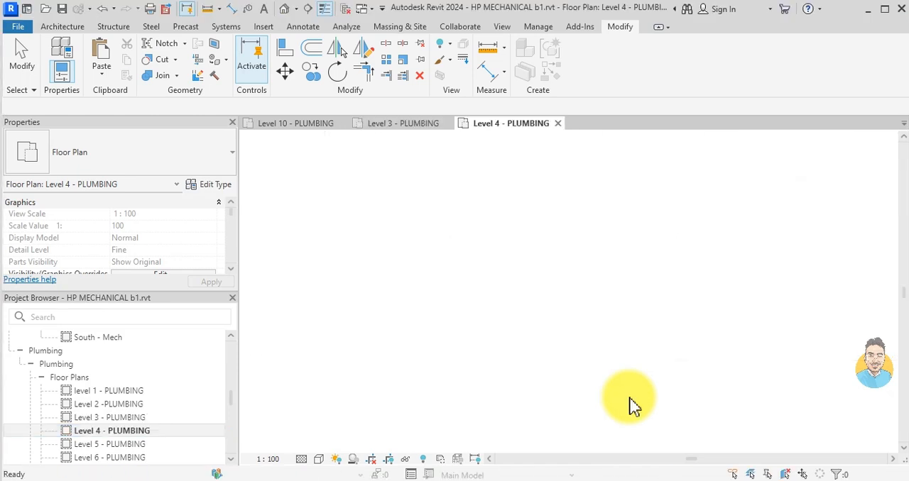
- Examine the bathroom and kitchen fixtures in the Level 4 - PLUMBING floor plan for the pasted piping
scroll(550, 274, up, 1)
scroll(497, 247, up, 1)
scroll(493, 243, down, 2)
middle_drag(518, 222, 531, 258)
scroll(529, 259, down, 1)
scroll(539, 316, down, 1)
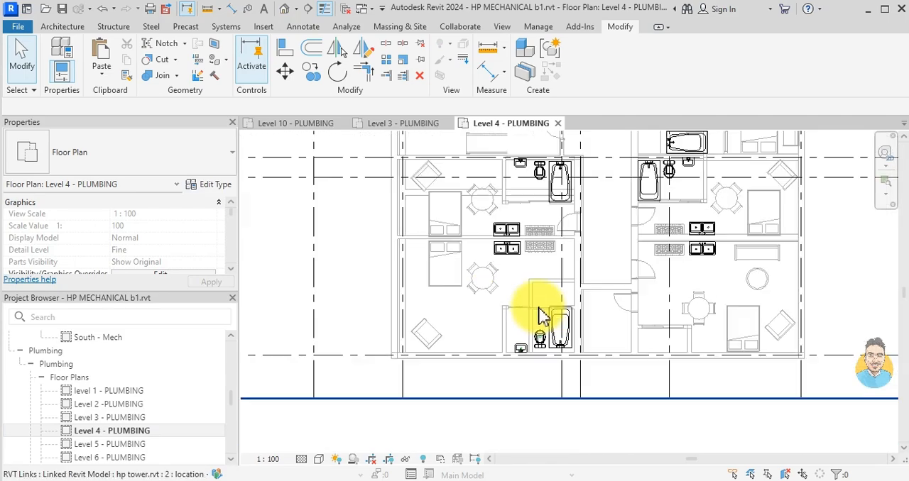
scroll(538, 315, down, 2)
scroll(534, 337, up, 3)
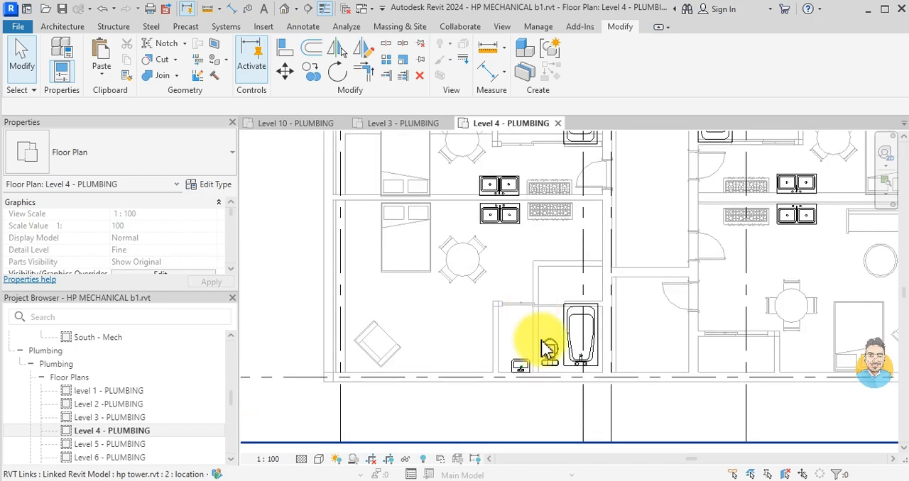
- In the Level 5 - PLUMBING floor plan, draw a short horizontal building section across the bathroom wall, from outside it to the washbasin
click(106, 444)
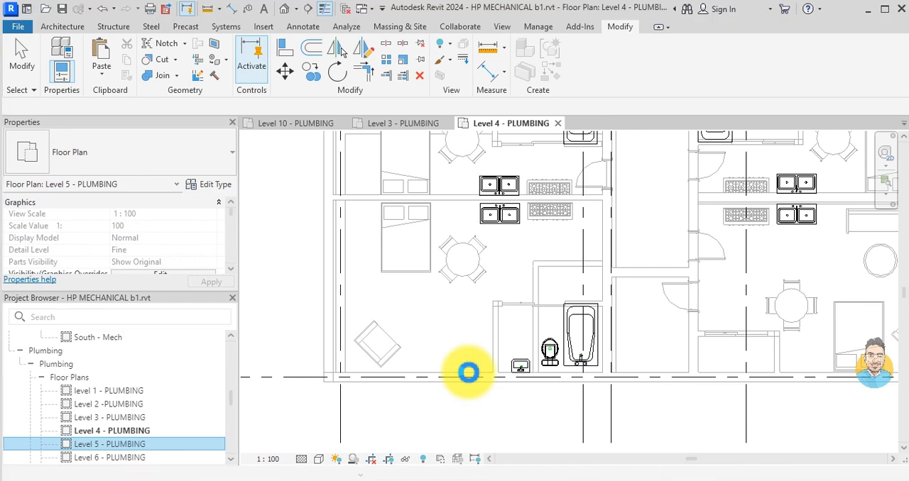
scroll(534, 361, up, 3)
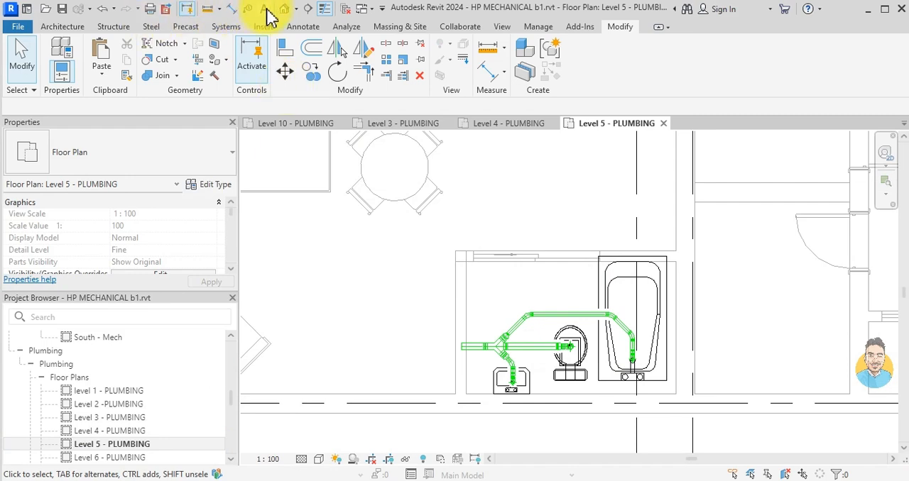
click(302, 10)
scroll(462, 369, up, 2)
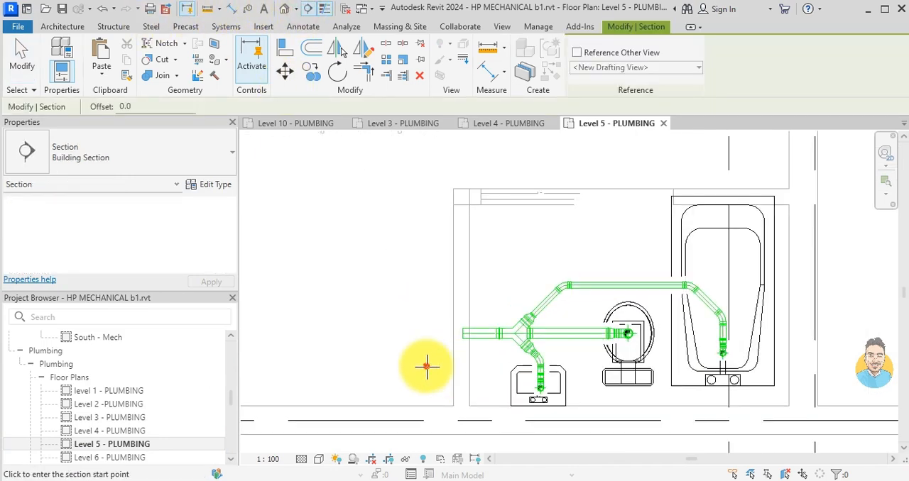
click(429, 367)
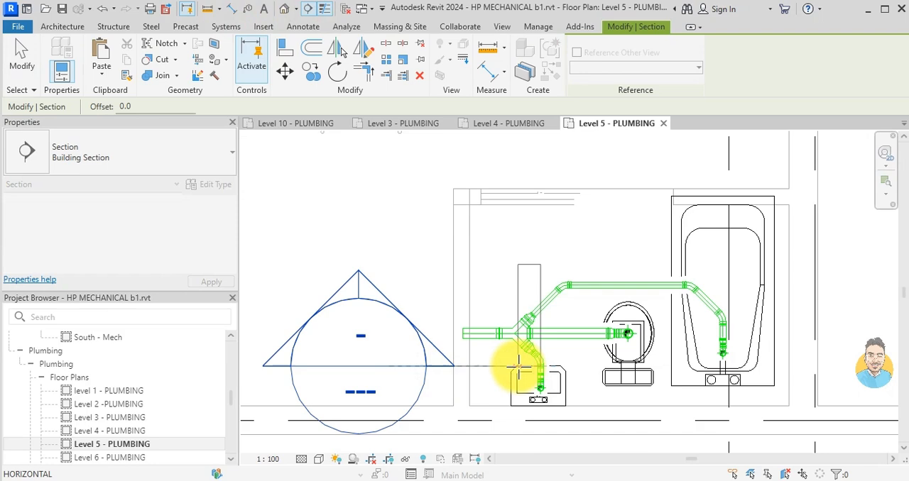
click(518, 367)
key(Escape)
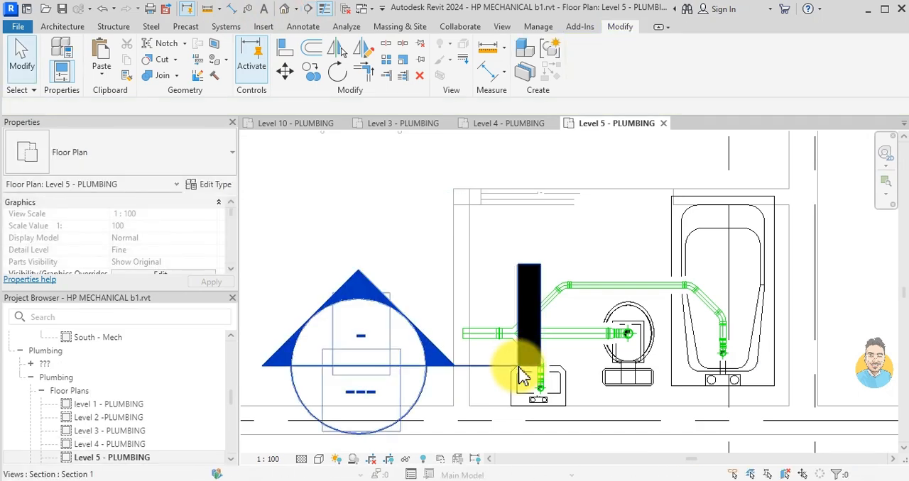
- Open the new section view and stretch its crop region vertically to cover the full height of the tower
double_click(419, 349)
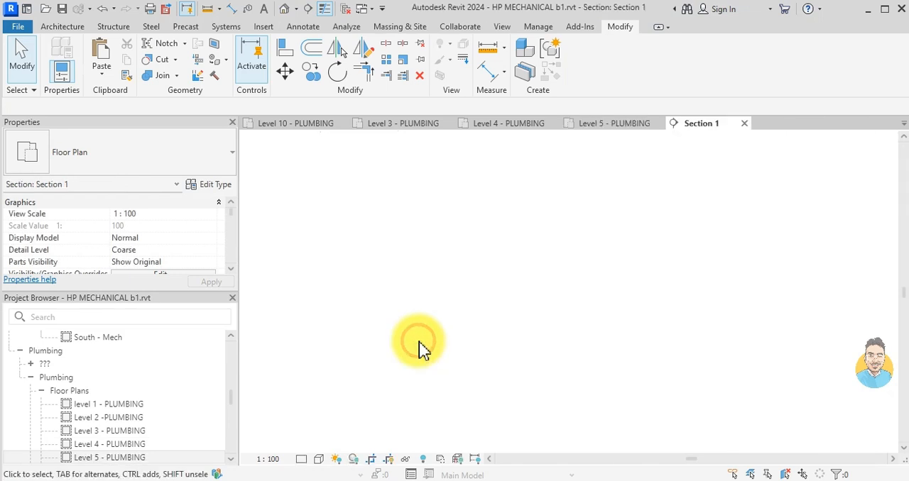
click(575, 196)
scroll(573, 203, up, 2)
scroll(574, 205, down, 1)
middle_drag(573, 205, 556, 341)
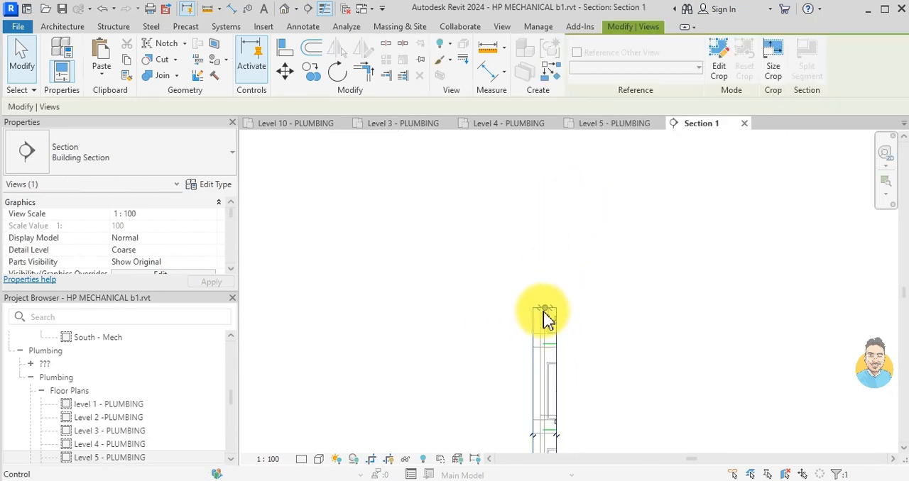
drag(545, 308, 549, 187)
scroll(608, 246, down, 2)
middle_drag(608, 245, 549, 131)
scroll(574, 286, down, 1)
drag(540, 368, 534, 441)
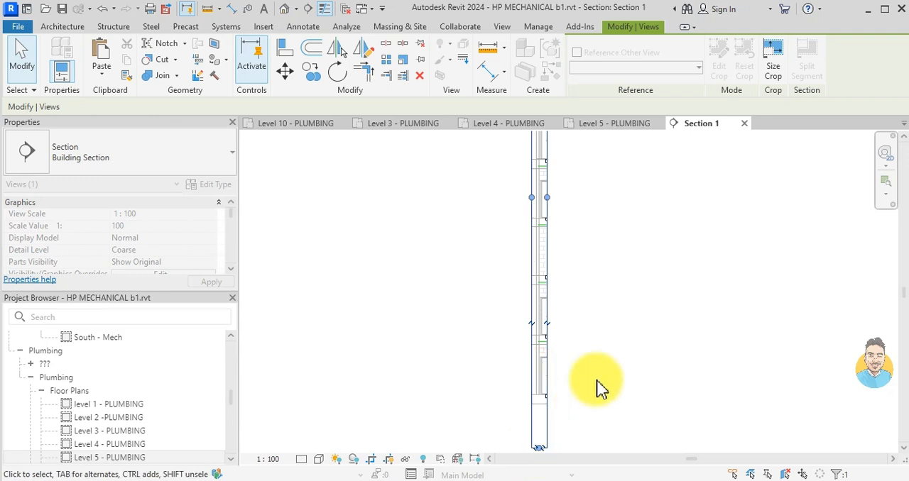
scroll(596, 377, down, 2)
middle_drag(596, 375, 598, 265)
drag(564, 309, 556, 375)
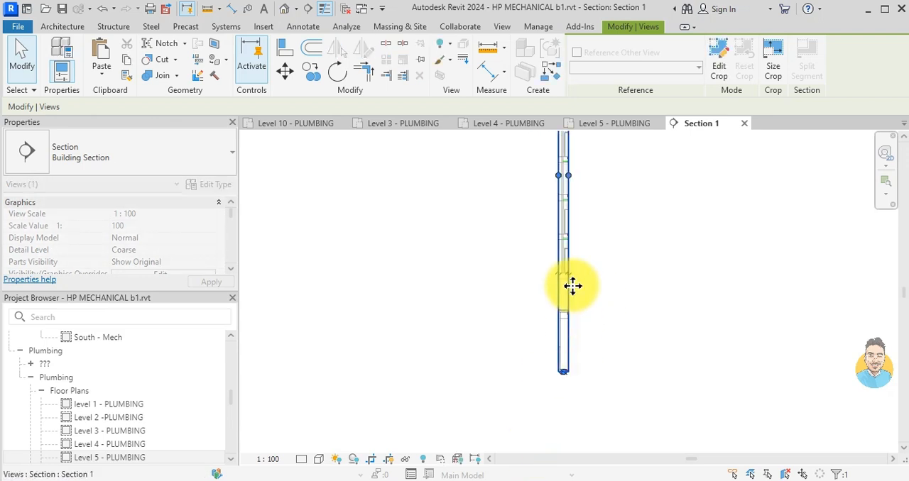
scroll(558, 215, up, 4)
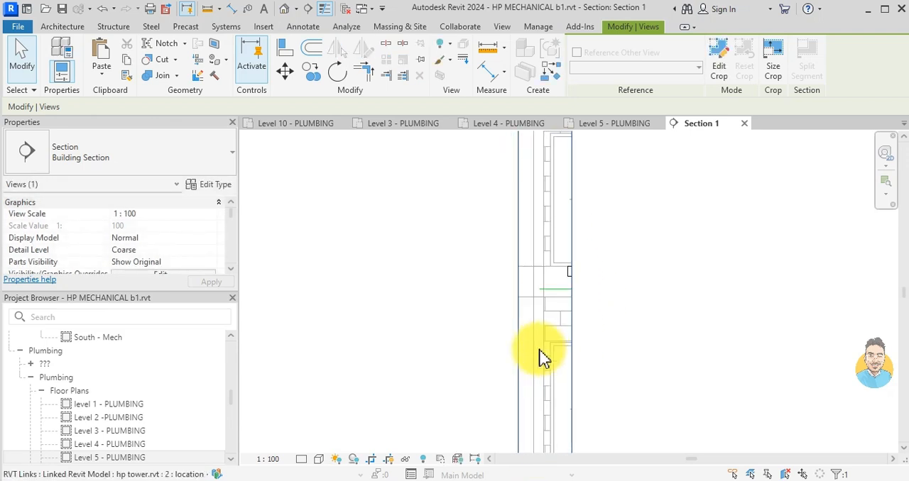
- Widen the section's crop region to take in the bathroom fixtures and their branch piping
key(Escape)
scroll(540, 357, down, 2)
middle_drag(521, 331, 554, 249)
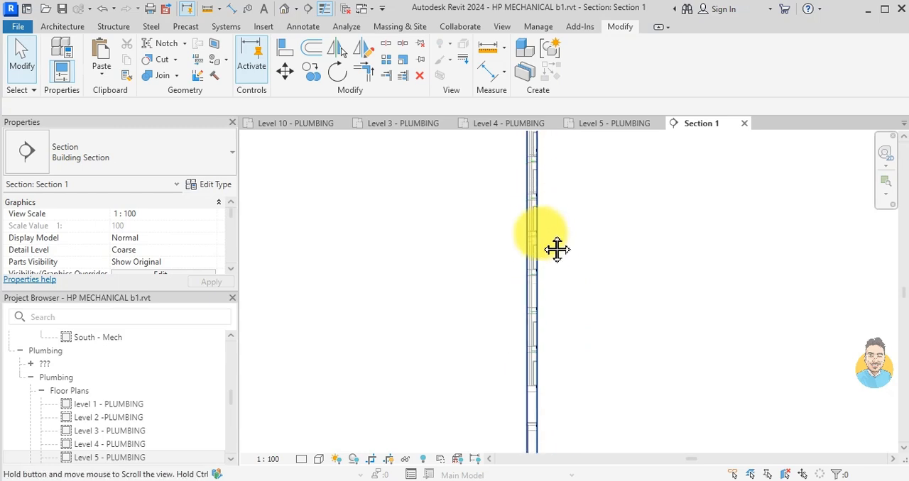
click(529, 291)
drag(529, 309, 561, 304)
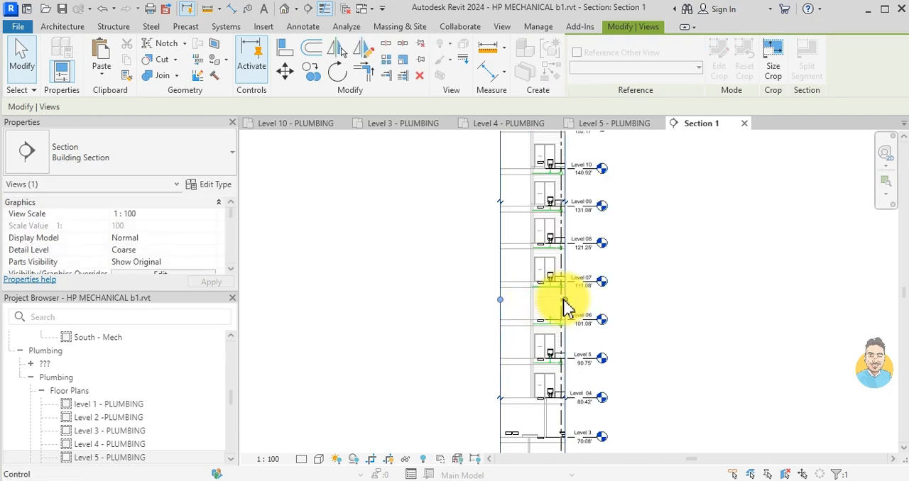
scroll(539, 299, up, 4)
key(Escape)
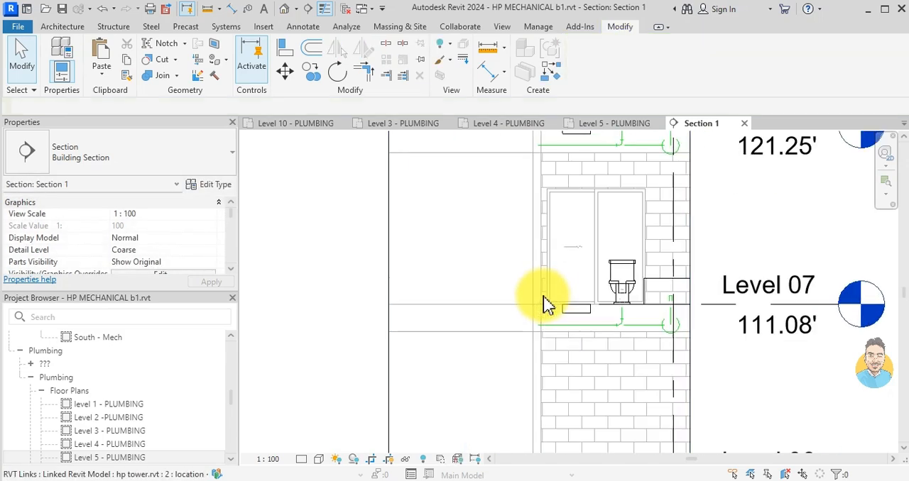
- Draw a vertical 88.9 mm pipe inside the bathroom wall from above Level 10 to below Level 04, using Create Similar on a branch pipe
scroll(546, 306, up, 4)
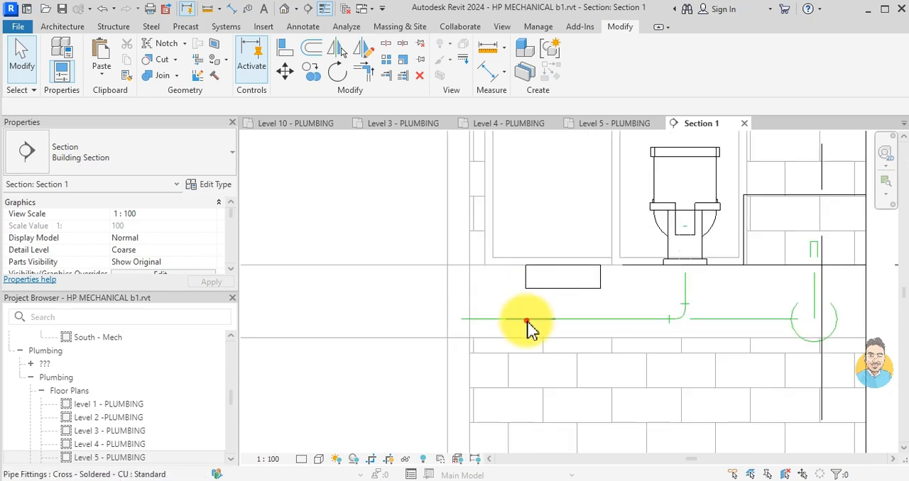
click(531, 326)
key(Escape)
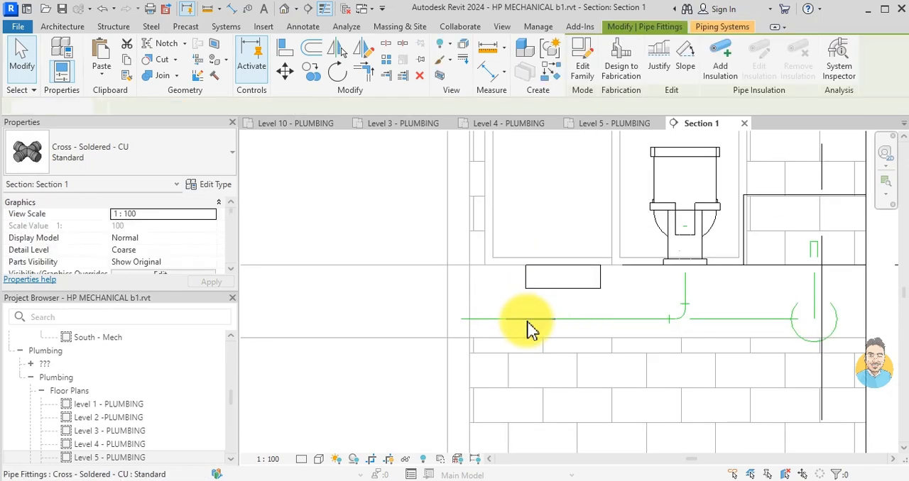
click(615, 321)
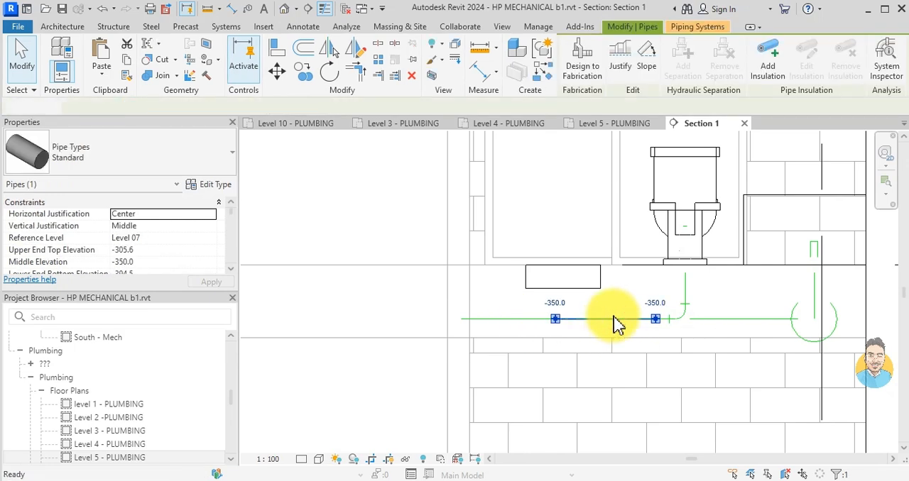
key(c)
key(s)
scroll(578, 300, down, 4)
middle_drag(562, 217, 611, 275)
scroll(612, 275, down, 2)
scroll(558, 258, up, 6)
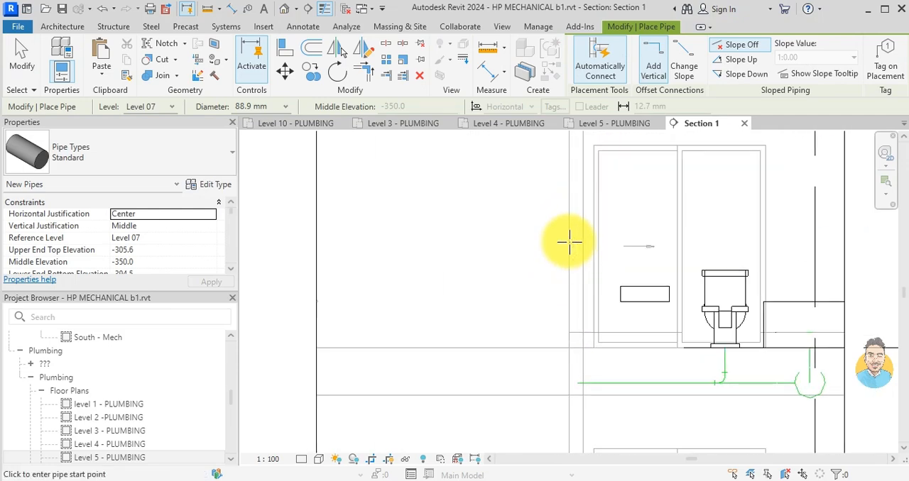
click(575, 232)
scroll(570, 301, down, 5)
middle_drag(572, 337, 574, 319)
scroll(575, 348, down, 1)
middle_drag(576, 404, 579, 282)
middle_drag(573, 438, 590, 298)
scroll(598, 287, up, 4)
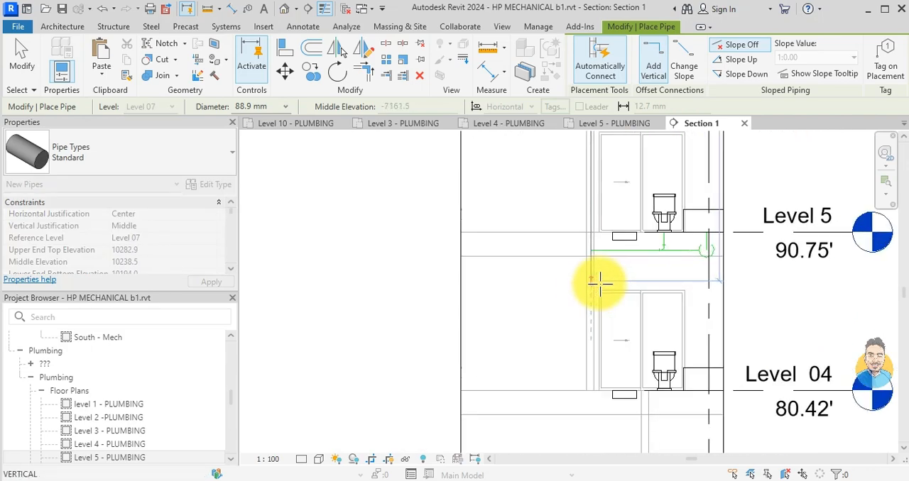
scroll(595, 334, down, 3)
scroll(593, 393, up, 3)
click(593, 392)
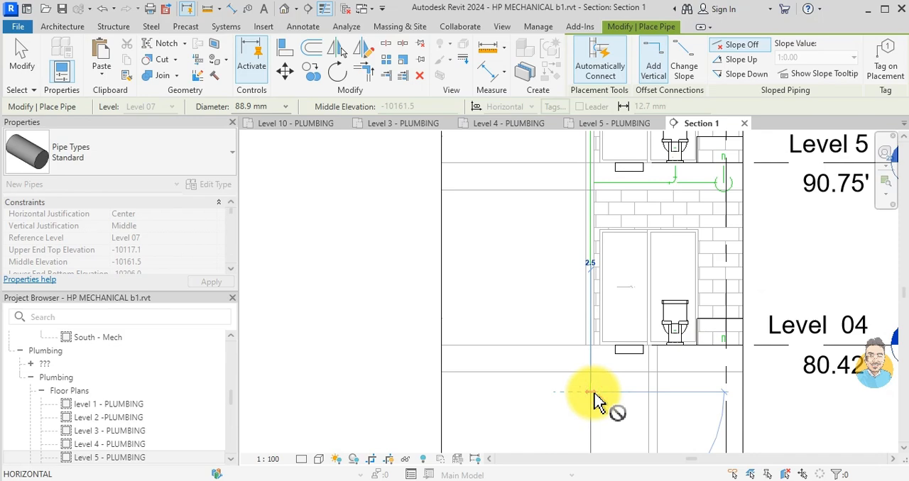
key(Escape)
key(Escape)
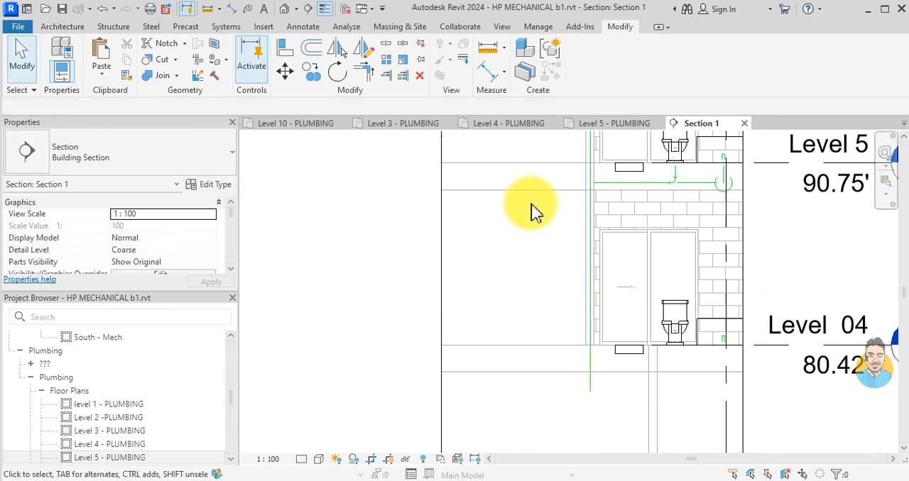
- Examine in the section where the horizontal bathroom branch pipes meet the new vertical pipe on each level
scroll(600, 216, up, 4)
scroll(666, 218, up, 6)
scroll(586, 202, down, 6)
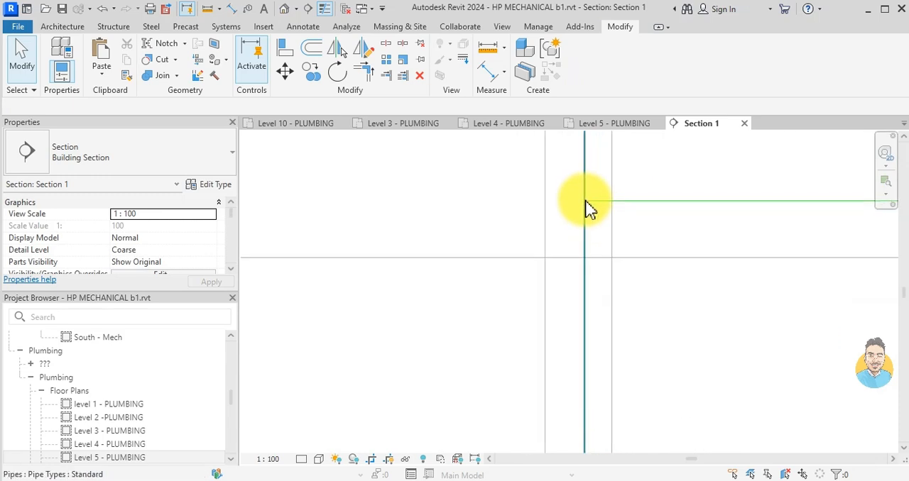
scroll(586, 205, down, 3)
middle_drag(586, 204, 572, 367)
middle_drag(574, 192, 578, 352)
middle_drag(564, 178, 566, 303)
scroll(590, 379, up, 7)
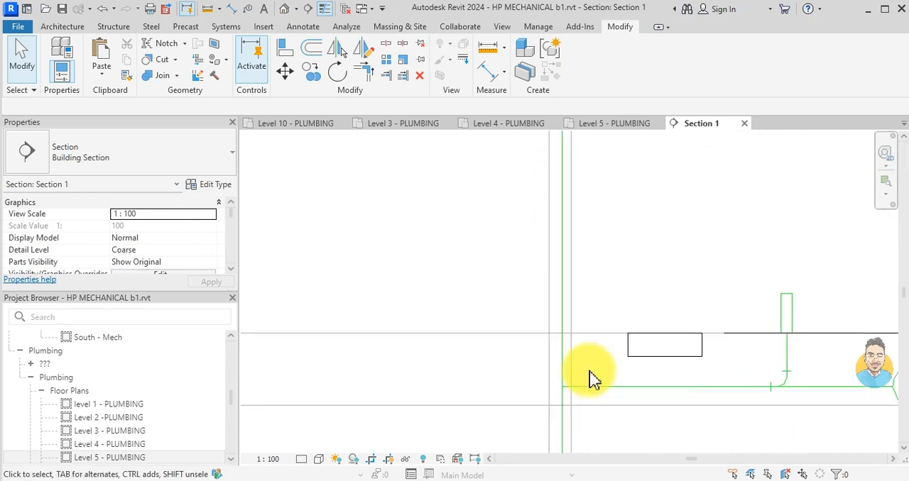
scroll(562, 389, up, 3)
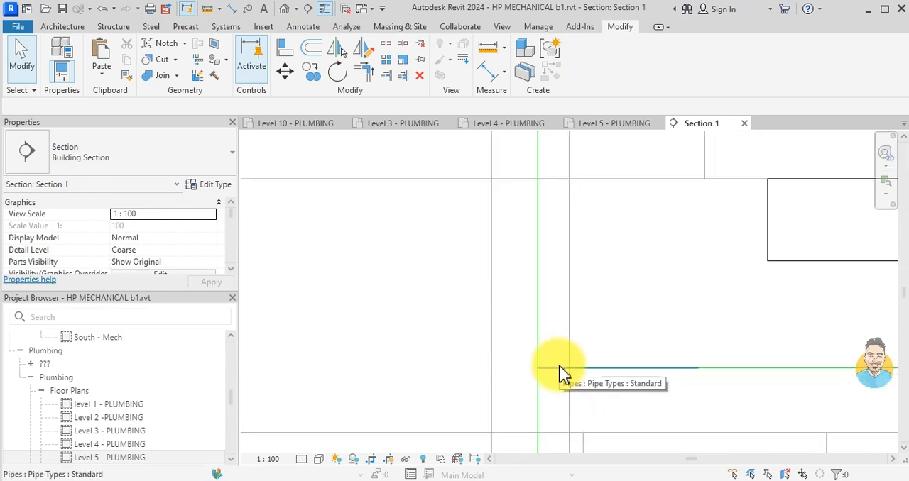
click(561, 369)
key(Escape)
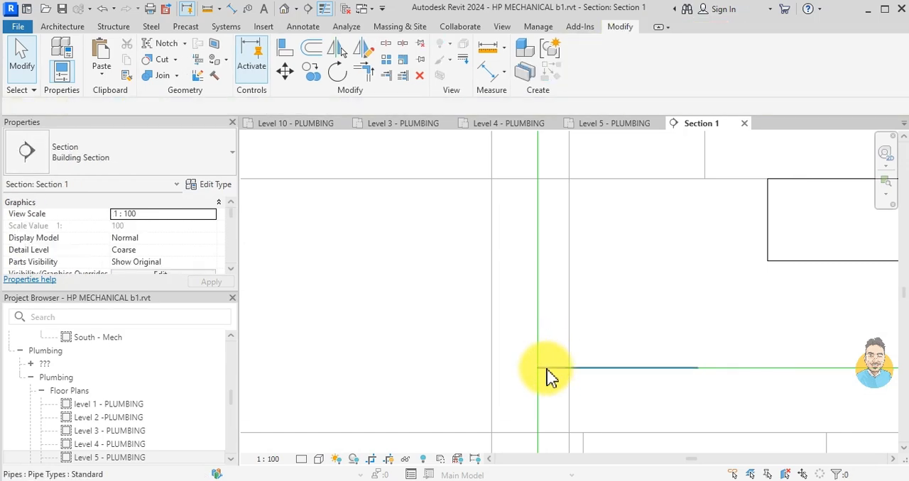
scroll(551, 372, down, 4)
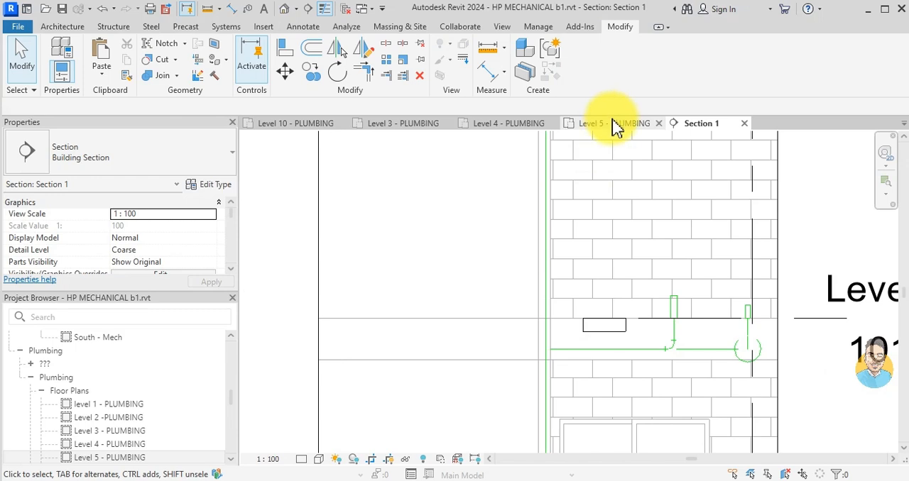
- Return to the Level 5 - PLUMBING floor plan at the vertical pipe beside the bathroom branch
click(616, 124)
scroll(467, 369, up, 4)
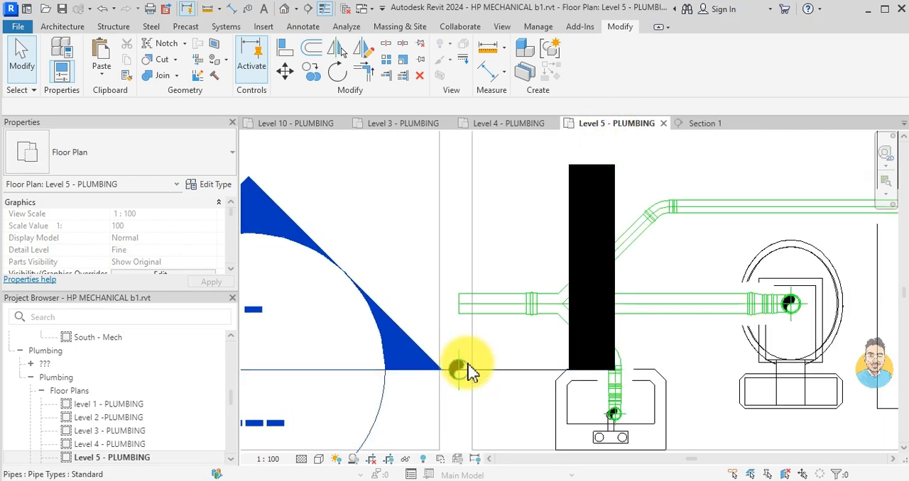
- Try to align the vertical pipe with the centreline of the horizontal bathroom branch pipe
key(a)
key(l)
scroll(469, 373, up, 2)
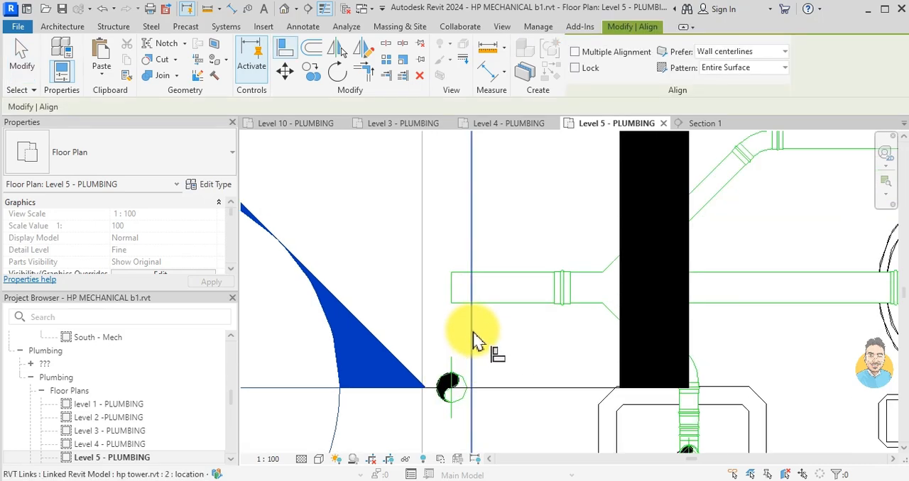
click(492, 292)
scroll(450, 380, up, 3)
click(452, 390)
key(Escape)
key(Escape)
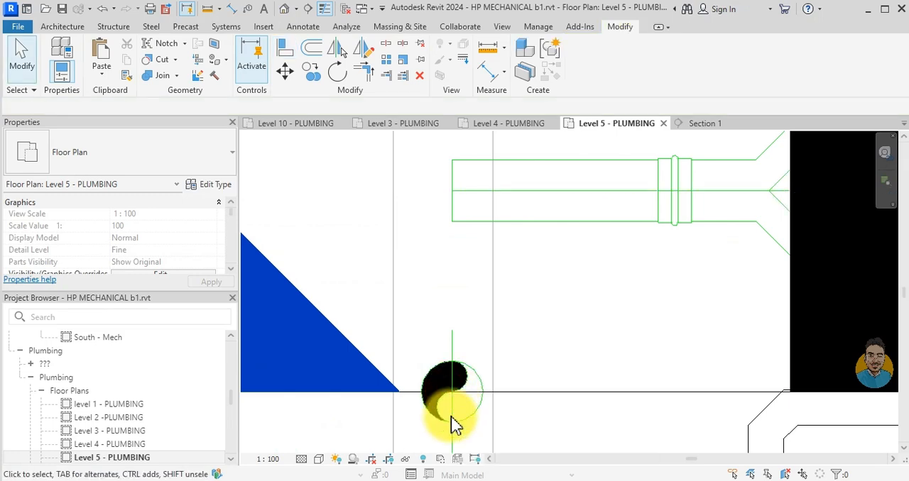
- Draw a thin detail line about 280 mm long on the branch pipe's centreline, starting at its open end
key(d)
key(l)
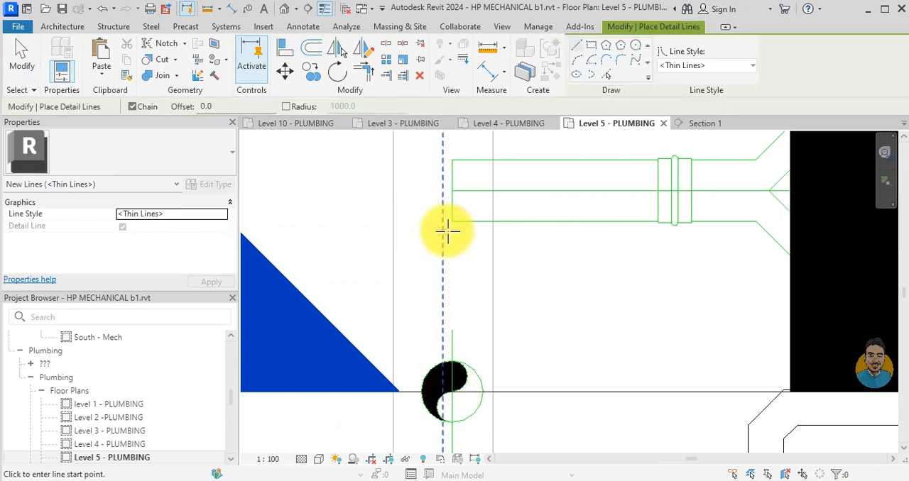
click(454, 191)
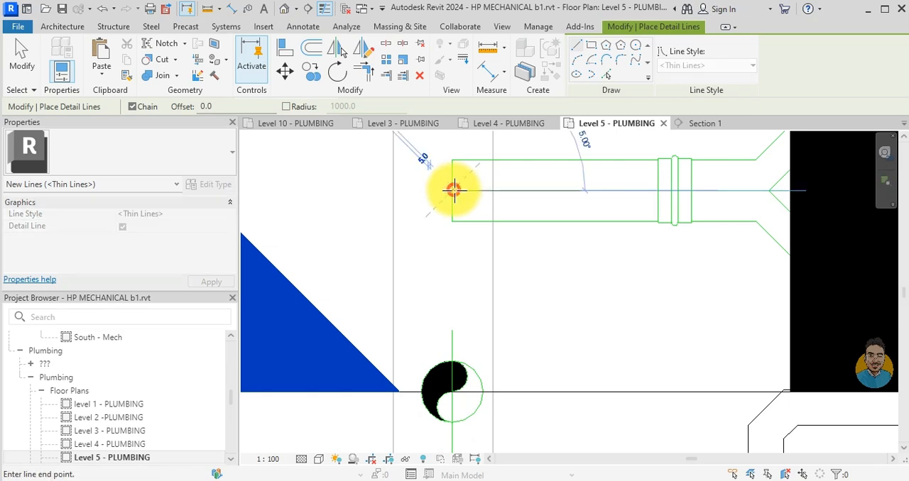
click(646, 190)
key(Escape)
key(Escape)
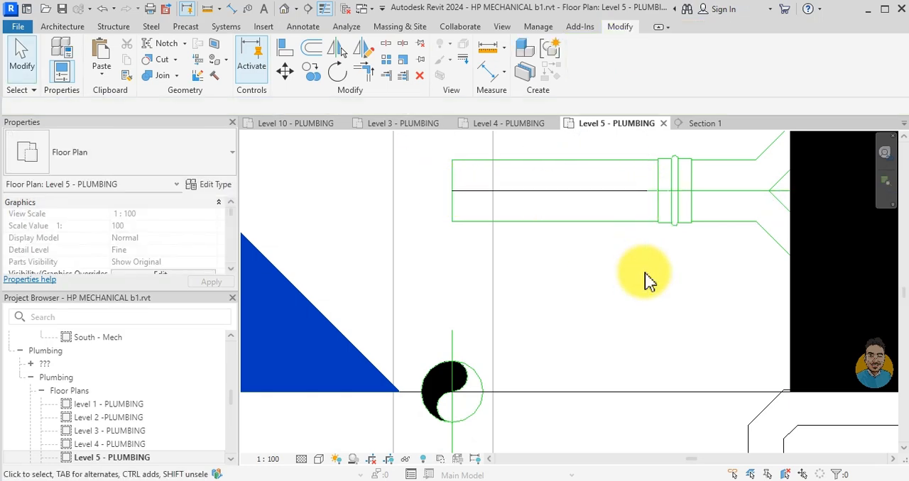
key(l)
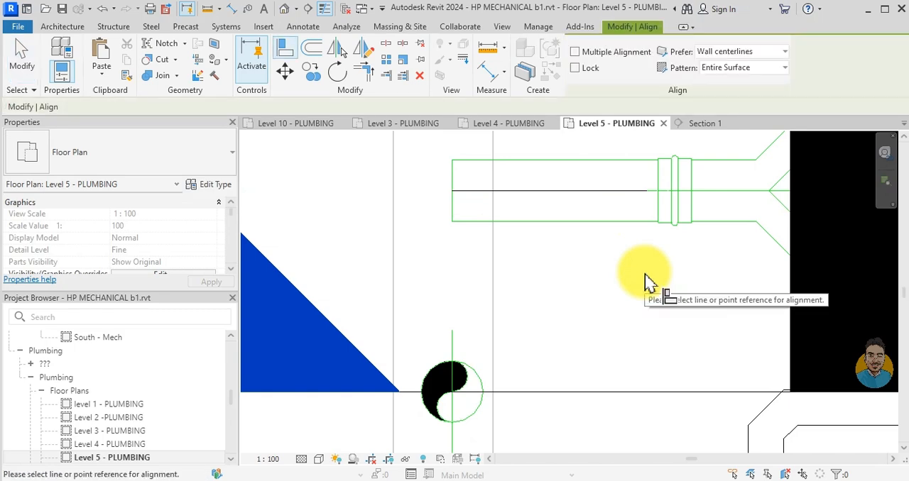
click(585, 190)
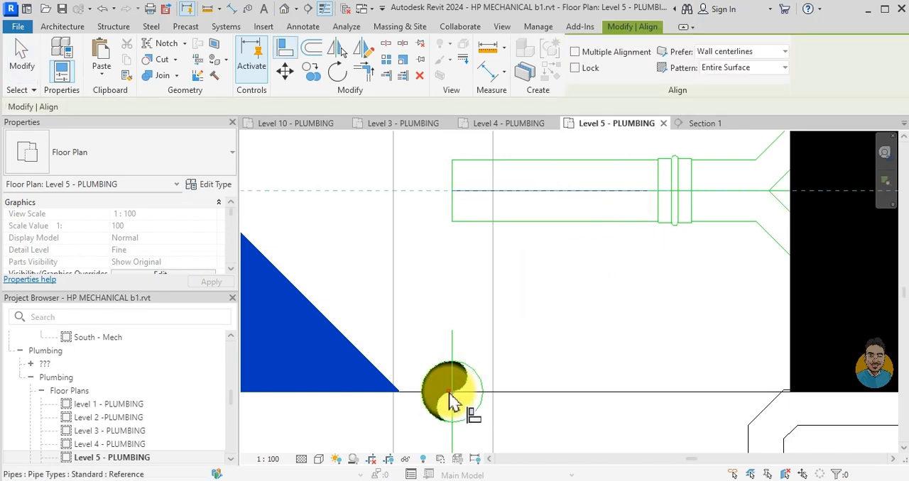
key(Escape)
key(Escape)
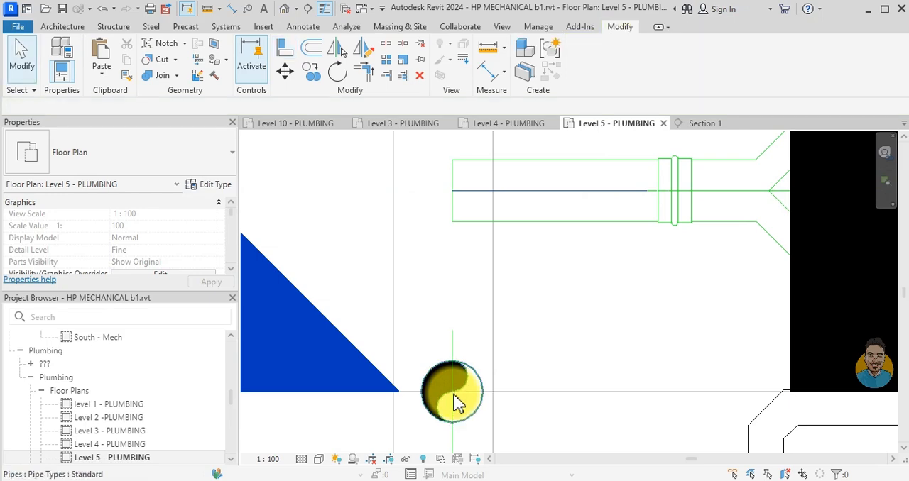
- Move the vertical pipe from its centre point onto the open end of the horizontal branch's centreline
click(476, 374)
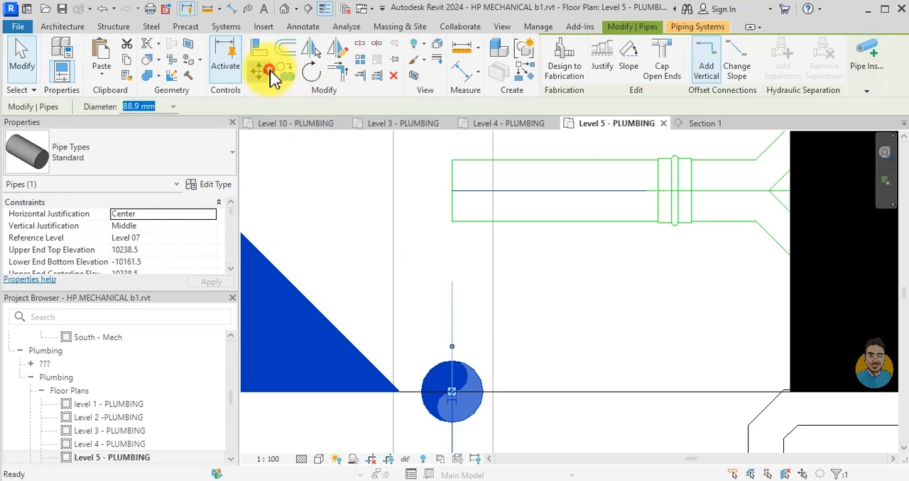
click(271, 72)
click(452, 391)
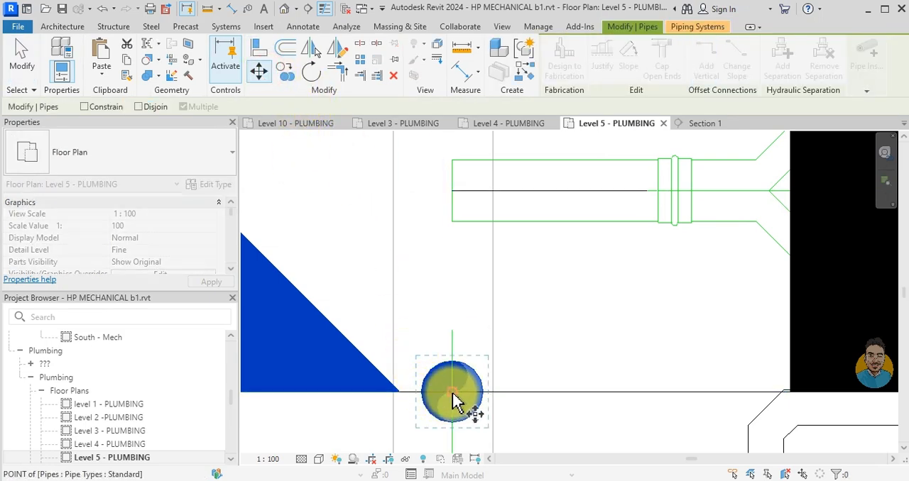
click(452, 198)
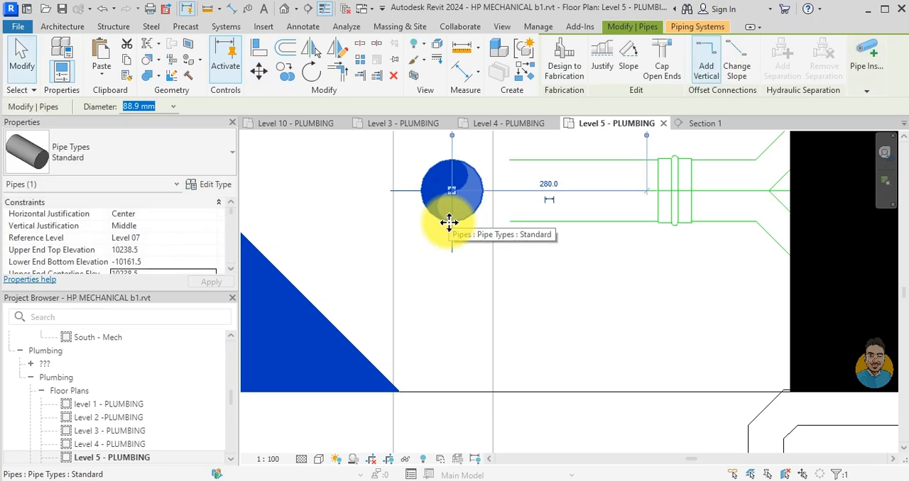
key(Escape)
- In Section 1, pull the Level 06 branch pipe's end back from the vertical pipe to a segment length of 260 mm
click(699, 123)
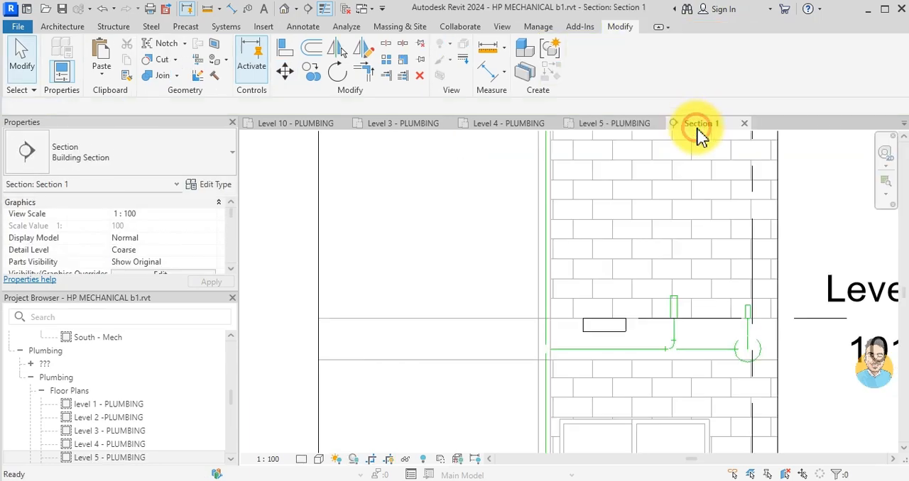
scroll(554, 357, up, 3)
scroll(532, 338, up, 3)
drag(501, 317, 491, 316)
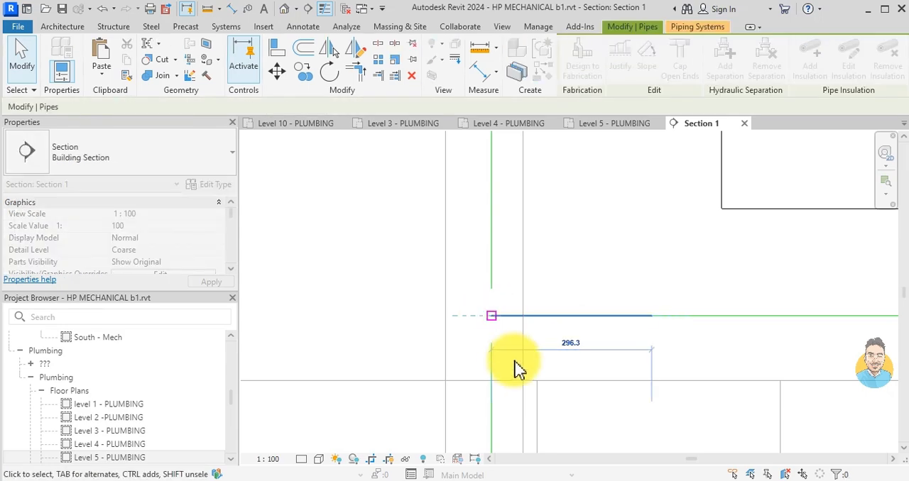
click(515, 363)
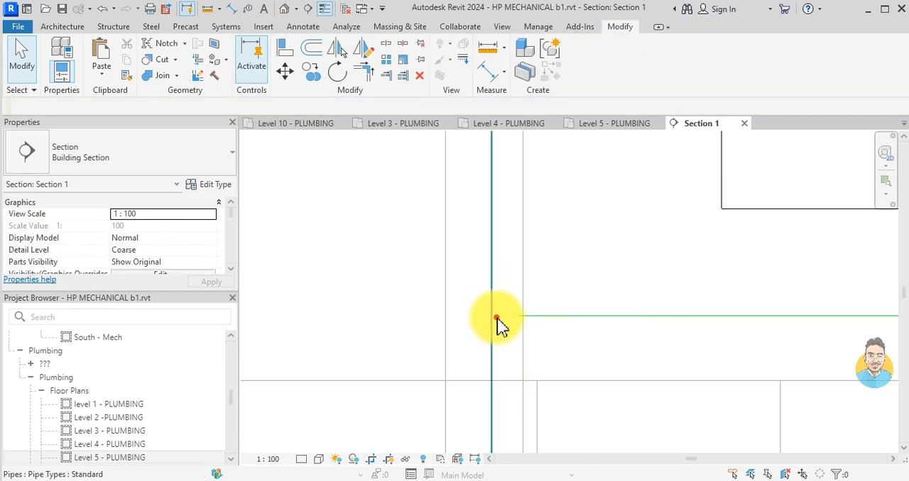
click(497, 320)
key(Escape)
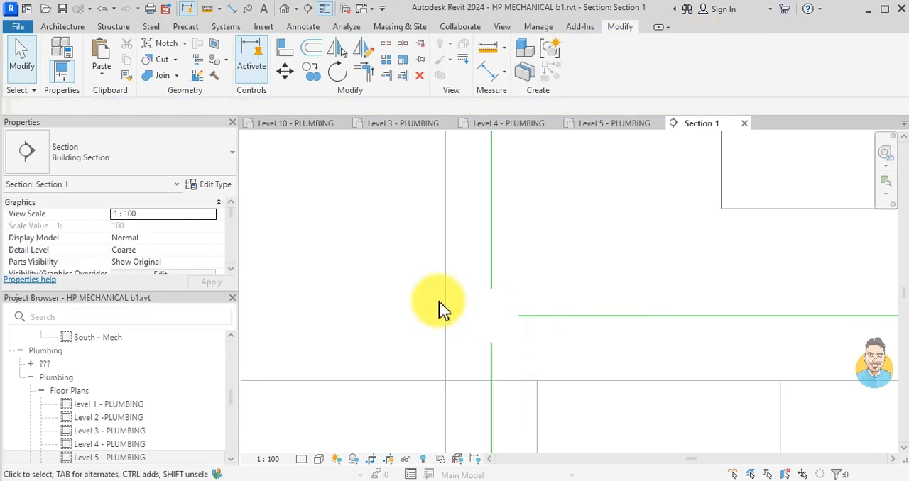
click(578, 317)
drag(499, 318, 510, 315)
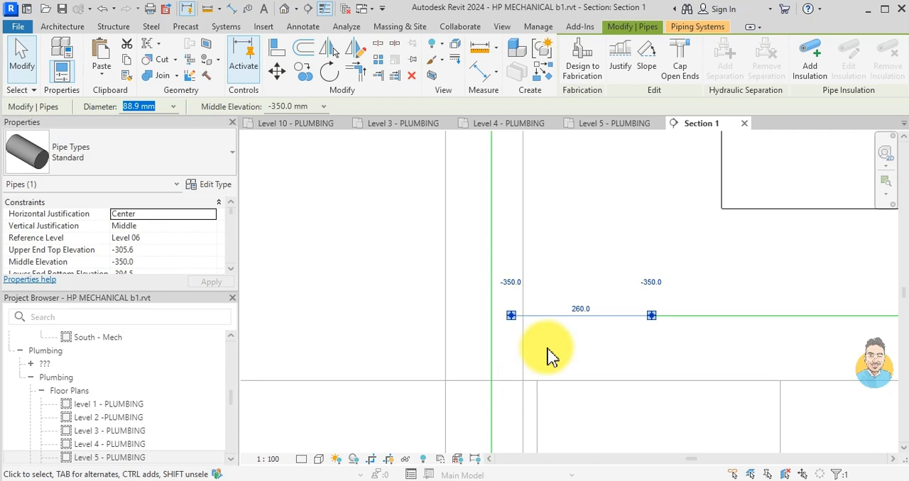
key(Escape)
- Extend the shortened Level 06 branch pipe to the vertical pipe's centreline to join the two pipes
scroll(518, 345, up, 2)
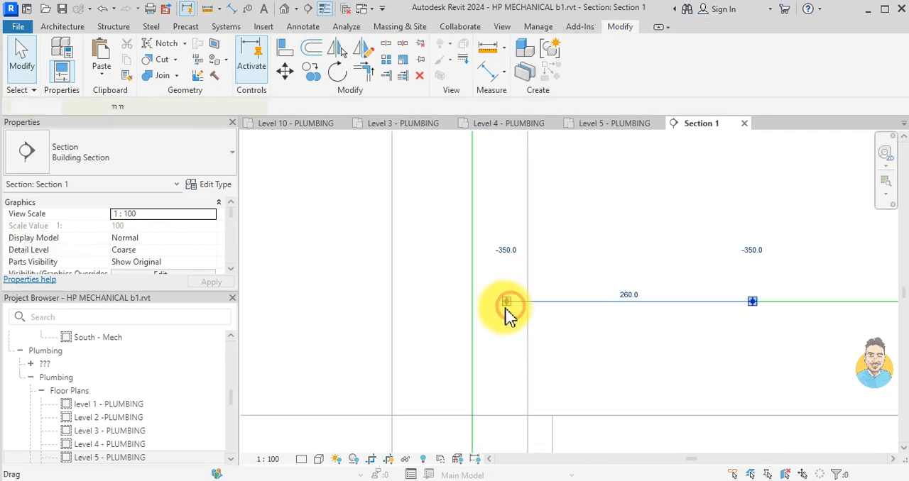
click(505, 304)
drag(503, 302, 472, 302)
scroll(513, 357, down, 5)
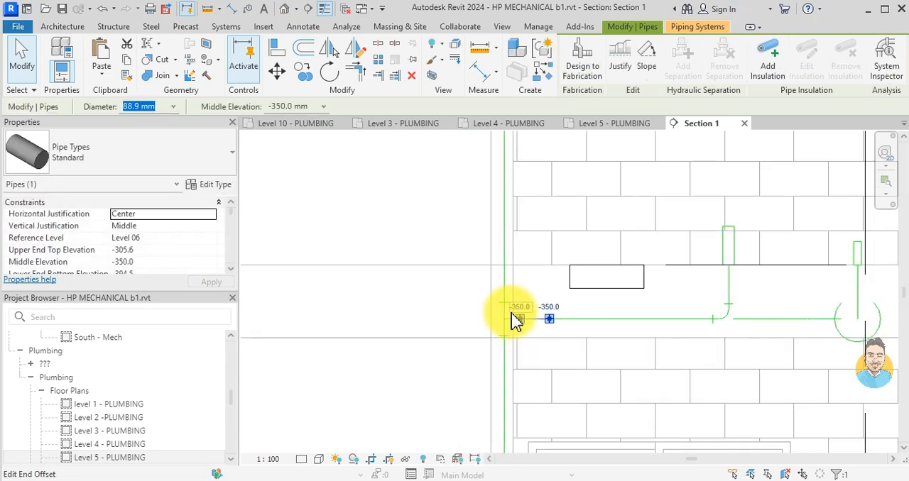
key(Escape)
- Shorten the Level 07 branch pipe segment beside the vertical pipe to 260 mm
scroll(512, 315, down, 4)
middle_drag(523, 255, 535, 309)
scroll(529, 304, up, 6)
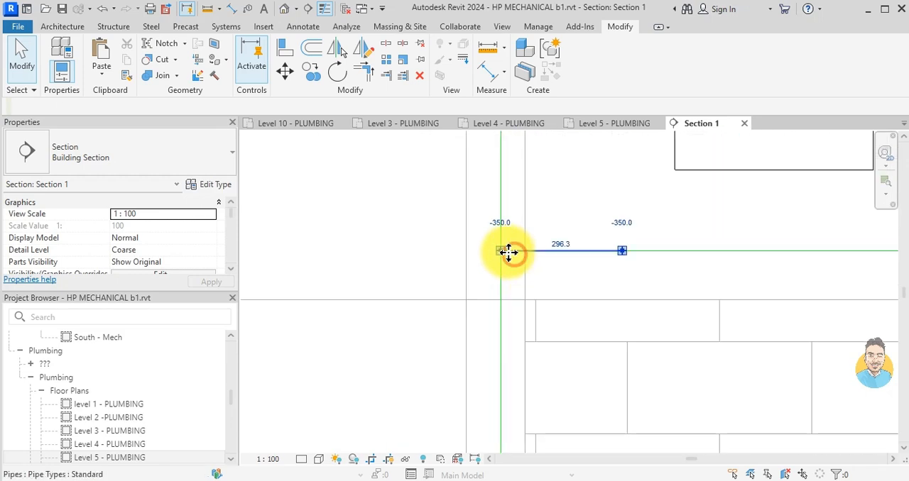
click(511, 254)
drag(515, 251, 516, 252)
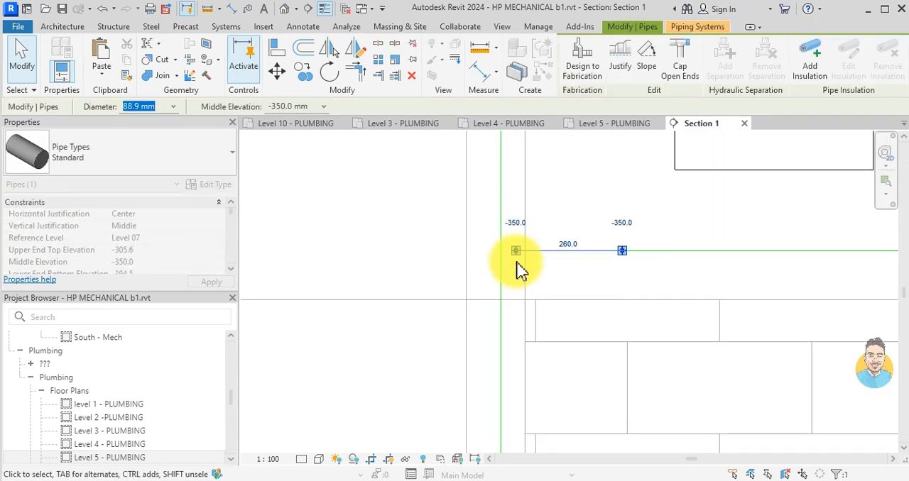
key(Escape)
- Extend the Level 07 branch pipe's open end onto the vertical pipe to connect it
scroll(520, 272, up, 2)
drag(523, 240, 487, 239)
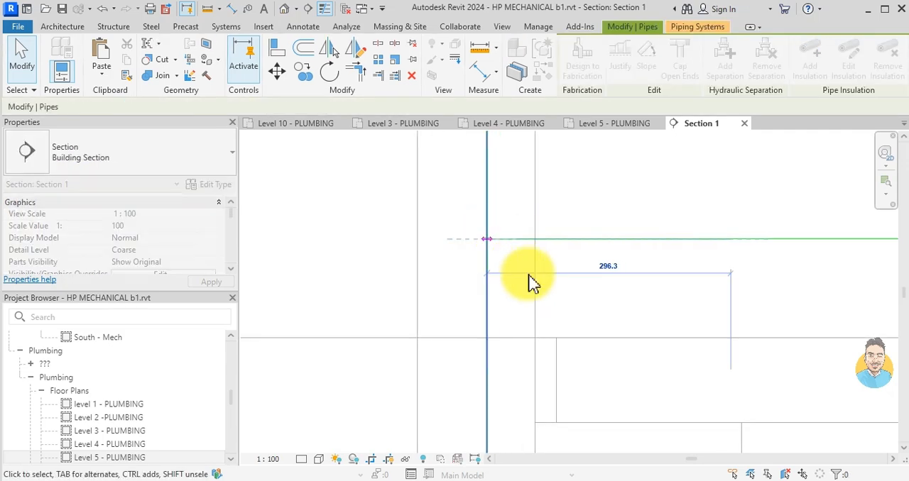
scroll(531, 283, down, 6)
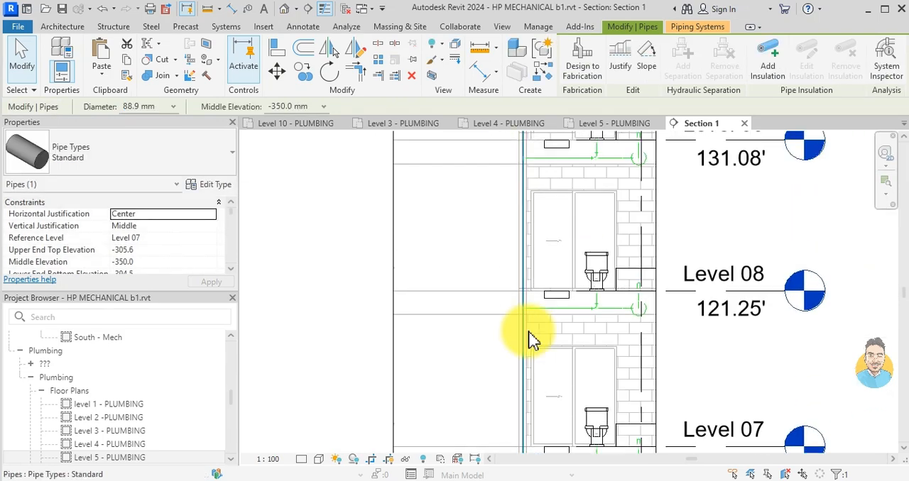
key(Escape)
- Connect the Level 08 branch pipe to the vertical pipe by extending its open end to the pipe's centreline
scroll(531, 339, up, 6)
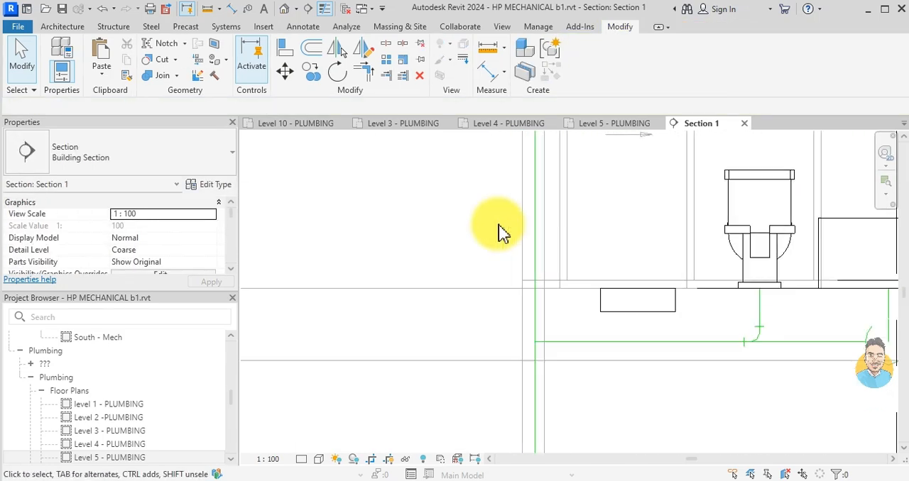
mouse_move(541, 375)
mouse_down()
mouse_move(578, 399)
mouse_move(564, 375)
mouse_move(541, 375)
mouse_up()
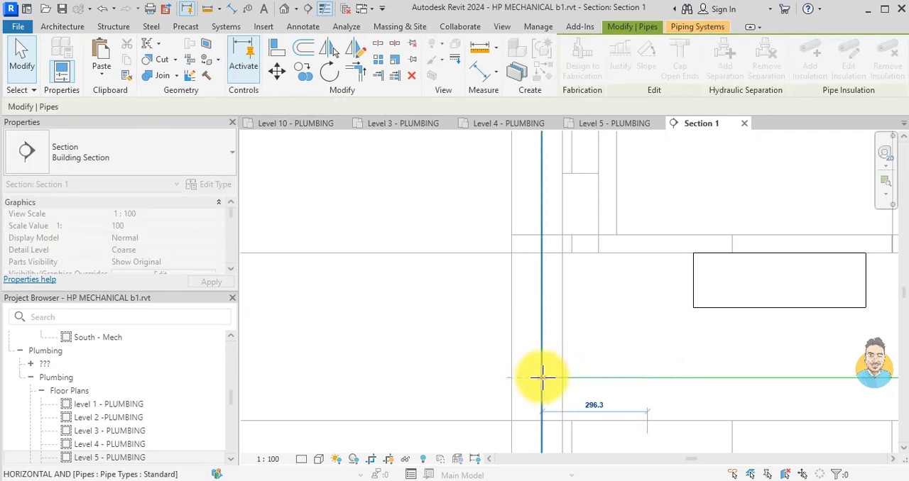
scroll(570, 336, down, 6)
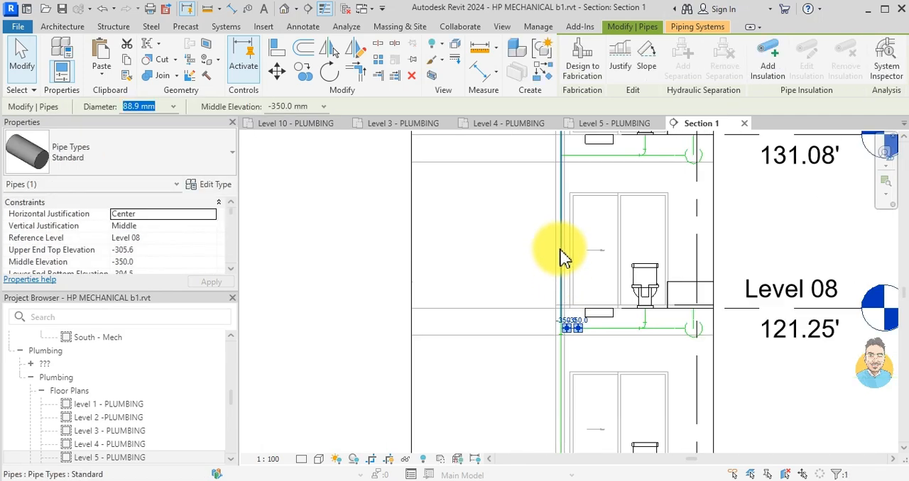
- Pull the Level 09 branch pipe's end away from the vertical pipe to a segment length of about 200 mm
middle_drag(559, 248, 556, 378)
middle_drag(558, 304, 556, 370)
scroll(556, 351, up, 3)
key(Escape)
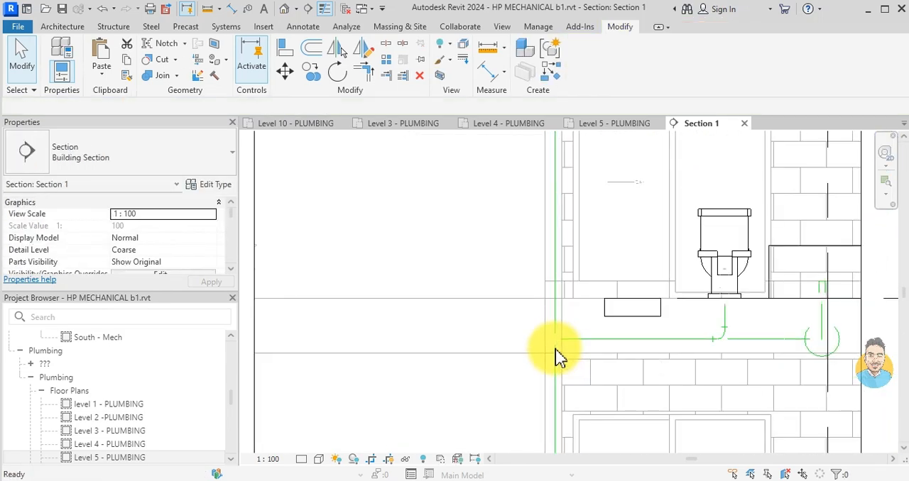
scroll(558, 357, up, 3)
scroll(558, 358, up, 2)
click(547, 325)
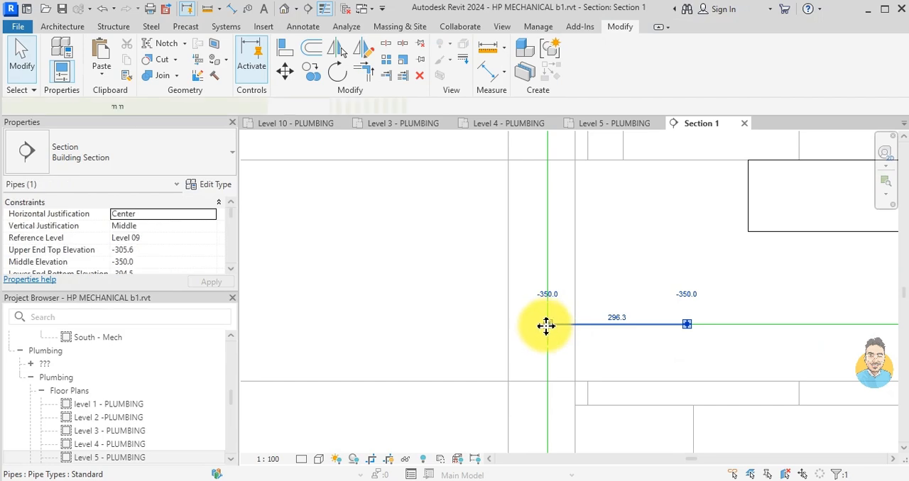
drag(547, 331, 613, 324)
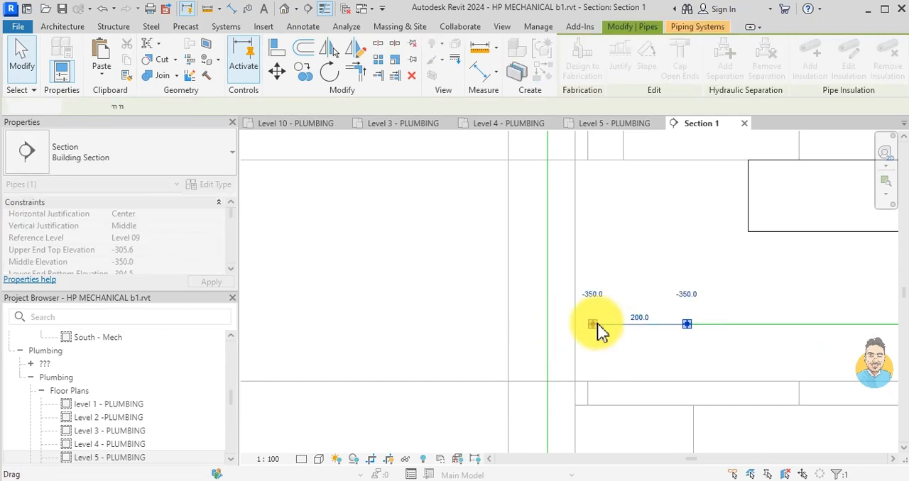
key(Escape)
- Extend the Level 09 branch pipe's open end back to the vertical pipe to join them
click(599, 331)
drag(598, 331, 547, 323)
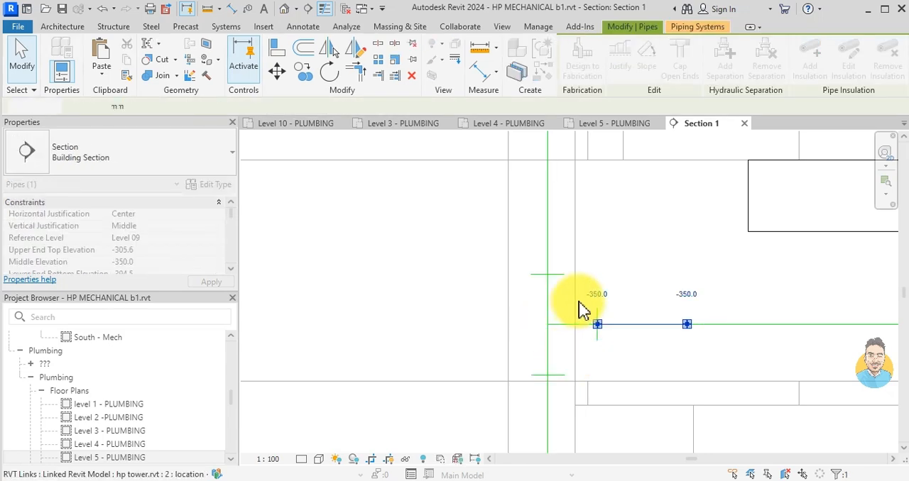
scroll(618, 273, down, 6)
- Shorten the Level 10 branch pipe segment next to the vertical pipe to 220 mm
middle_drag(628, 198, 632, 385)
scroll(635, 394, up, 2)
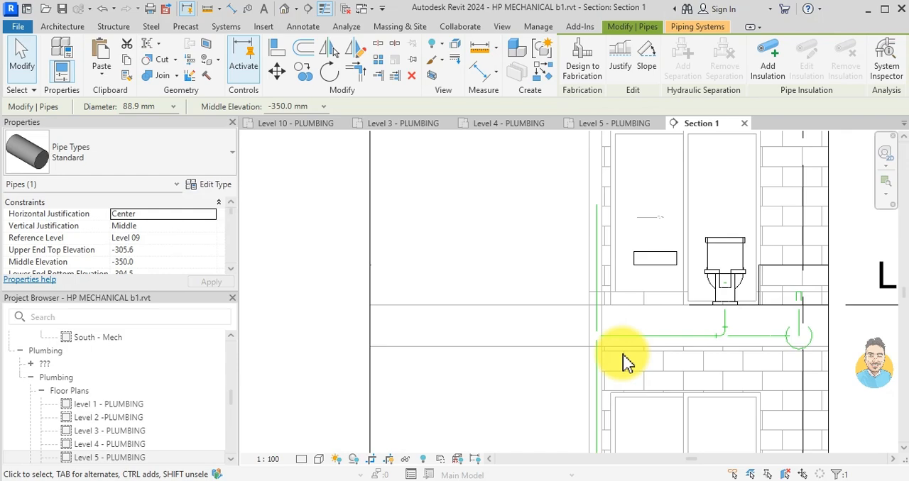
key(Escape)
scroll(623, 362, up, 3)
scroll(618, 357, up, 1)
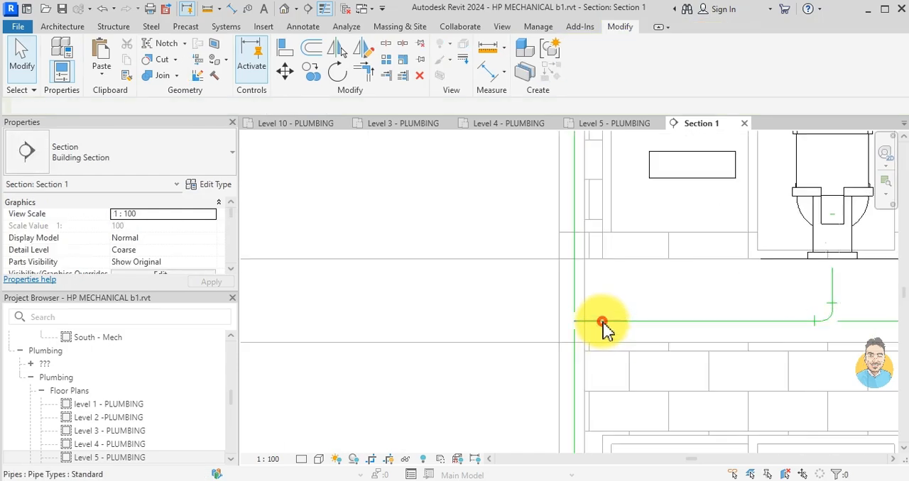
click(602, 321)
drag(574, 316, 588, 321)
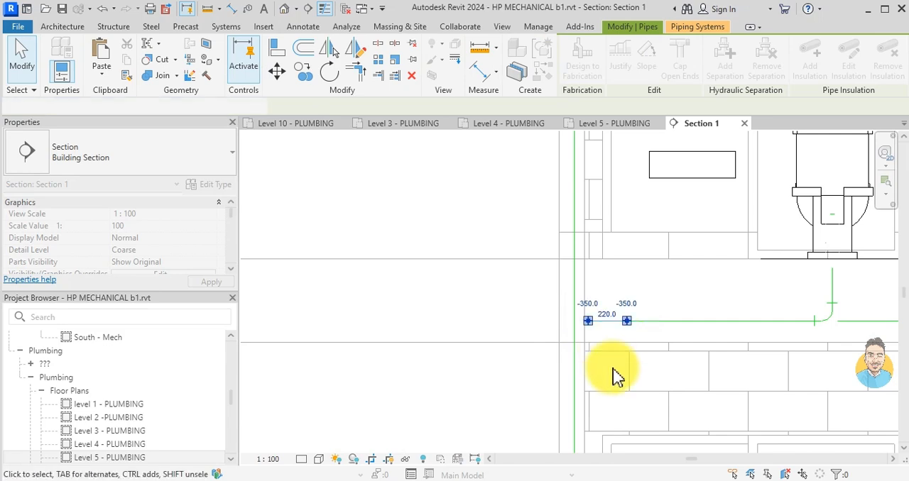
key(Escape)
- Extend the Level 10 branch pipe's open end onto the vertical pipe's centreline to connect it
scroll(617, 376, up, 2)
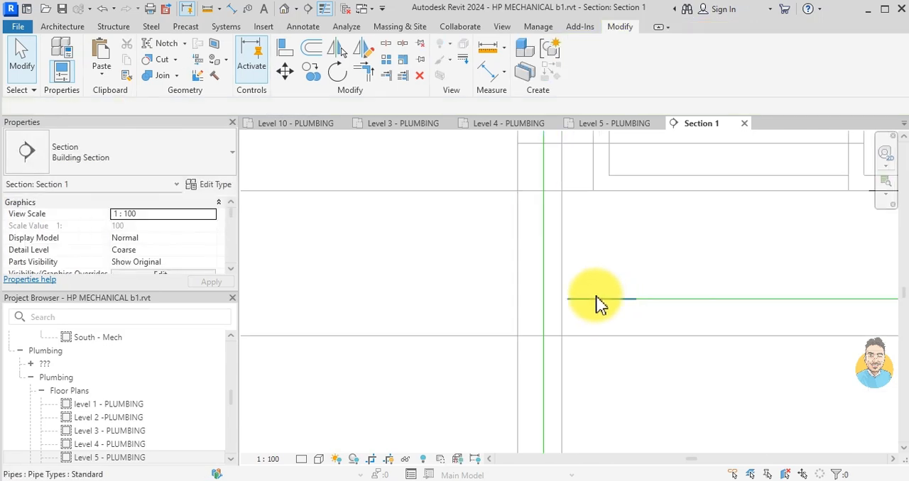
click(582, 303)
drag(573, 302, 547, 301)
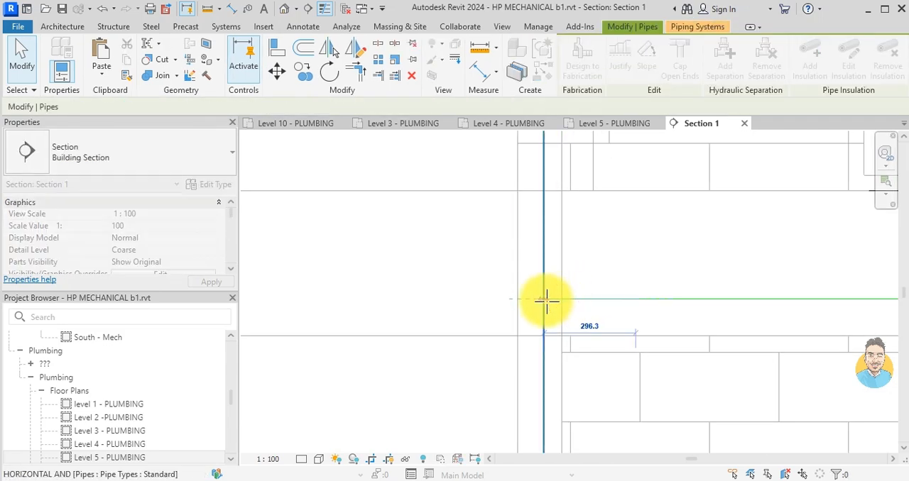
drag(573, 336, 575, 339)
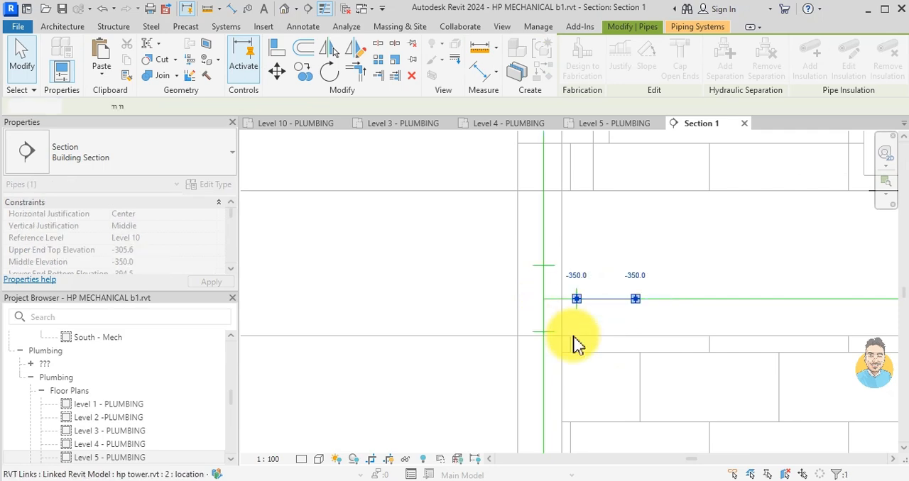
scroll(574, 203, down, 3)
key(Escape)
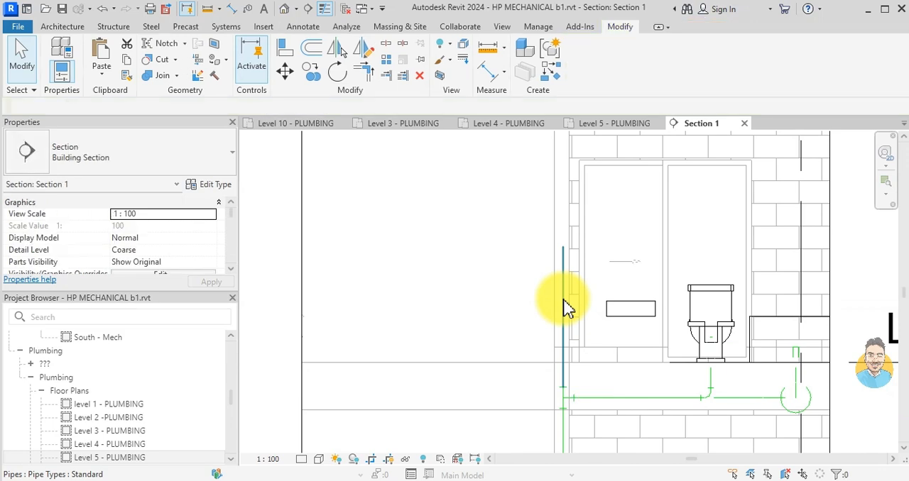
- Extend the vertical pipe's upper end to just above Level 11 and cap its open end
click(563, 302)
scroll(575, 362, down, 3)
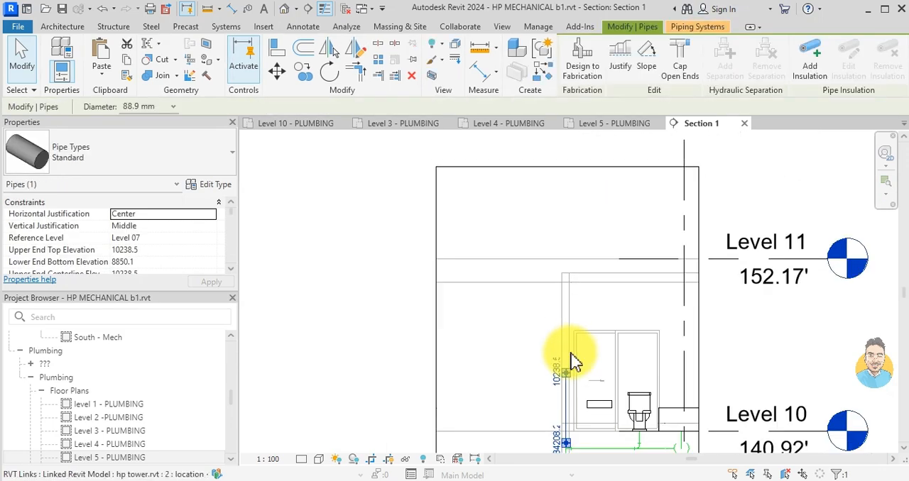
drag(566, 379, 566, 245)
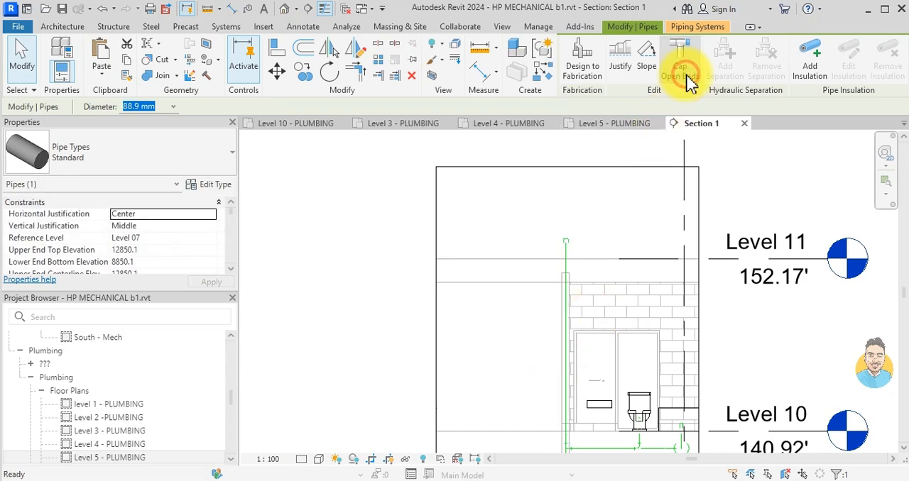
click(686, 76)
- Extend the Level 5 branch pipe's open end onto the vertical pipe's centreline to connect it
scroll(544, 305, down, 5)
middle_drag(553, 354, 559, 256)
middle_drag(553, 369, 553, 266)
scroll(554, 301, up, 3)
scroll(578, 358, up, 4)
scroll(480, 263, up, 8)
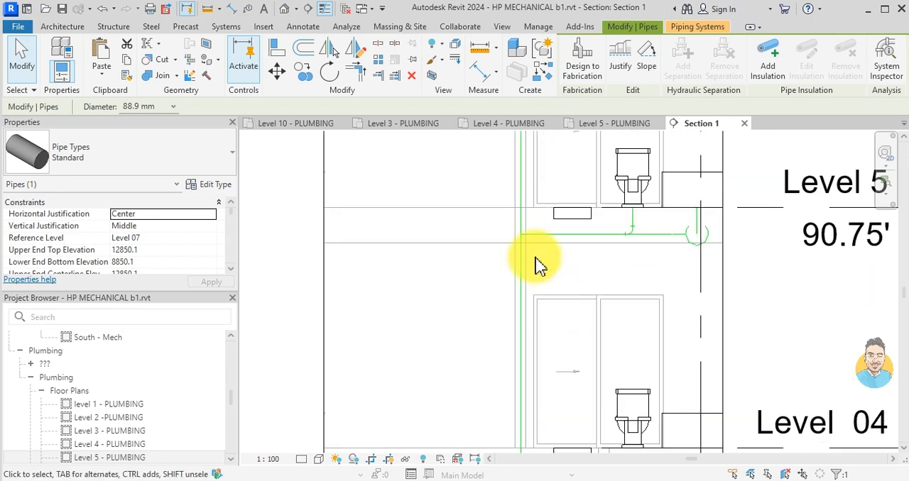
scroll(536, 254, down, 3)
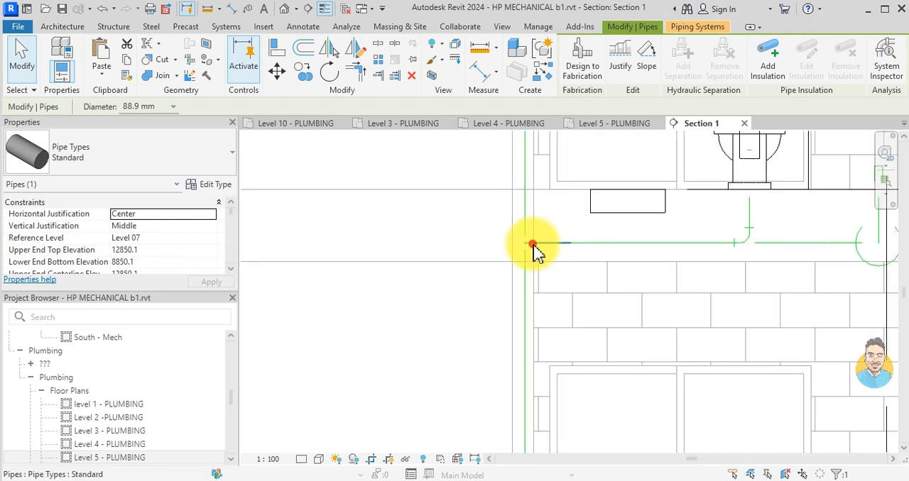
scroll(526, 249, up, 2)
mouse_move(544, 250)
mouse_down()
mouse_move(556, 251)
mouse_move(540, 251)
mouse_up()
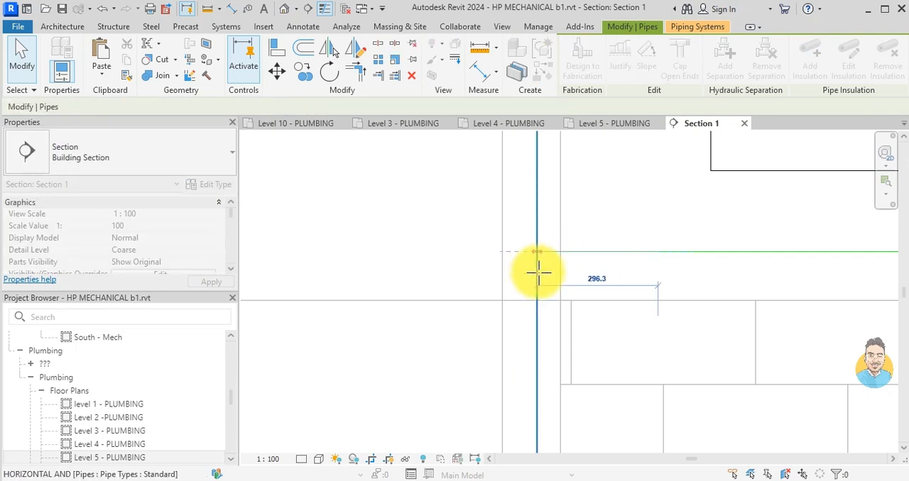
scroll(568, 270, down, 5)
scroll(560, 316, down, 2)
middle_drag(560, 315, 558, 437)
scroll(574, 357, up, 4)
scroll(574, 350, down, 4)
click(574, 351)
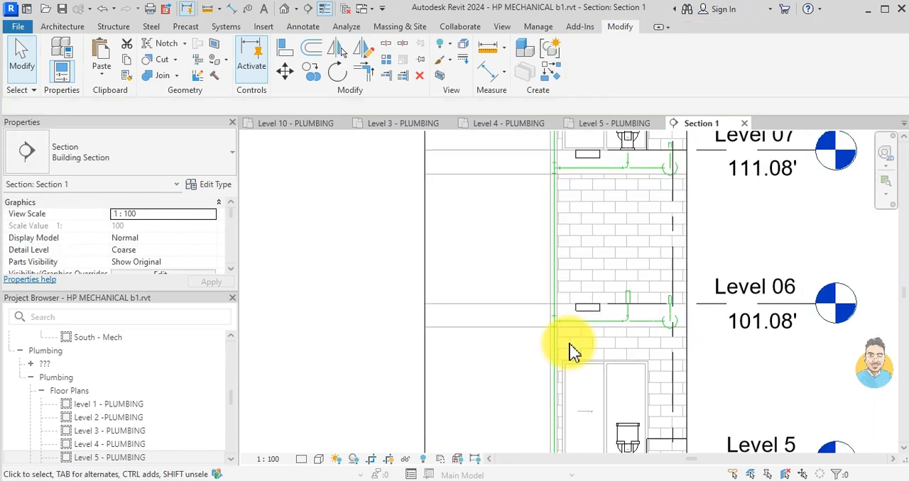
- Examine the properties of the vertical pipe's lowest segment and the stack's branches between Level 04 and Level 08
scroll(572, 351, down, 1)
middle_drag(581, 416, 584, 184)
scroll(571, 276, up, 2)
scroll(545, 334, up, 2)
click(560, 399)
scroll(183, 264, down, 6)
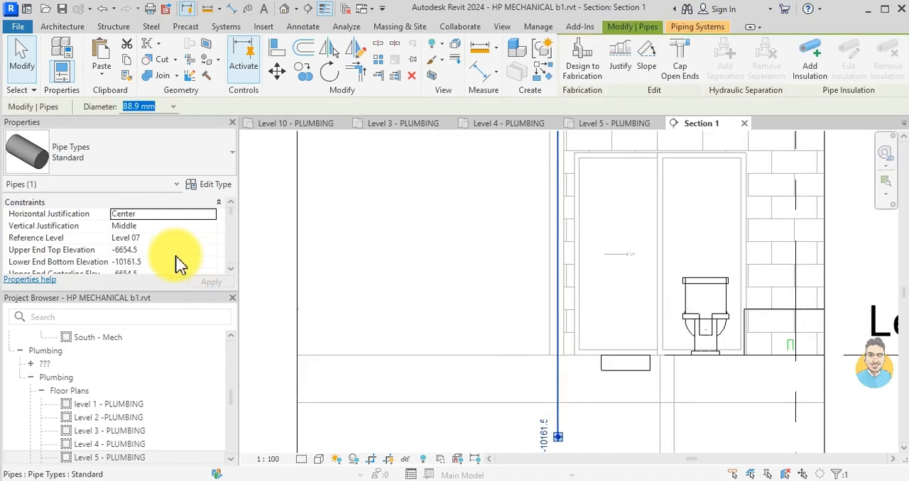
scroll(179, 264, down, 3)
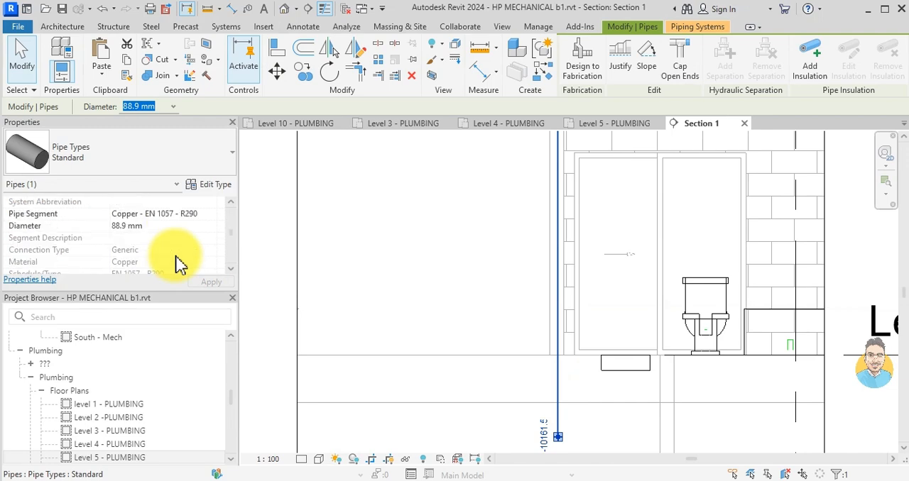
scroll(177, 259, down, 3)
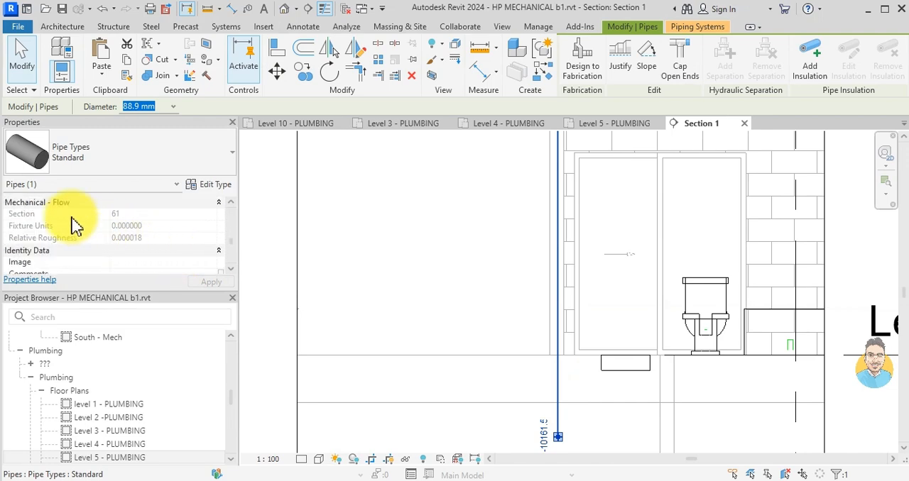
scroll(128, 263, up, 1)
scroll(142, 262, up, 1)
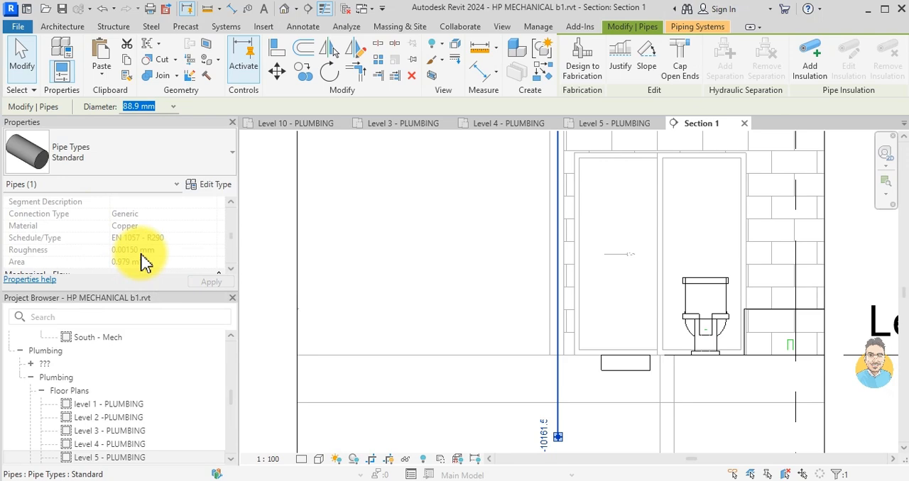
scroll(142, 261, down, 3)
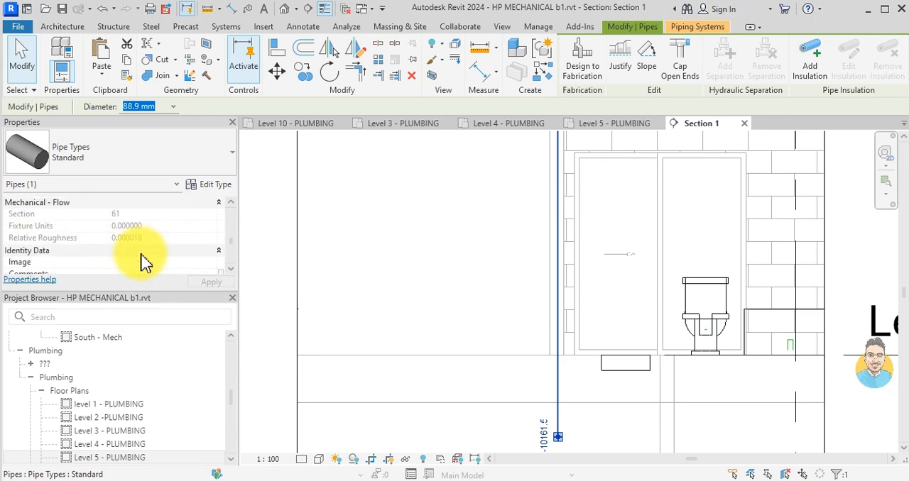
click(332, 288)
scroll(533, 237, down, 4)
middle_drag(536, 240, 539, 324)
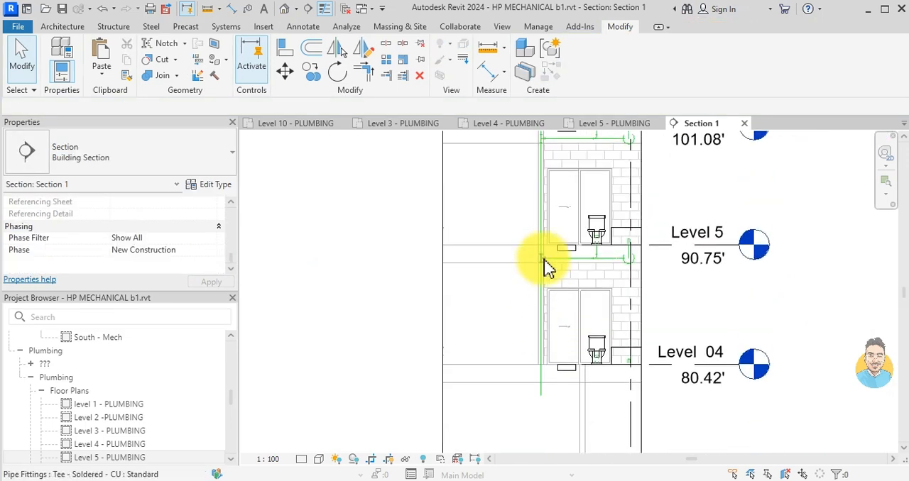
scroll(547, 267, down, 3)
middle_drag(547, 268, 525, 331)
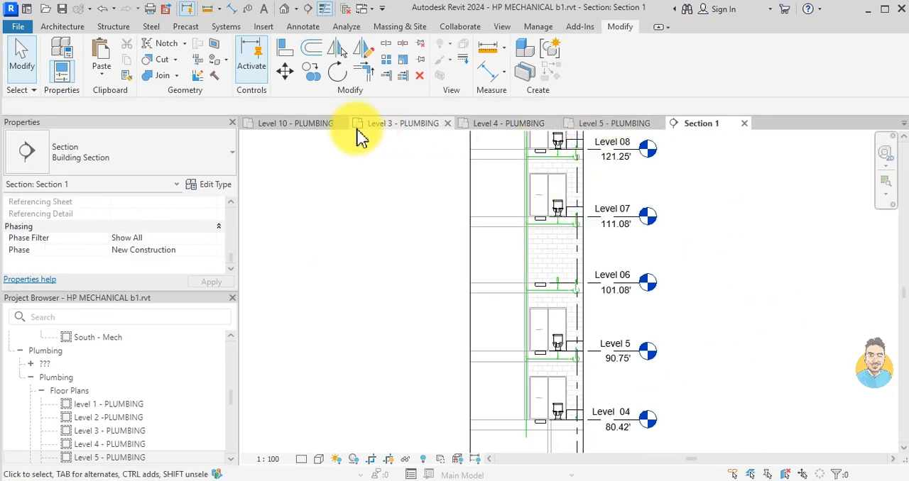
- Delete the building section mark crossing the bathroom in the Level 10 - PLUMBING floor plan
click(312, 124)
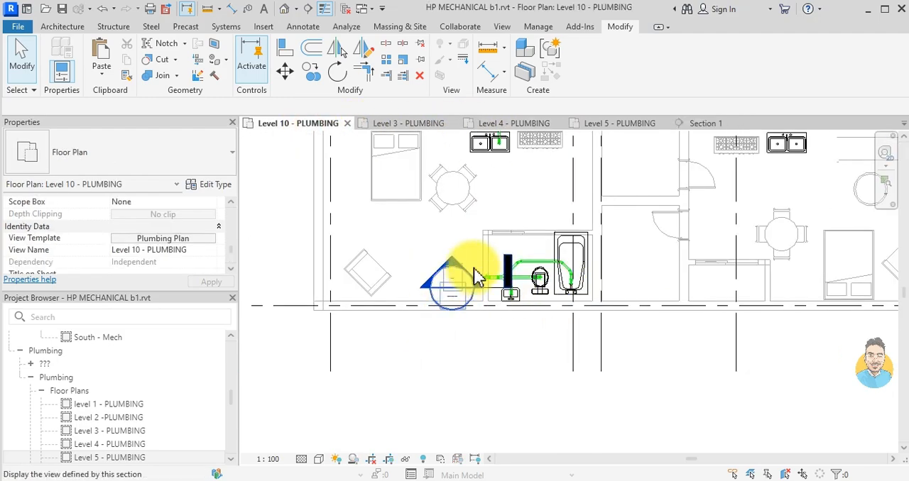
scroll(466, 274, up, 2)
click(467, 311)
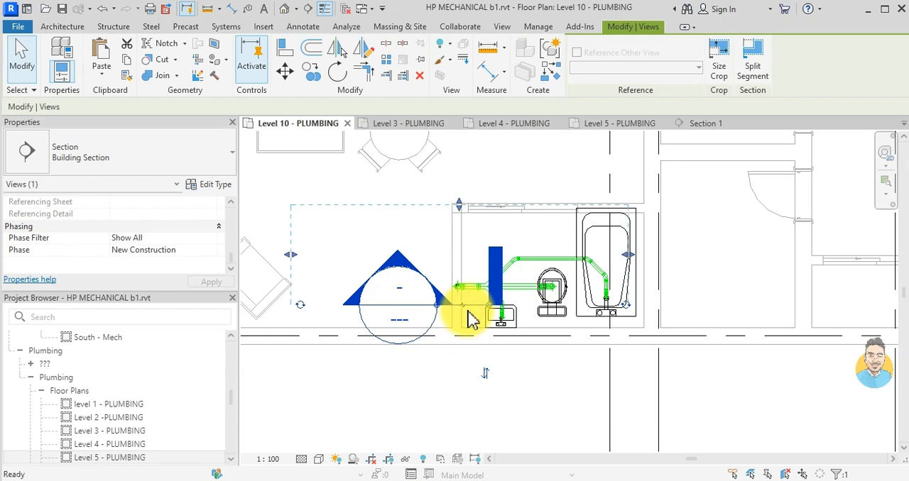
key(Delete)
click(516, 292)
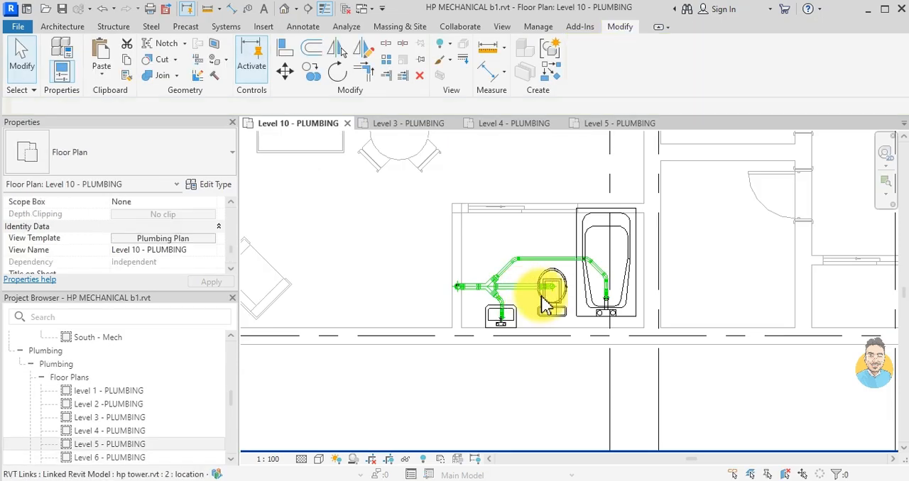
- Draw a vertical pipe from the open end of the kitchen sink's 54 mm drain pipe down to a middle elevation of -22400 mm
scroll(548, 284, down, 2)
middle_drag(619, 349, 494, 264)
scroll(555, 220, up, 6)
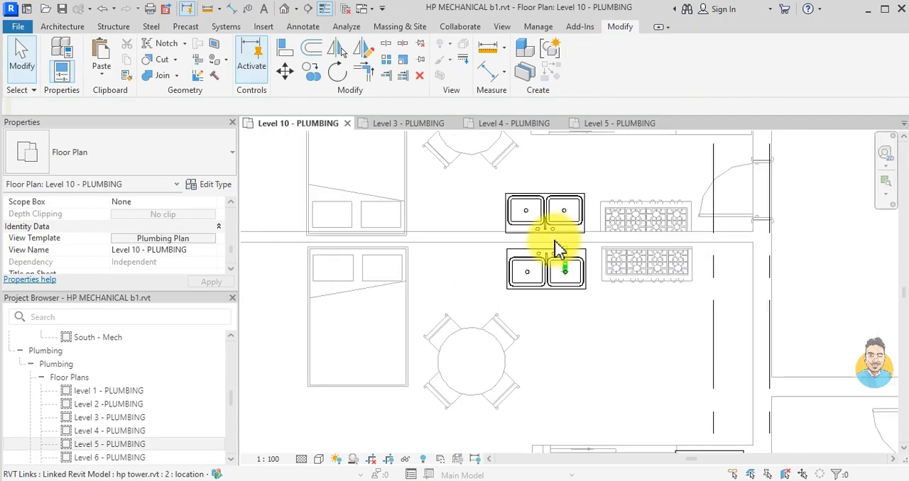
scroll(591, 227, down, 3)
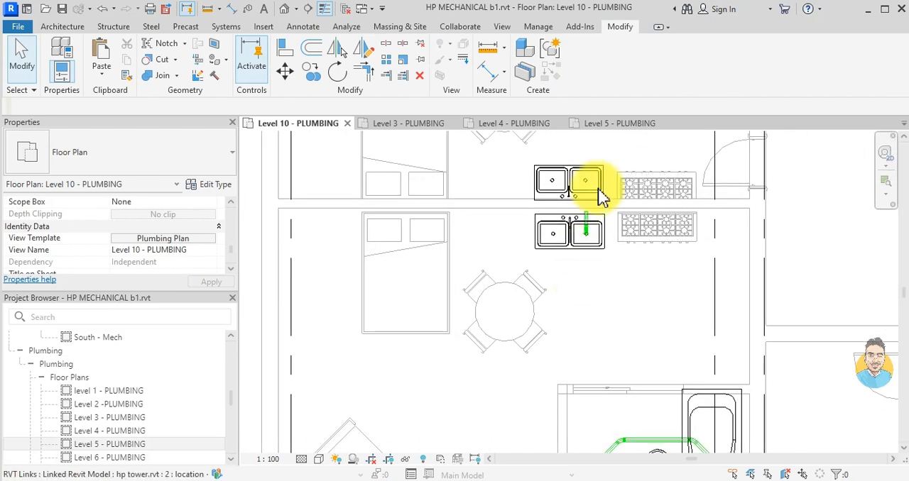
scroll(594, 238, up, 4)
scroll(543, 261, down, 6)
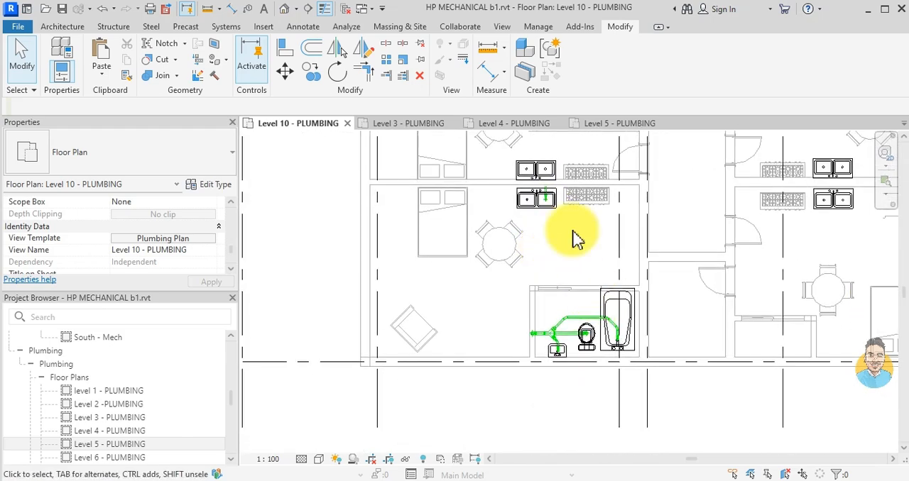
scroll(568, 238, up, 4)
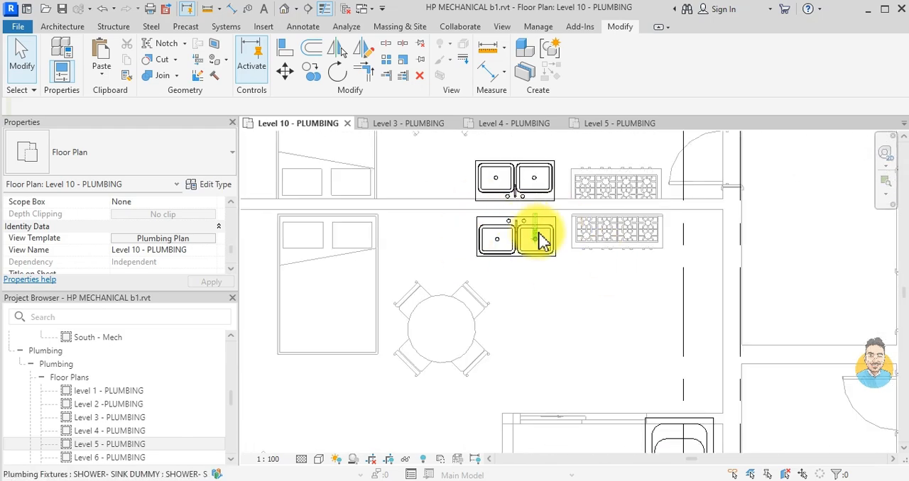
scroll(514, 228, up, 1)
scroll(457, 239, down, 1)
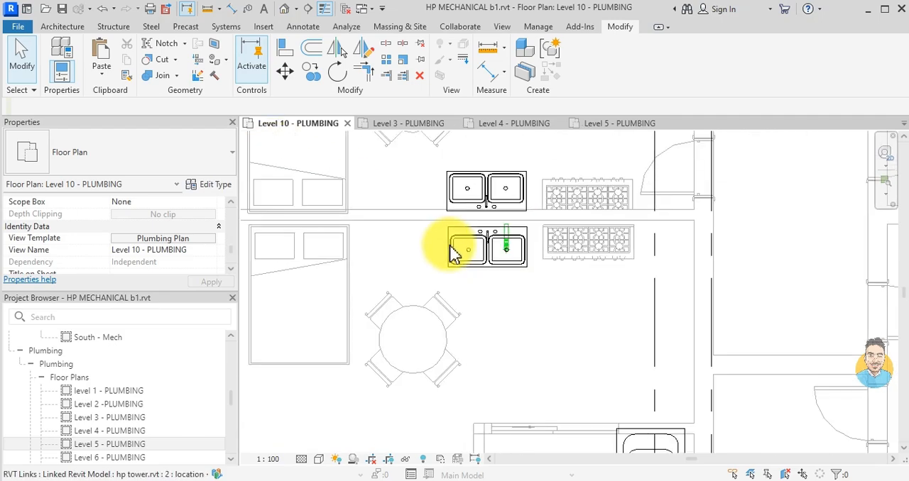
scroll(505, 235, up, 3)
click(516, 234)
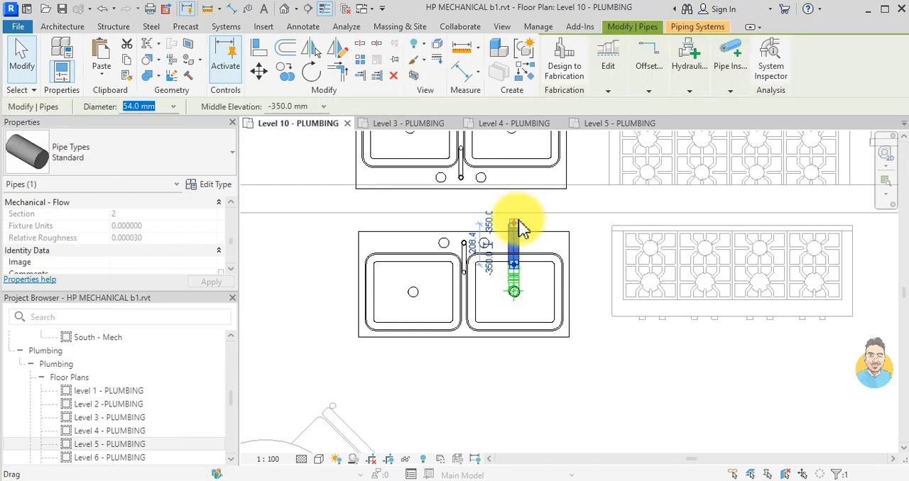
right_click(513, 235)
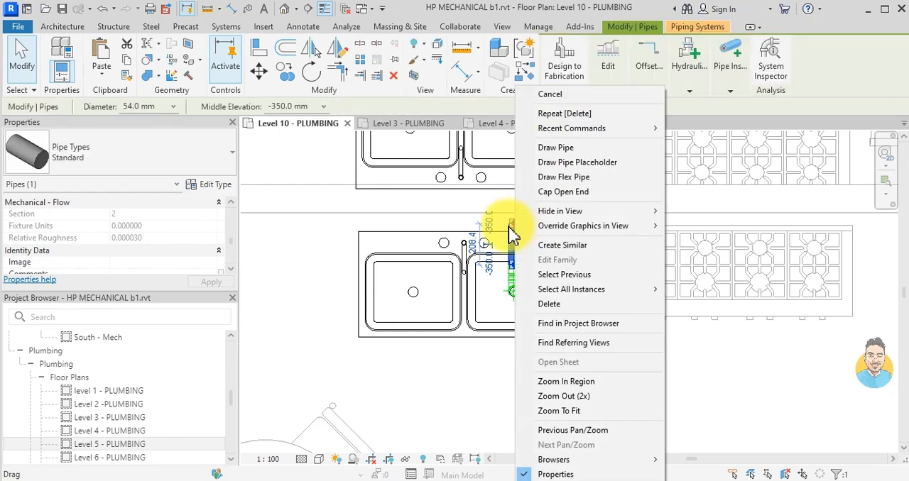
click(564, 148)
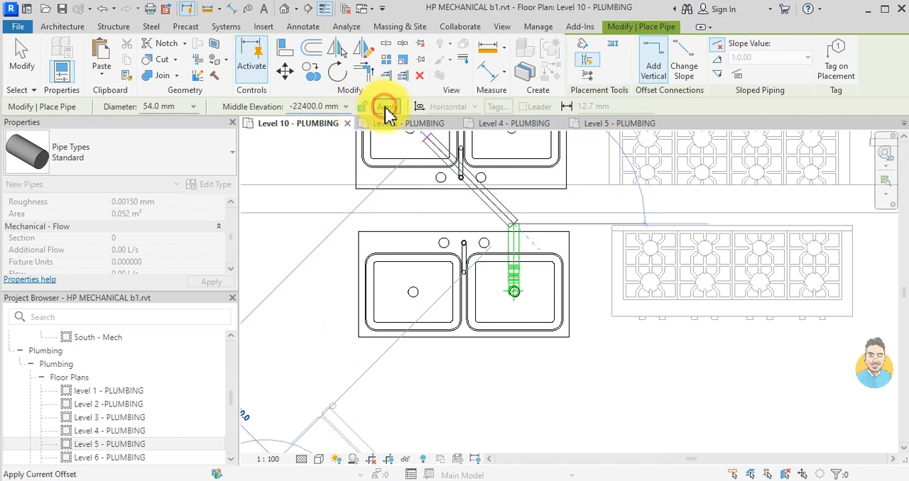
key(Escape)
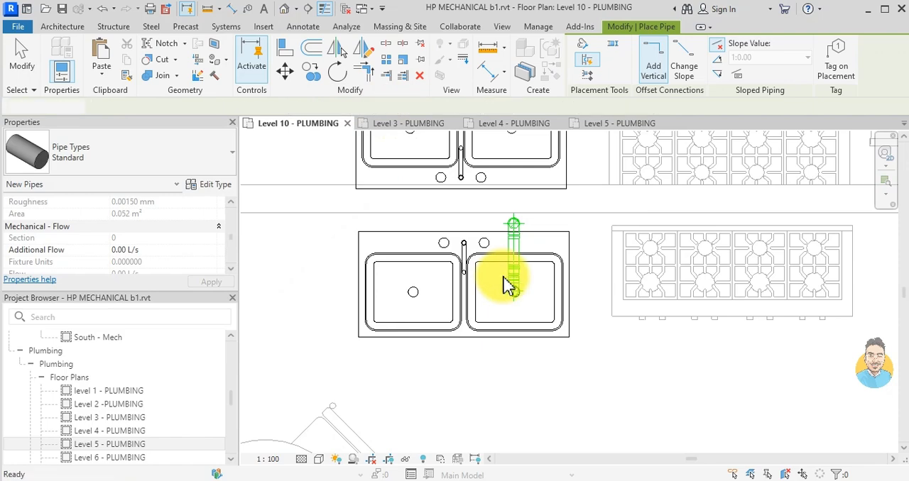
key(Escape)
- Copy the sink's drain pipe and fittings, excluding the vertical pipe's elbow, and paste them aligned to Level 4 through Level 08
scroll(518, 260, up, 3)
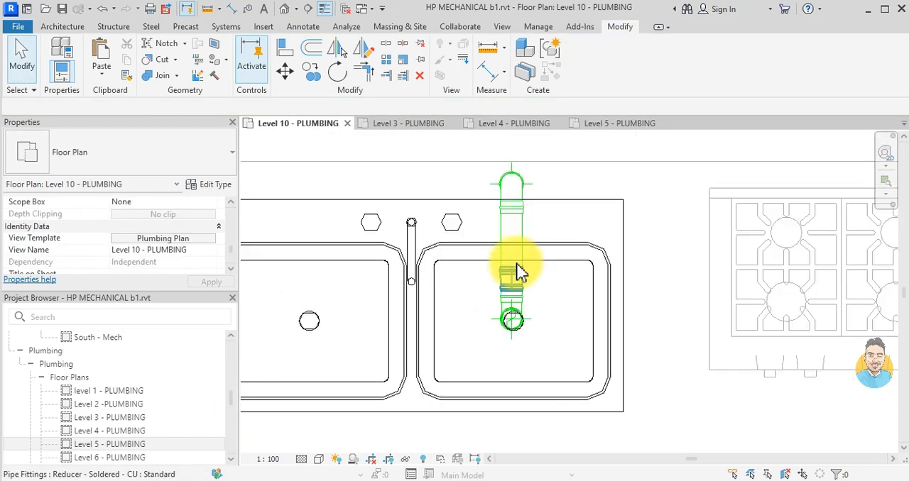
scroll(518, 256, down, 2)
drag(458, 400, 578, 214)
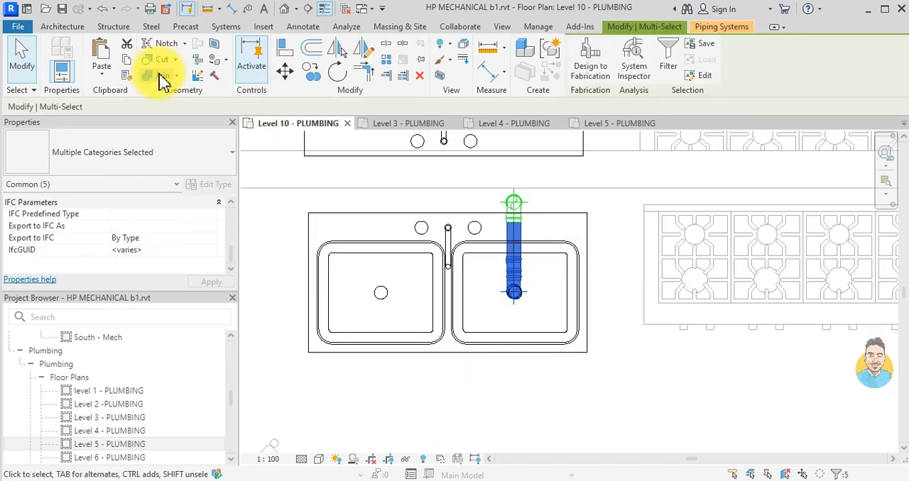
click(125, 63)
click(105, 81)
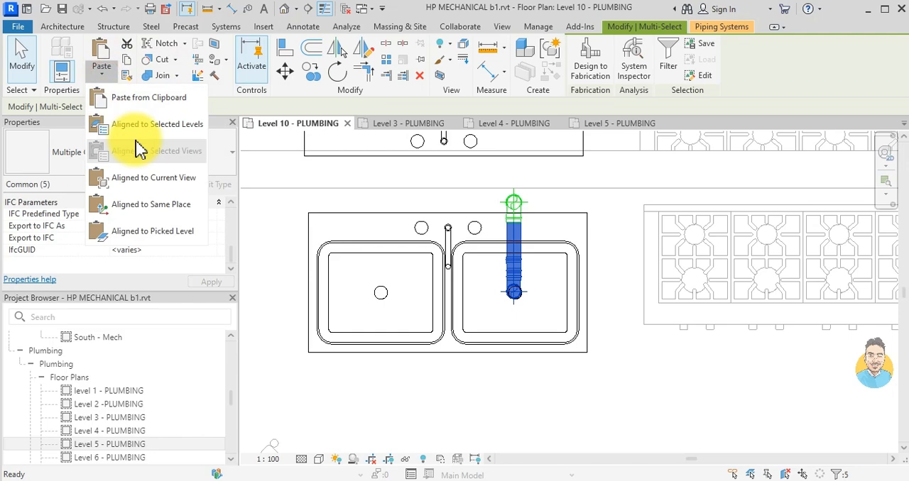
click(157, 127)
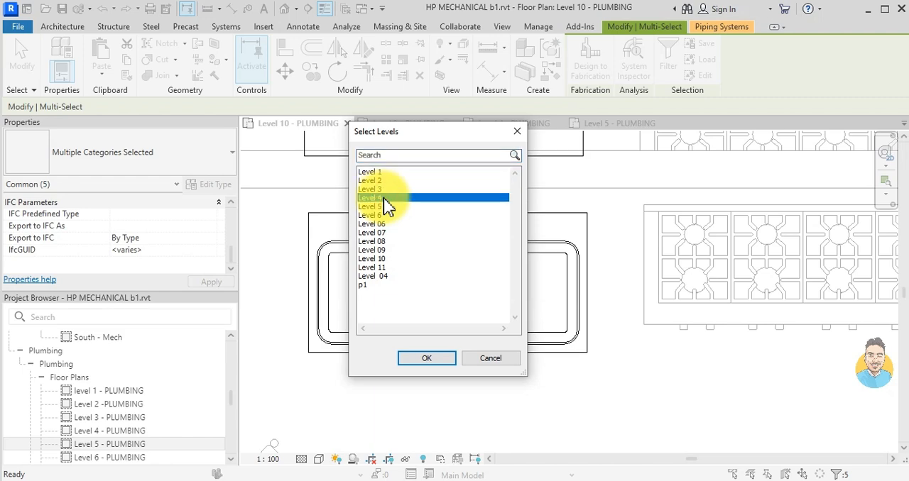
shift+click(382, 242)
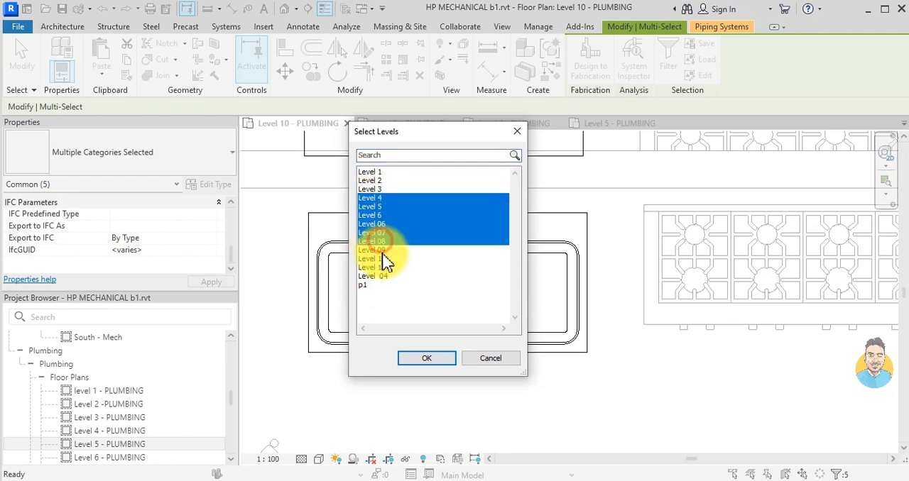
click(423, 358)
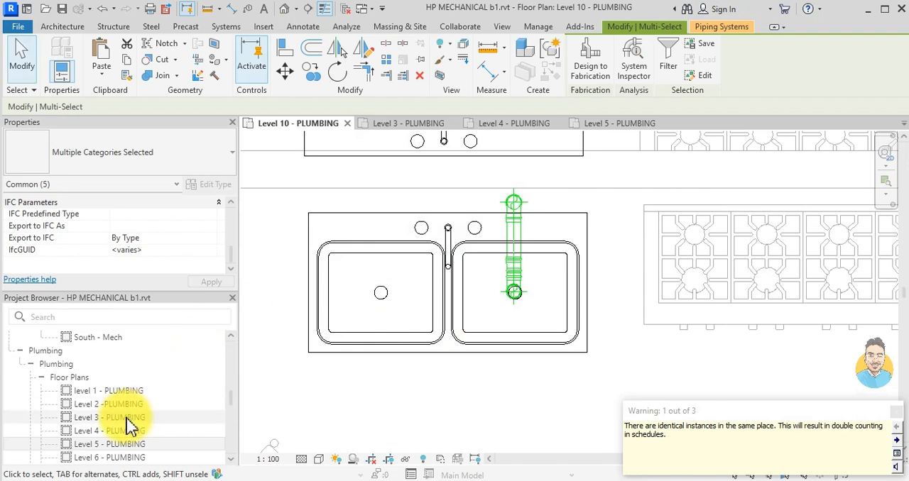
- In the Level 09 plan, remove the elbow between the sink drain pipe and the vertical pipe, and extend the drain pipe's open end to reconnect them
scroll(125, 365, down, 4)
click(117, 364)
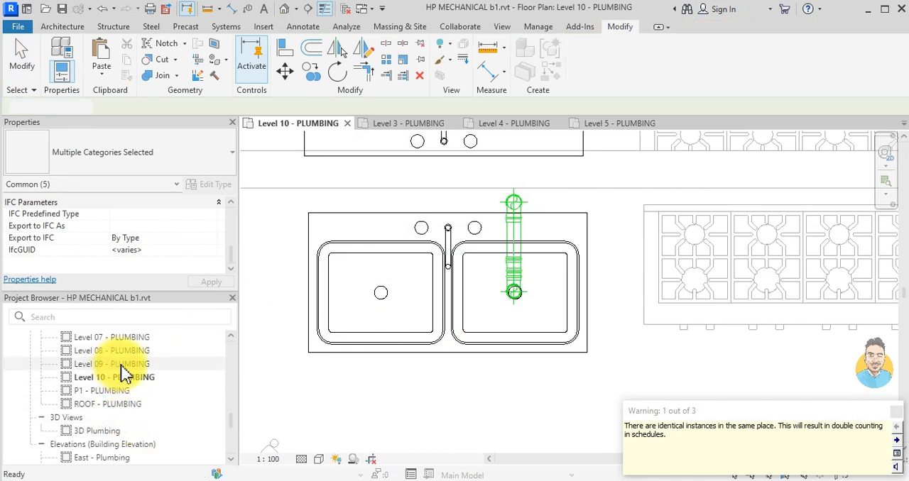
double_click(117, 364)
scroll(518, 221, up, 4)
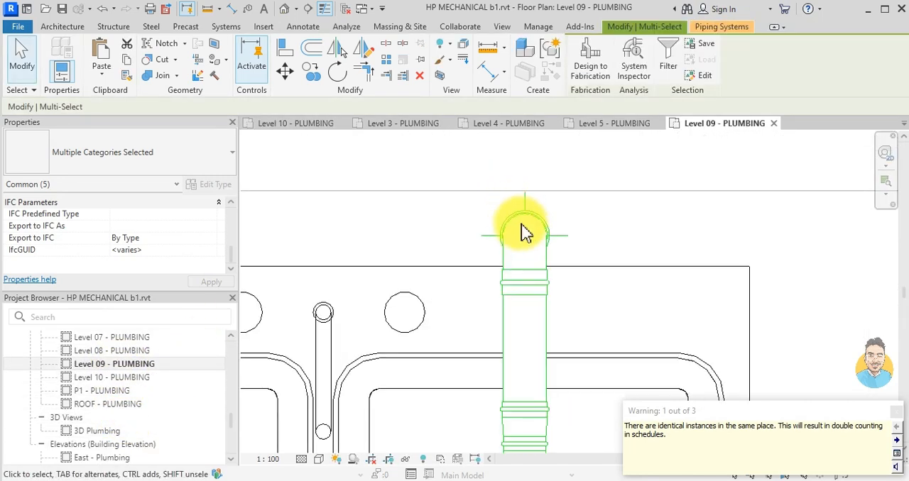
scroll(508, 252, down, 2)
click(511, 273)
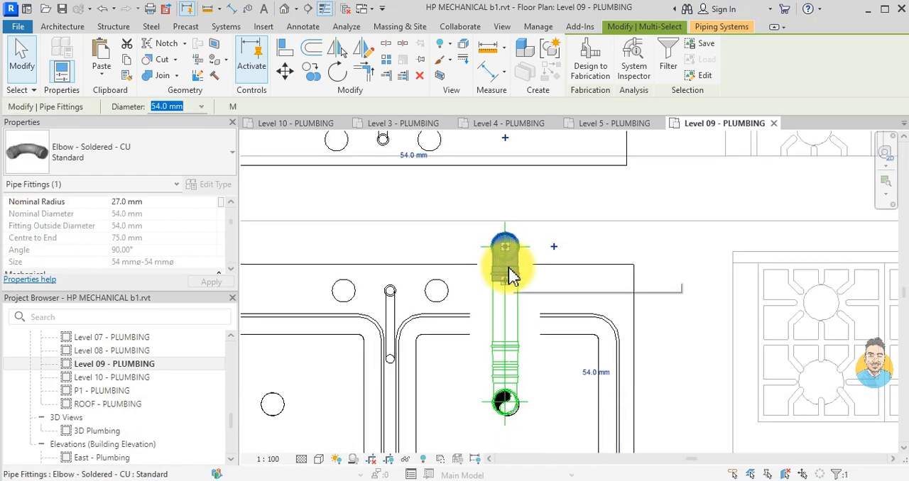
key(Escape)
scroll(510, 274, up, 3)
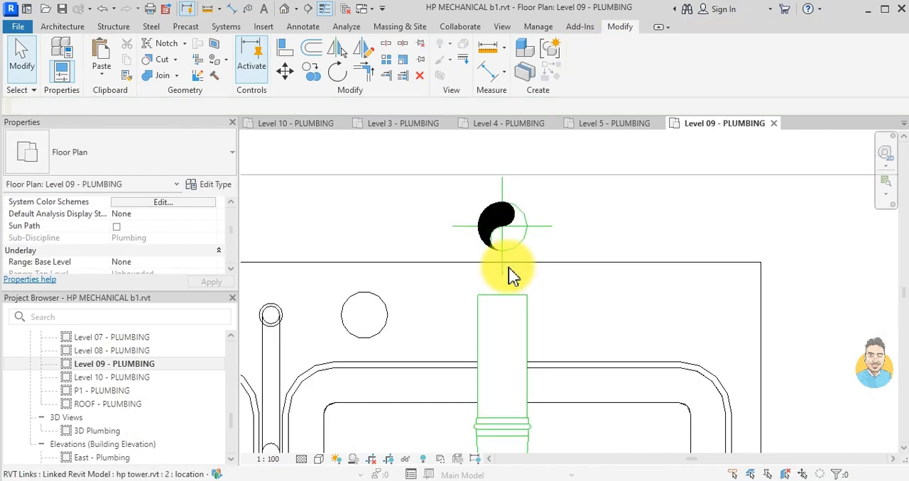
click(505, 323)
drag(505, 305, 498, 224)
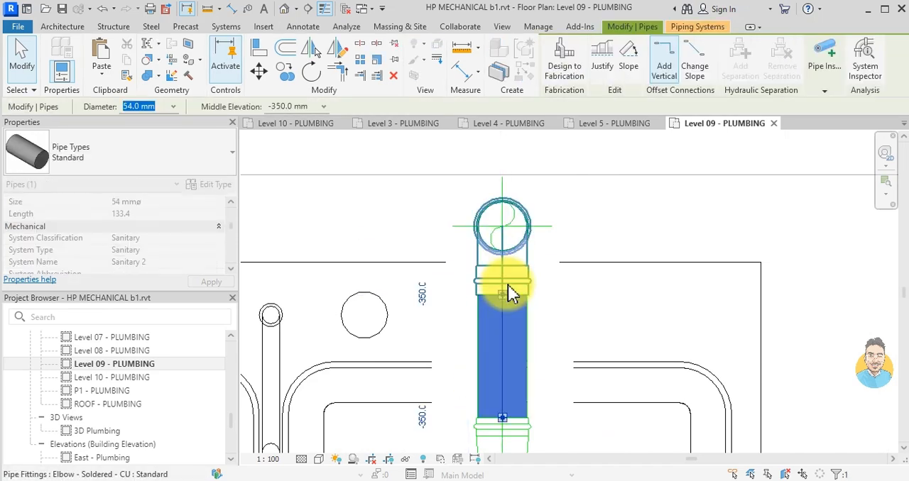
key(Escape)
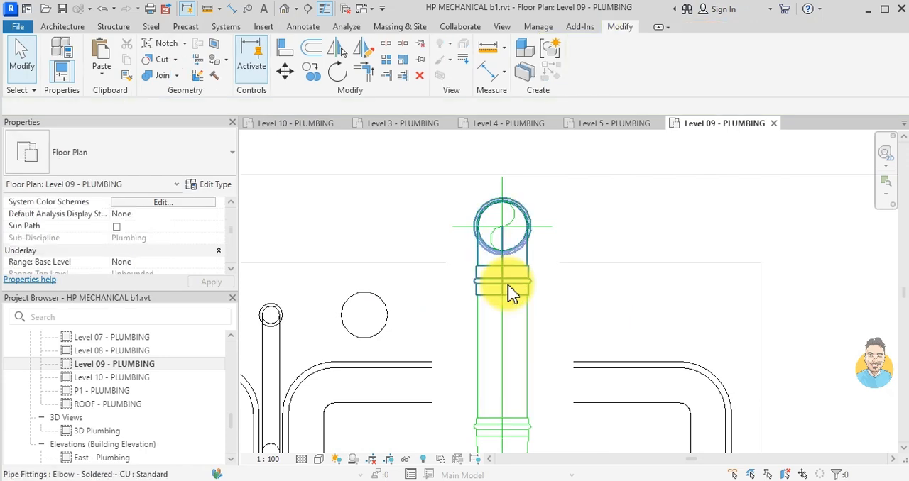
- In the Level 08 plan, extend the open end of the sink drain pipe to connect it to the vertical pipe
double_click(142, 350)
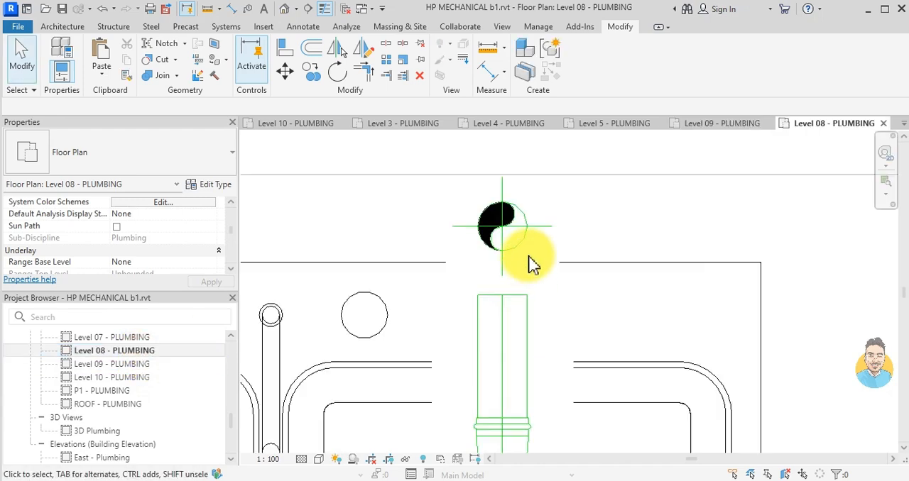
click(506, 312)
mouse_move(506, 301)
mouse_down()
mouse_move(497, 220)
mouse_move(502, 304)
mouse_up()
key(Escape)
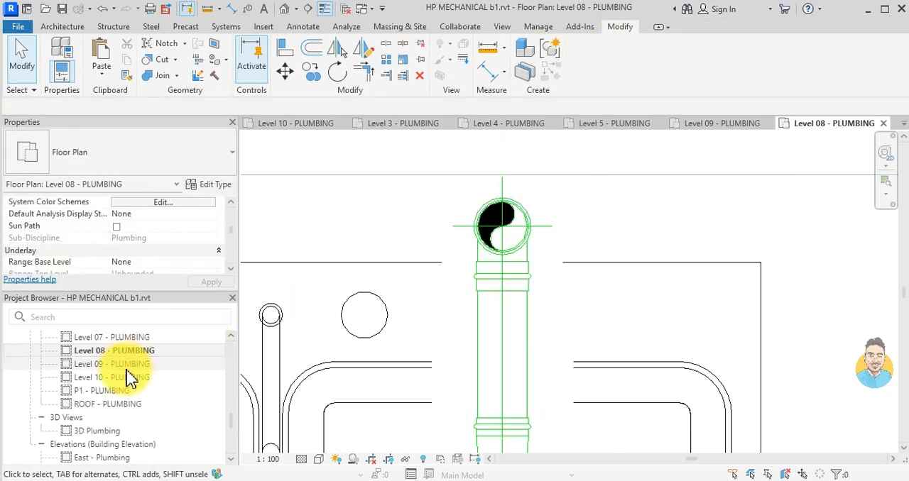
- In the Level 07 plan, extend the open end of the sink drain pipe to connect it to the vertical pipe
scroll(127, 376, up, 2)
click(123, 405)
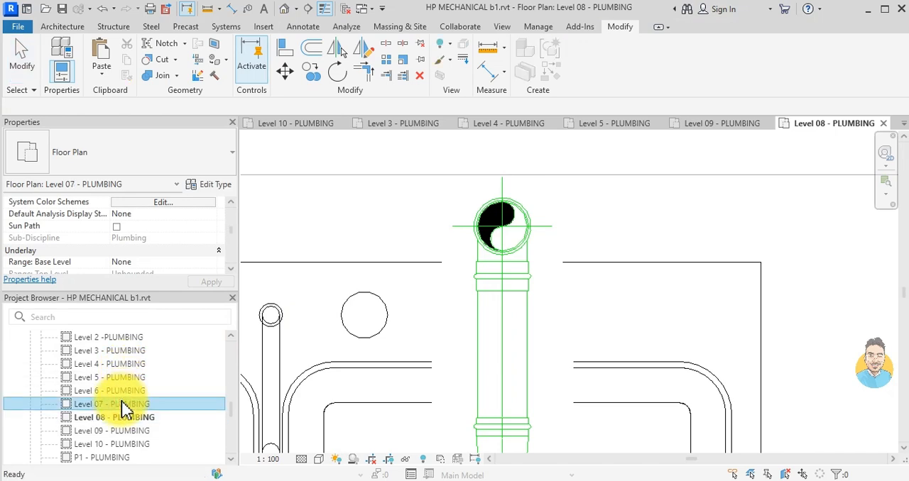
click(501, 318)
drag(501, 296, 482, 270)
key(Escape)
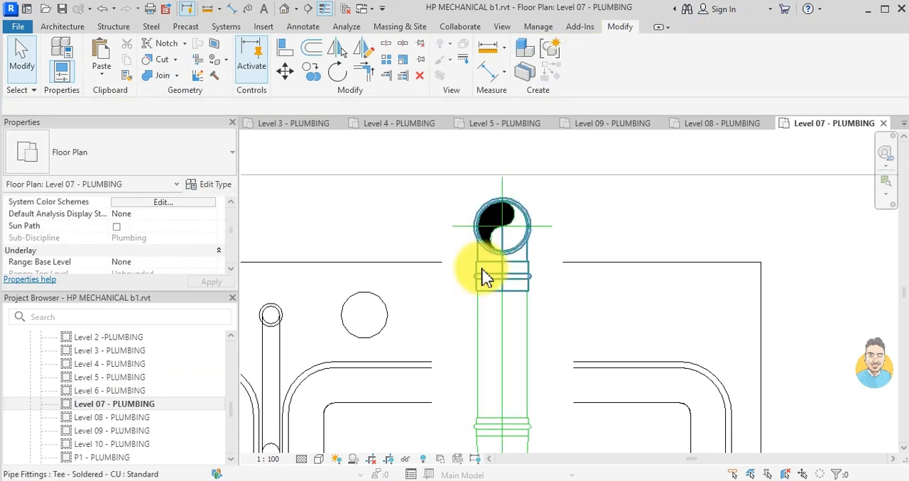
- In the Level 6 plan, extend the open end of the sink drain pipe to connect it to the vertical pipe
click(158, 394)
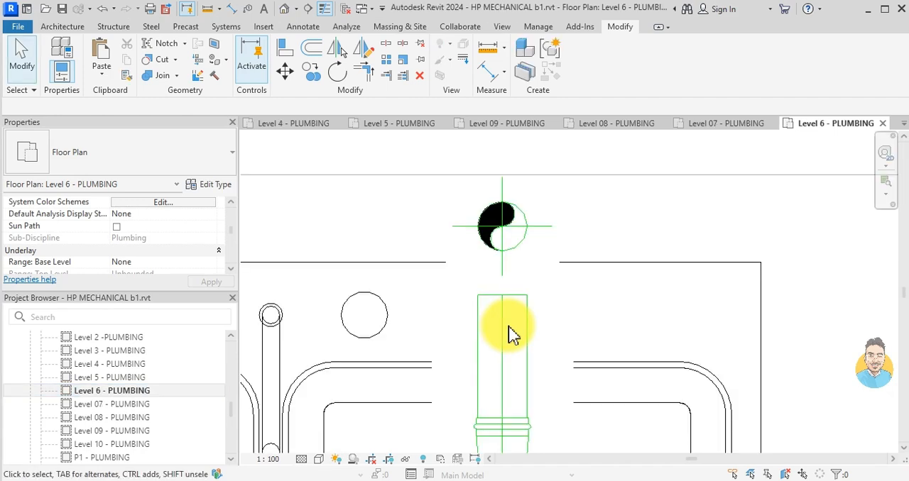
click(502, 305)
drag(501, 301, 503, 269)
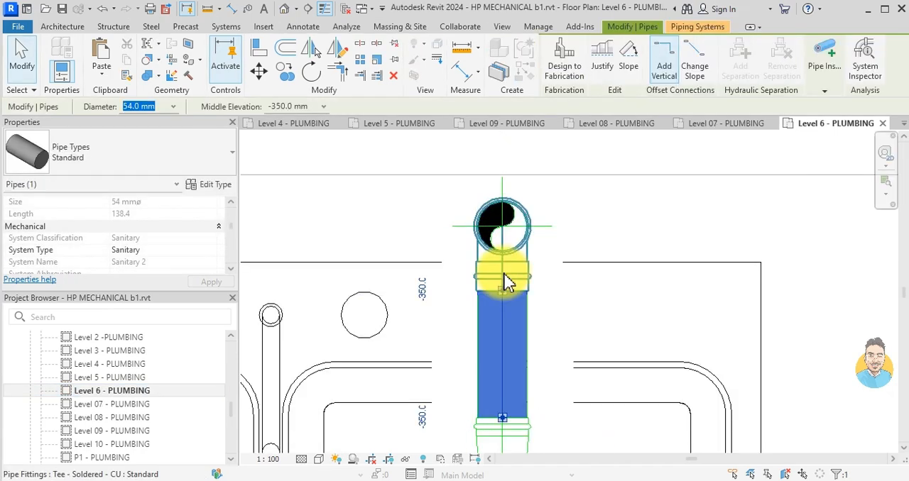
key(Escape)
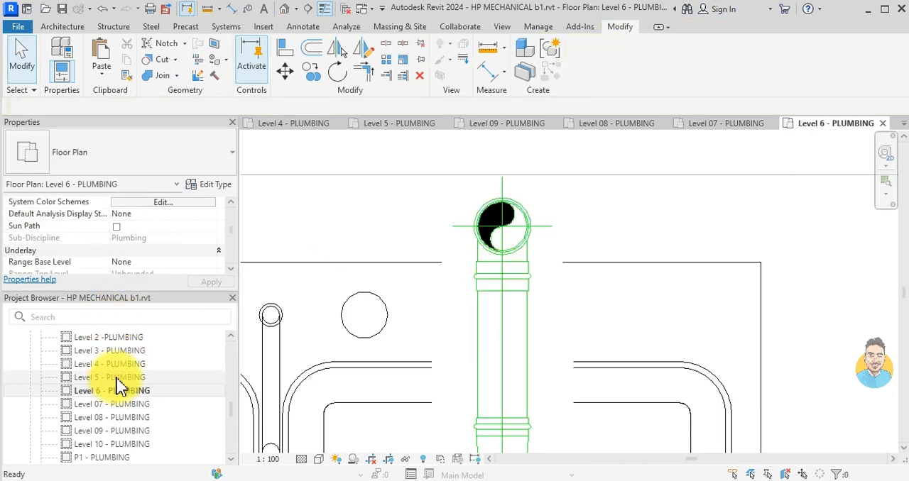
- In the Level 5 plan, remove the tee between the sink drain pipe and the vertical pipe, and extend the drain pipe's open end to reconnect them
double_click(114, 378)
scroll(516, 281, down, 5)
scroll(513, 275, down, 3)
middle_drag(517, 282, 524, 398)
scroll(537, 291, up, 3)
scroll(497, 298, up, 7)
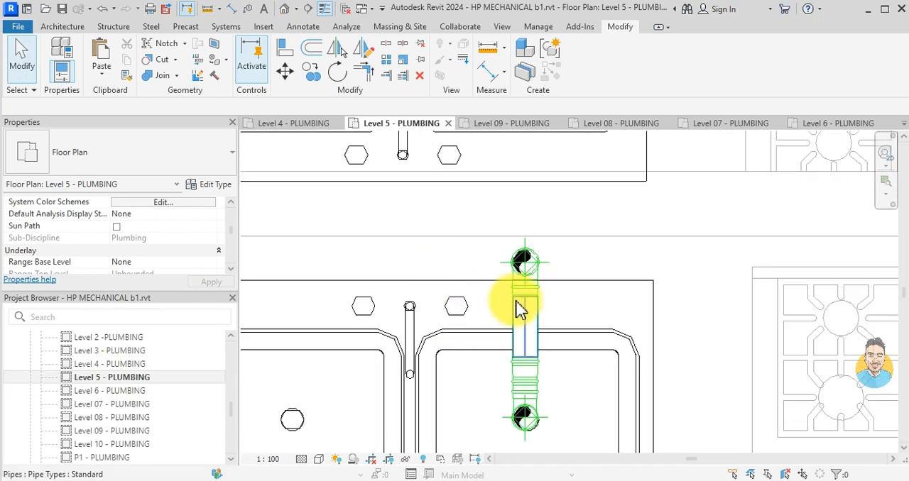
scroll(520, 310, up, 3)
click(522, 289)
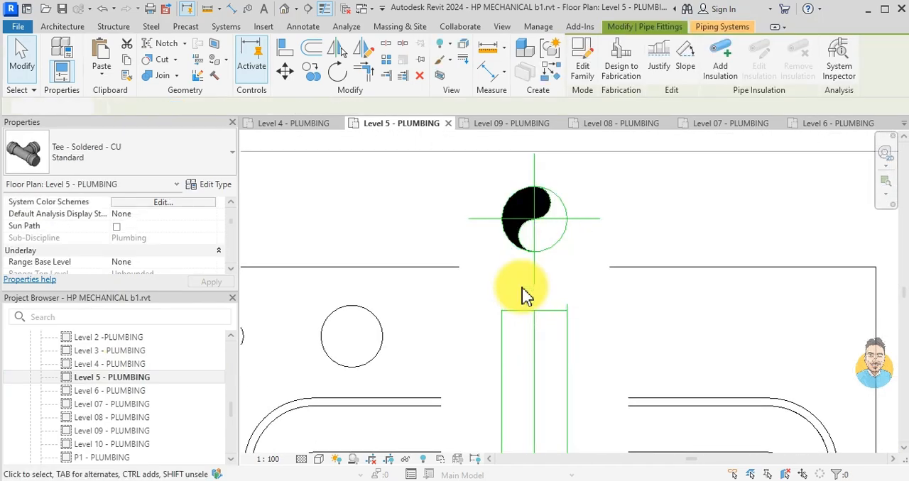
key(Escape)
click(536, 344)
drag(538, 314, 534, 216)
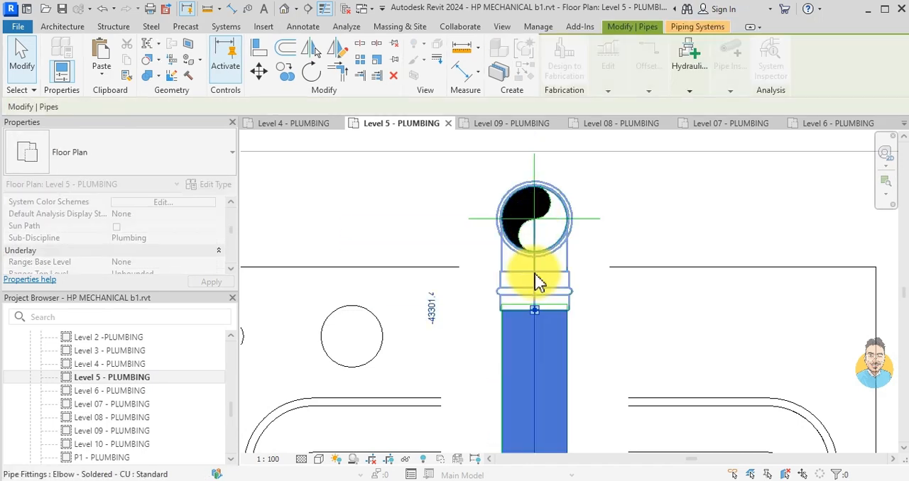
- In the Level 4 plan, extend the open end of the sink drain pipe to connect it to the vertical pipe
double_click(150, 363)
click(507, 209)
scroll(508, 210, up, 8)
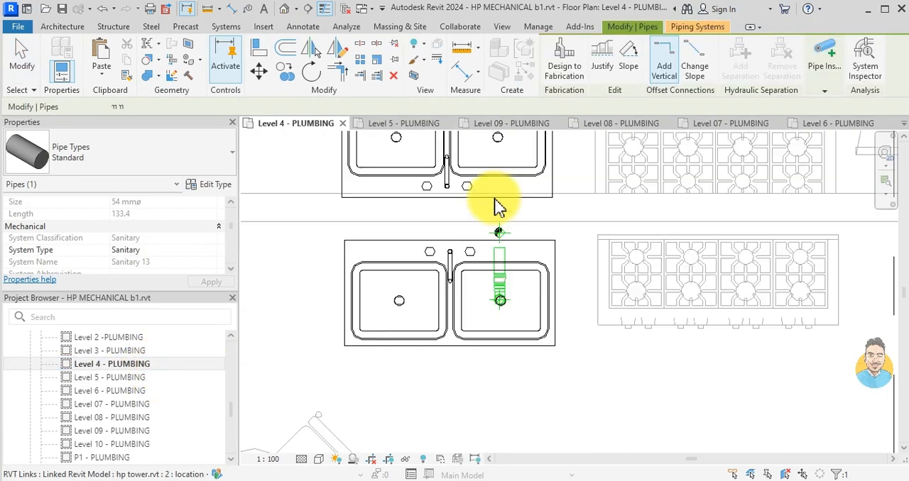
drag(502, 281, 502, 213)
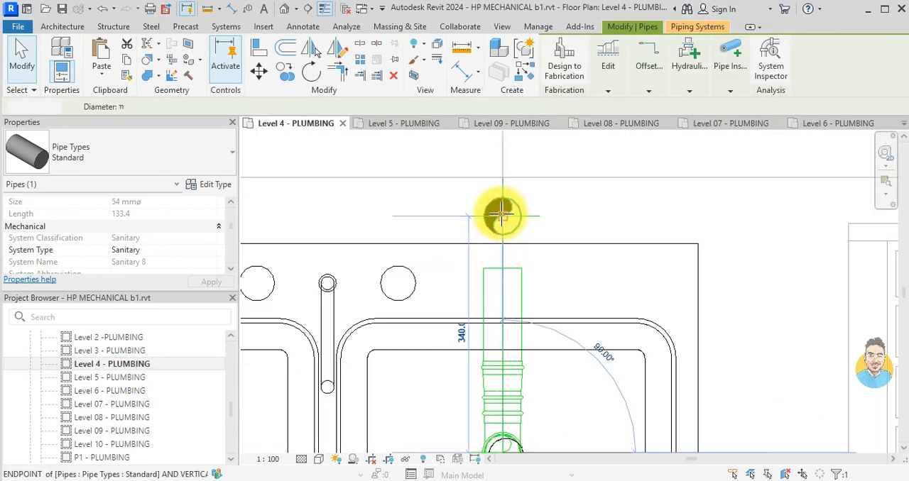
click(520, 268)
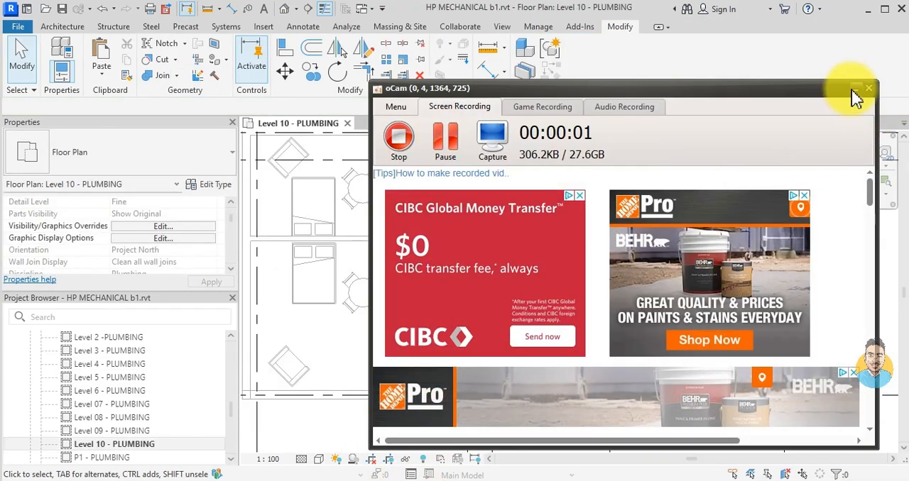
- Examine the bathroom and kitchen layouts across the Level 10 - PLUMBING plan to compare them with the piped bathroom
click(852, 90)
scroll(455, 355, up, 2)
scroll(475, 344, up, 2)
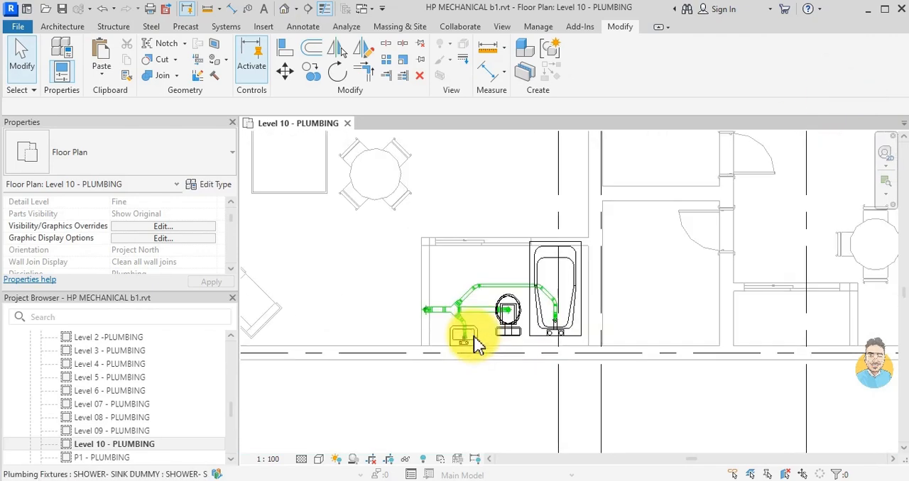
middle_drag(544, 305, 532, 323)
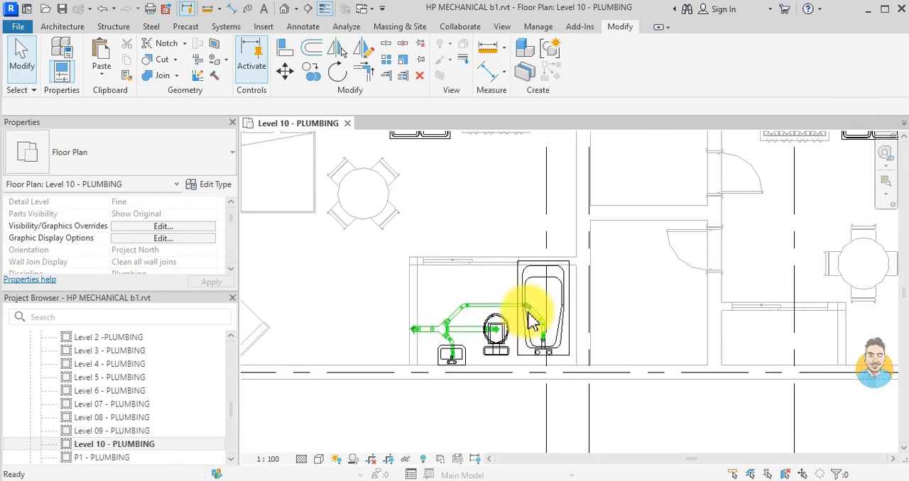
scroll(617, 298, down, 1)
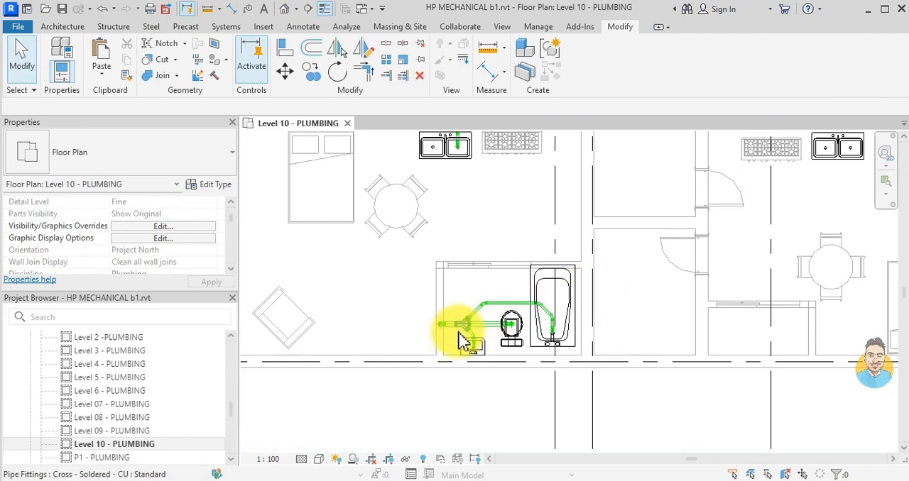
scroll(460, 332, down, 3)
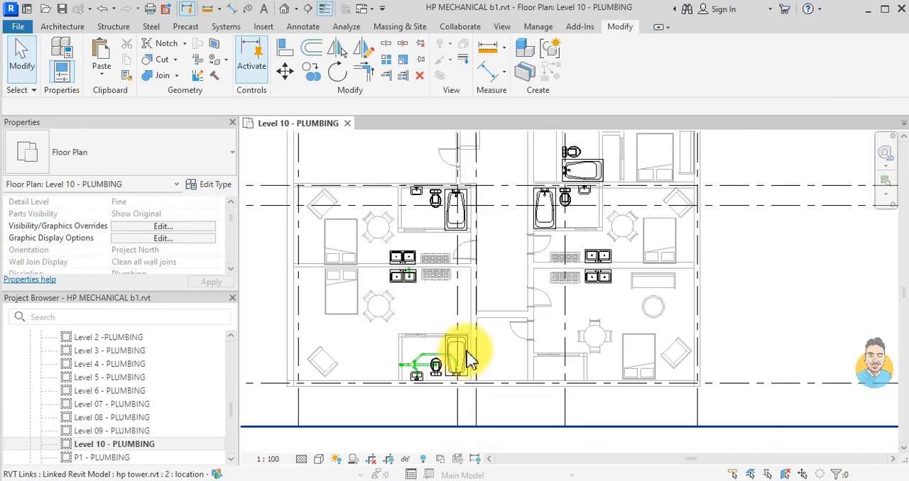
scroll(441, 380, up, 2)
scroll(419, 379, down, 2)
scroll(546, 282, up, 1)
middle_drag(546, 281, 484, 329)
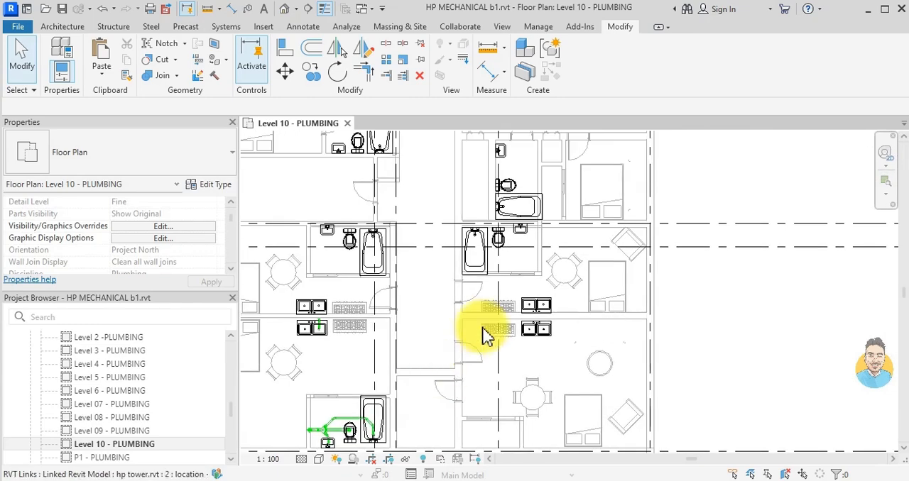
scroll(483, 331, down, 1)
middle_drag(498, 214, 480, 263)
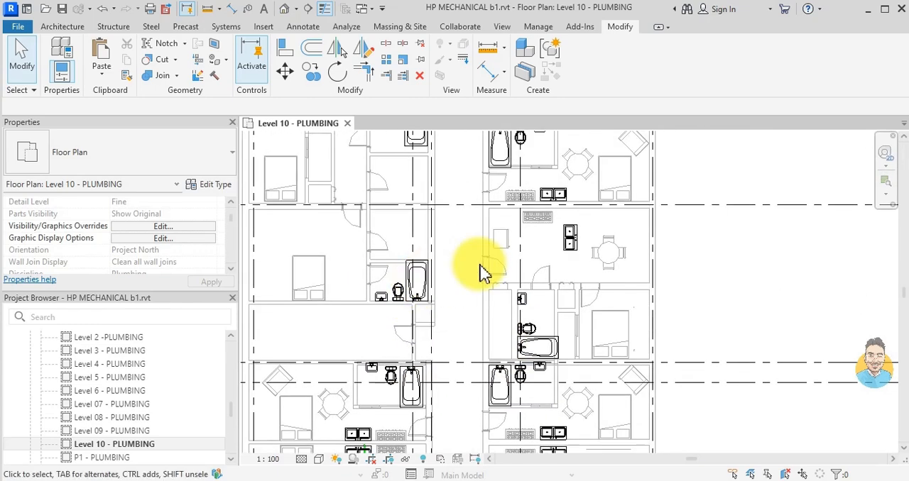
middle_drag(544, 167, 567, 257)
scroll(501, 296, down, 1)
scroll(497, 315, up, 2)
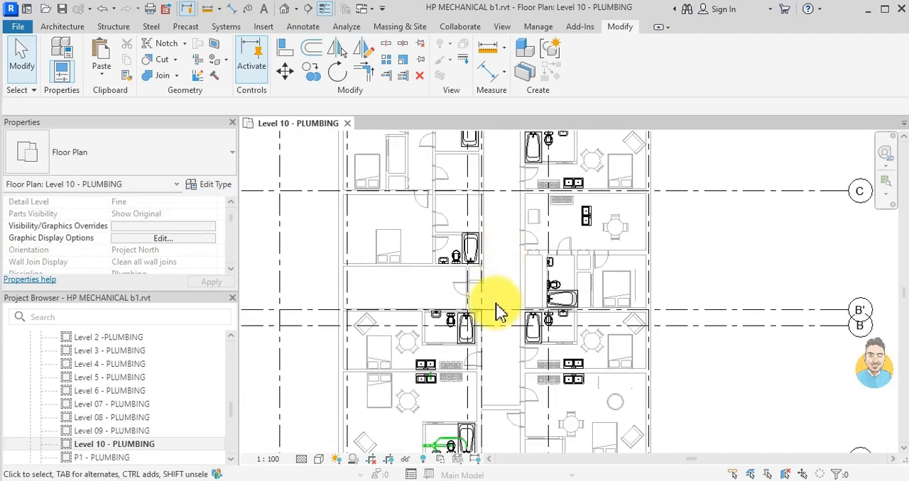
- Group the bathroom's drain pipes and fittings, without the vertical stack and its fitting, as a model group named "washroom drain 1"
scroll(462, 372, up, 2)
scroll(428, 371, up, 3)
scroll(404, 376, up, 4)
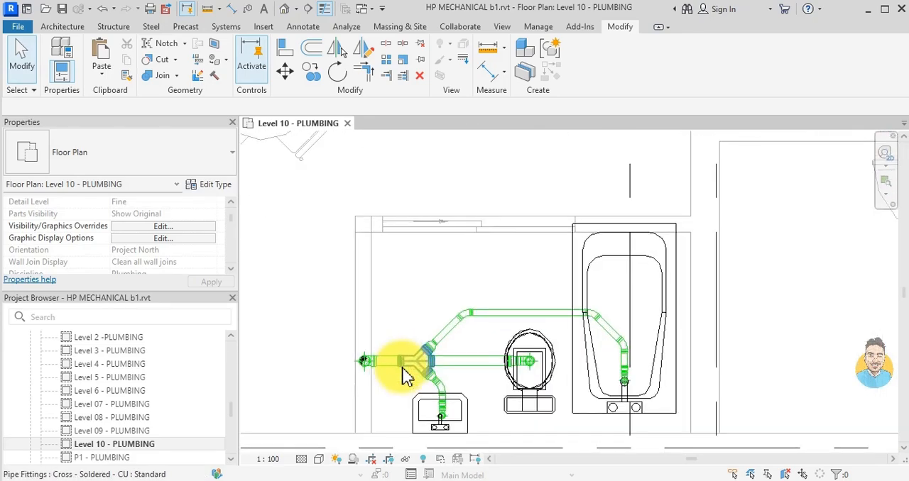
drag(367, 187, 714, 431)
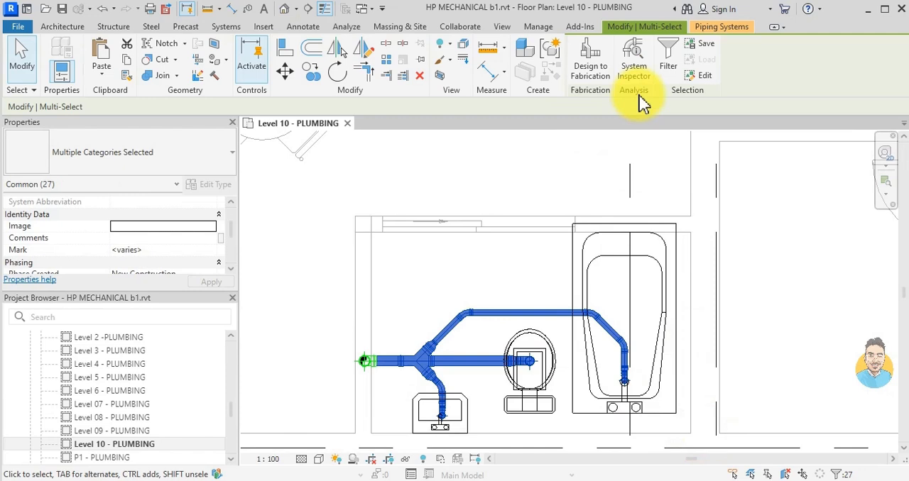
click(555, 59)
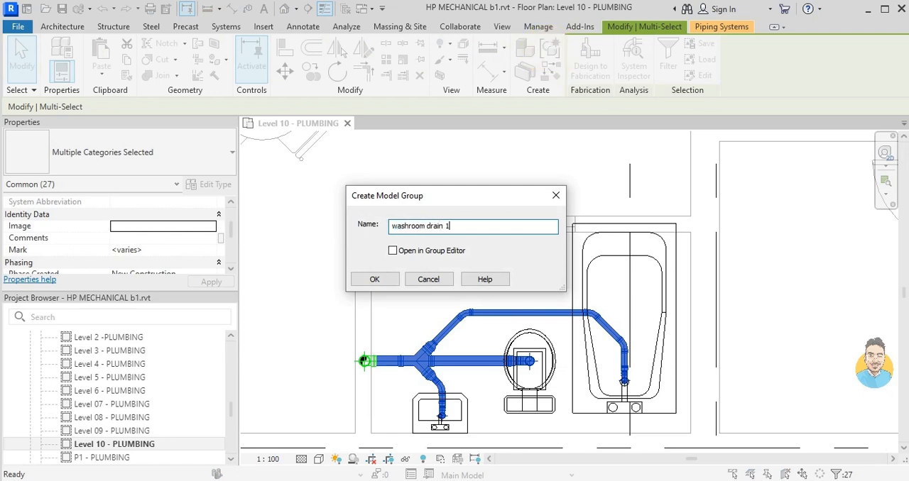
click(390, 281)
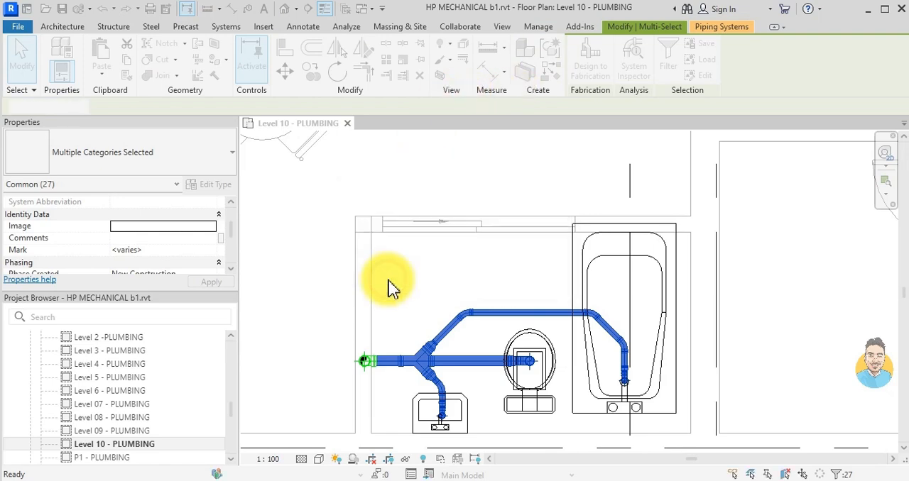
- Copy the washroom drain 1 group into the similarly oriented bathroom above gridline B' in the Level 10 plan
click(310, 71)
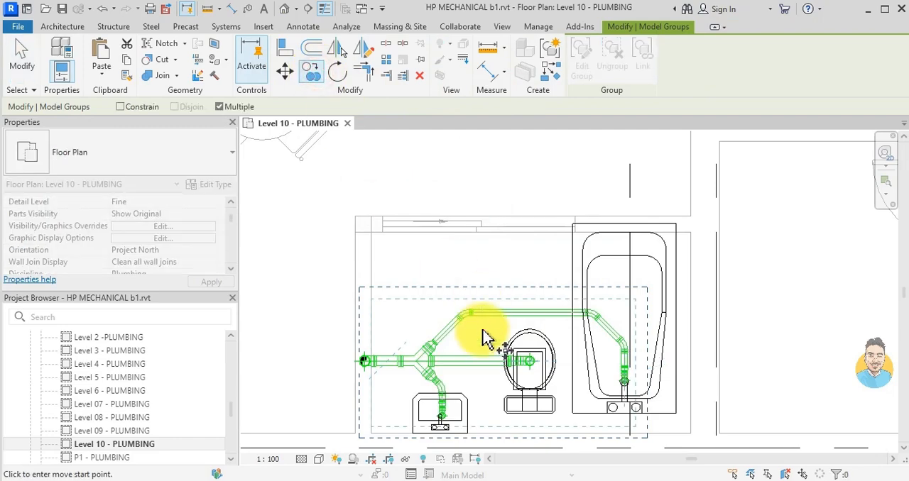
click(480, 329)
scroll(480, 298, down, 5)
scroll(495, 243, down, 6)
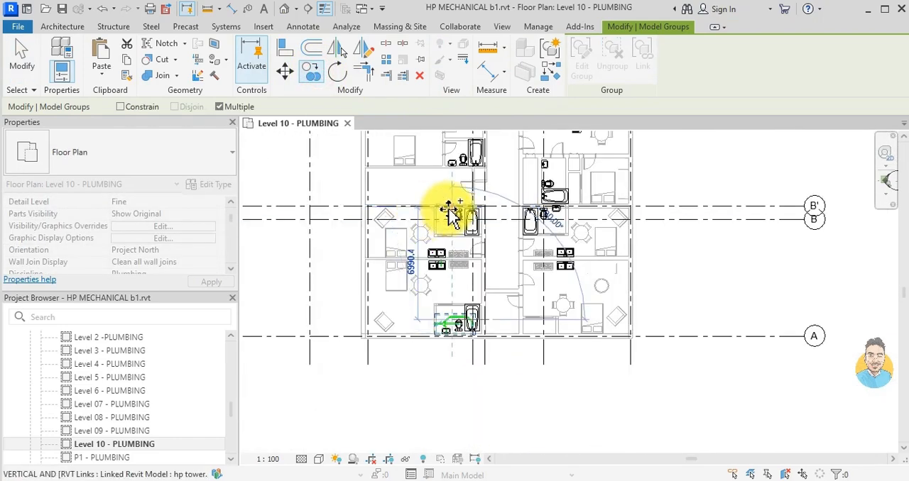
scroll(460, 183, up, 8)
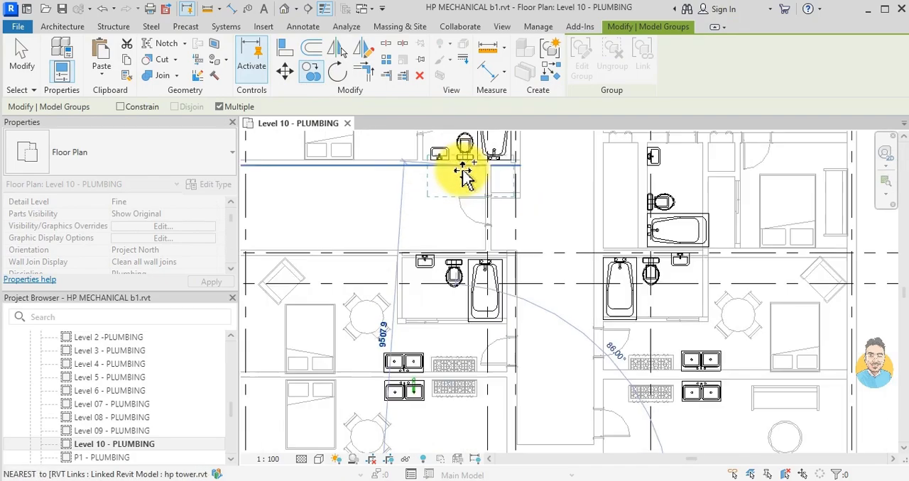
scroll(372, 208, down, 2)
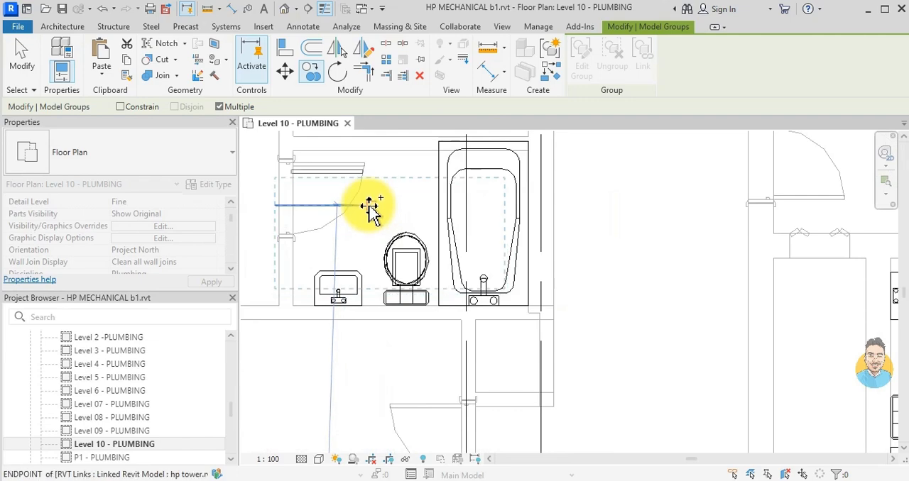
click(374, 181)
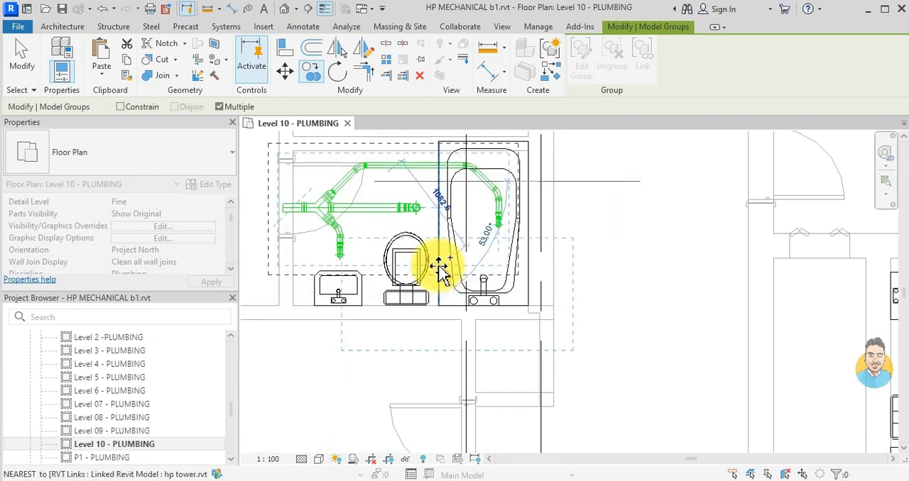
key(Escape)
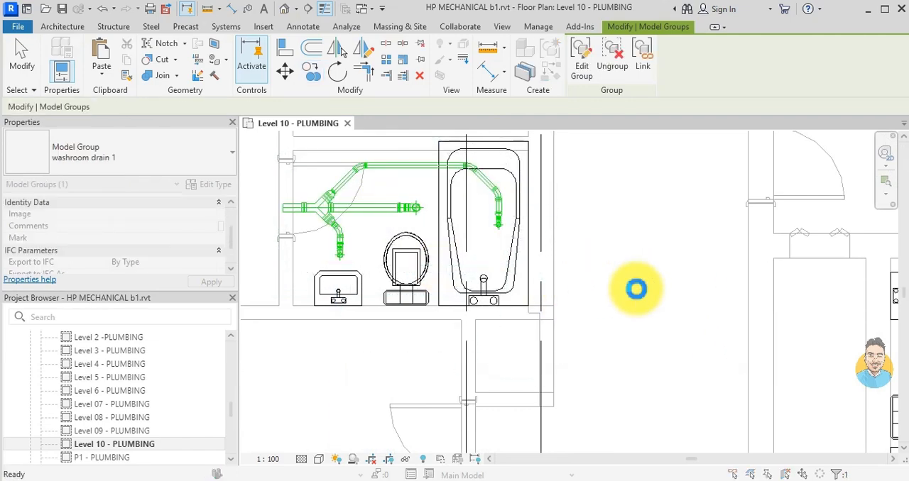
- Nudge the washroom drain 1 copy above gridline B' down and slightly sideways to align its drain ends with the bathroom fixtures
click(449, 216)
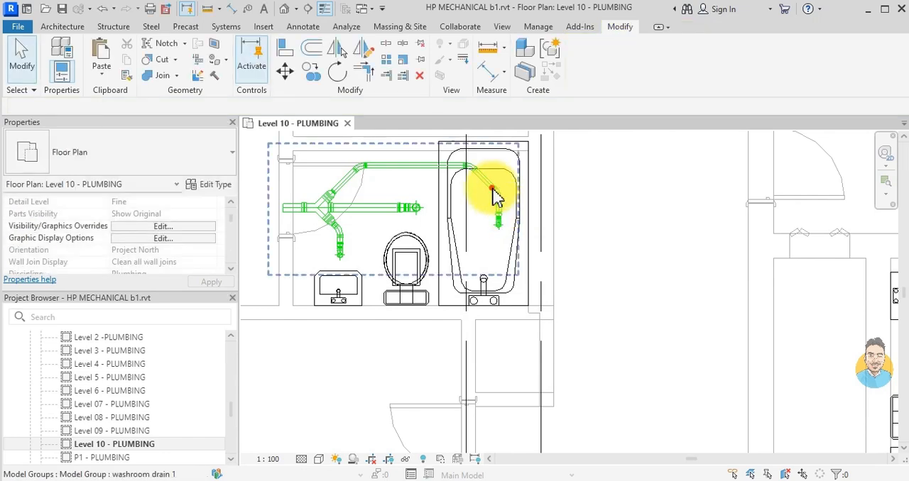
click(495, 198)
key(Down)
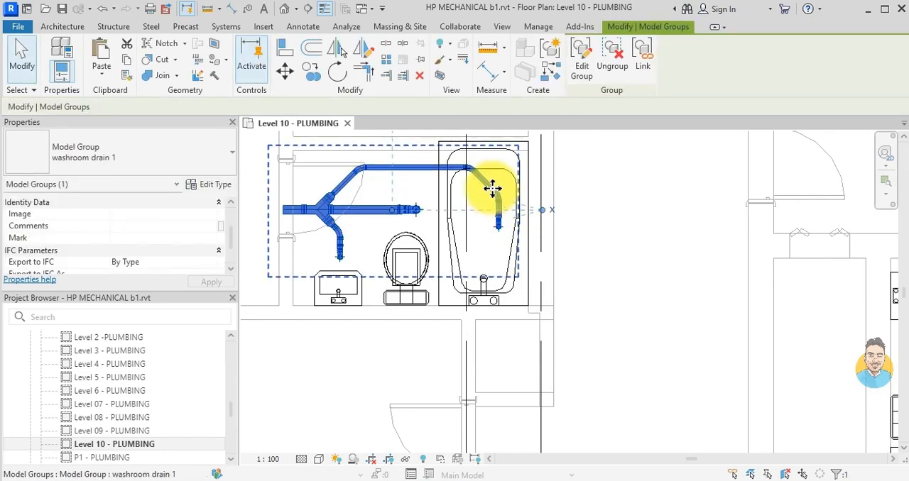
key(Down)
key(Down)
key(Down)
key(Down)
key(Down)
key(Down)
key(Down)
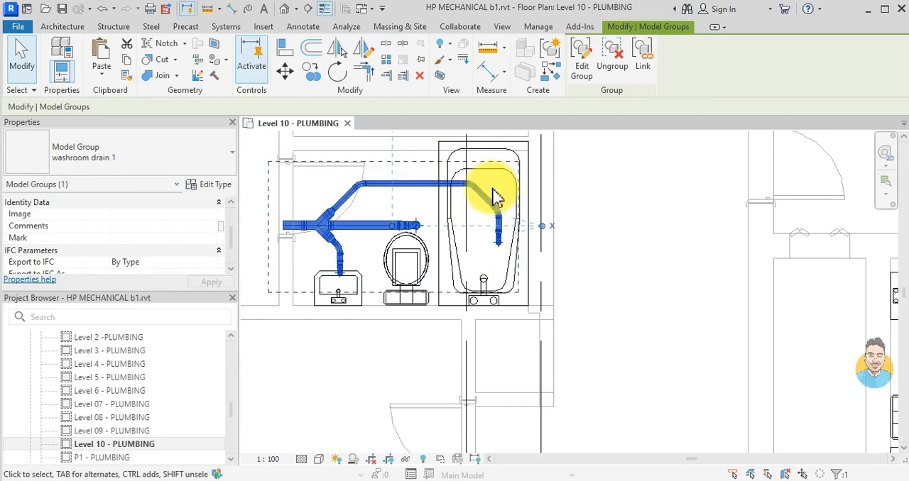
key(Down)
key(Down)
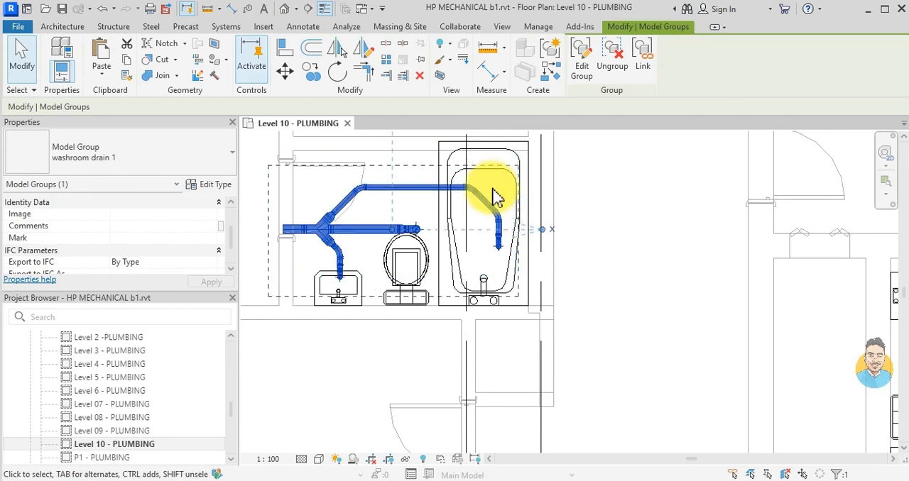
key(Down)
key(Down)
key(Down)
key(Down)
key(Down)
key(Down)
key(Down)
key(Down)
key(Down)
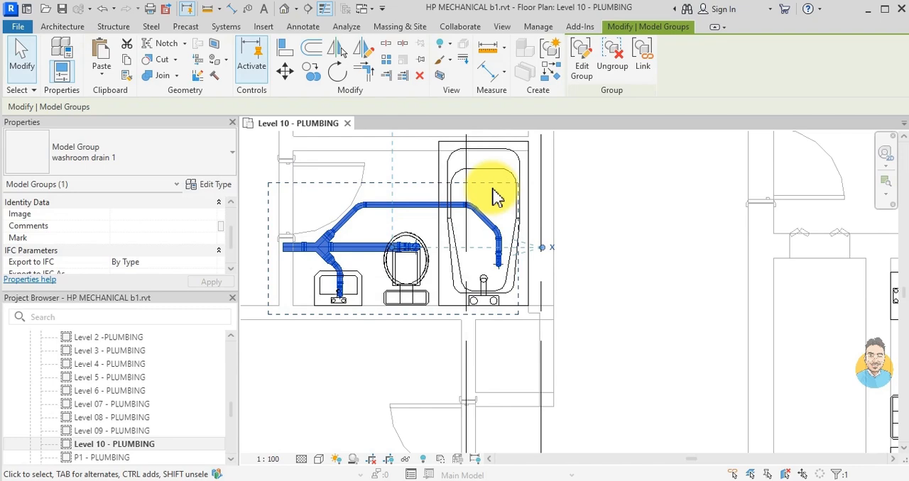
key(Down)
key(Down)
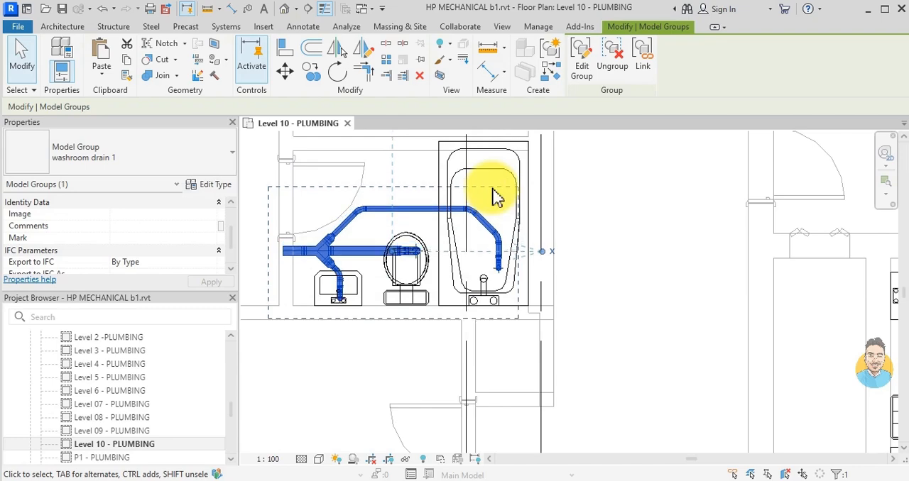
key(Down)
key(Escape)
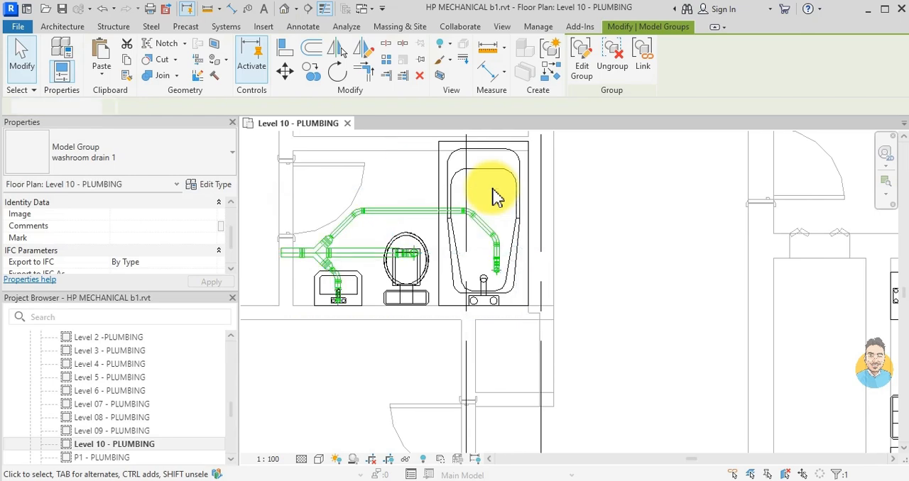
- Copy the washroom drain 1 group to the empty area outside the building, between gridlines C and B'
click(400, 210)
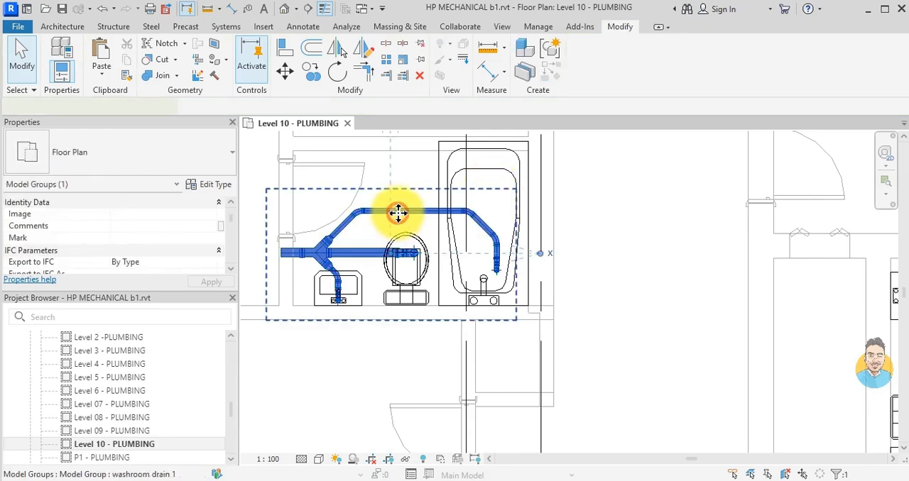
click(312, 71)
click(404, 285)
scroll(405, 311, down, 3)
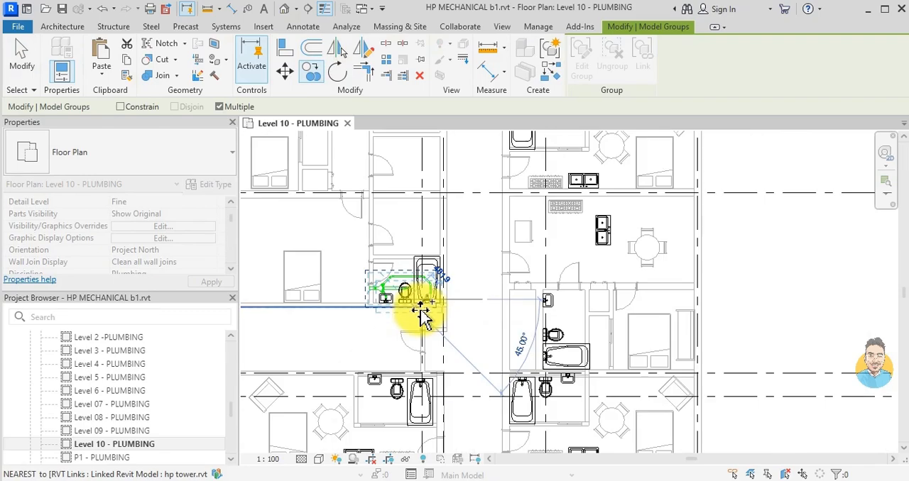
scroll(502, 339, down, 1)
middle_drag(473, 299, 468, 390)
scroll(476, 372, down, 3)
scroll(484, 355, up, 2)
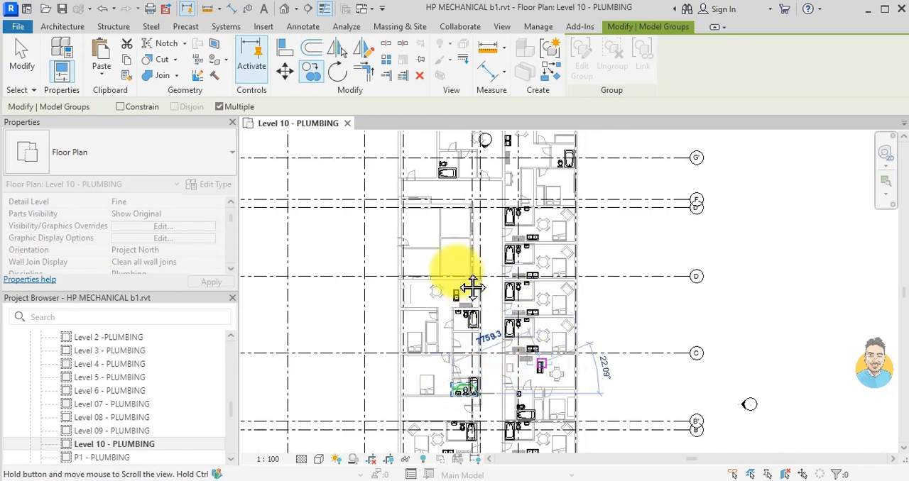
scroll(547, 298, up, 2)
scroll(586, 304, up, 2)
click(585, 304)
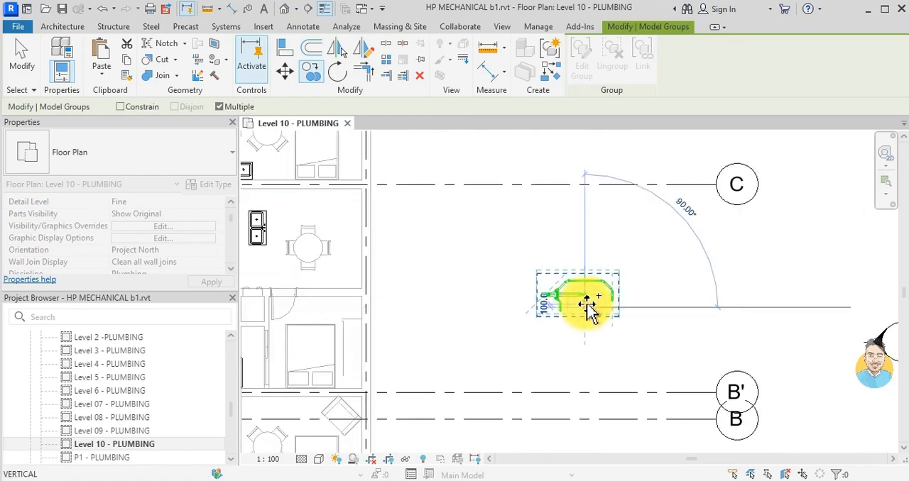
click(586, 305)
key(Escape)
- Mirror a copy of the outside washroom drain 1 group about a horizontal axis drawn just below it
click(565, 299)
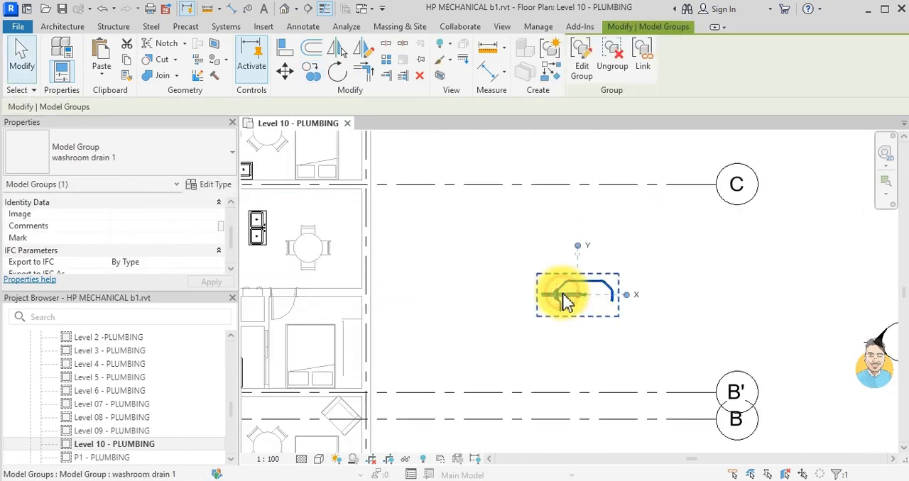
click(364, 51)
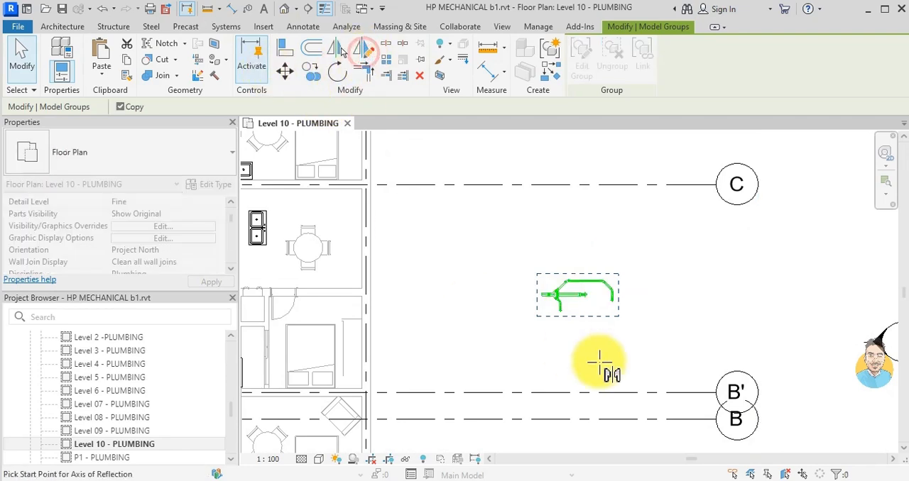
click(658, 332)
key(Escape)
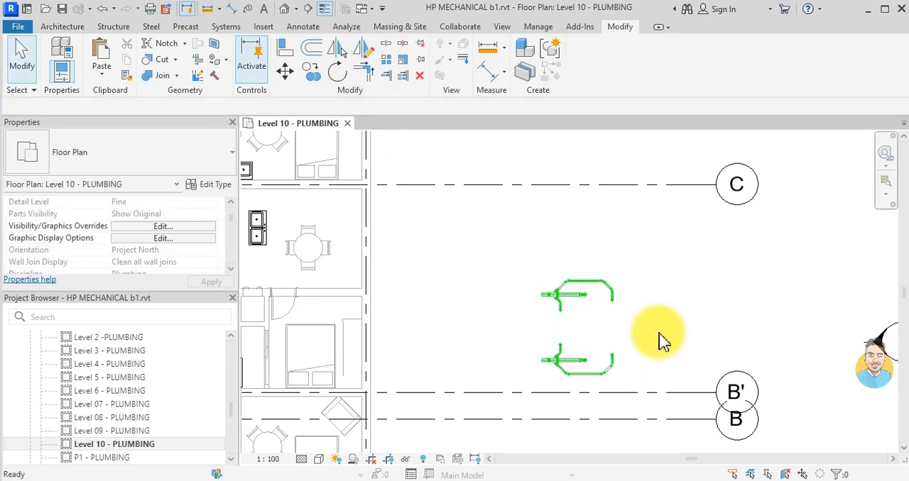
- Move the mirrored drain group by its bathtub drain end onto the bathtub drain of the unpiped bathroom at gridlines B' and B
click(554, 372)
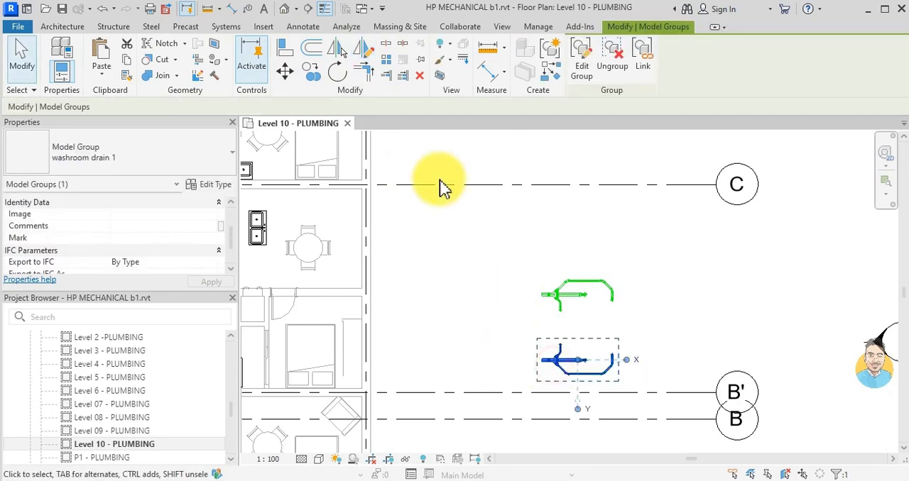
click(290, 84)
scroll(614, 356, up, 4)
click(606, 355)
scroll(600, 359, down, 6)
middle_drag(595, 361, 738, 323)
scroll(507, 315, up, 6)
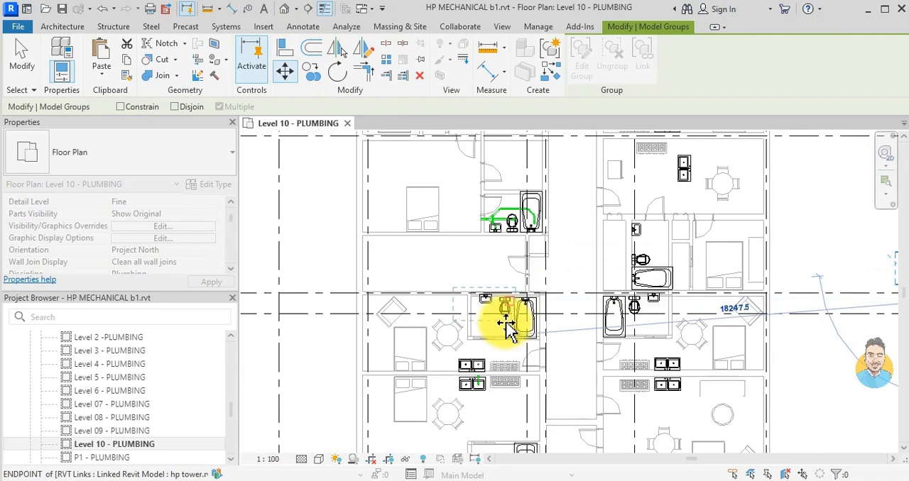
scroll(550, 288, up, 2)
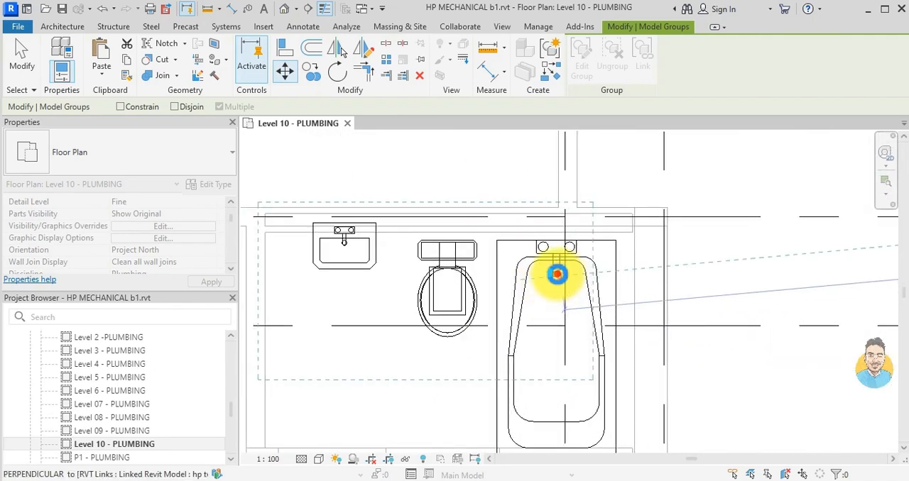
click(559, 279)
scroll(577, 355, down, 3)
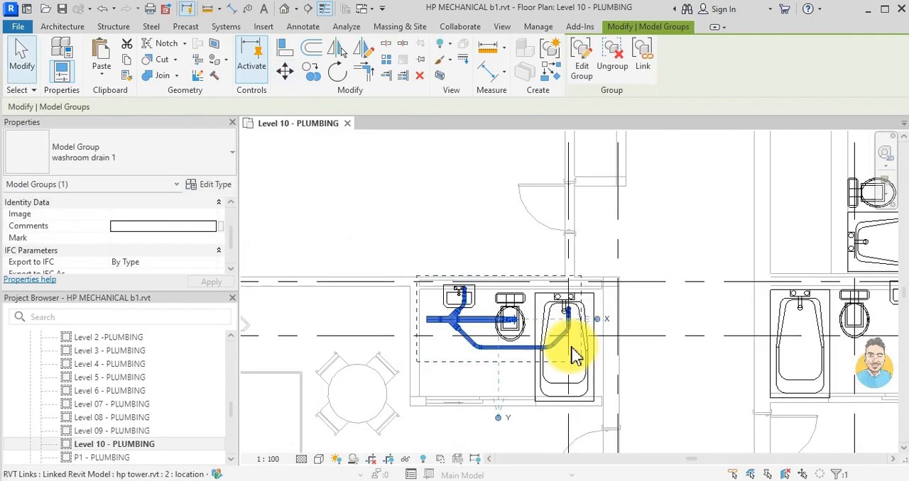
key(Escape)
- Nudge the moved drain group down and left to align it with the basin, toilet and bathtub drains
click(448, 328)
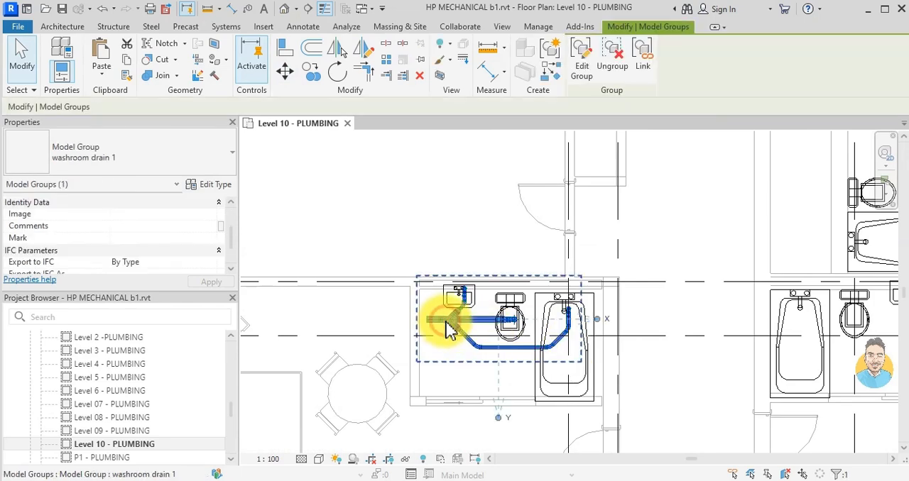
key(Down)
key(Left)
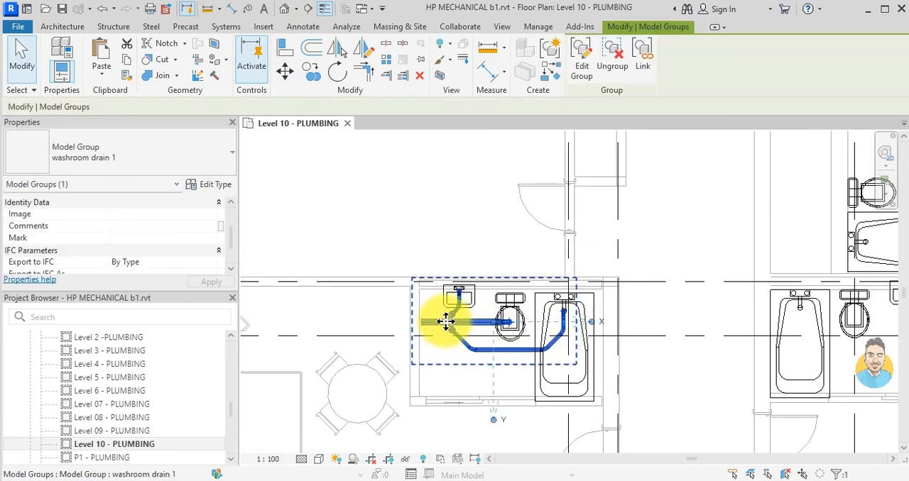
key(Escape)
- Mirror a copy of the gridline B bathroom's drain group about a vertical axis in the corridor into the opposite bathroom
scroll(446, 321, down, 5)
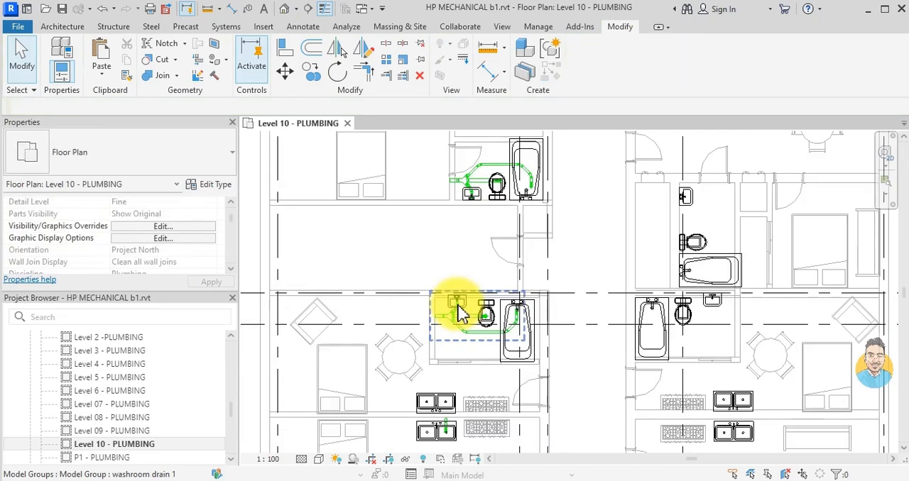
middle_drag(497, 319, 497, 254)
scroll(506, 263, up, 1)
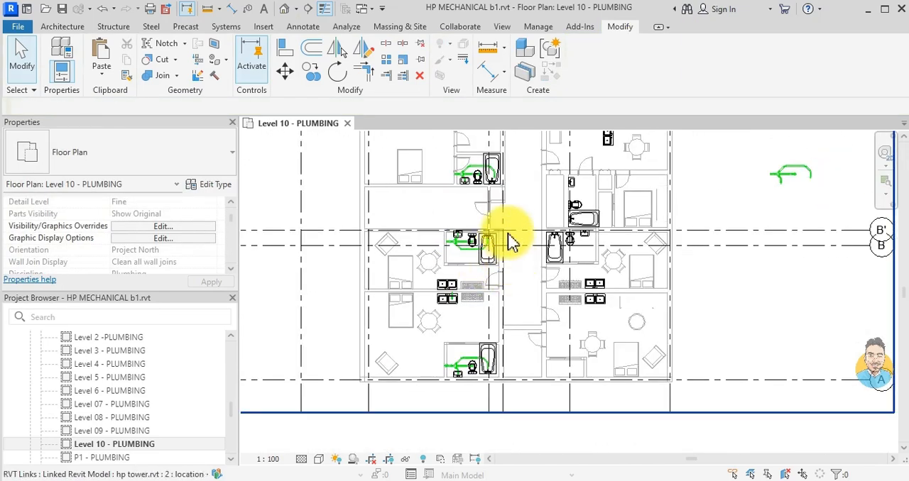
scroll(483, 259, up, 3)
click(431, 277)
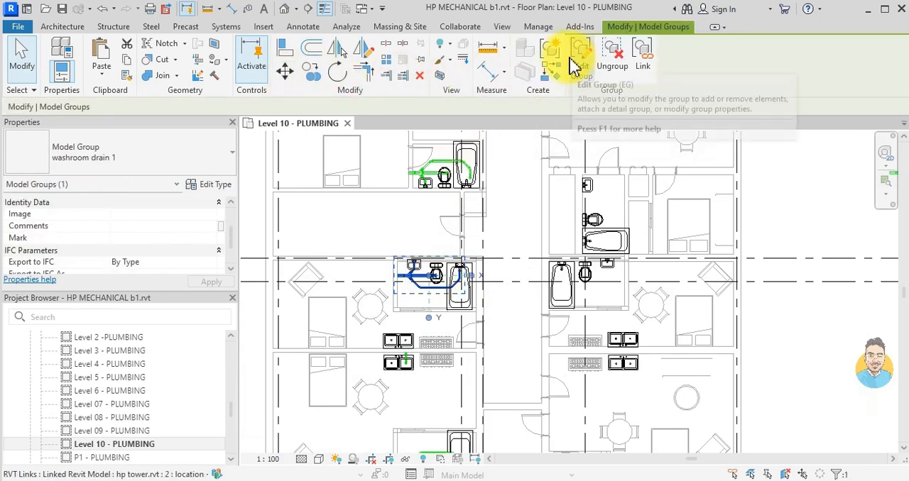
scroll(401, 362, down, 2)
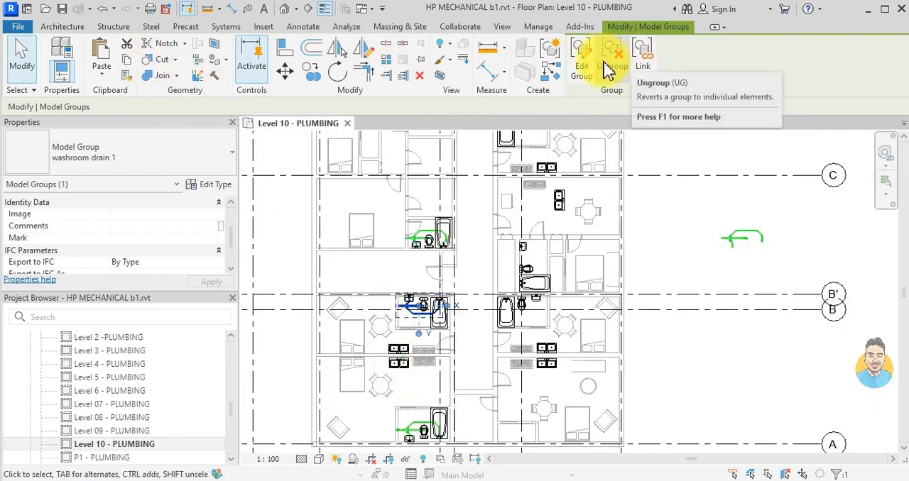
scroll(422, 331, up, 3)
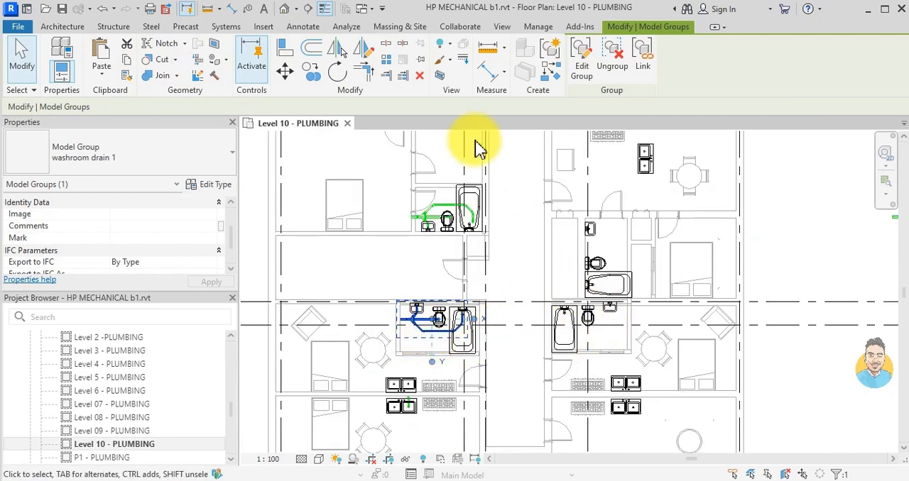
click(362, 51)
click(515, 260)
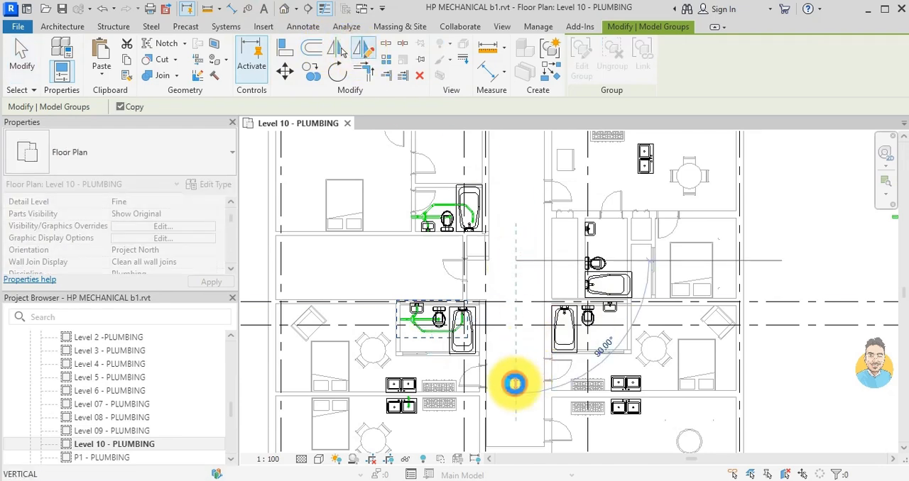
click(515, 384)
key(Escape)
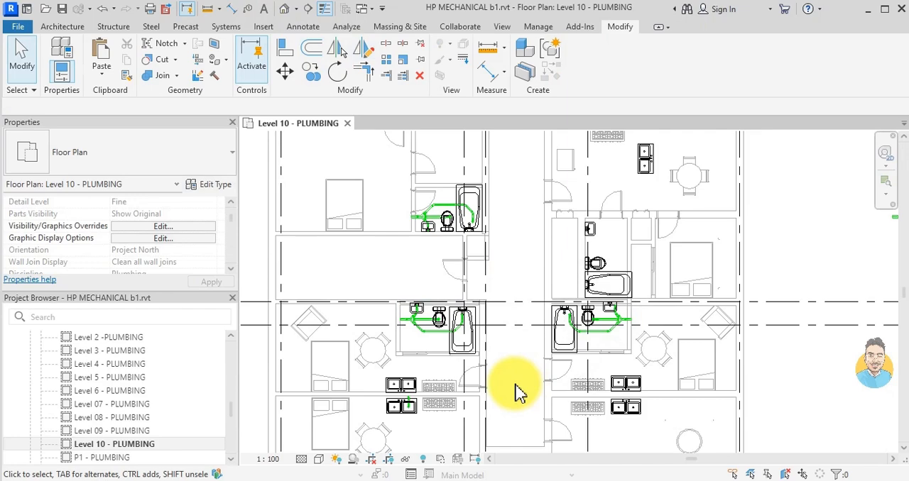
- Nudge the mirrored drain group across the corridor left and up to align it with that bathroom's fixtures
scroll(582, 319, up, 5)
click(619, 355)
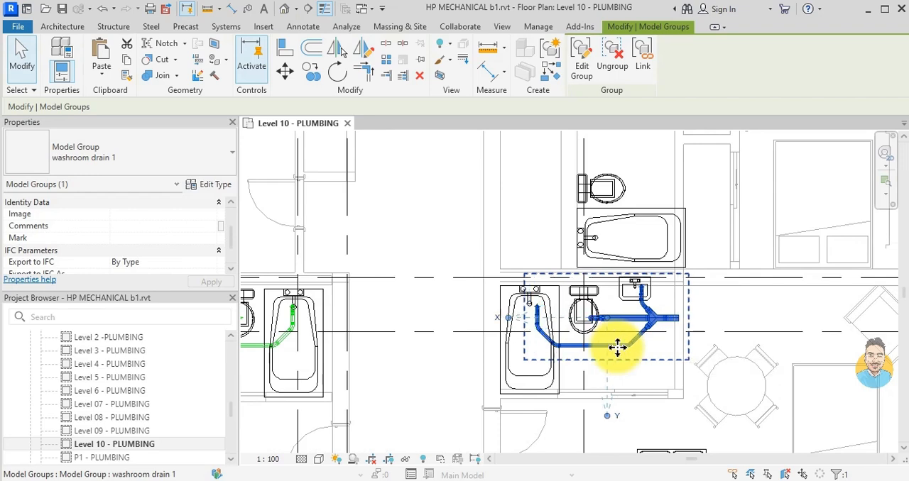
key(Left)
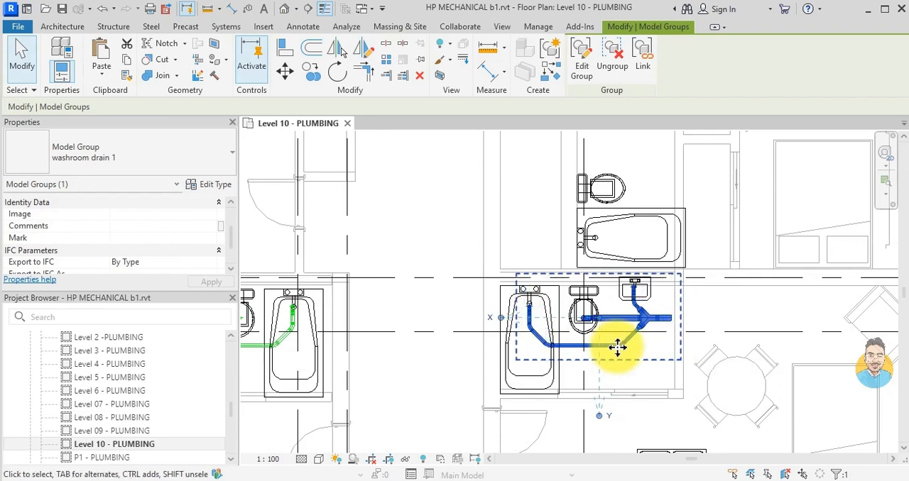
key(Up)
key(Escape)
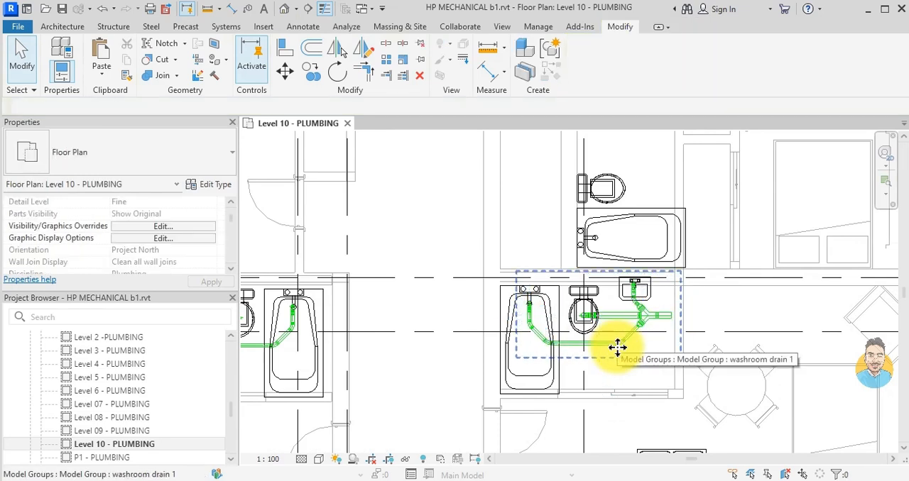
- Examine the remaining unpiped bathroom above gridline B' and its surroundings to compare its fixture layout with the piped bathrooms
middle_drag(618, 348, 634, 267)
scroll(605, 259, down, 3)
middle_drag(573, 213, 540, 284)
scroll(579, 337, up, 1)
scroll(579, 337, up, 1)
scroll(593, 246, down, 2)
middle_drag(695, 256, 583, 292)
scroll(494, 285, up, 1)
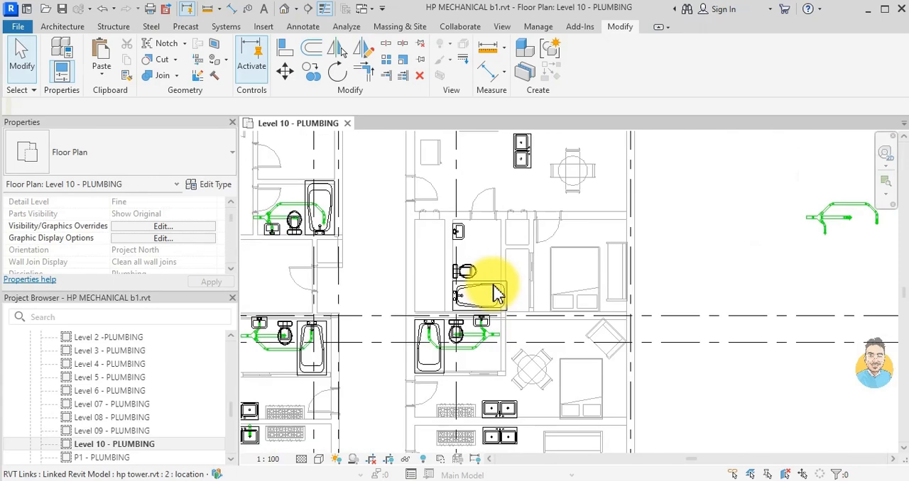
scroll(450, 274, down, 2)
scroll(461, 287, up, 1)
scroll(462, 270, up, 1)
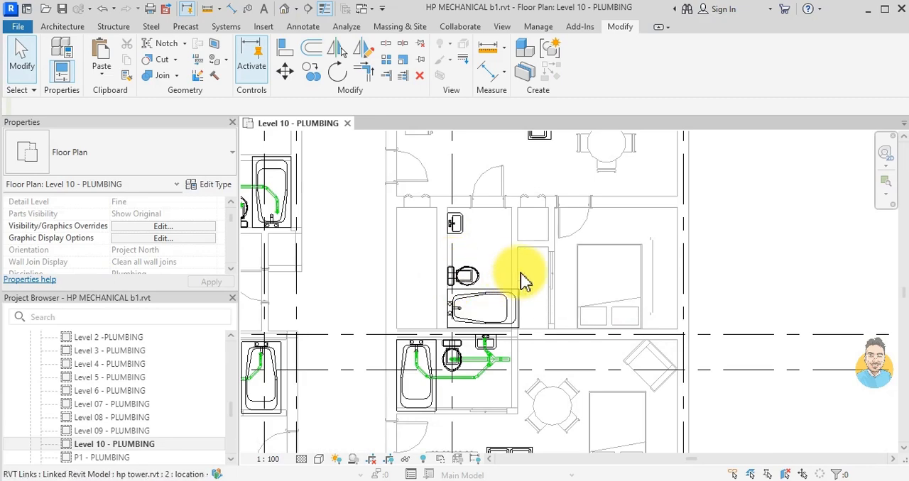
scroll(450, 263, down, 3)
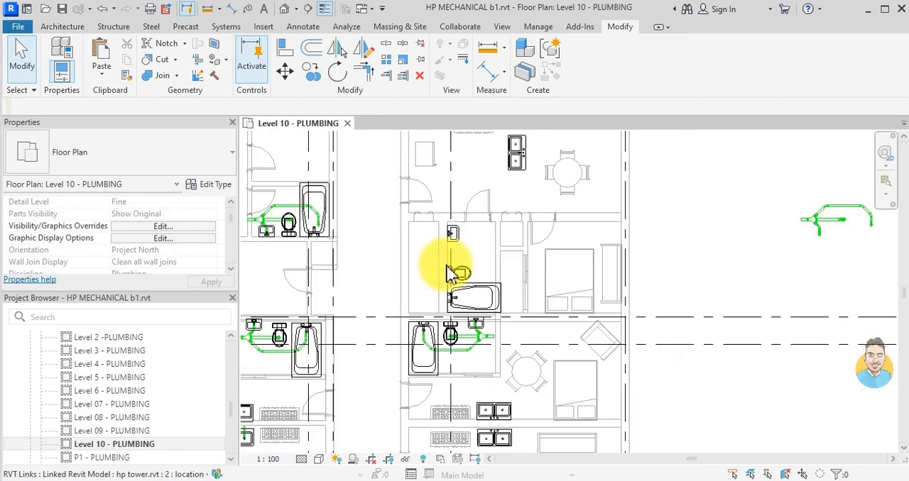
middle_drag(416, 237, 516, 271)
middle_drag(534, 238, 543, 270)
scroll(543, 269, down, 1)
- Place a similar SHOWER- SINK DUMMY fixture on the left basin drain of the kitchen sink above the shared wall
middle_drag(489, 361, 522, 261)
scroll(465, 329, up, 2)
scroll(467, 337, up, 8)
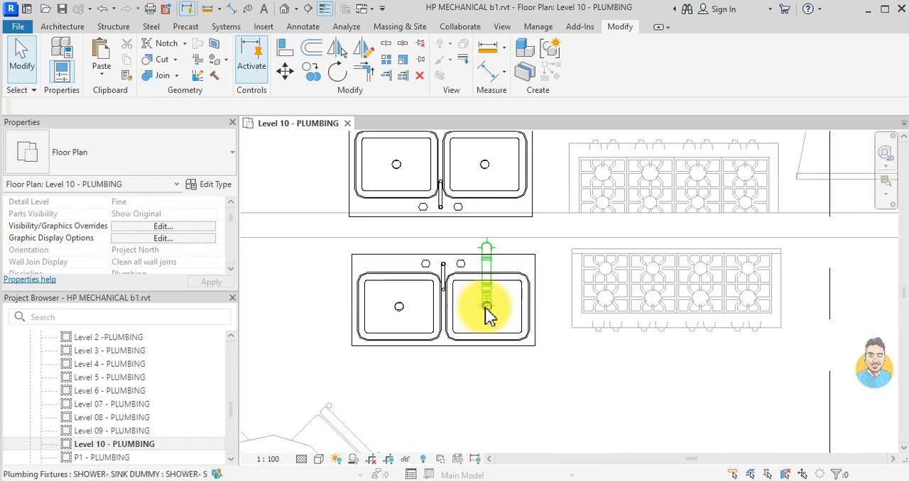
click(497, 304)
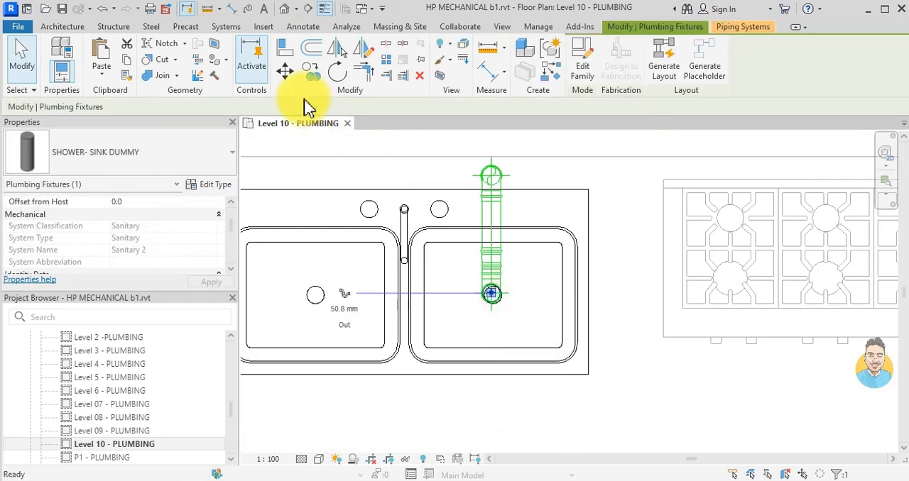
key(c)
key(s)
scroll(399, 140, down, 5)
middle_drag(424, 243, 479, 418)
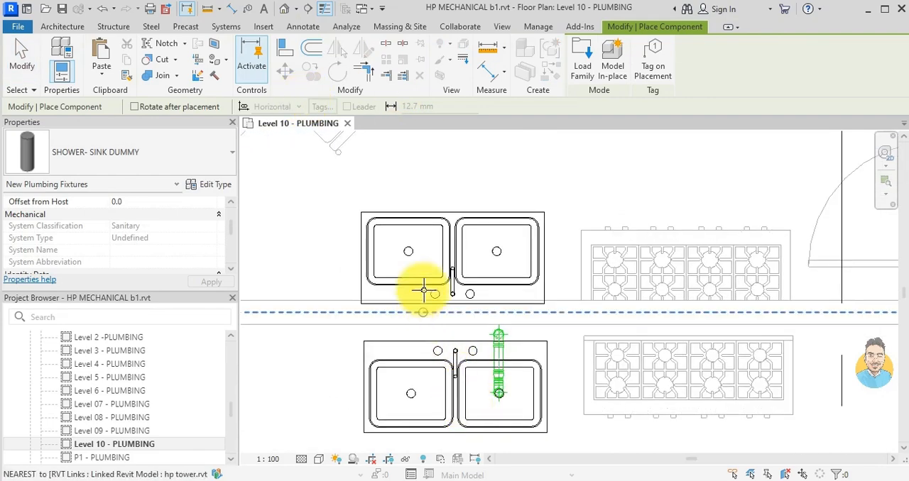
scroll(397, 242, up, 6)
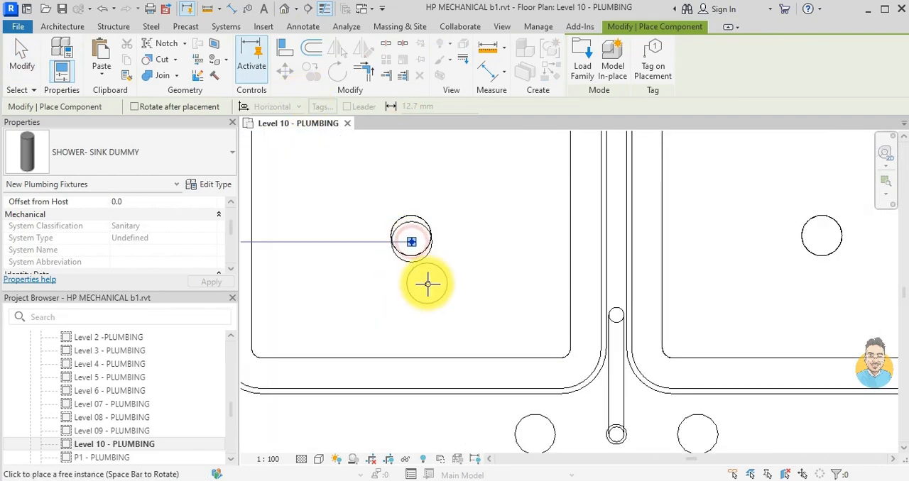
key(Escape)
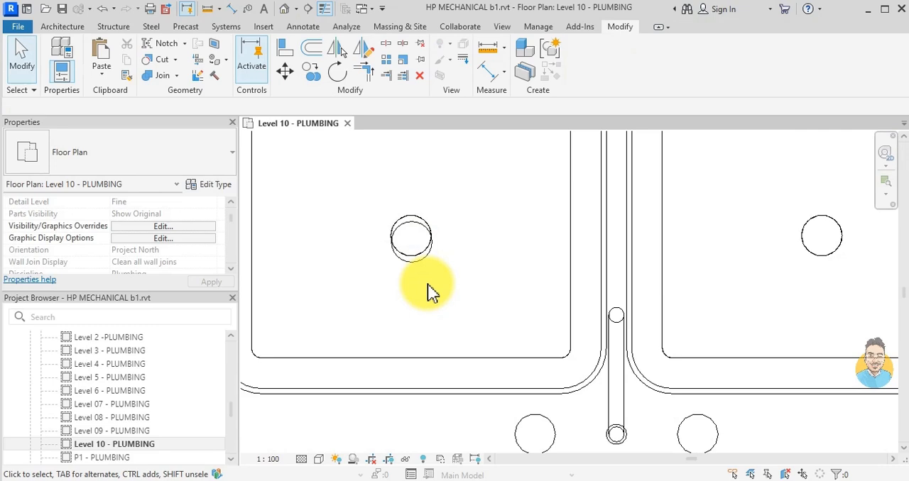
- Draw a 54 mm pipe from the new dummy fixture straight into the shared wall at a middle elevation of -350 mm
click(413, 240)
scroll(389, 312, down, 3)
middle_drag(389, 312, 603, 286)
click(451, 250)
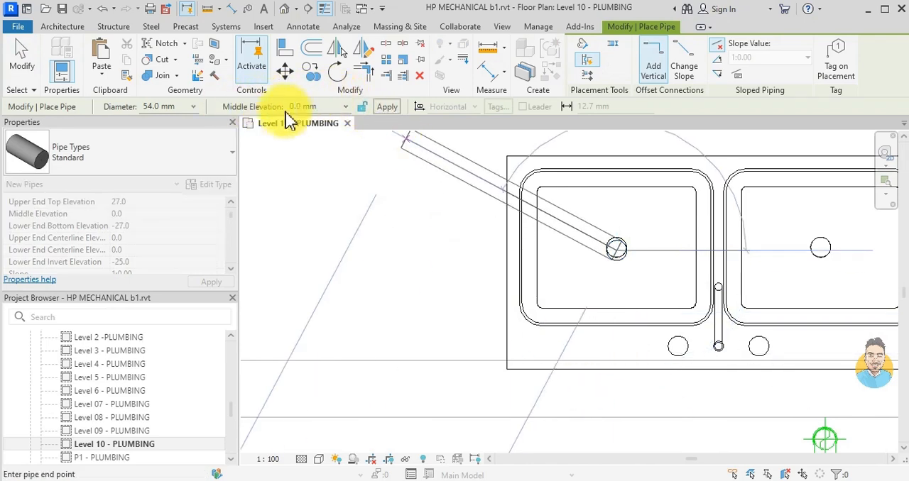
key(Return)
middle_drag(705, 372, 621, 264)
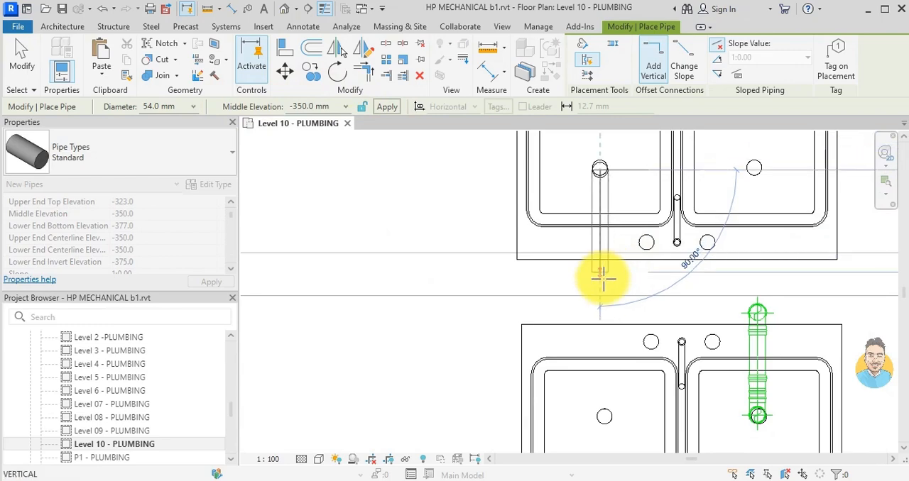
click(602, 279)
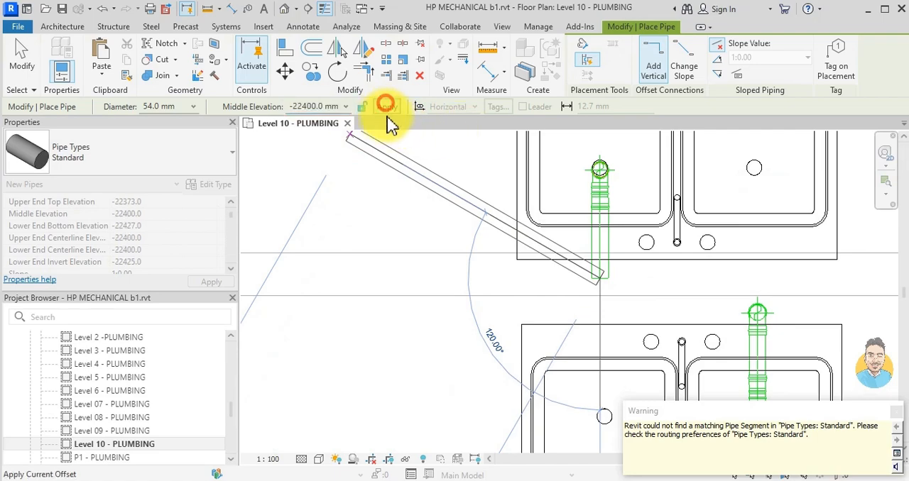
- Drop the sink's drain pipe vertically in the wall to an elevation of -22400 mm and finish the pipe
click(387, 107)
scroll(575, 309, down, 3)
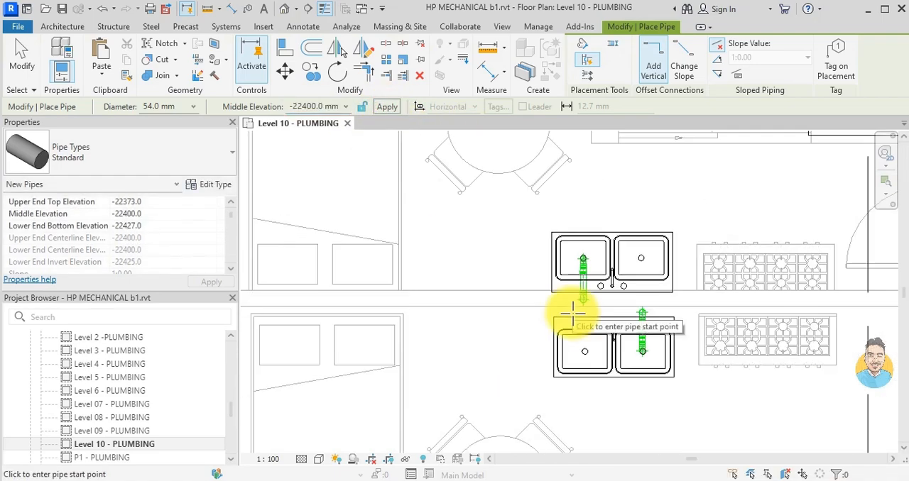
key(Escape)
- Copy the washroom drain group from the gridline B bathroom east of the corridor to the empty area outside the building, below gridline B
scroll(578, 318, down, 4)
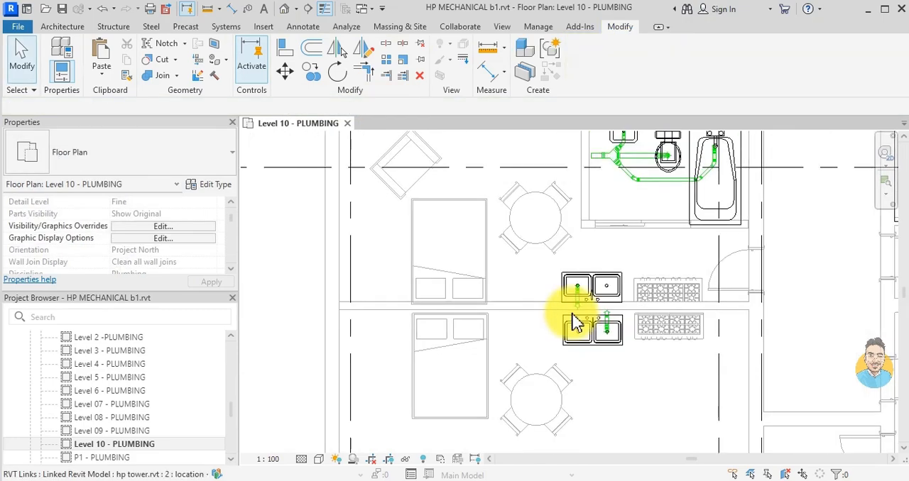
middle_drag(602, 200, 571, 290)
middle_drag(760, 290, 624, 339)
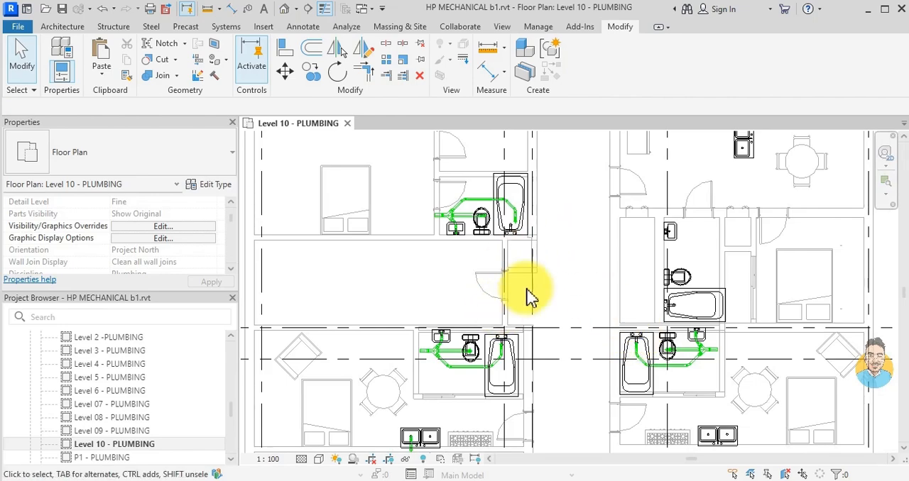
scroll(547, 269, down, 1)
middle_drag(552, 277, 558, 189)
scroll(518, 325, up, 2)
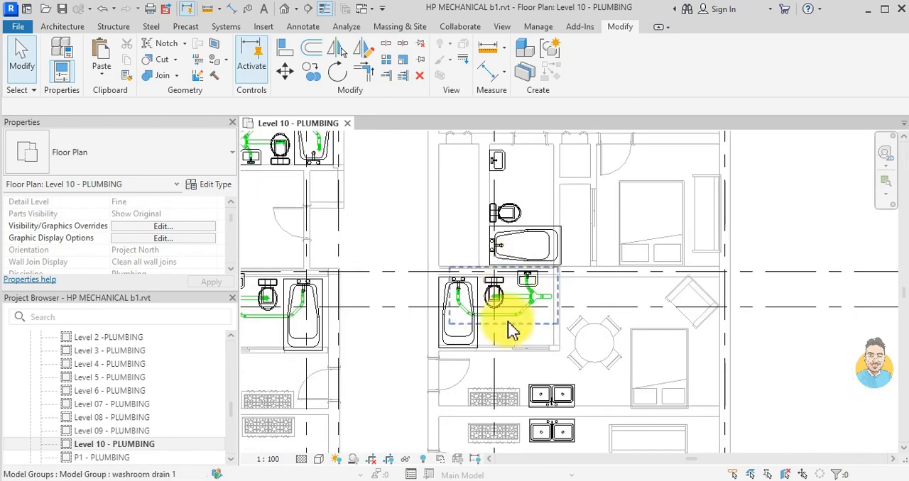
click(512, 296)
click(310, 71)
click(501, 298)
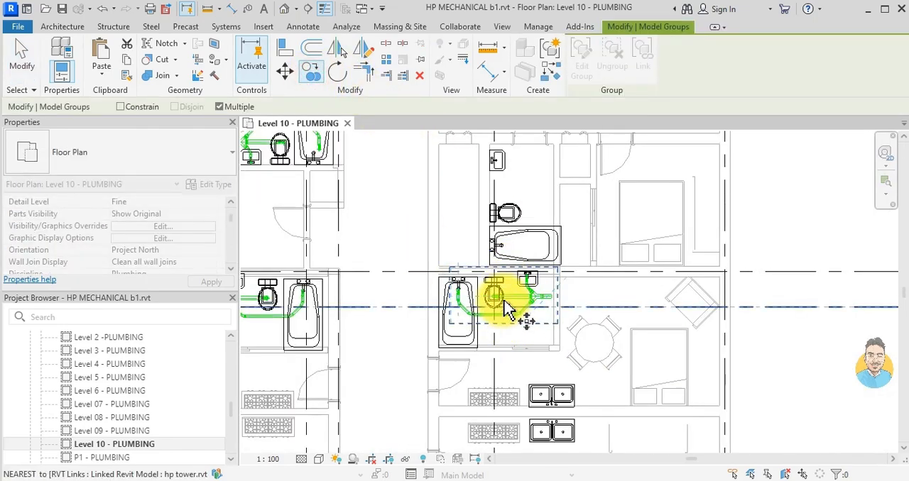
scroll(501, 319, down, 2)
scroll(593, 358, up, 2)
click(596, 359)
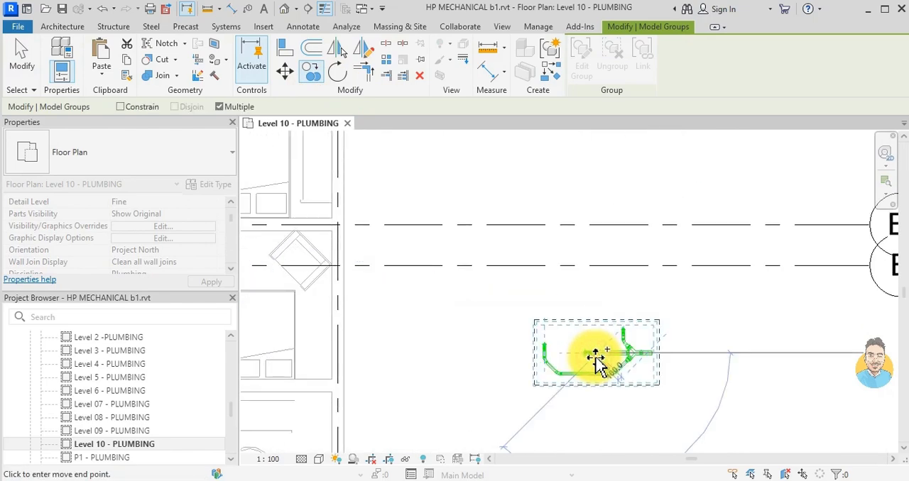
key(Escape)
key(Escape)
- Copy the washroom drain group from the gridline B bathroom west of the corridor onto the unpiped west bathroom between gridlines C and D
scroll(578, 325, down, 3)
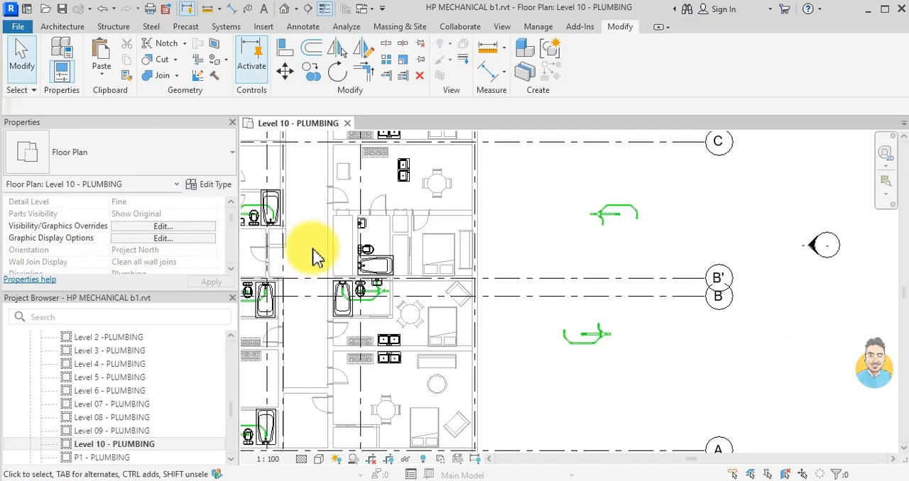
middle_drag(304, 254, 526, 284)
scroll(501, 271, up, 1)
scroll(505, 257, down, 2)
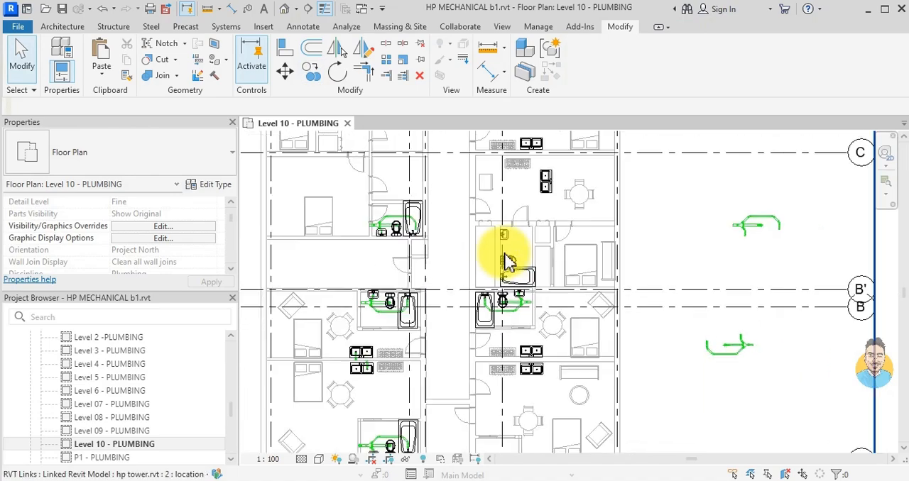
middle_drag(488, 221, 537, 306)
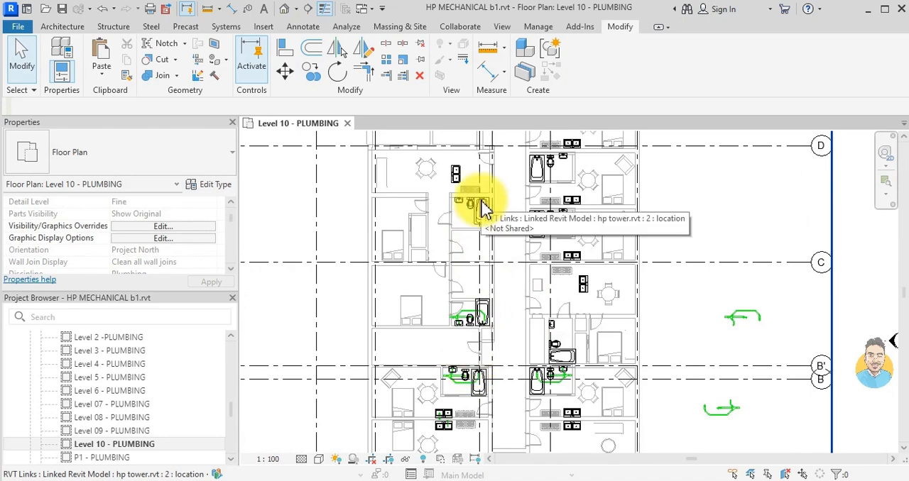
scroll(487, 392, up, 2)
click(458, 382)
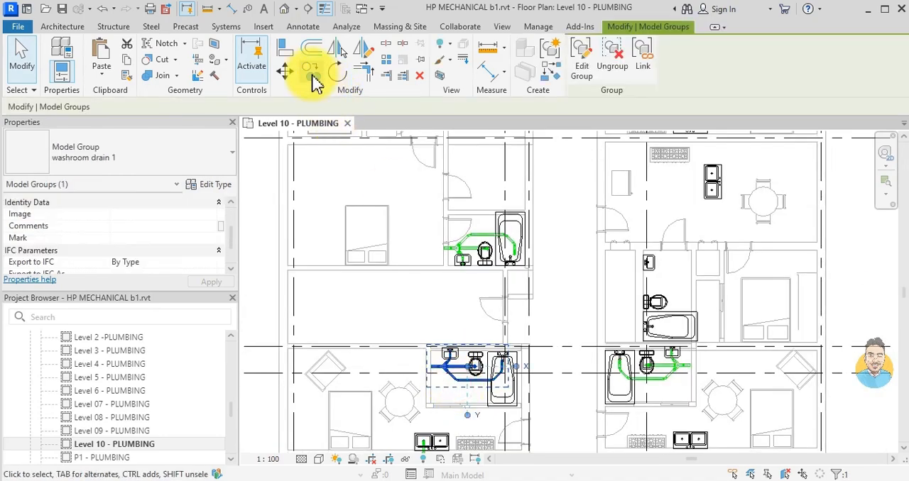
click(319, 80)
scroll(503, 364, up, 5)
click(504, 365)
scroll(476, 406, down, 5)
scroll(461, 298, down, 2)
scroll(468, 256, up, 5)
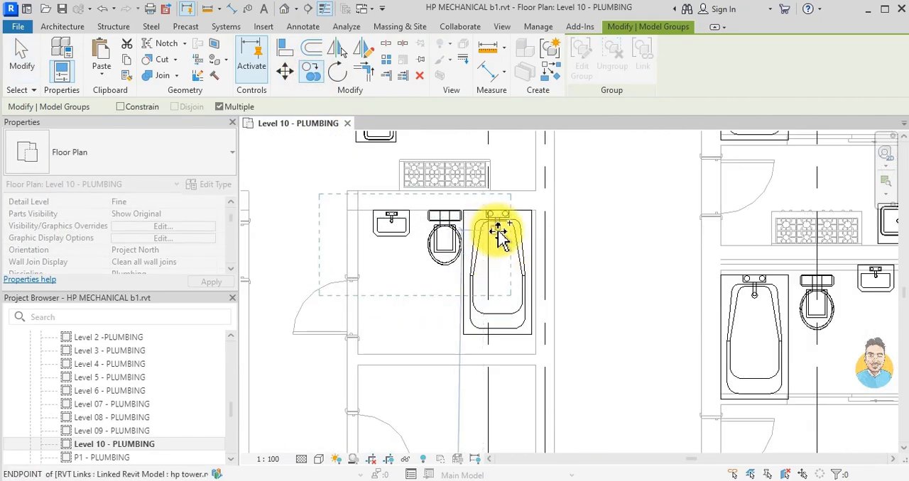
scroll(507, 304, down, 6)
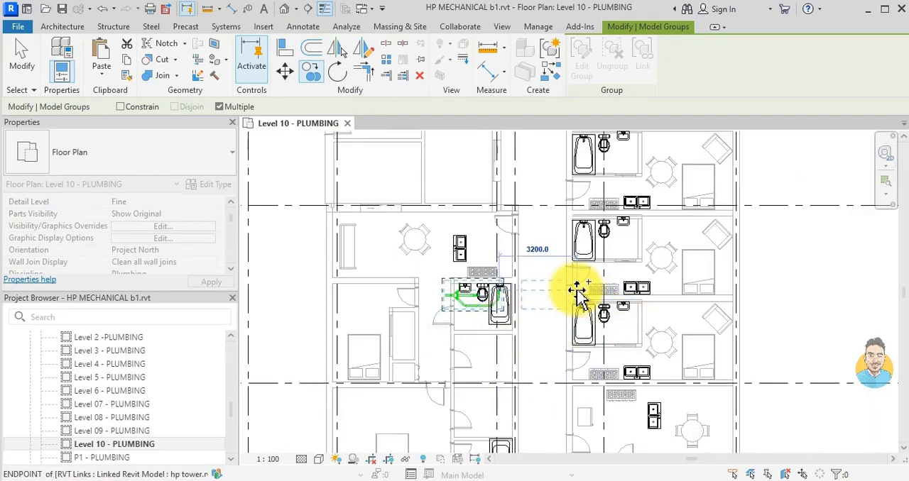
scroll(572, 266, down, 1)
middle_drag(567, 270, 558, 371)
scroll(535, 316, down, 2)
mouse_move(535, 269)
middle_down()
mouse_move(534, 310)
mouse_move(550, 274)
middle_up()
scroll(551, 274, down, 1)
key(Escape)
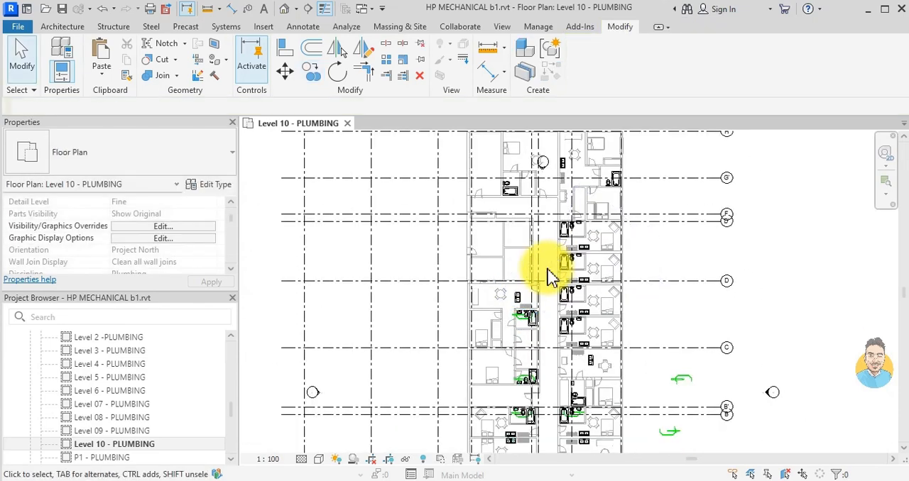
- Mirror a copy of the west bathroom's drain group between gridlines C and D about a vertical axis through the opposite unit
scroll(552, 334, up, 2)
scroll(612, 397, up, 1)
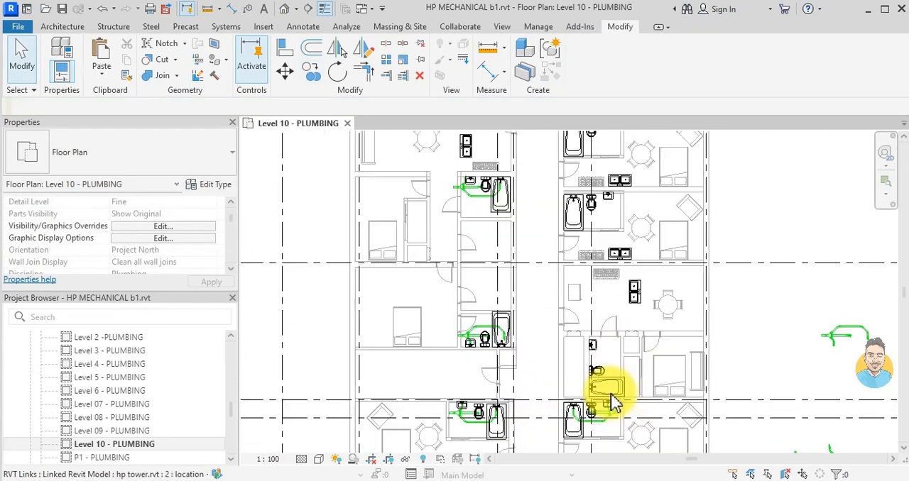
middle_drag(609, 395, 594, 380)
scroll(582, 362, down, 1)
scroll(518, 189, up, 1)
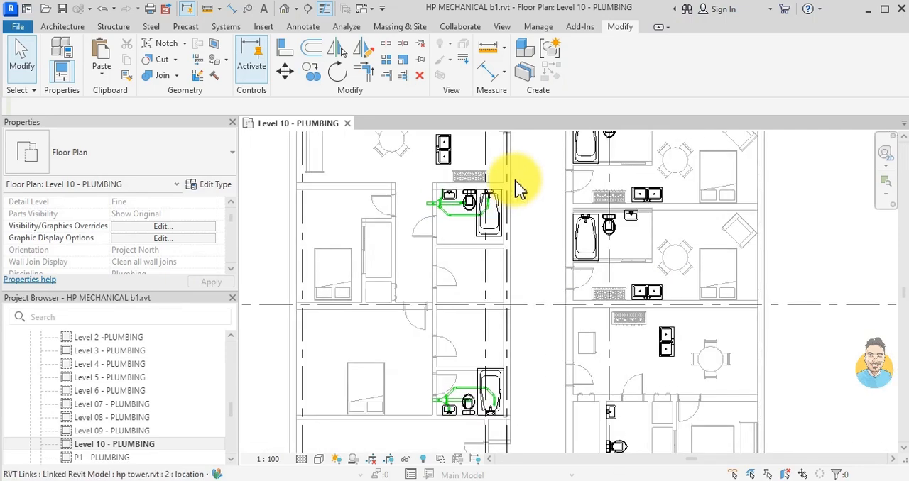
scroll(491, 213, down, 1)
scroll(490, 212, up, 1)
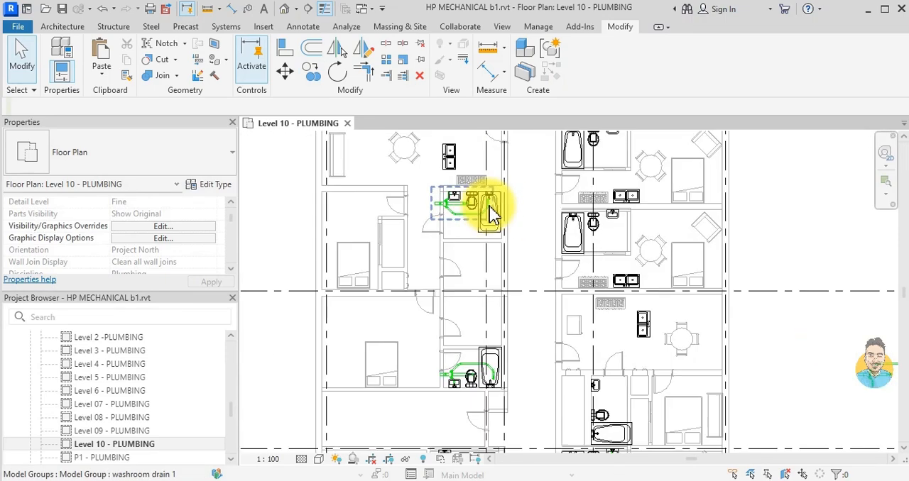
click(492, 213)
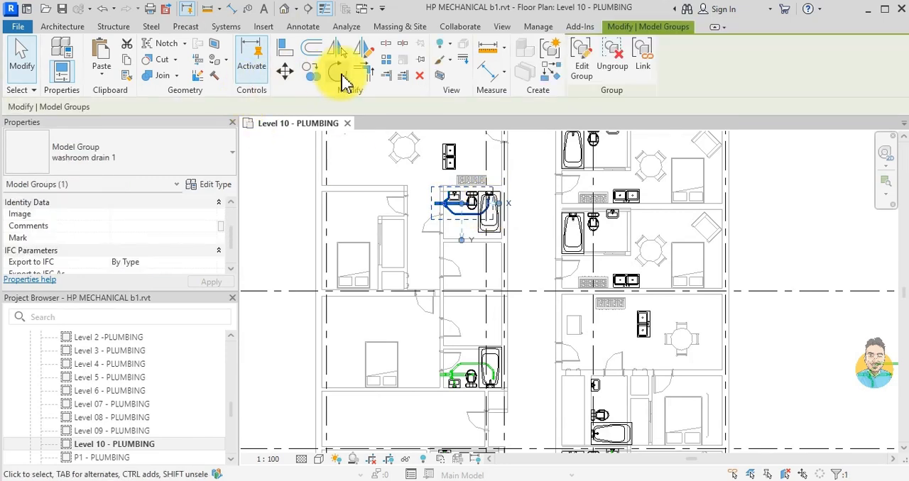
click(363, 48)
scroll(650, 200, up, 1)
click(660, 189)
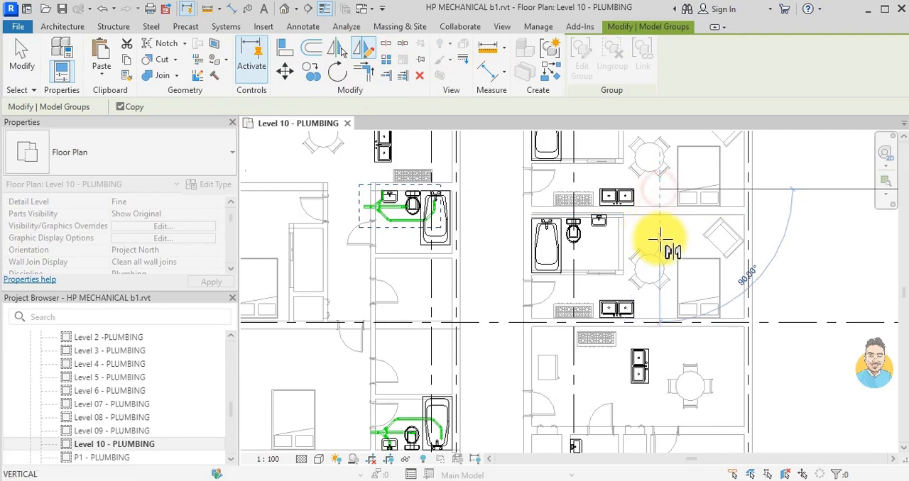
click(659, 239)
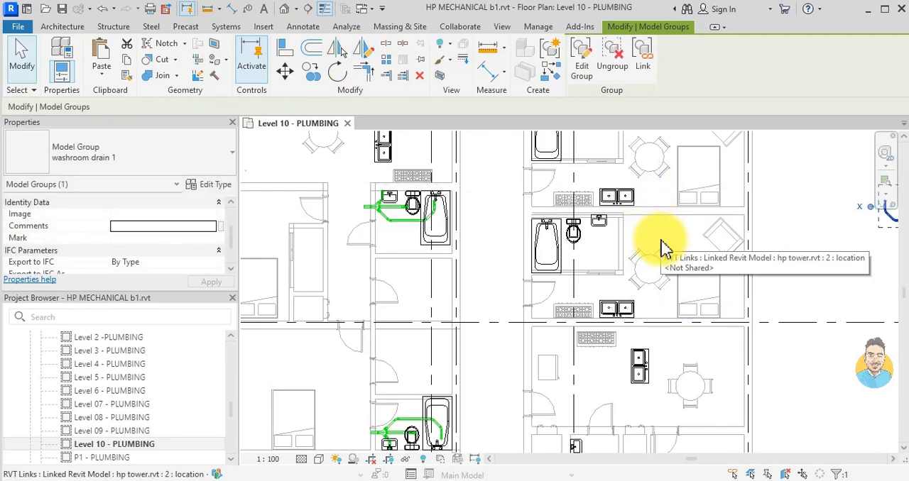
key(Escape)
- Move the mirrored drain group from outside the building into the east bathroom just above gridline C, starting from its bathtub drain end
scroll(661, 247, down, 2)
middle_drag(660, 248, 476, 280)
scroll(592, 258, up, 1)
click(604, 248)
click(285, 71)
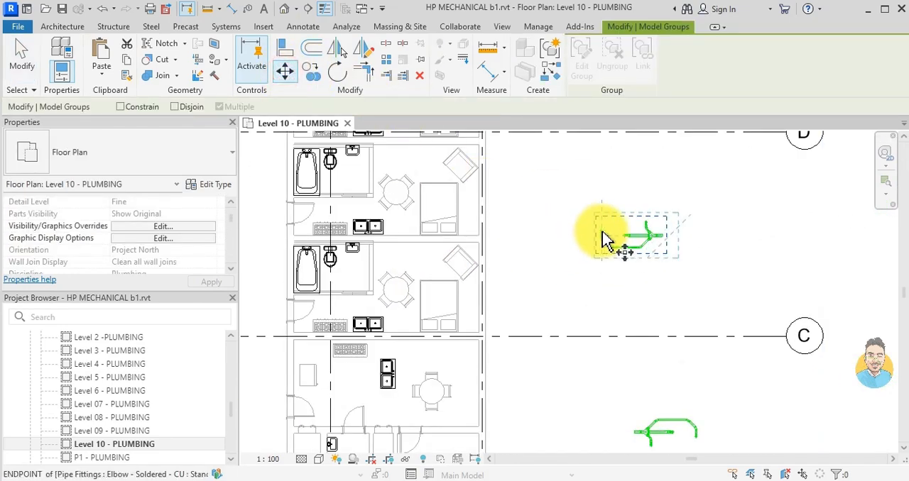
scroll(601, 233, up, 4)
click(606, 235)
scroll(577, 249, down, 2)
middle_drag(577, 252, 831, 254)
middle_drag(595, 355, 681, 321)
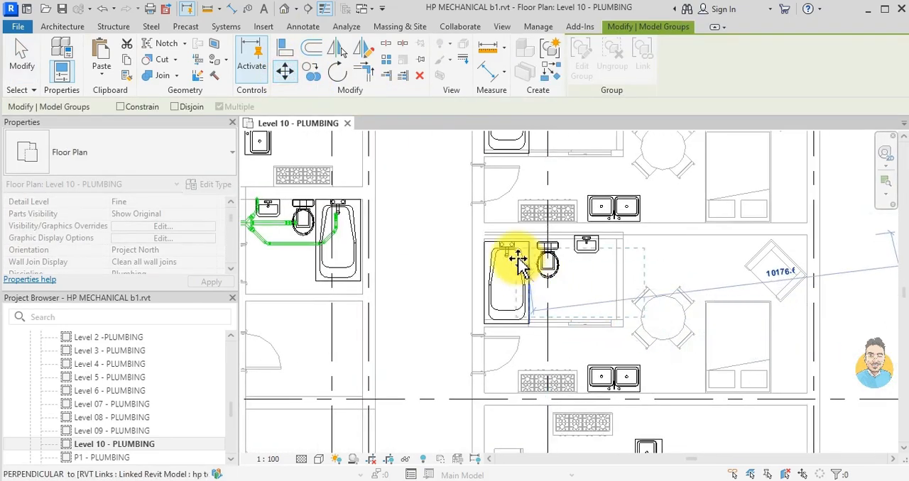
scroll(521, 265, up, 3)
click(486, 245)
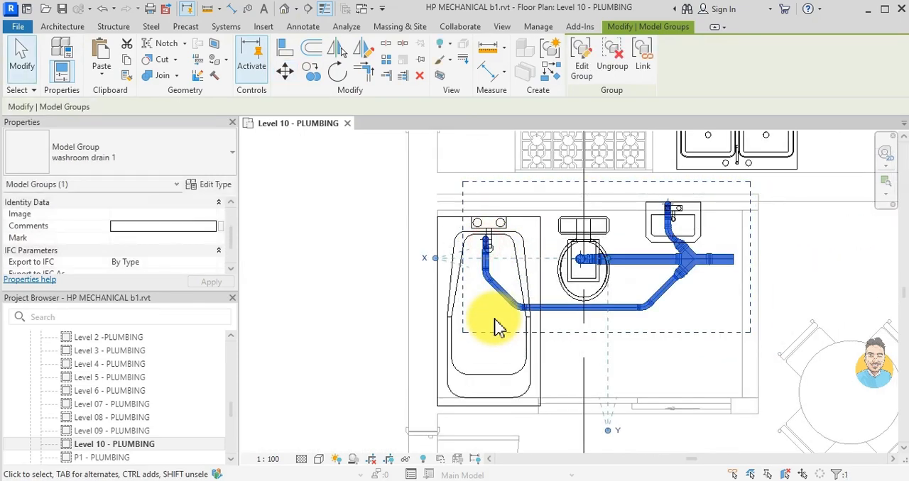
- Nudge the moved drain group down and right to align it with the bathtub, toilet and basin drains
key(Down)
key(Down)
key(Right)
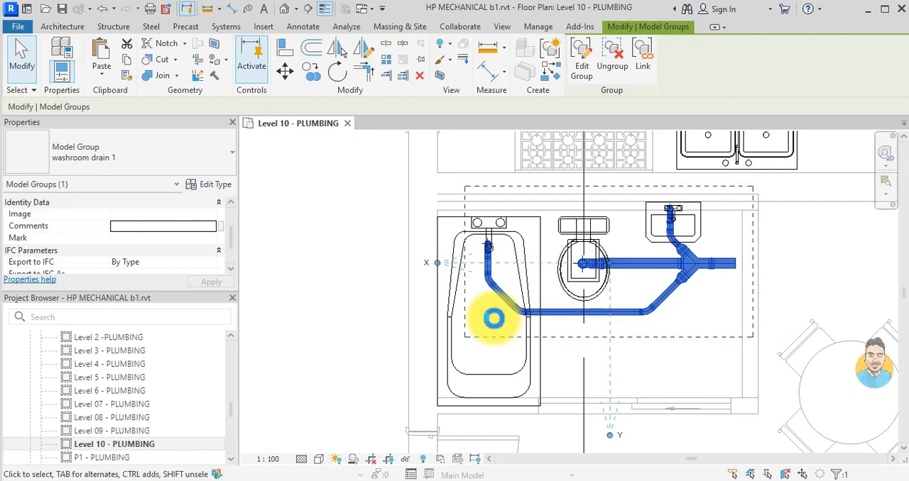
key(Escape)
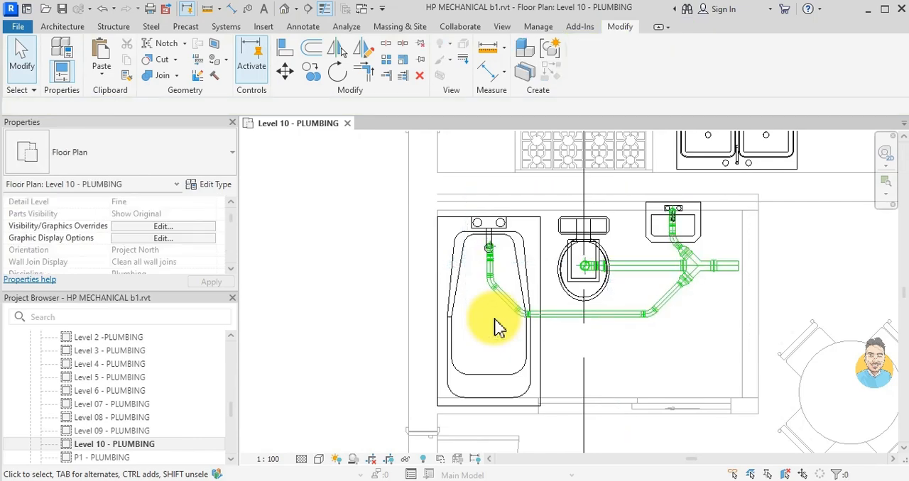
- Copy the washroom drain group from the east bathroom just above gridline C onto the east bathroom just below gridline D
scroll(543, 266, down, 9)
middle_drag(466, 224, 511, 321)
scroll(512, 321, down, 2)
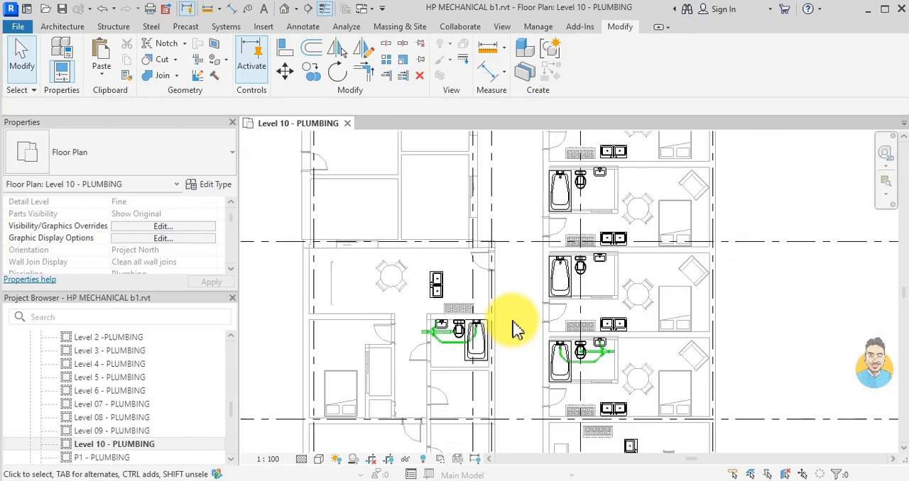
scroll(561, 364, up, 3)
click(594, 348)
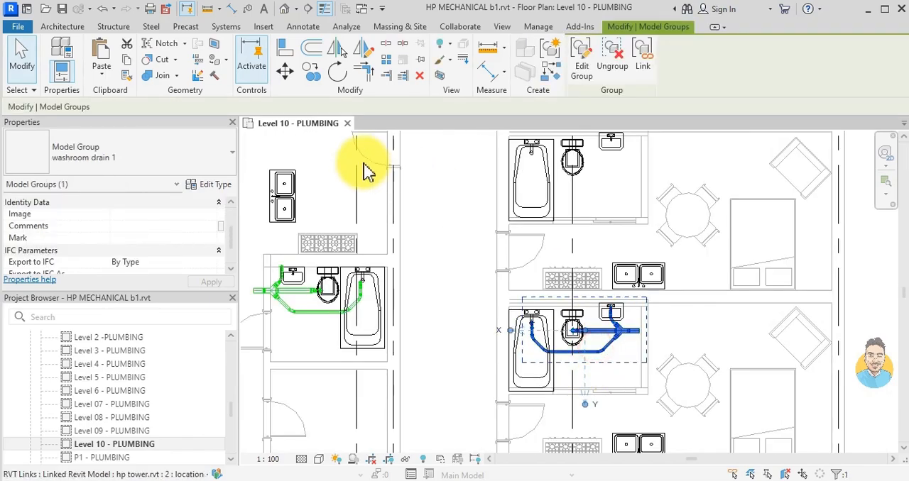
click(311, 71)
scroll(526, 311, up, 4)
scroll(540, 295, down, 4)
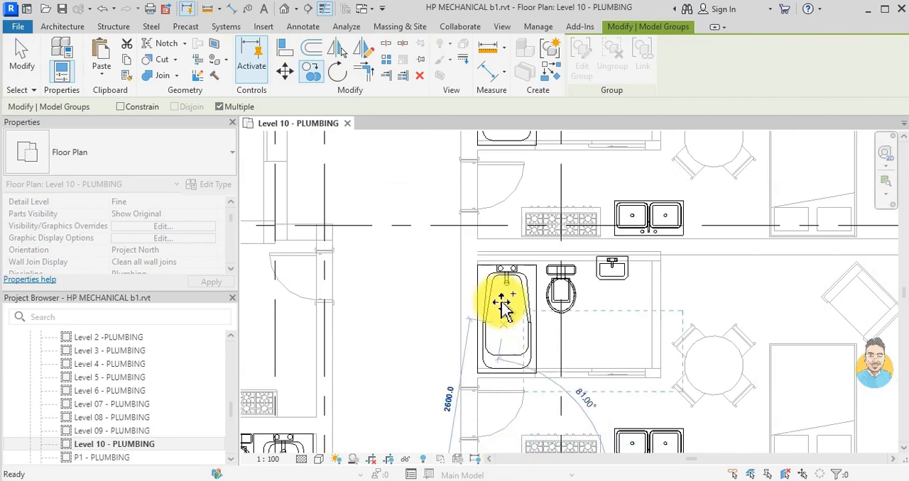
scroll(507, 334, up, 3)
scroll(426, 306, down, 4)
- Place two more copies of the drain group in the east bathrooms between gridlines D and D', and end the copying
scroll(497, 281, up, 4)
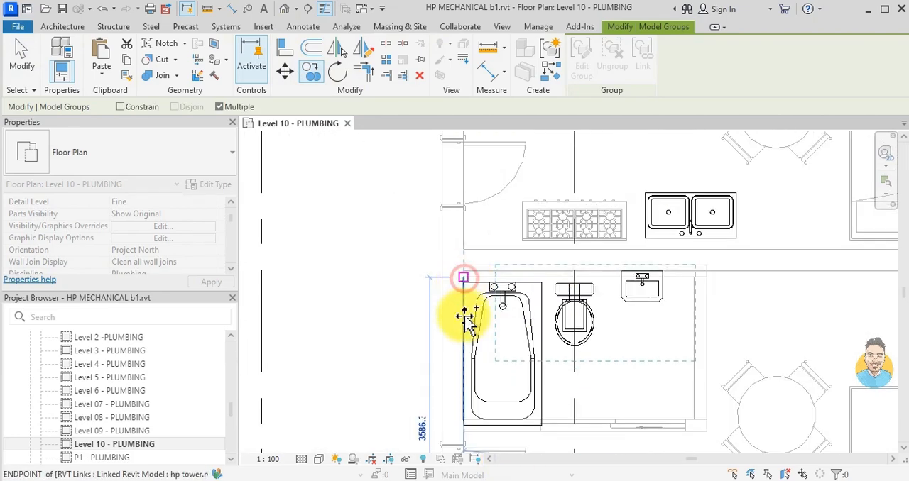
scroll(469, 333, down, 4)
scroll(479, 305, up, 4)
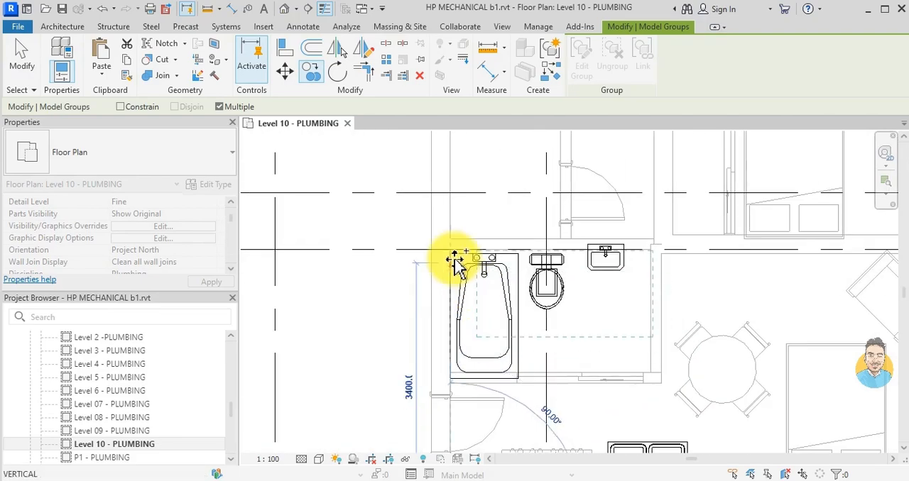
scroll(453, 311, down, 4)
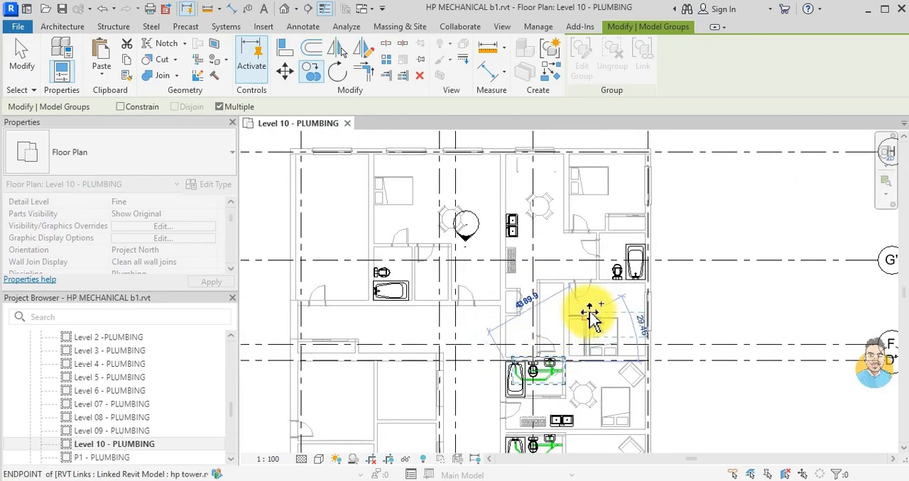
middle_drag(532, 330, 577, 220)
scroll(524, 247, down, 2)
middle_drag(560, 342, 571, 282)
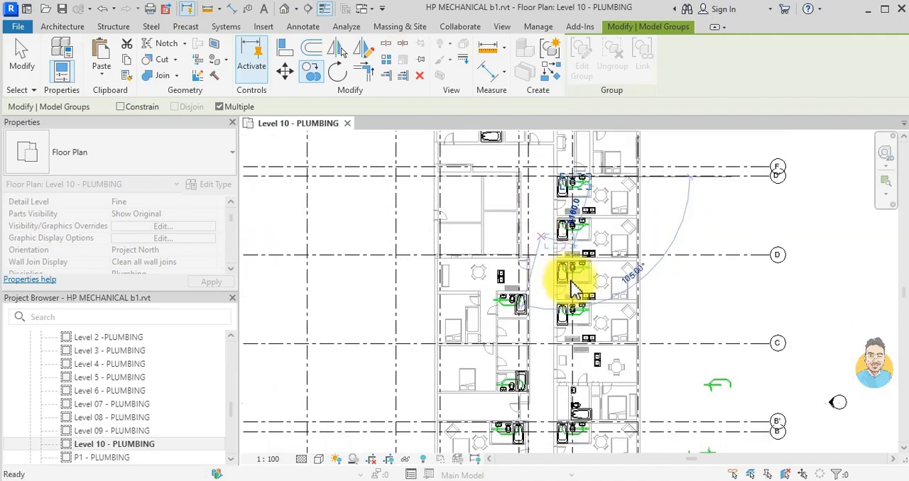
scroll(598, 321, up, 5)
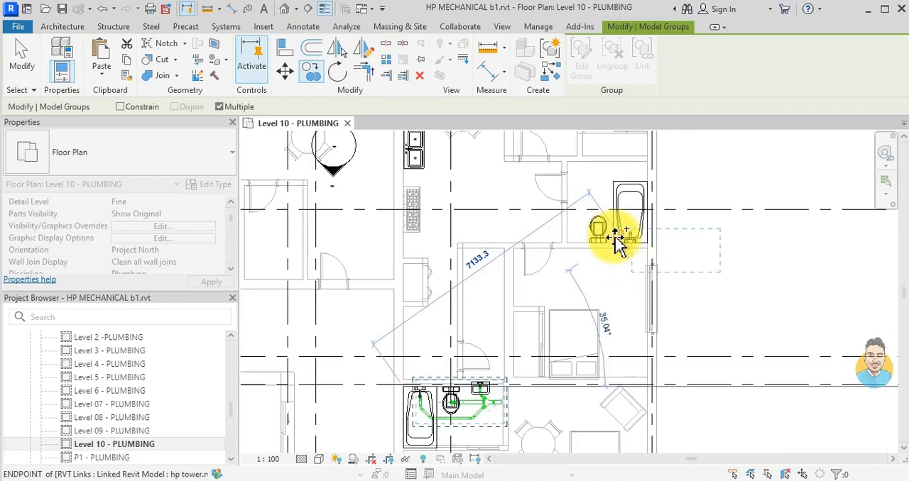
middle_drag(530, 279, 692, 227)
scroll(644, 249, down, 2)
middle_drag(655, 323, 641, 239)
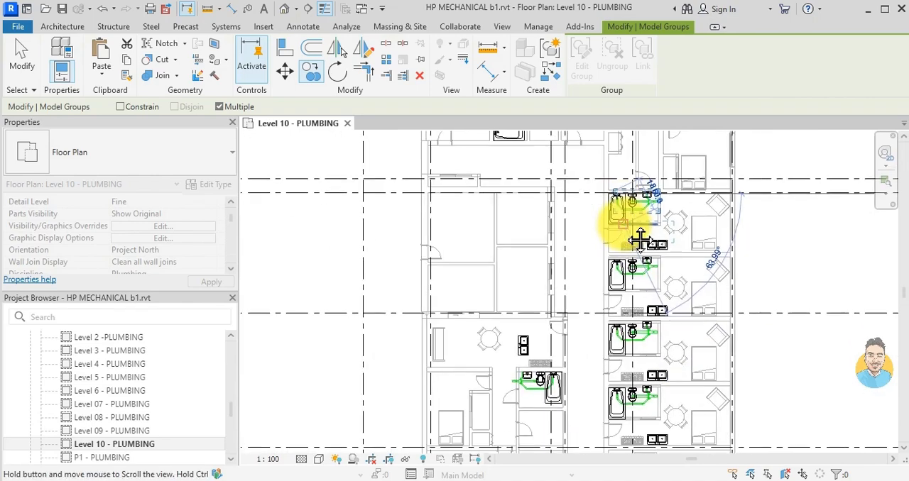
scroll(629, 307, down, 1)
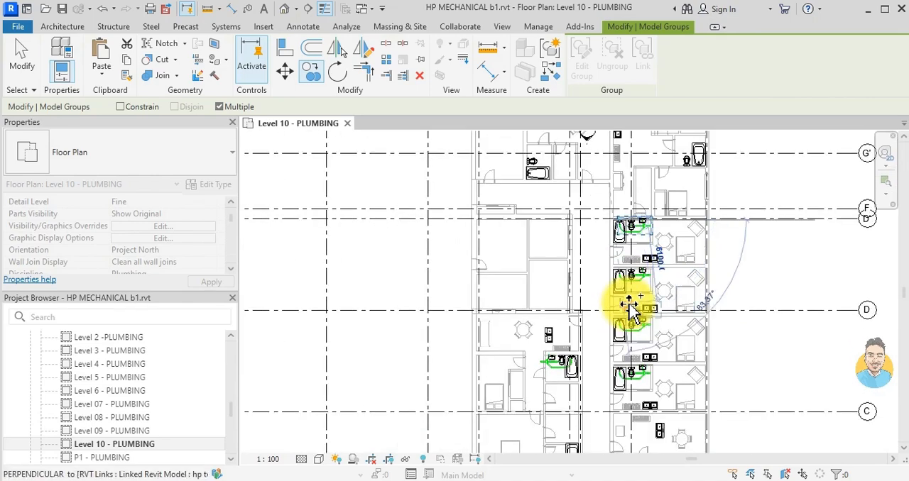
key(Escape)
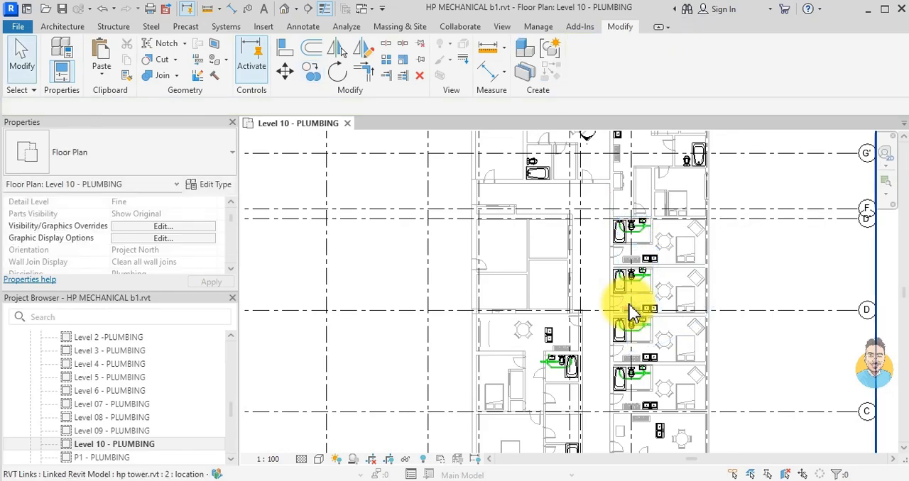
- Examine the unit between gridlines B and C and how the drain fixtures align with the piped west kitchen sinks
scroll(631, 312, up, 6)
scroll(652, 360, up, 2)
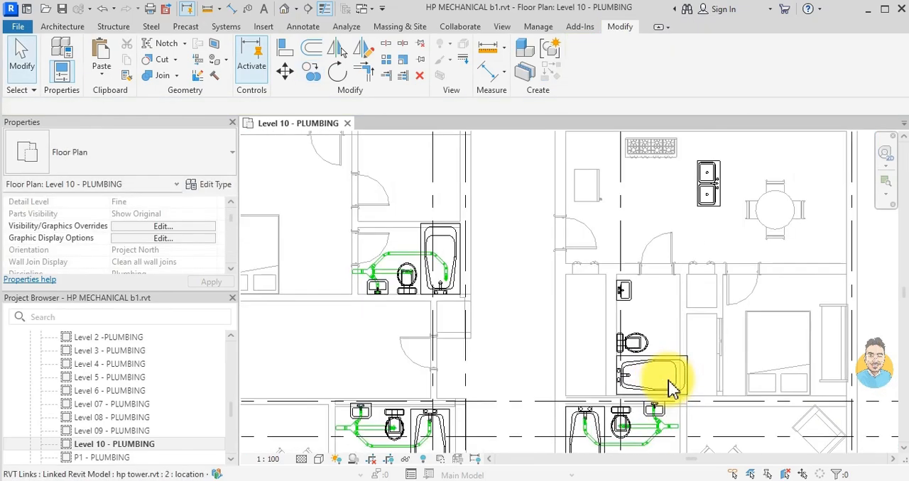
scroll(637, 251, down, 1)
middle_drag(676, 196, 664, 247)
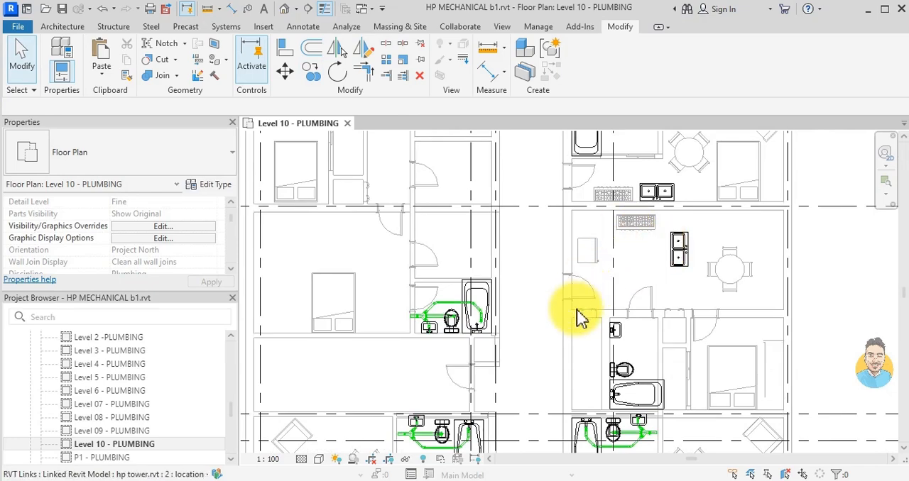
middle_drag(458, 392, 518, 313)
scroll(688, 369, down, 1)
middle_drag(689, 369, 655, 230)
scroll(462, 300, up, 8)
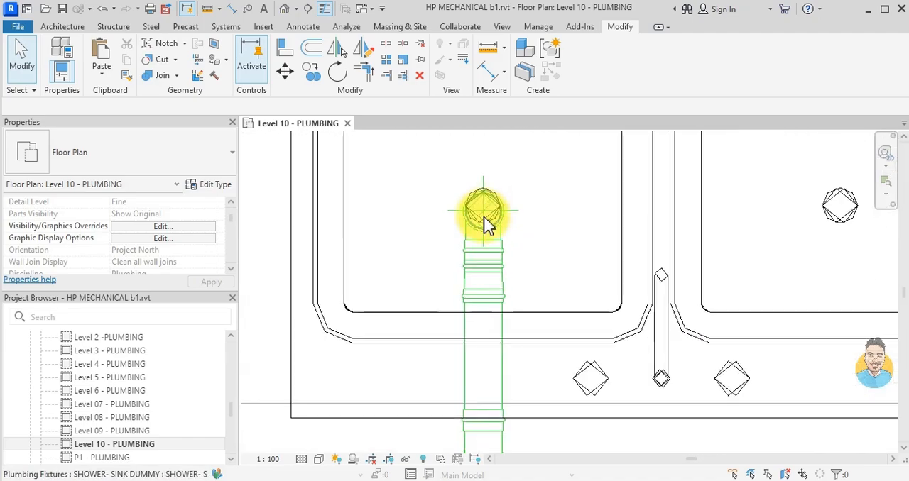
scroll(495, 222, up, 5)
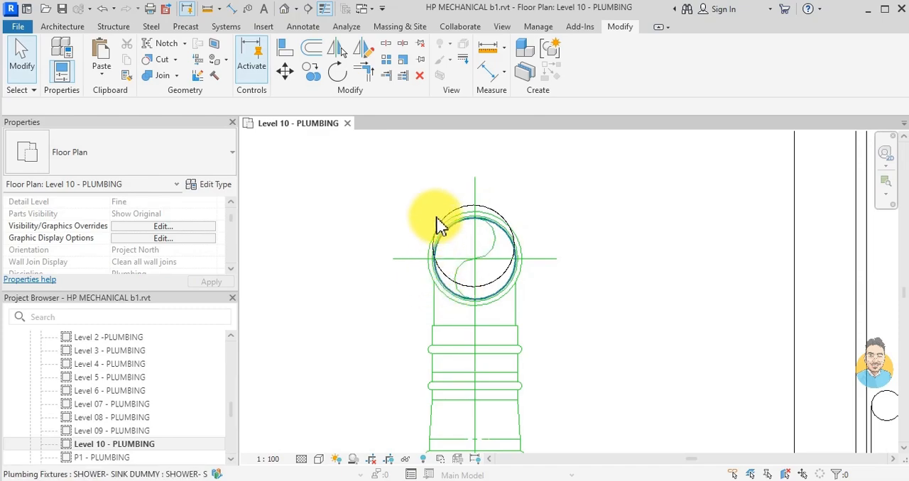
scroll(466, 219, down, 6)
scroll(598, 392, up, 4)
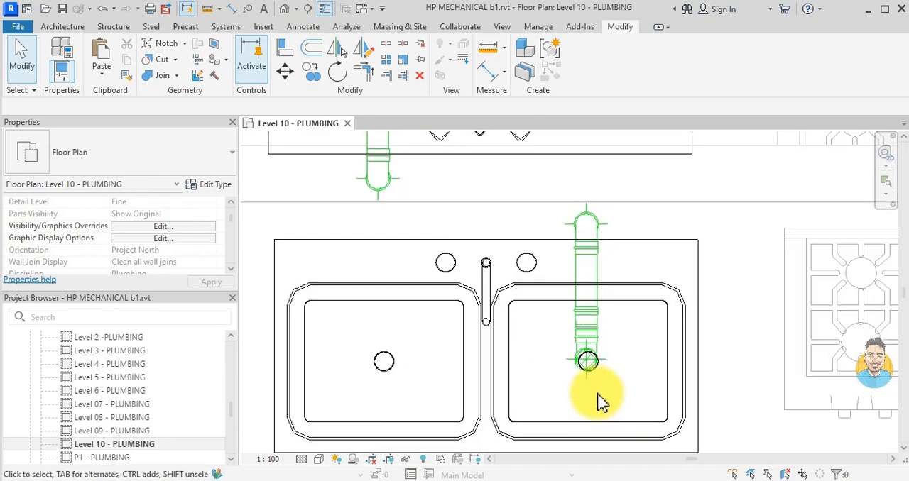
drag(534, 395, 663, 328)
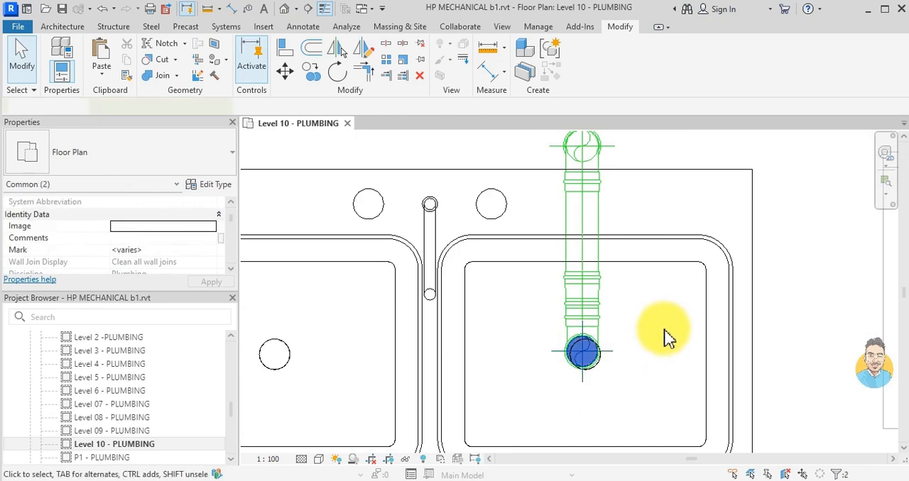
key(Escape)
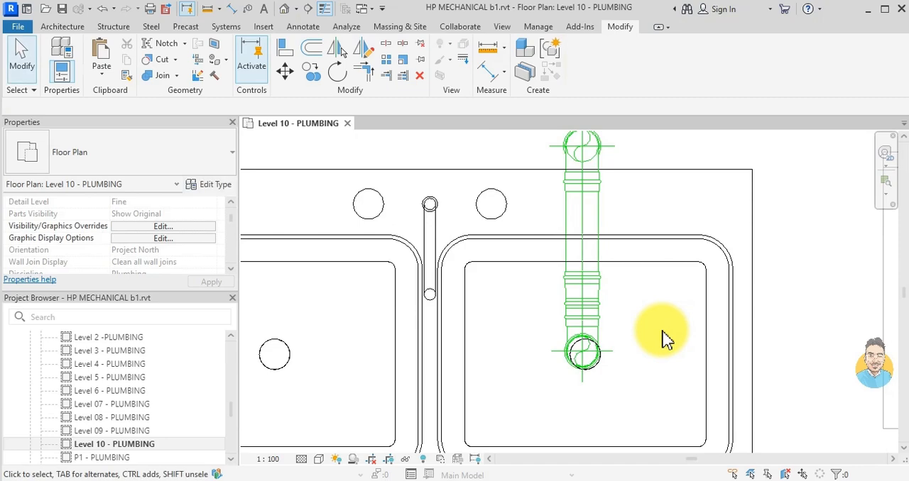
key(x)
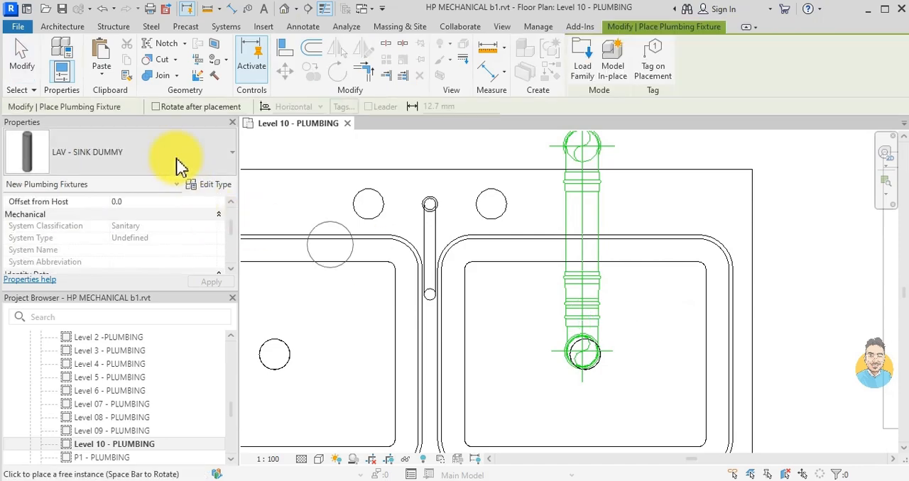
scroll(497, 348, down, 3)
scroll(497, 347, down, 5)
middle_drag(657, 280, 441, 312)
scroll(568, 294, down, 4)
middle_drag(702, 278, 580, 257)
scroll(582, 310, down, 3)
scroll(599, 319, up, 4)
scroll(610, 312, down, 1)
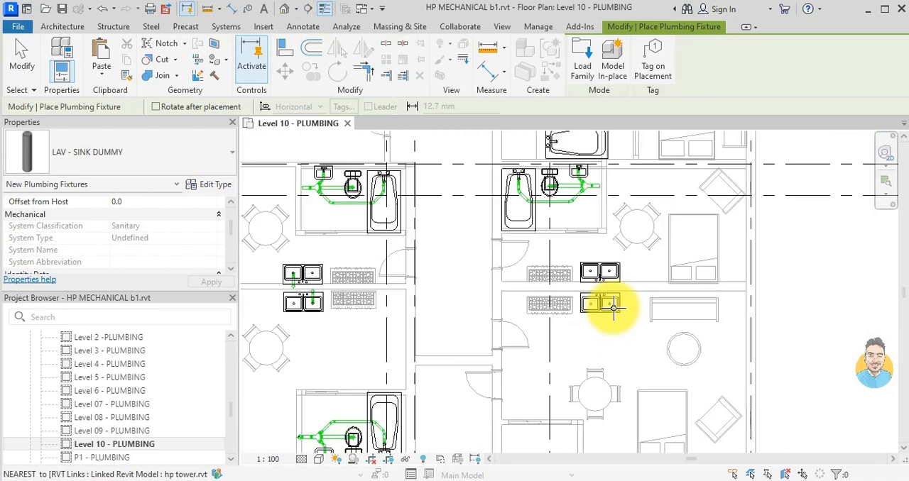
key(Escape)
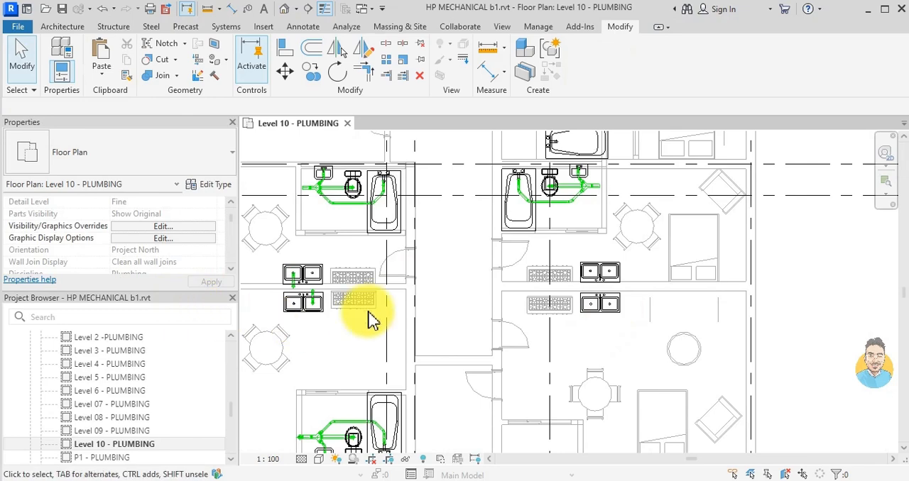
- Copy the drain fixtures and pipes of the west back-to-back kitchen sinks onto the matching east pair below gridline B
middle_drag(477, 314, 619, 315)
scroll(467, 304, up, 2)
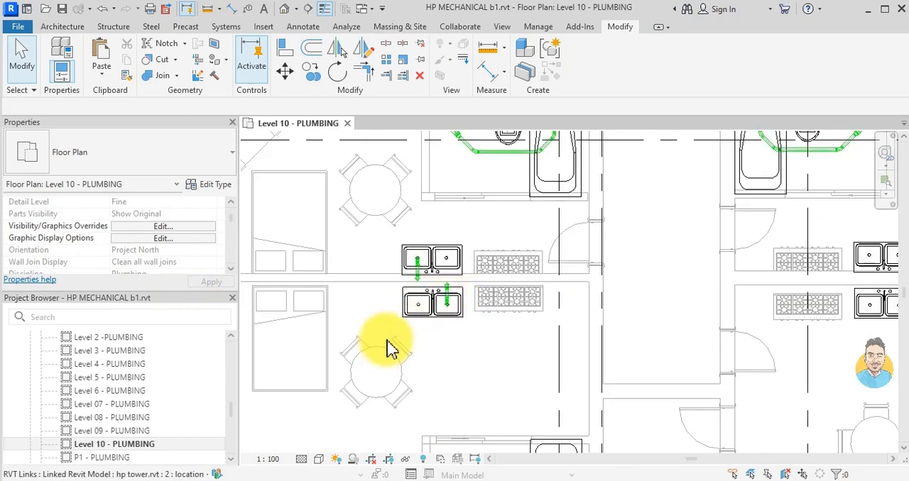
drag(381, 236, 505, 347)
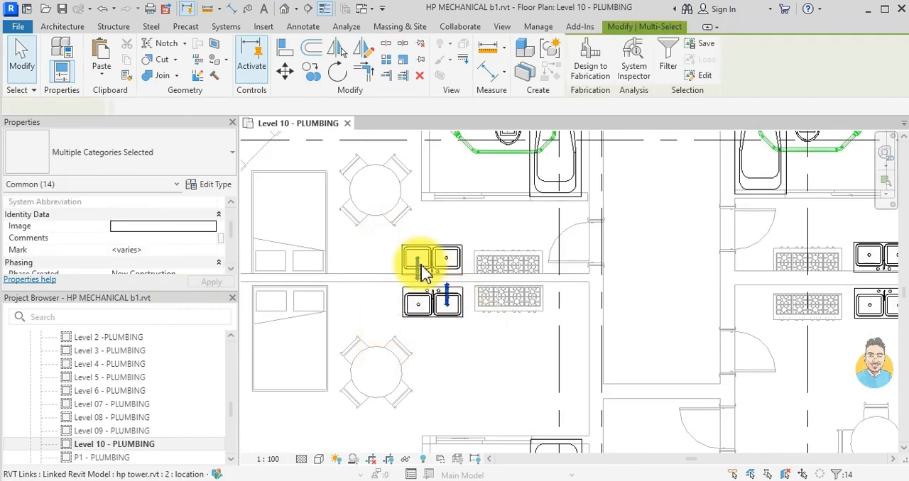
click(310, 73)
scroll(435, 257, up, 3)
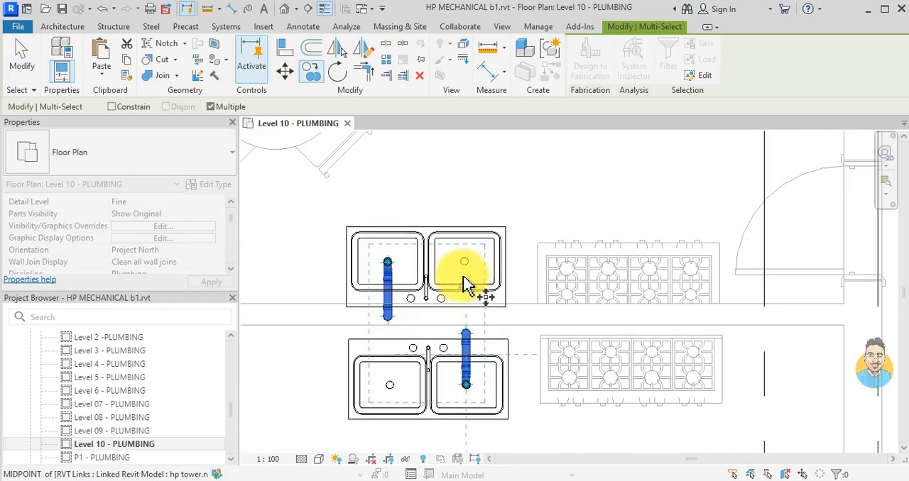
scroll(467, 262, up, 3)
click(462, 263)
scroll(471, 301, down, 5)
middle_drag(513, 294, 327, 285)
scroll(760, 288, down, 2)
middle_drag(760, 287, 675, 314)
scroll(535, 293, up, 5)
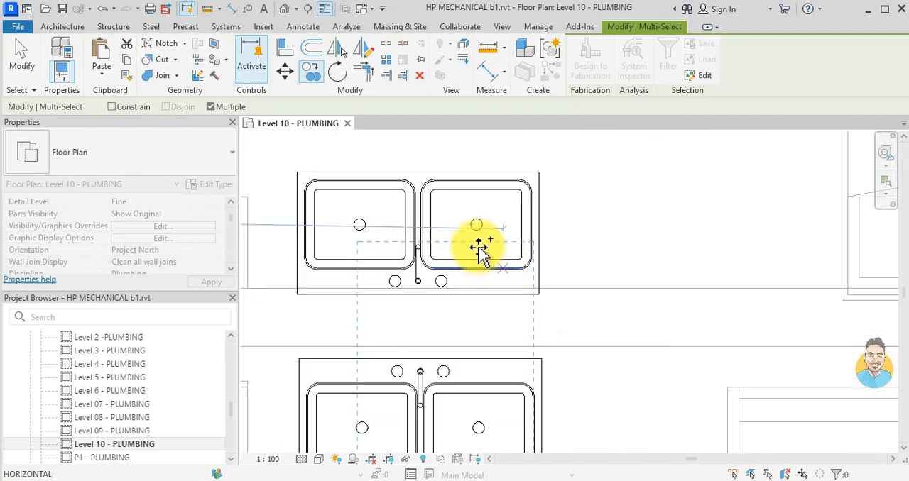
click(468, 211)
scroll(566, 263, down, 8)
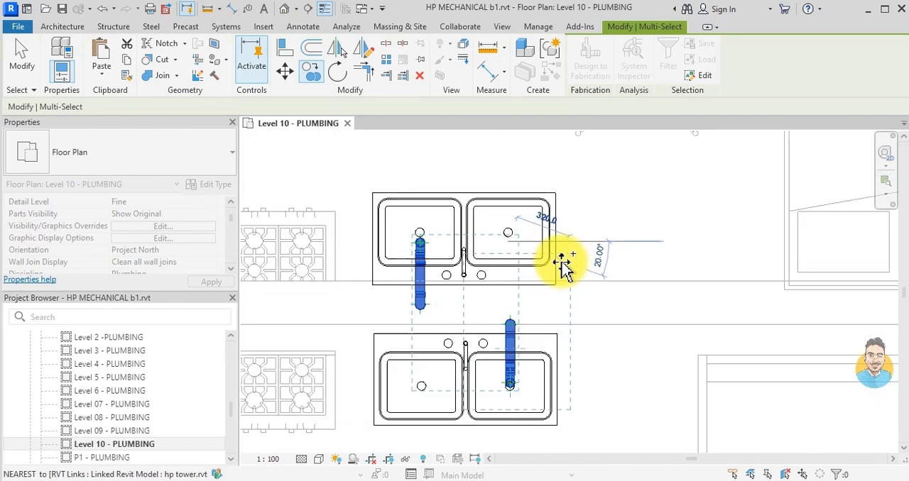
- Check the east kitchen sinks above gridline B as further places for the sink drain copy, and end the copying
middle_drag(565, 264, 619, 428)
scroll(602, 247, down, 1)
scroll(618, 425, down, 1)
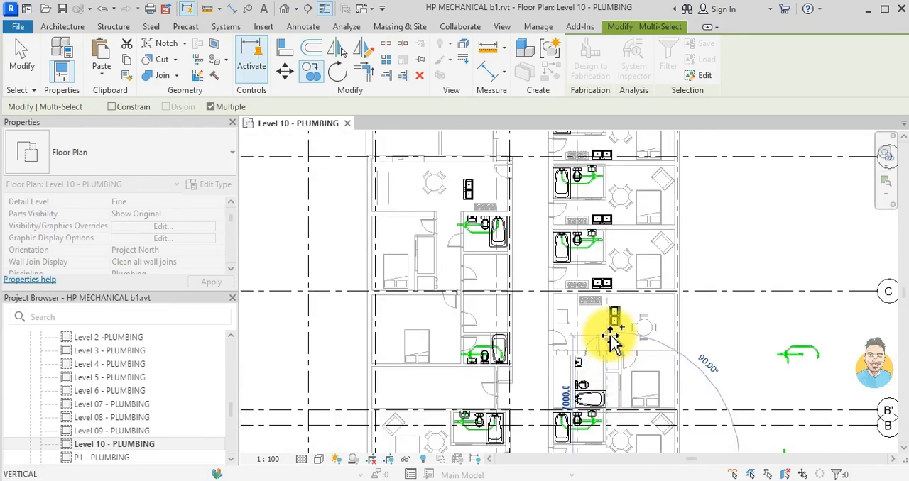
scroll(610, 337, down, 1)
middle_drag(568, 309, 584, 223)
scroll(604, 250, up, 3)
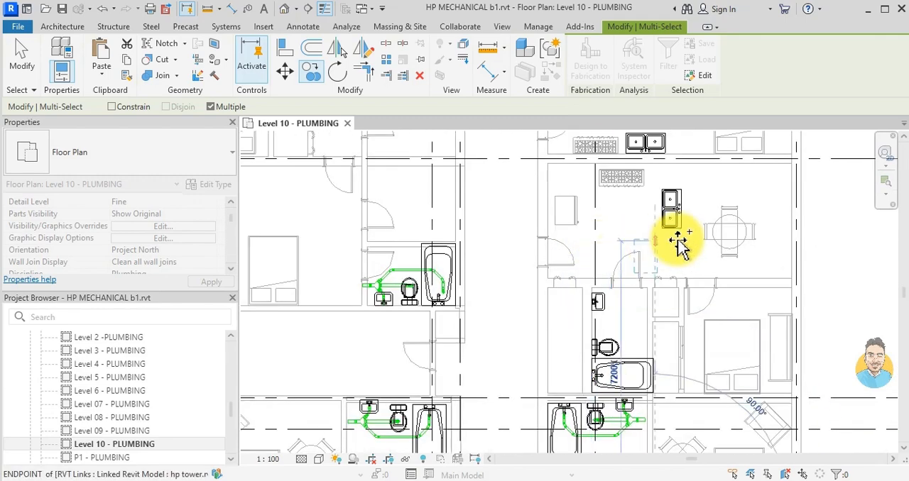
middle_drag(659, 250, 661, 358)
key(Escape)
key(Escape)
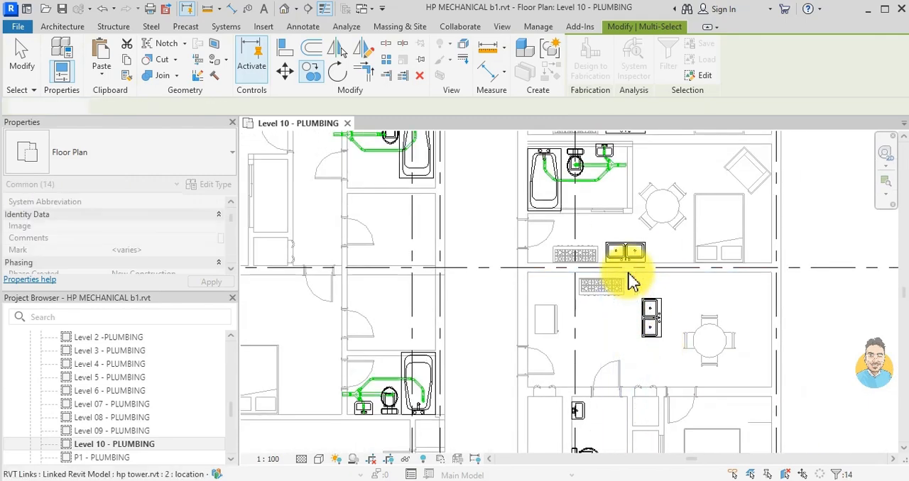
- Place a LAV - SINK DUMMY fixture on the upper basin drain of the vertical kitchen sink just below gridline C
scroll(571, 289, down, 3)
middle_drag(516, 364, 537, 266)
scroll(609, 325, up, 3)
middle_drag(660, 147, 607, 306)
scroll(609, 312, up, 1)
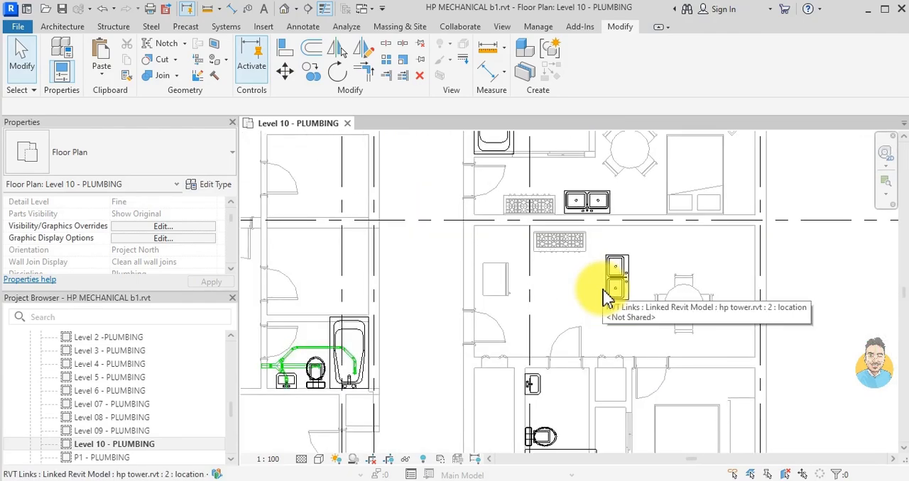
key(c)
key(s)
scroll(604, 288, up, 2)
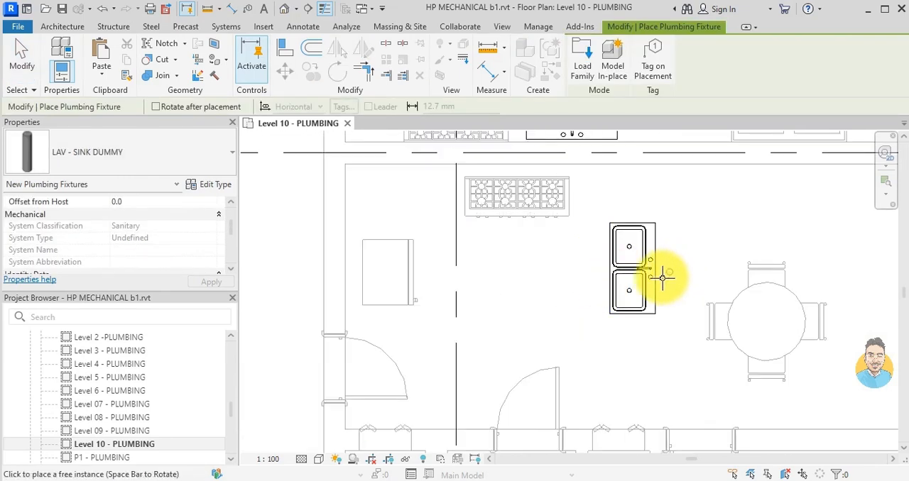
scroll(642, 285, up, 1)
scroll(637, 281, down, 2)
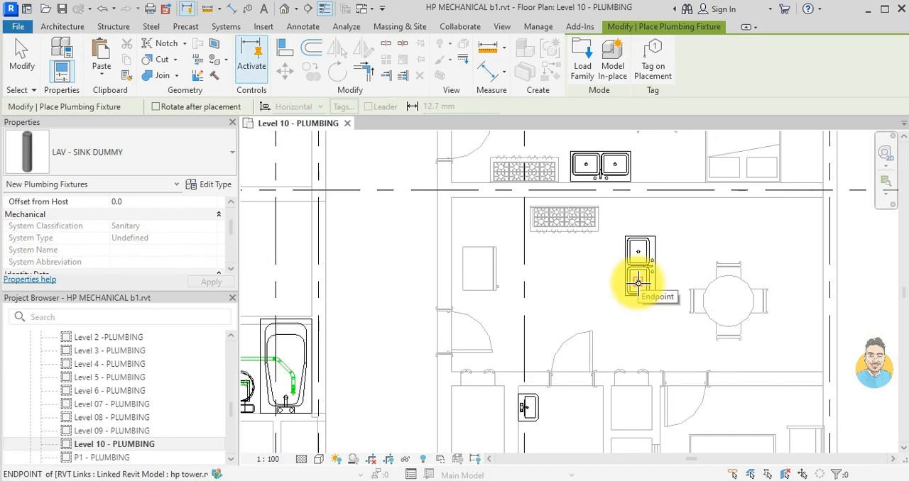
scroll(639, 288, up, 5)
scroll(653, 290, up, 3)
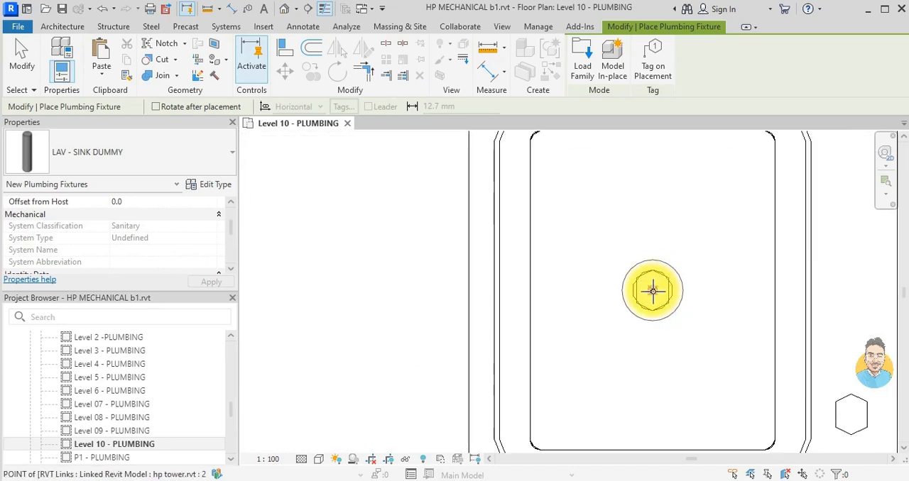
key(Escape)
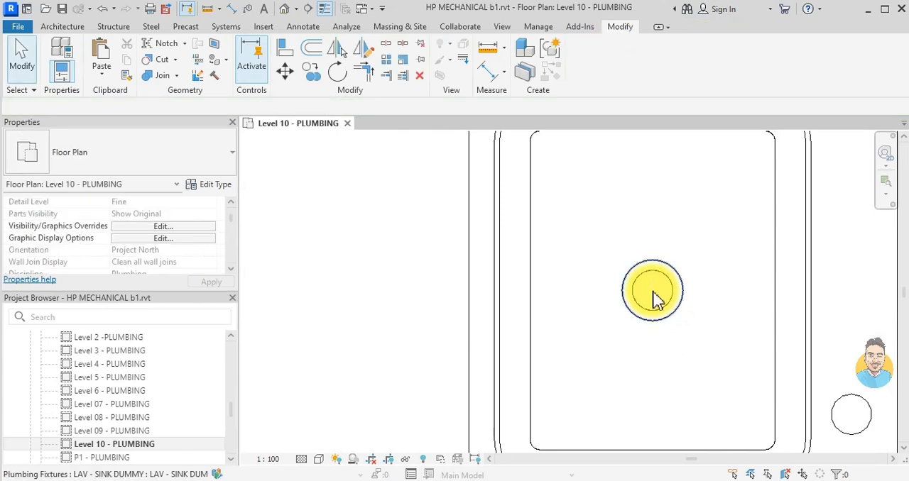
- Draw a pipe from the upper basin's drain fixture straight west to the corridor wall at a middle elevation of -350 mm
click(653, 293)
click(321, 291)
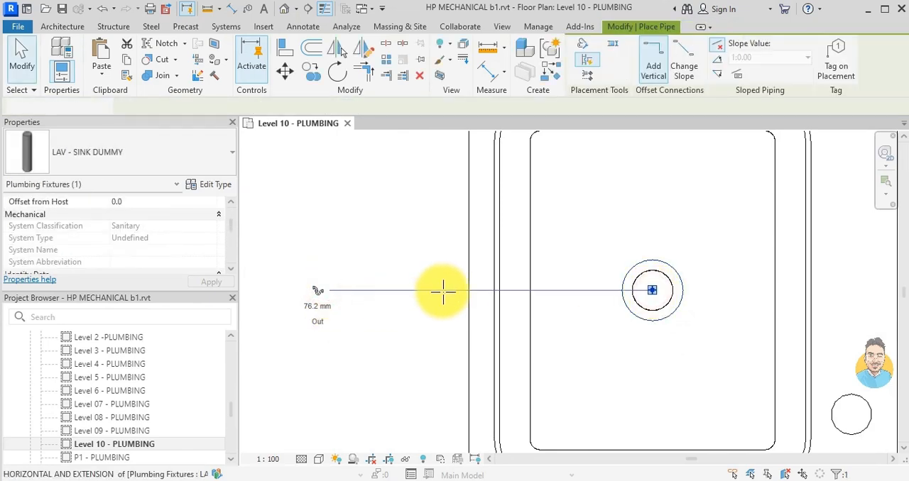
scroll(571, 312, down, 3)
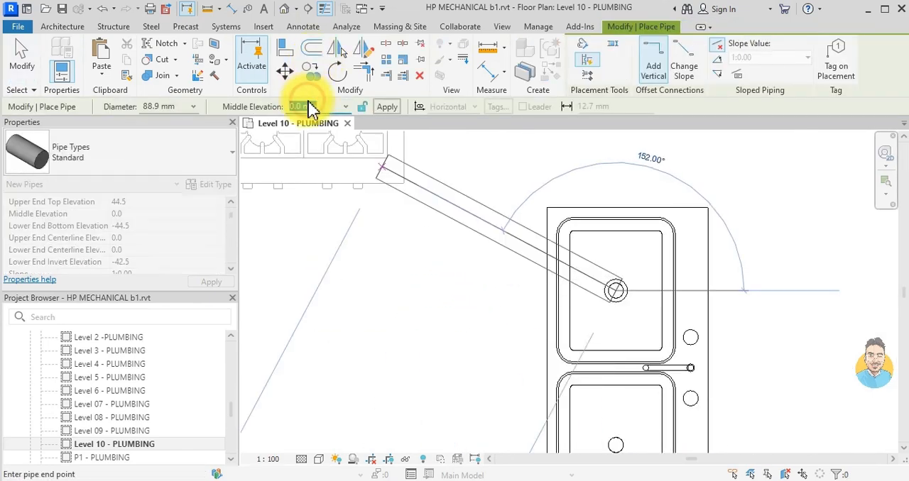
key(Return)
scroll(474, 256, down, 3)
middle_drag(440, 277, 539, 278)
scroll(466, 284, down, 1)
scroll(333, 276, up, 4)
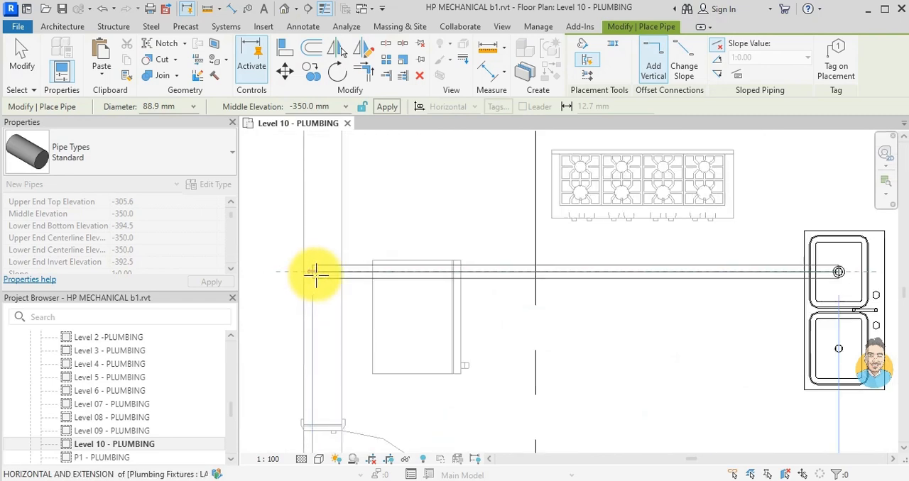
click(322, 270)
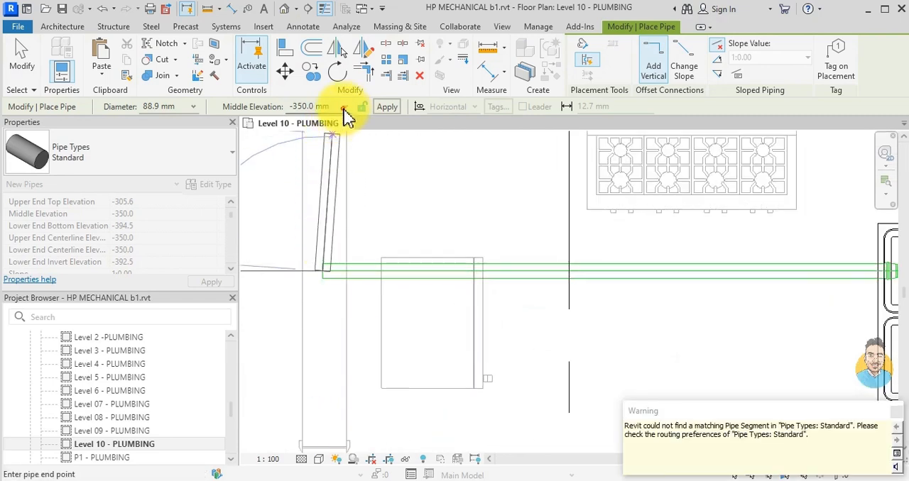
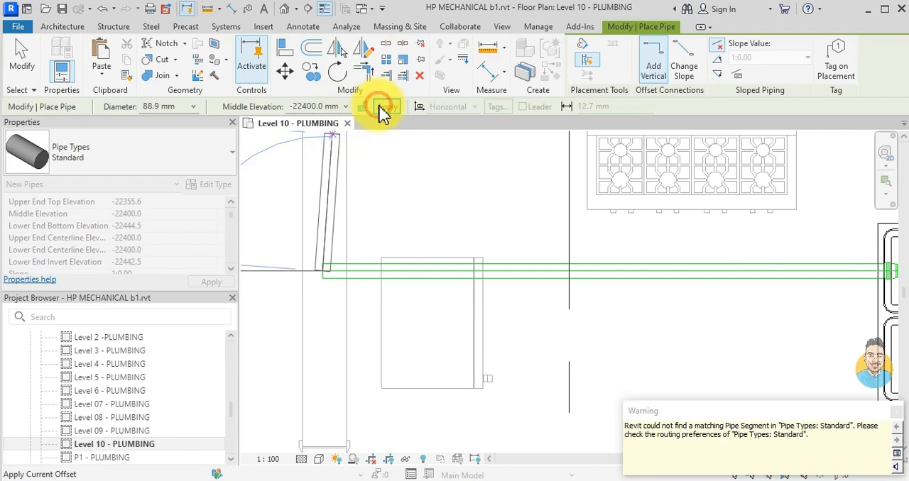
- Add a vertical drop to a middle elevation of -22400 mm at the corridor-wall end of the vertical sink's drain pipe, and end the pipe
click(381, 108)
scroll(470, 305, down, 5)
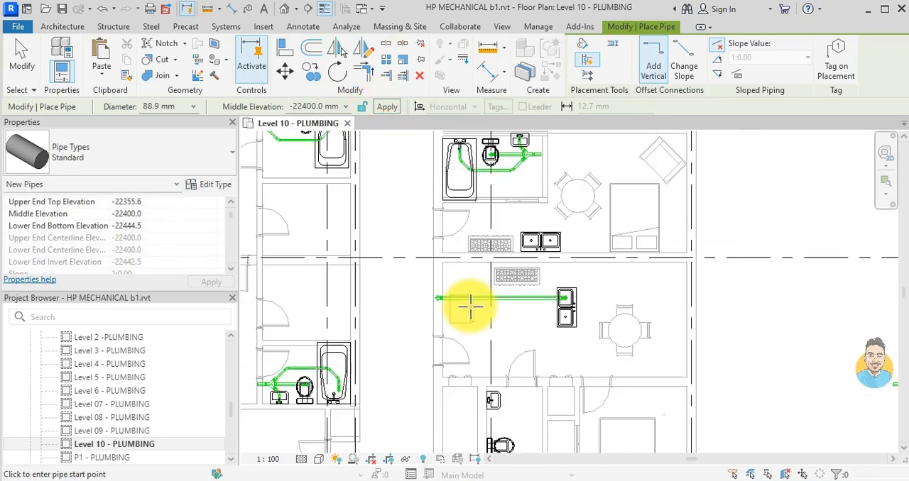
key(Escape)
scroll(475, 315, down, 5)
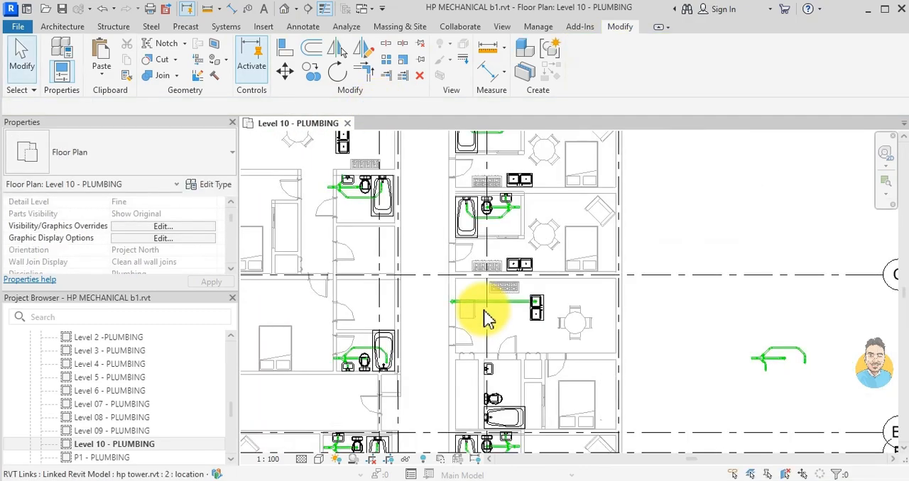
- Copy the drain fixture and pipes of the east pair's upper kitchen sink onto the left basin of the horizontal double sink just above gridline C
middle_drag(483, 264, 523, 268)
scroll(524, 337, up, 3)
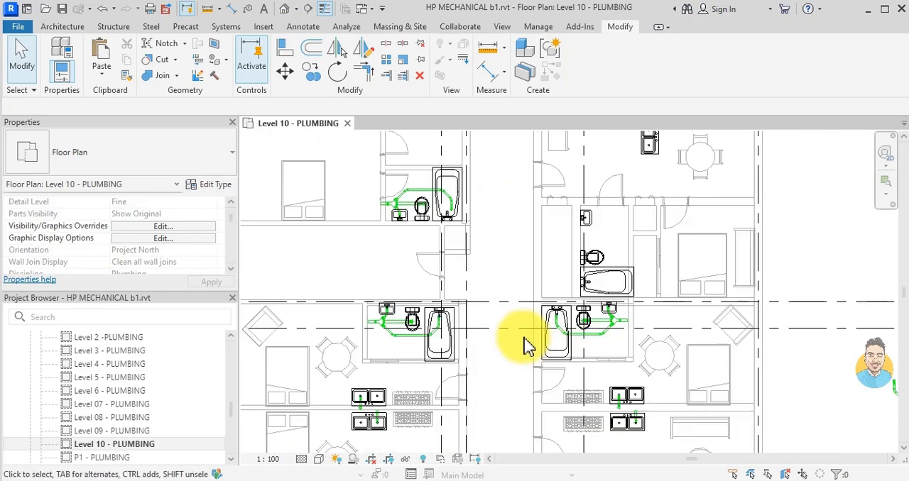
scroll(608, 406, up, 2)
scroll(651, 396, down, 2)
middle_drag(651, 396, 573, 353)
scroll(558, 348, down, 3)
scroll(560, 169, up, 1)
middle_drag(568, 270, 558, 330)
scroll(574, 304, up, 4)
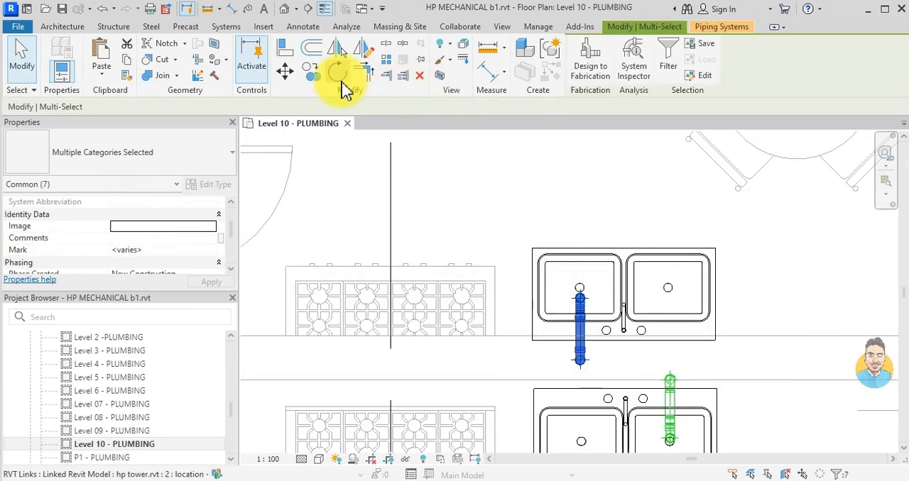
click(579, 288)
scroll(558, 333, down, 5)
middle_drag(550, 288, 549, 398)
scroll(577, 234, down, 1)
middle_drag(578, 216, 533, 258)
scroll(533, 257, up, 6)
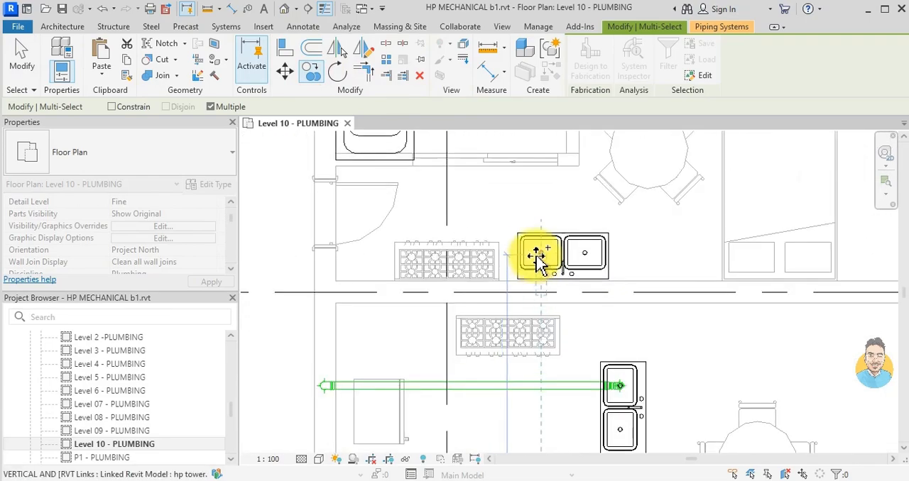
scroll(554, 257, up, 3)
scroll(555, 257, down, 10)
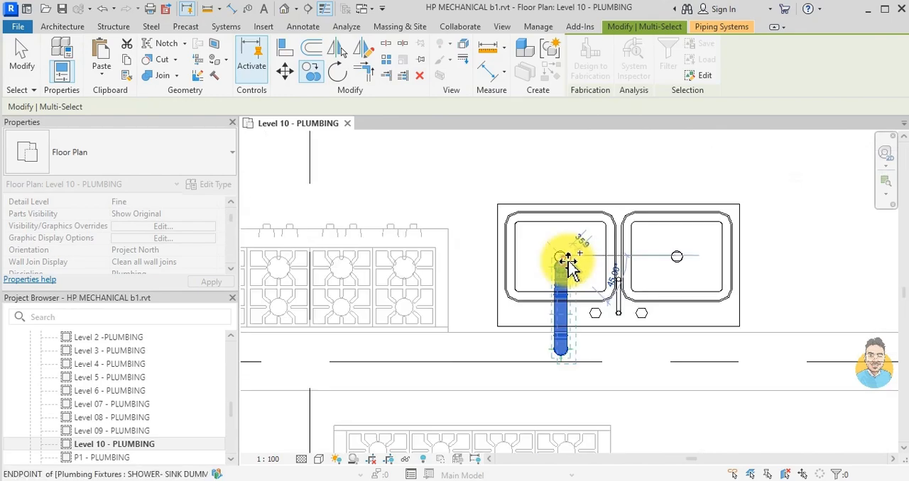
- Place another copy of the sink drain on the left basin of the next horizontal kitchen sink to the north
scroll(639, 270, up, 8)
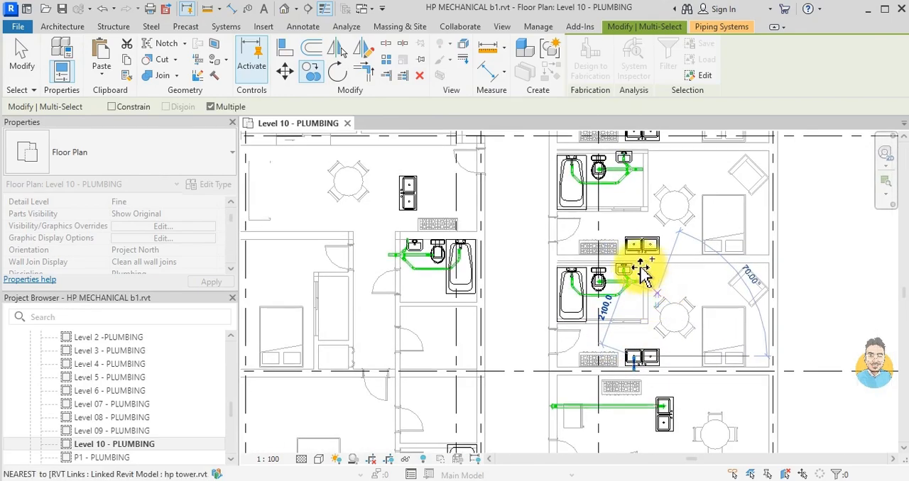
click(615, 178)
scroll(643, 257, down, 9)
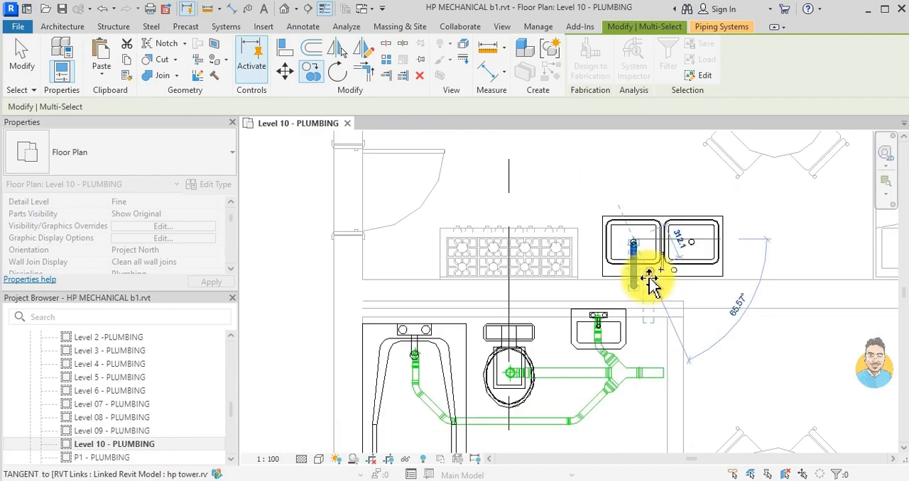
- Place a copy of the sink drain just above the vertical kitchen sink whose taps face the west wall, and end the copying
middle_drag(619, 261, 606, 344)
scroll(497, 327, down, 1)
middle_drag(499, 326, 575, 259)
scroll(586, 270, up, 6)
scroll(574, 245, down, 8)
middle_drag(603, 284, 625, 390)
scroll(600, 321, down, 1)
middle_drag(595, 316, 571, 351)
scroll(602, 283, up, 8)
scroll(610, 245, up, 1)
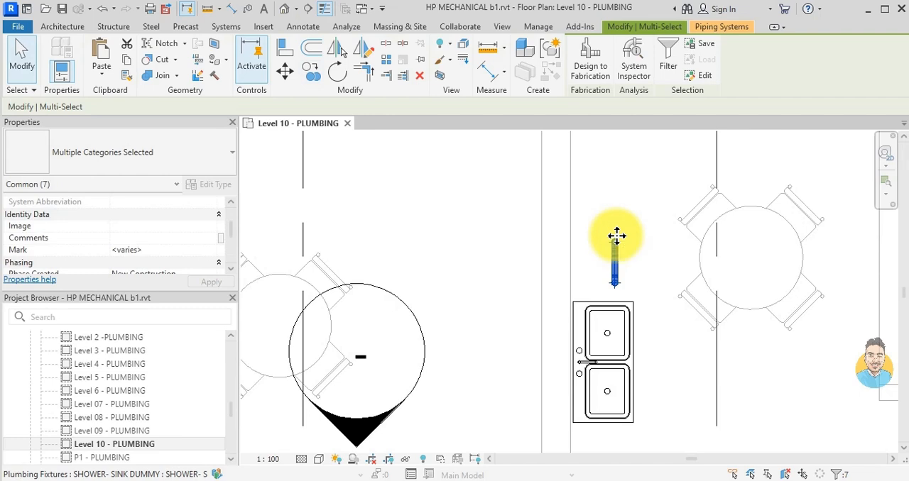
key(Escape)
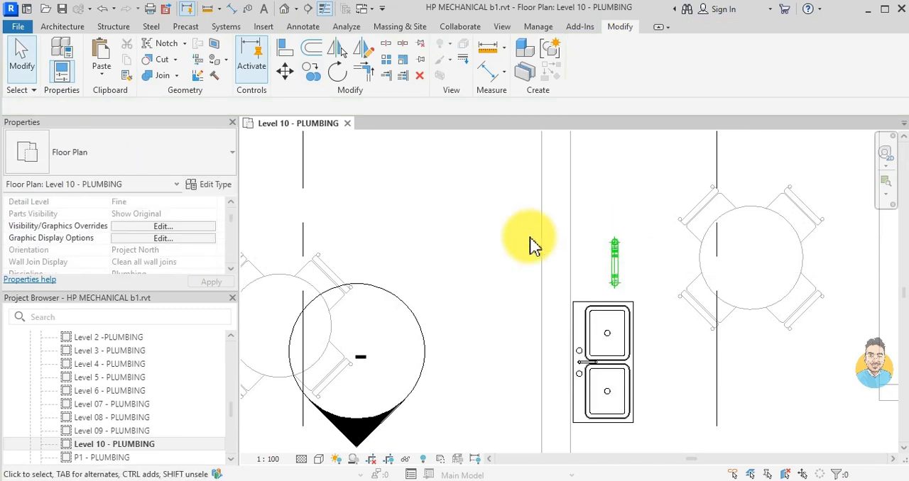
- Rotate the copied drain fixture and pipes above the vertical kitchen sink a quarter turn clockwise so that they lie horizontally
drag(472, 198, 617, 304)
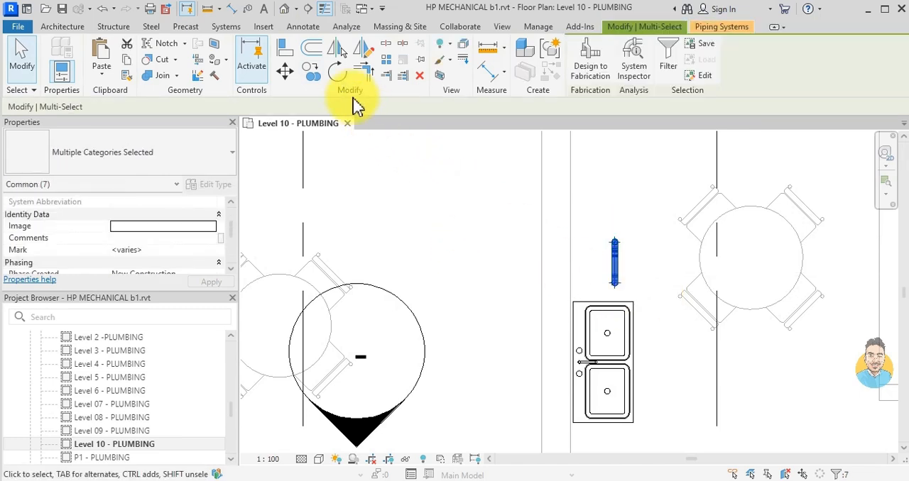
click(344, 75)
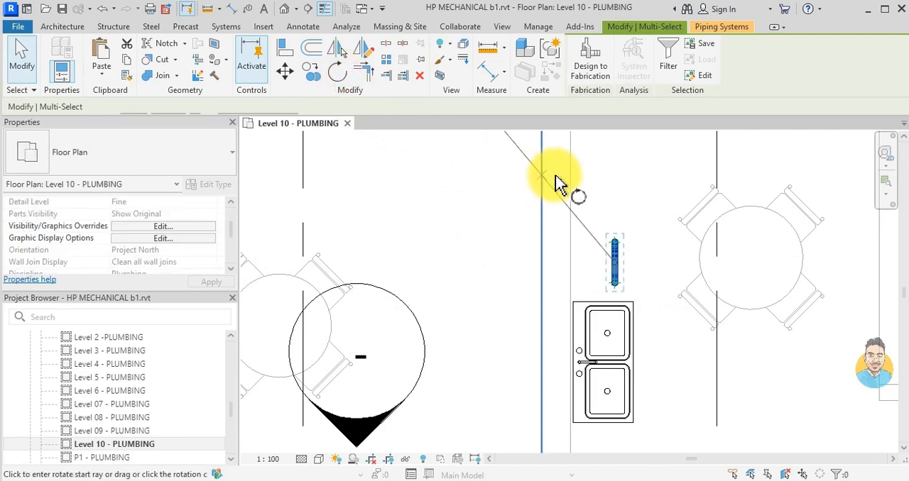
click(615, 190)
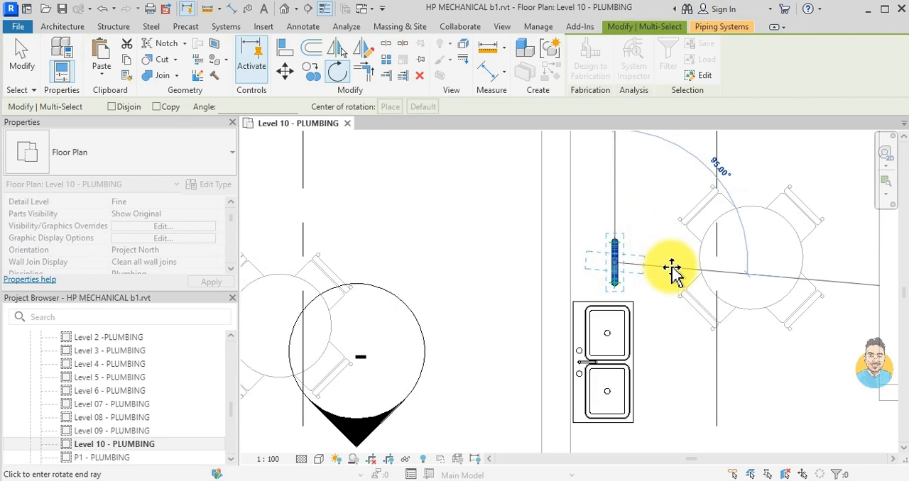
click(675, 269)
- Move the rotated sink drain onto the vertical sink's upper basin, with its far end reaching the west wall
scroll(675, 270, up, 1)
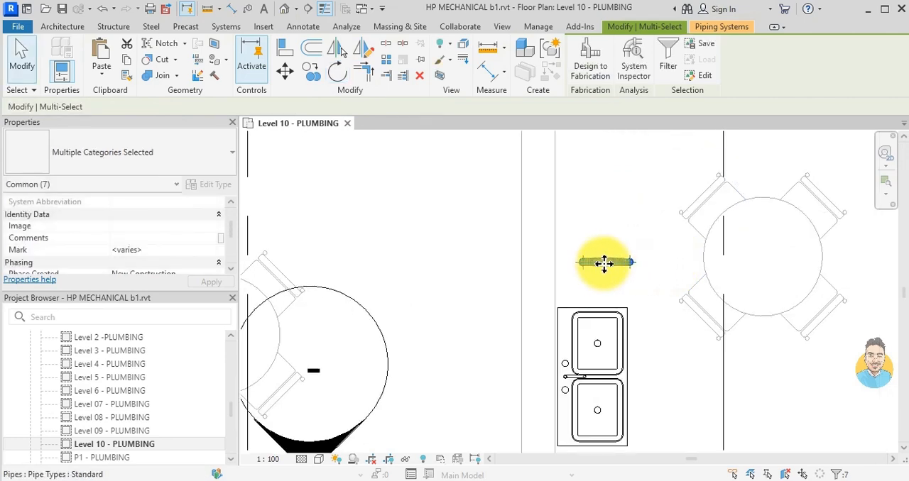
scroll(604, 263, up, 2)
drag(604, 261, 517, 415)
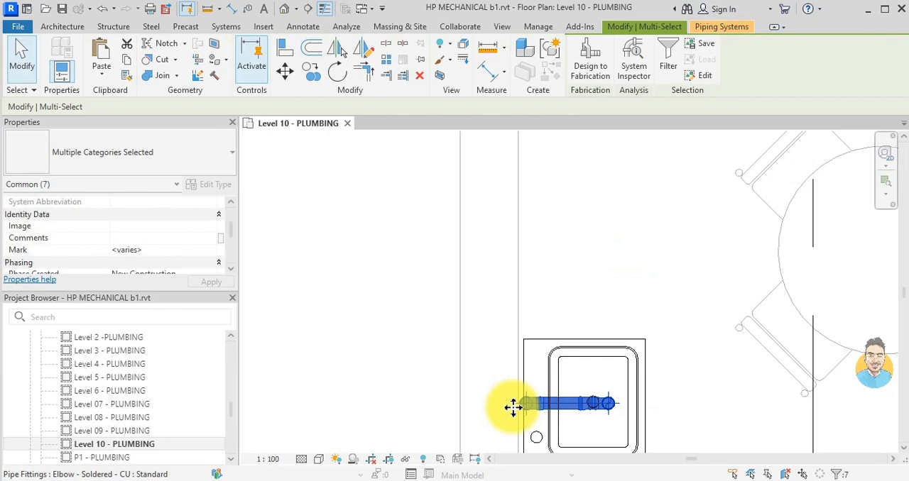
key(Escape)
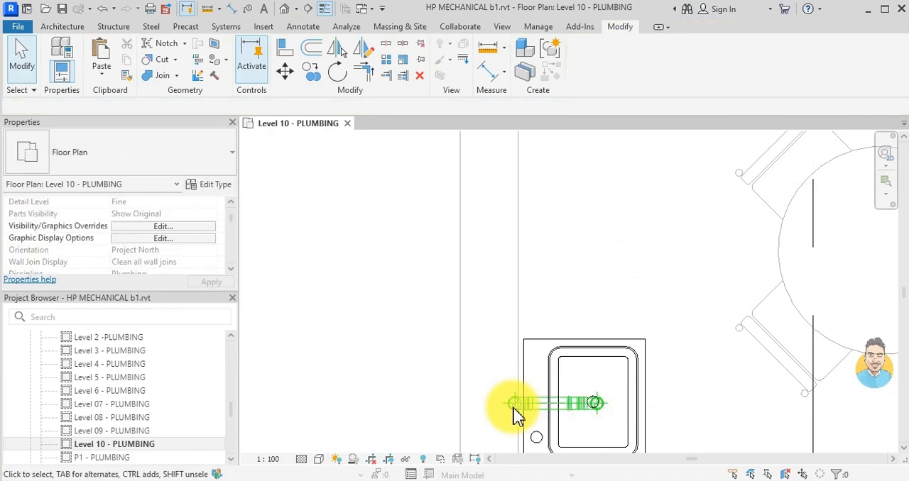
- Examine the Level 10 kitchens and bathrooms for fixtures that still lack drain piping
scroll(517, 415, down, 5)
middle_drag(560, 280, 619, 263)
scroll(619, 264, down, 2)
middle_drag(610, 342, 632, 268)
scroll(618, 353, up, 1)
scroll(611, 299, up, 3)
scroll(635, 375, up, 3)
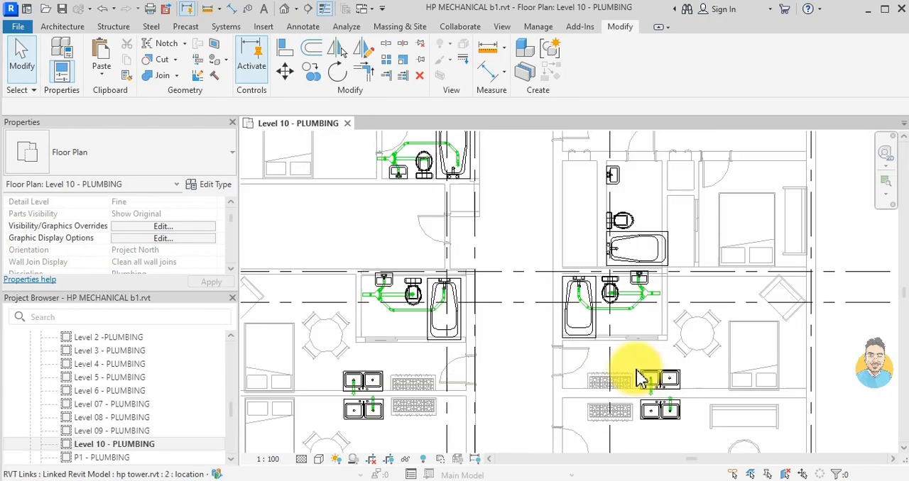
scroll(582, 320, up, 3)
scroll(640, 242, up, 3)
middle_drag(641, 241, 659, 303)
scroll(617, 227, down, 2)
scroll(604, 209, up, 1)
scroll(604, 208, down, 1)
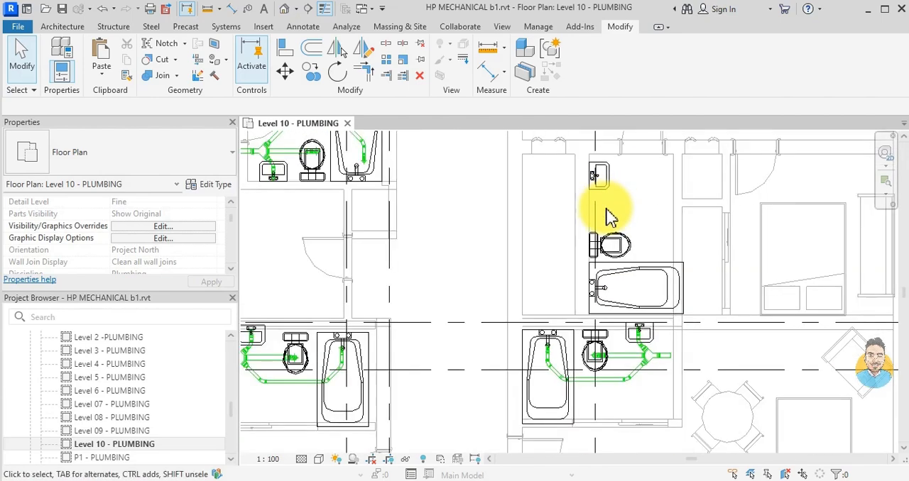
scroll(617, 178, down, 1)
middle_drag(617, 177, 611, 230)
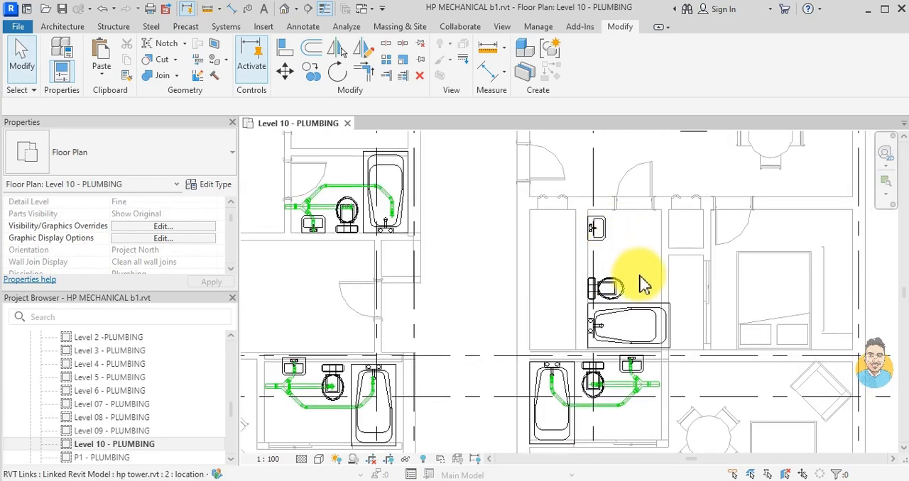
- Place a WC DUMMY fixture on the toilet's horizontal centreline, near the front of the bowl, in the unpiped east bathroom
scroll(640, 276, up, 2)
scroll(619, 298, up, 2)
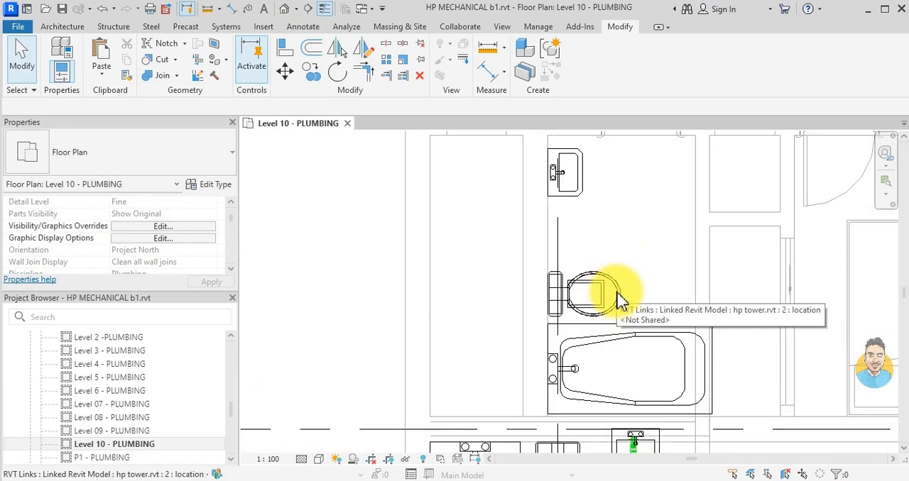
key(p)
key(x)
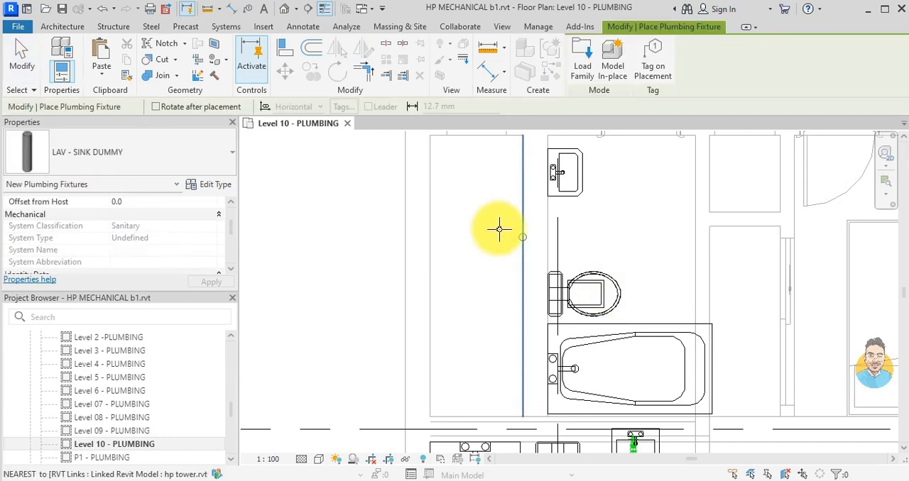
click(171, 163)
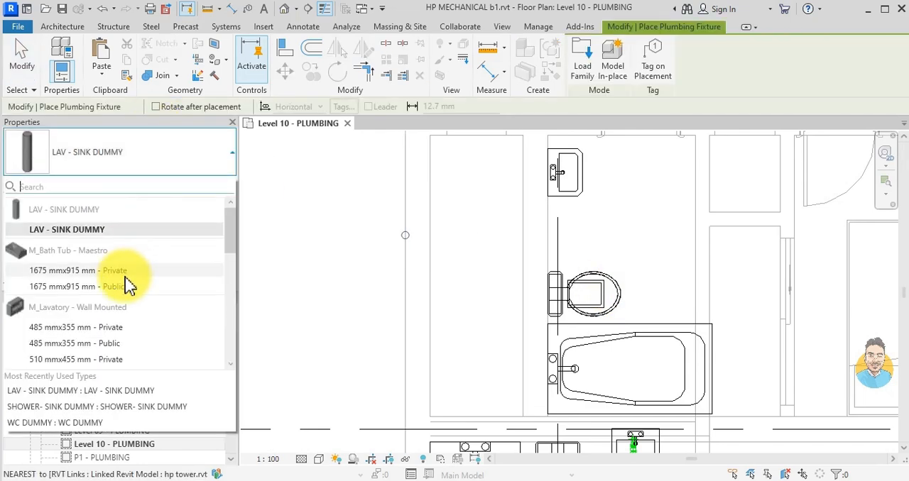
scroll(128, 284, down, 2)
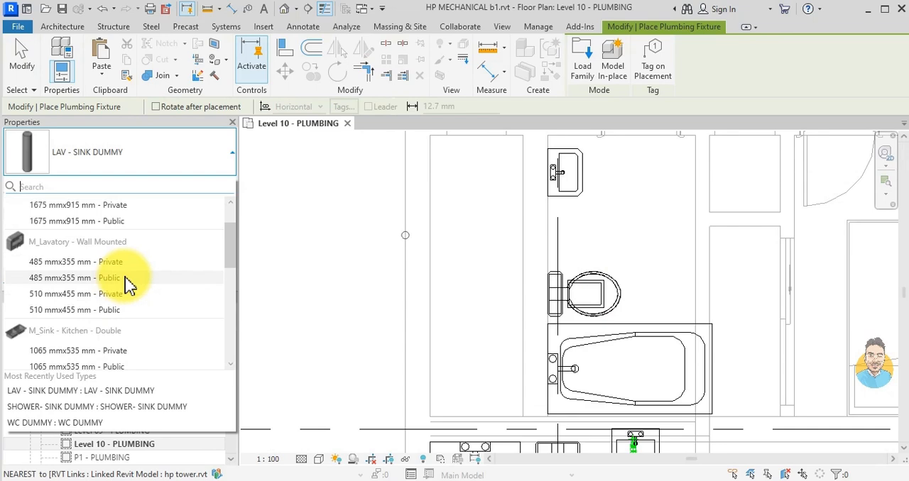
scroll(127, 284, down, 5)
click(61, 351)
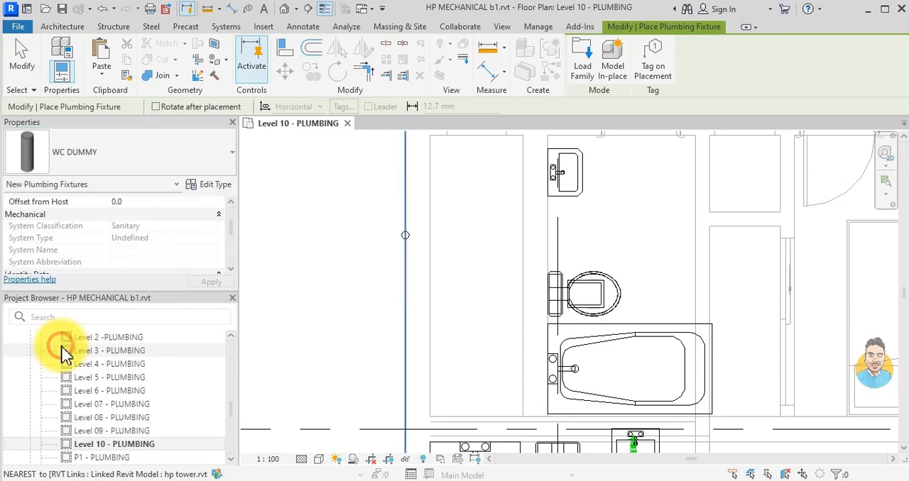
scroll(584, 294, up, 5)
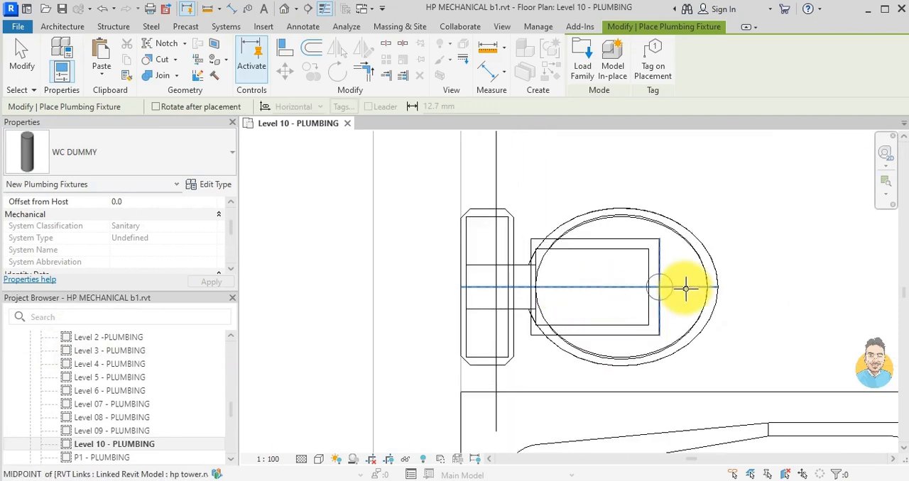
scroll(686, 286, down, 2)
scroll(685, 288, up, 2)
scroll(684, 287, up, 1)
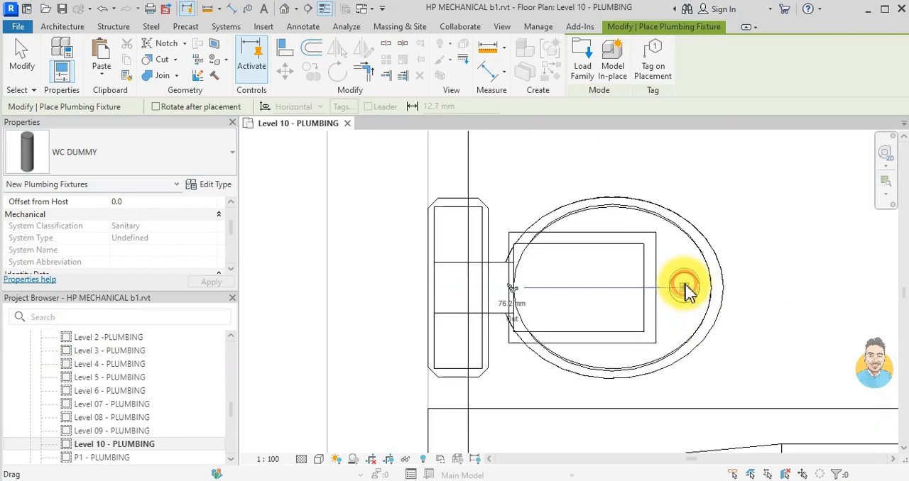
click(685, 287)
key(Escape)
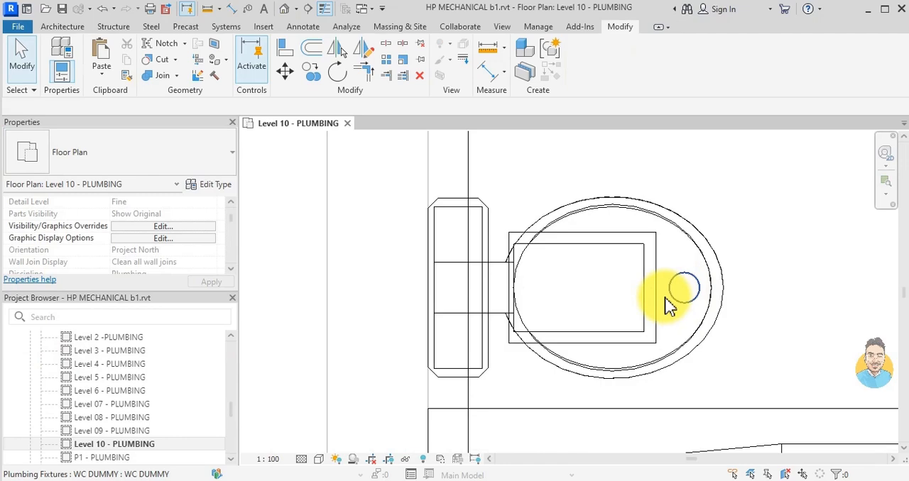
- Try to draw a pipe from the toilet's drain fixture straight west into the wall at a middle elevation of 0 mm
click(666, 298)
click(515, 291)
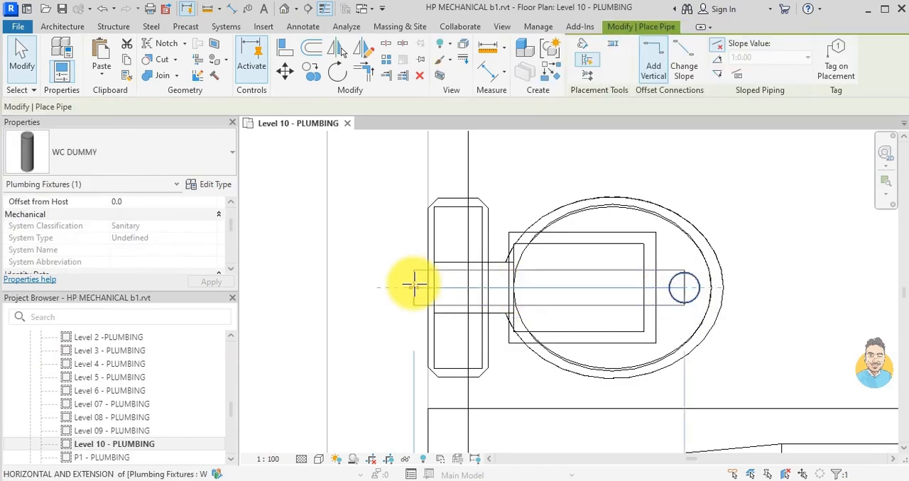
click(380, 287)
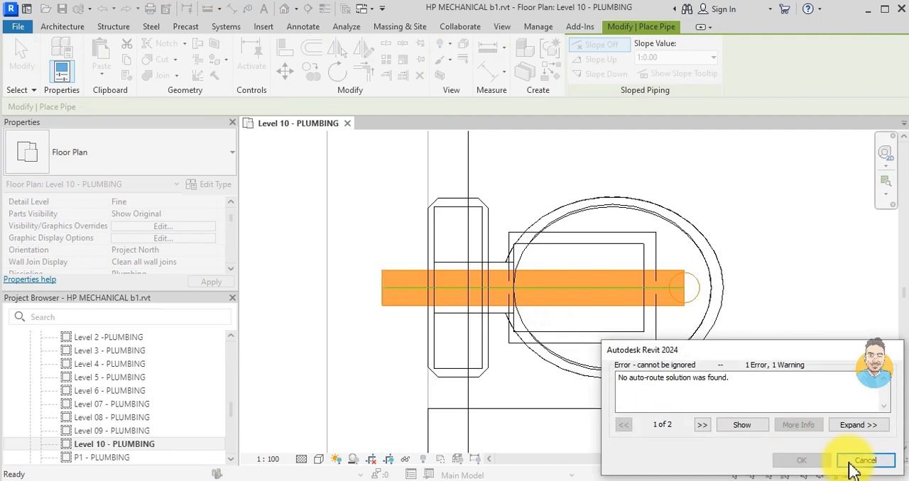
click(852, 462)
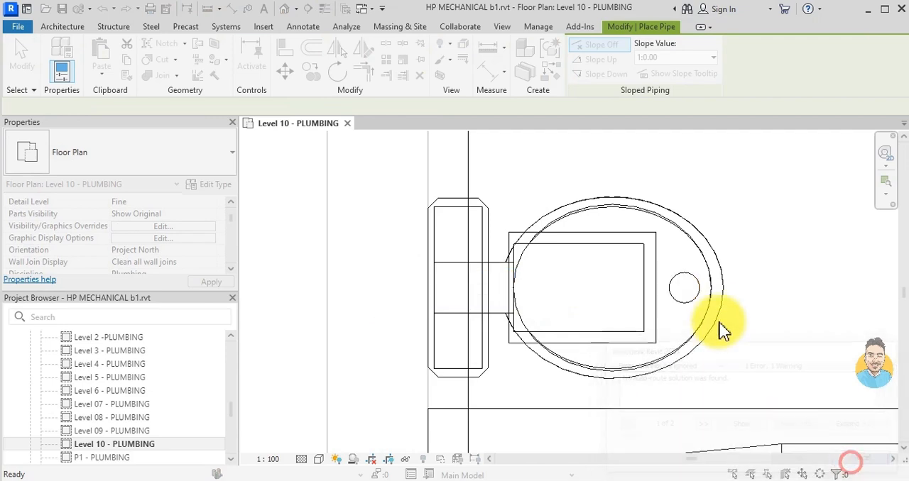
key(Escape)
- Draw a pipe from the toilet's drain fixture straight west into the wall behind it at a middle elevation of -350 mm
click(668, 297)
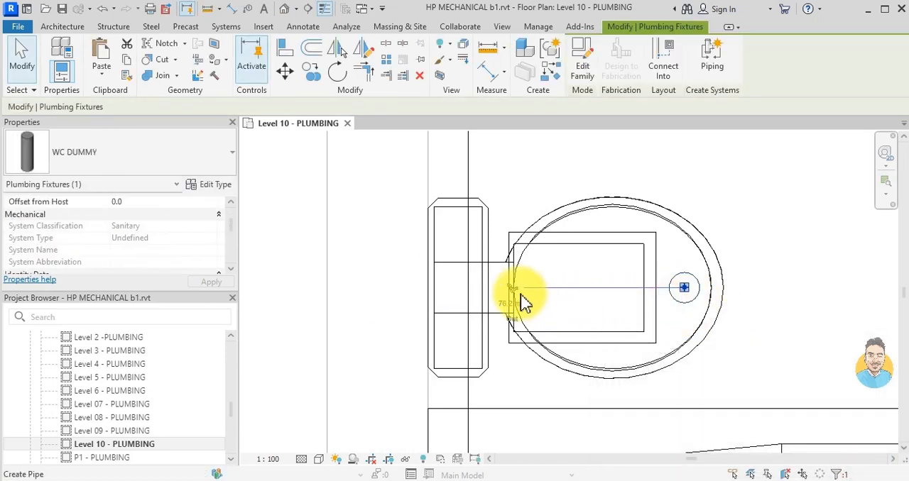
click(515, 287)
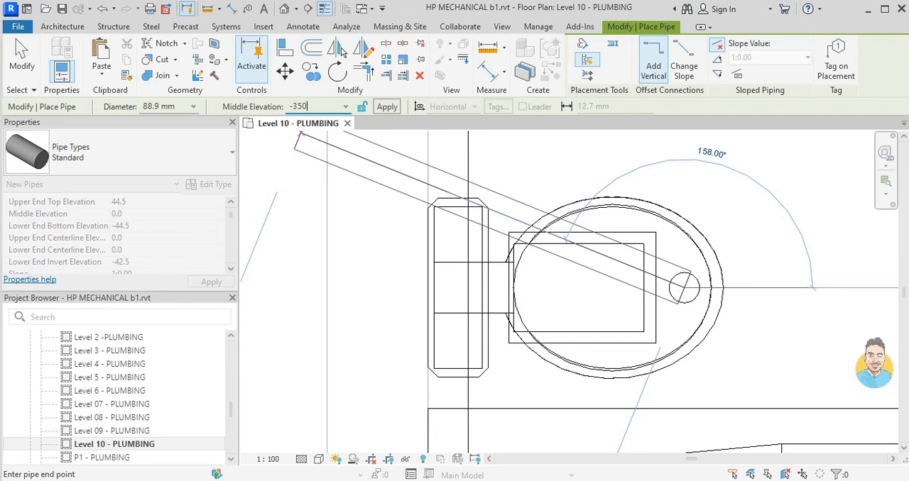
text(-350)
key(Return)
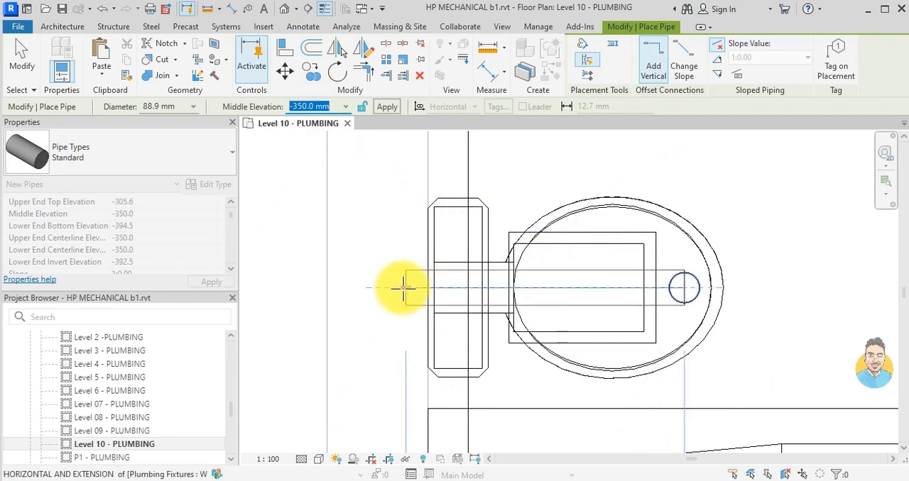
click(403, 288)
key(Escape)
key(Escape)
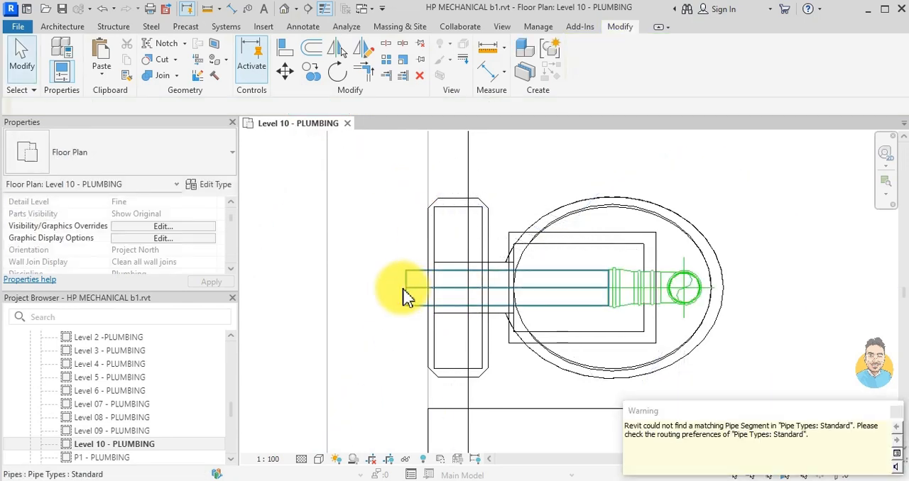
- Draw a branch pipe northeast from the toilet's drain pipe at a middle elevation of -350 mm and set its diameter to 54 mm
click(574, 303)
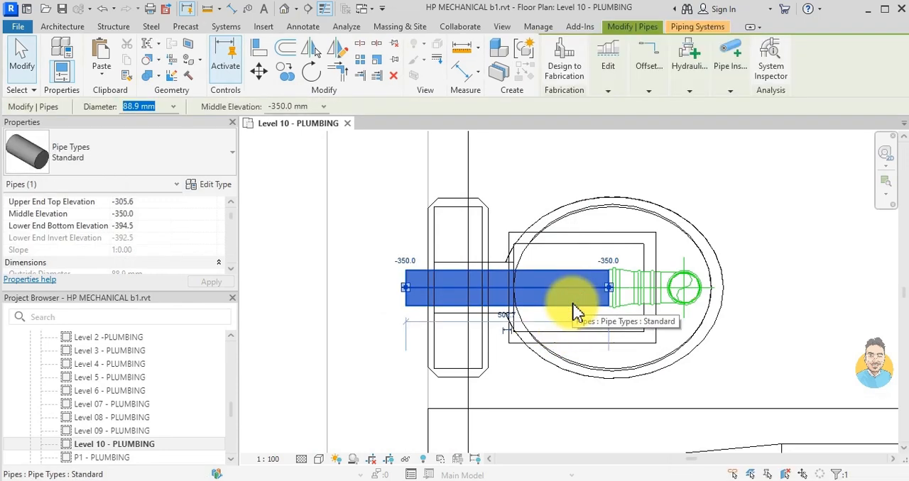
key(c)
key(s)
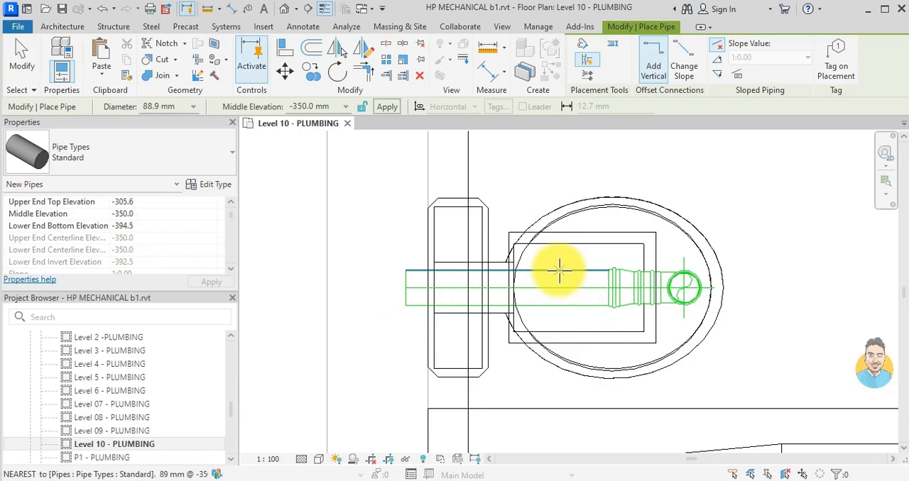
click(506, 291)
scroll(582, 211, down, 5)
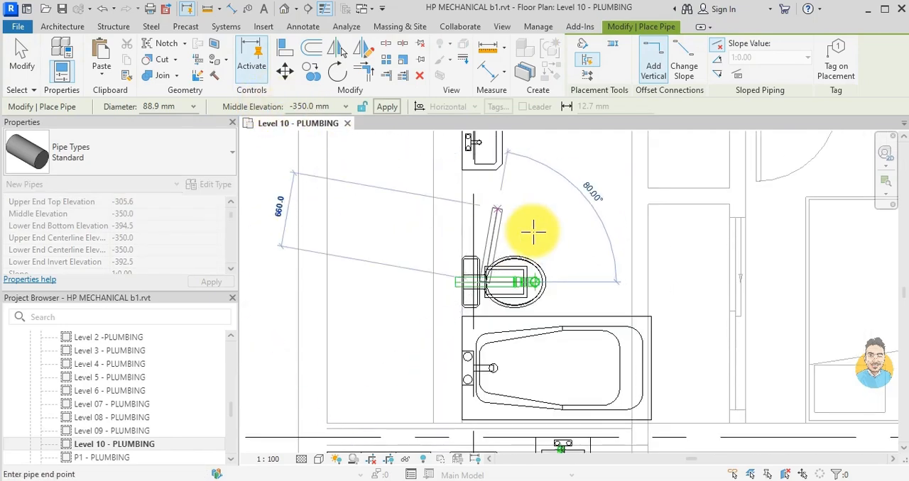
click(537, 236)
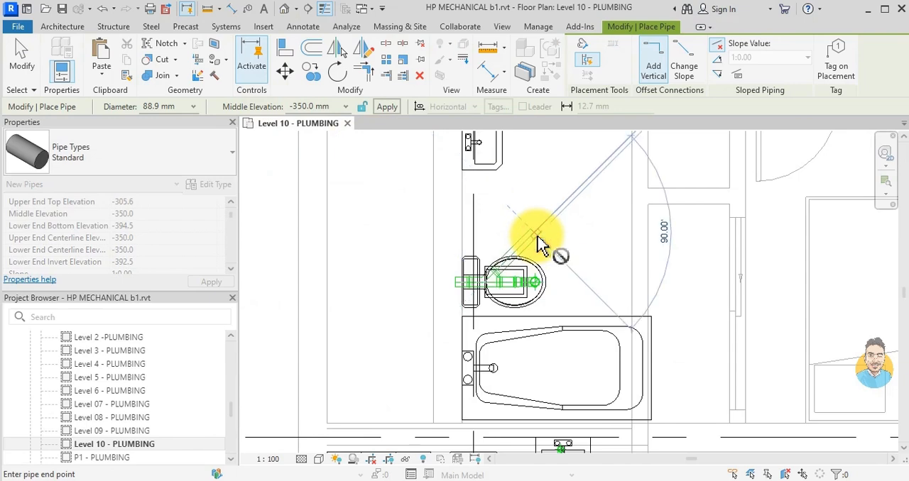
key(Escape)
key(Escape)
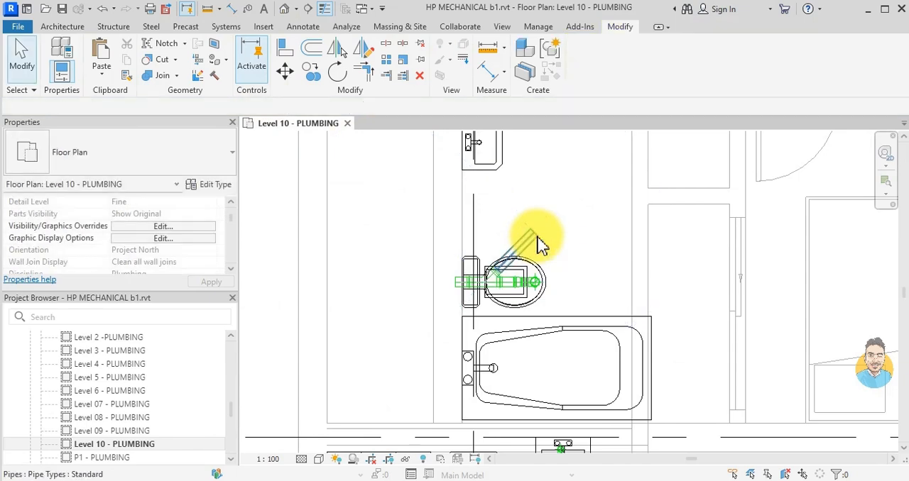
click(536, 238)
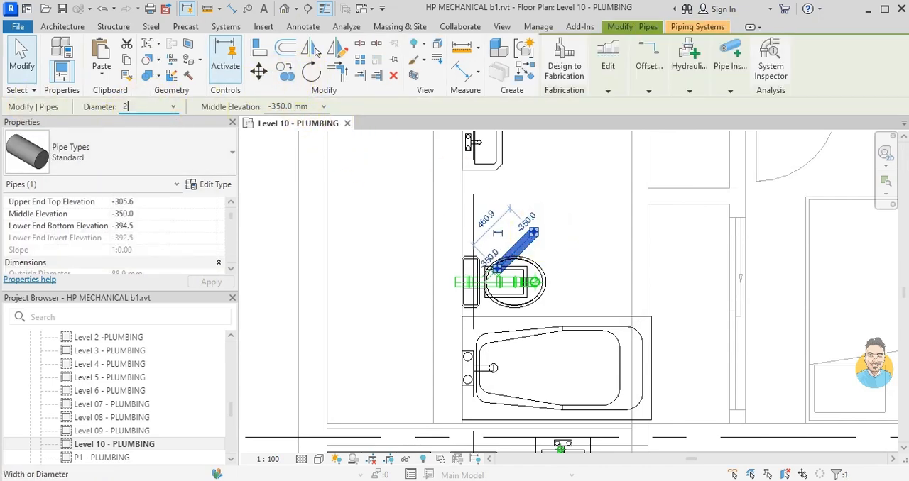
click(582, 218)
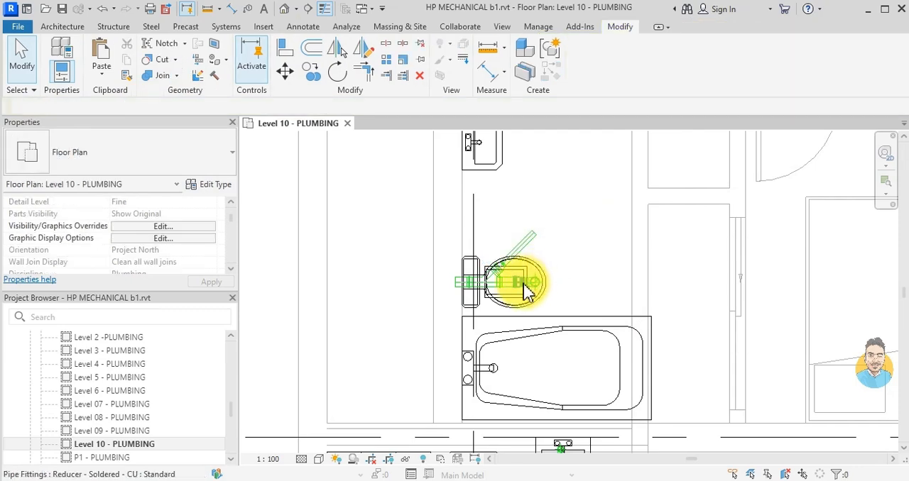
- Convert the tee on the toilet's drain pipe into a cross fitting with an opposite outlet toward the bathtub
scroll(518, 287, up, 2)
click(501, 295)
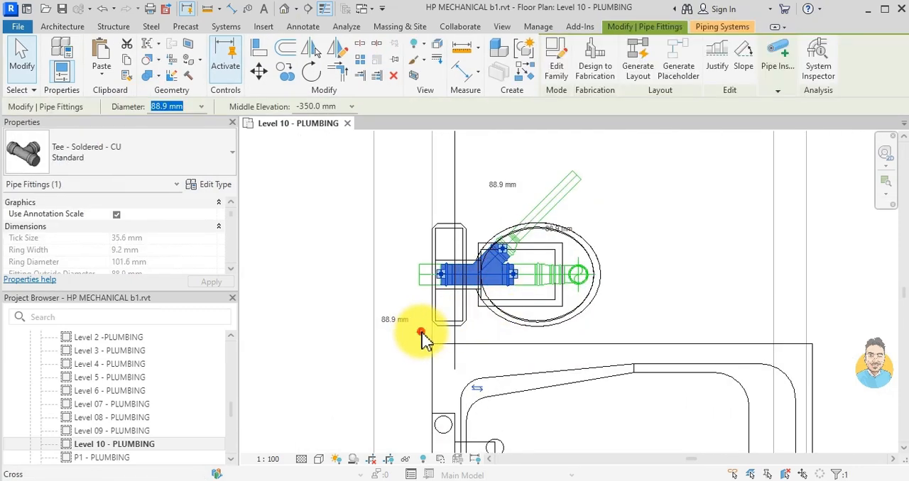
click(423, 341)
key(Escape)
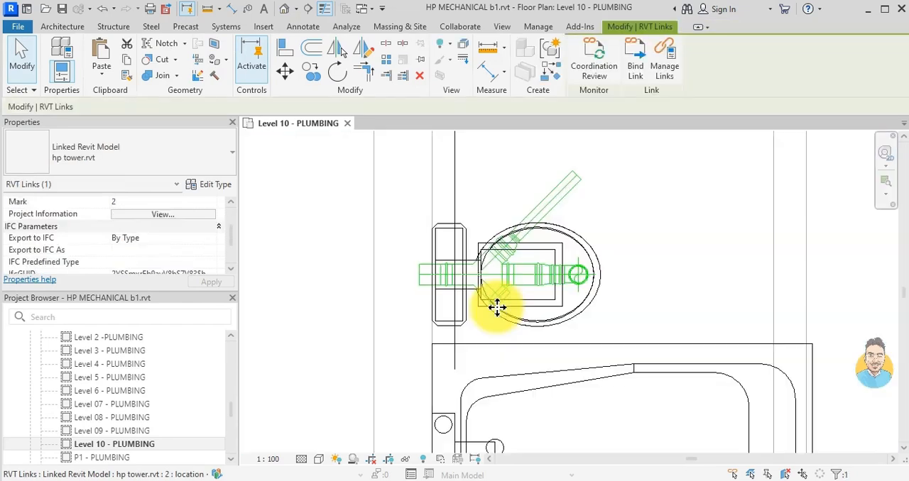
- Draw a pipe about 620 mm long from the cross's open outlet, running southeast at 45° over the bathtub
click(497, 310)
right_click(503, 312)
click(561, 147)
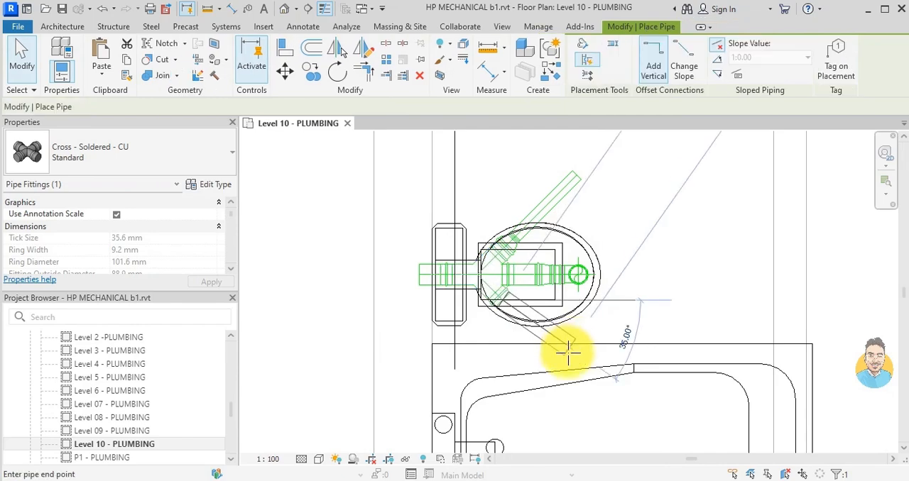
scroll(575, 370, down, 2)
scroll(586, 396, down, 1)
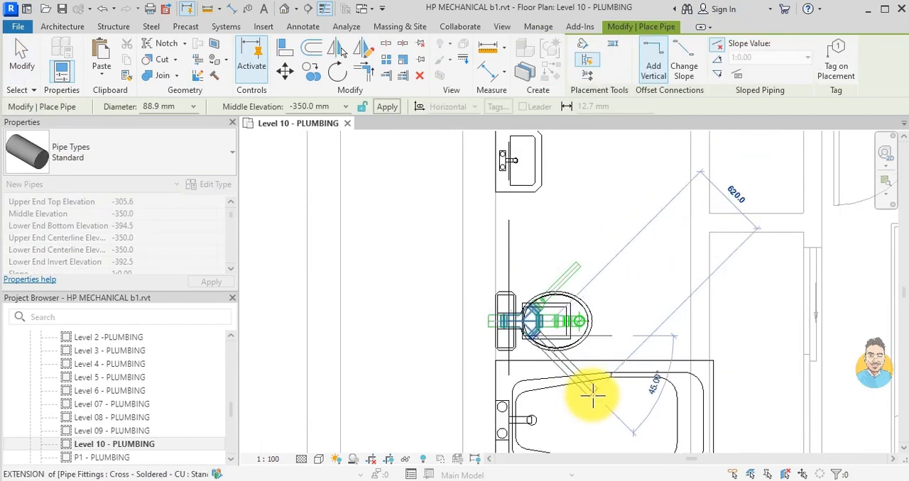
click(592, 394)
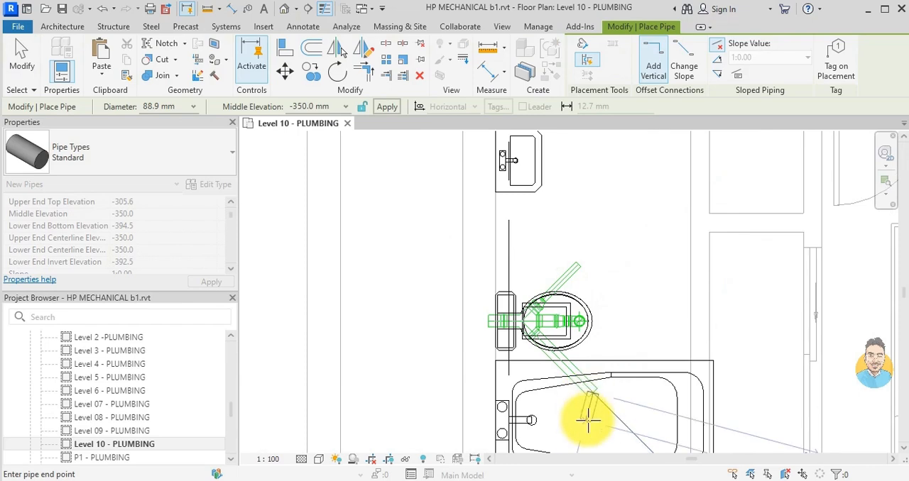
key(Escape)
key(Escape)
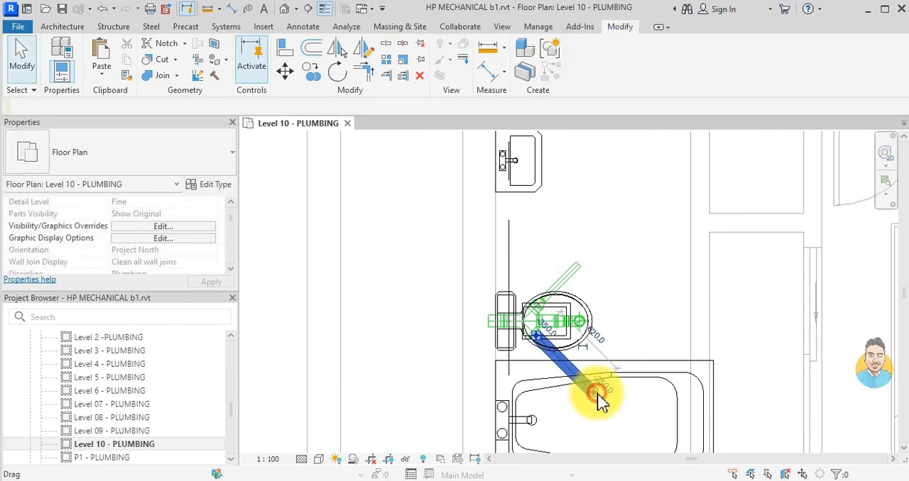
- Set the diameter of the southeast branch pipe to 54 mm
click(598, 401)
click(137, 110)
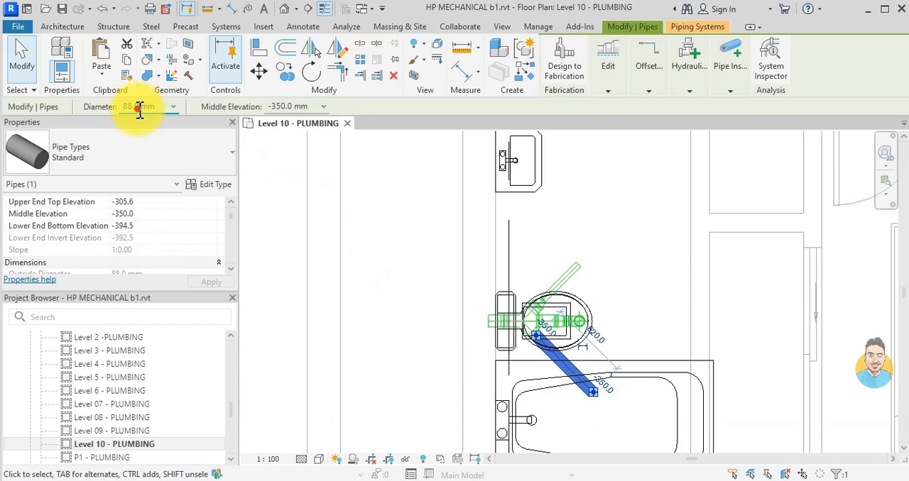
double_click(138, 108)
key(Return)
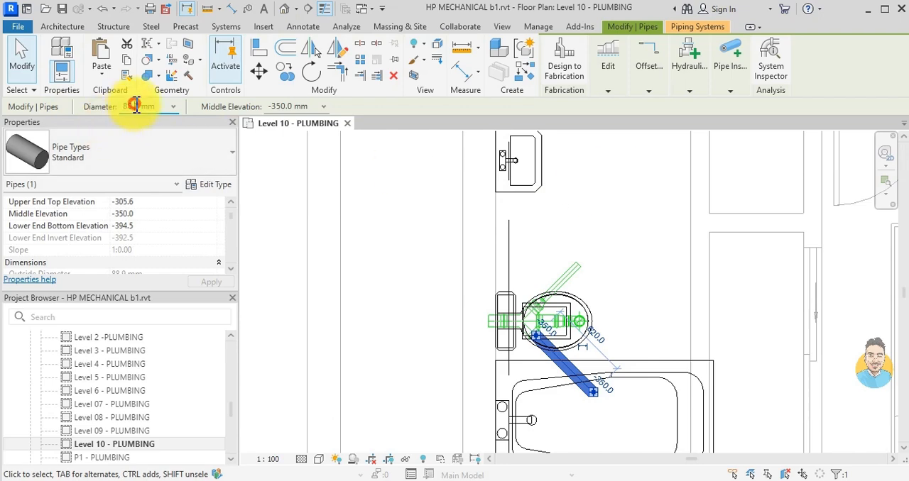
drag(140, 106, 83, 107)
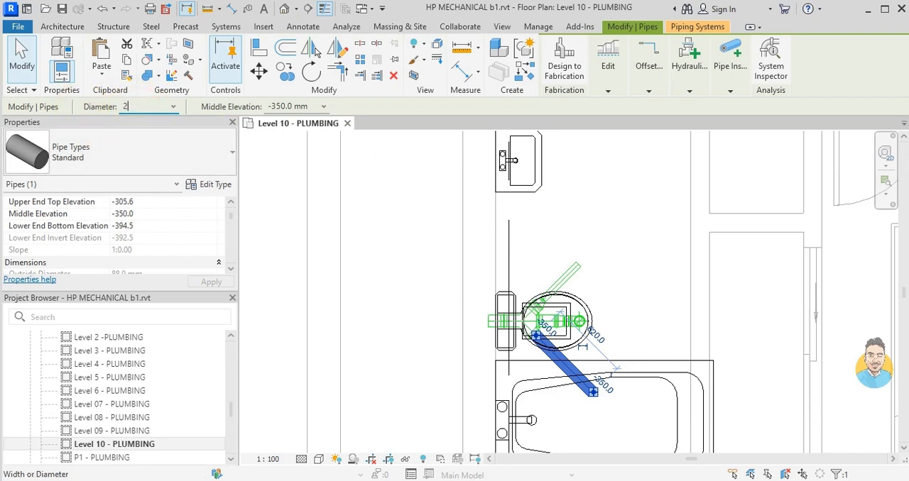
key(Return)
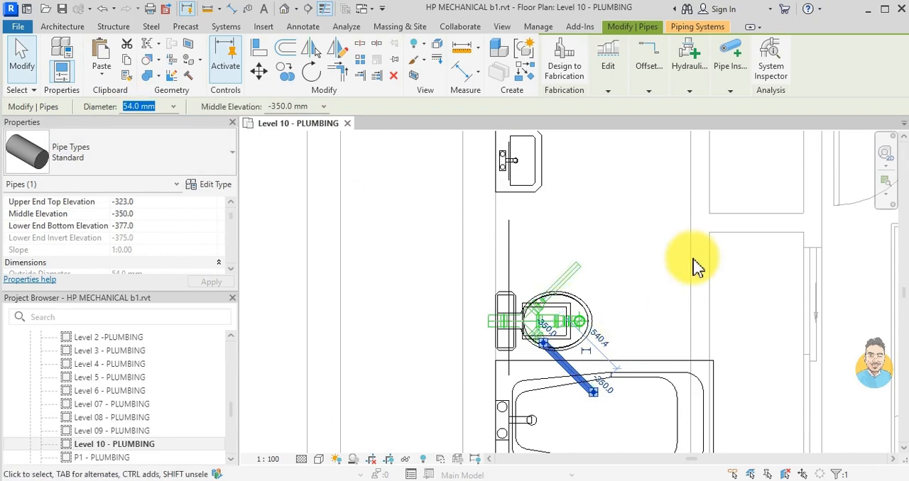
click(675, 263)
key(Escape)
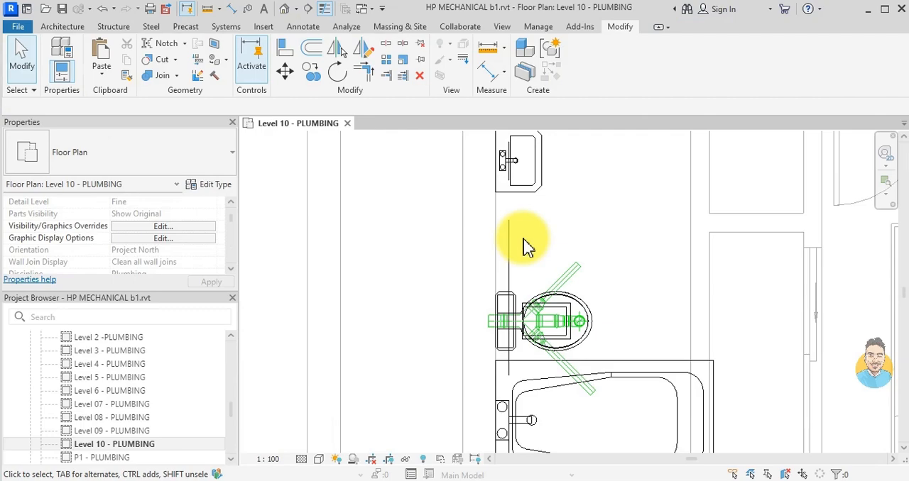
- Place a SHOWER- SINK DUMMY fixture at the end of the bathtub's faucet in the east bathroom
scroll(523, 246, down, 5)
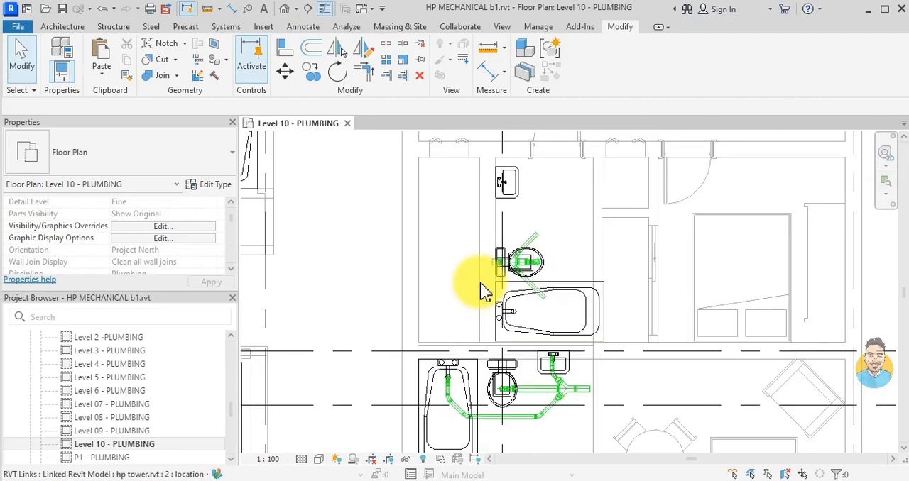
key(x)
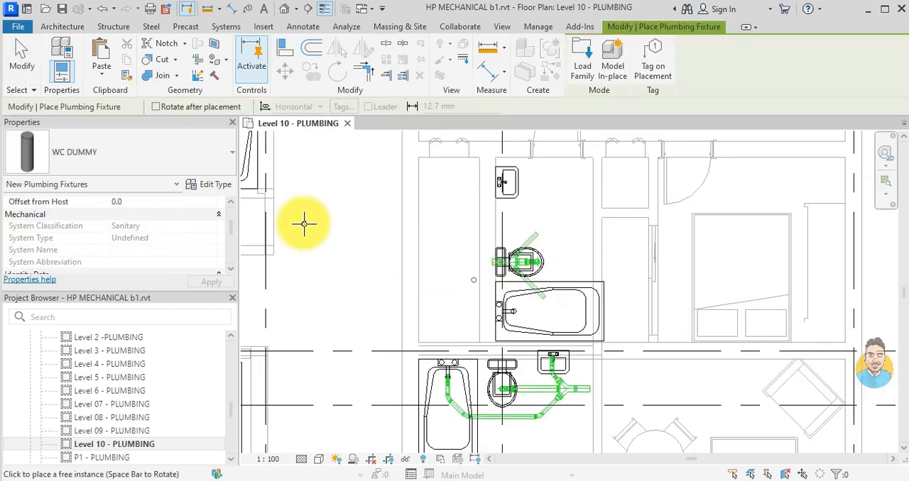
click(183, 168)
text(sink)
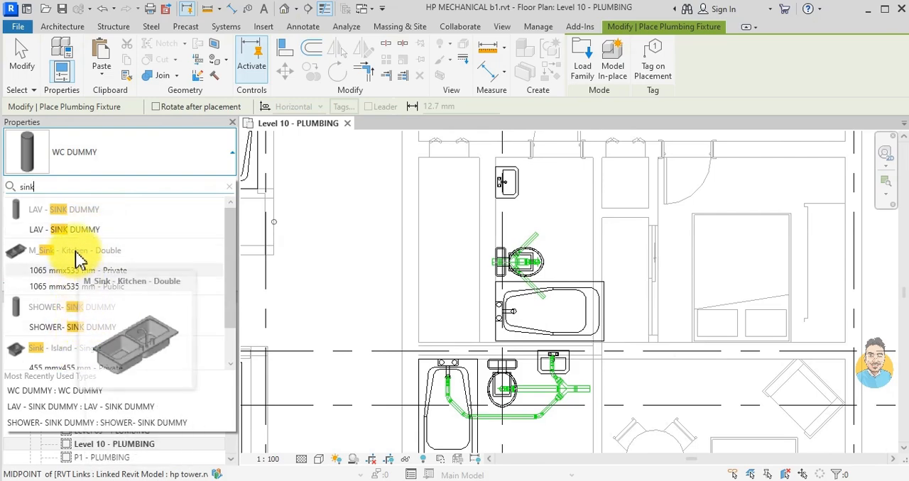
click(65, 326)
scroll(517, 314, up, 6)
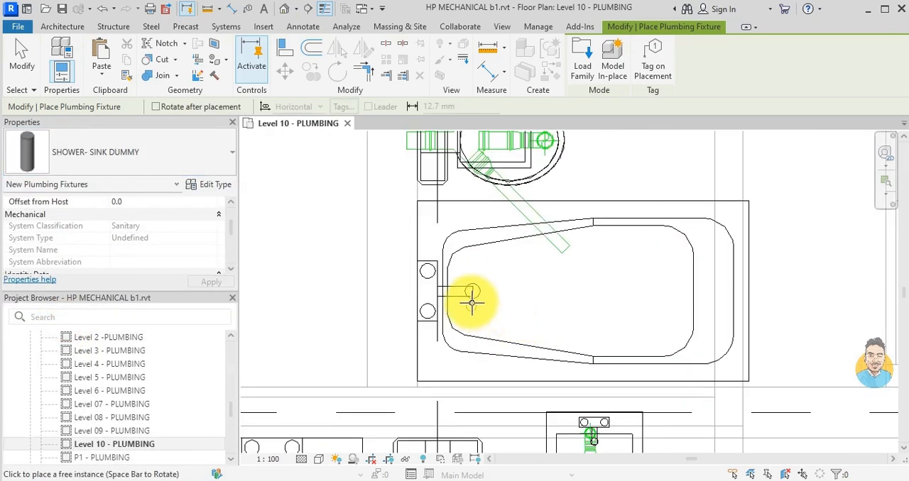
click(467, 286)
- Place another SHOWER- SINK DUMMY fixture at the faucet end of the washbasin north of the toilet
scroll(492, 345, down, 5)
middle_drag(511, 220, 506, 387)
scroll(505, 386, down, 1)
scroll(477, 232, up, 5)
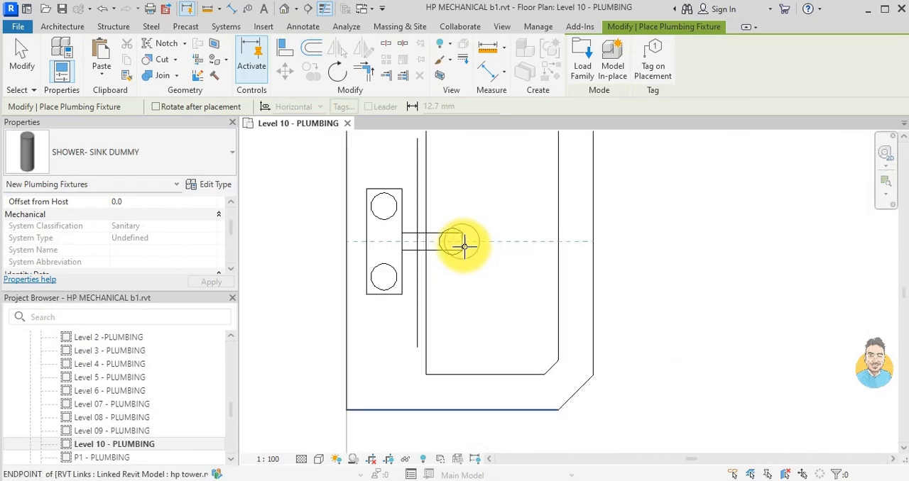
scroll(471, 265, down, 2)
scroll(489, 284, down, 3)
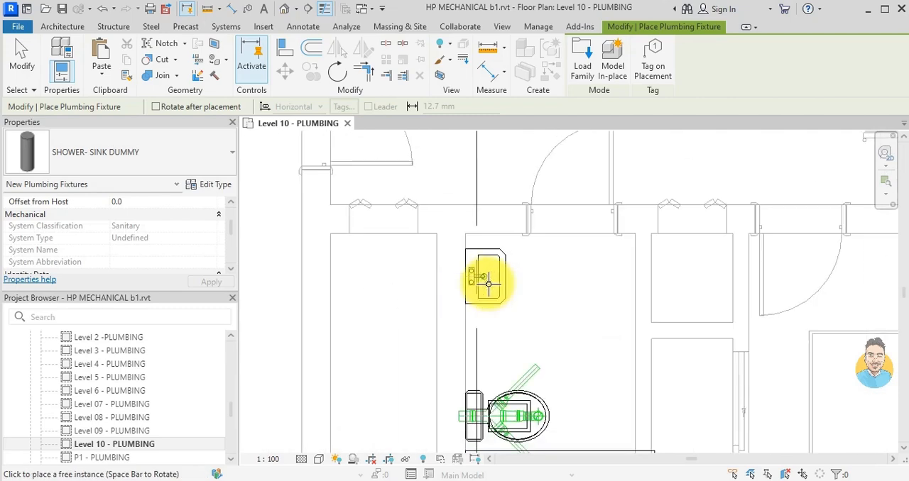
click(489, 284)
key(Escape)
key(Escape)
- Extend the toilet's northeast branch with a 54 mm pipe running straight north toward the washbasin at a middle elevation of -350 mm
drag(522, 391, 541, 368)
right_click(541, 371)
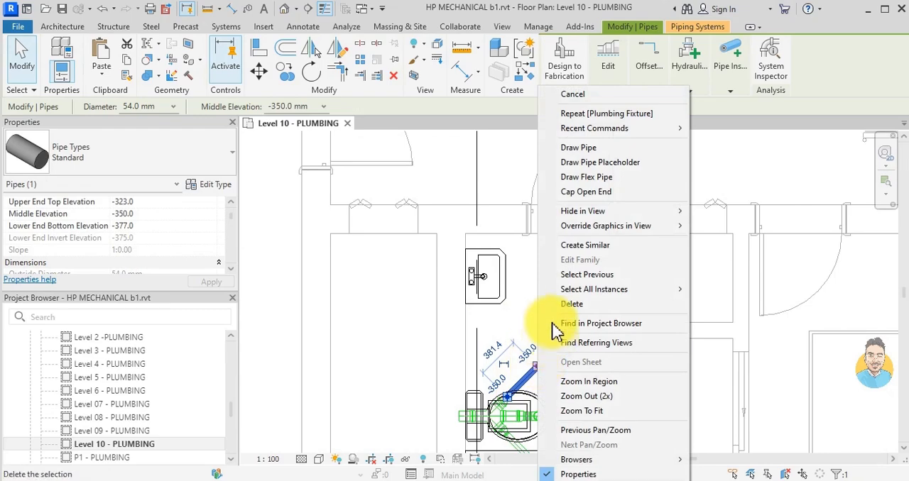
click(581, 147)
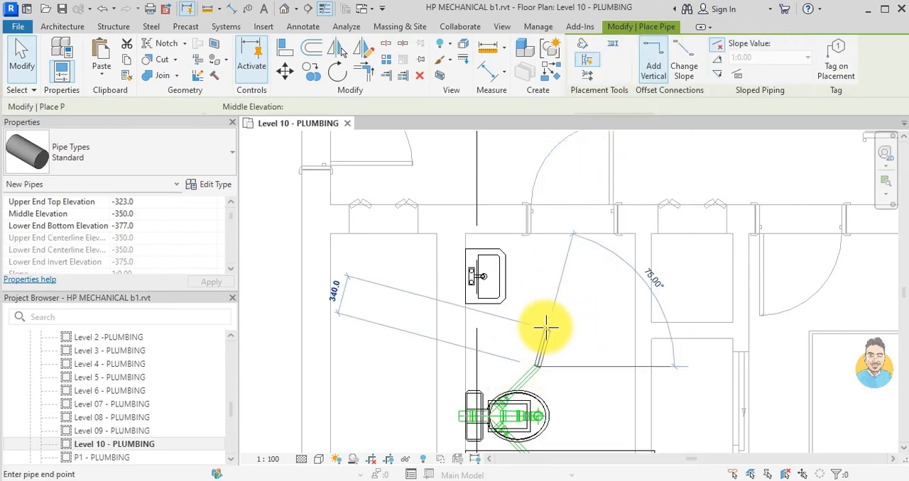
scroll(542, 320, up, 3)
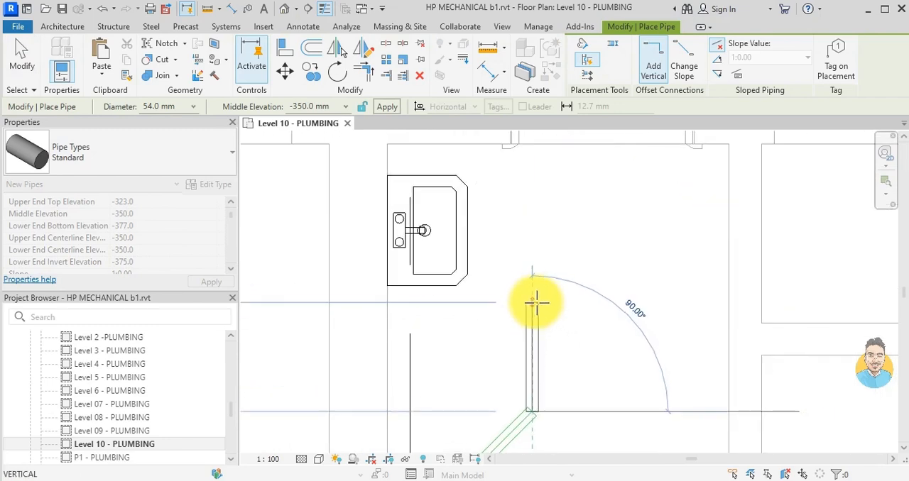
click(536, 295)
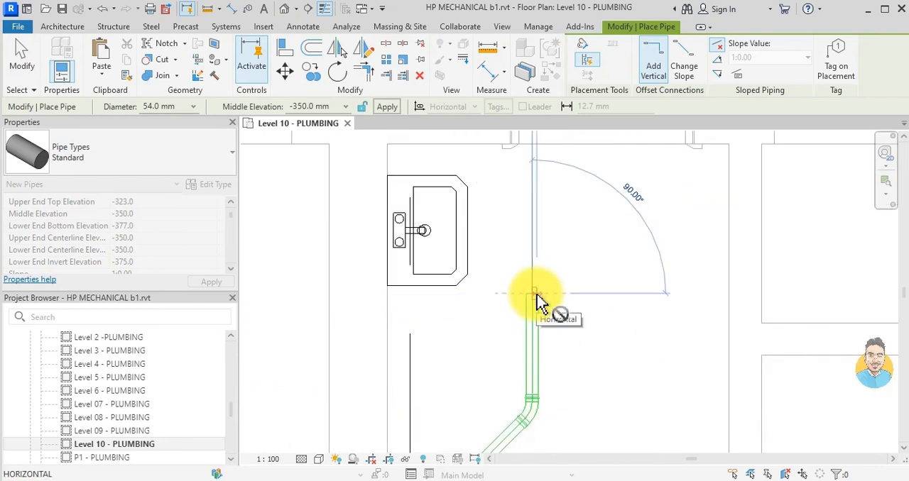
key(Escape)
key(Escape)
- Draw a 54 mm pipe straight east from the bathtub's drain fixture at a middle elevation of -350 mm
middle_drag(538, 305, 552, 287)
click(485, 391)
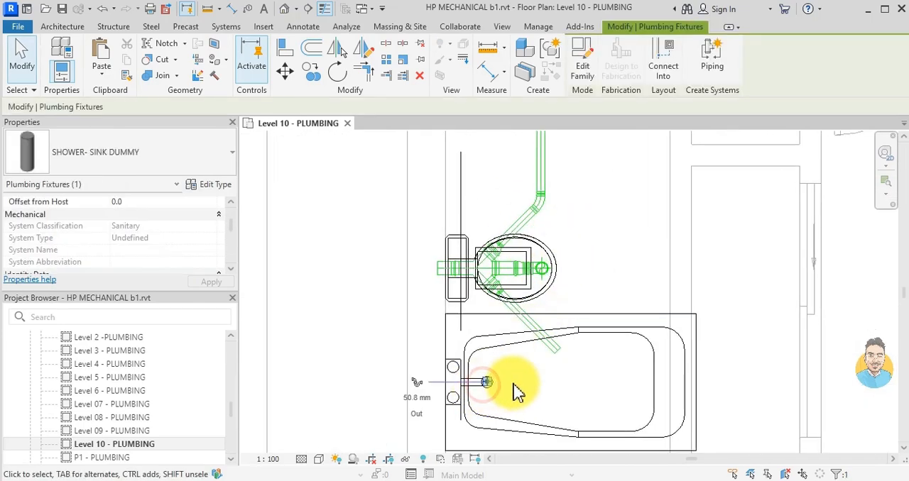
click(500, 371)
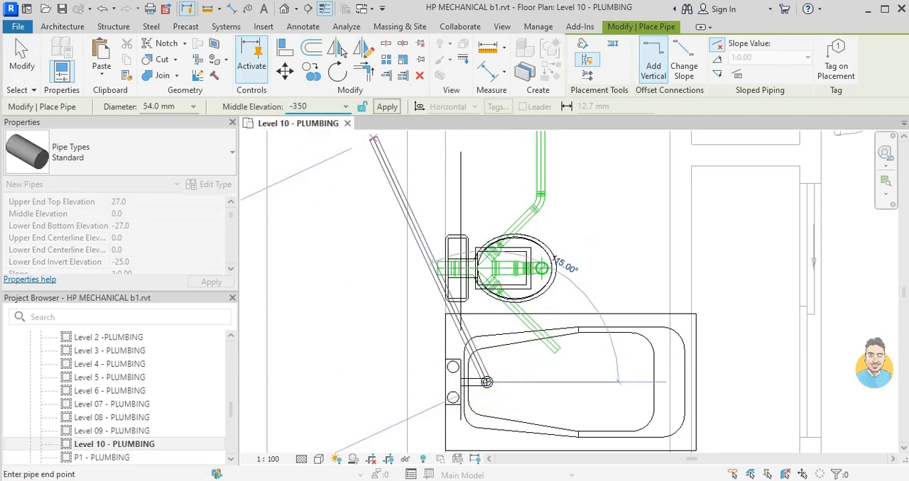
key(Return)
scroll(515, 375, up, 2)
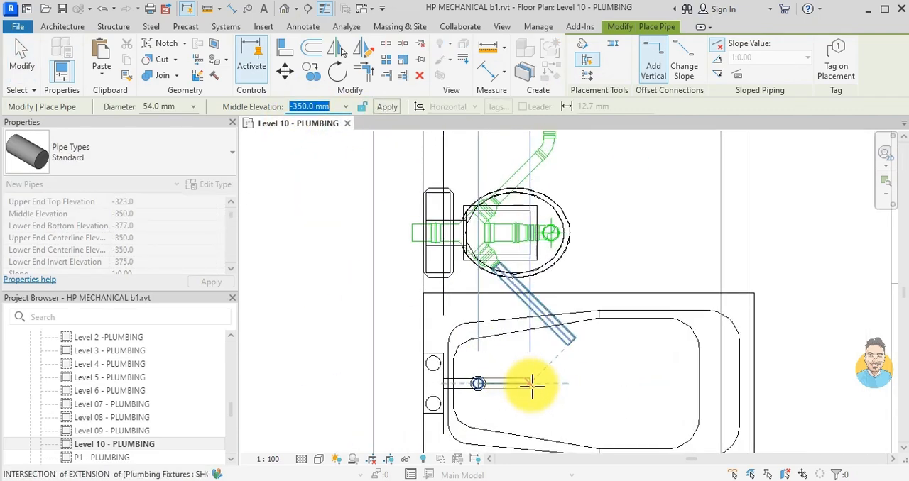
click(531, 384)
- Continue the bathtub pipe at 45° northeast and end it with a short stub running north near the toilet's southeast branch
scroll(531, 382, up, 2)
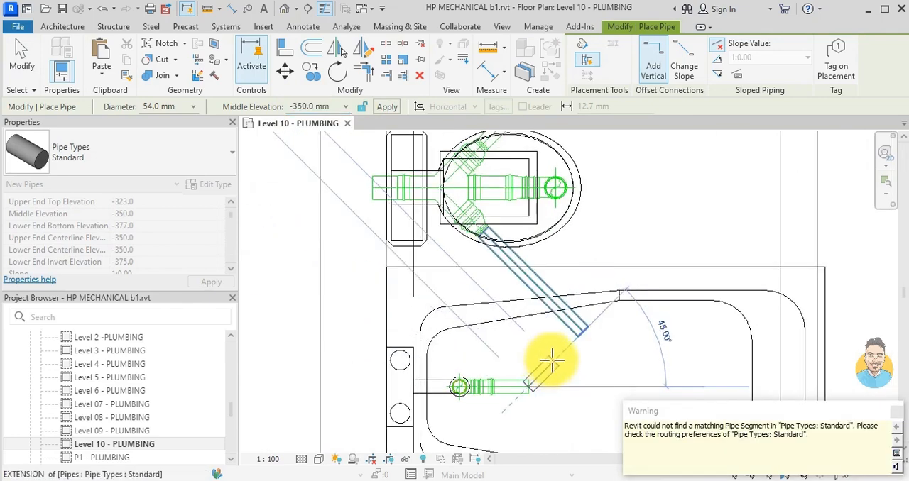
click(550, 353)
scroll(560, 343, up, 2)
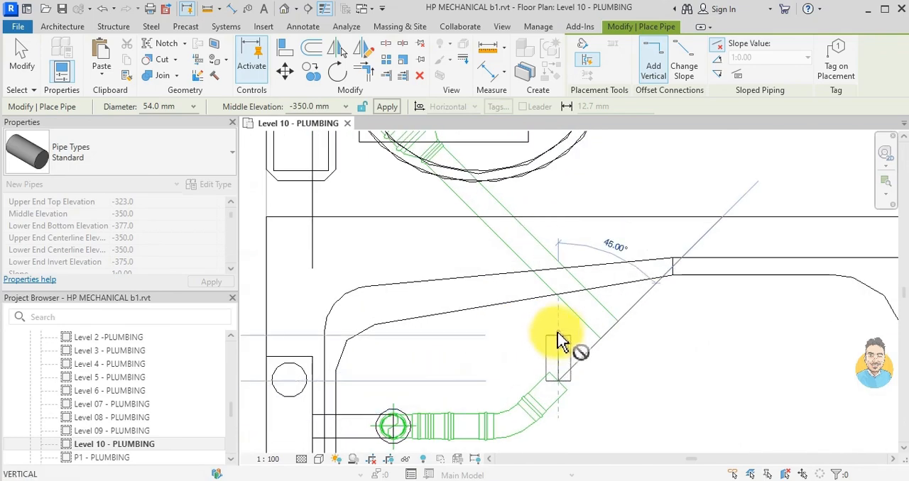
key(Escape)
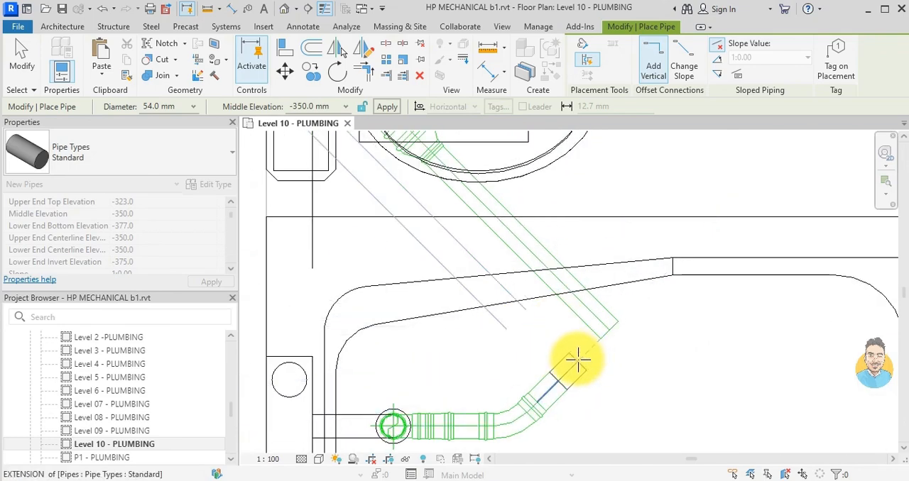
click(570, 366)
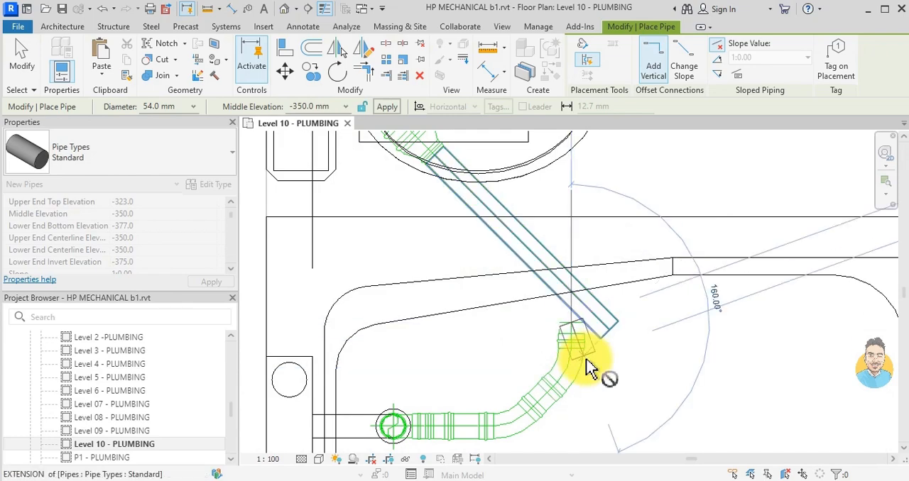
key(Escape)
- Join the north stub of the bathtub pipe to the toilet's southeast branch pipe with Trim/Extend to Corner
key(t)
key(r)
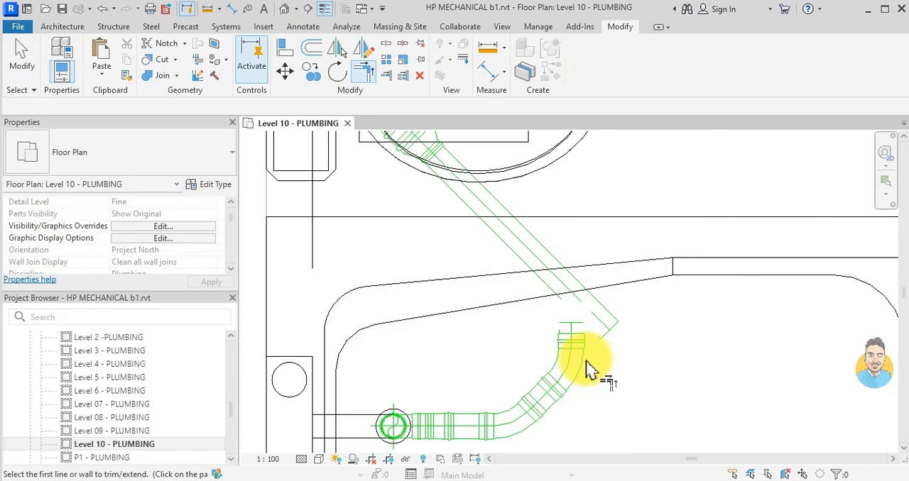
click(572, 328)
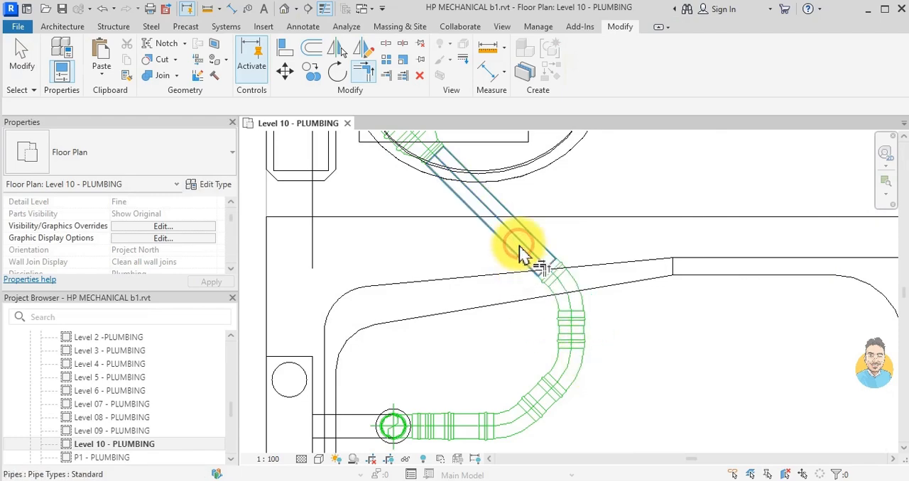
click(520, 252)
scroll(600, 334, down, 3)
key(Escape)
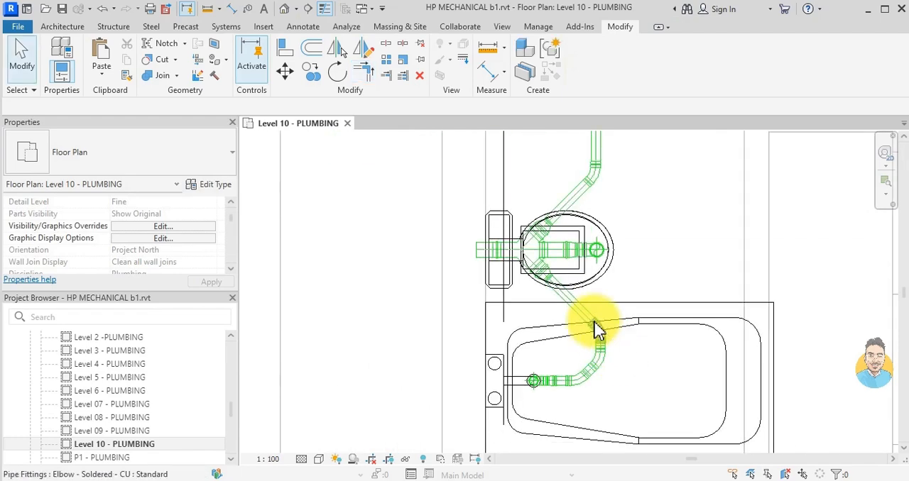
- Draw a 54 mm pipe from the washbasin's drain fixture at -350 mm middle elevation, running east and turning 45° southeast
scroll(594, 321, down, 4)
middle_drag(577, 152, 571, 286)
scroll(570, 285, up, 5)
scroll(516, 286, up, 2)
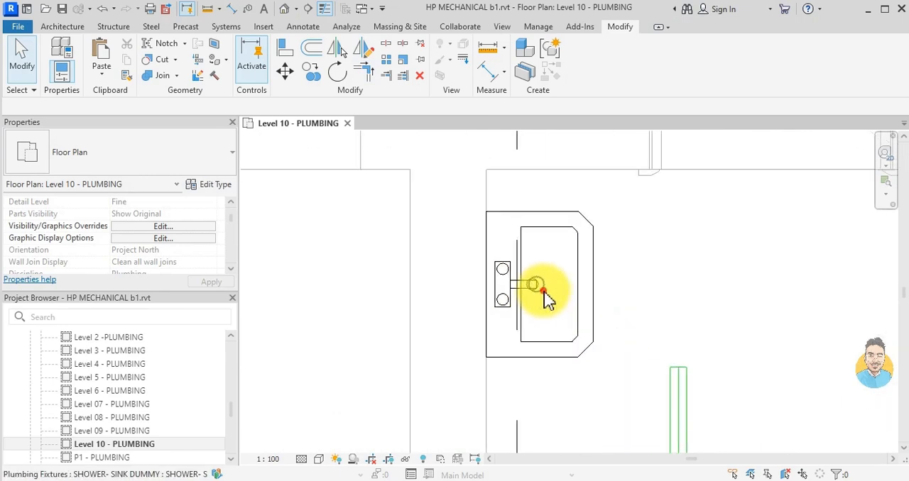
click(542, 289)
click(410, 283)
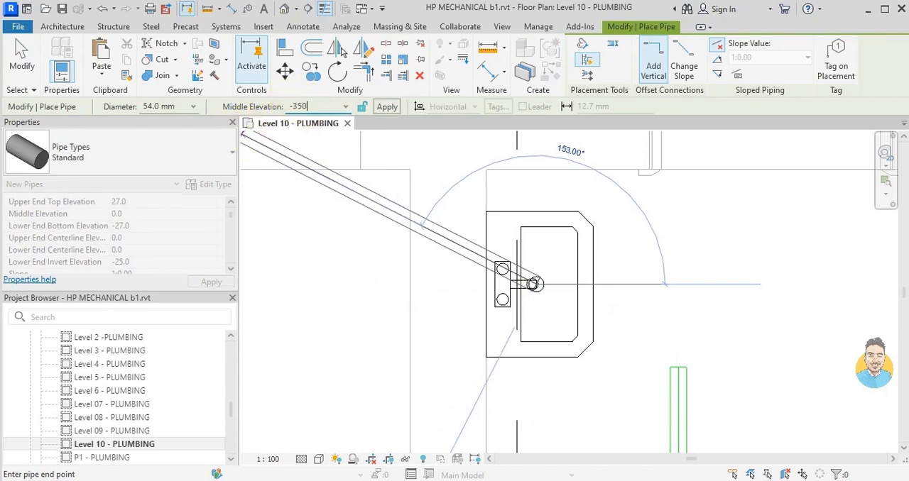
key(Return)
click(616, 283)
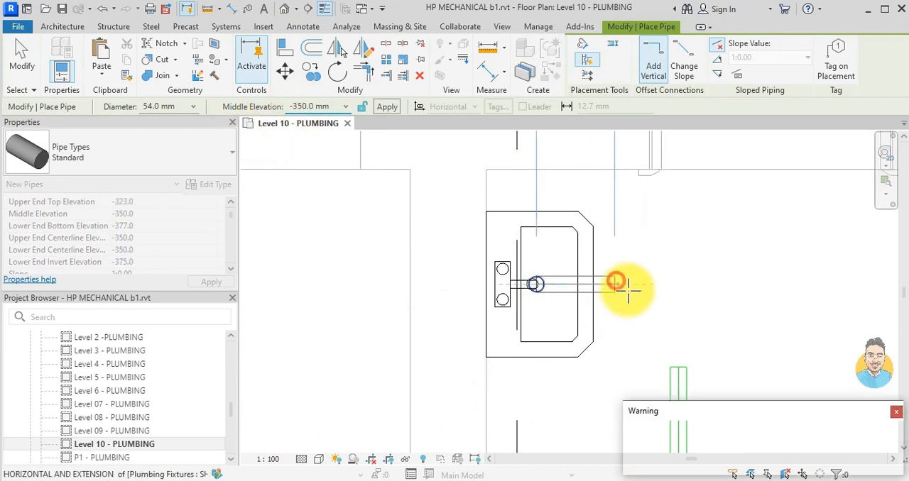
click(652, 326)
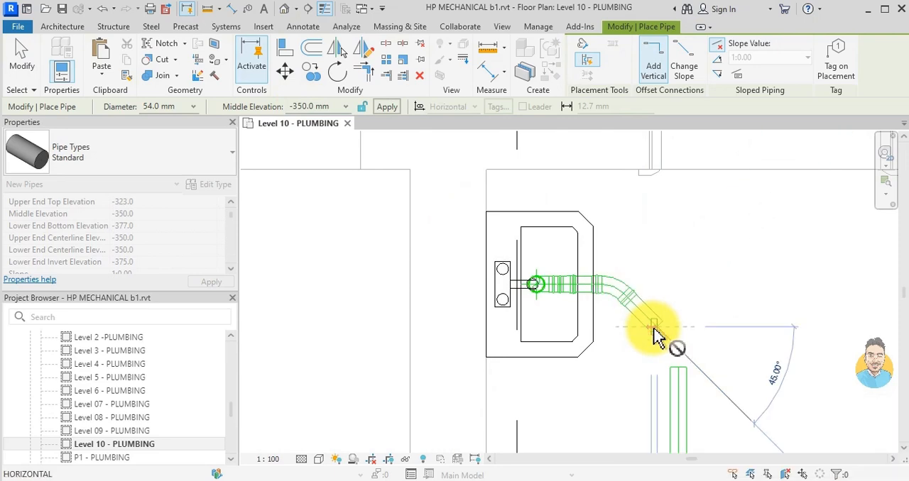
key(Escape)
key(Escape)
- Join the washbasin's angled pipe to the toilet's north-running branch pipe with Trim/Extend to Corner
key(t)
key(r)
click(650, 326)
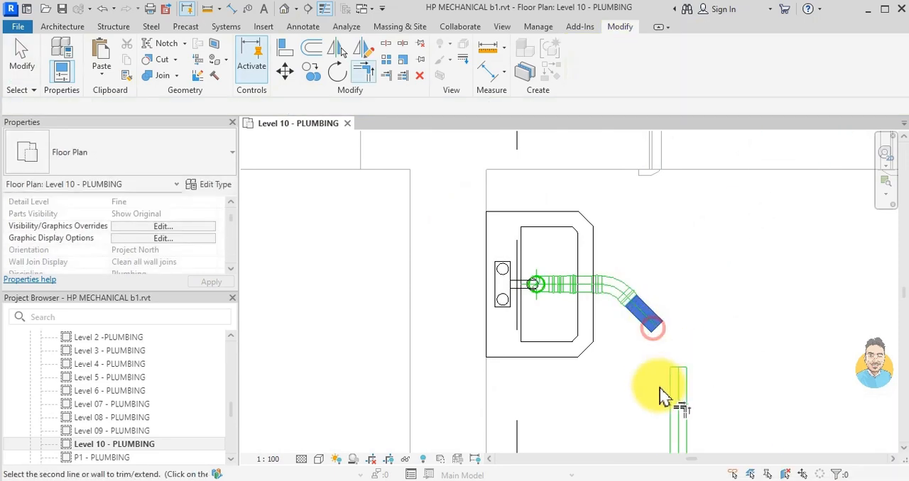
click(679, 399)
scroll(566, 365, down, 4)
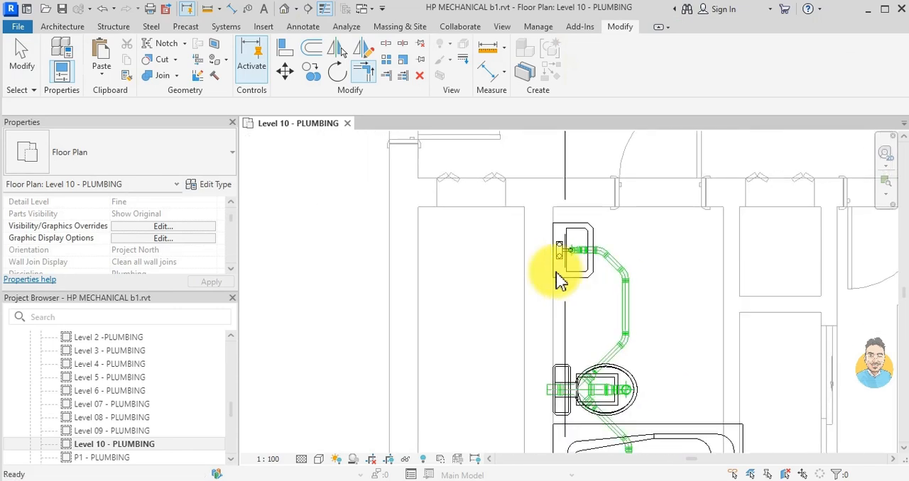
- Look over the Level 10 plan for kitchen sinks that still lack a drain connection
scroll(560, 280, down, 4)
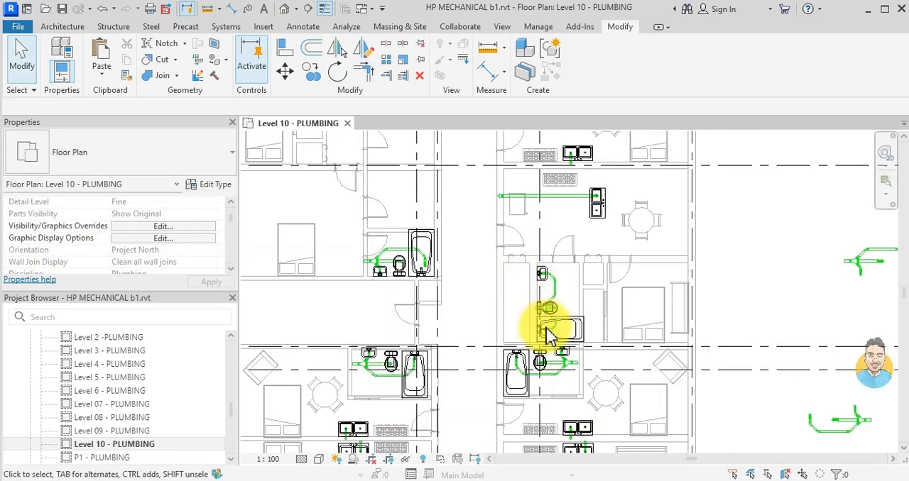
scroll(553, 330, down, 3)
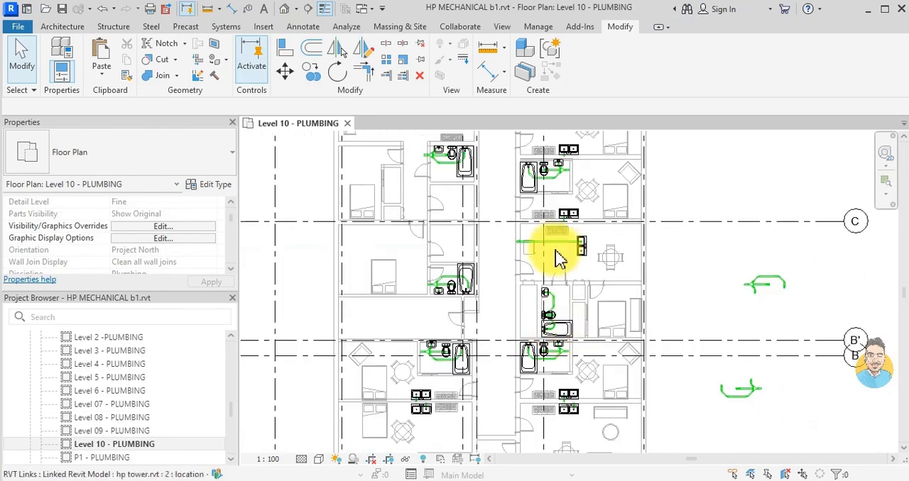
middle_drag(557, 246, 564, 278)
scroll(466, 275, down, 1)
scroll(442, 167, up, 5)
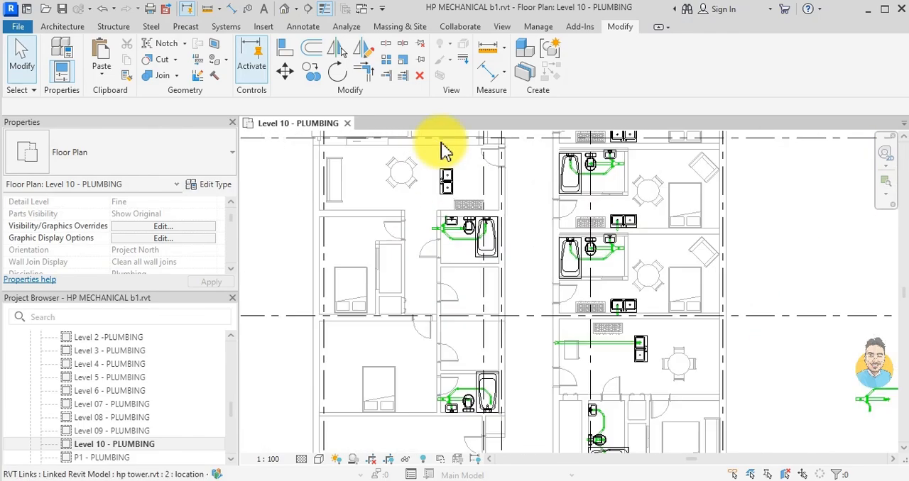
middle_drag(694, 252, 585, 180)
scroll(644, 341, up, 7)
scroll(654, 344, down, 5)
middle_drag(426, 238, 558, 400)
scroll(558, 399, down, 2)
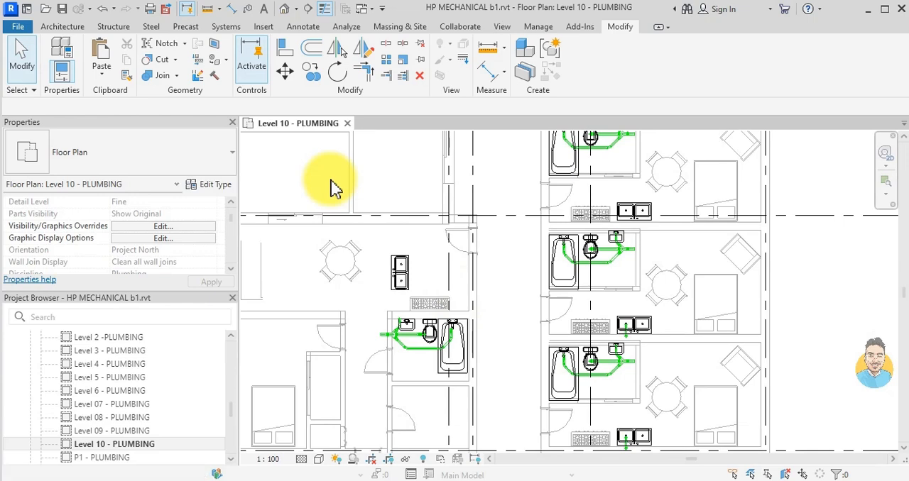
- Place a SHOWER- SINK DUMMY fixture on the drain of the north basin of the kitchen sink west of the corridor
key(x)
scroll(377, 254, up, 6)
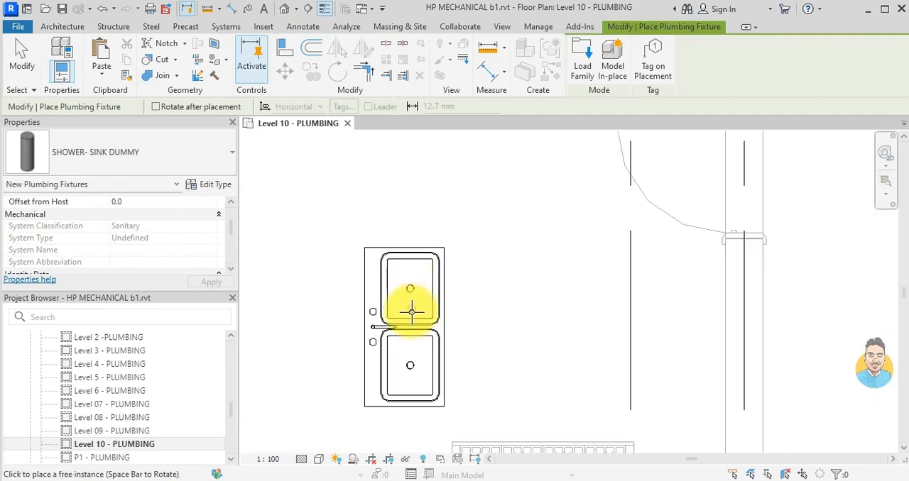
scroll(416, 298, up, 5)
scroll(401, 253, up, 2)
click(402, 254)
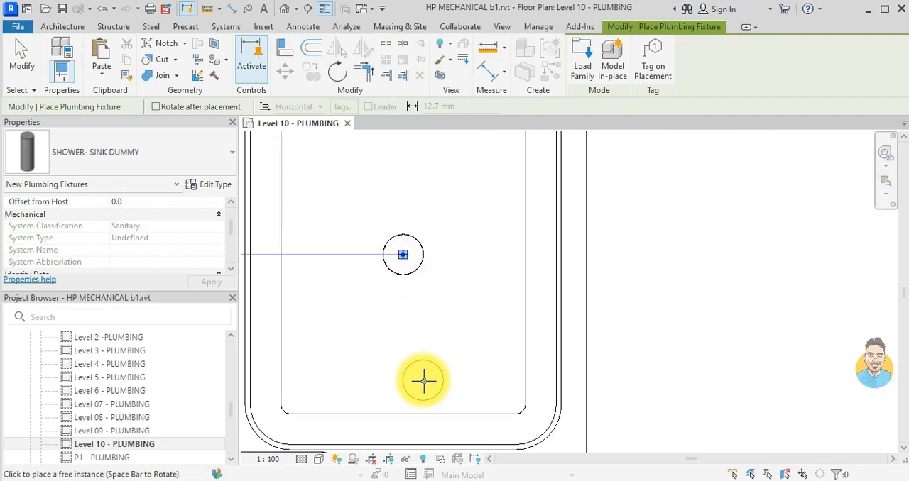
key(Escape)
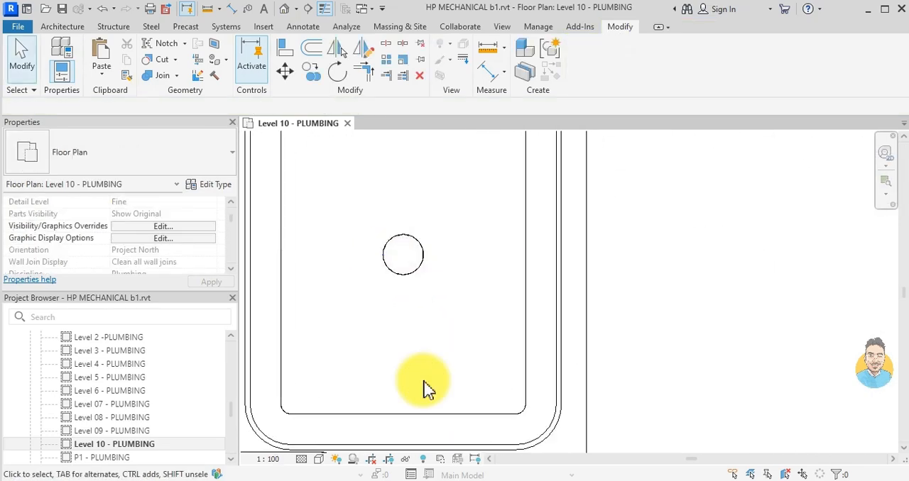
- Run a 54 mm pipe from the kitchen sink's drain fixture straight east to the corridor wall at a middle elevation of -350 mm
click(416, 249)
scroll(375, 263, down, 3)
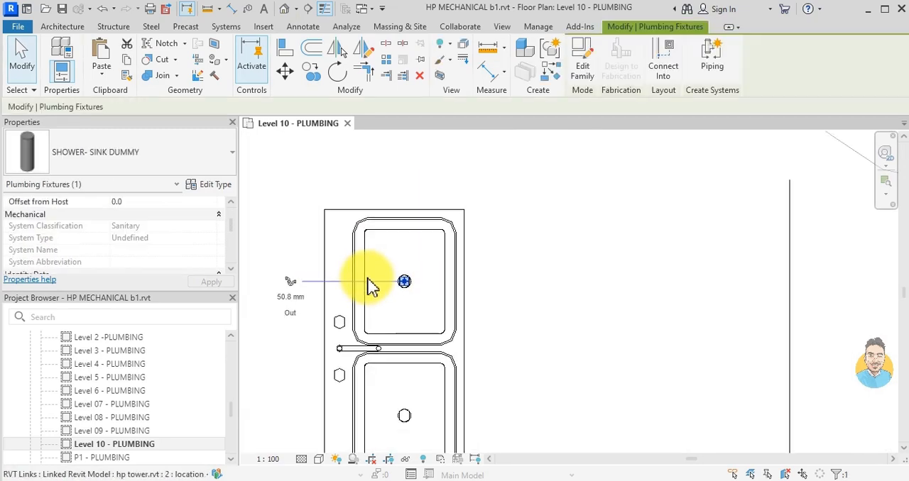
click(336, 265)
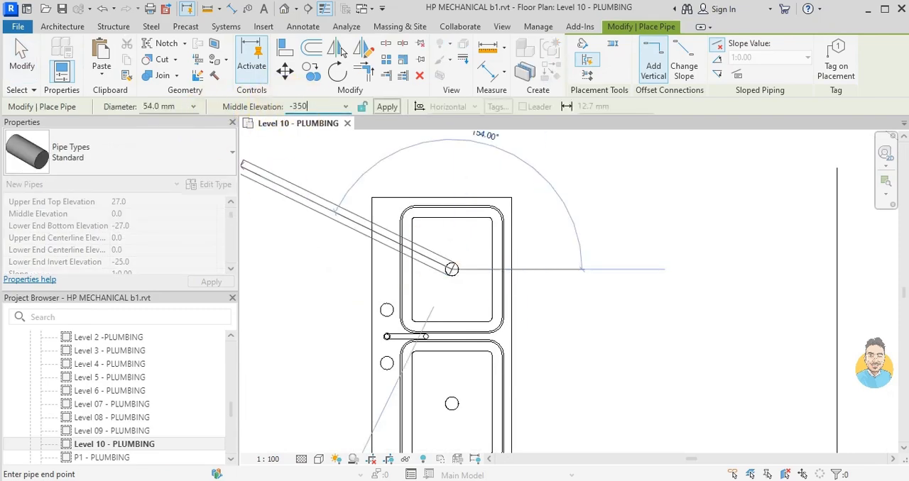
key(Return)
scroll(608, 269, down, 5)
middle_drag(644, 271, 516, 272)
scroll(555, 270, up, 2)
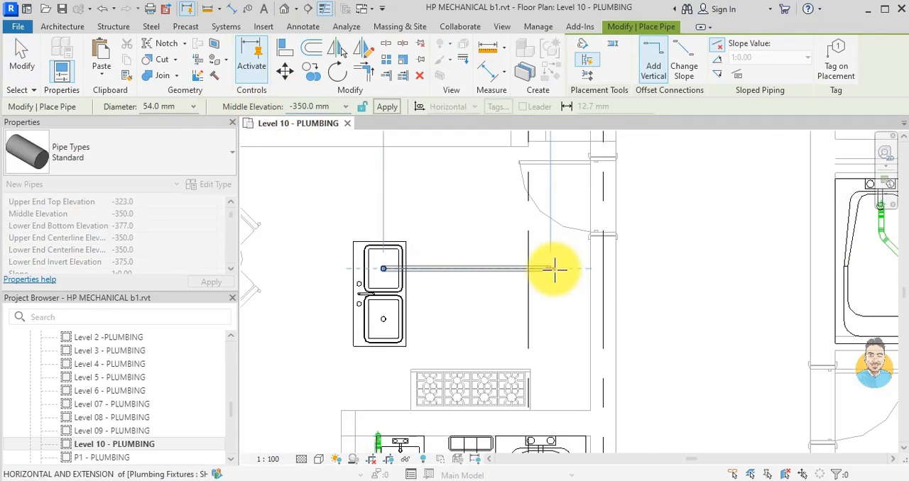
scroll(570, 268, up, 3)
click(627, 270)
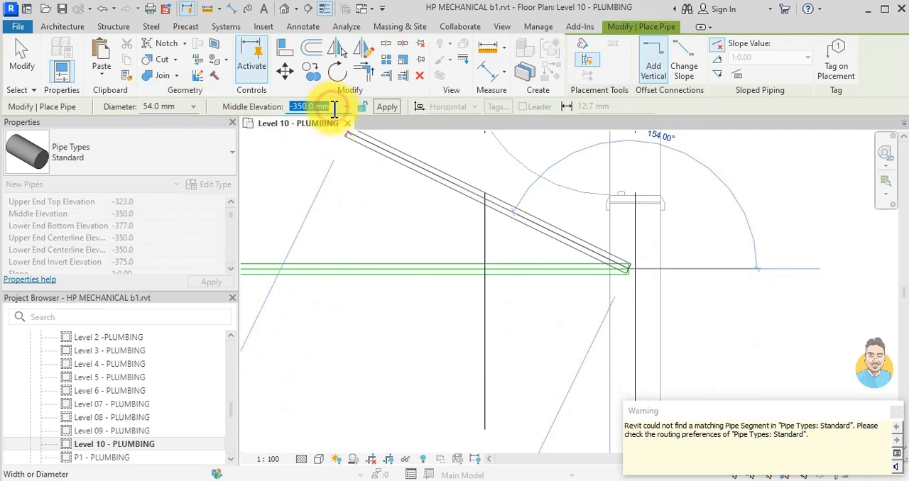
- Drop a 3" vertical pipe from the east end of the kitchen sink pipe to a middle elevation of -22400 mm
click(192, 107)
click(181, 107)
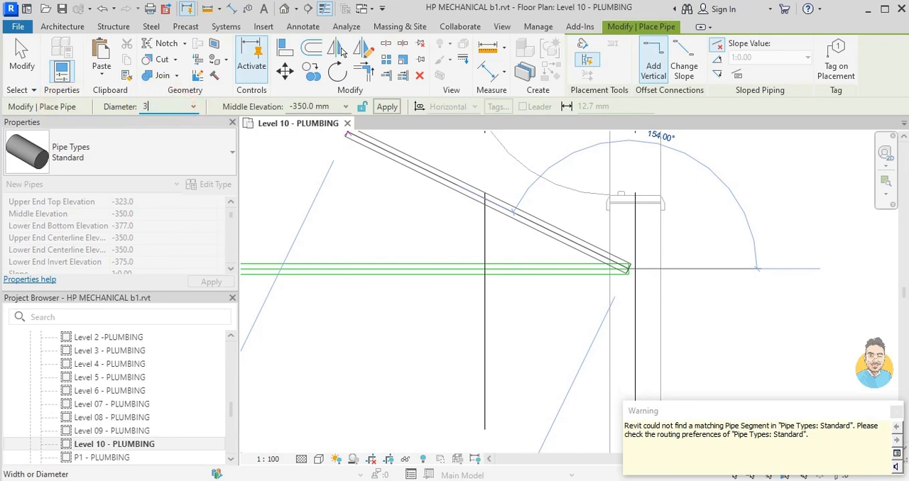
text(3")
click(319, 106)
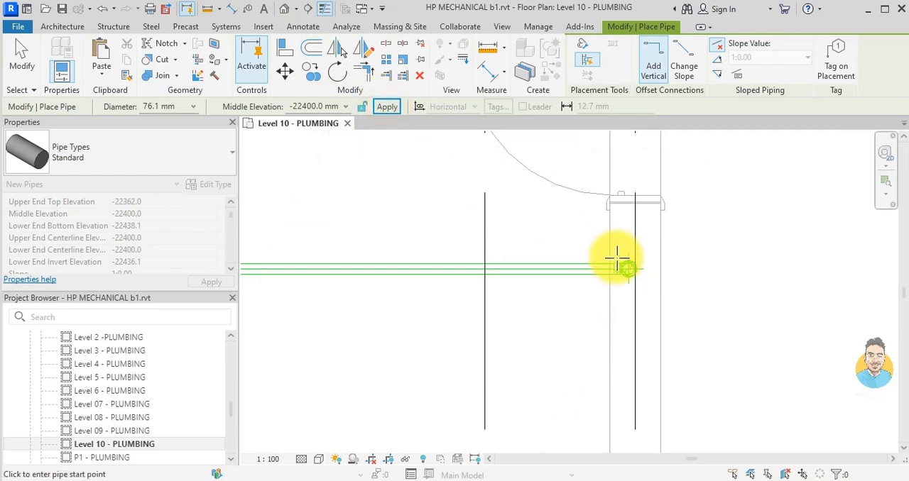
scroll(577, 343, down, 5)
key(Escape)
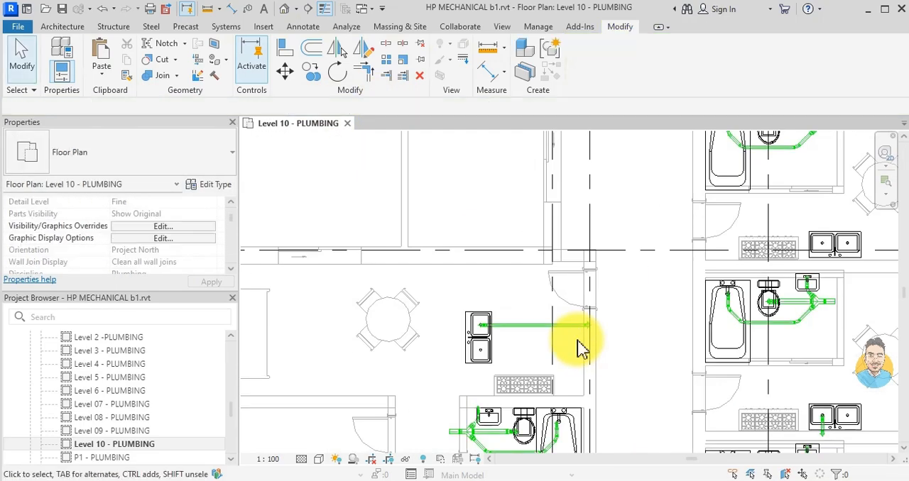
- Examine the northern apartments on the Level 10 plan for bathrooms and kitchen sinks still without drain pipes
scroll(649, 223, down, 4)
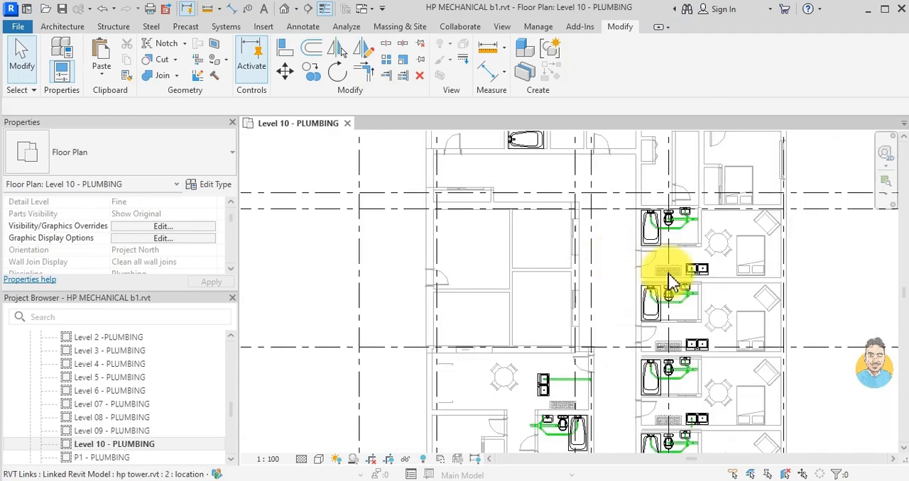
middle_drag(705, 355, 686, 261)
middle_drag(642, 351, 668, 197)
middle_drag(656, 335, 665, 219)
scroll(656, 307, down, 2)
middle_drag(652, 257, 662, 389)
middle_drag(652, 264, 640, 397)
middle_drag(662, 289, 649, 355)
scroll(520, 283, up, 2)
scroll(627, 258, down, 3)
middle_drag(594, 267, 476, 267)
scroll(607, 261, up, 4)
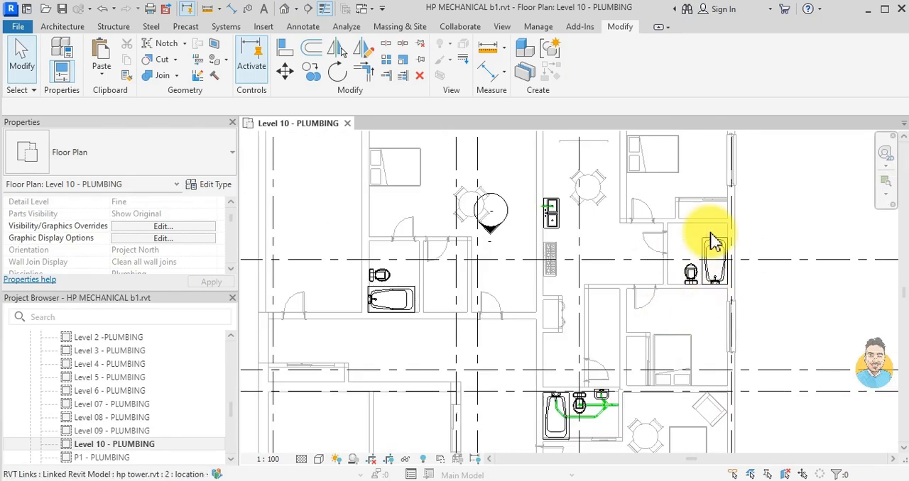
scroll(652, 267, down, 2)
middle_drag(493, 311, 504, 223)
scroll(505, 223, down, 1)
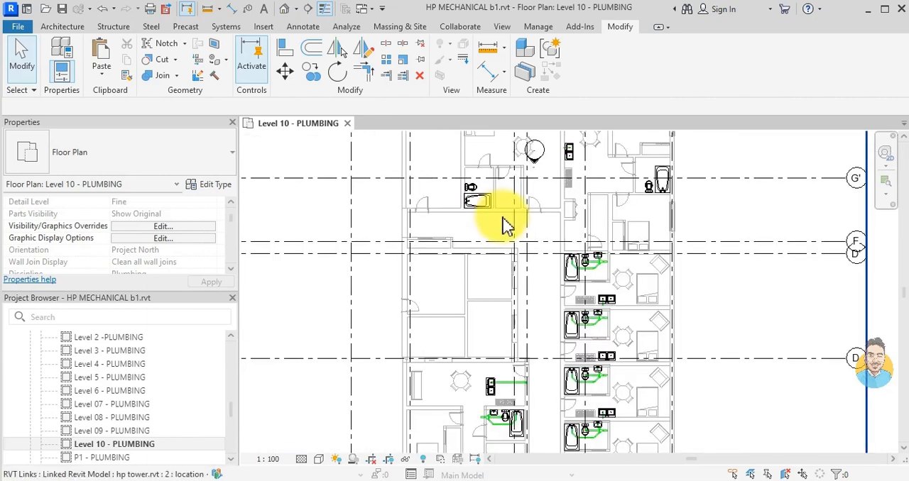
scroll(504, 212, up, 3)
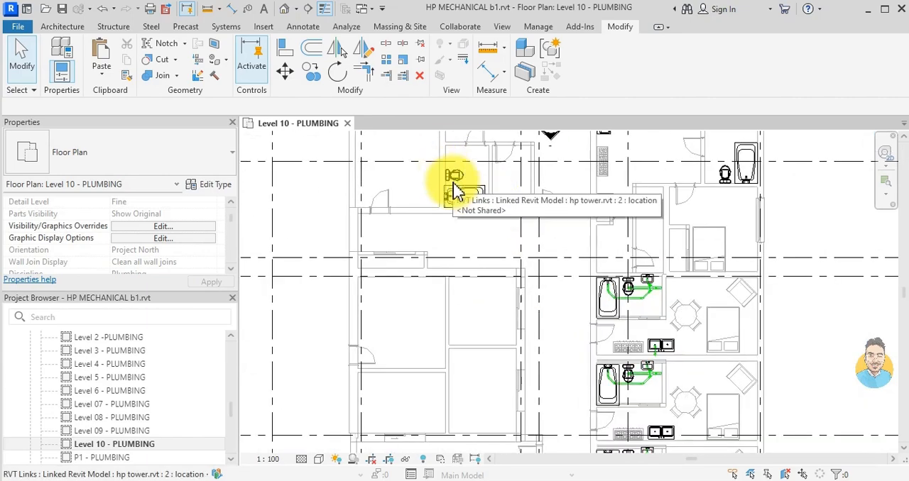
middle_drag(459, 188, 474, 266)
scroll(712, 268, up, 2)
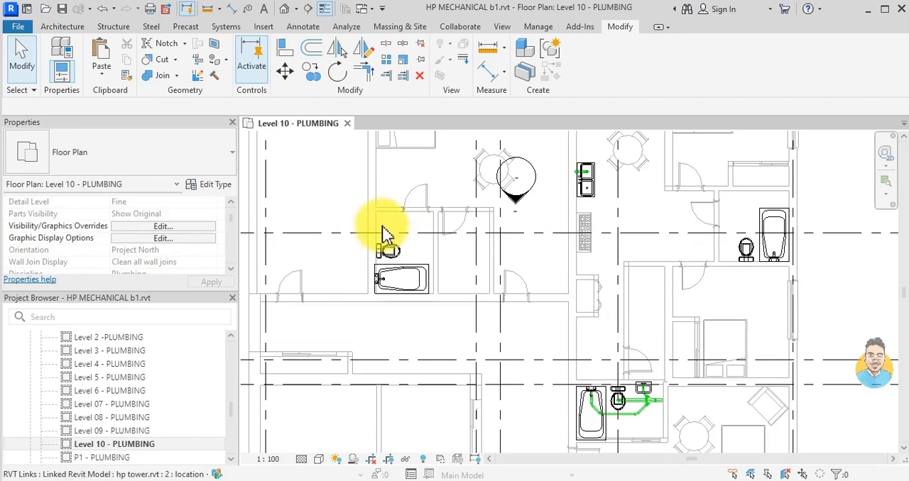
- Examine the northern bathrooms and the already piped washrooms on the Level 10 plan for a drain layout that can be reused
scroll(387, 229, down, 1)
middle_drag(535, 340, 523, 281)
scroll(543, 323, up, 1)
scroll(558, 311, down, 2)
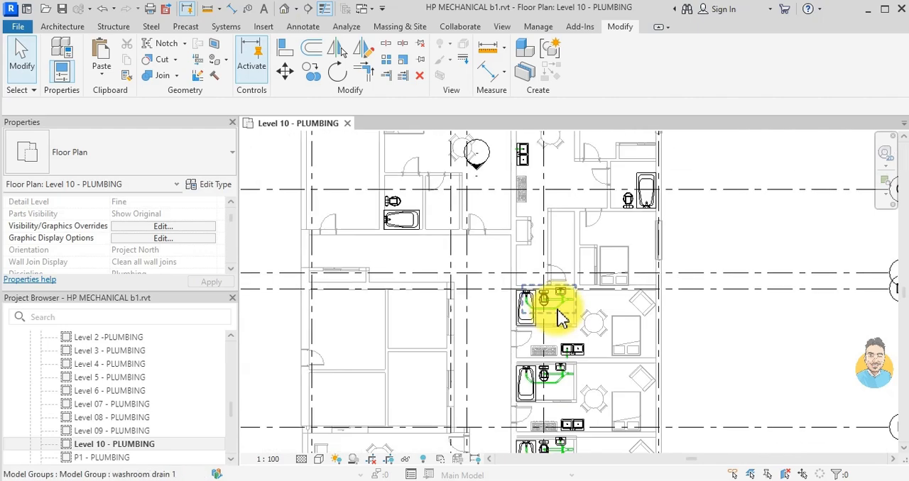
scroll(559, 318, up, 2)
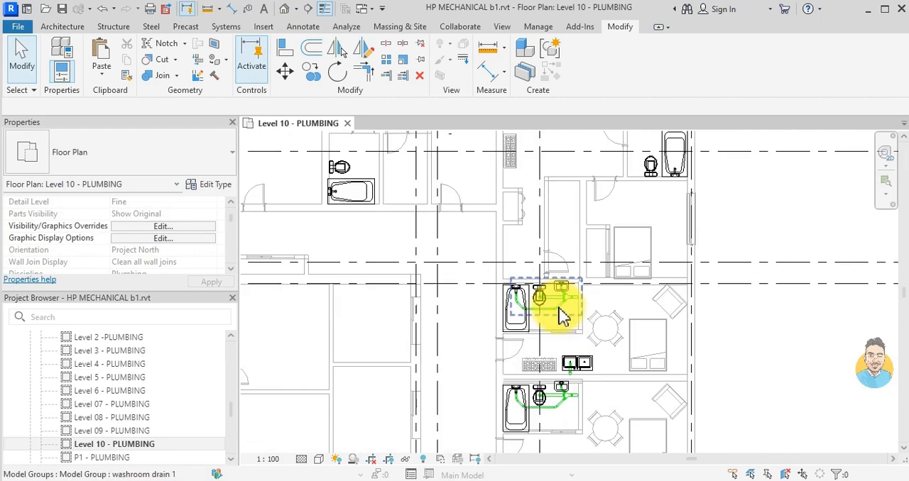
click(561, 317)
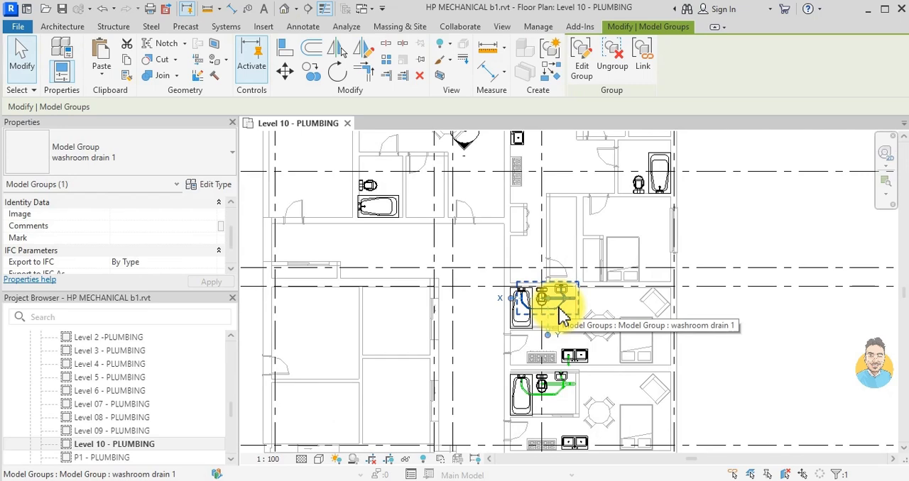
click(474, 291)
scroll(478, 263, down, 2)
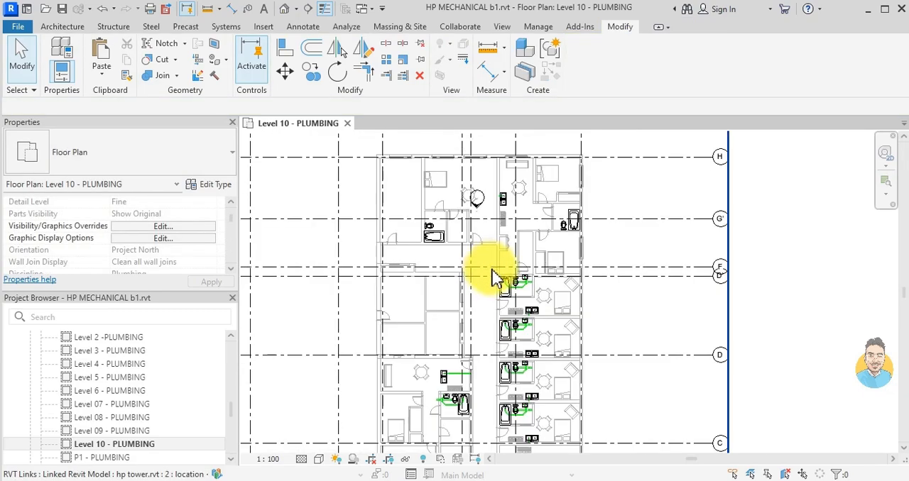
scroll(538, 396, up, 5)
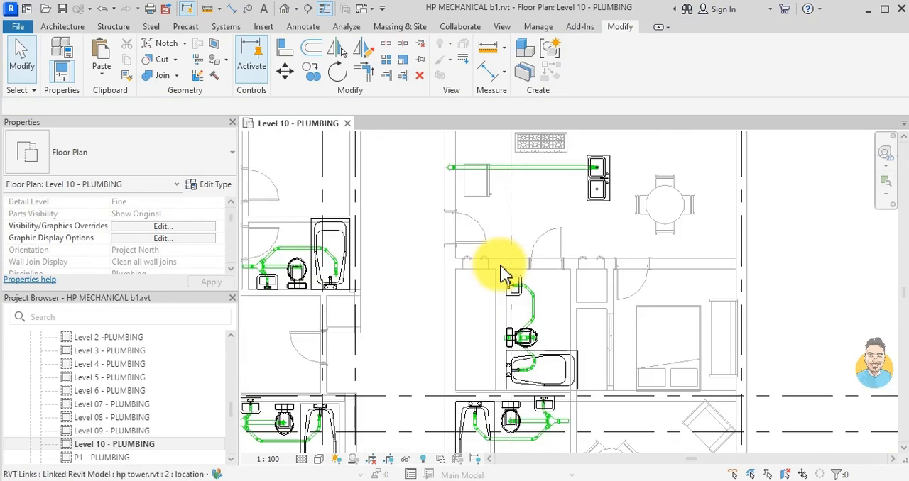
scroll(499, 267, up, 1)
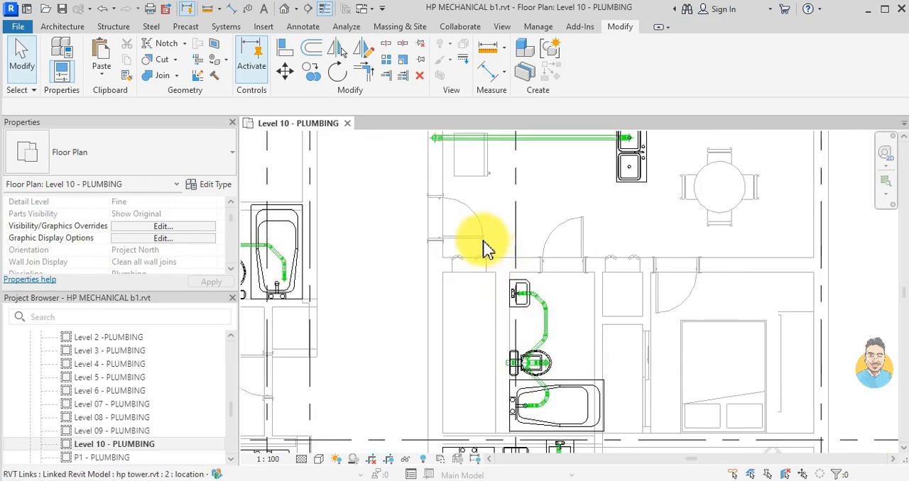
click(484, 245)
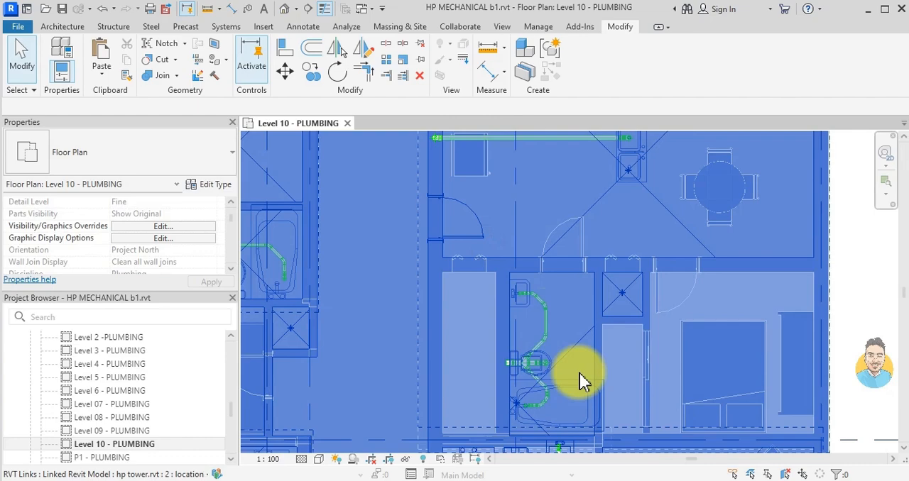
drag(514, 294, 566, 377)
middle_drag(565, 377, 525, 291)
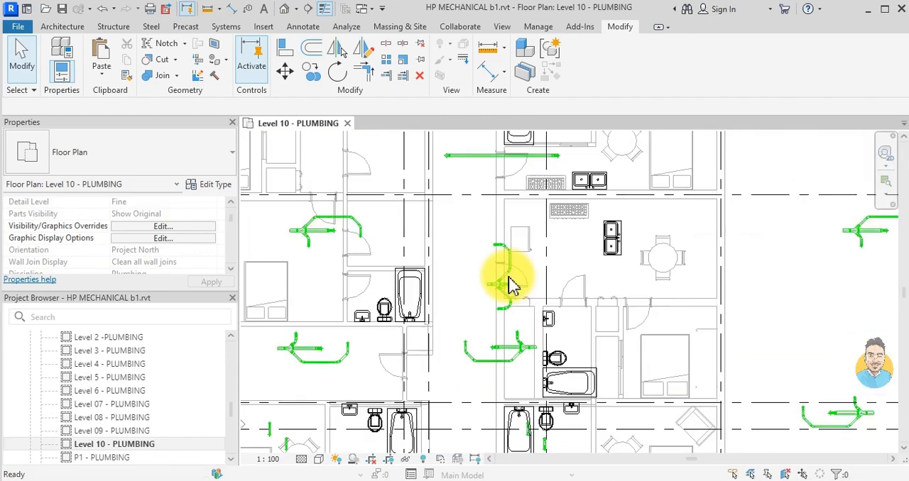
scroll(514, 286, up, 4)
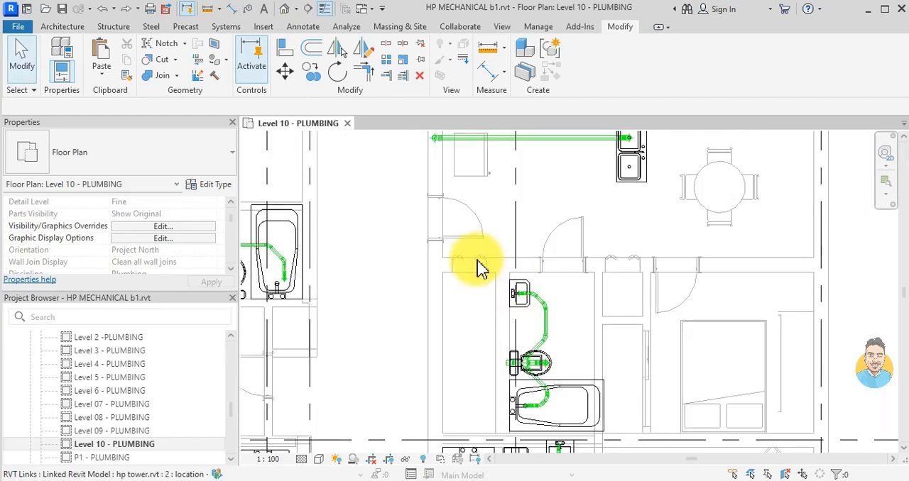
- Try to enable Room Bounding in the type properties of the linked hp tower.rvt model
click(475, 282)
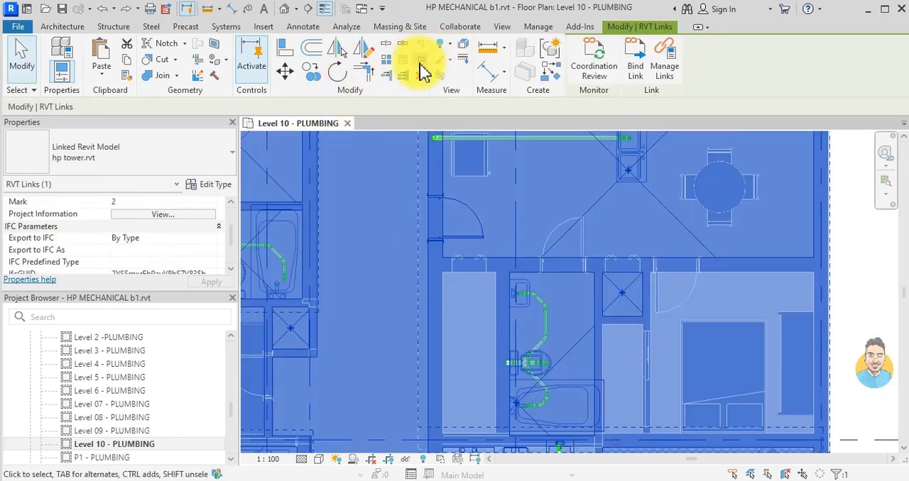
click(207, 183)
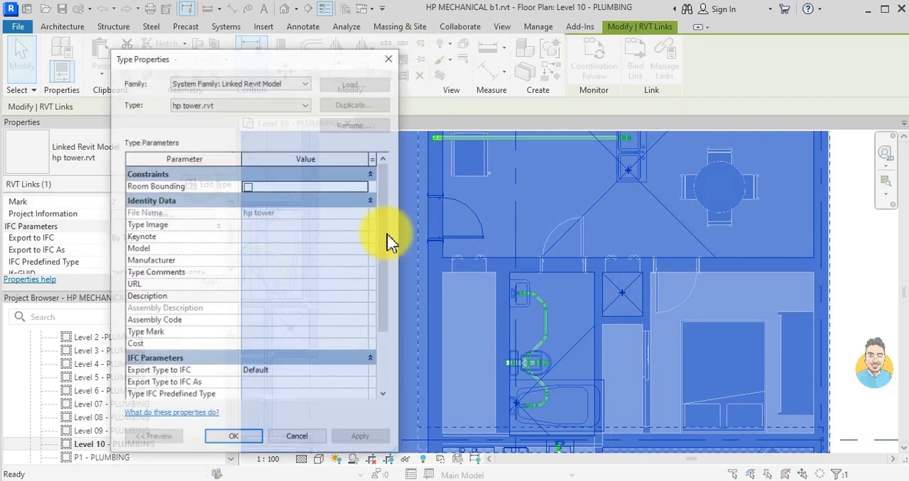
click(248, 186)
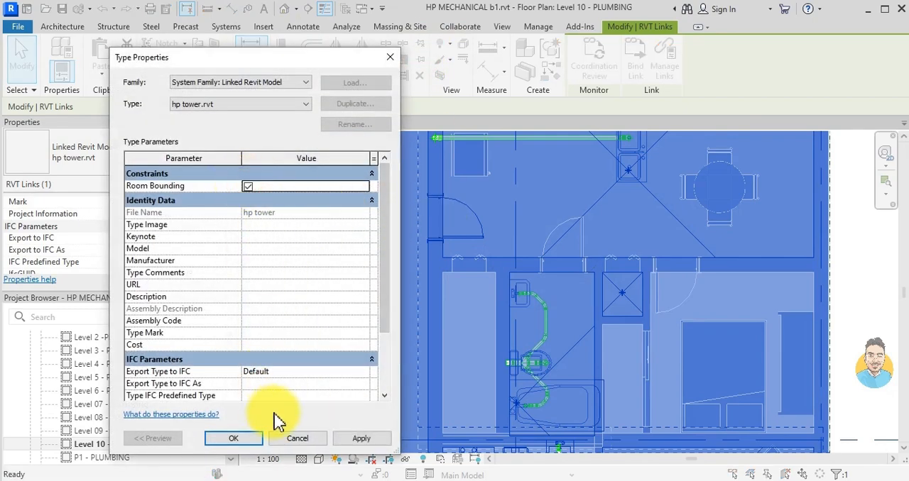
click(247, 440)
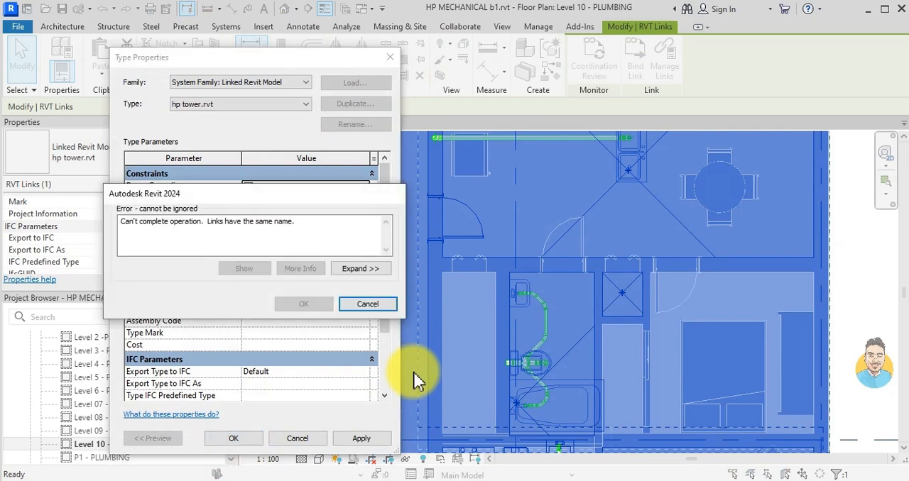
click(369, 304)
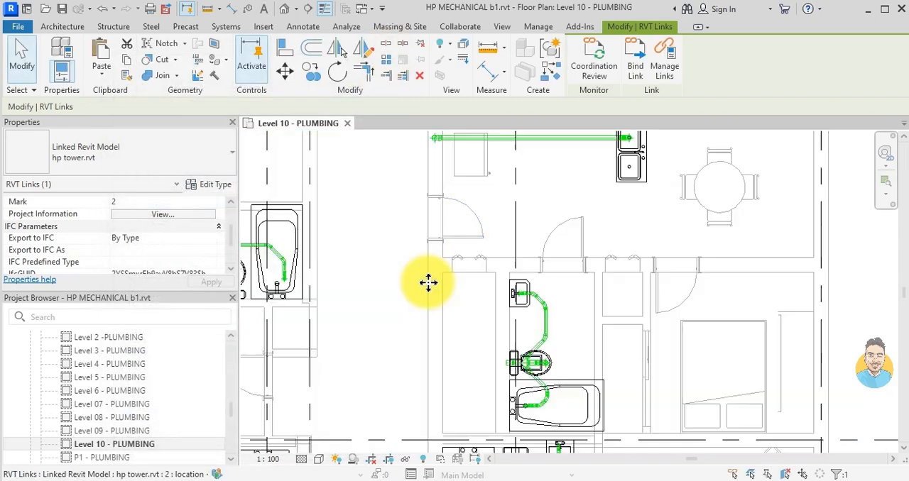
key(Escape)
- Create a model group named washroom group drain 2 from the bathroom's drain fixtures and pipes south of the kitchen sink pipe
drag(397, 213, 606, 426)
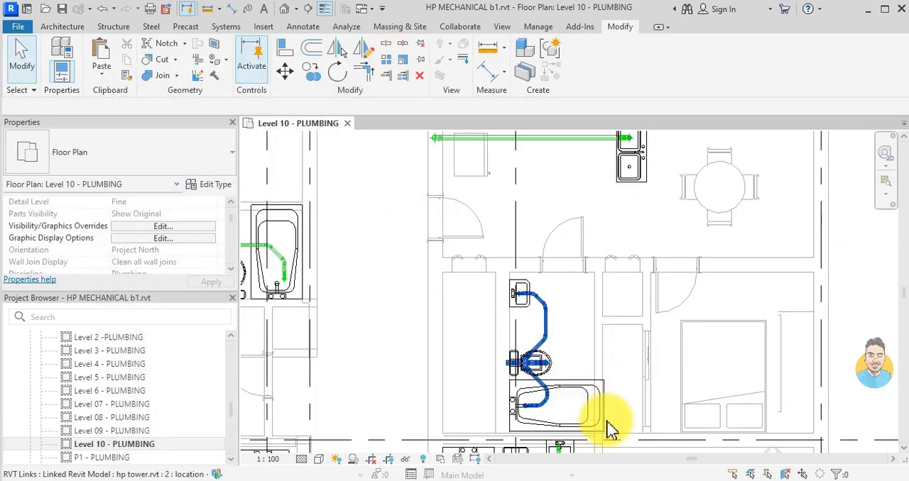
click(550, 48)
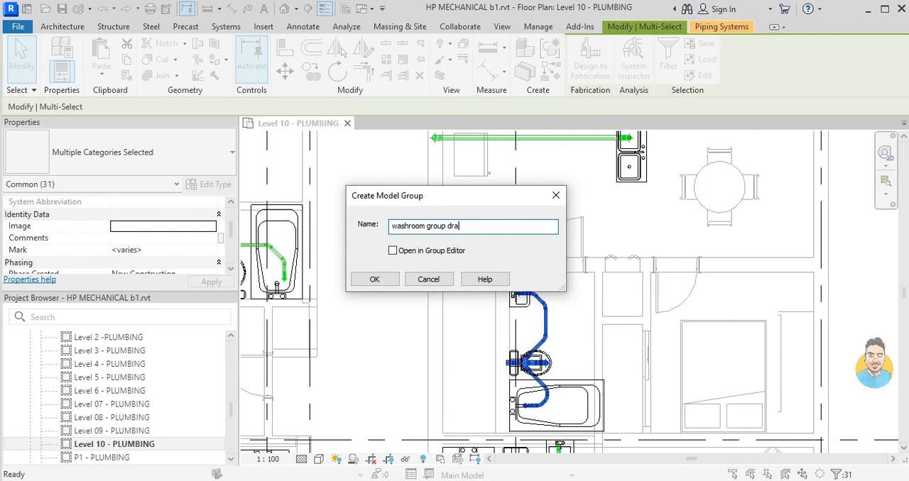
click(378, 279)
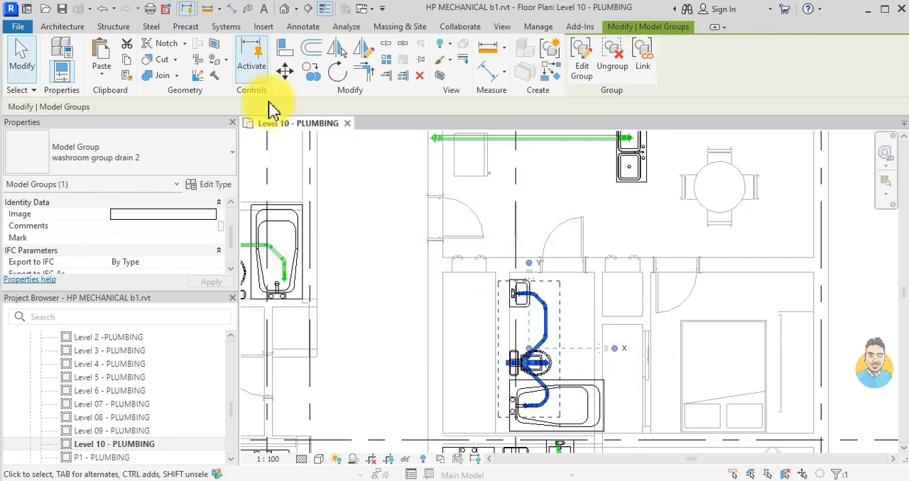
- Copy the washroom group drain 2 group onto the toilet of the northwestern apartment's bathroom
click(306, 74)
click(523, 365)
scroll(502, 333, down, 4)
middle_drag(492, 285, 531, 477)
scroll(441, 311, up, 3)
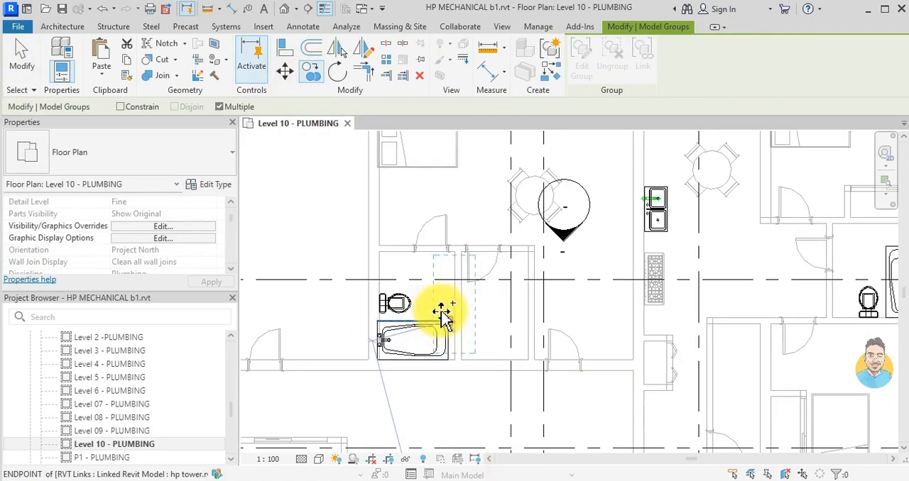
scroll(416, 311, up, 4)
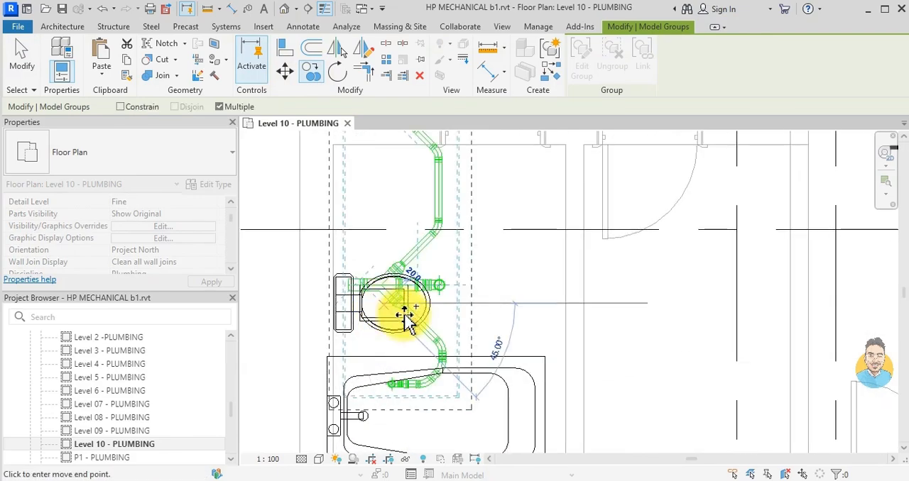
scroll(398, 312, down, 3)
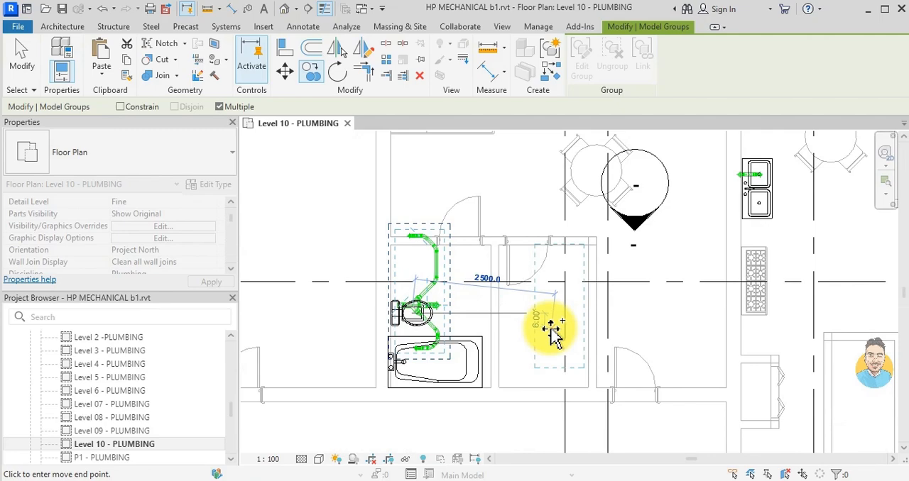
scroll(552, 334, down, 5)
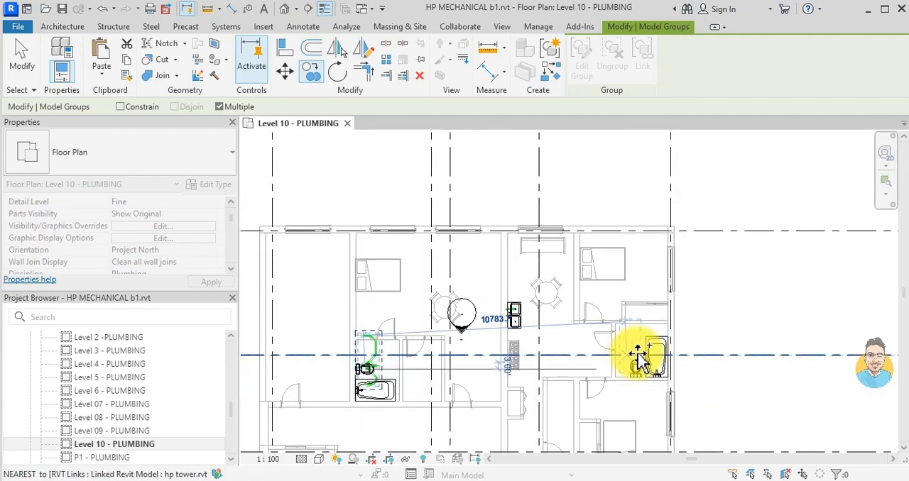
click(761, 296)
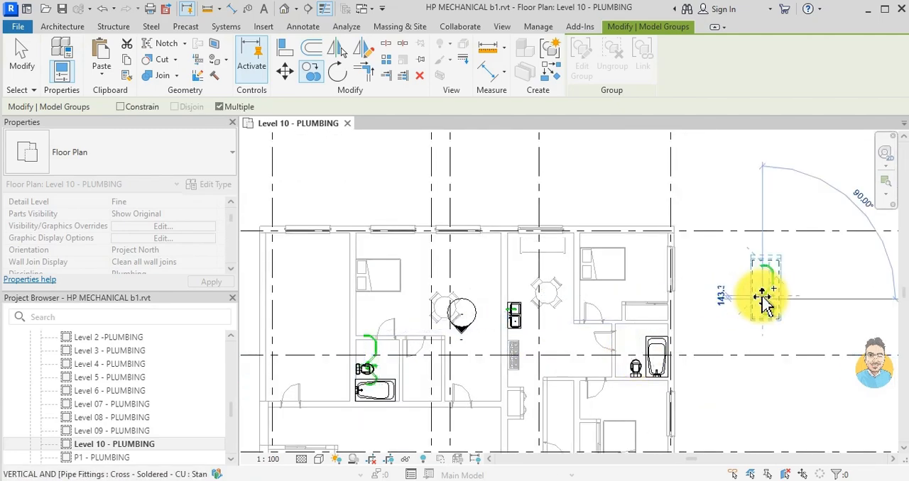
key(Escape)
middle_drag(534, 328, 551, 325)
scroll(552, 324, up, 4)
click(552, 243)
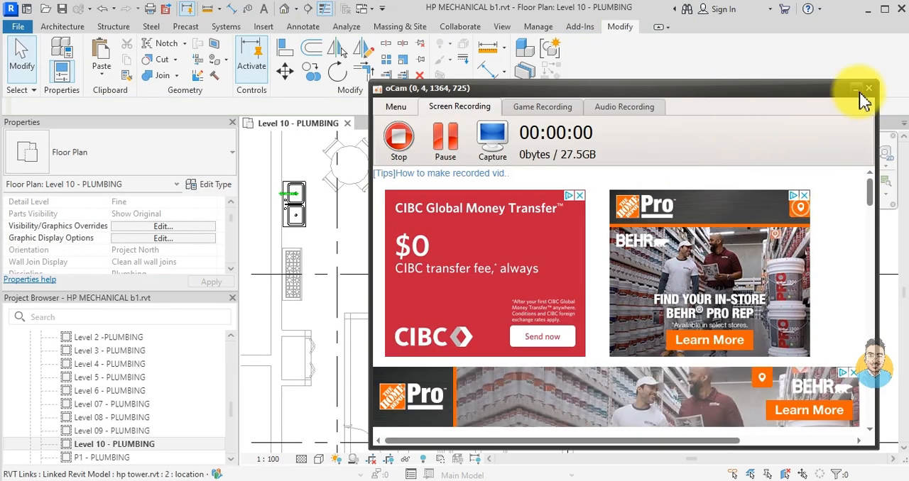
click(857, 91)
- Copy the northwestern bathroom's drain group to the empty area east of the building, north of grid G'
scroll(523, 280, down, 3)
middle_drag(523, 280, 613, 280)
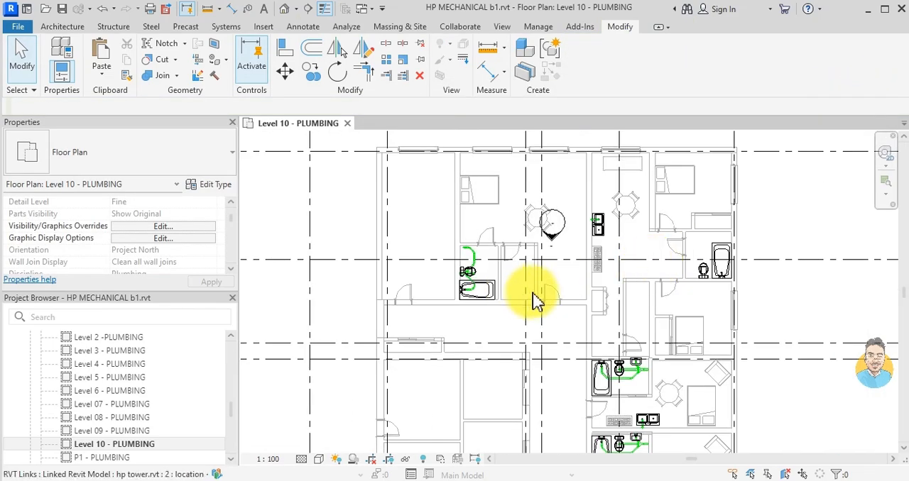
scroll(456, 248, up, 3)
scroll(456, 248, up, 2)
click(454, 239)
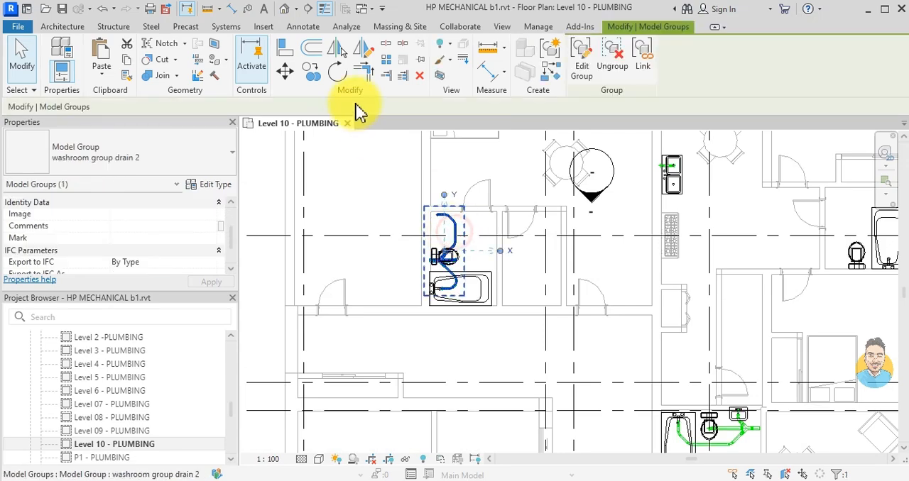
click(313, 77)
click(459, 258)
middle_drag(562, 273, 245, 266)
scroll(245, 266, down, 3)
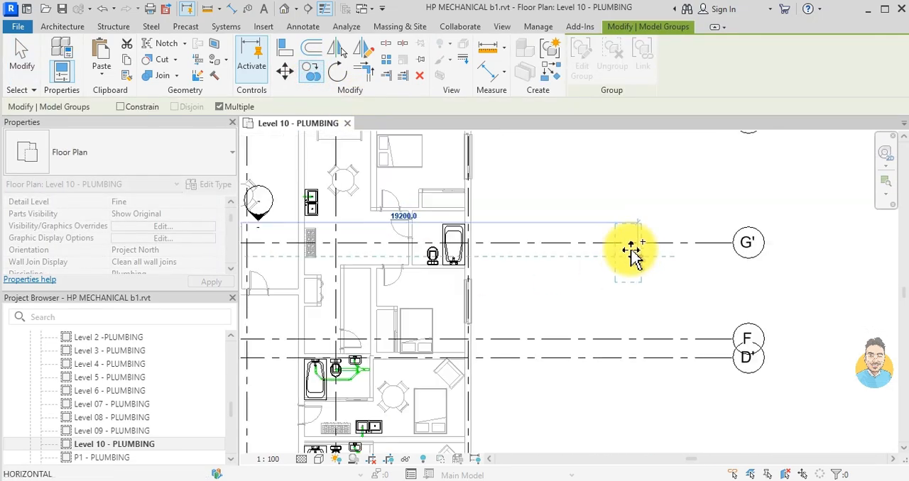
scroll(600, 218, up, 2)
click(600, 190)
click(631, 250)
key(Escape)
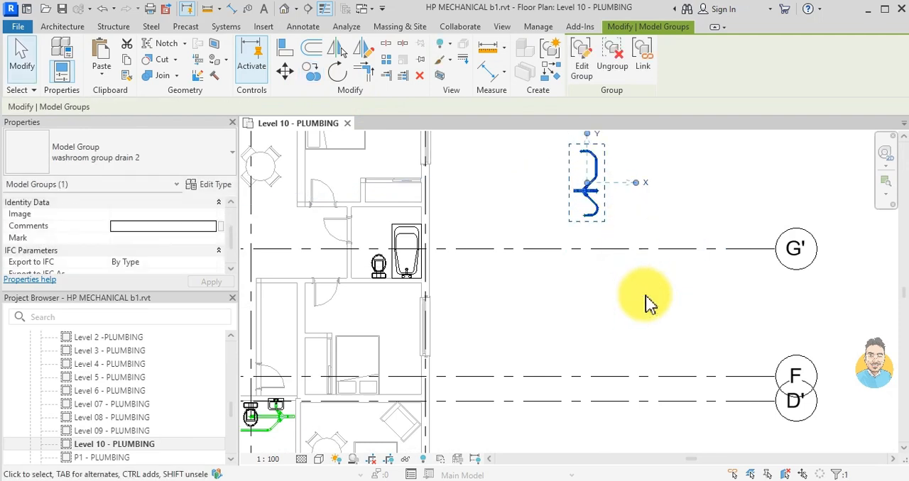
key(Escape)
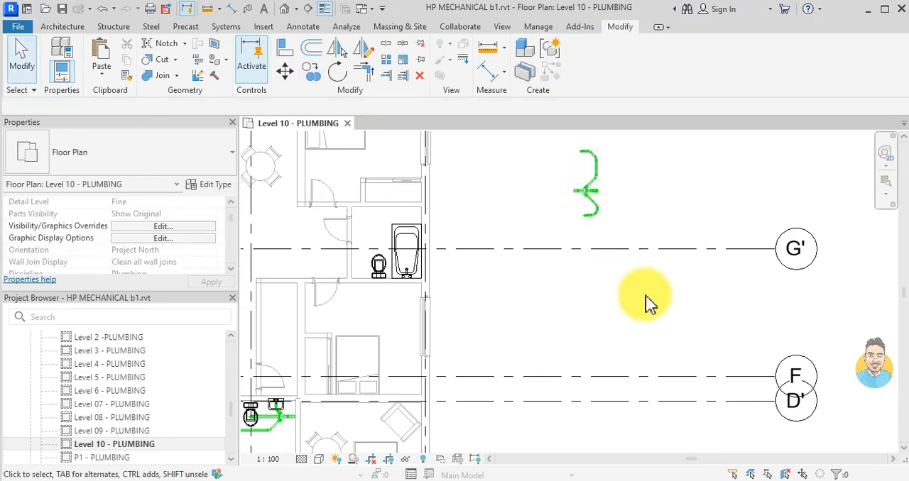
- Rotate the copied drain group east of the building 90 degrees counterclockwise
click(586, 183)
click(337, 72)
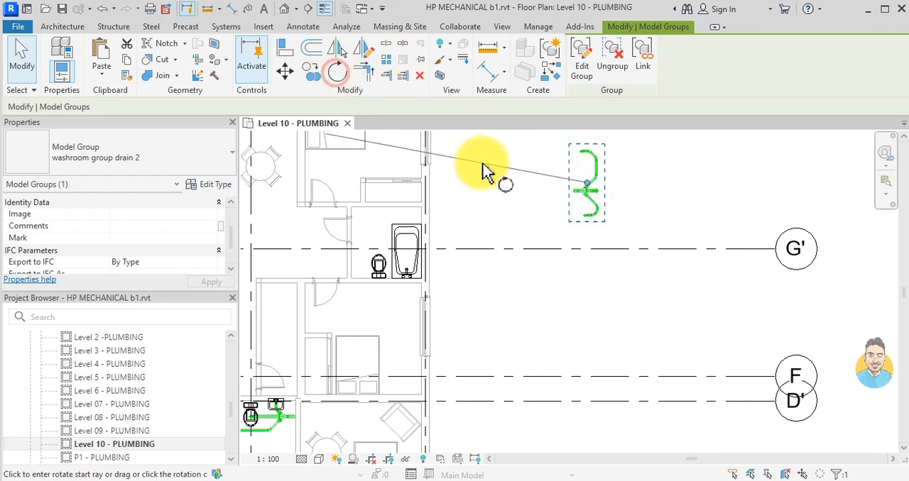
click(511, 188)
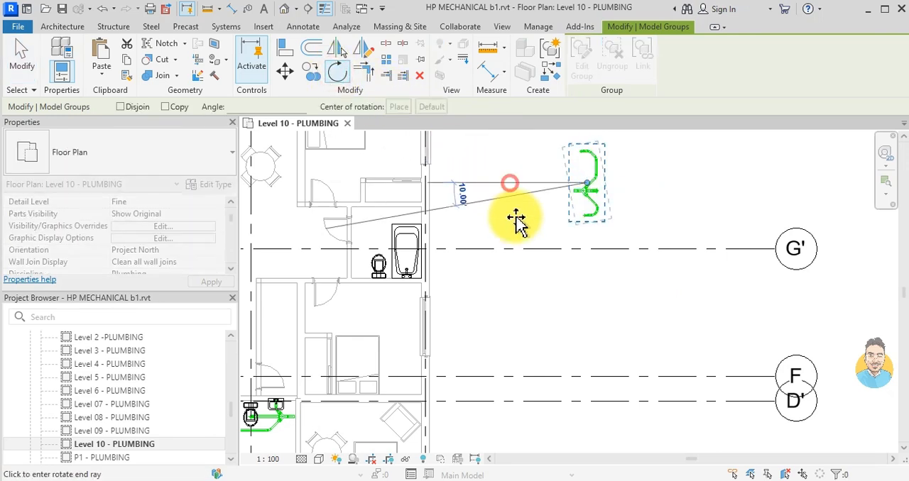
click(590, 304)
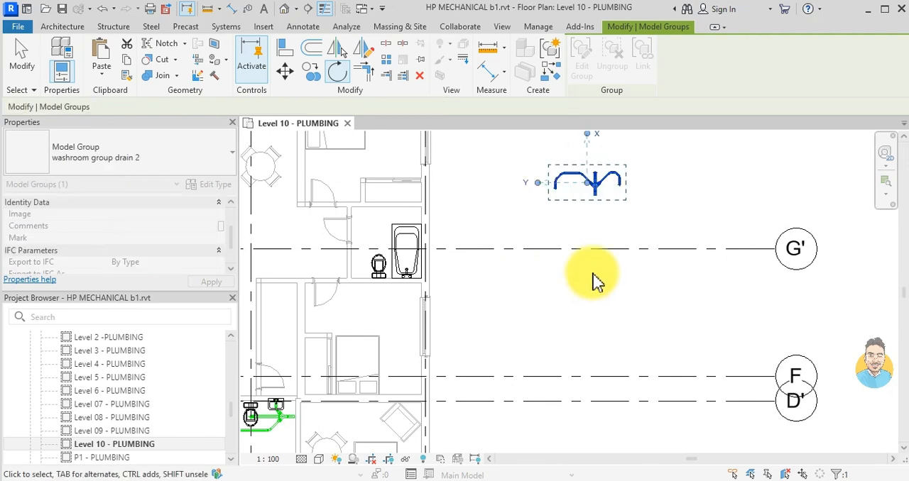
click(583, 316)
- Move the rotated drain group from east of the building to just north of the northeastern apartment's bathroom near grid G'
click(592, 195)
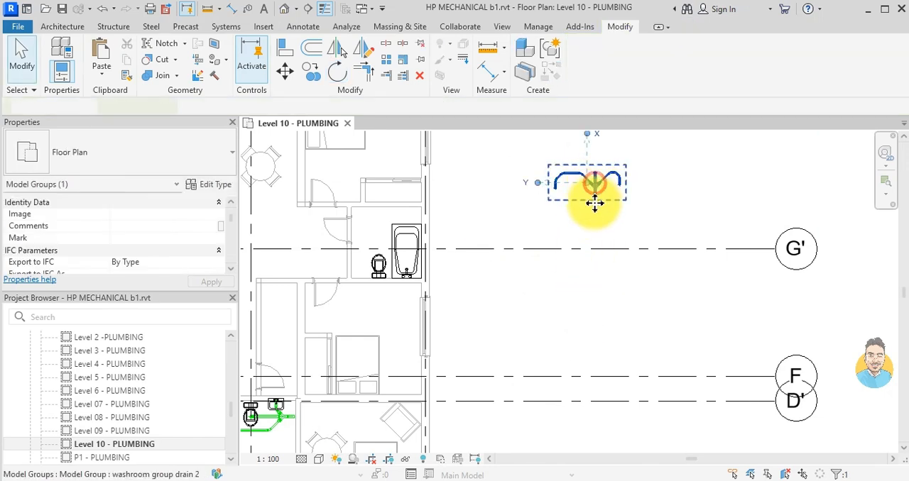
drag(406, 261, 382, 223)
scroll(548, 195, up, 3)
scroll(568, 232, down, 3)
click(575, 261)
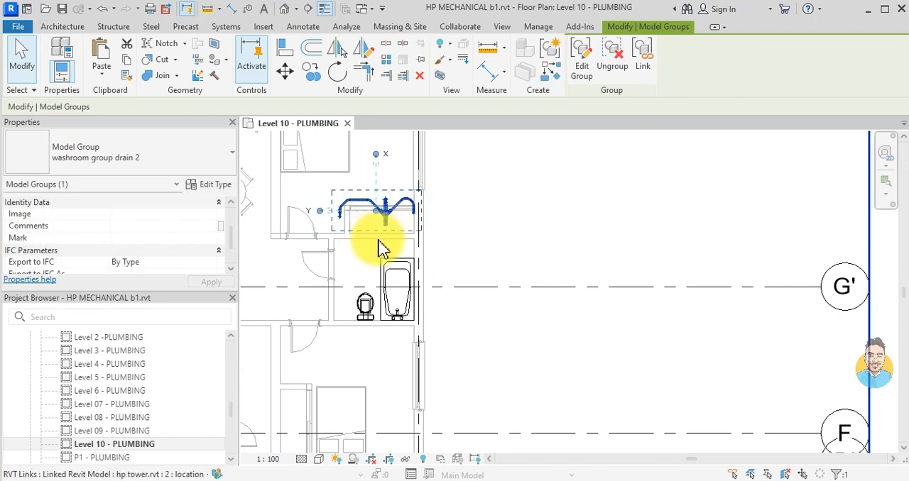
- Nudge the drain group south into the northeastern bathroom until it overlaps the toilet and the bathtub's drain end
key(Down)
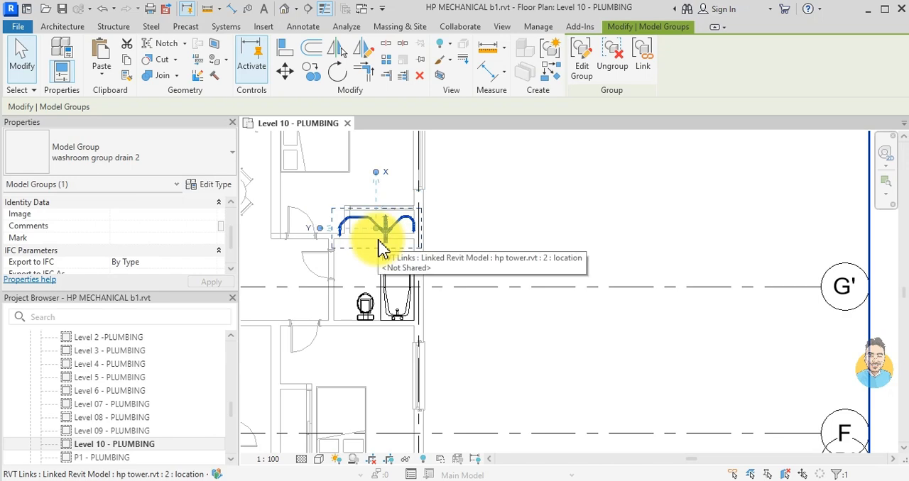
click(382, 304)
key(Down)
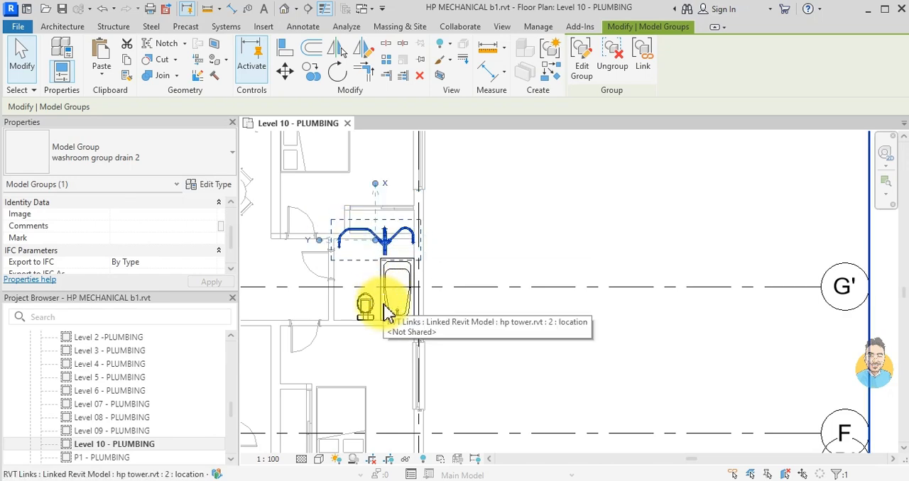
key(Down)
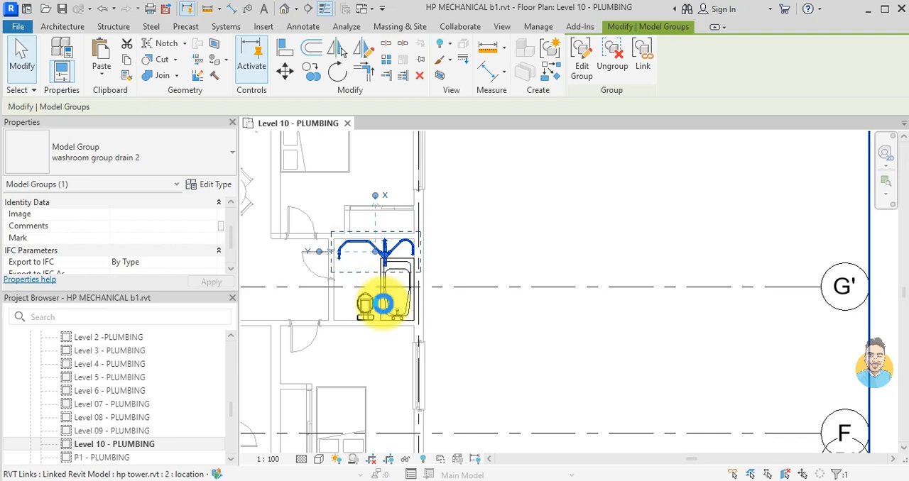
key(Down)
key(Down)
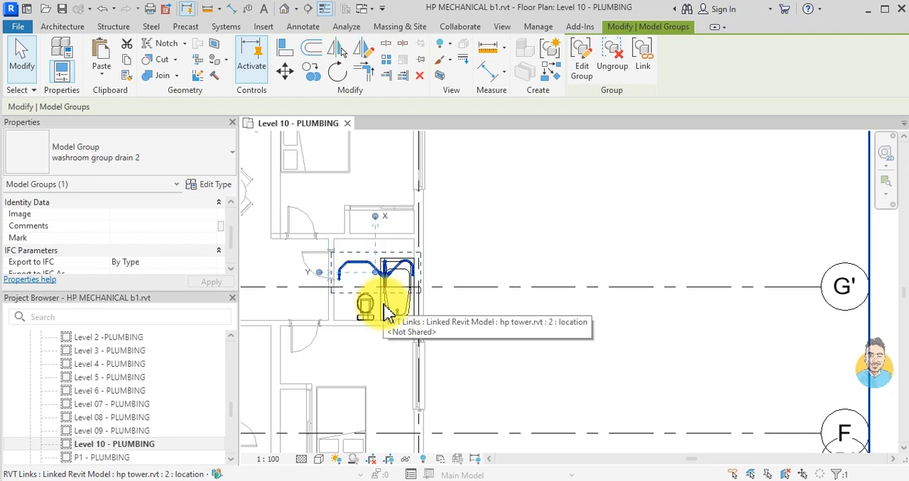
key(Down)
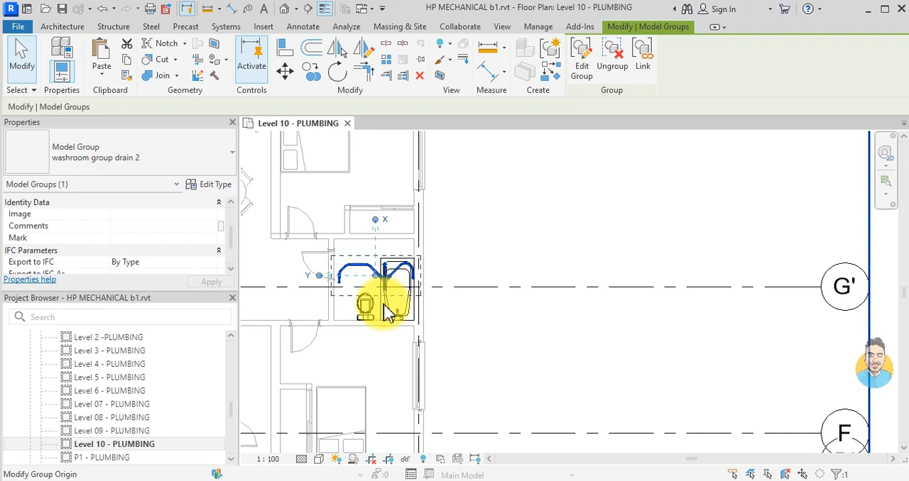
key(Down)
key(Down)
key(Down)
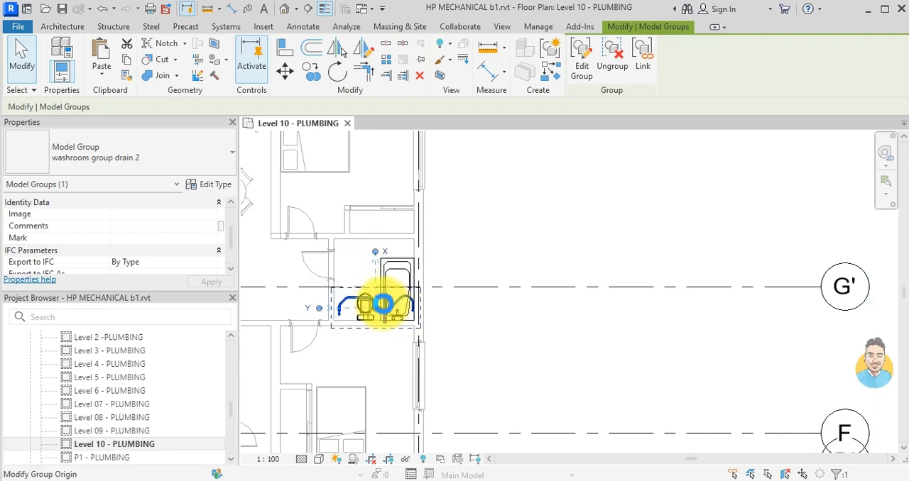
- Fine-tune the northeastern drain group by nudging it slightly north and then west until its main pipe lies over the toilet
scroll(387, 313, up, 3)
middle_drag(381, 315, 670, 305)
scroll(670, 305, up, 3)
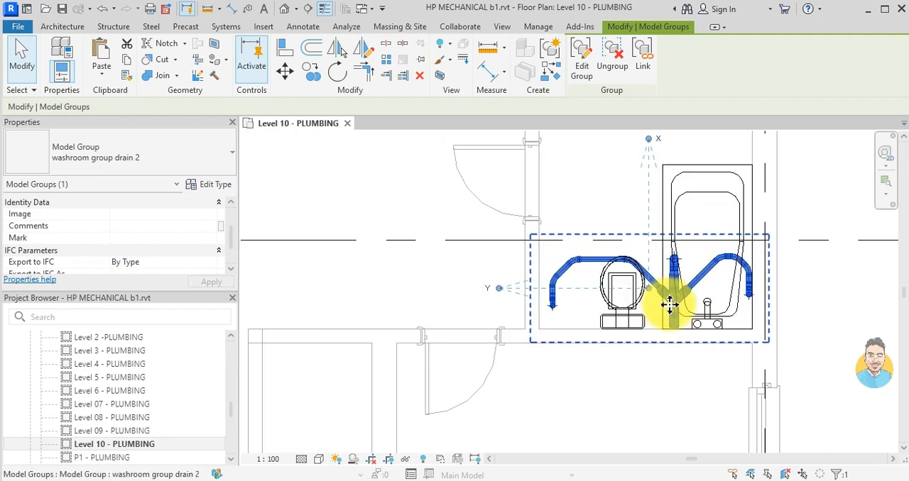
key(Up)
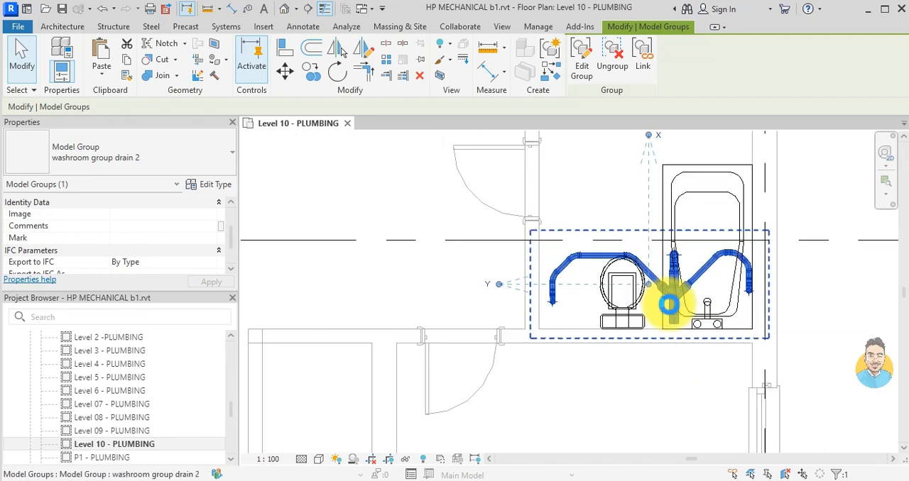
key(Left)
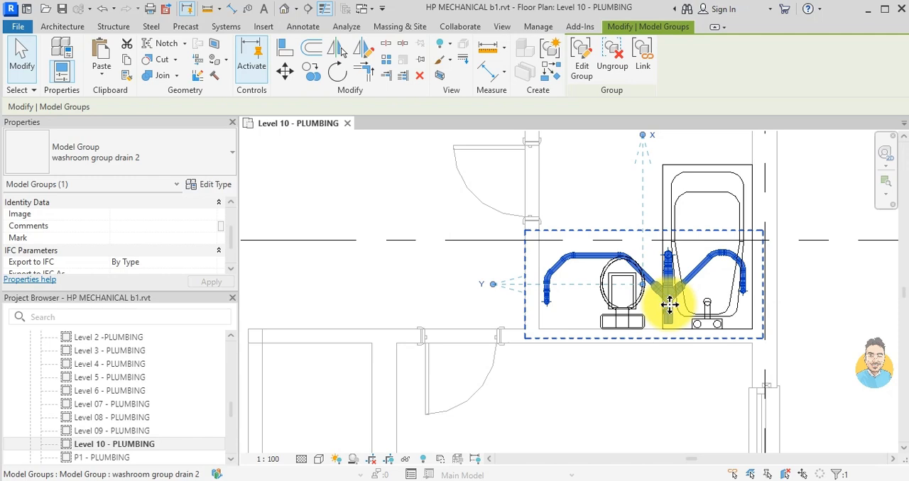
key(Left)
key(Left)
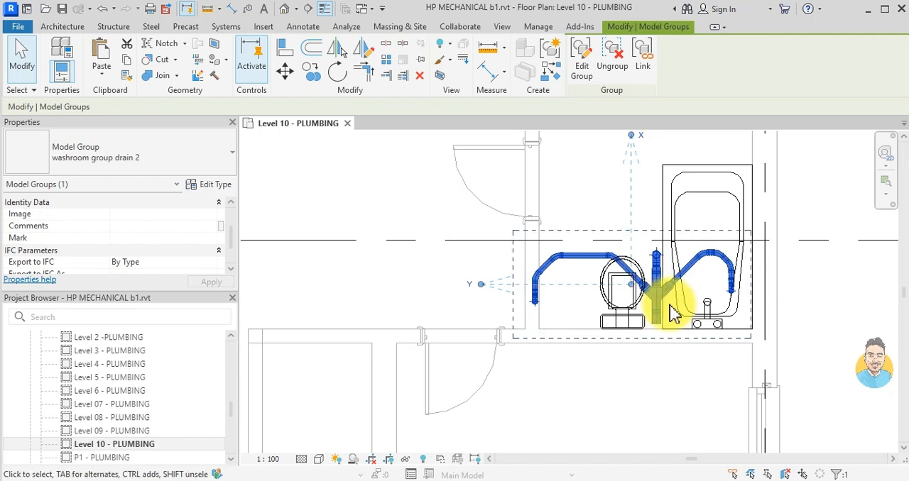
key(Left)
key(Left)
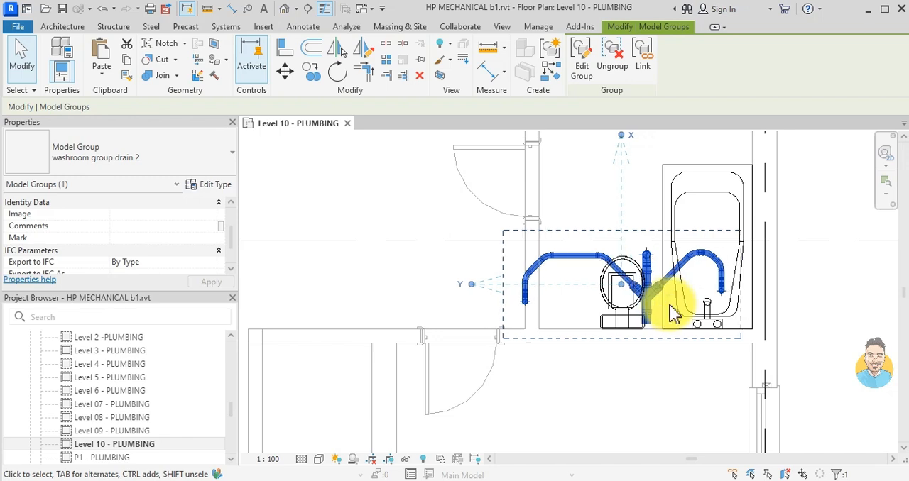
key(Left)
key(Left)
key(Left)
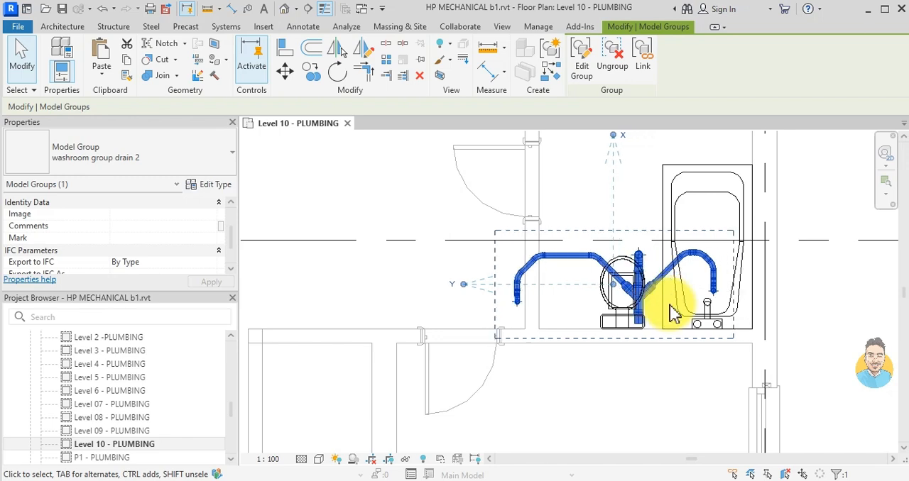
key(Left)
key(Left)
key(Left)
key(Left)
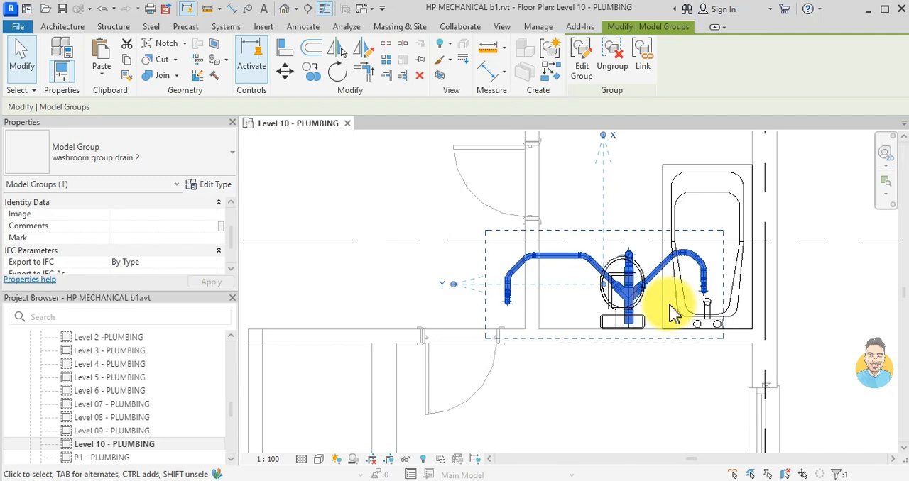
- Ungroup the northeastern bathroom's drain group and shift its western branch east, inside the bathroom wall
click(622, 66)
click(586, 377)
drag(482, 315, 554, 236)
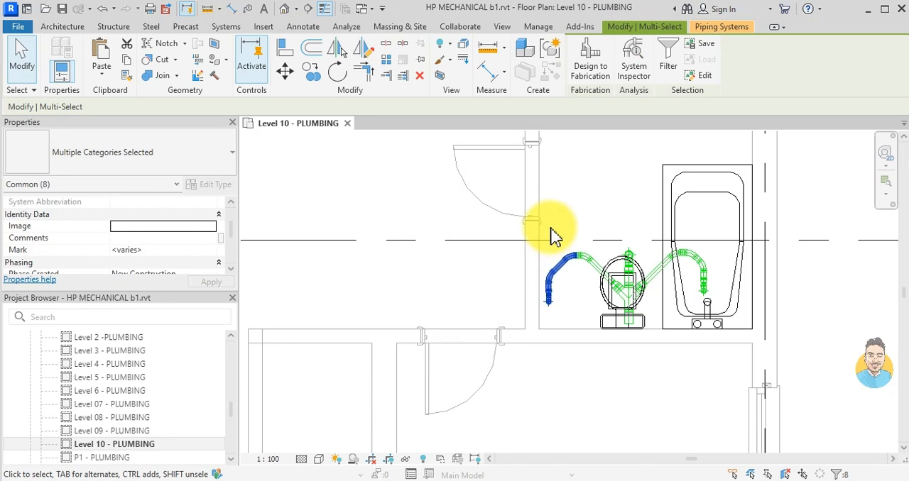
key(Right)
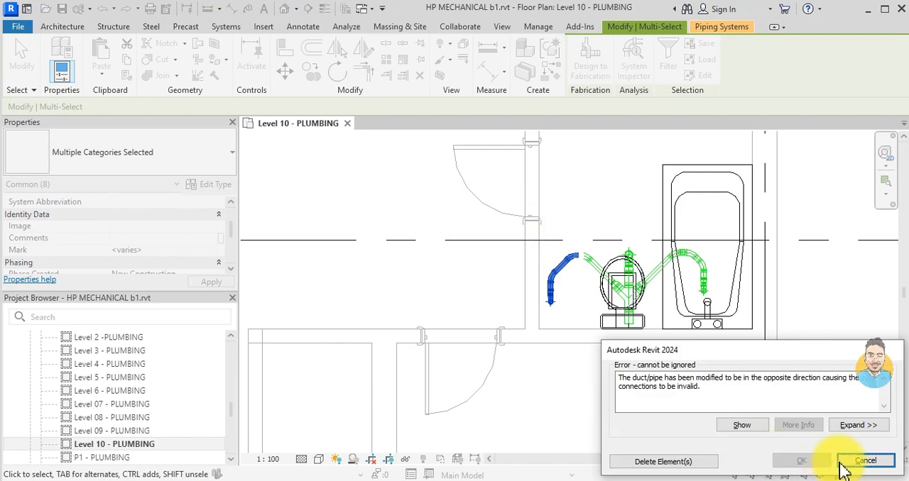
click(845, 469)
scroll(608, 277, up, 4)
click(575, 263)
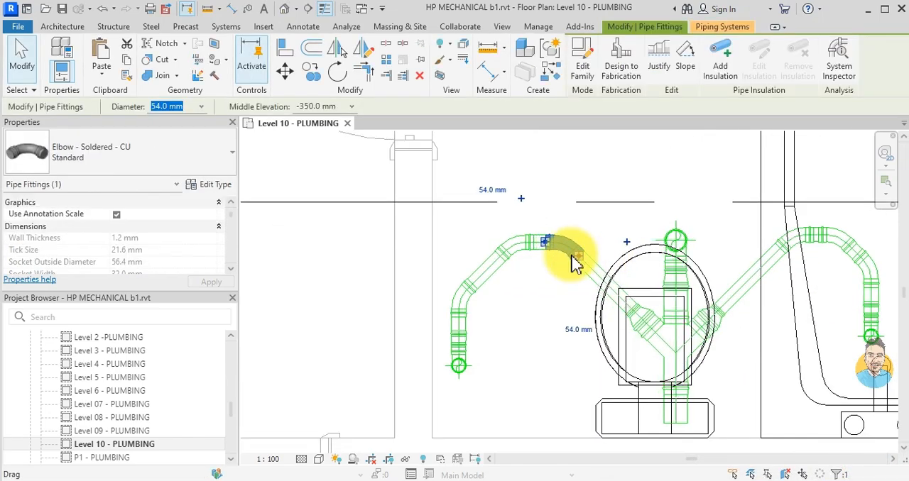
key(Escape)
scroll(572, 262, down, 4)
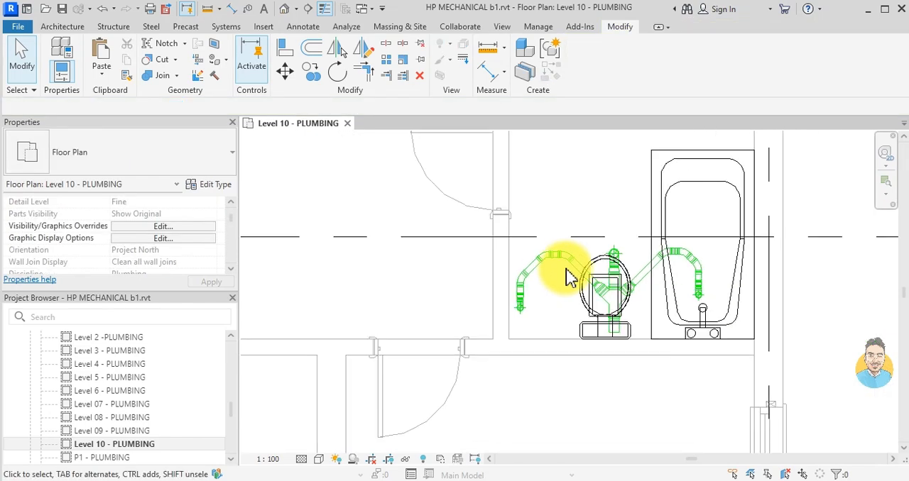
- Delete the two spare washroom drain 1 groups in the empty area east of the building near grids B and B'
scroll(513, 263, down, 3)
middle_drag(517, 311, 506, 215)
scroll(494, 202, down, 3)
scroll(483, 263, down, 2)
middle_drag(431, 279, 492, 240)
scroll(486, 262, down, 1)
middle_drag(485, 334, 504, 228)
click(714, 304)
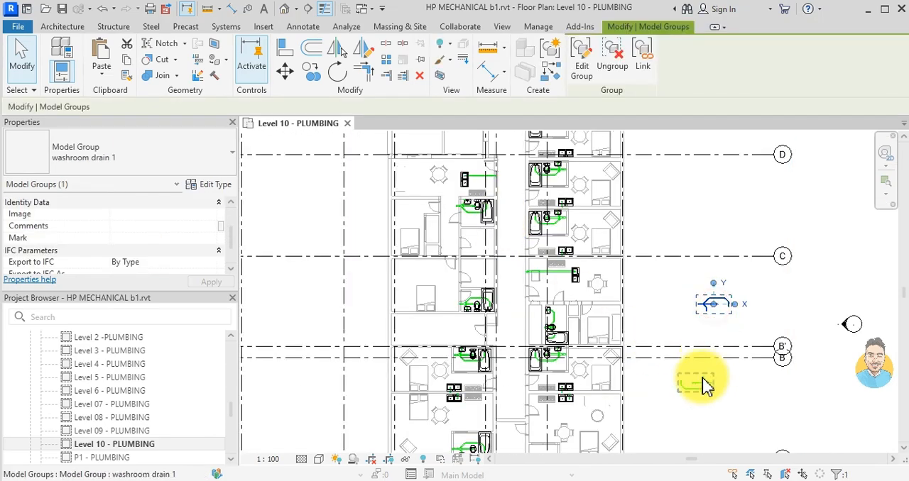
click(699, 383)
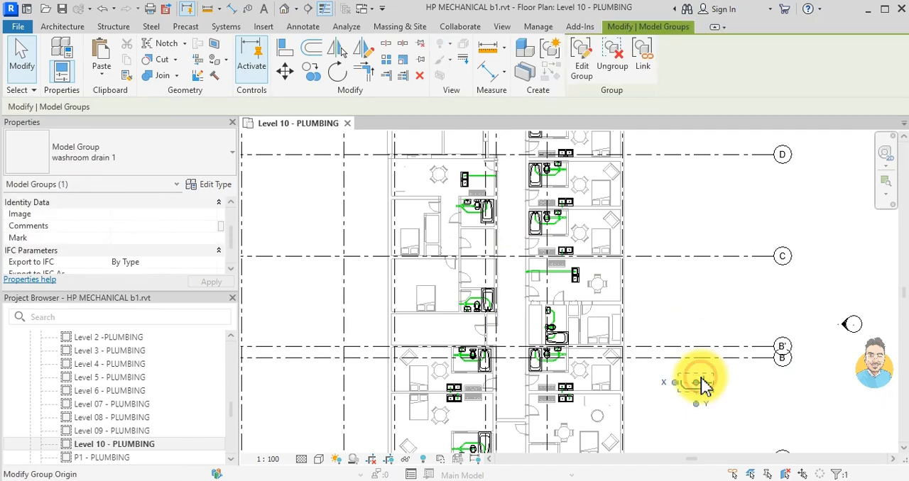
key(Escape)
- Nudge the washroom drain 1 group east onto the toilet in the western bathroom just south of the kitchen sink, between grids D and C
scroll(426, 188, up, 2)
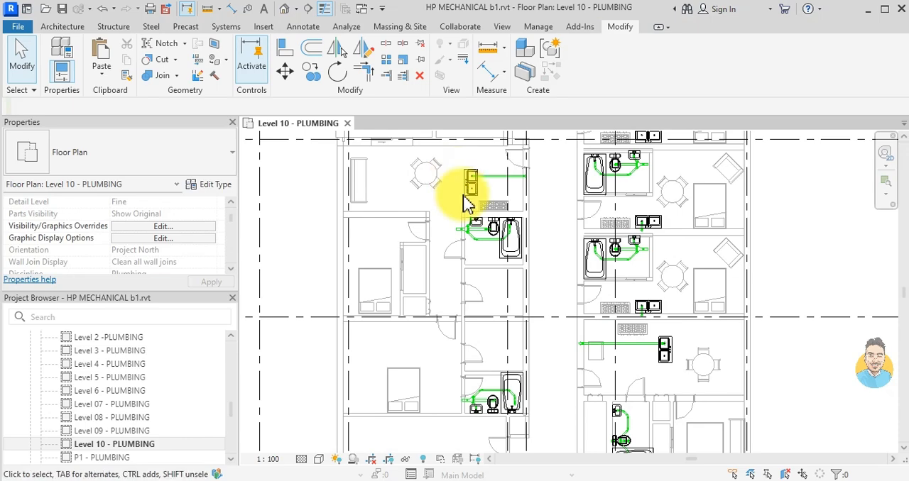
scroll(401, 308, up, 1)
scroll(375, 330, up, 3)
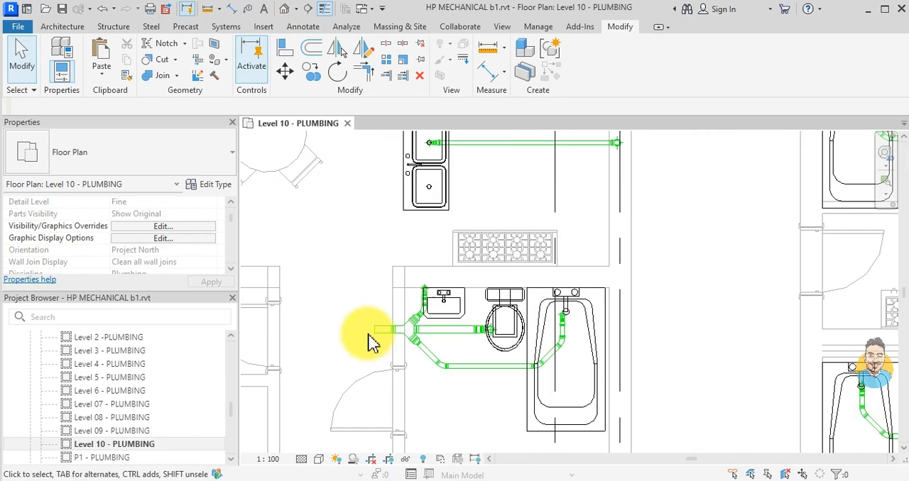
scroll(449, 362, up, 1)
scroll(450, 362, up, 2)
click(452, 340)
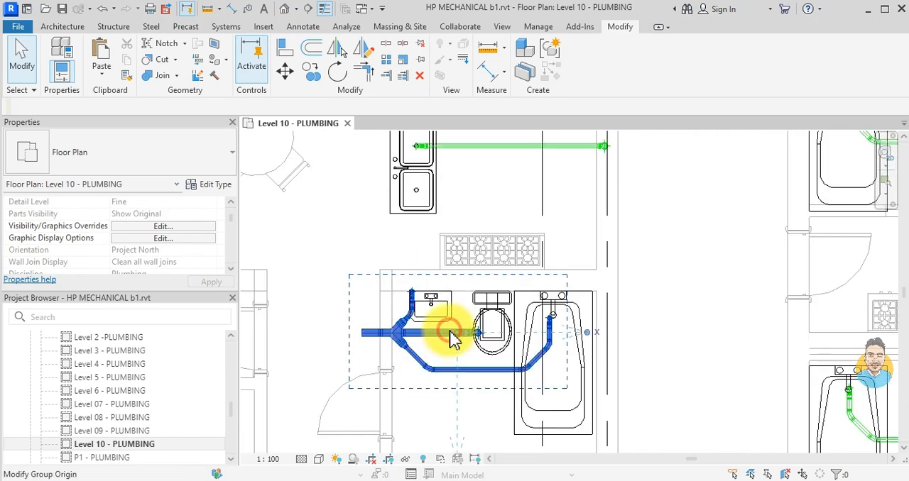
key(Right)
key(Right)
key(Right)
key(Right)
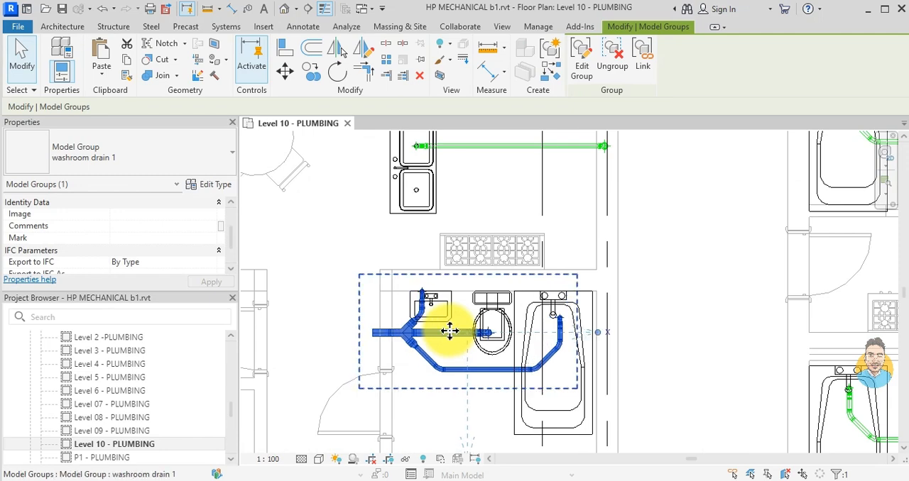
drag(450, 331, 446, 331)
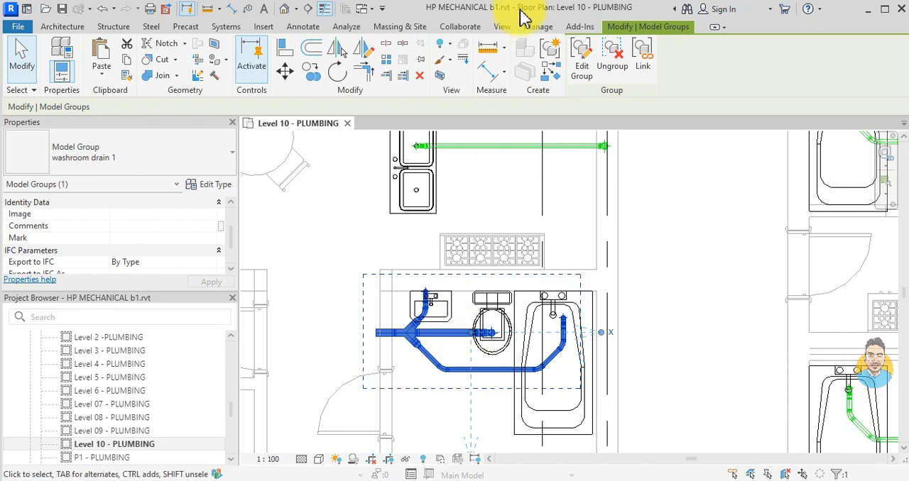
- Ungroup the washroom drain 1 group in the western bathroom south of the kitchen sink
click(612, 56)
scroll(442, 339, up, 2)
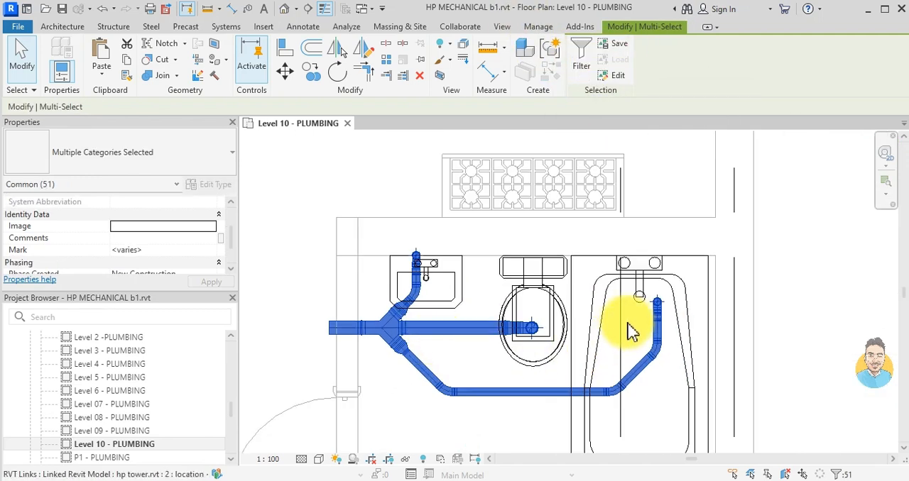
click(532, 444)
scroll(387, 316, down, 1)
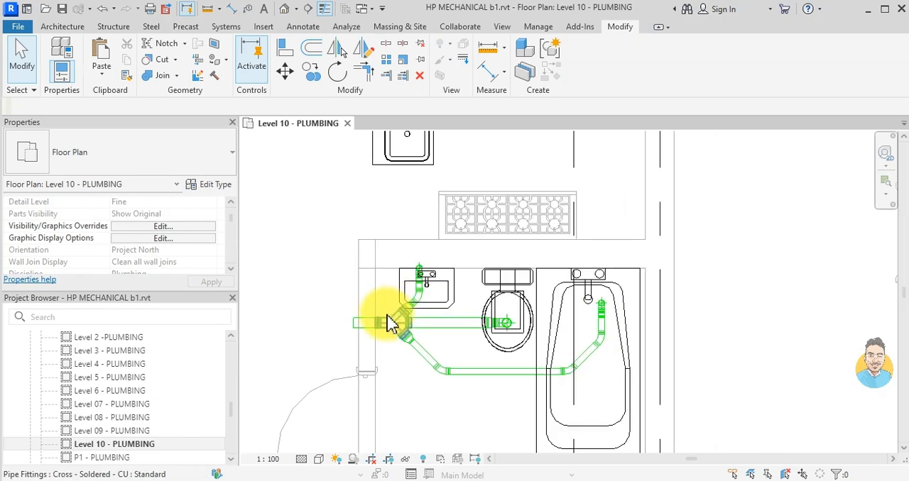
- Disable the selection of linked models so that only the drain pipes and fittings can be picked
click(346, 244)
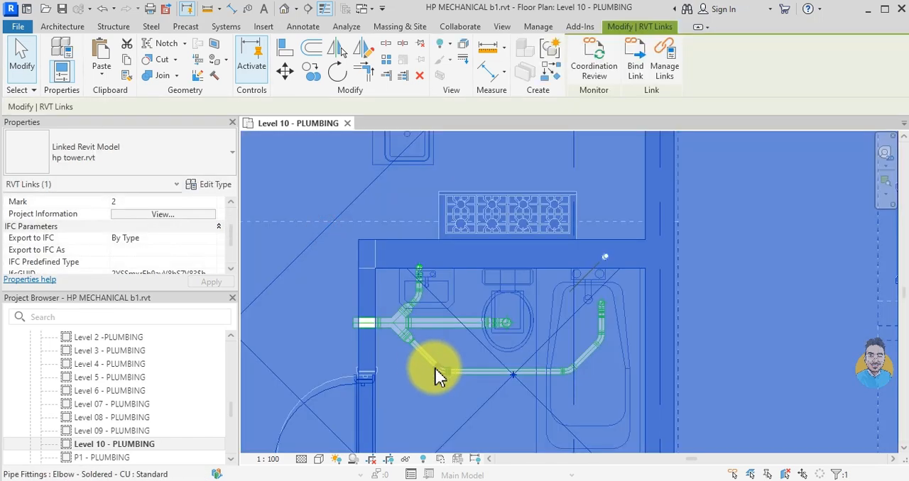
key(Escape)
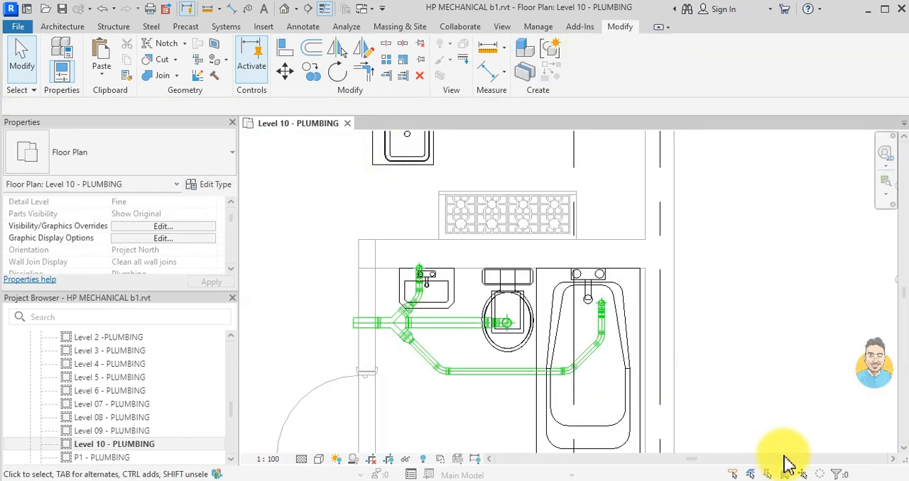
click(733, 474)
- Nudge the basin branch with its junction east toward the basin drain, and the bathtub branch west onto the bathtub drain
drag(292, 203, 474, 418)
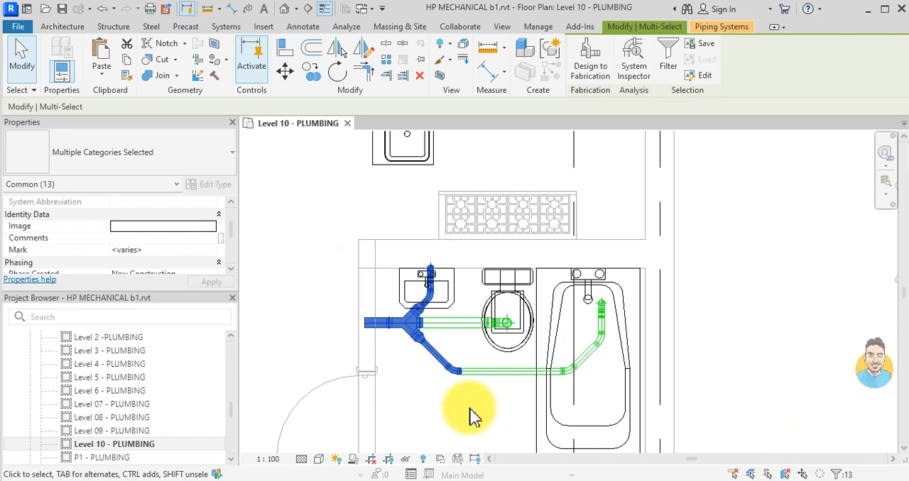
click(497, 416)
drag(507, 425, 661, 257)
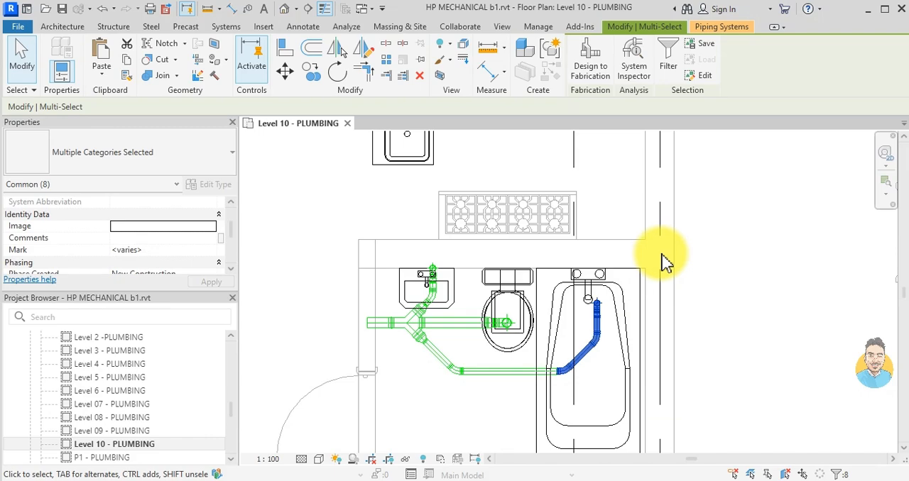
key(Escape)
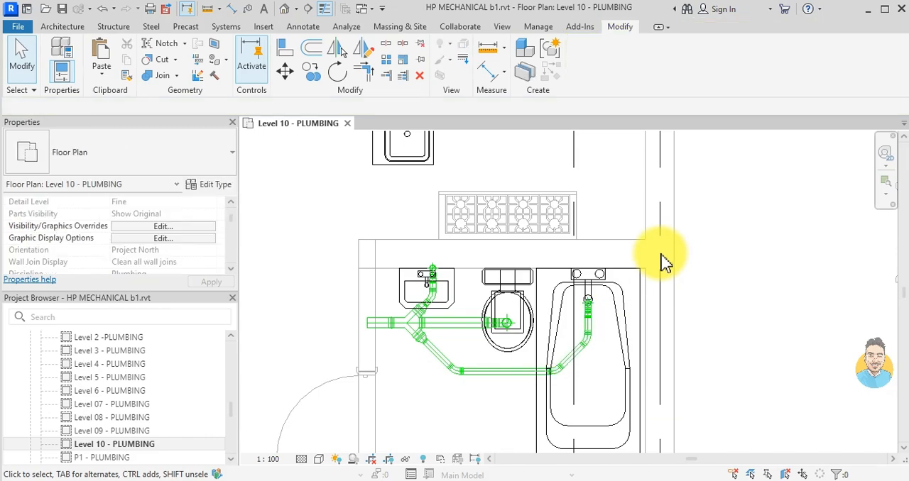
- Examine the bathroom and kitchen drain layouts across the whole Level 10 plan, from grid A to grid H
scroll(610, 270, down, 4)
middle_drag(649, 281, 531, 265)
middle_drag(566, 352, 566, 236)
scroll(565, 235, up, 3)
scroll(560, 235, down, 2)
scroll(560, 235, down, 4)
scroll(503, 405, up, 3)
scroll(560, 267, down, 3)
middle_drag(562, 252, 516, 332)
scroll(521, 178, down, 3)
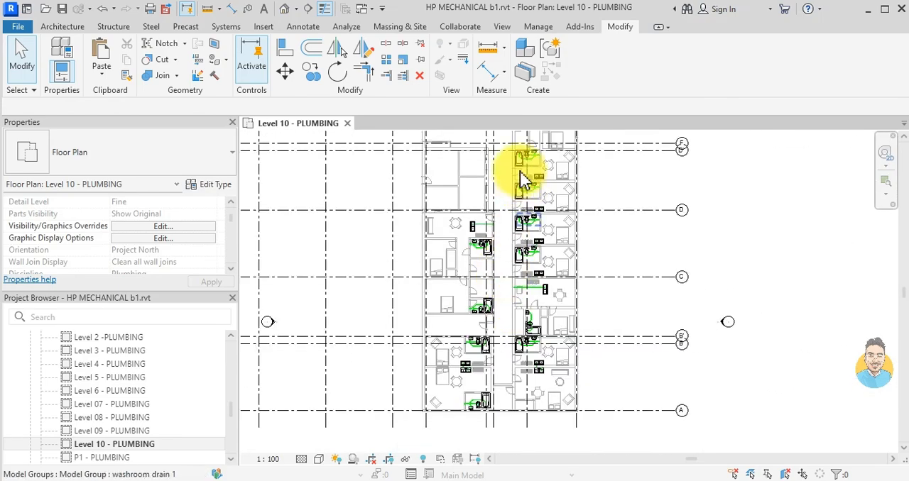
scroll(509, 276, up, 2)
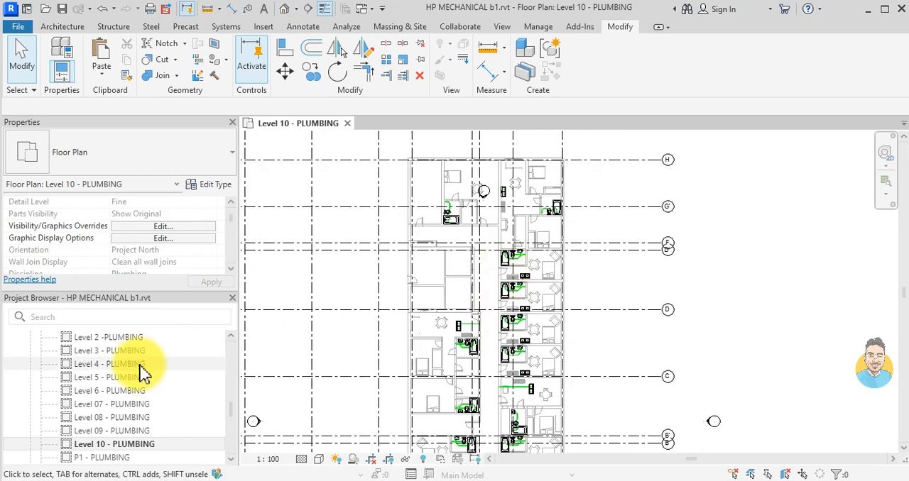
- Select everything drawn across the whole Level 10 plan, from grid H to grid A
scroll(556, 222, up, 2)
scroll(556, 216, up, 2)
scroll(547, 241, down, 2)
middle_drag(543, 260, 507, 250)
scroll(510, 254, up, 4)
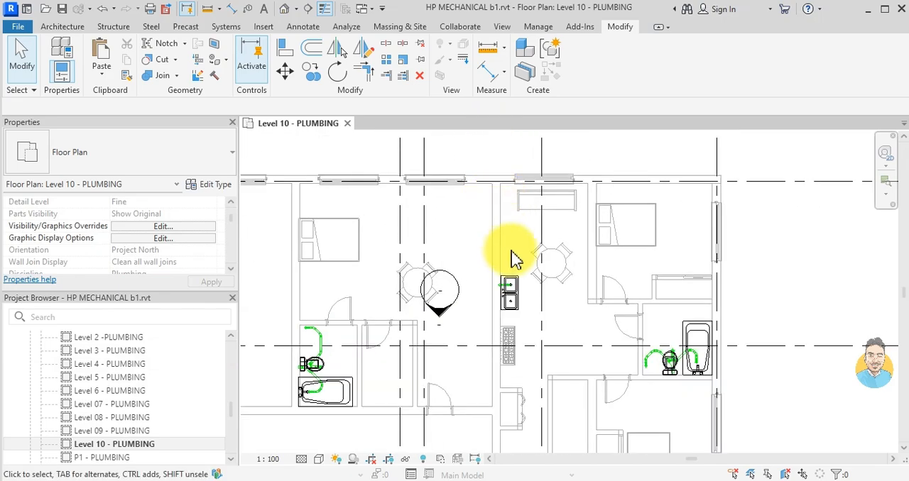
scroll(490, 299, down, 4)
scroll(474, 254, down, 3)
middle_drag(468, 311, 465, 266)
scroll(467, 263, down, 2)
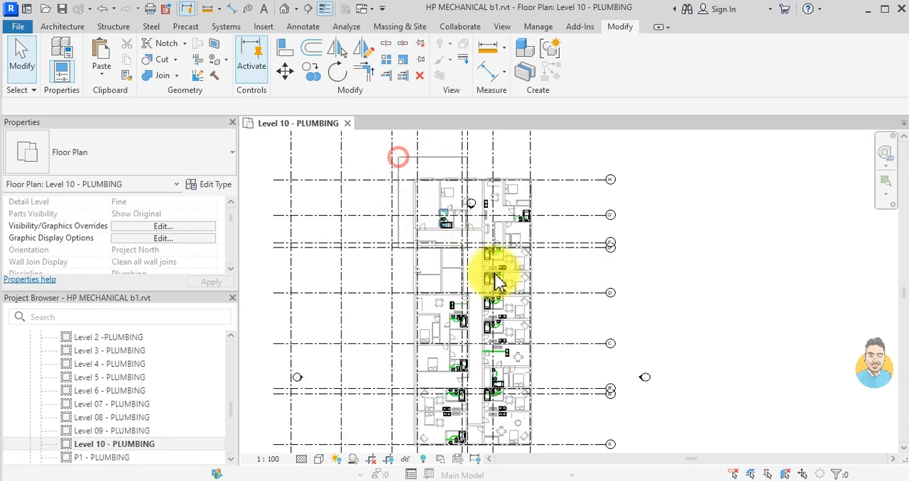
scroll(537, 334, down, 2)
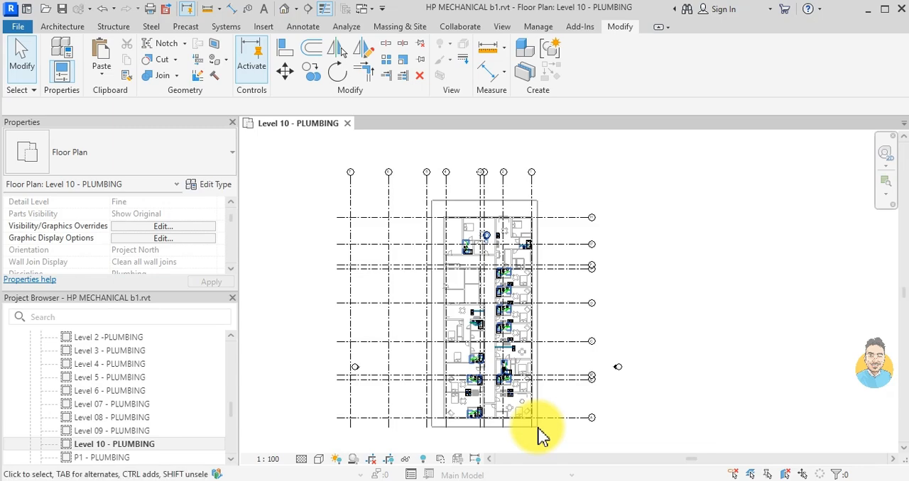
drag(540, 437, 502, 274)
scroll(503, 272, up, 6)
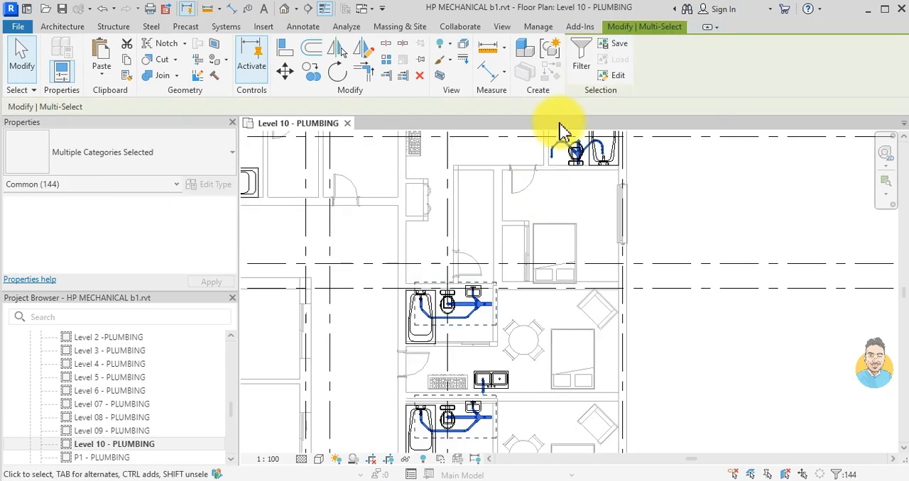
- Filter the selection to leave out the Elevations and Views categories, keeping model groups, pipes, pipe fittings and plumbing fixtures
scroll(561, 132, down, 1)
click(581, 56)
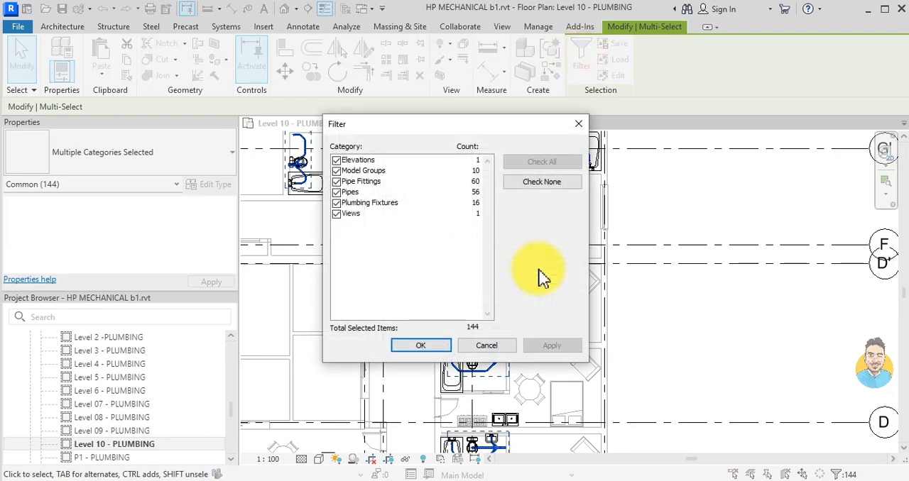
click(337, 214)
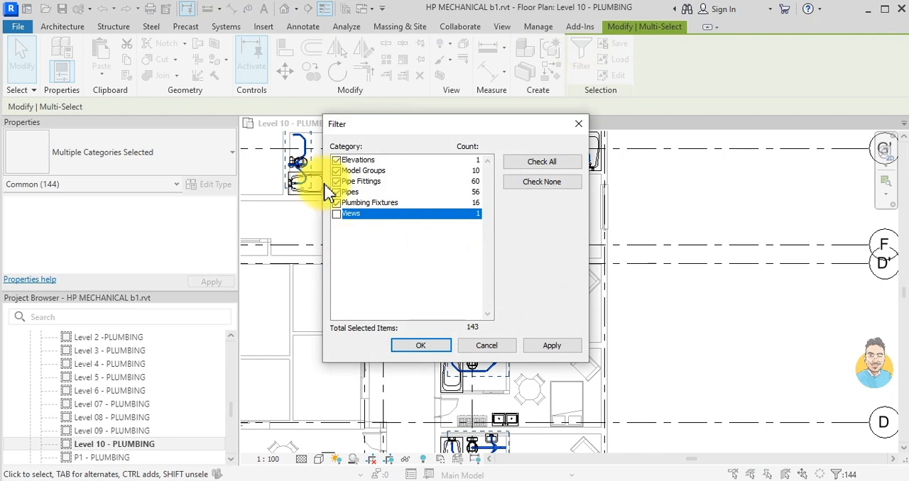
click(336, 161)
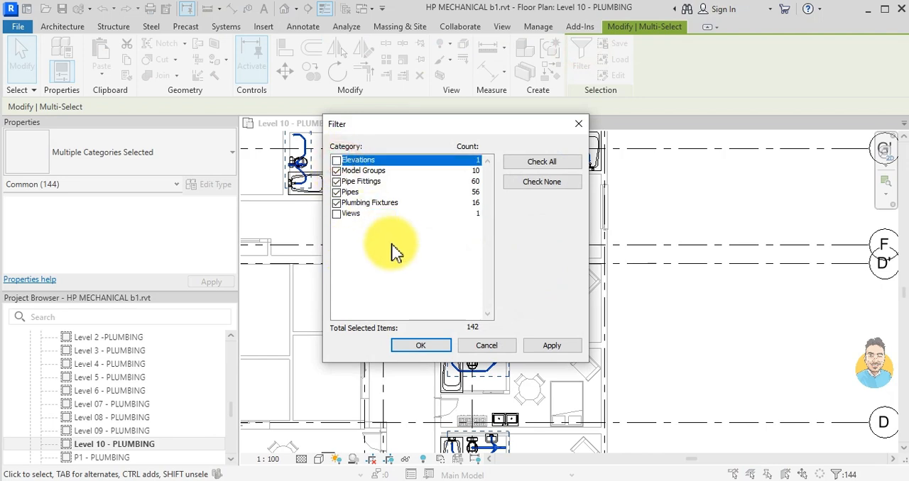
click(426, 344)
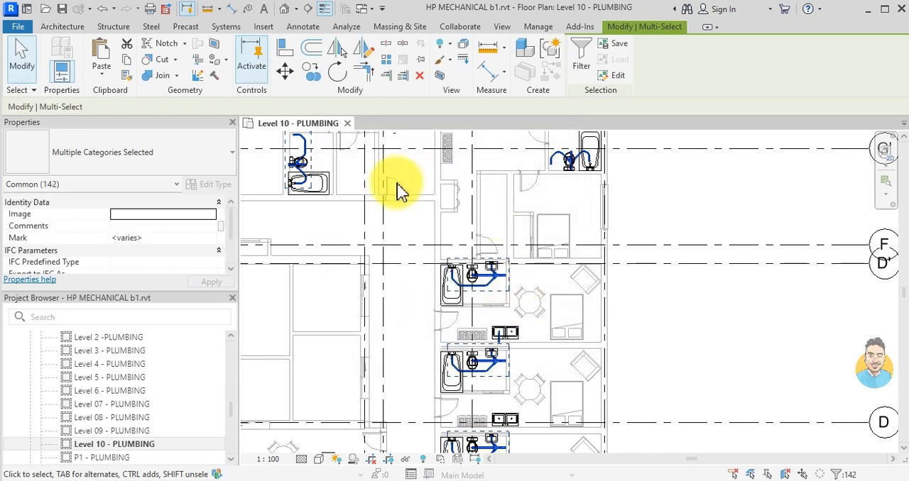
- Copy the selected drain elements and paste them aligned to Level 4 through Level 09, dismissing the duplicate-instances warning
click(130, 60)
click(106, 70)
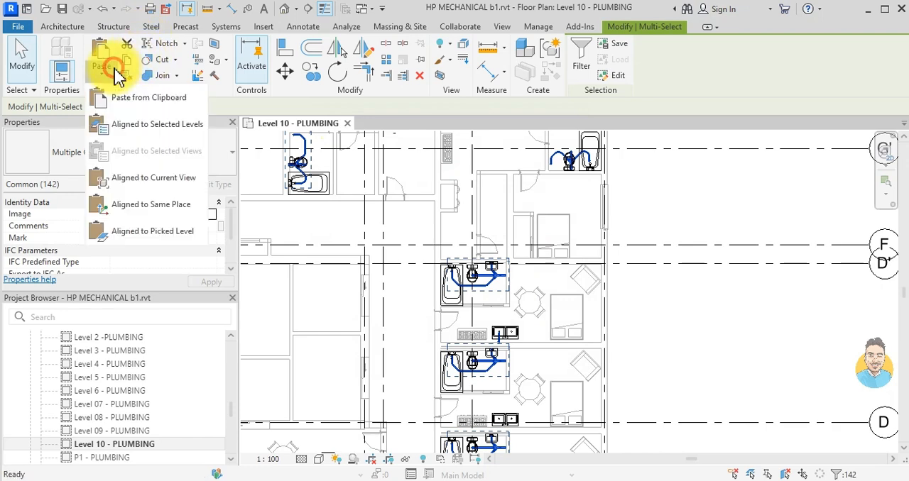
click(162, 127)
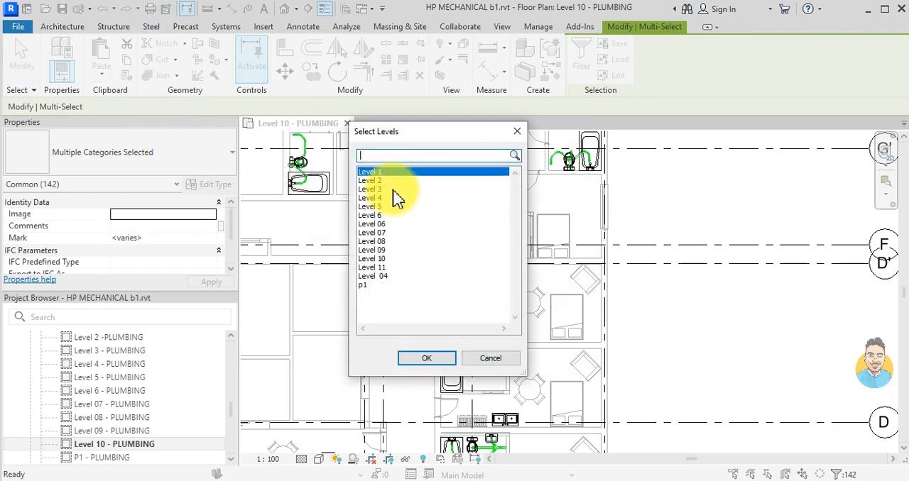
click(387, 198)
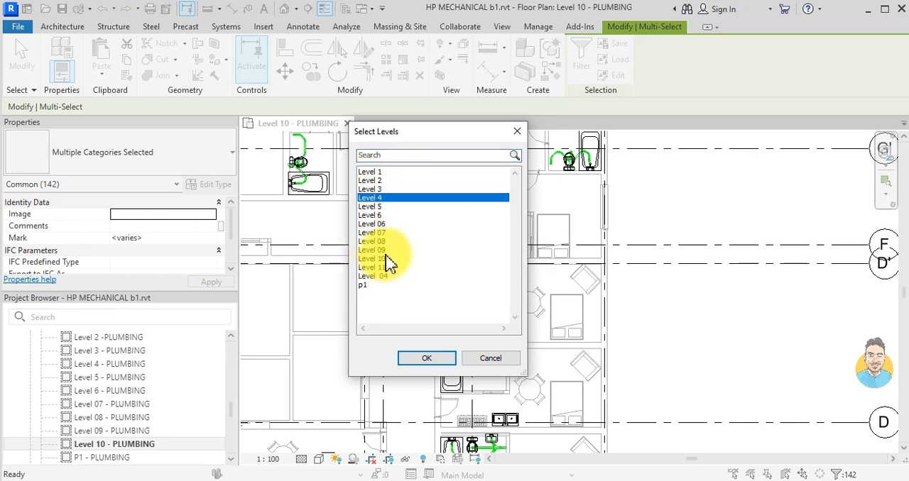
shift+click(376, 250)
click(426, 359)
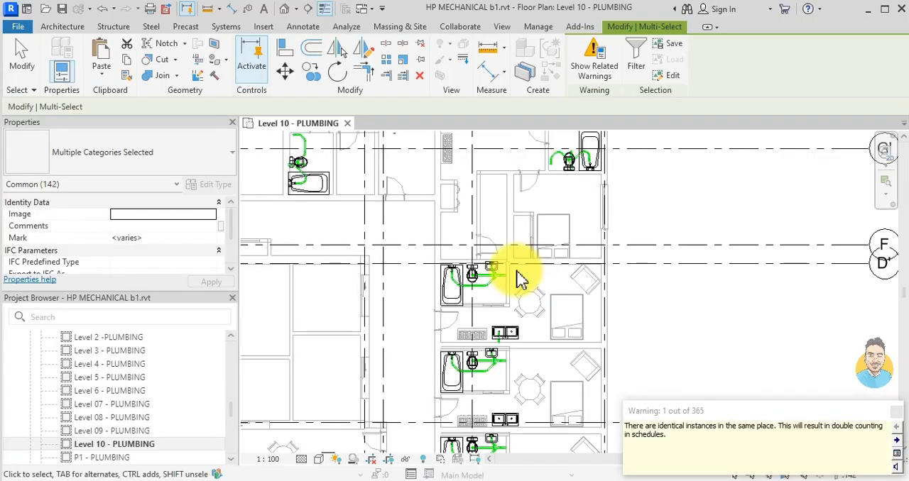
click(895, 411)
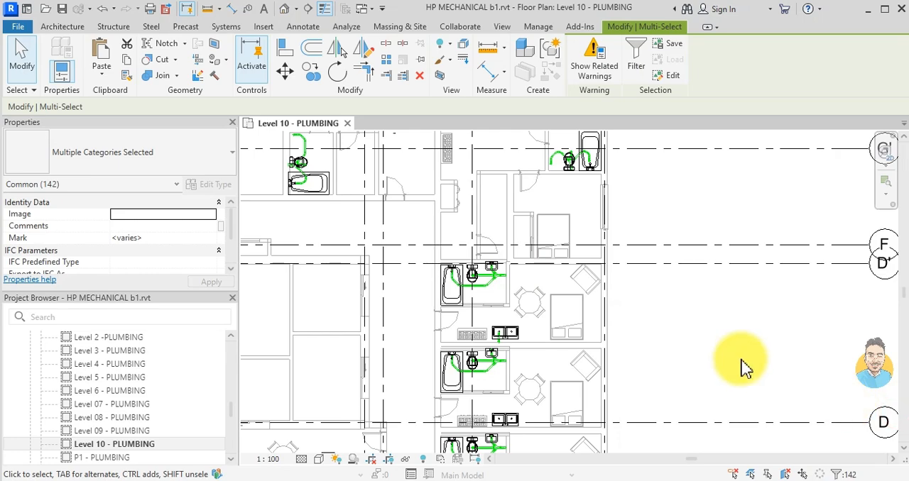
- Create a north-south building section beside the toilet of the northeastern bathroom, looking east, and open its section view
scroll(558, 280, down, 2)
scroll(547, 203, up, 3)
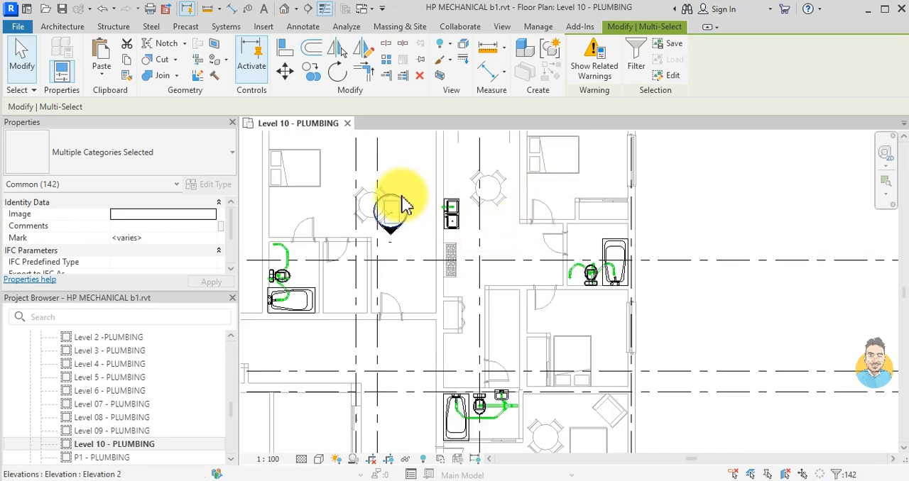
click(309, 10)
scroll(586, 298, up, 4)
click(575, 250)
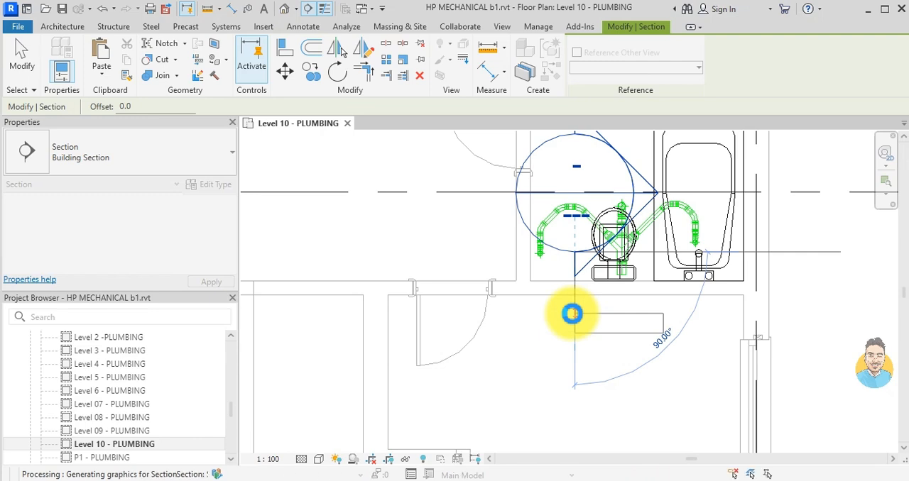
key(Escape)
key(Escape)
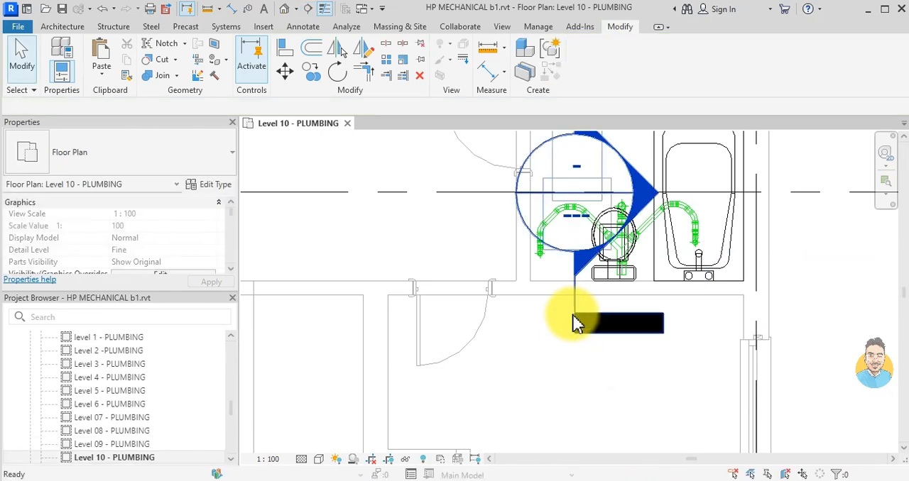
double_click(644, 194)
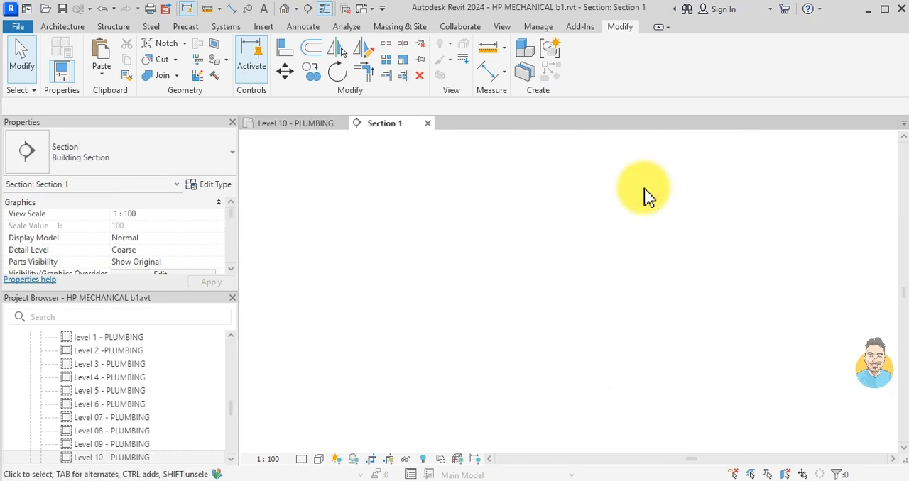
- Widen the section's crop region on both sides to show the building's rooms and levels around the bathroom stack
scroll(573, 205, up, 5)
scroll(572, 202, down, 4)
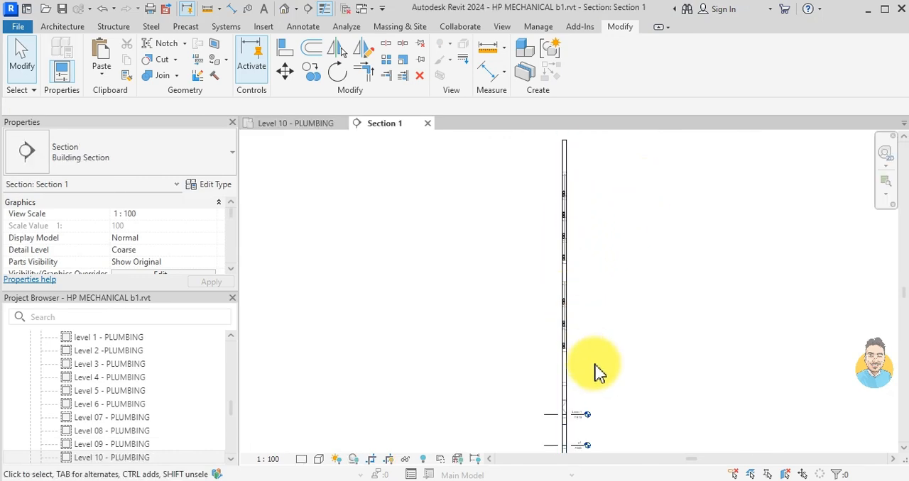
scroll(572, 423, up, 3)
scroll(546, 298, down, 2)
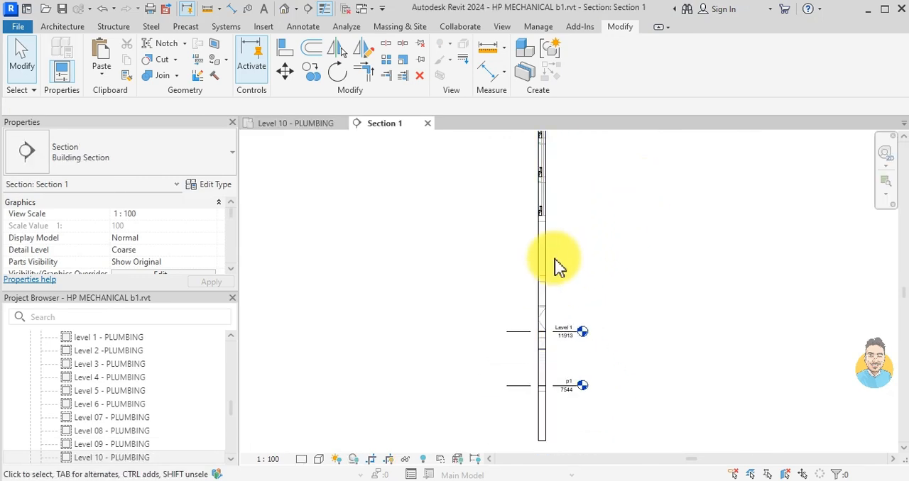
click(544, 253)
scroll(543, 277, down, 2)
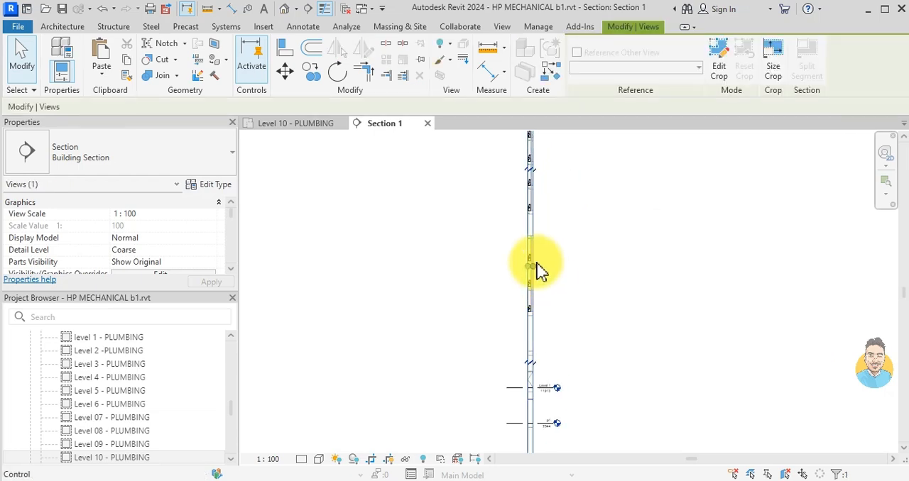
drag(539, 265, 595, 266)
drag(529, 267, 441, 266)
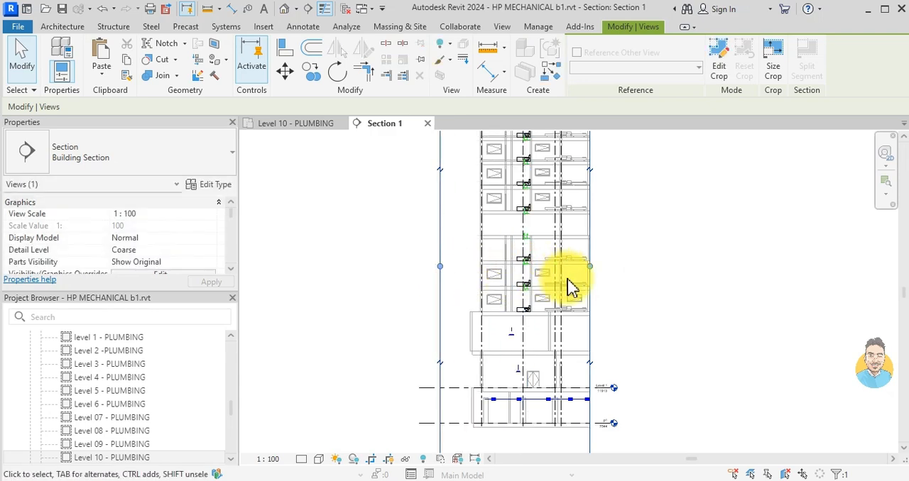
- Examine the copied fixtures and drain pipes in the section, from the p1 level up to the roof
scroll(554, 283, up, 7)
scroll(516, 320, down, 3)
middle_drag(477, 379, 497, 295)
scroll(497, 295, down, 2)
scroll(643, 382, up, 3)
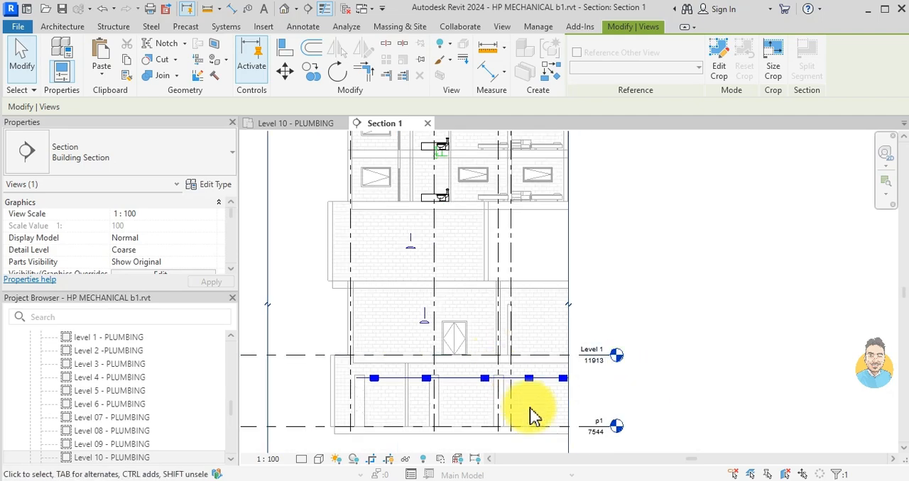
scroll(523, 372, down, 5)
middle_drag(507, 357, 486, 442)
scroll(480, 304, up, 3)
scroll(458, 257, up, 3)
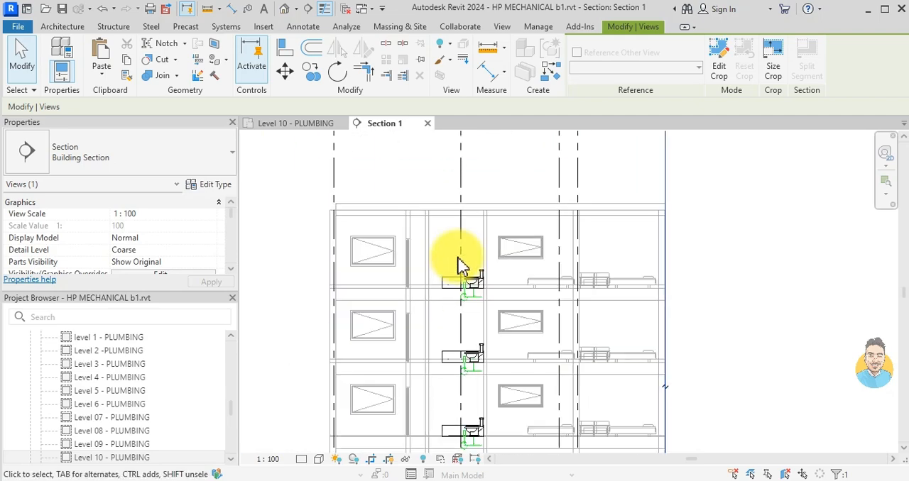
key(Escape)
- Draw a vertical 88.9 mm drain stack about 26 m long in the wall behind the toilets, from above the roof to below the lowest bathroom
scroll(456, 287, up, 5)
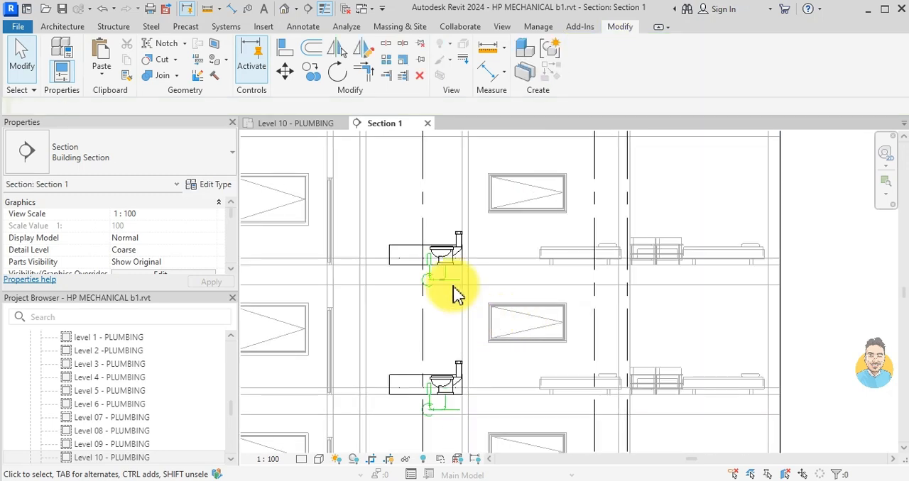
scroll(472, 295, up, 1)
click(472, 288)
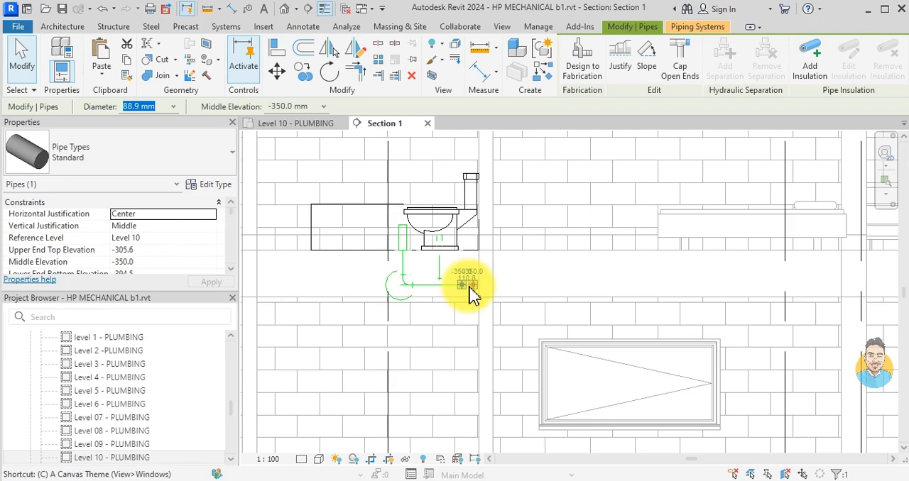
click(472, 285)
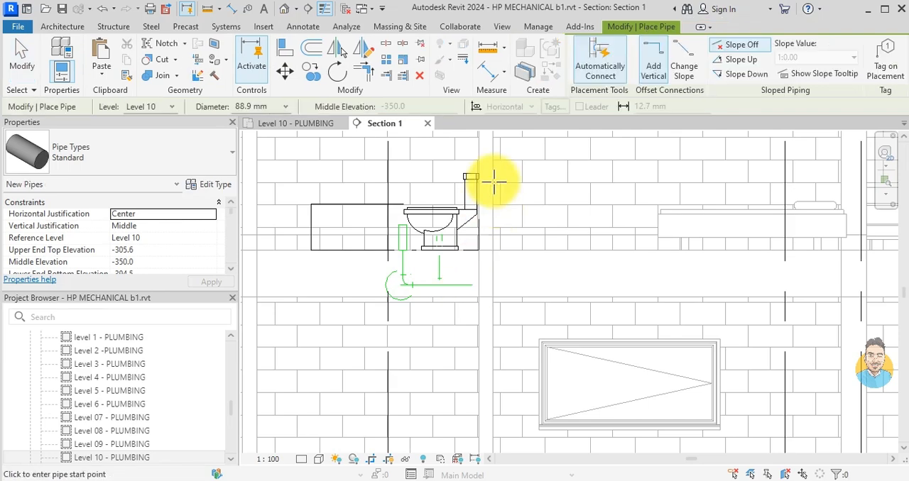
scroll(494, 182, down, 3)
middle_drag(494, 186, 485, 280)
scroll(493, 210, down, 1)
middle_drag(487, 235, 474, 360)
scroll(477, 227, up, 2)
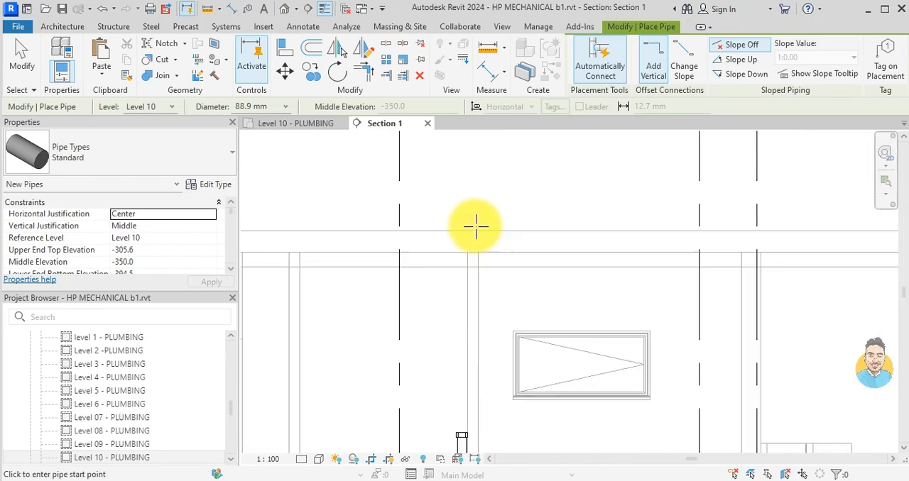
scroll(476, 227, down, 2)
click(473, 210)
scroll(487, 270, down, 3)
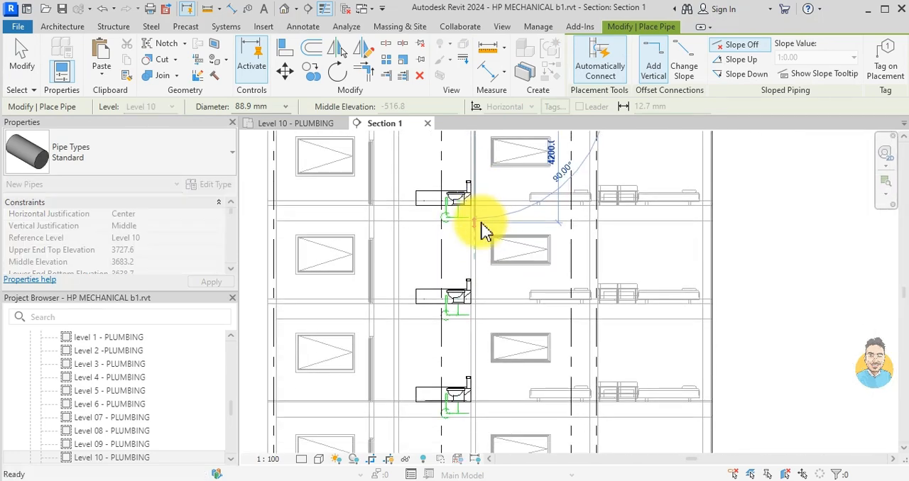
scroll(482, 225, down, 2)
middle_drag(491, 325, 487, 176)
middle_drag(485, 337, 483, 239)
scroll(469, 242, up, 3)
scroll(468, 243, down, 2)
middle_drag(468, 331, 460, 197)
middle_drag(458, 364, 457, 259)
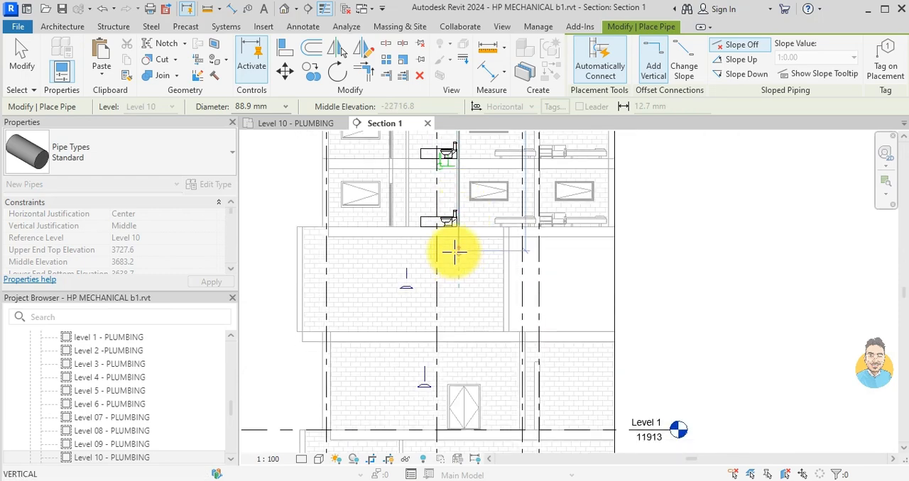
scroll(454, 249, up, 5)
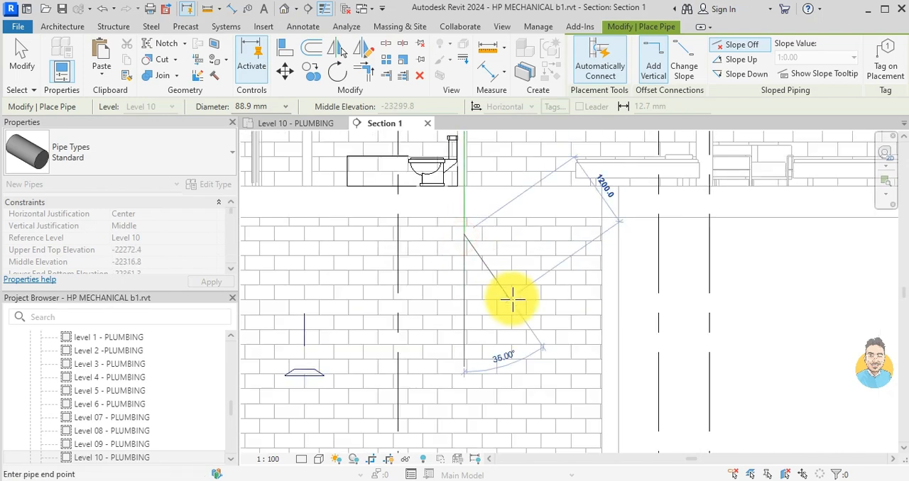
key(Escape)
key(Escape)
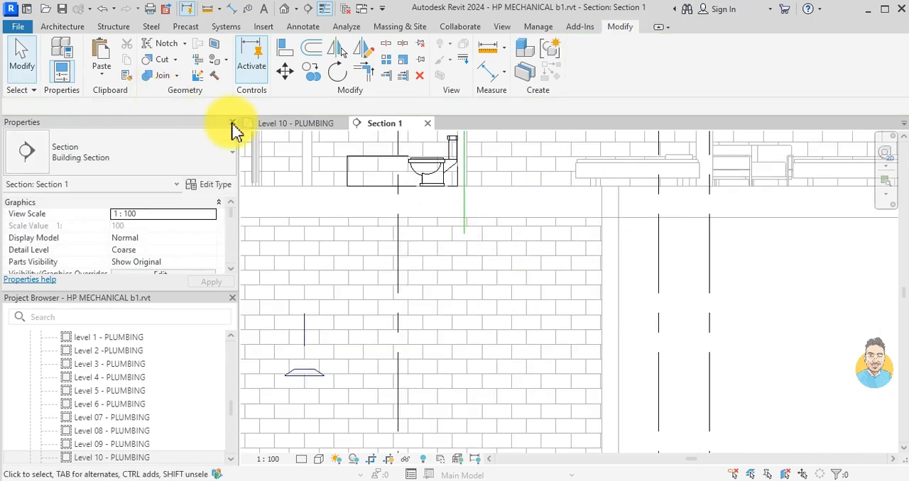
- In the Level 10 plumbing plan, move the vertical stack about 480 mm east, in line with the toilet drain
click(276, 124)
scroll(582, 294, up, 4)
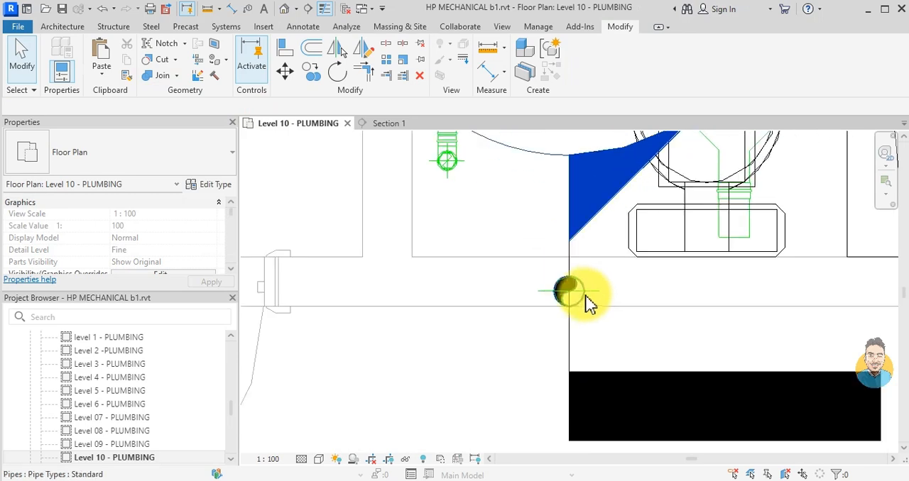
click(589, 296)
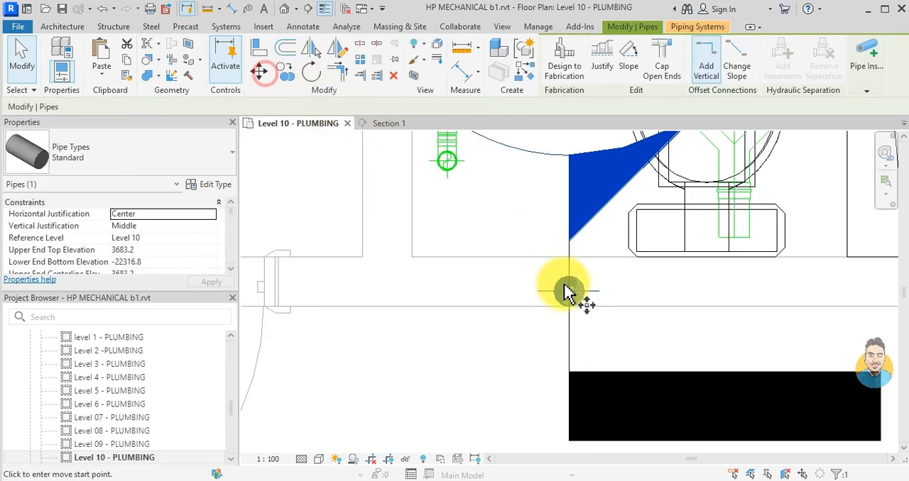
key(m)
key(v)
click(568, 291)
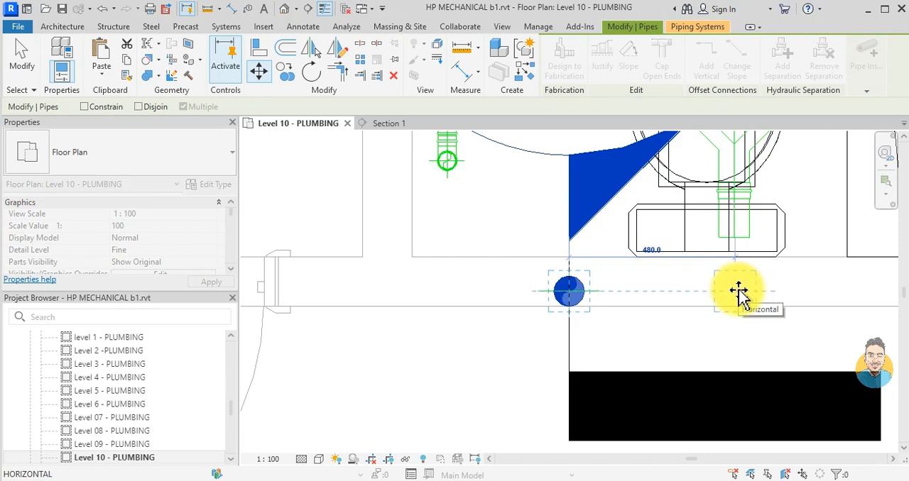
click(737, 290)
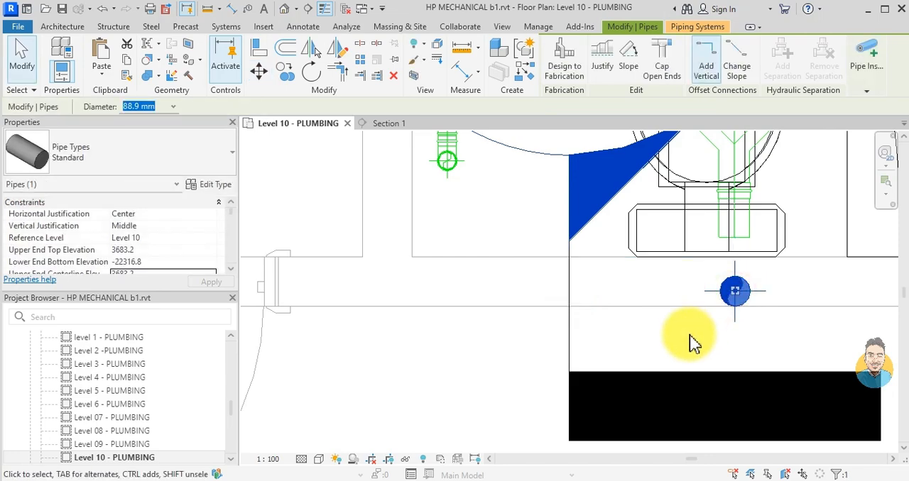
- Copy the vertical drain stack, with multiple copies enabled, into the wall behind the sideways-facing toilet, in line with its branch drain
click(690, 341)
scroll(659, 334, down, 2)
scroll(781, 301, up, 2)
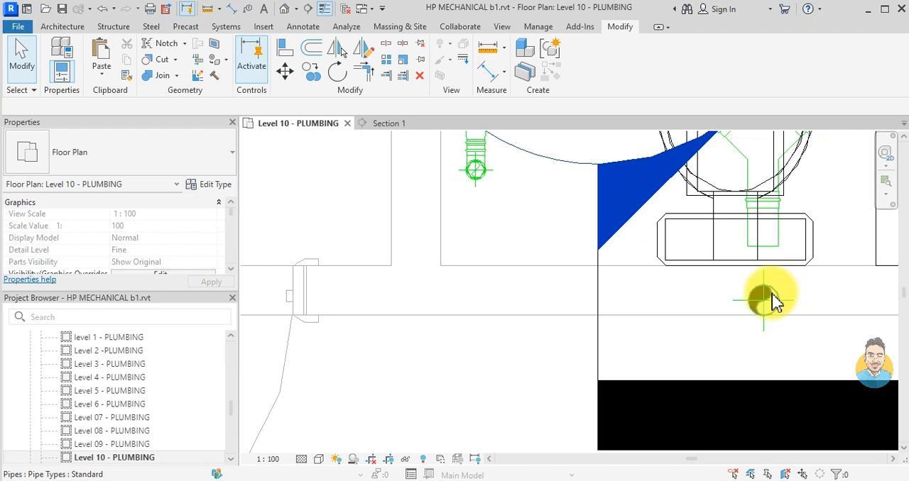
click(762, 293)
click(286, 71)
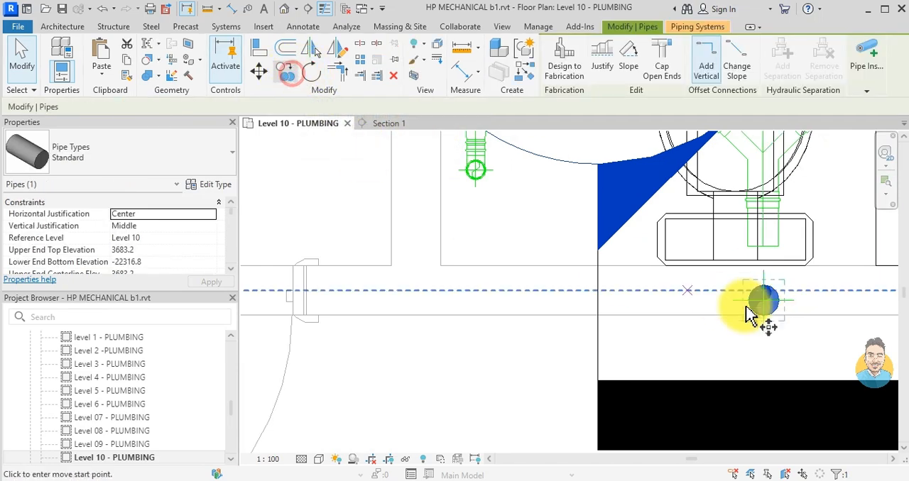
click(765, 300)
scroll(593, 284, down, 7)
middle_drag(382, 265, 538, 312)
middle_drag(460, 265, 484, 309)
scroll(490, 250, up, 3)
scroll(480, 212, up, 2)
scroll(472, 251, down, 3)
scroll(444, 277, down, 2)
middle_drag(335, 363, 558, 297)
middle_drag(350, 332, 466, 297)
scroll(440, 294, up, 4)
scroll(472, 277, up, 4)
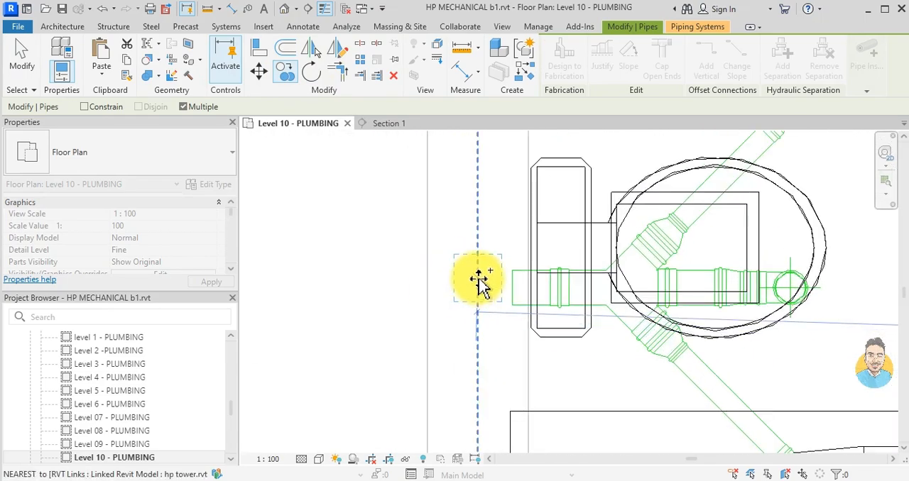
click(477, 288)
- Place another stack copy in the bathroom's side wall beyond the washbasin, at the end of the branch drain
scroll(497, 311, down, 7)
middle_drag(565, 305, 536, 196)
middle_drag(488, 320, 430, 291)
scroll(670, 274, up, 5)
scroll(734, 301, up, 2)
middle_drag(734, 300, 365, 290)
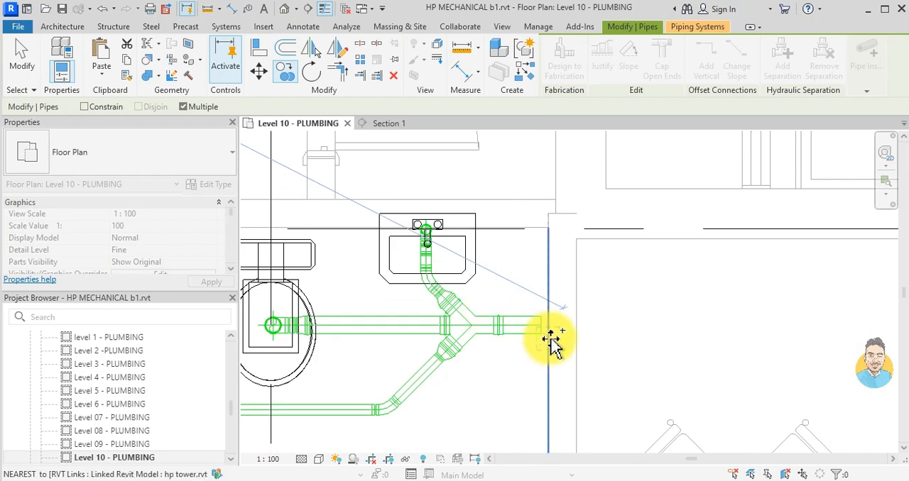
scroll(552, 341, up, 5)
scroll(586, 320, down, 8)
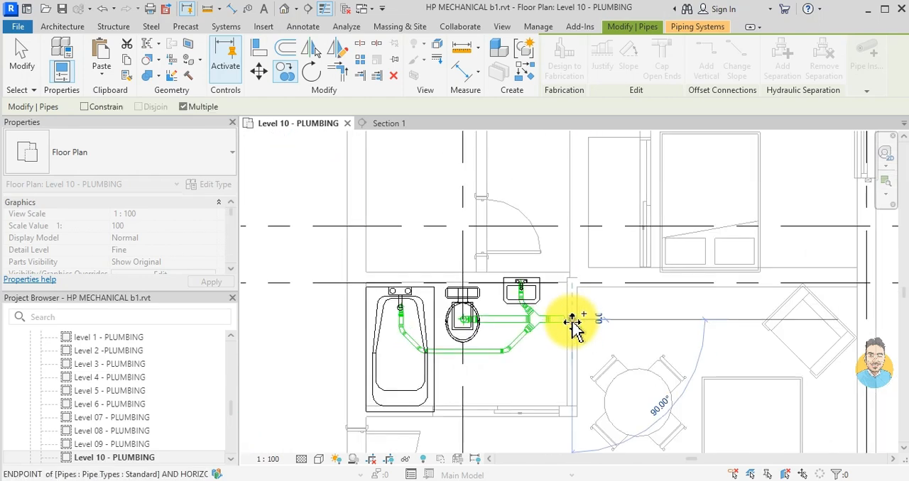
scroll(561, 325, up, 6)
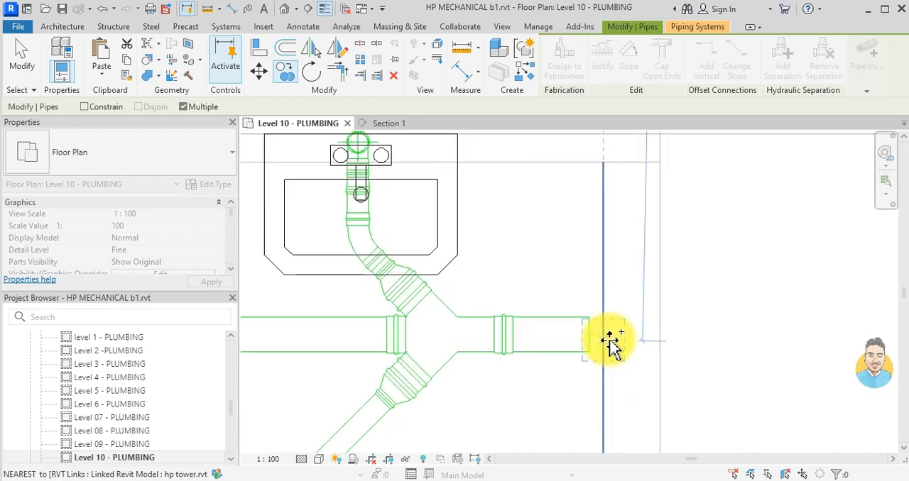
scroll(628, 341, down, 6)
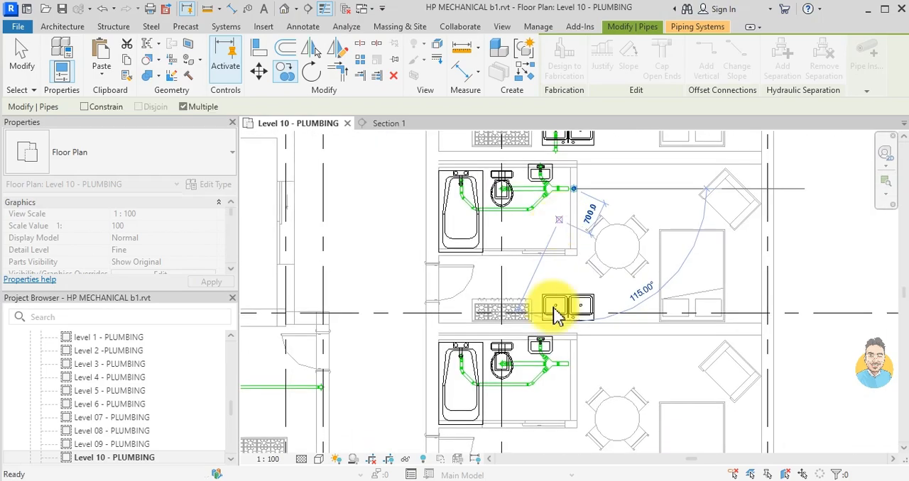
- Add stack copies in the walls of the following bathrooms, centred on the open ends of their branch drains
scroll(565, 380, up, 6)
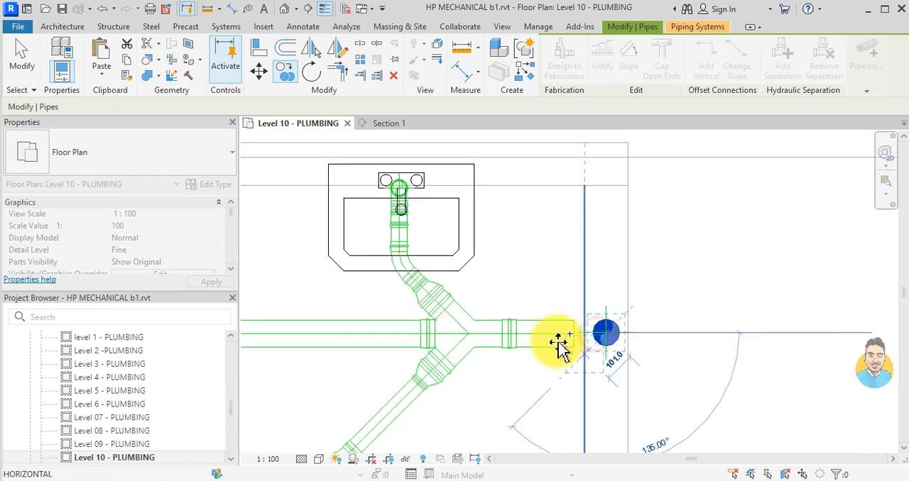
scroll(558, 355, down, 6)
middle_drag(534, 298, 598, 294)
scroll(462, 360, up, 6)
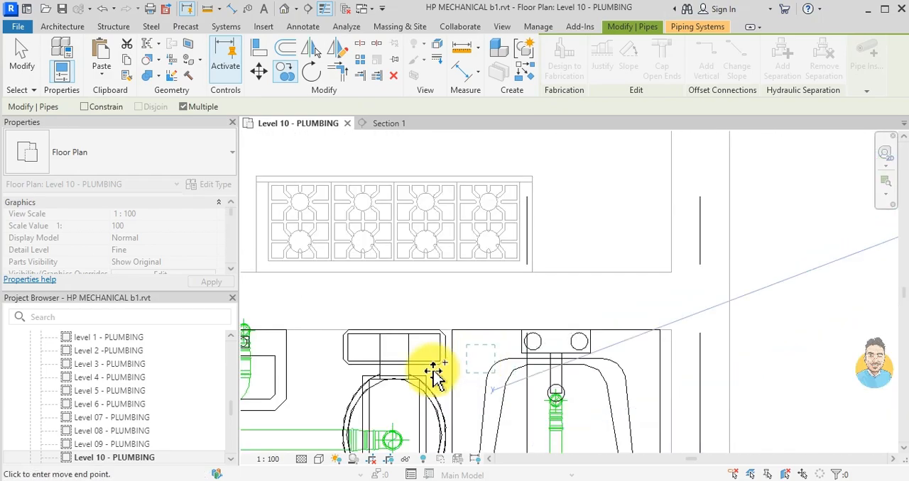
middle_drag(474, 362, 727, 288)
scroll(358, 360, down, 5)
scroll(673, 323, up, 3)
middle_drag(767, 312, 608, 310)
scroll(643, 294, up, 8)
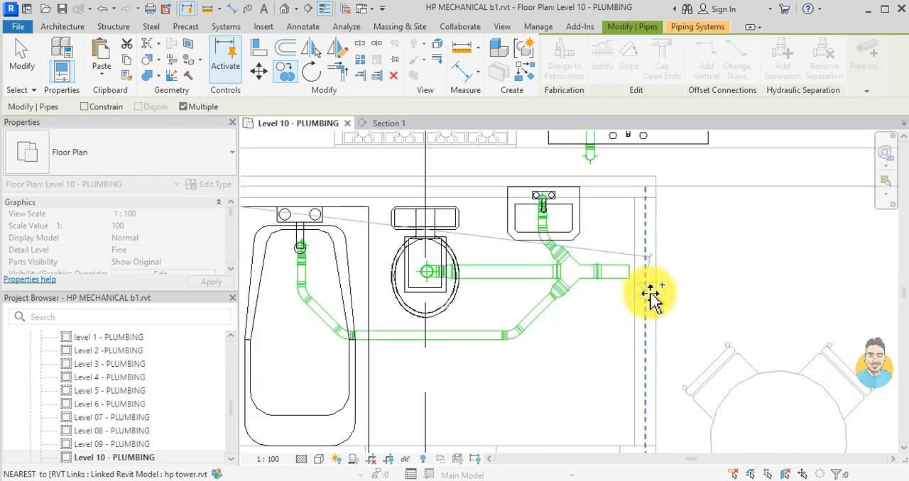
click(649, 252)
- Place a stack copy in the wall behind the toilet of the bathroom south of the long kitchen drain
scroll(615, 286, down, 6)
middle_drag(578, 310, 585, 213)
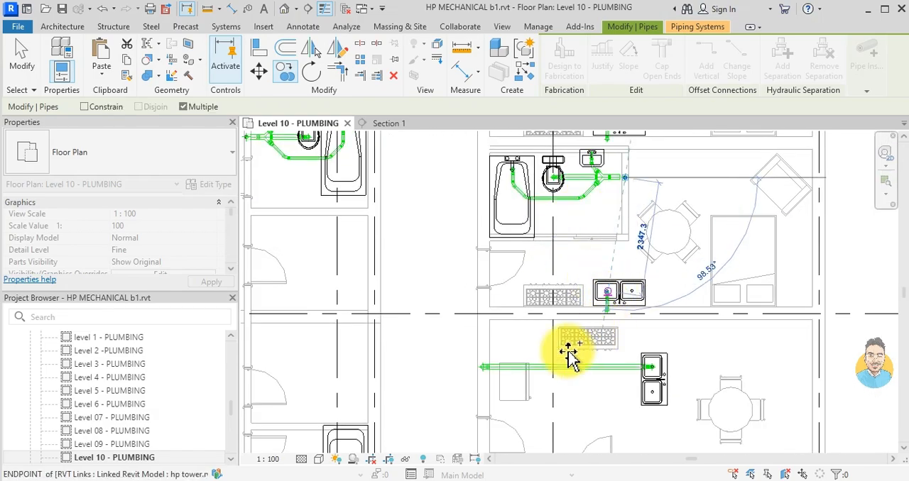
scroll(590, 341, down, 1)
middle_drag(487, 395, 551, 292)
scroll(429, 353, up, 3)
scroll(362, 347, up, 4)
scroll(362, 341, up, 5)
scroll(385, 327, down, 7)
middle_drag(597, 333, 417, 260)
middle_drag(643, 316, 621, 290)
scroll(593, 320, up, 3)
scroll(577, 358, up, 5)
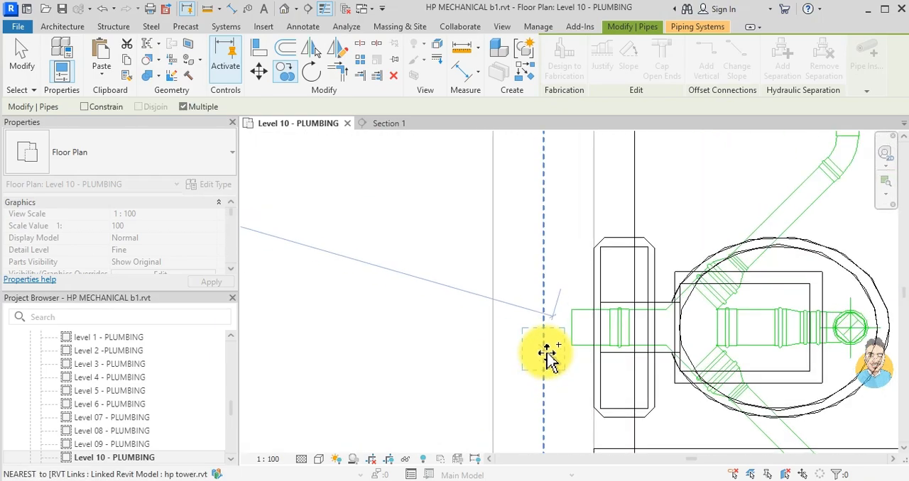
- Place stack copies at the branch drain ends of the two mirrored bathrooms across the corridor and finish copying
scroll(543, 315, down, 9)
middle_drag(531, 335, 566, 259)
scroll(631, 355, up, 7)
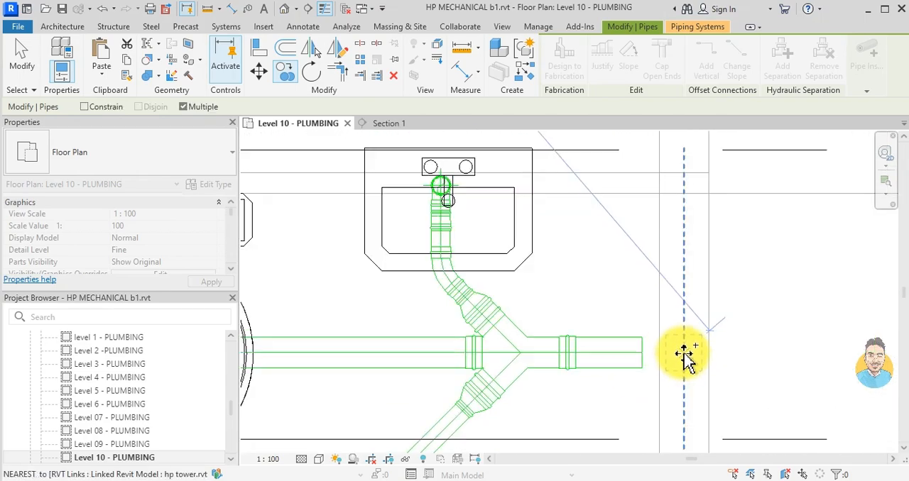
scroll(568, 315, down, 7)
middle_drag(500, 311, 719, 318)
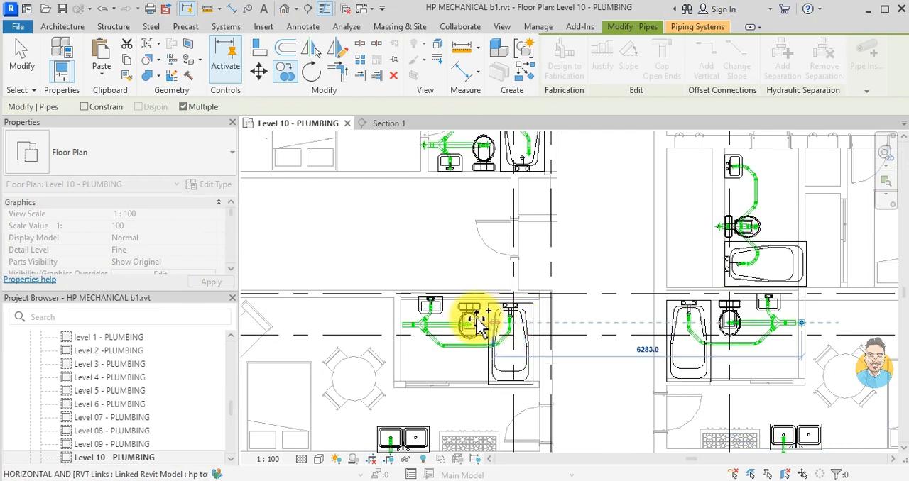
scroll(391, 337, up, 6)
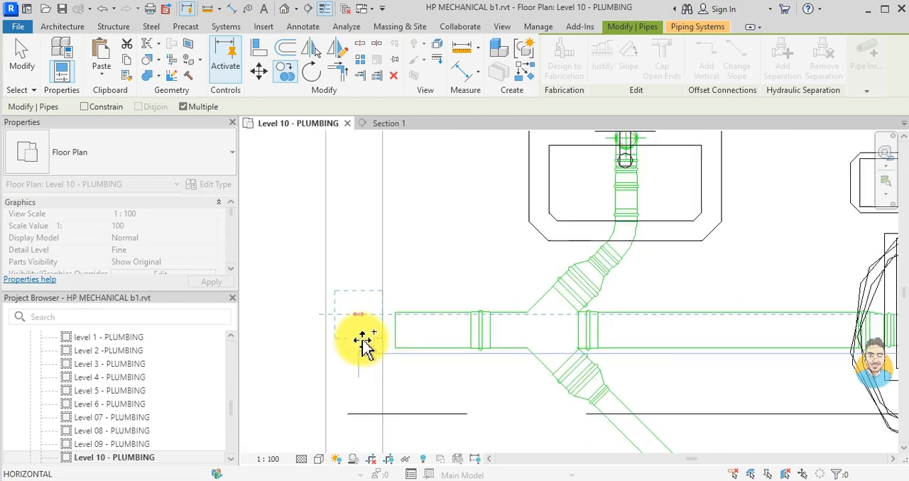
scroll(362, 344, down, 5)
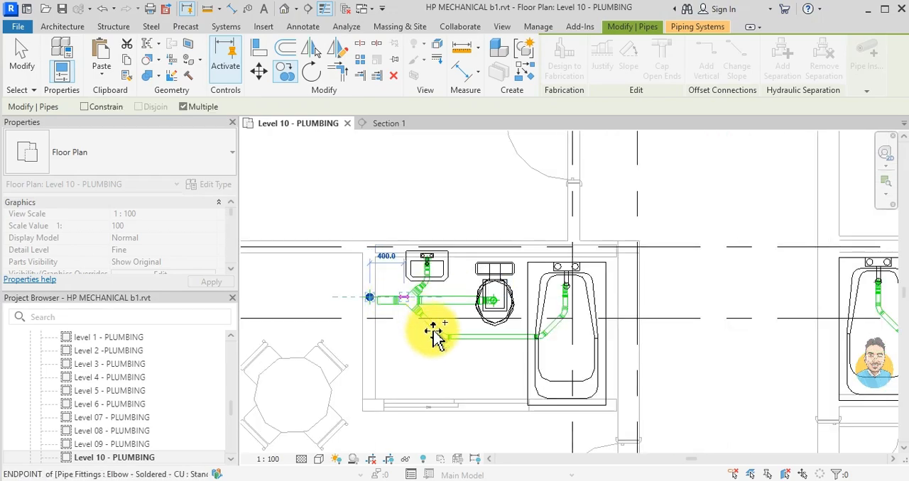
scroll(518, 312, down, 3)
scroll(551, 335, down, 3)
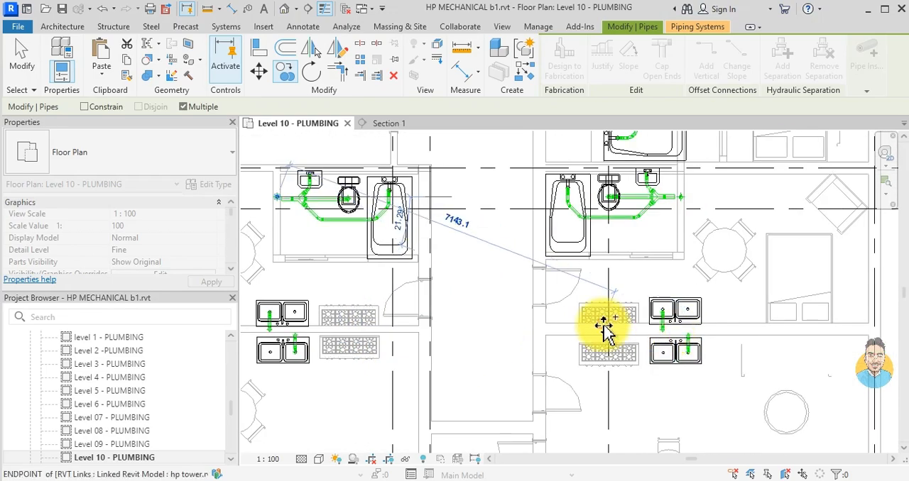
scroll(460, 369, up, 4)
scroll(492, 310, down, 3)
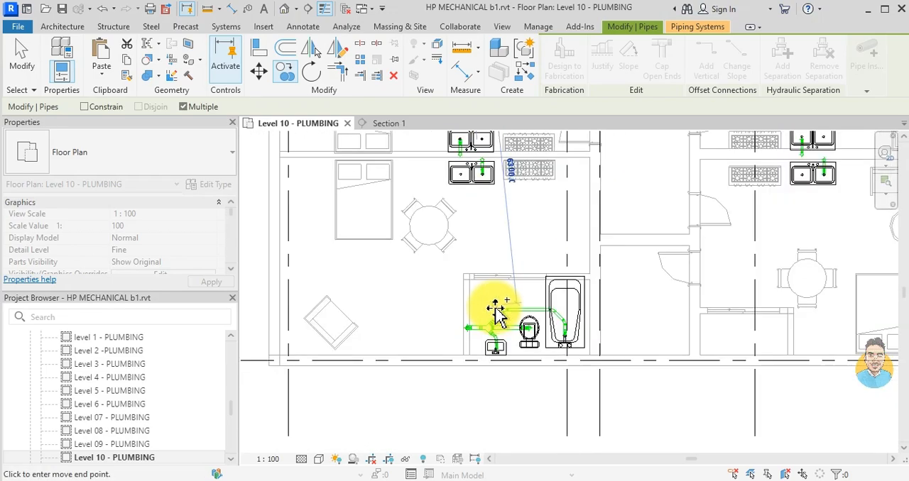
key(Escape)
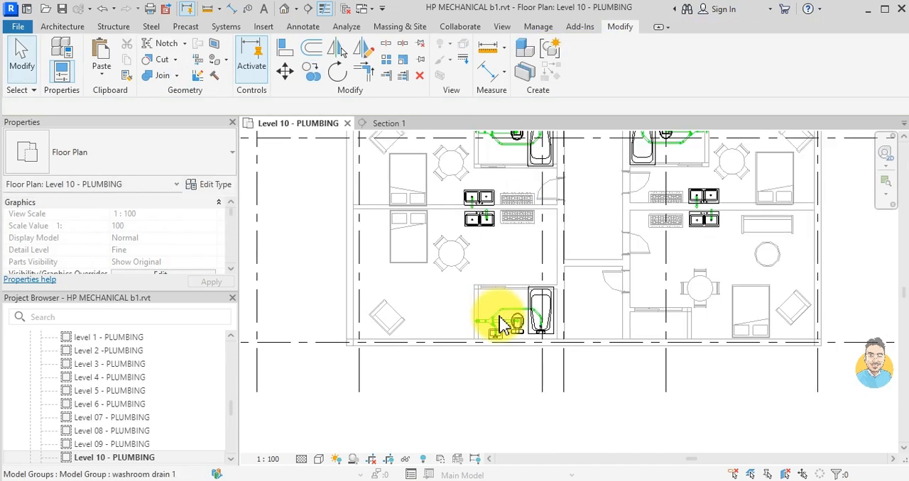
- Open the Level 07 plumbing plan and examine the copied stacks against the bathroom and kitchen drains
scroll(497, 314, down, 4)
scroll(583, 305, down, 2)
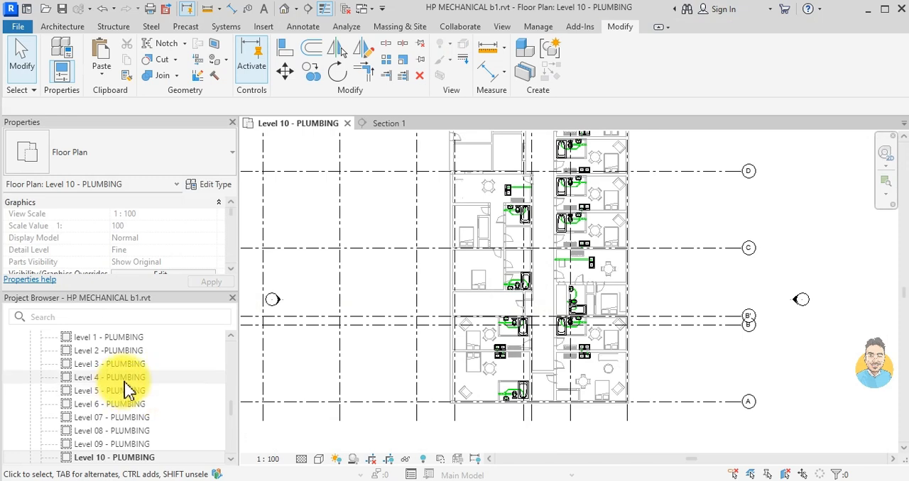
click(105, 419)
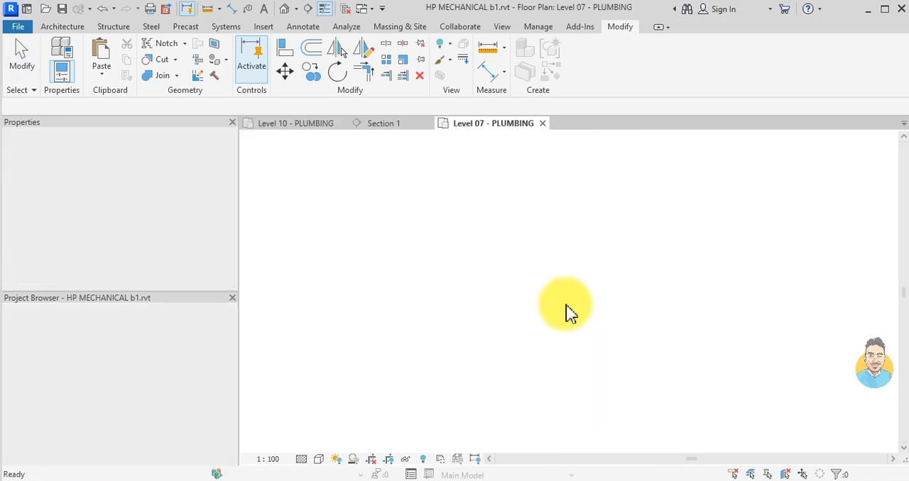
scroll(561, 270, up, 4)
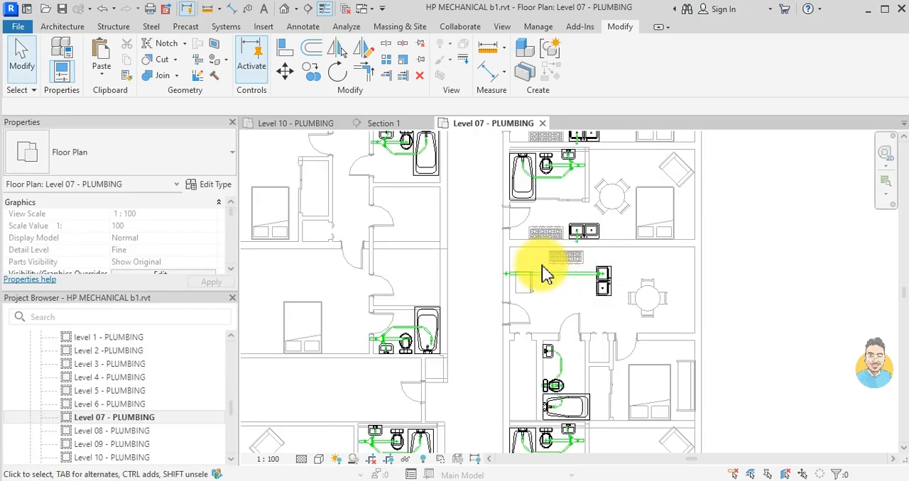
scroll(579, 257, up, 3)
scroll(551, 352, up, 2)
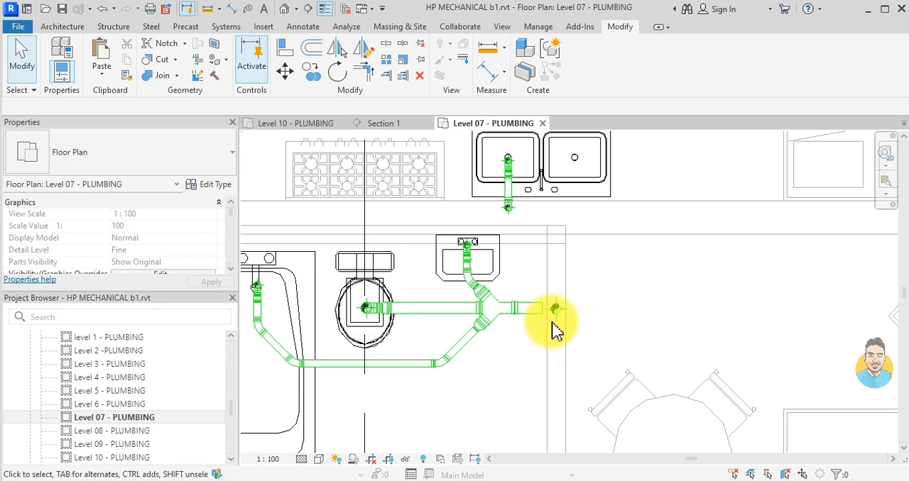
scroll(552, 321, down, 2)
middle_drag(554, 270, 557, 401)
middle_drag(557, 286, 555, 387)
scroll(551, 301, down, 3)
middle_drag(532, 209, 503, 360)
scroll(511, 277, down, 1)
middle_drag(511, 277, 516, 365)
middle_drag(507, 224, 498, 394)
click(458, 480)
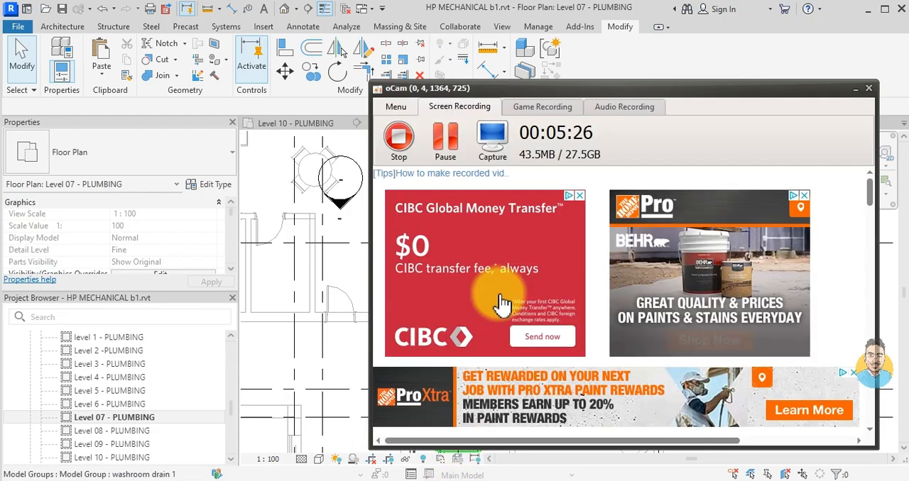
click(421, 152)
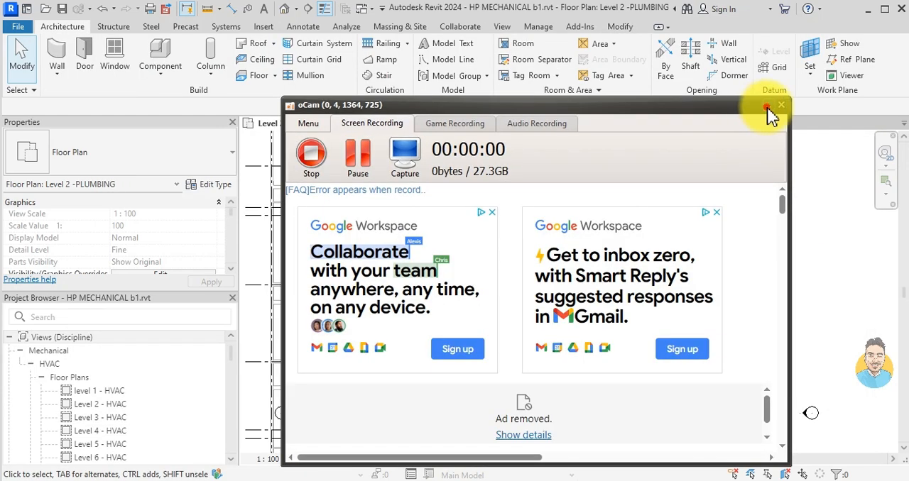
click(766, 106)
- In the Level 2 plumbing plan, start a new pipe of the same type as the 88.9 mm stack beside the wall above the double doors
scroll(564, 241, up, 1)
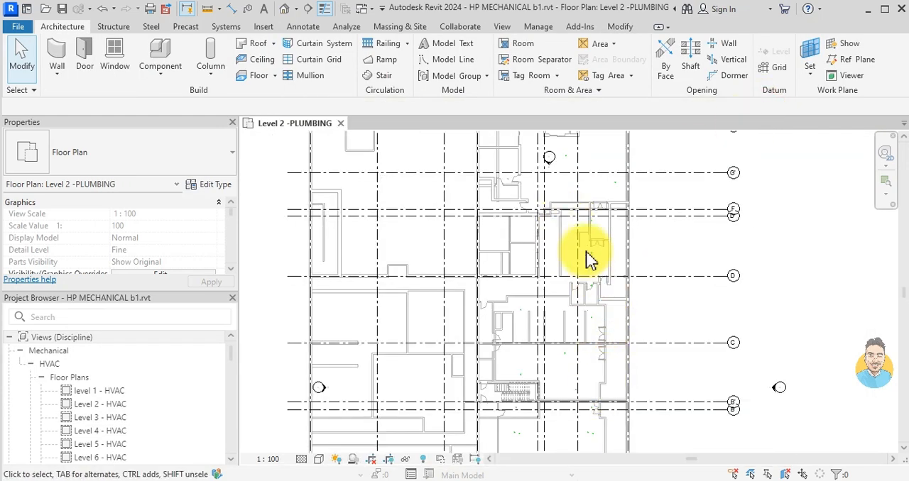
scroll(585, 249, up, 2)
scroll(592, 218, up, 5)
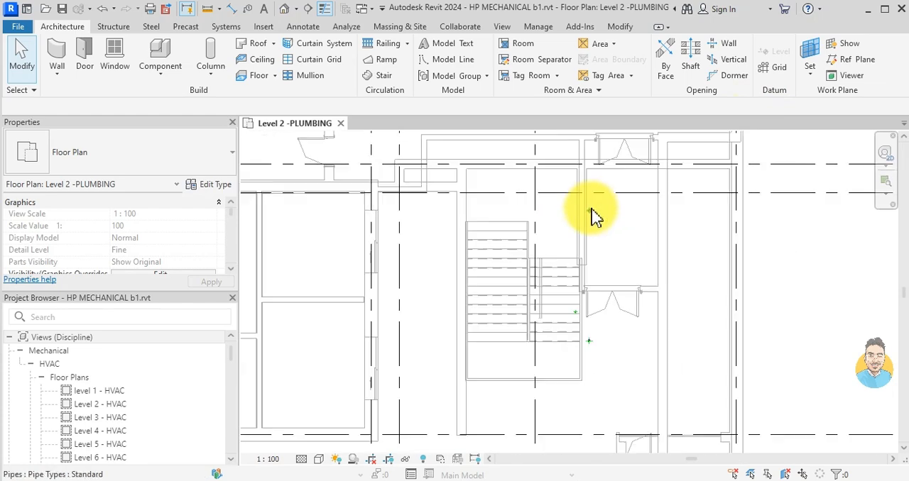
click(588, 213)
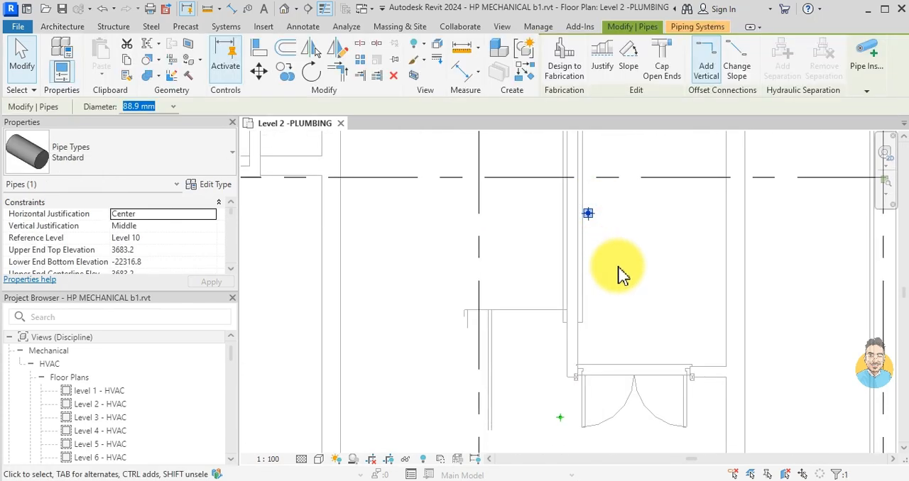
key(s)
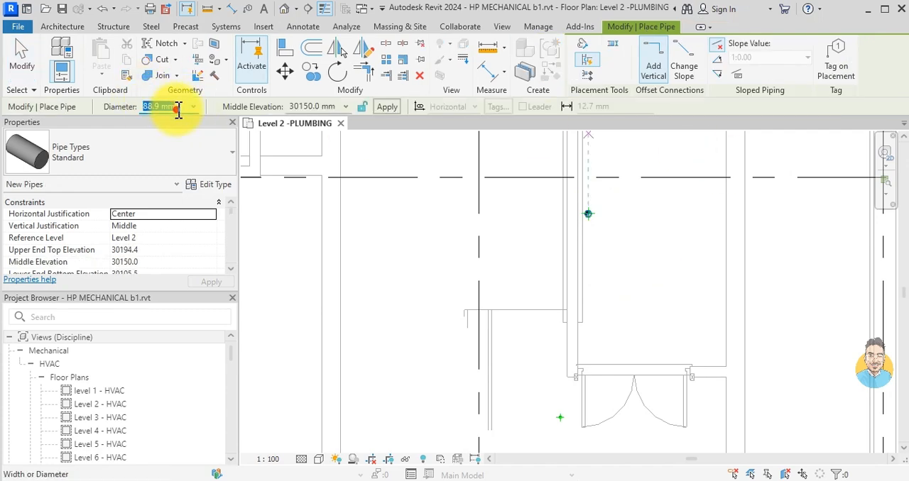
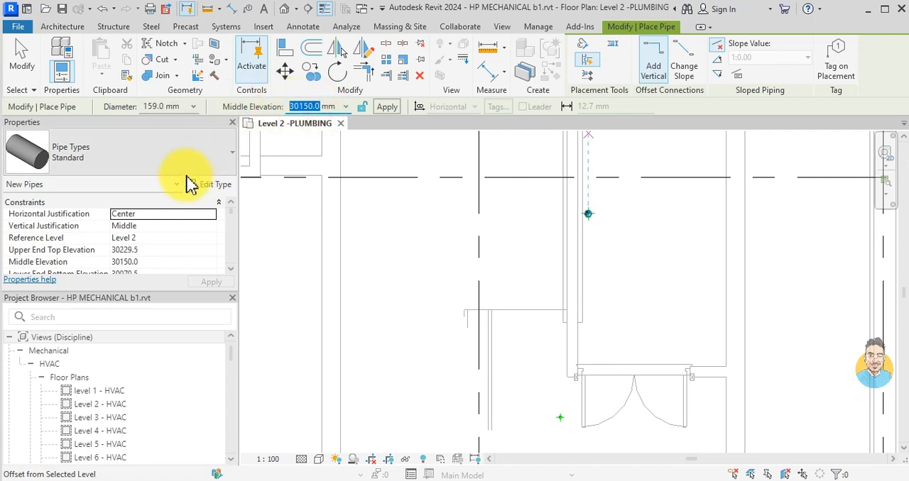
- Set the new 159 mm pipe's reference level to Level 3 and its middle elevation to -350 mm
click(201, 240)
click(212, 240)
click(130, 259)
click(296, 107)
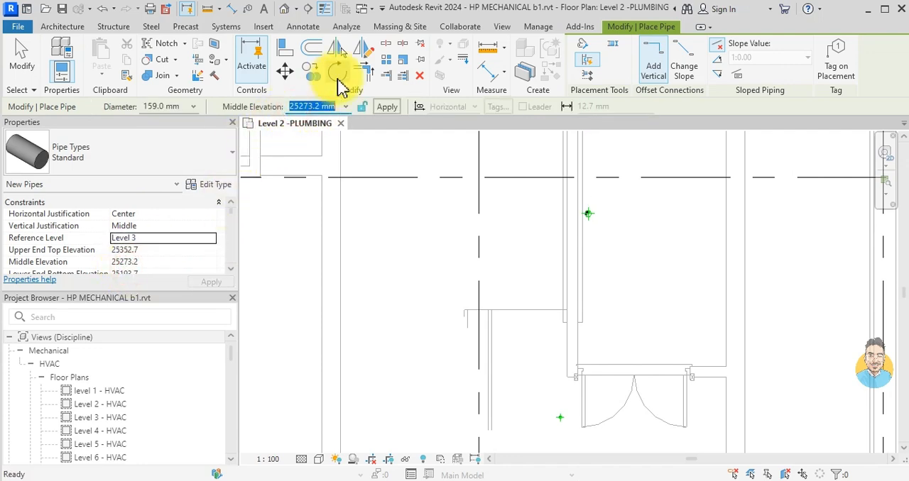
text(-350)
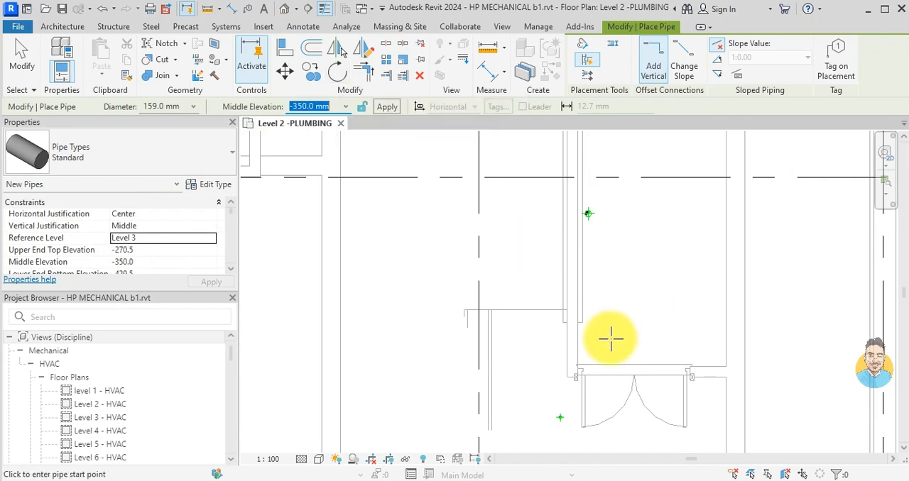
- Draw a straight horizontal pipe from beside the doors just south of grid D to the wall at grid A
scroll(622, 331, down, 5)
scroll(596, 244, up, 4)
middle_drag(579, 369, 545, 218)
middle_drag(556, 356, 540, 199)
middle_drag(544, 270, 545, 420)
mouse_move(560, 244)
middle_down()
mouse_move(560, 317)
mouse_move(545, 330)
middle_up()
middle_drag(548, 222, 532, 260)
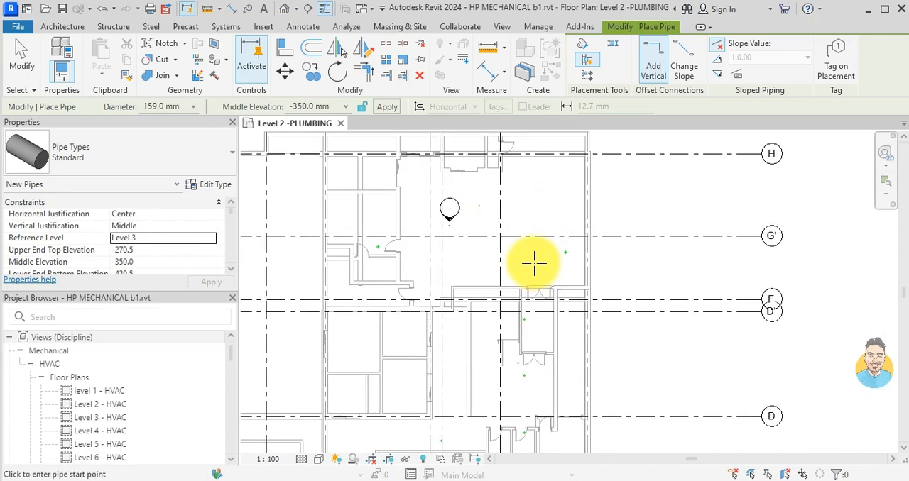
scroll(526, 238, up, 3)
scroll(526, 346, down, 2)
middle_drag(526, 346, 515, 156)
scroll(522, 340, up, 3)
scroll(521, 318, up, 3)
click(526, 293)
scroll(526, 357, down, 2)
middle_drag(527, 358, 517, 266)
middle_drag(523, 335, 521, 198)
middle_drag(523, 323, 522, 207)
scroll(538, 222, down, 3)
middle_drag(527, 310, 528, 189)
middle_drag(523, 330, 523, 237)
scroll(517, 274, up, 3)
scroll(505, 277, up, 2)
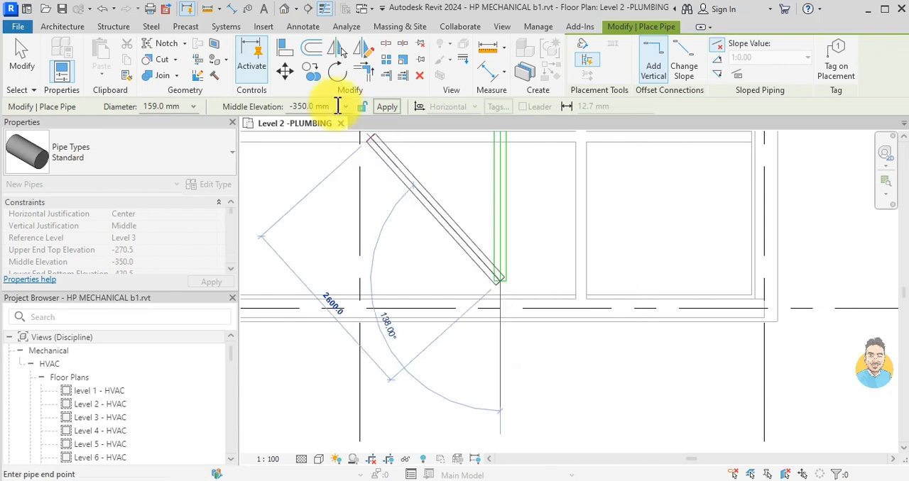
- Drop the pipe's south end vertically to a middle elevation of -7000 mm and finish the pipe
click(387, 107)
scroll(515, 318, down, 6)
middle_drag(505, 284, 533, 394)
key(Escape)
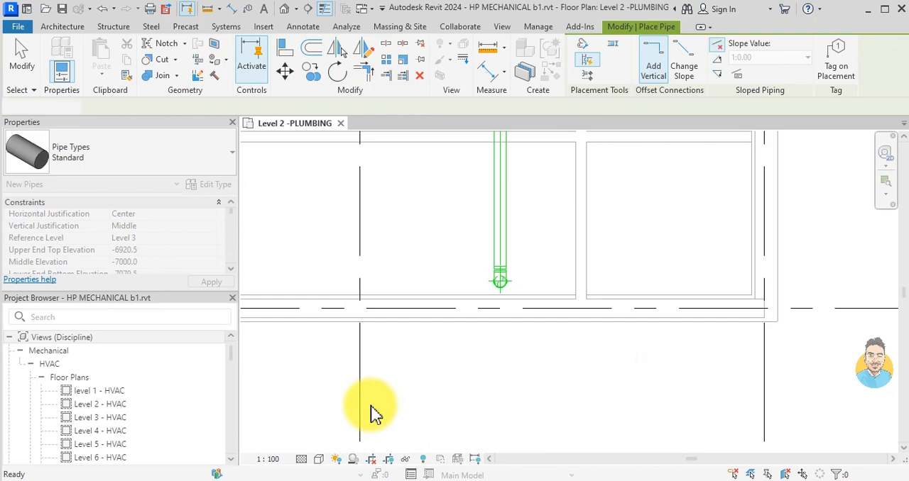
key(Escape)
- Examine the rooms and stack locations west of the new pipe around grid C on the Level 2 plumbing plan
scroll(432, 345, down, 5)
middle_drag(415, 339, 427, 342)
middle_drag(525, 254, 521, 349)
scroll(517, 250, down, 1)
scroll(525, 255, up, 2)
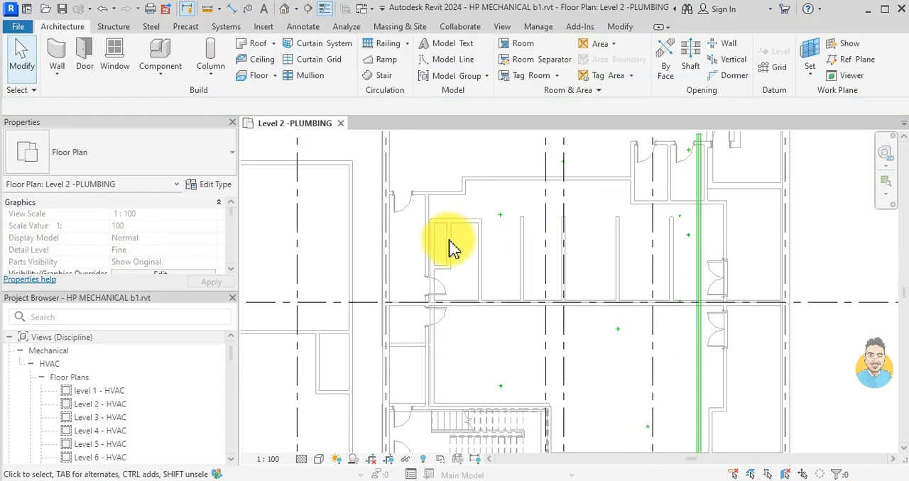
scroll(479, 255, up, 2)
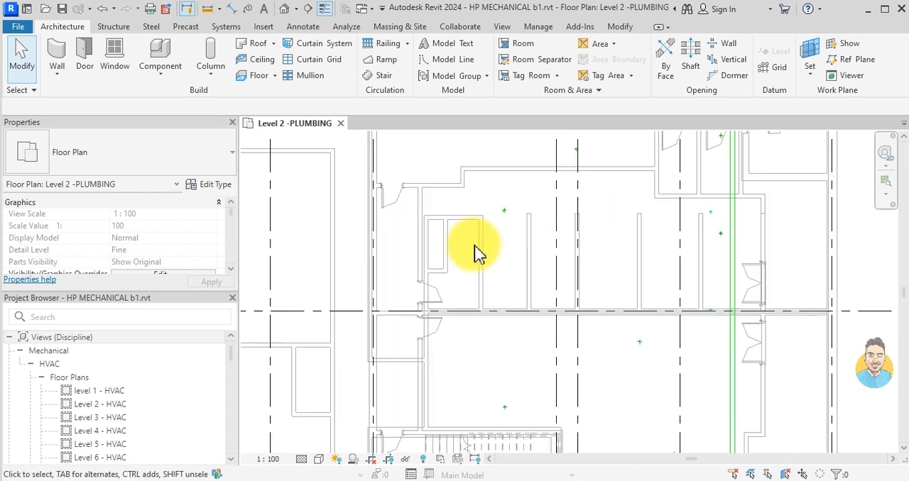
scroll(466, 248, up, 2)
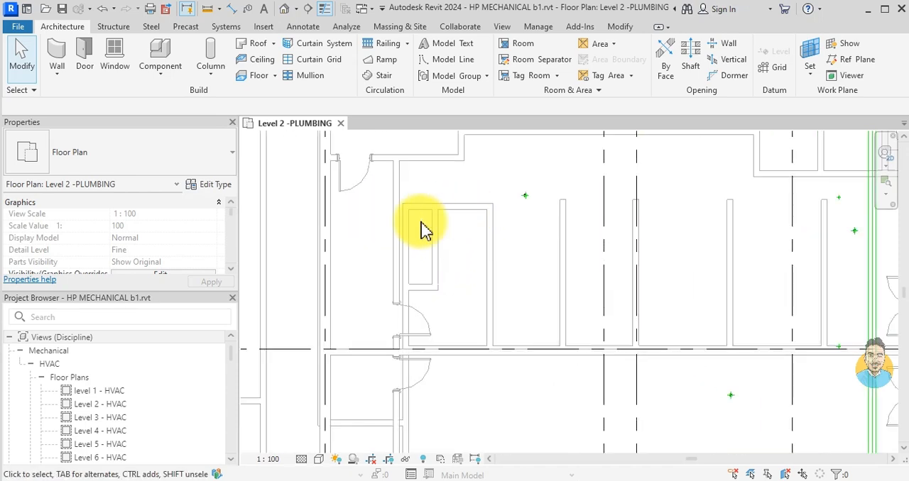
scroll(819, 276, down, 1)
middle_drag(820, 276, 784, 277)
- In the Plumbing Plan view template, set the view range's bottom and view depth to Associated Level with 0.0 offsets
scroll(134, 266, down, 5)
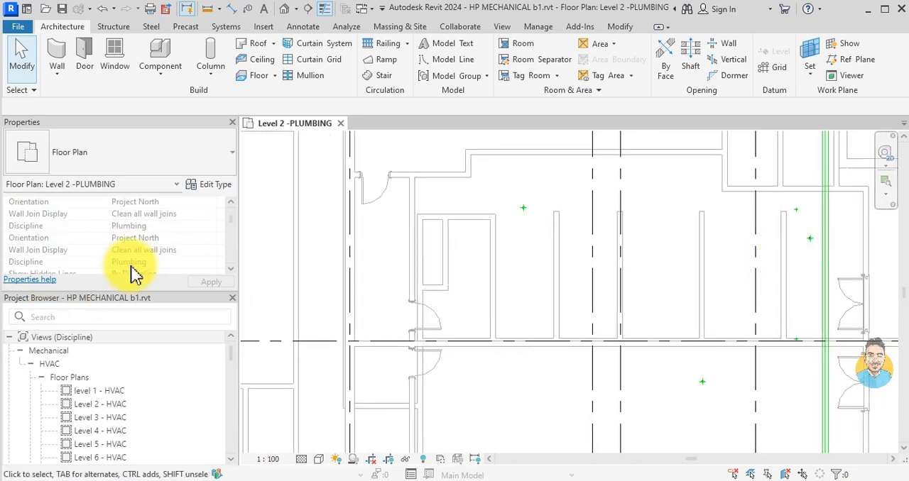
scroll(126, 249, down, 4)
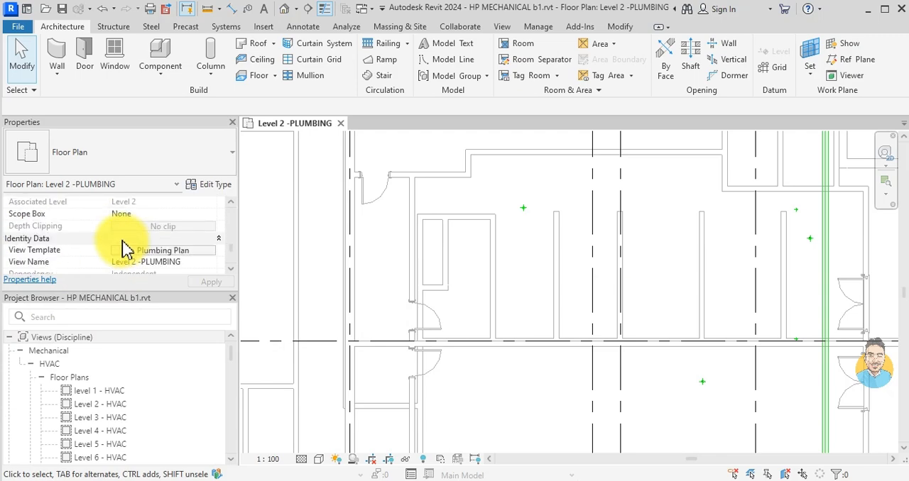
click(132, 253)
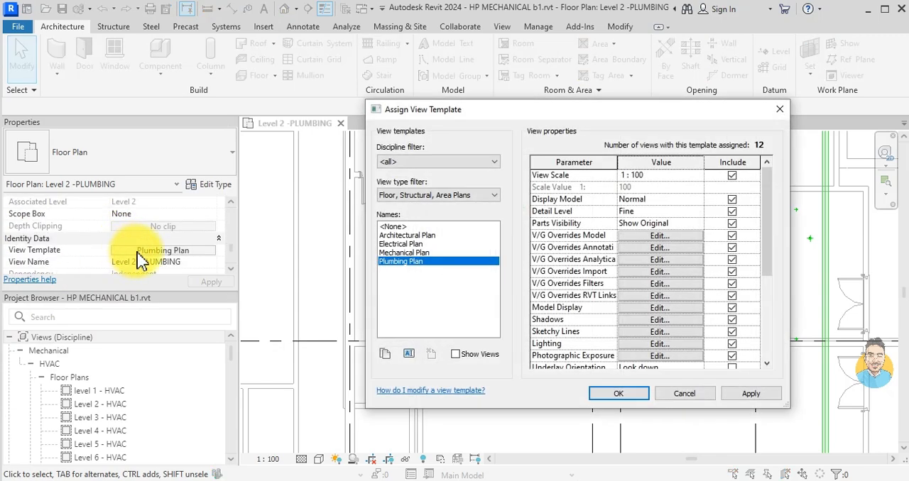
scroll(588, 276, down, 1)
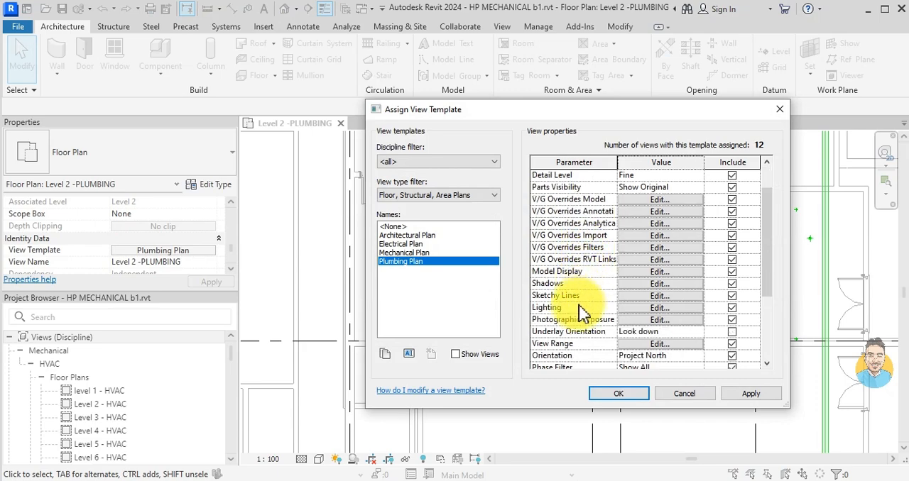
click(639, 344)
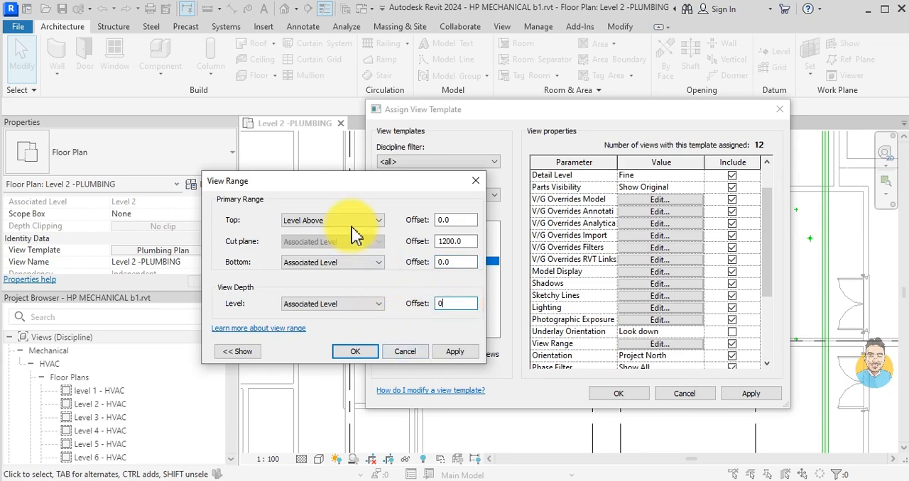
click(359, 352)
click(620, 396)
- Try to place spaces automatically across the whole Level 2 plumbing plan
scroll(517, 287, down, 7)
middle_drag(519, 276, 515, 213)
scroll(515, 214, down, 3)
middle_drag(541, 177, 541, 255)
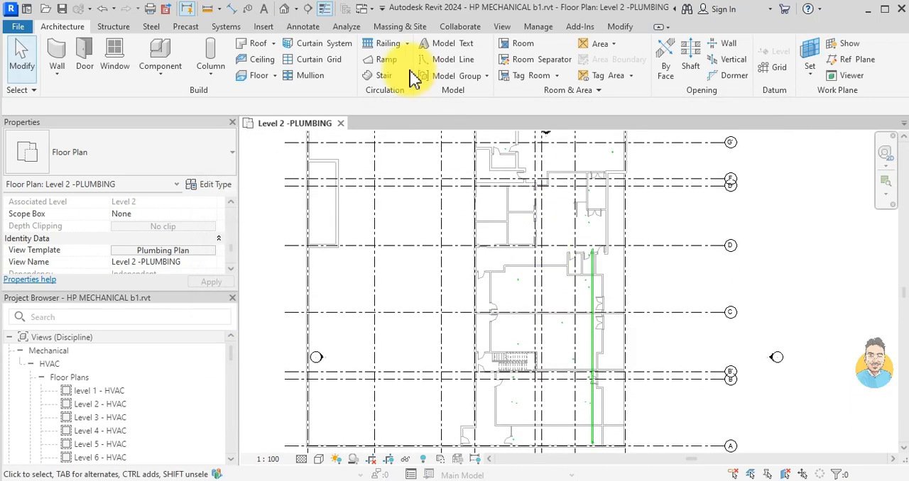
click(346, 26)
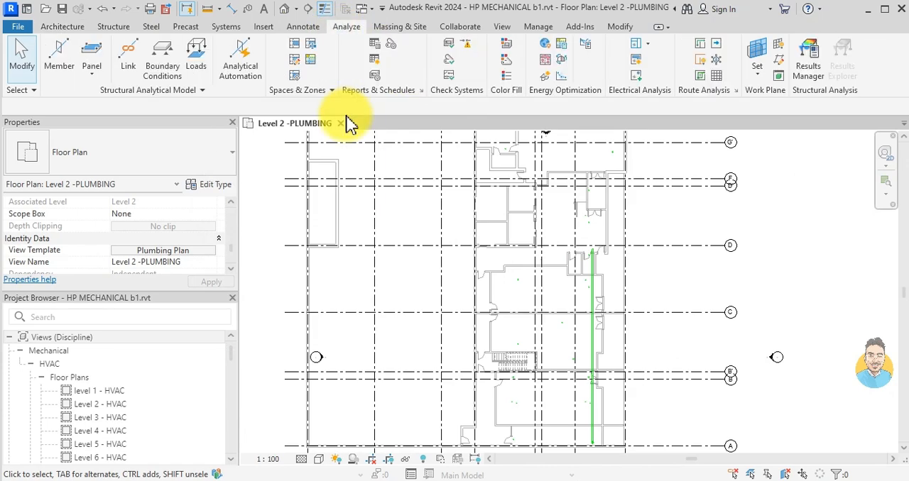
click(301, 50)
click(600, 69)
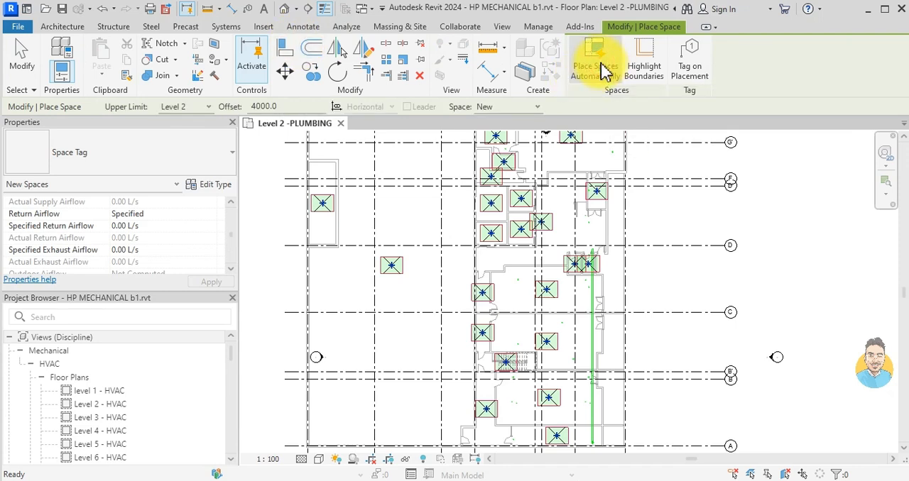
key(Escape)
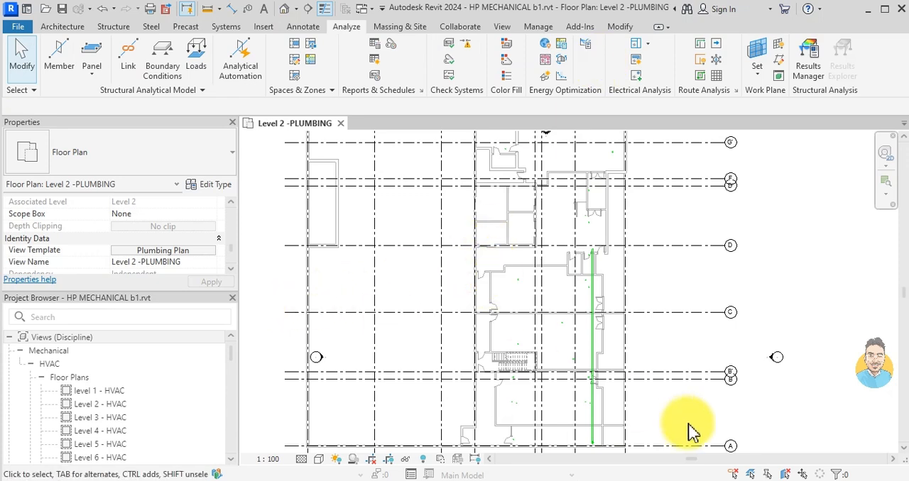
- Enable selection of linked models and try to turn on Room Bounding for the hp tower.rvt link
click(733, 473)
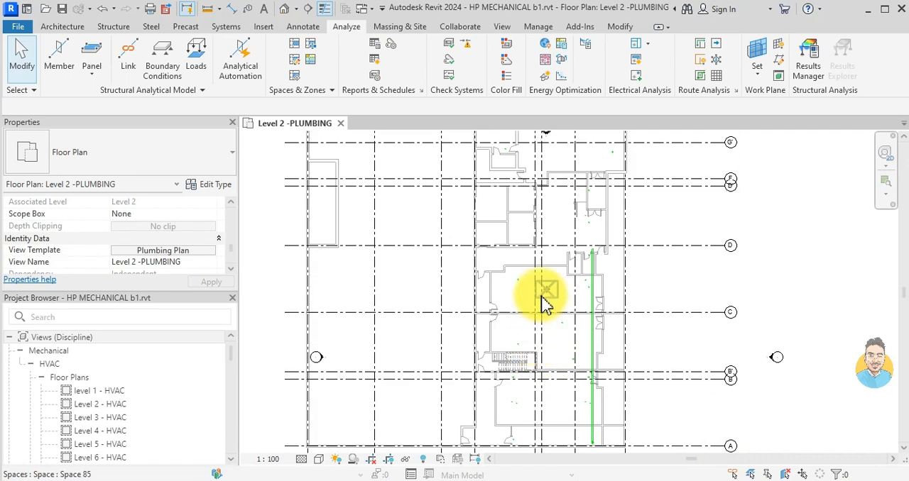
click(501, 324)
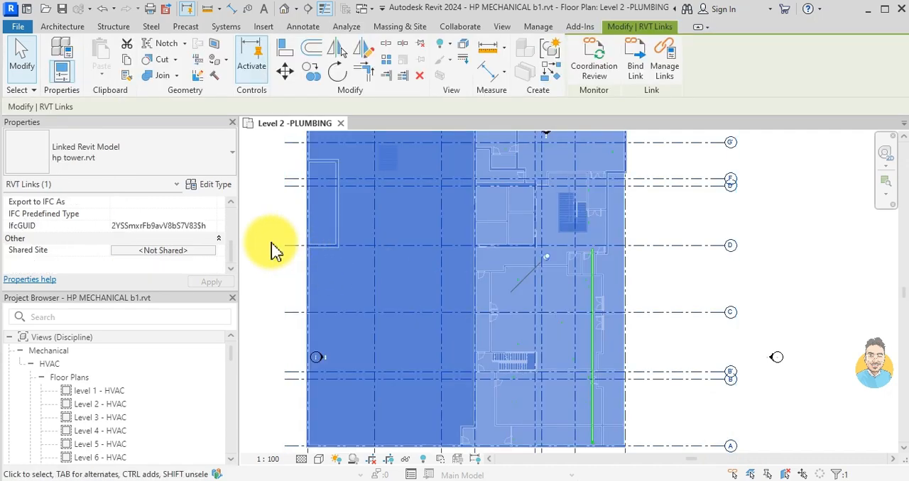
click(215, 185)
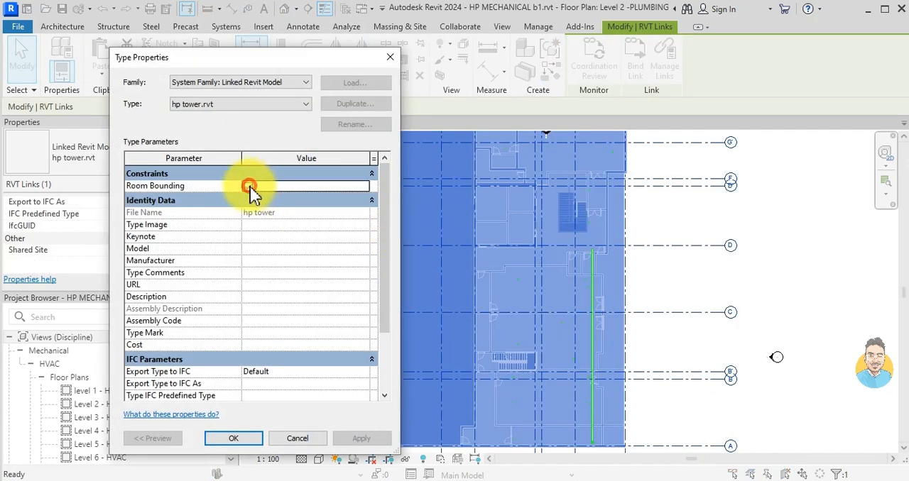
click(249, 186)
click(231, 438)
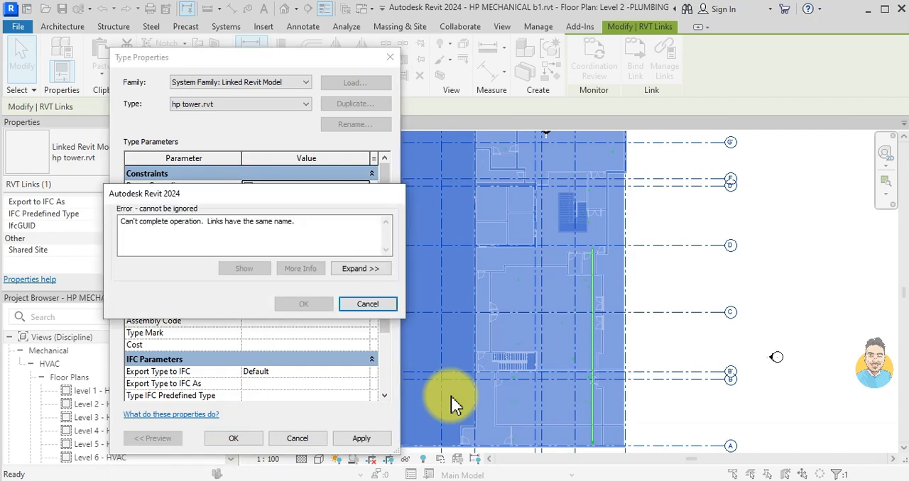
click(357, 301)
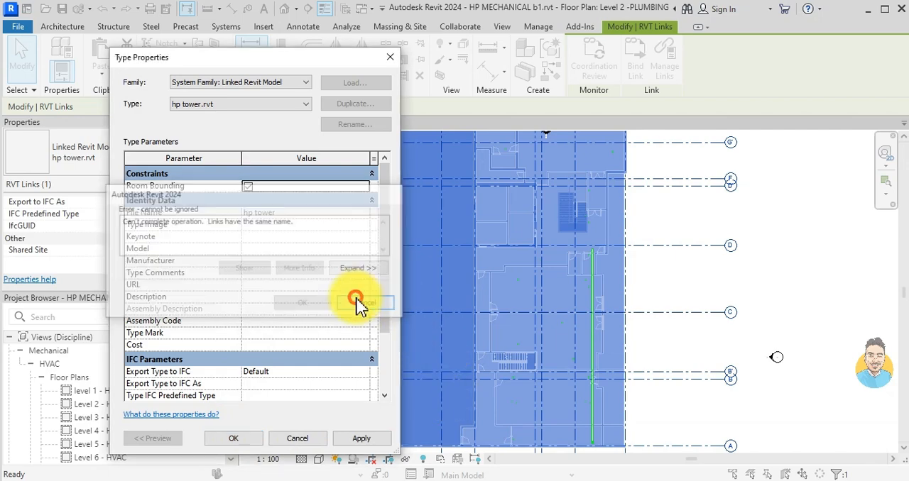
click(460, 329)
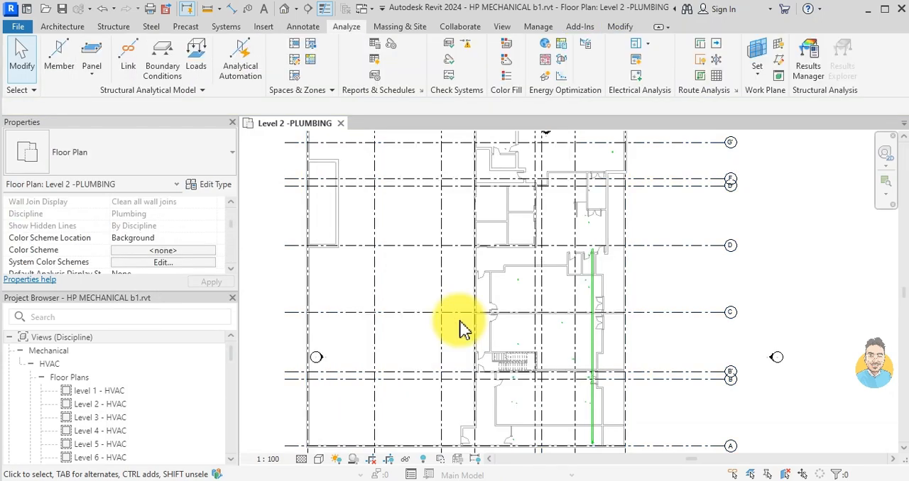
- Remove the duplicate, unloaded hp tower.rvt link from the project's Revit links
scroll(515, 269, down, 1)
scroll(515, 269, down, 1)
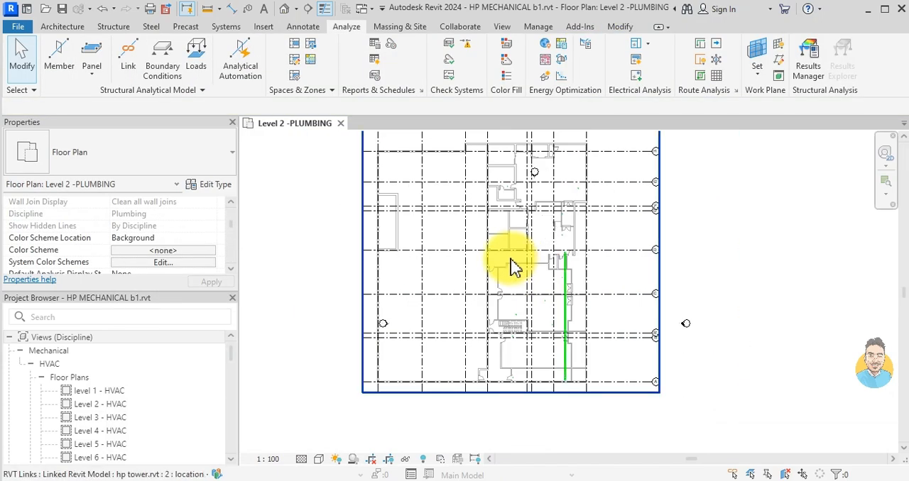
click(547, 28)
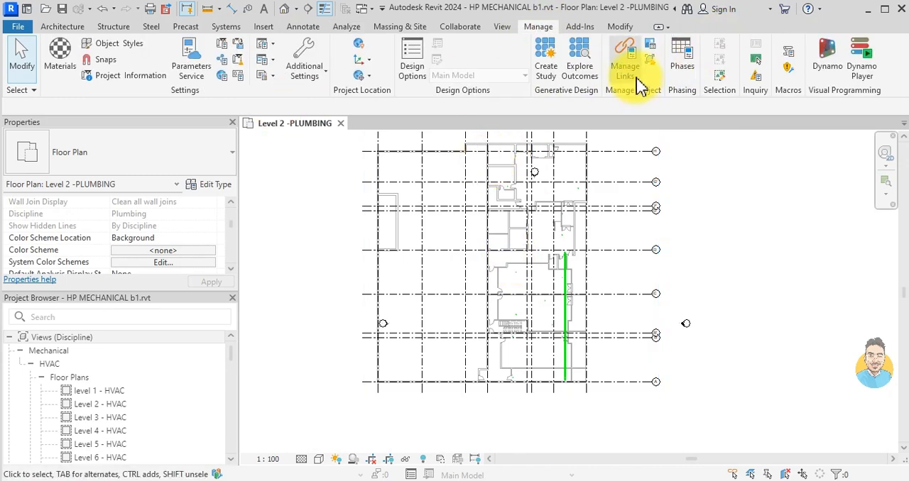
click(626, 63)
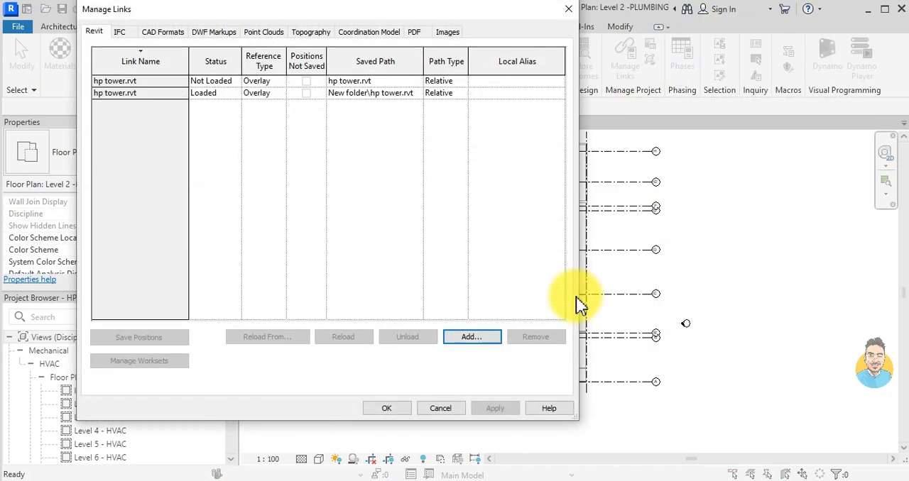
click(149, 83)
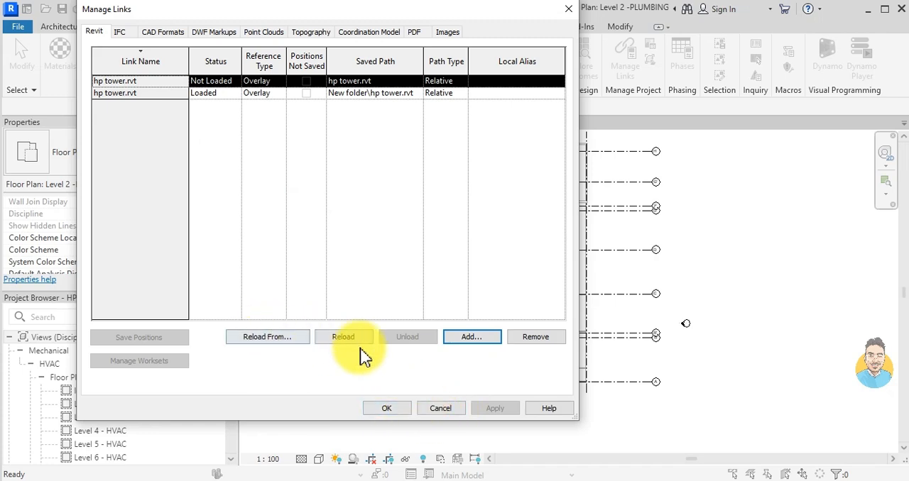
click(528, 344)
click(484, 267)
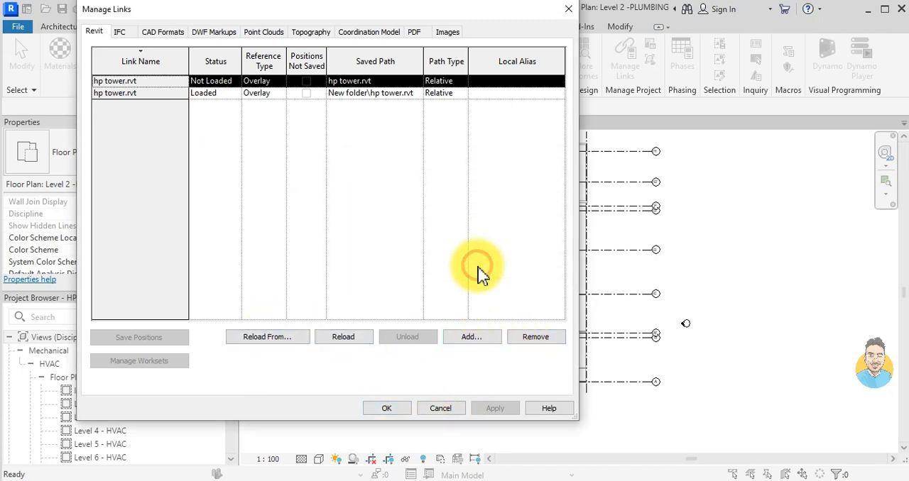
click(388, 410)
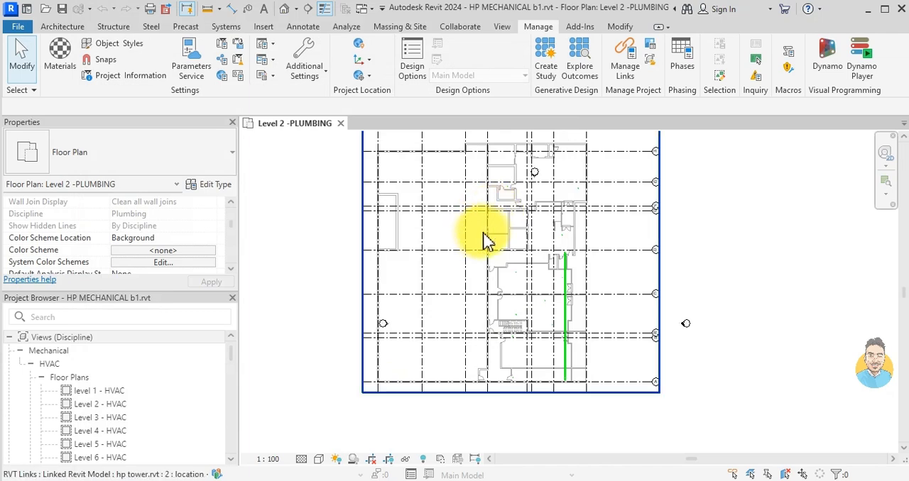
- Turn on Room Bounding in the type properties of the remaining hp tower.rvt link
click(487, 234)
click(212, 189)
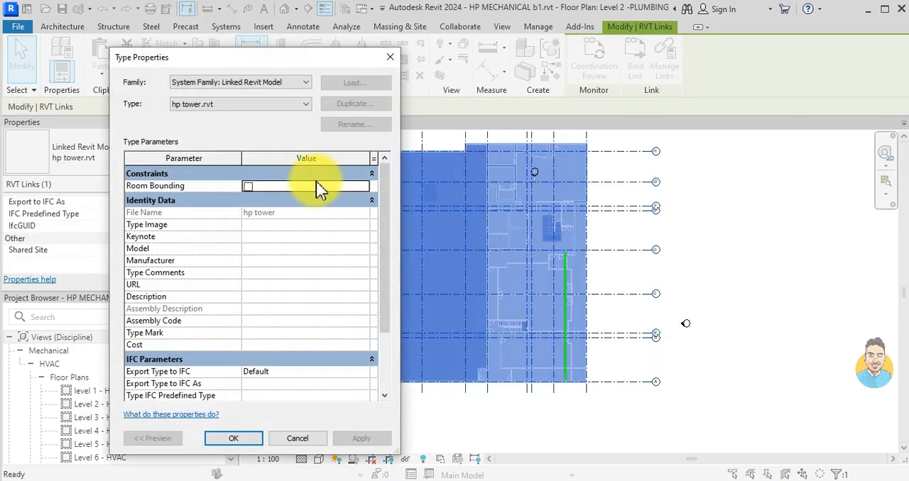
click(247, 186)
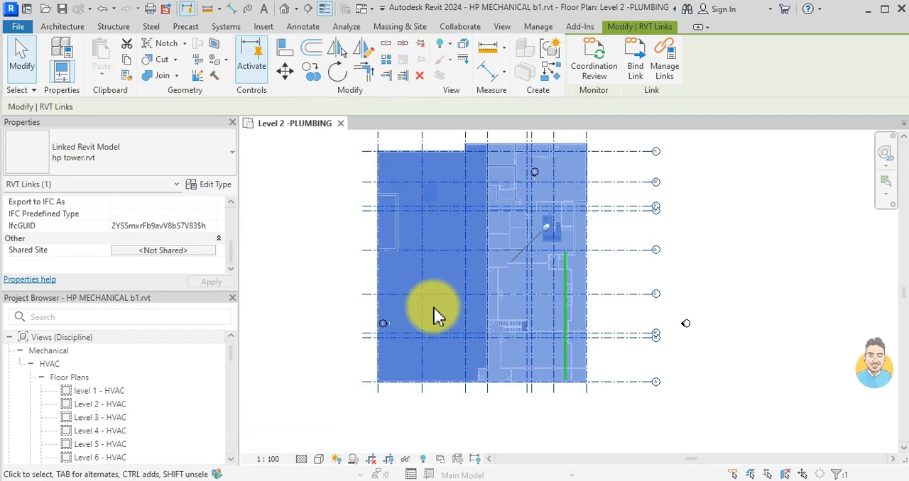
key(Escape)
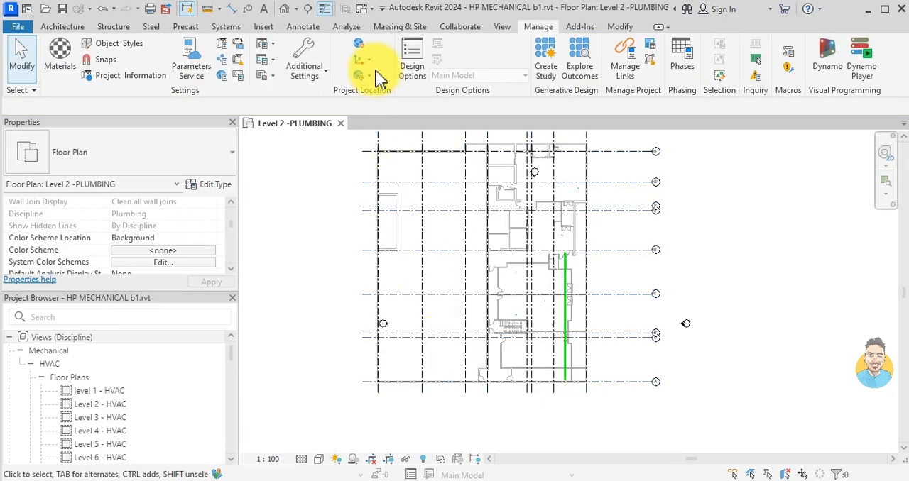
- Run automatic space placement on Level 2 with upper limit Level 2 and an offset of 4000 mm
click(346, 29)
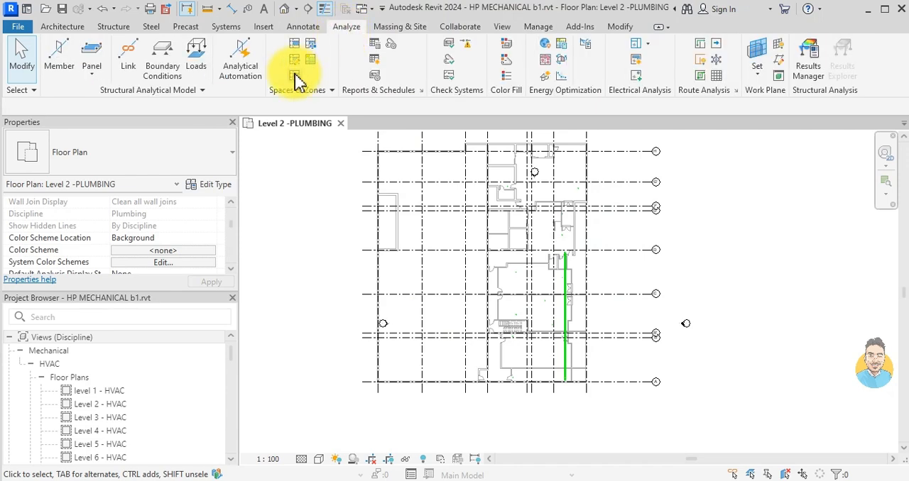
click(297, 51)
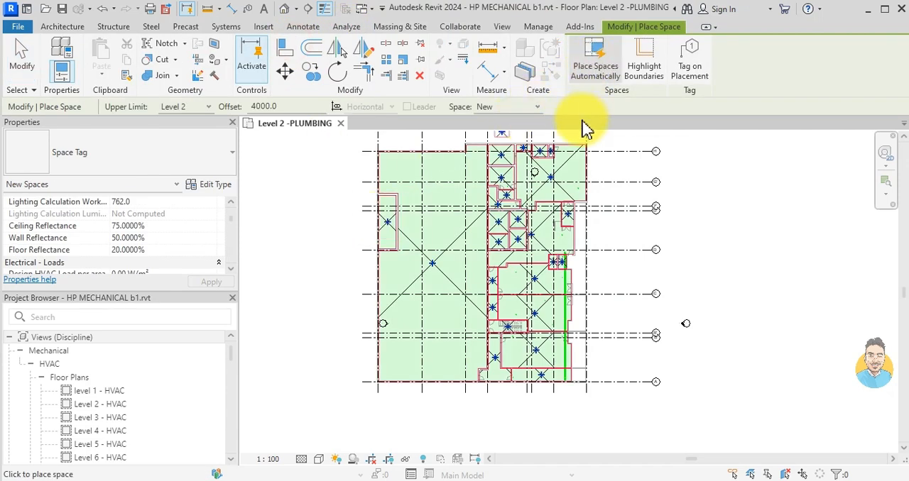
click(596, 61)
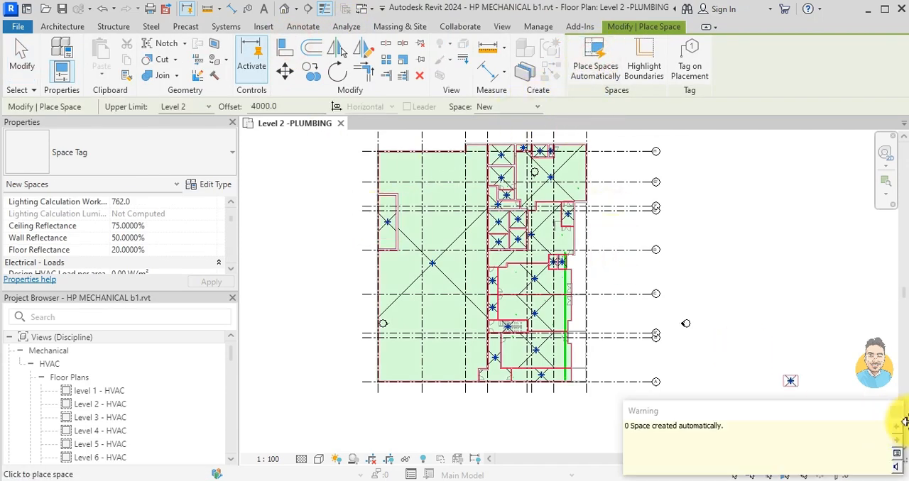
- Finish space placement and tag the THEATRE, STORAGE and green room spaces in the upper part of the plan
scroll(505, 254, up, 5)
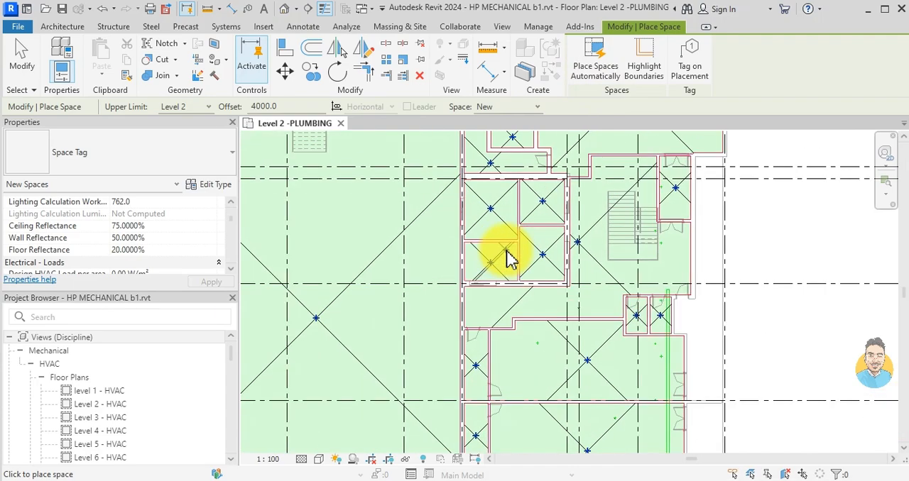
key(Escape)
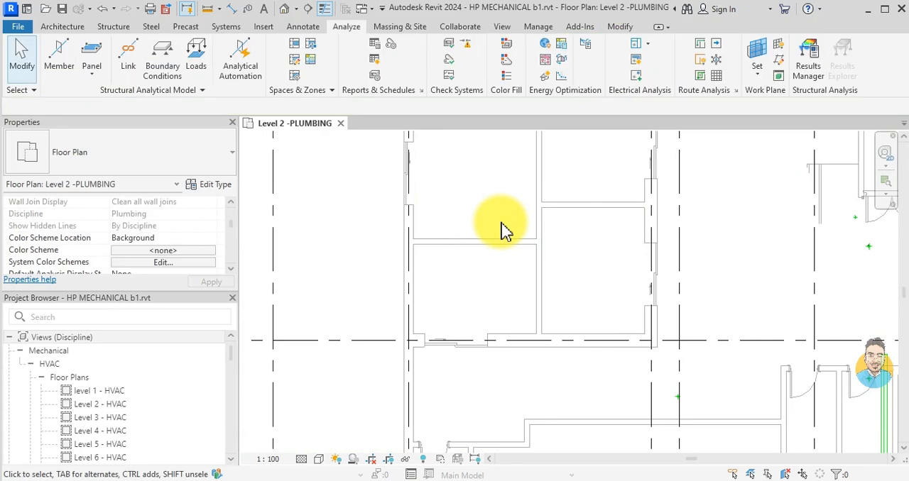
scroll(501, 231, down, 4)
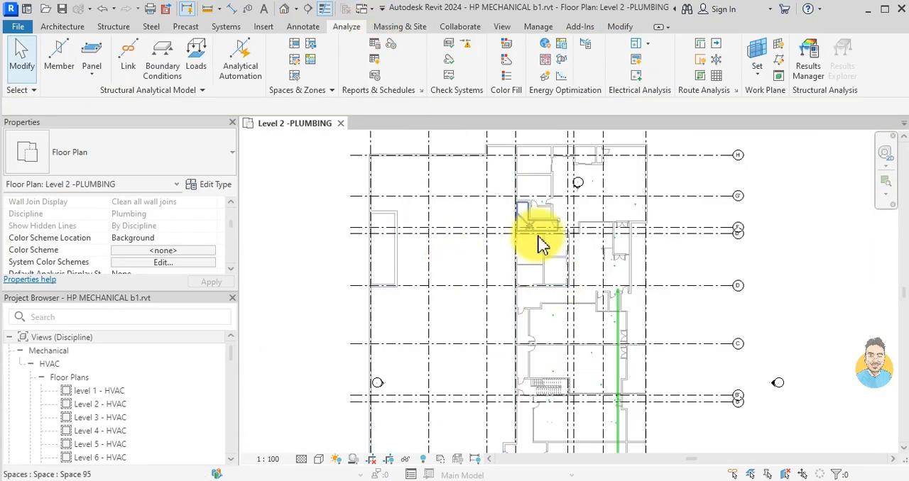
click(295, 77)
scroll(608, 183, up, 5)
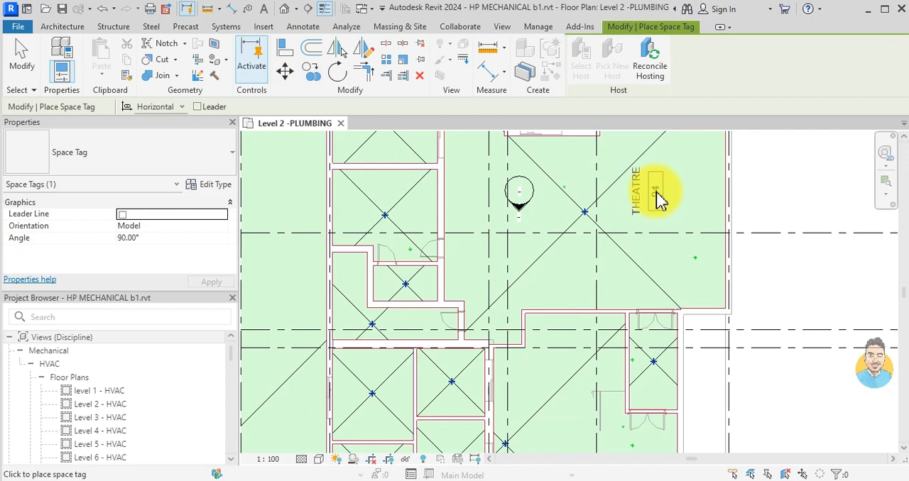
middle_drag(416, 236, 491, 375)
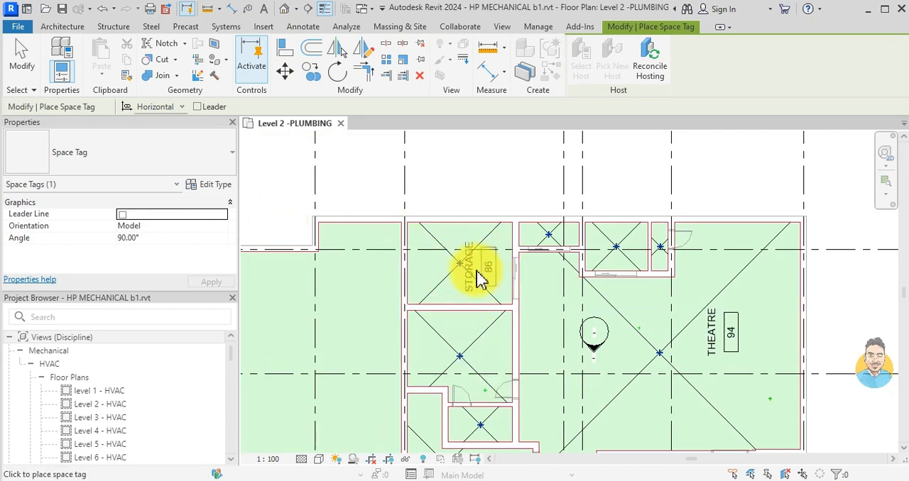
scroll(480, 272, up, 3)
click(482, 261)
scroll(483, 325, down, 2)
middle_drag(484, 324, 504, 153)
click(509, 204)
- Place space tags on the CRU 4, CRU 5 and CRU 6 spaces
scroll(529, 326, down, 1)
middle_drag(529, 330, 506, 169)
scroll(550, 295, down, 1)
middle_drag(550, 297, 536, 192)
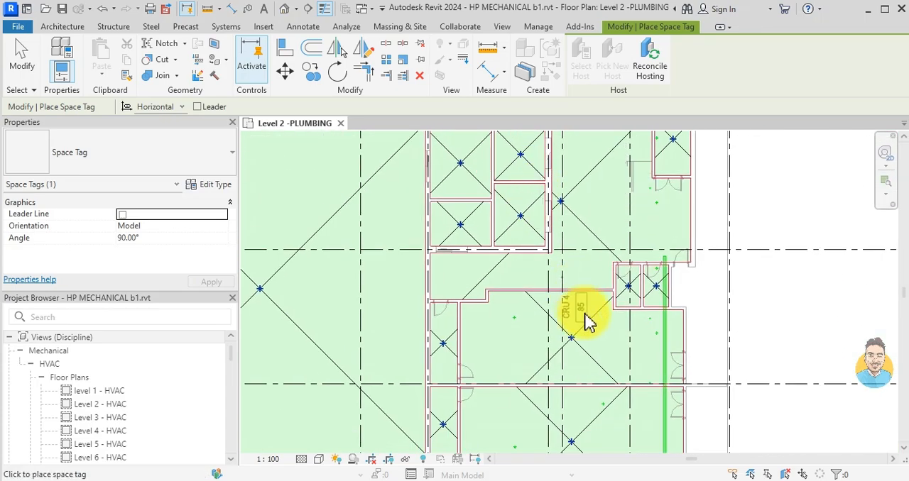
scroll(586, 343, up, 2)
click(607, 344)
middle_drag(597, 376, 583, 170)
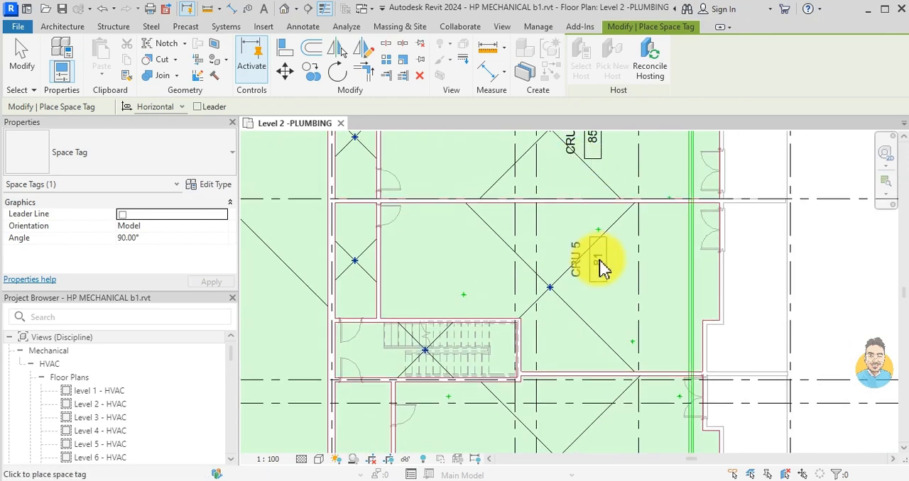
middle_drag(592, 369, 589, 223)
click(605, 326)
middle_drag(590, 353, 589, 214)
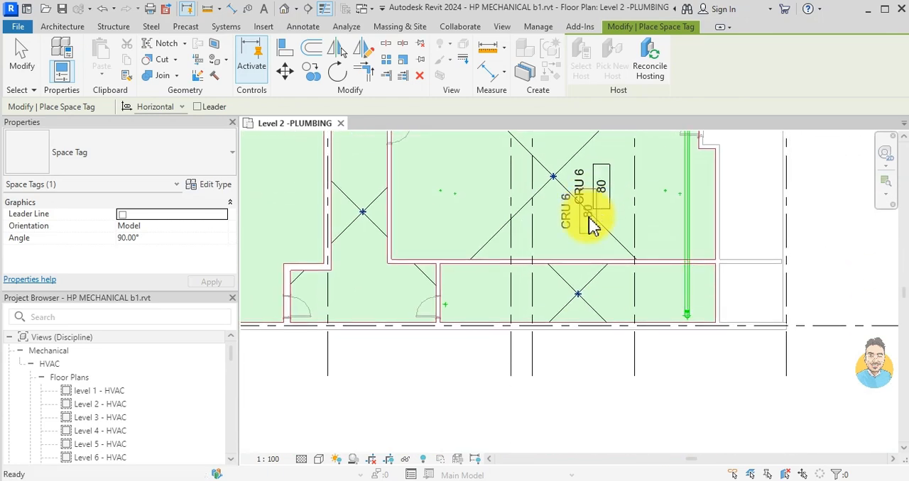
- Place a space tag in the large EDUCATION CENTRE space
scroll(602, 298, up, 2)
scroll(469, 294, down, 1)
middle_drag(355, 291, 550, 291)
scroll(524, 283, down, 2)
middle_drag(462, 226, 492, 312)
click(387, 305)
scroll(477, 264, down, 2)
middle_drag(477, 265, 502, 390)
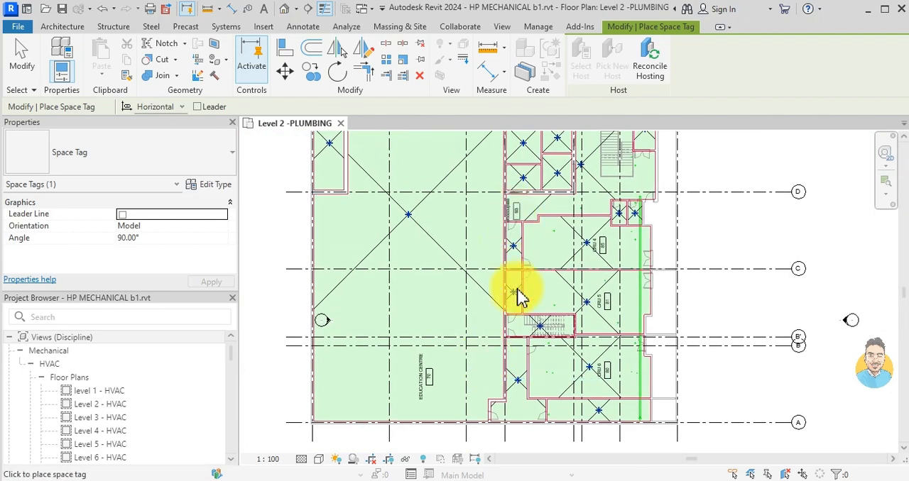
- Tag the PES ELEV 1, PES ELEV 2, COMM ELEV 3 and neighbouring Unoccupied spaces, and end space tagging
middle_drag(517, 250, 520, 343)
scroll(534, 241, up, 4)
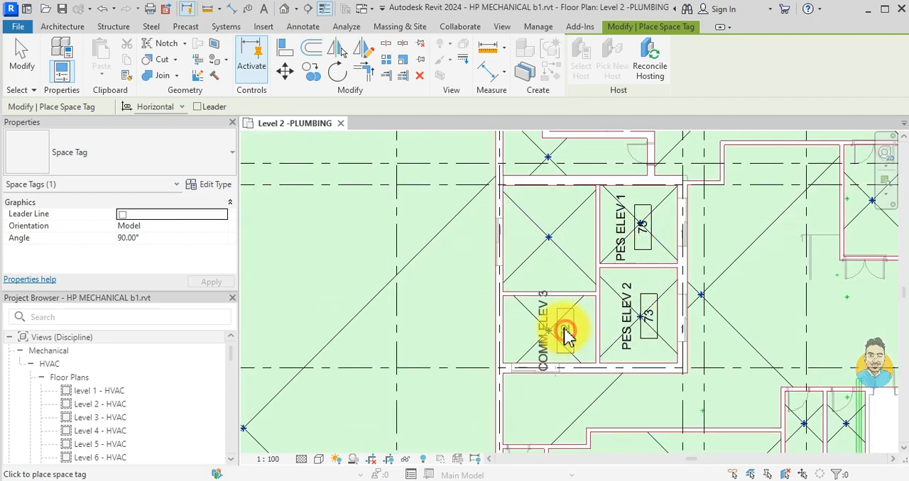
scroll(481, 298, down, 4)
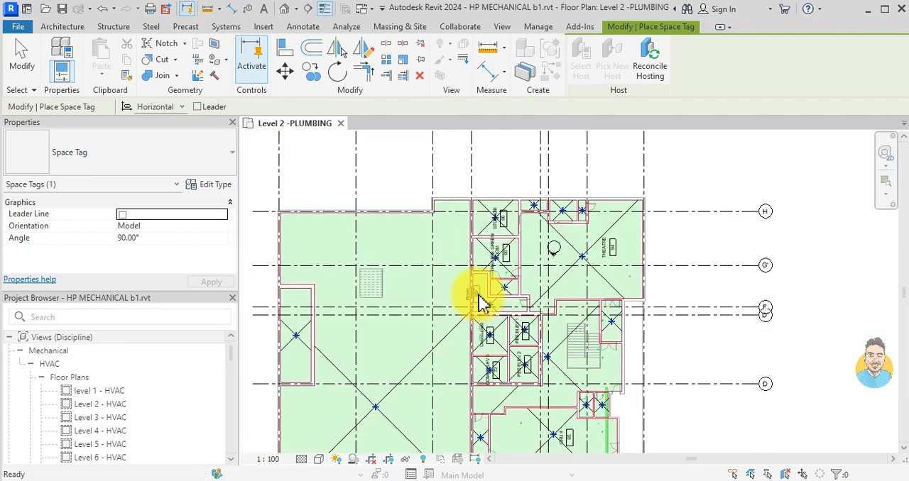
key(Escape)
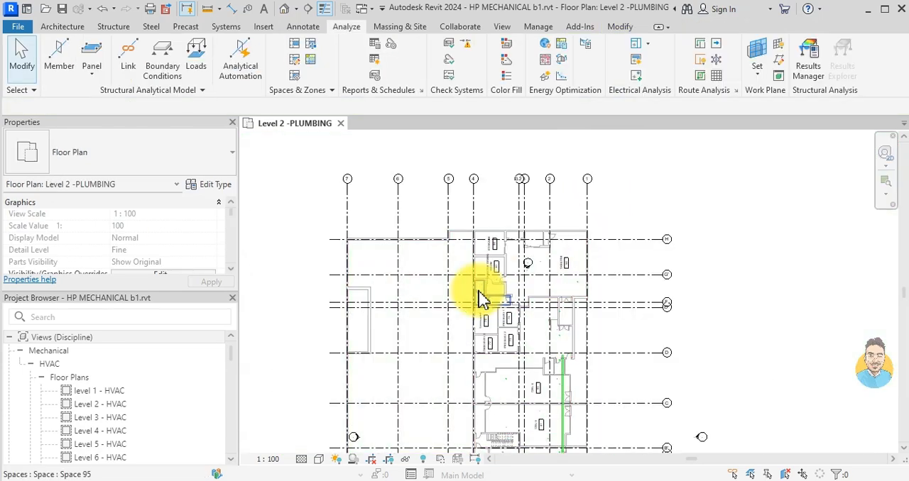
- Examine the tagged rooms and the existing drain pipes across the Level 2 plumbing plan
scroll(565, 247, up, 5)
middle_drag(556, 265, 560, 162)
scroll(558, 166, down, 2)
middle_drag(566, 332, 571, 261)
scroll(556, 230, up, 2)
middle_drag(395, 218, 455, 312)
scroll(456, 302, down, 2)
scroll(482, 256, down, 1)
middle_drag(504, 230, 527, 323)
middle_drag(572, 353, 567, 277)
scroll(590, 413, up, 2)
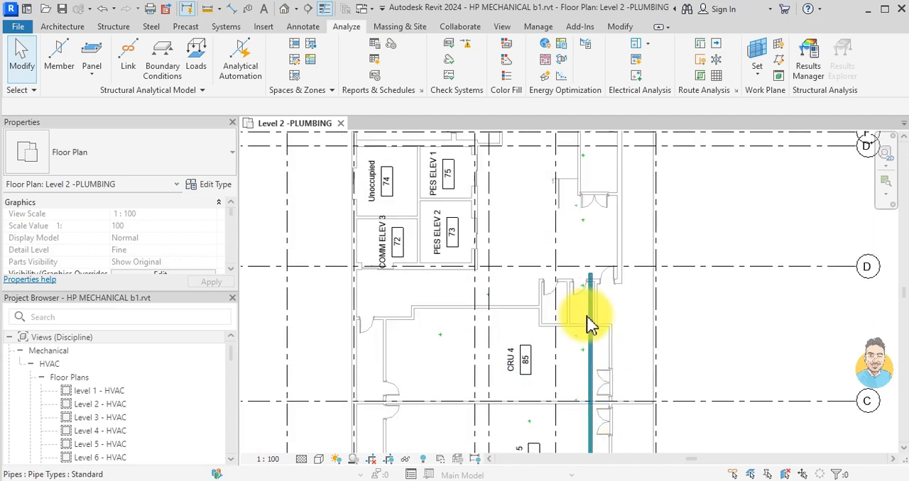
- Open the Level 3 - PLUMBING floor plan and close the Level 3 - HVAC view
double_click(100, 419)
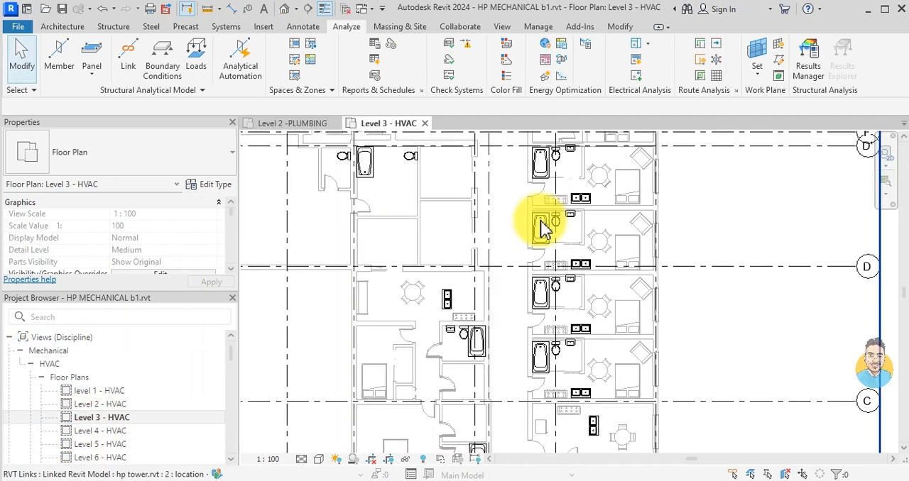
scroll(163, 410, down, 6)
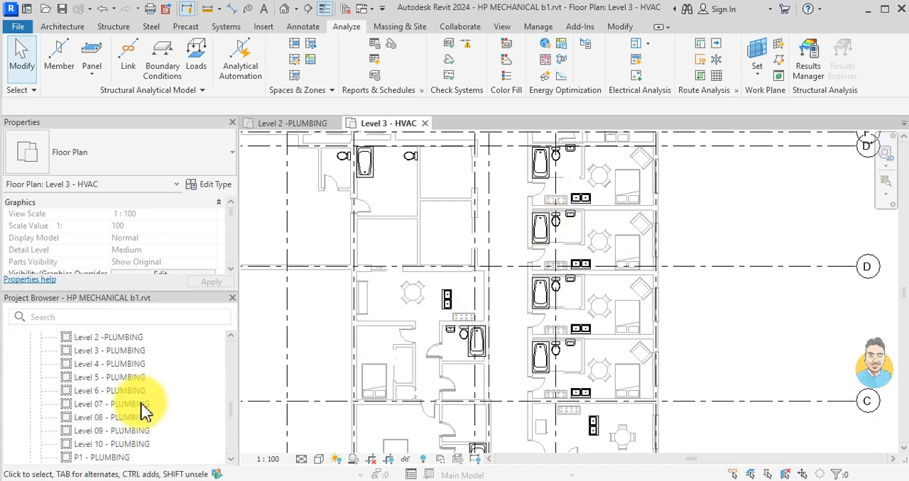
click(115, 353)
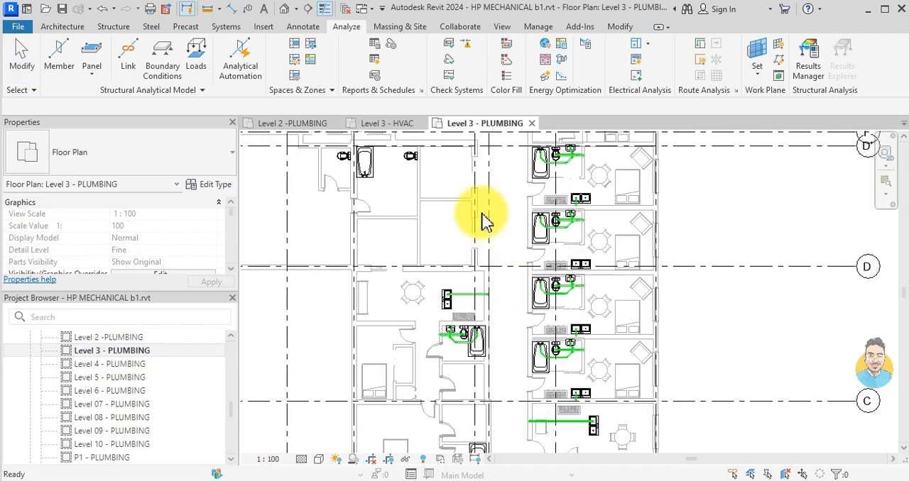
click(424, 124)
- Set the reference level of the washroom group drain 2 model group to Level 3
mouse_move(473, 300)
middle_down()
mouse_move(497, 277)
mouse_move(471, 219)
mouse_move(458, 272)
middle_up()
scroll(458, 272, up, 5)
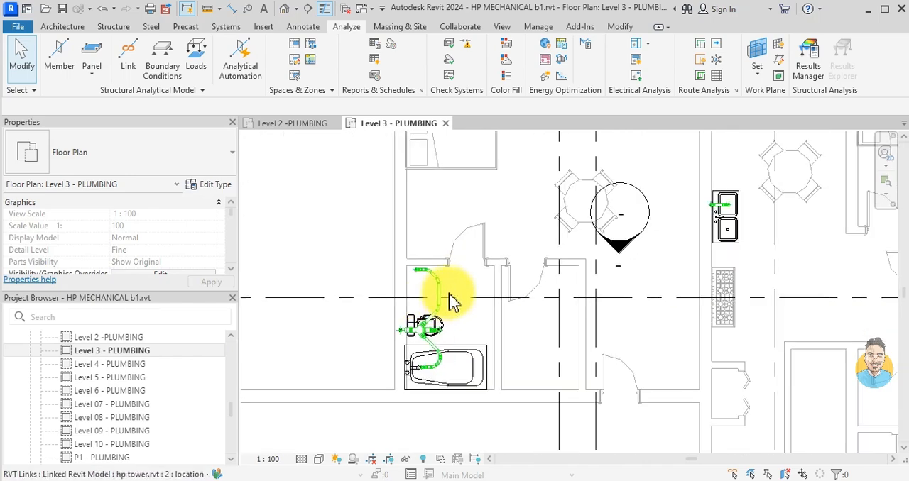
click(442, 290)
click(206, 216)
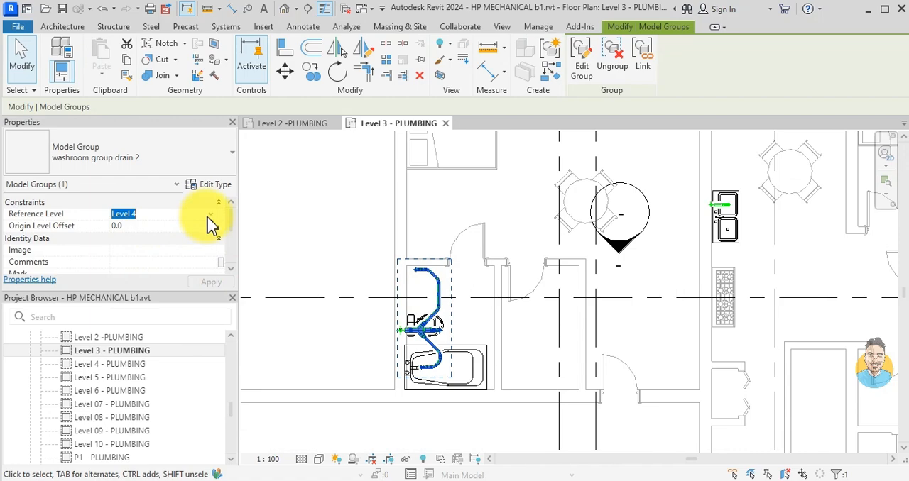
click(210, 213)
click(146, 264)
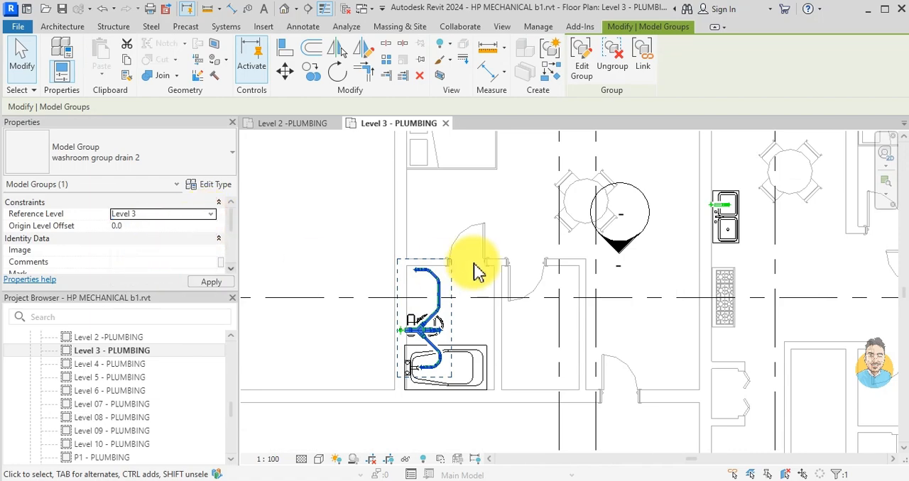
click(670, 306)
- Set the reference level of the short drain pipe at the double kitchen sink to Level 3
scroll(670, 306, down, 1)
middle_drag(661, 286, 502, 284)
scroll(541, 243, up, 4)
scroll(505, 231, up, 2)
click(438, 200)
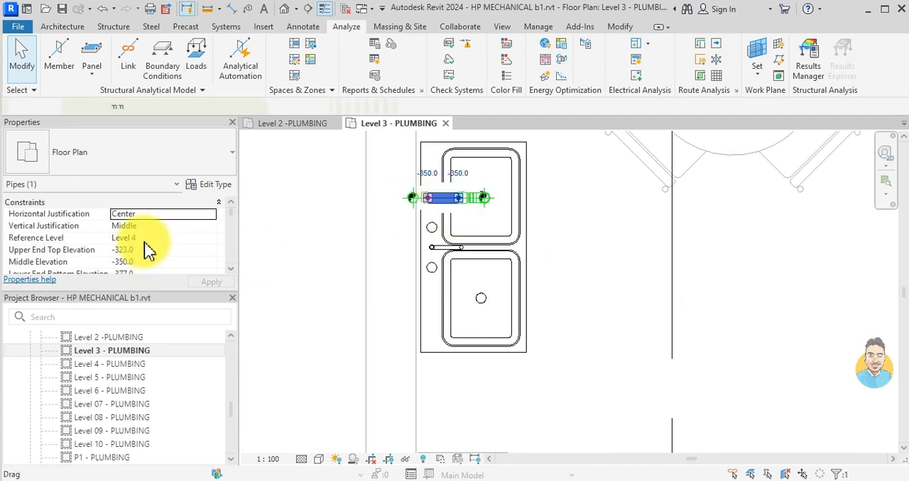
click(134, 238)
click(215, 240)
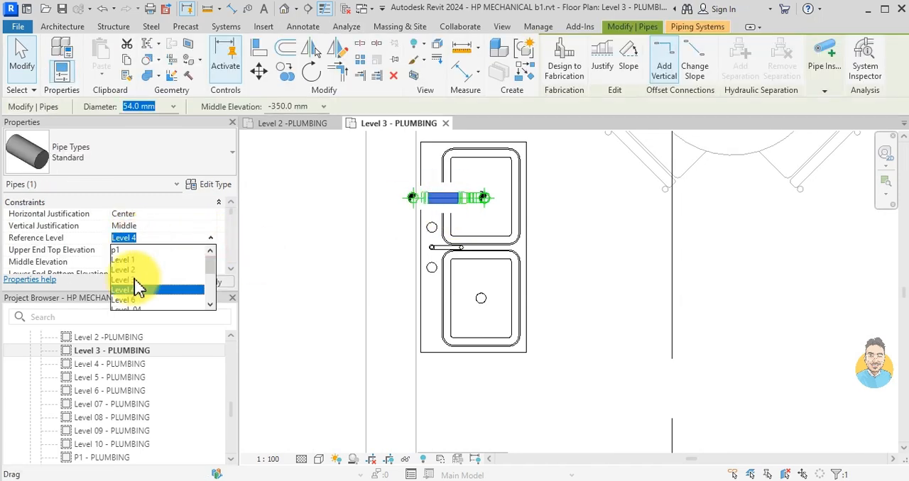
click(198, 284)
scroll(520, 295, down, 1)
scroll(516, 286, down, 2)
middle_drag(742, 308, 394, 270)
scroll(557, 299, down, 4)
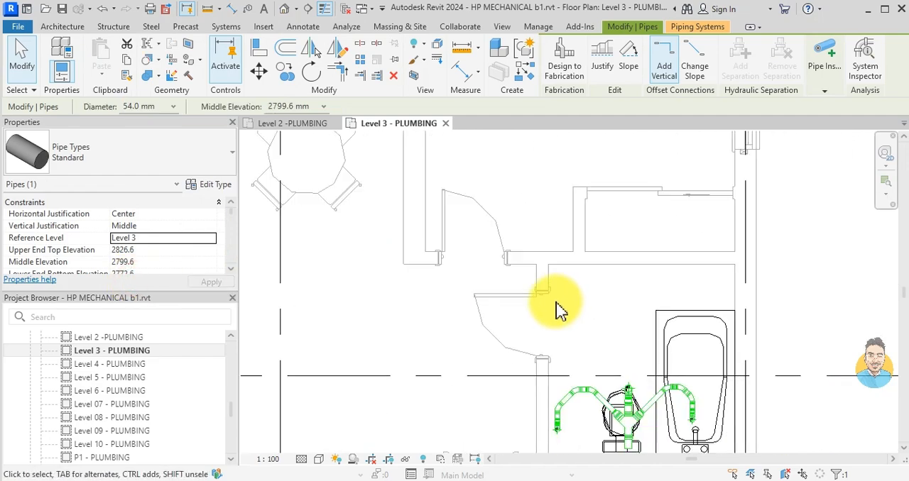
key(Escape)
- Set the reference level of the diagonal pipe between the toilet and bathtub to Level 3
scroll(611, 359, up, 3)
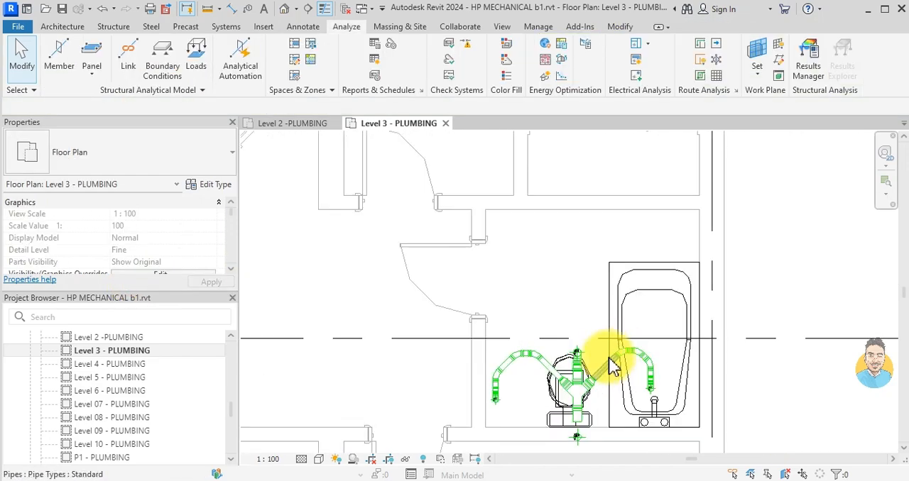
click(603, 367)
click(132, 238)
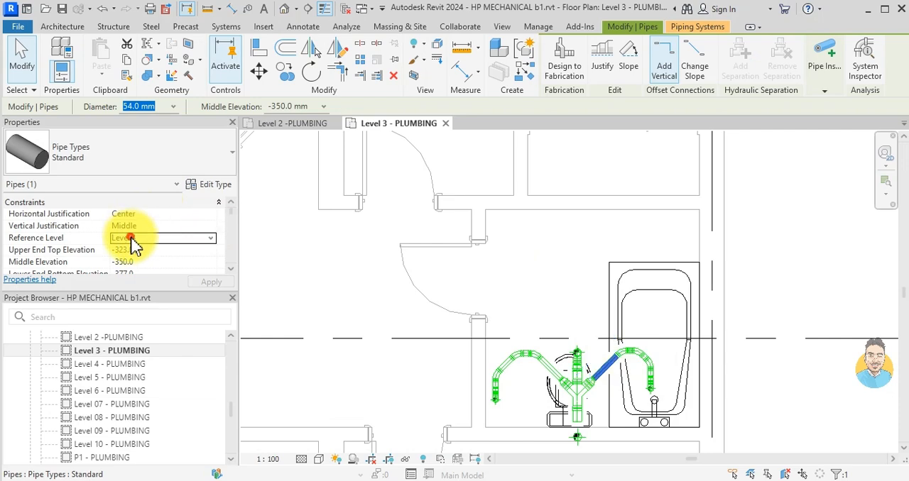
click(210, 239)
click(187, 285)
scroll(574, 297, down, 4)
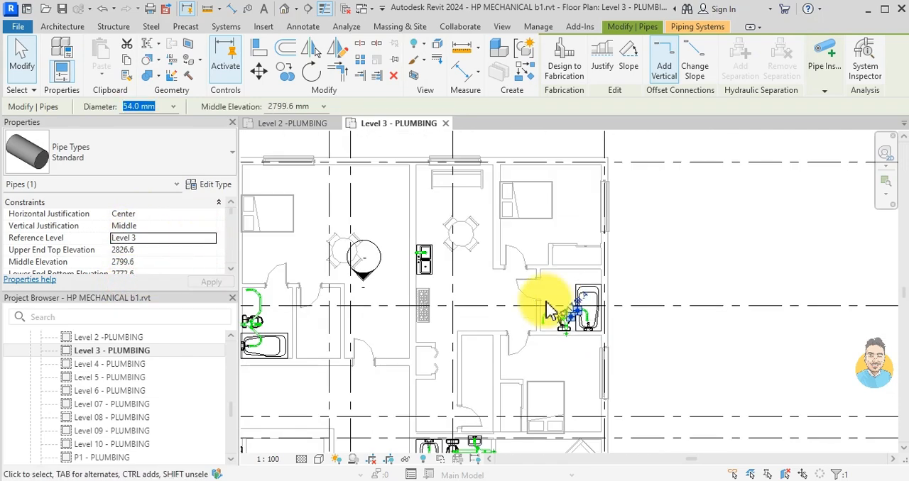
key(Escape)
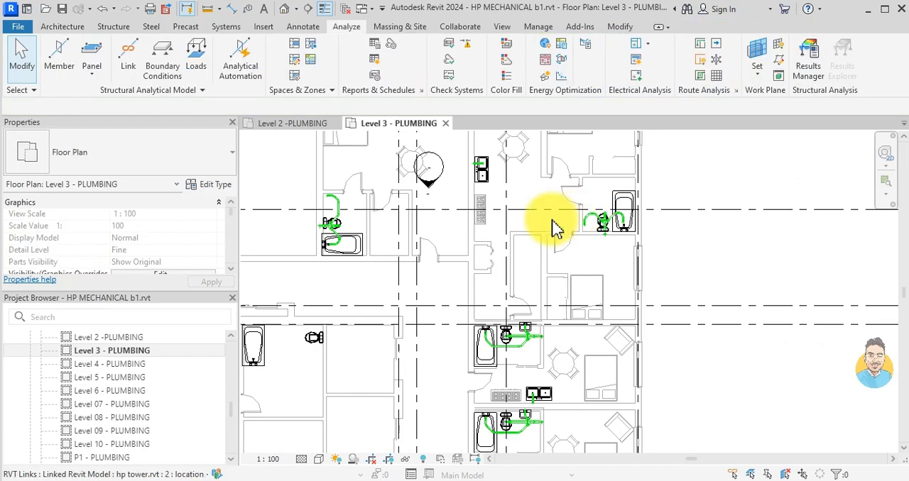
- Set the reference level of the uppermost washroom drain 1 group in the studio column to Level 3
scroll(501, 313, up, 3)
click(545, 374)
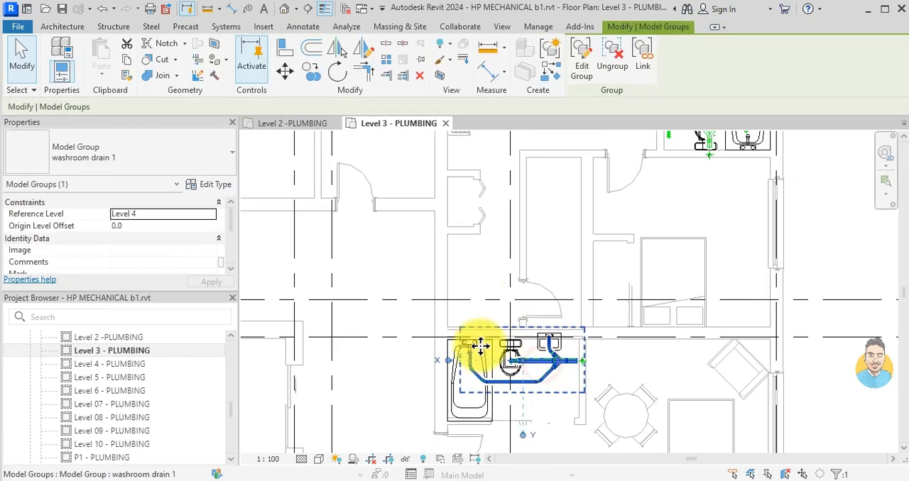
click(148, 214)
click(211, 214)
click(137, 265)
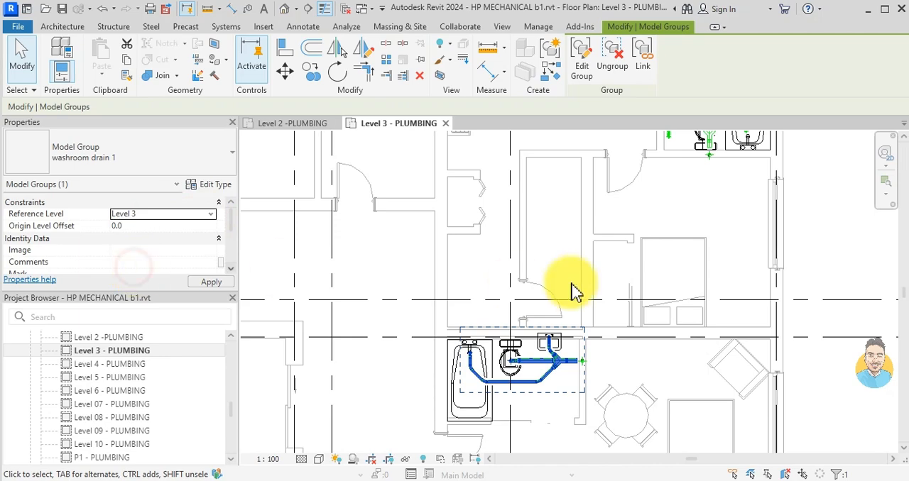
key(Escape)
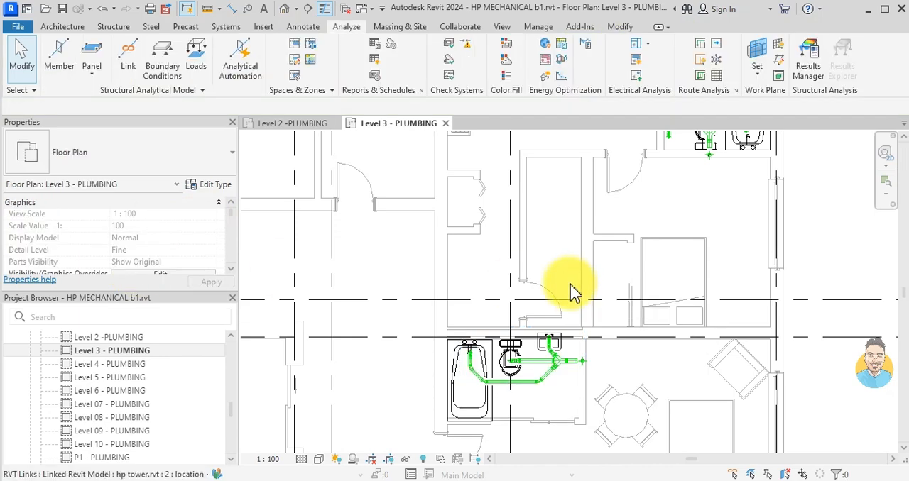
- Set the reference level of the washroom drain 1 group in the studio just above grid D to Level 3
scroll(570, 286, down, 3)
middle_drag(576, 358, 568, 279)
scroll(569, 278, up, 3)
click(568, 220)
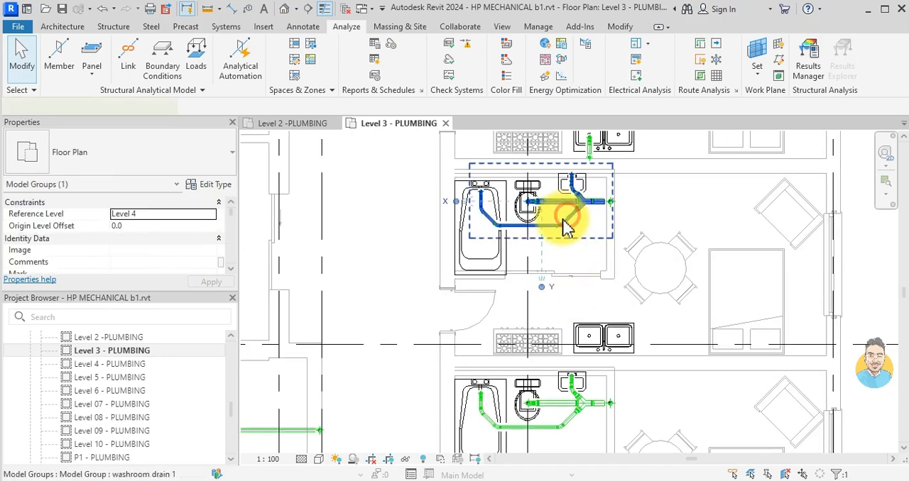
click(163, 214)
click(210, 213)
click(132, 267)
click(553, 274)
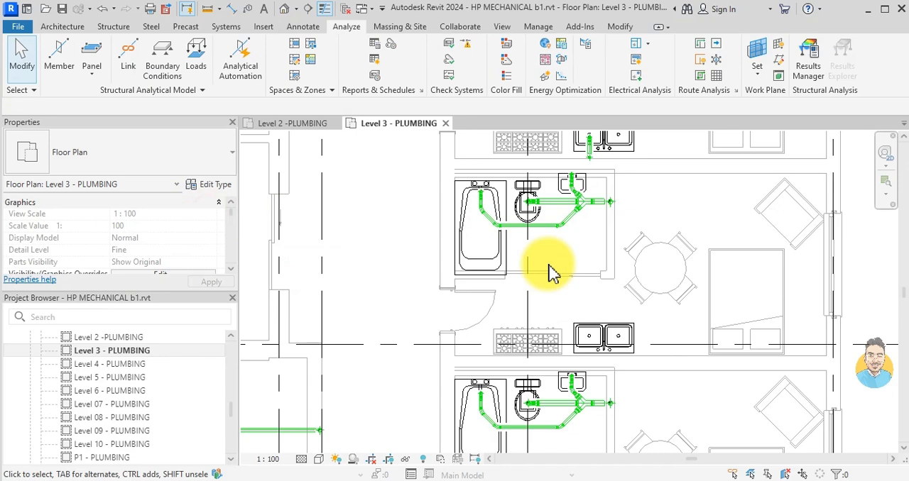
- Set the reference level of the washroom drain 1 group in the studio just below grid D to Level 3
click(569, 401)
click(151, 214)
click(210, 214)
click(126, 266)
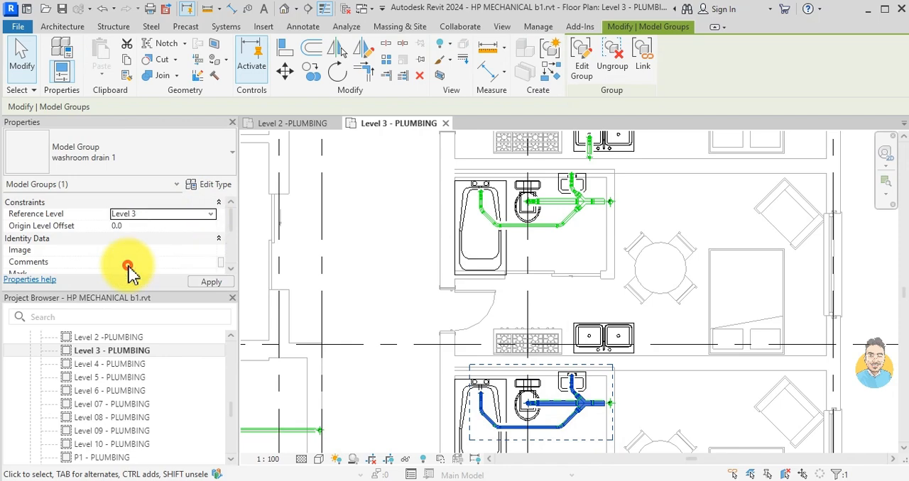
click(465, 317)
- Set the reference level of the horizontal kitchen sink pipe in the apartment opposite the studios, just below grid D, to Level 3
scroll(465, 318, down, 3)
middle_drag(562, 271, 620, 245)
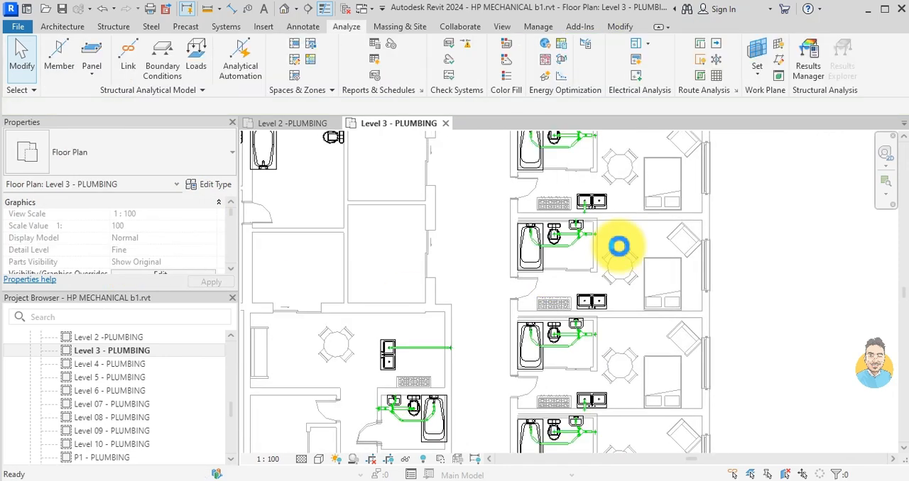
scroll(569, 279, up, 2)
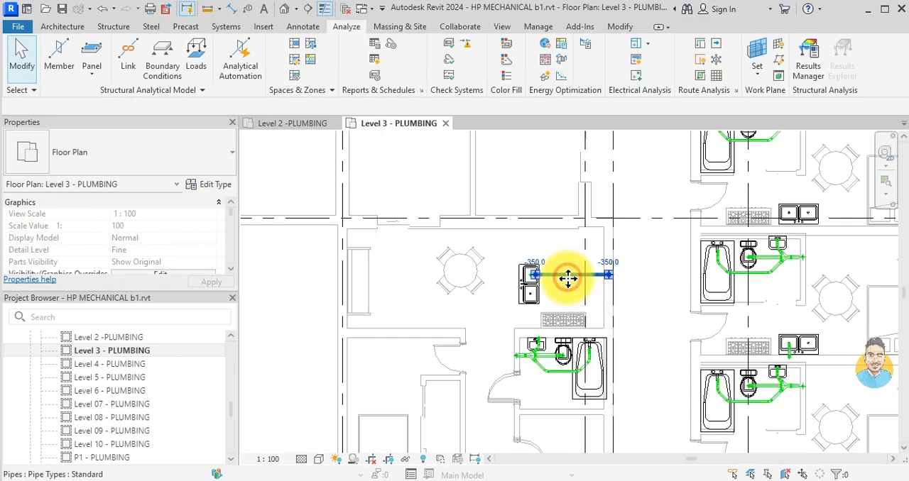
click(568, 279)
click(183, 239)
click(211, 238)
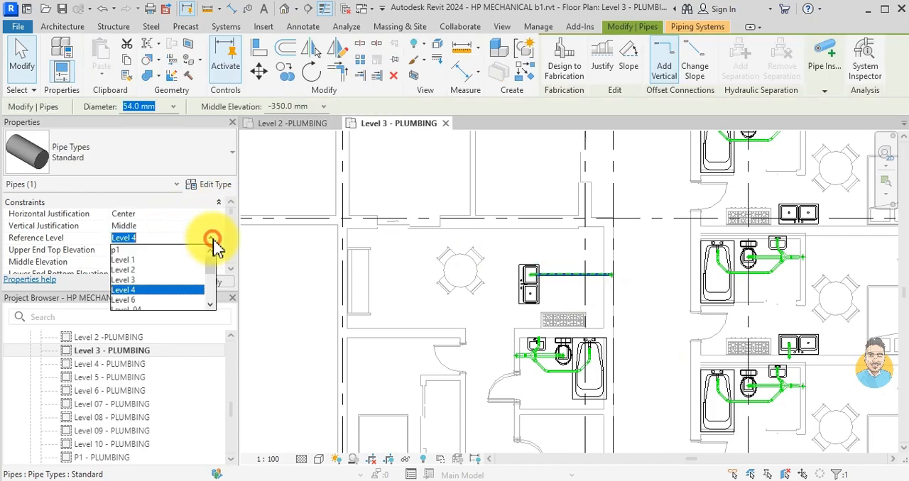
click(130, 282)
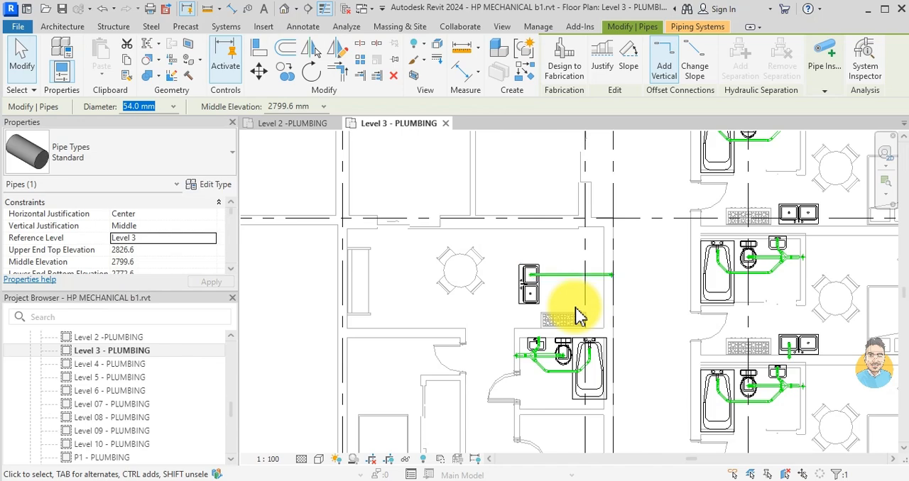
key(Escape)
- Set the reference level of the overlapping washroom drain 1 group in the studio just below grid D to Level 3
middle_drag(745, 251, 608, 254)
scroll(586, 264, up, 4)
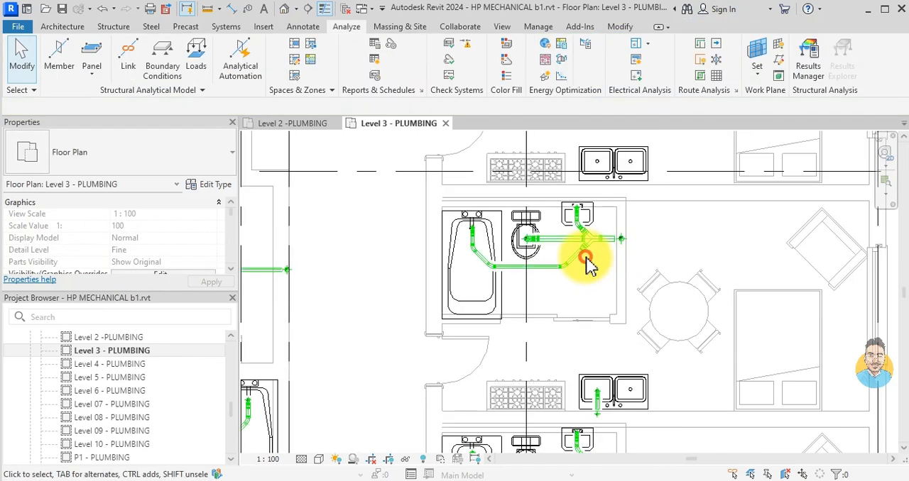
click(582, 257)
click(153, 215)
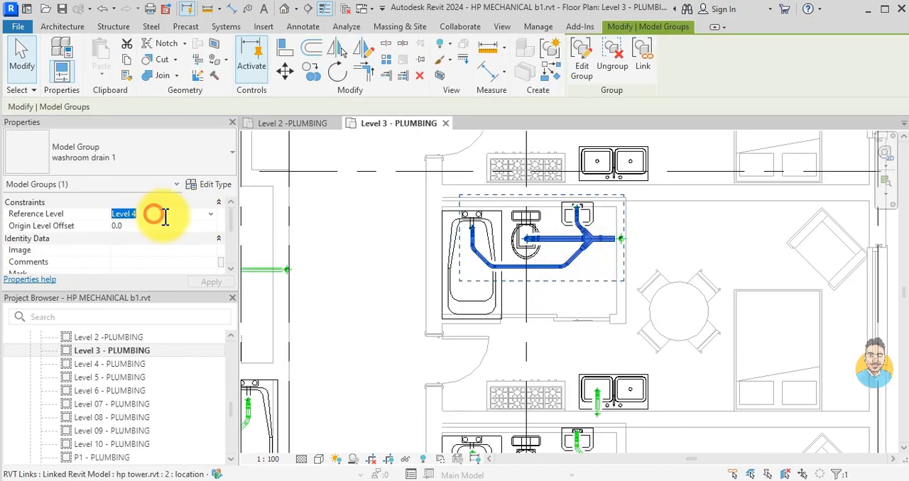
click(211, 214)
click(136, 265)
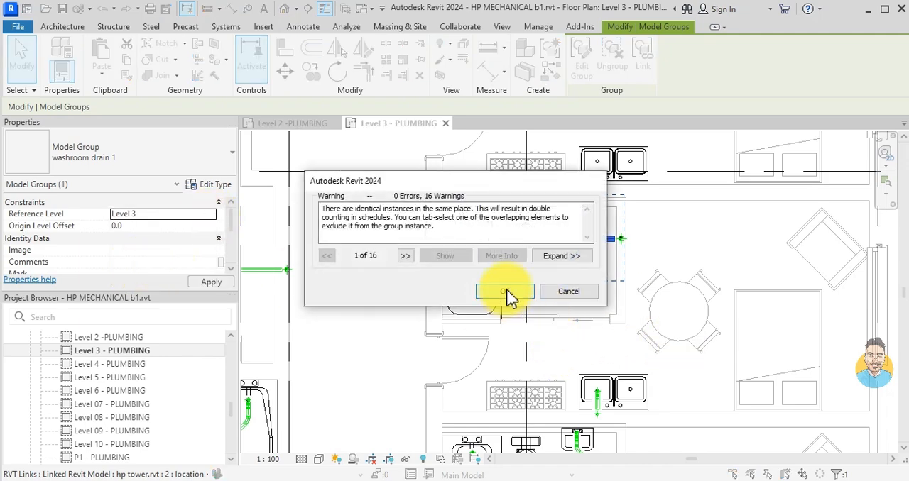
click(509, 297)
click(593, 352)
- Set the reference level of the short kitchen sink pipe in the studio just below grid D to Level 3
scroll(585, 334, up, 3)
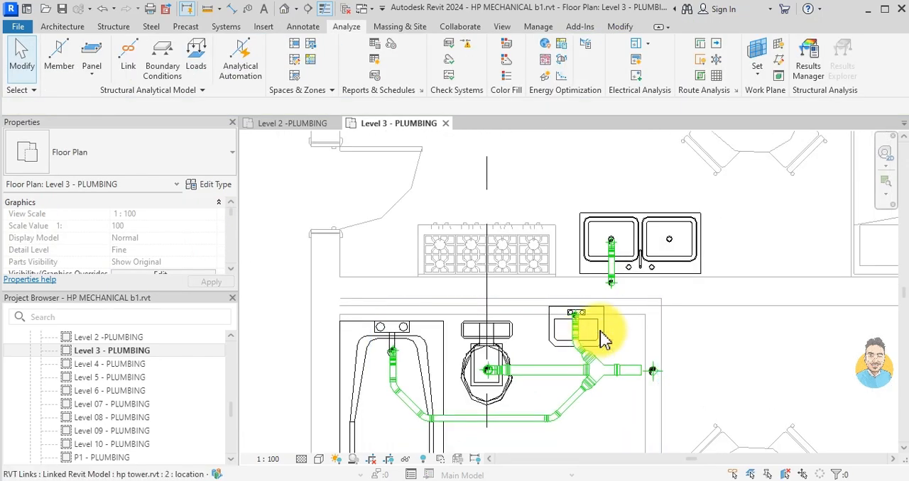
click(604, 257)
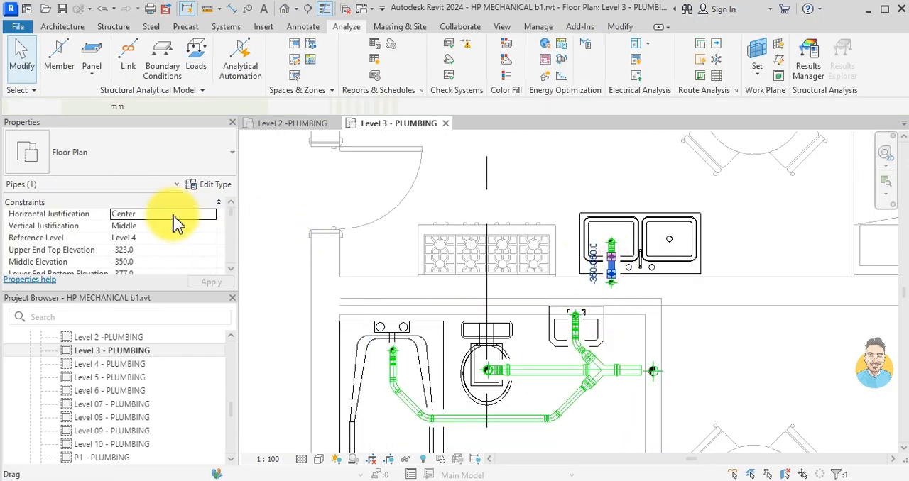
click(210, 237)
click(142, 289)
- Set the reference level of the washroom drain 1 group in the next studio down, directly below that sink, to Level 3
scroll(595, 298, down, 3)
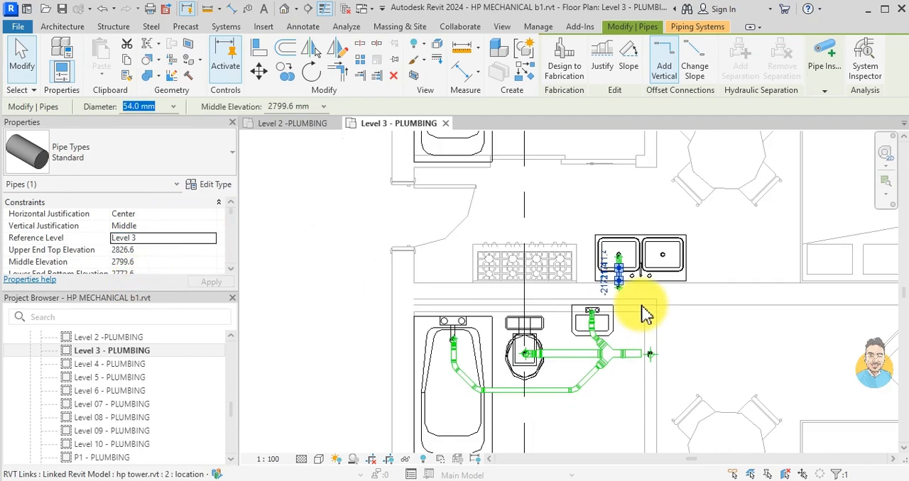
click(605, 309)
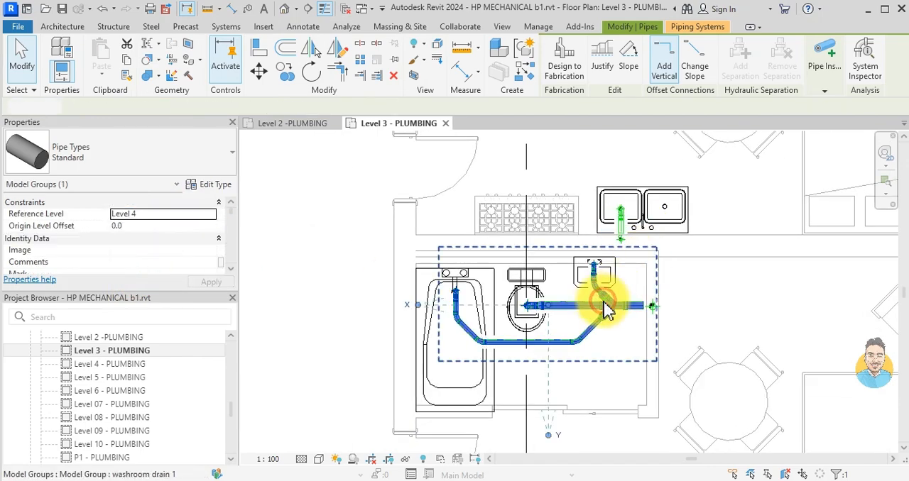
click(210, 214)
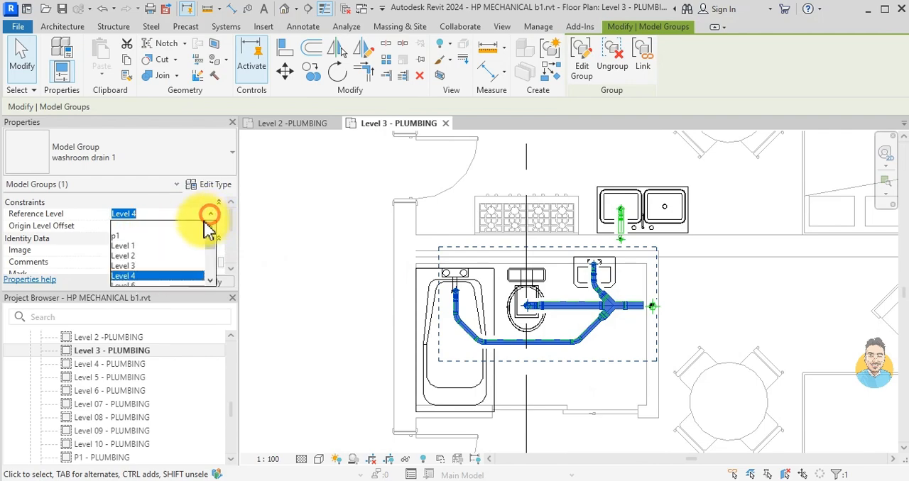
click(142, 276)
click(576, 429)
- Set the reference level of the long horizontal sink pipe in the one-bedroom apartment below the studios to Level 3
scroll(568, 383, down, 5)
middle_drag(561, 441, 570, 347)
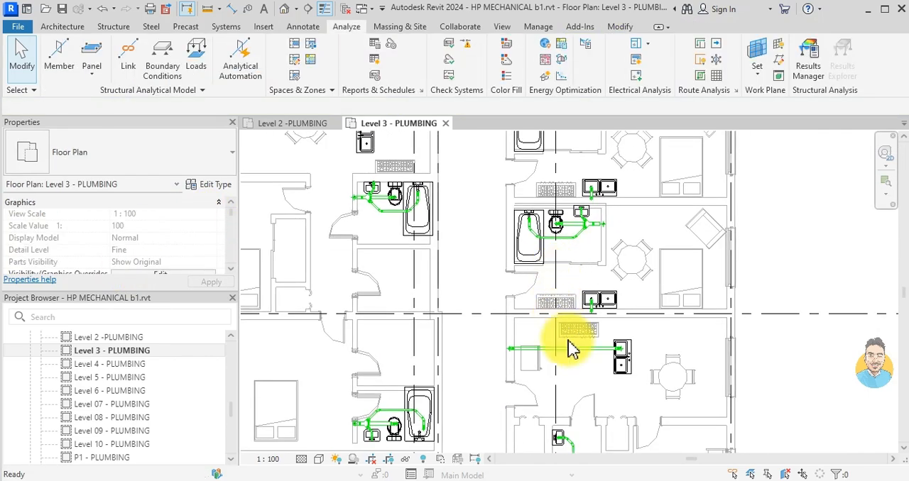
scroll(586, 358, up, 3)
click(589, 335)
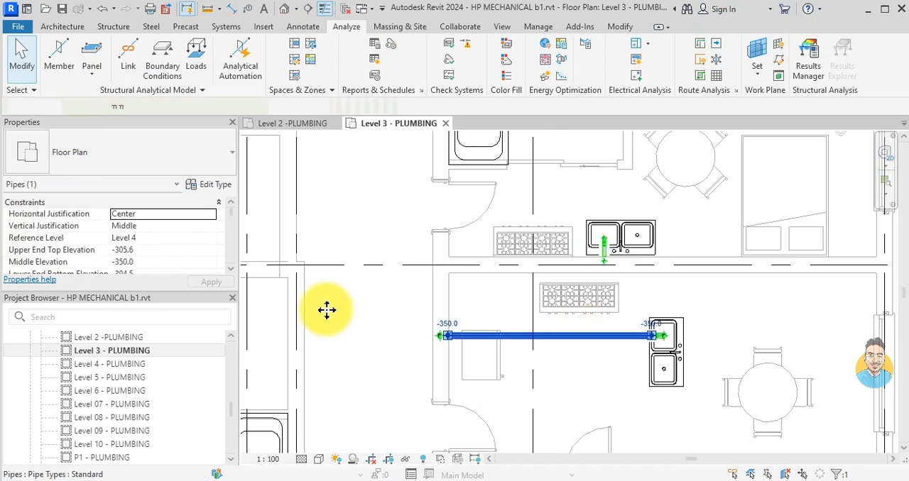
click(210, 238)
click(195, 283)
- Set the reference level of the short sink pipe in the studio directly above the one-bedroom apartment to Level 3
scroll(629, 270, up, 3)
click(581, 248)
click(142, 238)
click(211, 238)
click(121, 284)
- Set the reference level of the washroom drain 1 group in the bathroom just above the staircase to Level 3
scroll(575, 291, down, 5)
middle_drag(574, 290, 403, 342)
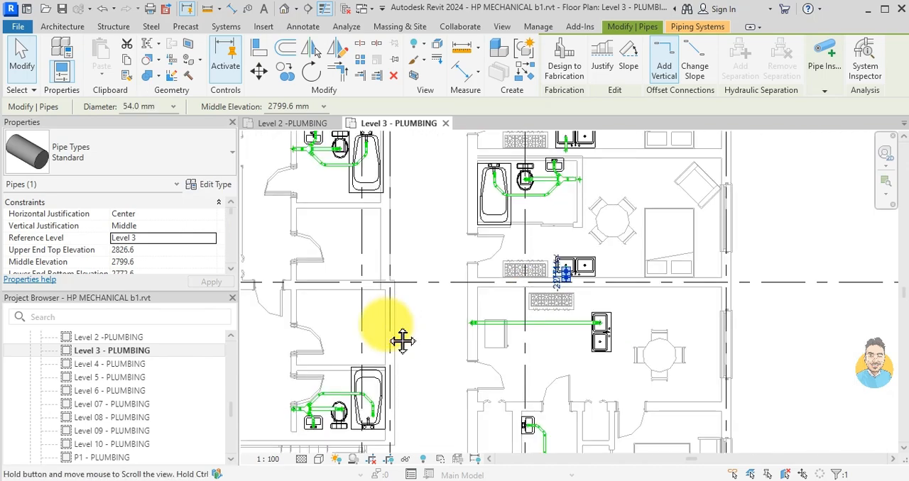
scroll(481, 316, up, 3)
click(477, 332)
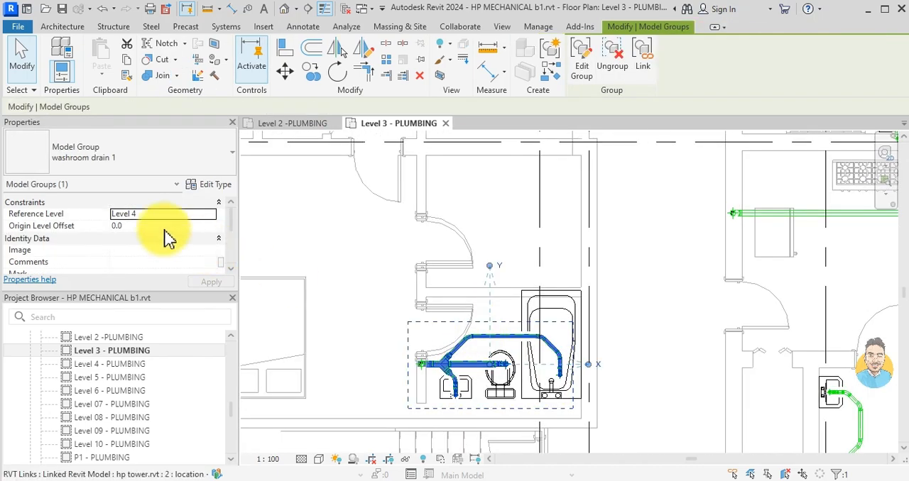
click(211, 214)
click(123, 267)
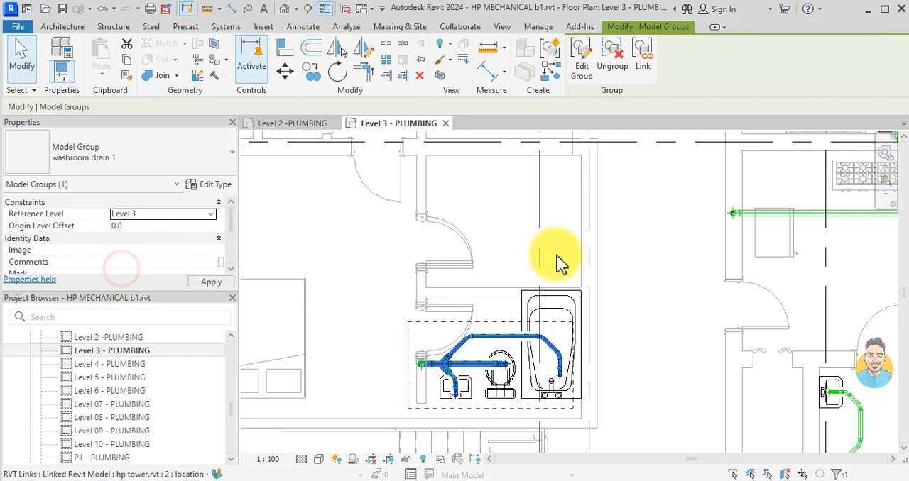
- Set the reference level of the washroom group drain 2 in the one-bedroom apartment's bathroom to Level 3
scroll(600, 305, down, 4)
middle_drag(600, 306, 499, 261)
scroll(610, 308, up, 2)
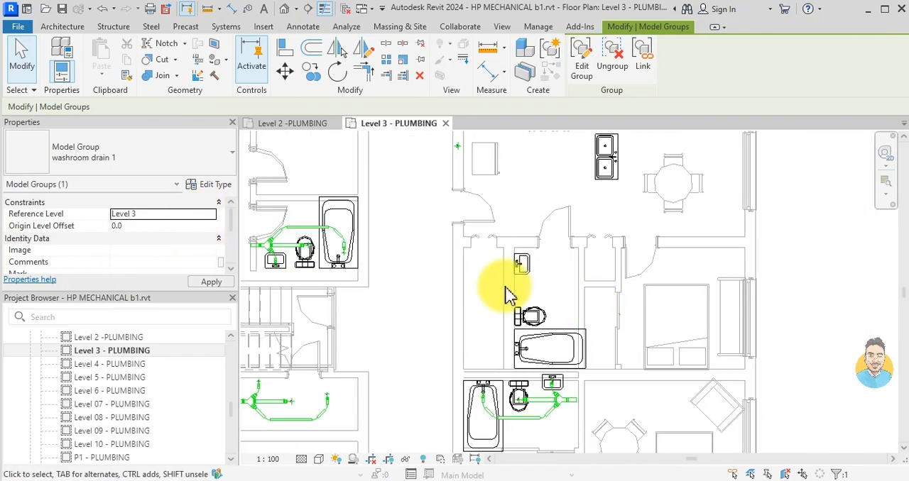
click(561, 293)
click(543, 296)
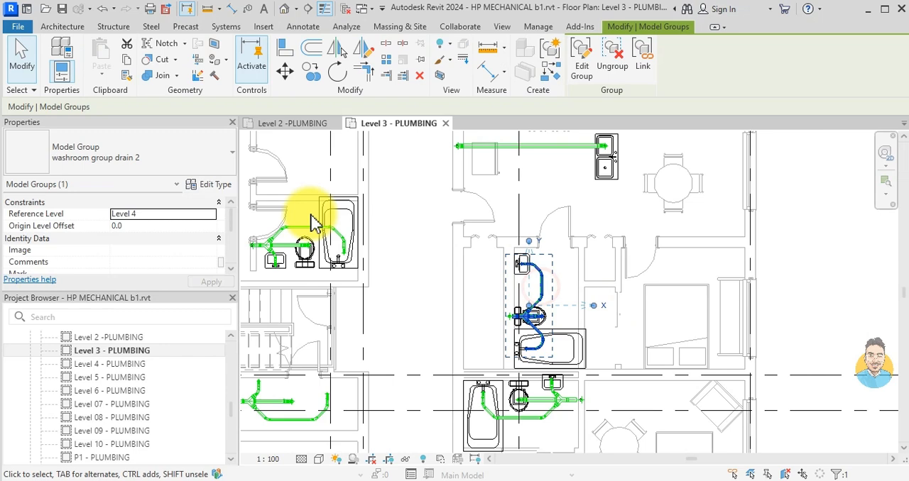
click(210, 214)
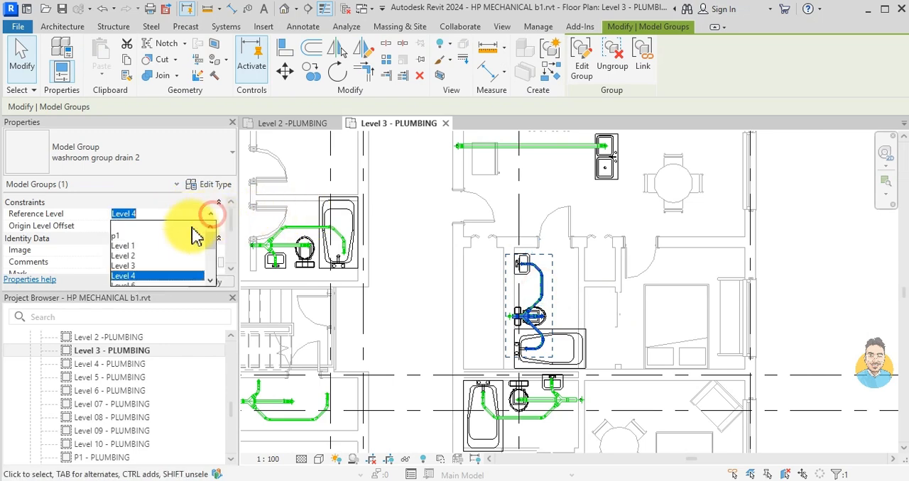
click(148, 266)
click(606, 326)
- Set the reference level of the washroom drain 1 group in the studio directly below the one-bedroom apartment to Level 3
scroll(600, 343, down, 1)
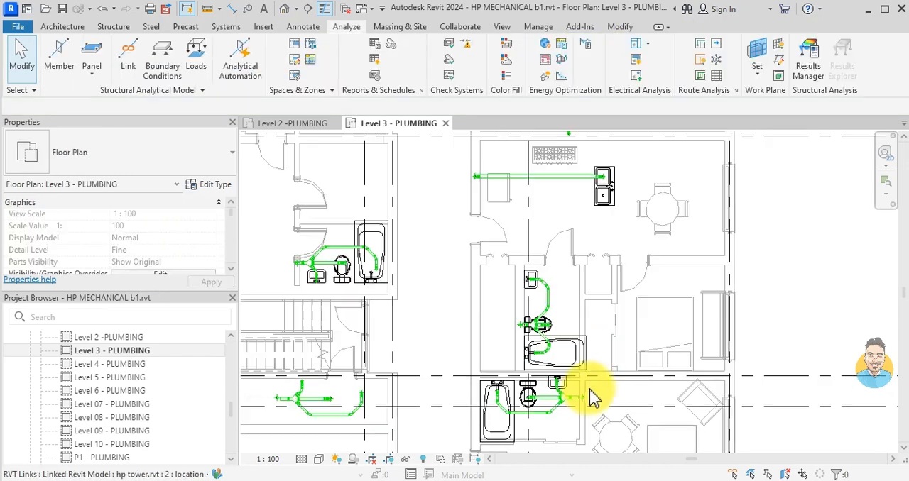
middle_drag(577, 409, 587, 353)
click(581, 348)
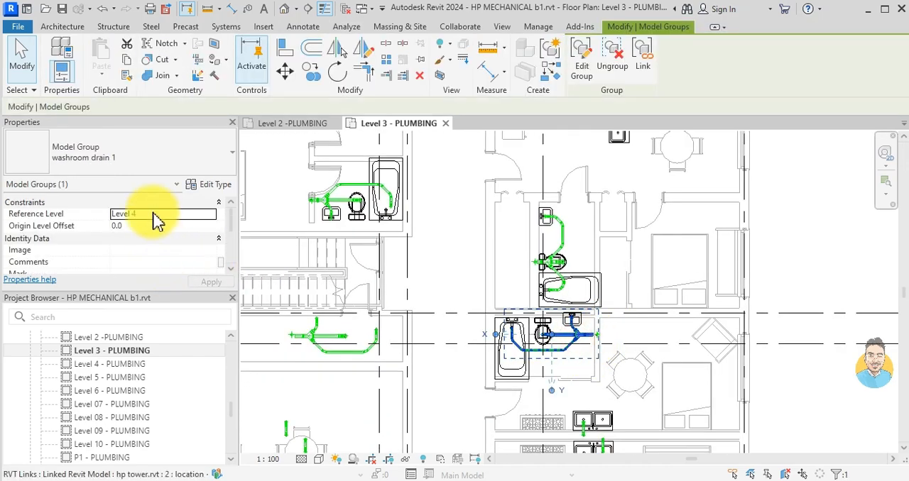
click(210, 214)
click(123, 266)
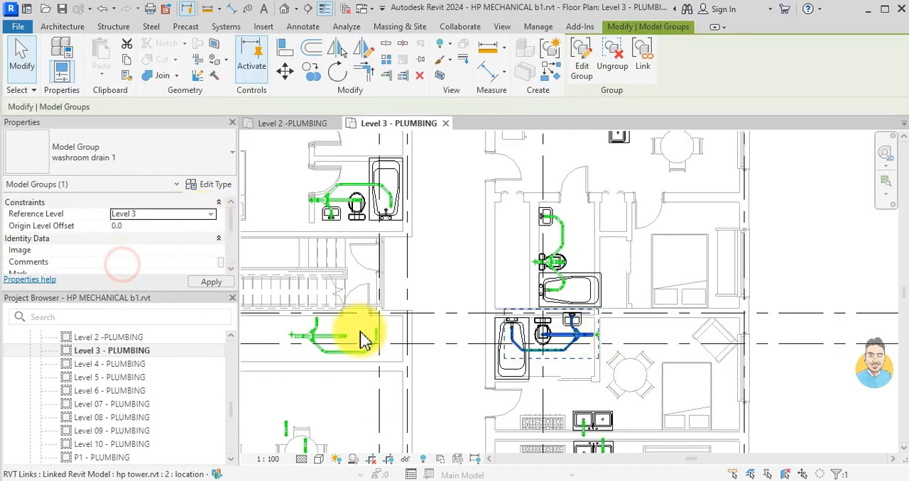
key(Escape)
scroll(330, 340, down, 3)
middle_drag(332, 345, 517, 292)
click(466, 307)
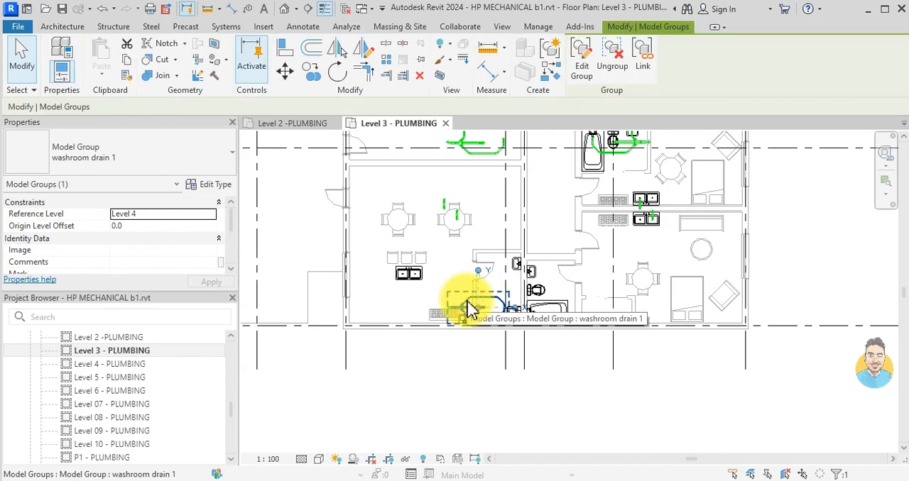
scroll(501, 316, up, 3)
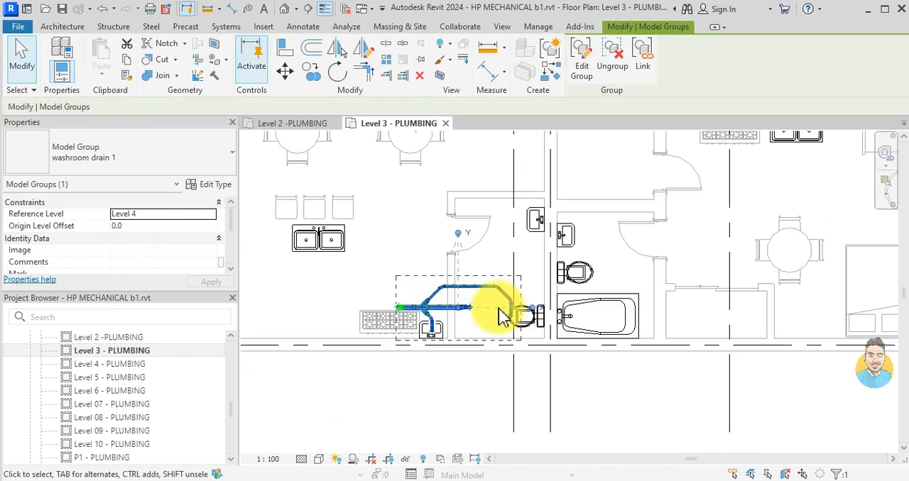
key(Escape)
scroll(500, 316, down, 4)
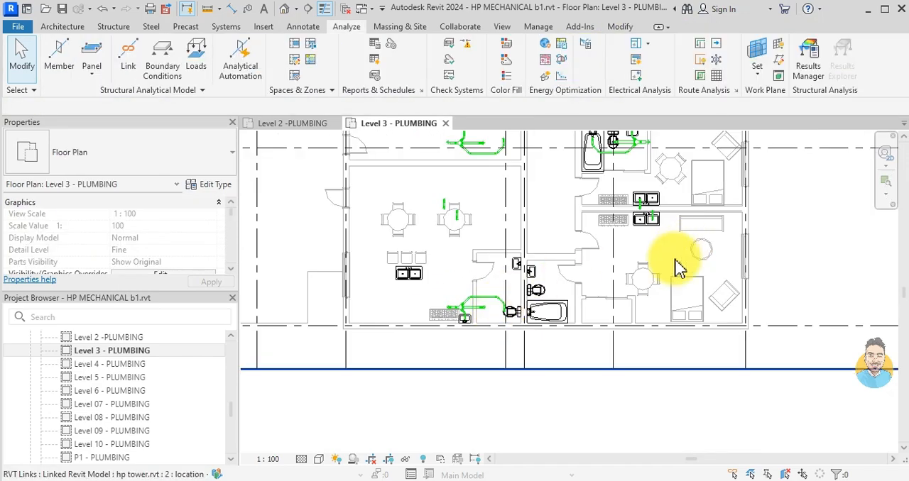
- Examine in the Level 2 plumbing plan how the washroom drain between CRU 5 and CRU 6 meets its vertical stack
click(295, 124)
scroll(516, 262, down, 2)
scroll(539, 313, up, 3)
scroll(539, 314, down, 3)
middle_drag(539, 345, 538, 245)
scroll(552, 305, up, 5)
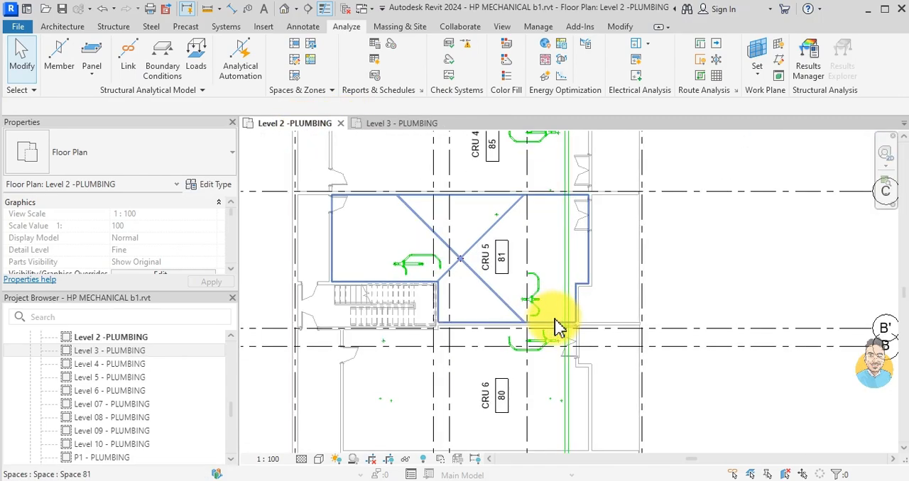
scroll(543, 307, down, 3)
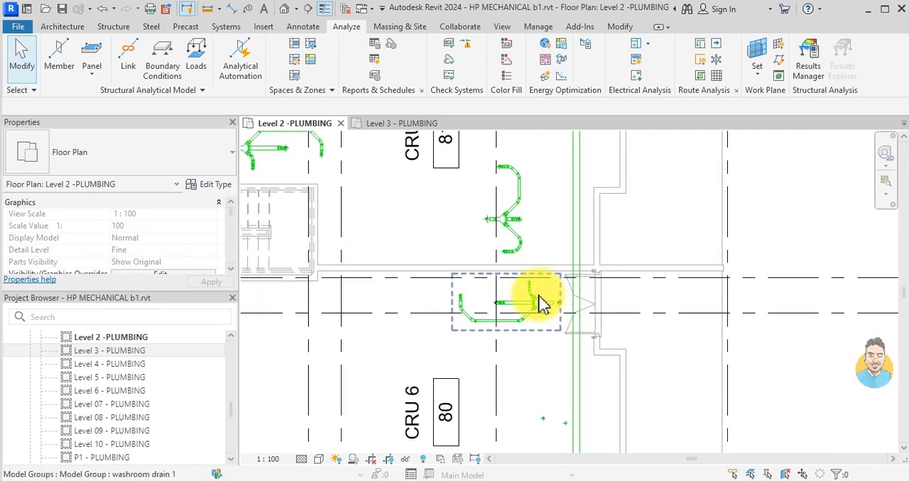
middle_drag(547, 340, 578, 364)
middle_drag(574, 399, 563, 360)
scroll(555, 240, down, 2)
scroll(543, 271, up, 8)
scroll(589, 284, up, 5)
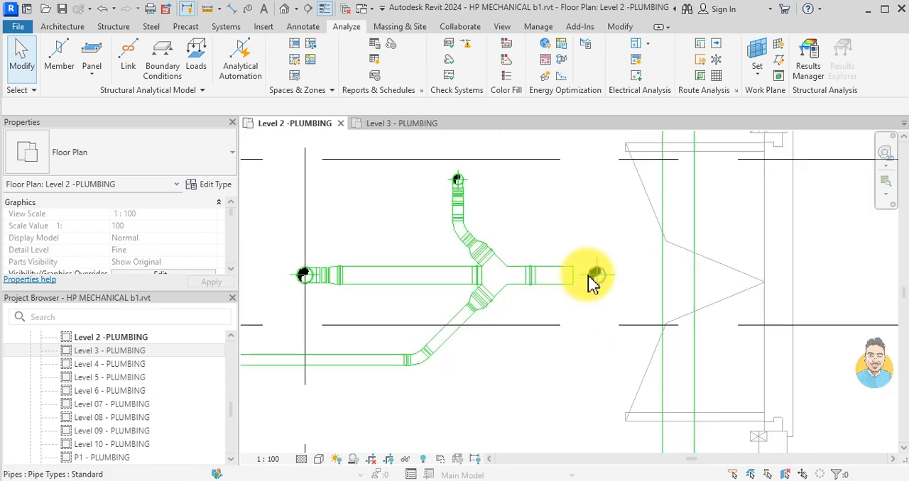
scroll(596, 284, down, 2)
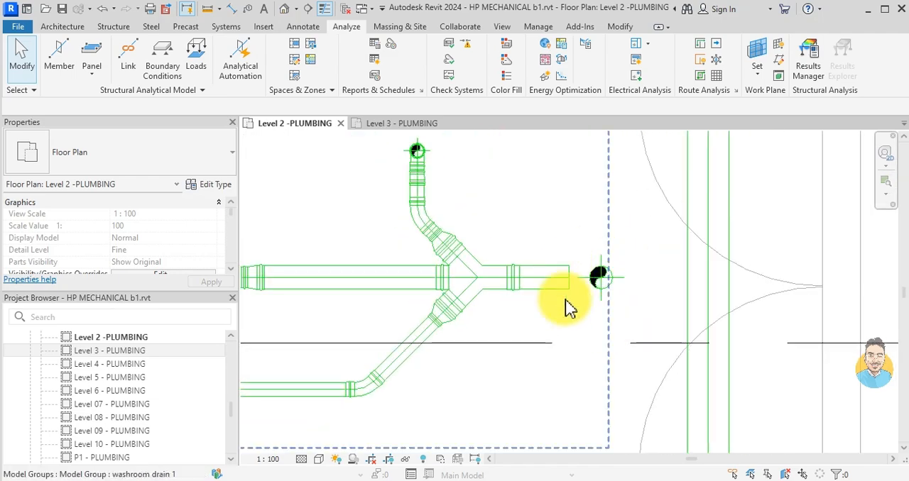
scroll(603, 281, down, 3)
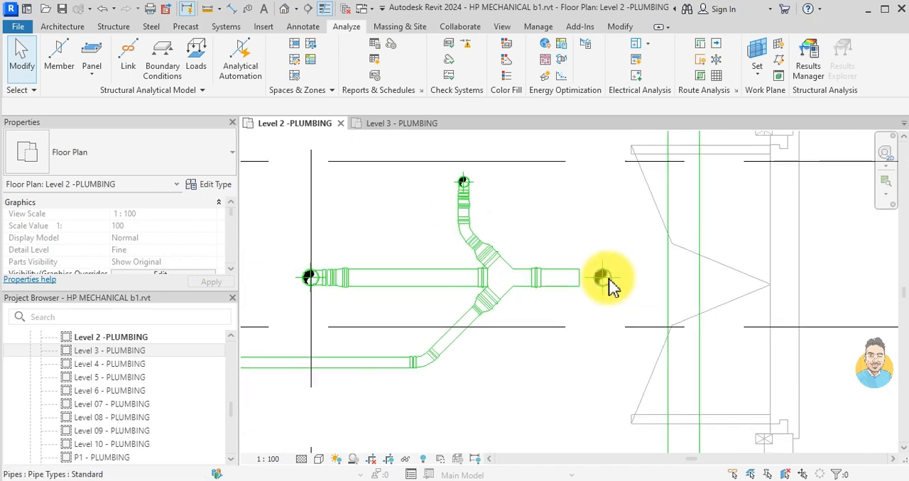
- Draw a vertical building section beside the stack of the washroom drain above CRU 6, facing the drain, and open the section view
click(307, 8)
click(628, 384)
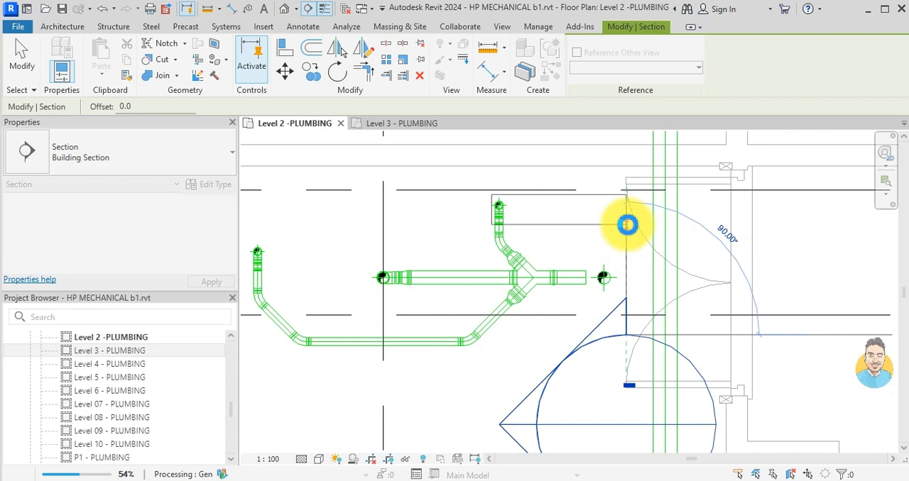
click(627, 225)
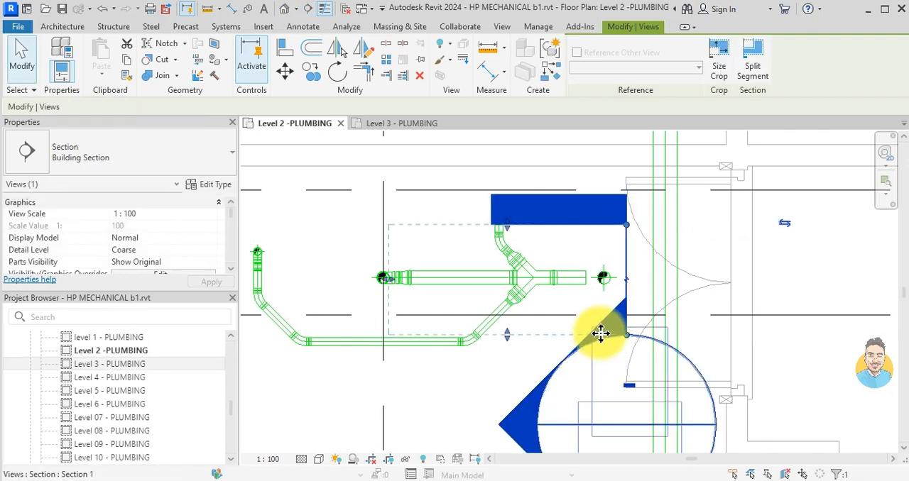
key(Escape)
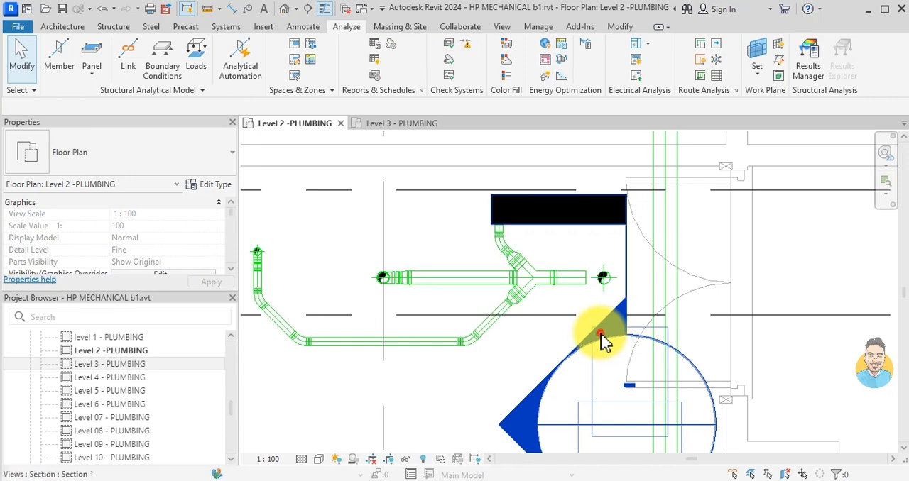
double_click(600, 340)
scroll(553, 415, up, 3)
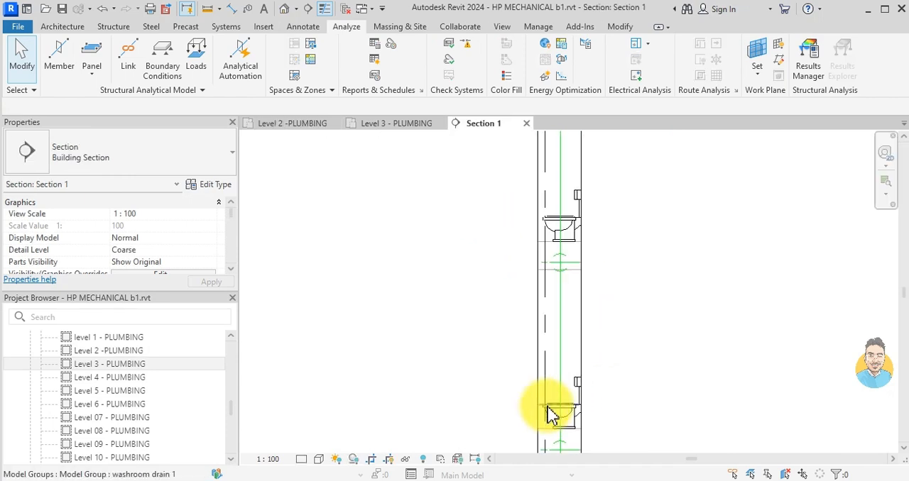
- Widen the Section 1 crop region on both sides so it takes in the neighbouring washroom fixtures and drains
scroll(564, 389, up, 2)
scroll(563, 385, down, 5)
click(536, 424)
scroll(531, 254, down, 1)
middle_drag(530, 257, 515, 386)
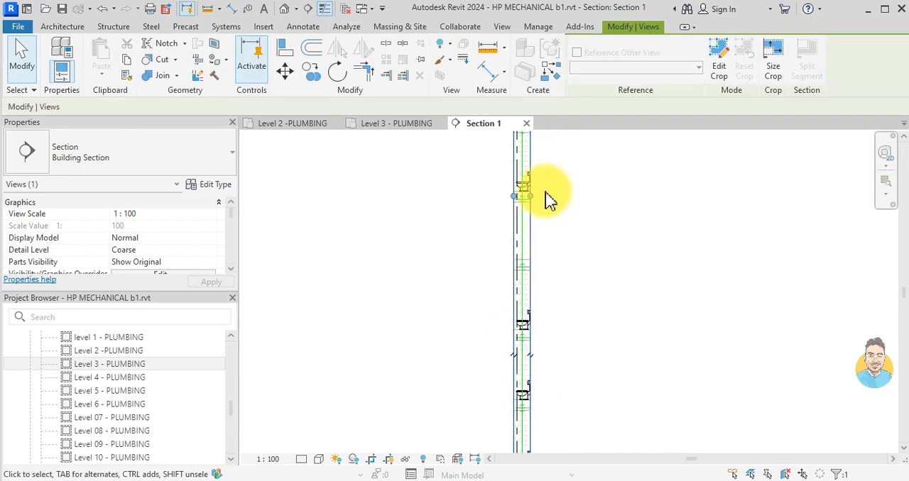
drag(532, 197, 581, 197)
drag(514, 196, 484, 197)
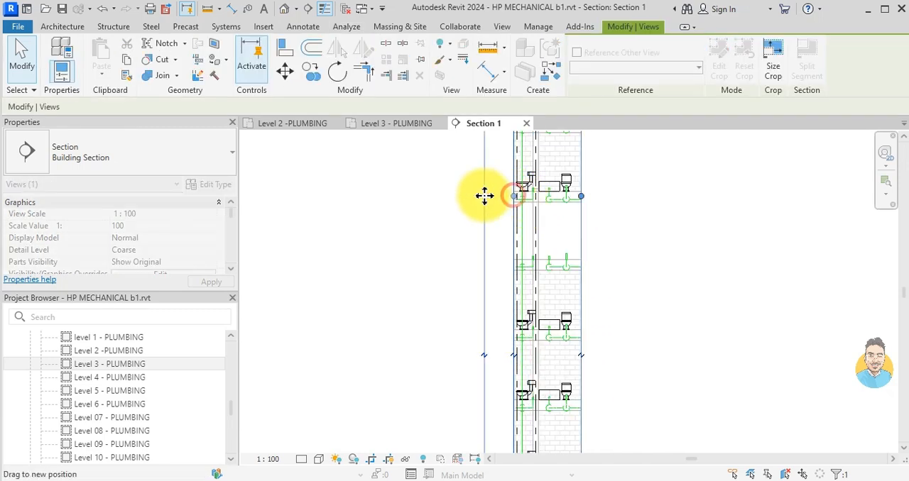
middle_drag(537, 400, 538, 320)
scroll(519, 376, up, 3)
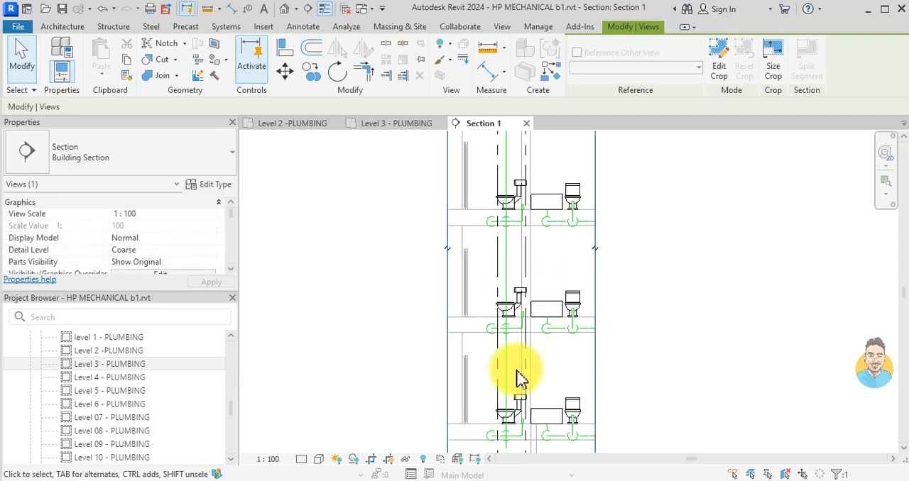
click(516, 376)
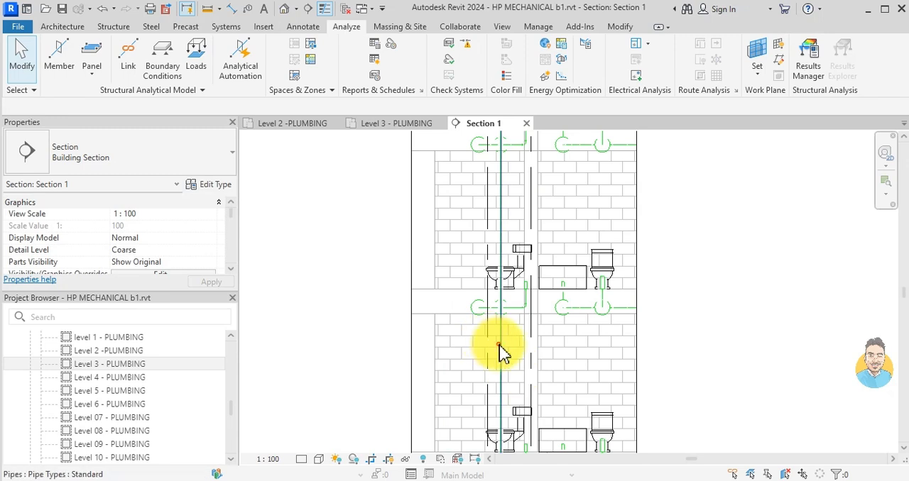
- Draw a vertical 88.9 mm Standard pipe beside the existing stack, passing through the floor between two washrooms, using Create Similar
click(499, 346)
key(c)
key(s)
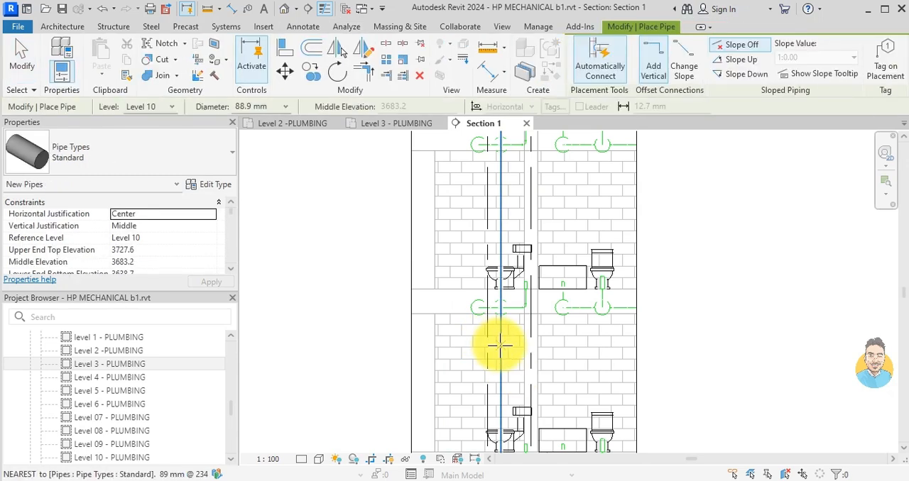
scroll(542, 218, up, 3)
click(546, 221)
scroll(552, 323, down, 2)
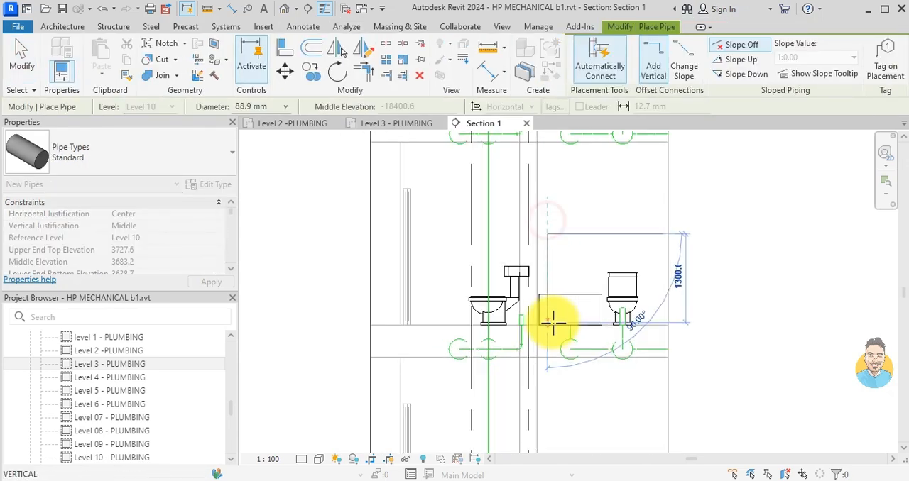
middle_drag(555, 358, 552, 236)
scroll(552, 243, up, 2)
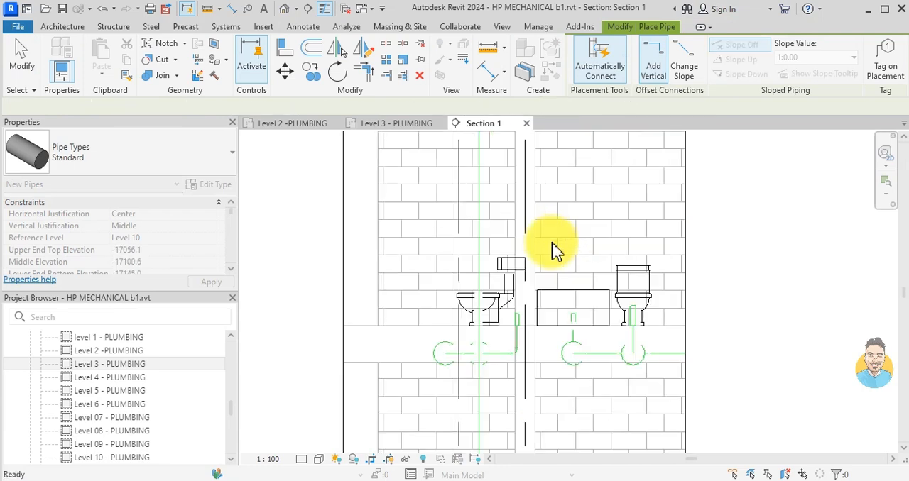
key(Escape)
click(554, 228)
middle_drag(559, 347, 551, 292)
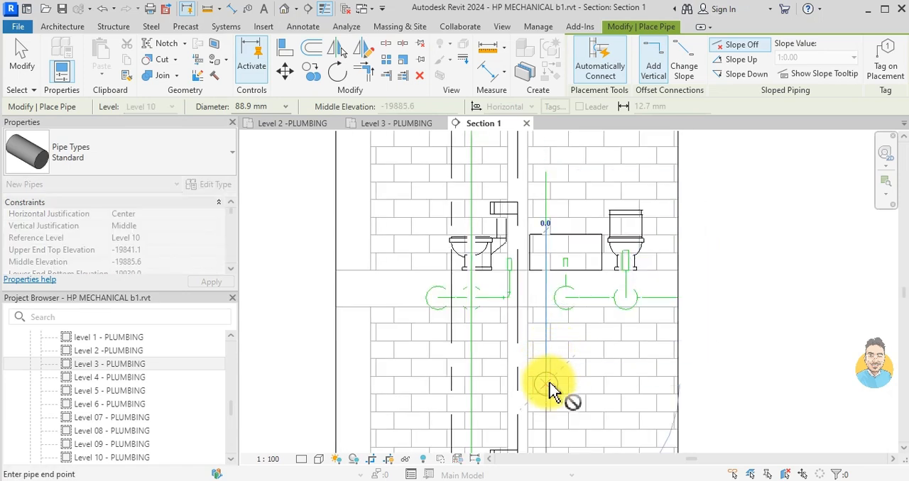
click(550, 384)
key(Escape)
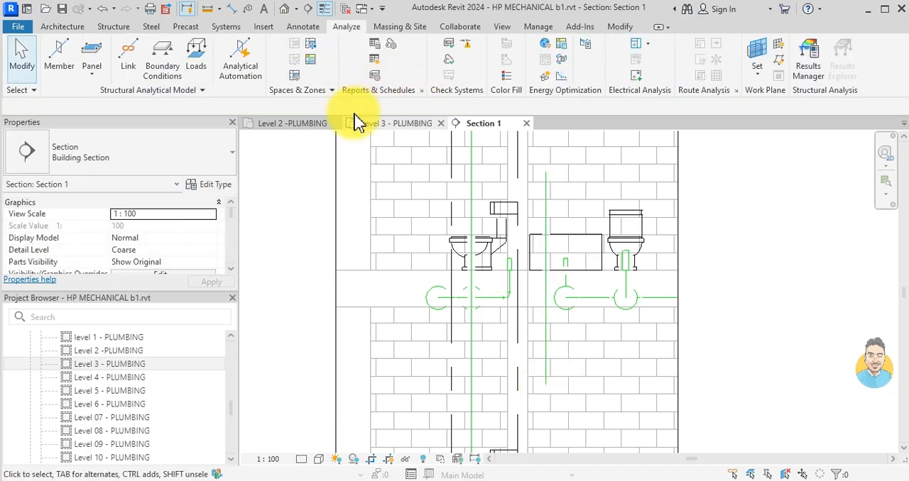
- Check the Section 1 extents against the washroom drain above CRU 6 in the Level 2 plumbing plan, returning to the section view
click(288, 126)
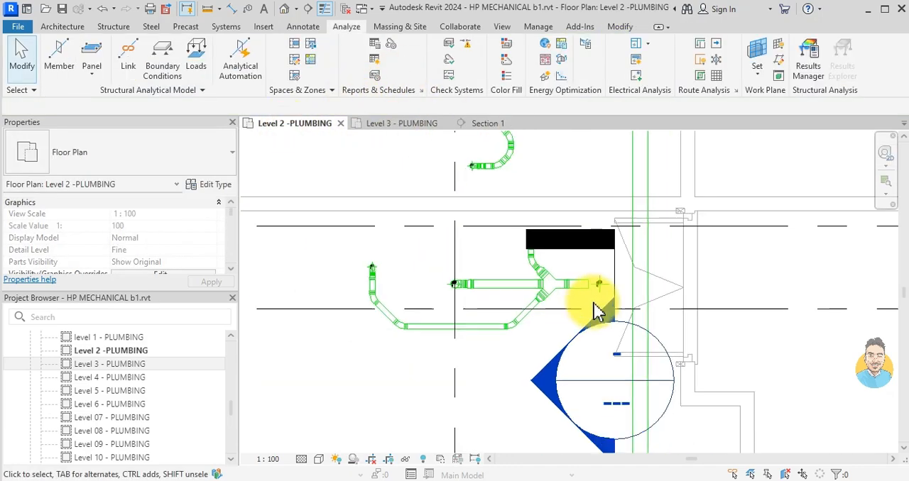
click(630, 287)
scroll(634, 263, down, 2)
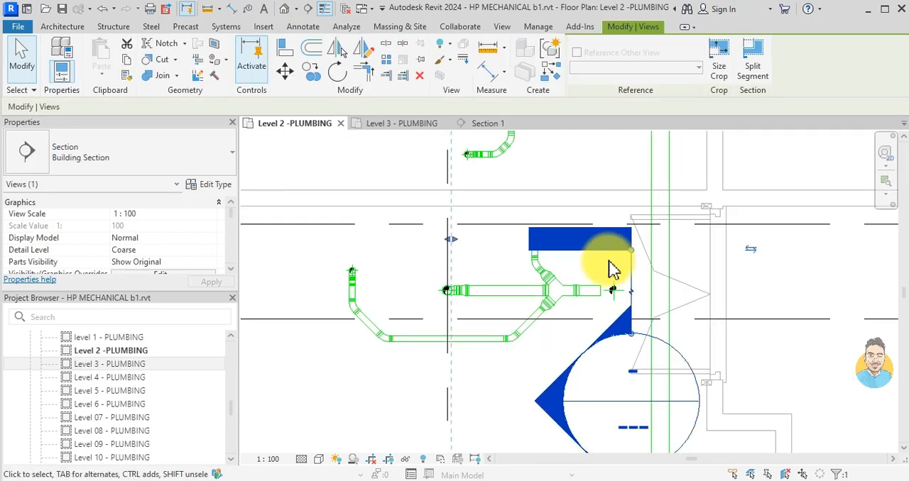
scroll(629, 306, down, 2)
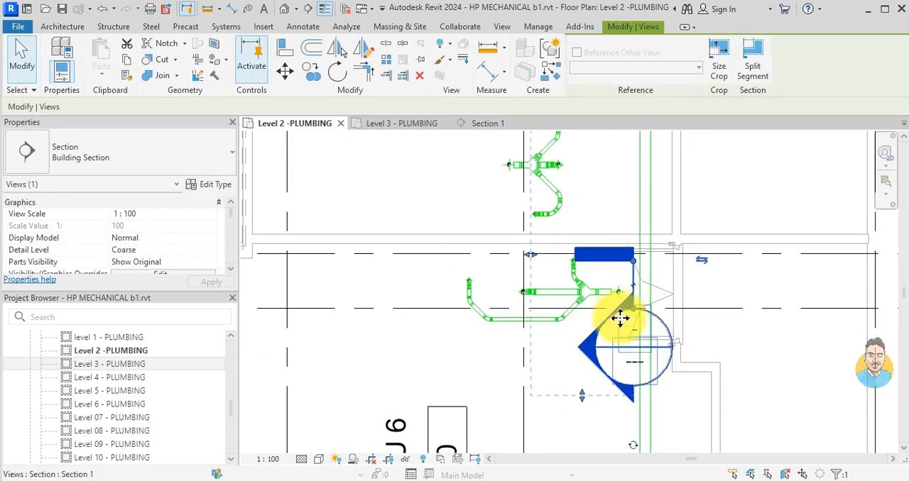
middle_drag(623, 315, 578, 217)
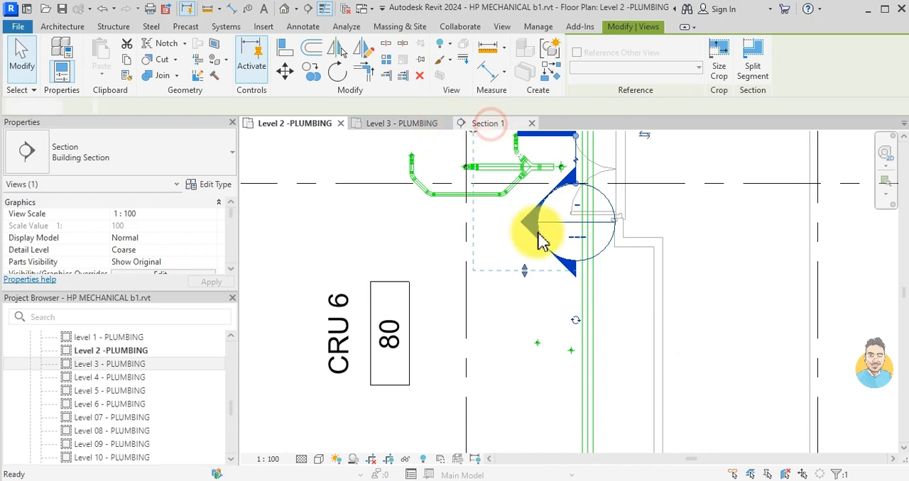
scroll(547, 294, down, 3)
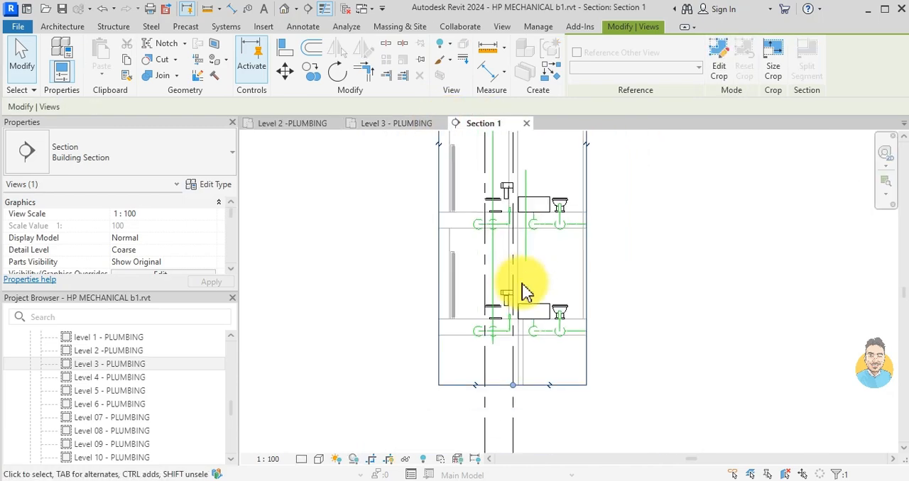
- Extend the Section 1 crop region downward past the lowest washroom to include the floors below
scroll(527, 280, down, 2)
click(543, 365)
drag(514, 365, 510, 426)
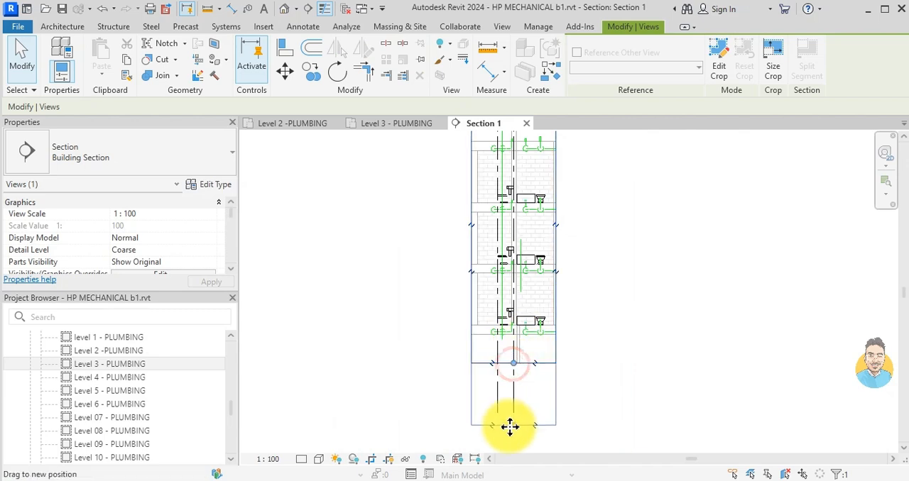
scroll(537, 341, down, 2)
scroll(547, 214, down, 2)
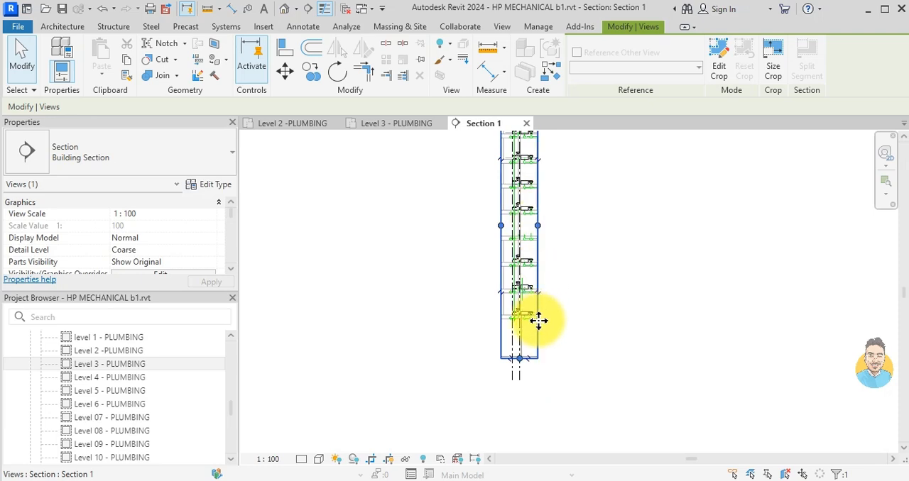
scroll(526, 373, up, 3)
drag(516, 353, 516, 418)
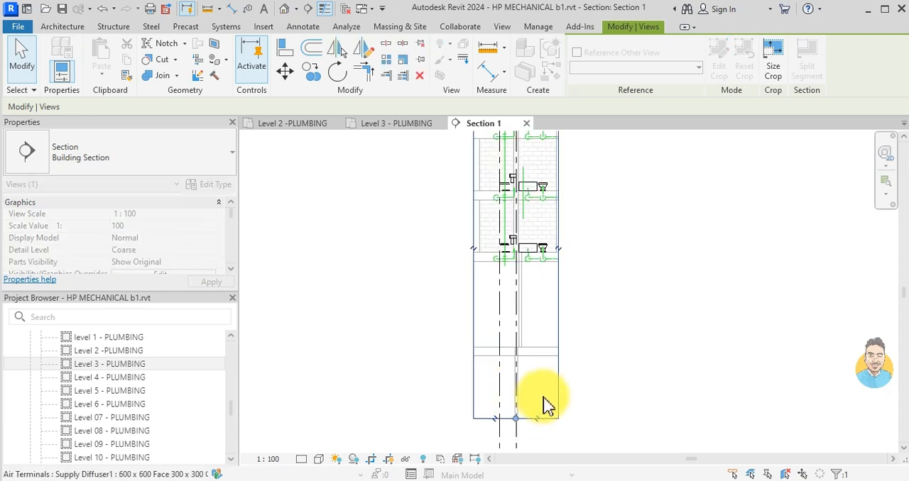
middle_drag(543, 405, 543, 409)
- Lengthen the new vertical pipe upward through the next floor to about 5500 mm
middle_drag(513, 289, 501, 349)
scroll(514, 284, up, 3)
scroll(512, 267, down, 1)
middle_drag(512, 264, 510, 355)
scroll(516, 343, down, 1)
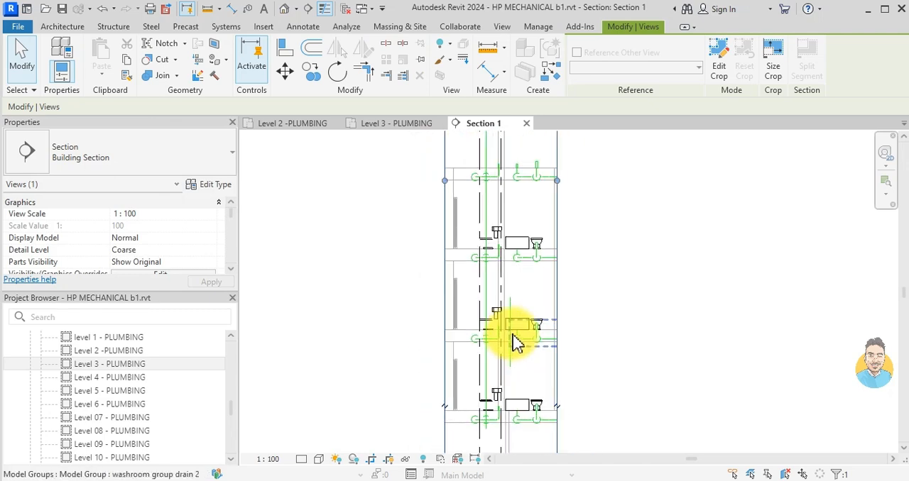
click(513, 306)
drag(511, 296, 510, 226)
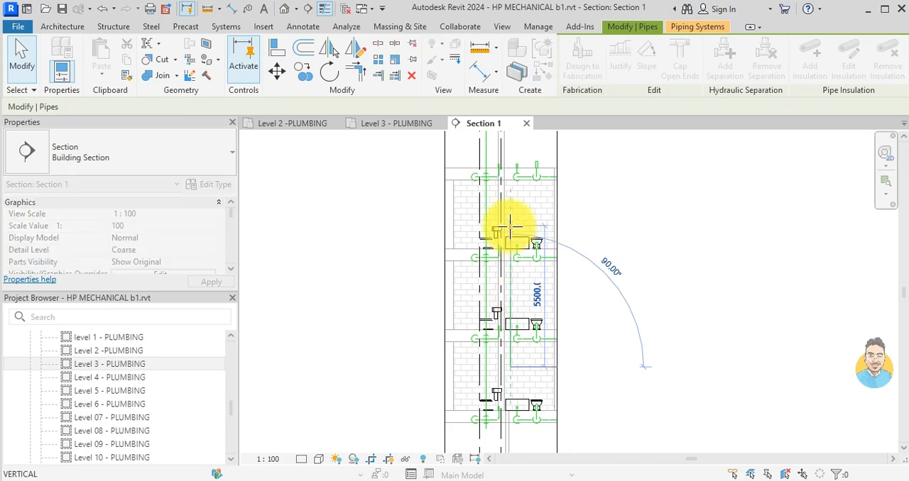
key(Escape)
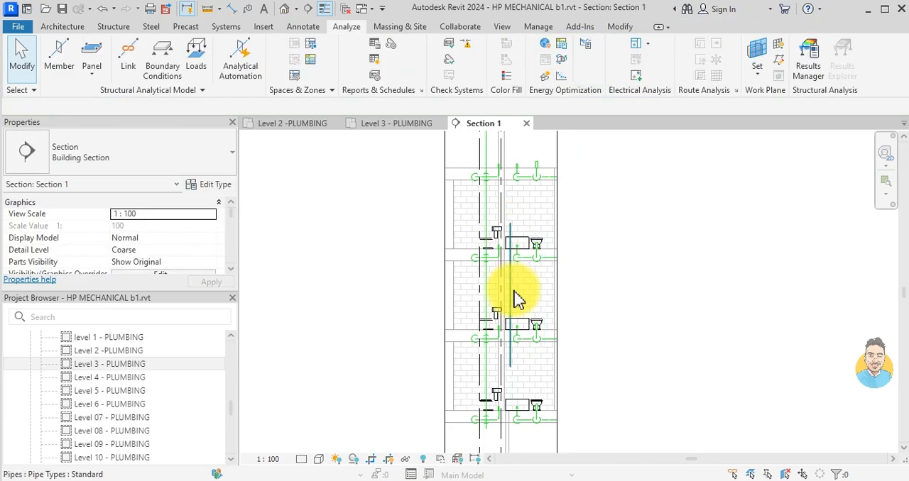
- Examine the Level 3 and Level 2 plumbing plans for the vertical pipes around Section 1 near CRU 6
click(408, 126)
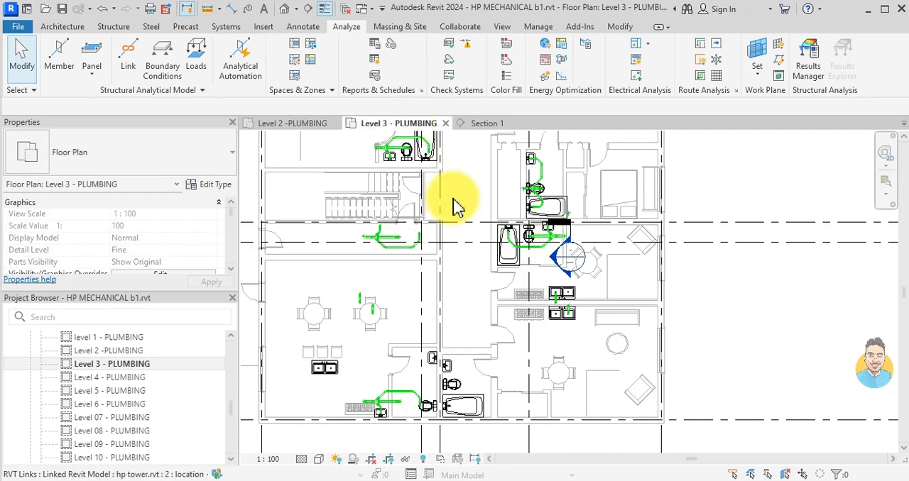
click(291, 126)
scroll(542, 211, down, 1)
middle_drag(543, 212, 531, 334)
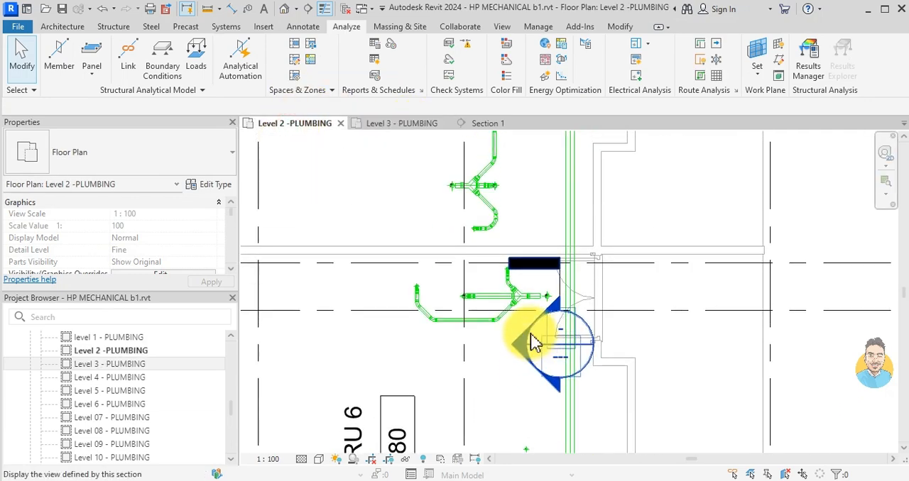
scroll(557, 291, down, 1)
middle_drag(557, 290, 551, 179)
scroll(524, 305, up, 4)
click(527, 295)
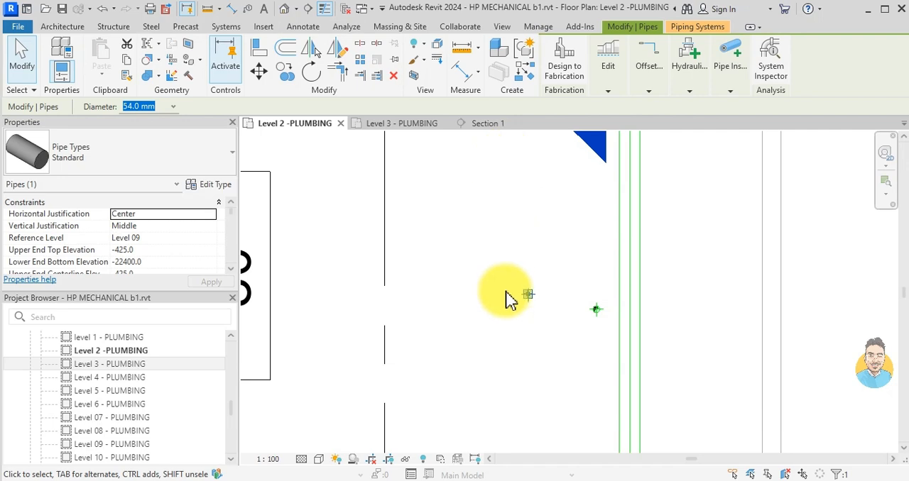
scroll(506, 298, down, 3)
middle_drag(548, 240, 542, 327)
scroll(504, 264, up, 3)
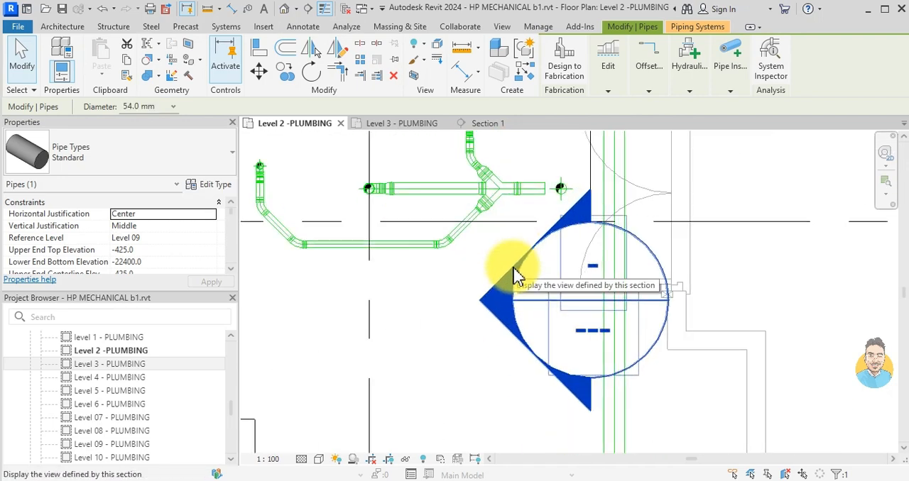
key(Escape)
scroll(539, 241, down, 2)
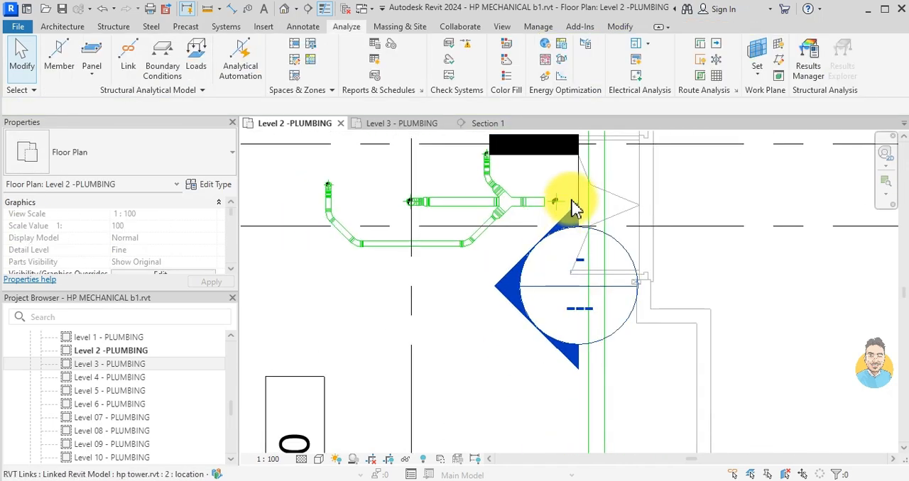
- Reposition Section 1 in the Level 2 plan slightly farther from the washroom drain's stack, still facing the drain
drag(578, 186, 749, 308)
scroll(576, 260, down, 1)
middle_drag(576, 259, 532, 392)
scroll(523, 365, up, 2)
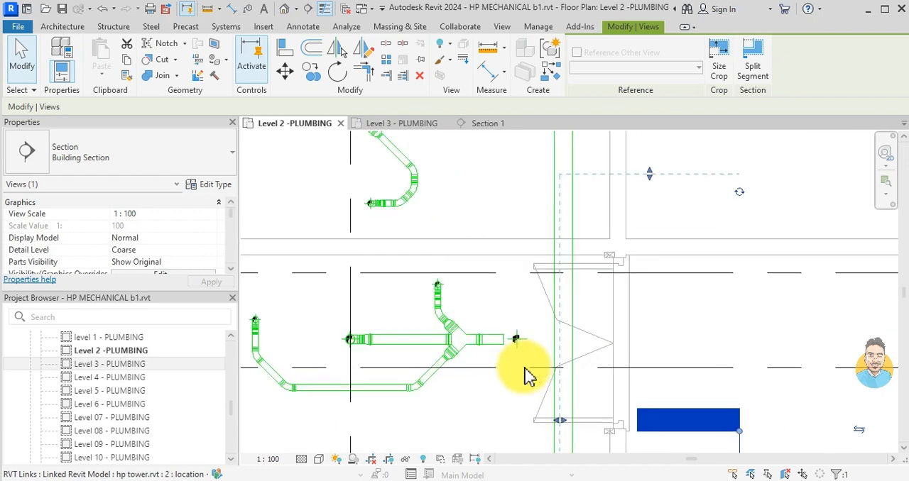
click(521, 342)
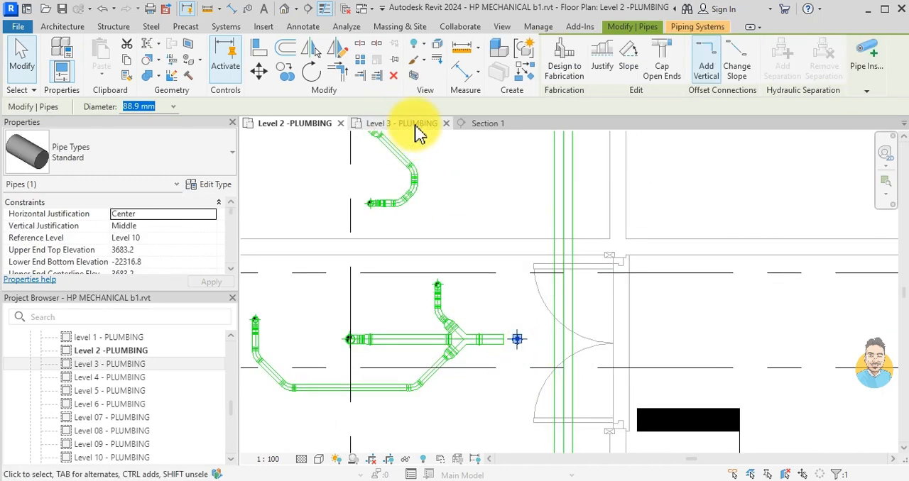
scroll(693, 334, down, 2)
click(710, 387)
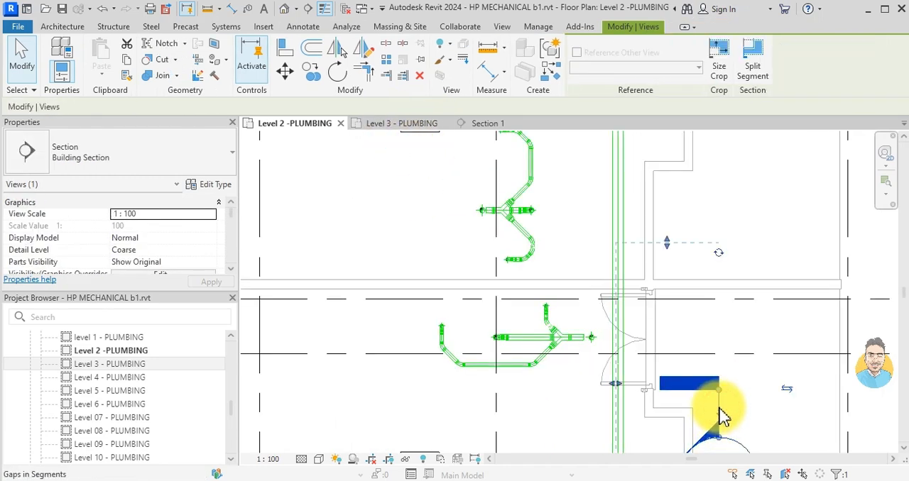
drag(707, 390, 621, 318)
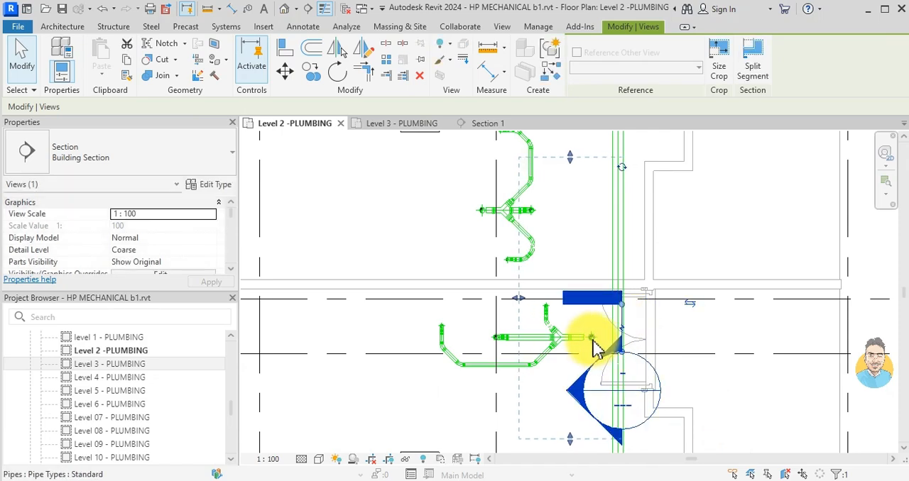
- Narrow the Section 1 extents from both sides to fit closely around the washroom drain's stack above CRU 6
scroll(591, 337, up, 2)
scroll(582, 227, down, 2)
drag(562, 151, 563, 275)
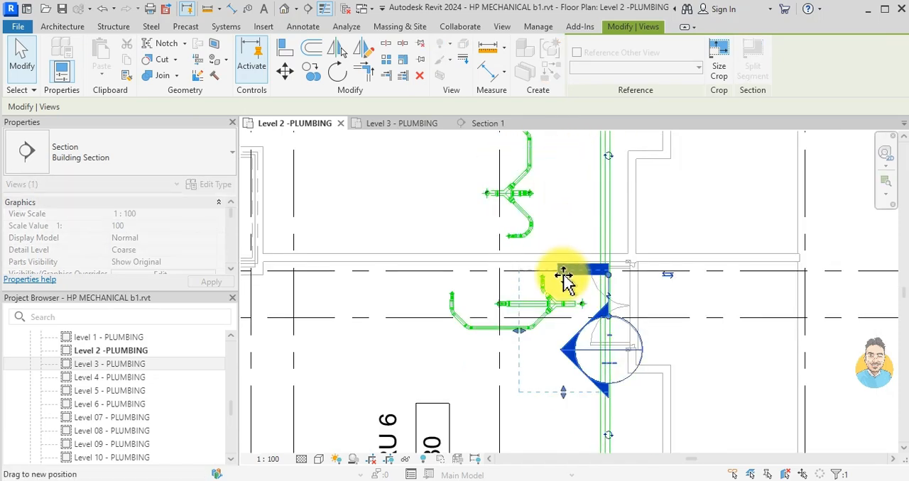
drag(563, 392, 564, 346)
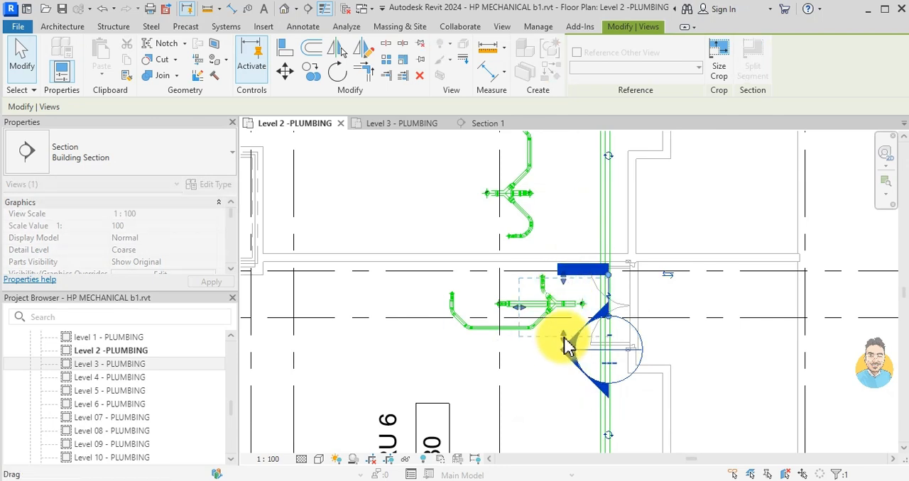
scroll(582, 316, up, 3)
click(586, 319)
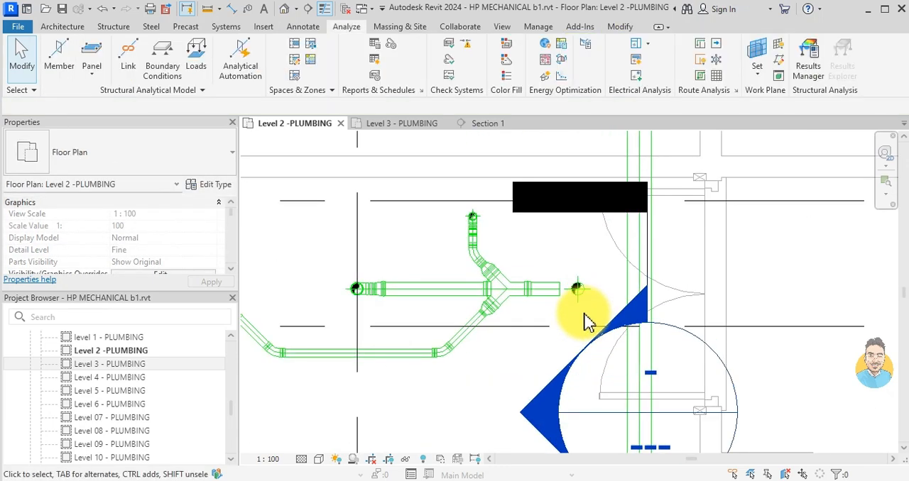
- Select the 88.9 mm vertical stack at the washroom drain's end and bring it up in the Section 1 view
click(579, 296)
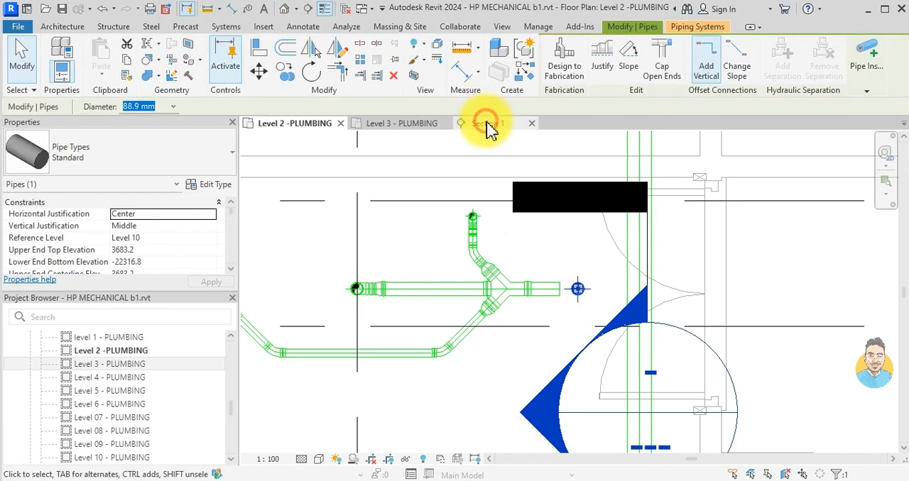
double_click(562, 341)
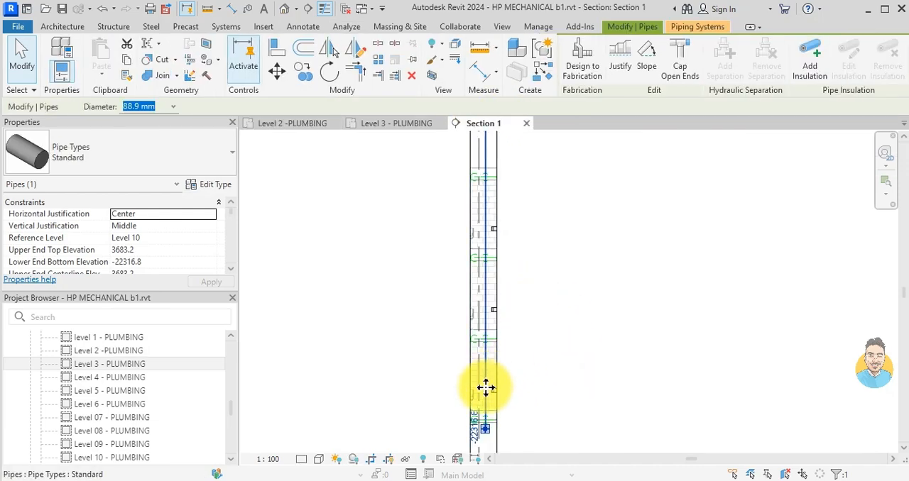
scroll(509, 408, down, 2)
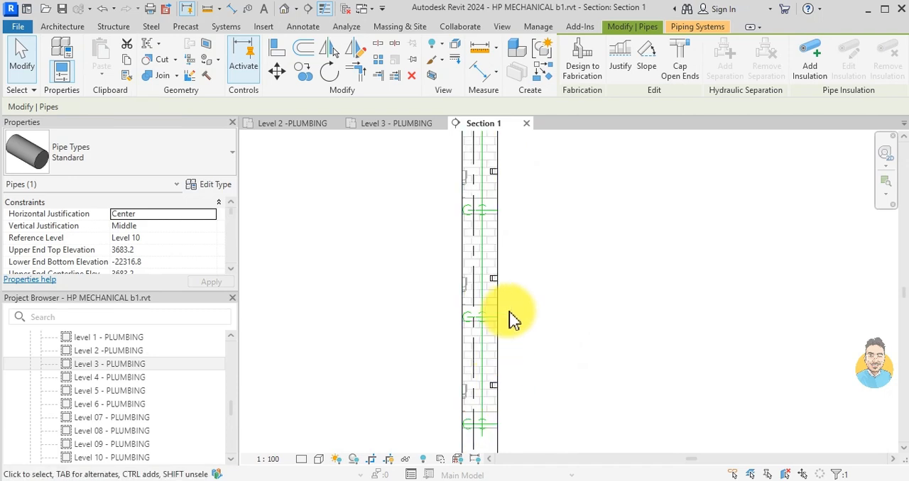
- Draw an 88.9 mm vertical pipe about 2500 mm long beside the selected stack in the Section 1 view, matching that stack's type
key(Escape)
click(482, 350)
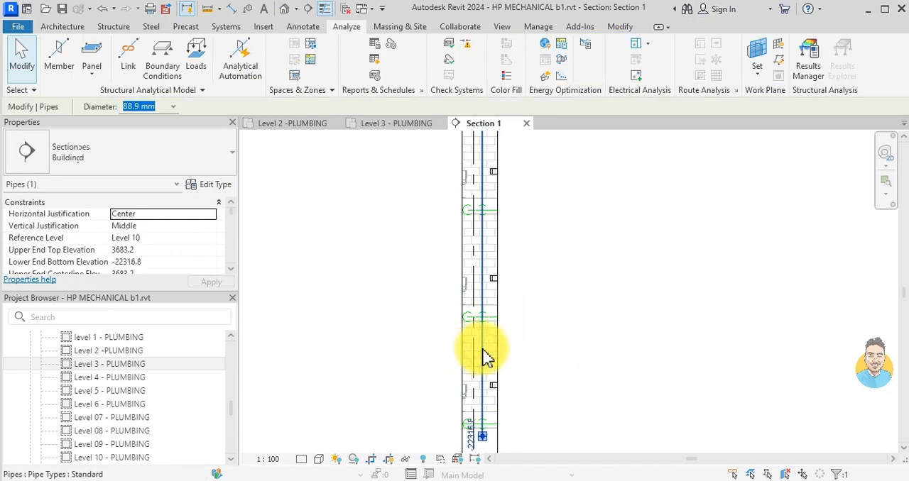
key(c)
key(s)
scroll(491, 420, up, 2)
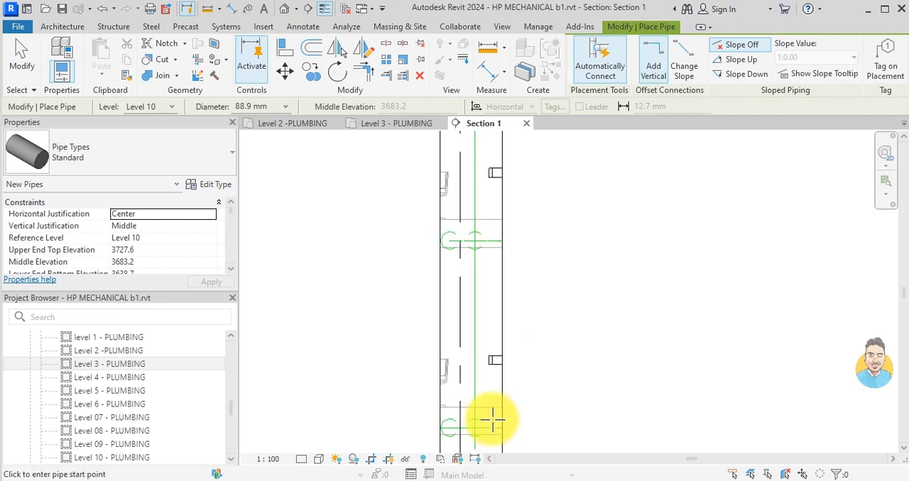
middle_drag(490, 412, 433, 345)
click(436, 382)
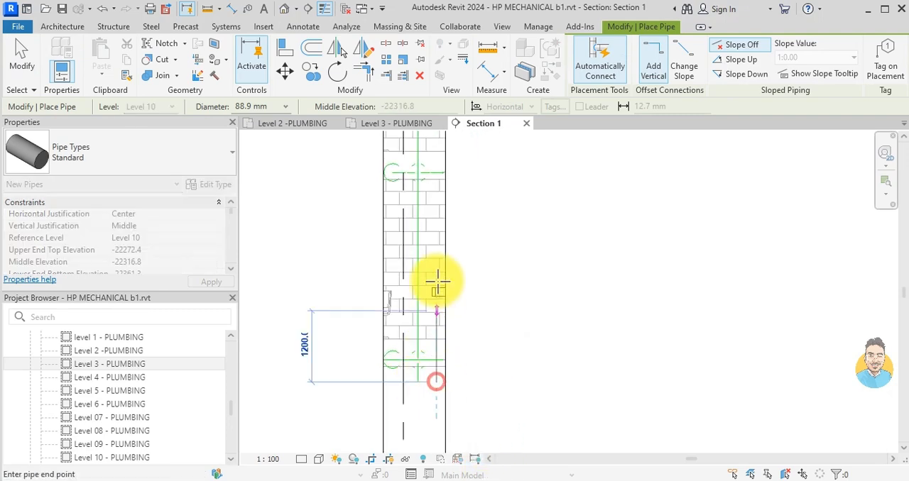
click(438, 231)
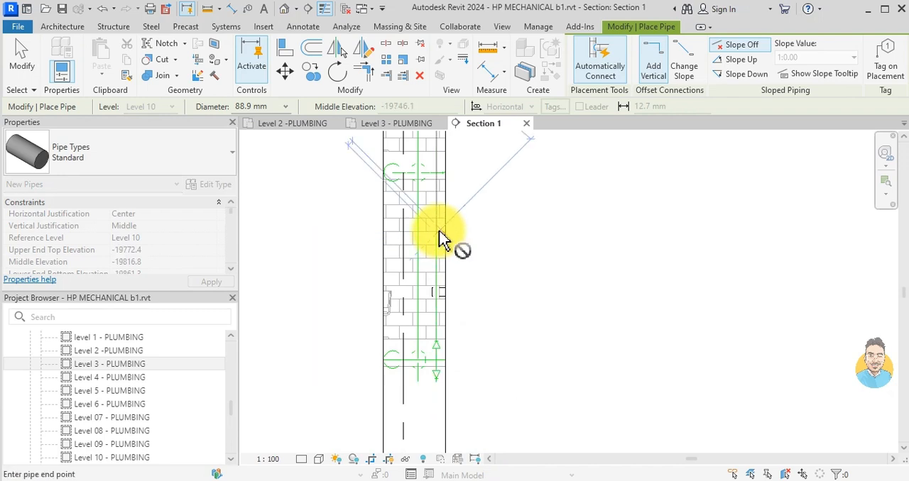
key(Escape)
key(Escape)
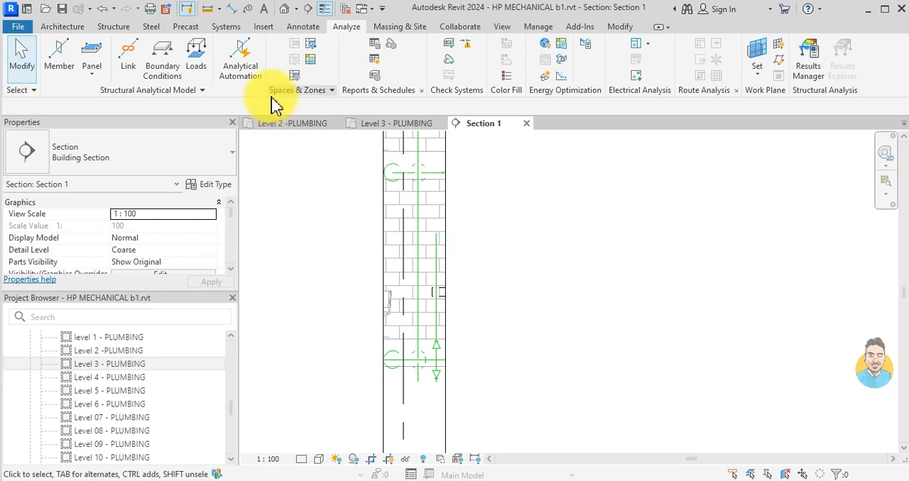
- Draw a detail line about 320 mm long in the Level 2 plan from the washroom stack's centre, perpendicular to the drain
click(308, 124)
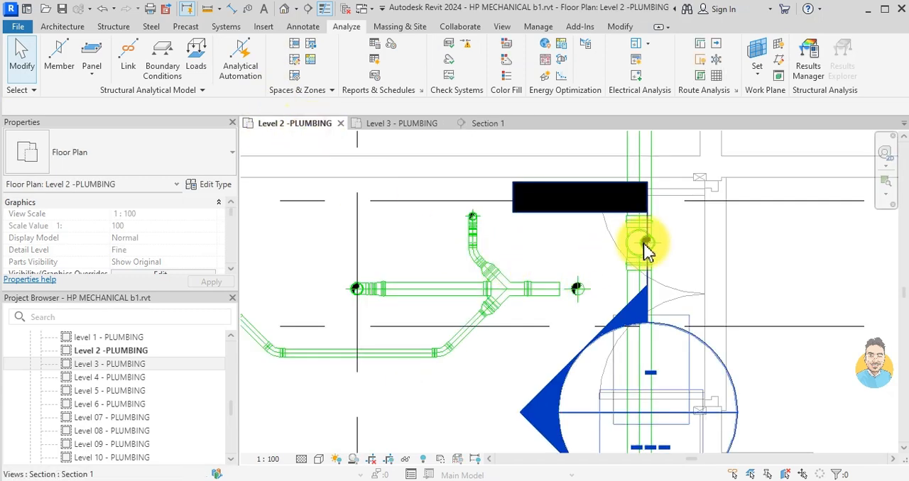
scroll(645, 248, up, 2)
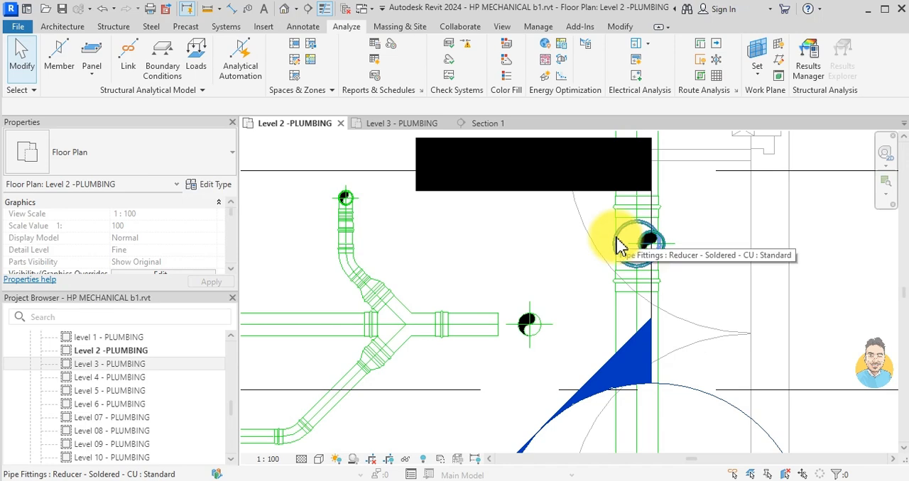
key(l)
scroll(539, 325, up, 1)
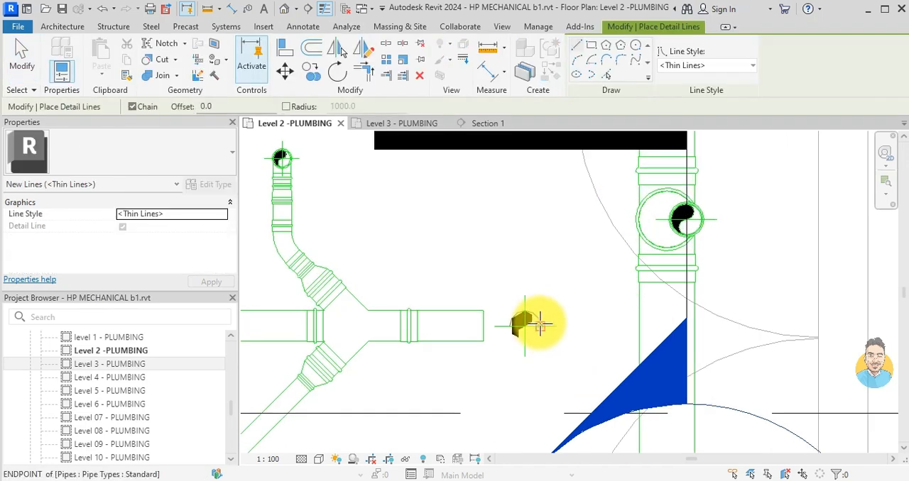
click(523, 325)
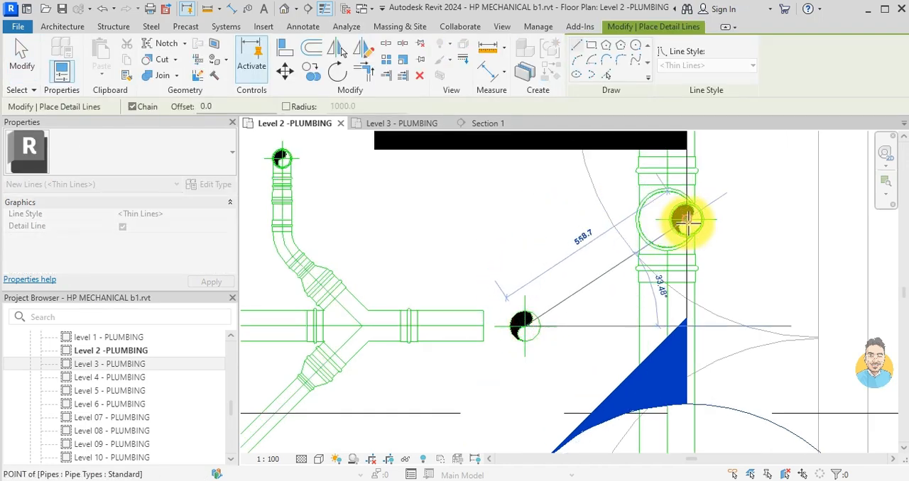
click(523, 216)
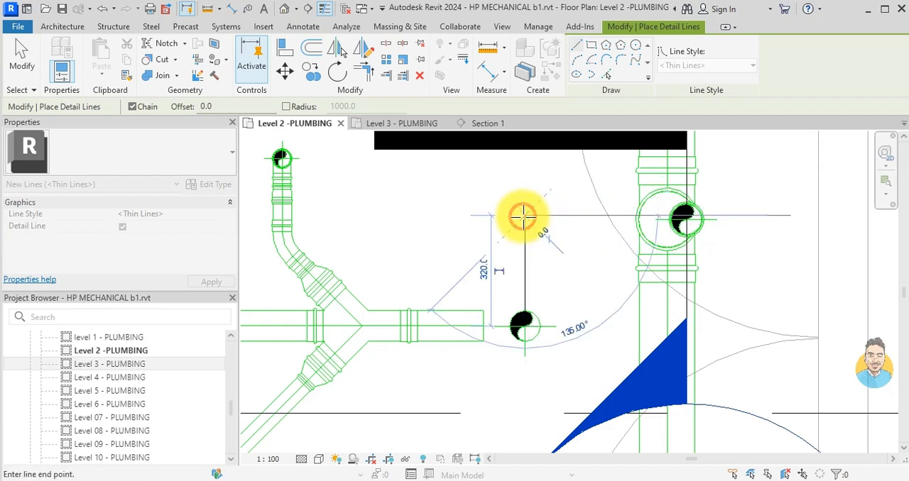
key(Escape)
key(Escape)
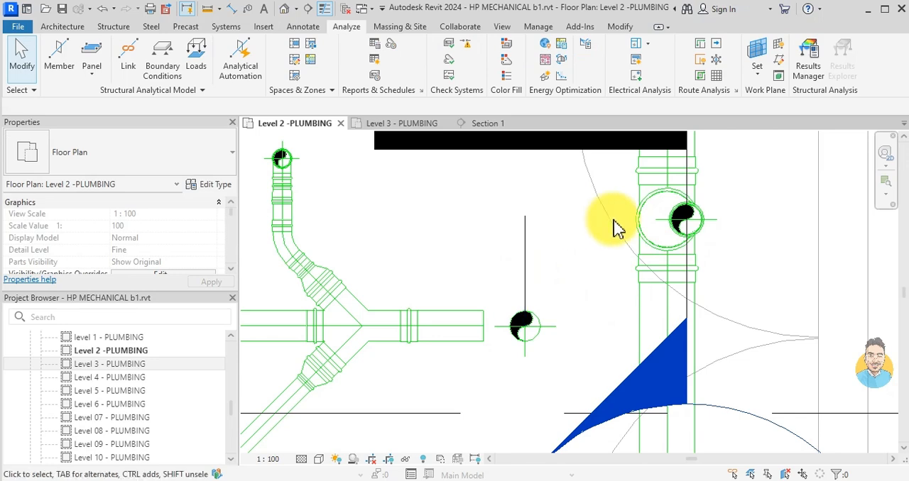
- Try to move the new 88.9 mm vertical pipe to the detail line's free end, and undo the move
click(681, 233)
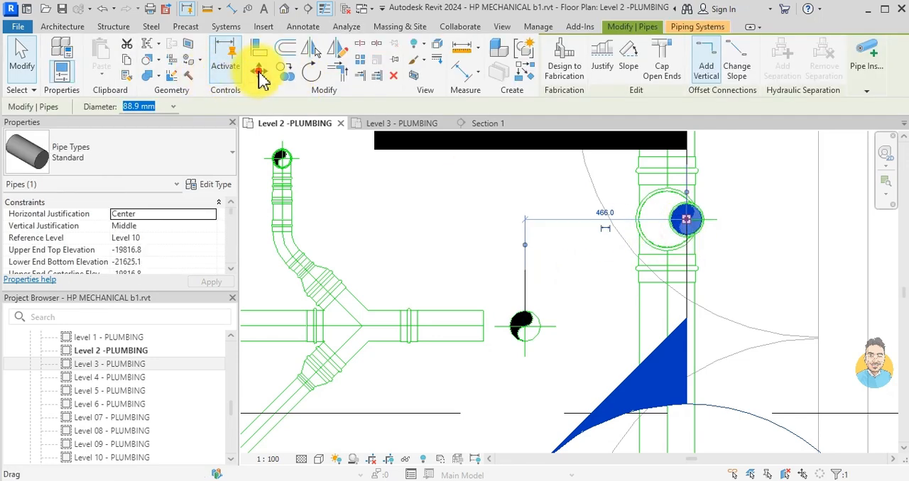
key(m)
key(v)
click(688, 225)
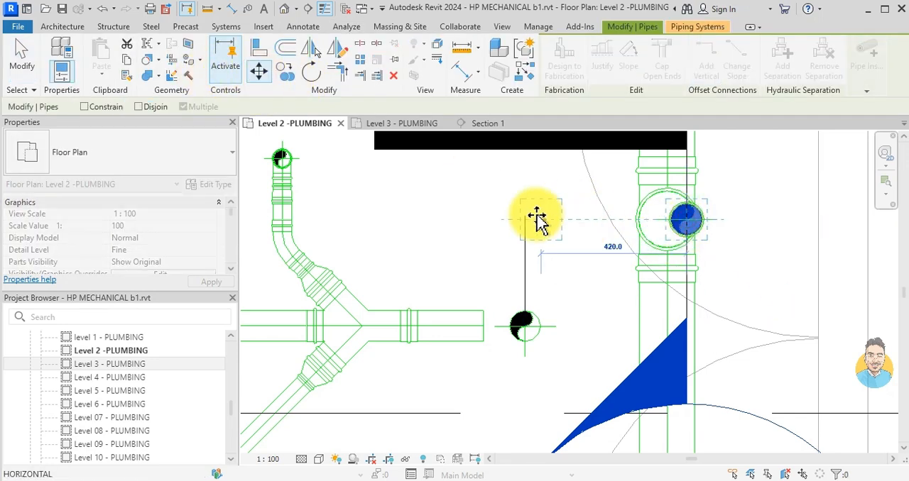
click(524, 219)
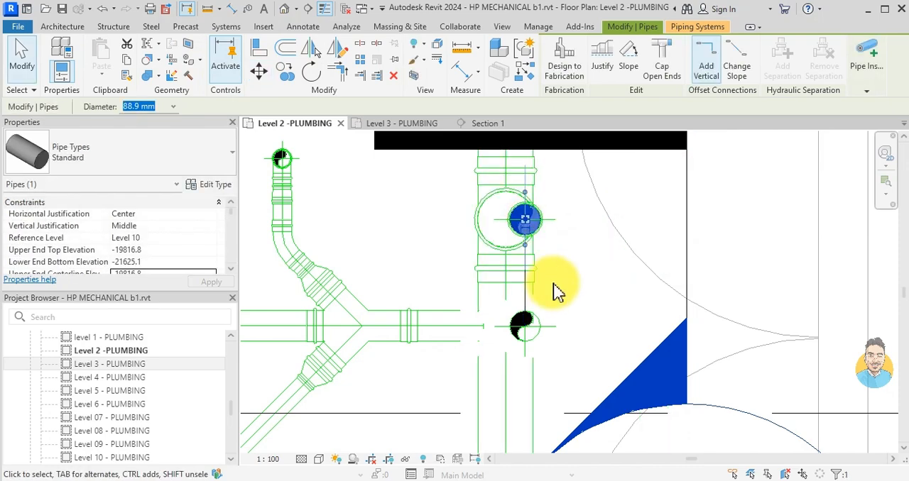
key(Escape)
key(ctrl+z)
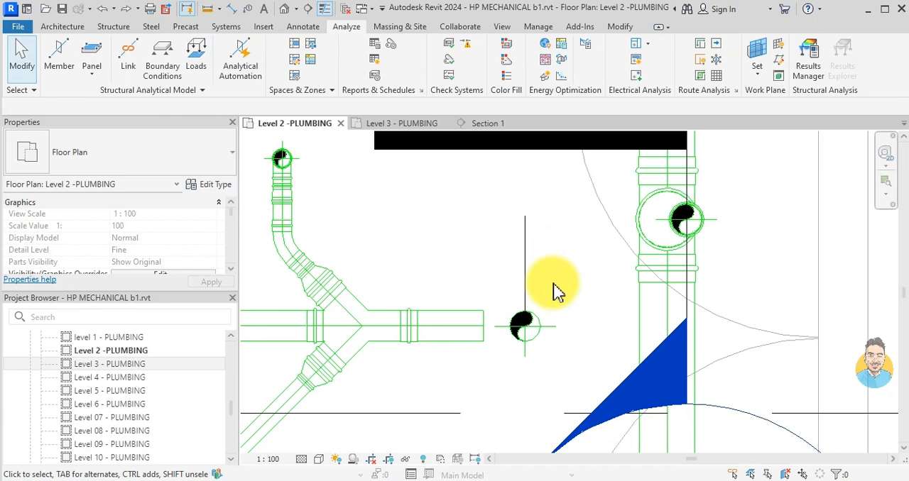
- Retry moving the new vertical pipe horizontally from its centre to the detail line's free end, and undo it
click(701, 227)
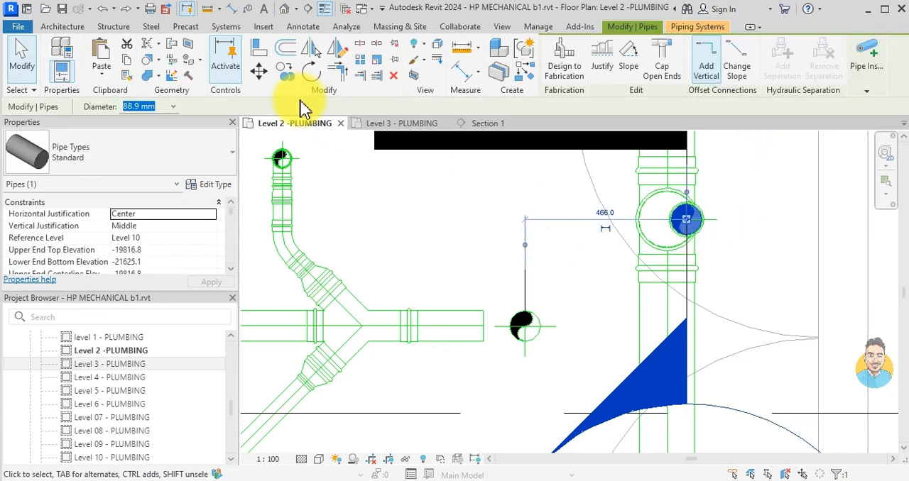
click(257, 71)
click(686, 221)
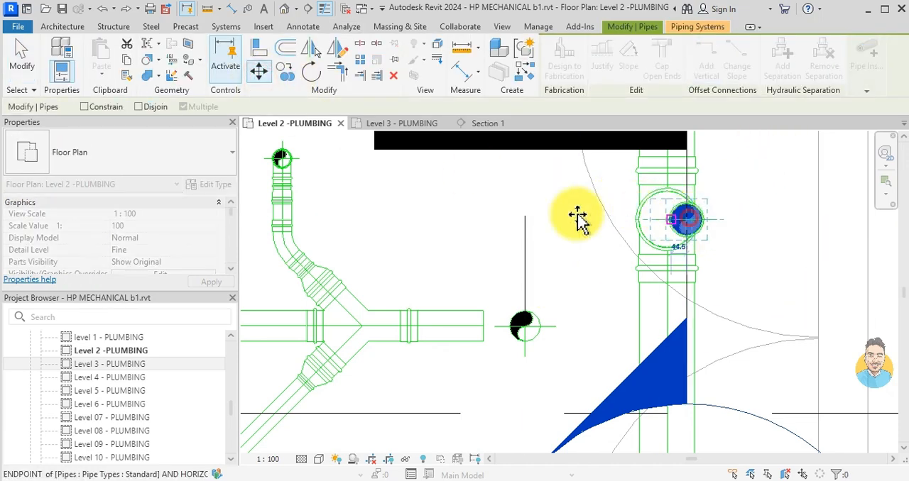
click(523, 216)
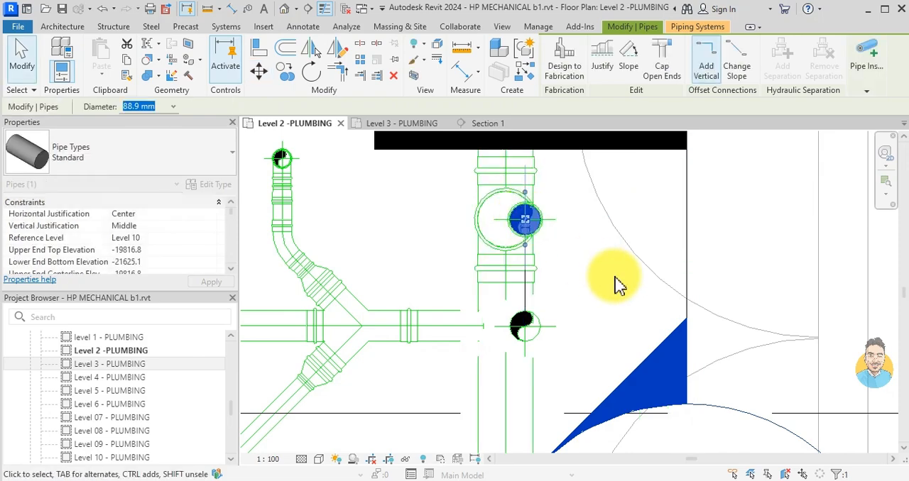
key(Escape)
scroll(617, 284, down, 3)
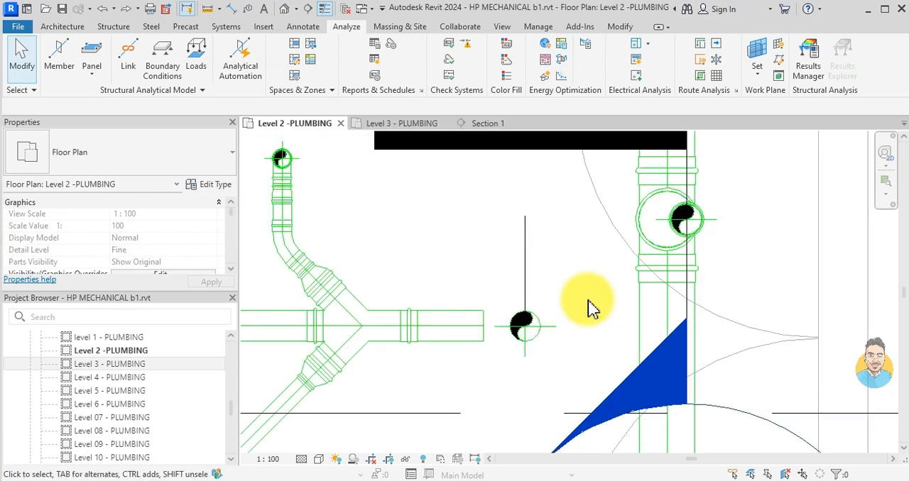
- Try once more to move the vertical pipe at the reducer exactly onto the detail line's endpoint, using the pipe's centre as base point
scroll(702, 238, up, 3)
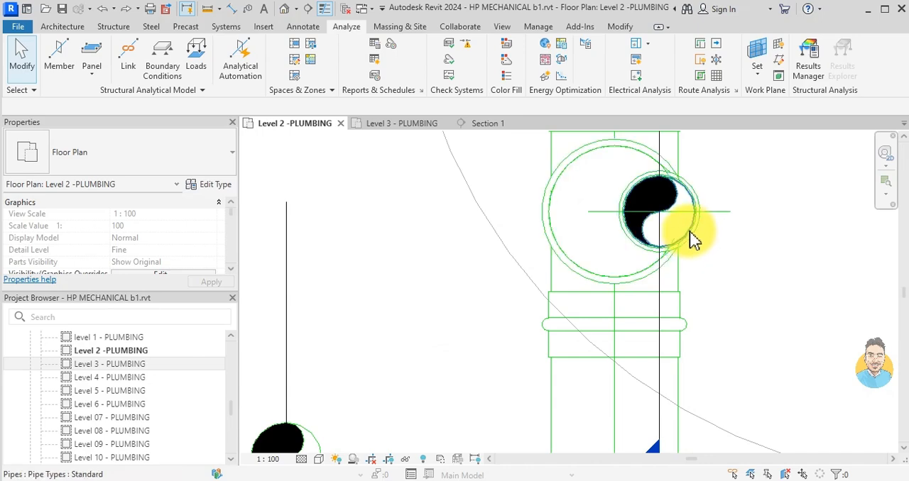
click(691, 236)
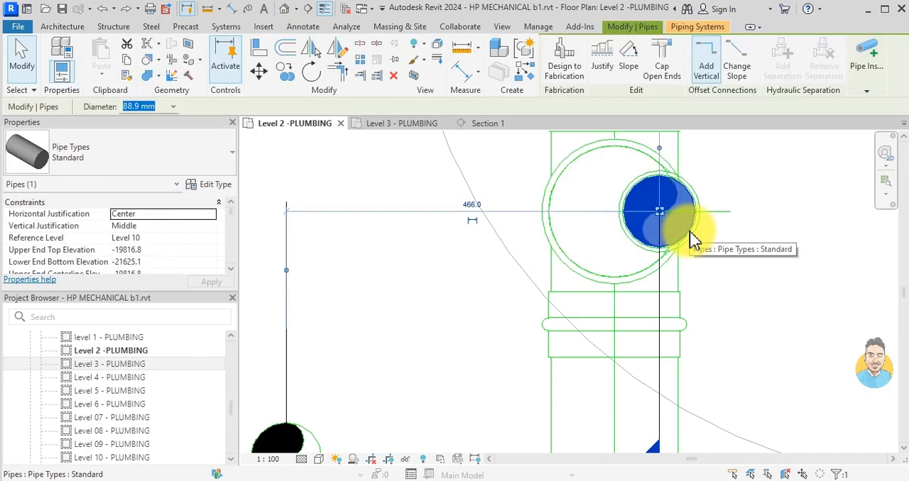
shift+drag(583, 237, 472, 327)
shift+drag(787, 293, 533, 361)
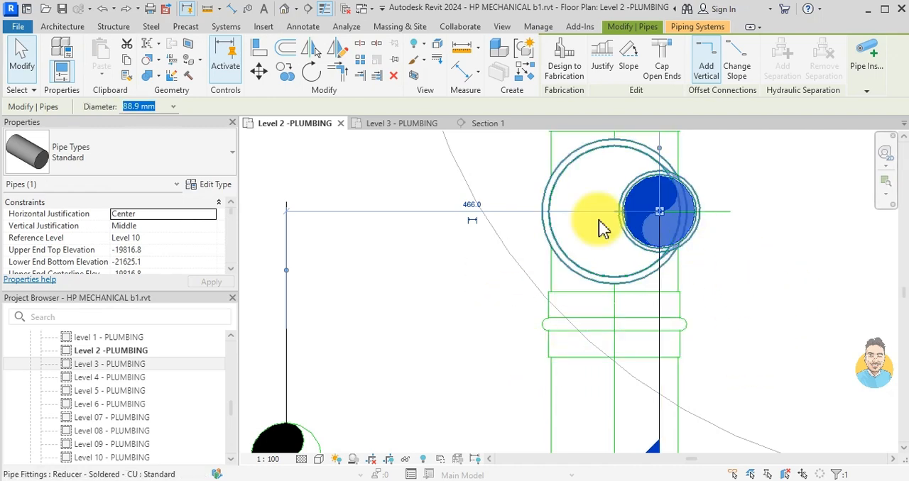
click(259, 73)
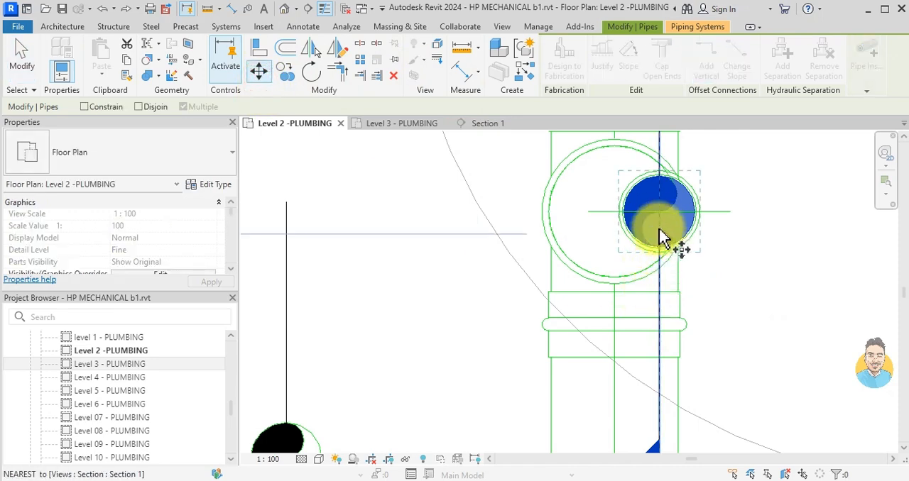
click(658, 211)
scroll(370, 232, down, 2)
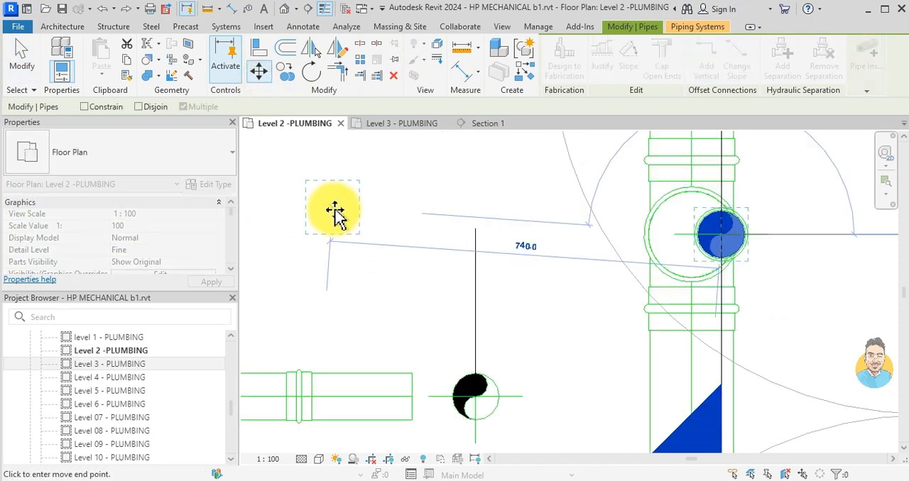
click(475, 232)
scroll(601, 305, down, 3)
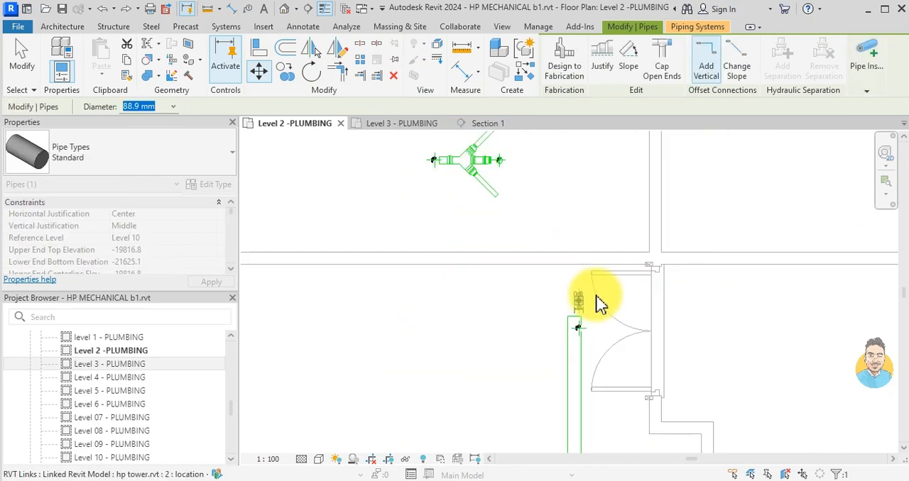
scroll(601, 306, up, 2)
key(Escape)
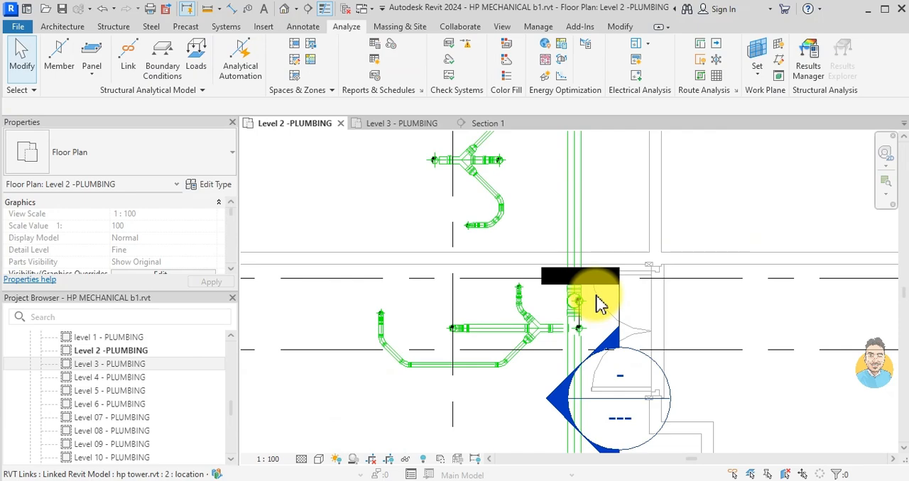
- Move the Section 1 marker in the Level 2 plan clear of the new vertical pipe, farther from the washroom drain
scroll(600, 304, up, 3)
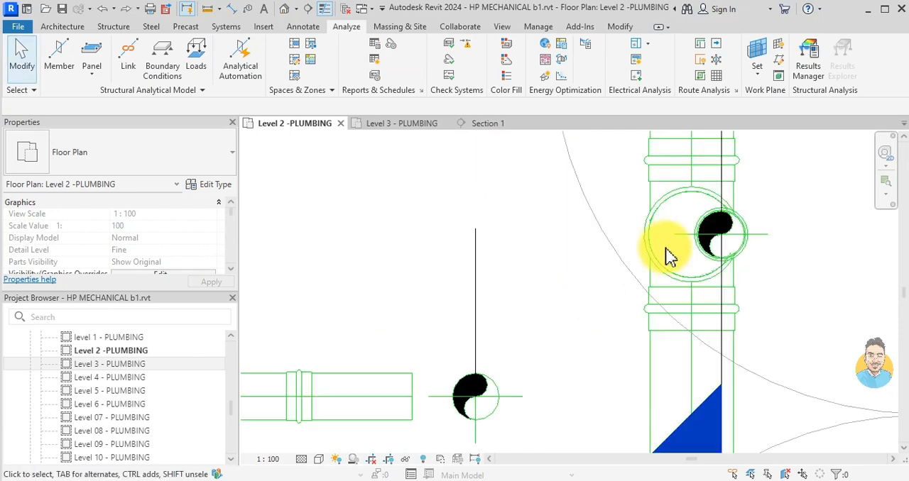
scroll(632, 263, down, 3)
scroll(674, 341, up, 2)
scroll(681, 358, down, 2)
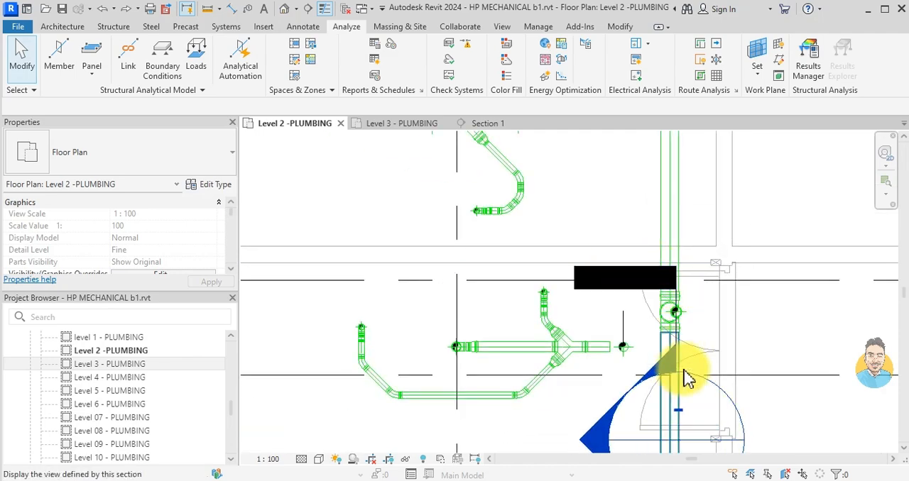
scroll(675, 341, up, 2)
click(682, 358)
scroll(682, 341, down, 2)
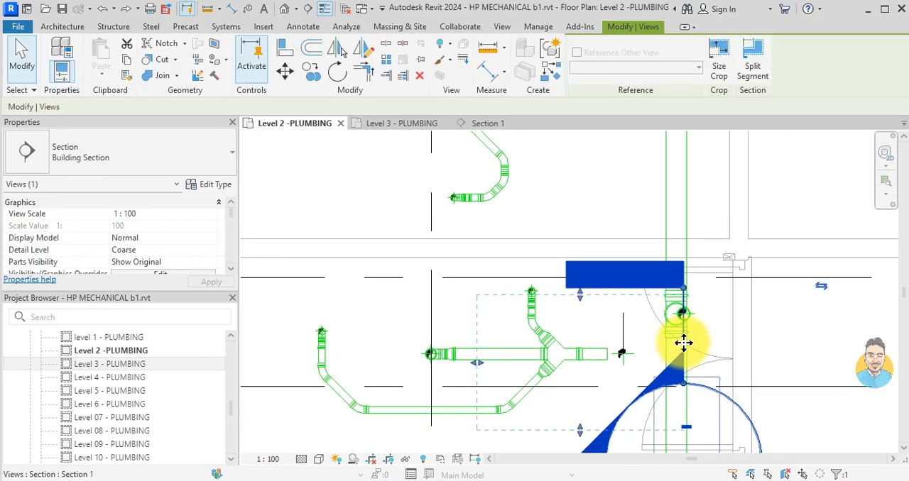
drag(683, 343, 867, 395)
scroll(716, 320, up, 2)
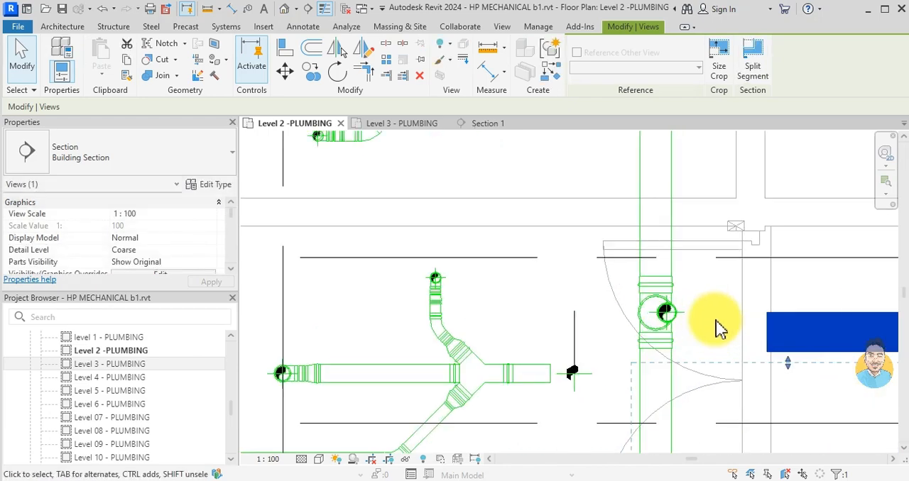
key(Escape)
- Select the two overlapping 88.9 mm vertical pipes at the horizontal main's reducer in the Level 2 plan
scroll(716, 323, up, 2)
click(636, 316)
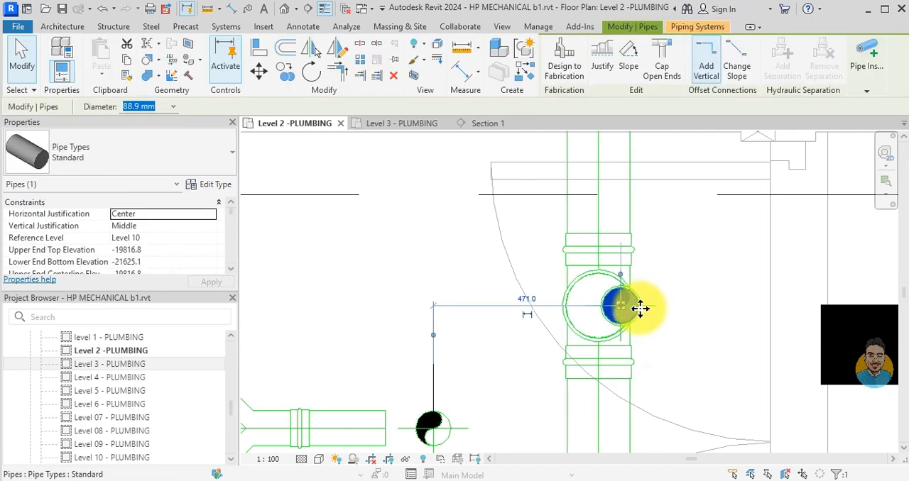
key(Escape)
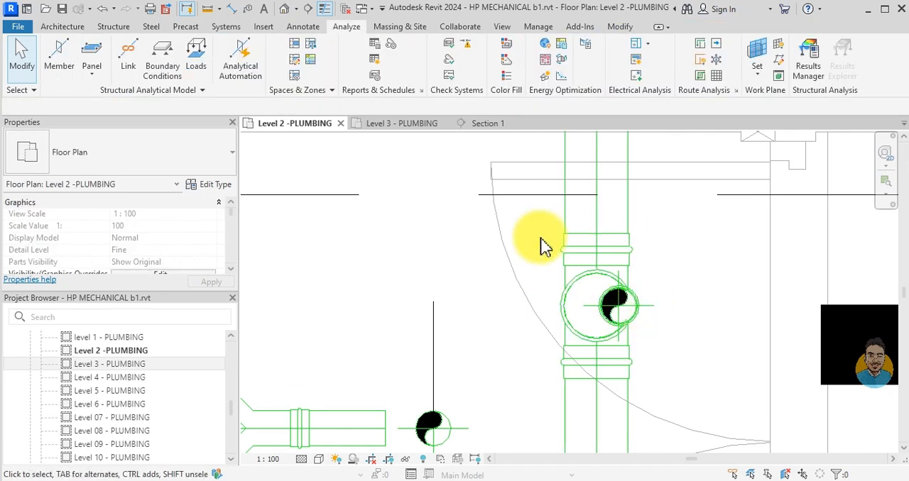
drag(536, 265, 641, 313)
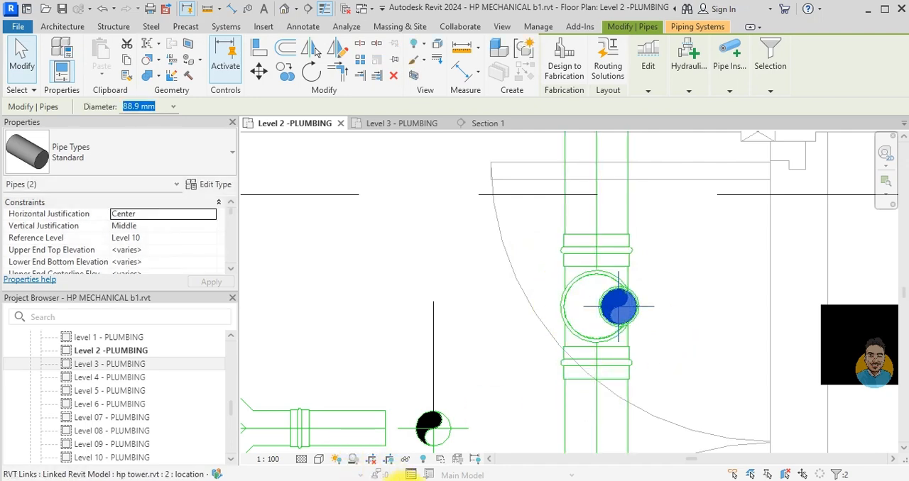
click(392, 480)
click(313, 165)
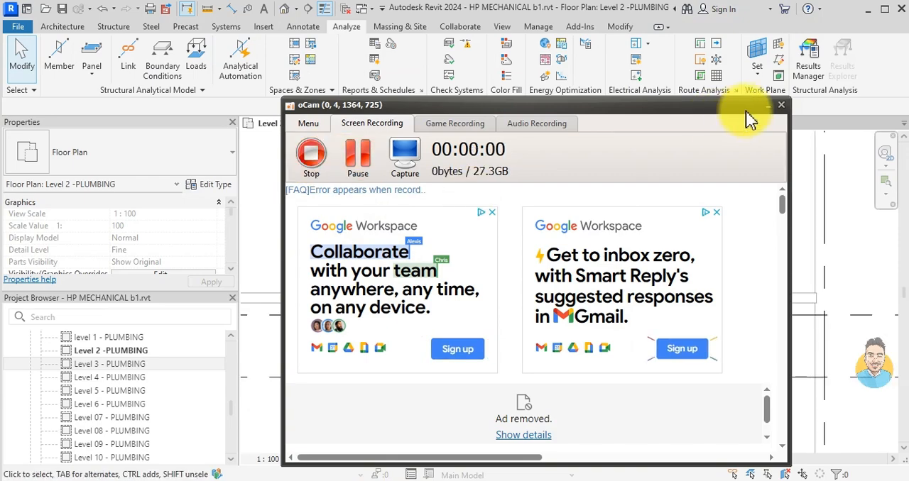
click(767, 107)
- Shorten both segments of the 159 mm horizontal main in the Level 2 plan so they end clear of the cross fitting
click(560, 316)
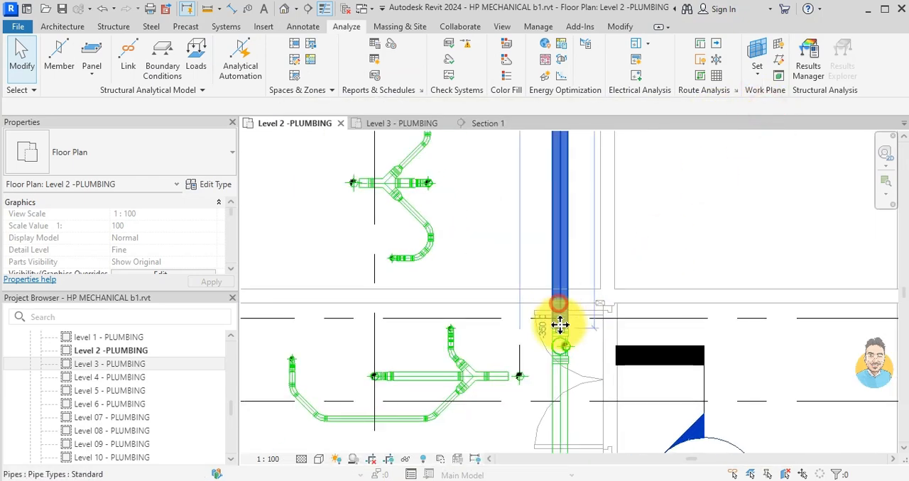
scroll(563, 328, up, 3)
drag(563, 332, 559, 267)
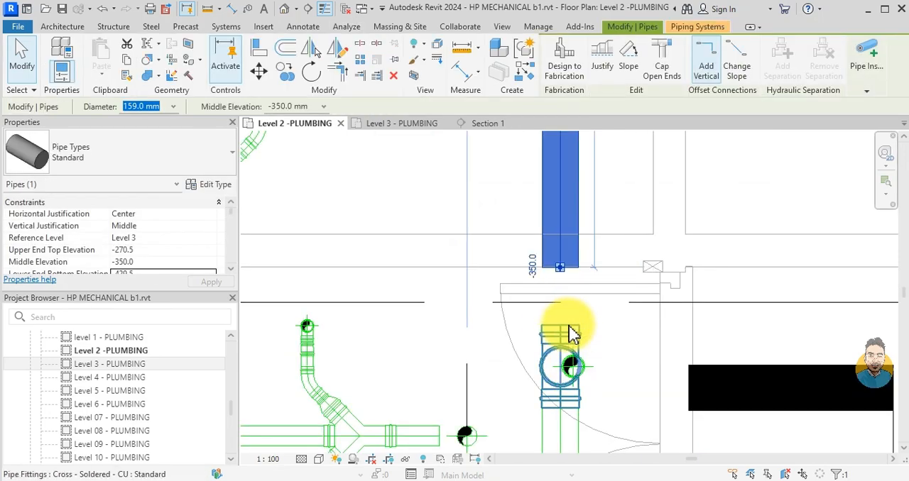
key(Escape)
scroll(571, 331, down, 1)
middle_drag(578, 350, 592, 255)
click(588, 311)
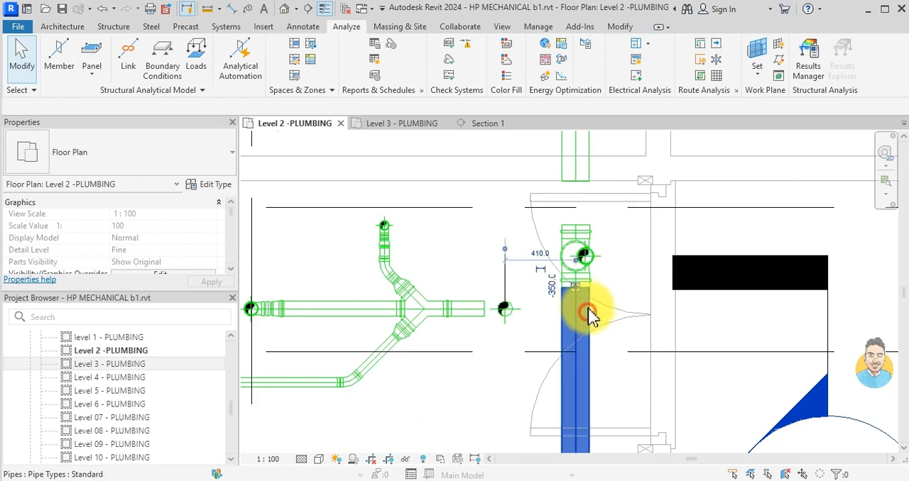
drag(575, 289, 575, 344)
key(Escape)
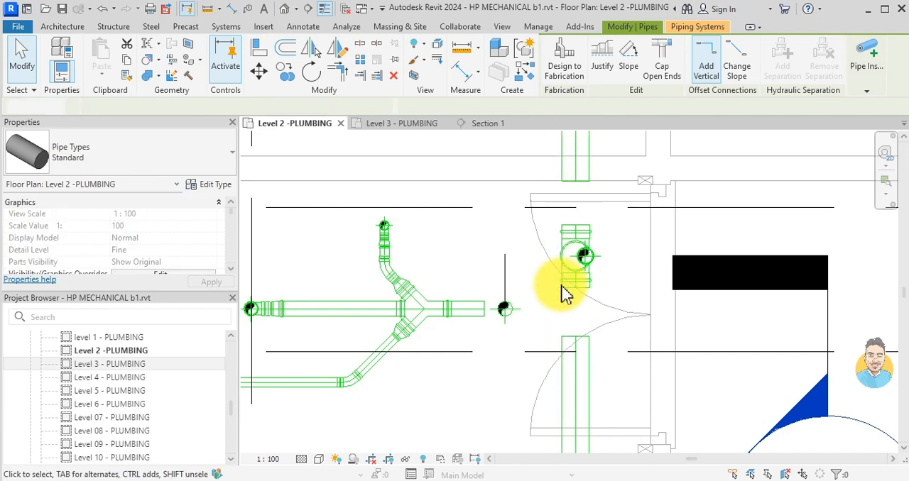
- Delete the cross fitting between the horizontal main's ends and the two reducers stacked on it
scroll(566, 291, up, 1)
click(572, 294)
key(Delete)
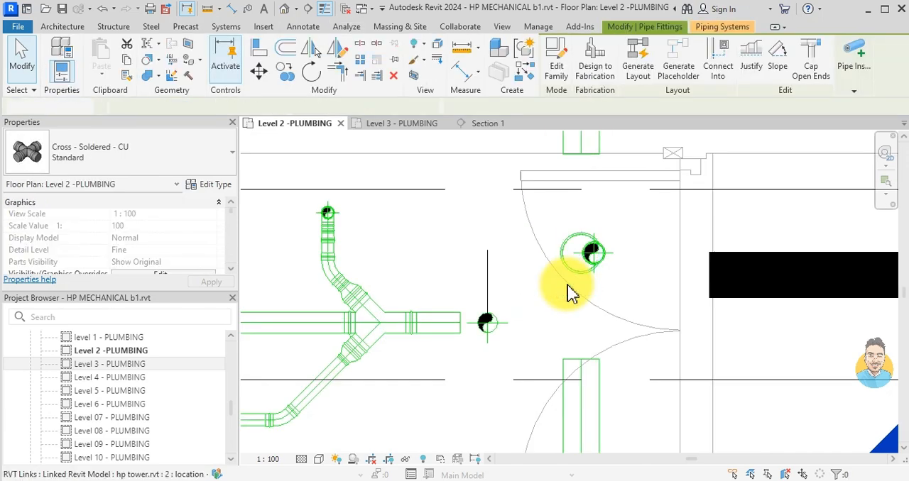
click(562, 265)
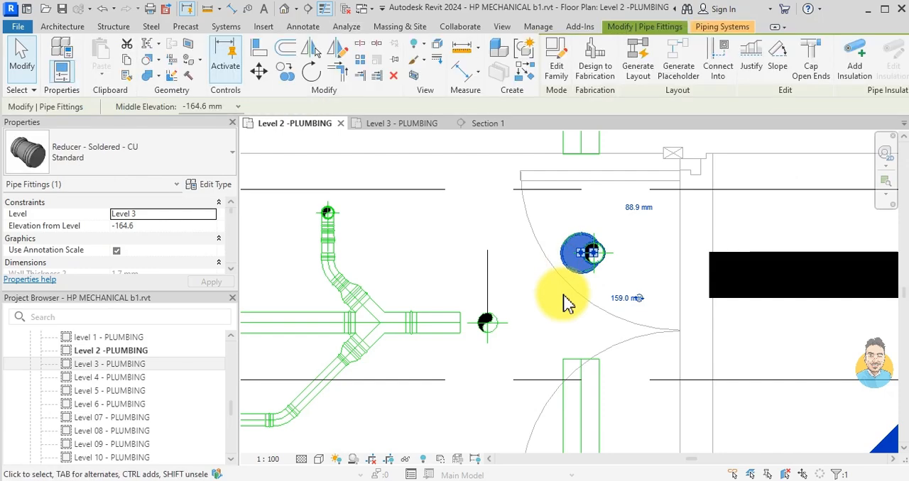
key(Delete)
click(578, 275)
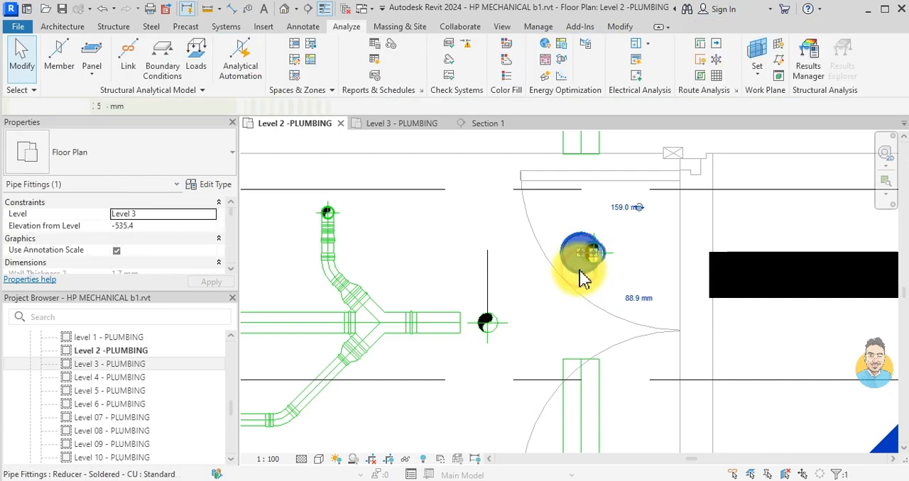
key(Delete)
- Move one of the overlapping vertical pipes horizontally from its centre onto the detail line's free end
click(592, 254)
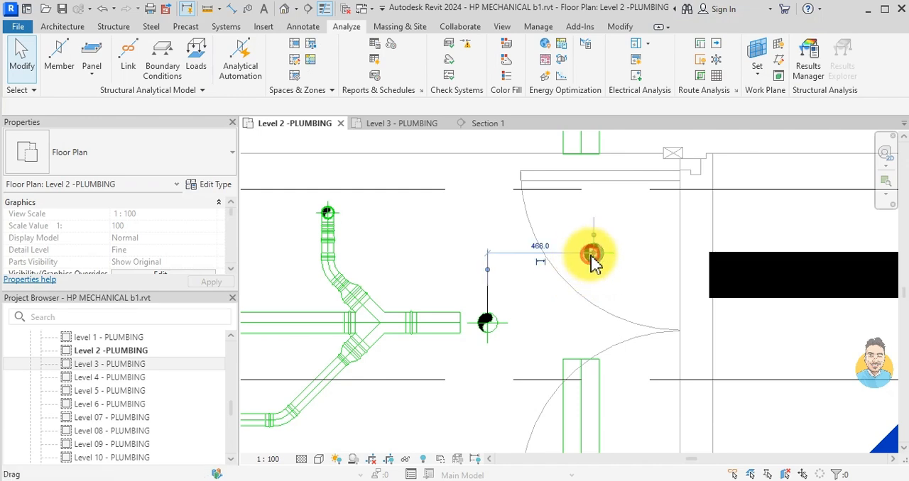
click(258, 70)
scroll(590, 259, up, 3)
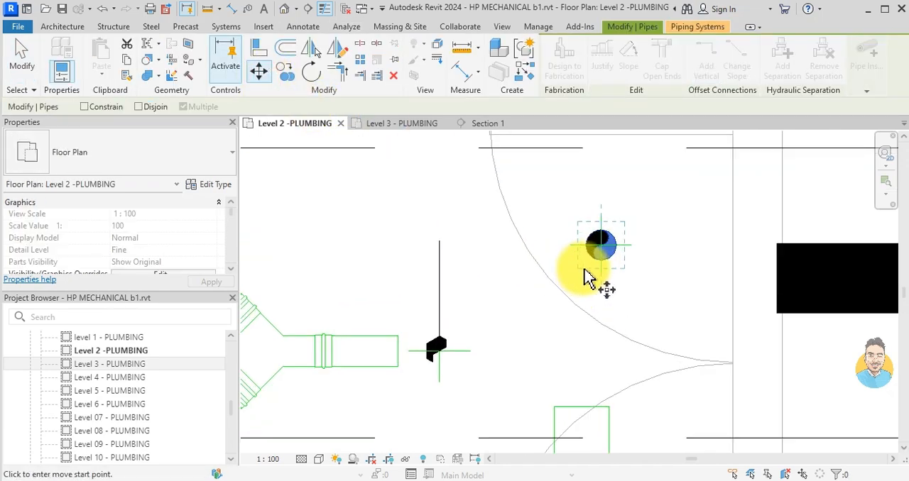
click(604, 241)
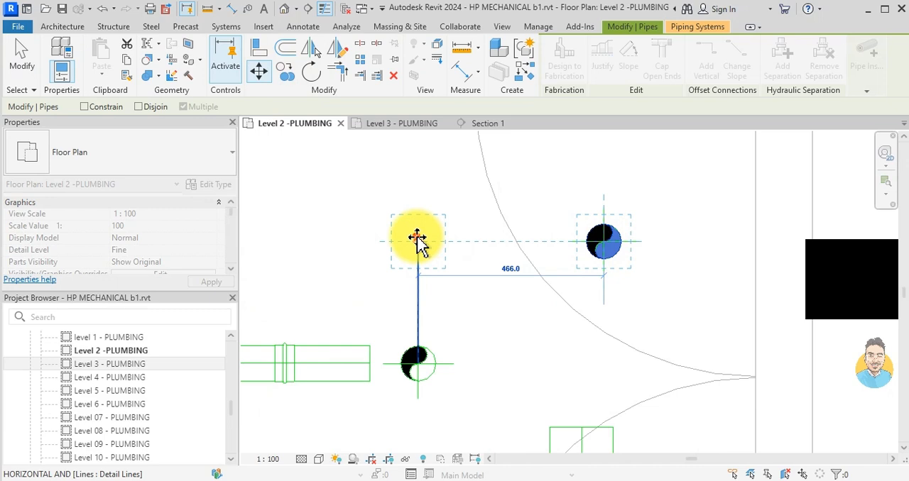
click(417, 241)
key(Escape)
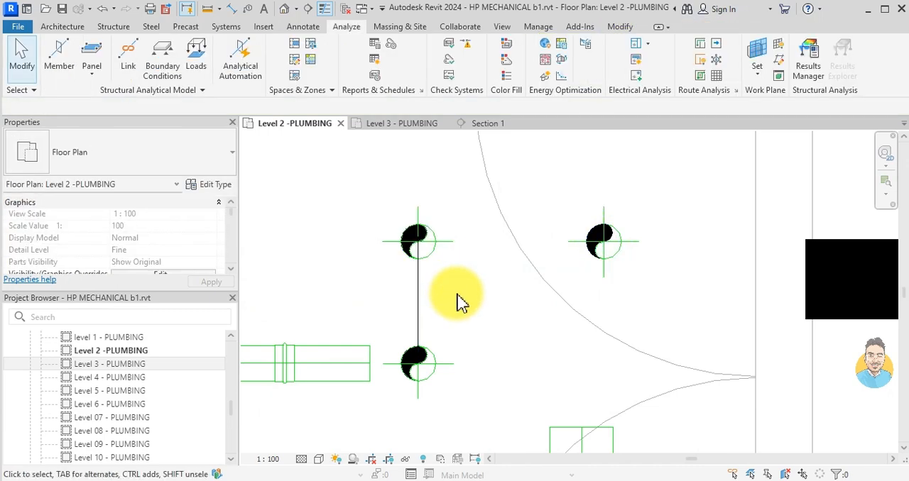
- Delete the leftover vertical pipe at the former cross location and the detail line between the two remaining vertical pipes
click(600, 247)
key(Delete)
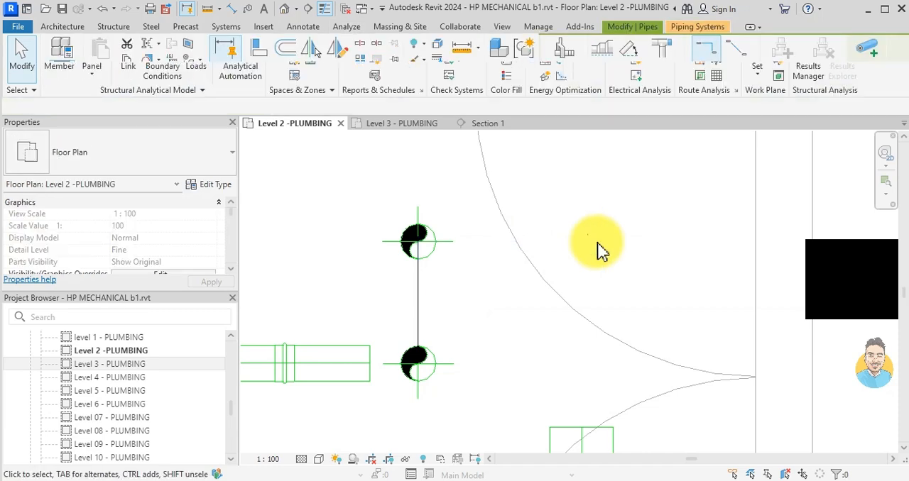
scroll(600, 253, down, 3)
click(500, 278)
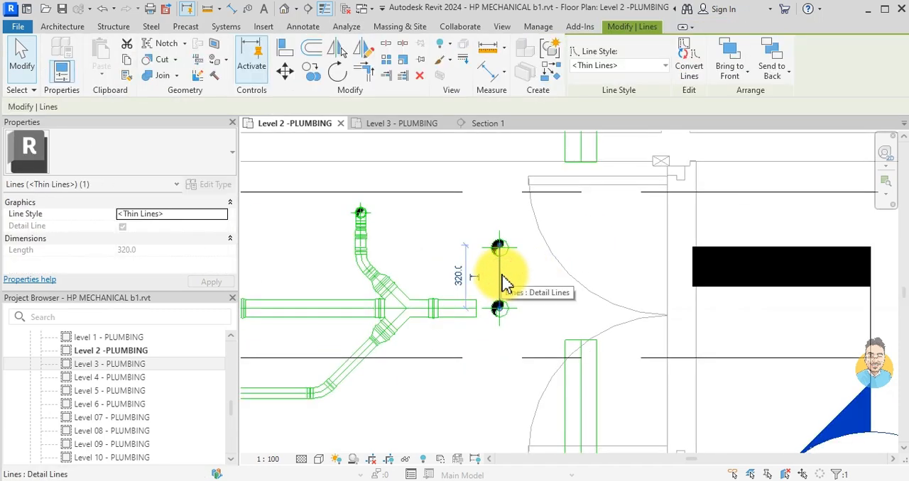
key(Delete)
- Check the pipes in Section 1 and close the Level 3 - PLUMBING view
click(477, 125)
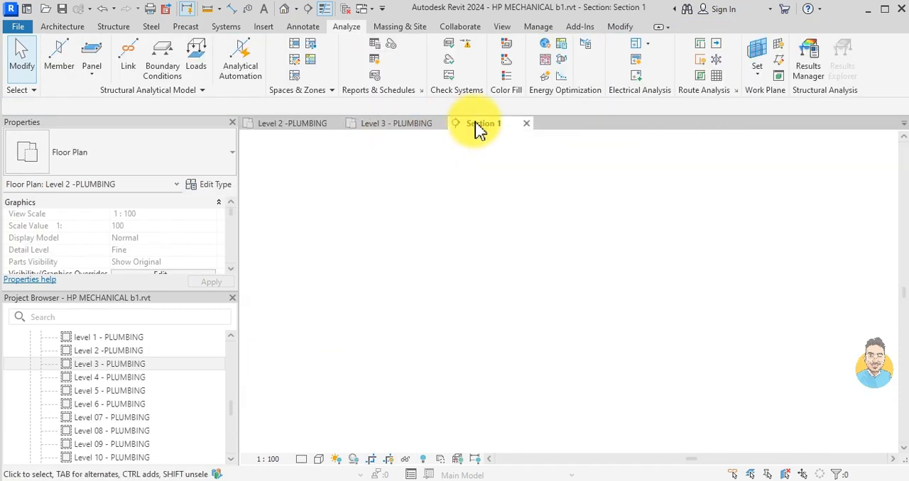
mouse_move(416, 321)
middle_down()
mouse_move(463, 410)
mouse_move(476, 312)
middle_up()
scroll(475, 312, down, 2)
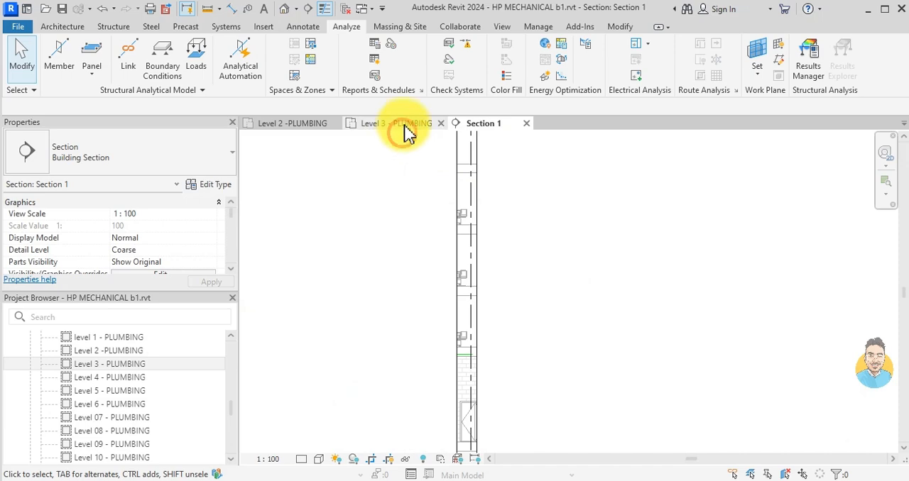
click(405, 130)
click(444, 124)
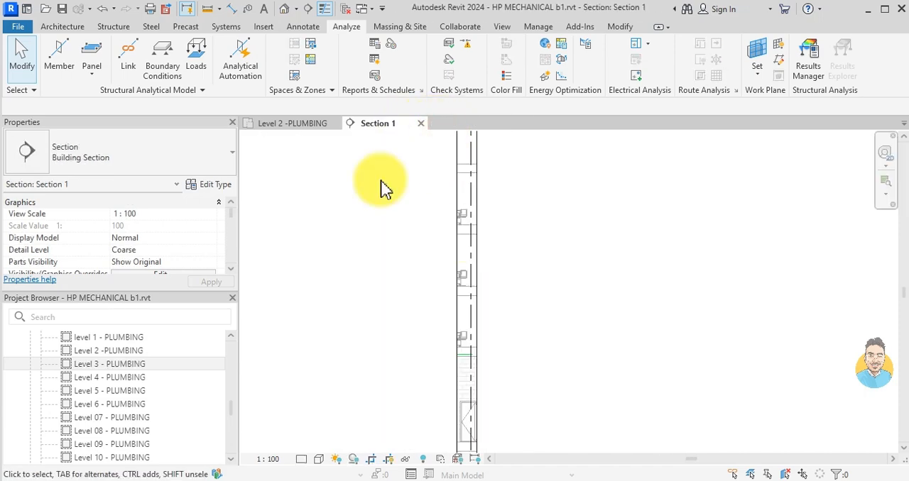
- Move the Section 1 marker in the Level 2 plan beside the two vertical pipes near the washroom drain and open Section 1
click(300, 126)
scroll(439, 237, down, 3)
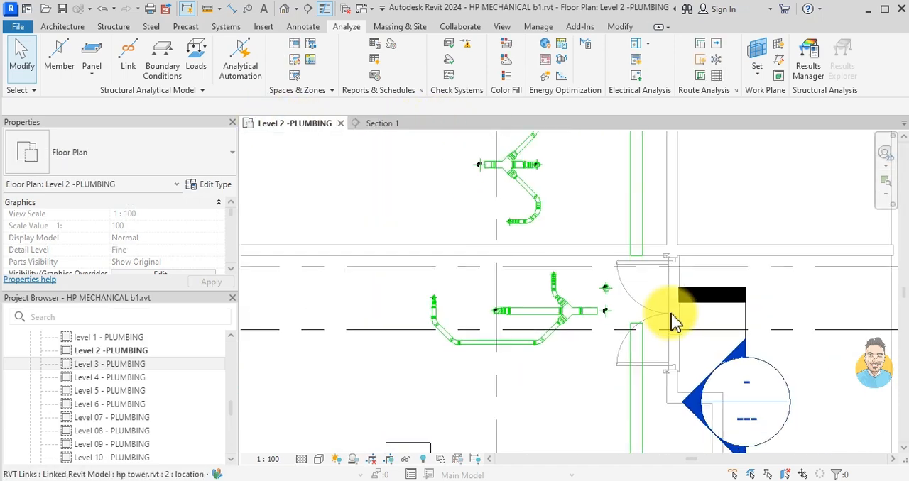
click(746, 321)
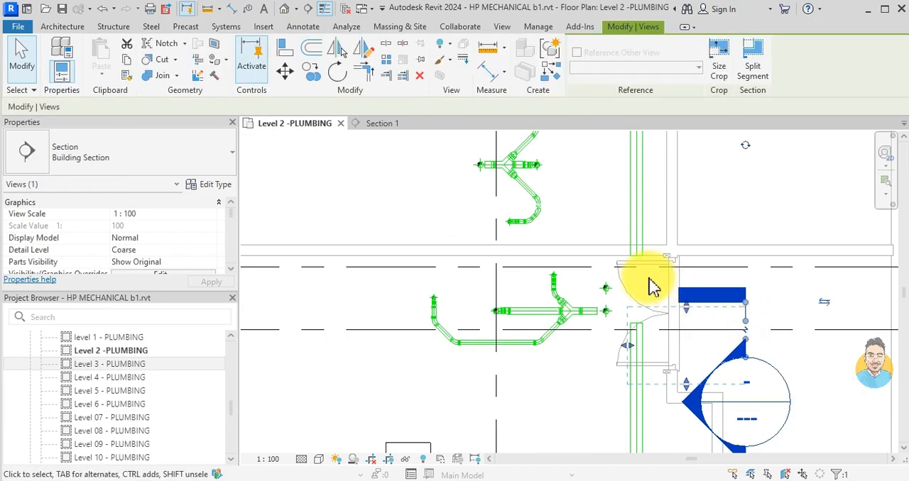
drag(724, 358, 626, 307)
drag(530, 296, 593, 305)
double_click(584, 328)
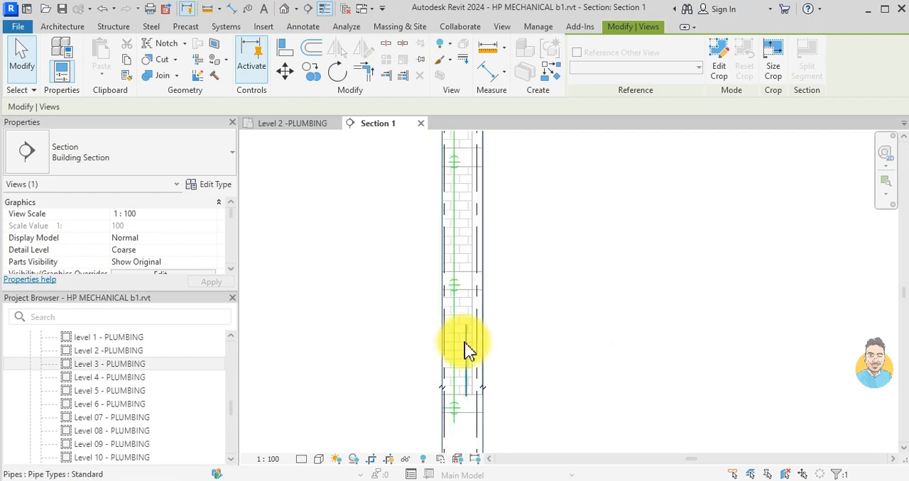
- Draw an 88.9 mm sloping offset pipe from the short vertical pipe's upper end toward the stack and join it to the upper stack as a corner
scroll(464, 348, up, 3)
click(534, 382)
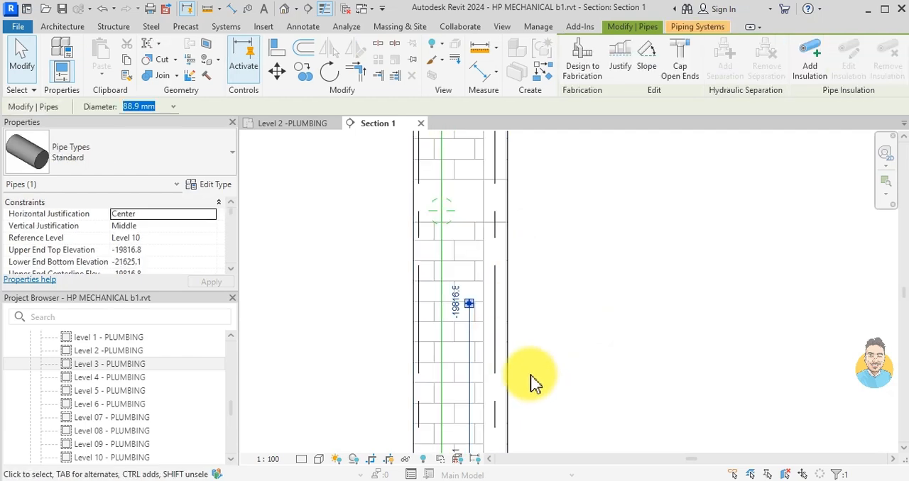
key(c)
key(s)
scroll(470, 287, up, 3)
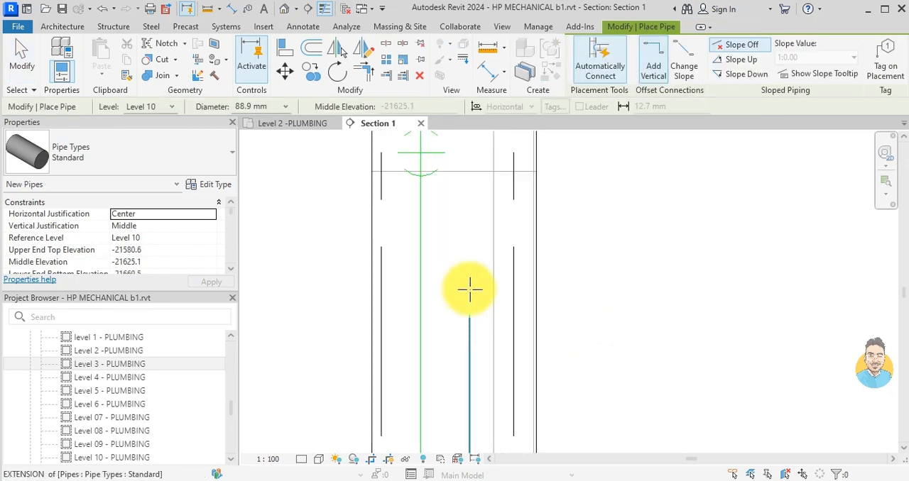
click(471, 324)
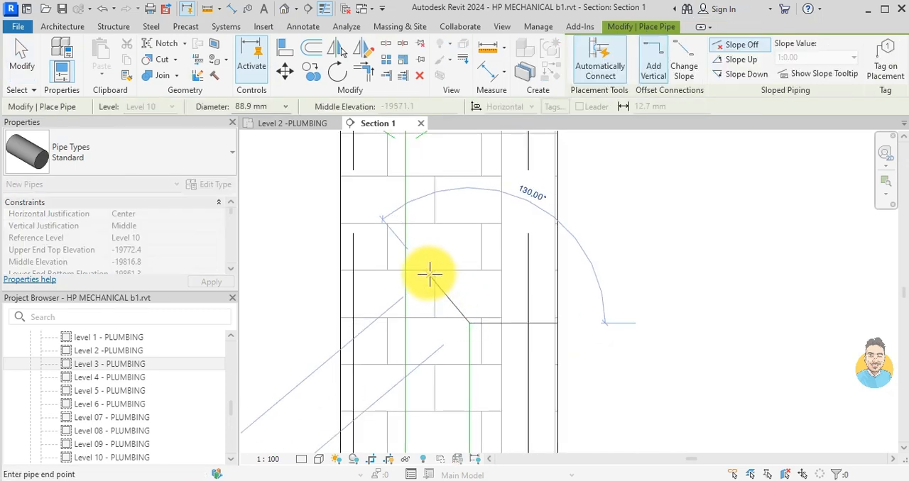
click(422, 276)
key(Escape)
key(Escape)
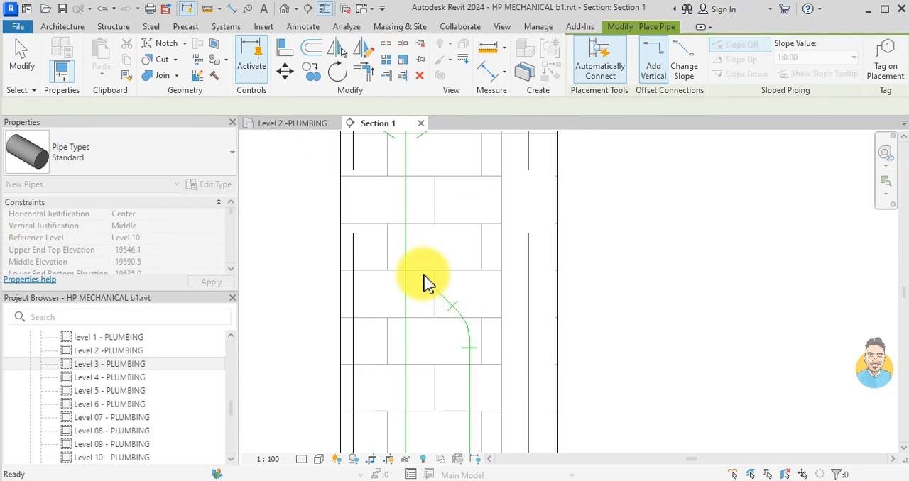
click(423, 275)
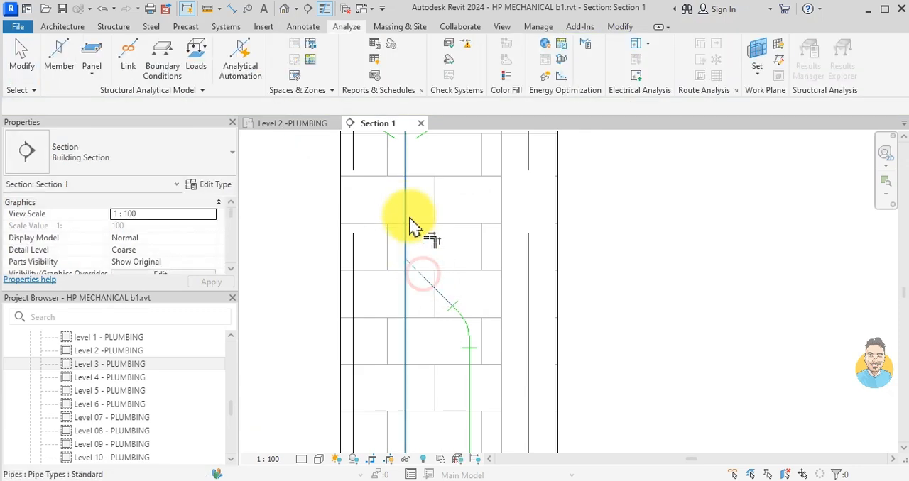
click(406, 207)
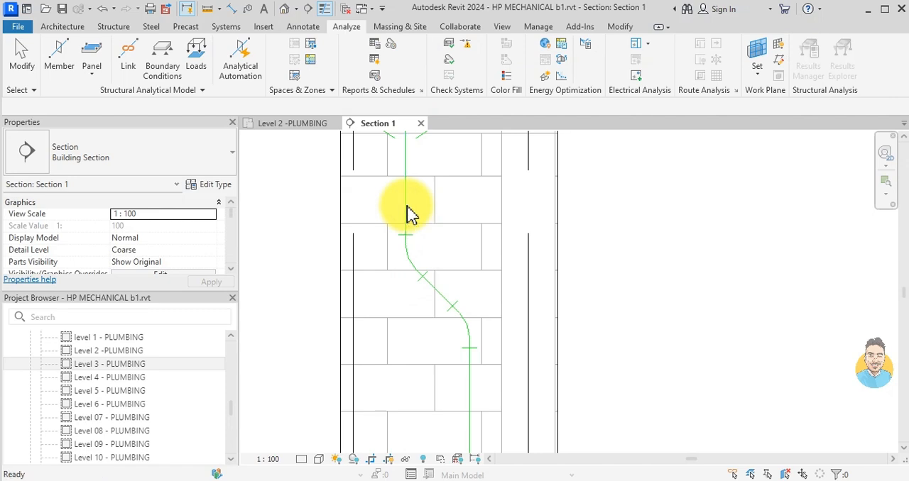
- Rejoin the horizontal main in the Level 2 plan by extending its lower segment to the upper segment's end
click(294, 122)
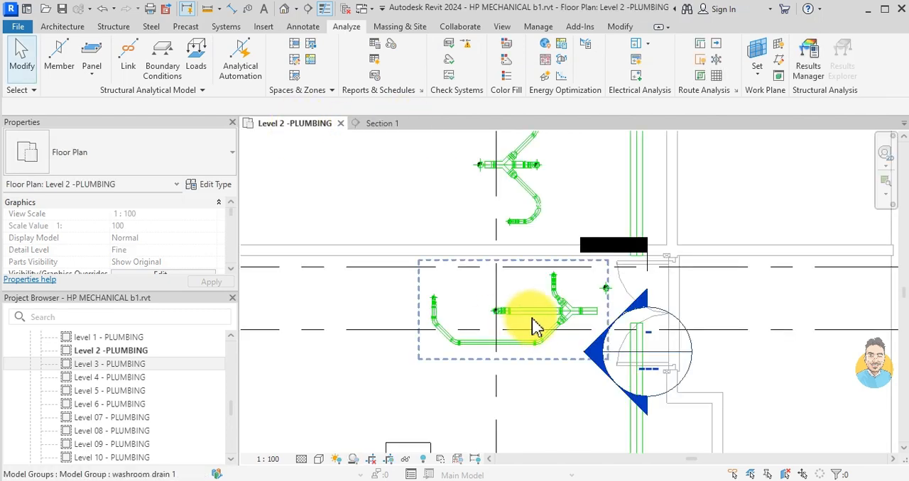
scroll(624, 332, up, 3)
scroll(629, 315, down, 2)
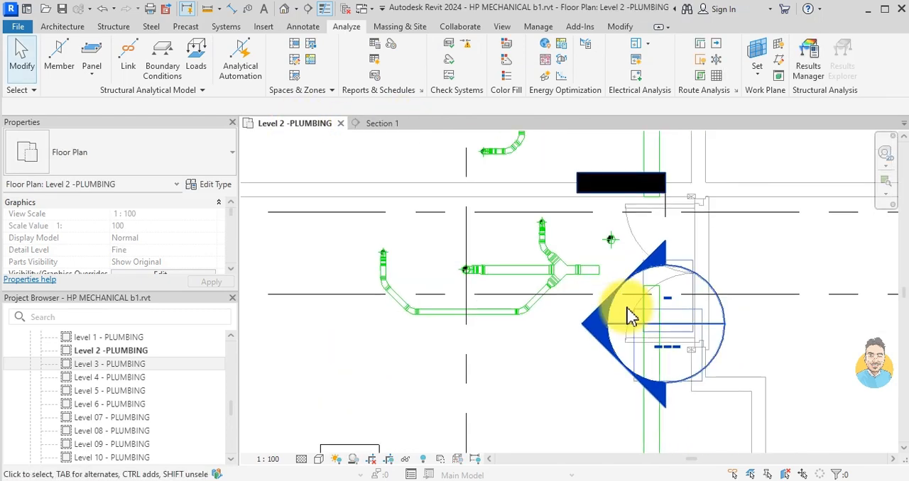
click(666, 294)
drag(654, 293, 644, 203)
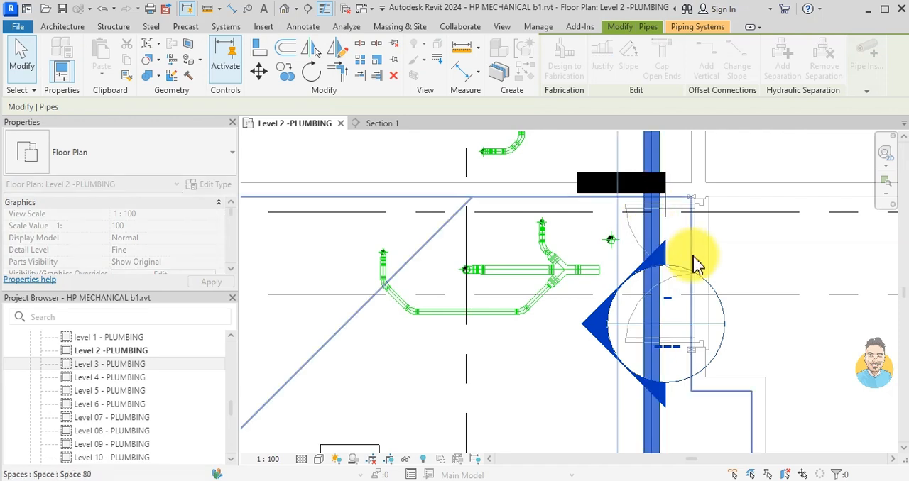
key(Escape)
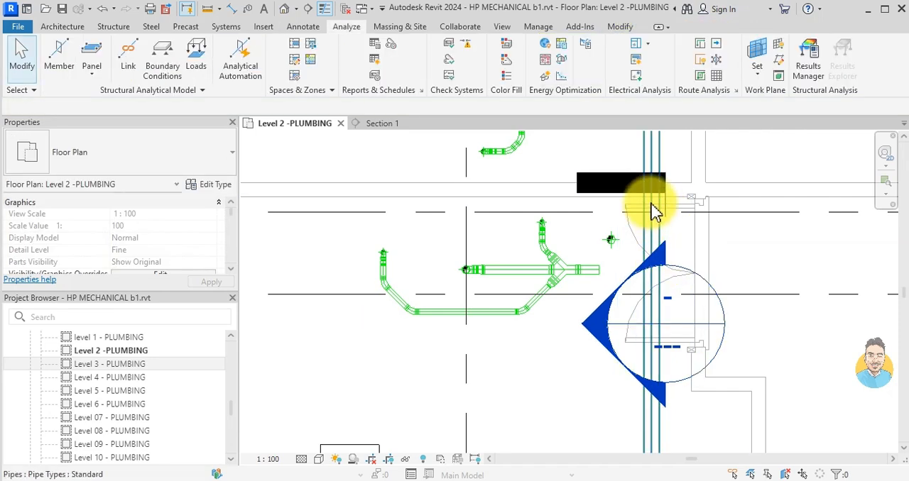
- Move the Section 1 marker in the Level 2 plan away from the horizontal main to the far side of the washroom drain
scroll(665, 193, down, 1)
click(665, 194)
drag(663, 203, 291, 287)
key(Escape)
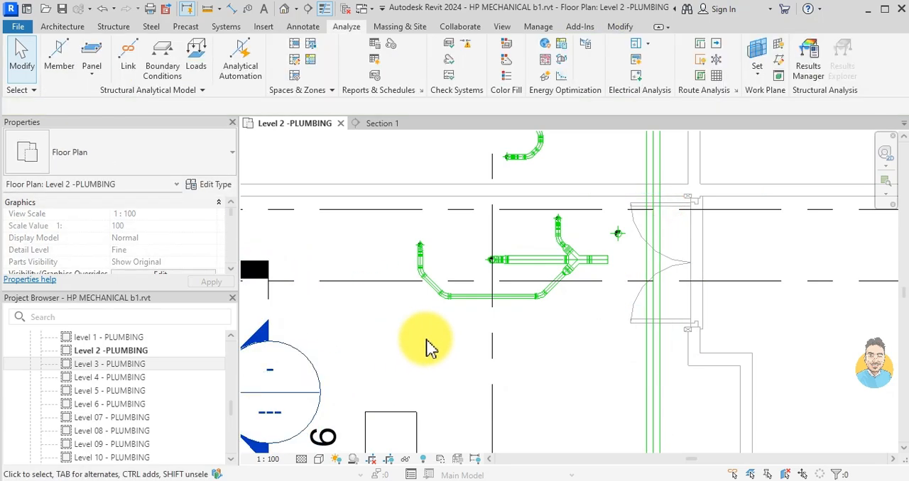
- Ungroup the washroom drain 1 model group next to the vertical pipe
scroll(601, 291, up, 2)
click(602, 304)
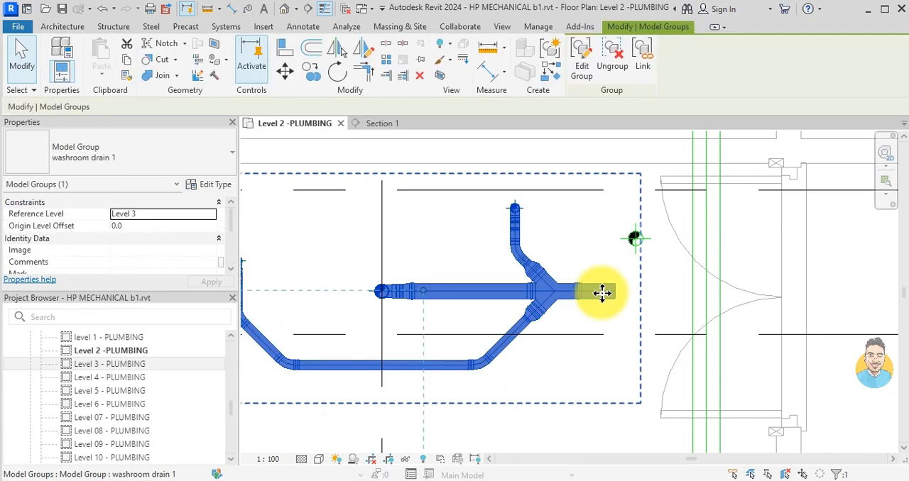
click(612, 56)
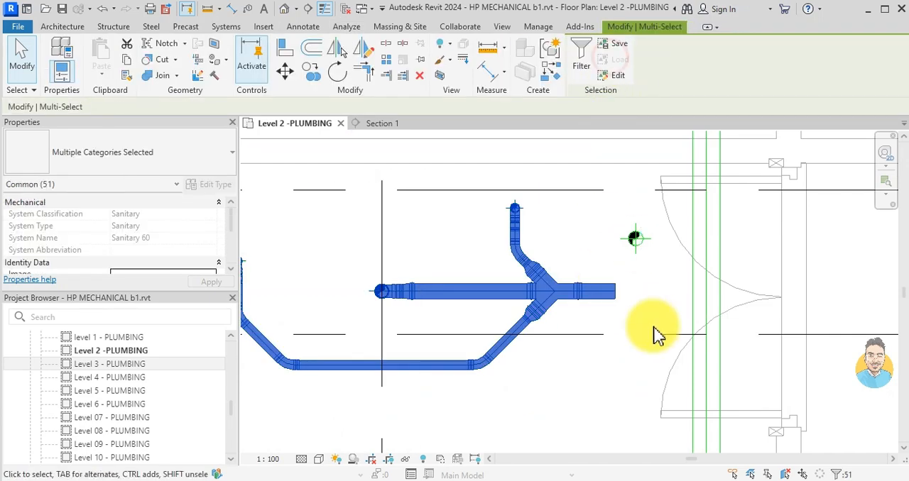
key(Escape)
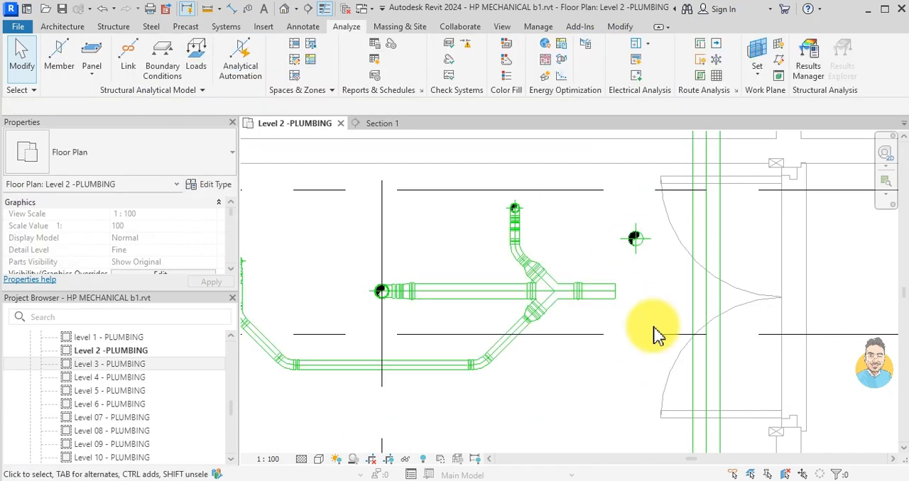
- Draw an 88.9 mm pipe from the vertical pipe beside the horizontal main at -350 mm middle elevation, running 45° toward the main
key(p)
key(i)
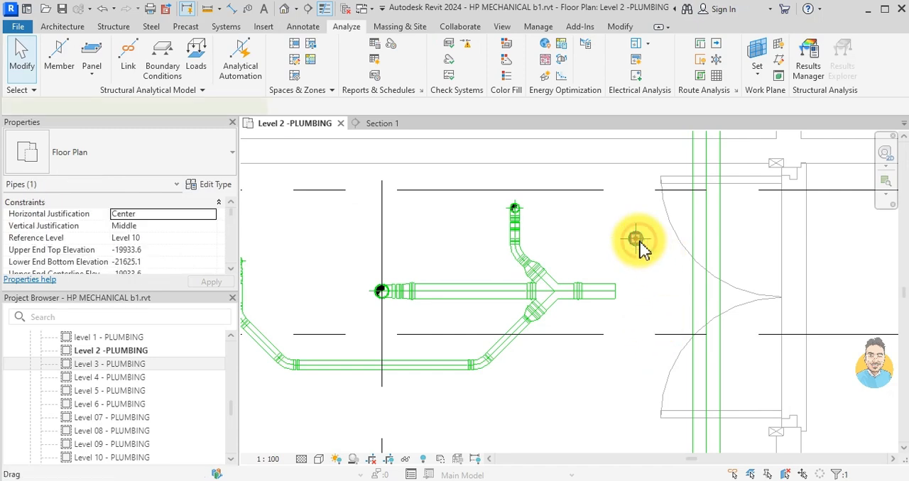
click(636, 239)
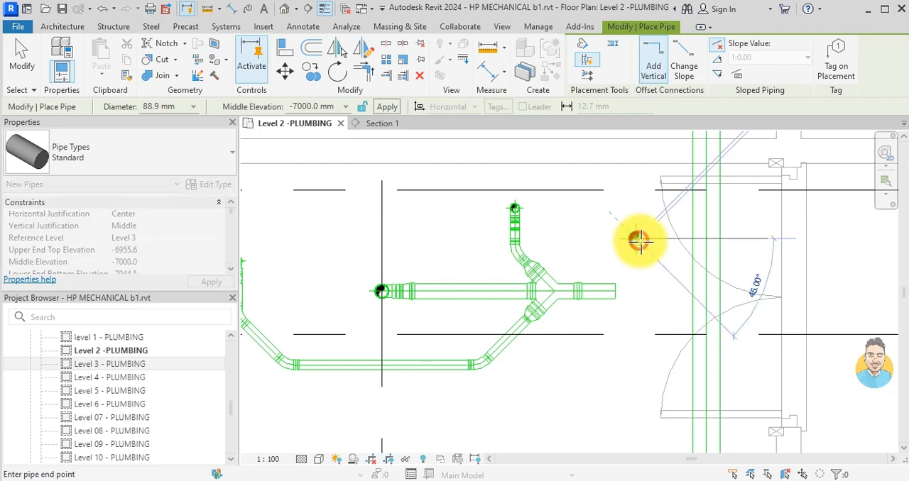
scroll(658, 278, up, 1)
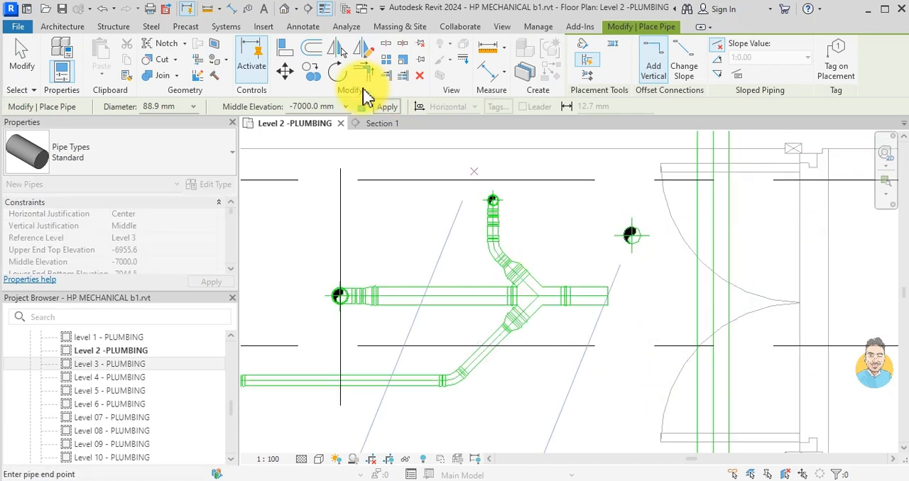
click(292, 105)
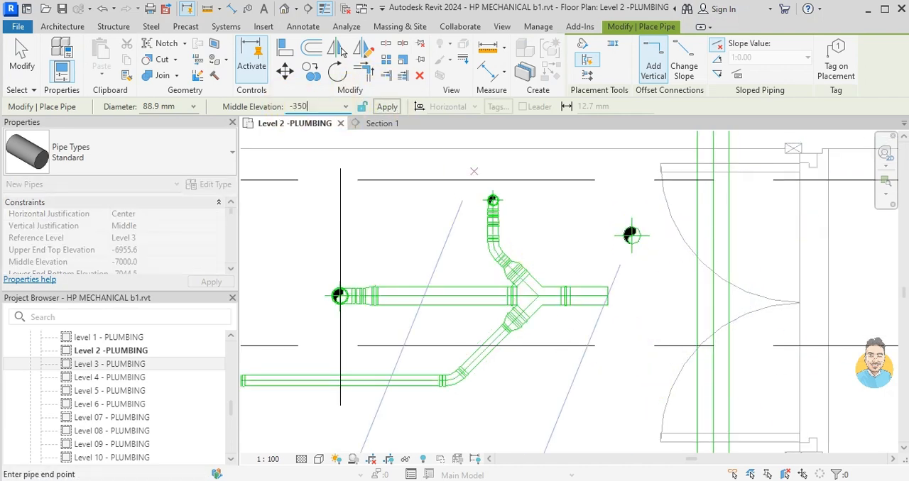
text(-350)
key(Return)
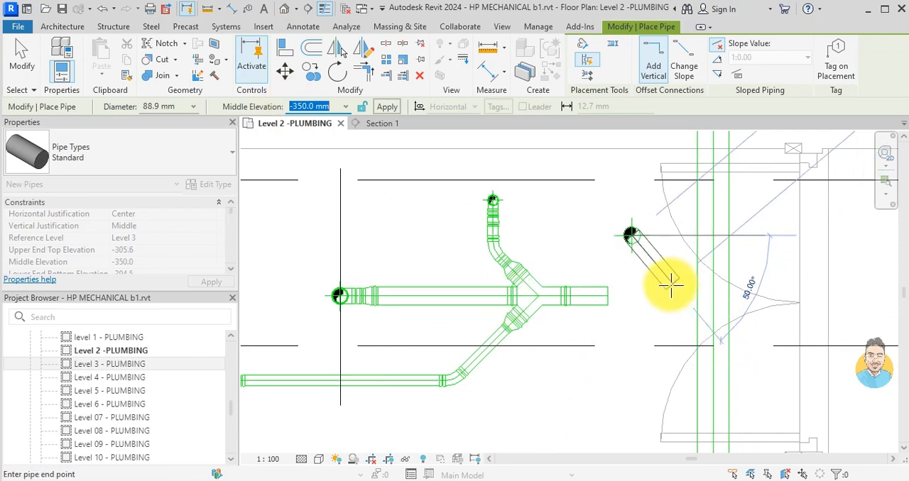
scroll(650, 258, up, 1)
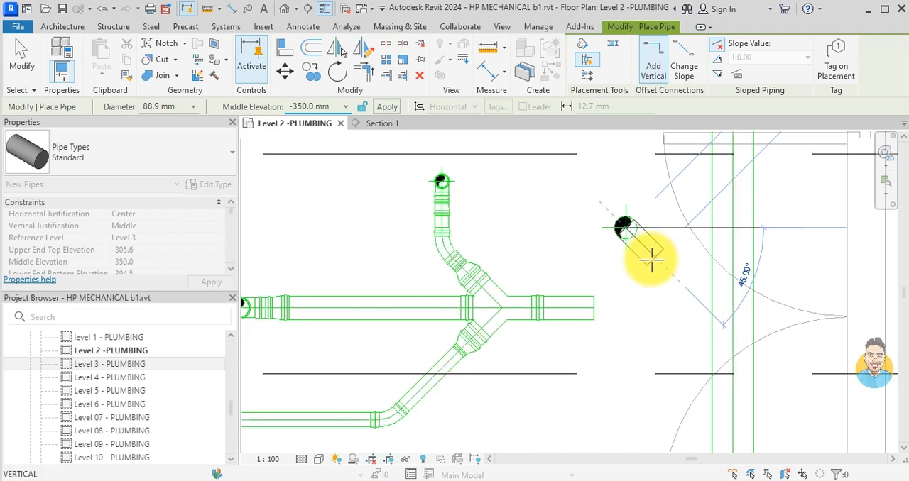
scroll(589, 405, down, 2)
middle_drag(624, 408, 627, 296)
scroll(640, 205, up, 1)
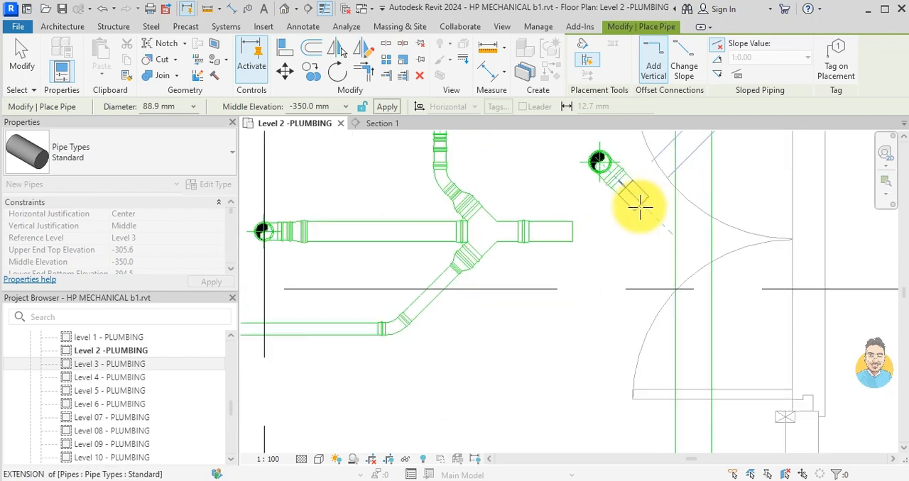
scroll(640, 205, up, 2)
click(645, 206)
- Continue the 88.9 mm pipe parallel to the vertical run of the 159 mm main, ending just past the double door
scroll(656, 346, down, 2)
middle_drag(656, 345, 639, 236)
scroll(636, 345, down, 1)
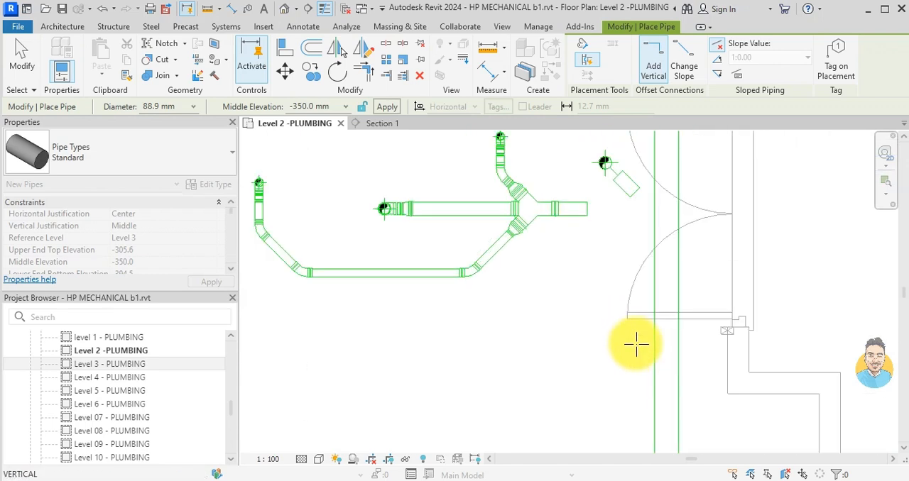
click(634, 353)
- Try to connect the 88.9 mm pipe to the 159 mm main's centreline with a 45° segment
scroll(642, 362, up, 3)
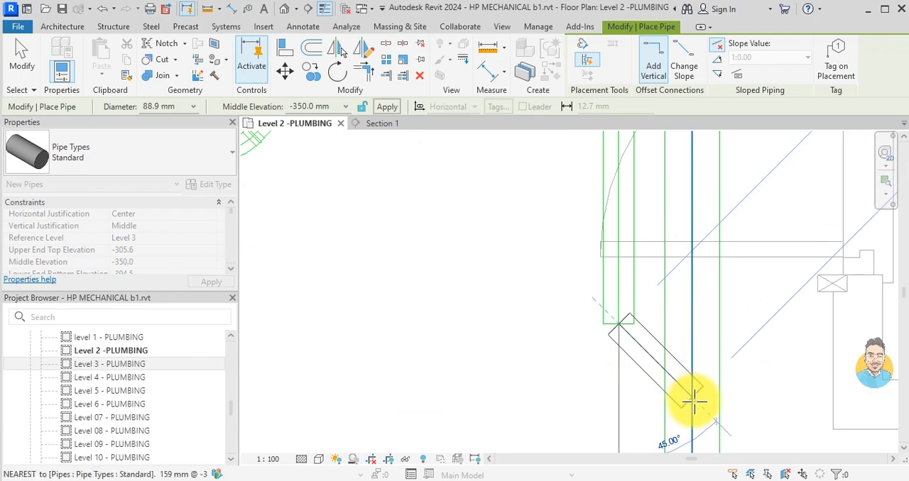
click(693, 402)
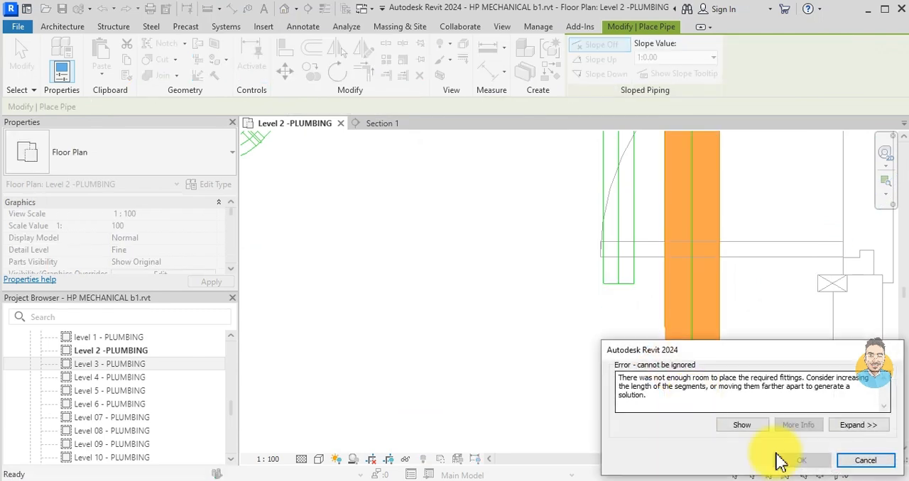
click(865, 461)
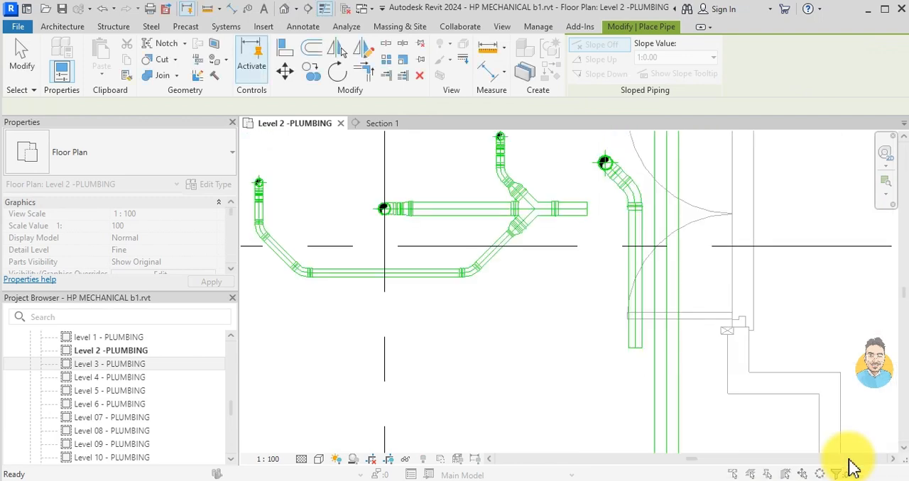
key(Escape)
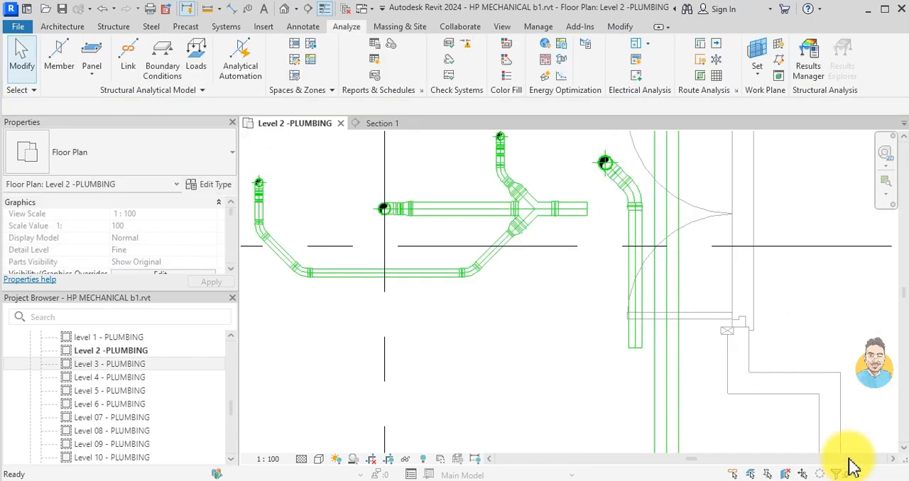
- Draw a short 159 mm branch at 45° off the main, below the 88.9 mm pipe's open end, at -350 mm middle elevation
click(674, 409)
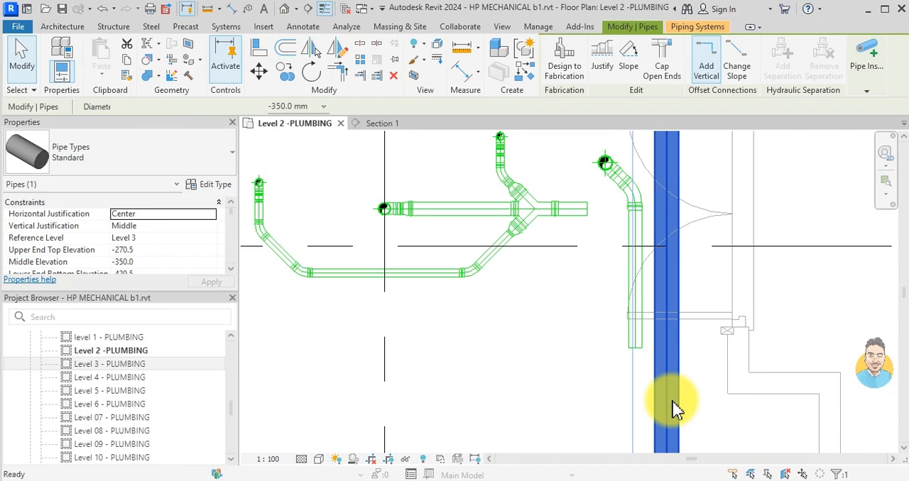
key(c)
key(s)
click(667, 422)
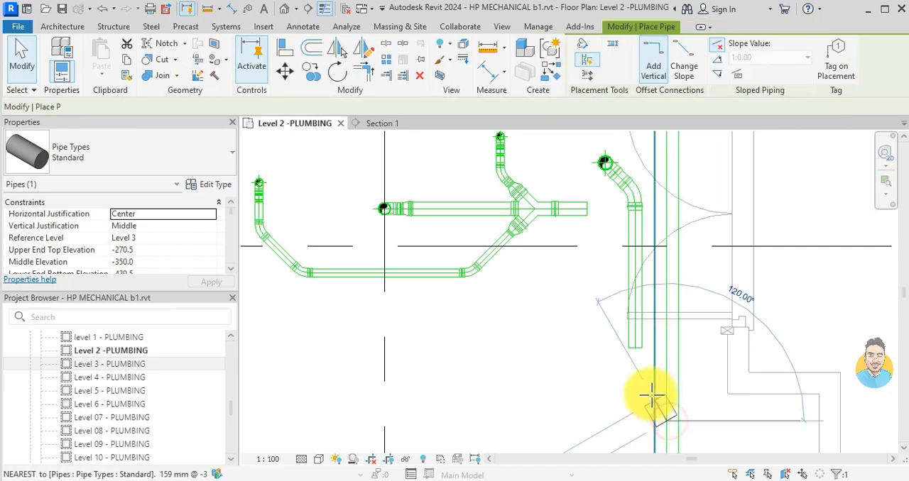
scroll(646, 392, up, 2)
click(629, 389)
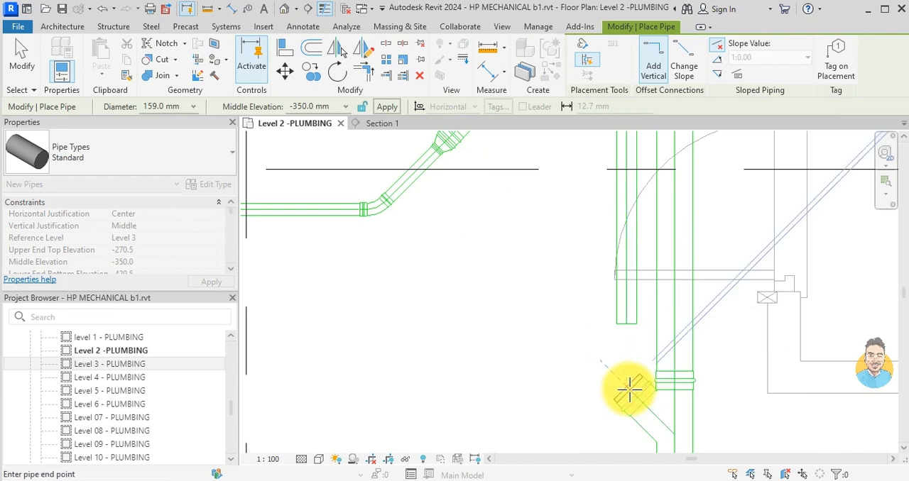
key(Escape)
key(Escape)
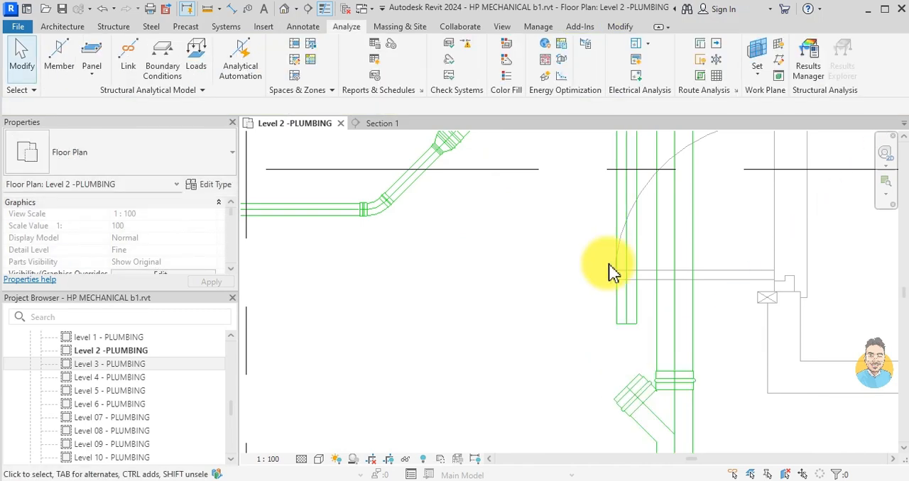
- Nudge the parallel 88.9 mm pipe away from the 159 mm main to widen the gap between them
click(626, 245)
key(Left)
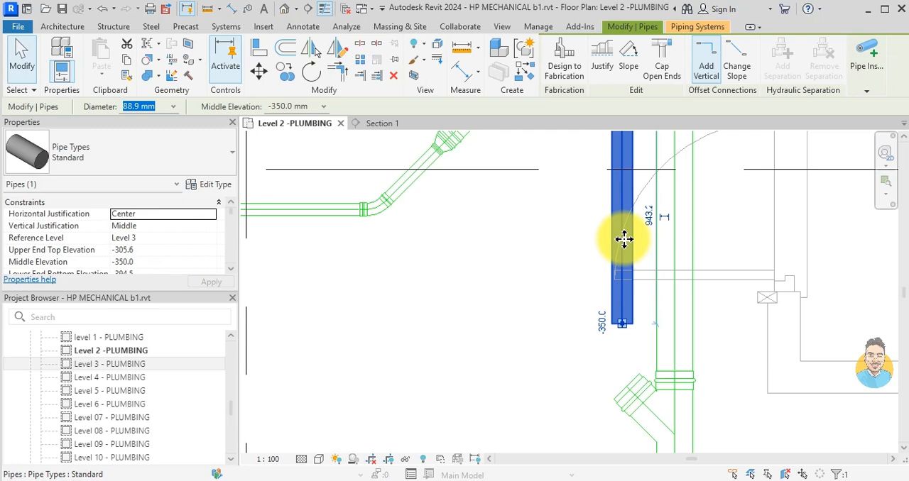
key(Left)
key(Left)
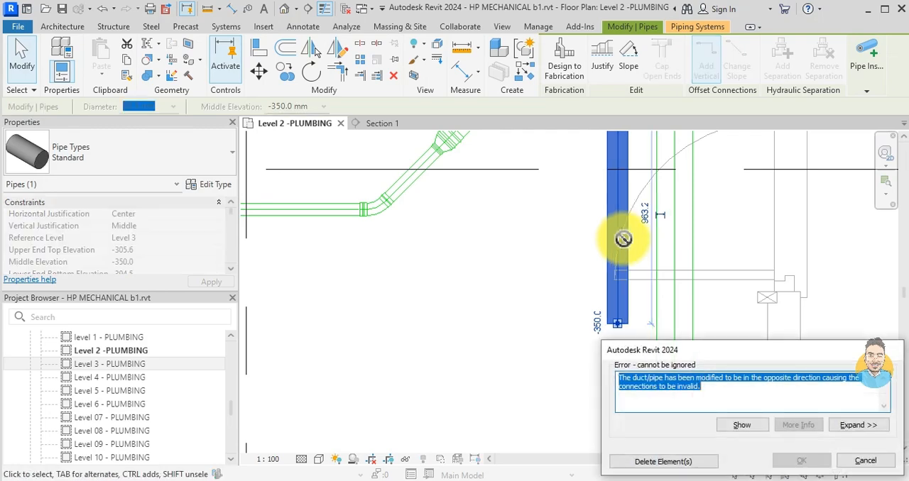
key(Escape)
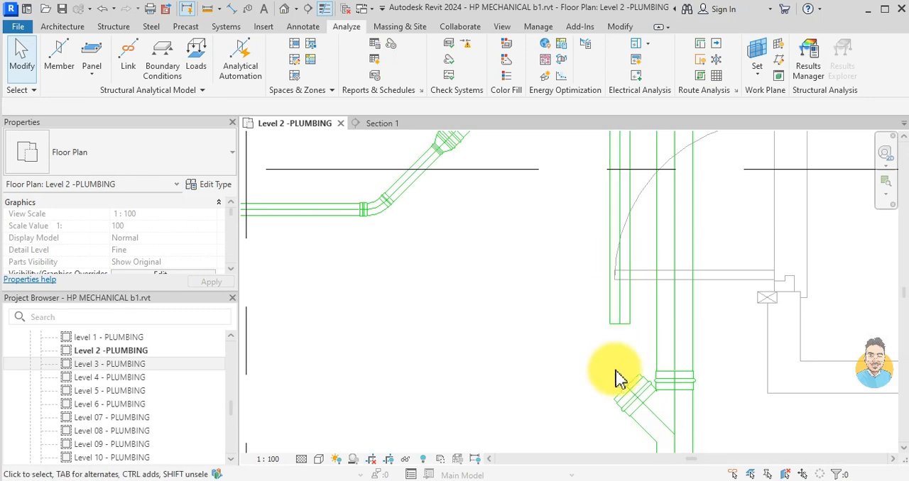
- Lengthen the 159 mm branch stub off the main's wye to about 160 mm
click(632, 393)
click(628, 381)
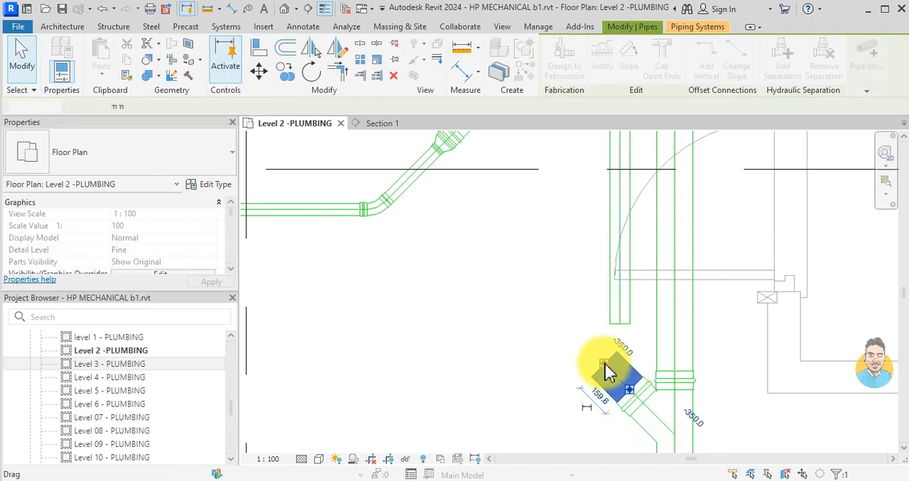
key(Escape)
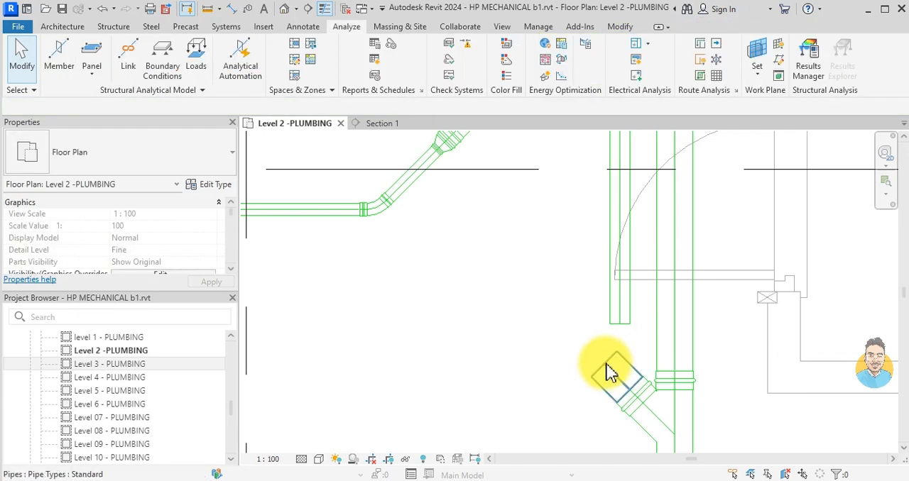
- Nudge the 159 mm main away from the parallel 88.9 mm pipe to make room for the fittings
click(692, 319)
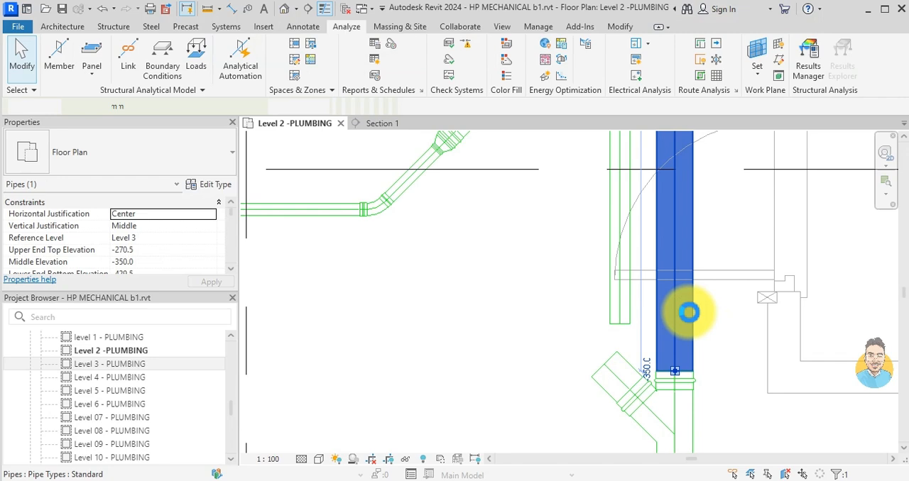
key(Right)
key(Right)
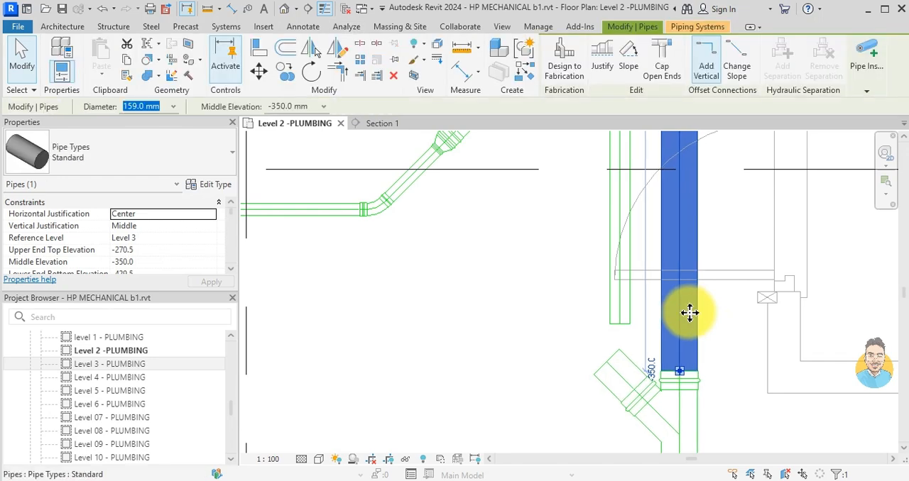
- Nudge the selected 159 mm vertical main pipe to the right, away from the parallel smaller pipe
key(shift+Right)
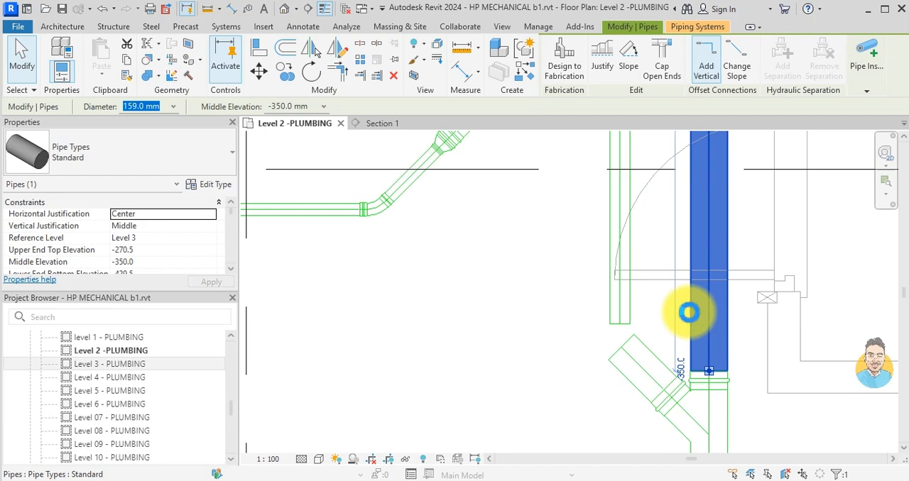
key(Escape)
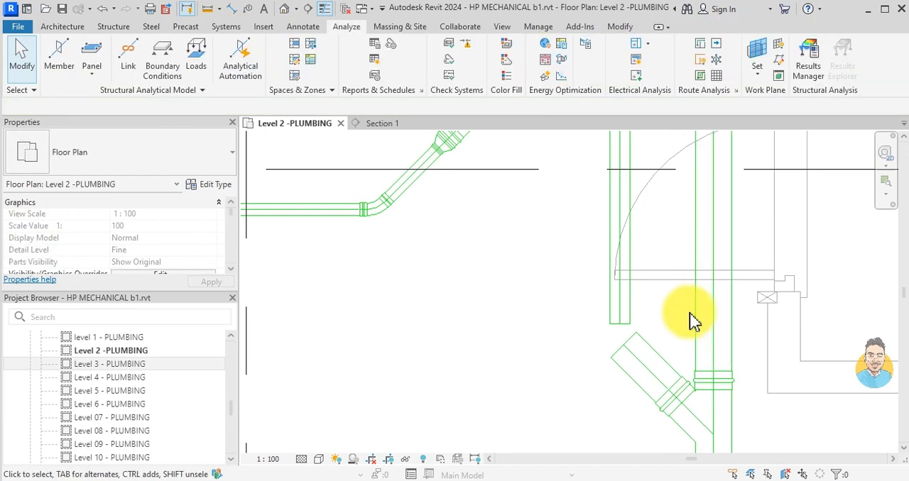
- Set the diagonal wye branch pipe's diameter to 88.9 mm and trim it to a corner with the vertical branch pipe above
click(624, 242)
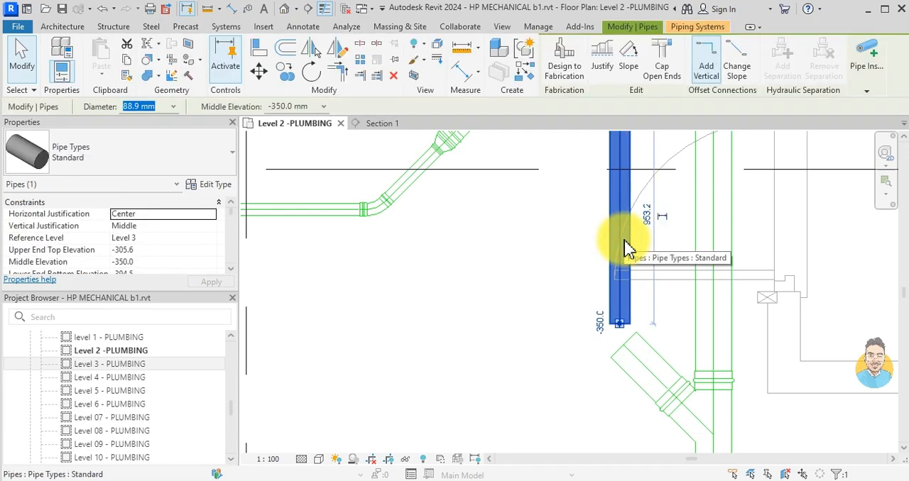
key(Escape)
click(623, 358)
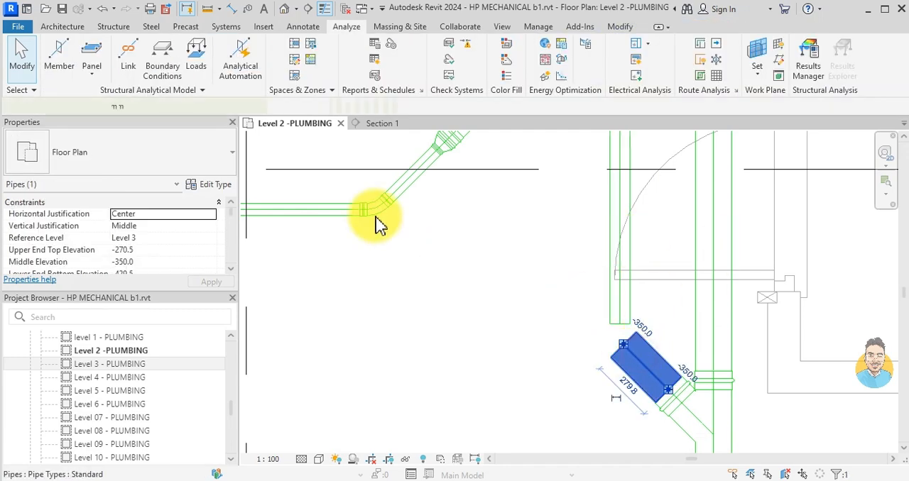
click(138, 105)
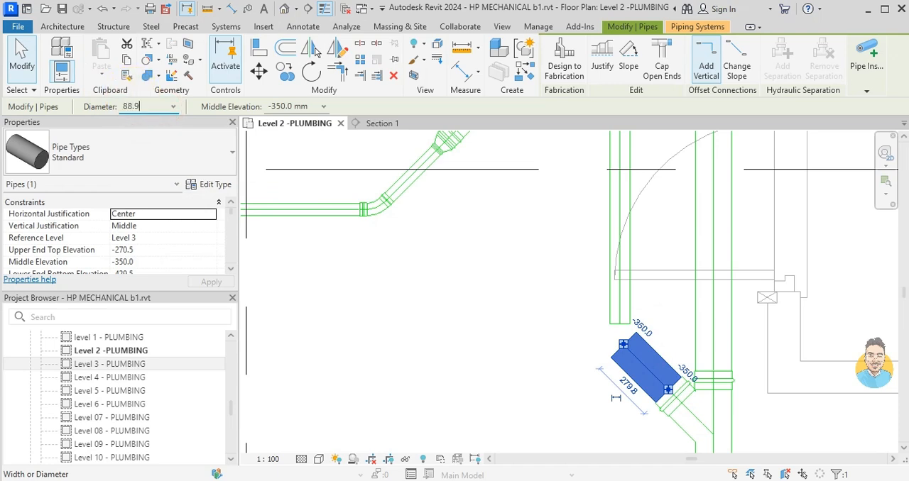
click(517, 397)
click(518, 401)
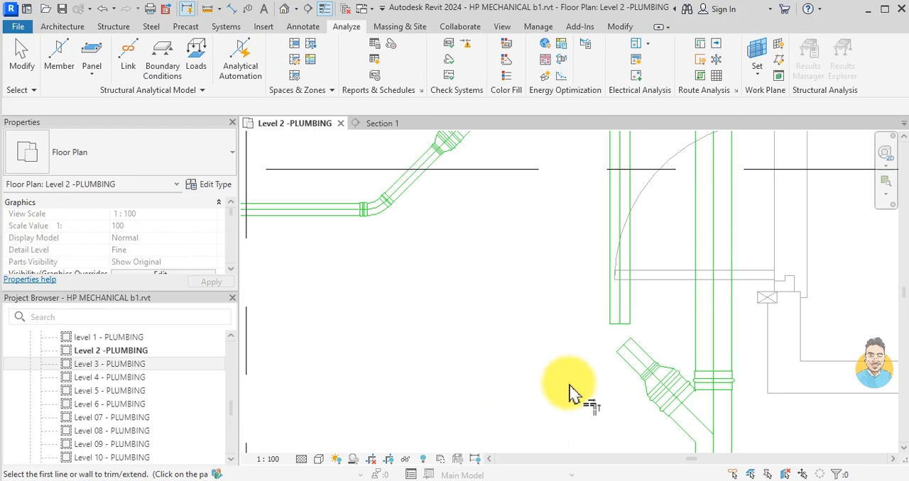
click(617, 249)
click(617, 325)
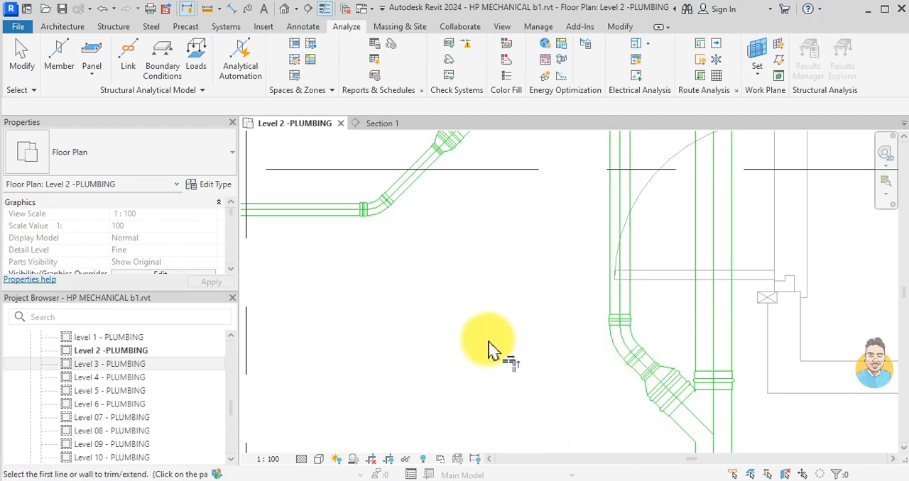
- Draw an 88.9 mm pipe at 45° from the drain group's open end to connect into the vertical branch pipe
scroll(601, 341, down, 5)
scroll(583, 224, up, 4)
click(573, 235)
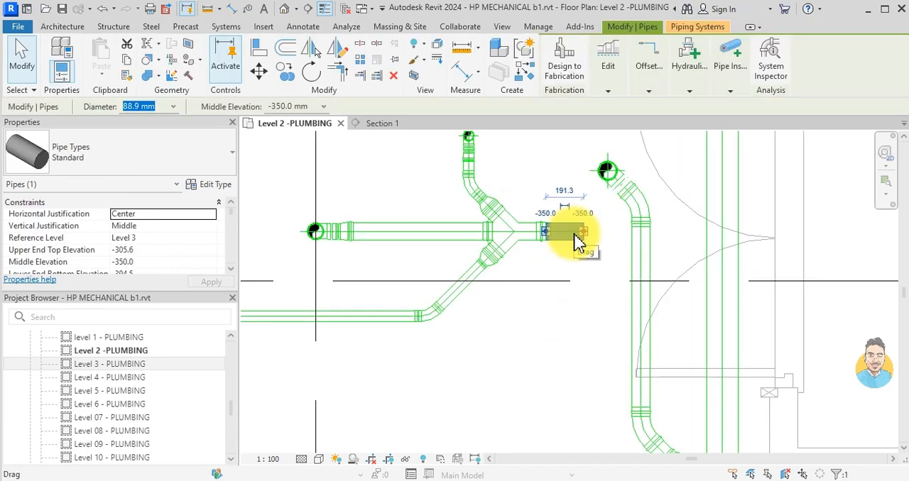
key(c)
key(s)
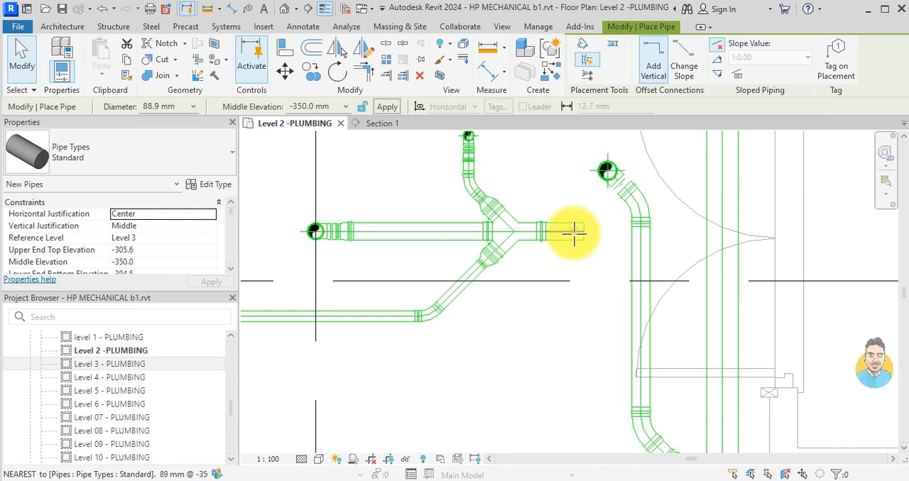
scroll(586, 236, up, 2)
click(599, 250)
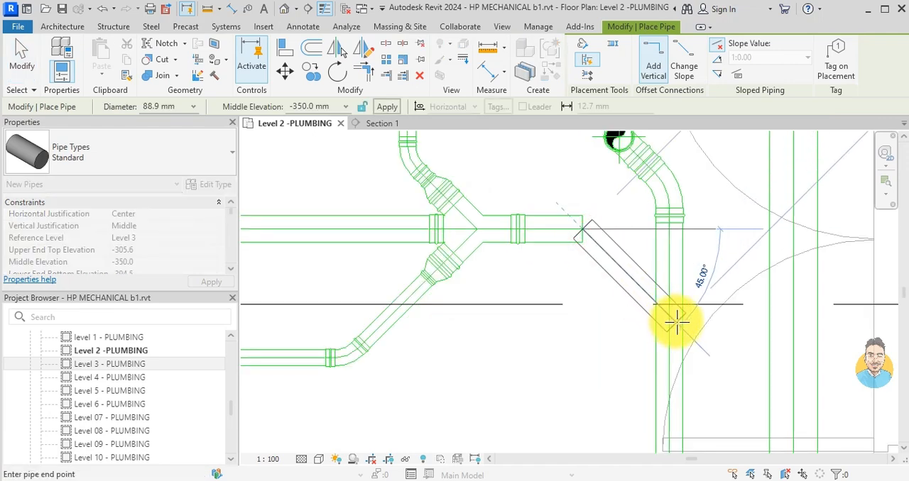
click(670, 318)
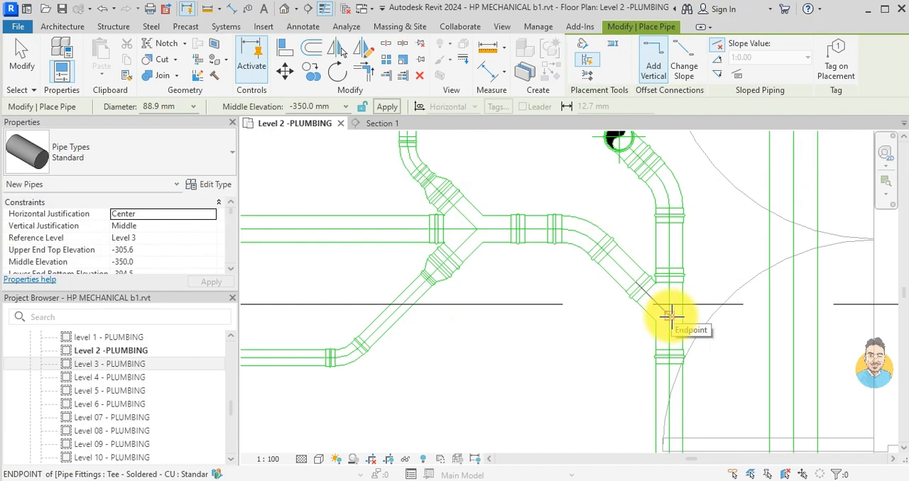
key(Escape)
key(Escape)
- Examine the washroom drain pipe groups around CRU 5 and CRU 6, including the open end of the group beside the stairs
scroll(667, 323, down, 4)
scroll(668, 323, up, 1)
scroll(655, 318, down, 2)
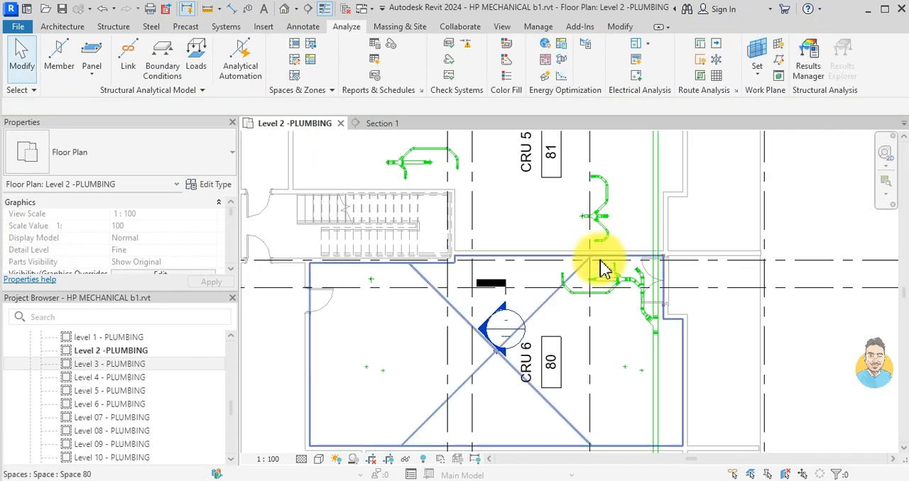
scroll(612, 227, up, 1)
middle_drag(643, 379, 626, 202)
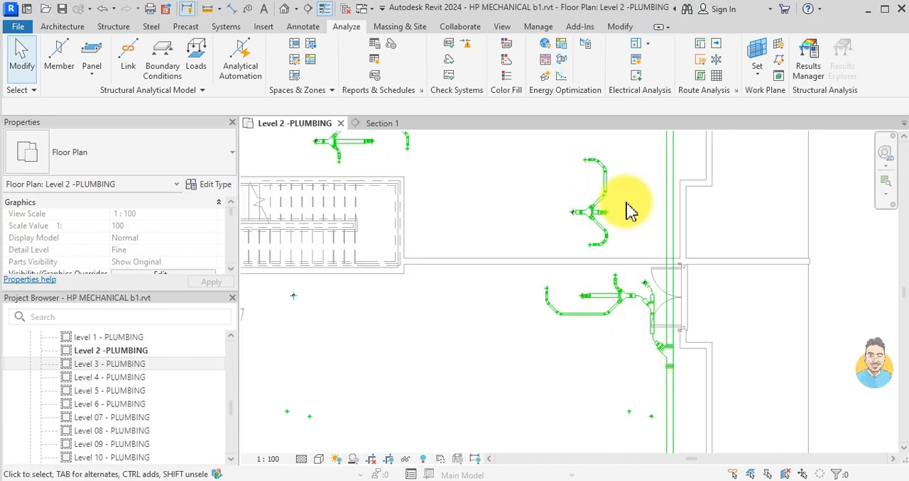
scroll(616, 328, down, 1)
middle_drag(615, 252, 617, 324)
scroll(514, 288, down, 2)
scroll(423, 259, up, 5)
scroll(451, 284, up, 6)
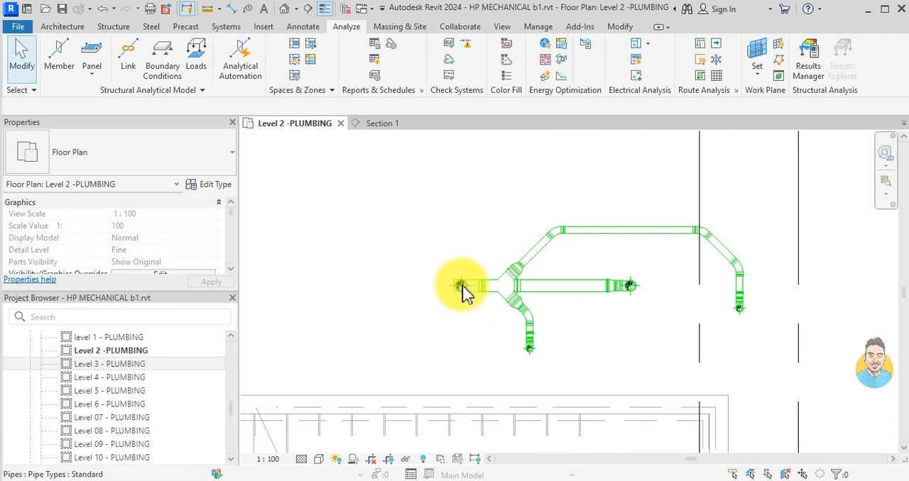
scroll(462, 292, down, 2)
scroll(462, 288, up, 3)
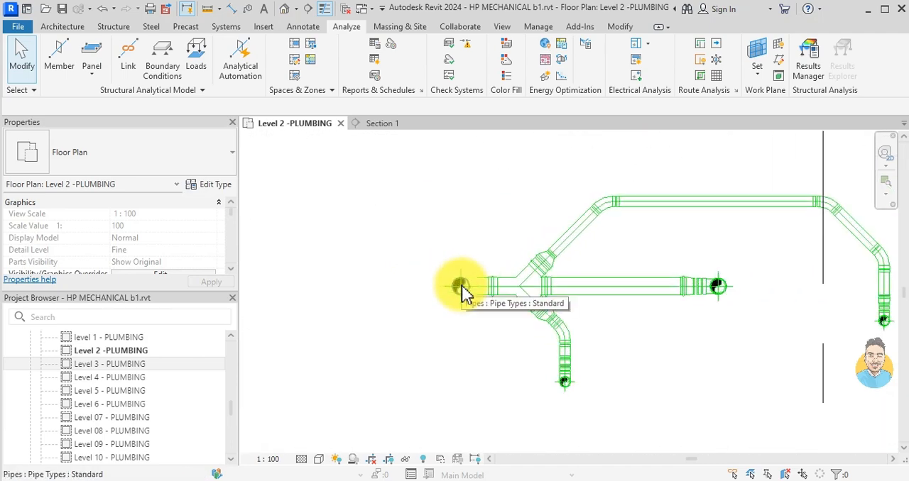
scroll(462, 288, down, 1)
scroll(643, 276, down, 1)
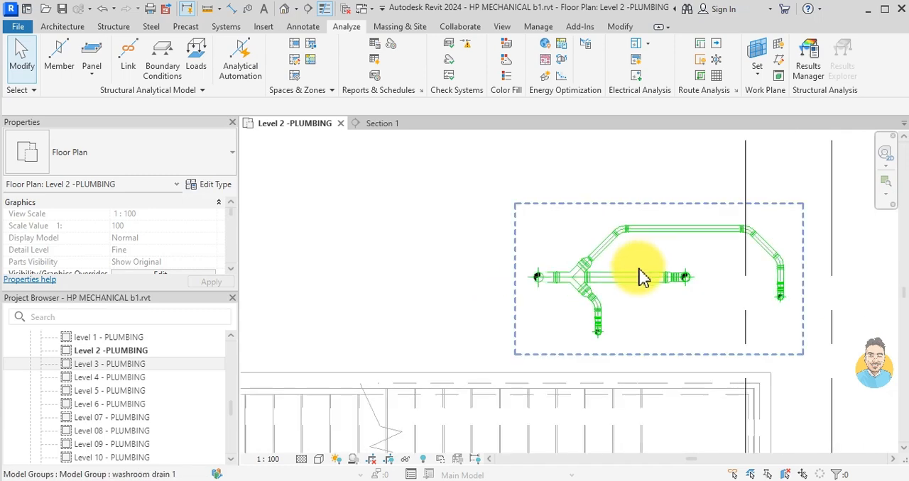
scroll(533, 288, up, 3)
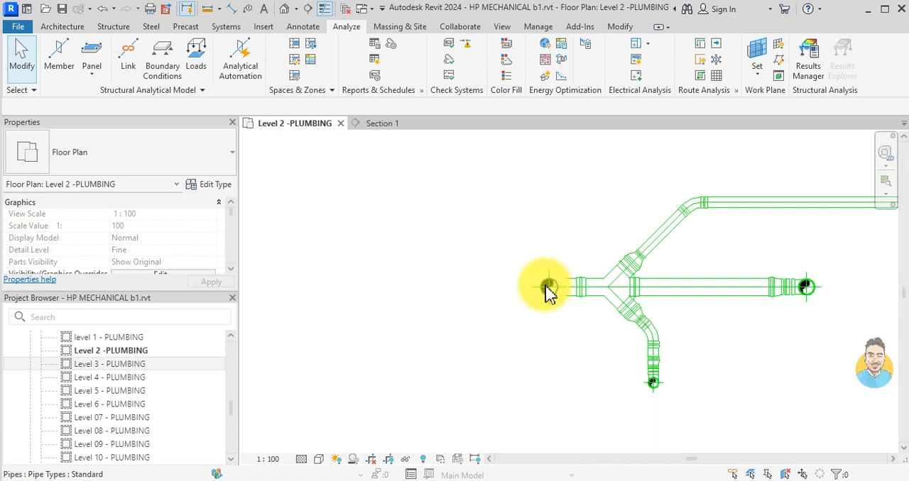
scroll(529, 266, down, 5)
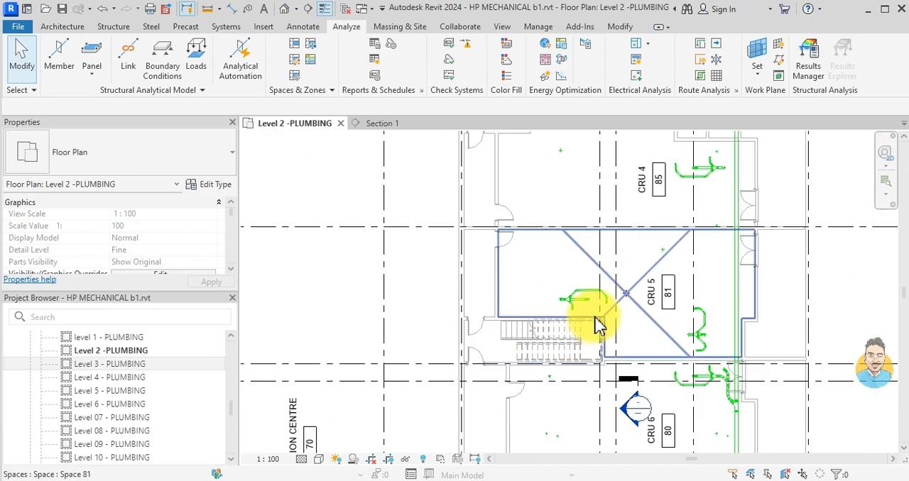
- Delete the Section 1 view by removing its section line in CRU 6
scroll(641, 398, up, 4)
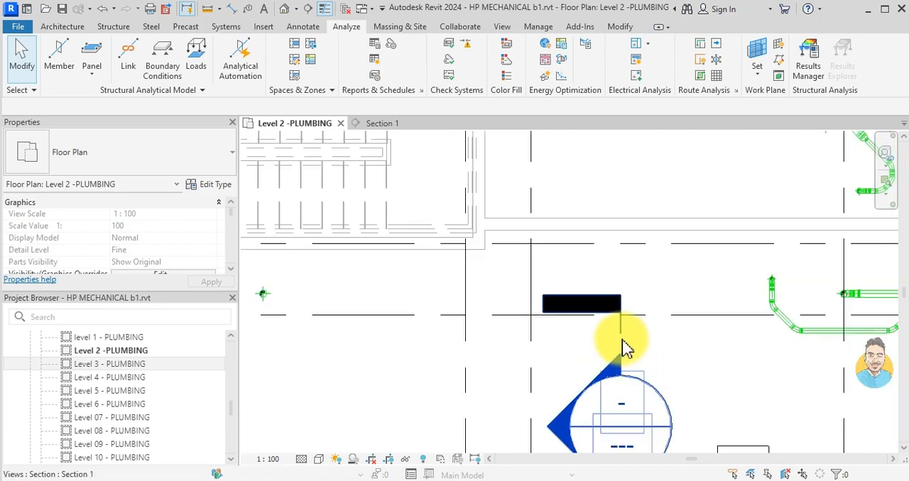
click(621, 347)
key(Delete)
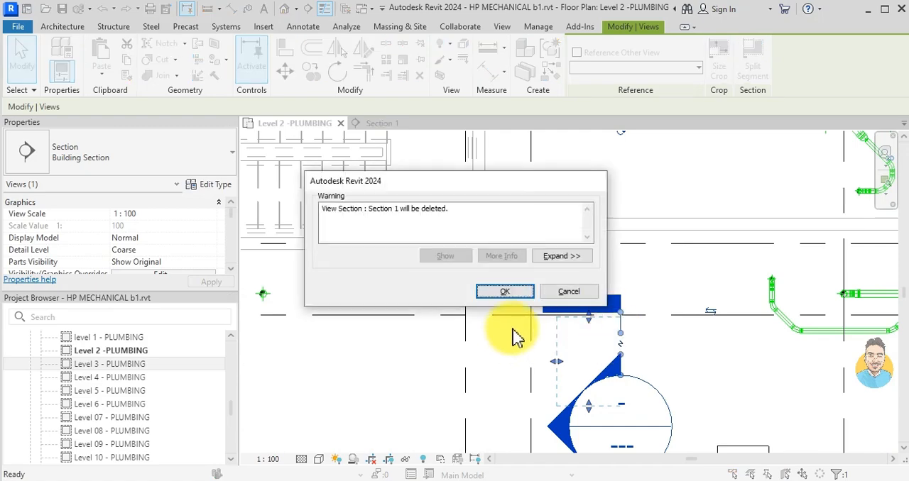
click(516, 298)
- Draw a vertical building section line just left of the washroom drain group above the stairs in CRU 5
scroll(613, 274, down, 3)
scroll(544, 324, up, 4)
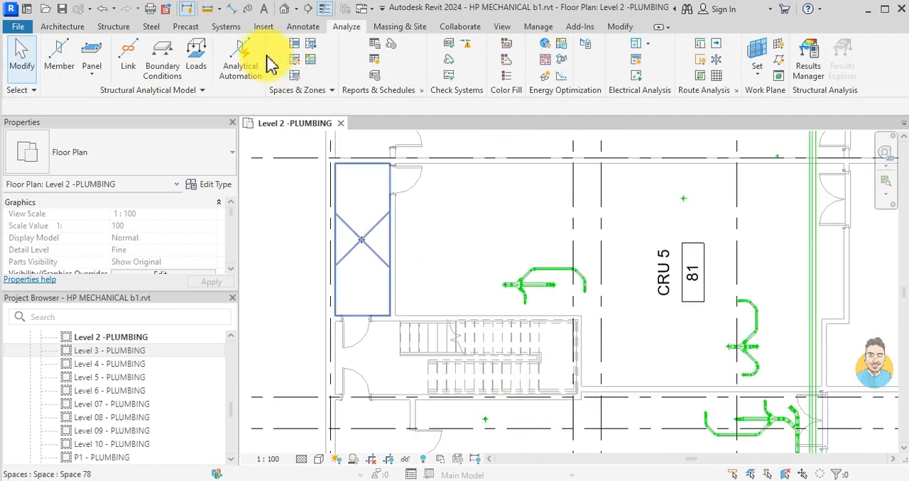
click(310, 9)
scroll(493, 288, up, 3)
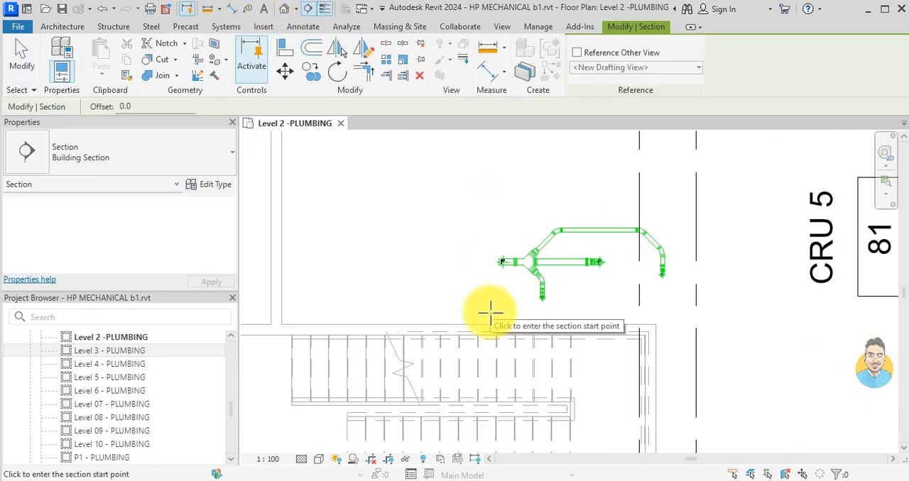
click(494, 214)
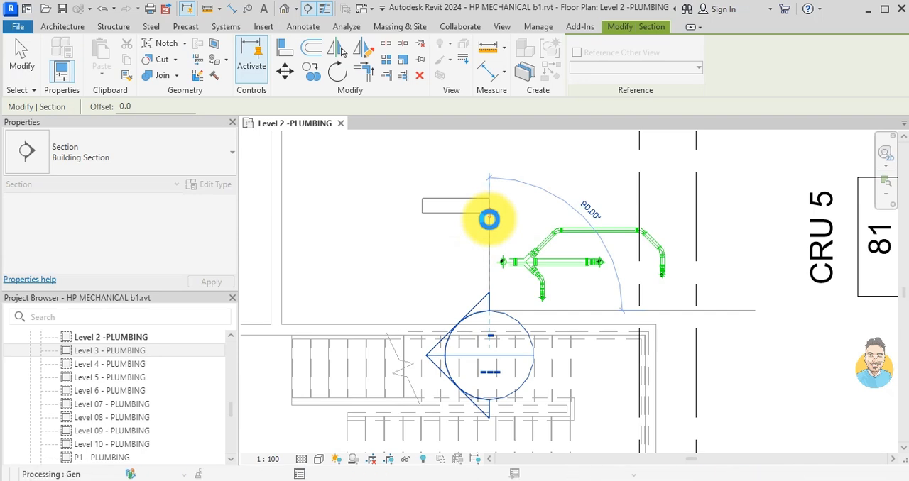
key(Escape)
- Flip the section to face the washroom drain group and shorten its view depth to the group's left end
drag(267, 264, 420, 266)
click(566, 258)
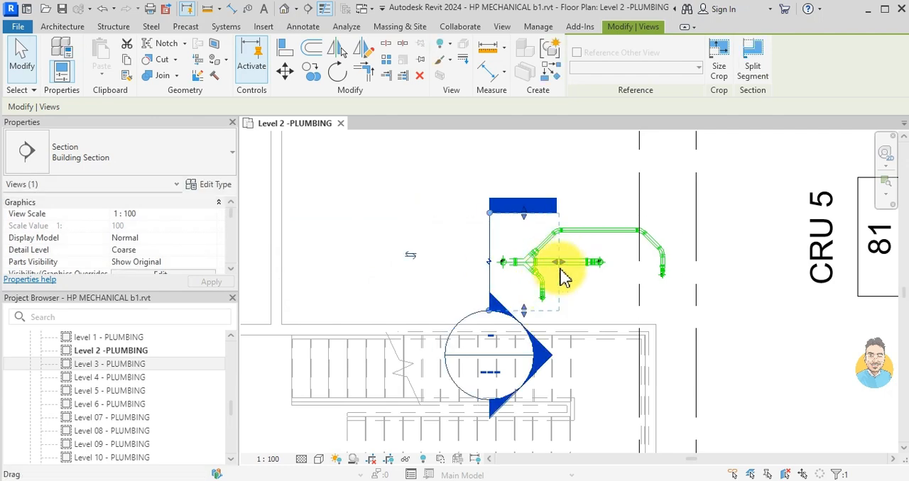
drag(568, 273, 521, 269)
key(Escape)
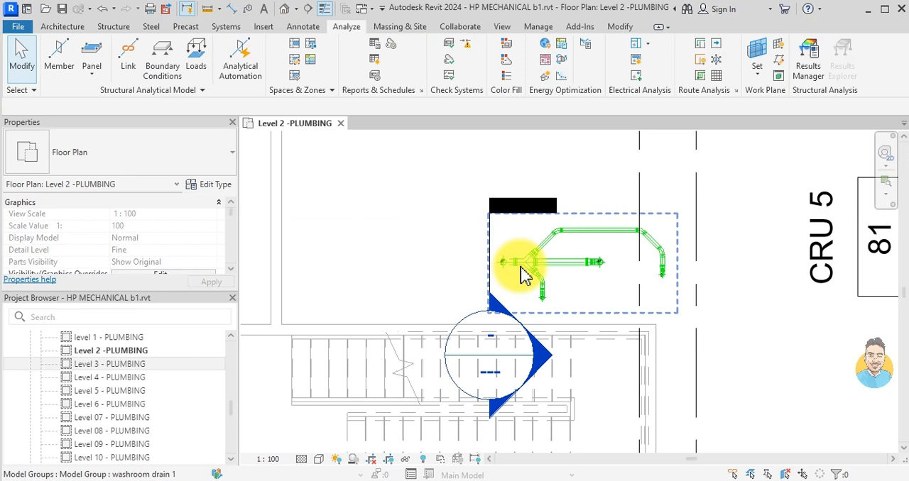
- Open the new section's view and bring the vertical riser pipe into focus
double_click(505, 310)
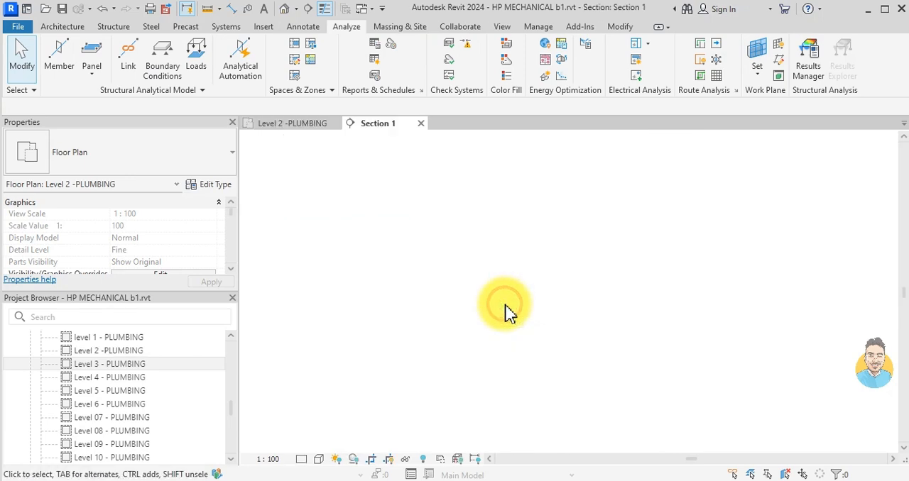
scroll(558, 310, up, 5)
scroll(581, 311, up, 3)
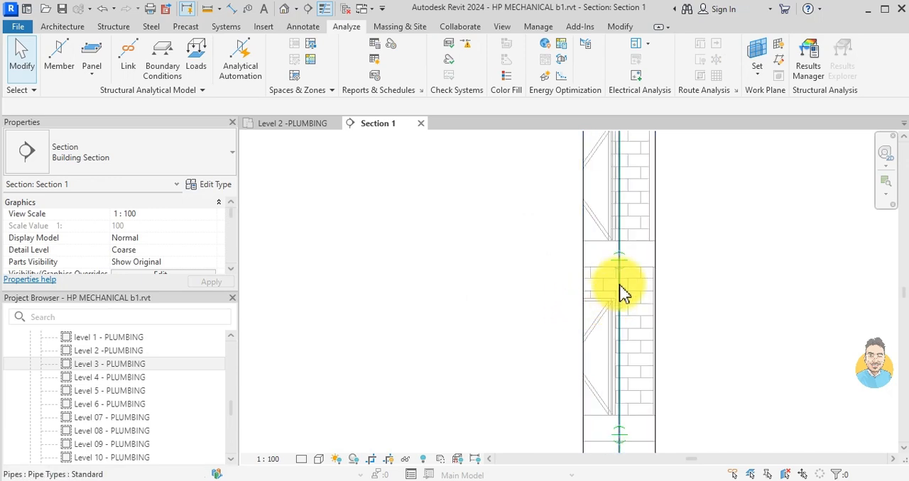
- Create a pipe similar to the existing riser, drawing it vertically beside the riser's lower end at 88.9 mm diameter, about 2300 mm long
click(620, 289)
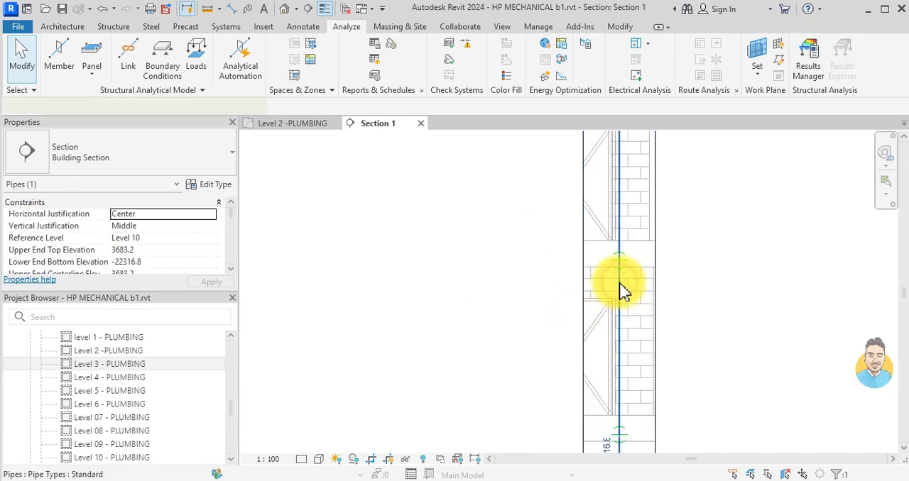
click(282, 125)
click(376, 125)
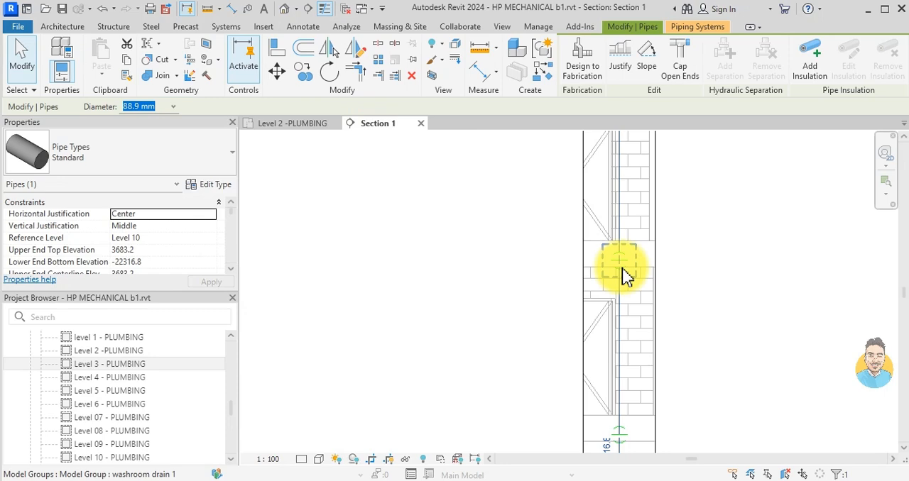
key(s)
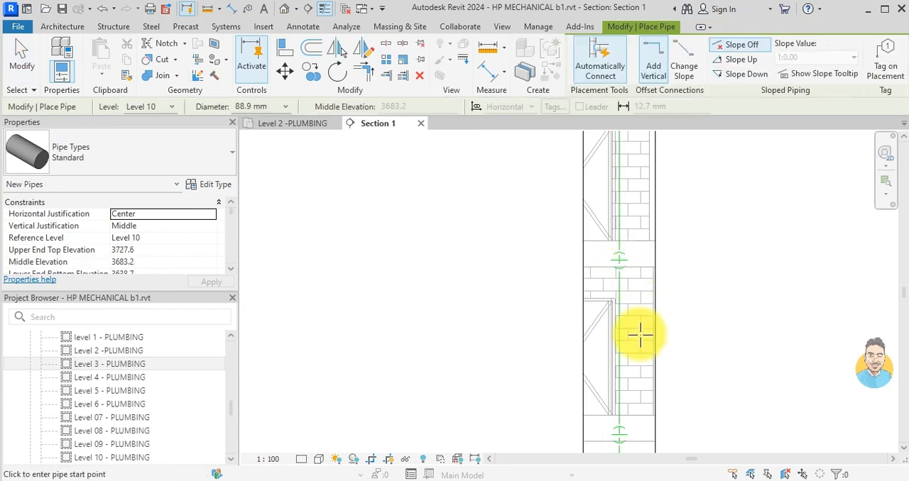
scroll(615, 357, down, 2)
middle_drag(595, 402, 610, 418)
scroll(618, 420, up, 2)
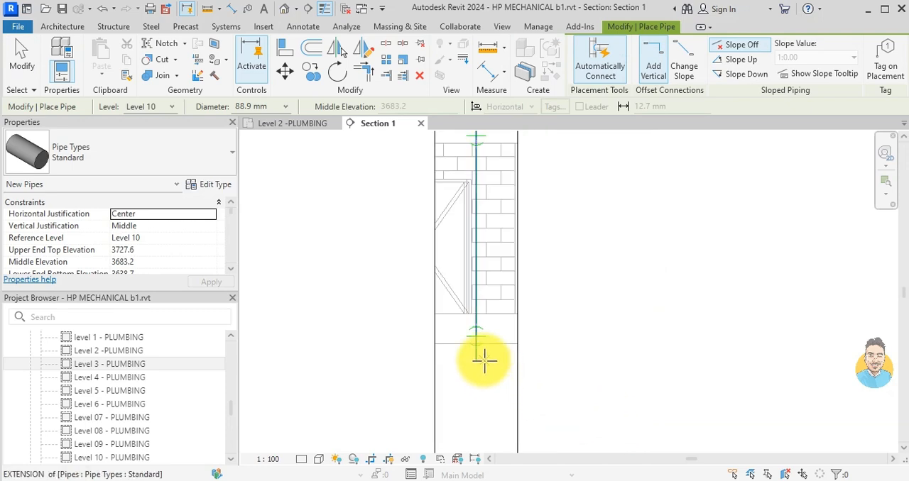
scroll(475, 359, up, 2)
click(507, 360)
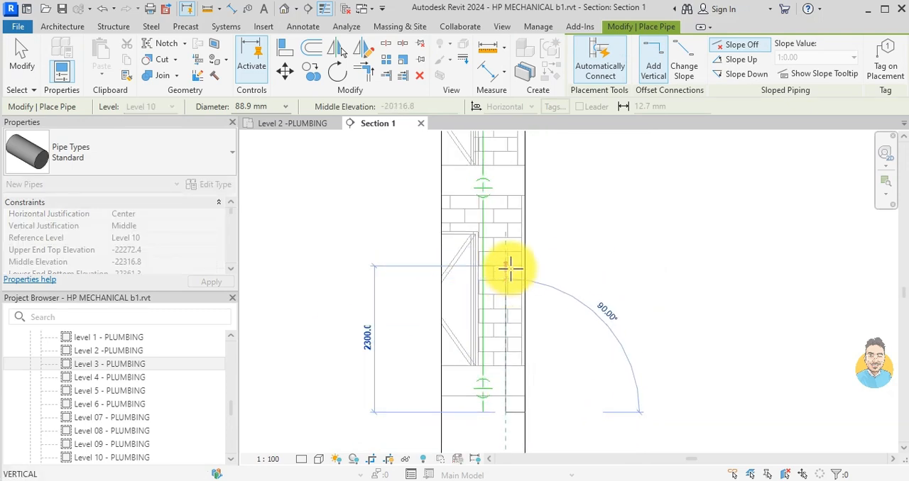
click(511, 269)
key(Escape)
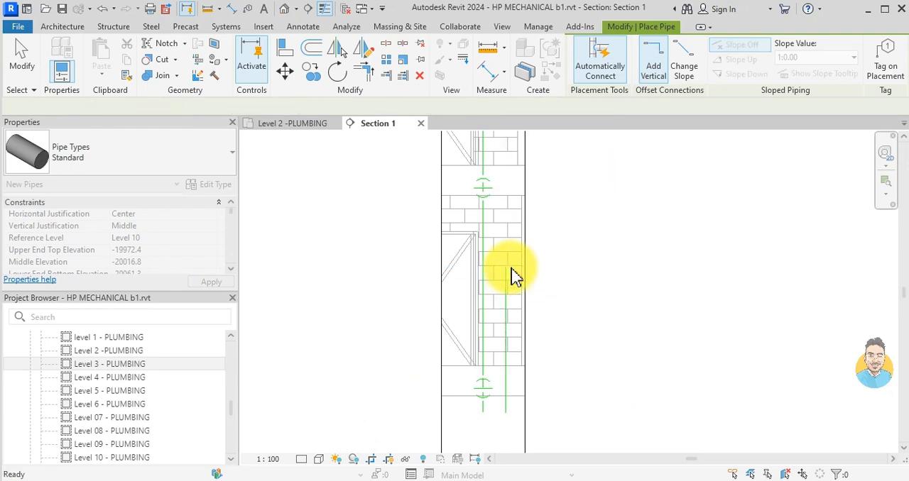
- In the Level 2 plumbing plan, draw a 360 mm vertical detail line downward from the centre of the existing riser
click(284, 125)
key(Escape)
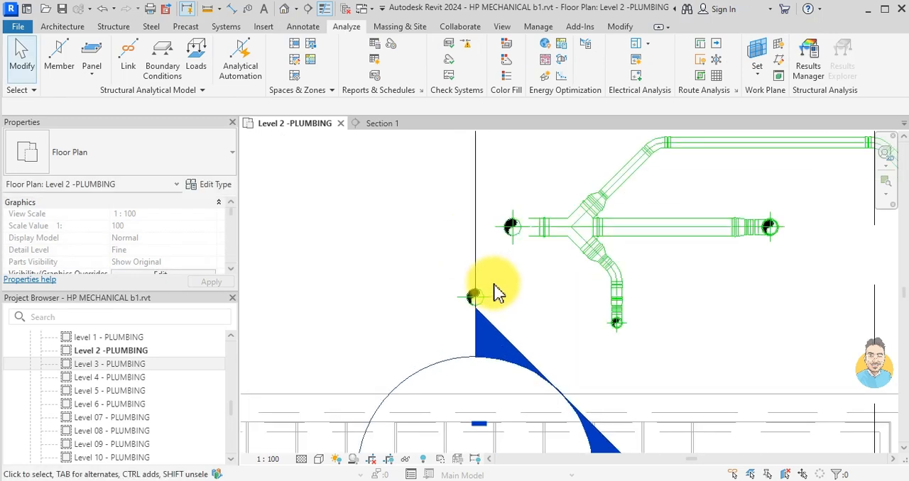
key(d)
key(l)
scroll(532, 266, up, 2)
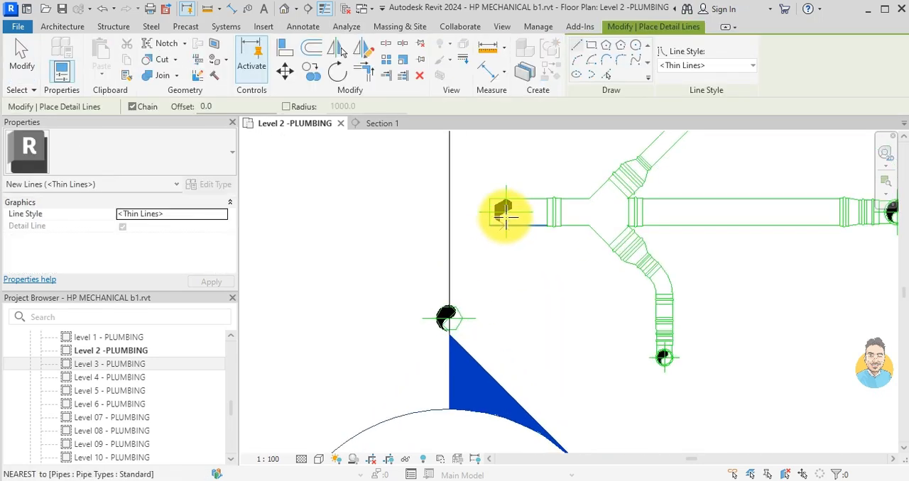
click(504, 211)
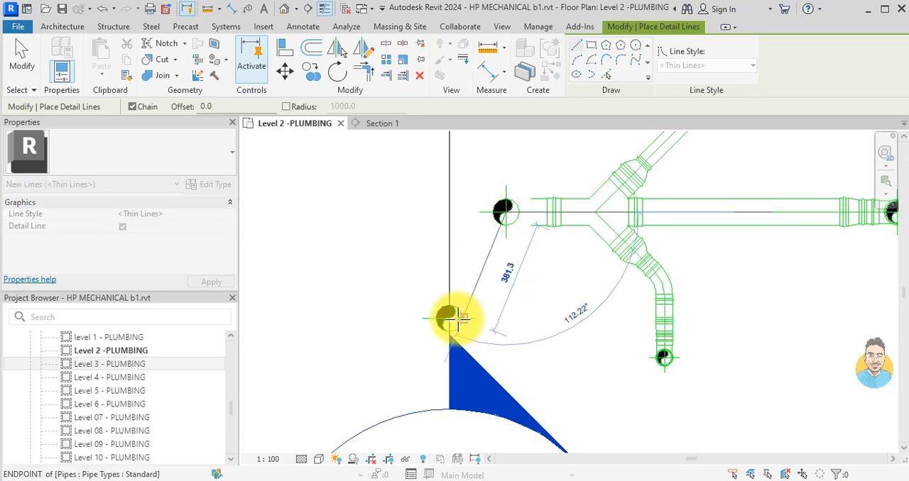
click(505, 320)
key(Escape)
key(Escape)
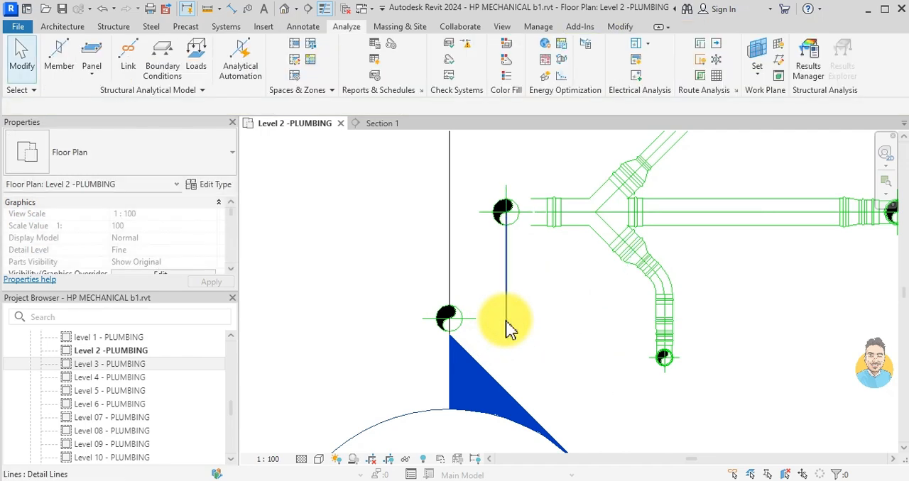
- Move the new vertical pipe 188.6 mm horizontally so its centre sits on the lower end of the guide line
click(455, 319)
click(257, 74)
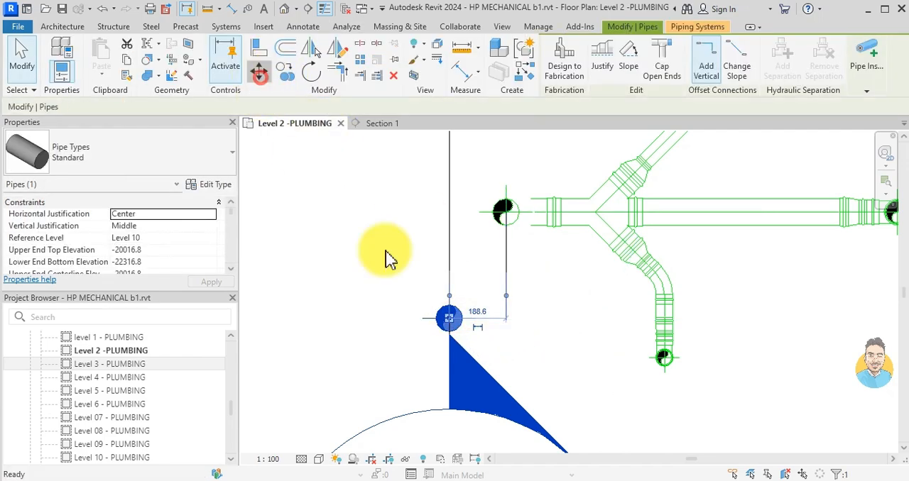
scroll(465, 332, up, 3)
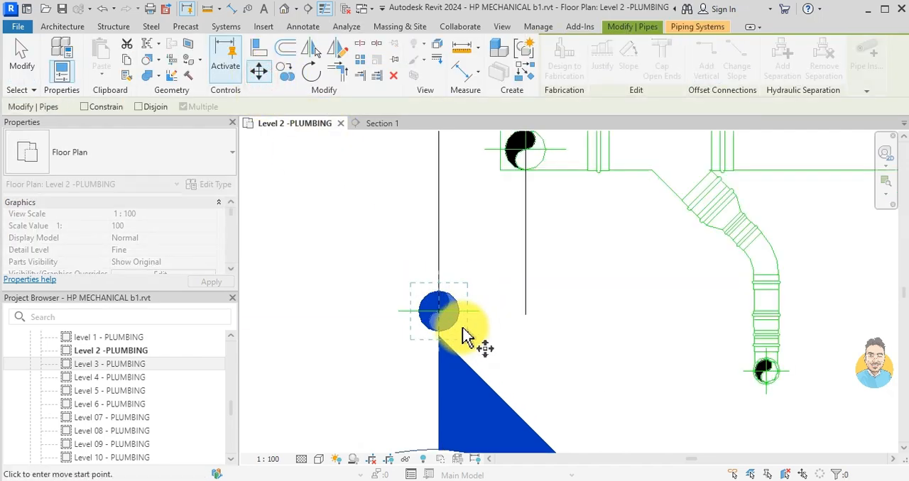
click(535, 313)
scroll(544, 330, up, 1)
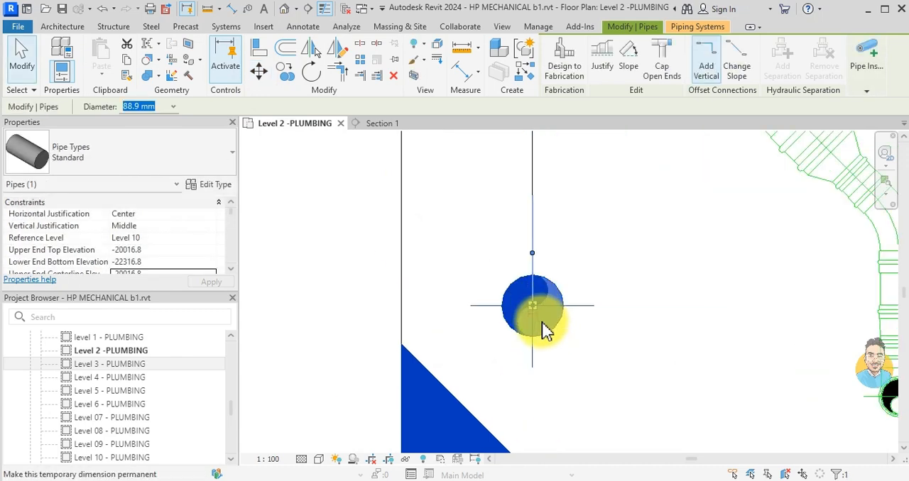
key(Escape)
- In Section 1, connect the new vertical pipe's upper end to the existing riser with a 45° pipe about 500 mm long
click(397, 124)
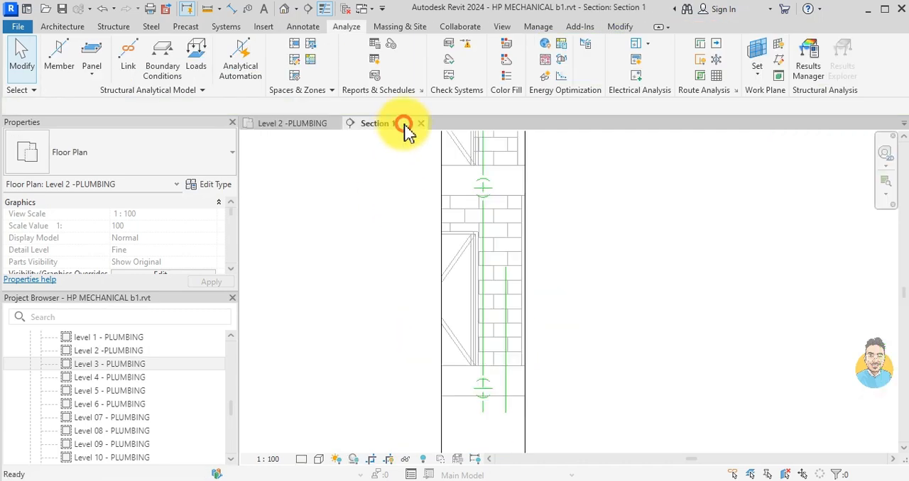
click(510, 297)
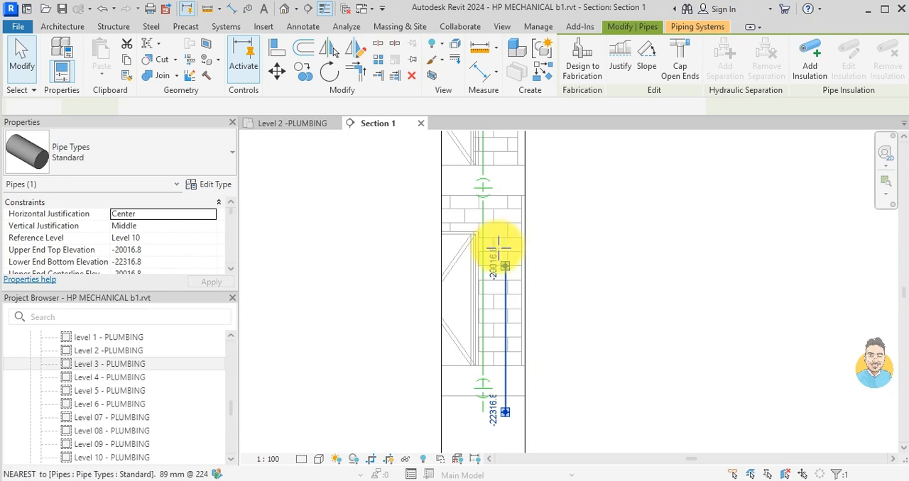
click(505, 265)
scroll(516, 276, up, 3)
click(513, 287)
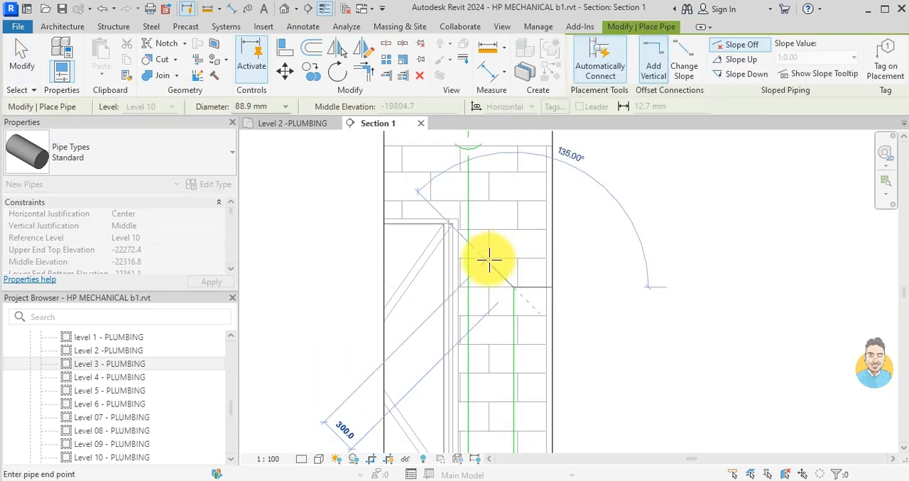
click(470, 245)
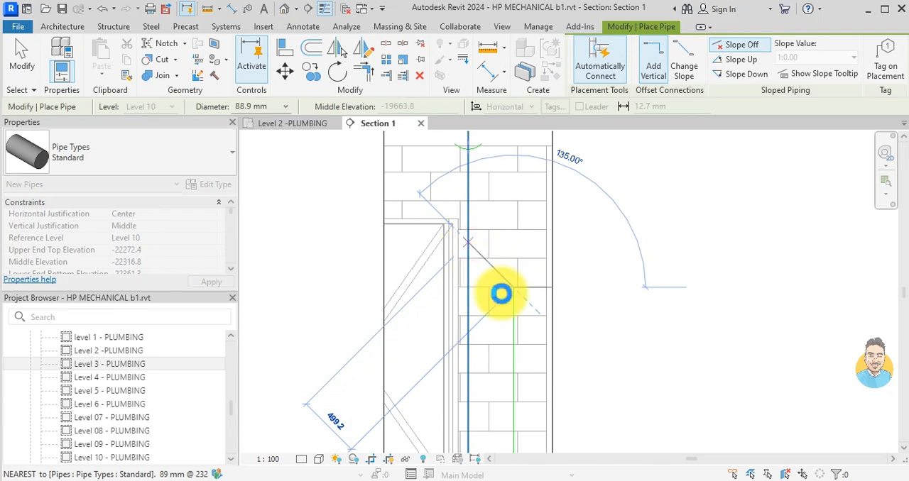
click(501, 293)
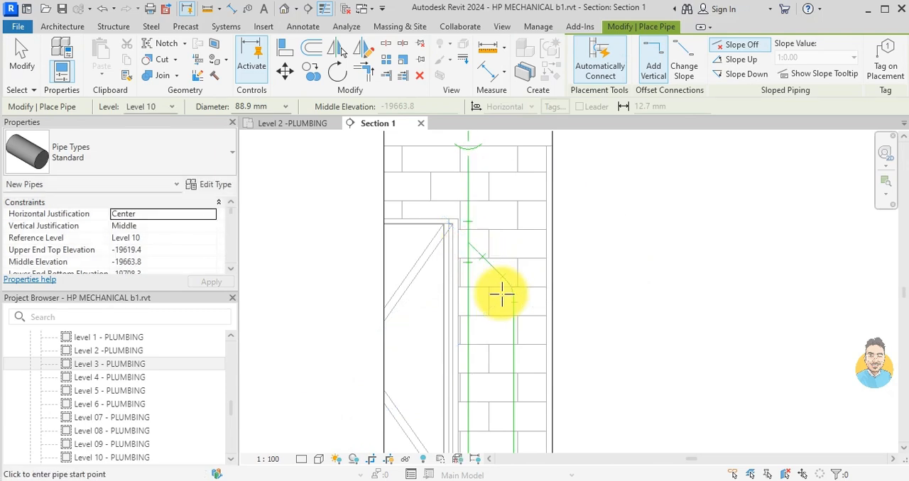
key(Escape)
scroll(502, 302, down, 3)
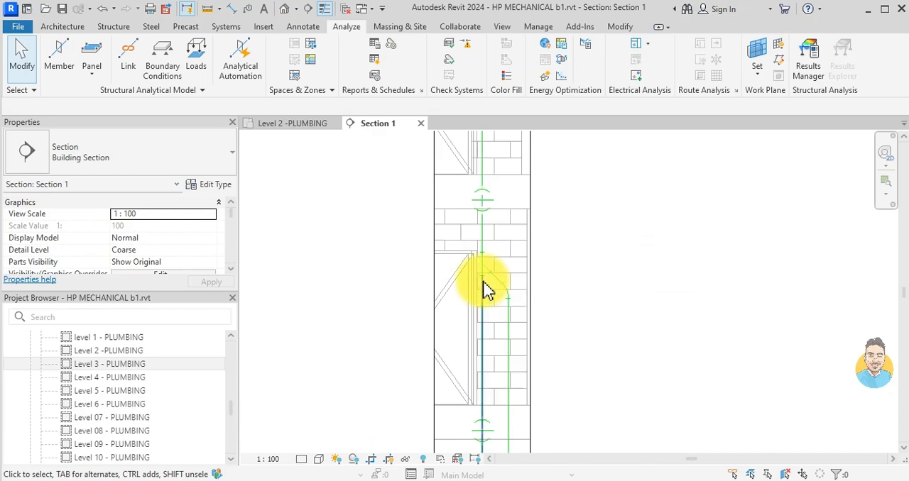
- Delete the original riser's segment below the new junction and reduce the leftover tee to an elbow
click(480, 305)
key(Delete)
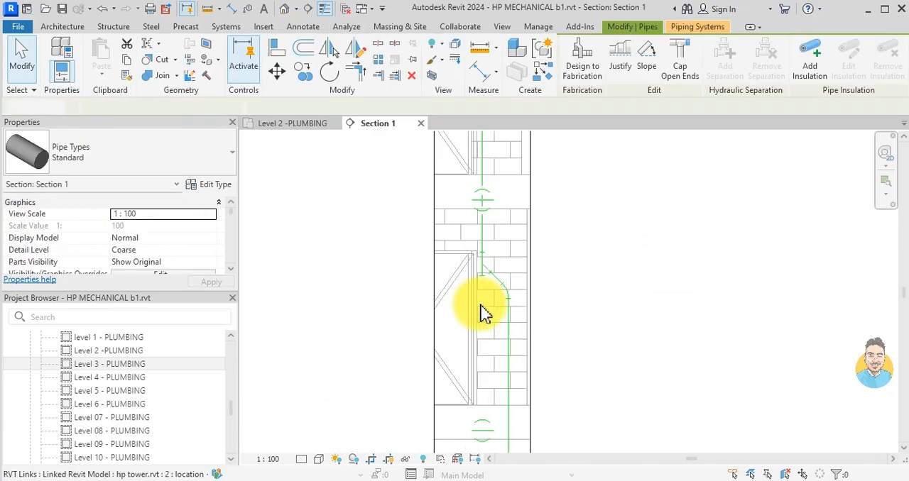
scroll(480, 312, up, 5)
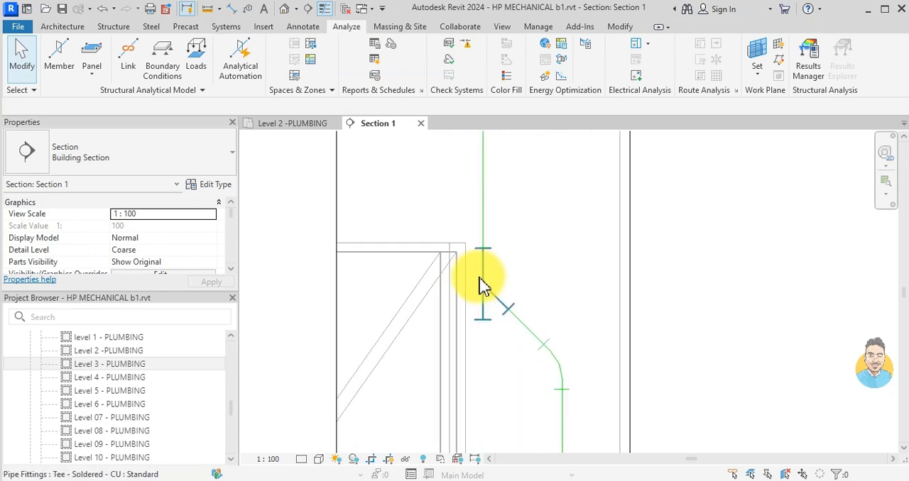
click(491, 335)
key(Delete)
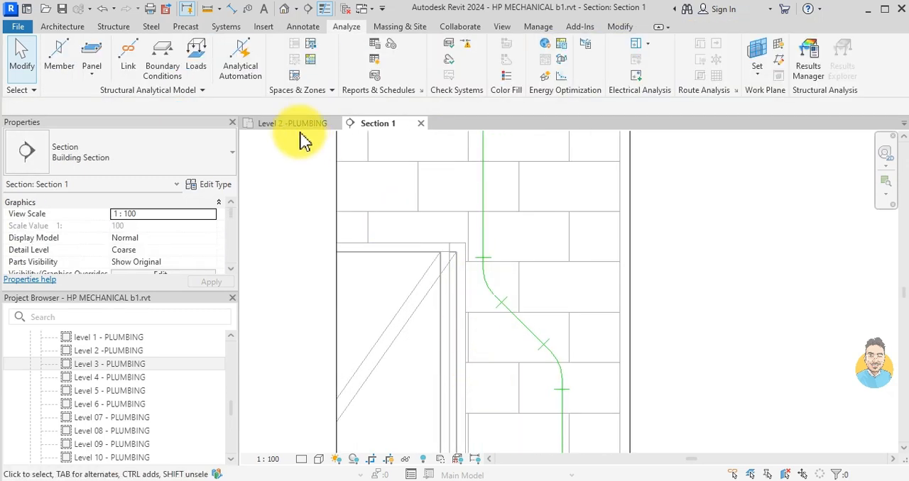
- Delete the vertical guide line between the riser and the offset pipe in the Level 2 plumbing plan
click(290, 123)
scroll(528, 265, down, 3)
scroll(603, 297, down, 1)
middle_drag(603, 297, 567, 283)
scroll(567, 283, down, 2)
click(531, 265)
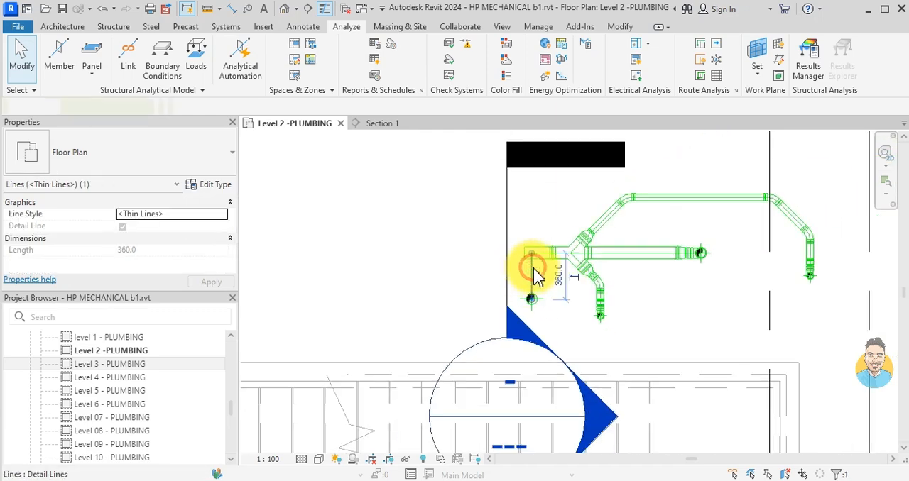
- Draw an 88.9 mm pipe from the offset riser diagonally up-left at 135° past the section line, at -350 mm middle elevation
click(532, 299)
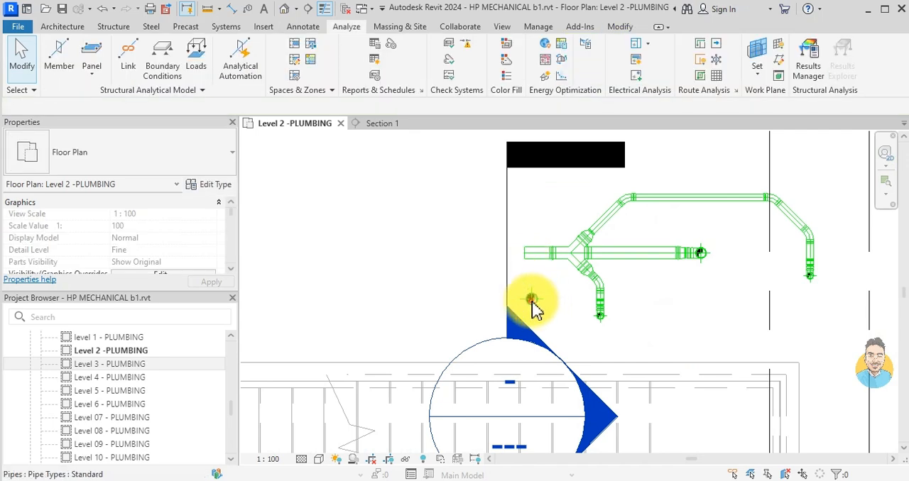
click(531, 299)
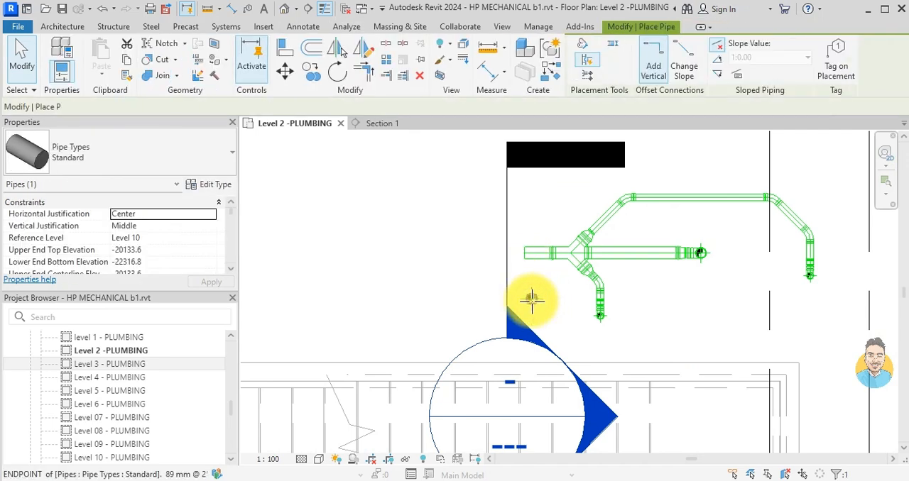
scroll(490, 268, up, 1)
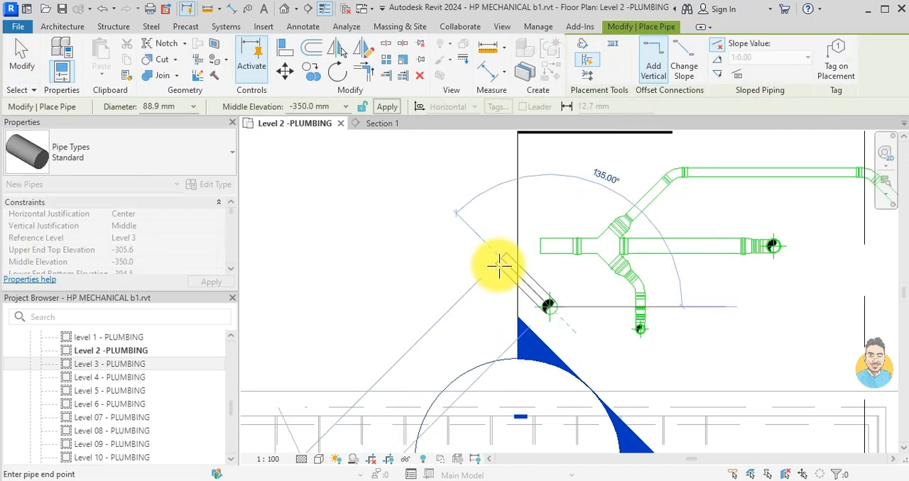
scroll(499, 263, up, 1)
click(502, 254)
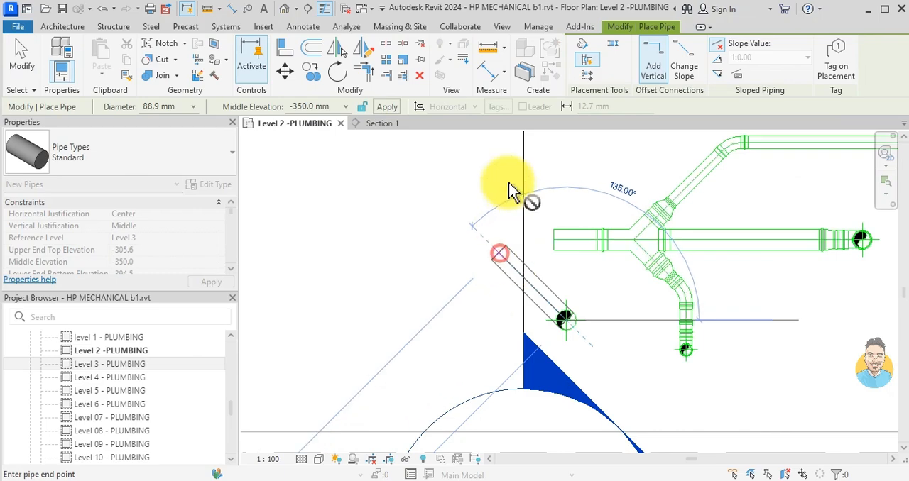
- Continue the 88.9 mm pipe straight up beside the section line, then diagonally up-right for 500 mm
scroll(500, 189, down, 2)
middle_drag(485, 178, 472, 301)
scroll(474, 299, down, 1)
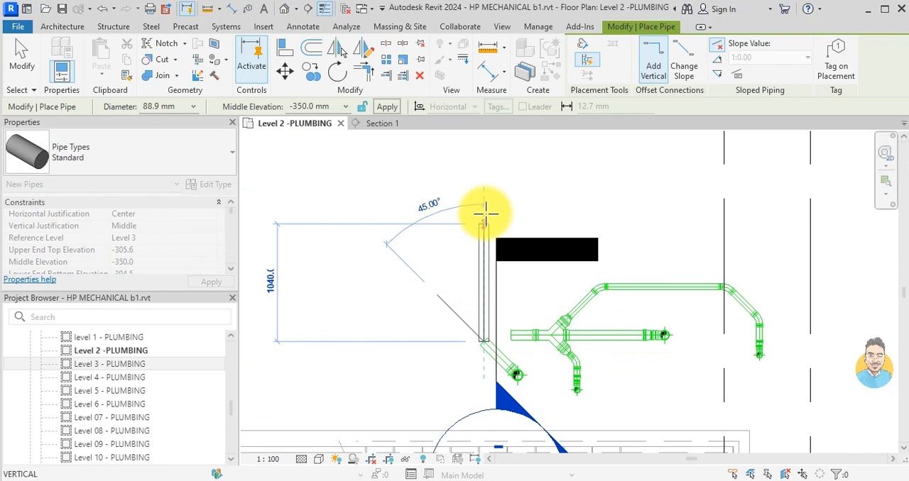
scroll(485, 212, down, 2)
middle_drag(485, 212, 384, 253)
scroll(384, 252, down, 2)
scroll(383, 250, up, 2)
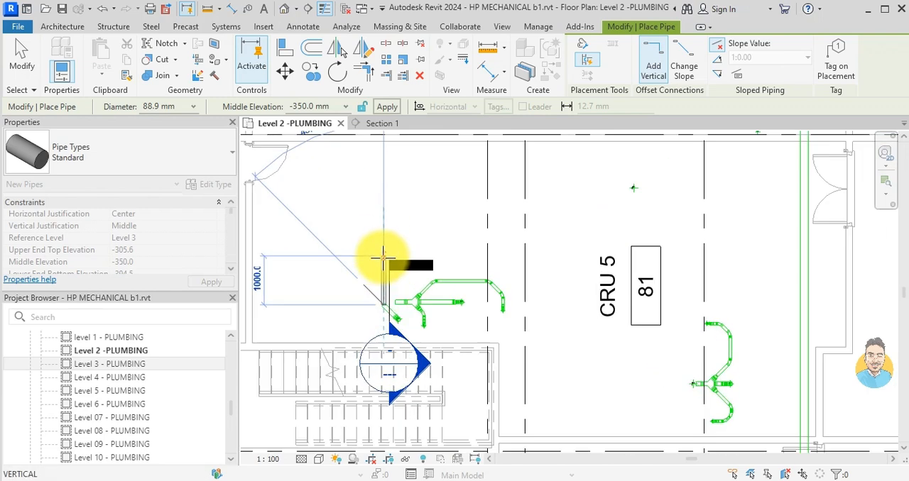
click(404, 219)
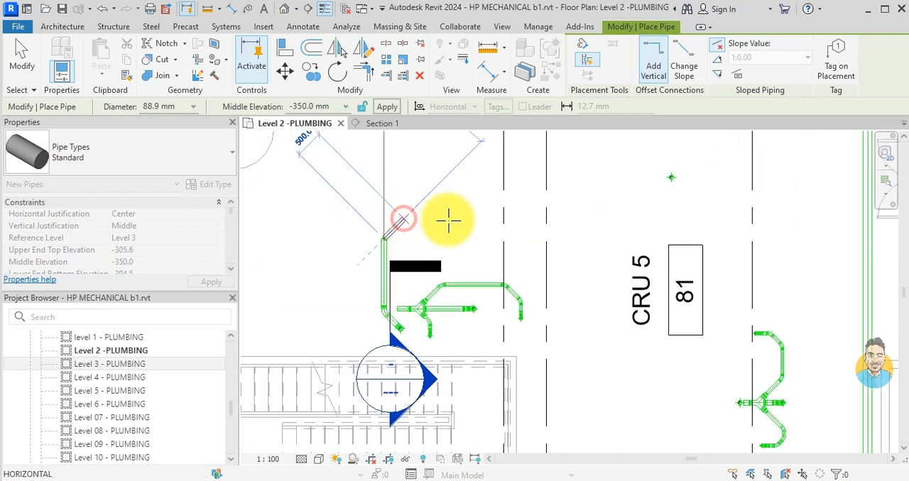
- Extend the 88.9 mm pipe horizontally across CRU 5, ending just short of the main drainage line
scroll(547, 213, down, 2)
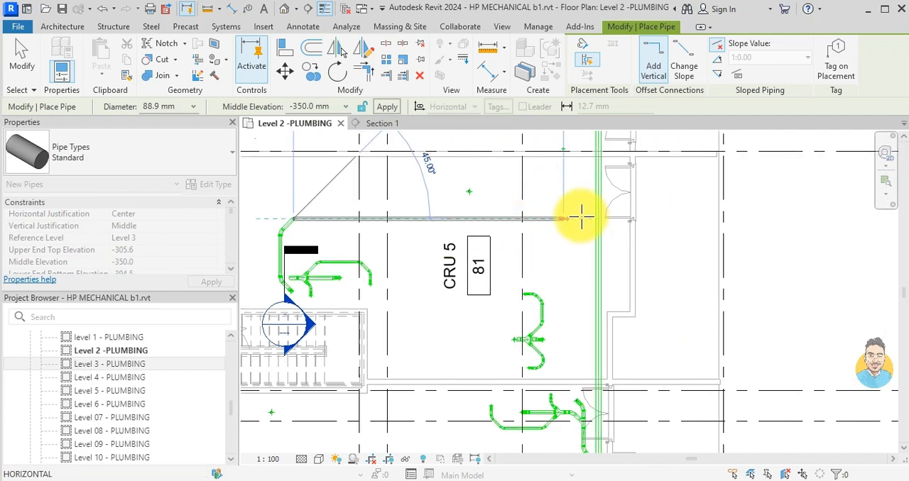
scroll(581, 214, up, 4)
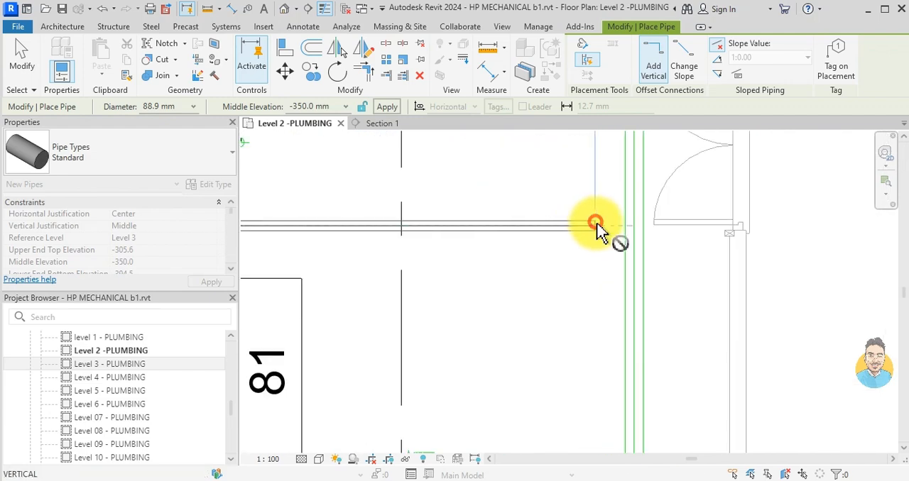
click(595, 225)
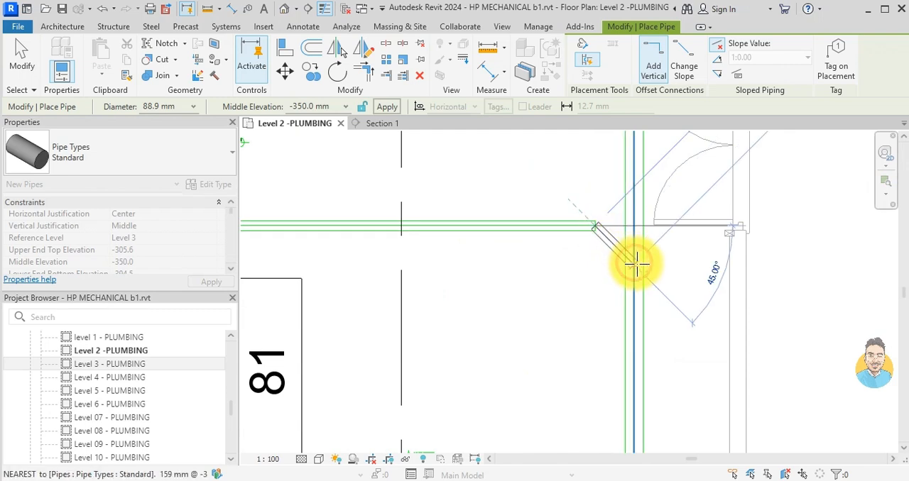
- Try to connect the horizontal pipe's open end to the main drainage line with a 45° pipe
click(637, 264)
key(Escape)
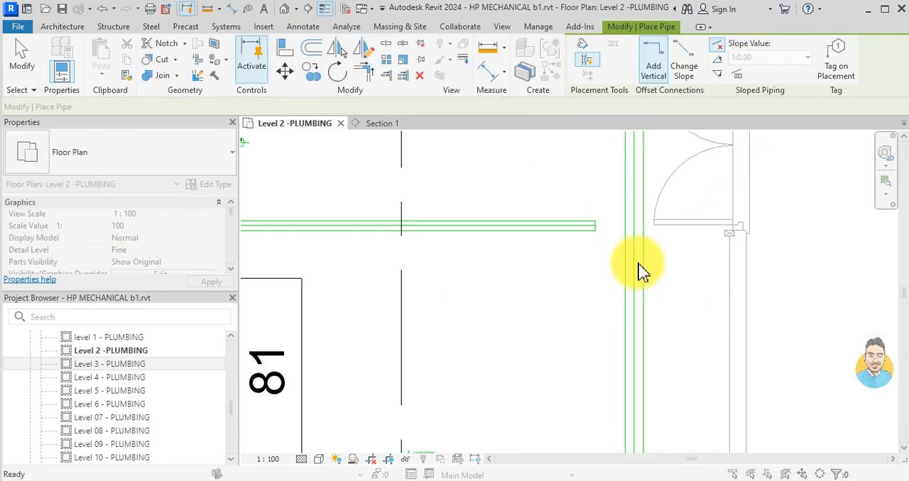
key(Escape)
- Try to draw a similar 159 mm pipe from the main drainage line at 135° toward the horizontal pipe's open end
click(639, 270)
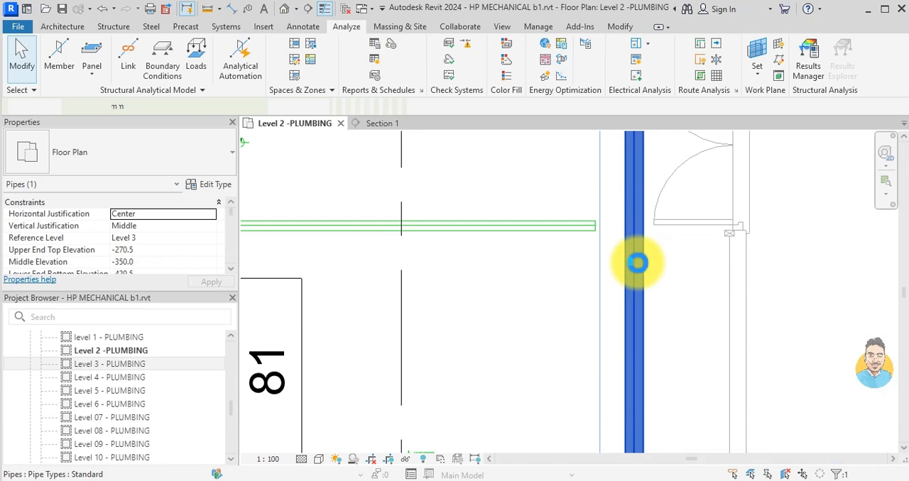
key(c)
key(s)
click(634, 269)
scroll(632, 248, up, 1)
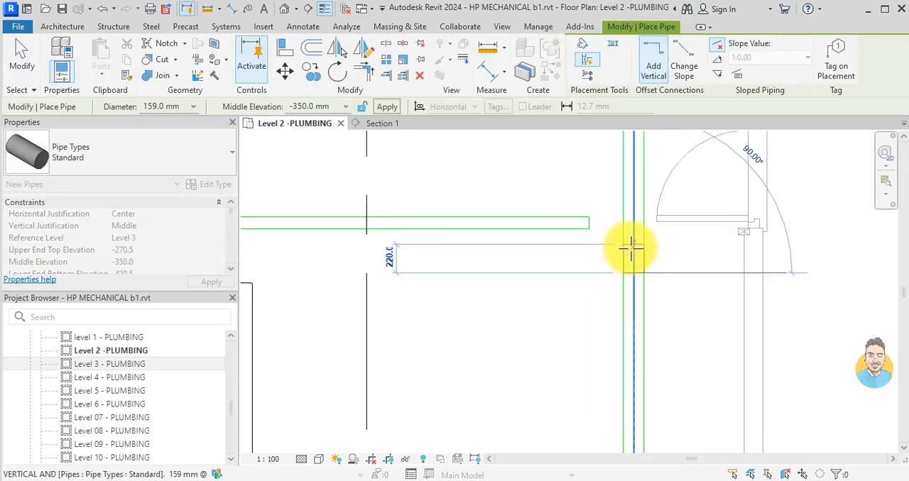
scroll(612, 252, up, 2)
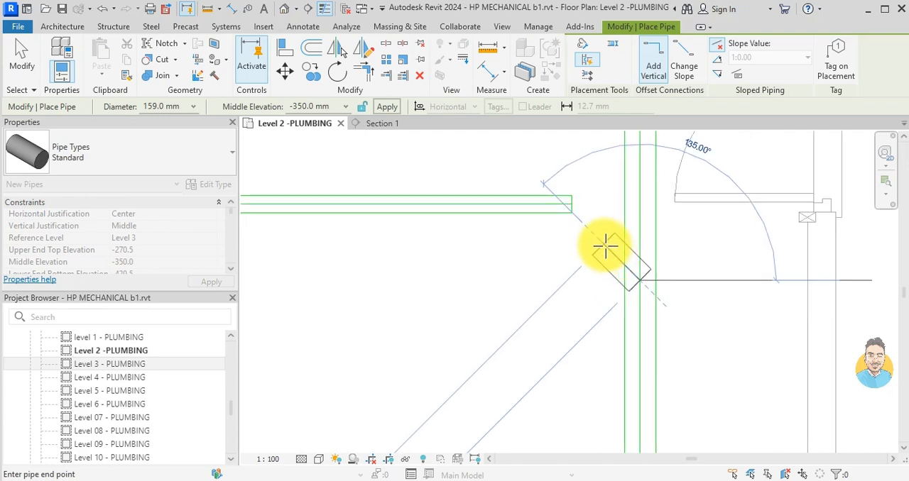
click(600, 243)
key(Escape)
scroll(601, 250, down, 2)
key(Escape)
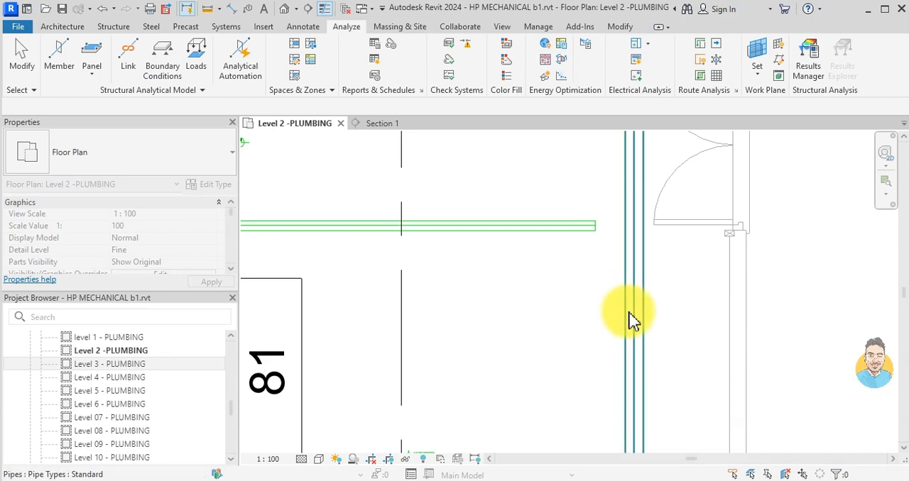
- Create a 159 mm branch at 135° off the main drainage line, starting farther below the horizontal pipe's open end
click(629, 311)
key(c)
key(s)
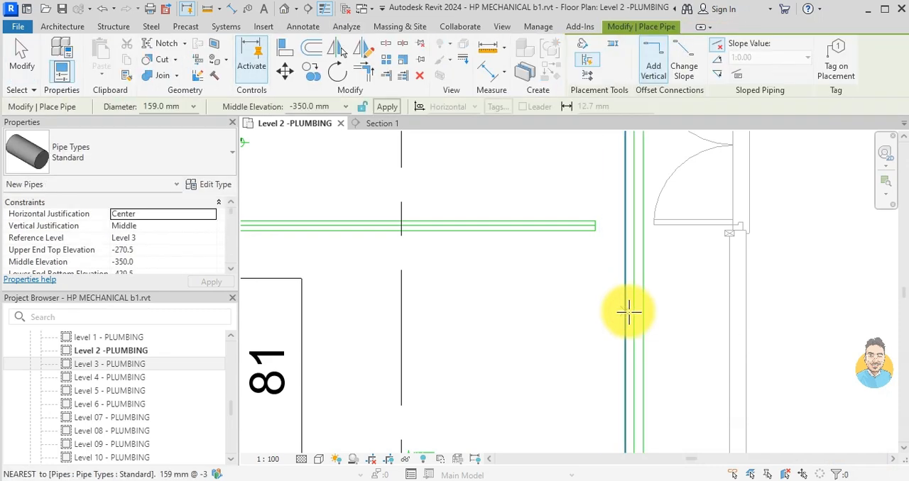
click(636, 328)
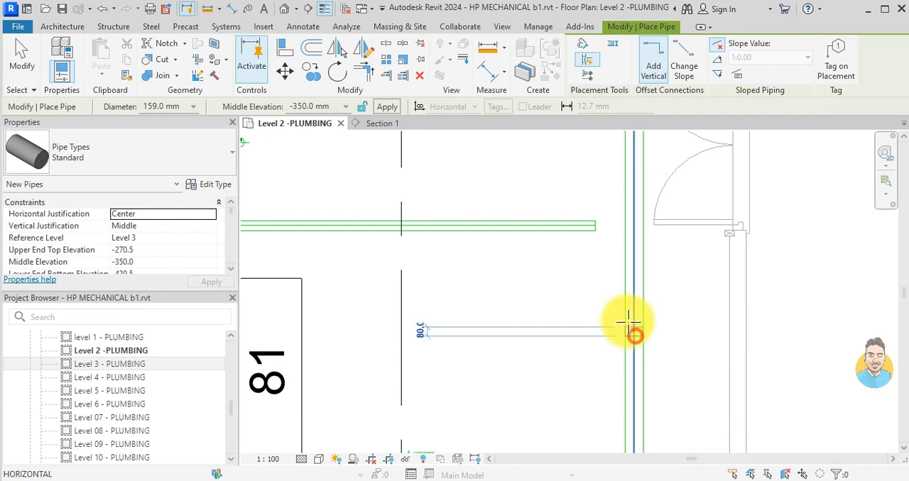
click(590, 288)
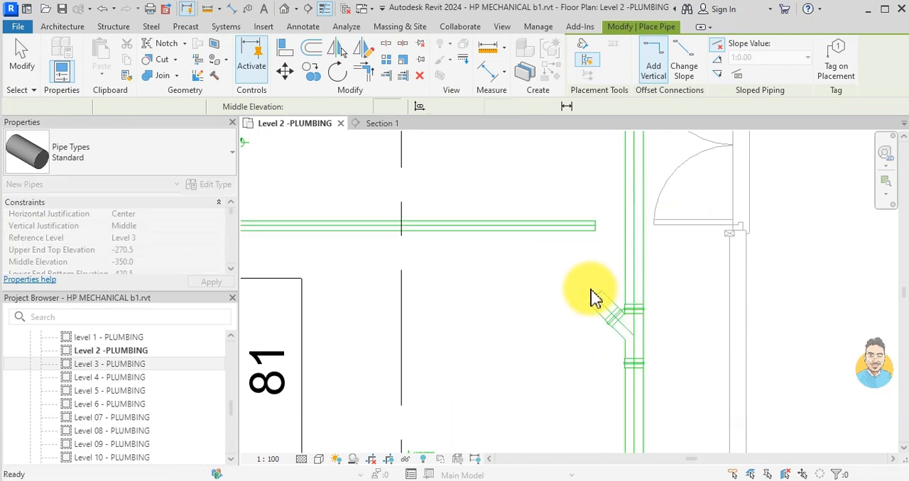
- Trim the angled branch off the main drainage line to a corner with the horizontal pipe across CRU 5
key(Escape)
key(Escape)
key(t)
key(r)
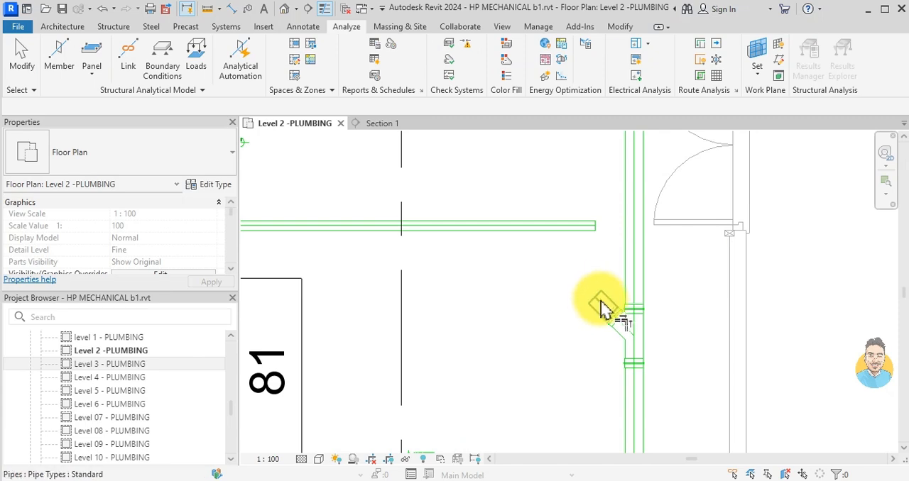
click(600, 304)
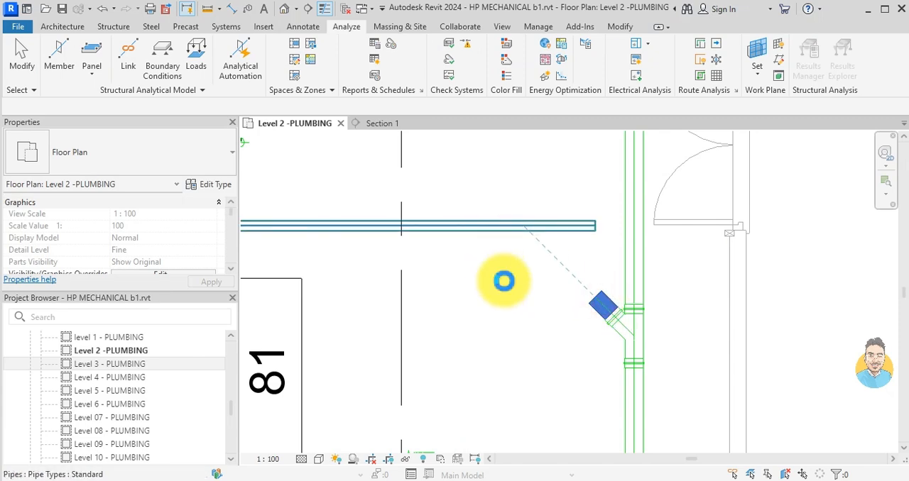
- Set the diameter of the angled pipe between the horizontal pipe and the main drainage line to 88.9 mm
scroll(506, 282, down, 3)
middle_drag(484, 310, 703, 307)
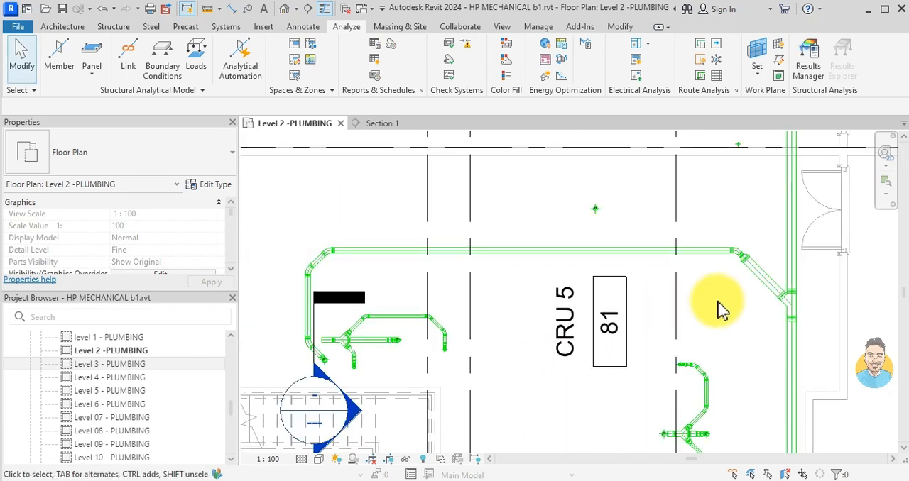
click(761, 278)
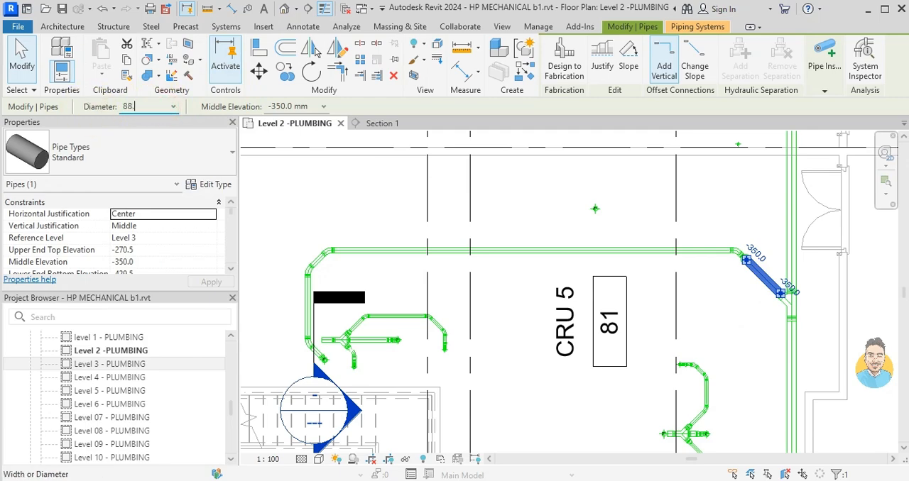
click(710, 298)
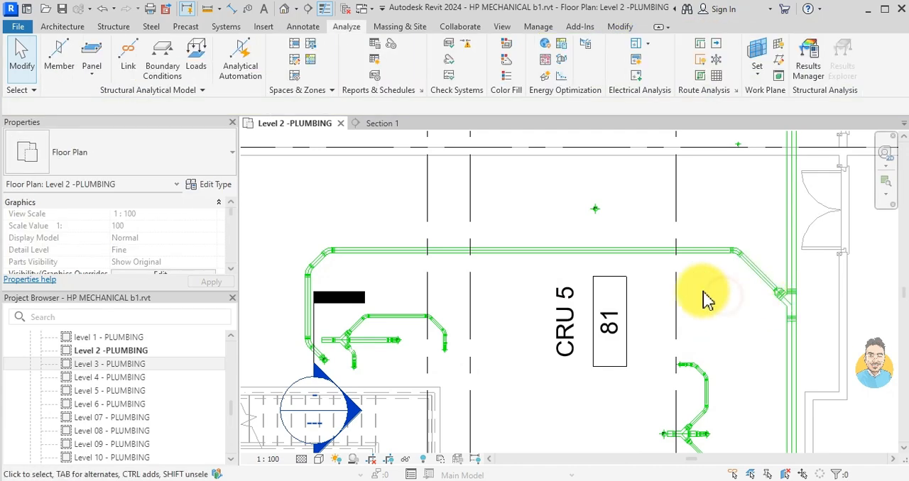
- Ungroup the washroom drain 1 model group beside the stair in CRU 5
middle_drag(437, 316, 514, 298)
scroll(403, 321, up, 5)
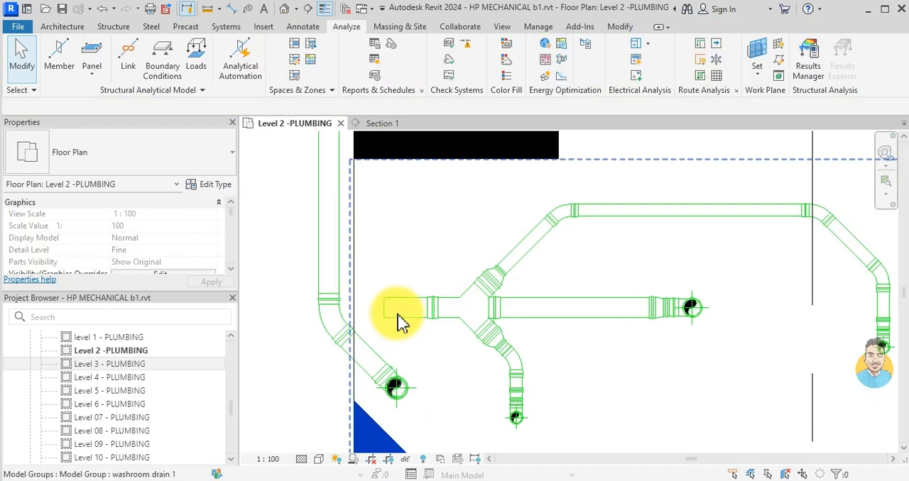
click(399, 316)
click(615, 65)
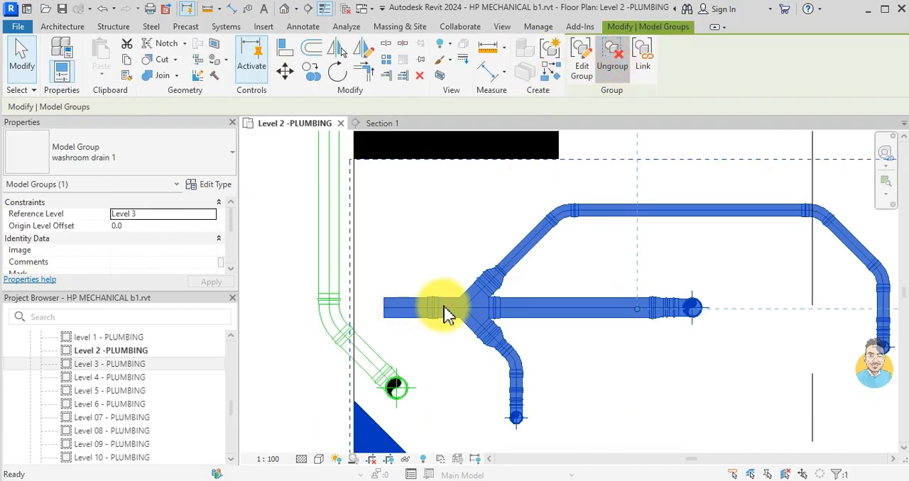
- Connect the ungrouped drain's open pipe end to the vertical 88.9 mm pipe with a pipe at 135°
click(406, 312)
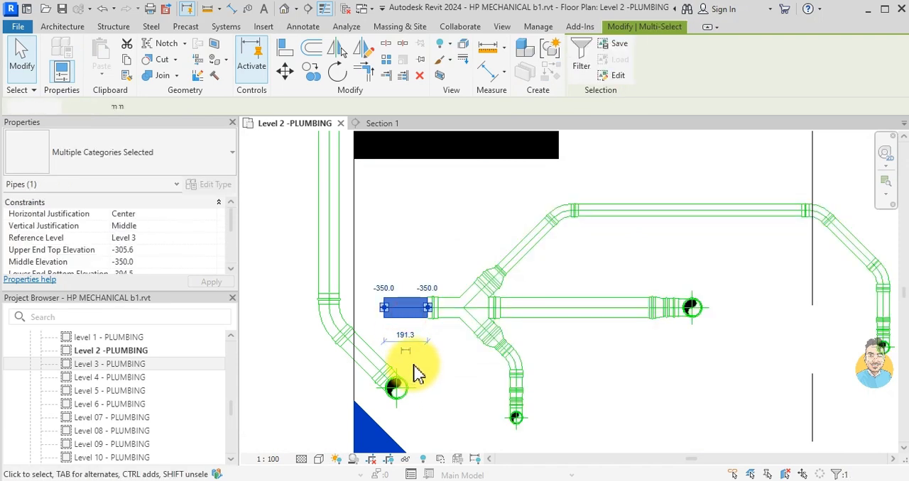
click(384, 308)
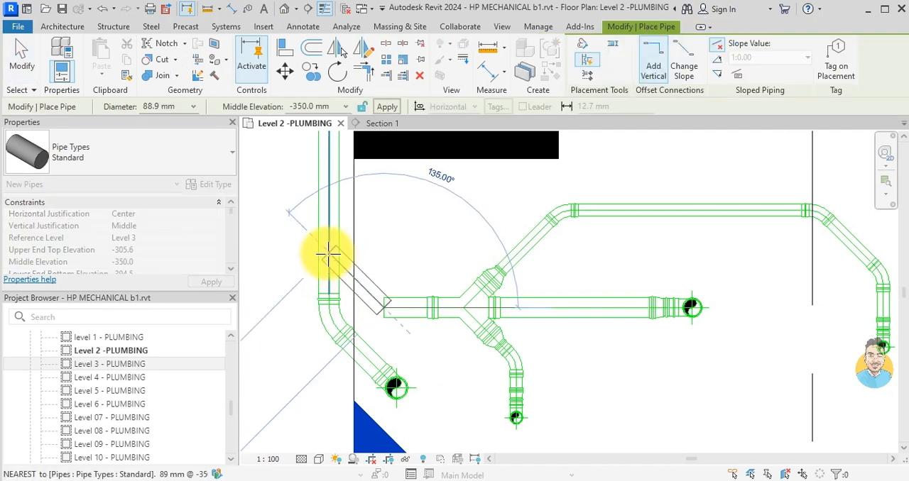
click(351, 293)
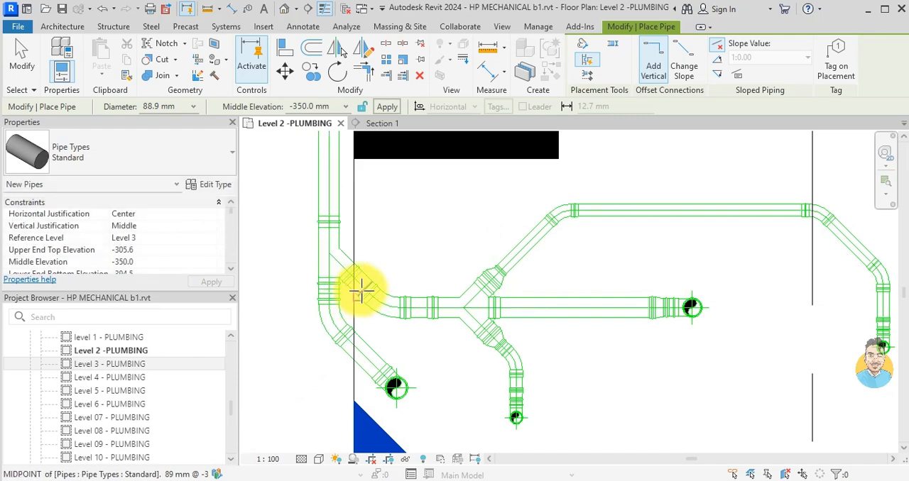
scroll(355, 291, down, 4)
key(Escape)
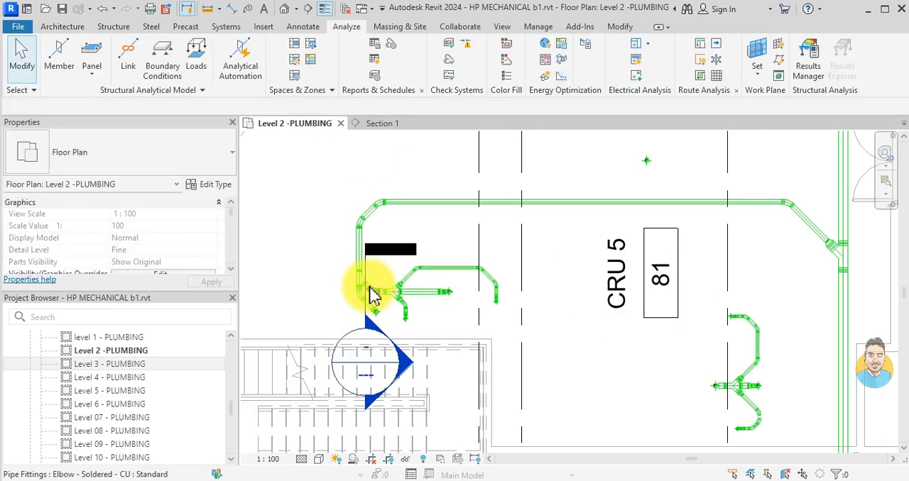
- Place a 2.5mm Arial text note reading WC below the end of the middle drain branch
scroll(483, 278, down, 5)
middle_drag(568, 342, 483, 285)
scroll(434, 253, up, 5)
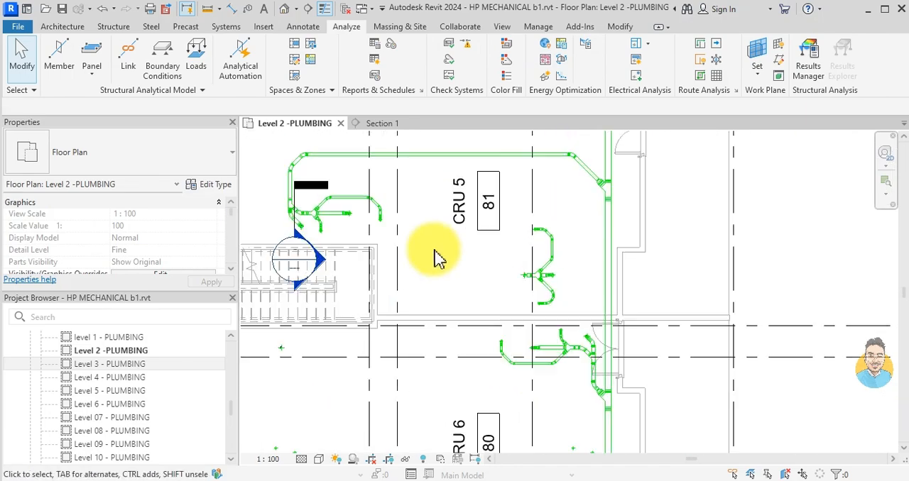
scroll(510, 374, down, 1)
middle_drag(390, 239, 522, 255)
scroll(521, 257, up, 2)
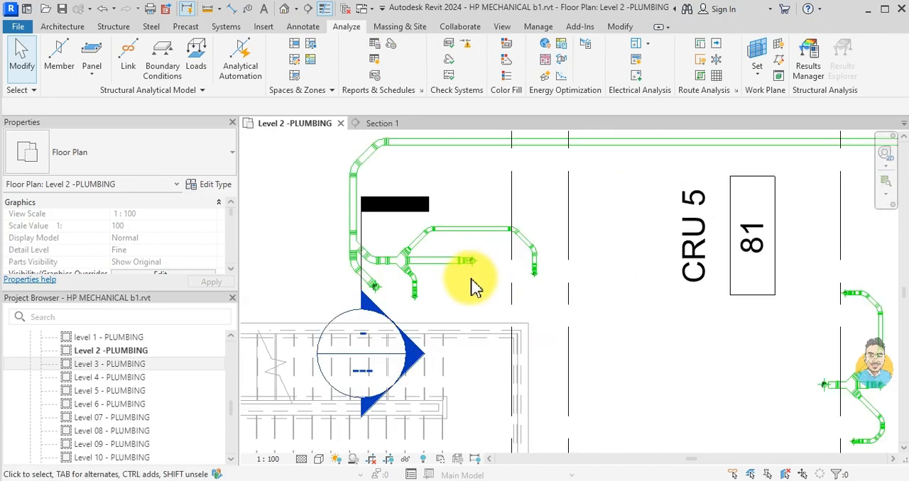
scroll(472, 279, up, 2)
key(x)
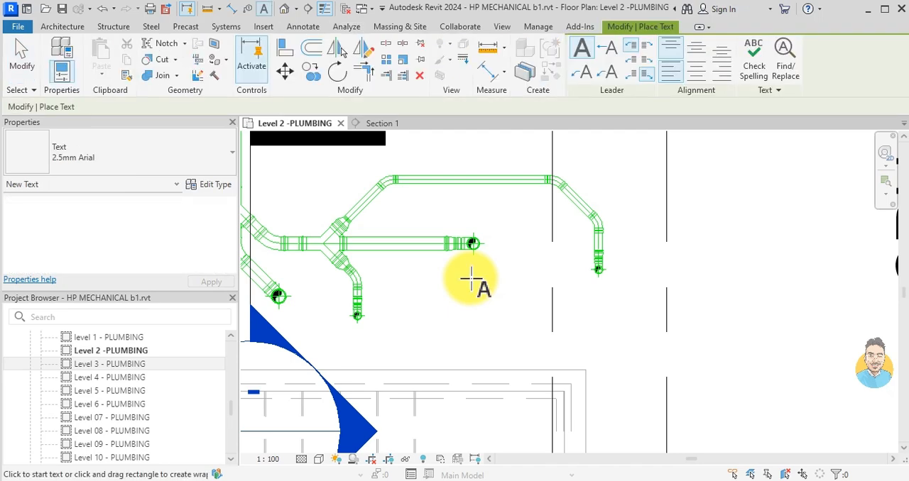
scroll(477, 281, up, 2)
click(482, 253)
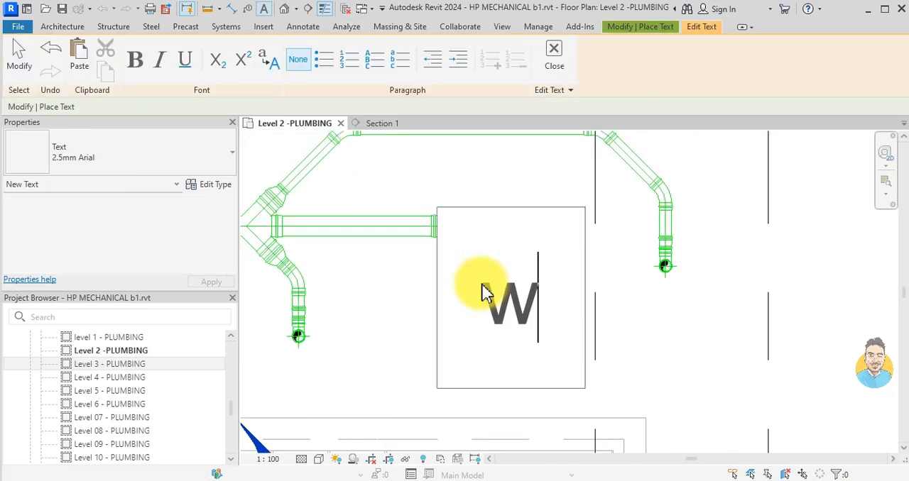
click(371, 329)
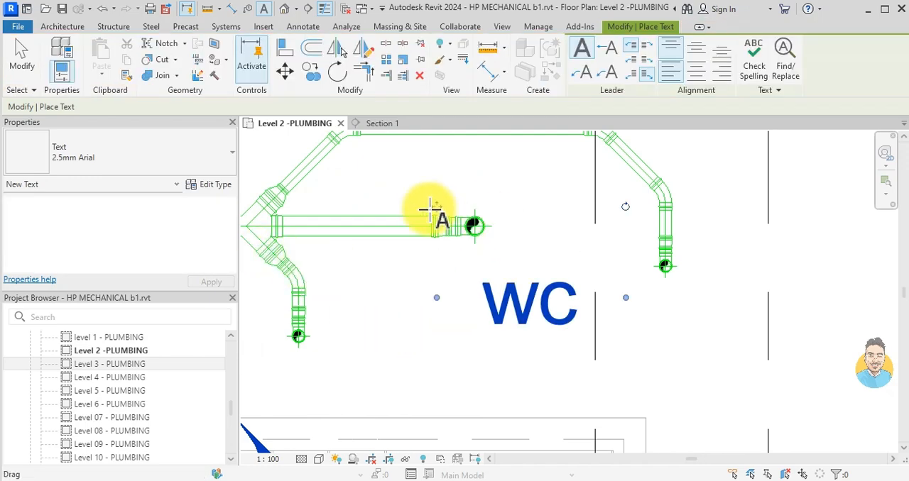
key(Escape)
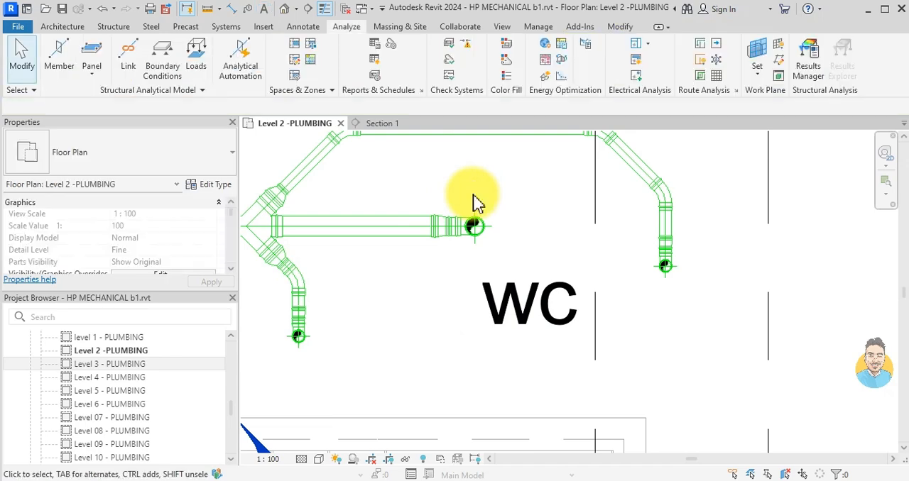
- Widen the WC text note's box on its left side
click(486, 302)
drag(435, 298, 451, 304)
drag(452, 344, 426, 344)
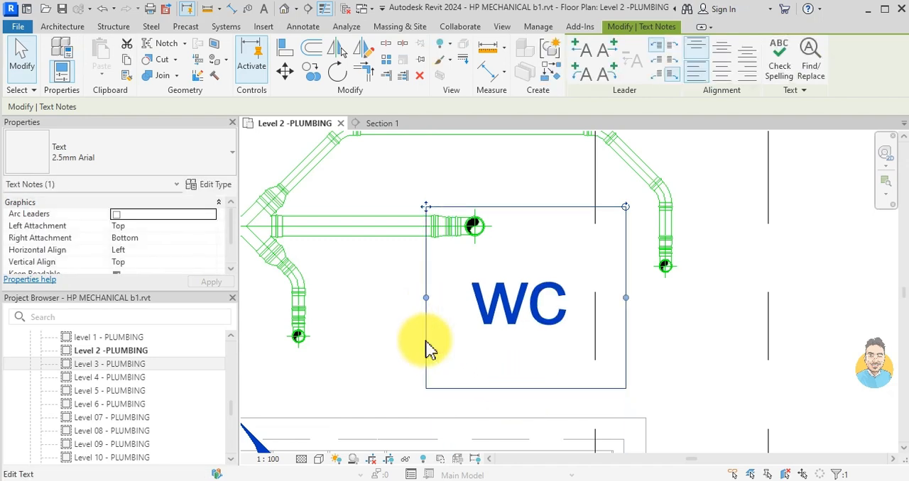
click(206, 167)
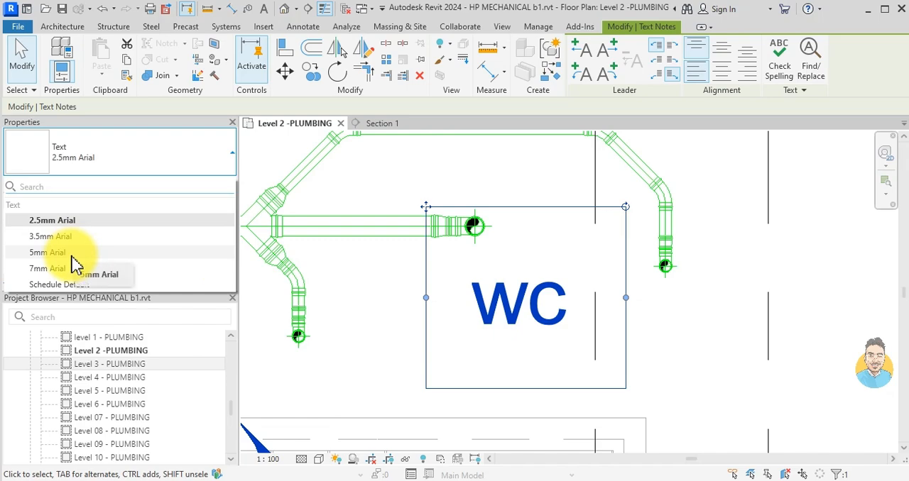
click(122, 159)
click(368, 332)
click(485, 343)
click(424, 217)
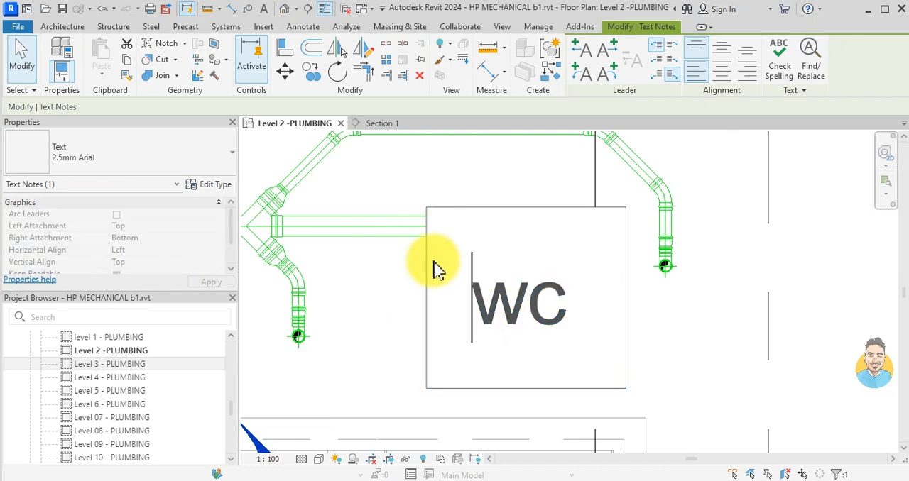
click(391, 315)
- Copy the WC text note to beside the end of the long upper drain branch
click(312, 72)
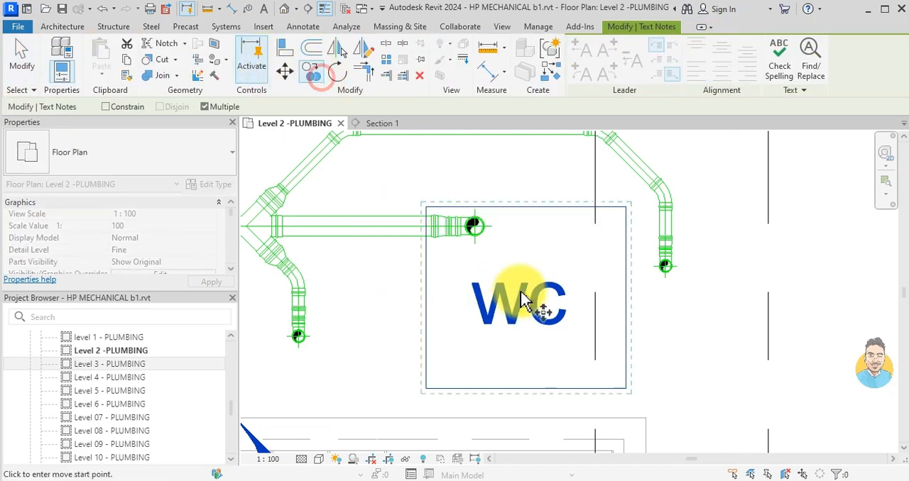
click(521, 299)
click(753, 280)
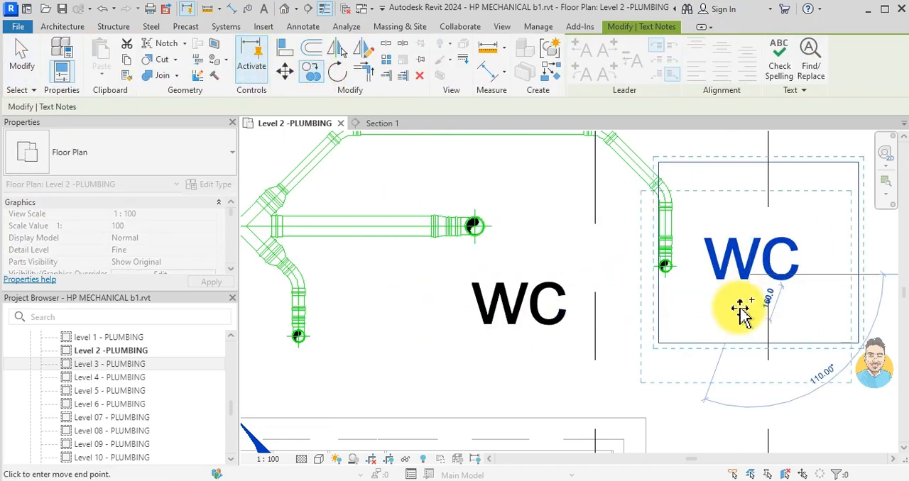
key(Escape)
key(Escape)
- Change the copied note's text to LAV and widen its box to fit the word on one line
click(751, 264)
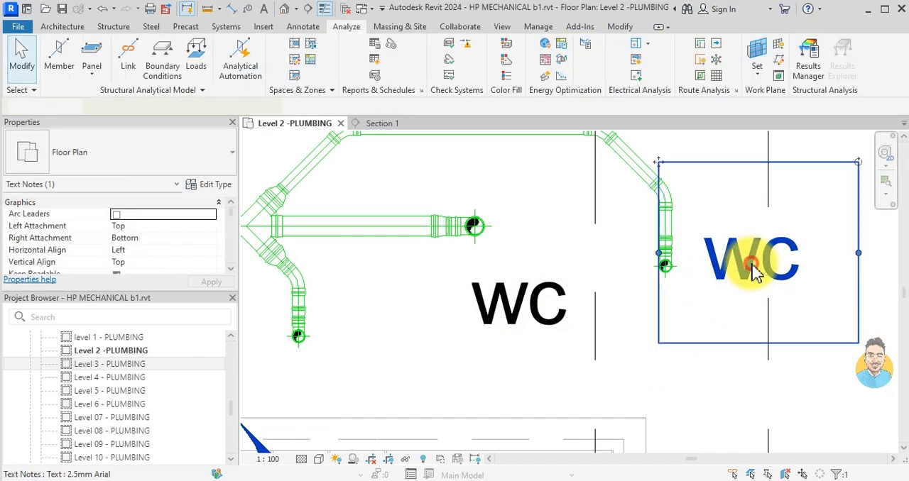
click(756, 273)
double_click(756, 274)
key(Delete)
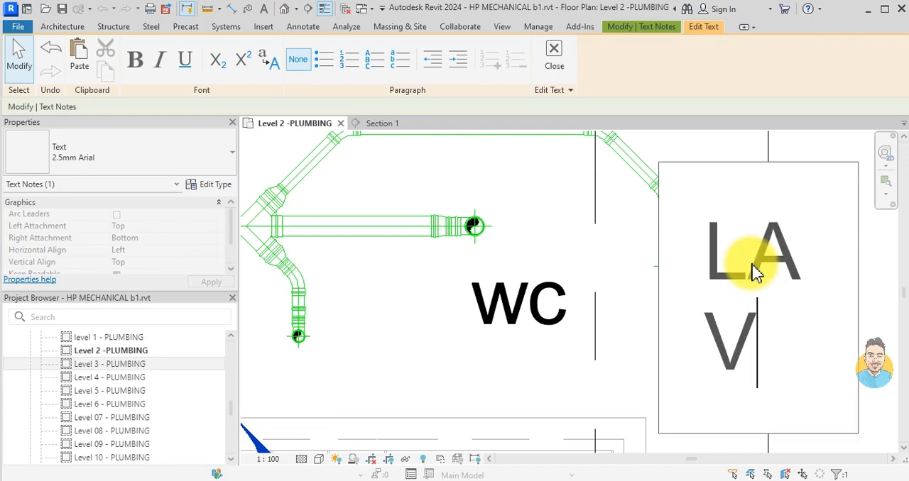
text(LA V)
scroll(756, 273, down, 2)
click(726, 396)
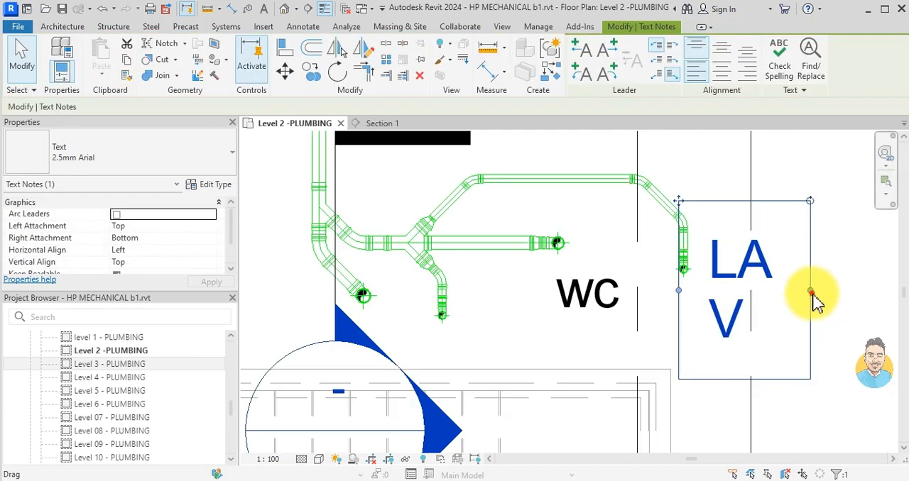
drag(849, 291, 848, 291)
click(831, 360)
- Copy the LAV text note to the left of the lower diagonal pipe's drain end, above the stair
scroll(678, 280, down, 2)
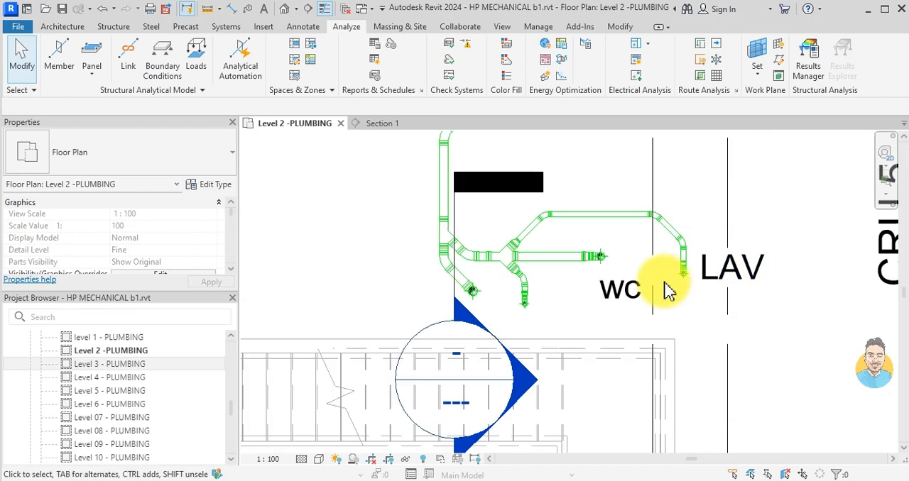
middle_drag(665, 291, 688, 233)
click(781, 234)
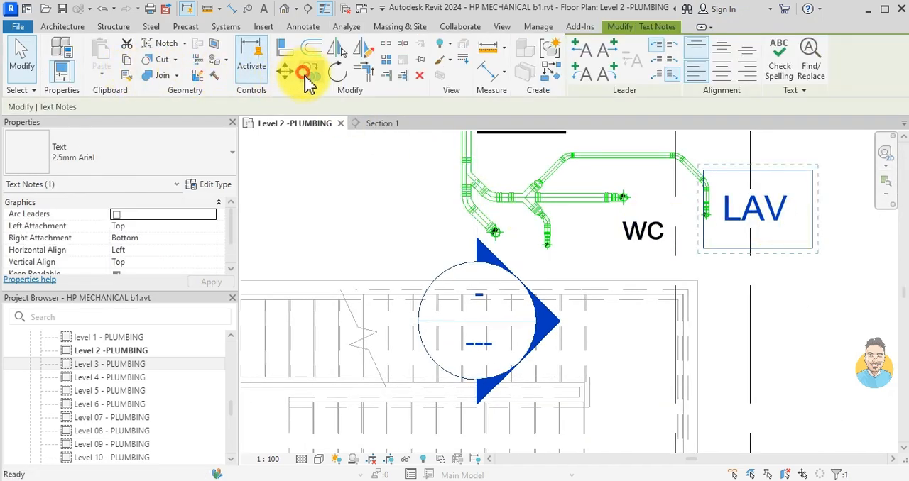
click(310, 72)
click(767, 173)
scroll(419, 248, up, 2)
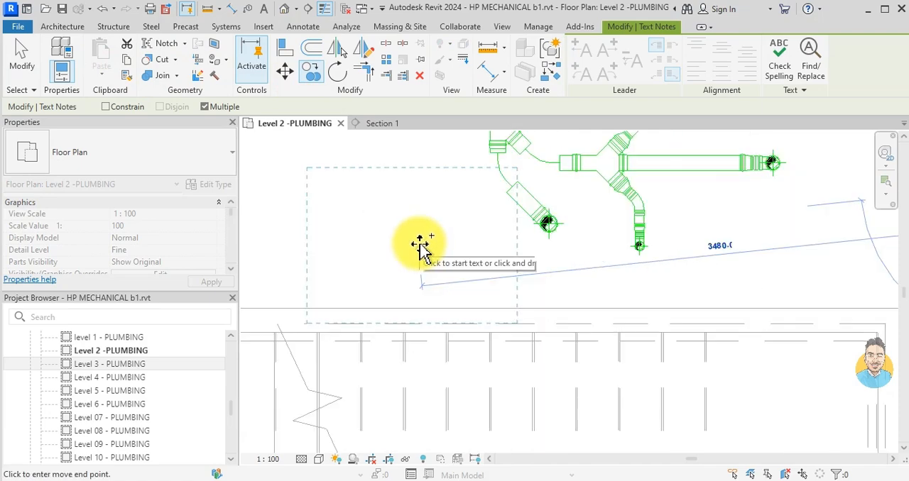
click(421, 249)
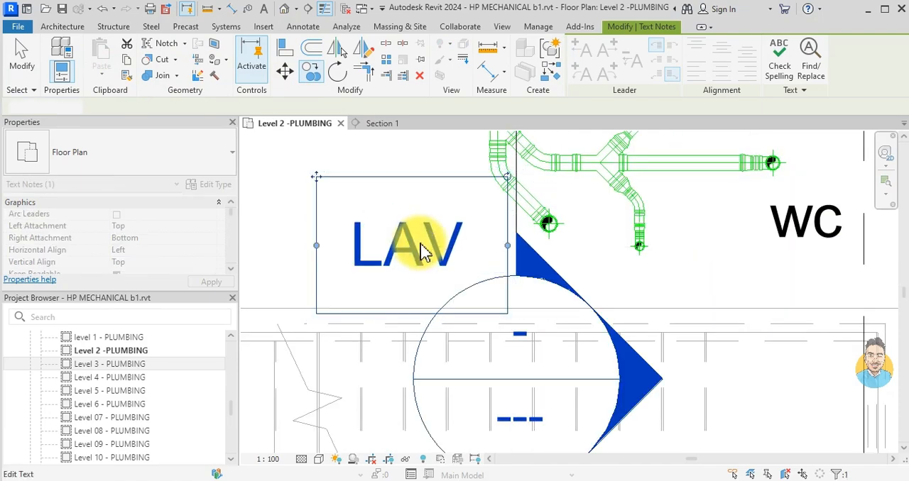
key(Escape)
- Change the text of the copied LAV note above the stair to SH
double_click(422, 250)
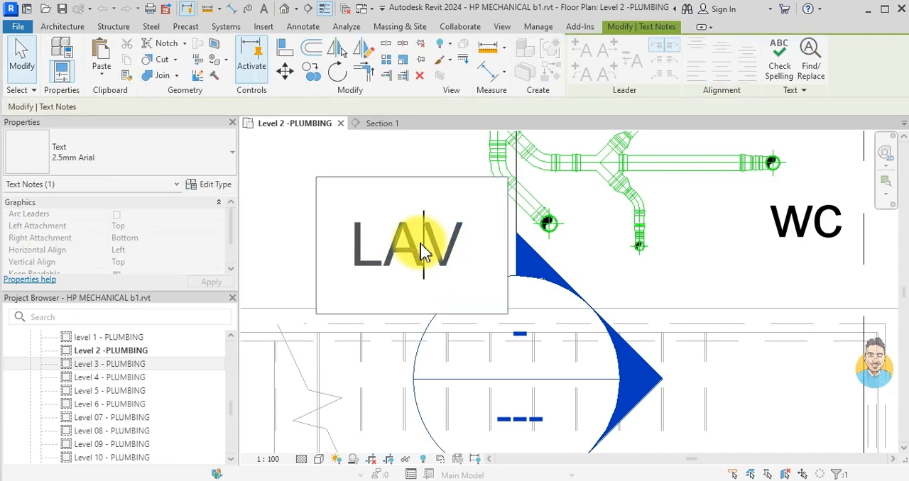
double_click(423, 245)
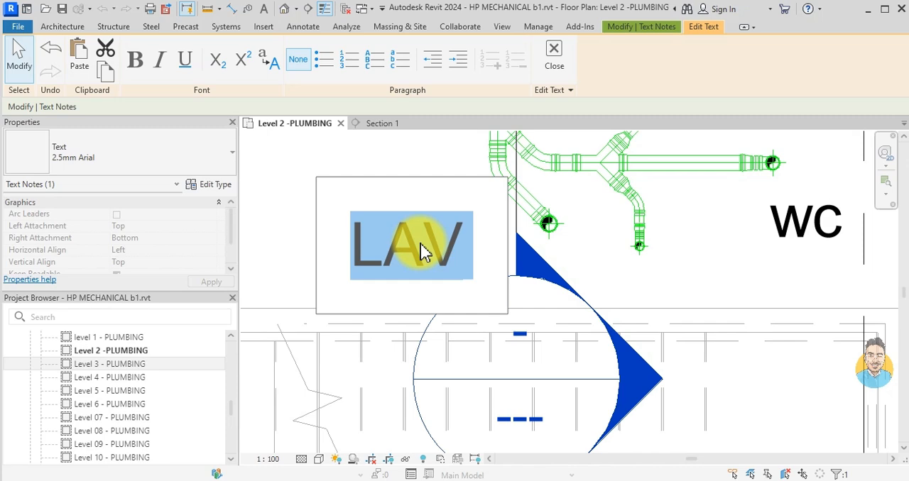
text(SH)
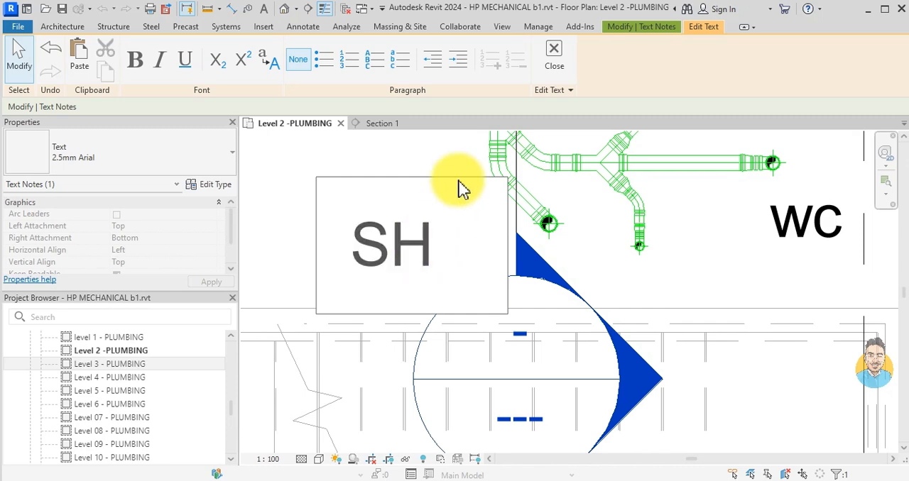
click(450, 168)
click(453, 171)
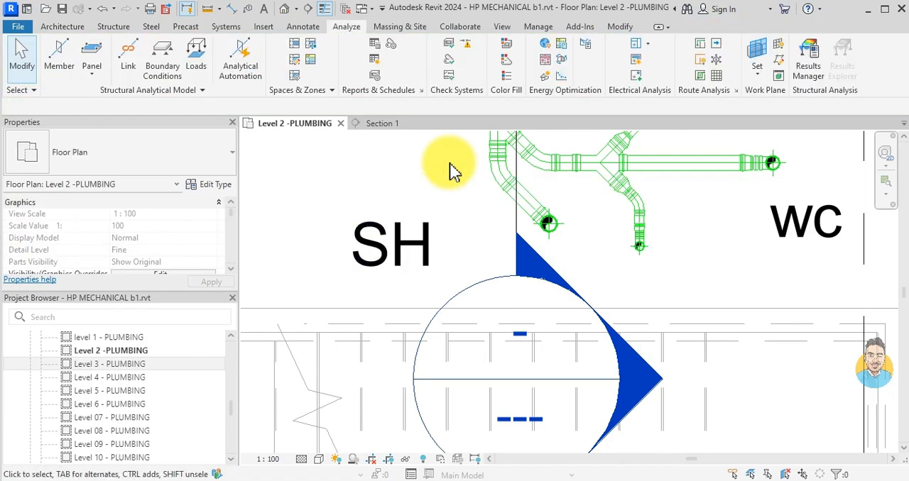
scroll(454, 171, down, 6)
scroll(518, 302, up, 1)
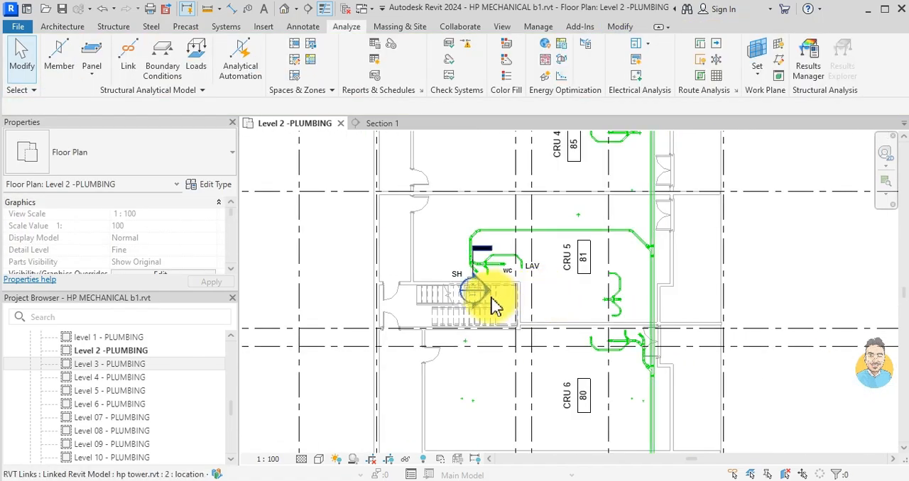
scroll(497, 307, up, 3)
scroll(473, 268, up, 2)
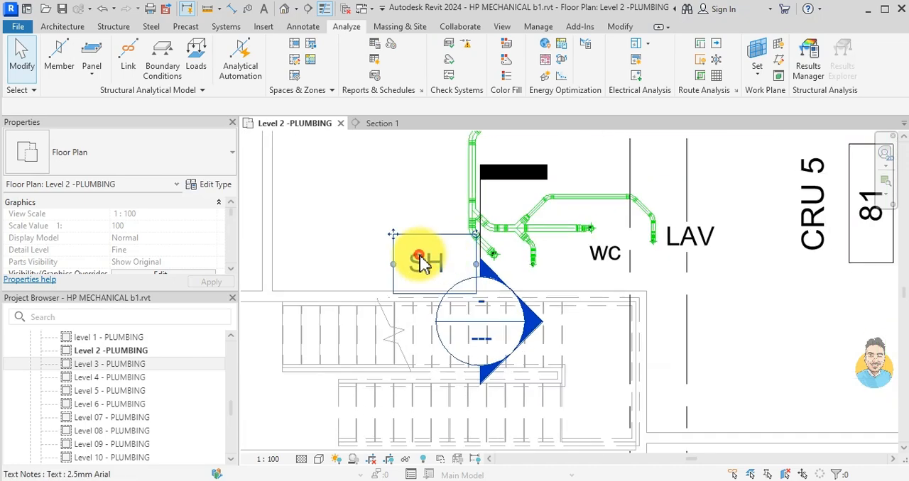
- Move the SH text note clear of the section mark, to just below the WC note by the stair
click(418, 250)
ctrl+drag(417, 250, 536, 284)
key(Escape)
scroll(538, 288, down, 5)
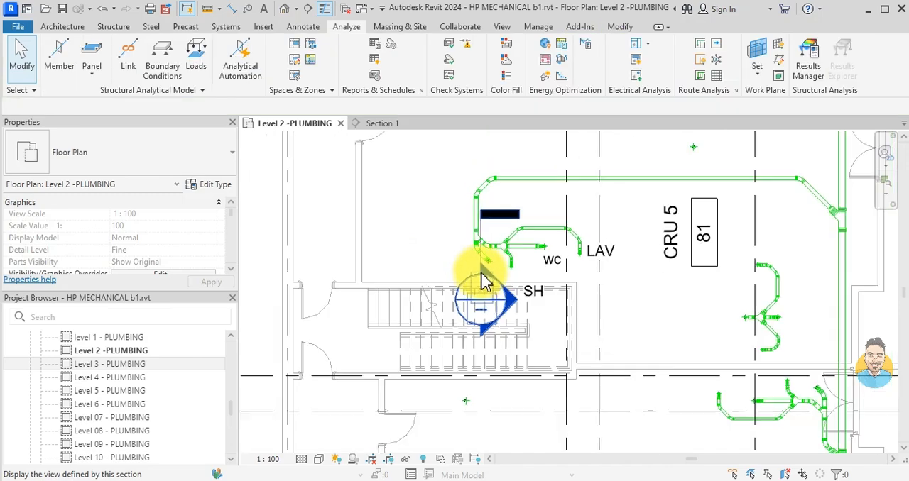
scroll(400, 208, up, 3)
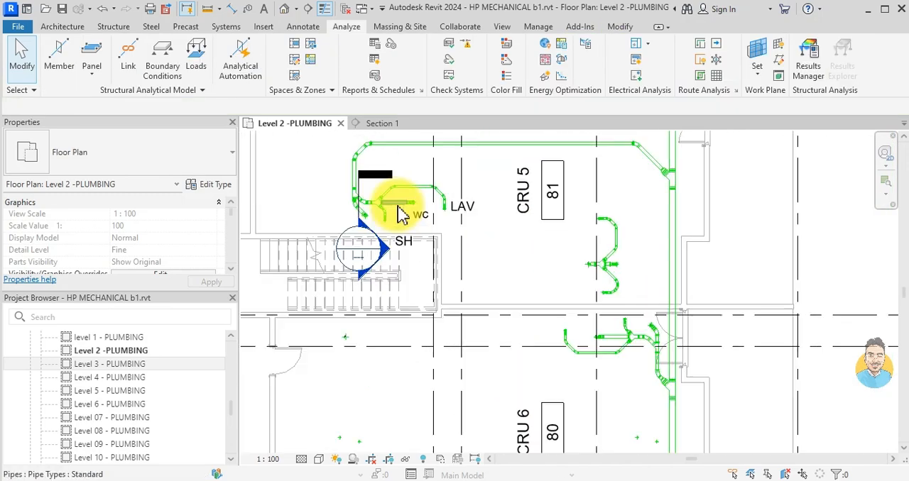
- Copy the WC text note to just above the end of the middle branch in the drain group below CRU 5
click(422, 222)
click(310, 72)
click(416, 217)
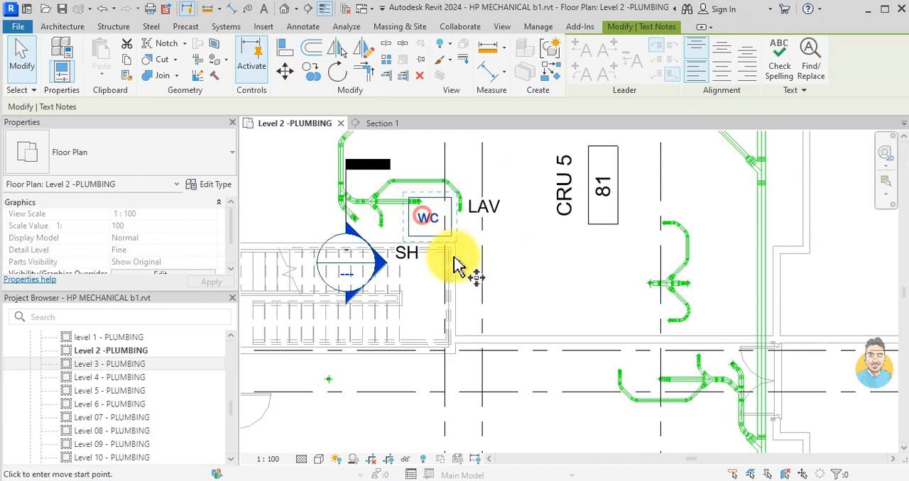
scroll(634, 357, up, 3)
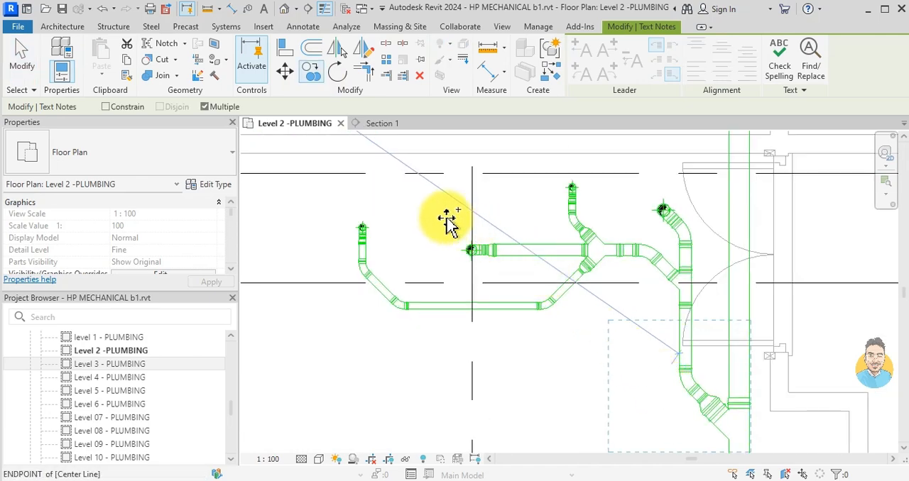
scroll(447, 219, up, 2)
scroll(651, 312, down, 2)
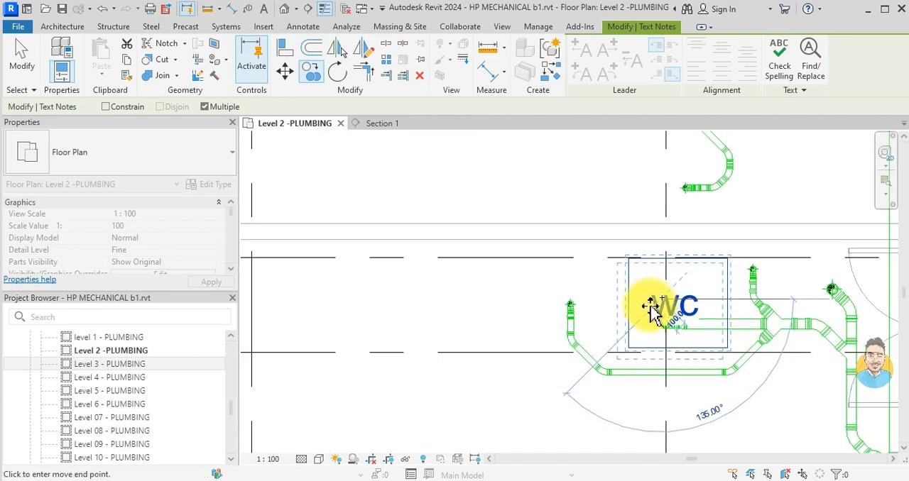
key(Escape)
key(Escape)
scroll(652, 312, down, 2)
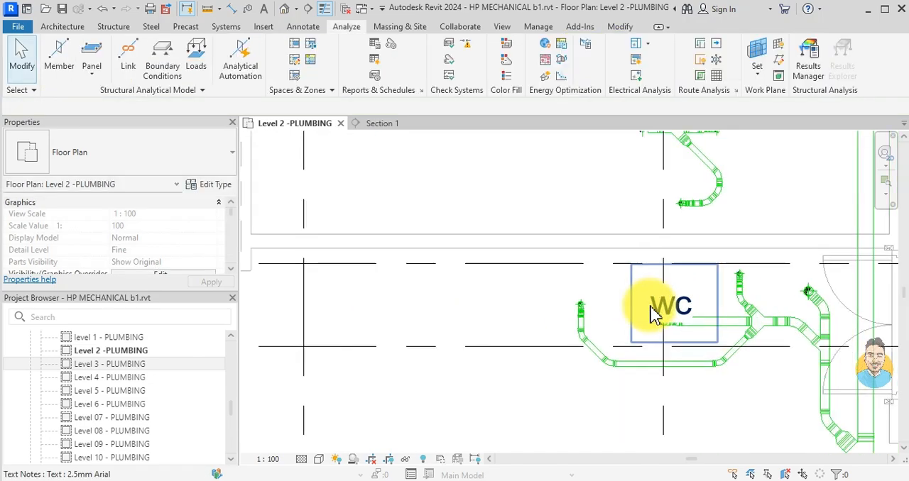
- Copy the SH text note to above the short upper branch of the lower drain group, beside its WC note
middle_drag(337, 220, 412, 311)
scroll(313, 186, down, 1)
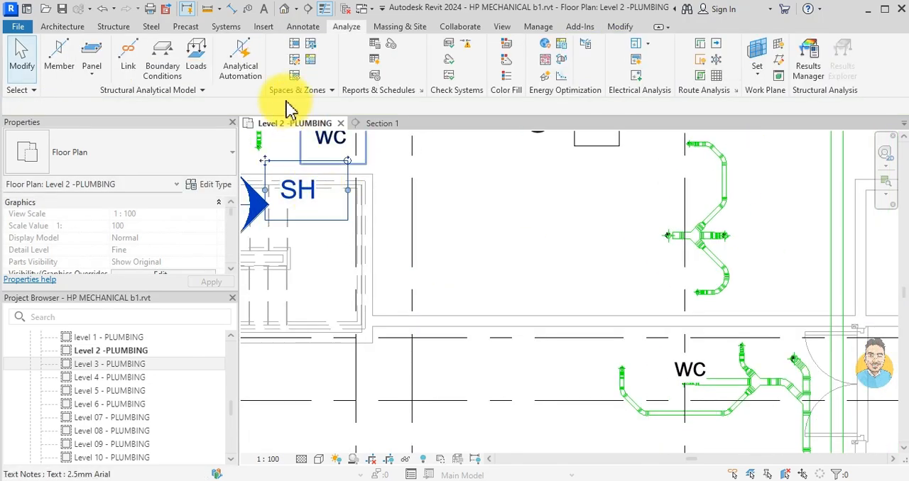
click(302, 190)
click(310, 72)
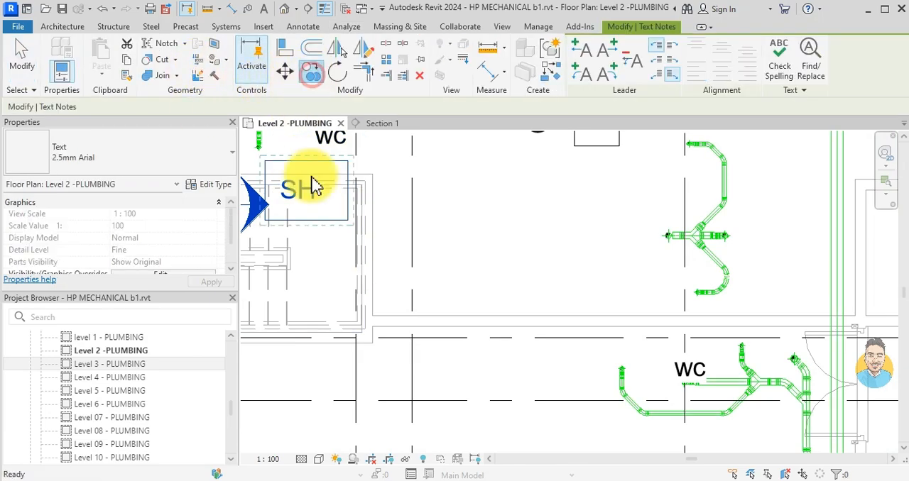
click(324, 147)
scroll(746, 334, up, 3)
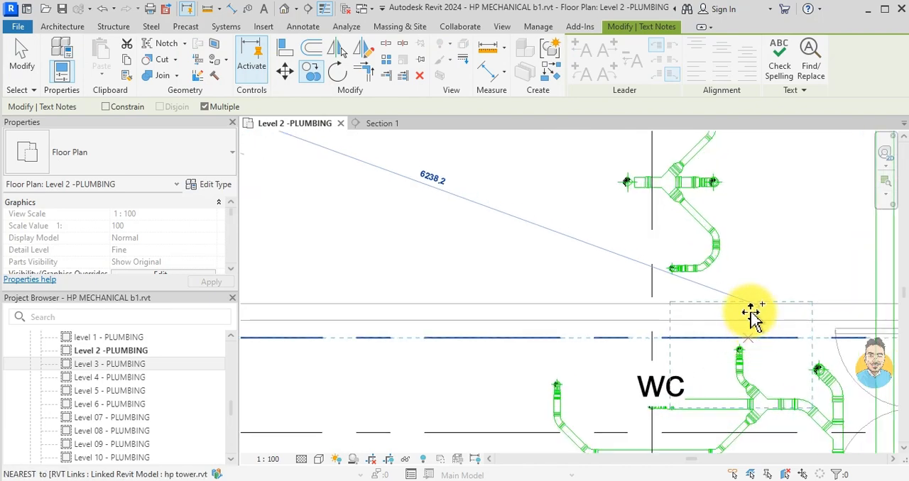
click(746, 319)
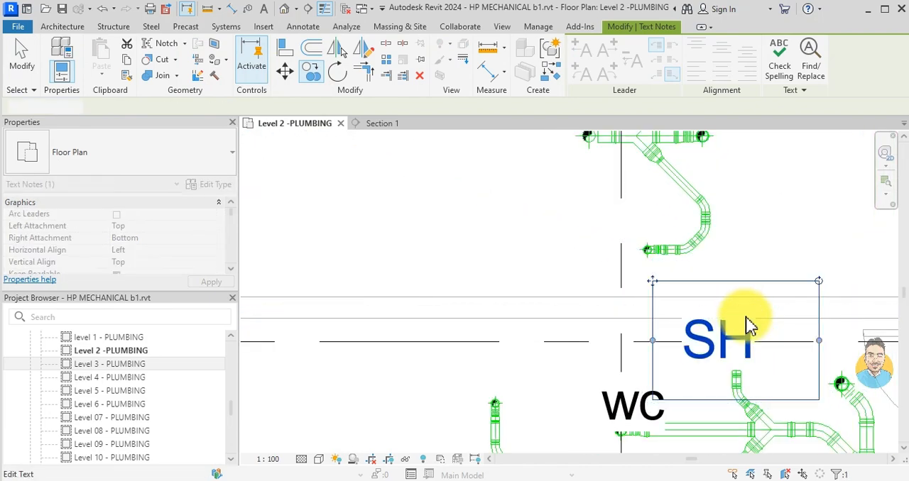
key(Escape)
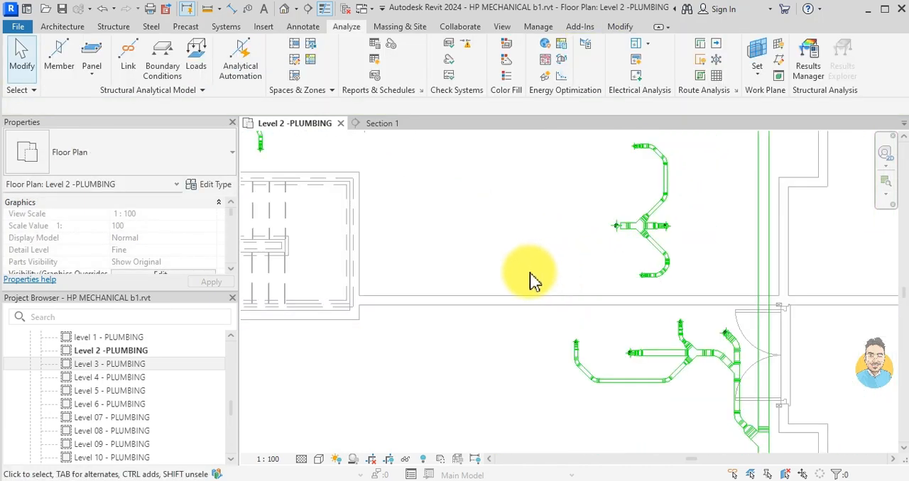
- Copy the LAV text note to above the open end of the lower drain group's long curved branch
scroll(530, 274, down, 1)
middle_drag(529, 273, 718, 390)
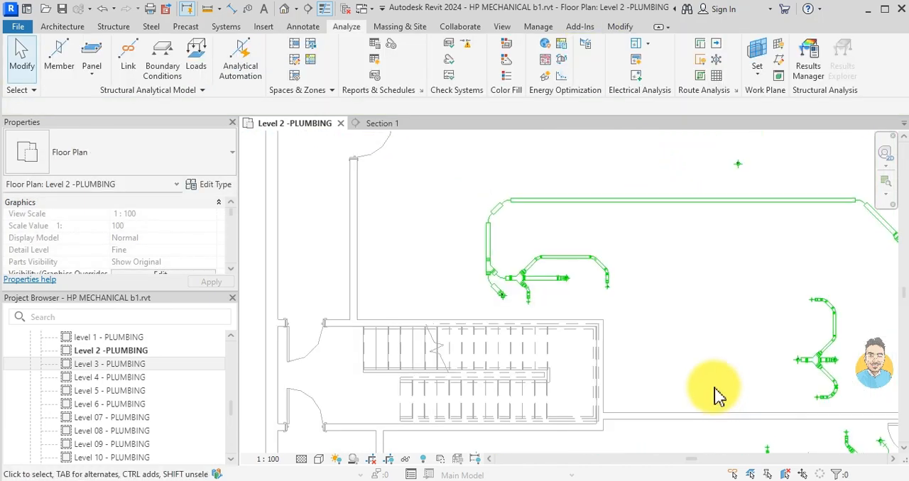
click(639, 287)
click(311, 75)
click(650, 285)
middle_drag(694, 370, 426, 211)
scroll(426, 212, down, 1)
scroll(520, 302, up, 5)
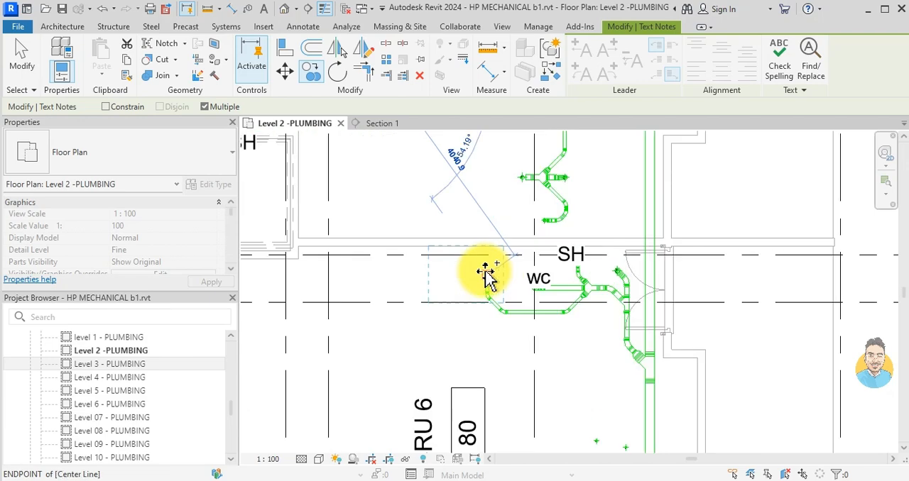
click(492, 264)
key(Escape)
scroll(490, 273, down, 5)
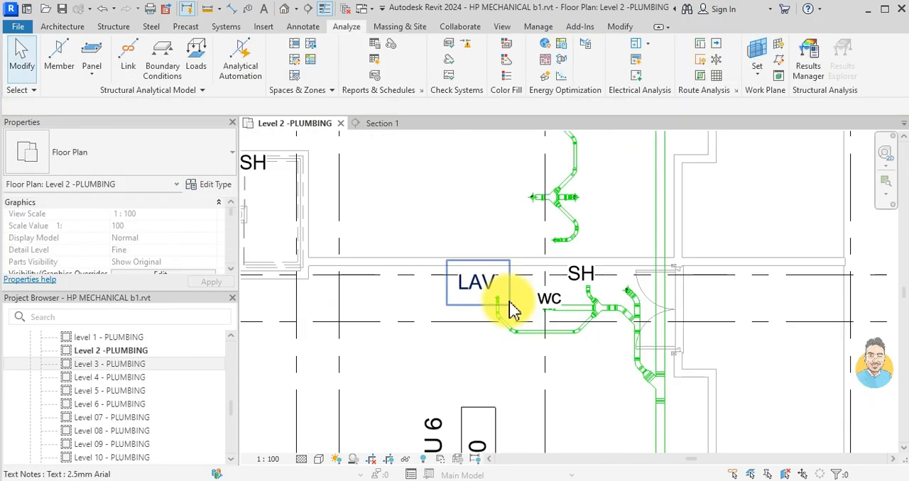
- Move the Section 1 mark from the stair-side washroom to just left of the unlabelled drain group below CRU 5
scroll(546, 312, down, 1)
scroll(548, 323, up, 5)
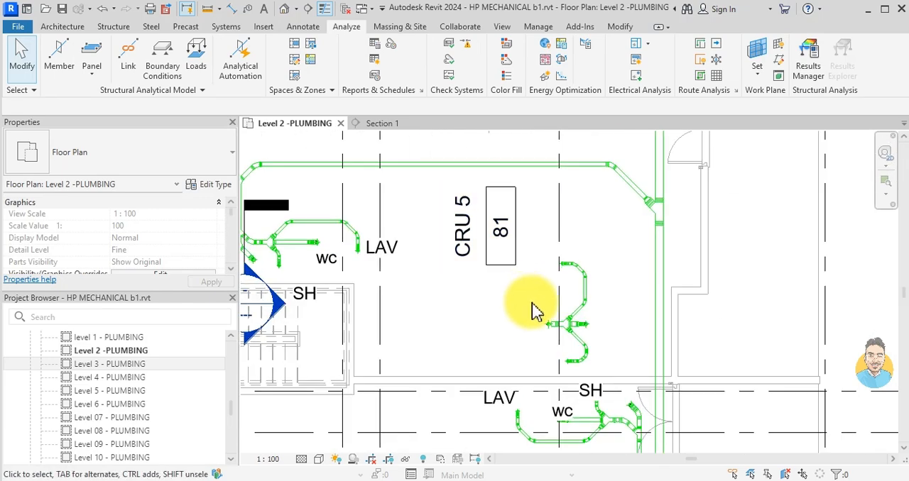
scroll(547, 338, down, 1)
scroll(546, 338, down, 4)
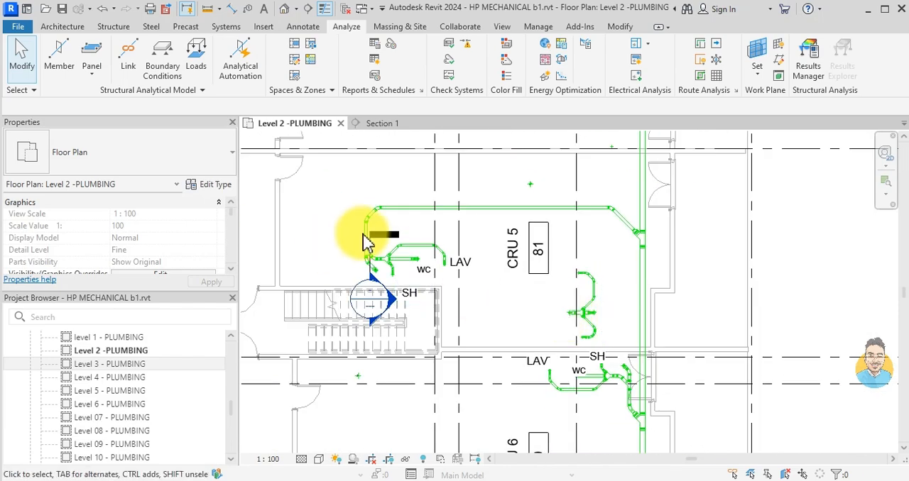
scroll(375, 278, up, 2)
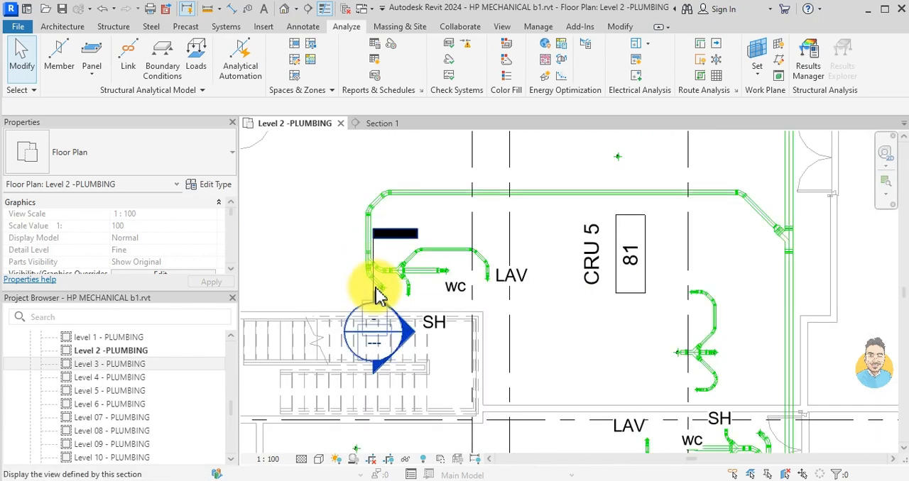
scroll(377, 294, up, 3)
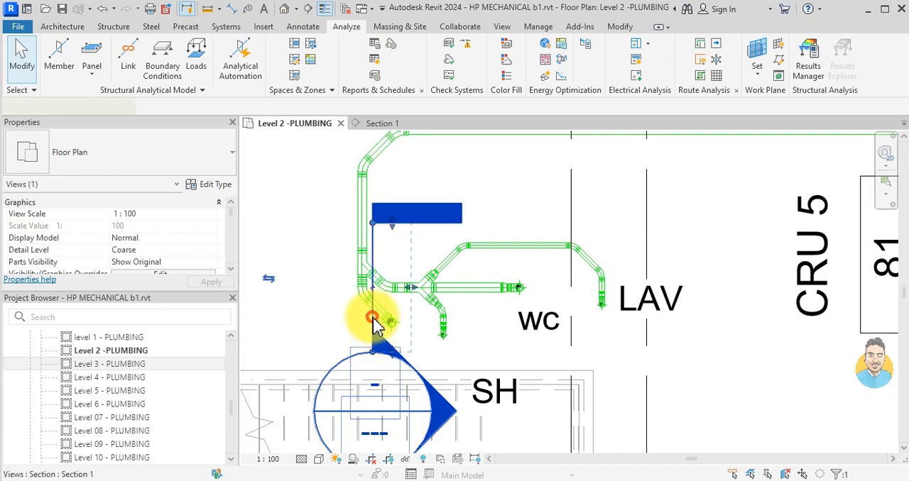
click(374, 312)
scroll(373, 255, down, 2)
drag(372, 253, 700, 345)
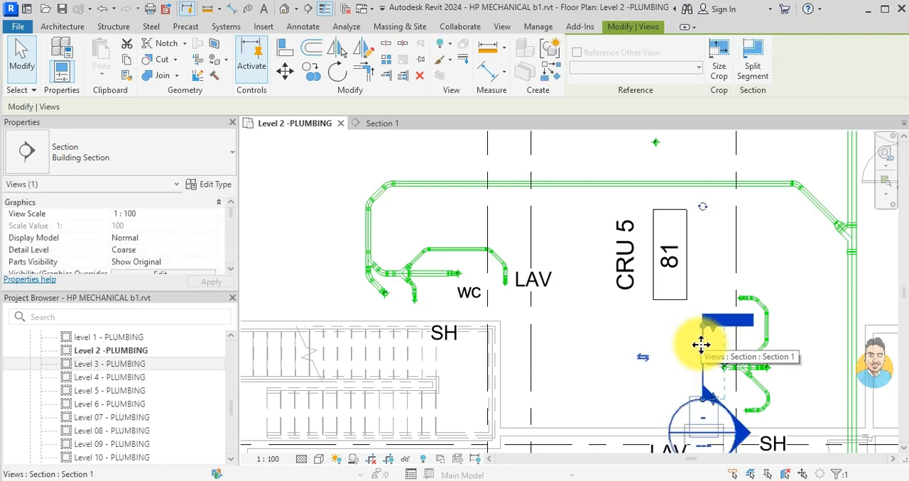
key(Escape)
- In the Section 1 view, draw an 88.9 mm vertical pipe about 3100 mm long, starting level with the existing riser's lower end
click(387, 124)
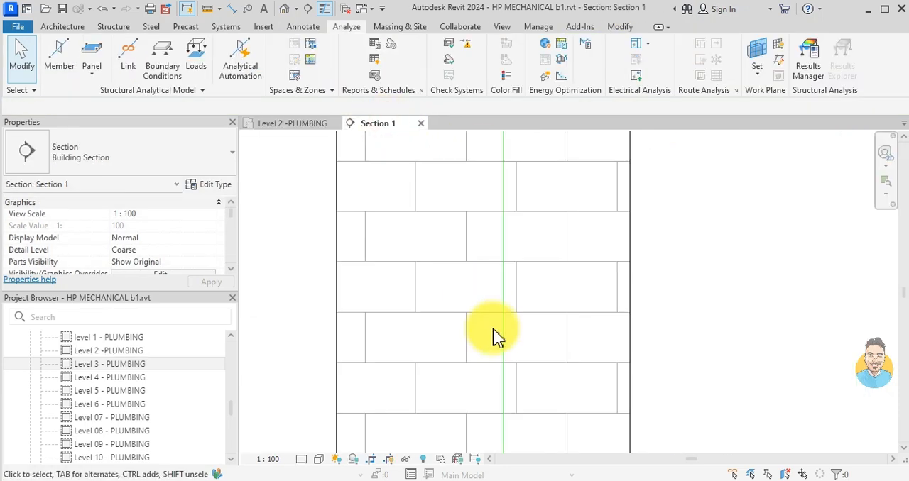
scroll(497, 333, down, 5)
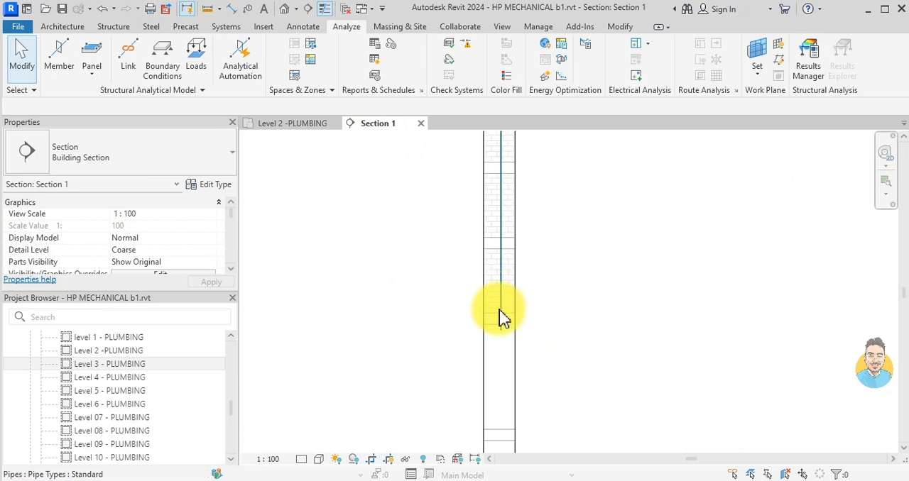
click(500, 319)
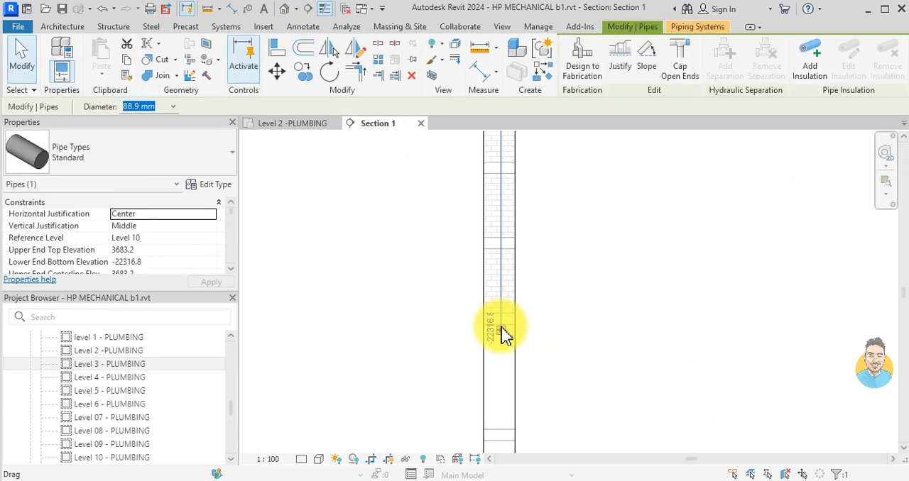
key(s)
scroll(508, 335, up, 4)
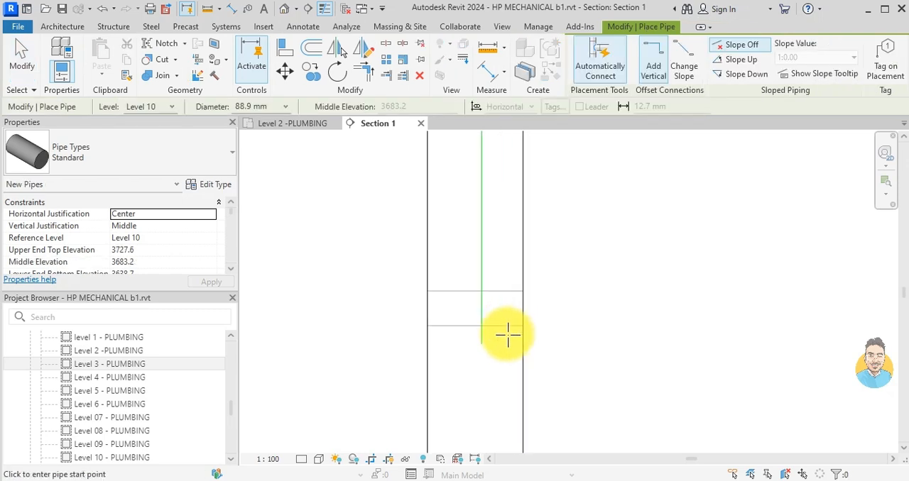
click(510, 349)
scroll(519, 260, down, 1)
middle_drag(520, 259, 523, 365)
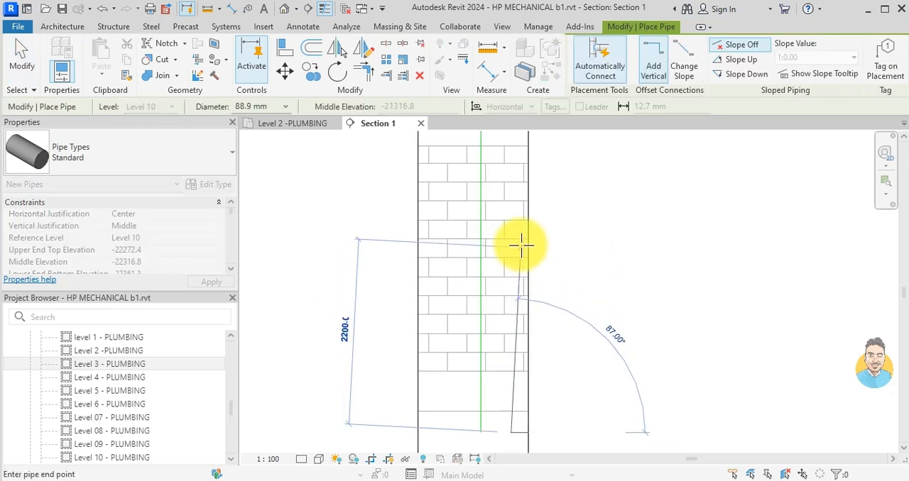
click(511, 172)
key(Escape)
key(Escape)
- In the Level 2 -PLUMBING plan, draw a detail line about 520 mm straight down from the leftmost drain beside the section mark
click(280, 125)
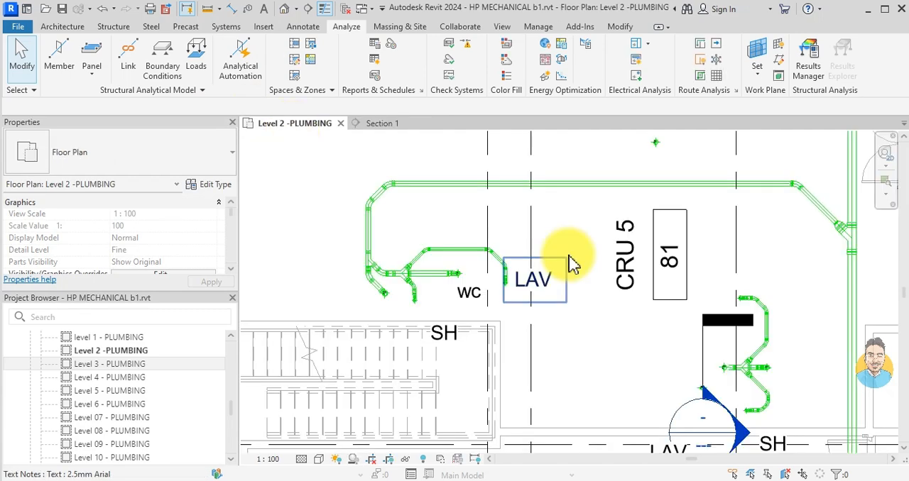
scroll(608, 383, up, 4)
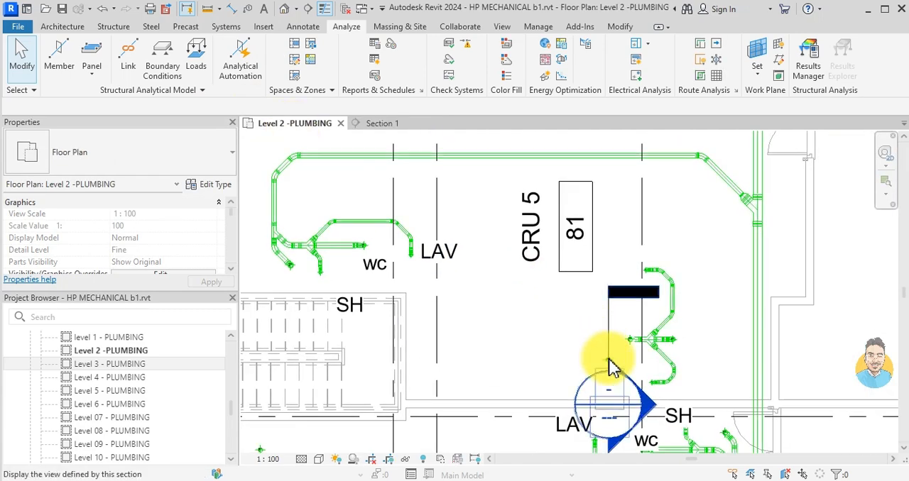
key(l)
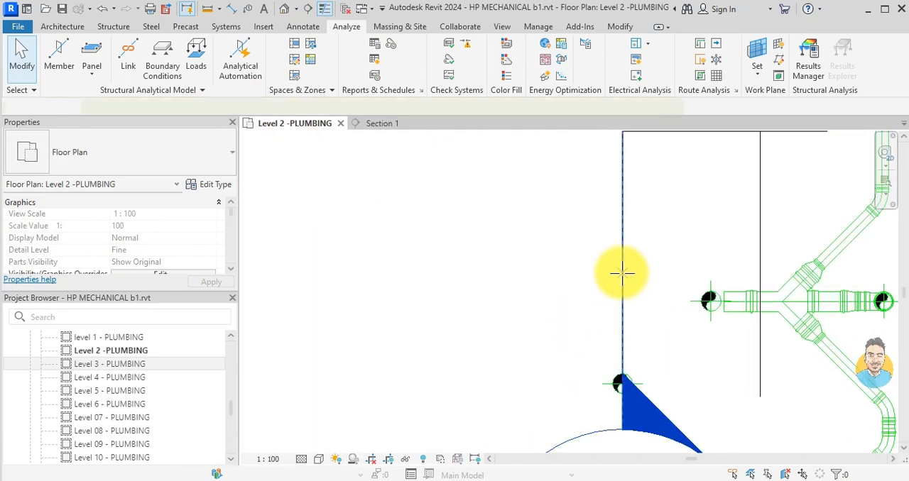
click(710, 302)
scroll(718, 362, down, 1)
middle_drag(718, 362, 687, 272)
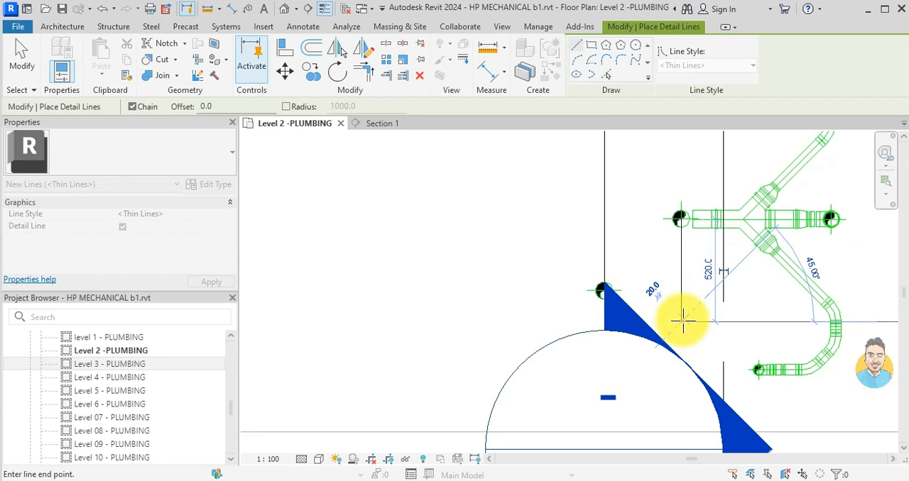
key(Escape)
key(Escape)
scroll(614, 306, up, 2)
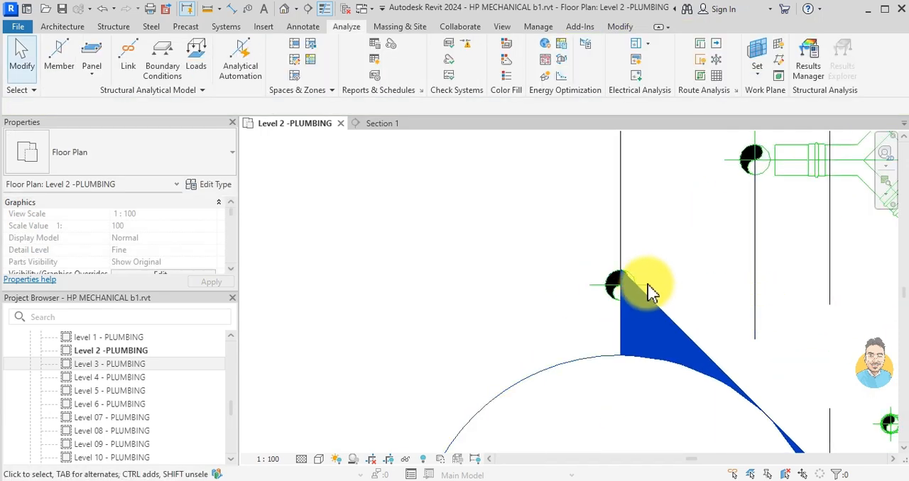
key(d)
key(l)
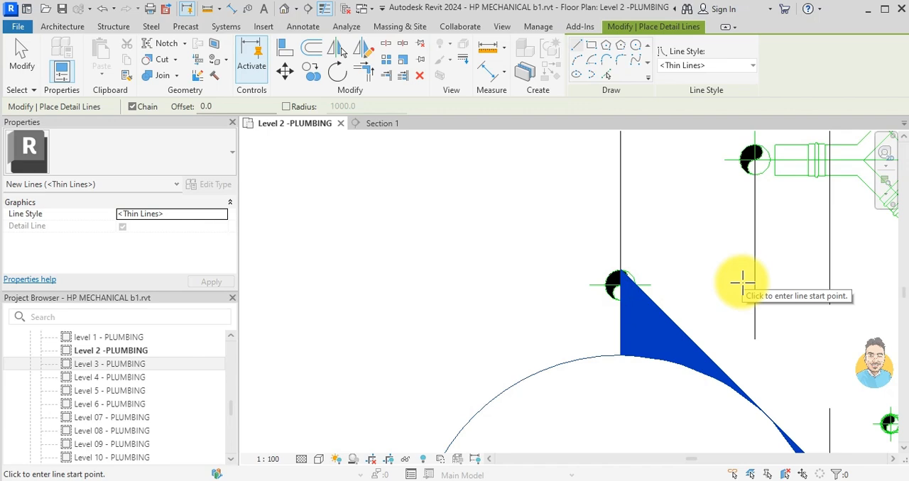
key(Escape)
- Move the Section 1 mark further left, clear of the new vertical pipe
scroll(739, 288, down, 2)
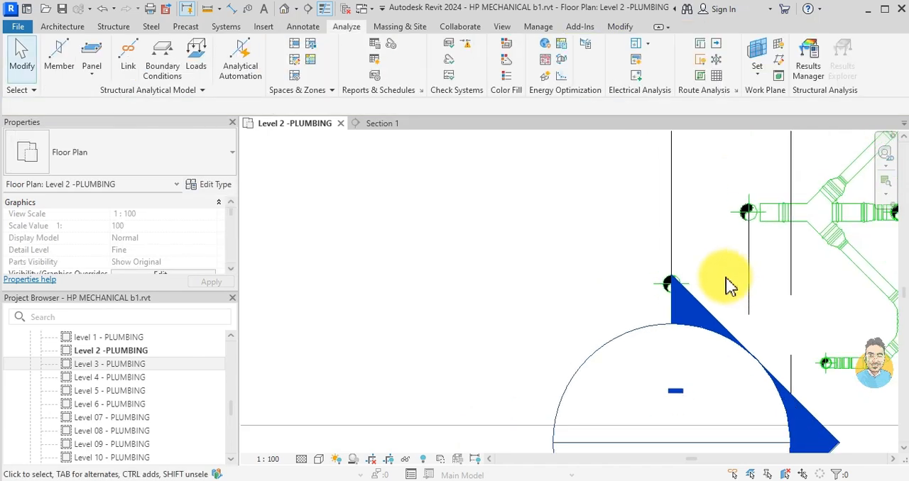
click(669, 214)
drag(669, 214, 542, 268)
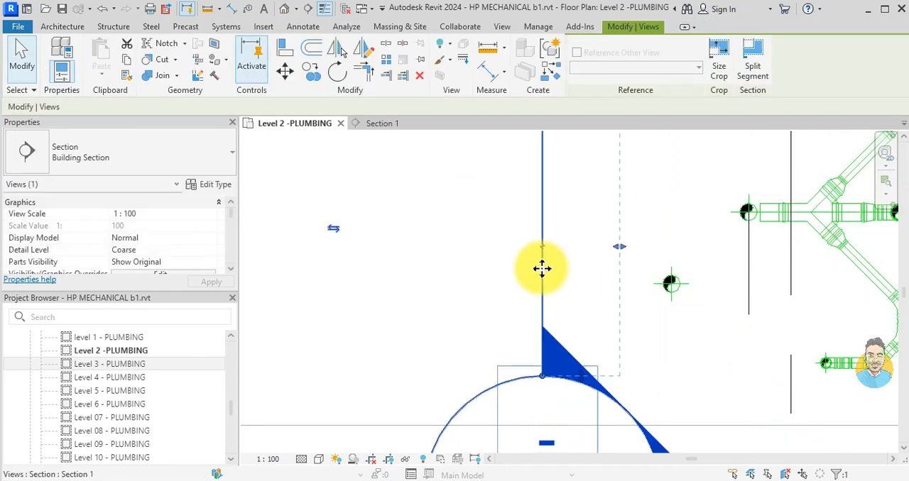
key(Escape)
- Move the new vertical pipe 388.9 mm horizontally to the right, onto the vertical detail line below the leftmost drain
click(667, 284)
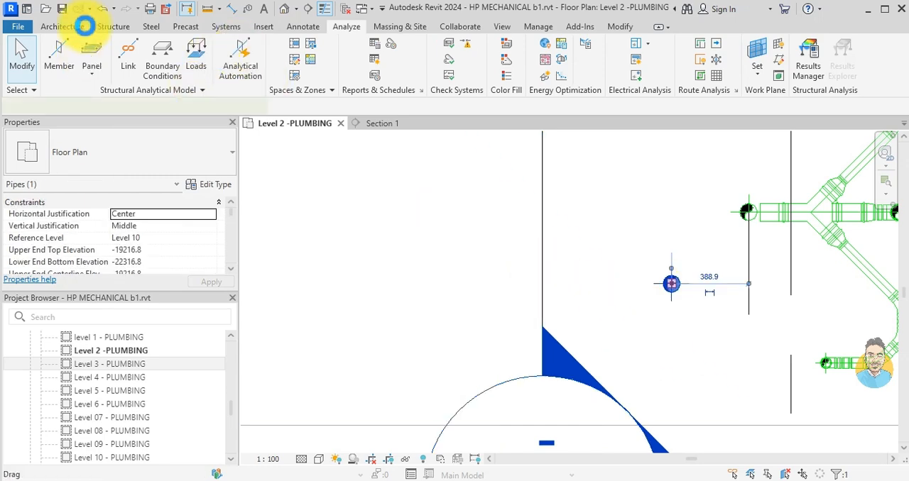
click(259, 77)
scroll(643, 283, up, 3)
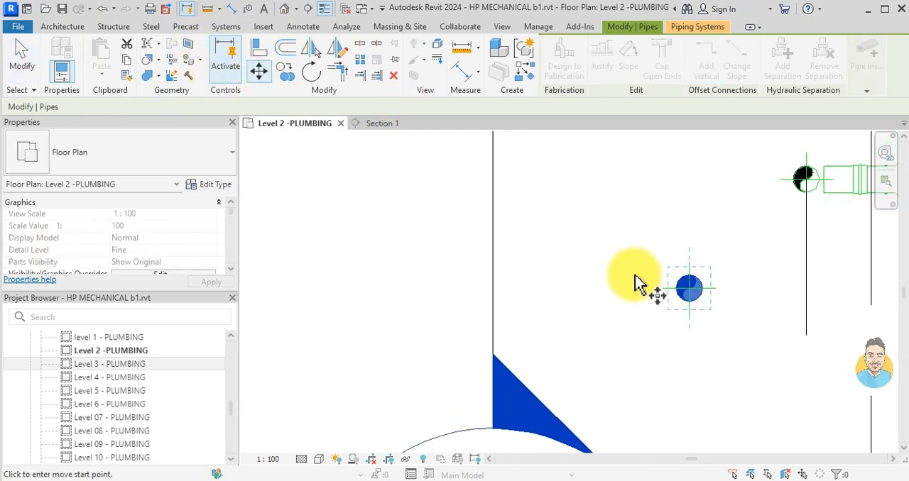
click(718, 301)
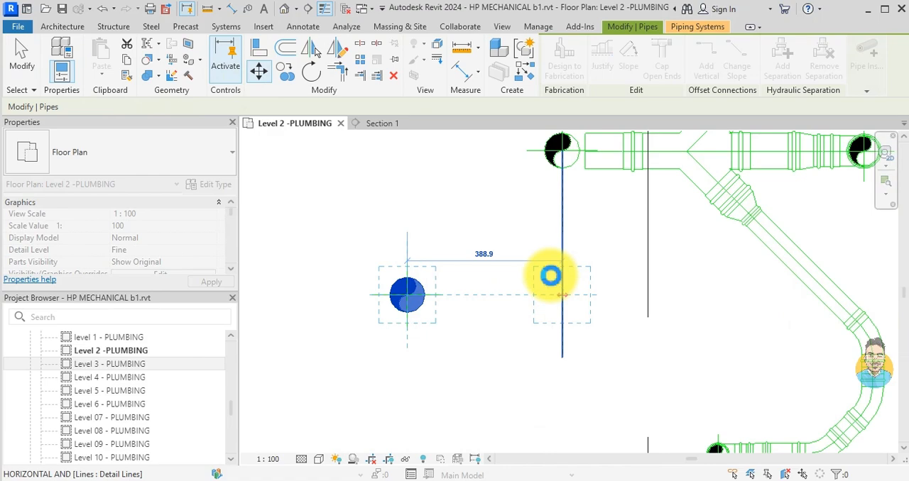
key(Escape)
key(Escape)
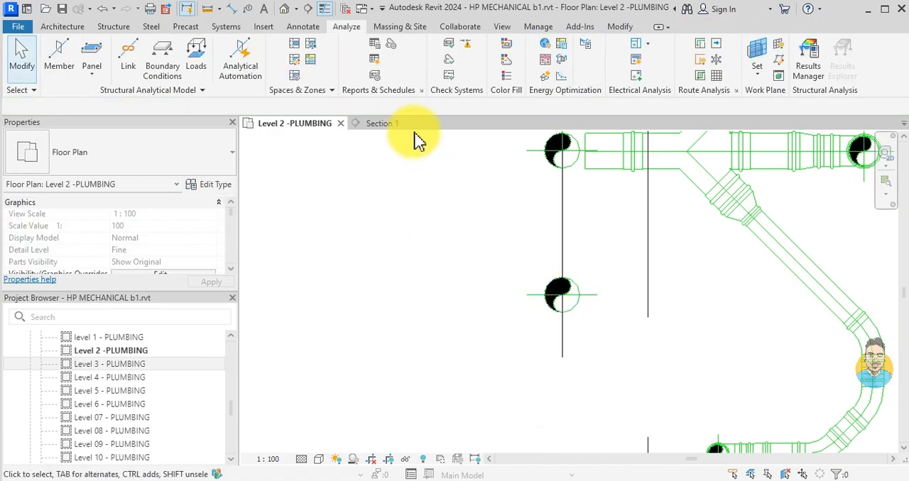
- In the Level 2 -PLUMBING plan, move the Section 1 mark right to just beside the washroom drain group's vertical pipes
click(382, 124)
scroll(475, 237, down, 4)
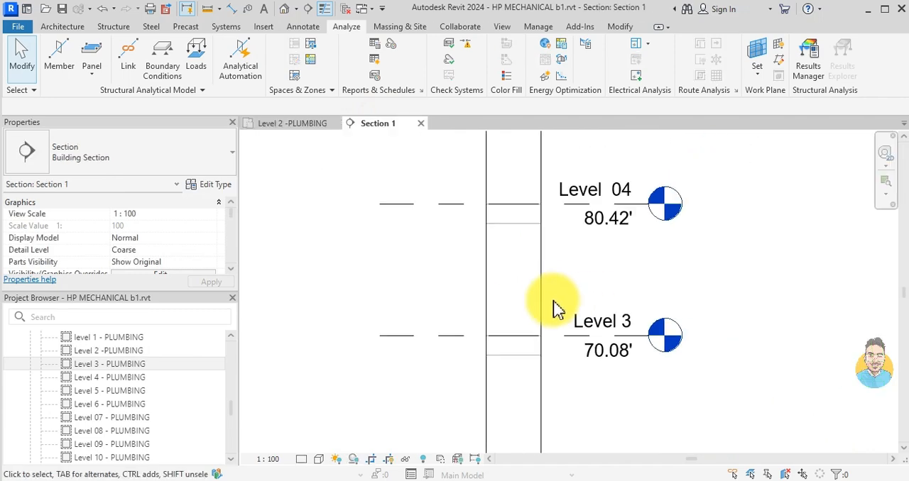
scroll(518, 287, down, 2)
click(295, 124)
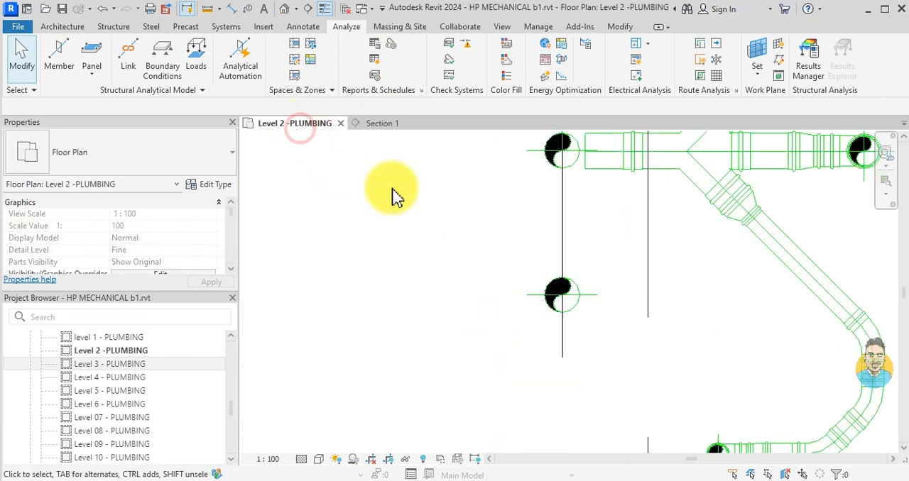
scroll(397, 319, down, 3)
scroll(412, 263, up, 3)
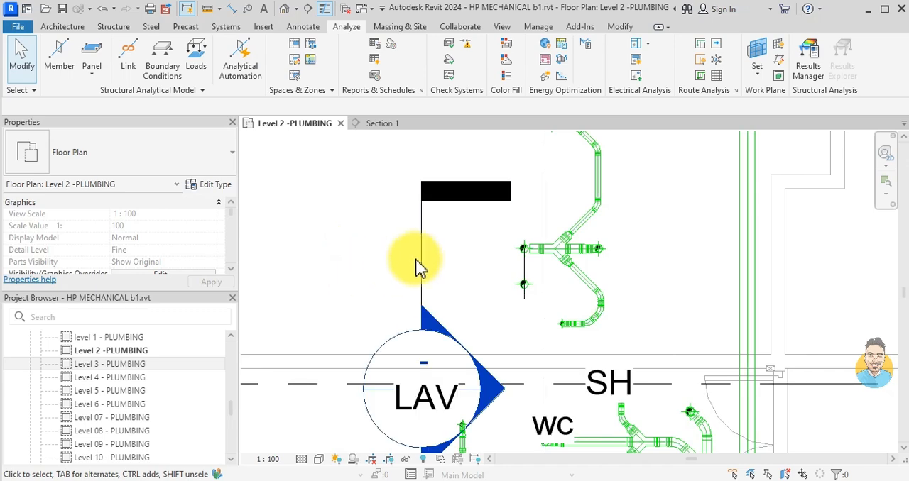
click(420, 269)
drag(420, 248, 499, 249)
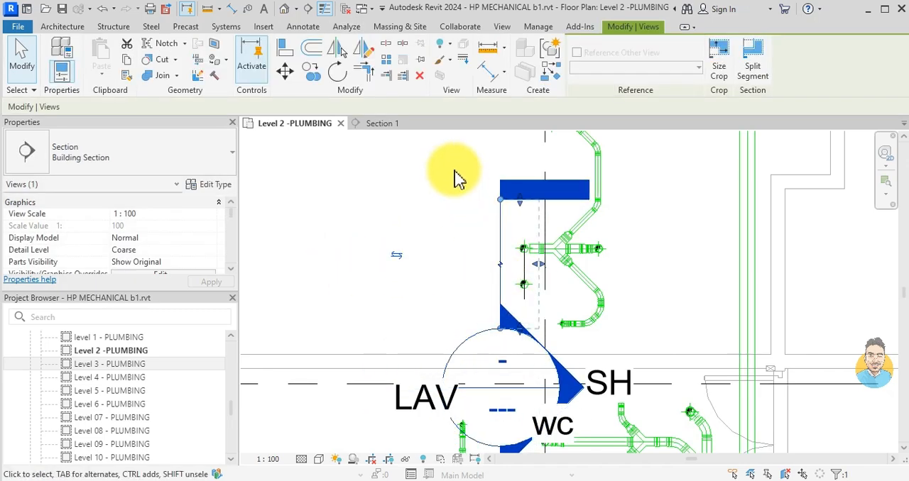
- In the Section 1 view, shorten the new vertical pipe by lowering its upper end to an elevation of about -20197 mm
click(394, 124)
scroll(523, 278, up, 4)
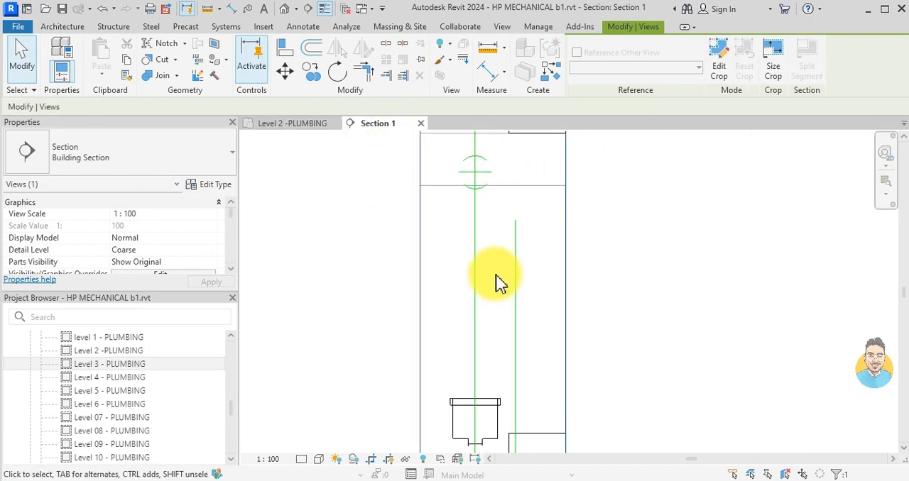
click(511, 264)
drag(516, 220, 520, 393)
key(Escape)
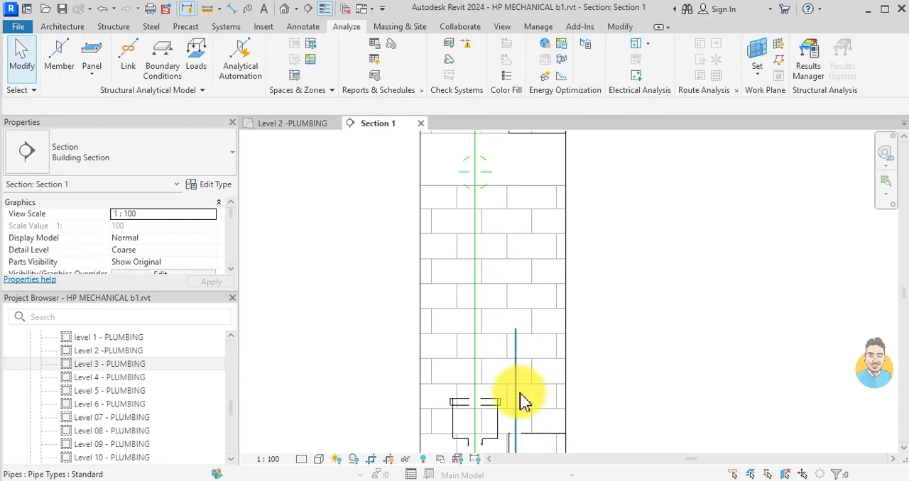
- Draw an 88.9 mm pipe at 135° from the shortened pipe's upper end up to the existing riser, joining the two
click(521, 396)
key(p)
key(i)
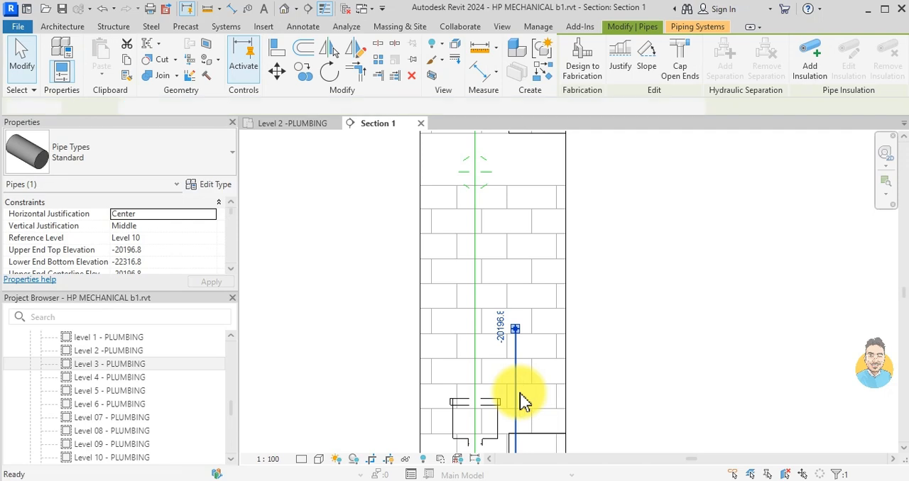
click(519, 328)
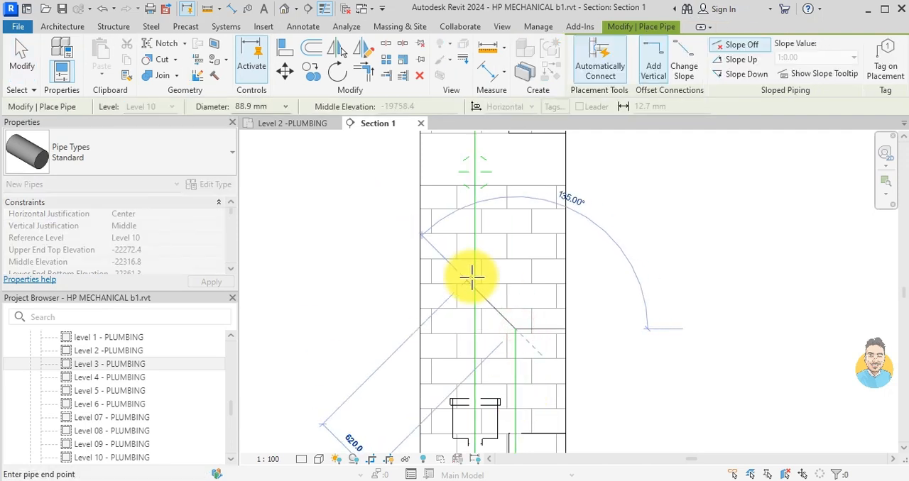
click(474, 287)
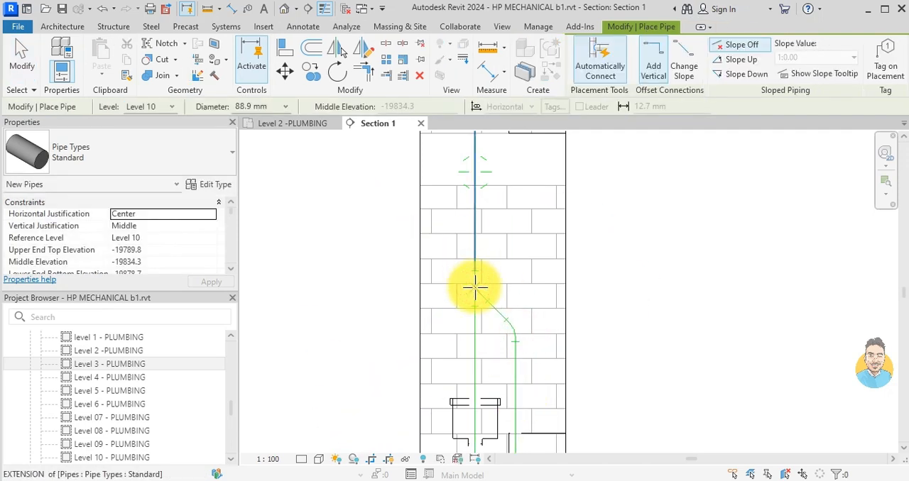
key(Escape)
key(Escape)
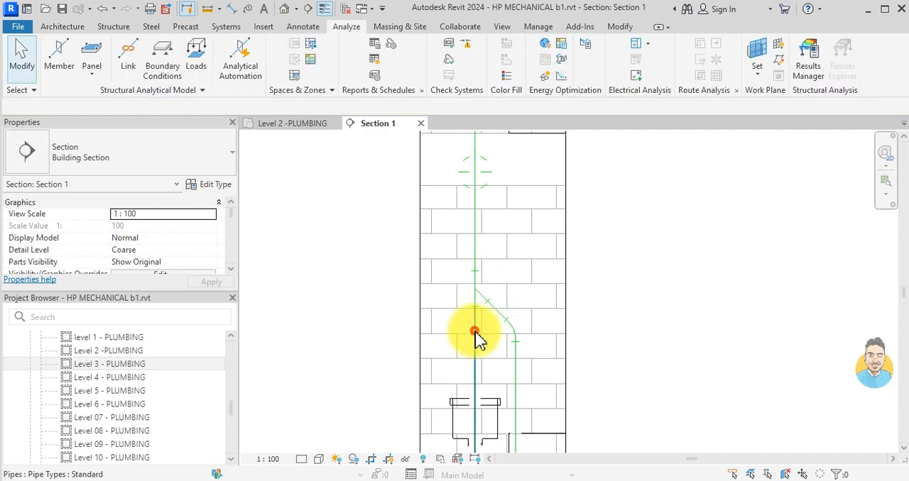
- Delete the existing riser's segment below the junction and reduce the tee there to an elbow
click(474, 333)
key(Delete)
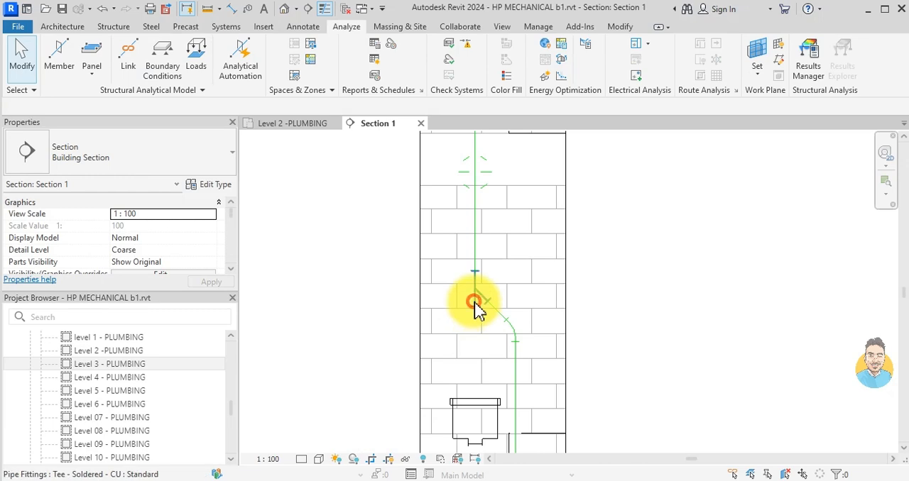
click(479, 345)
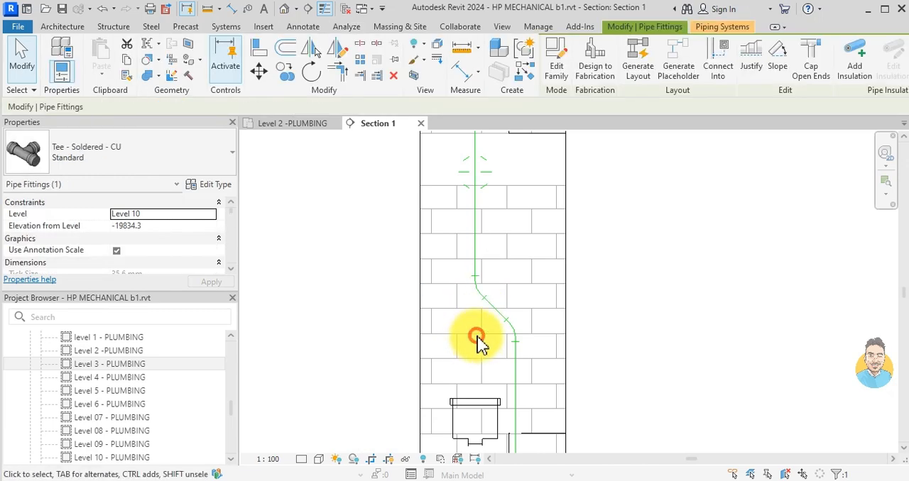
key(Delete)
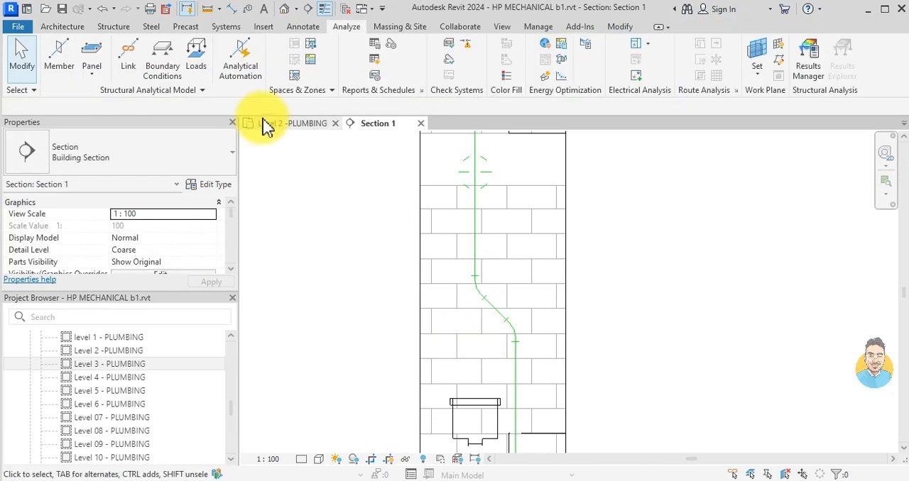
- In the Level 2 -PLUMBING plan, delete the 520 mm vertical detail line running through the offset riser
click(299, 124)
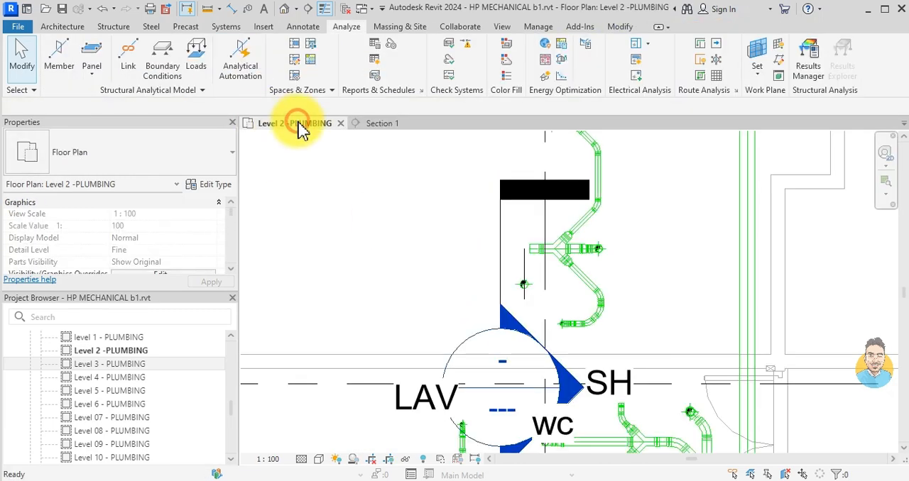
click(529, 262)
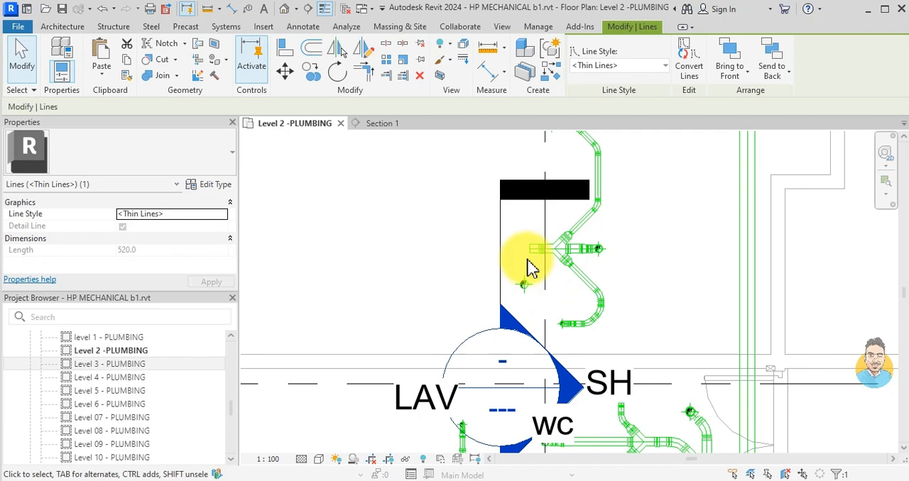
key(Delete)
- Move the Section 1 mark back to the left, clear of the washroom drain group
click(499, 261)
drag(497, 284, 347, 319)
scroll(487, 272, down, 3)
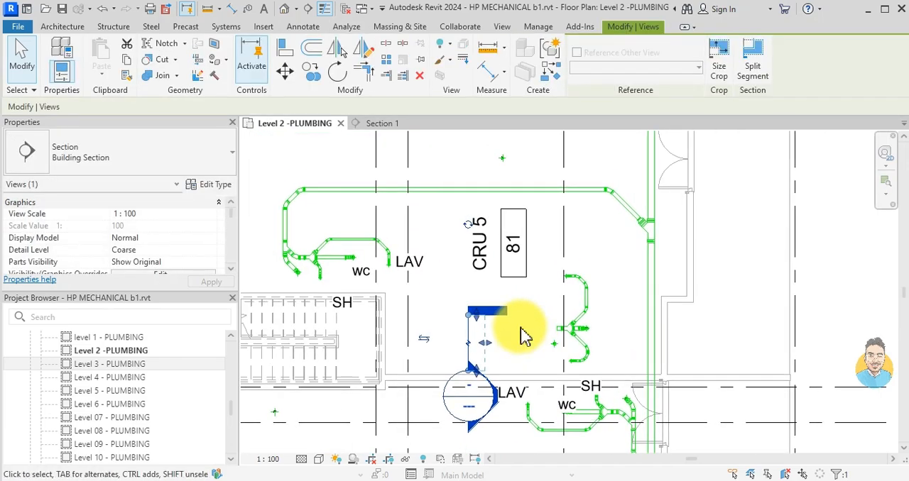
click(519, 327)
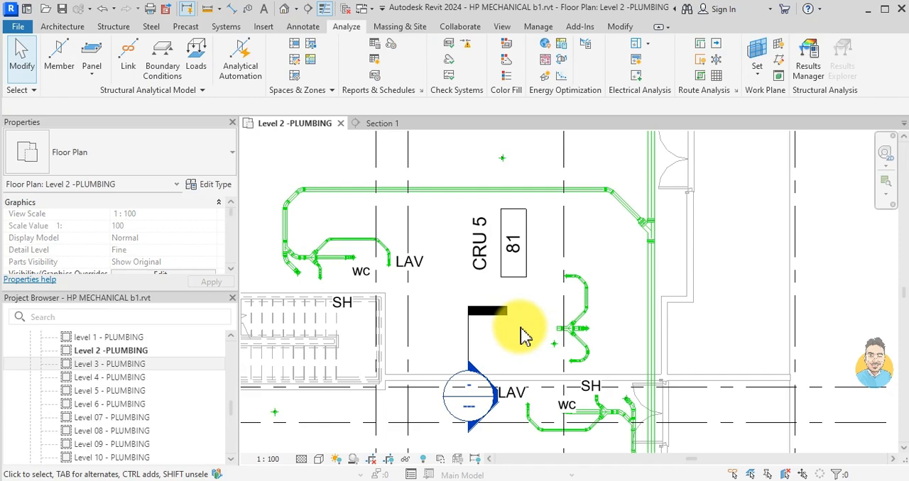
click(543, 190)
key(c)
key(s)
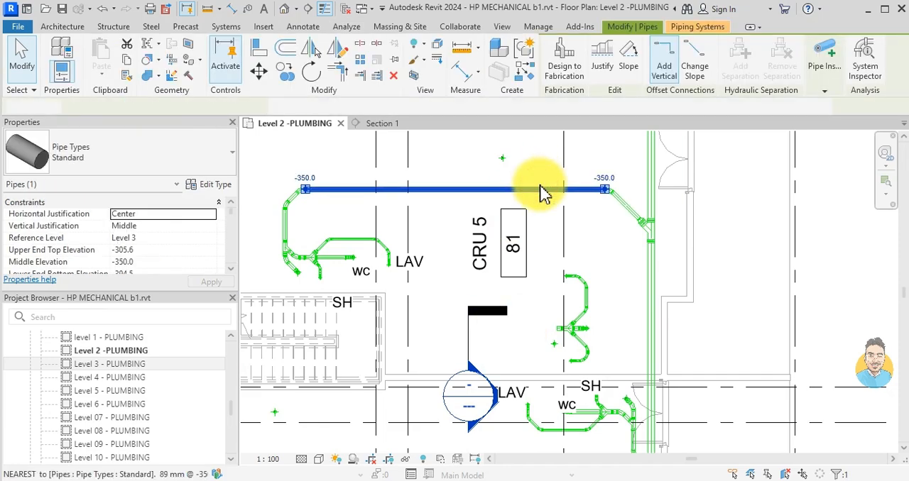
scroll(565, 207, up, 2)
key(Escape)
key(Escape)
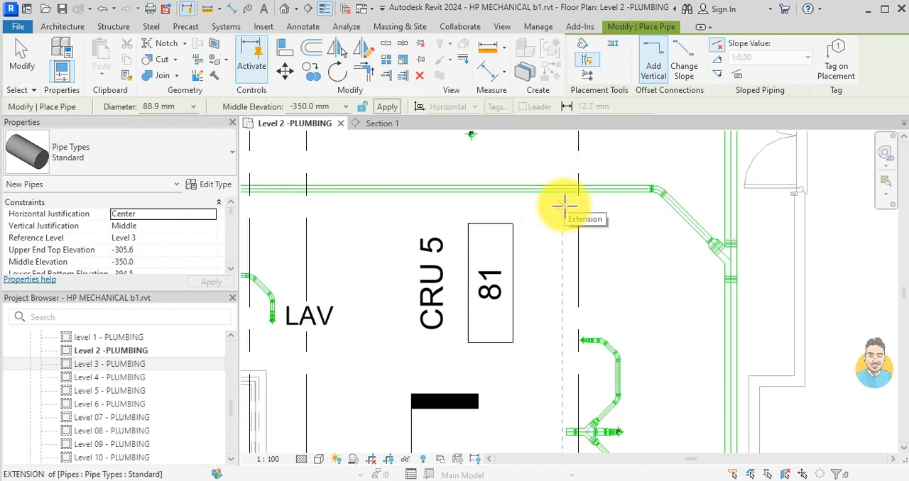
- Draw an 88.9 mm pipe at -350 mm middle elevation from the offset riser, running diagonally up and left at 130°
middle_drag(519, 289, 505, 216)
scroll(559, 399, up, 2)
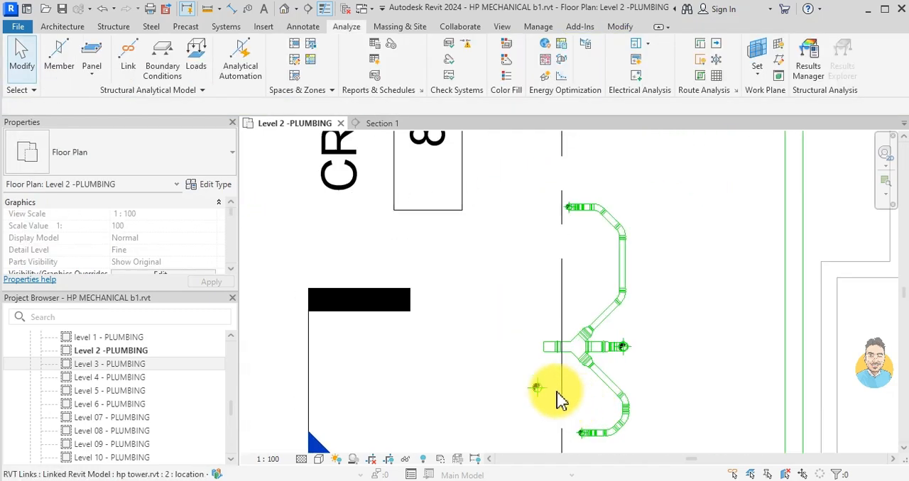
click(537, 388)
key(c)
key(s)
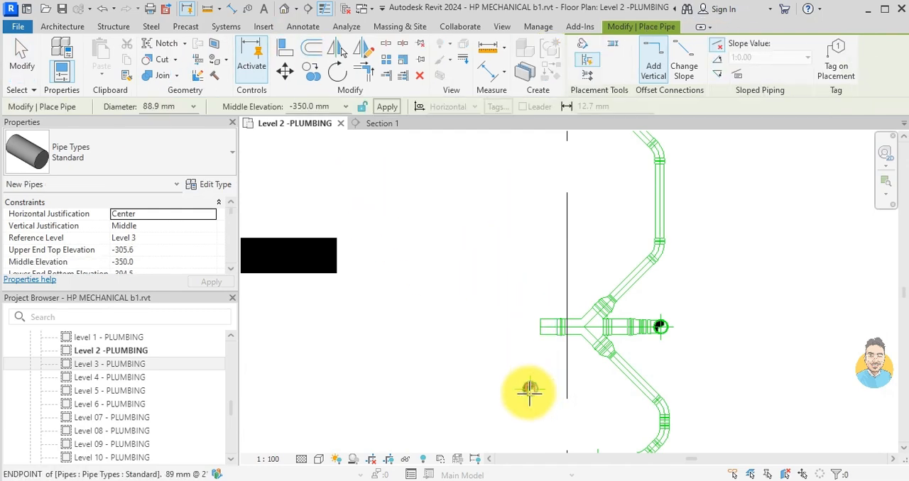
click(519, 367)
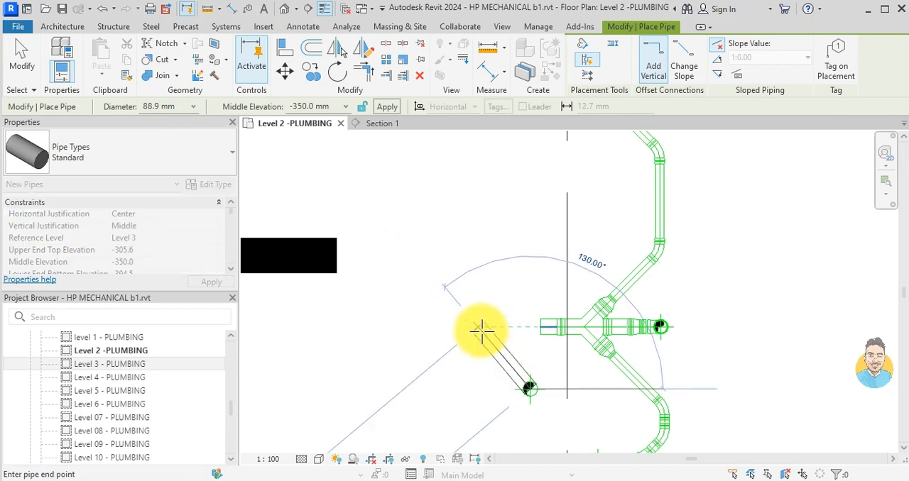
click(482, 331)
- Continue the pipe straight up the plan past room CRU 5 and join it diagonally to the long horizontal drainage pipe
scroll(483, 262, down, 3)
middle_drag(485, 231, 465, 348)
middle_drag(464, 245, 455, 319)
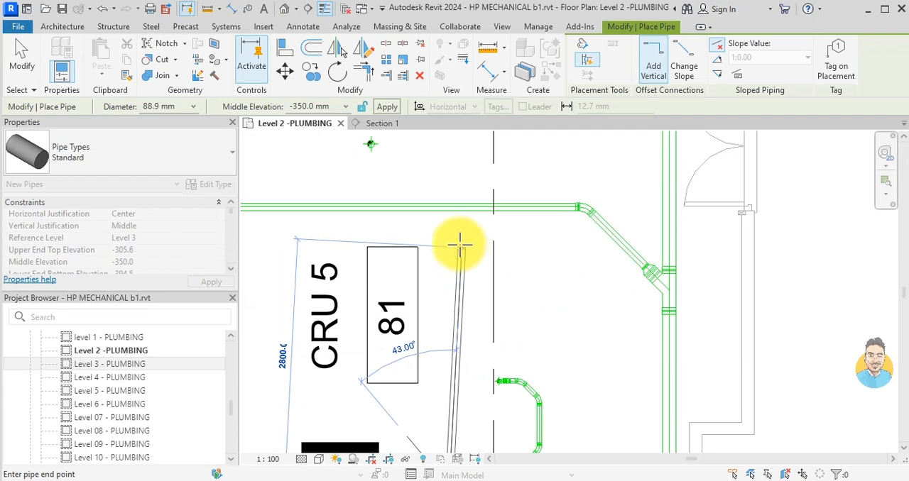
click(452, 220)
scroll(454, 217, up, 3)
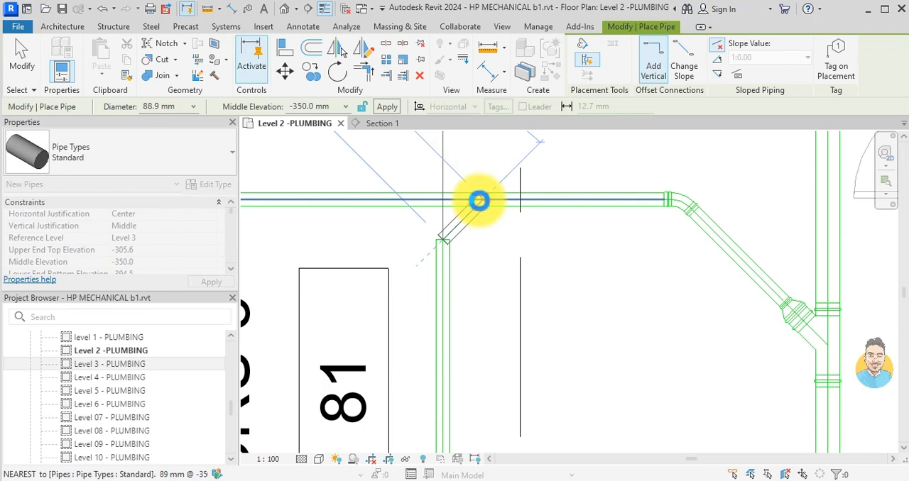
click(479, 201)
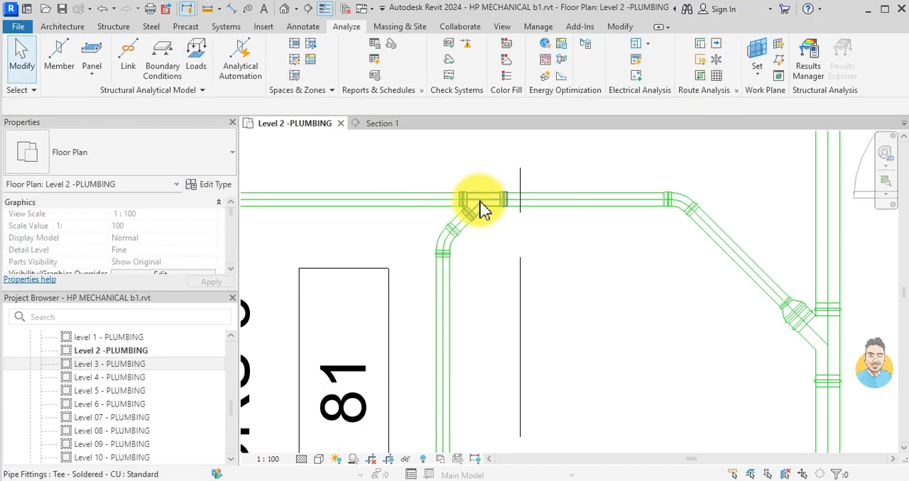
- Ungroup the washroom group drain 2 model group beside the offset riser
scroll(617, 259, down, 5)
scroll(578, 327, up, 6)
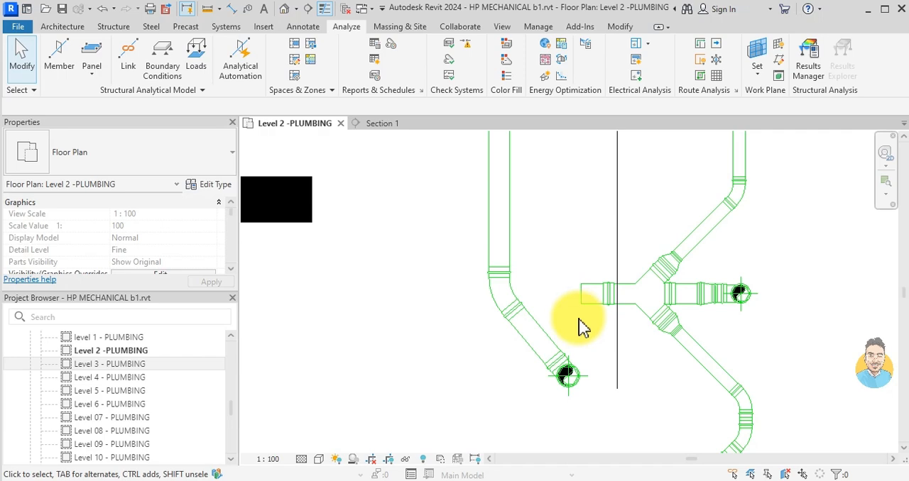
scroll(589, 298, up, 2)
click(592, 287)
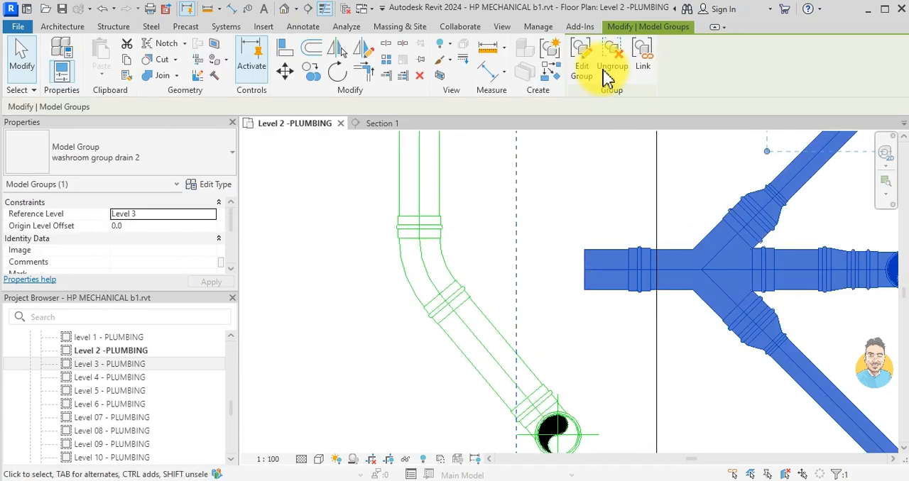
click(615, 57)
- Try to connect the fixture drains' open pipe end to the new vertical run with an 88.9 mm pipe at 135°
click(590, 284)
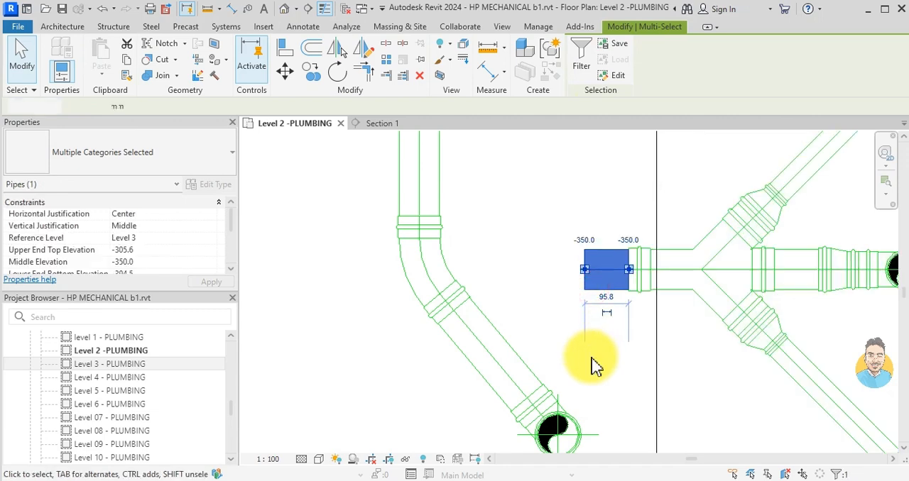
key(s)
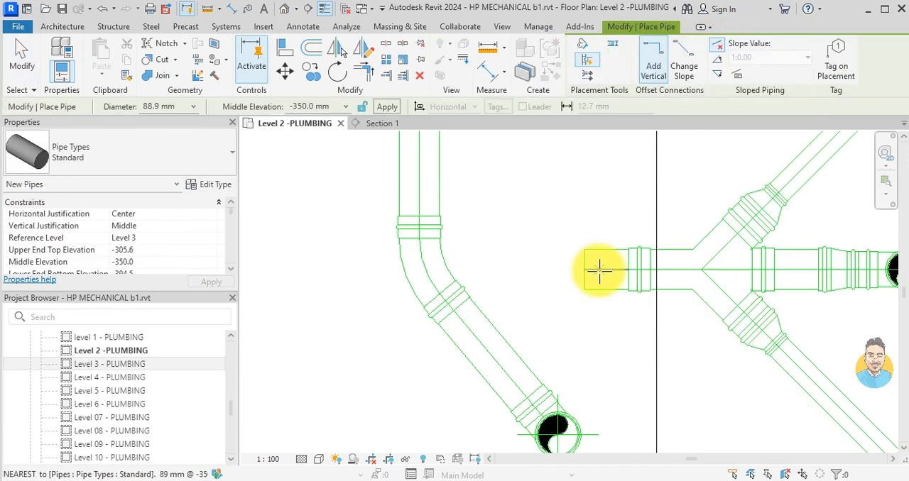
click(588, 271)
scroll(551, 215, down, 2)
middle_drag(551, 215, 606, 291)
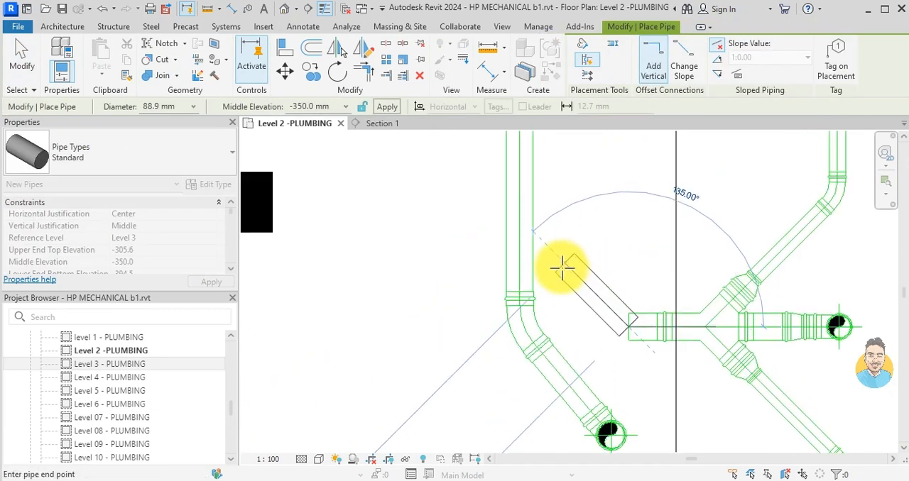
click(519, 218)
key(Escape)
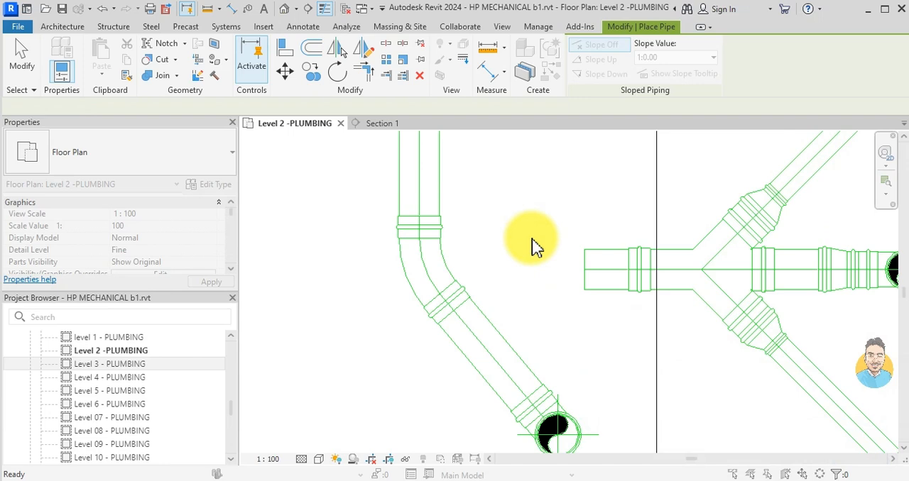
key(Escape)
- Draw a short 88.9 mm branch pipe at -350 mm middle elevation from the new vertical run, angled 45° toward the fixture drains
scroll(361, 187, down, 3)
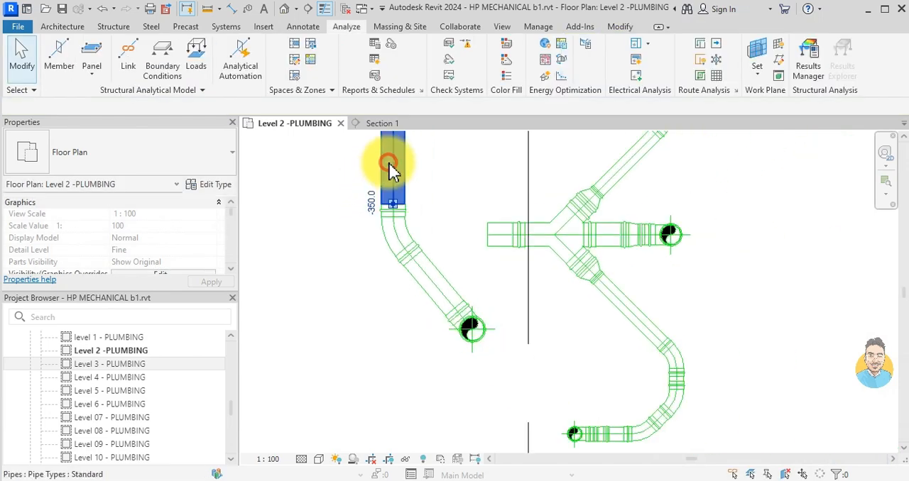
click(392, 167)
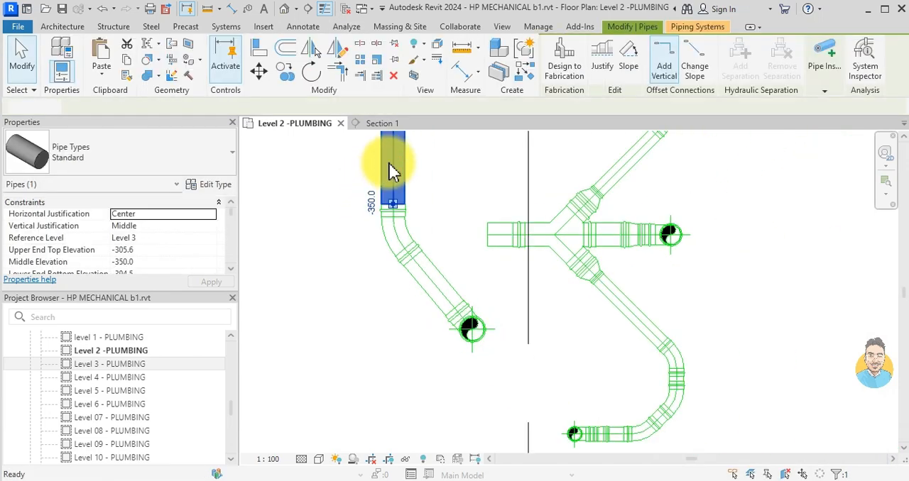
key(c)
key(s)
middle_drag(405, 173, 412, 224)
click(398, 210)
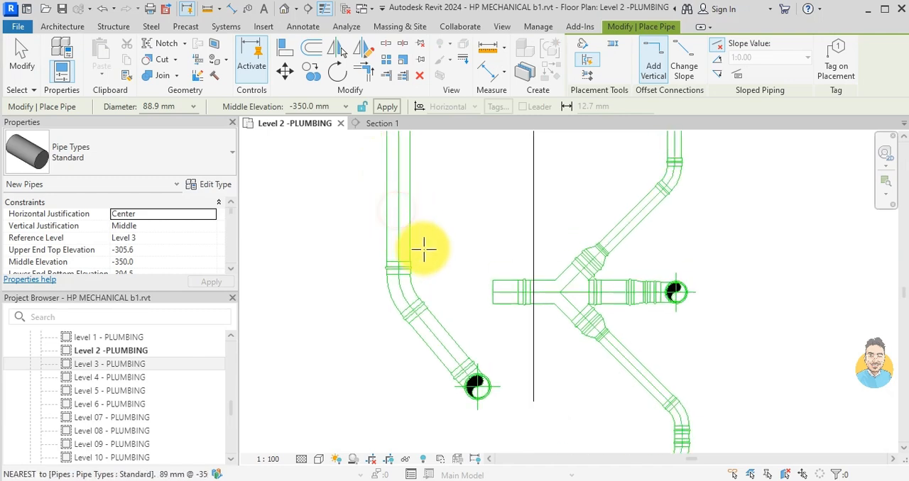
scroll(426, 248, up, 2)
click(436, 254)
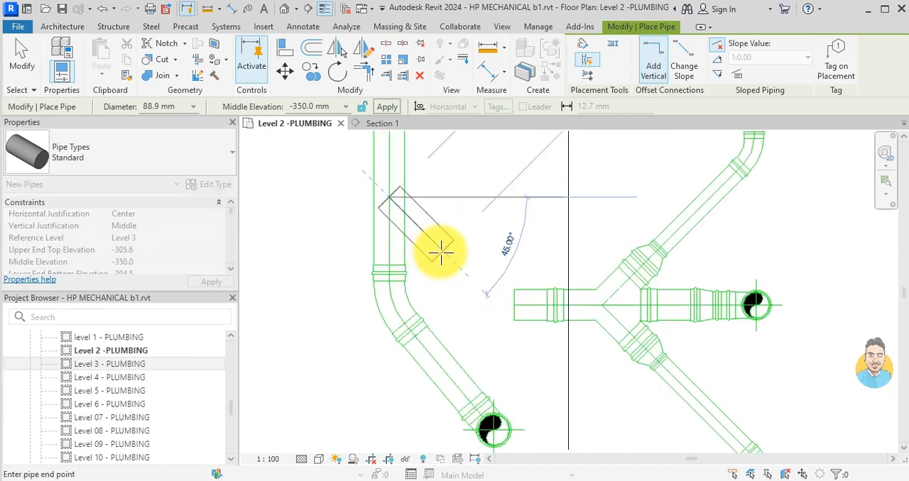
key(Escape)
key(Escape)
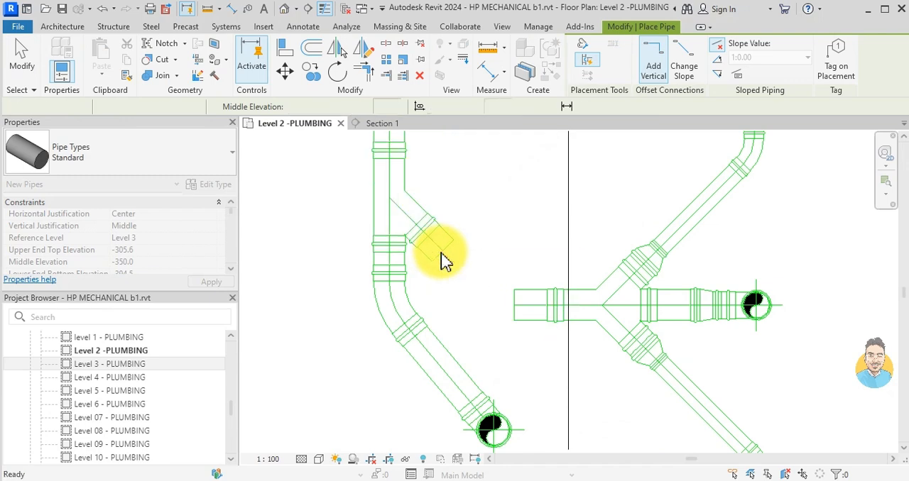
- Trim/extend the short diagonal branch and the fixture drains' open horizontal pipe end to meet in a corner
click(440, 260)
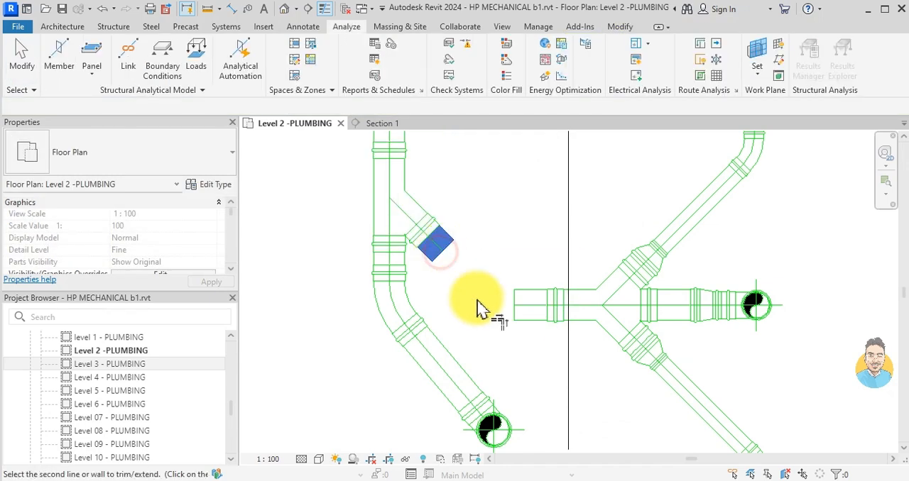
click(530, 308)
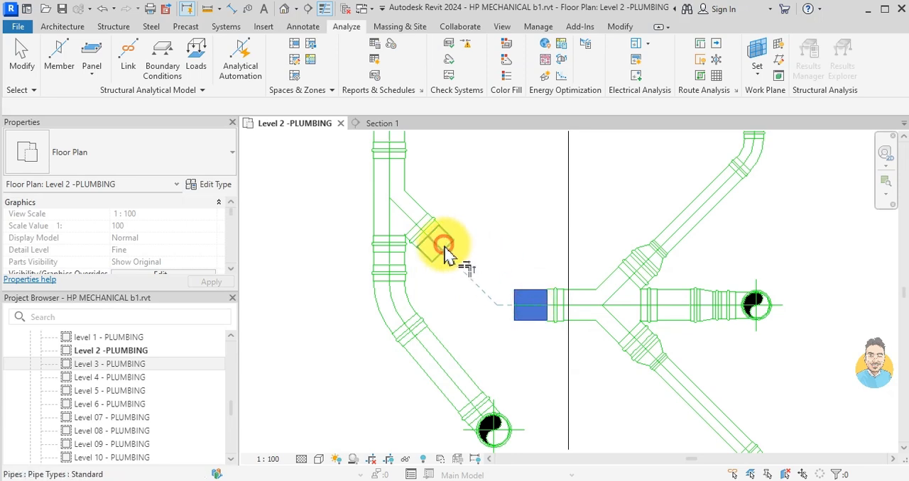
click(445, 247)
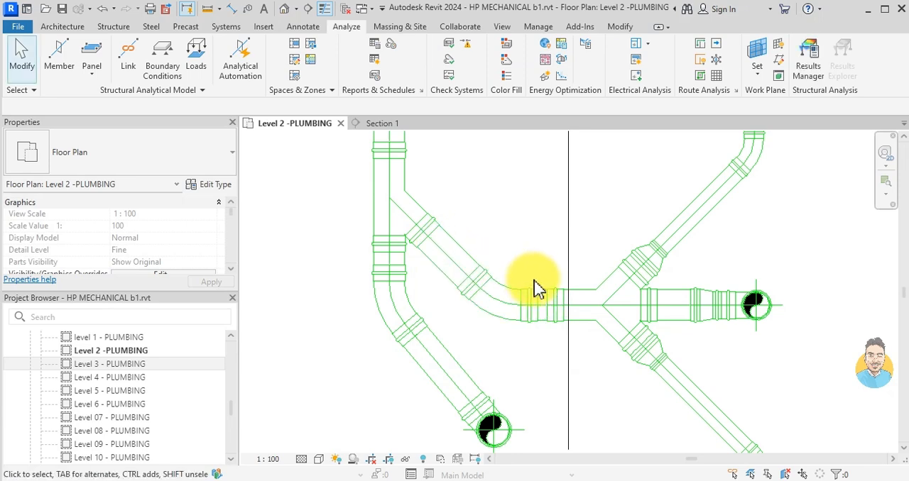
- Copy the WC text note from the washroom above CRU 6 to beside the middle drain of the newly connected fixture group
scroll(537, 289, down, 5)
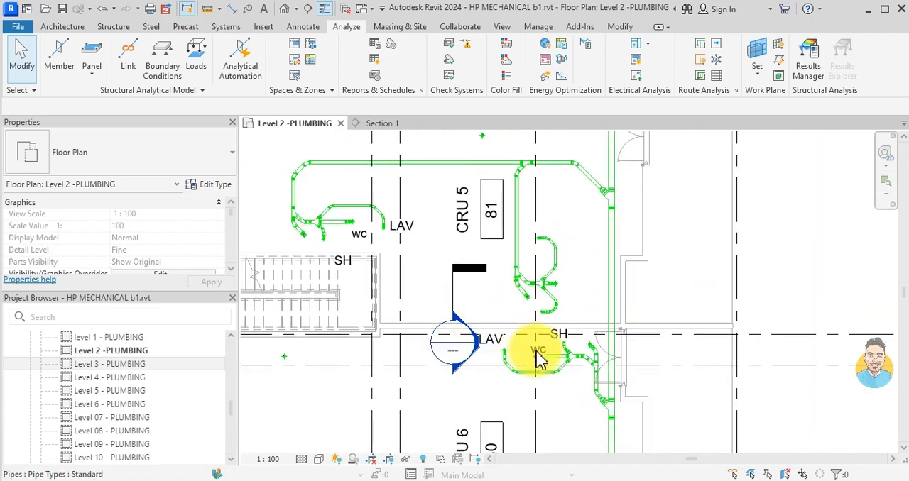
scroll(537, 354, up, 3)
click(538, 357)
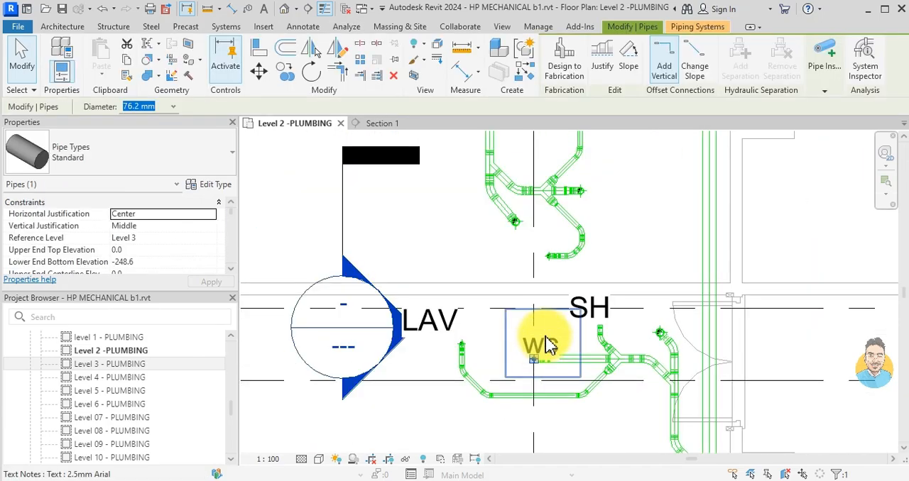
key(Escape)
click(548, 345)
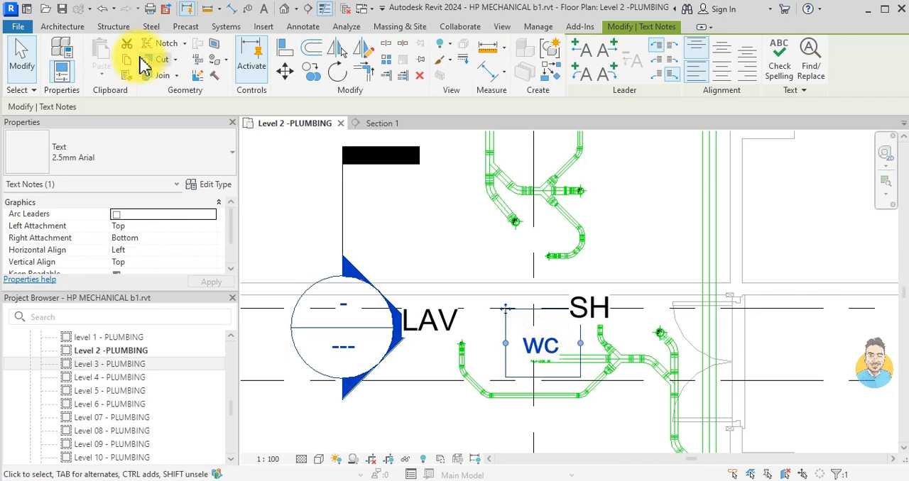
click(311, 71)
click(538, 357)
scroll(599, 197, up, 2)
click(598, 198)
scroll(539, 294, down, 3)
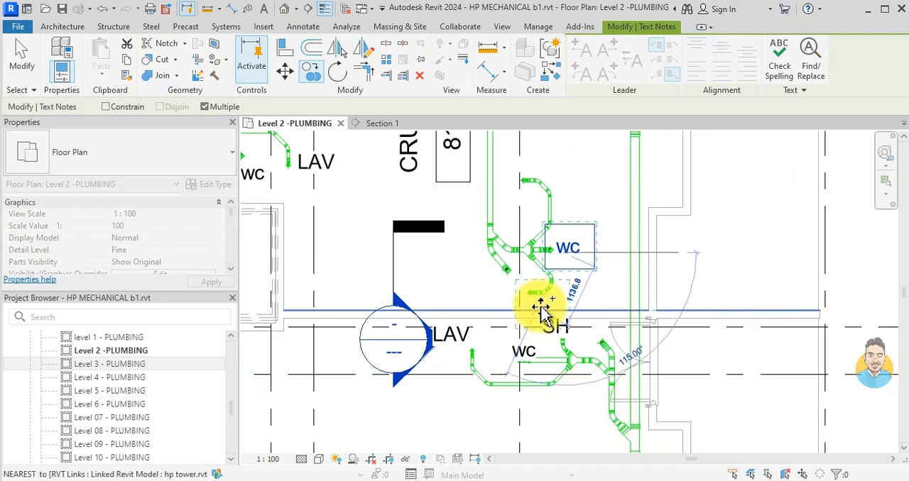
key(Escape)
key(Escape)
click(553, 321)
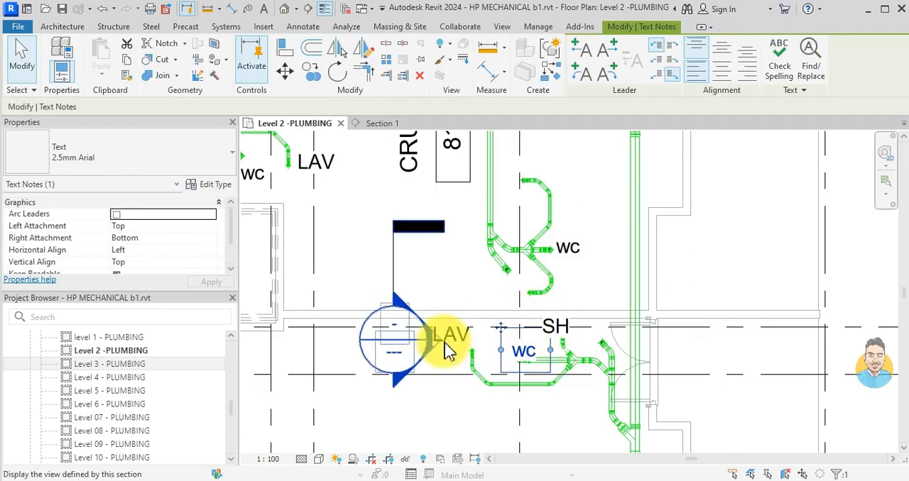
key(Escape)
- Copy the LAV text note beside the section marker to just above the upper drain of the newly connected fixture group
click(447, 348)
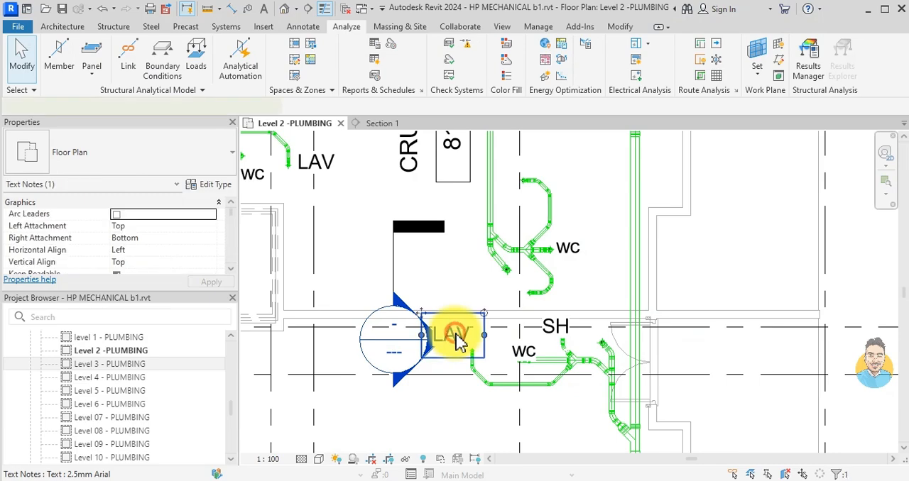
click(310, 71)
click(465, 346)
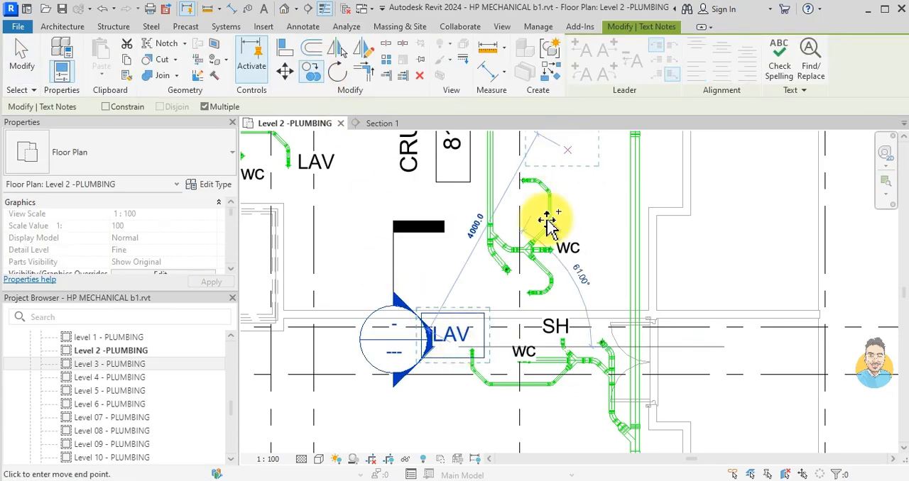
middle_drag(562, 156, 533, 197)
click(509, 225)
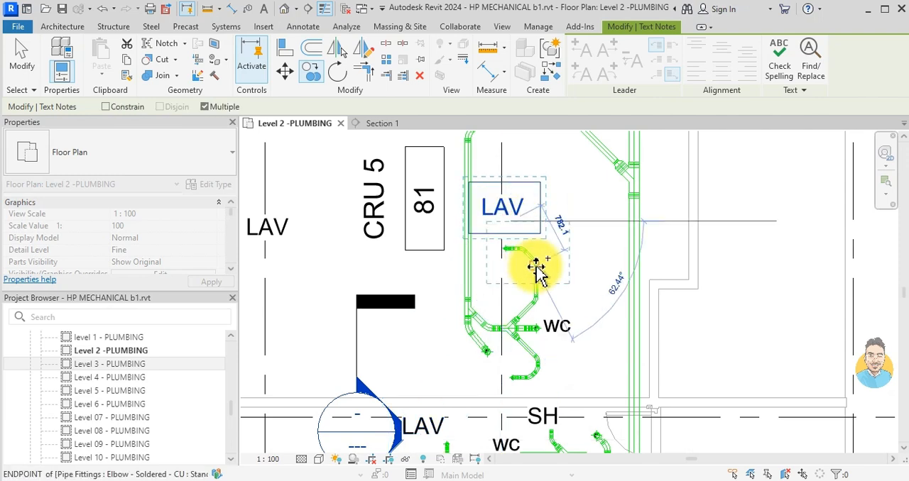
- Copy the SH text note to beside the lower drain of the newly connected fixture group
click(538, 416)
click(311, 71)
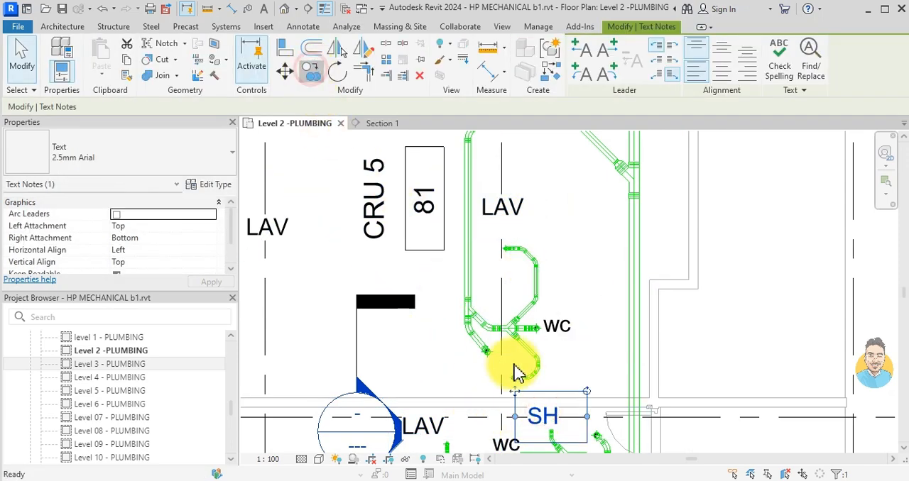
click(544, 420)
scroll(489, 387, up, 5)
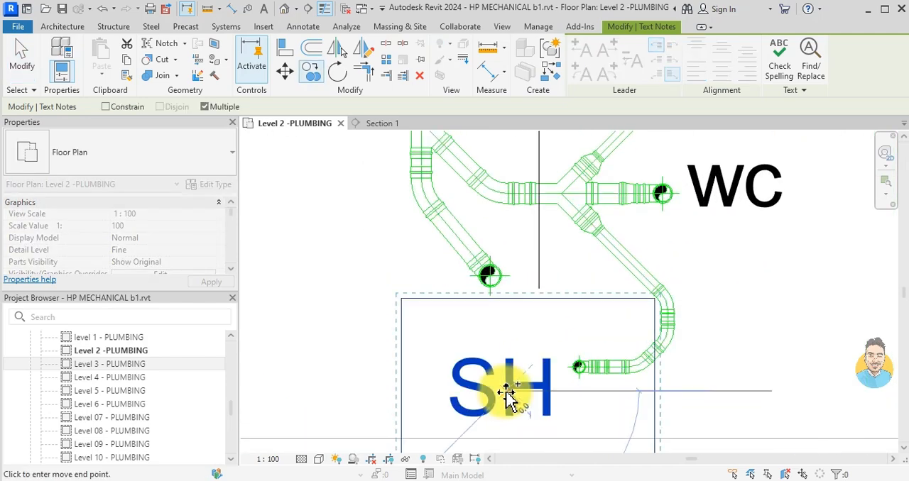
key(Escape)
scroll(474, 315, down, 7)
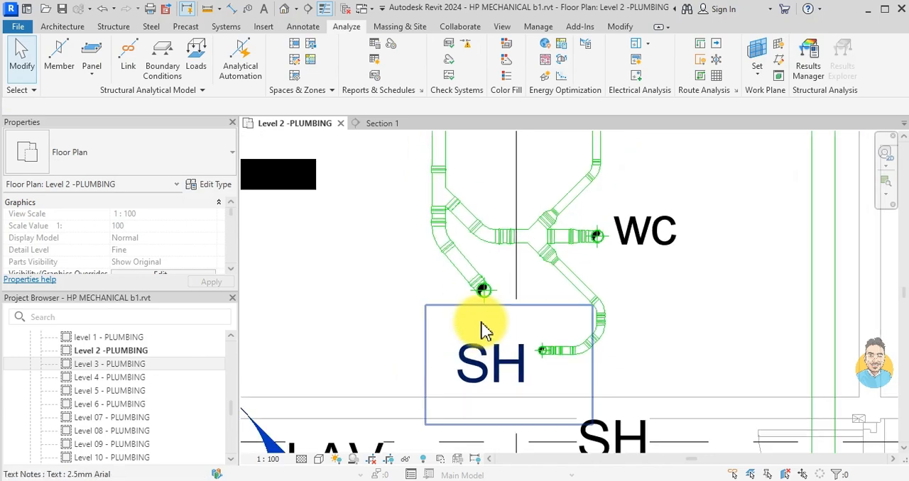
- Examine the drain layout and the unconnected risers around rooms CRU 4, CRU 5 and CRU 6
scroll(507, 194, down, 1)
middle_drag(507, 195, 565, 316)
middle_drag(453, 318, 461, 268)
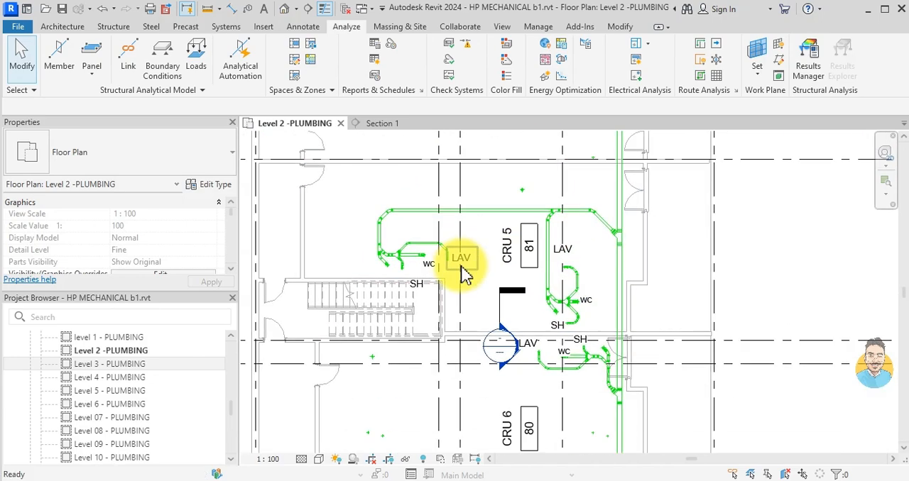
scroll(475, 284, down, 1)
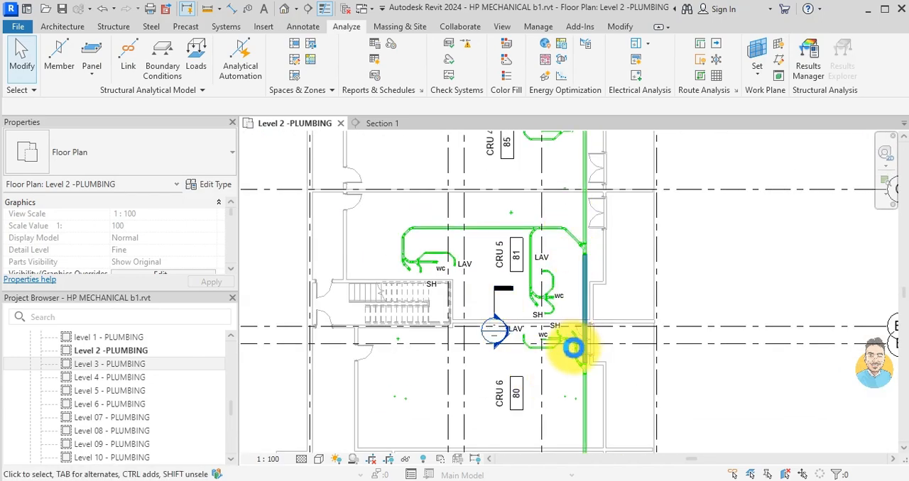
middle_drag(575, 347, 567, 169)
middle_drag(559, 202, 563, 350)
middle_drag(556, 232, 578, 391)
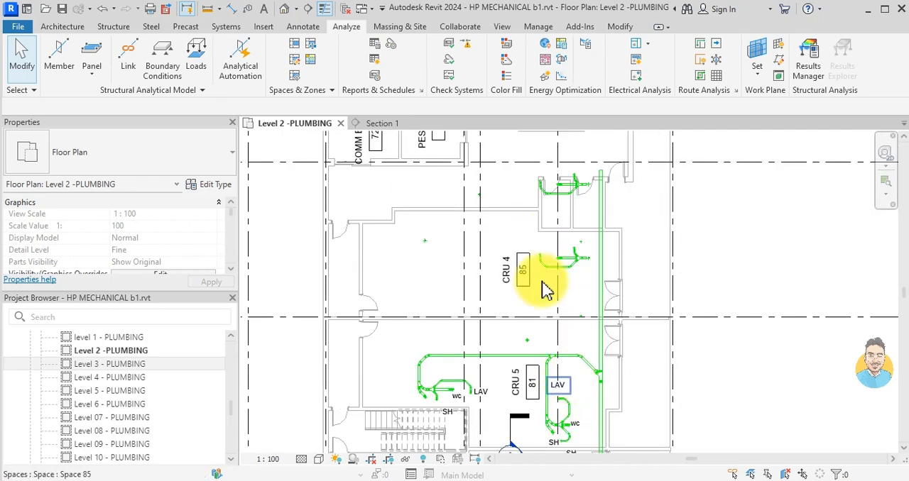
middle_drag(576, 133, 603, 279)
middle_drag(583, 341, 560, 180)
- Draw an 88.9 mm pipe at -350 mm middle elevation from the riser above CRU 5 down the plan, joining it diagonally to the horizontal drain
scroll(553, 319, up, 5)
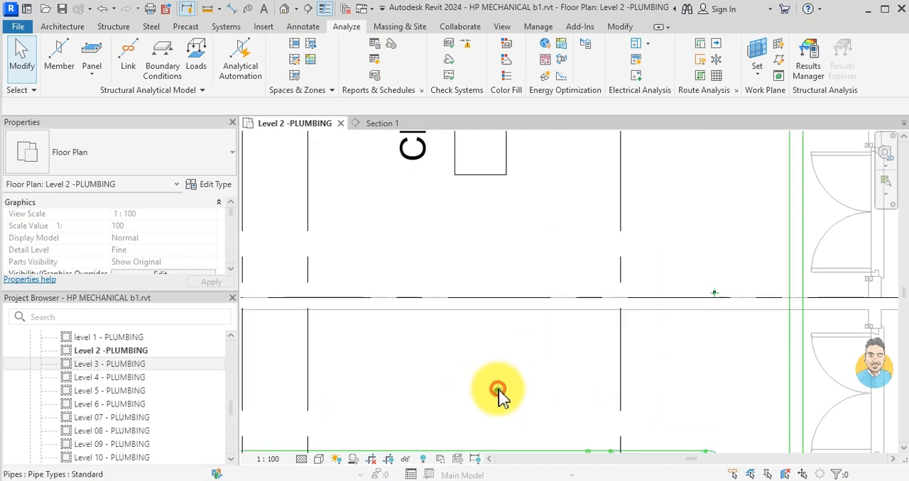
click(498, 391)
middle_drag(523, 419, 555, 281)
scroll(567, 264, up, 2)
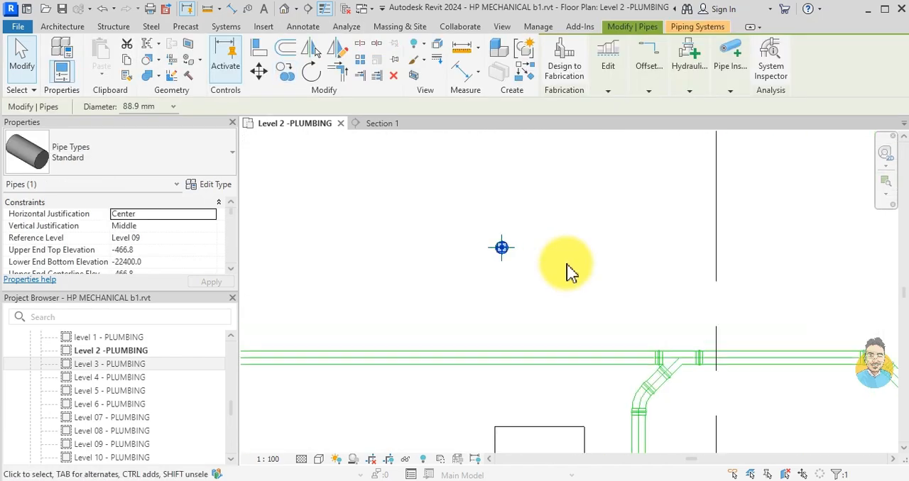
key(c)
key(s)
scroll(502, 250, up, 2)
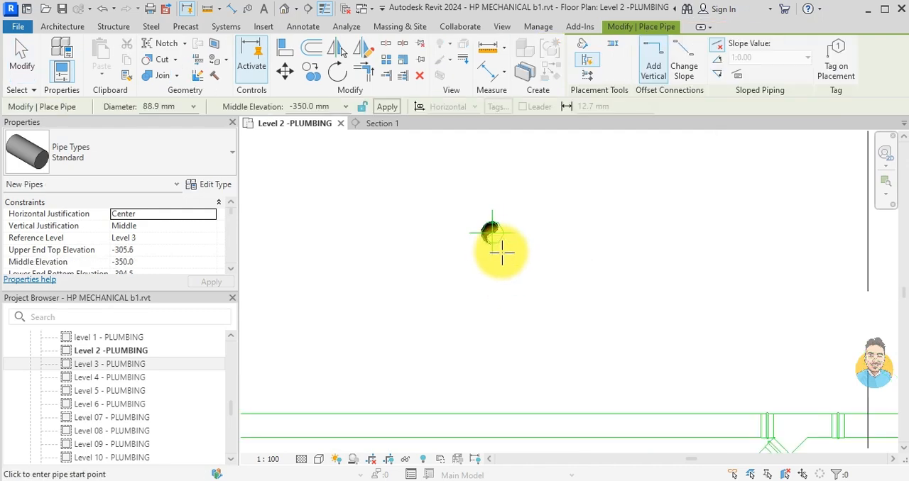
click(492, 232)
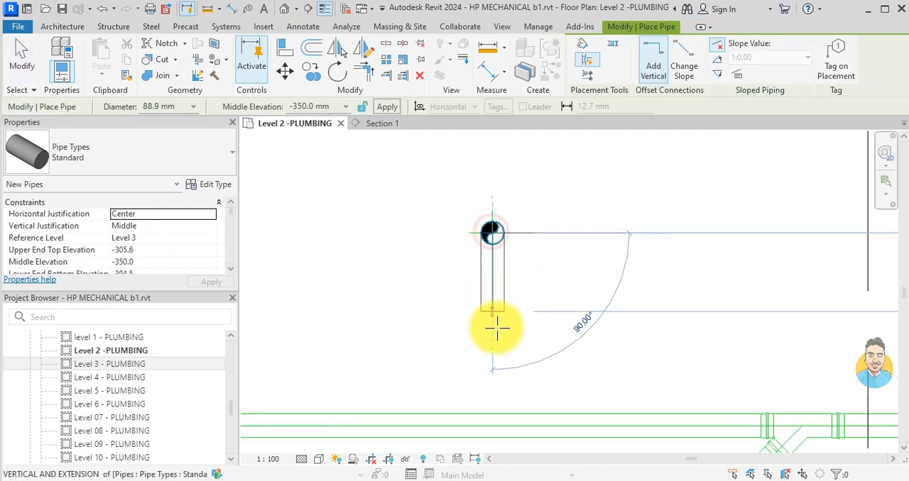
click(517, 400)
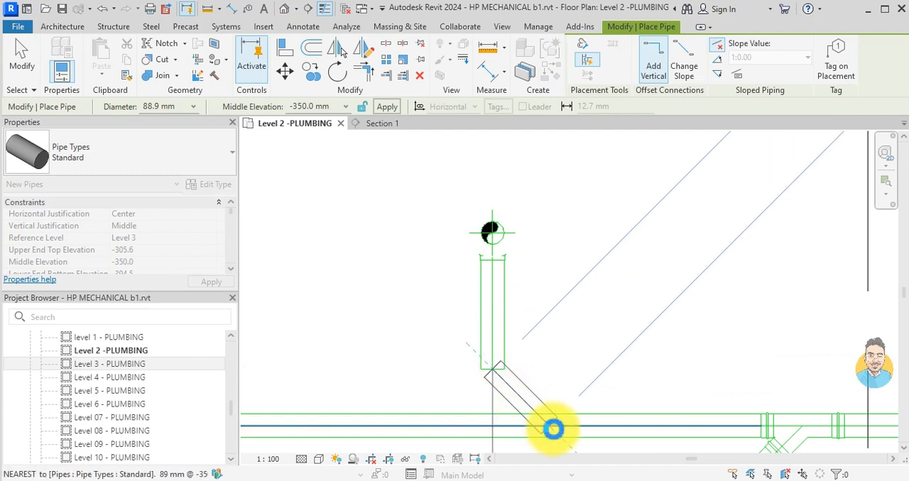
click(553, 428)
key(Escape)
key(Escape)
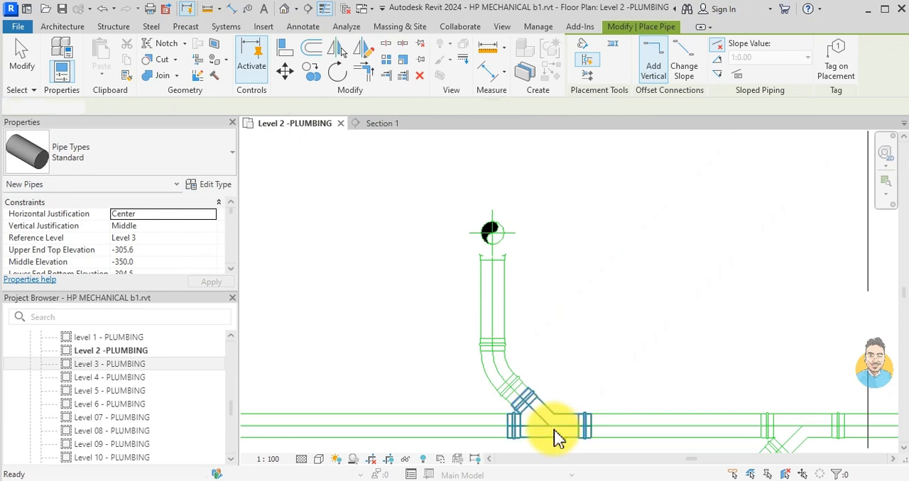
- Copy the LAV text note beside room CRU 5 to just above the newly connected riser
scroll(516, 244, down, 5)
click(684, 305)
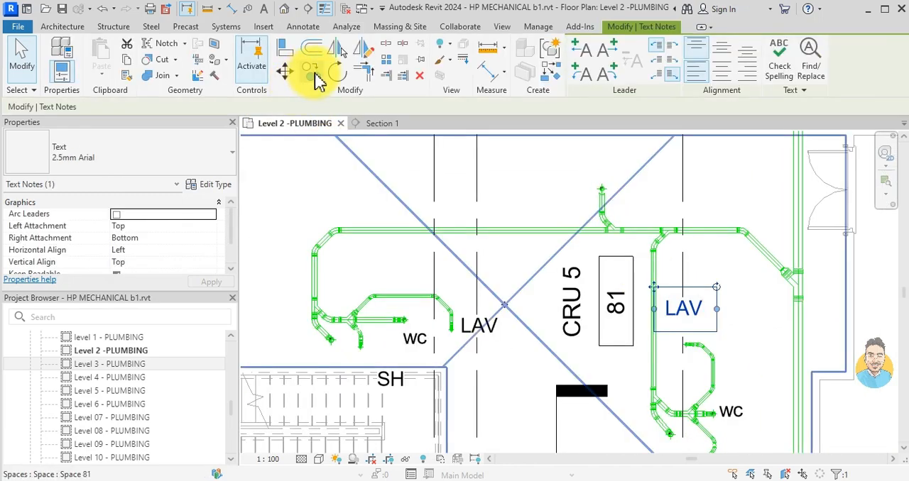
click(313, 72)
click(650, 330)
scroll(619, 210, up, 3)
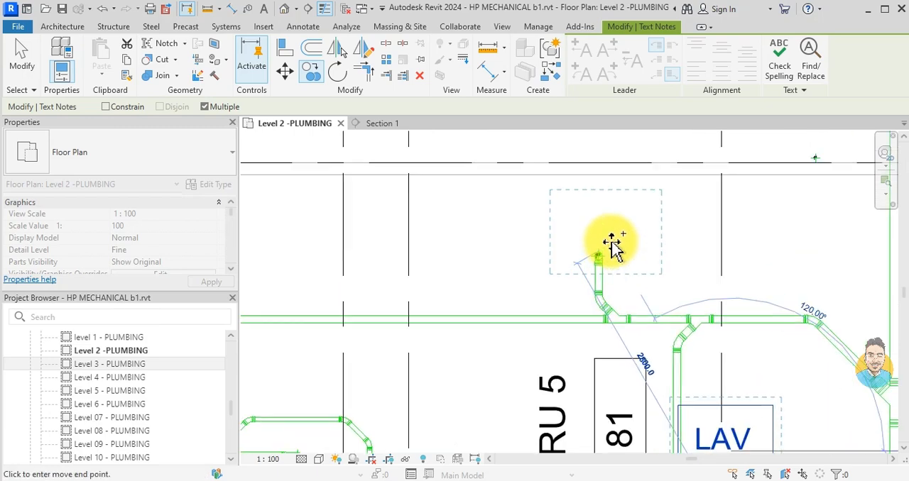
scroll(614, 248, up, 2)
key(Escape)
key(Escape)
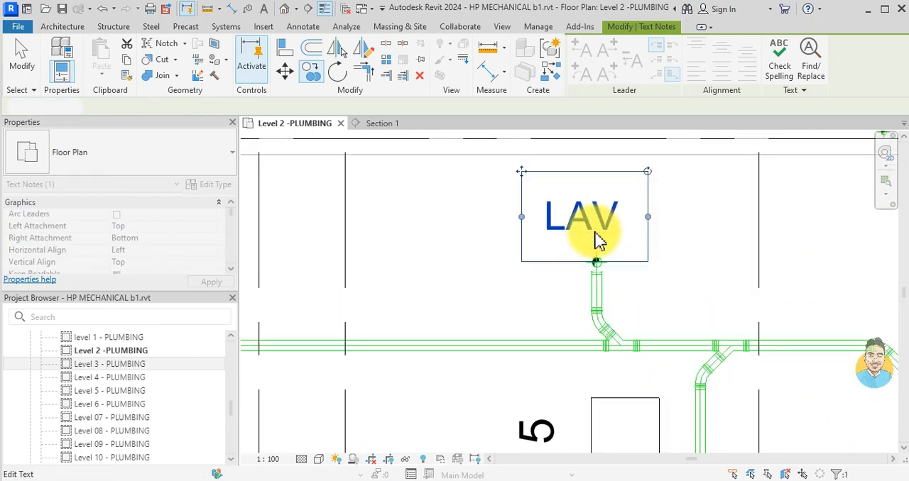
- Change the copied text note above the riser to read KS
double_click(595, 232)
key(ctrl+a)
text(K)
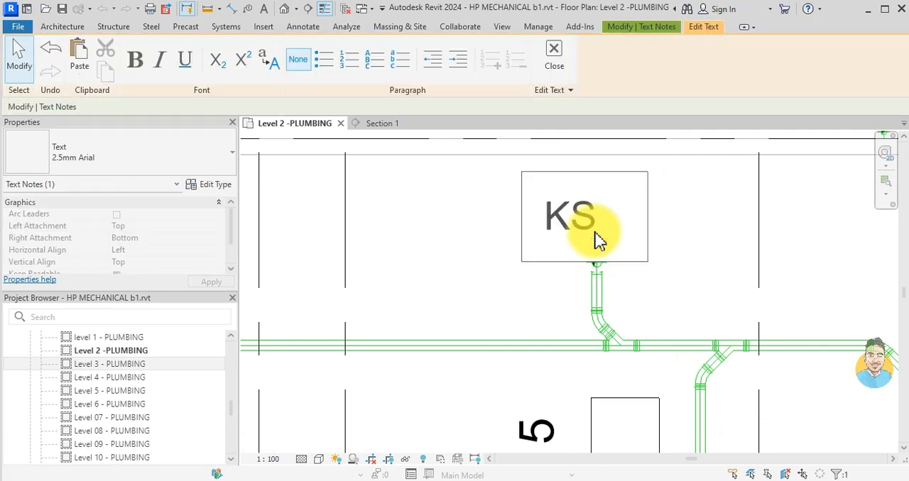
click(479, 310)
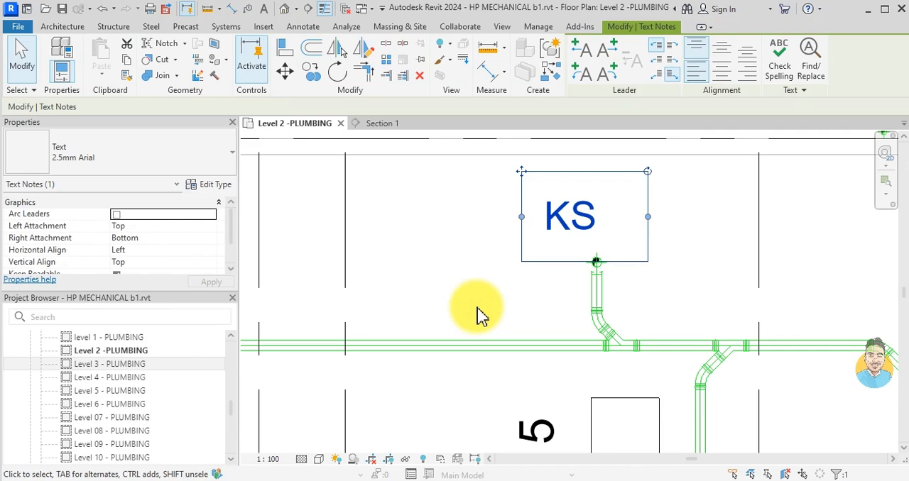
click(480, 313)
- Move the KS text note slightly right and down so it sits closer over the riser
click(588, 229)
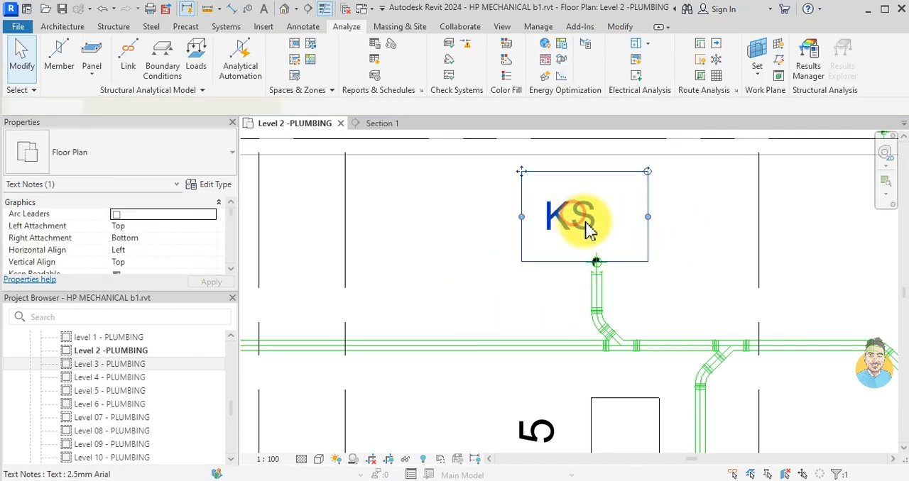
drag(525, 181, 550, 189)
key(Escape)
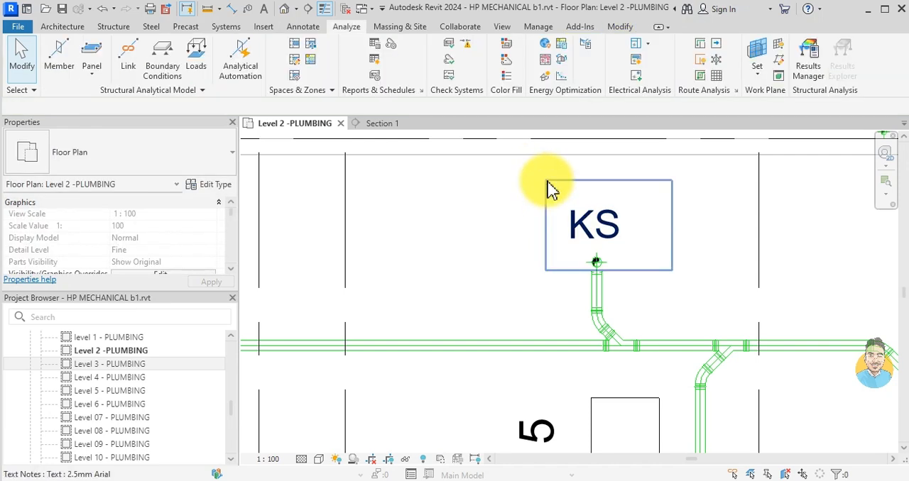
- Examine the CRU 4 drain group and the nearby riser on the Level 2 plan
scroll(600, 294, down, 5)
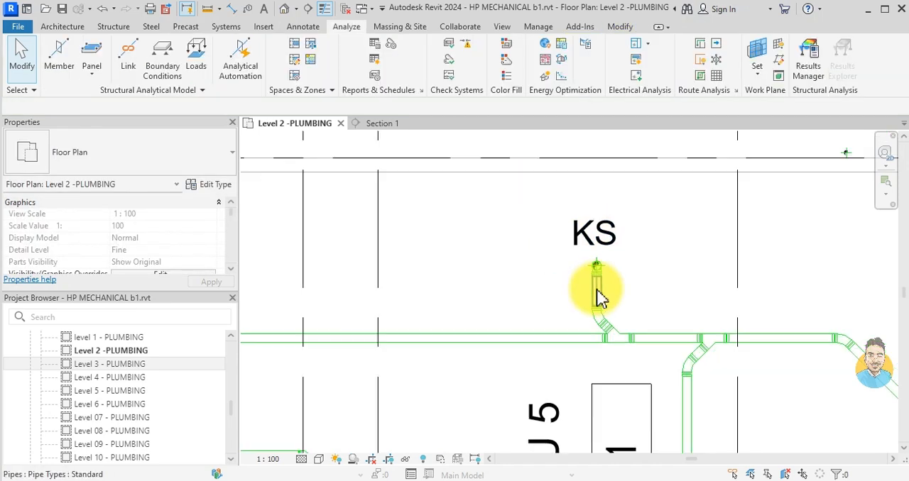
middle_drag(636, 223, 602, 230)
scroll(601, 229, up, 5)
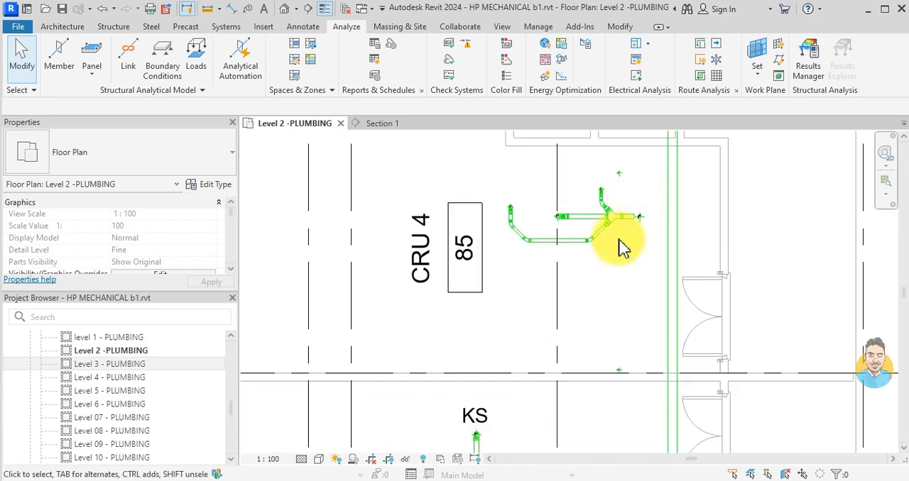
scroll(604, 224, down, 1)
middle_drag(579, 299, 561, 213)
scroll(501, 317, down, 1)
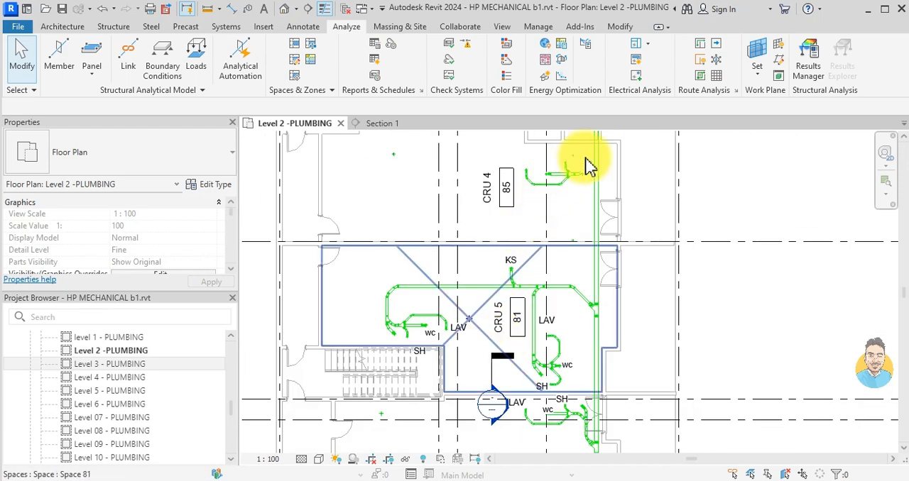
scroll(582, 183, up, 3)
scroll(581, 209, up, 2)
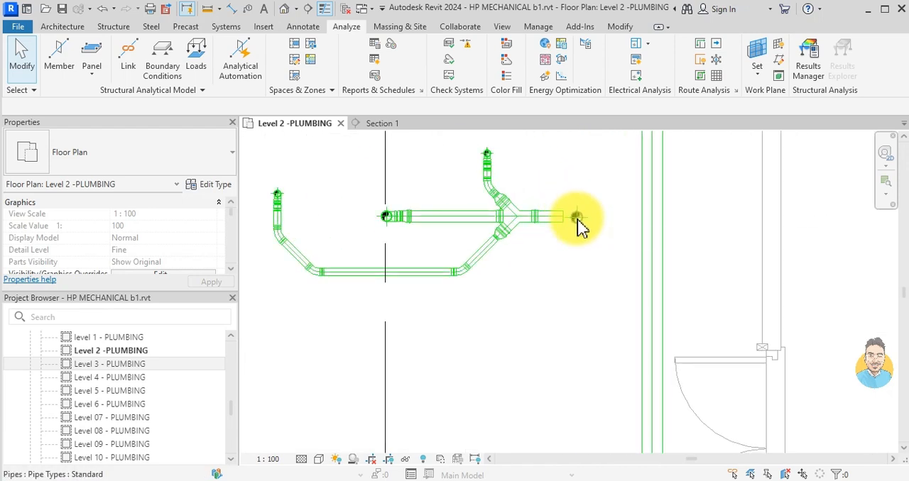
scroll(576, 219, down, 4)
scroll(456, 361, down, 1)
middle_drag(456, 361, 477, 254)
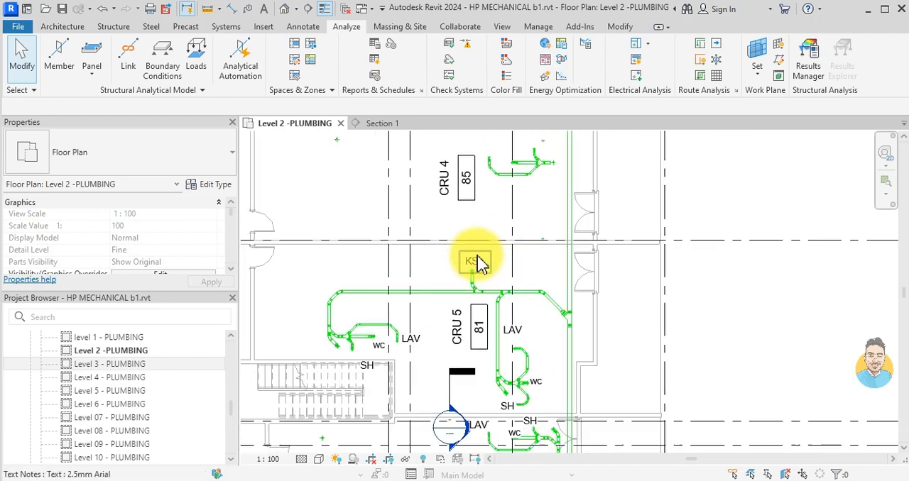
- Flip the section mark in room CRU 5 to face the opposite way and move it beside the riser of the CRU 4 drain group
scroll(477, 257, down, 3)
click(456, 366)
scroll(453, 367, up, 3)
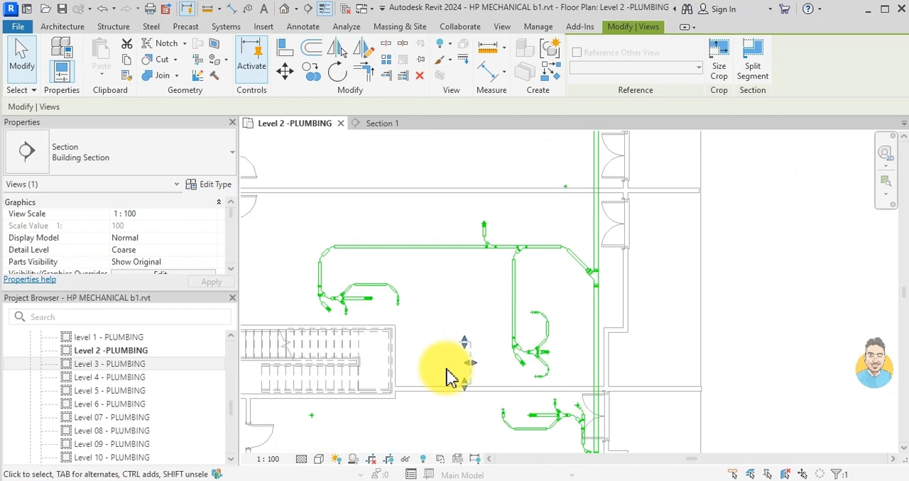
click(424, 361)
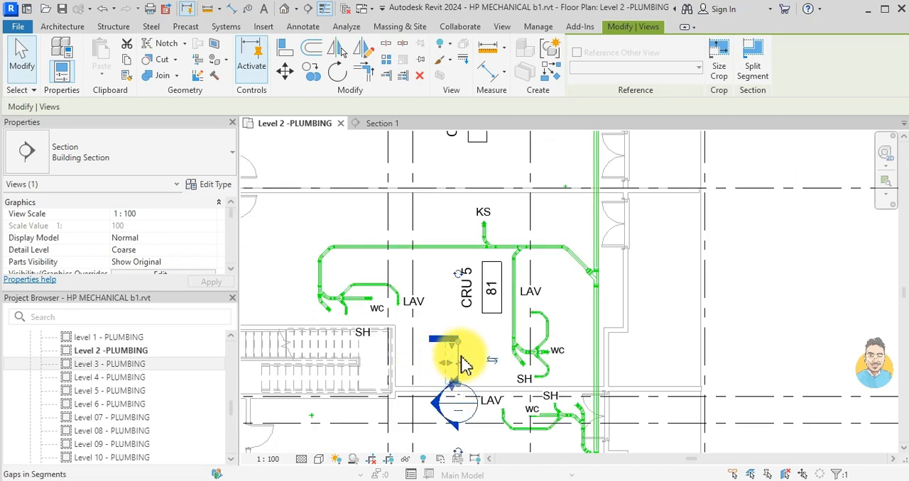
drag(460, 354, 545, 206)
scroll(541, 246, down, 2)
middle_drag(540, 247, 517, 341)
scroll(519, 321, up, 3)
drag(513, 326, 558, 198)
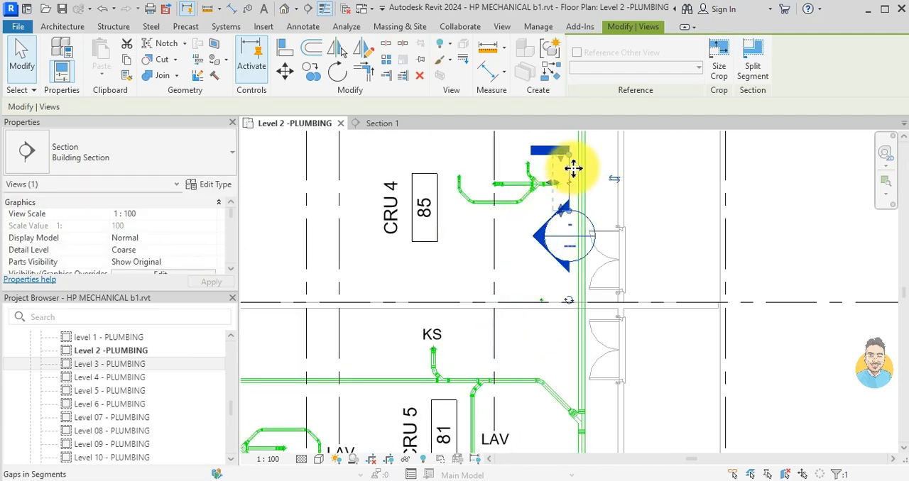
scroll(574, 166, up, 3)
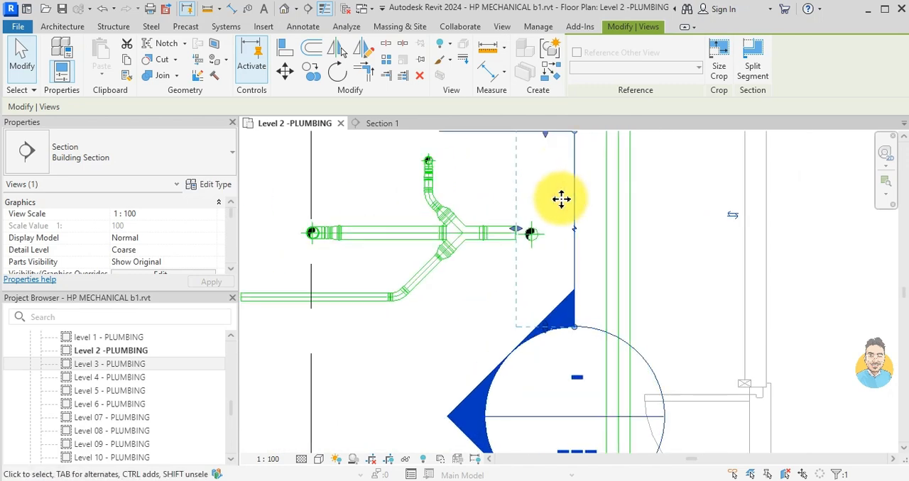
key(Escape)
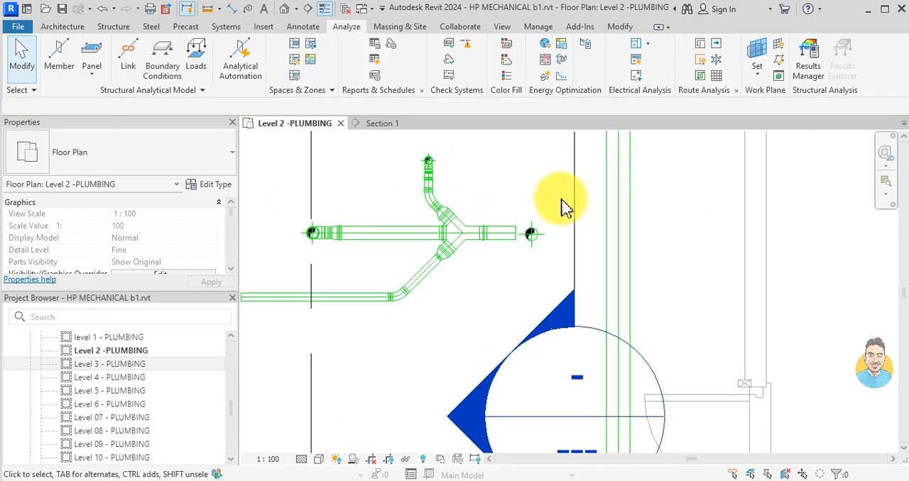
- In Section 1, draw a vertical 88.9 mm pipe about 2600 mm long beside the existing riser, starting level with the riser's lower end
click(389, 123)
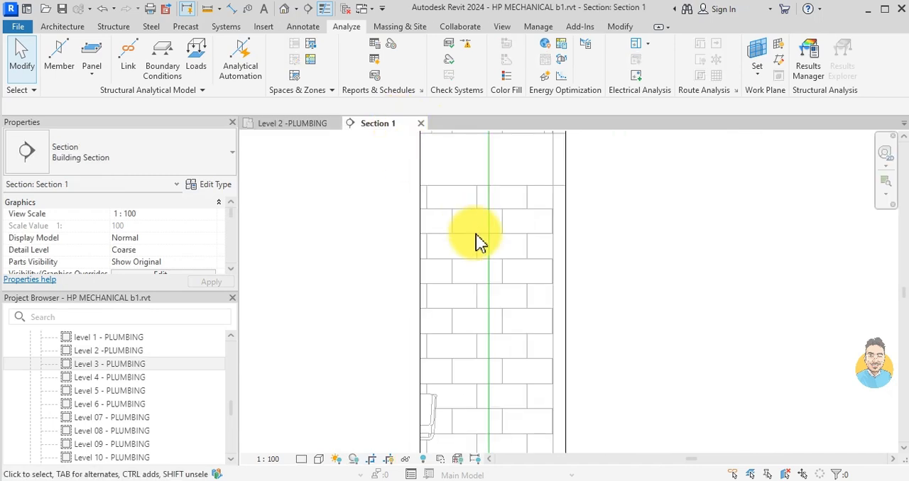
click(493, 258)
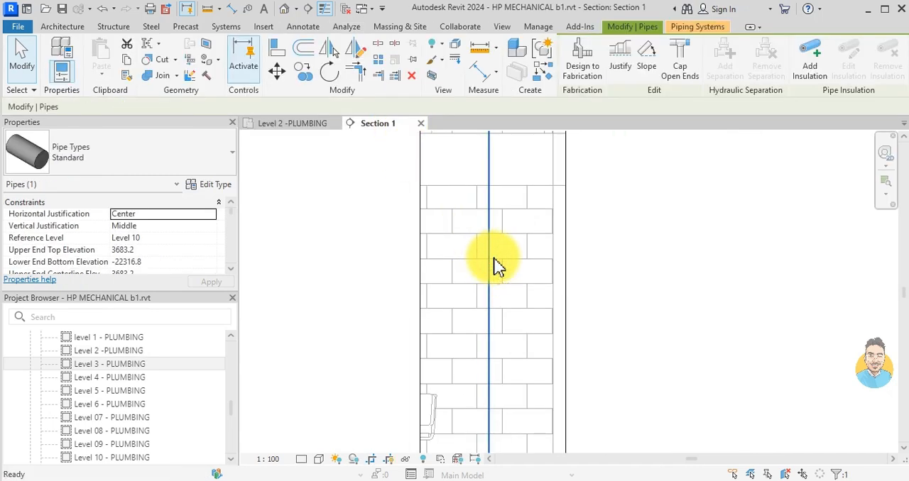
key(c)
key(s)
scroll(508, 279, down, 2)
middle_drag(533, 330, 428, 271)
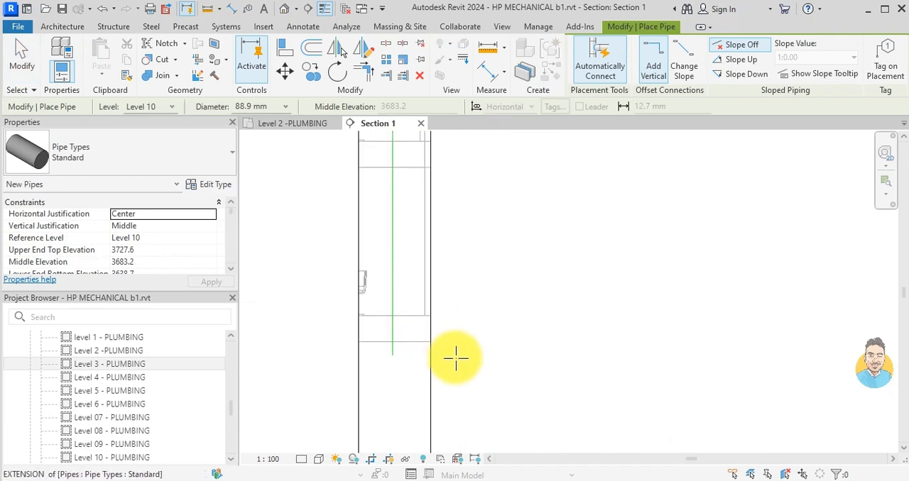
scroll(406, 352, up, 1)
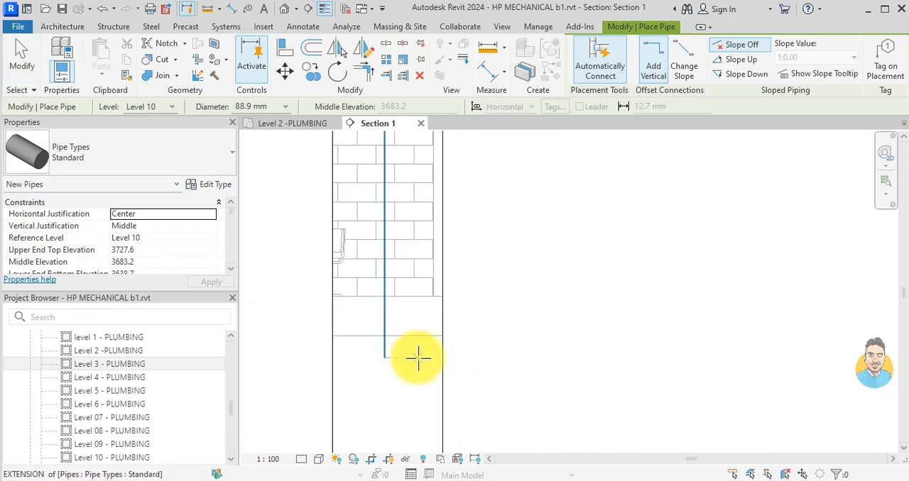
click(418, 357)
middle_drag(420, 226, 415, 345)
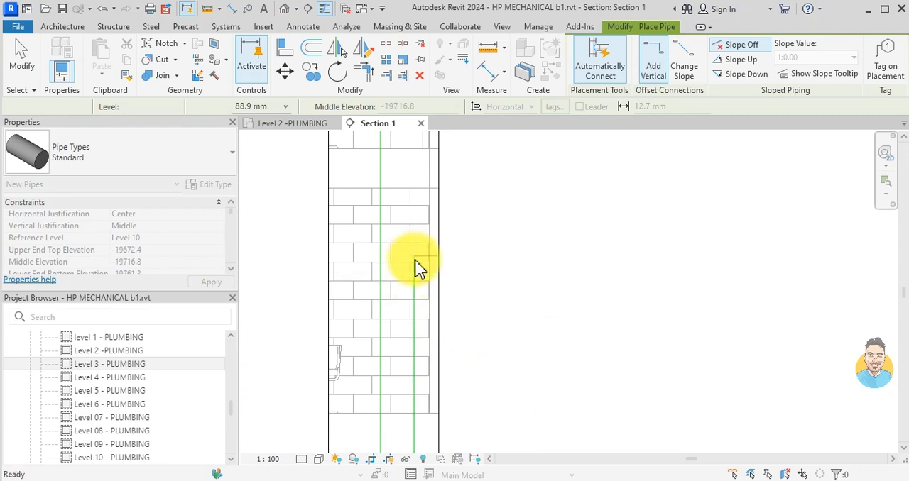
click(419, 267)
key(Escape)
key(Escape)
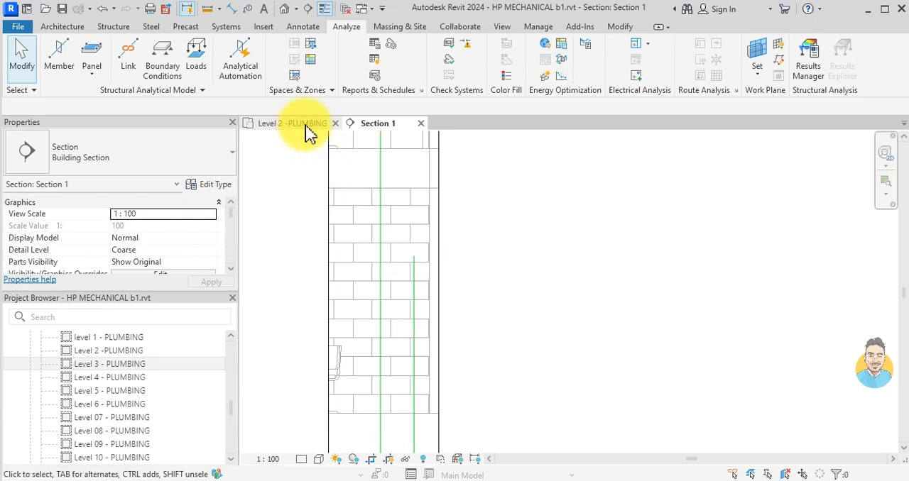
- On the Level 2 plan, draw a thin detail line straight up from the centre of the riser at the CRU 4 drain group
click(307, 123)
key(l)
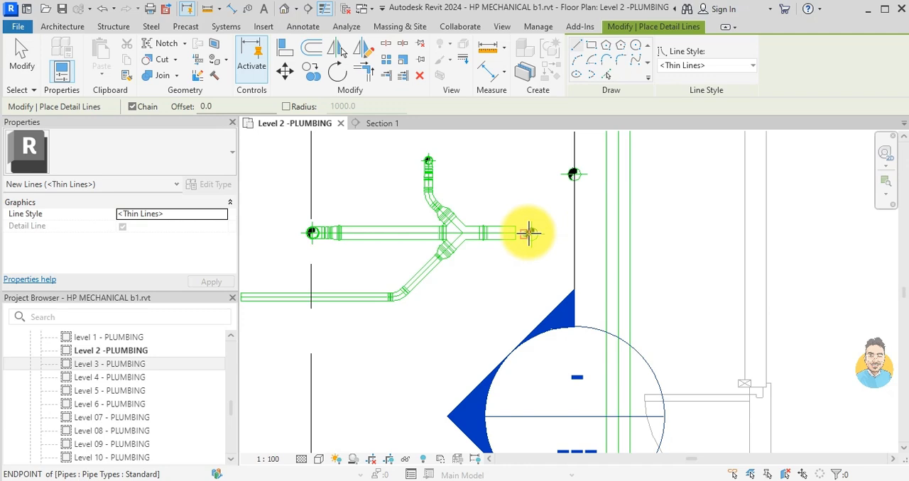
scroll(531, 234, up, 2)
click(533, 235)
middle_drag(546, 226, 547, 324)
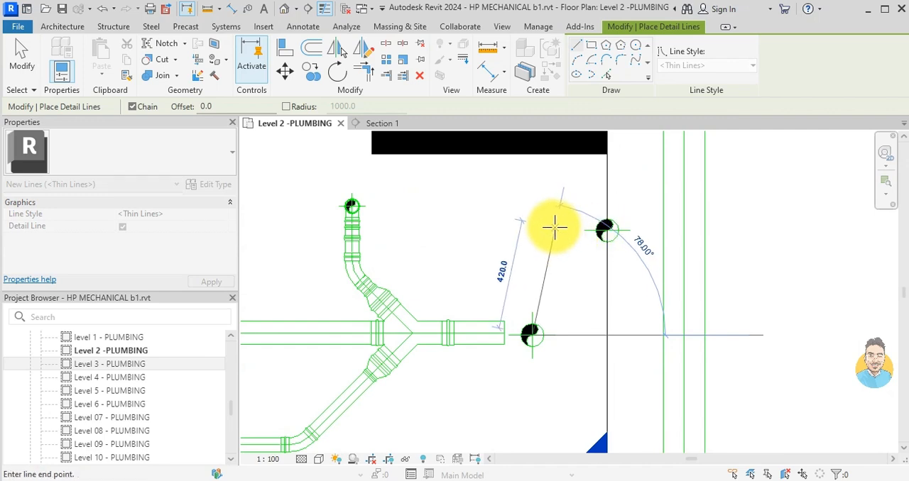
click(532, 227)
key(Escape)
key(Escape)
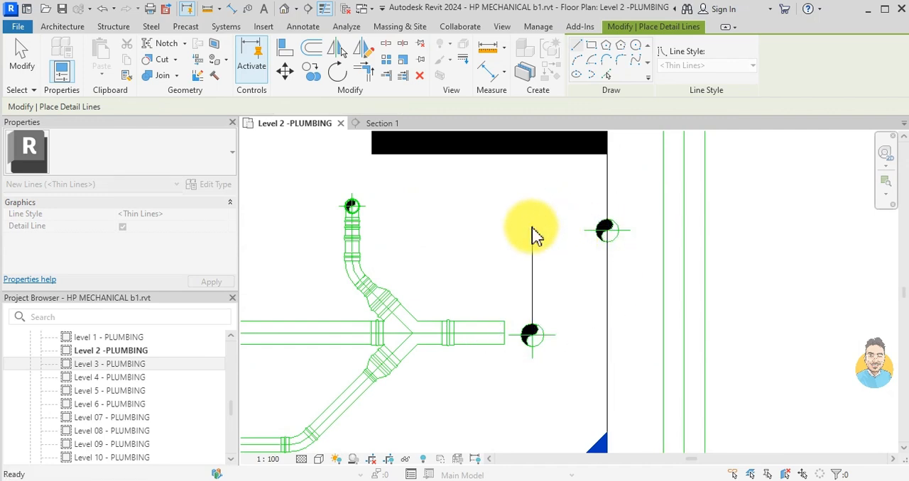
- Move the new vertical pipe by its centre to the upper end of the detail line, directly in line with the riser
click(604, 232)
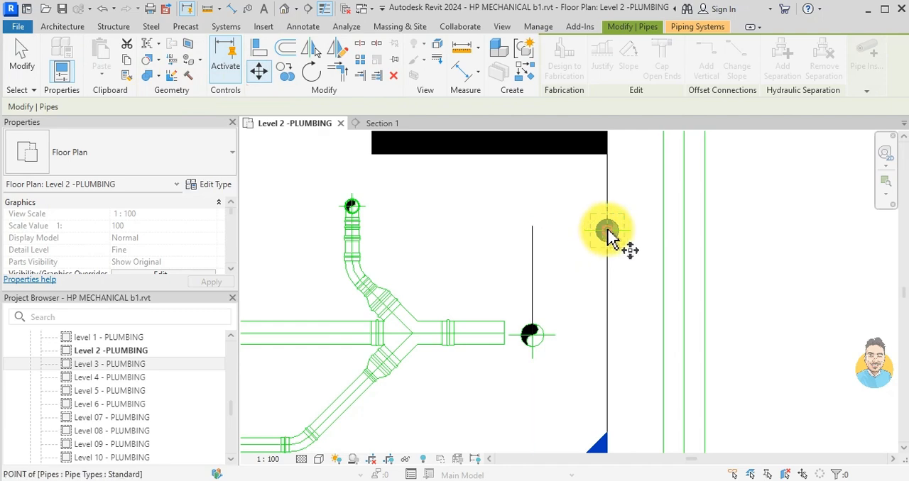
click(609, 237)
click(533, 230)
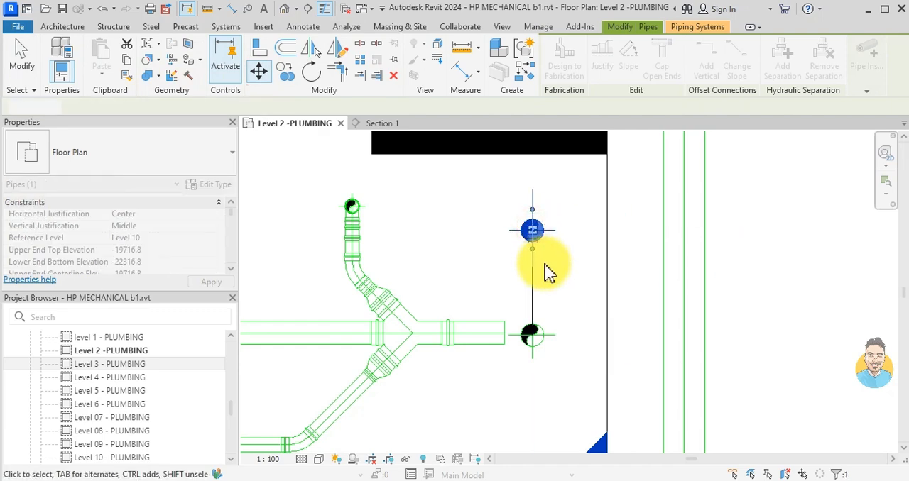
key(Escape)
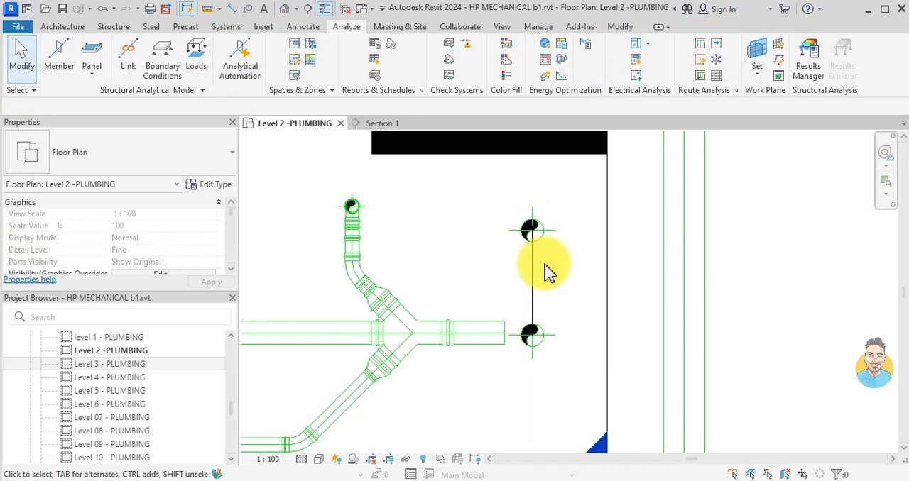
- In Section 1, draw an 88.9 mm pipe diagonally upward from the short vertical pipe's upper end toward the riser
click(376, 125)
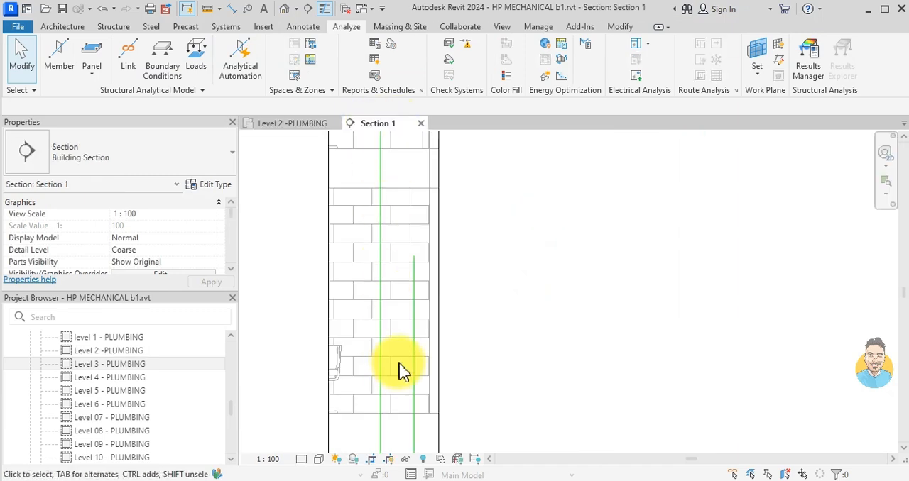
click(416, 334)
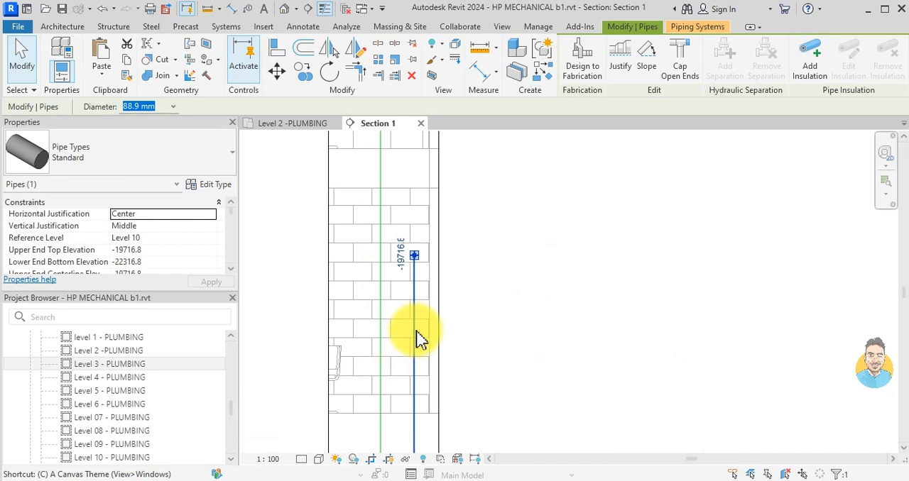
click(414, 255)
scroll(422, 223, up, 3)
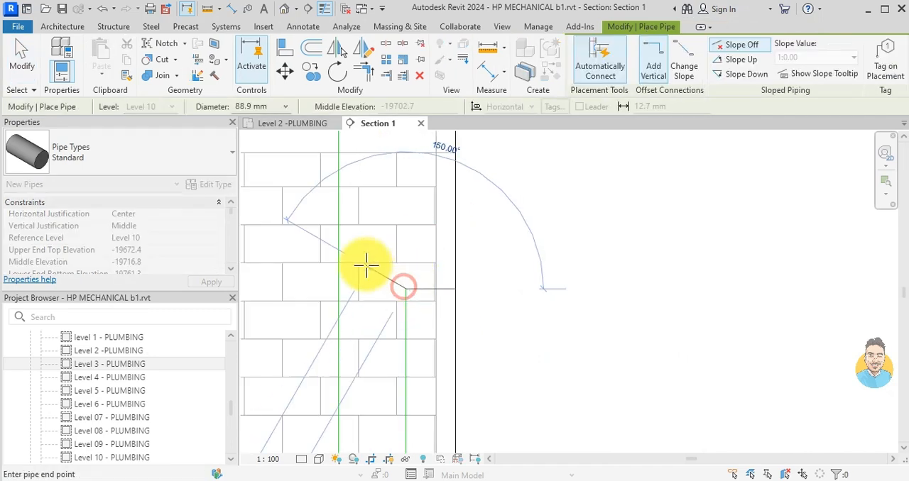
click(369, 252)
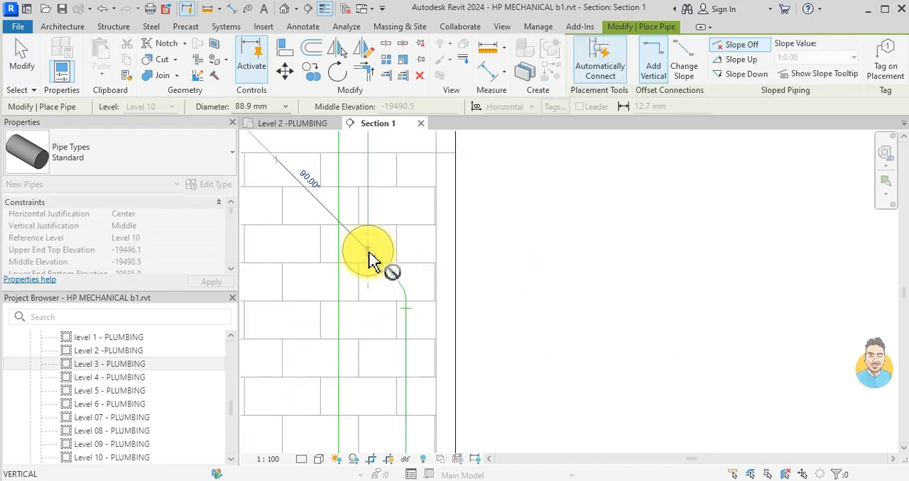
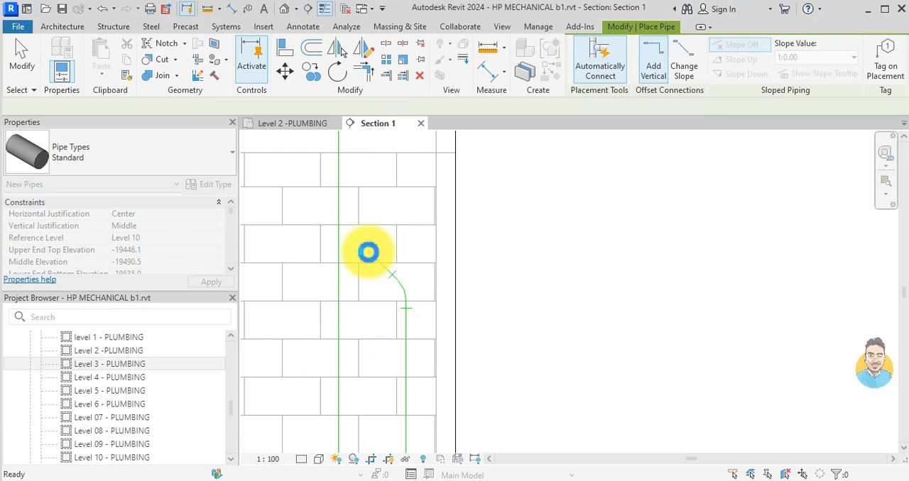
- Return to the Level 2 plan and delete the thin detail line between the moved pipe and the original riser position
key(Escape)
key(Escape)
click(340, 173)
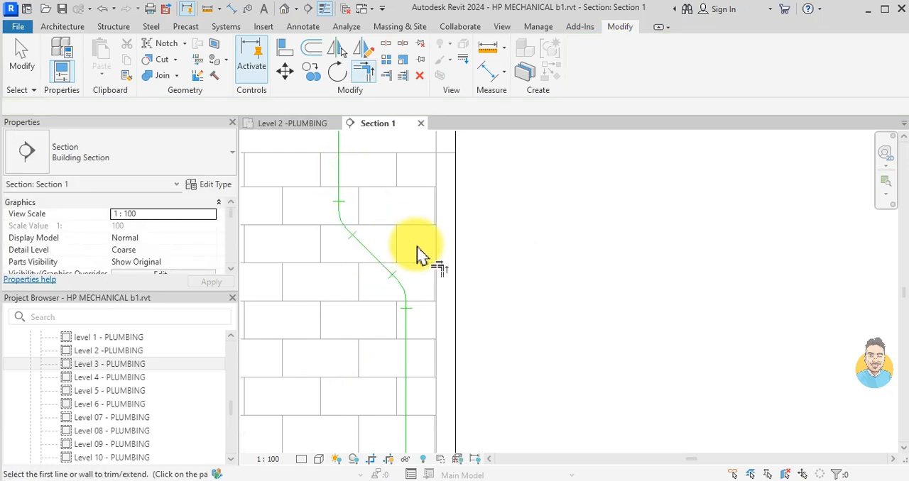
click(307, 125)
click(533, 309)
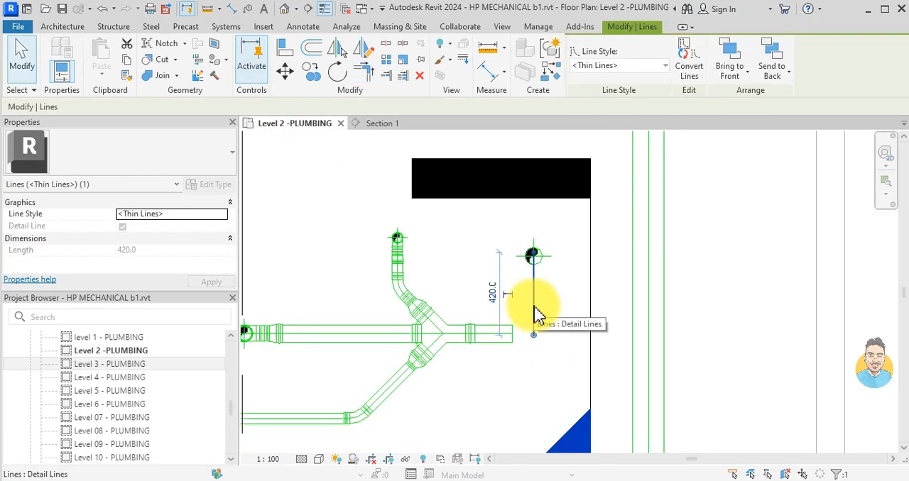
key(Delete)
- Ungroup the washroom drain 1 model group beside the moved riser
scroll(537, 315, down, 2)
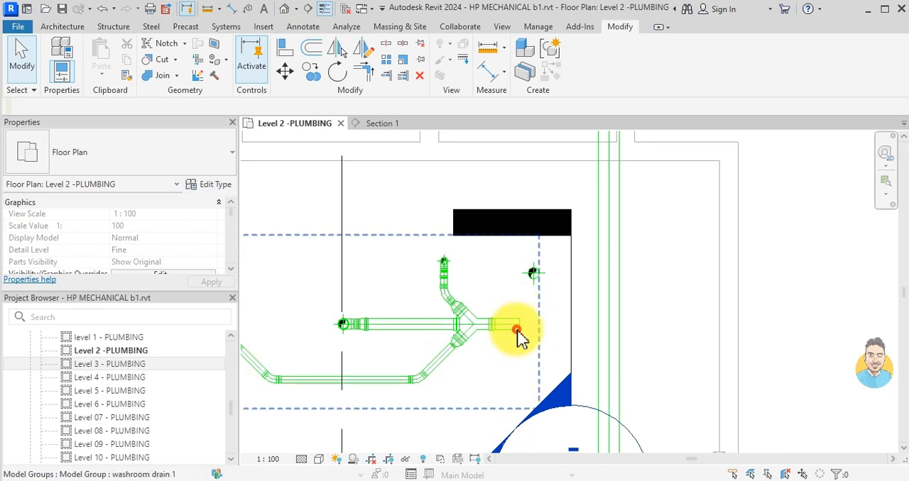
click(520, 339)
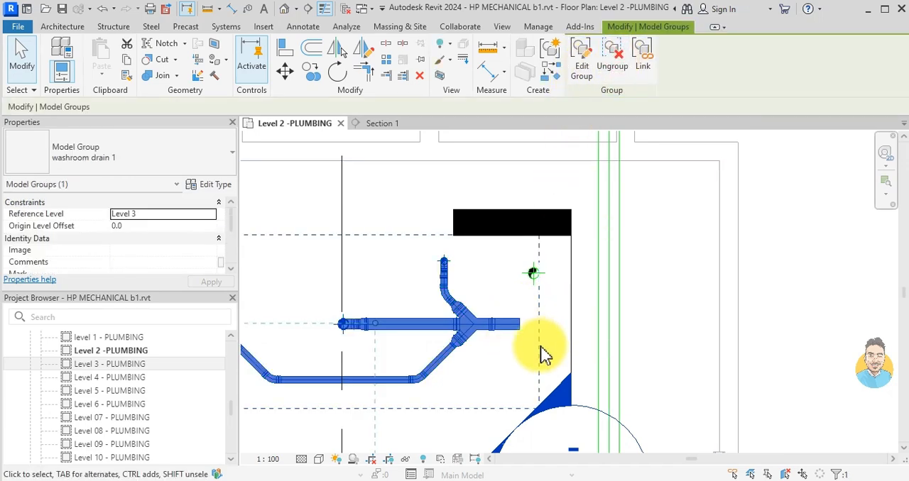
key(u)
key(g)
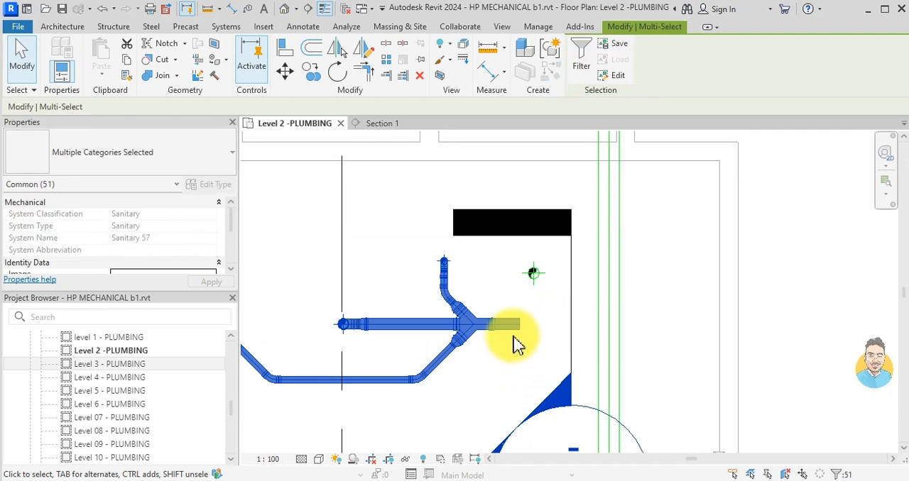
key(Escape)
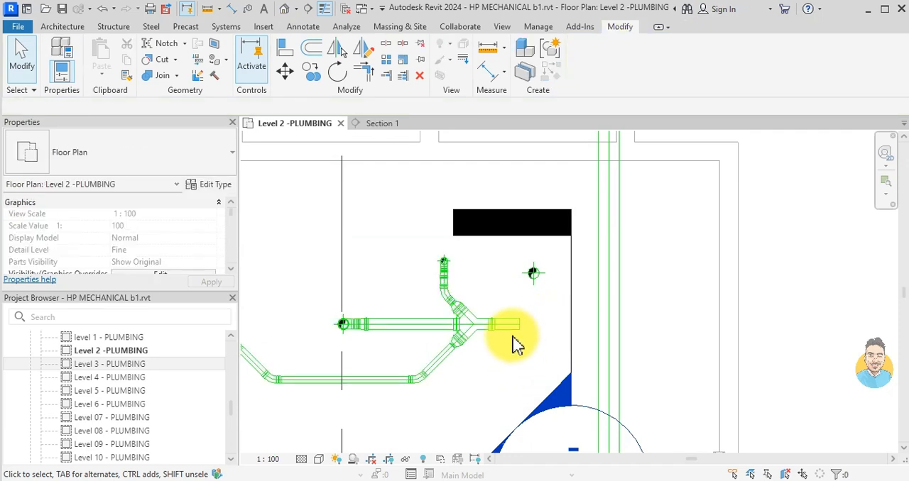
- Move the Section 1 marker to the right, clear of the riser and the main drainage lines
click(536, 277)
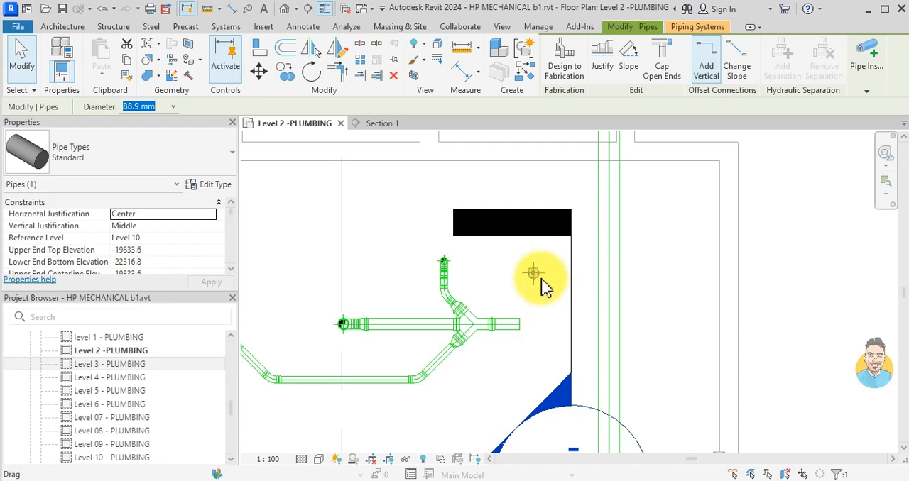
key(Escape)
scroll(543, 286, down, 3)
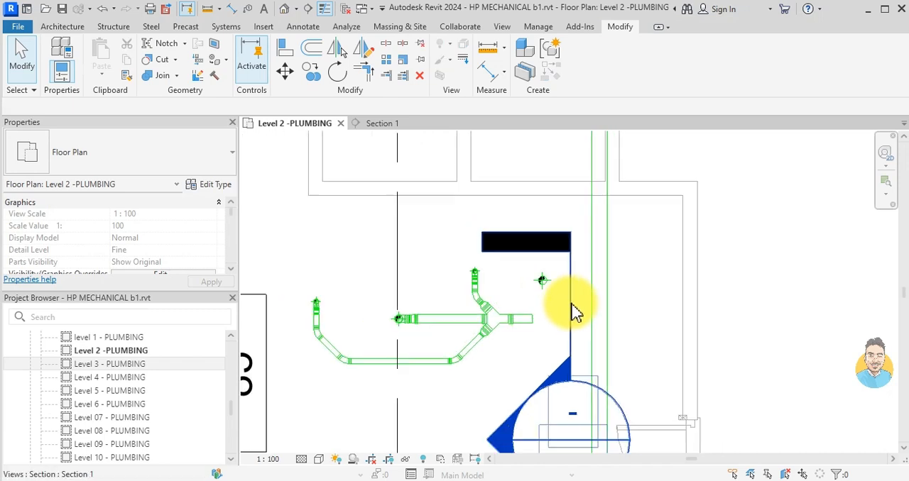
click(570, 293)
drag(752, 245, 807, 203)
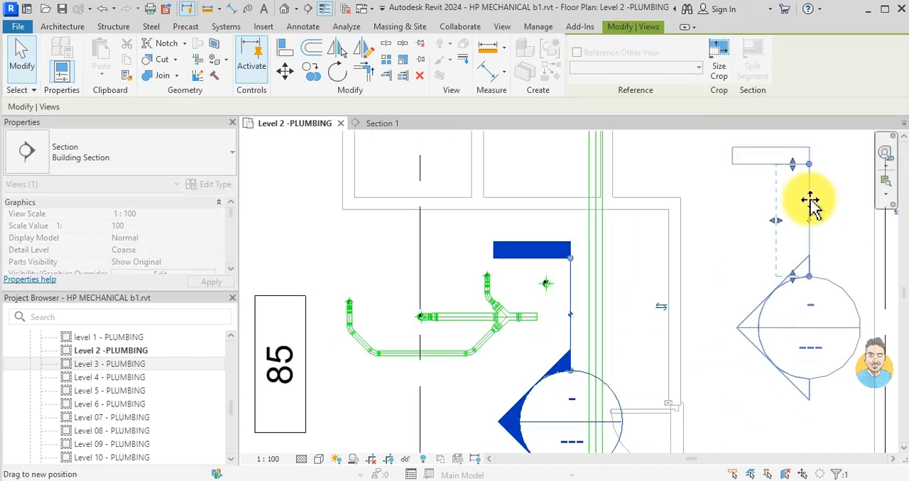
key(Escape)
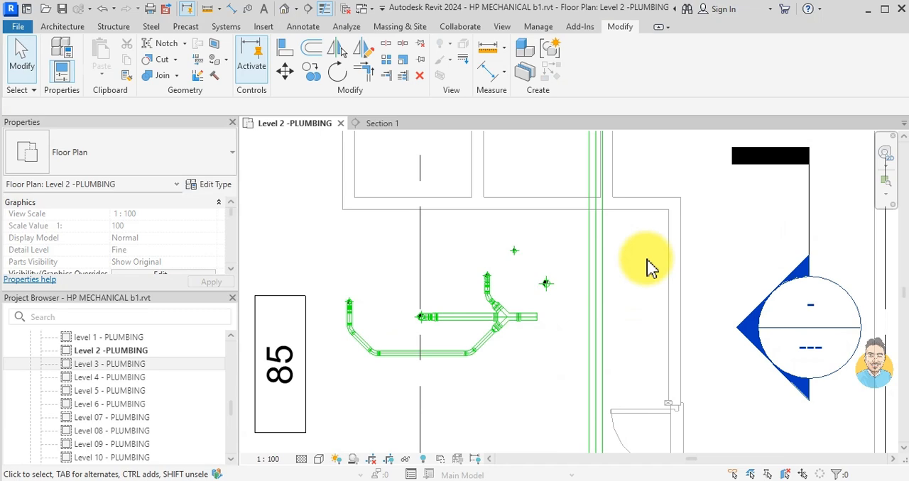
- Draw an 88.9 mm pipe at -350 mm elevation from the riser straight down the plan, continuing at 45° into the main drainage line
scroll(602, 288, up, 4)
click(533, 290)
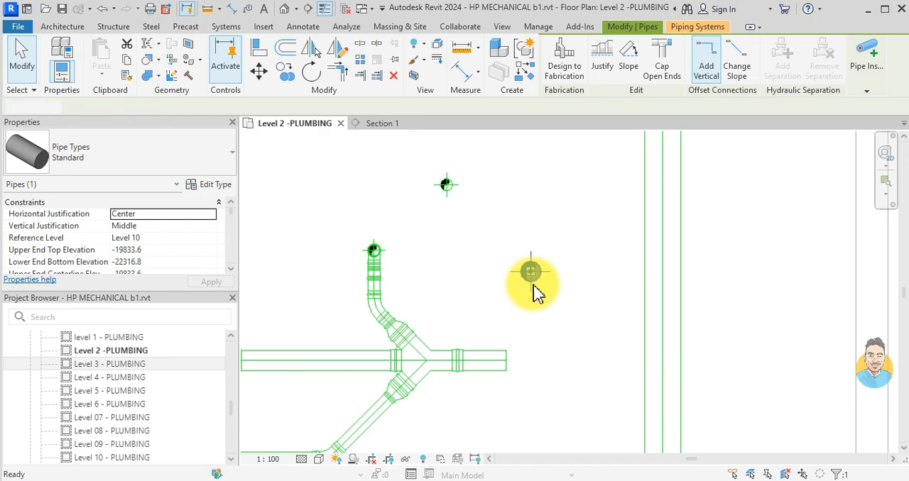
key(p)
key(i)
click(530, 274)
scroll(535, 345, down, 1)
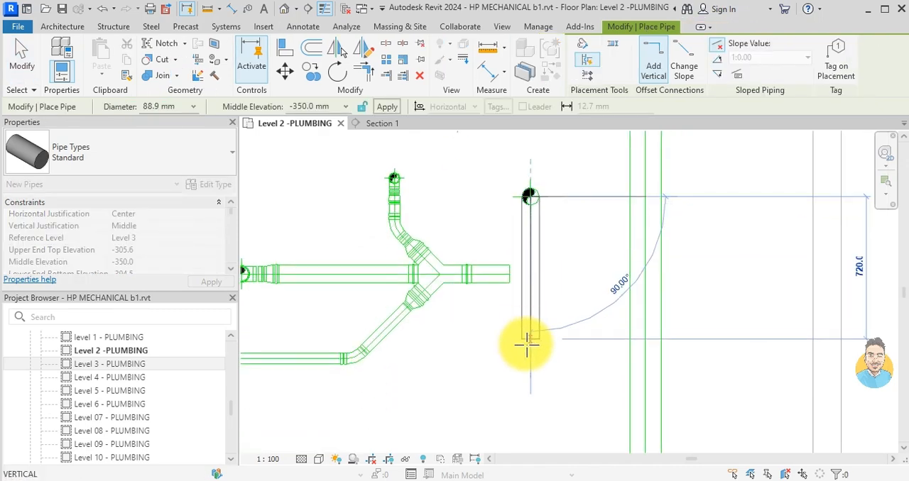
scroll(527, 369, down, 2)
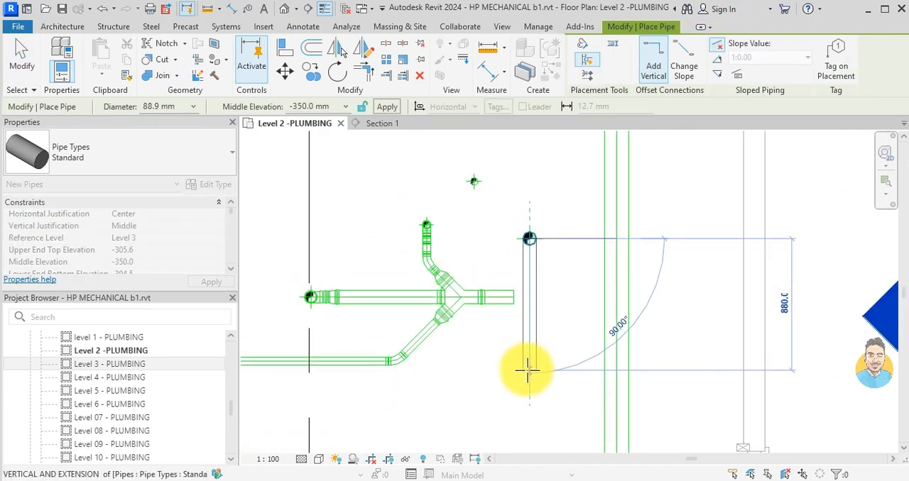
click(527, 384)
scroll(543, 402, down, 1)
middle_drag(543, 404, 490, 299)
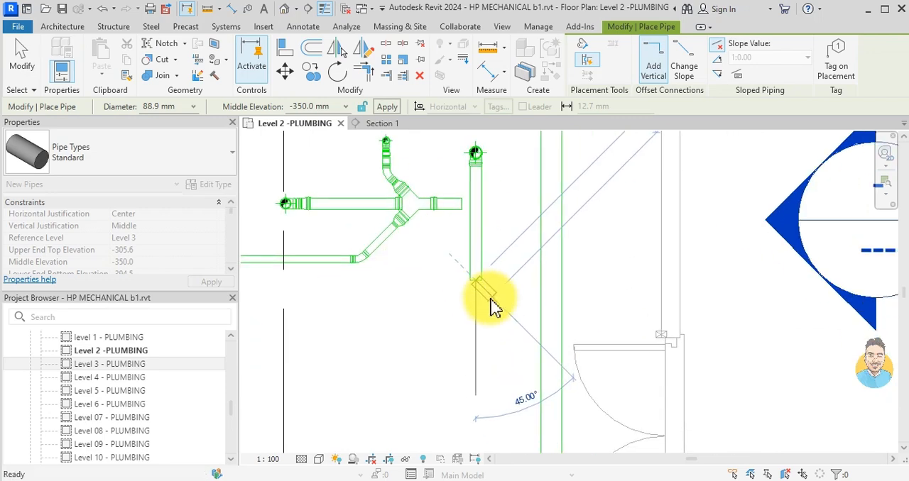
click(548, 360)
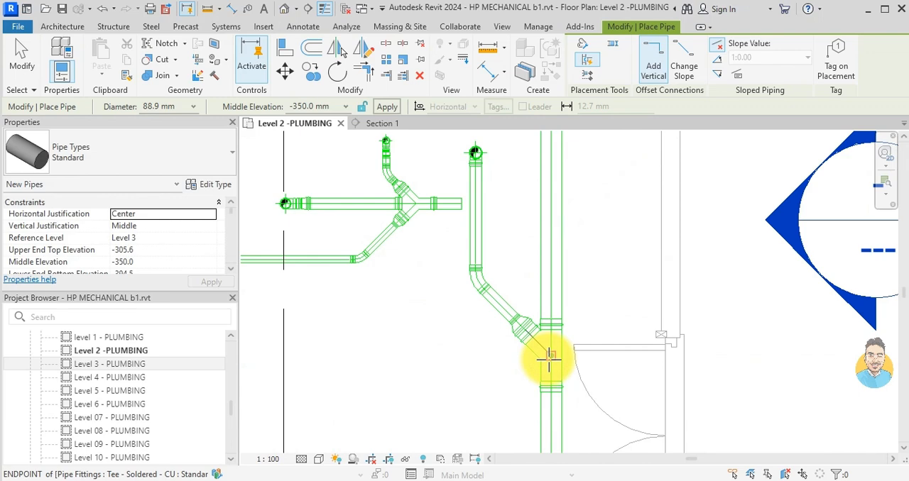
key(Escape)
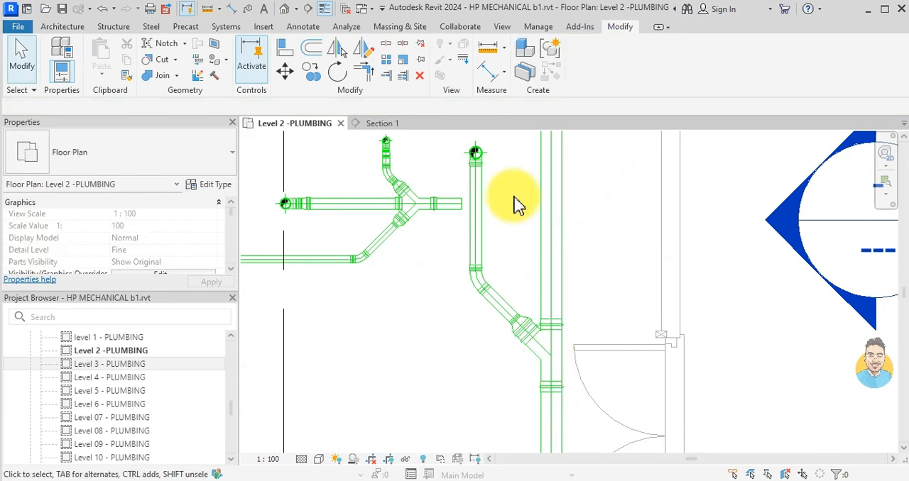
- Try to draw an 88.9 mm pipe at 45° from the washroom branch's open end into the new straight pipe
scroll(463, 206, up, 3)
click(470, 211)
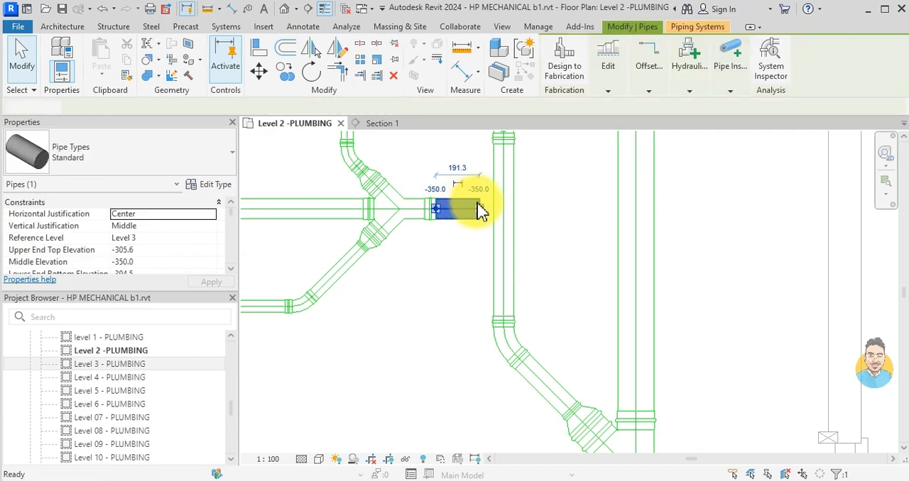
key(c)
key(s)
scroll(478, 201, up, 3)
click(480, 216)
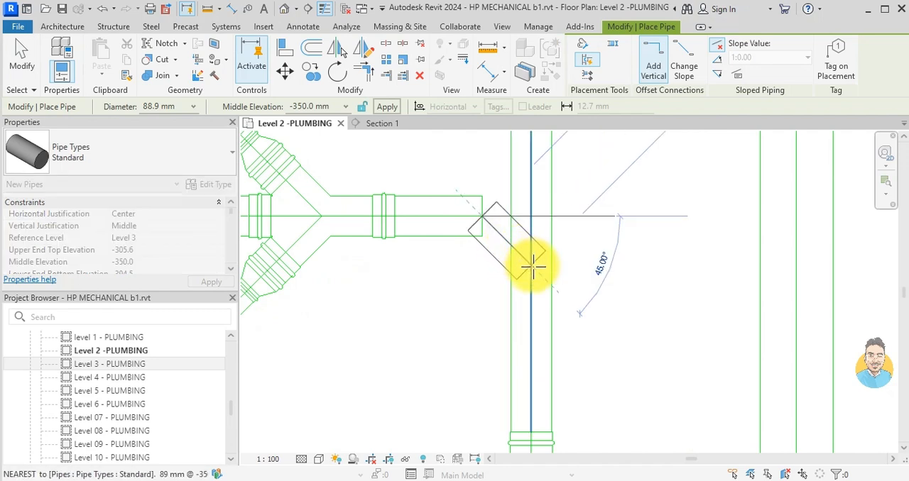
click(532, 267)
key(Escape)
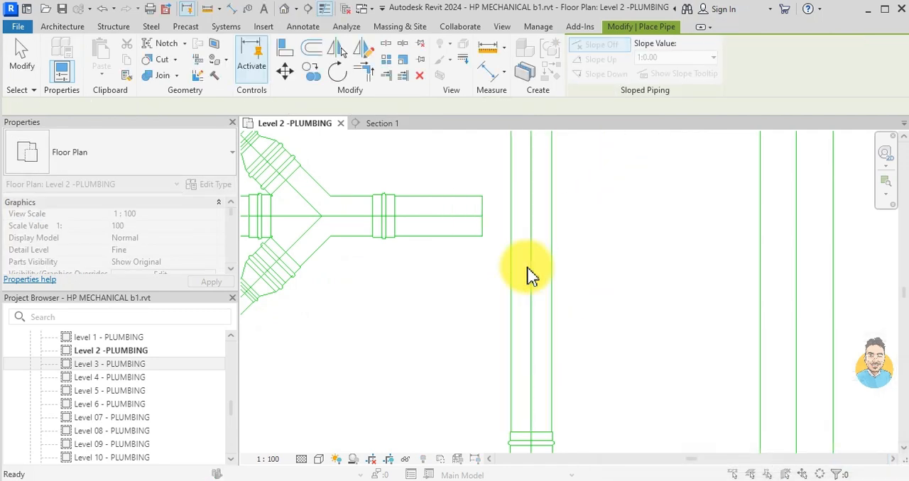
key(Escape)
- Try to draw a 45° pipe from the new straight pipe's centreline back to the washroom branch's open end
click(526, 267)
key(c)
key(s)
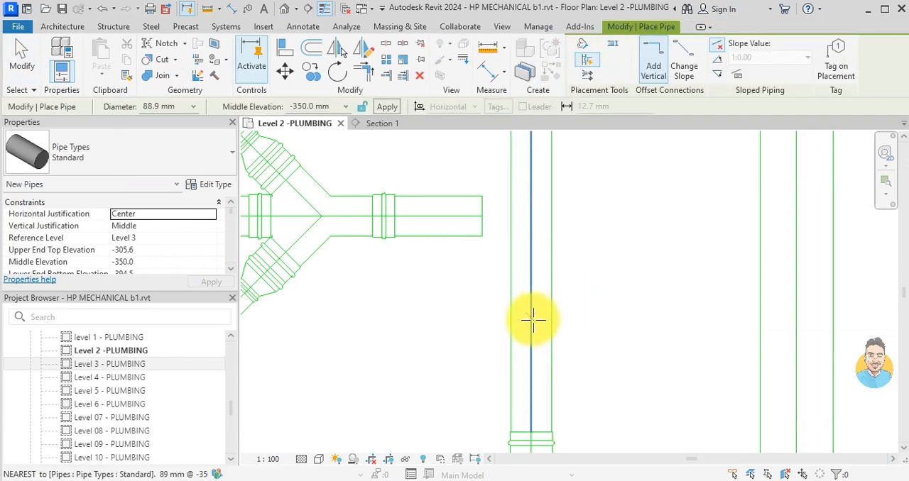
click(529, 272)
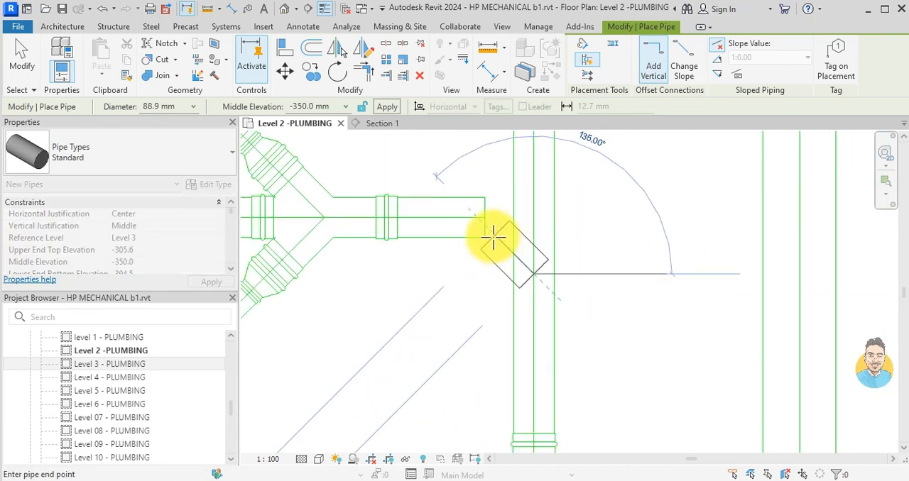
scroll(492, 238, down, 1)
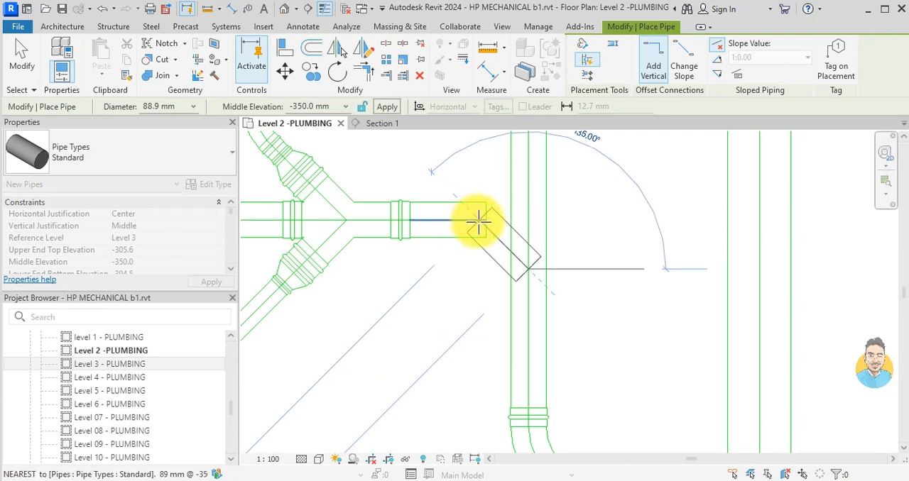
click(479, 223)
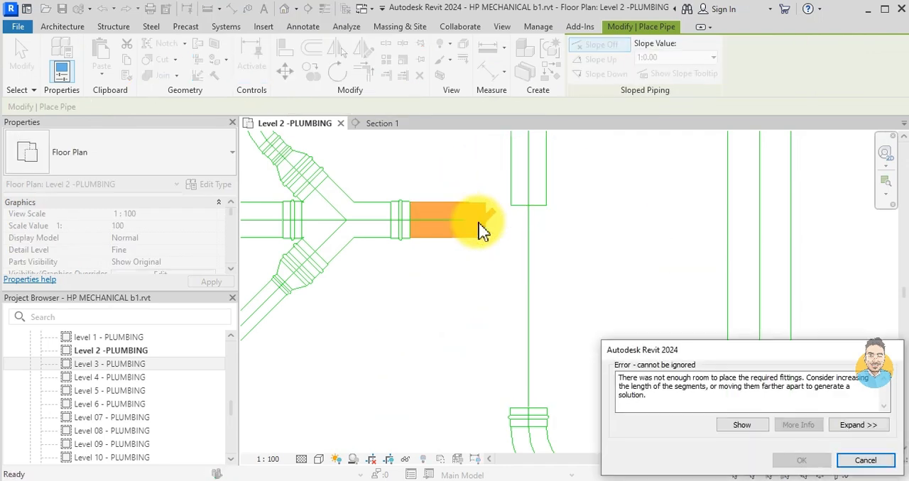
key(Escape)
key(Escape)
- Shorten the washroom branch's open-ended pipe to about 120 mm
scroll(481, 223, down, 2)
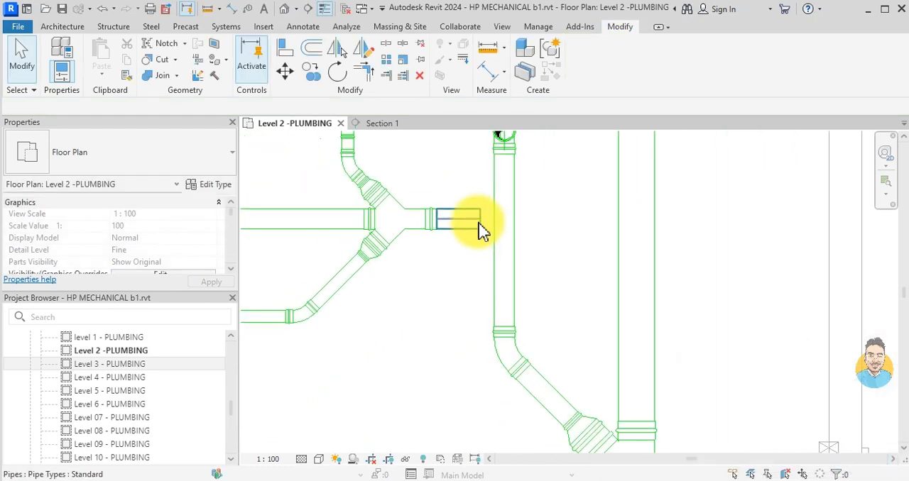
click(481, 221)
mouse_move(481, 220)
mouse_down()
mouse_move(468, 218)
mouse_move(487, 224)
mouse_up()
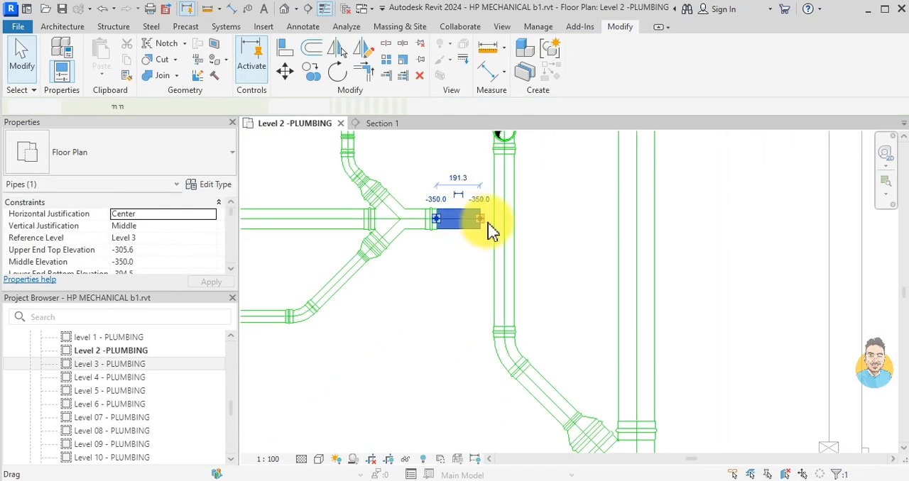
key(Escape)
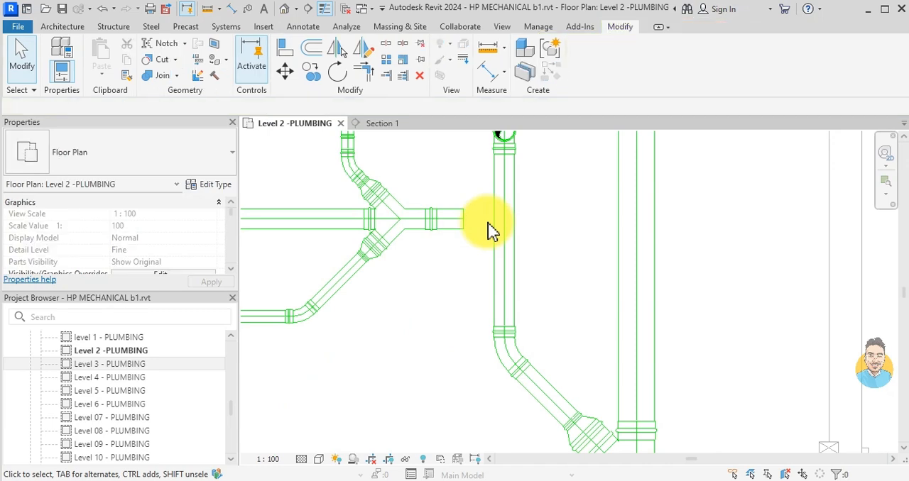
- Try to draw an 88.9 mm pipe at 45° from the shortened branch end into the straight riser pipe
scroll(494, 231, down, 2)
click(470, 226)
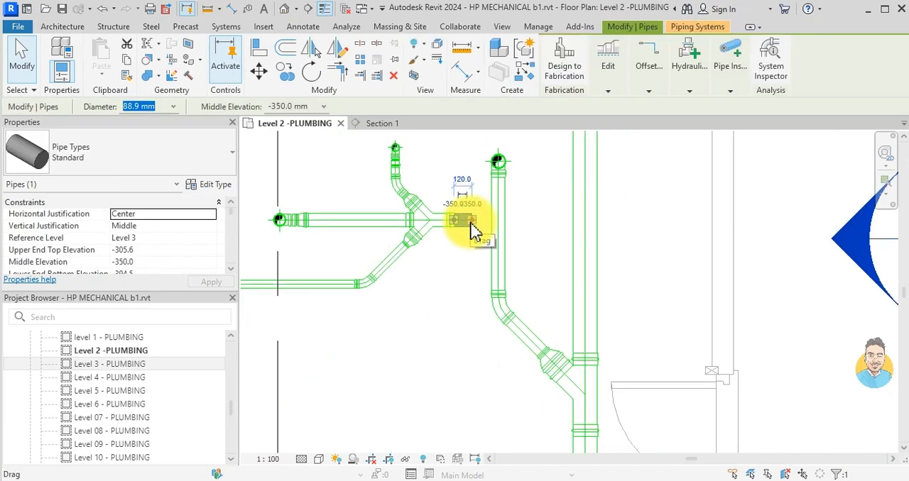
click(470, 226)
scroll(471, 219, up, 3)
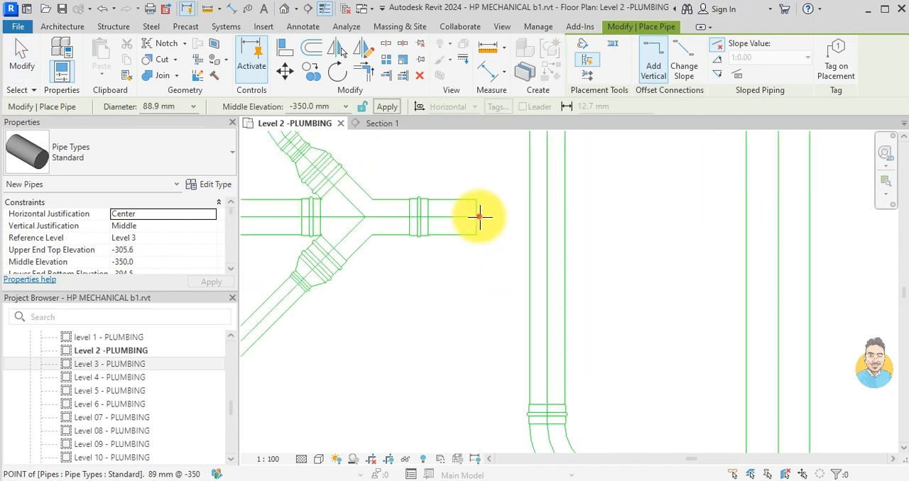
click(549, 291)
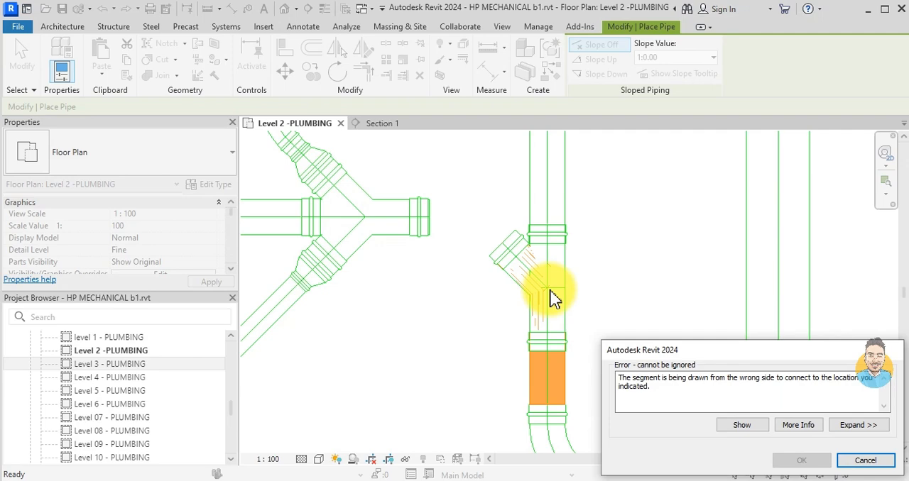
key(Escape)
key(Escape)
- Draw a short 88.9 mm pipe stub at 135° from the straight riser pipe toward the washroom branch's open end
click(550, 291)
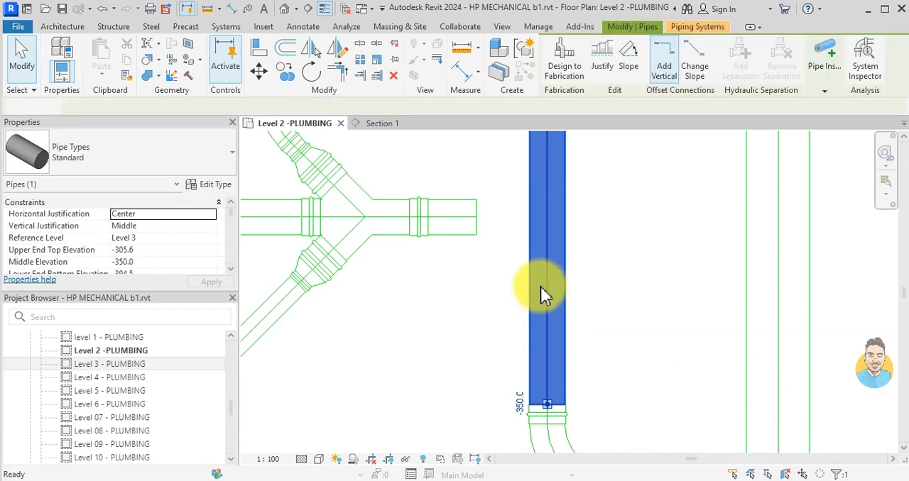
key(p)
key(i)
click(542, 293)
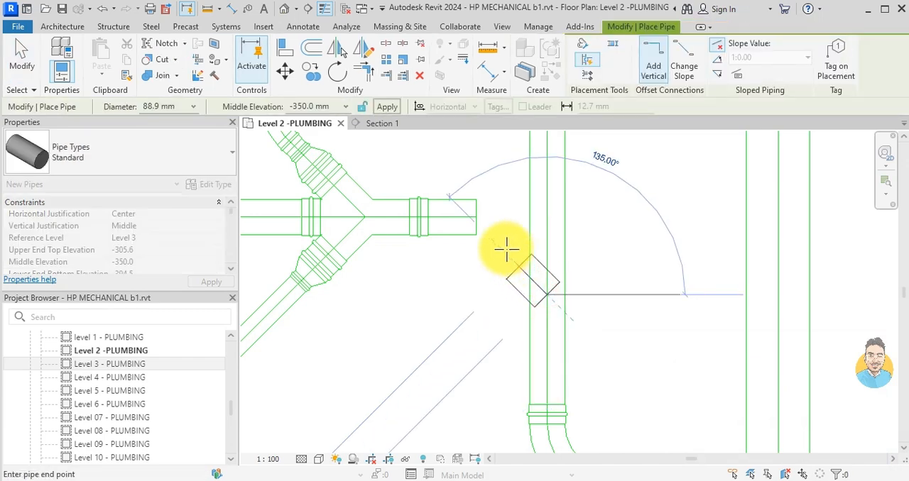
scroll(506, 249, up, 2)
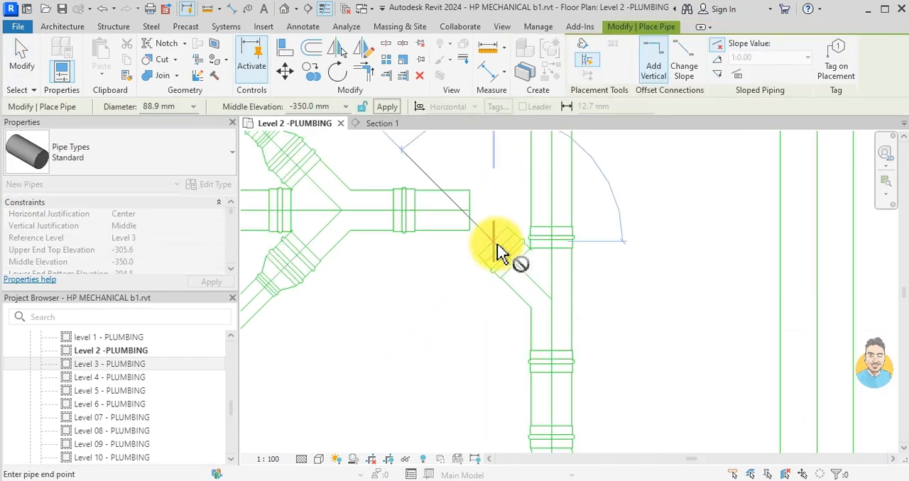
key(Escape)
key(Escape)
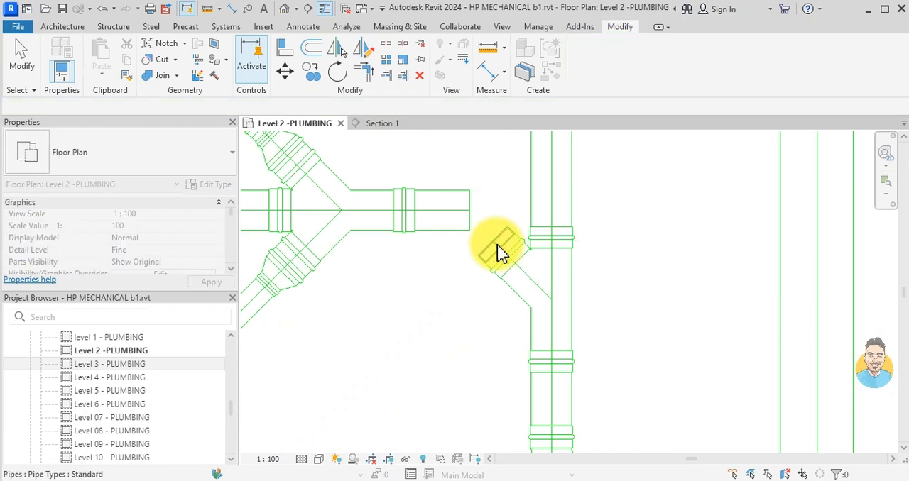
- Try to extend the diagonal stub's free end onto the washroom branch pipe
drag(499, 252, 443, 219)
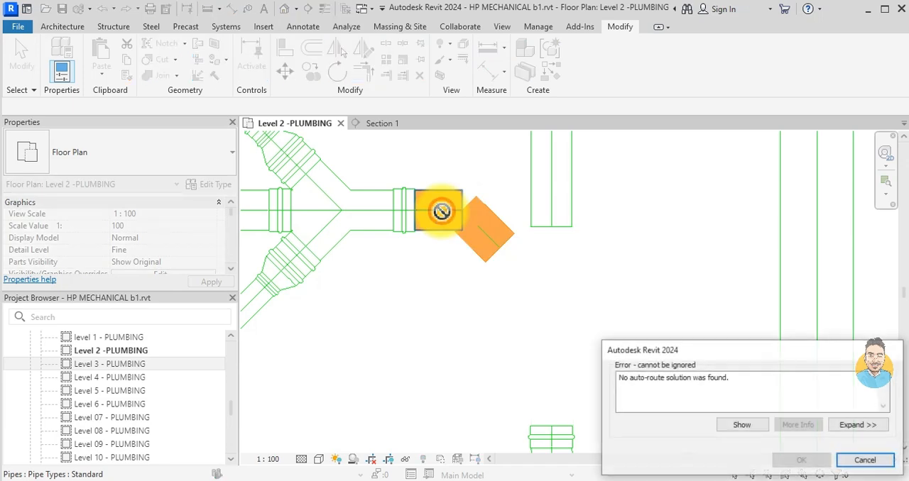
key(Escape)
click(442, 220)
scroll(507, 274, down, 4)
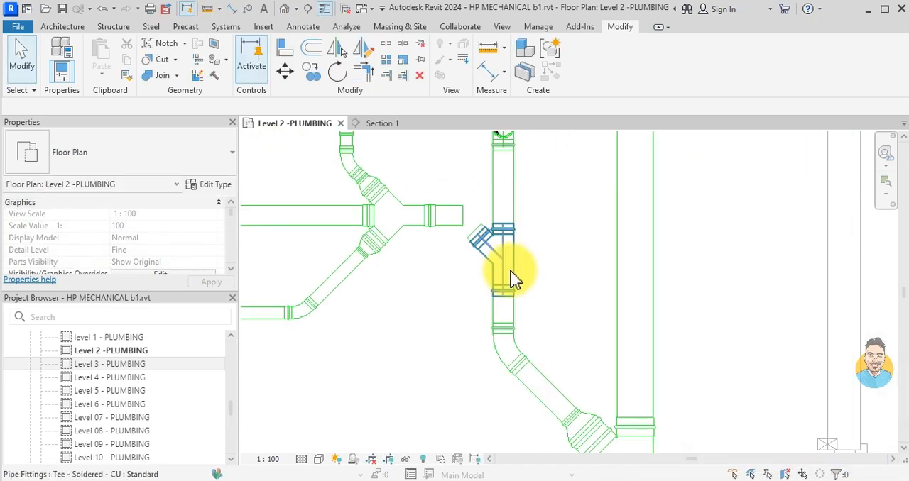
- Delete the elbow connecting the CRU 4 riser to the top of the straight 88.9 mm pipe
click(559, 257)
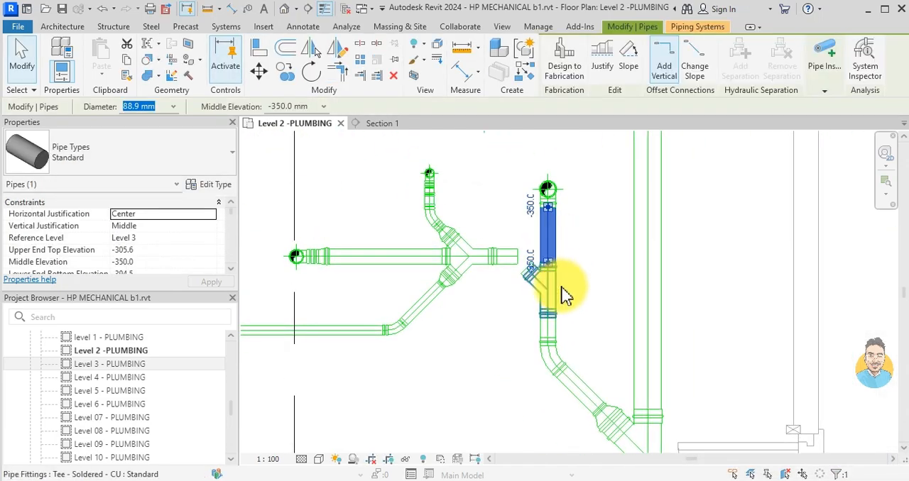
key(Escape)
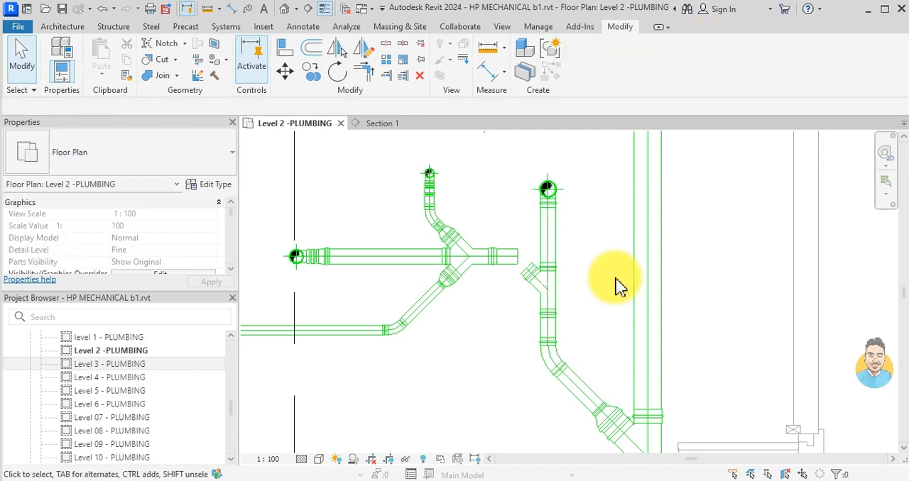
scroll(550, 191, up, 3)
scroll(557, 213, down, 3)
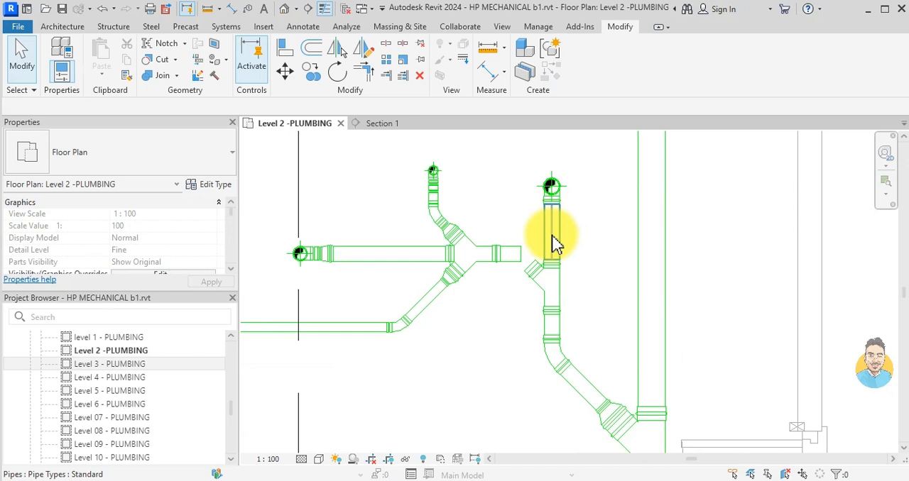
scroll(560, 203, up, 3)
click(560, 204)
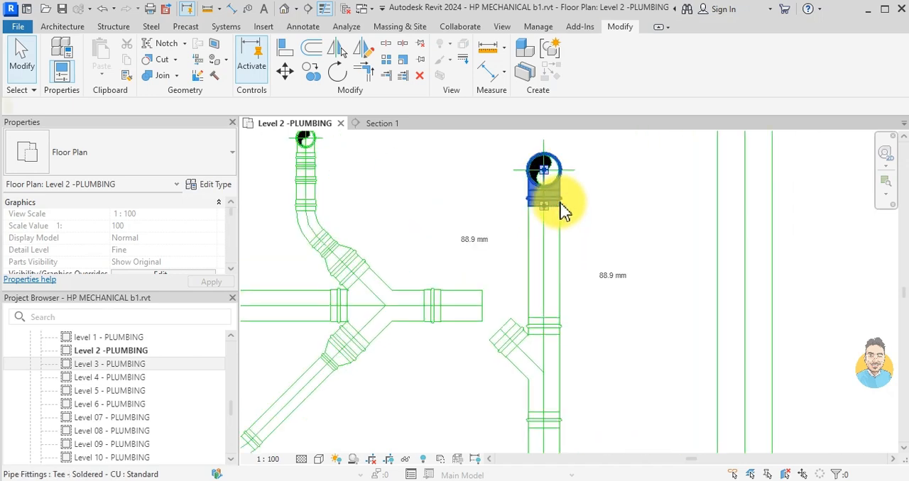
- Nudge the straight riser pipe, together with its tee and lower pipes, sideways toward the main drainage line
click(559, 287)
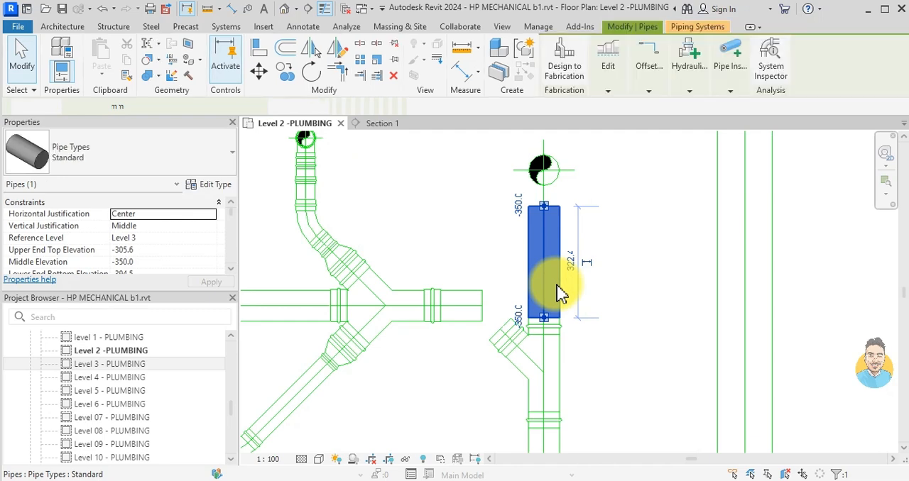
key(Right)
key(Right)
key(Right)
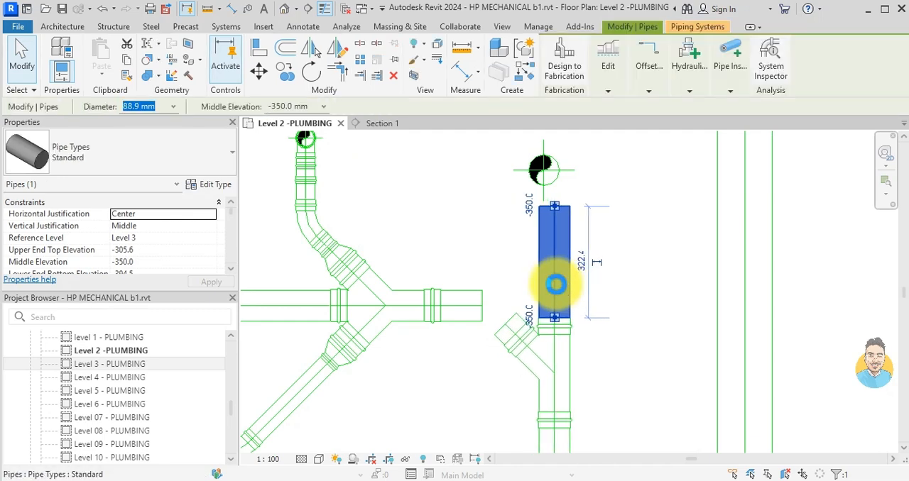
key(Right)
key(Right)
key(Right)
key(Right)
key(Right)
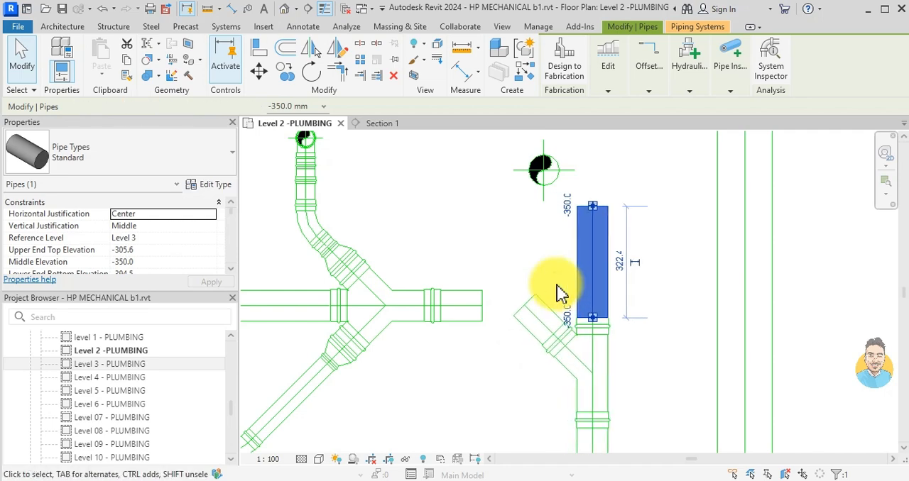
click(559, 292)
- Shorten the straight pipe from its upper end to about 235 mm
click(590, 210)
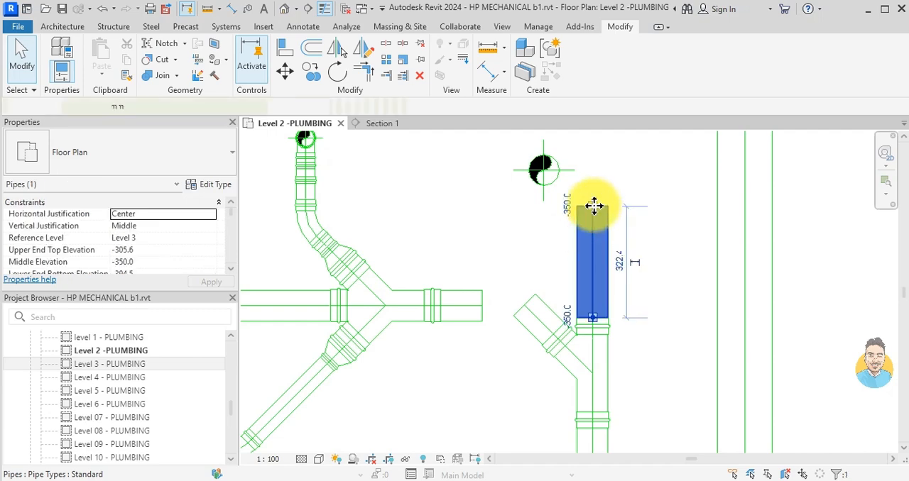
drag(591, 206, 591, 237)
key(Escape)
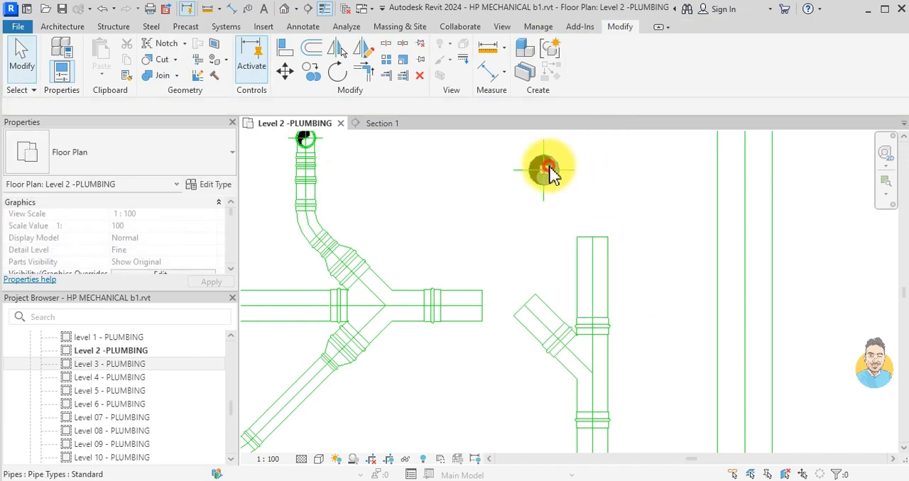
- Draw a short 88.9 mm pipe at 45° from the vertical riser toward the axis of the straight pipe
click(544, 169)
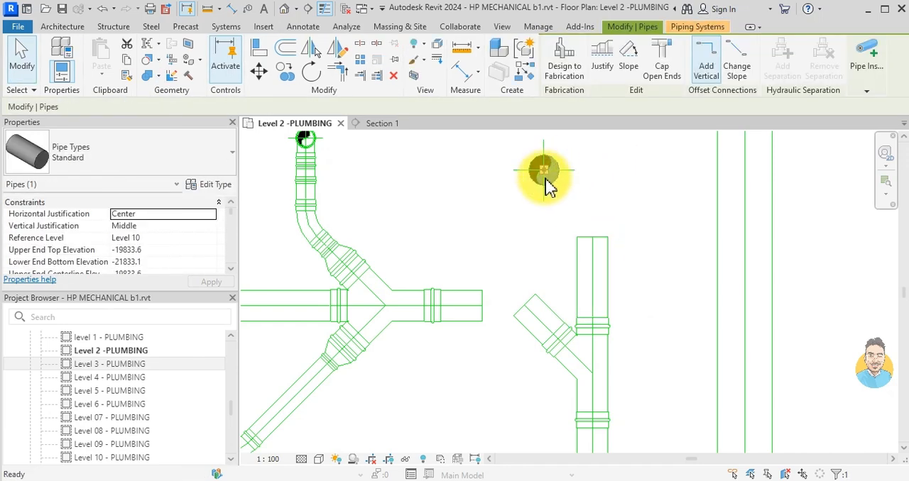
key(s)
scroll(545, 174, up, 2)
click(544, 166)
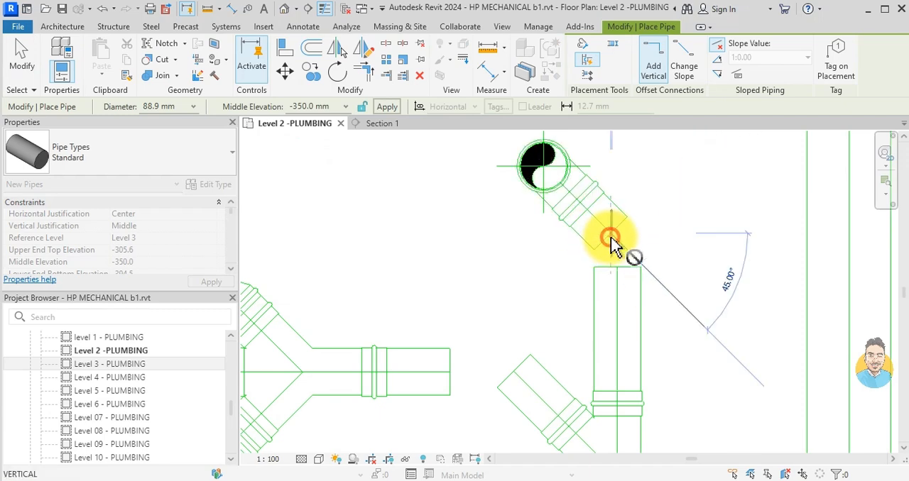
click(612, 242)
key(Escape)
key(Escape)
- Try to join the riser's diagonal pipe to the straight pipe with Trim/Extend to Corner
key(t)
key(r)
click(611, 240)
click(605, 340)
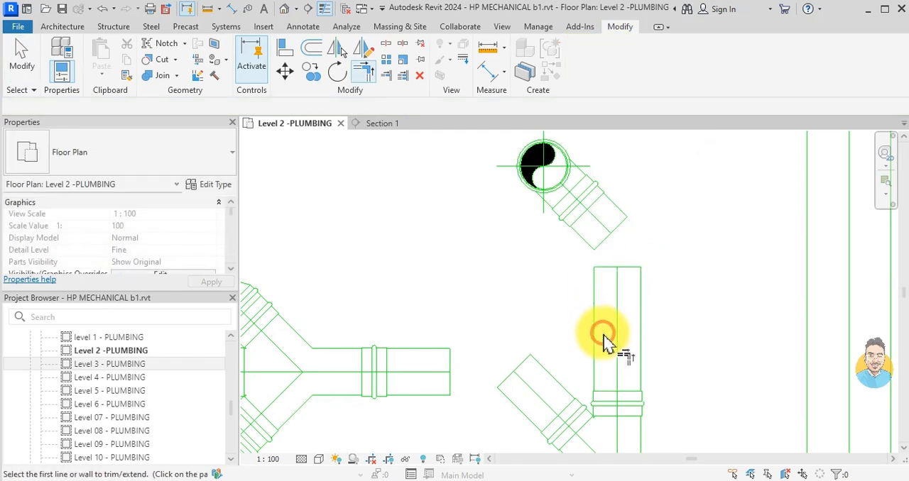
click(603, 229)
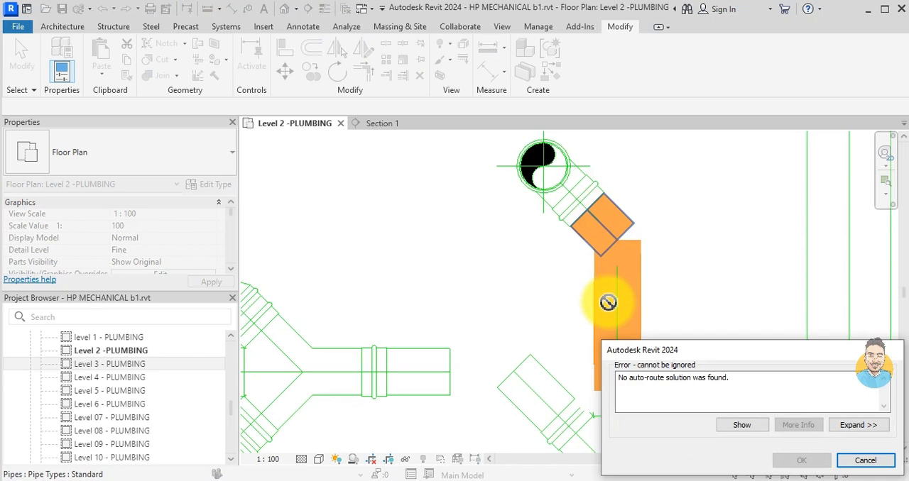
key(Escape)
key(Escape)
- Try to nudge the straight pipe and its tee further toward the main drainage line
scroll(608, 303, down, 3)
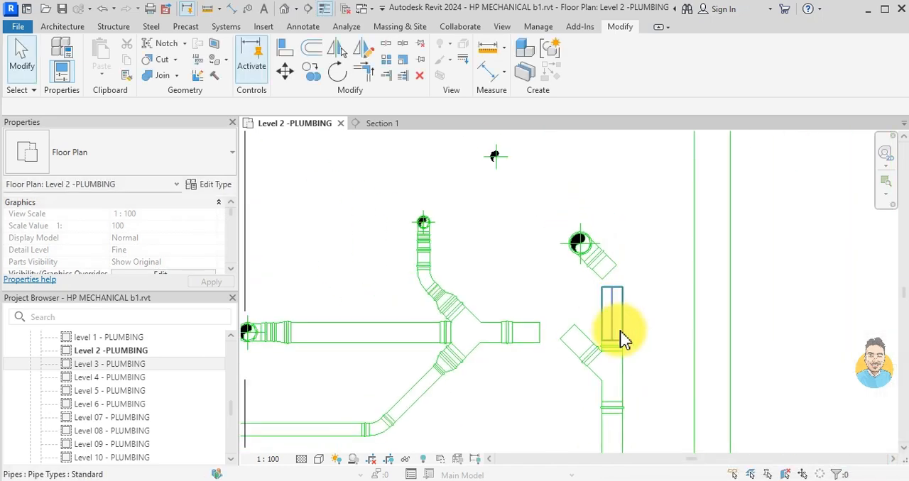
click(624, 333)
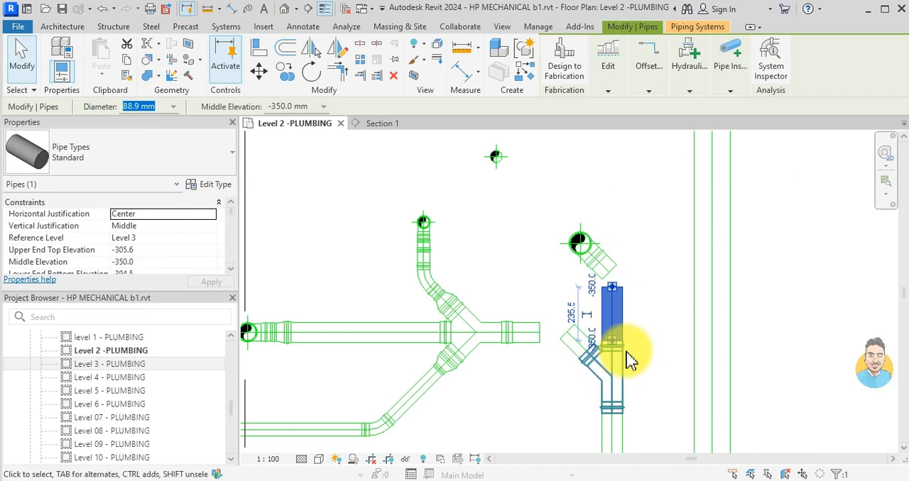
key(Right)
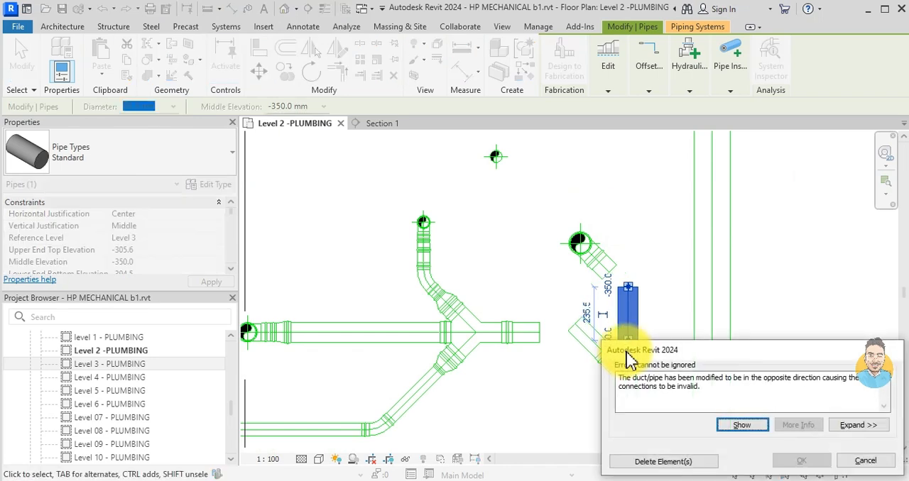
click(864, 461)
- Shorten the straight pipe further from its upper end, widening the gap to the riser's diagonal pipe
click(639, 311)
scroll(629, 298, up, 5)
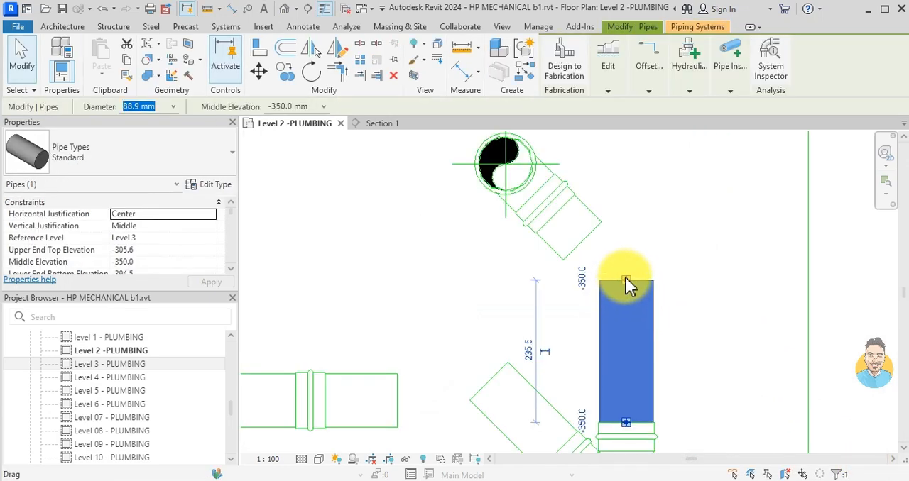
drag(627, 277, 629, 376)
key(Escape)
- Join the shortened straight pipe to the riser's diagonal pipe with Trim/Extend to Corner
key(t)
key(r)
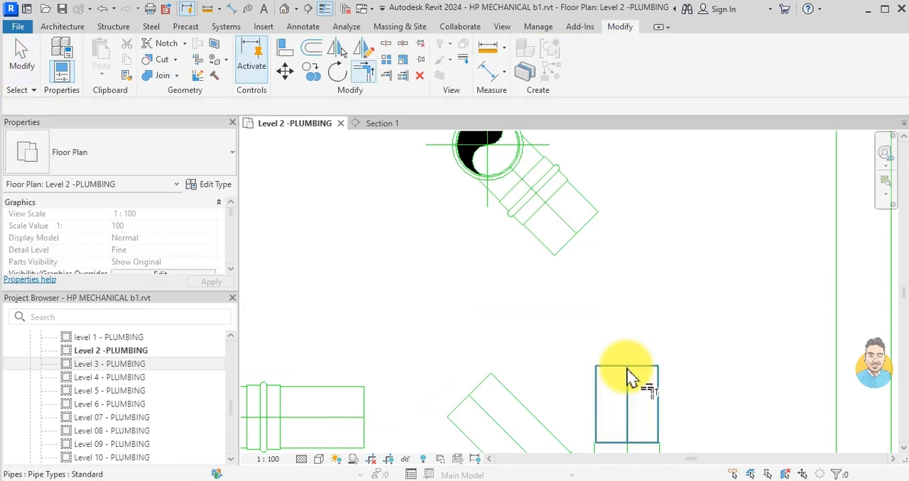
click(626, 376)
click(557, 220)
scroll(500, 307, down, 4)
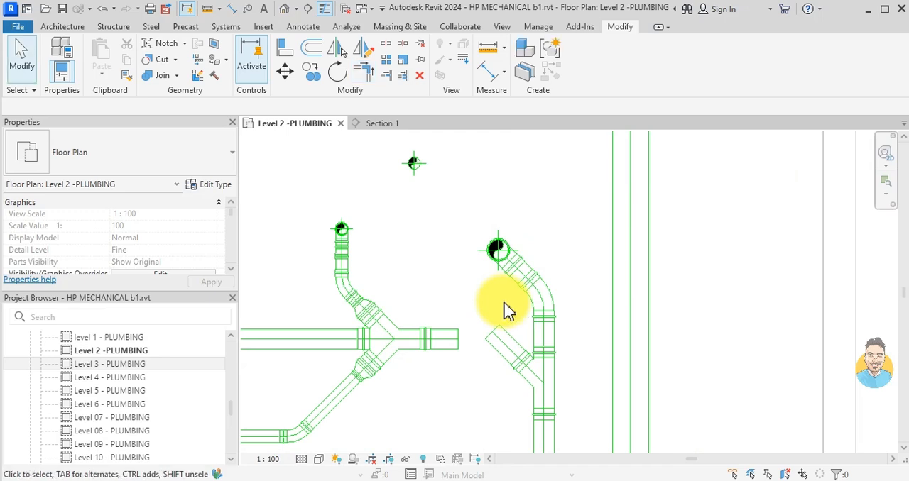
- Try to join the tee's diagonal stub to the washroom branch's open-ended pipe with Trim/Extend to Corner
click(514, 360)
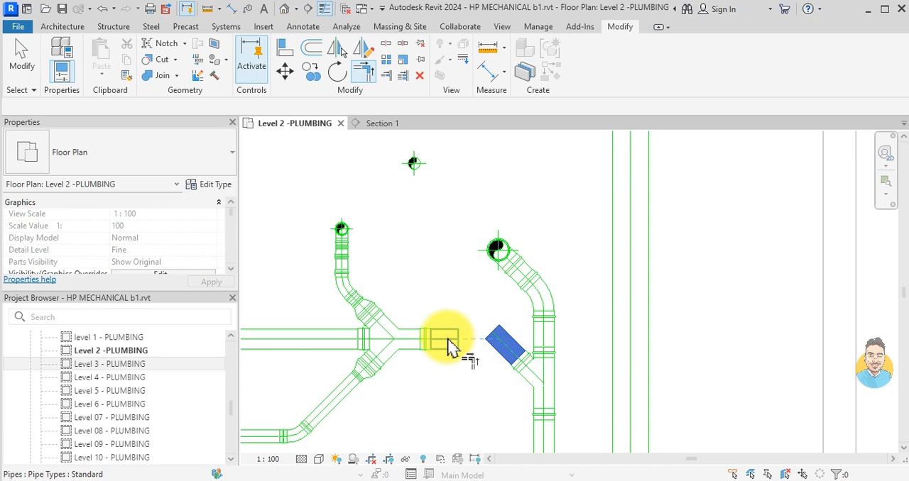
click(447, 339)
key(Escape)
key(Escape)
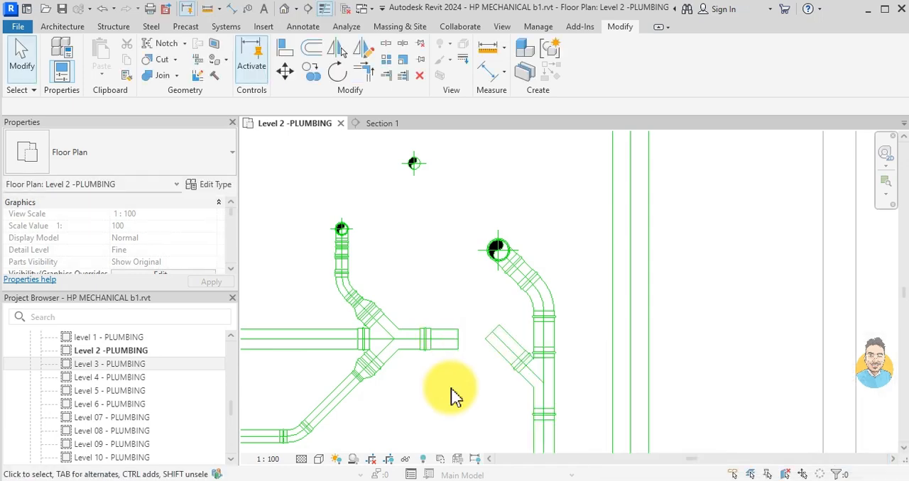
- Move the tee down along the straight riser pipe, away from the washroom branch
click(547, 385)
scroll(575, 375, down, 2)
middle_drag(575, 375, 563, 307)
drag(555, 300, 558, 332)
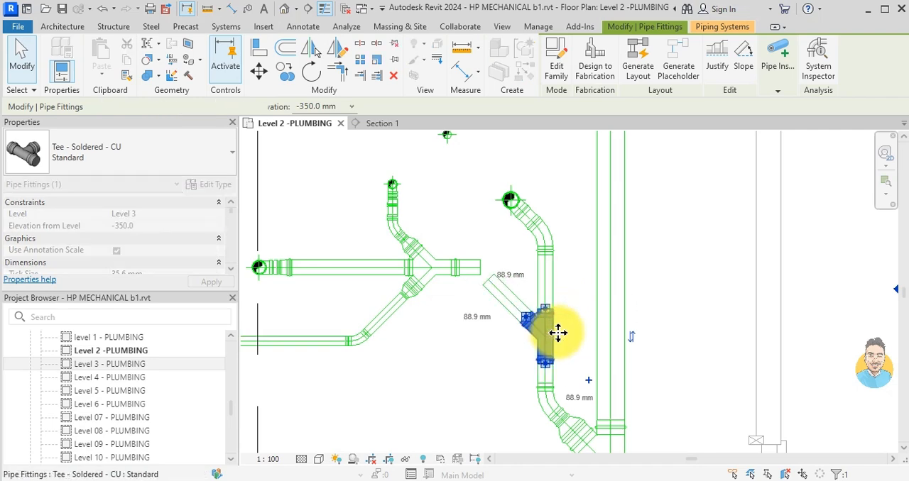
- Try again to join the diagonal stub of the lowered tee to the washroom branch pipe
key(Escape)
key(t)
key(r)
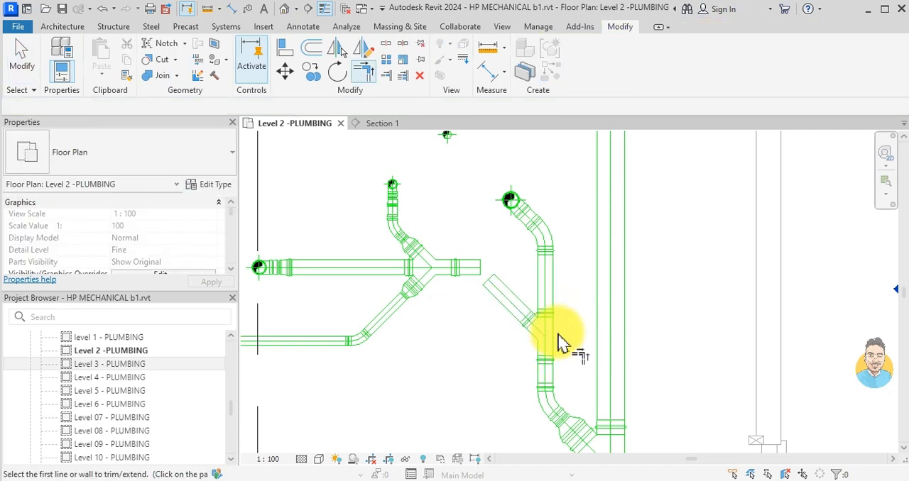
click(499, 301)
click(473, 268)
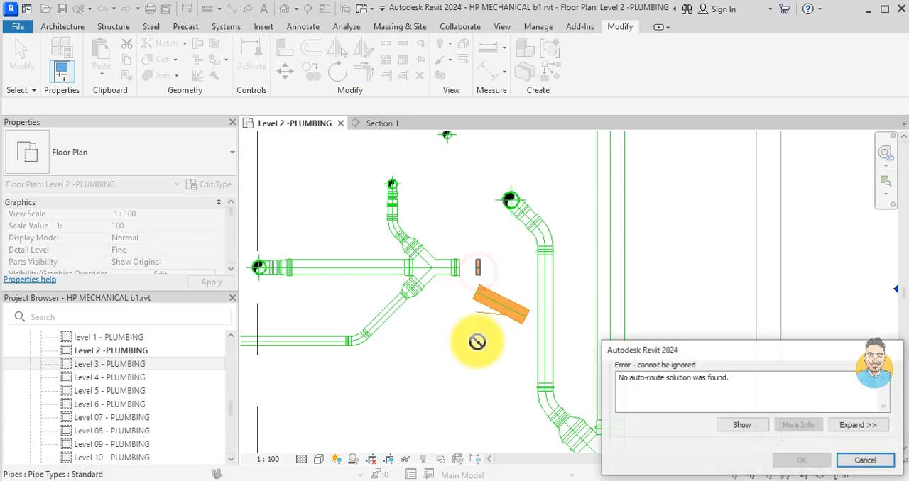
key(Escape)
key(Escape)
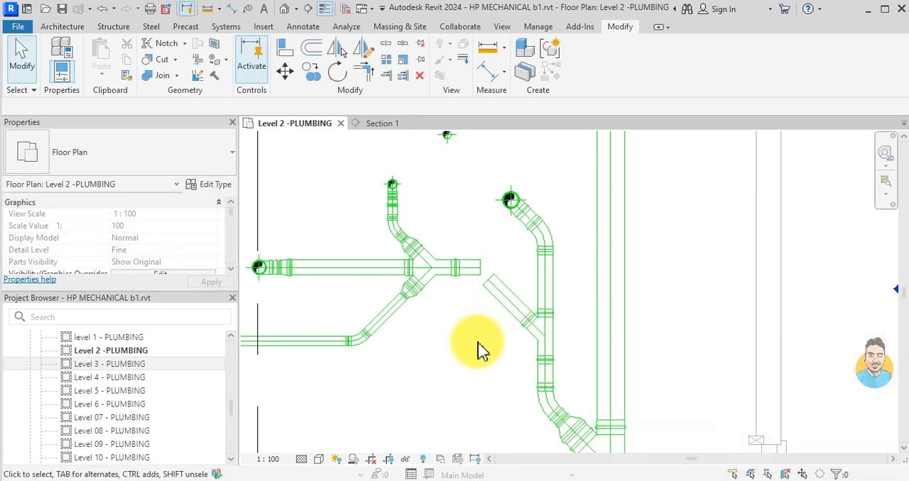
- Shorten the tee's diagonal stub to about 181 mm from its free end
click(523, 314)
scroll(493, 263, up, 3)
drag(489, 294, 524, 322)
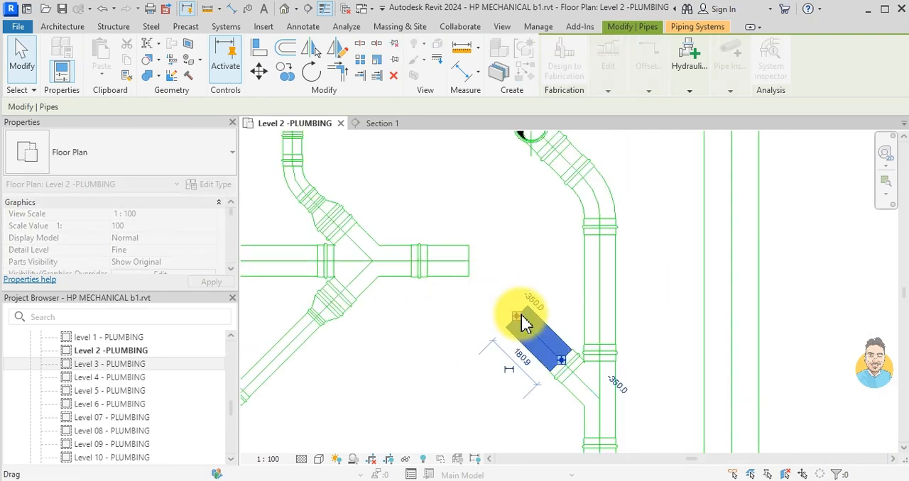
key(Escape)
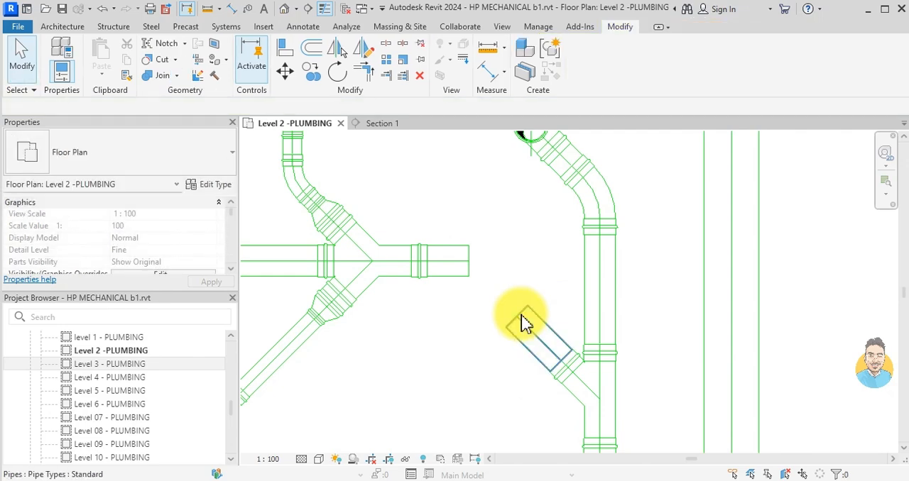
- Try to join the shortened diagonal stub to the washroom branch's open end with Trim/Extend to Corner
key(t)
key(r)
click(524, 323)
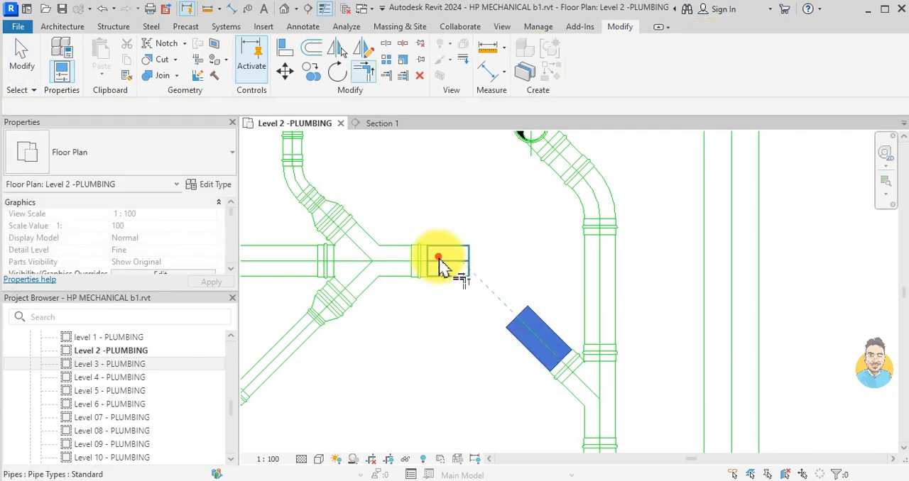
click(436, 258)
key(Escape)
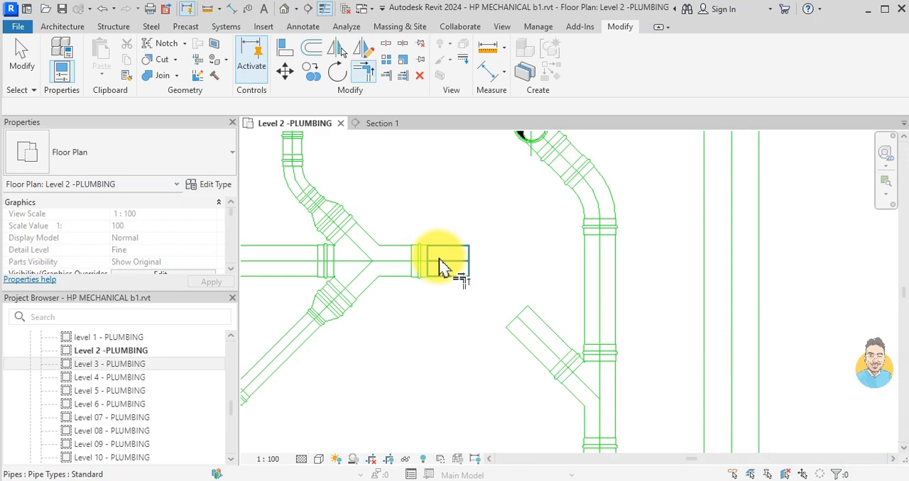
key(Escape)
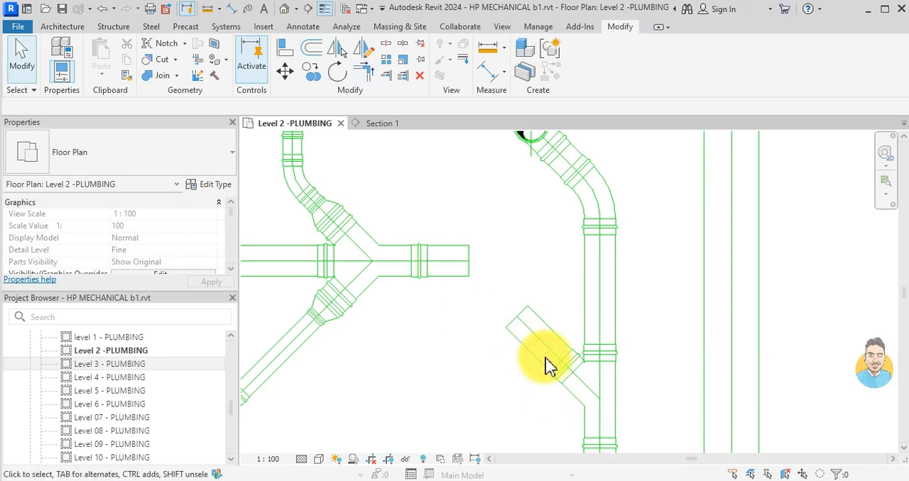
- Delete the diagonal stub and the tee from the straight riser pipe
click(545, 364)
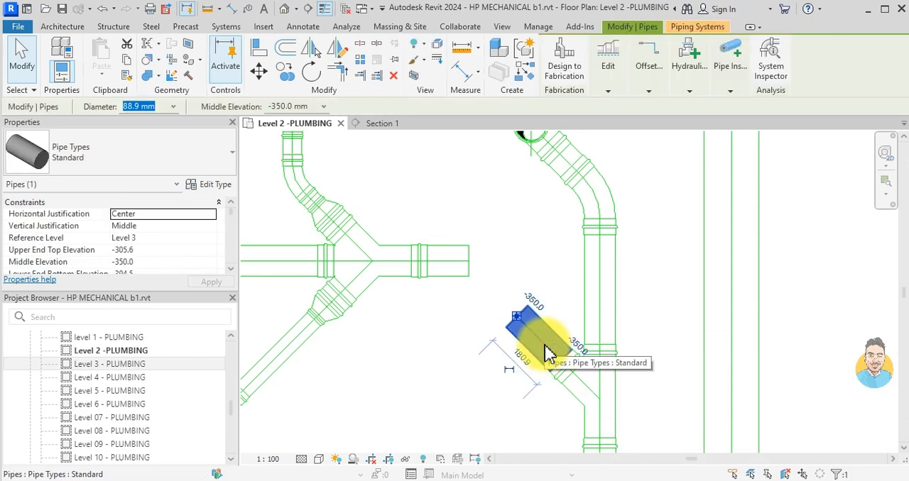
key(Delete)
click(578, 377)
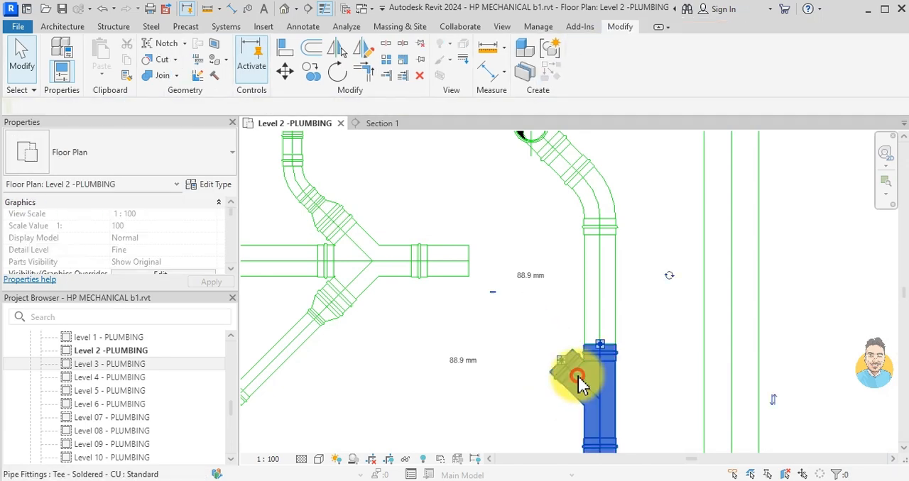
key(Delete)
- Extend the straight riser pipe's open lower end to reconnect it with the lower pipe, and select the pipe
scroll(589, 317, down, 2)
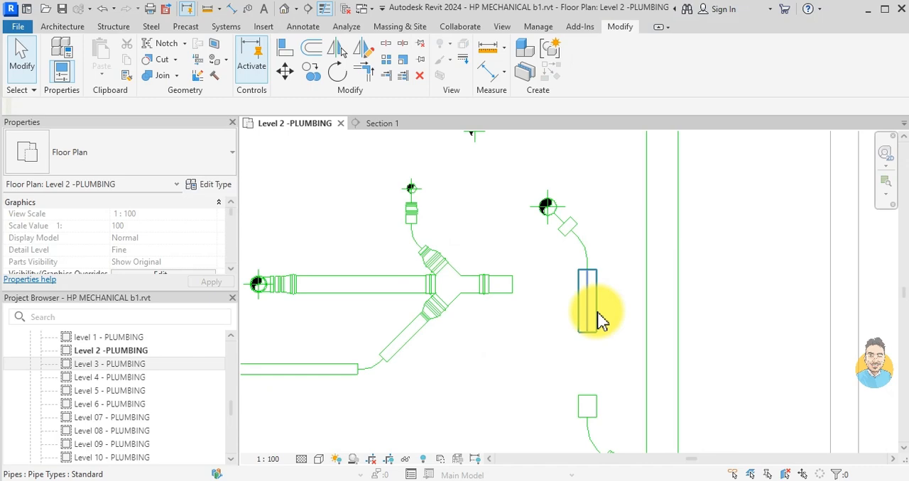
drag(595, 331, 589, 397)
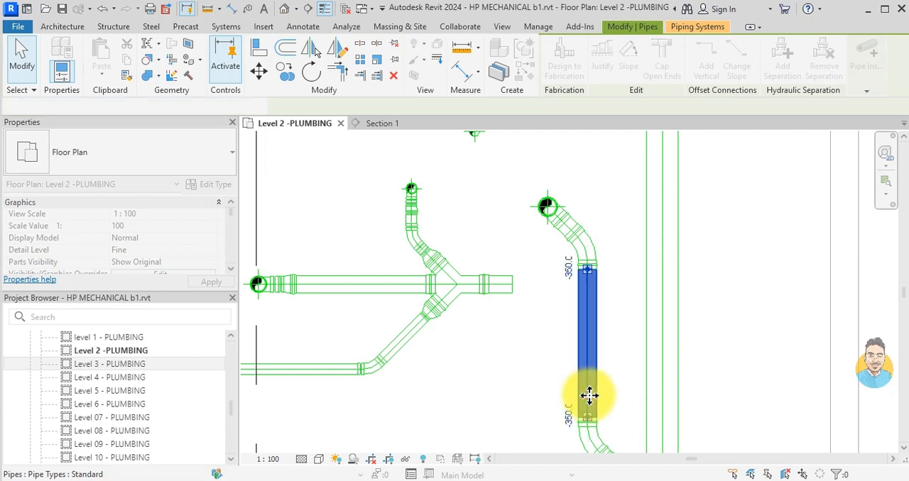
key(Escape)
click(593, 404)
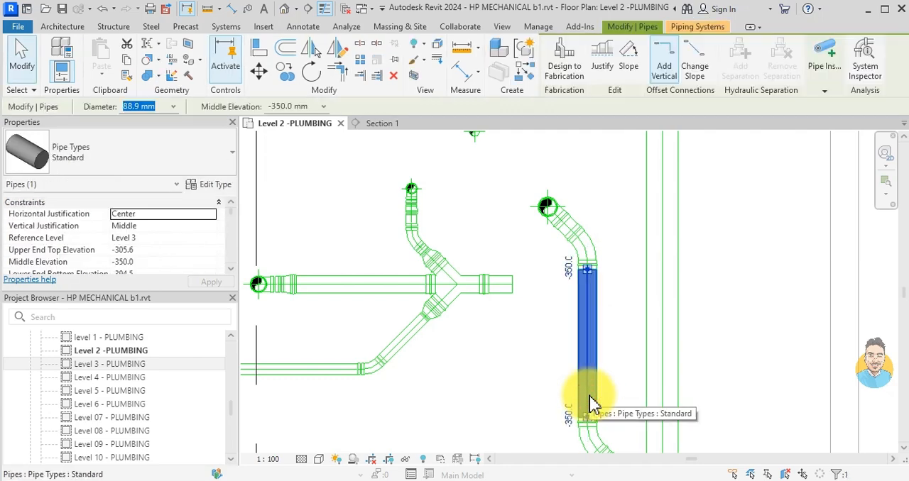
- Draw an 88.9 mm diagonal stub at 135° from the straight riser pipe towards the washroom branch
key(c)
key(s)
scroll(585, 363, up, 2)
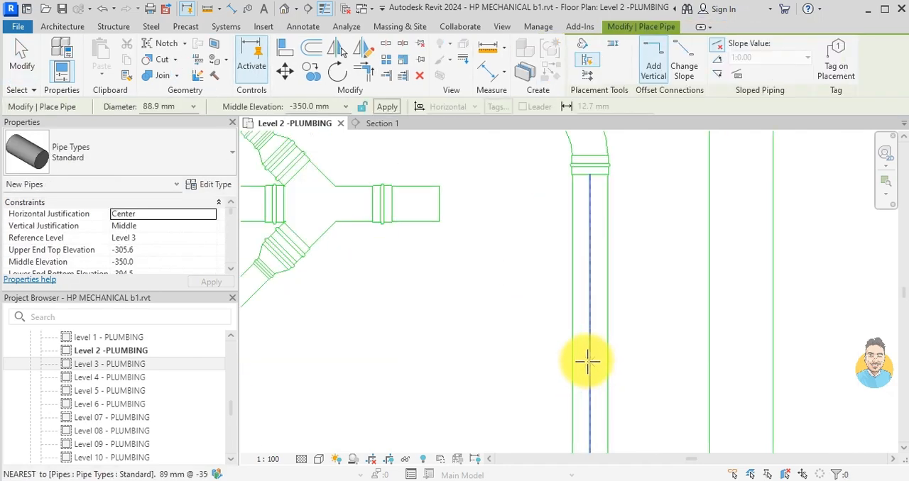
click(589, 360)
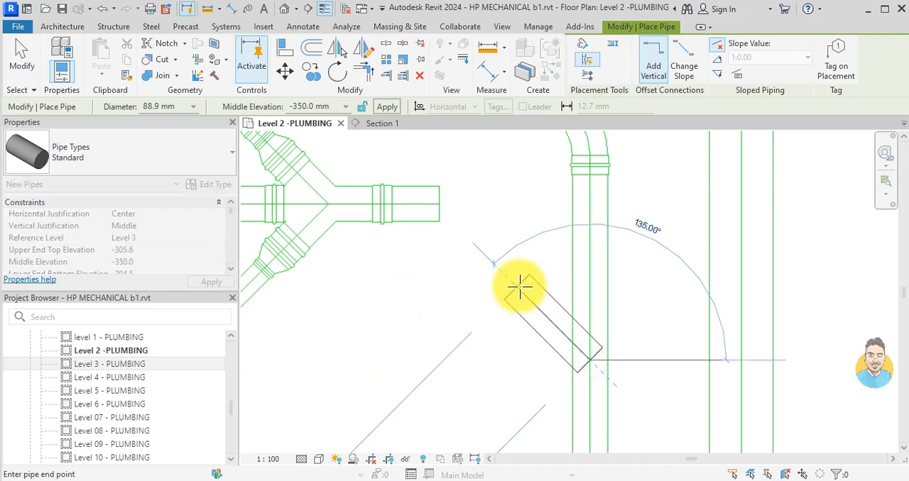
click(519, 287)
key(Escape)
key(Escape)
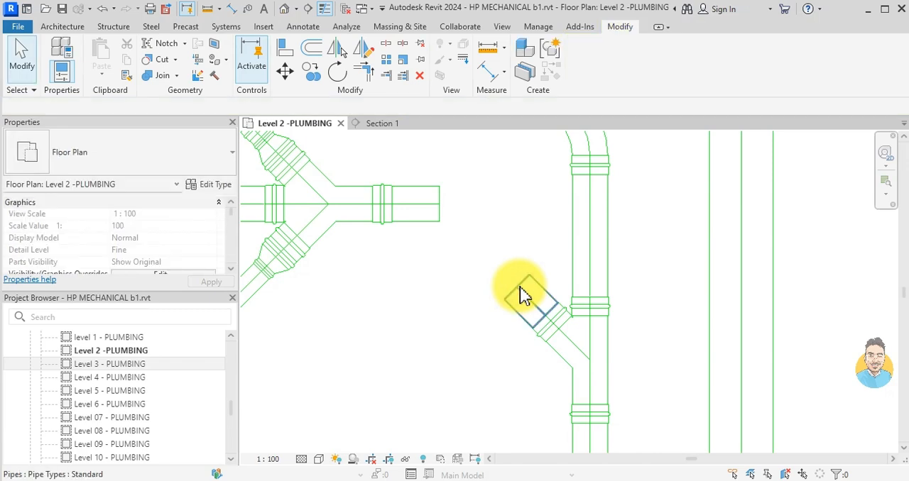
- Try to join the diagonal stub to the washroom branch's open pipe end
click(522, 294)
key(Escape)
click(411, 199)
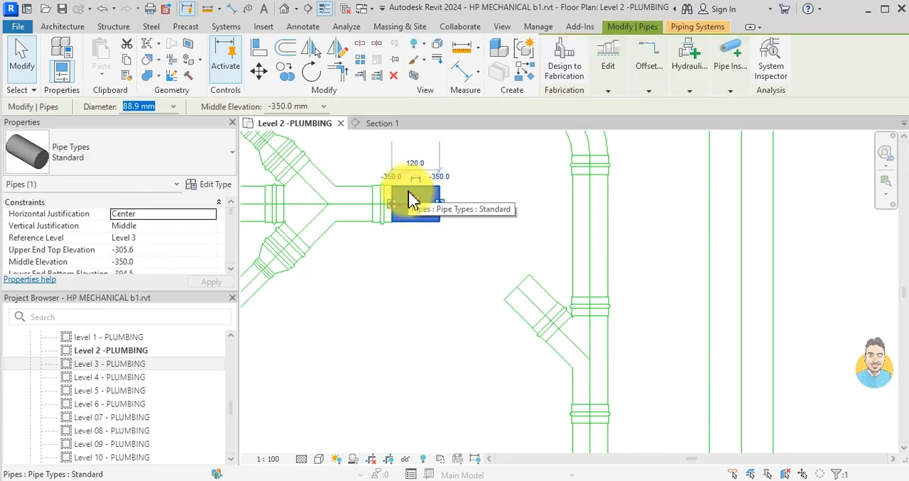
key(Escape)
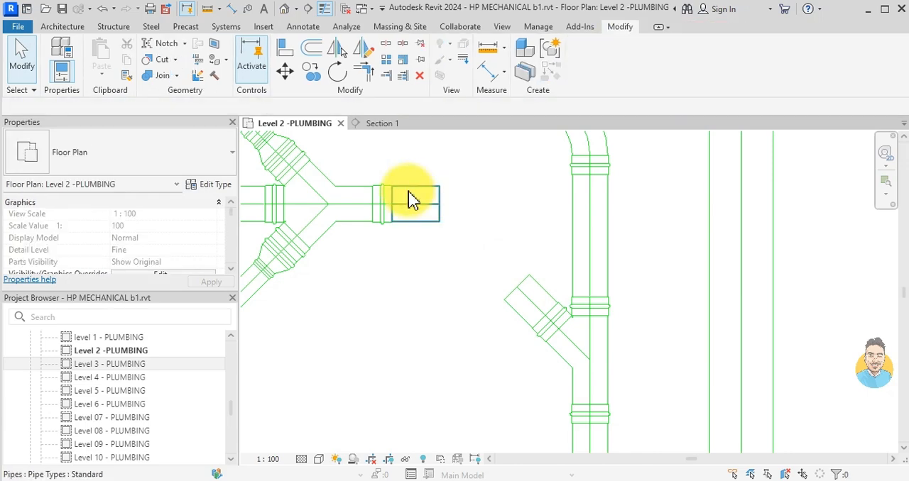
drag(410, 197, 532, 307)
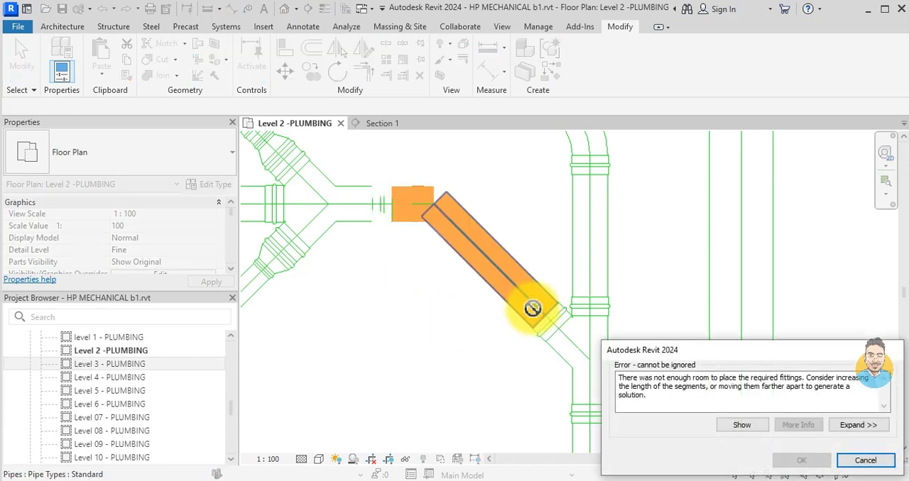
key(Escape)
scroll(536, 317, down, 2)
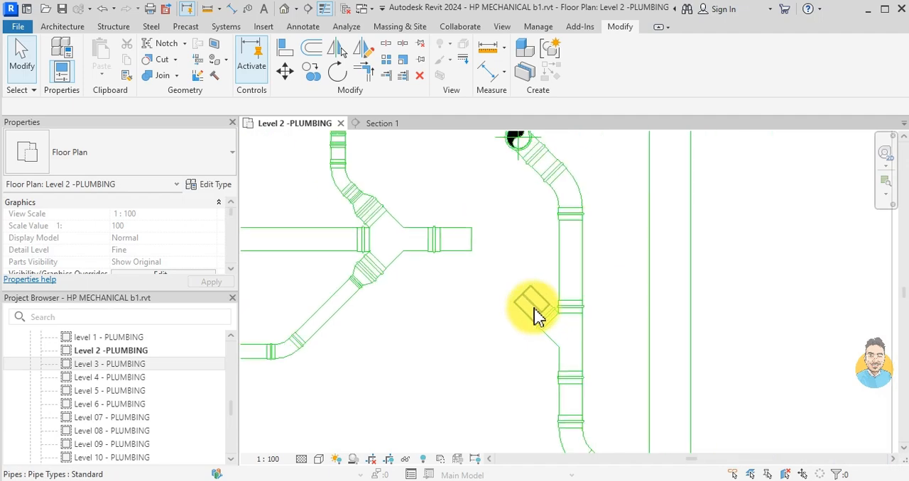
- Delete the diagonal stub with its tee and extend the riser pipe to reconnect it with the lower pipe
drag(503, 273, 619, 406)
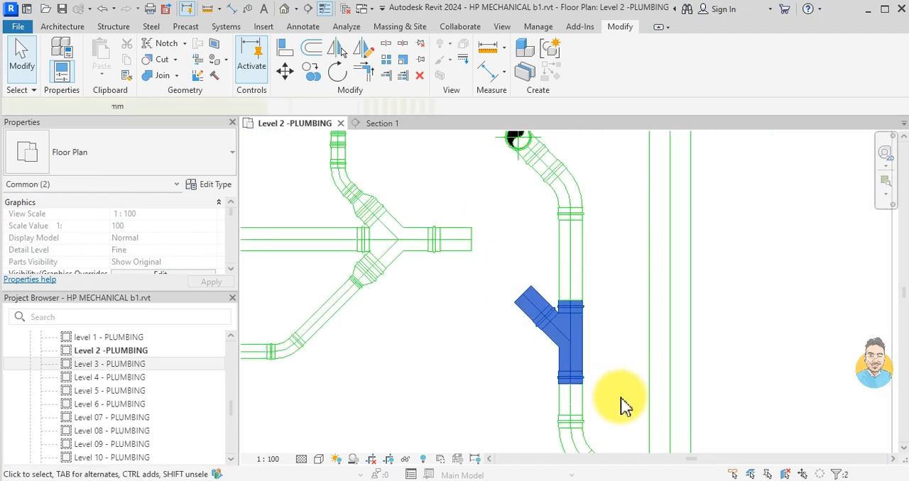
key(Delete)
click(571, 259)
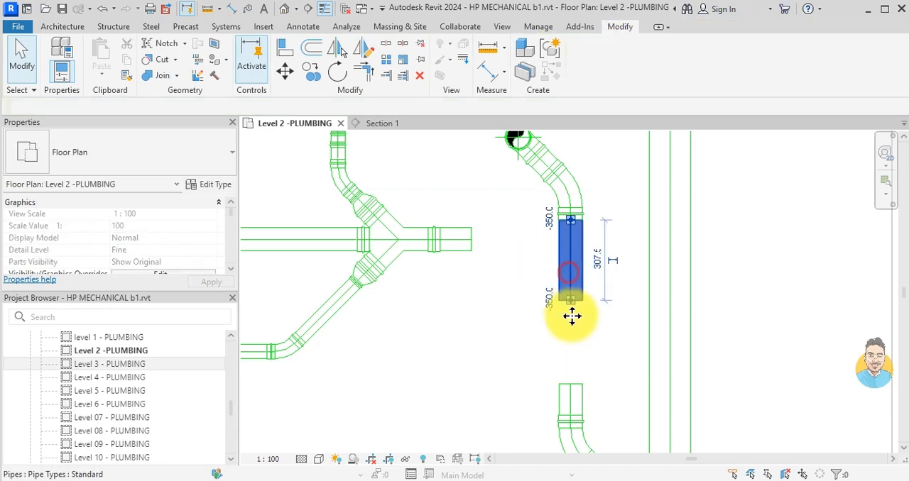
drag(572, 387, 575, 384)
key(Escape)
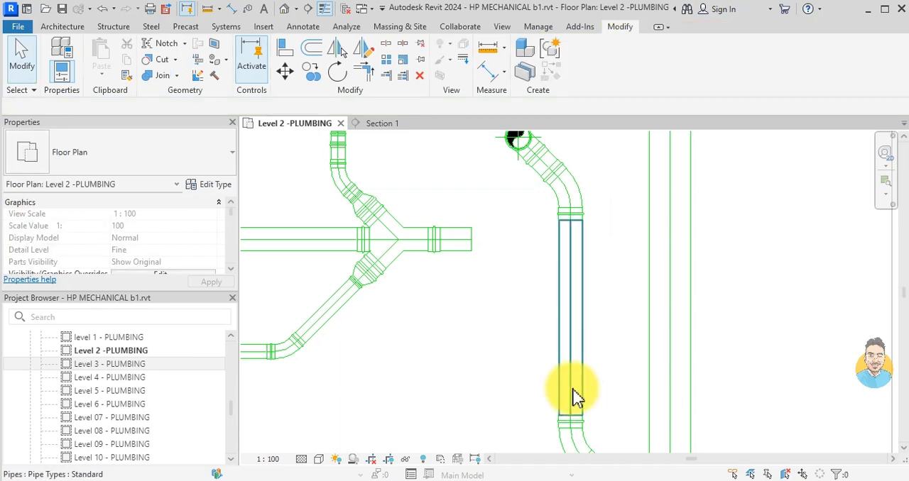
- Draw an 88.9 mm pipe at 45° from the washroom branch's open end into the centerline of the straight riser pipe
click(456, 238)
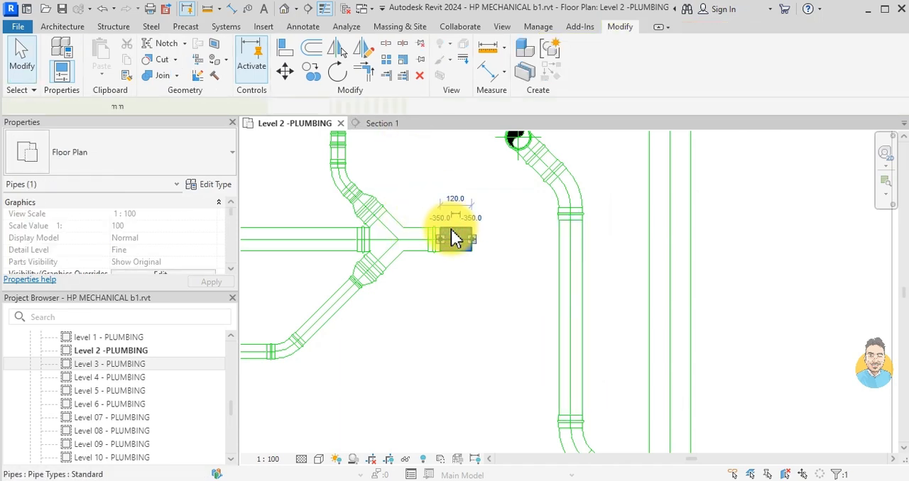
key(c)
key(s)
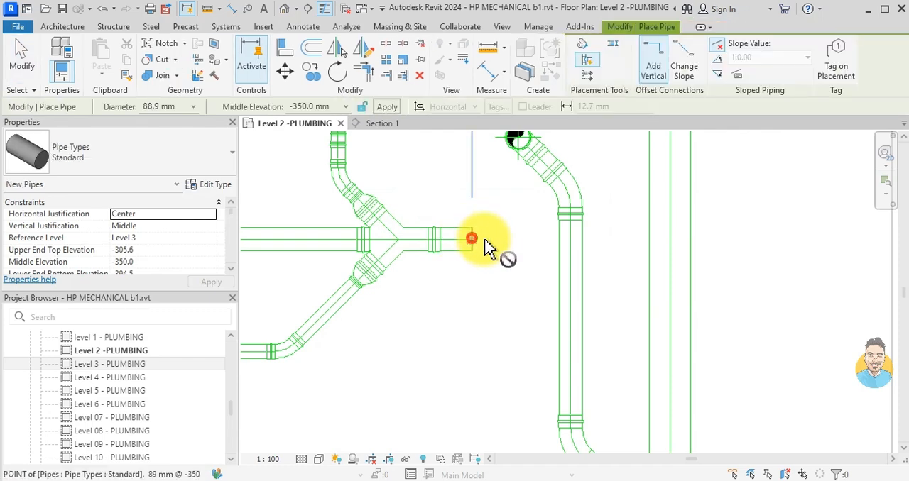
click(470, 239)
scroll(507, 239, up, 2)
click(508, 240)
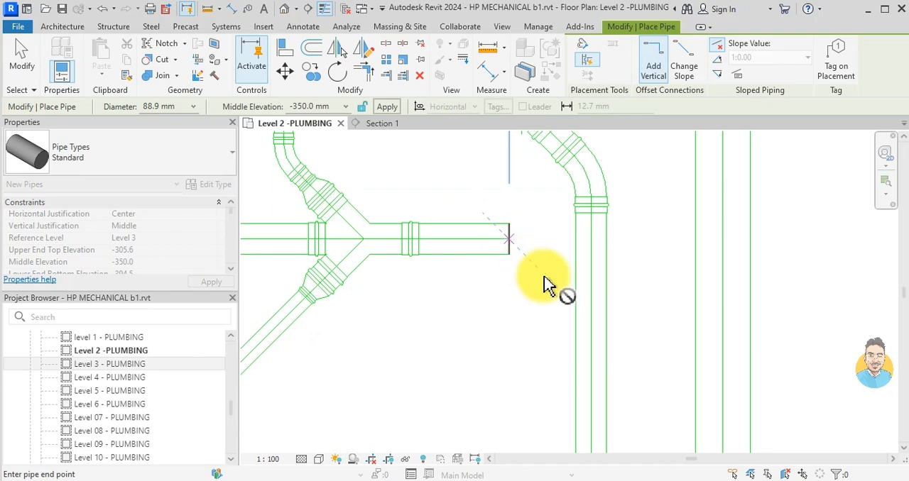
click(590, 319)
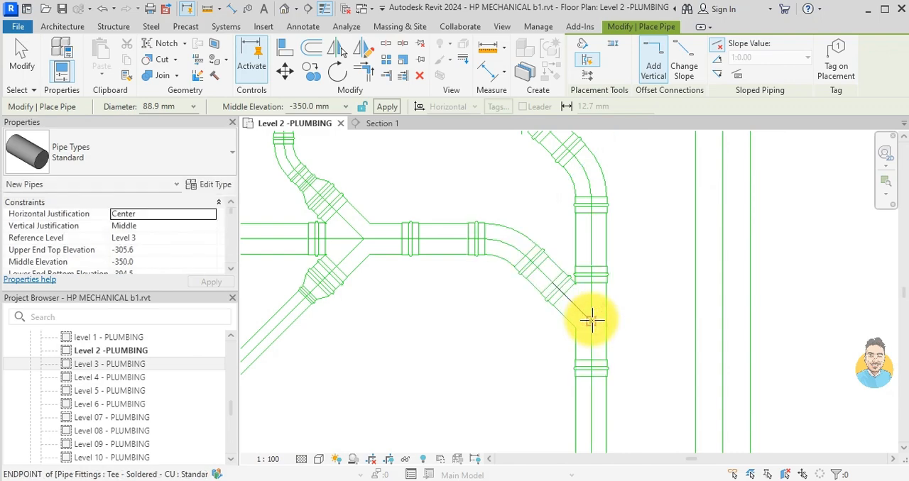
key(Escape)
scroll(591, 320, down, 8)
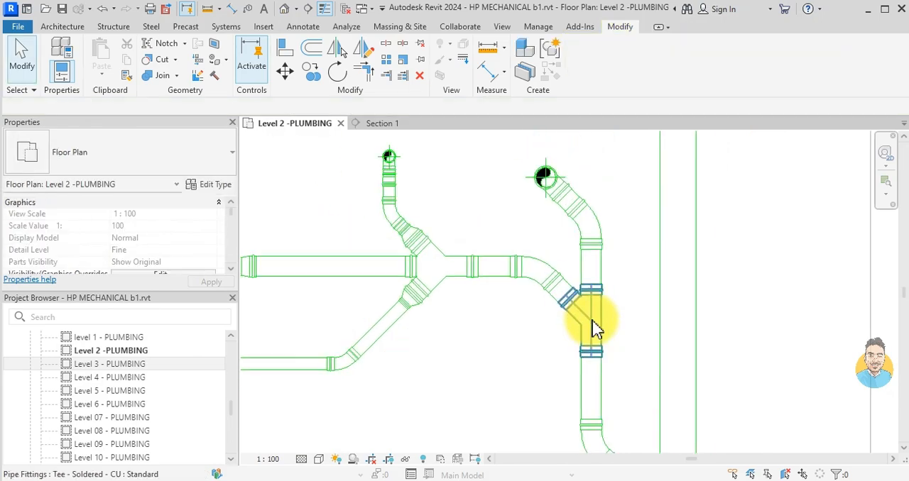
- Draw a horizontal 54 mm pipe about 630 mm long at -350 mm elevation from the small riser towards the main line
scroll(574, 289, up, 4)
scroll(571, 293, up, 2)
drag(539, 277, 547, 284)
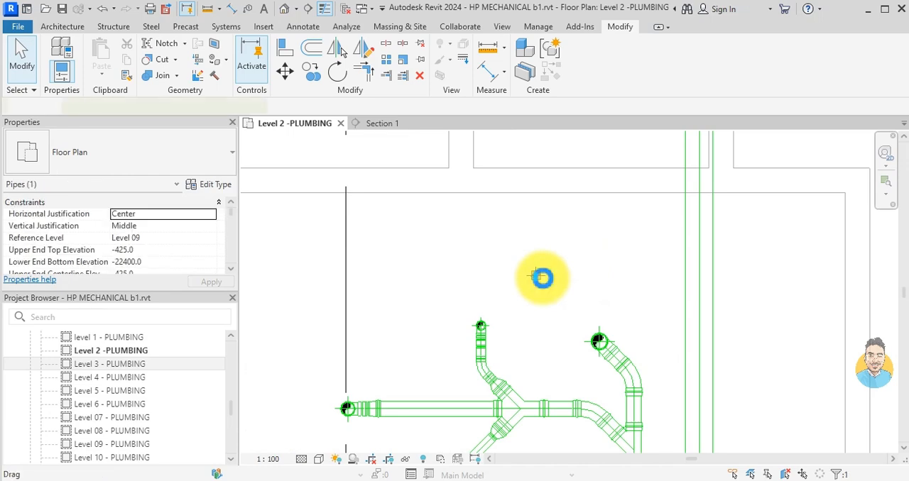
key(c)
key(s)
scroll(546, 278, up, 3)
click(528, 276)
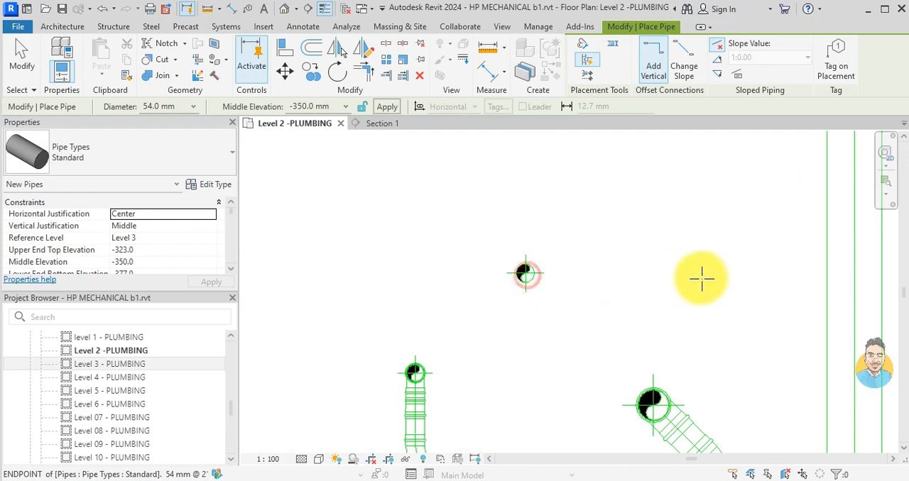
middle_drag(742, 291, 609, 280)
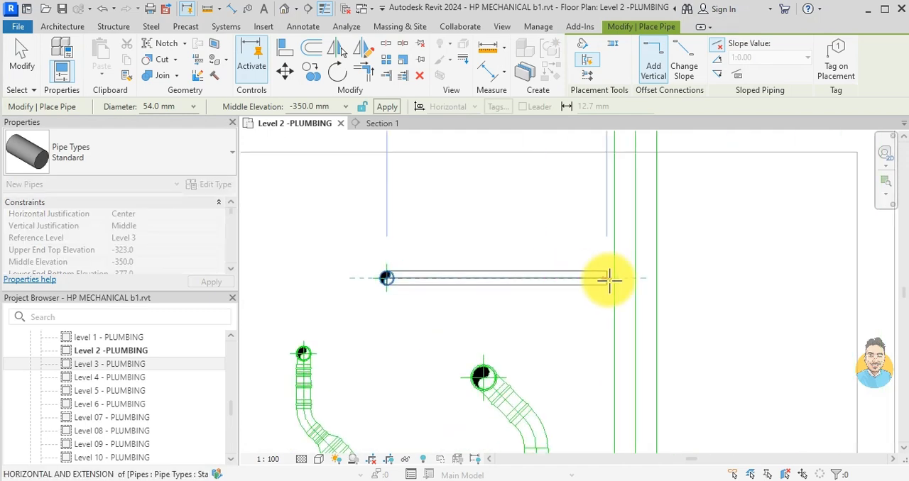
click(572, 278)
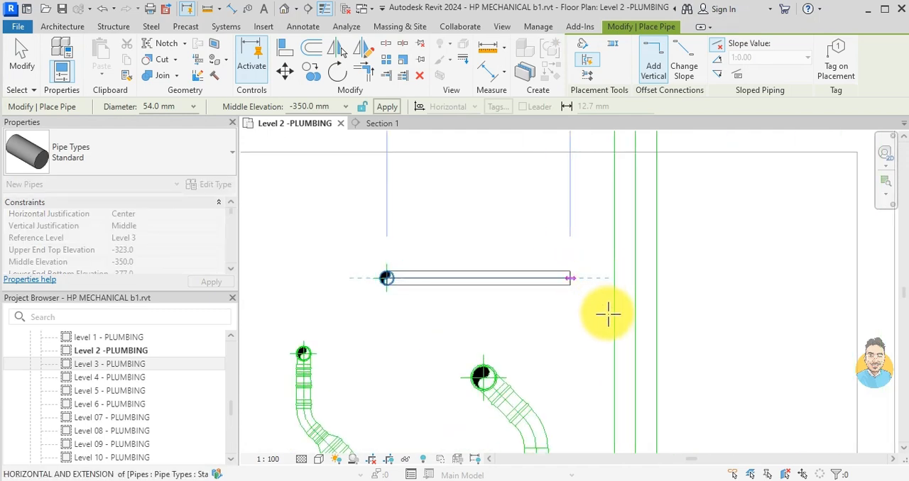
- Try to continue the 54 mm pipe at 45° into the 159 mm main pipe
click(635, 342)
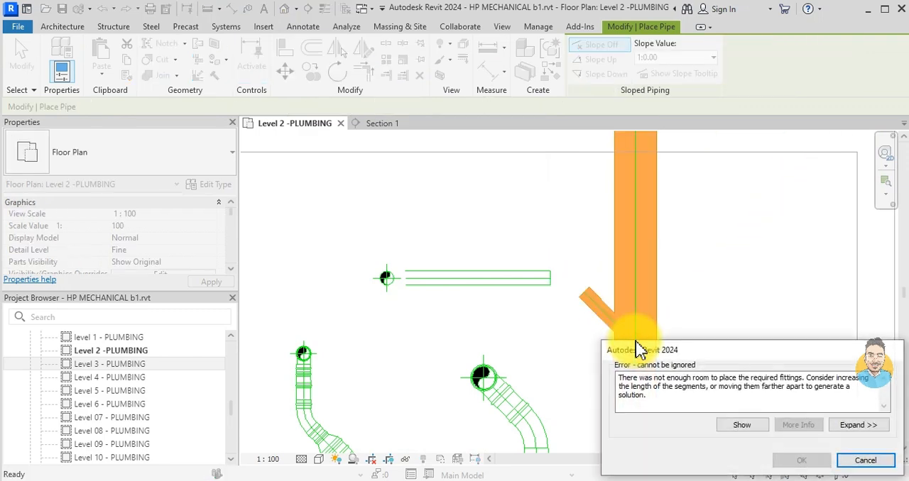
click(867, 462)
key(Escape)
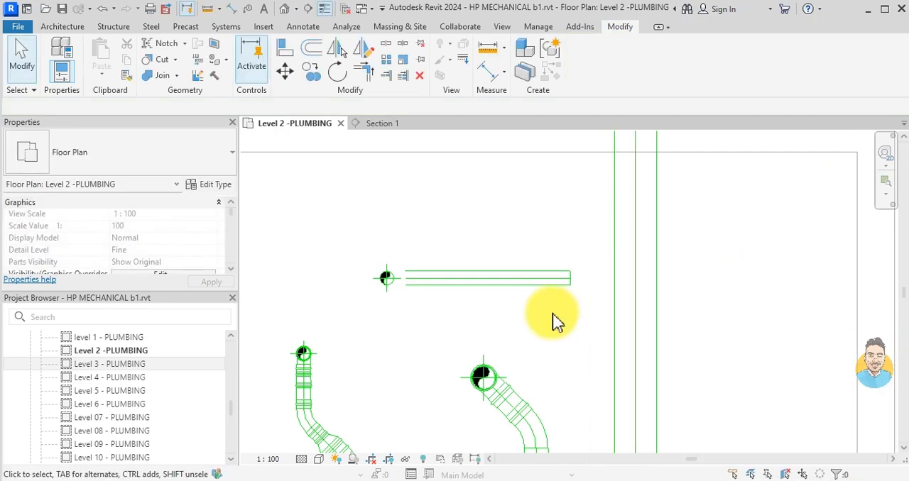
- Draw a short 159 mm diagonal stub at 135° from the main pipe towards the 54 mm pipe's open end
click(614, 321)
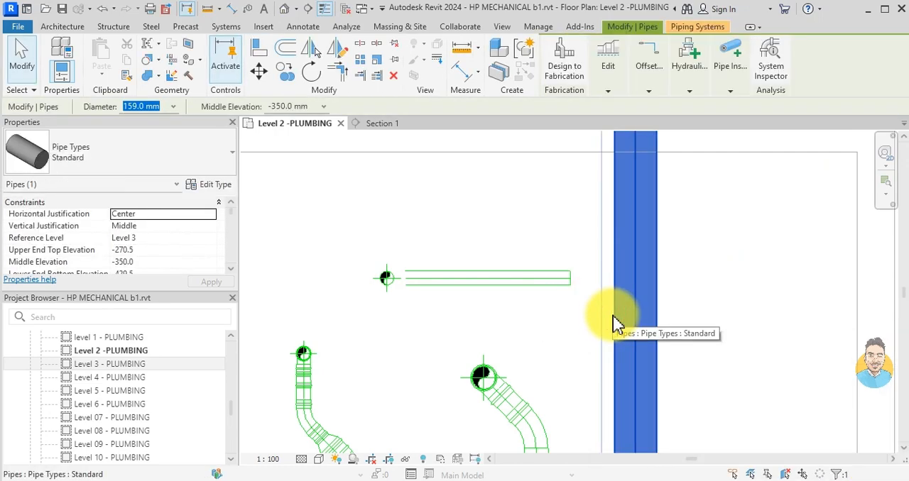
click(633, 346)
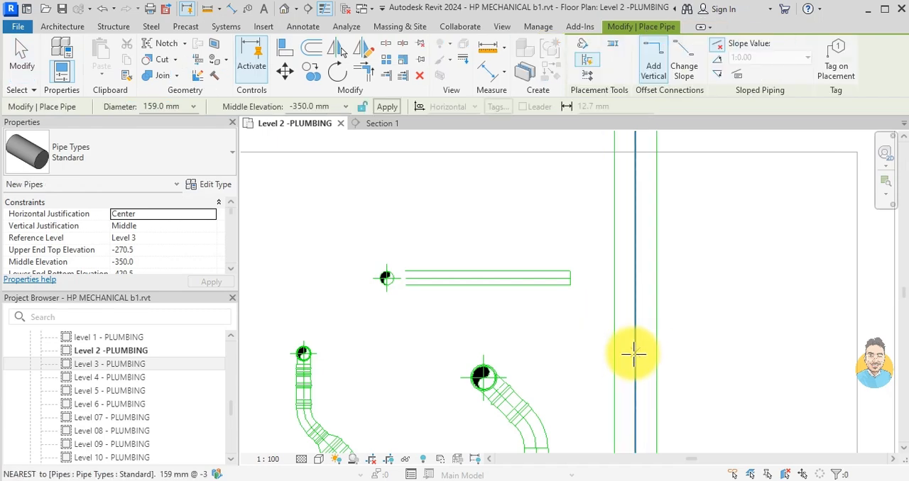
click(576, 301)
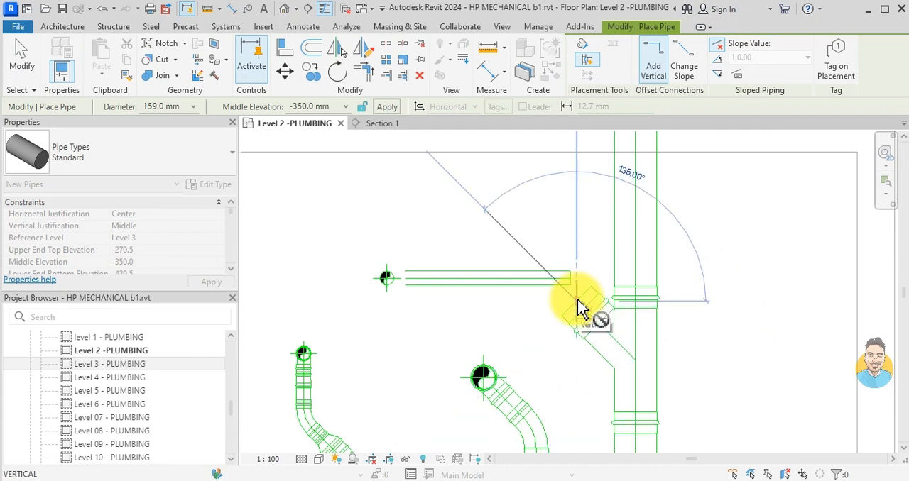
key(Escape)
key(Escape)
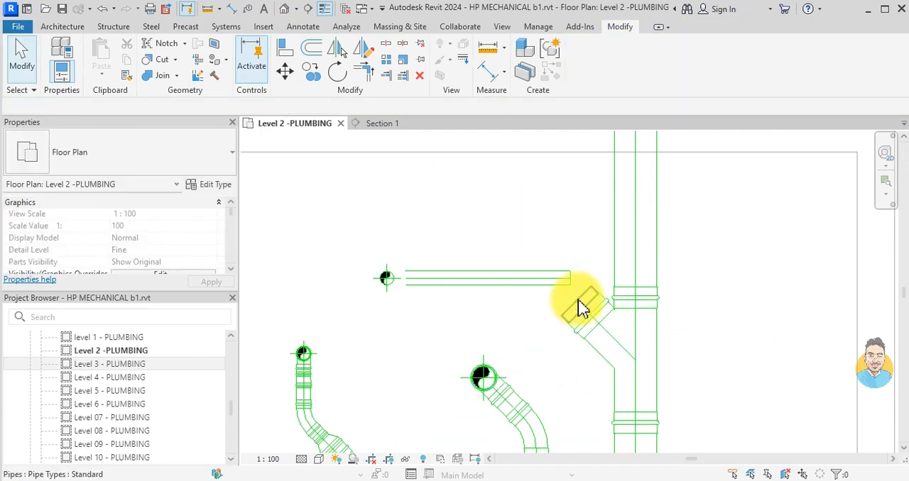
- Extend the free end of the main line's diagonal stub to a length of about 260 mm
click(527, 284)
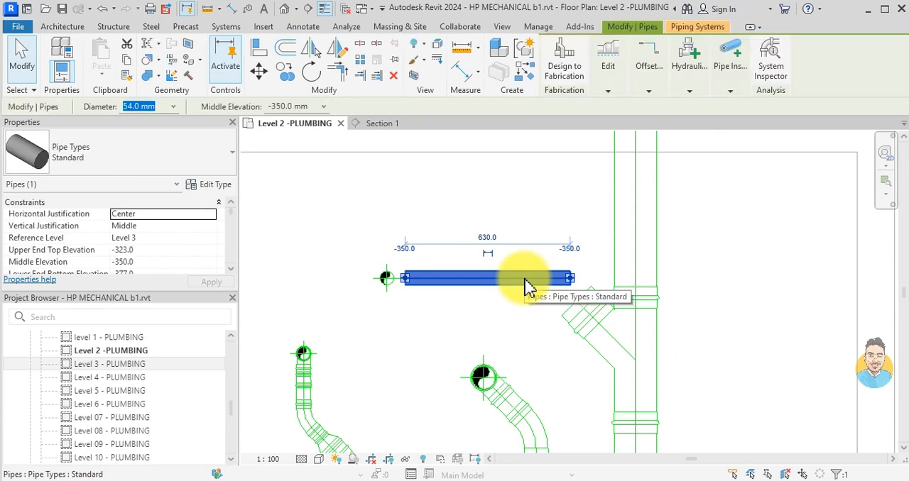
key(Escape)
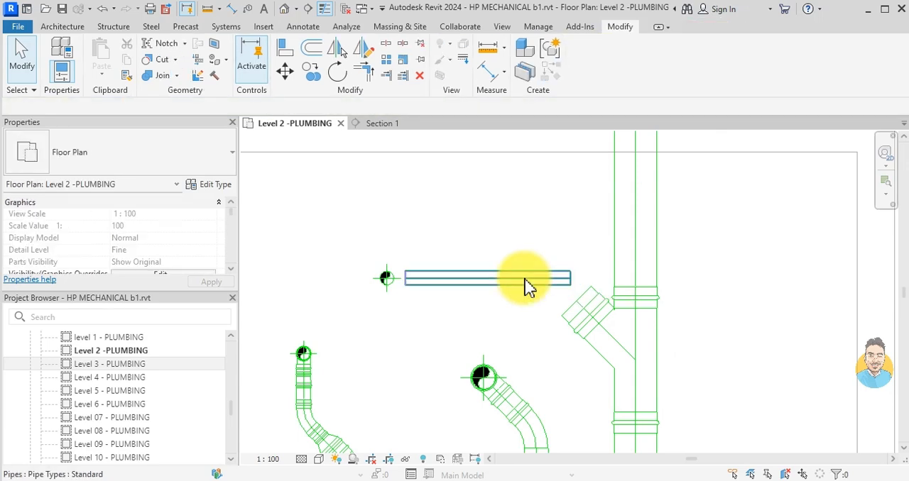
click(575, 300)
drag(575, 300, 538, 270)
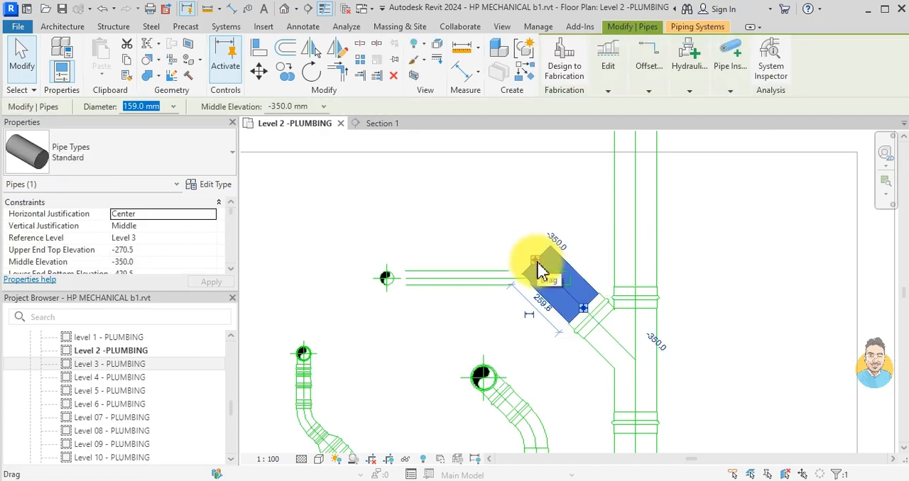
click(539, 272)
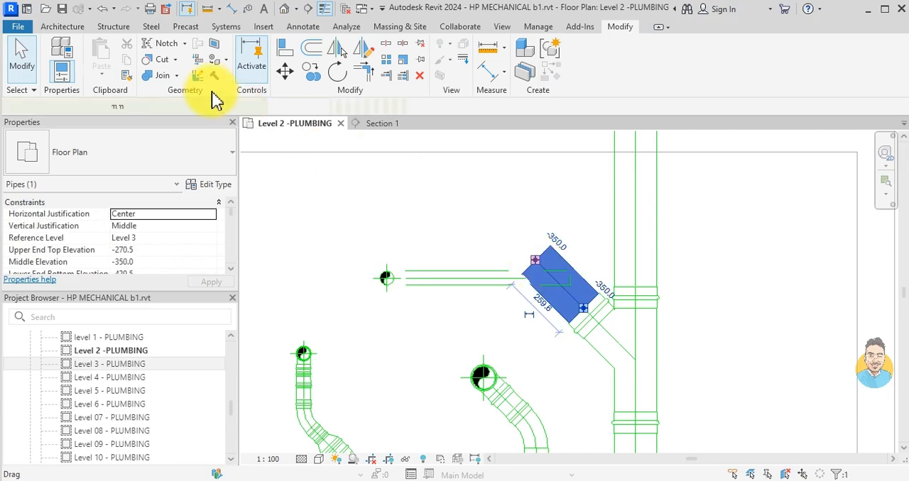
- Set the diagonal stub's diameter to 54 mm
click(145, 108)
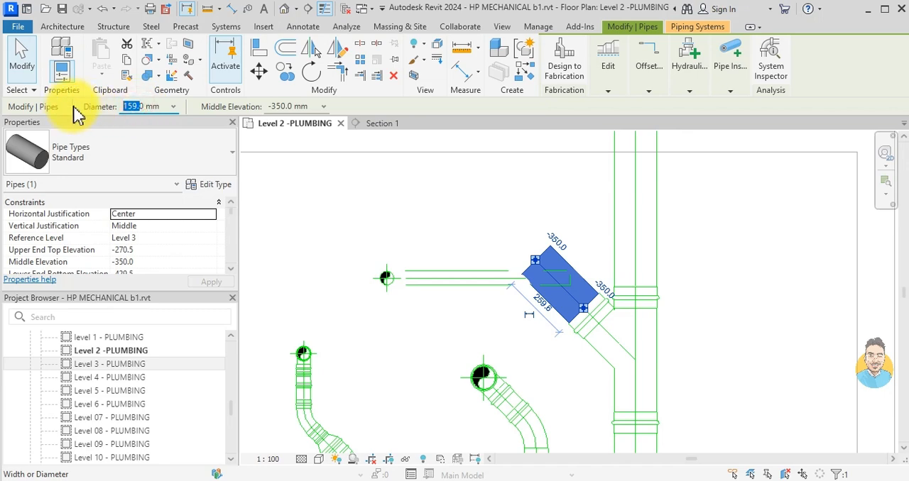
click(172, 106)
click(160, 108)
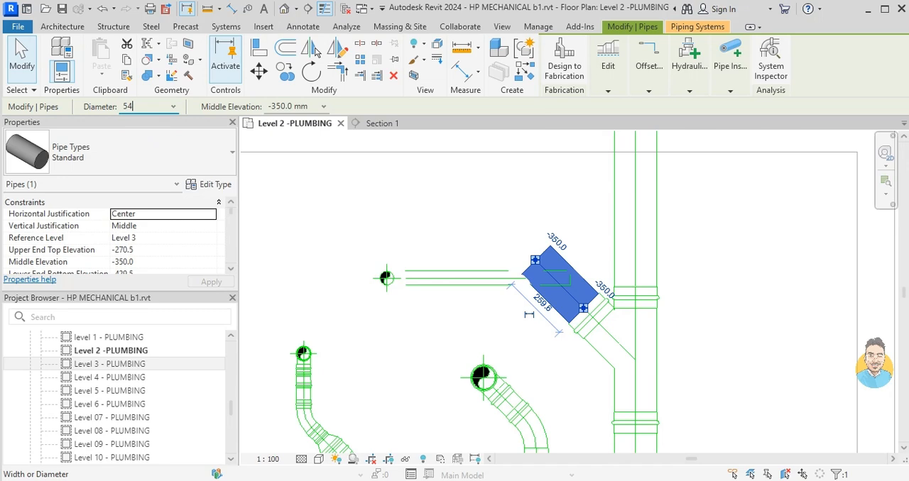
key(Return)
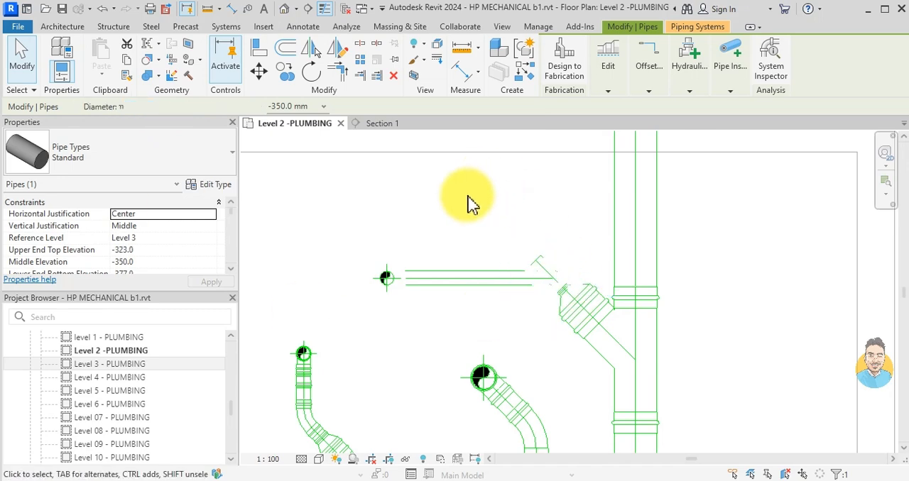
scroll(472, 204, down, 2)
key(Escape)
- Nudge the tee fitting that carries the 54 mm diagonal stub further up along the 159 mm main pipe
click(590, 323)
drag(591, 310, 597, 395)
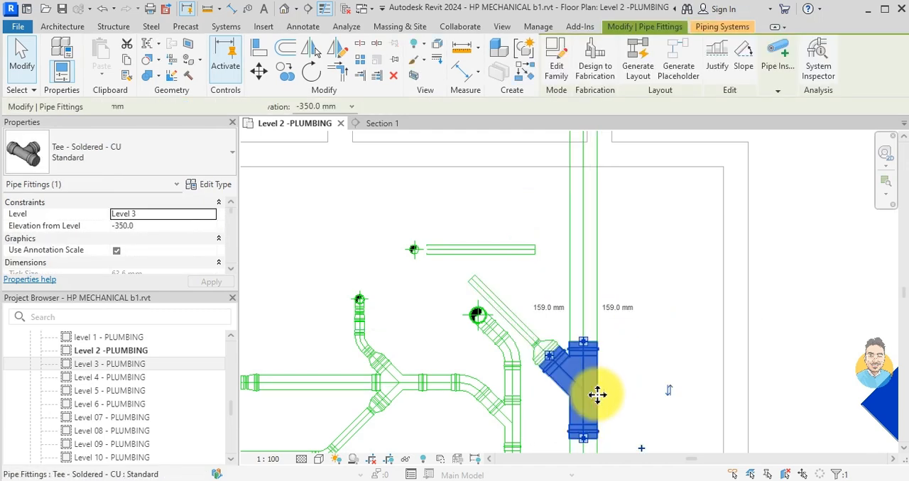
key(Escape)
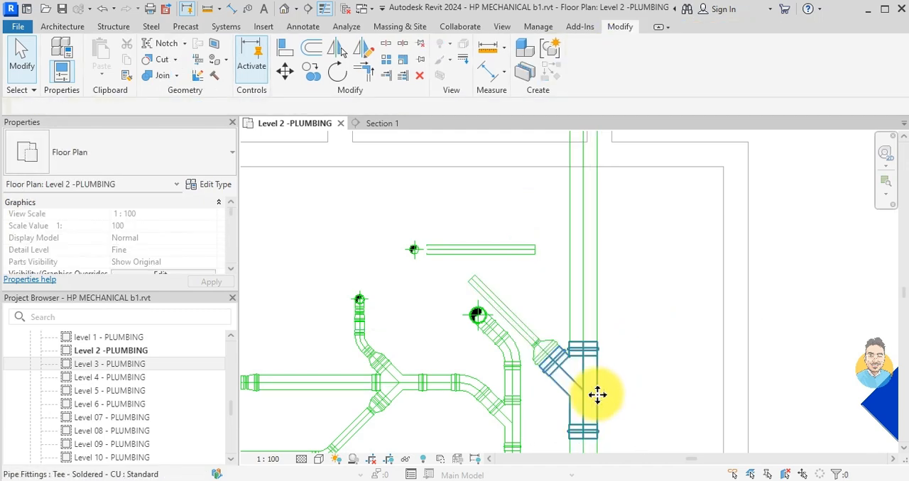
click(600, 401)
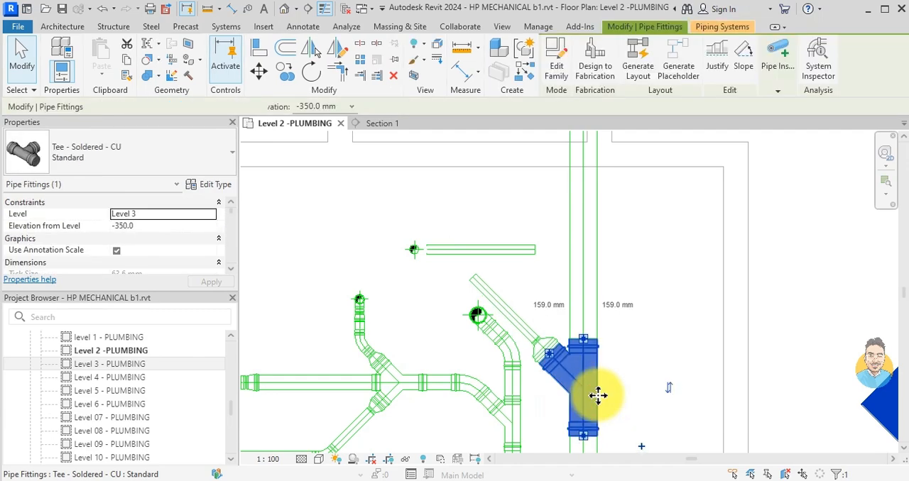
key(Up)
key(Up)
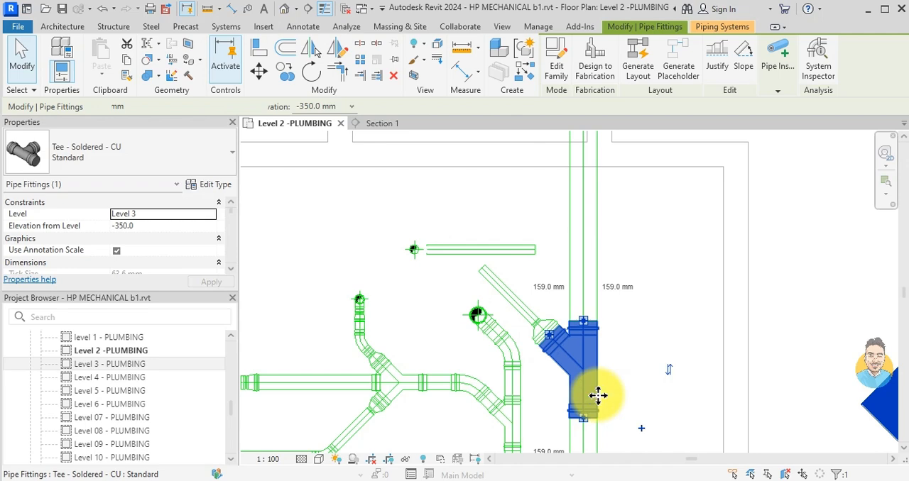
key(Escape)
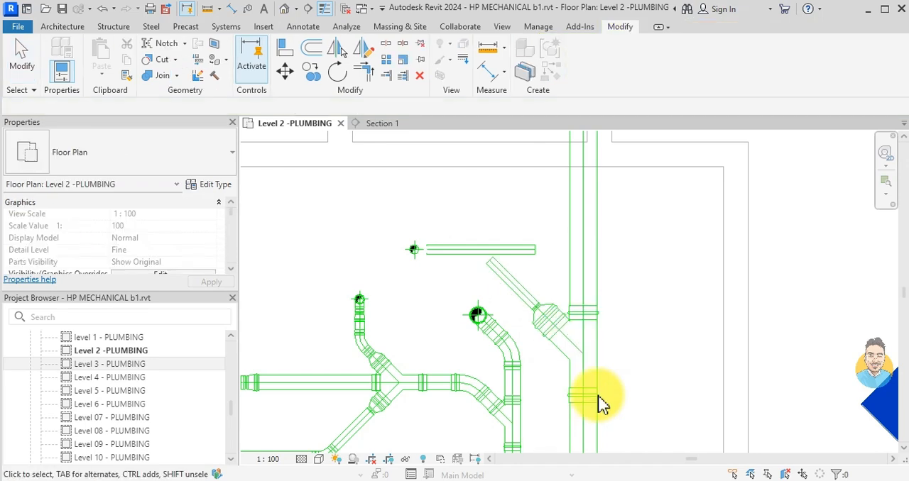
- Trim and extend the diagonal stub and the horizontal 54 mm riser pipe to meet in an elbow
click(516, 284)
click(444, 250)
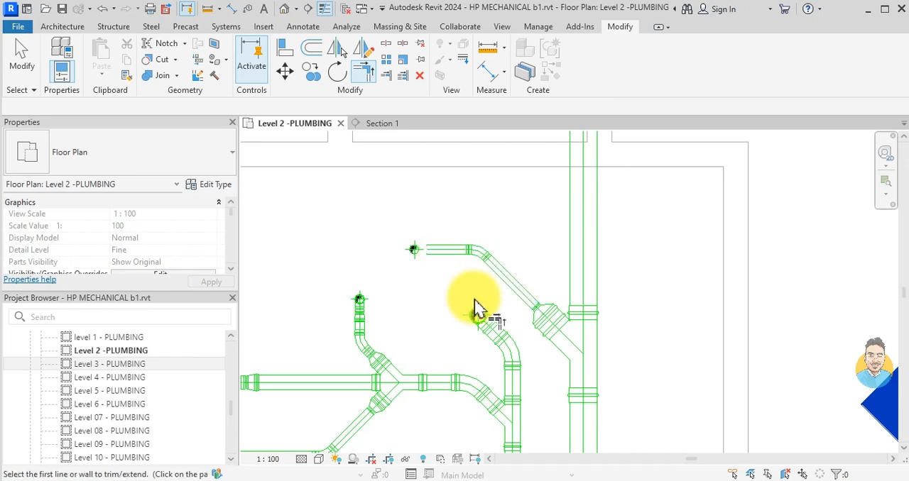
middle_drag(477, 306, 568, 364)
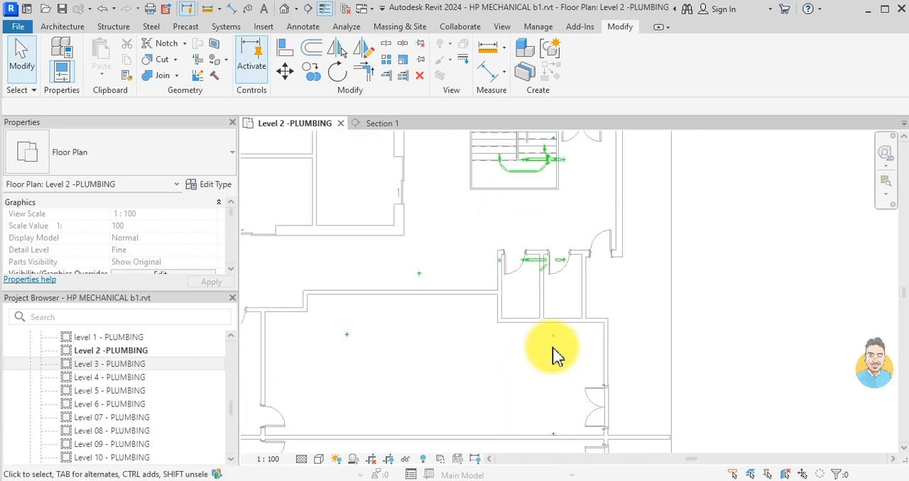
- Copy the KS text label from CRU 5 to the newly connected riser in CRU 4
middle_drag(558, 331, 598, 204)
click(523, 259)
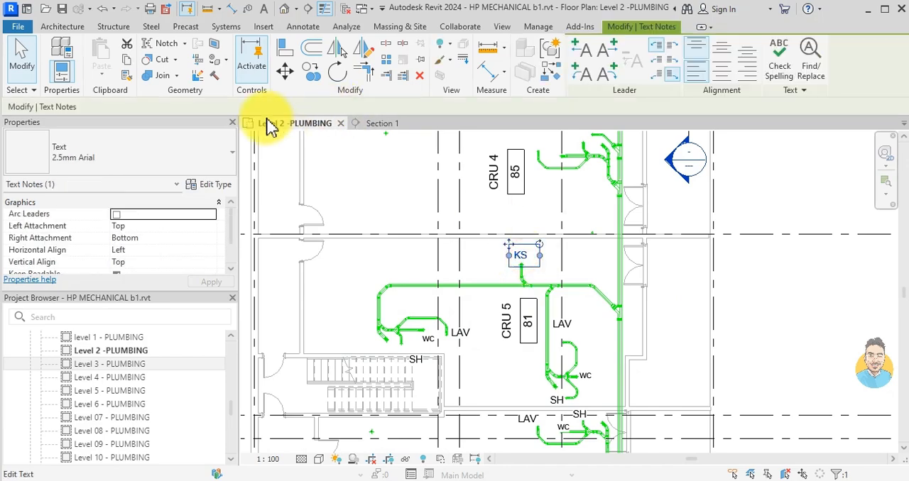
click(310, 71)
click(527, 260)
scroll(513, 308, up, 4)
scroll(511, 295, up, 5)
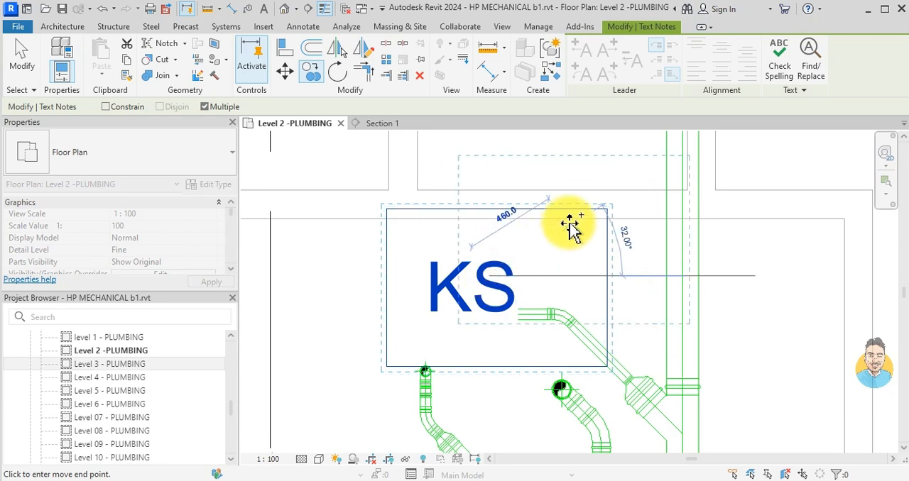
key(Escape)
key(Escape)
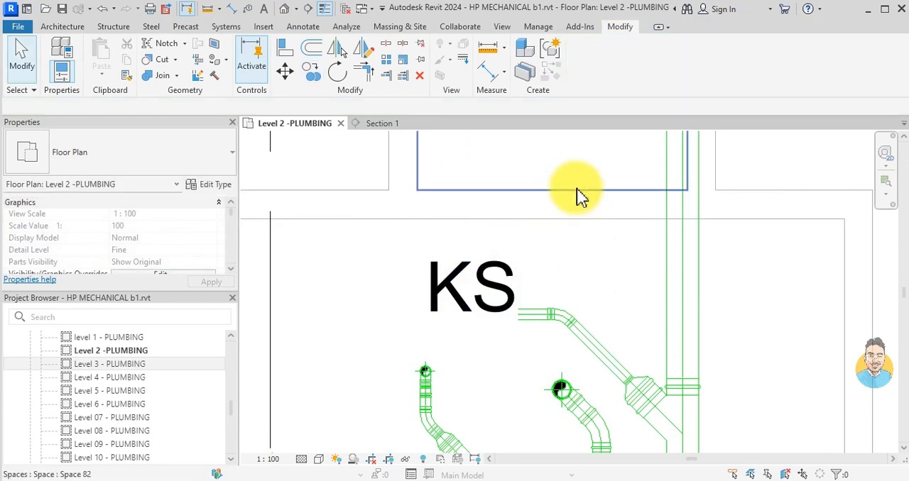
- Reposition the copied KS label in CRU 4 so it sits just above its riser
click(505, 277)
drag(387, 209, 441, 182)
key(Escape)
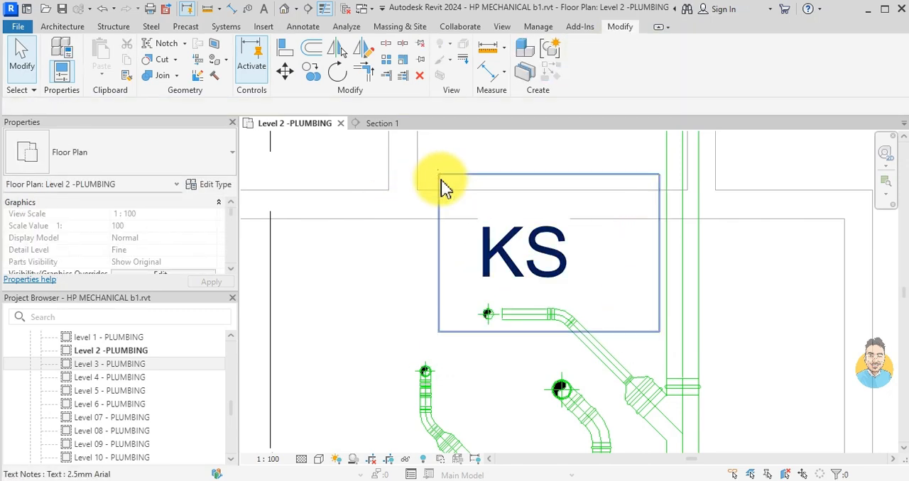
- Copy the WC text label from CRU 5 to the WC drain riser in CRU 4
scroll(490, 256, down, 5)
middle_drag(475, 428, 524, 292)
middle_drag(491, 411, 510, 286)
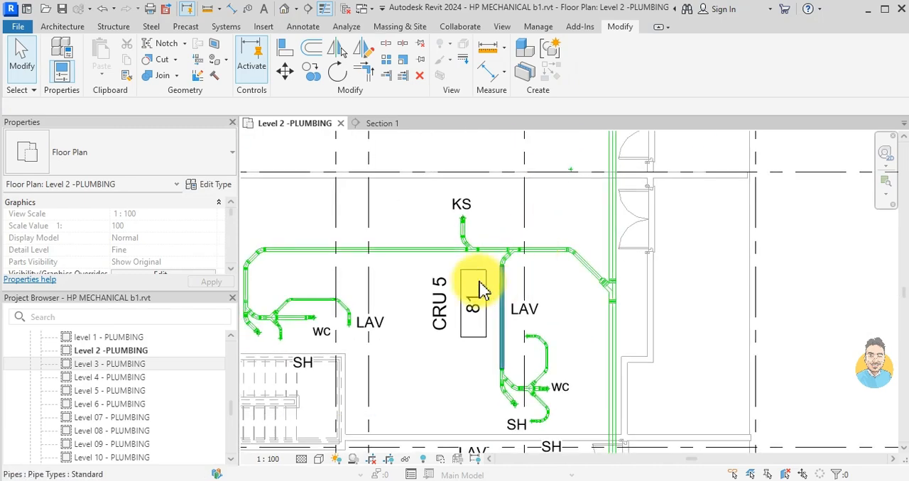
click(561, 389)
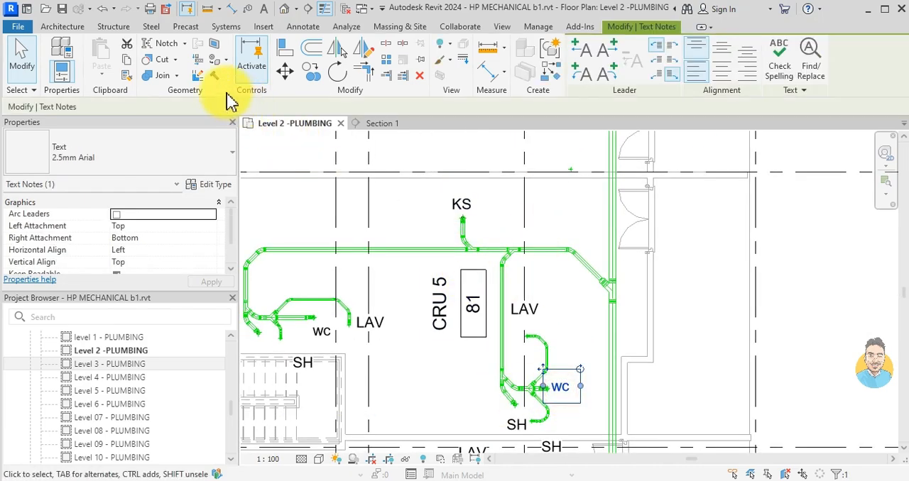
click(306, 77)
click(568, 389)
scroll(558, 316, down, 1)
middle_drag(557, 316, 548, 418)
scroll(522, 213, up, 3)
scroll(534, 212, up, 2)
click(561, 259)
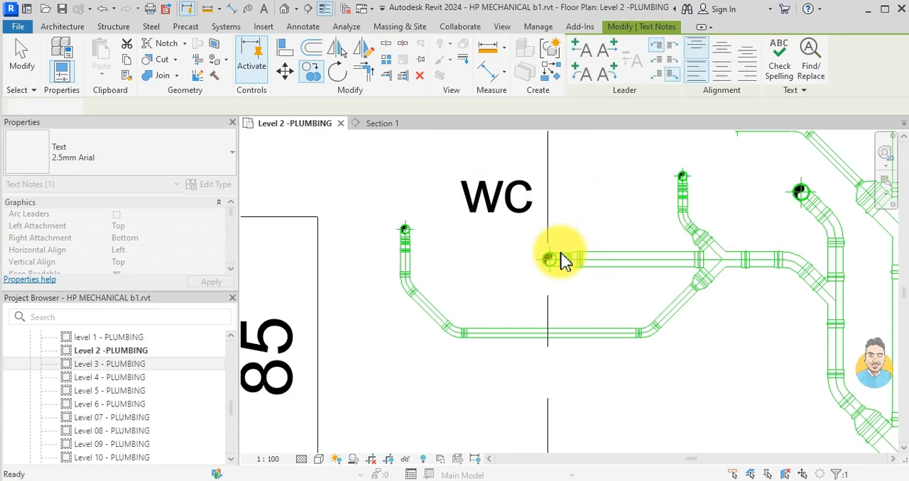
key(Escape)
- Shift the copied WC label in CRU 4 so it sits directly above the WC riser
click(534, 220)
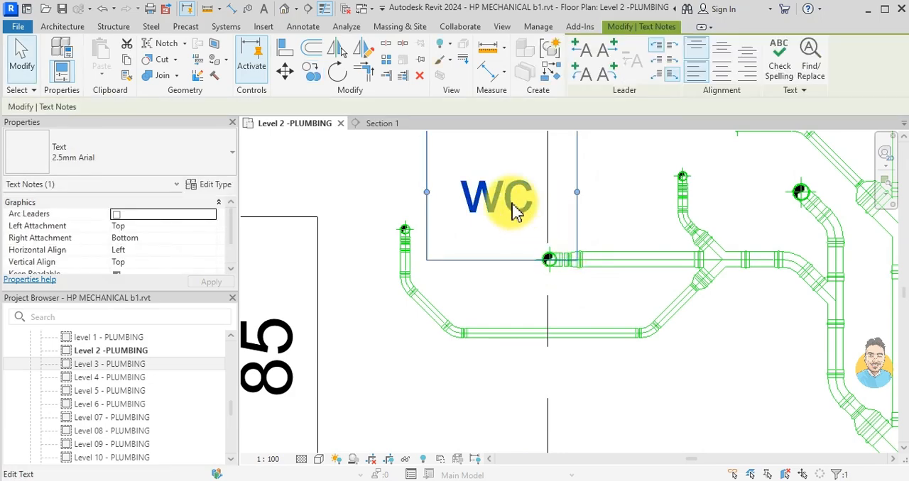
scroll(516, 212, down, 2)
drag(450, 196, 488, 202)
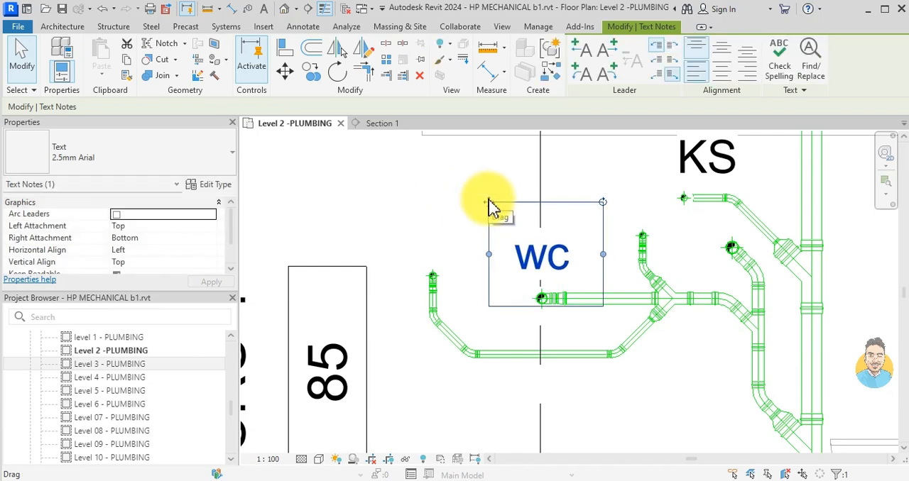
key(Escape)
- Copy the LAV text label from CRU 5 to above the lavatory riser beside the WC label in CRU 4
scroll(501, 223, down, 4)
middle_drag(476, 360, 477, 201)
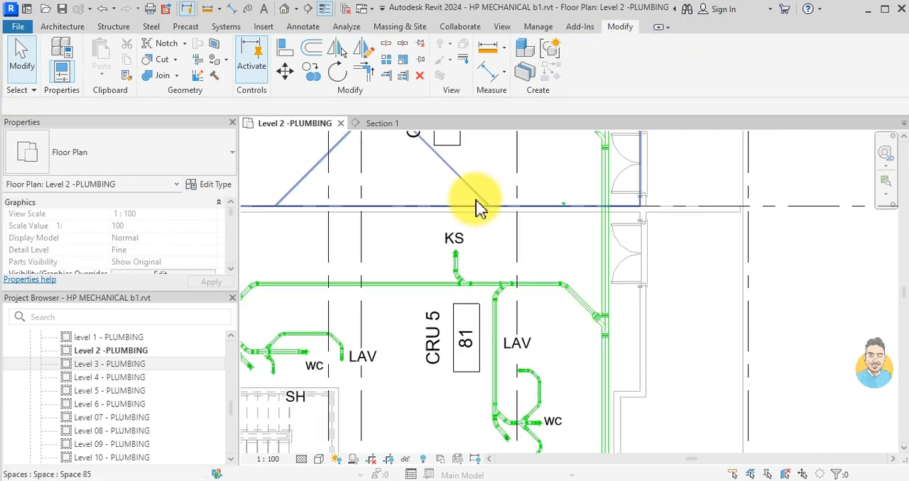
mouse_move(500, 304)
middle_down()
mouse_move(544, 224)
mouse_move(531, 225)
mouse_move(529, 379)
mouse_move(502, 304)
middle_up()
click(544, 238)
click(310, 80)
click(533, 240)
scroll(533, 226, down, 1)
scroll(525, 291, down, 2)
scroll(504, 249, up, 5)
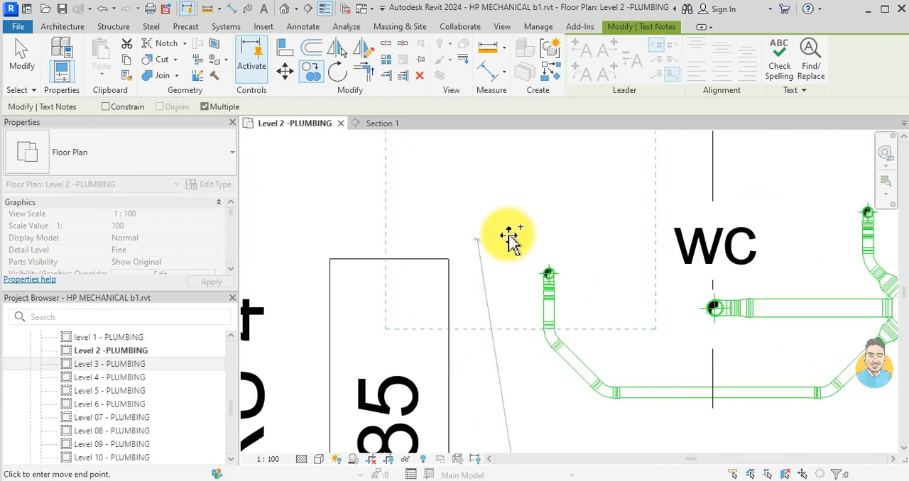
scroll(515, 245, down, 3)
scroll(514, 245, up, 1)
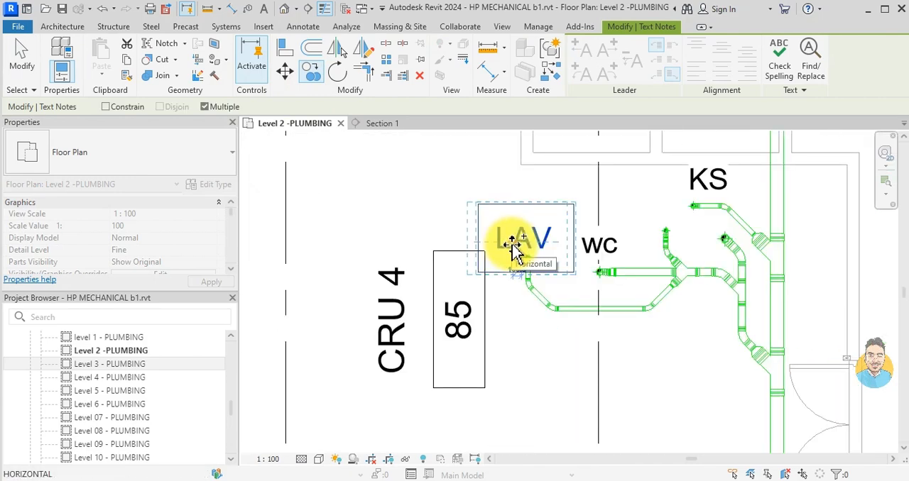
click(500, 255)
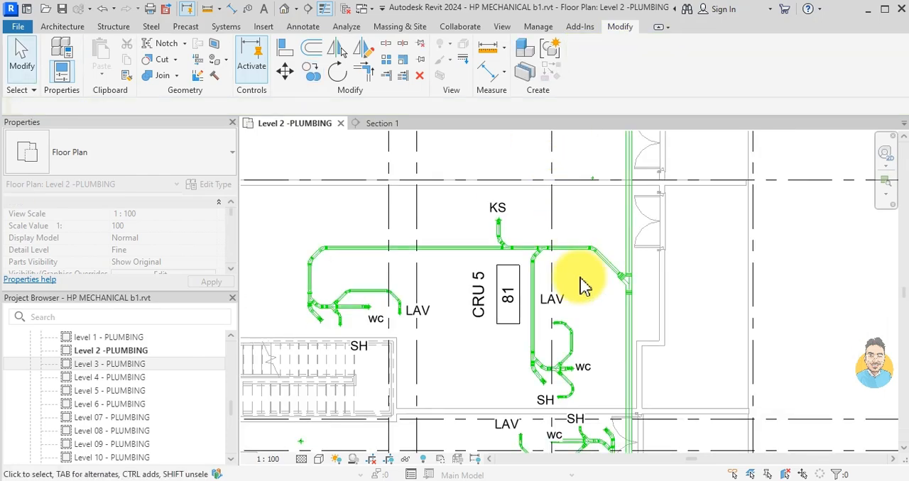
- Copy the SH text label from CRU 5 to the shower riser between the WC and KS labels in CRU 4
click(545, 401)
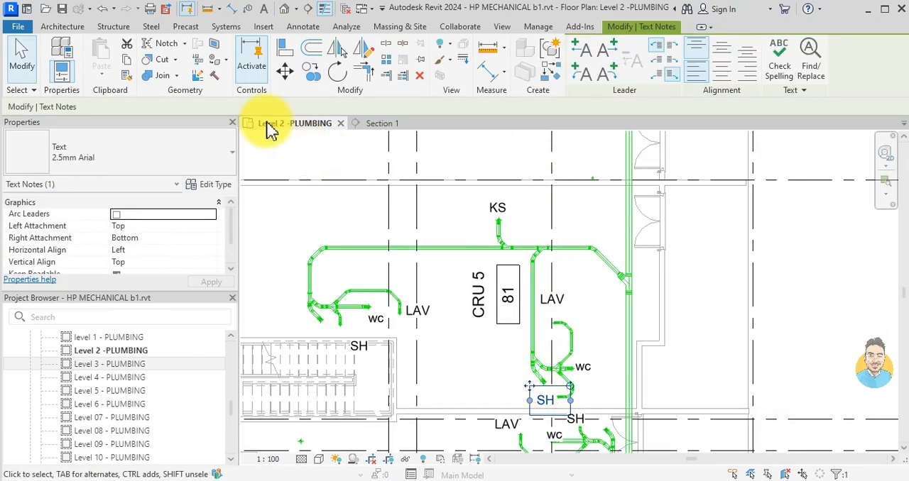
click(311, 71)
click(561, 390)
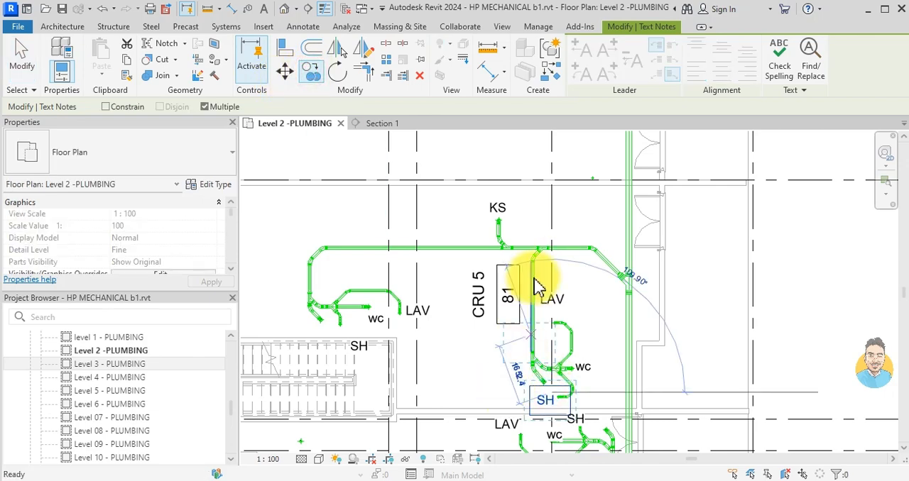
scroll(536, 284, down, 4)
scroll(557, 218, up, 3)
scroll(515, 260, up, 4)
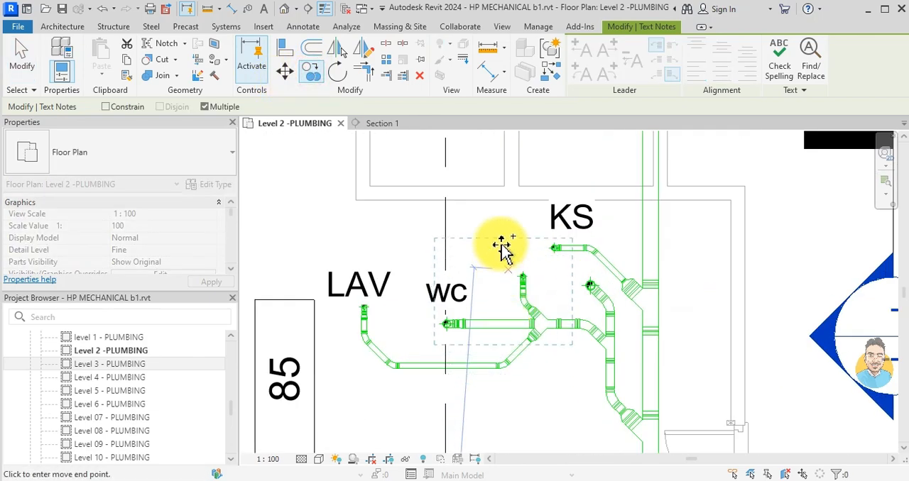
scroll(501, 249, up, 3)
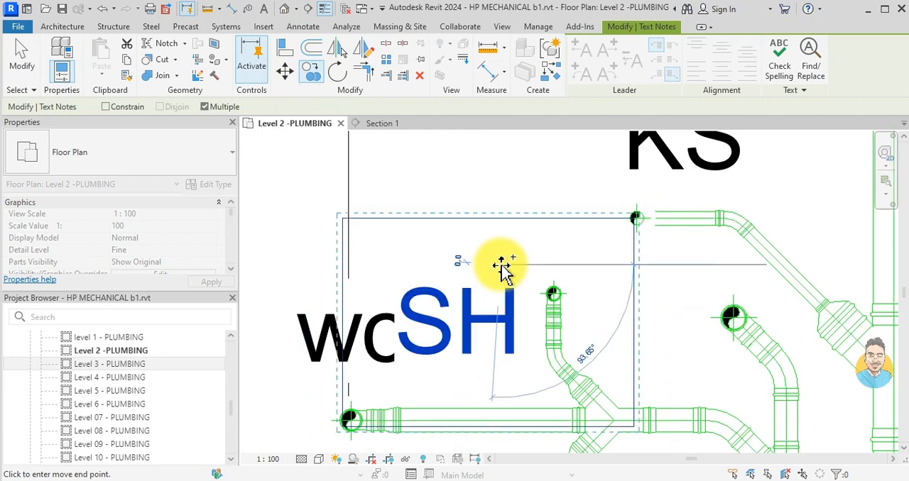
key(Escape)
key(Escape)
- Move the copied SH label in CRU 4 up, clear of the WC label and beside the shower riser
scroll(501, 265, up, 1)
click(501, 265)
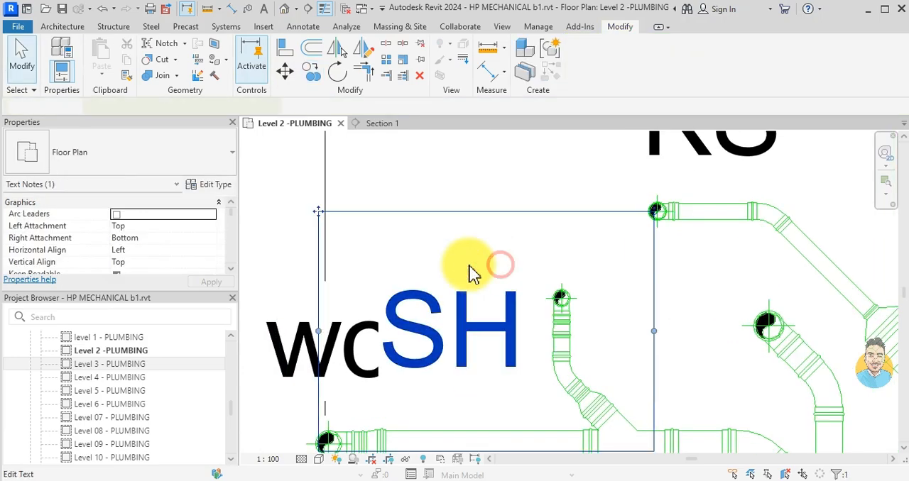
drag(323, 213, 318, 138)
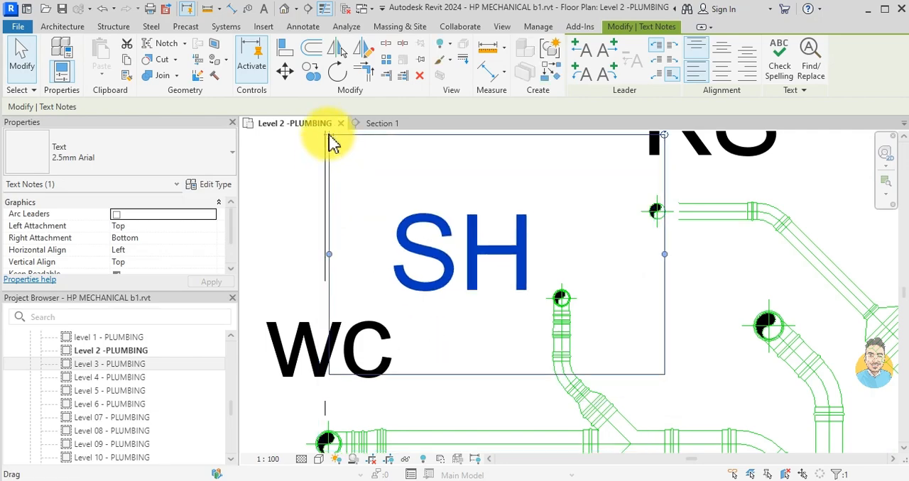
scroll(397, 319, down, 2)
key(Escape)
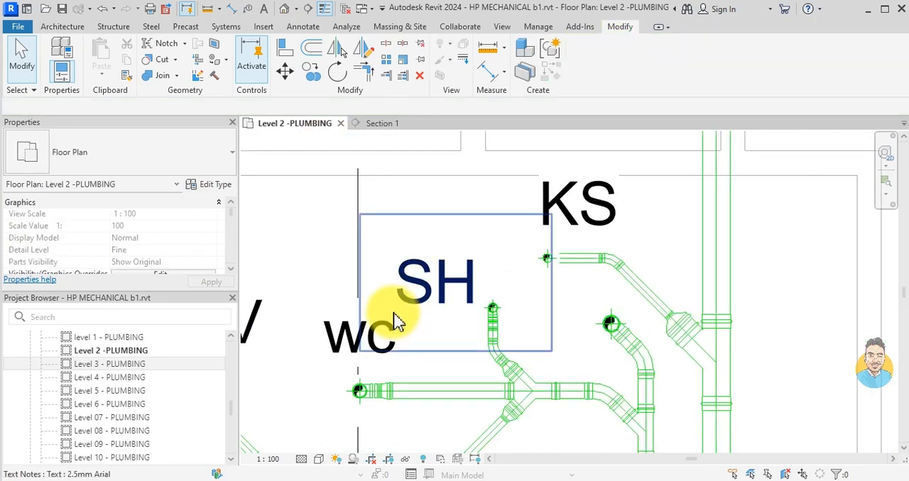
- Extend the open upper end of the 159 mm main pipe past the next washroom drain group, up to the double doors
scroll(398, 321, down, 5)
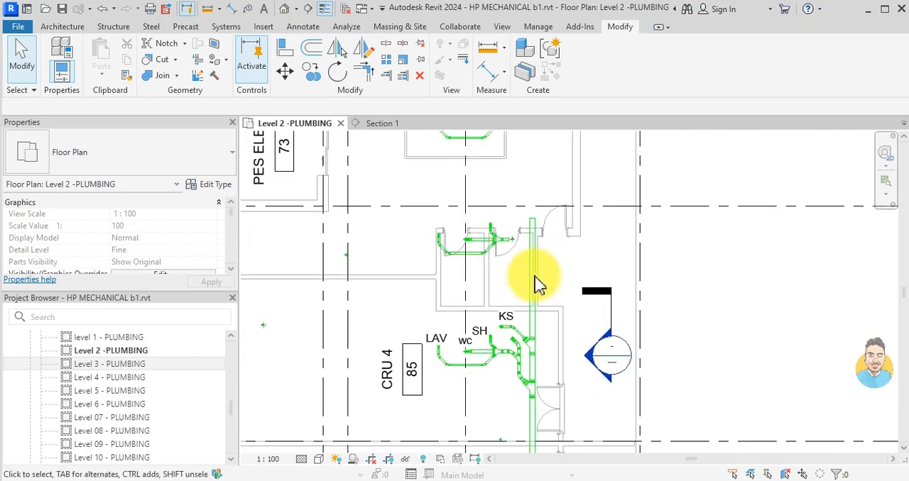
middle_drag(530, 293, 528, 243)
middle_drag(523, 187, 522, 317)
scroll(489, 289, up, 3)
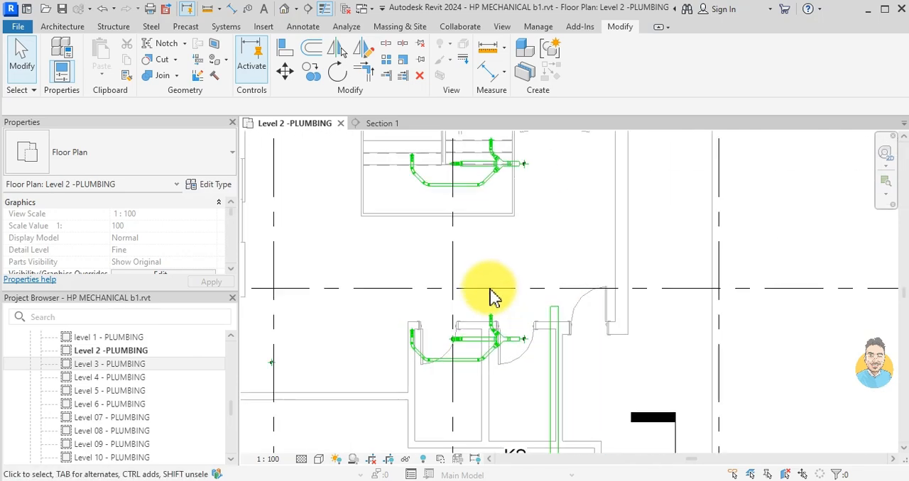
scroll(551, 284, down, 5)
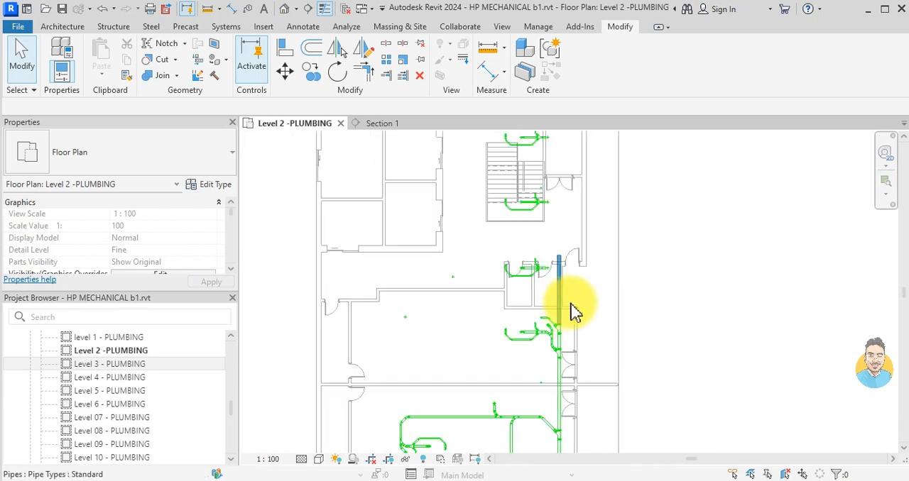
scroll(575, 313, down, 2)
scroll(582, 307, up, 3)
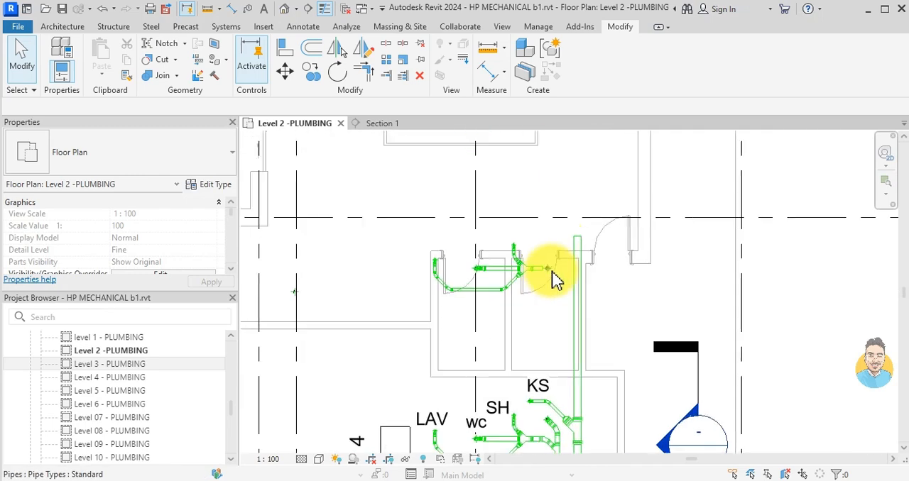
click(580, 321)
middle_drag(599, 134, 615, 274)
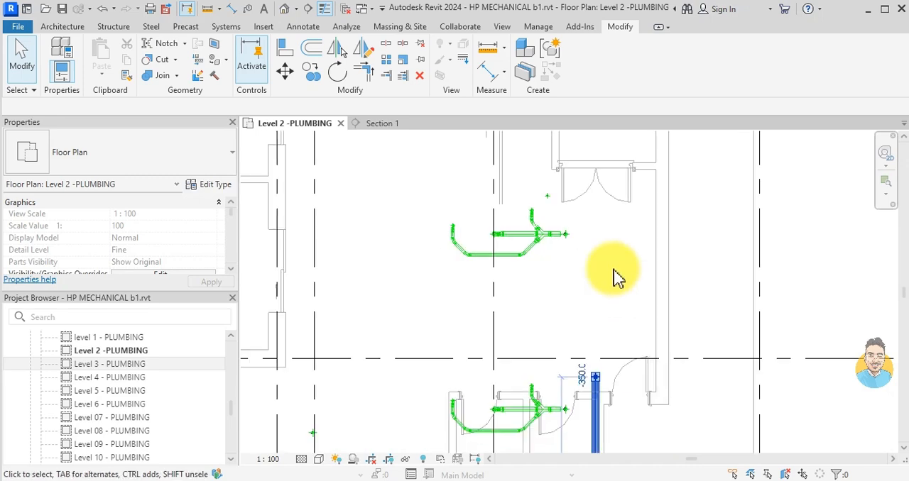
drag(594, 372, 599, 213)
key(Escape)
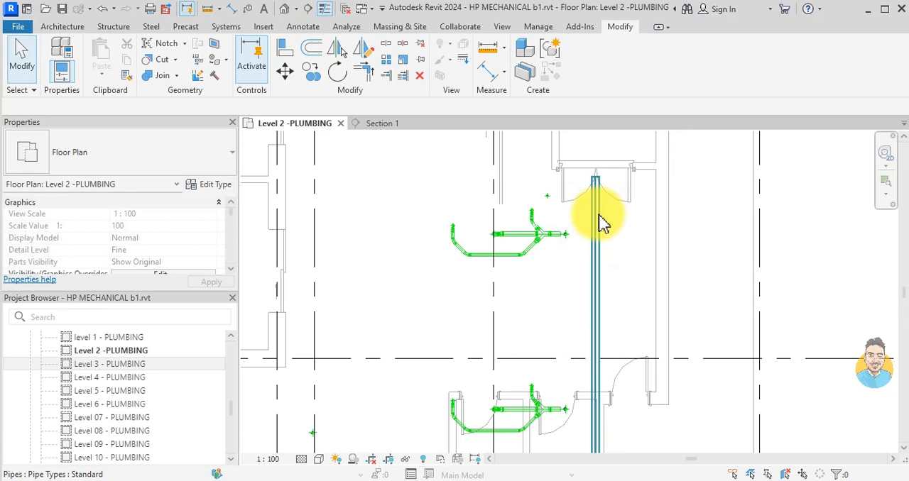
scroll(561, 261, down, 5)
middle_drag(491, 274, 605, 340)
scroll(533, 224, down, 1)
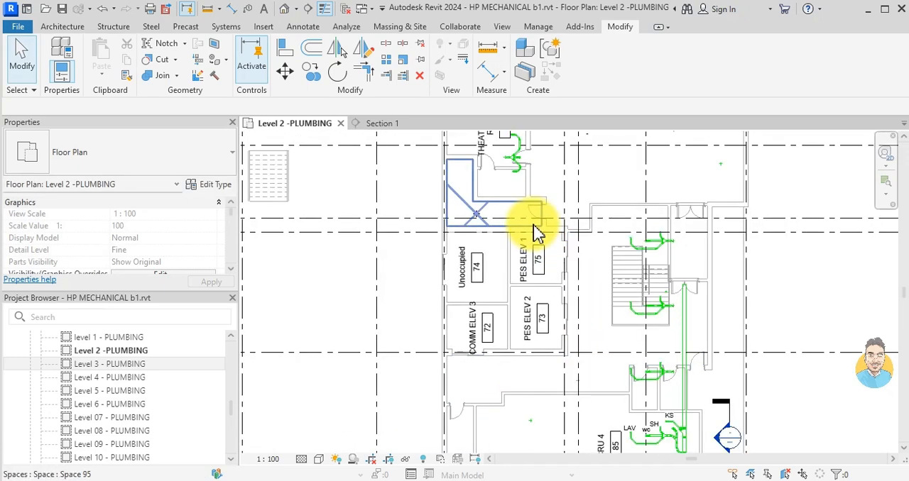
middle_drag(534, 225, 549, 328)
middle_drag(623, 350, 574, 246)
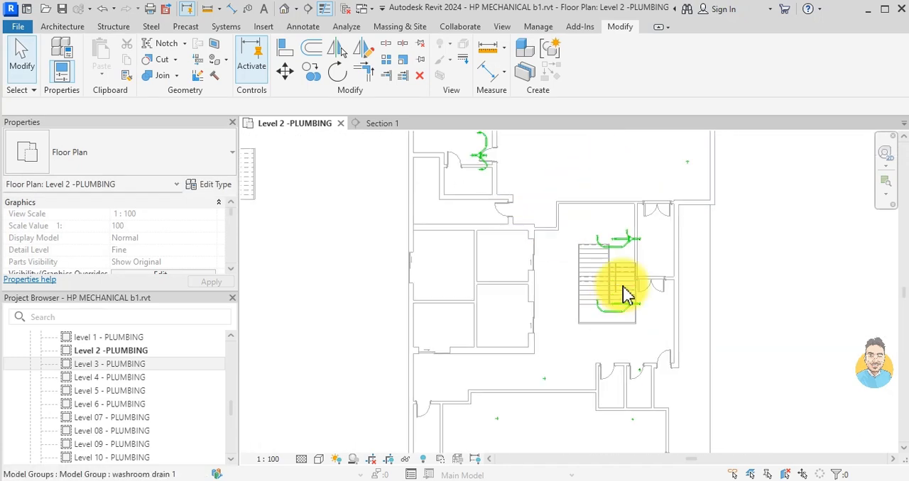
scroll(625, 295, up, 3)
middle_drag(632, 270, 599, 341)
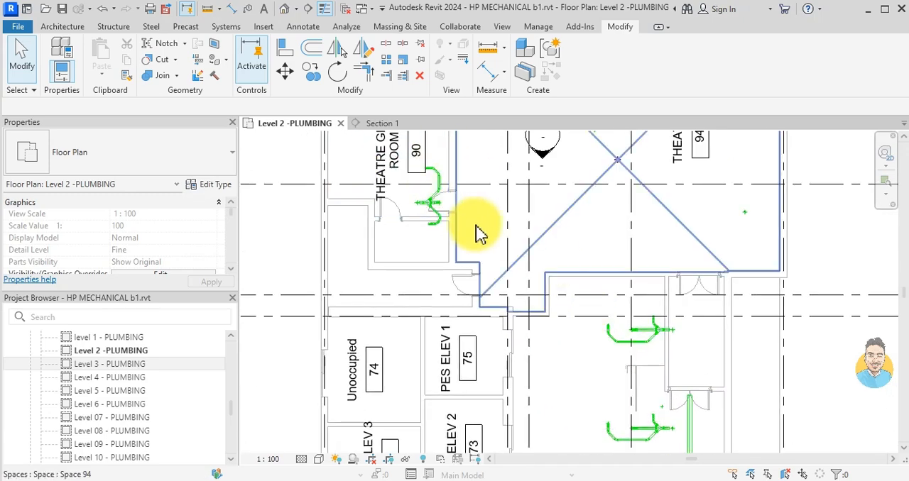
scroll(518, 238, down, 4)
scroll(538, 369, up, 2)
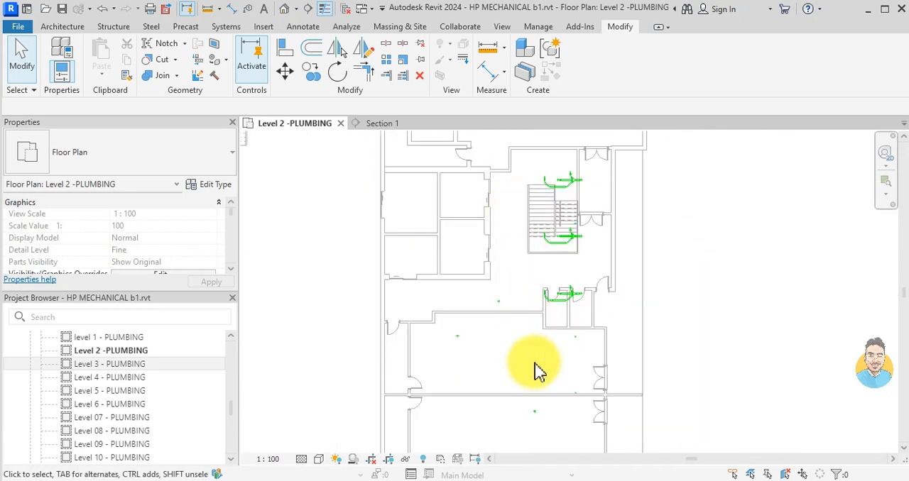
click(410, 477)
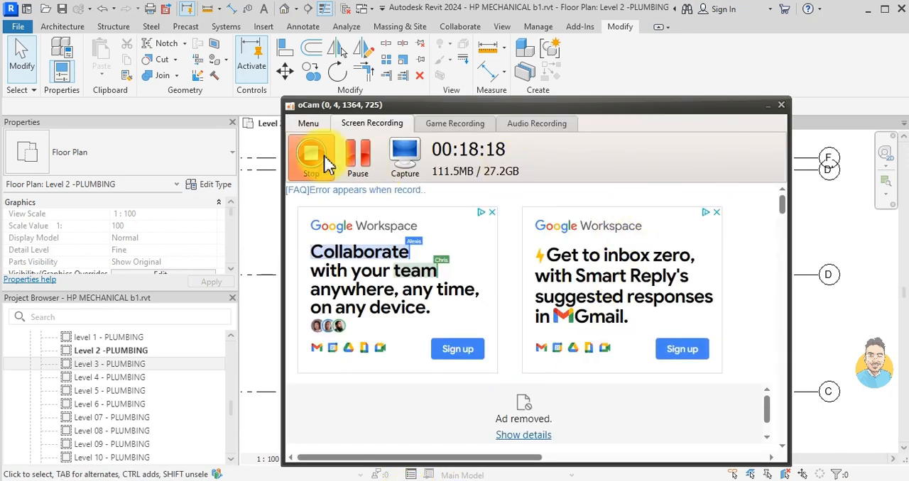
click(311, 155)
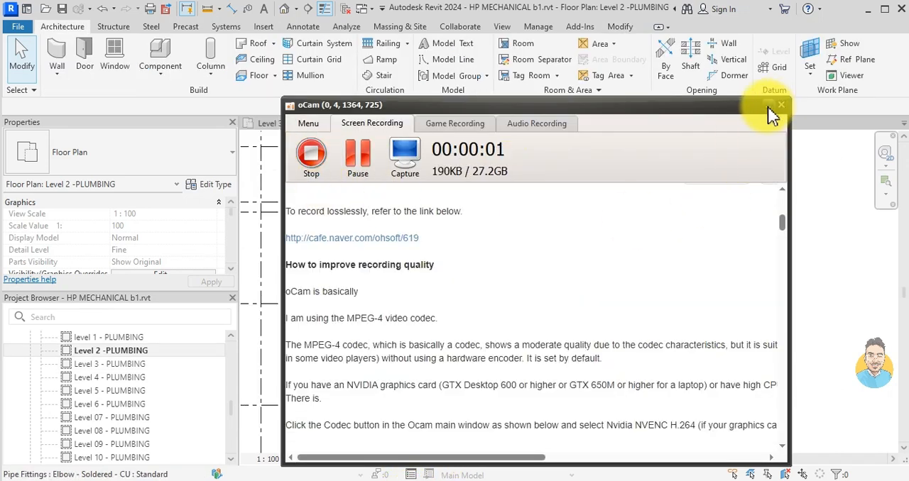
click(767, 107)
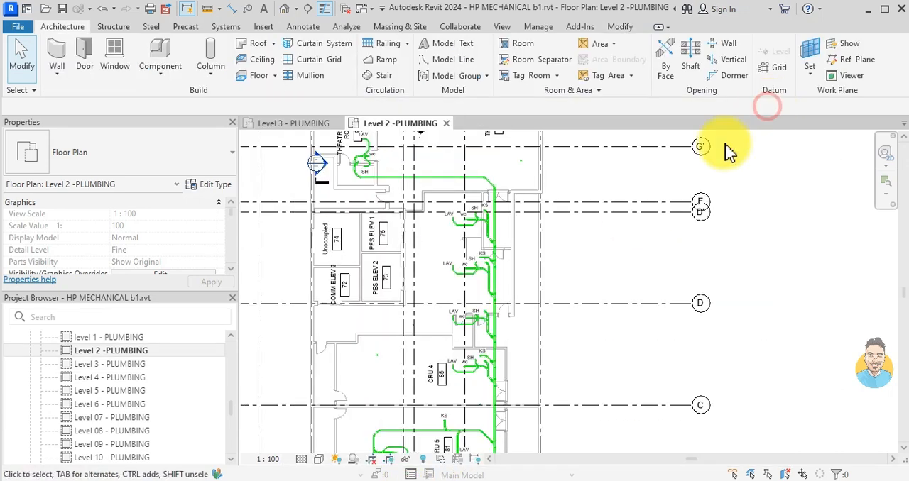
- Open the ROOF - PLUMBING floor plan and bring the building's roof area into view
middle_drag(472, 289, 503, 301)
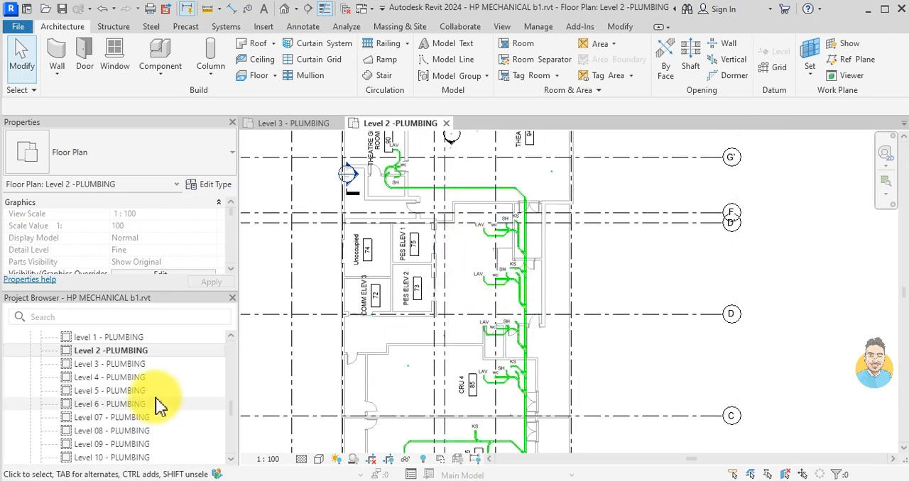
scroll(160, 401, down, 3)
click(119, 417)
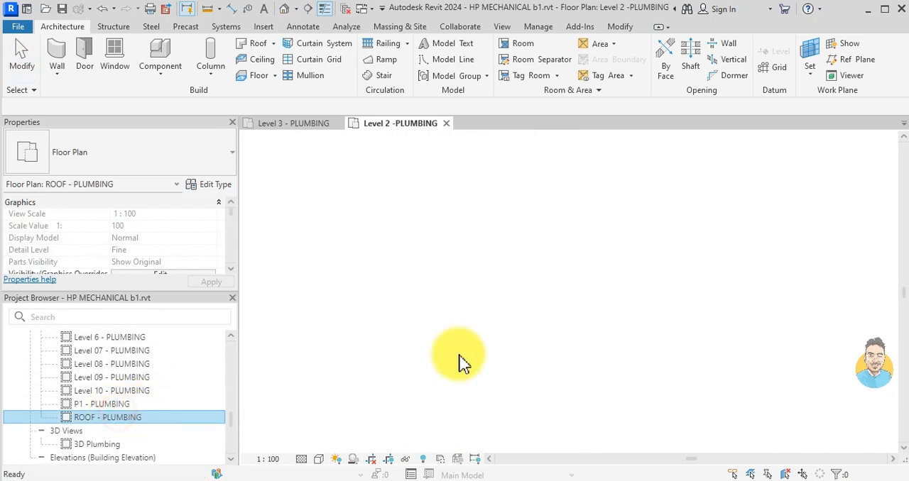
scroll(514, 284, down, 2)
middle_drag(492, 238, 493, 271)
scroll(452, 241, up, 1)
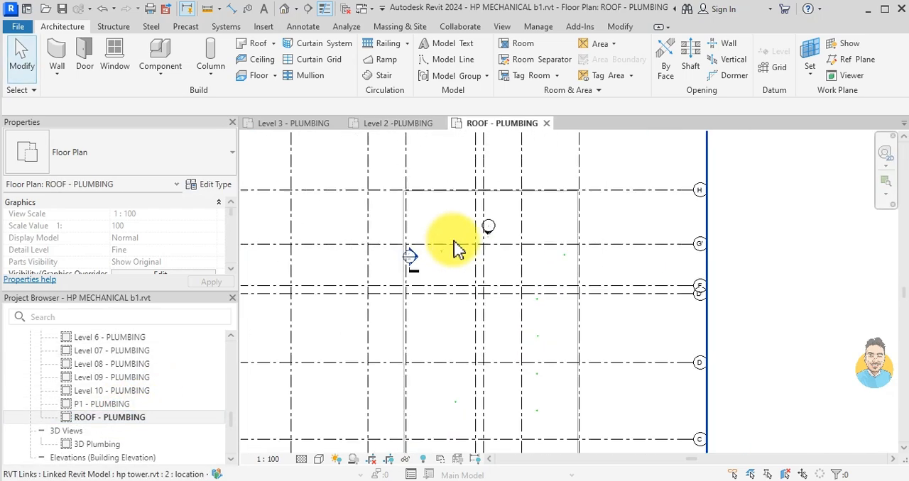
scroll(497, 240, up, 1)
scroll(499, 245, down, 1)
middle_drag(501, 253, 494, 236)
middle_drag(486, 335, 469, 258)
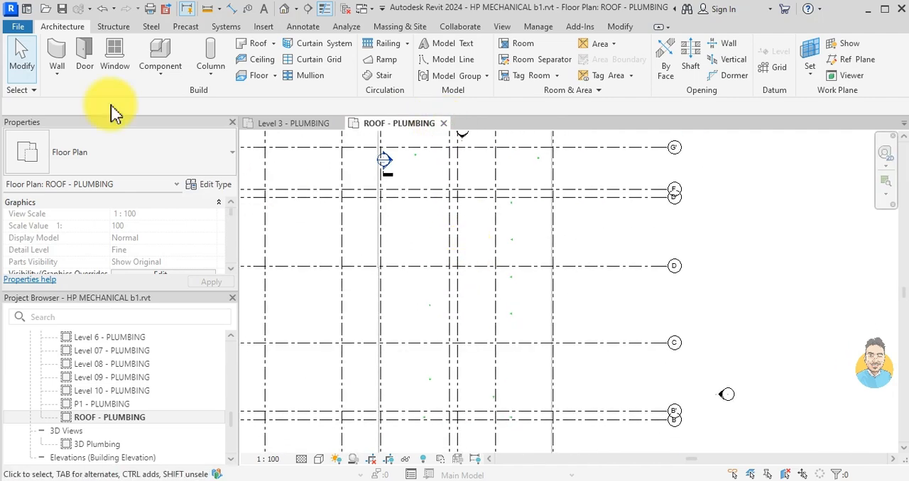
- Open the project Mechanical tim hortons.rvt from the Downloads folder
click(14, 32)
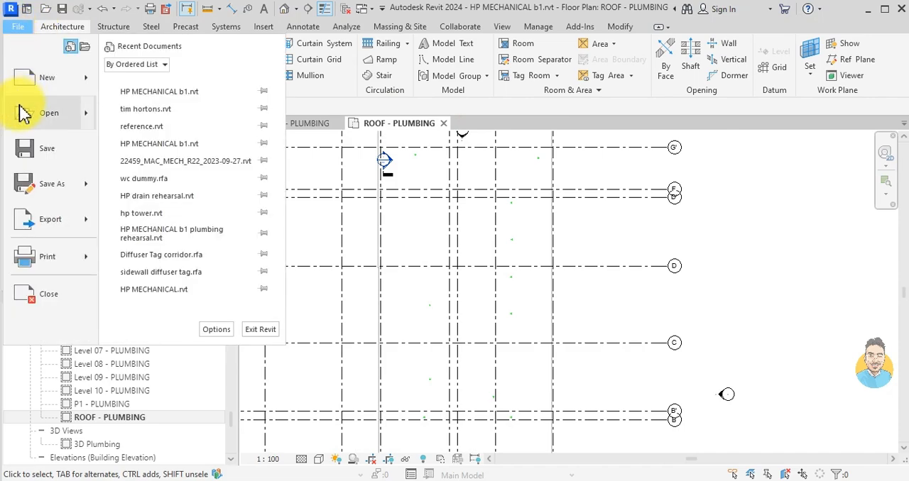
mouse_move(26, 111)
click(137, 117)
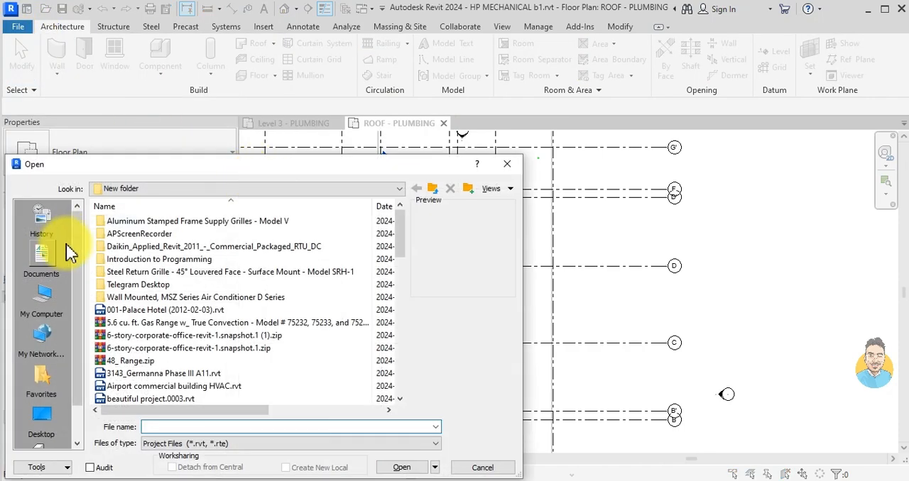
click(32, 290)
double_click(116, 275)
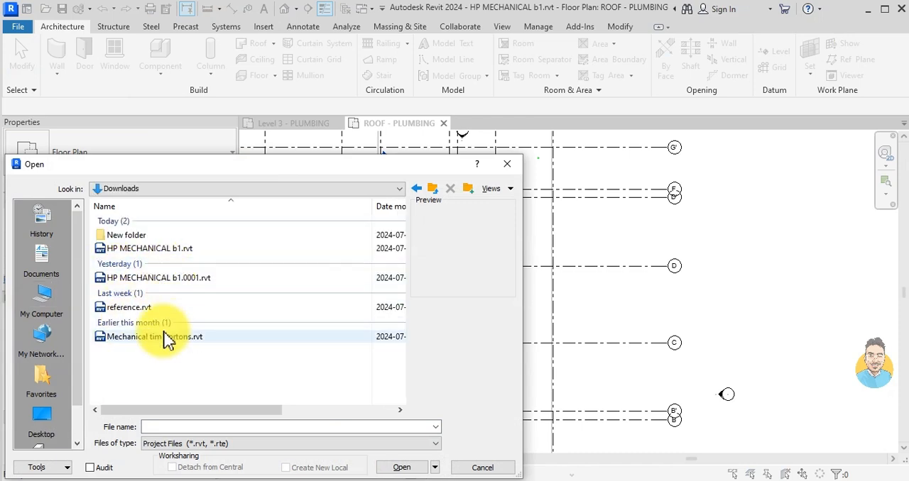
click(163, 336)
click(403, 468)
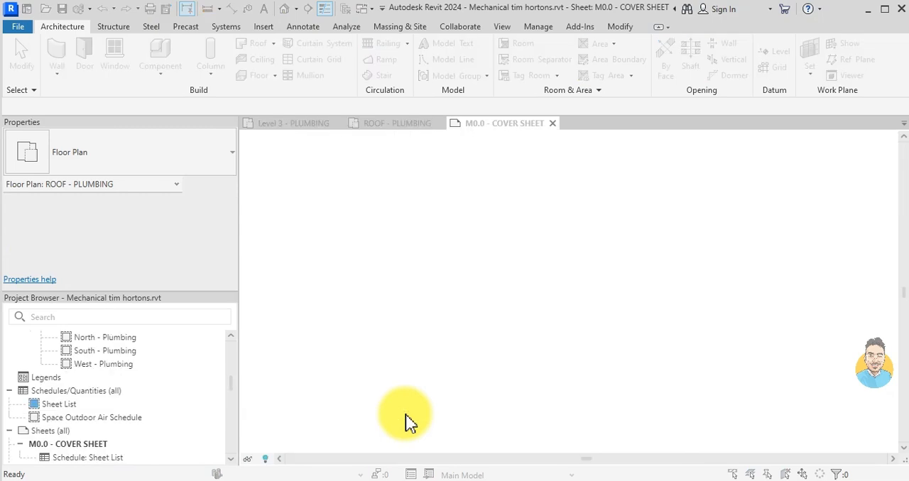
click(377, 277)
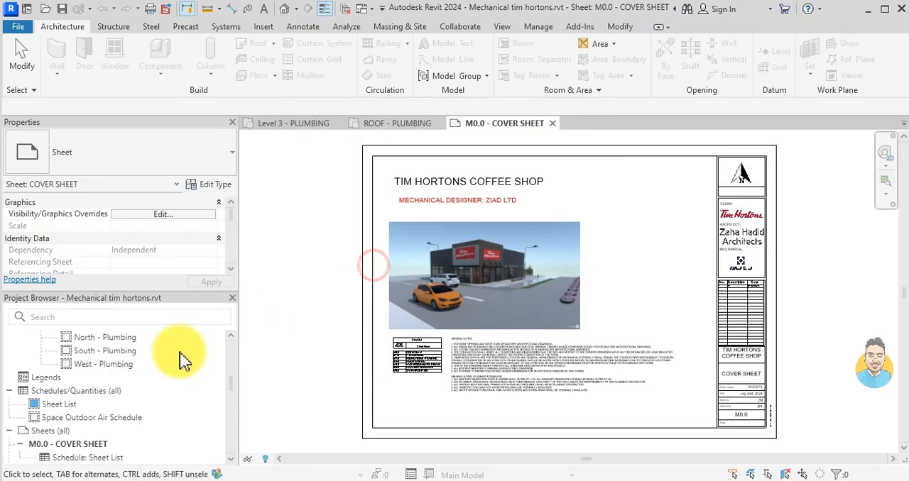
- Open the sheet M3.0 - ROOF PLUMBING in the Tim Hortons project
scroll(137, 390, down, 2)
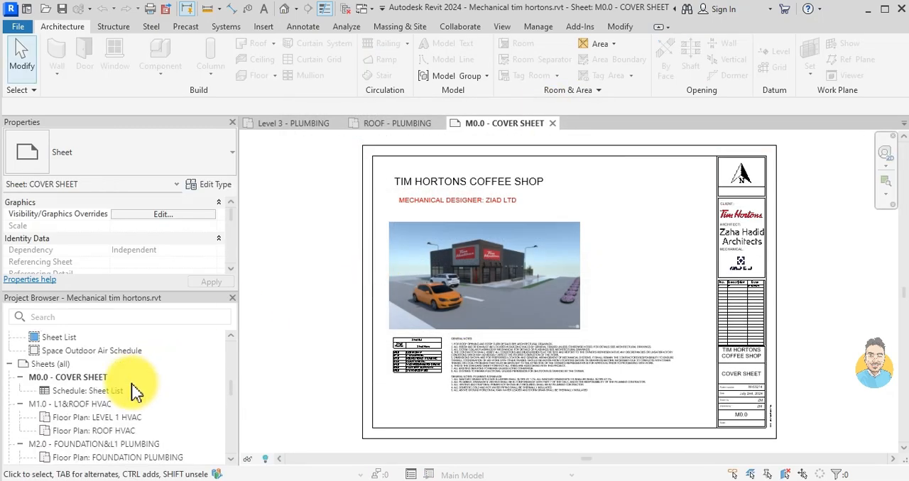
scroll(101, 404, down, 3)
click(86, 418)
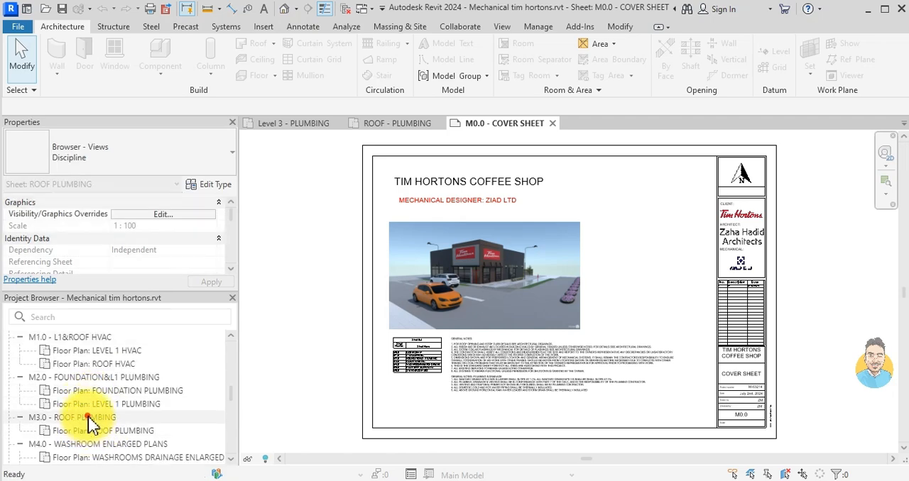
double_click(87, 418)
- Activate the roof plan viewport and copy the Zurn Z1715 roof drain beside the left RD-1 tag to the clipboard
scroll(561, 222, up, 5)
click(552, 219)
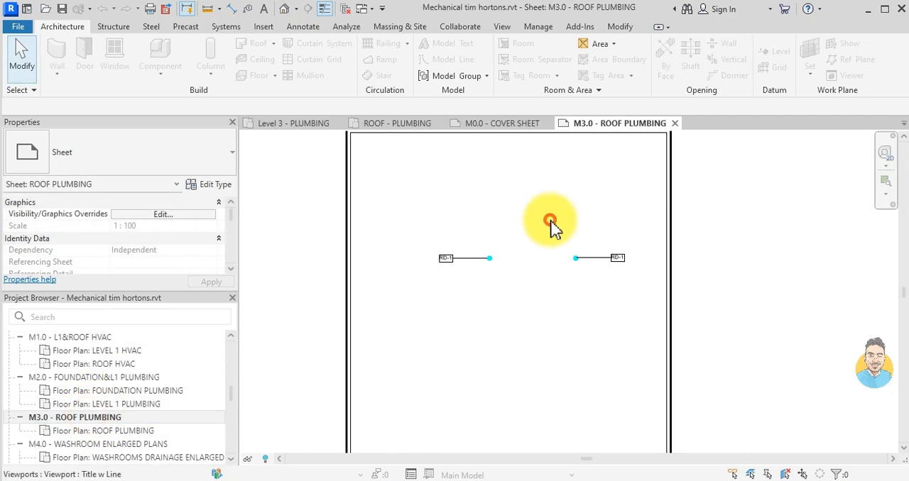
double_click(486, 264)
scroll(485, 264, up, 3)
click(504, 263)
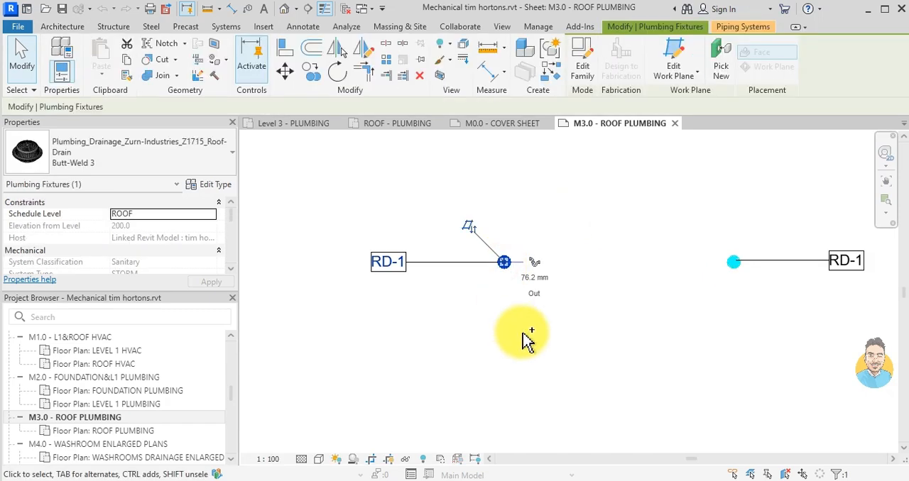
key(Escape)
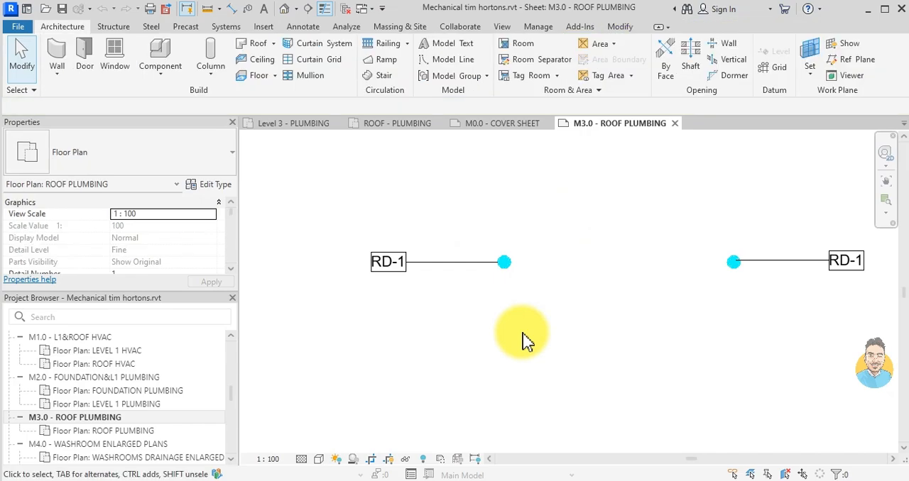
- Paste the roof drain into HP MECHANICAL's ROOF - PLUMBING plan, accepting the duplicate types, and place it on the left roof edge above grid G'
click(393, 125)
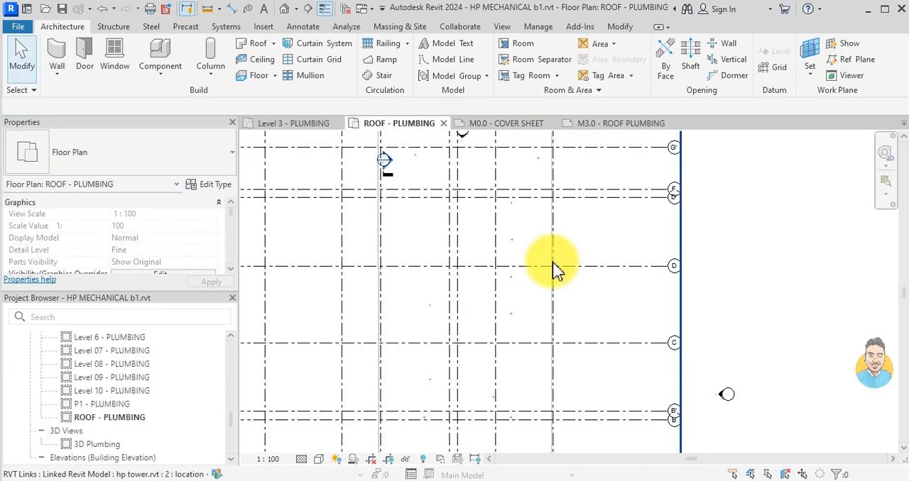
scroll(493, 240, up, 2)
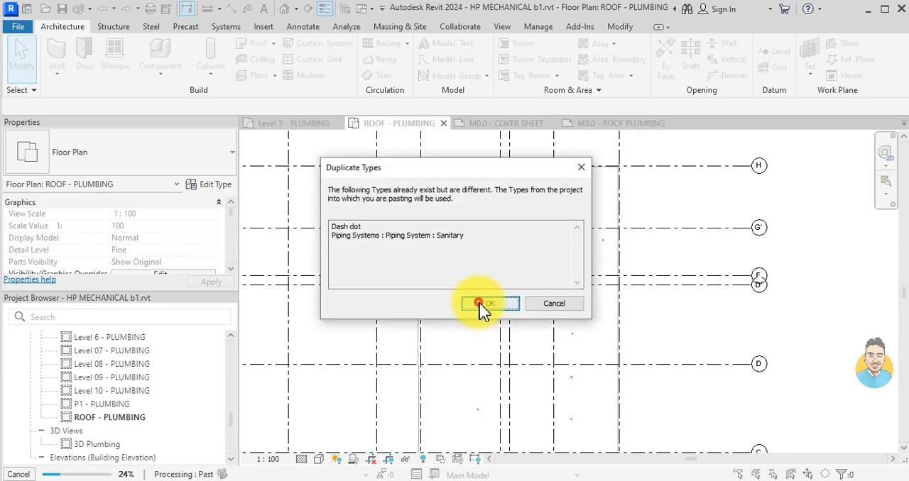
click(480, 304)
click(523, 179)
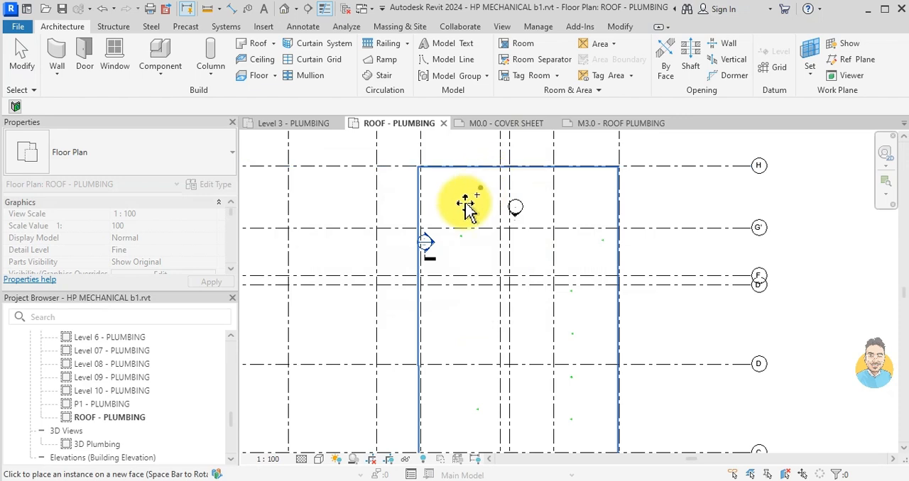
scroll(420, 212, up, 6)
scroll(423, 212, up, 5)
click(416, 211)
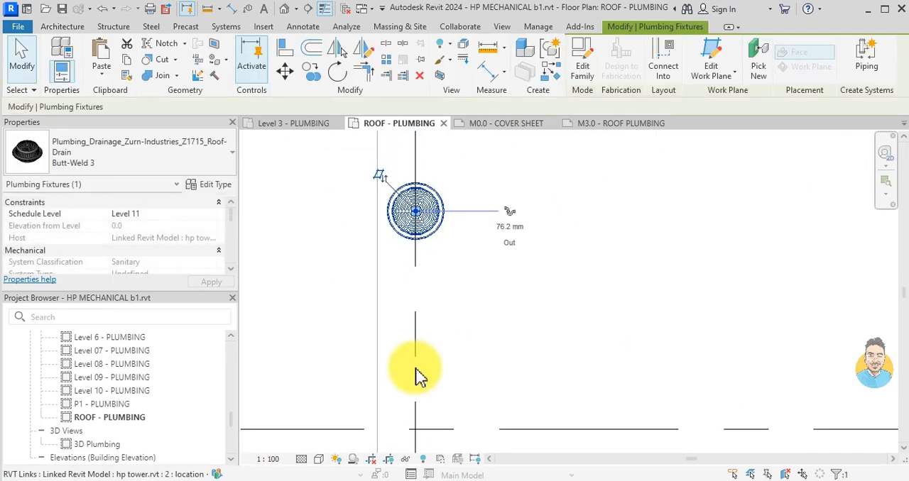
click(419, 376)
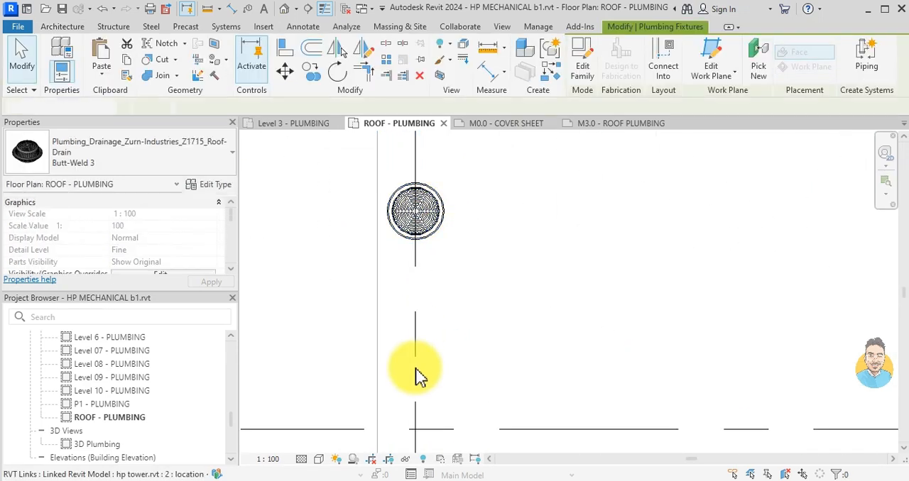
- Create similar Z1715 roof drains from the pasted one and place two between grids H and G', near the left and right sides of the roof
click(430, 228)
key(c)
key(s)
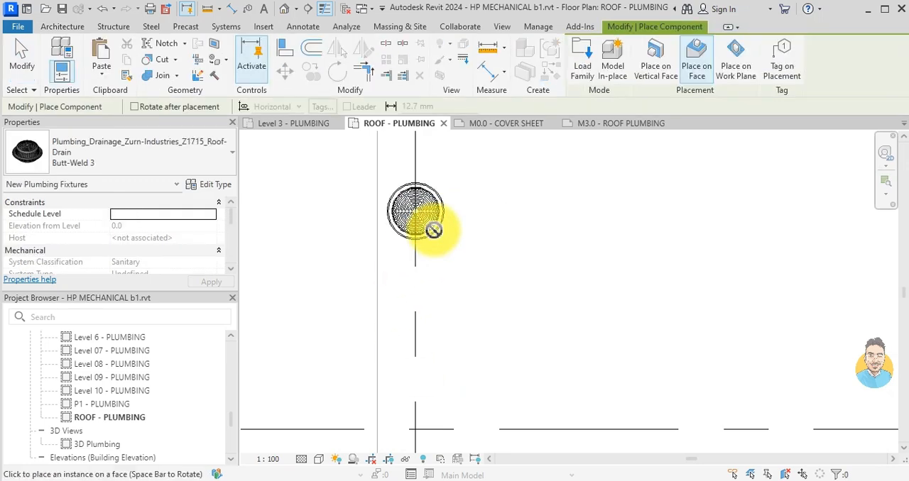
scroll(526, 289, down, 5)
middle_drag(603, 215, 449, 262)
scroll(540, 270, down, 2)
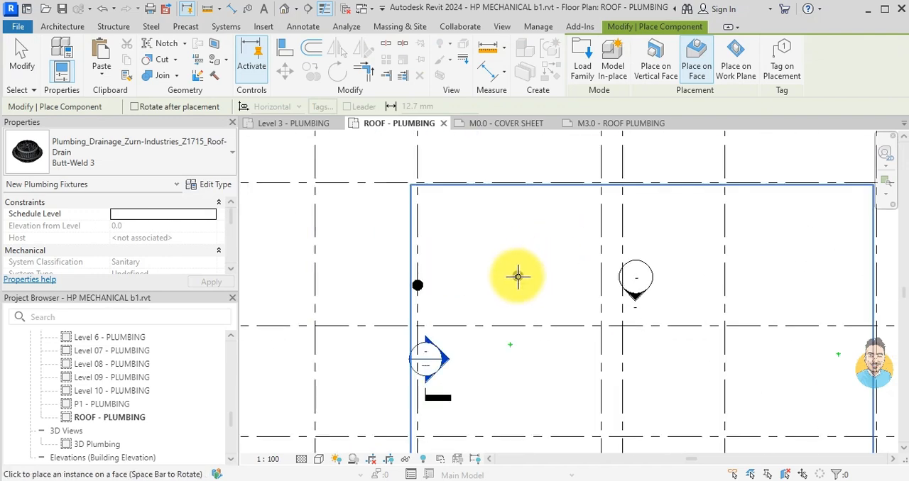
scroll(513, 278, up, 1)
click(513, 277)
middle_drag(584, 291, 367, 285)
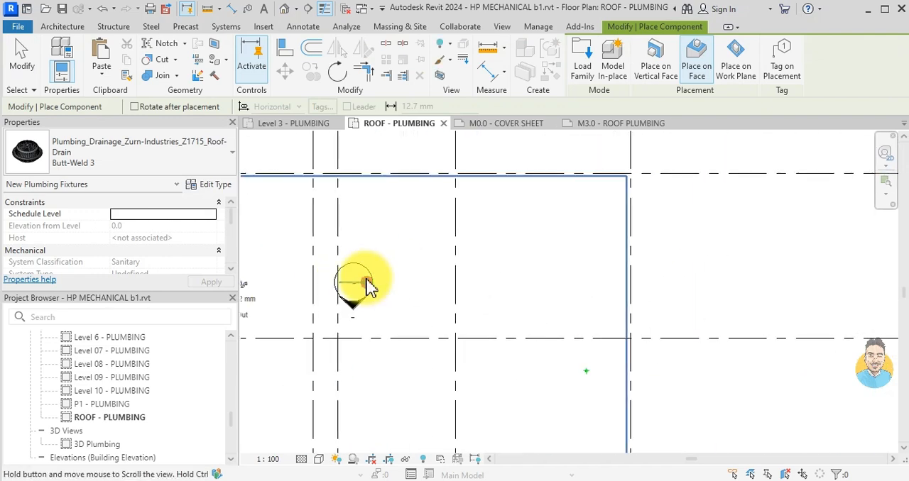
click(558, 279)
- Place two more Z1715 roof drains between grids D and C, one on each side of the roof, and end the placement
scroll(495, 332, down, 1)
middle_drag(495, 332, 513, 219)
scroll(434, 374, down, 1)
middle_drag(433, 373, 512, 231)
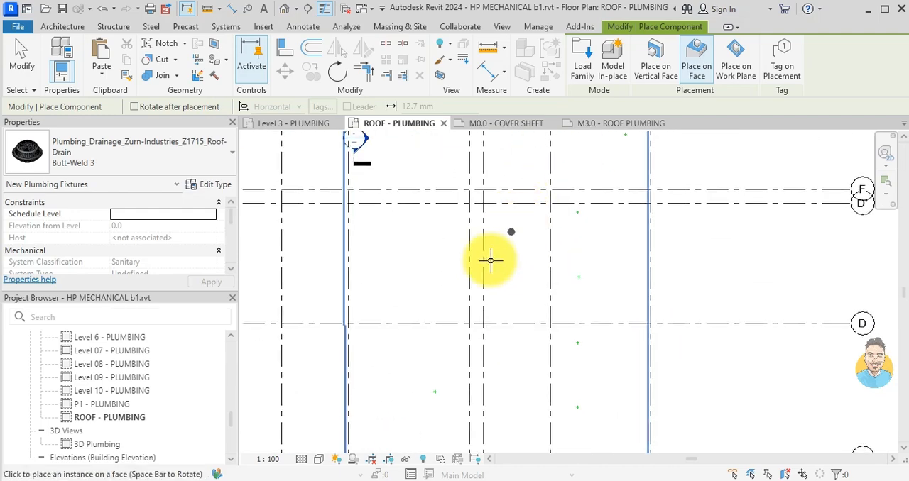
scroll(411, 384, down, 2)
middle_drag(412, 382, 422, 308)
scroll(422, 309, down, 1)
scroll(425, 261, up, 1)
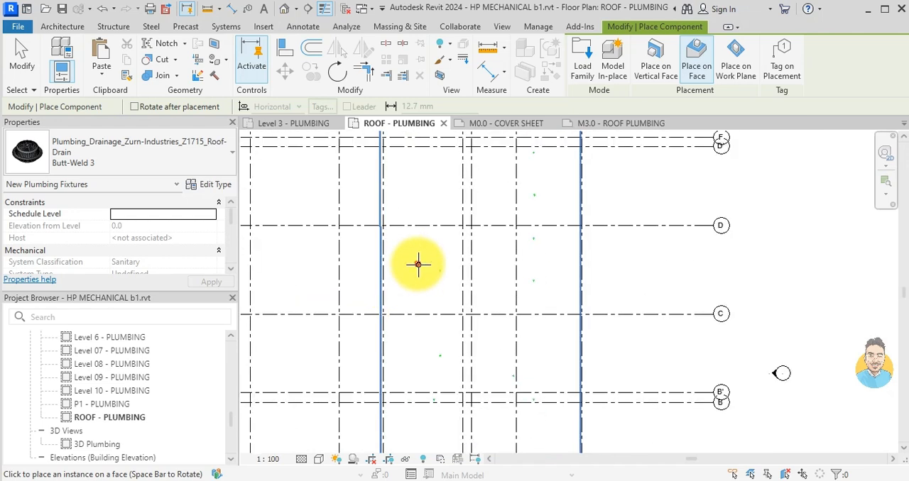
click(552, 269)
key(Escape)
key(Escape)
- Delete the originally pasted roof drain on the left roof edge above grid G'
scroll(514, 233, down, 2)
middle_drag(469, 250, 468, 409)
scroll(427, 289, up, 6)
click(441, 284)
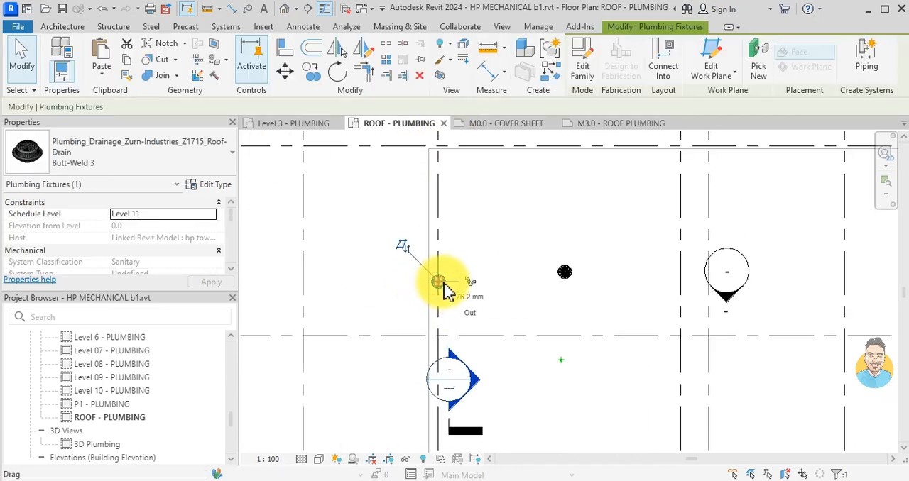
key(Delete)
scroll(444, 283, down, 2)
middle_drag(506, 280, 475, 274)
scroll(518, 276, up, 3)
click(504, 270)
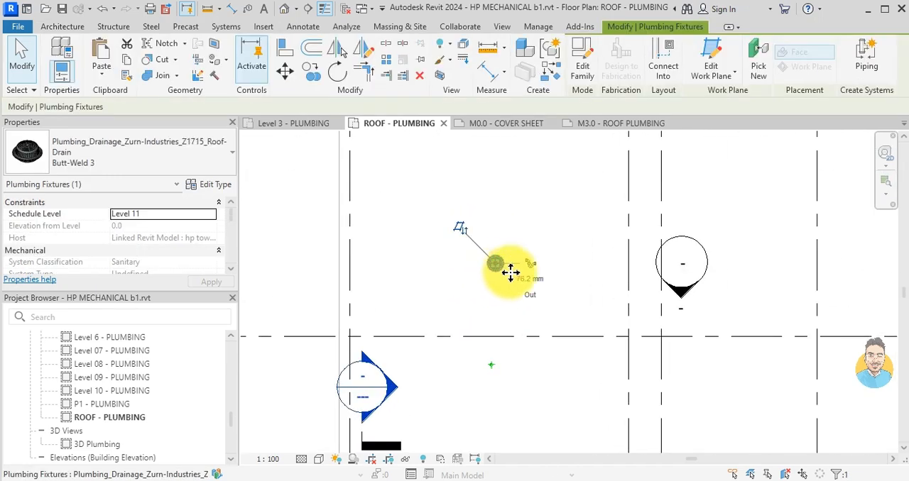
scroll(518, 270, up, 3)
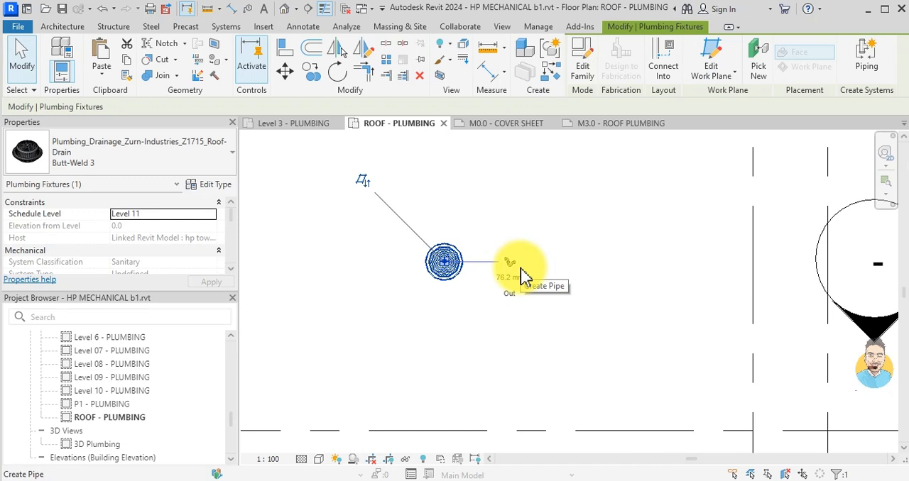
key(Escape)
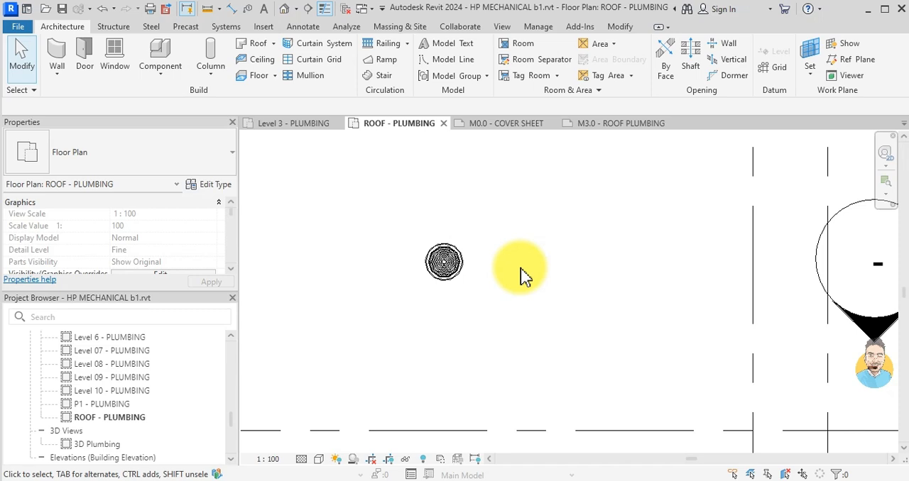
- Try to draw a horizontal pipe from the outlet of the left roof drain between grids H and G' at a -200 mm middle elevation
scroll(197, 239, down, 5)
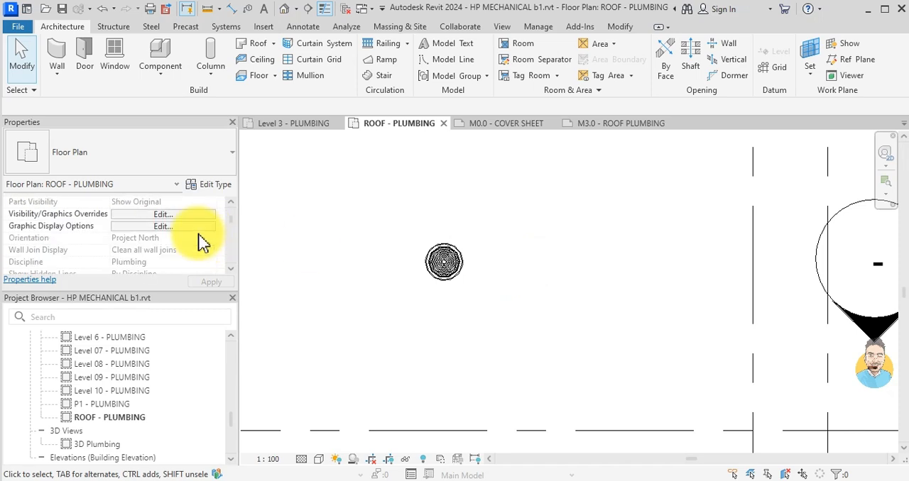
click(434, 256)
click(509, 265)
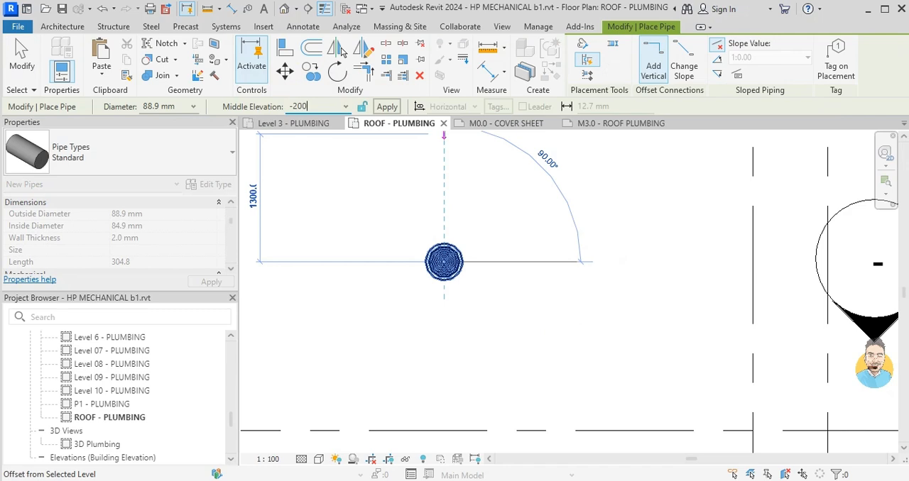
key(Return)
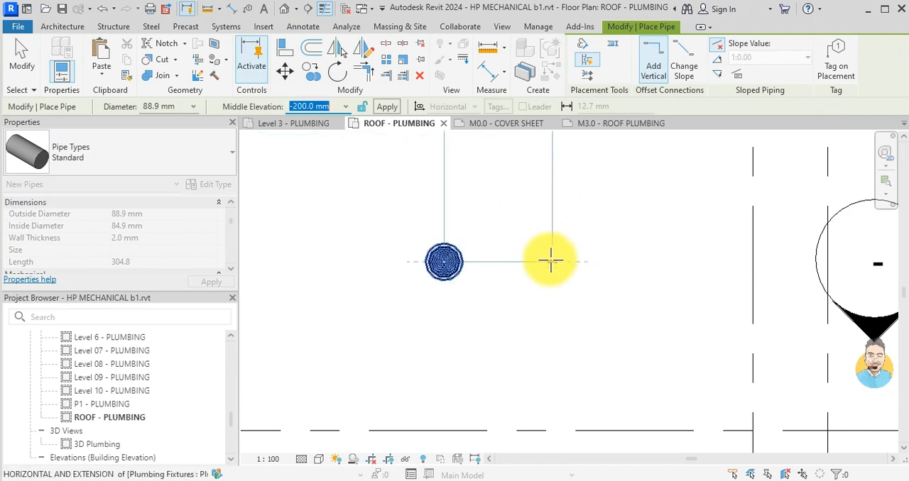
click(615, 261)
key(Escape)
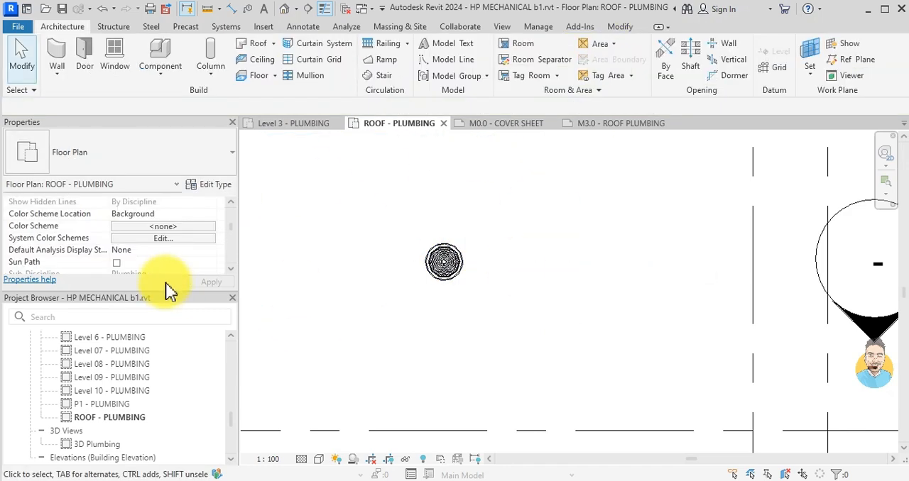
- Edit the Plumbing Plan view template's view range, setting the bottom offset to -300 and the view depth offset to -500
scroll(160, 252, down, 5)
scroll(160, 252, down, 5)
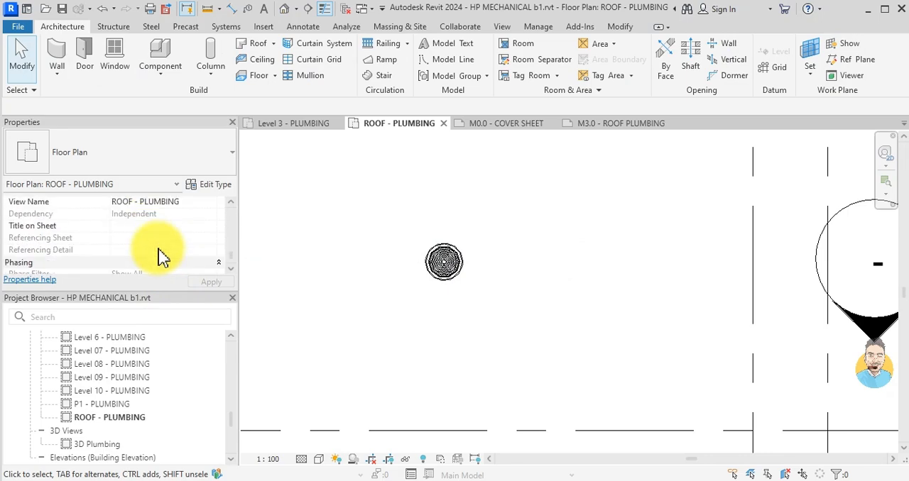
scroll(158, 246, up, 1)
click(164, 215)
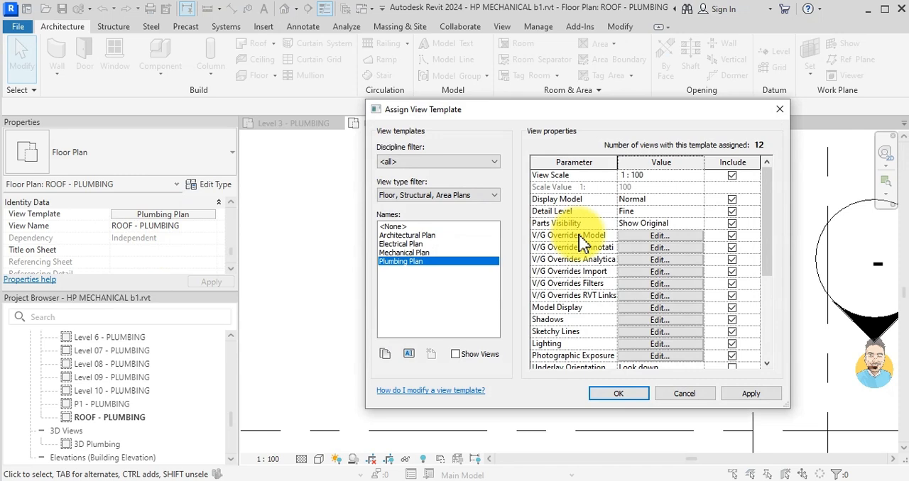
scroll(547, 312, down, 1)
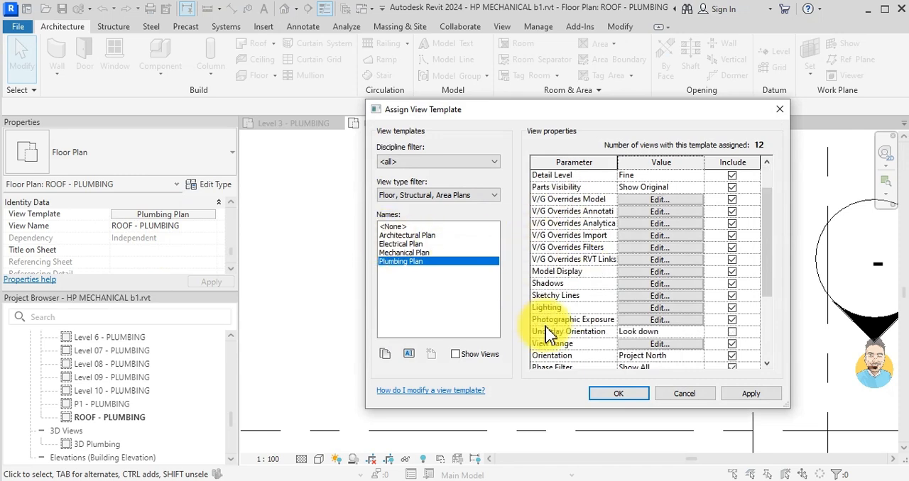
click(642, 345)
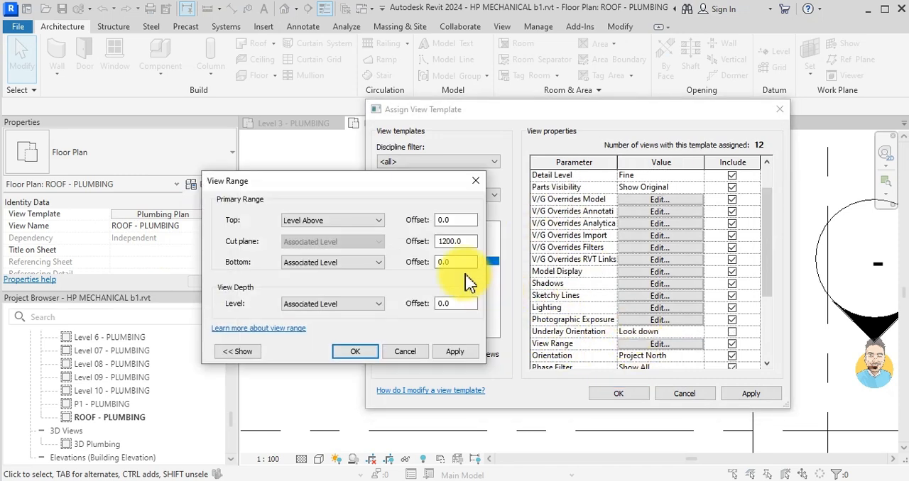
click(477, 182)
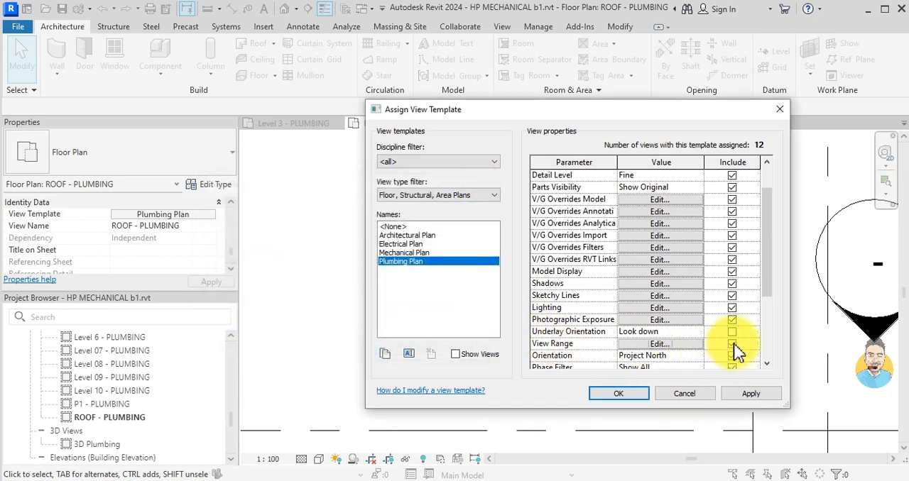
click(675, 347)
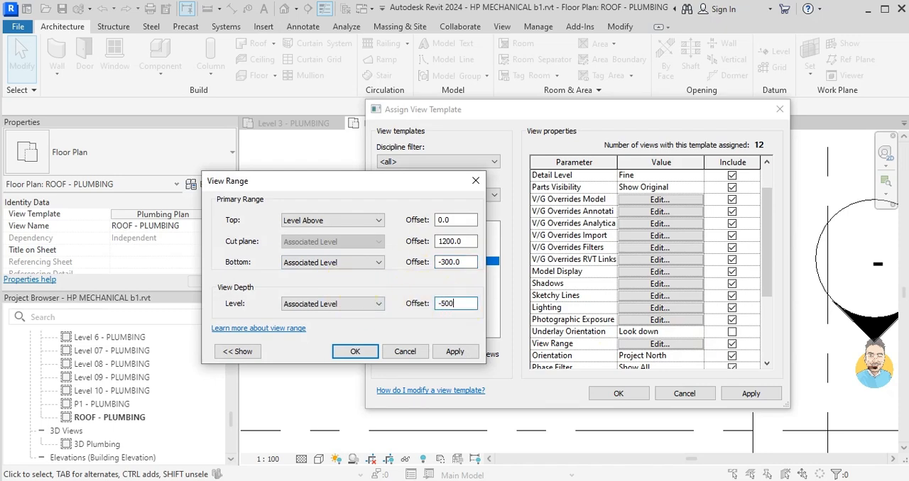
click(355, 353)
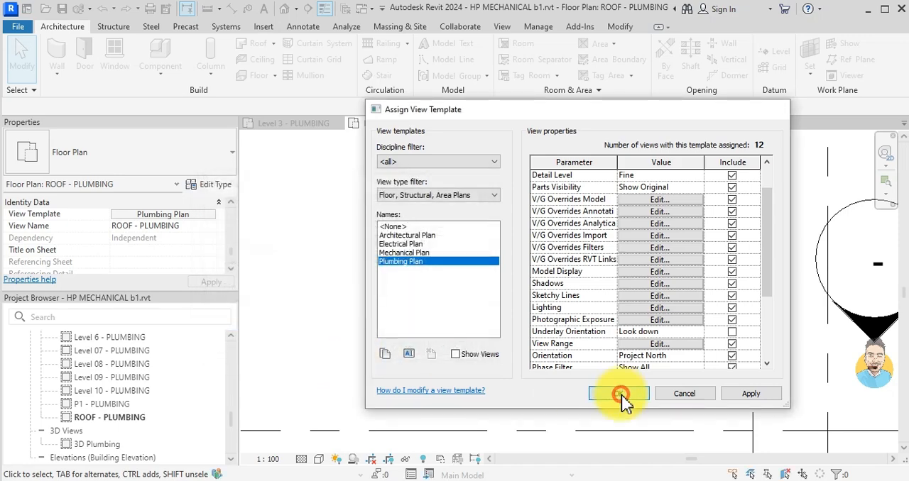
click(620, 396)
- Try to draw a horizontal pipe from the left roof drain's outlet, ending about 1600 mm away, and exit pipe placement
scroll(446, 283, up, 4)
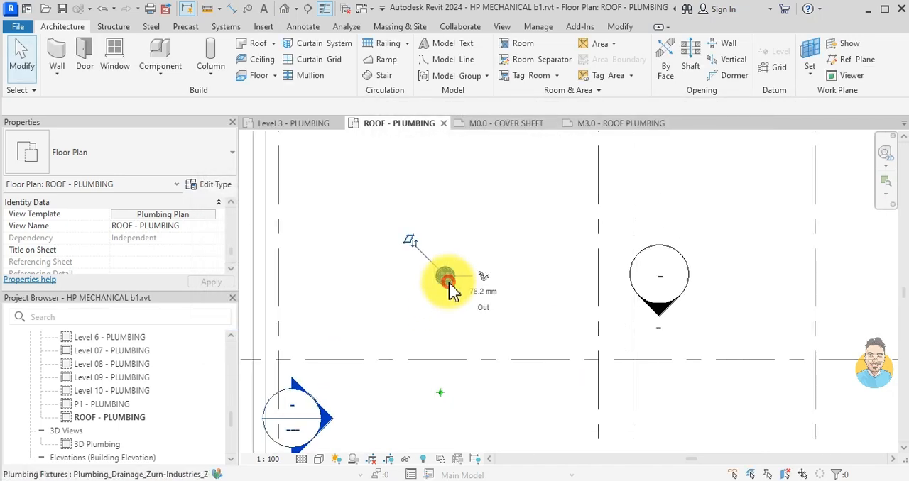
click(447, 282)
click(484, 277)
scroll(501, 276, up, 3)
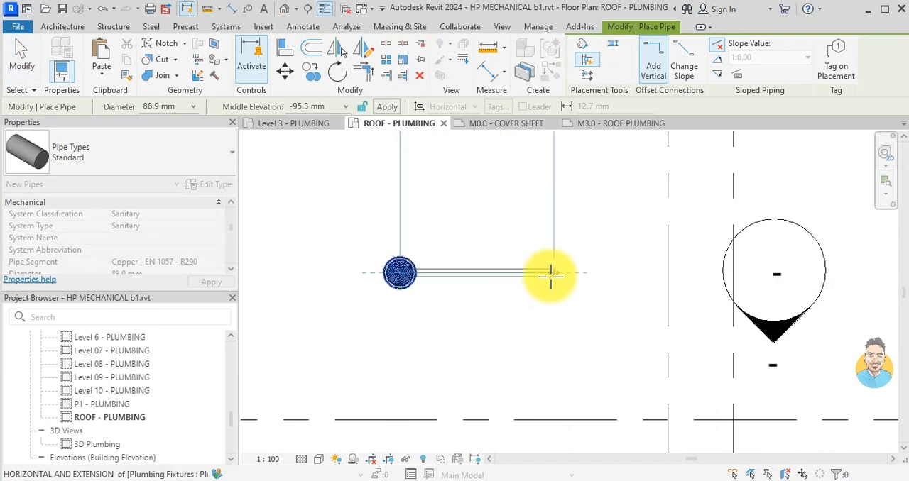
scroll(549, 273, down, 6)
scroll(543, 272, up, 4)
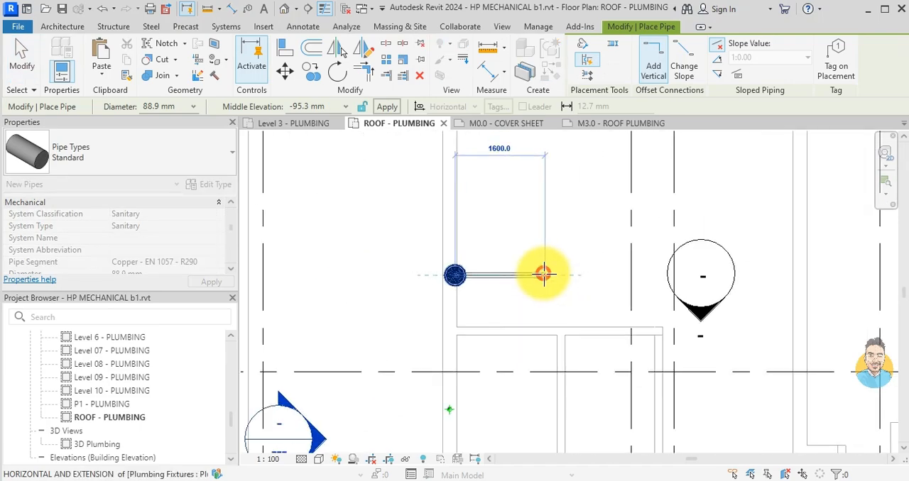
click(542, 274)
click(844, 463)
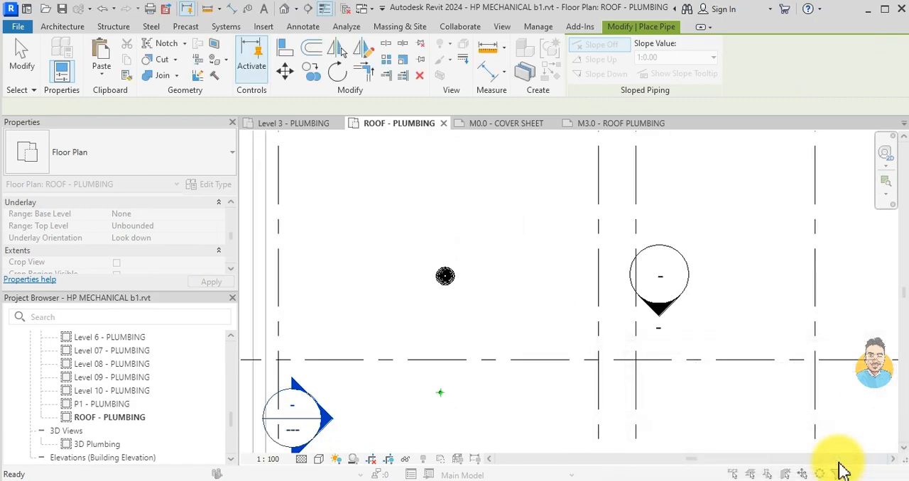
key(Escape)
key(Escape)
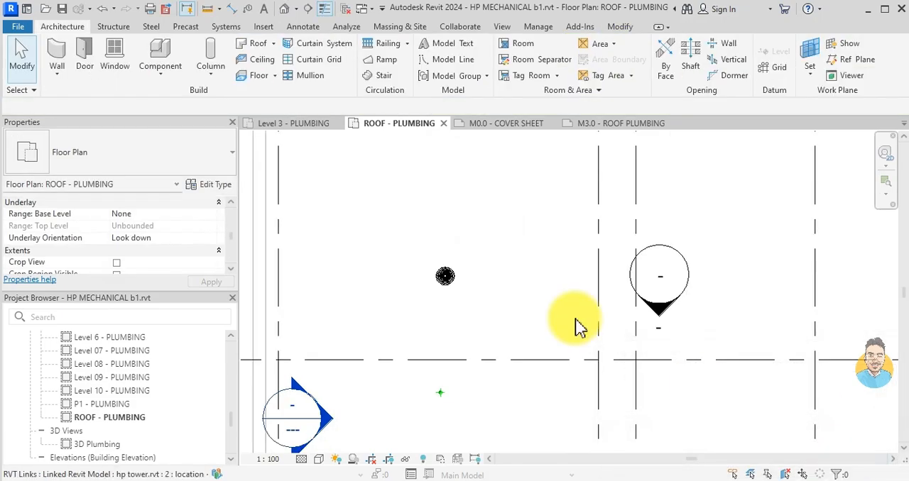
- Switch to the Mechanical tim hortons project and open its LEVEL 1 PLUMBING floor plan at the washroom piping
scroll(564, 319, down, 3)
middle_drag(675, 315, 546, 224)
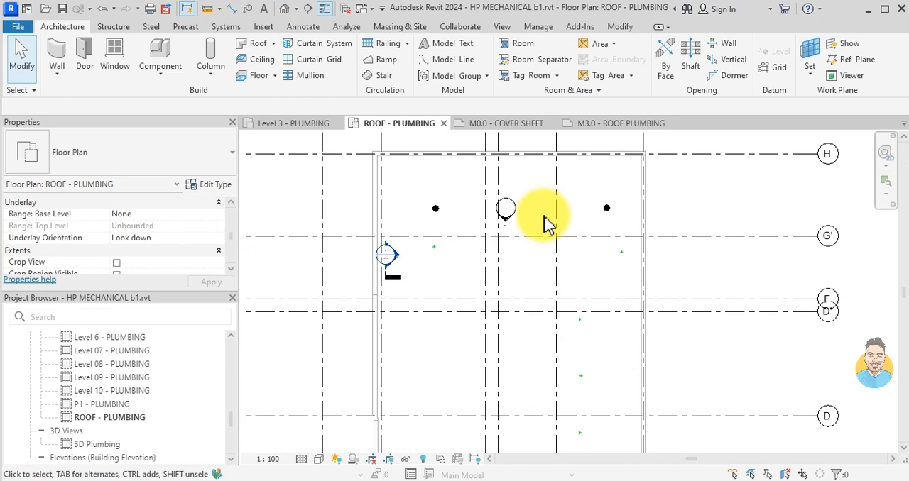
click(600, 128)
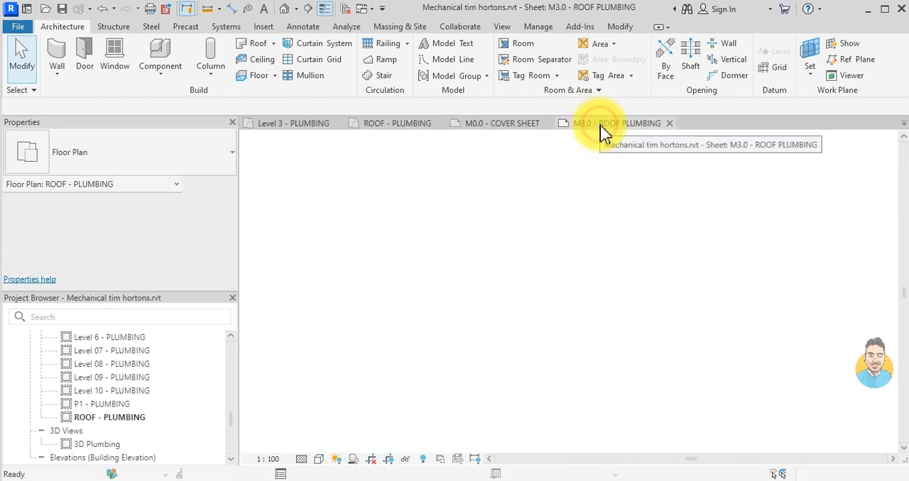
double_click(153, 405)
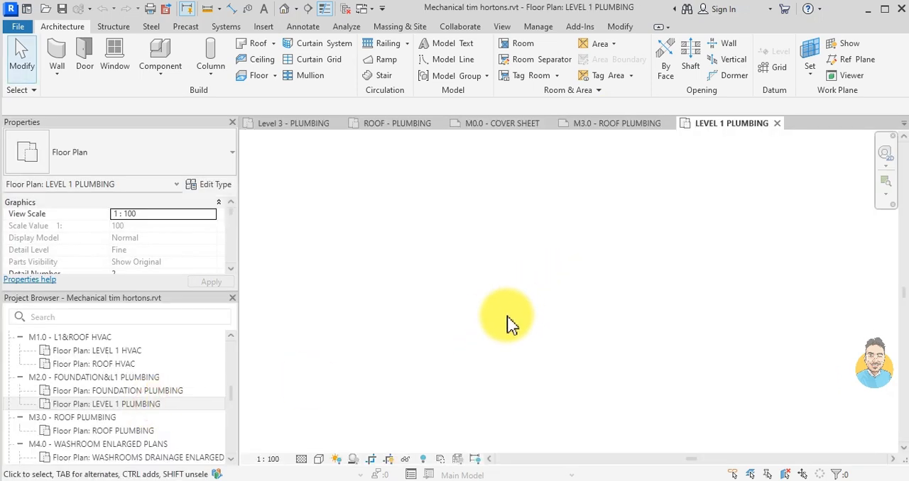
click(118, 409)
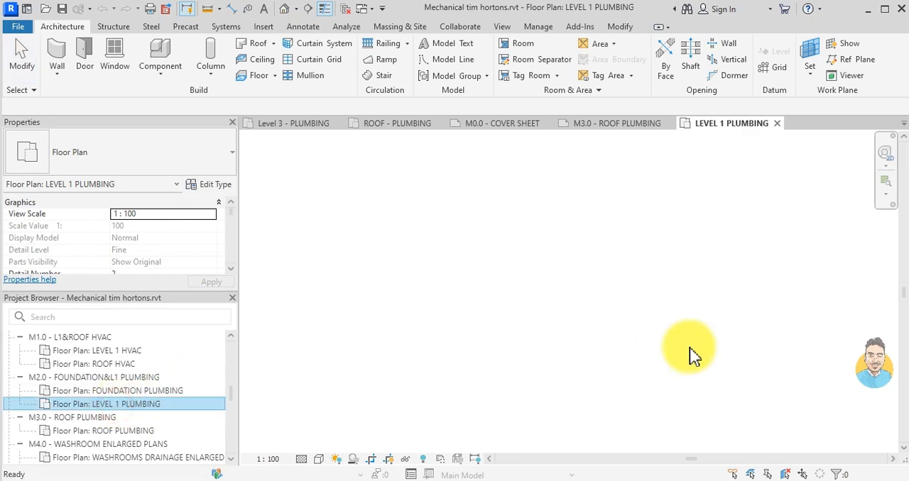
scroll(647, 308, down, 5)
scroll(467, 376, up, 3)
scroll(472, 355, up, 6)
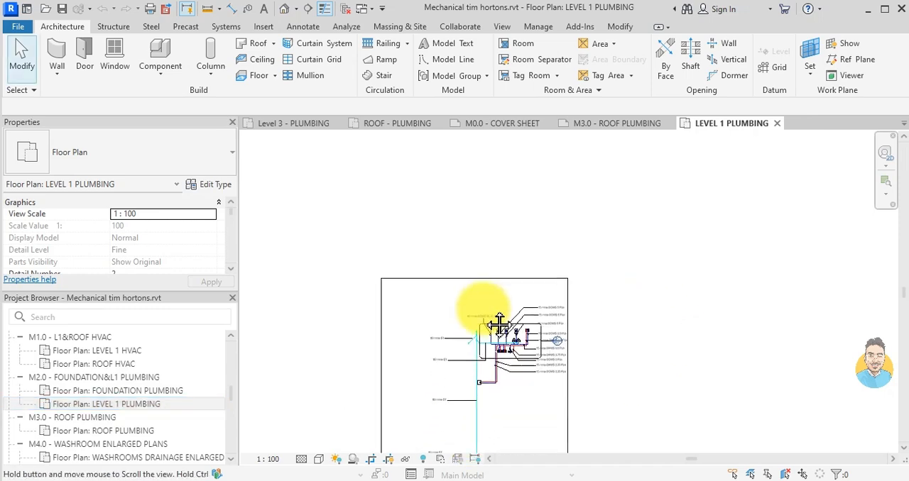
- Copy the long vertical cyan 88.9 mm storm pipe beside the washrooms to the clipboard and clear the selection
click(472, 355)
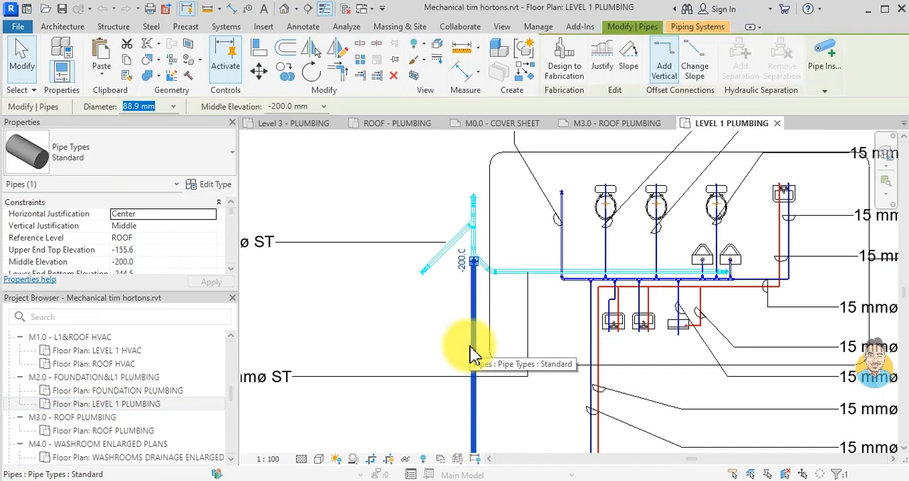
scroll(510, 328, down, 2)
scroll(482, 277, up, 1)
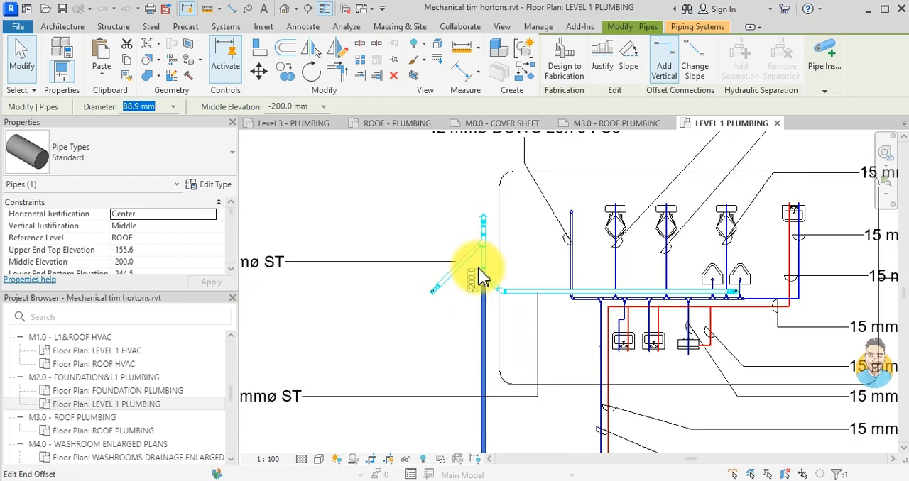
key(Escape)
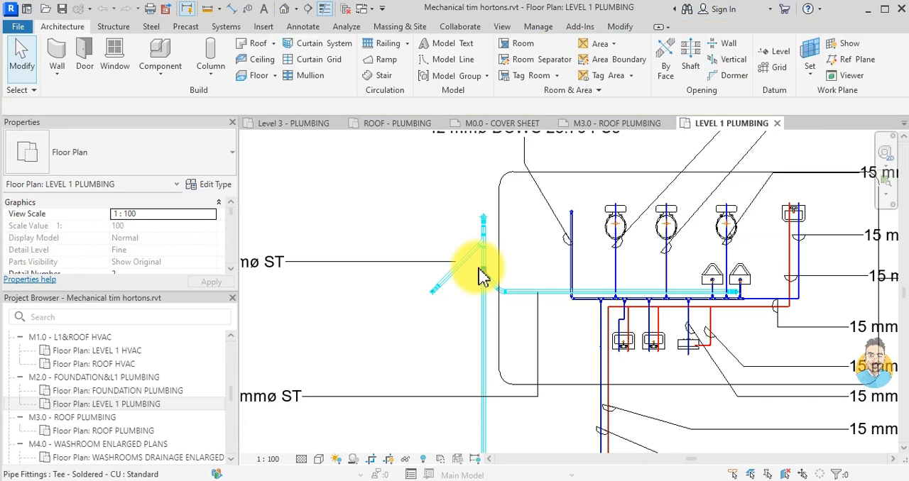
- Return to HP MECHANICAL's ROOF - PLUMBING plan and paste the storm pipe vertically across the grids, just right of the left roof drains
click(615, 126)
click(509, 127)
click(414, 126)
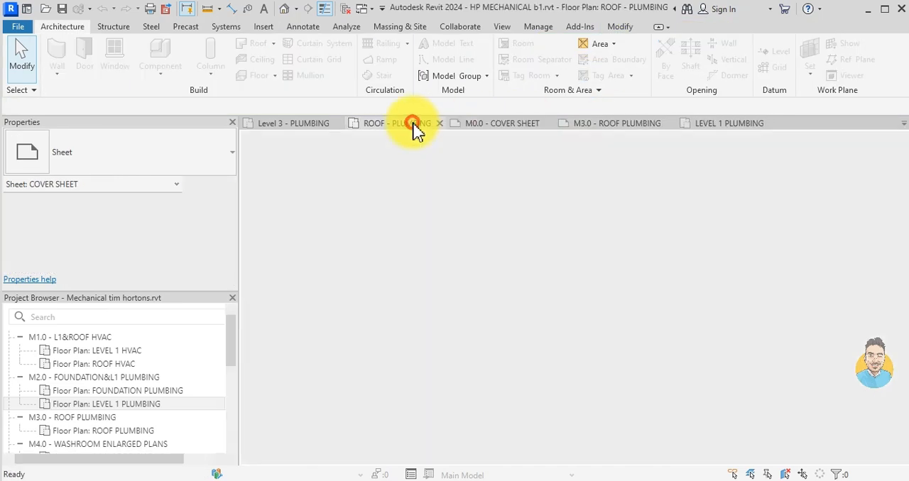
drag(475, 307, 474, 387)
scroll(469, 433, down, 1)
scroll(473, 387, up, 2)
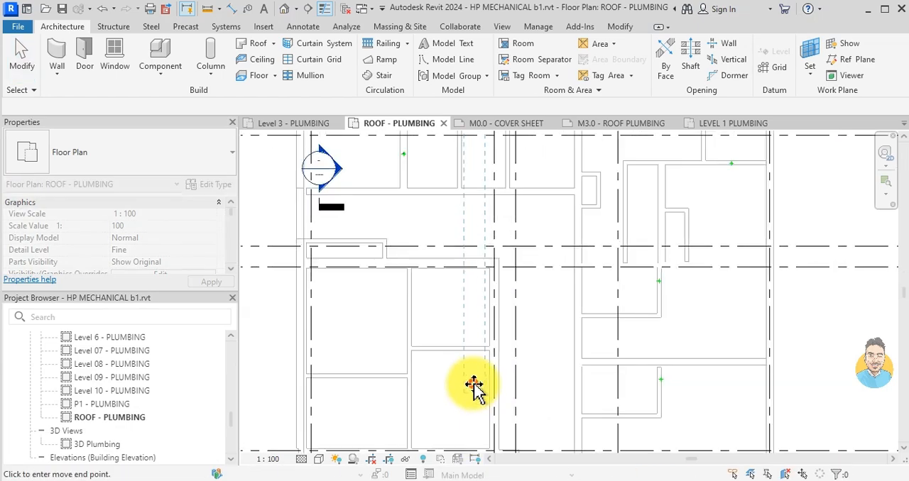
click(474, 394)
key(Escape)
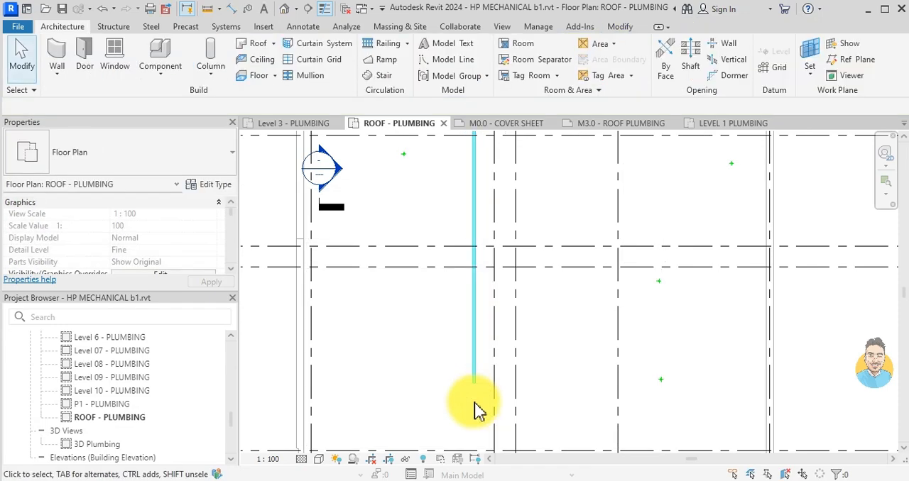
- Drop an 88.9 mm vertical pipe from the outlet of the left roof drain between grids H and G' to middle elevation -250 mm
scroll(480, 411, down, 3)
scroll(472, 265, up, 2)
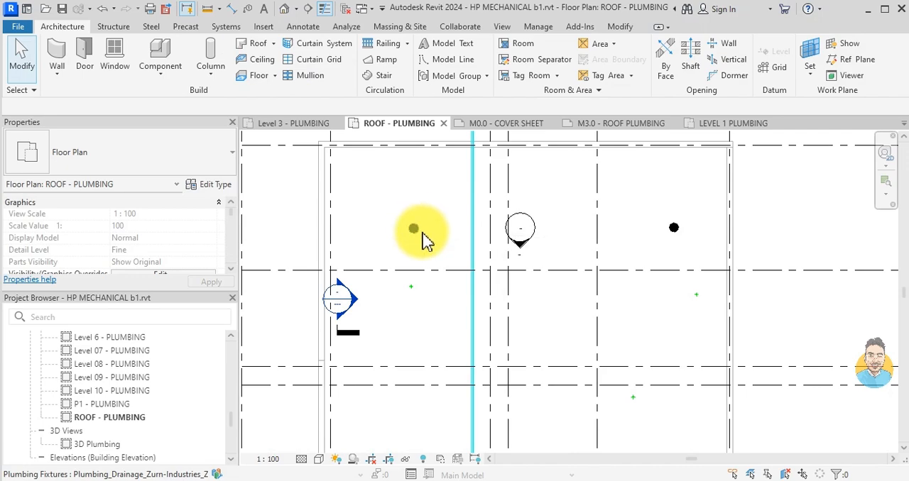
scroll(475, 241, down, 2)
scroll(438, 234, up, 3)
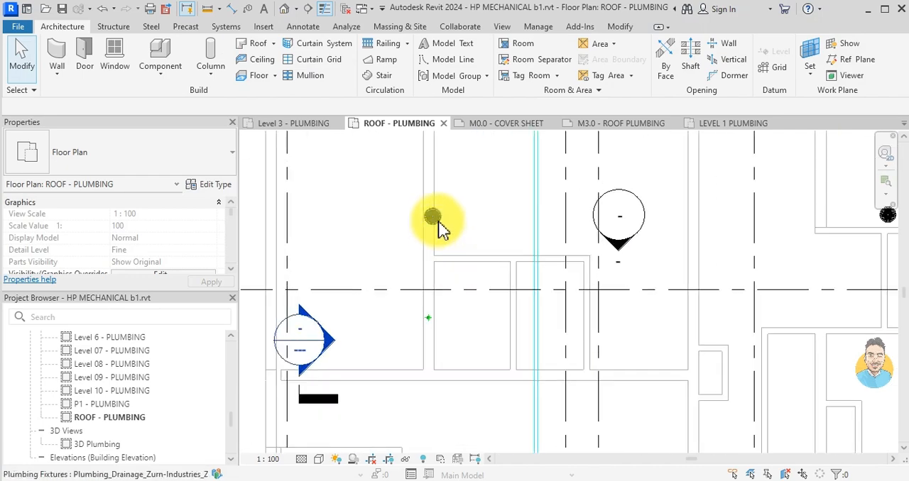
click(431, 217)
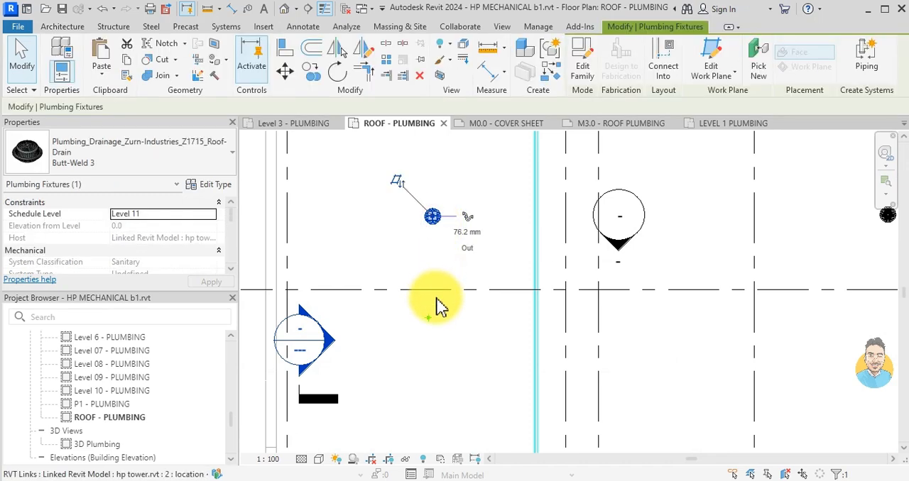
scroll(463, 228, up, 3)
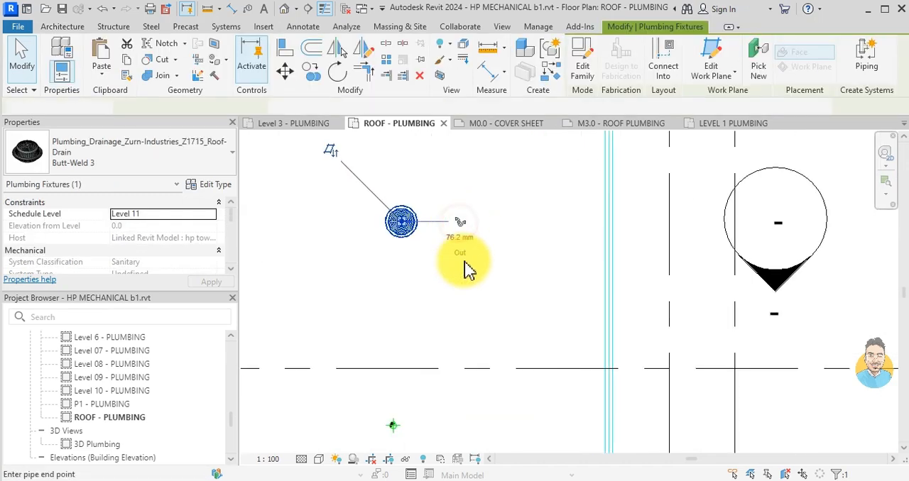
click(460, 222)
scroll(435, 242, down, 1)
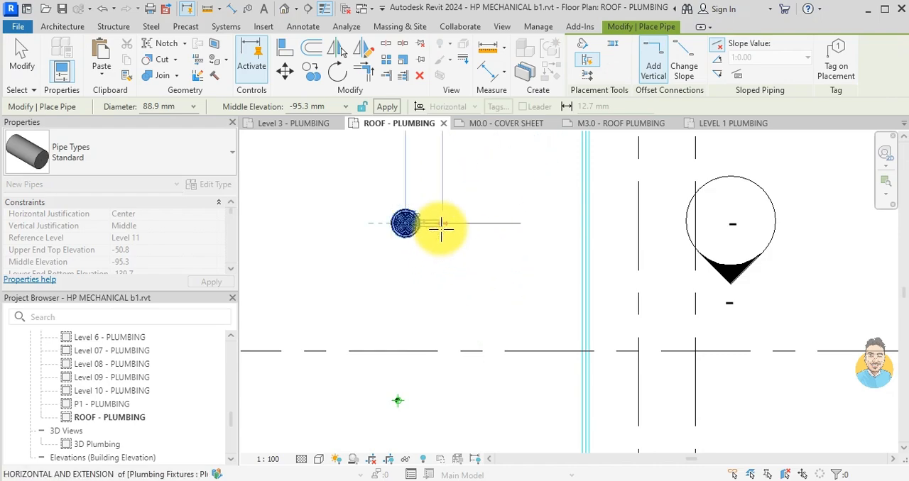
scroll(470, 290, down, 4)
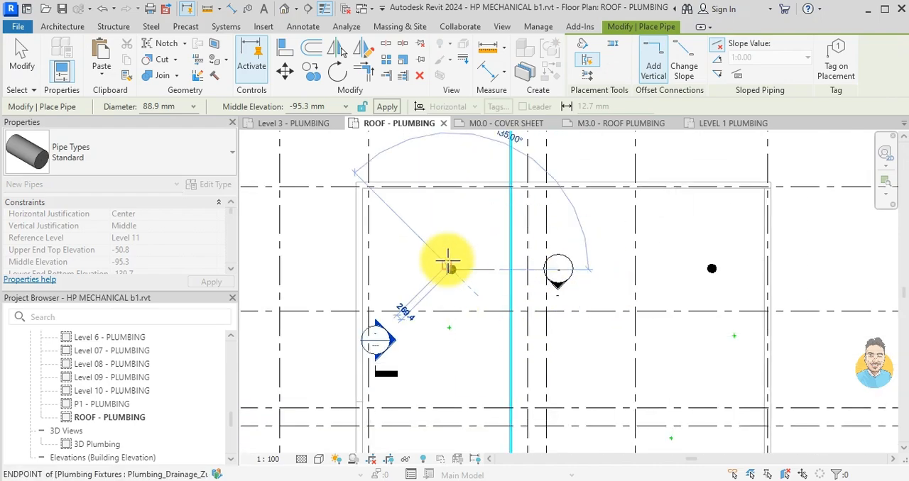
scroll(470, 279, up, 2)
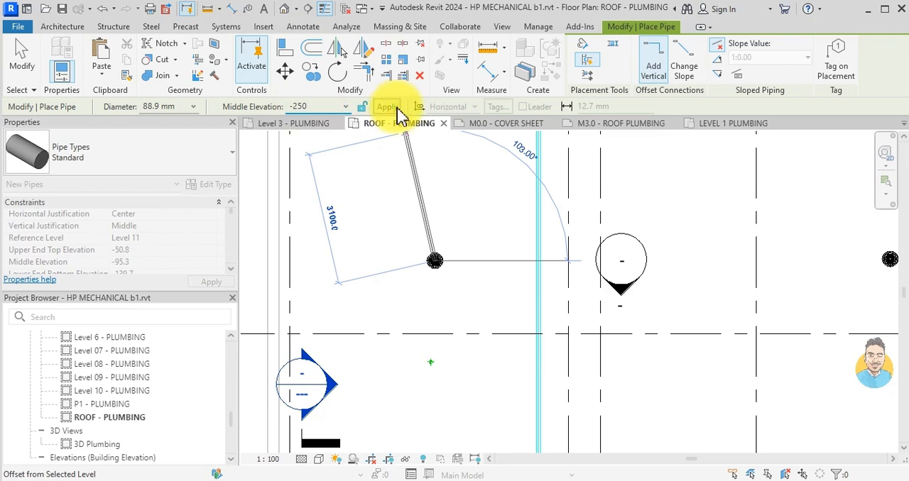
click(389, 108)
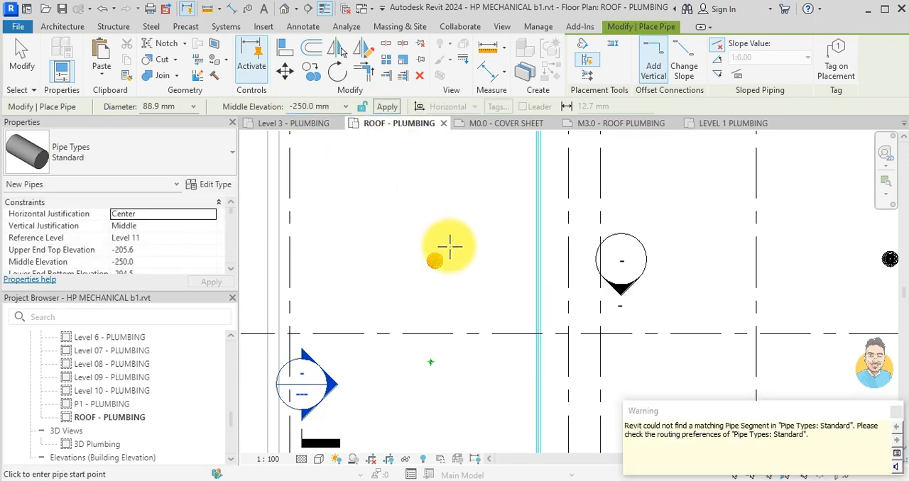
key(Escape)
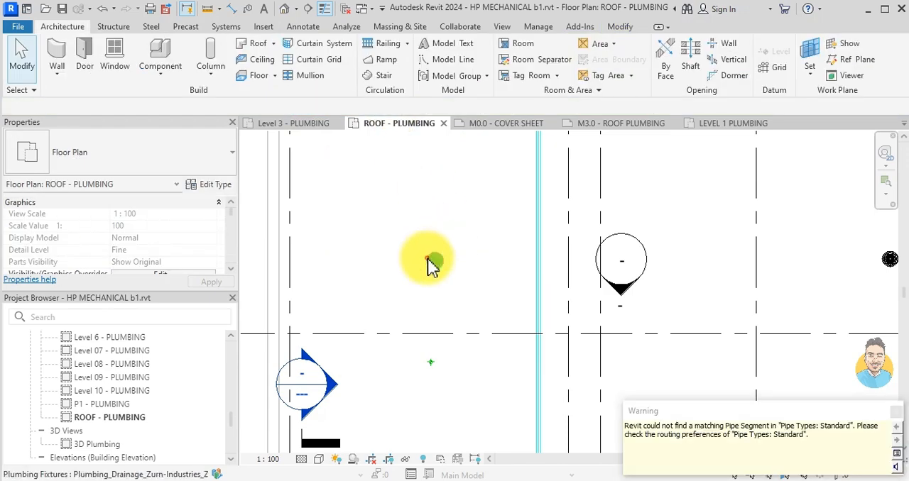
click(433, 261)
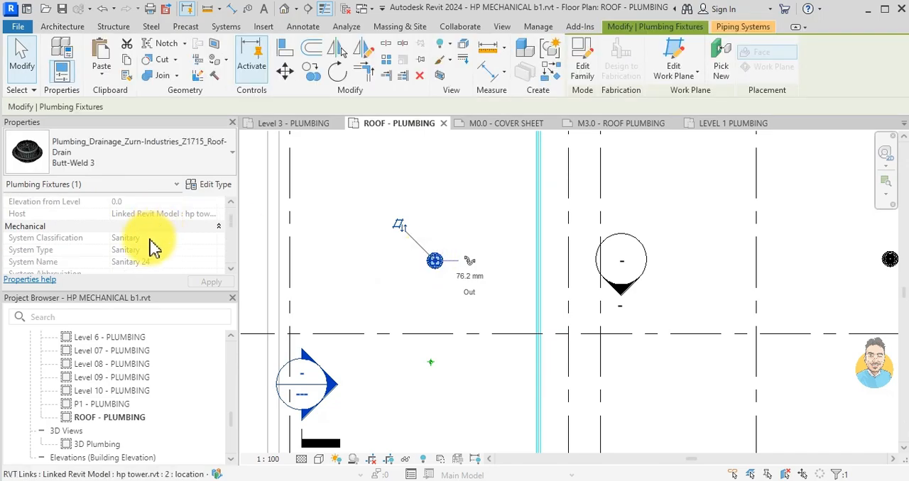
key(Escape)
- Drop an 88.9 mm vertical pipe from the right roof drain between grids H and G' to middle elevation -250 mm
scroll(151, 240, down, 4)
scroll(295, 273, down, 1)
middle_drag(577, 279, 488, 289)
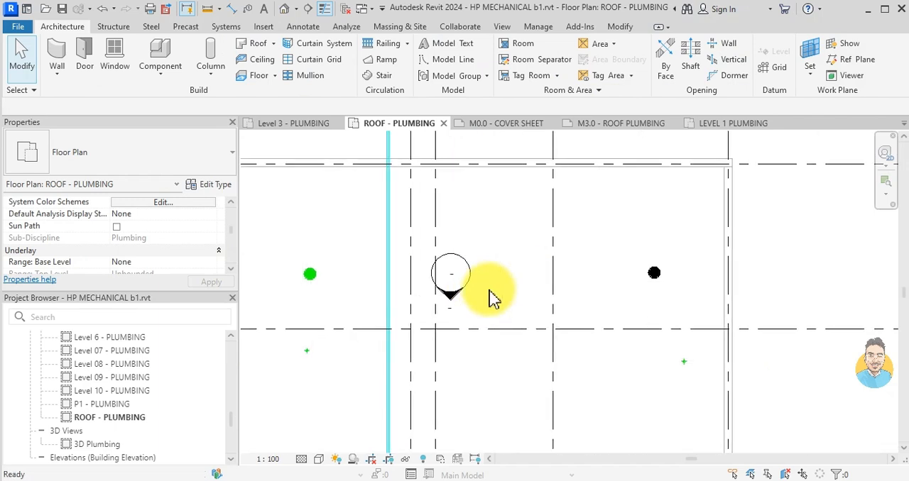
click(659, 277)
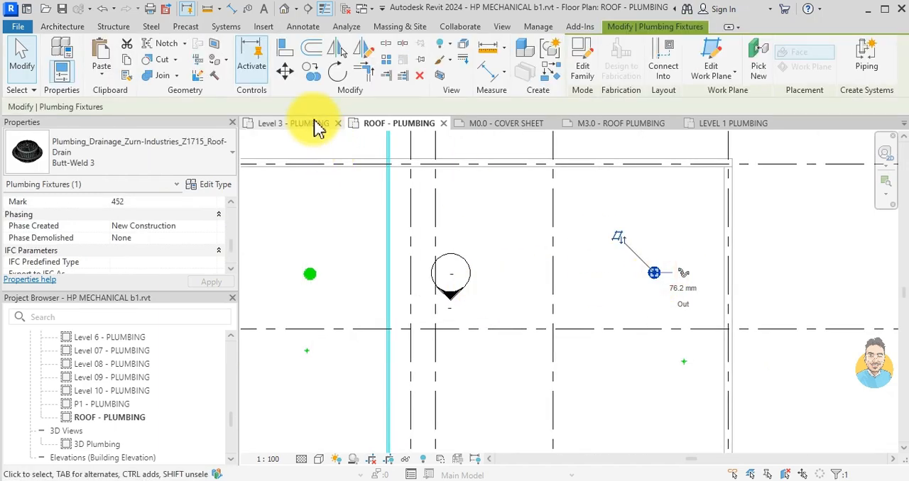
click(684, 273)
scroll(689, 263, up, 1)
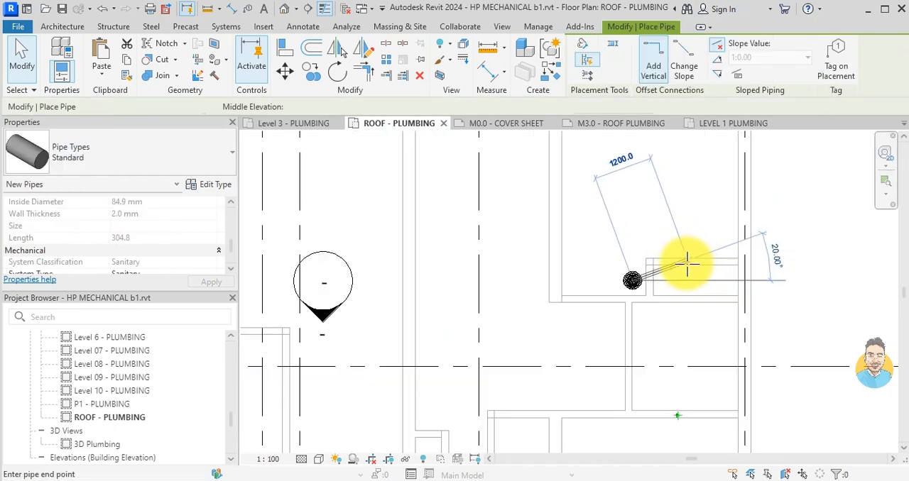
scroll(689, 262, up, 1)
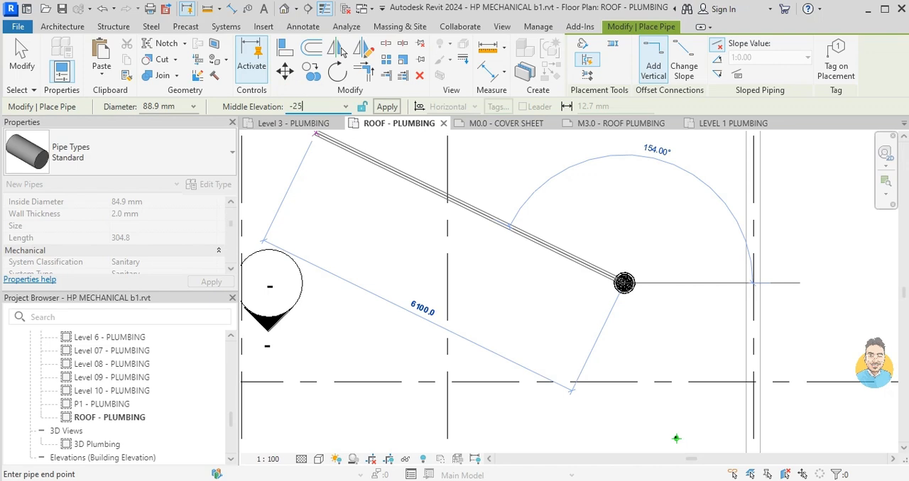
text(-250)
click(376, 107)
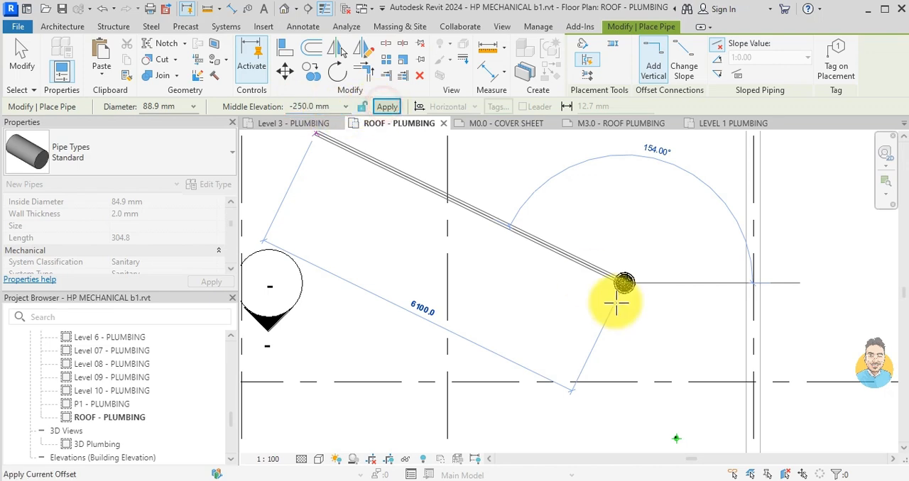
click(626, 279)
scroll(568, 284, down, 2)
middle_drag(568, 284, 553, 270)
key(Escape)
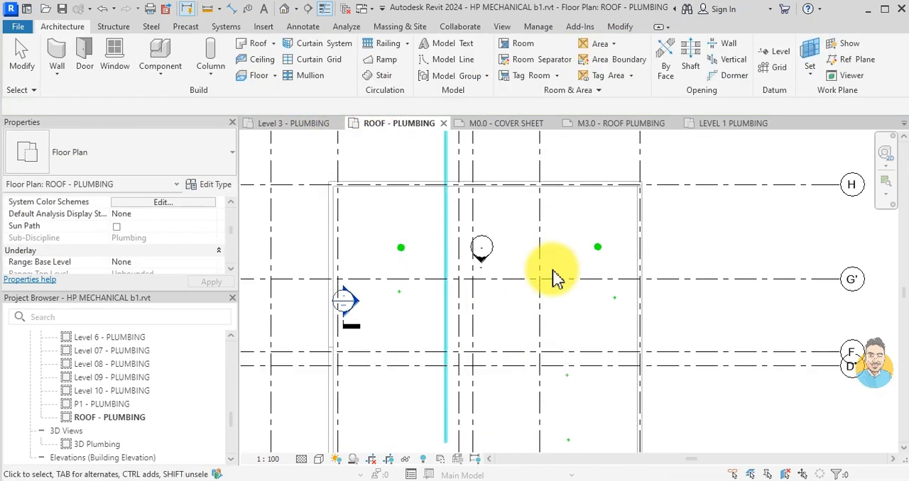
- Drop an 88.9 mm vertical pipe from the left roof drain between grids D and C to middle elevation -250 mm
scroll(532, 312, down, 3)
scroll(481, 355, up, 6)
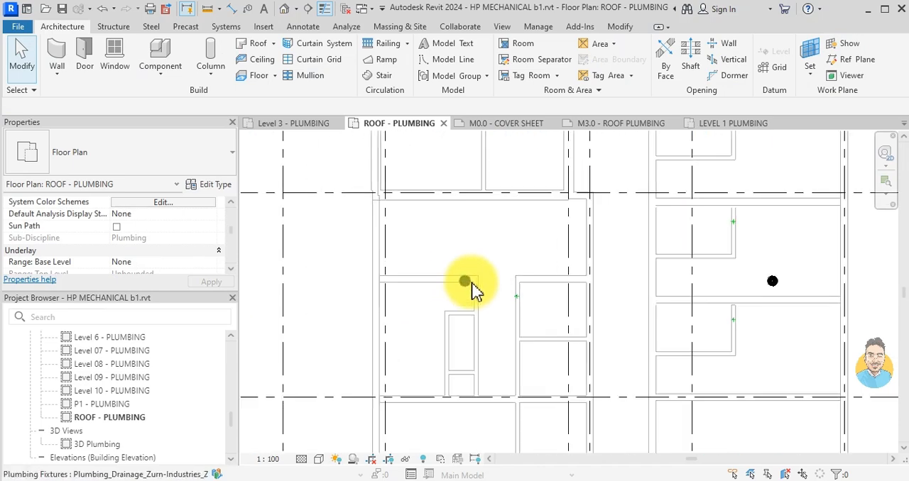
click(465, 290)
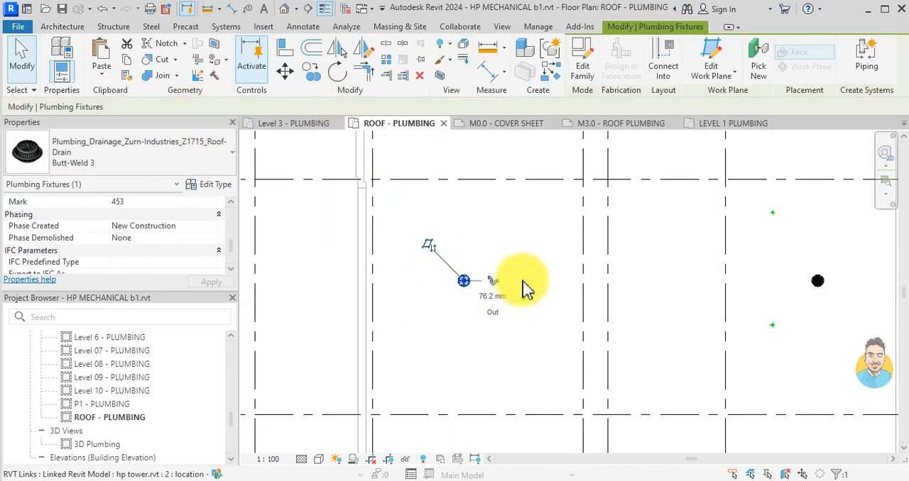
click(499, 290)
scroll(502, 289, up, 2)
click(306, 105)
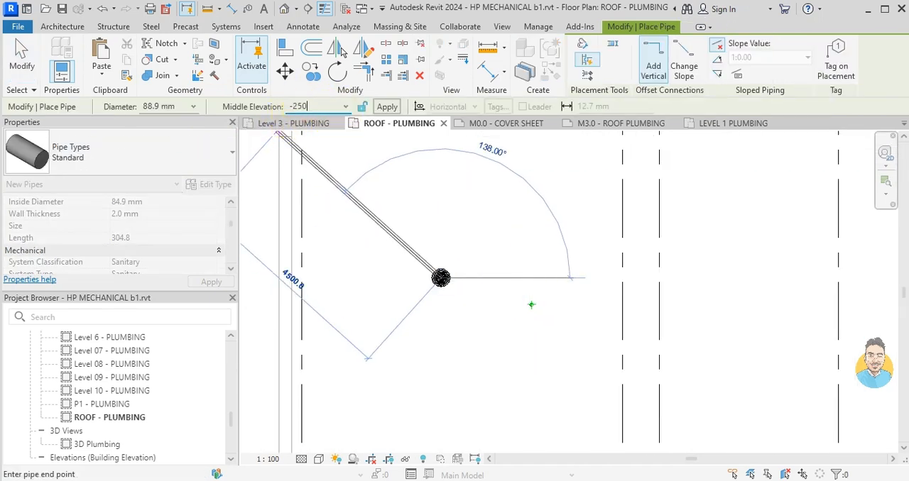
click(387, 107)
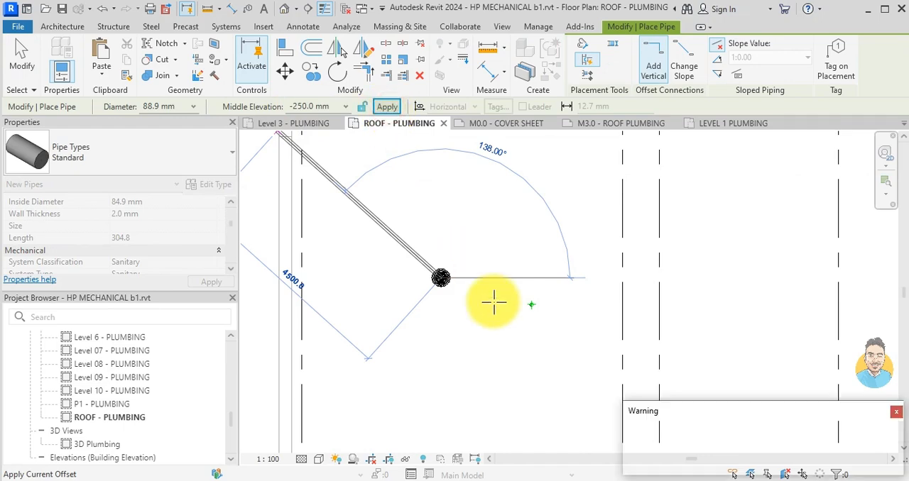
scroll(664, 319, down, 3)
key(Escape)
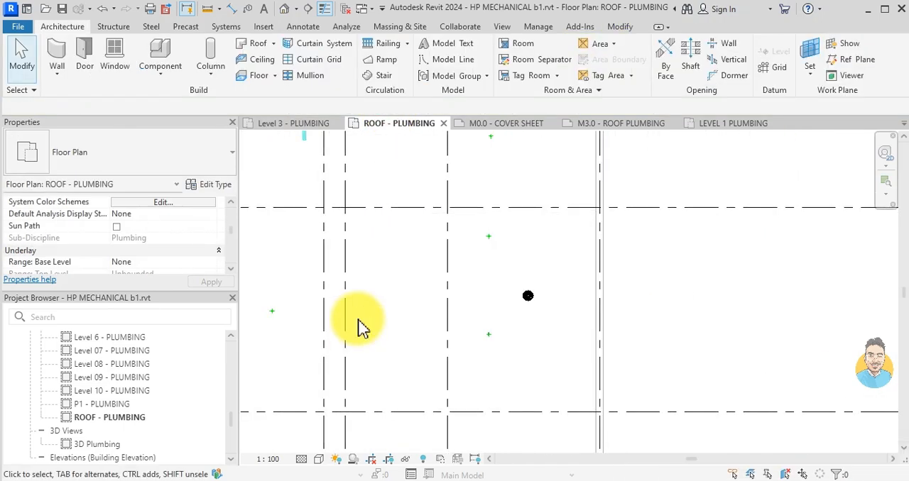
- Drop an 88.9 mm vertical pipe from the right roof drain between grids D and C to middle elevation -250 mm
click(531, 300)
scroll(536, 305, up, 3)
scroll(536, 305, up, 2)
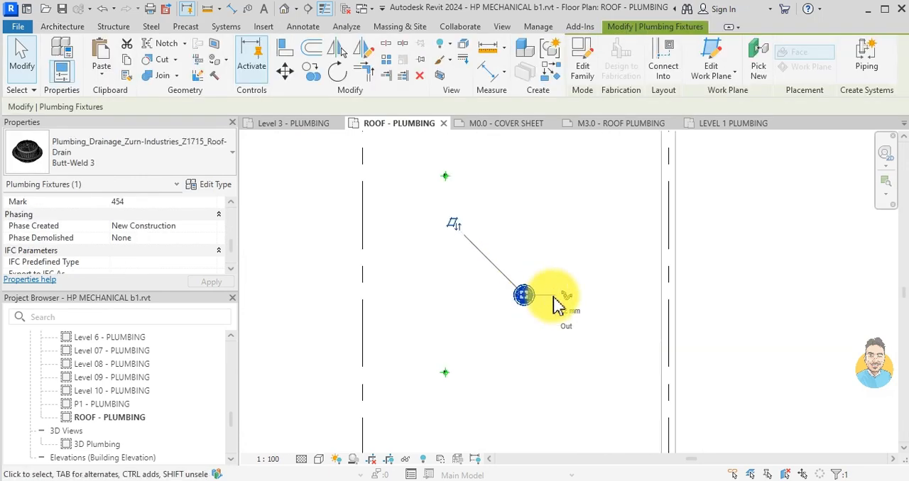
click(564, 298)
click(324, 106)
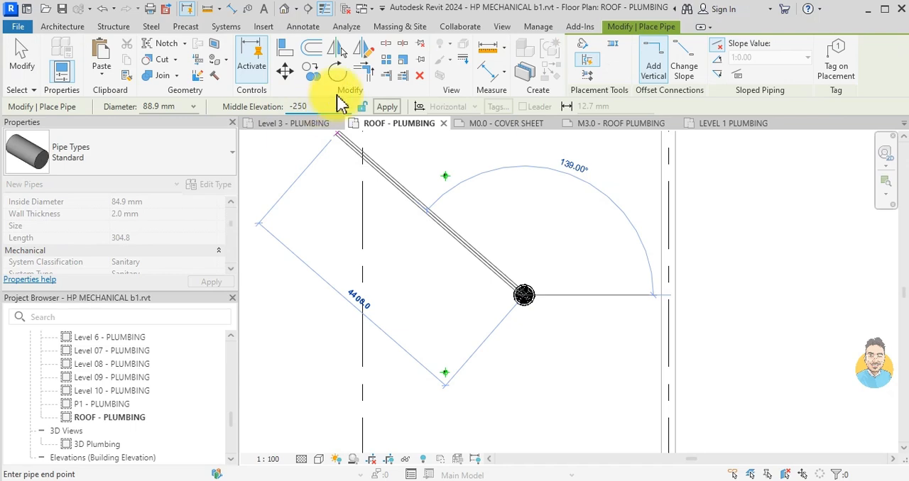
click(386, 107)
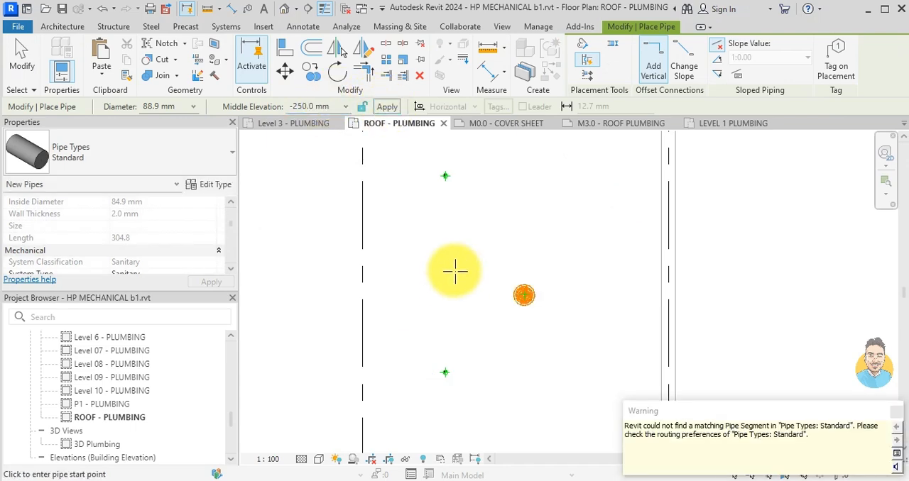
scroll(454, 270, down, 2)
key(Escape)
- Delete the pasted long vertical storm pipe from the roof plan
scroll(454, 273, down, 3)
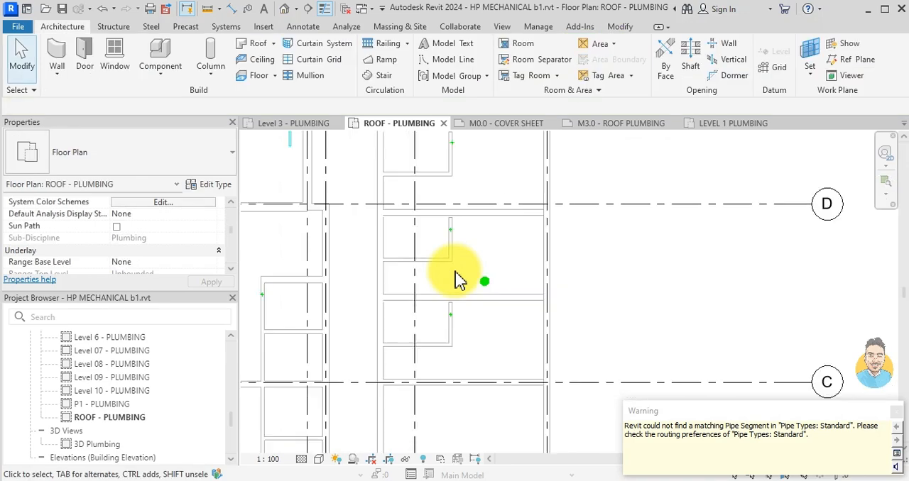
scroll(426, 247, up, 2)
click(416, 216)
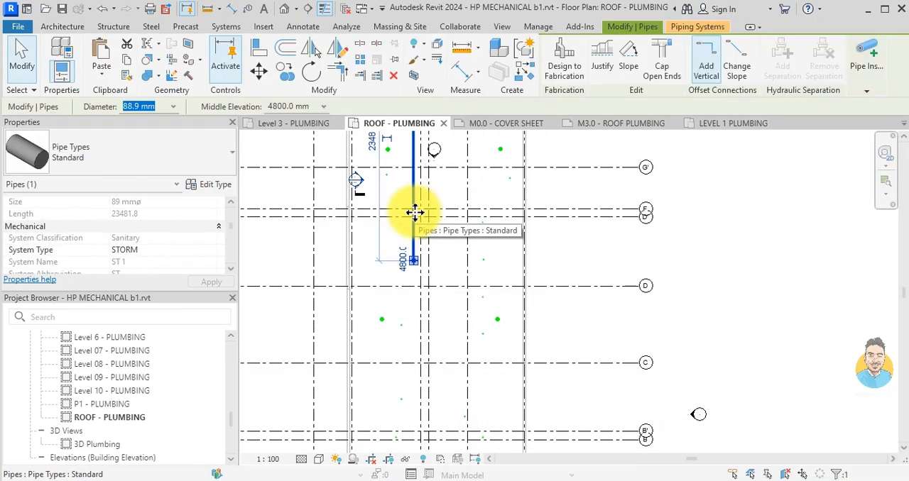
key(Delete)
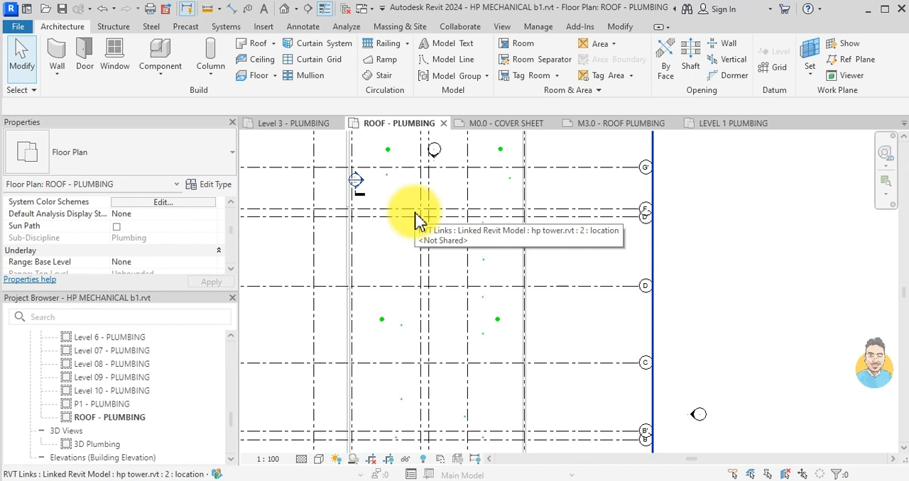
- Open the Level 10 - PLUMBING floor plan and inspect the reducer below the left roof drain near grid G'
double_click(148, 397)
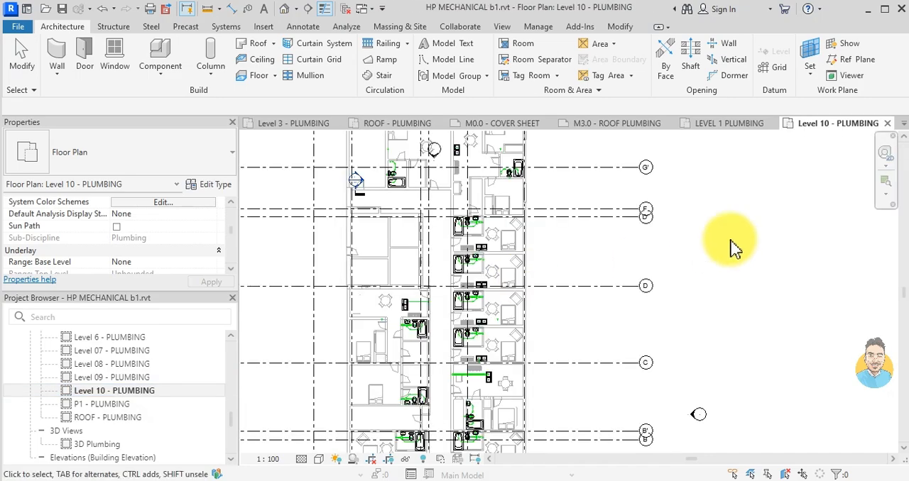
scroll(426, 227, up, 5)
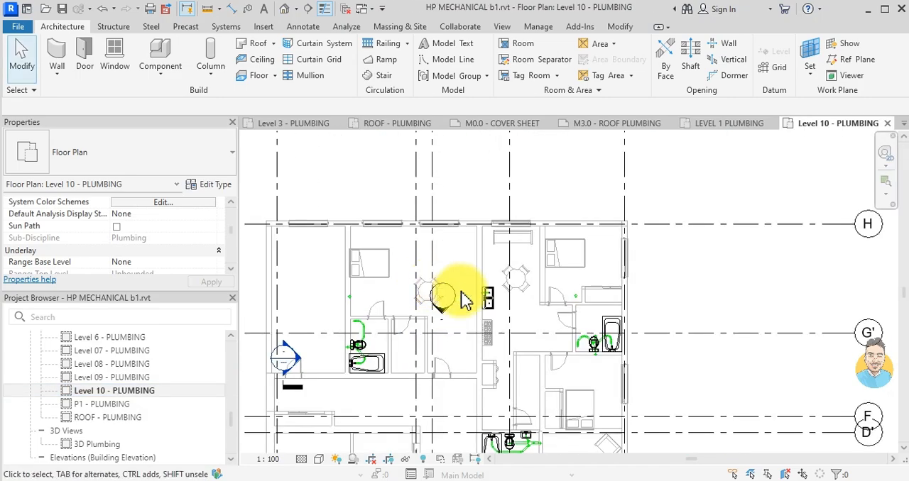
scroll(369, 315, up, 6)
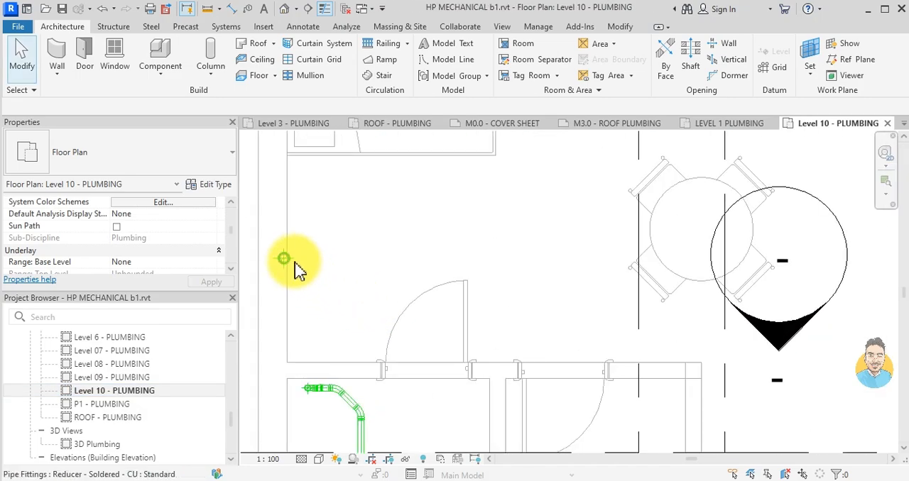
click(296, 265)
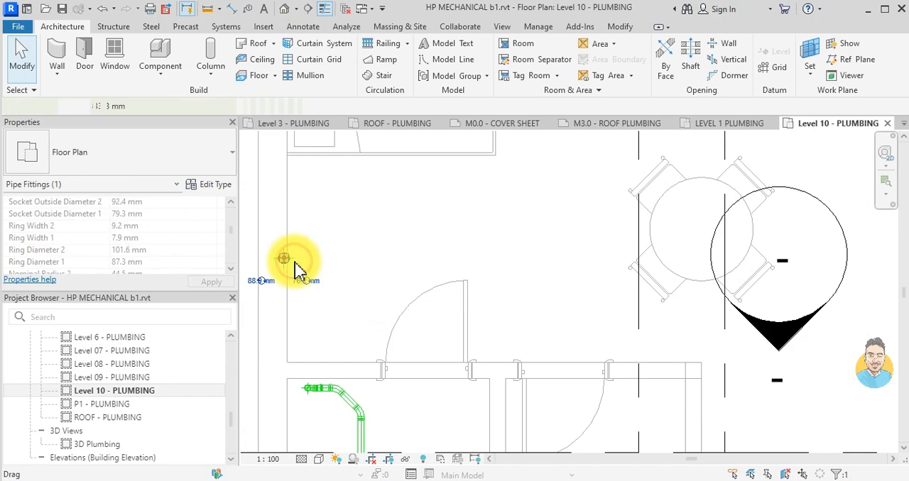
click(436, 308)
scroll(455, 313, down, 4)
scroll(426, 309, down, 4)
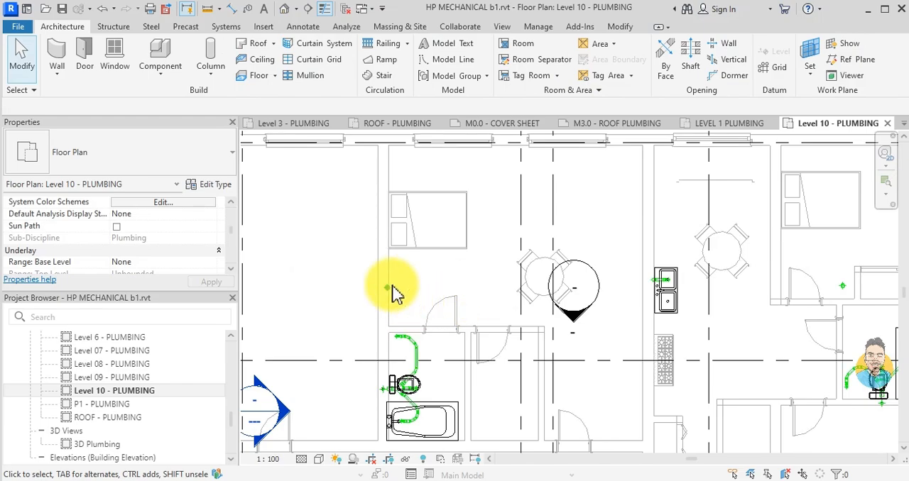
- Examine where the four roof drain drops fall on the Level 10 plan relative to the walls, rooms and bathroom piping
scroll(690, 291, up, 4)
scroll(703, 296, down, 4)
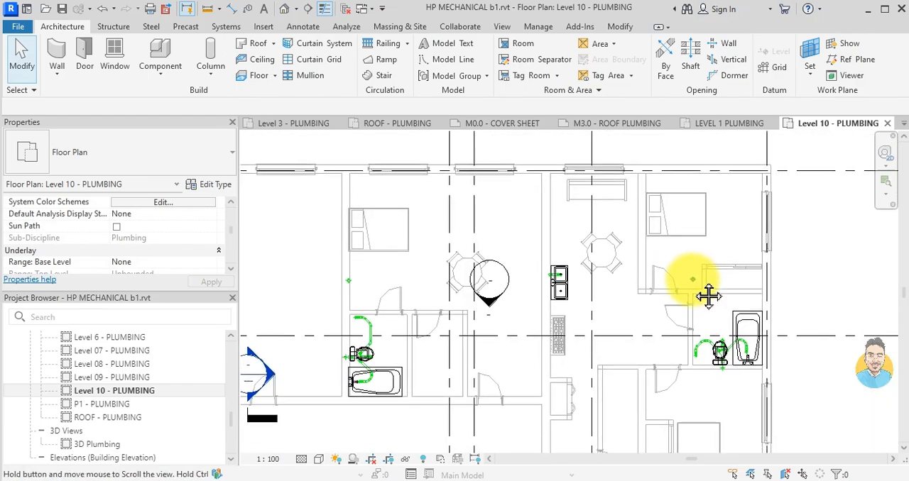
scroll(572, 333, up, 3)
scroll(546, 213, down, 4)
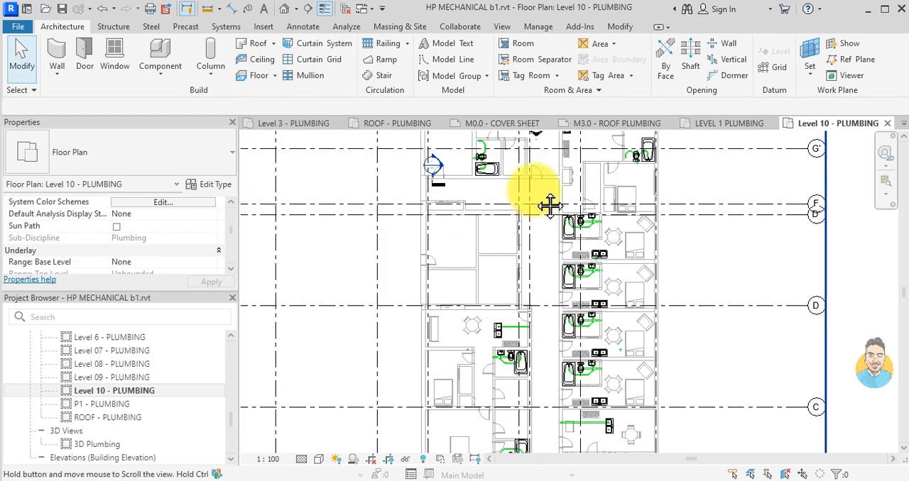
scroll(465, 362, up, 4)
middle_drag(497, 359, 435, 284)
middle_drag(552, 286, 504, 383)
middle_drag(642, 270, 663, 397)
scroll(688, 254, up, 2)
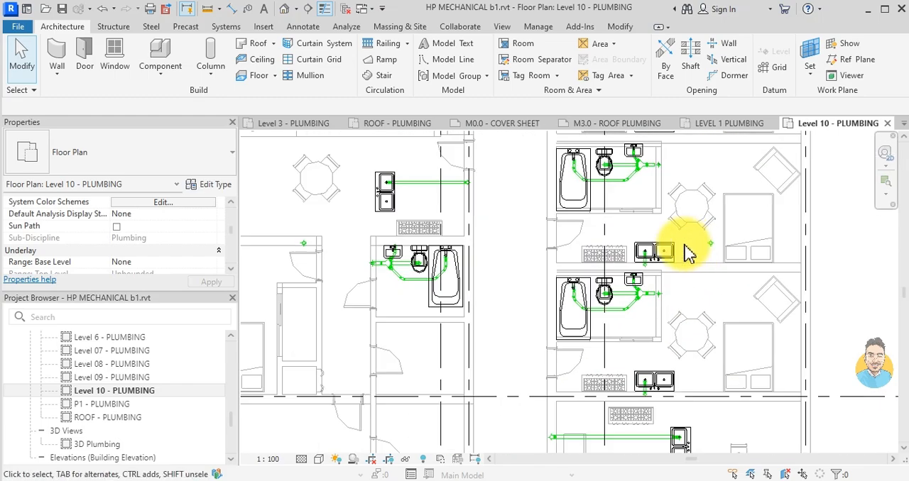
scroll(355, 250, down, 4)
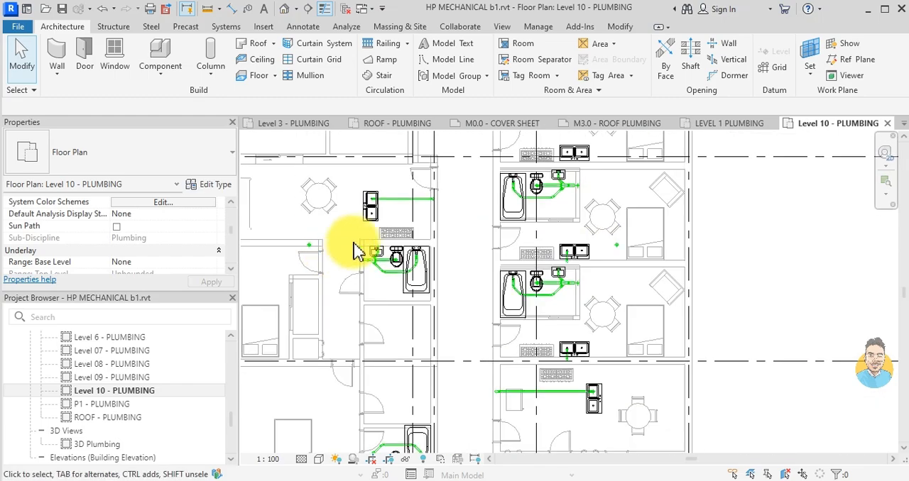
scroll(431, 304, up, 5)
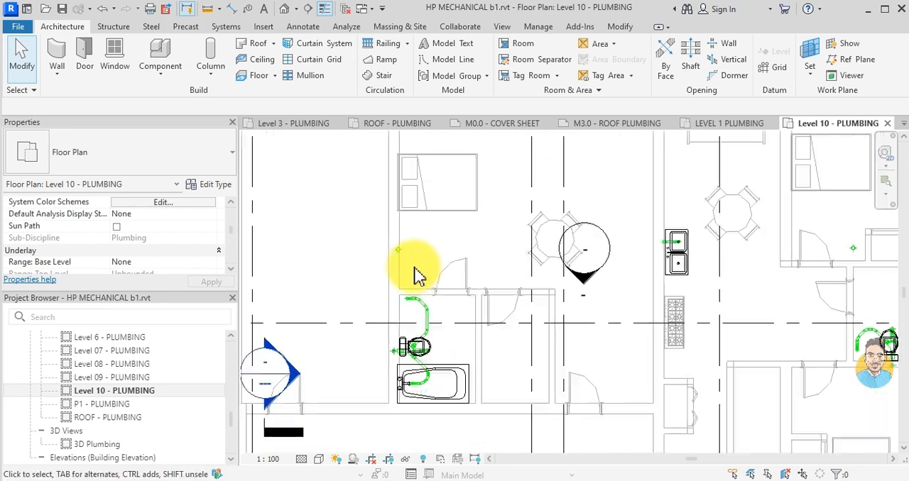
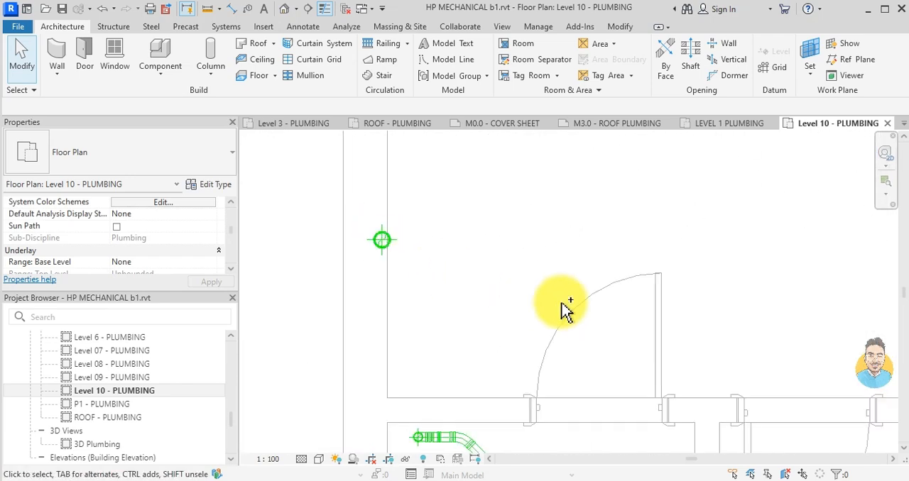
scroll(561, 305, down, 5)
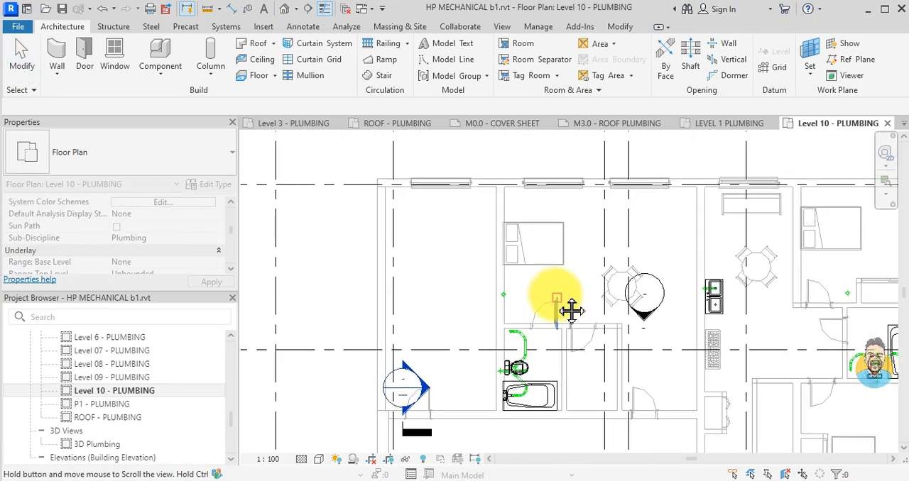
scroll(570, 298, up, 2)
click(575, 312)
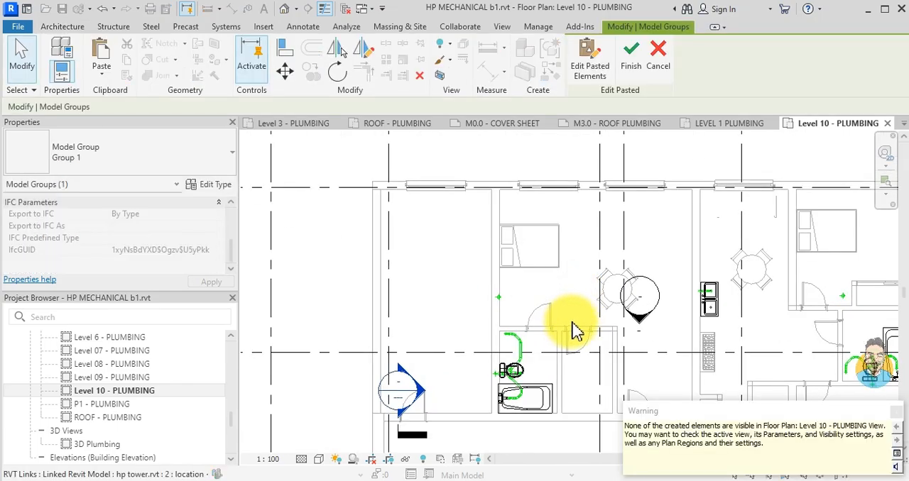
key(Escape)
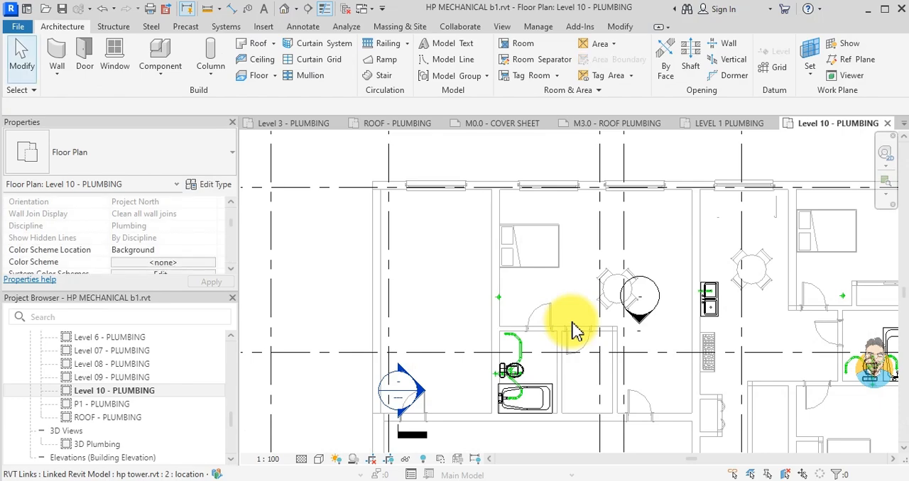
- Inspect the properties of the reducer at the left roof drain's drop beside the bedroom wall
scroll(506, 300, up, 3)
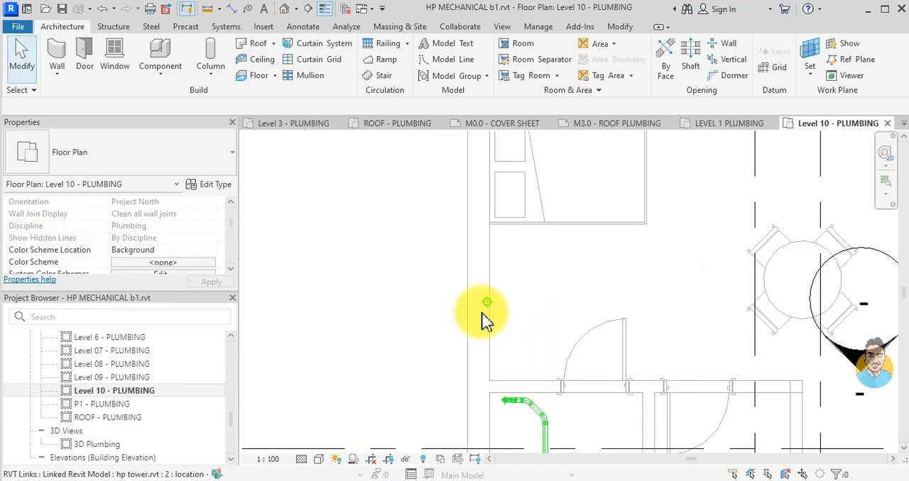
click(486, 306)
scroll(162, 256, down, 4)
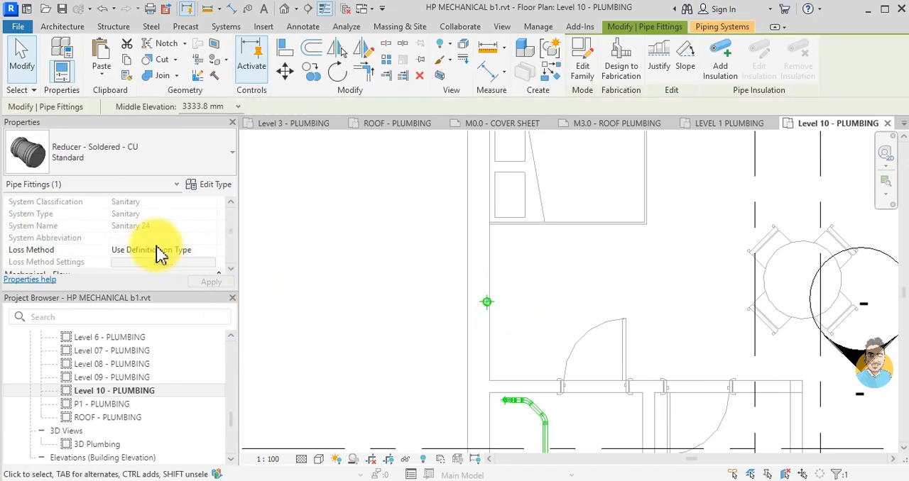
key(Escape)
scroll(270, 274, up, 2)
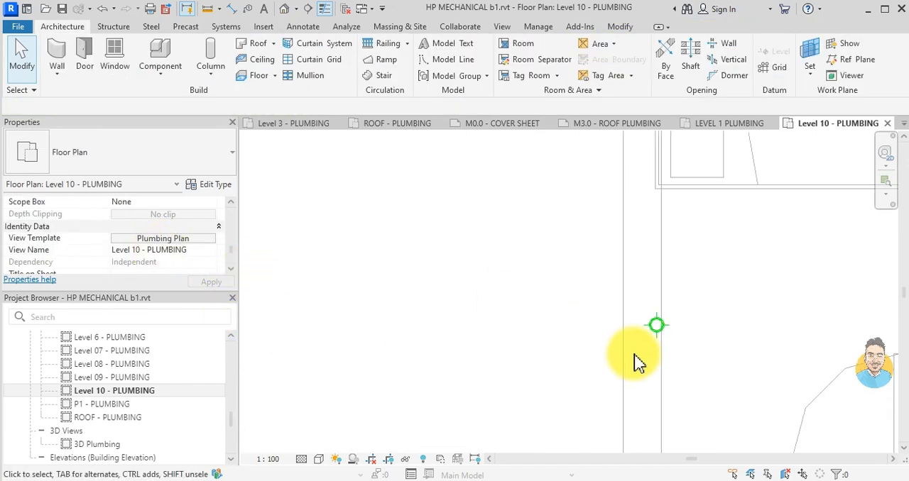
click(657, 326)
key(s)
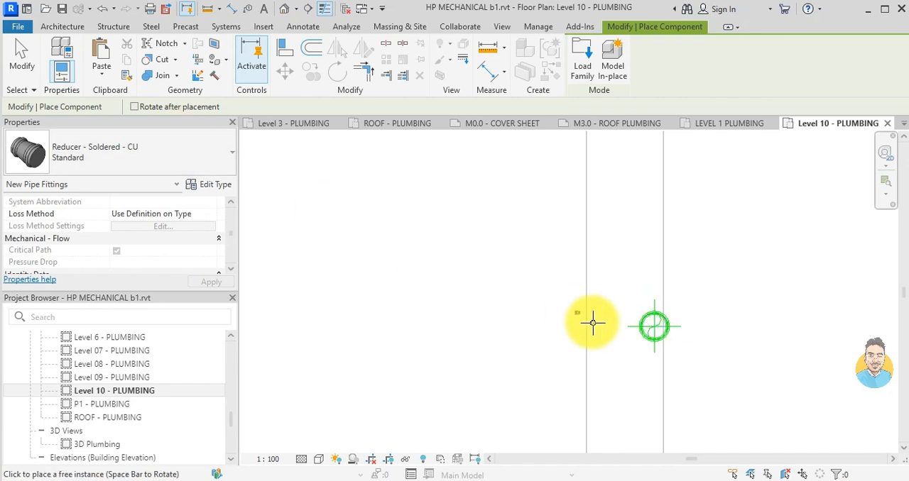
middle_drag(660, 326, 431, 324)
scroll(432, 325, down, 2)
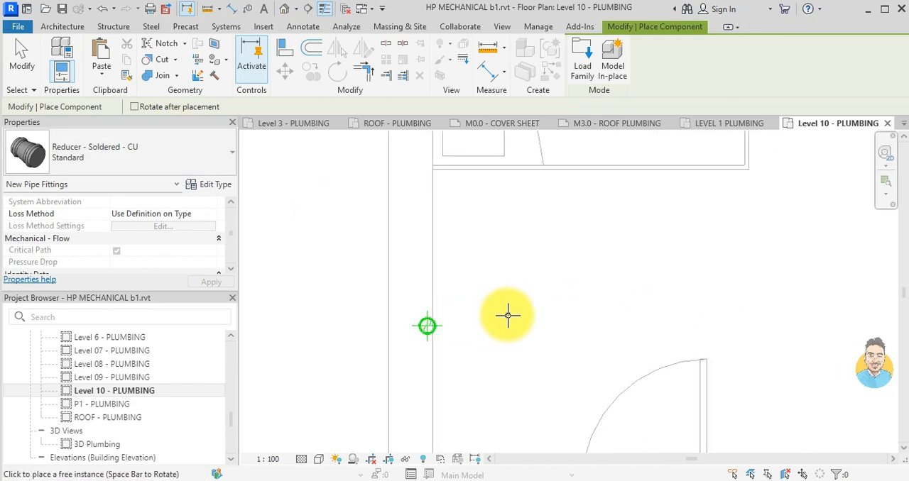
key(Escape)
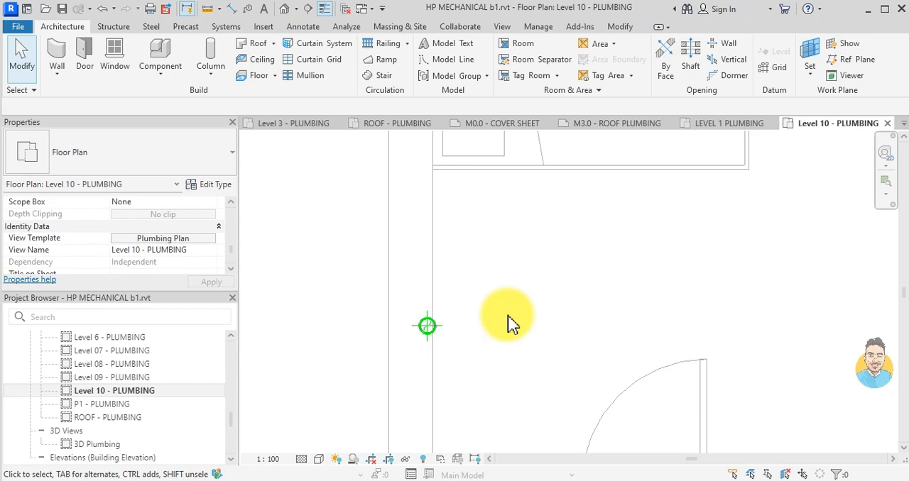
- Draw a short vertical building section just left of the left roof drain drop, facing it, and shorten its view depth
click(307, 9)
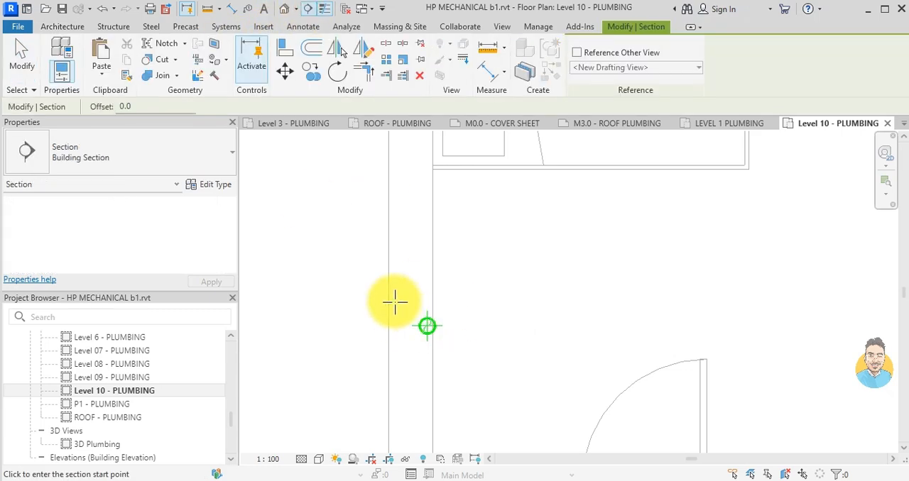
click(376, 281)
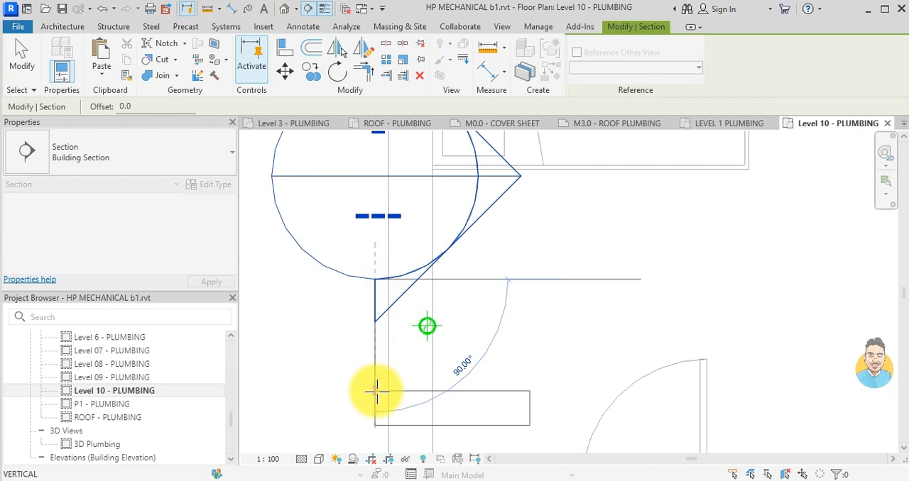
click(377, 392)
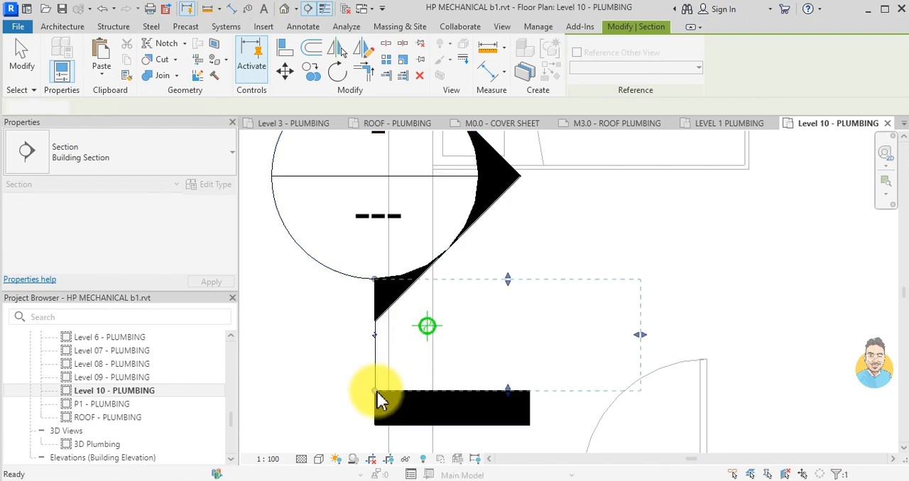
drag(640, 335, 524, 341)
key(Escape)
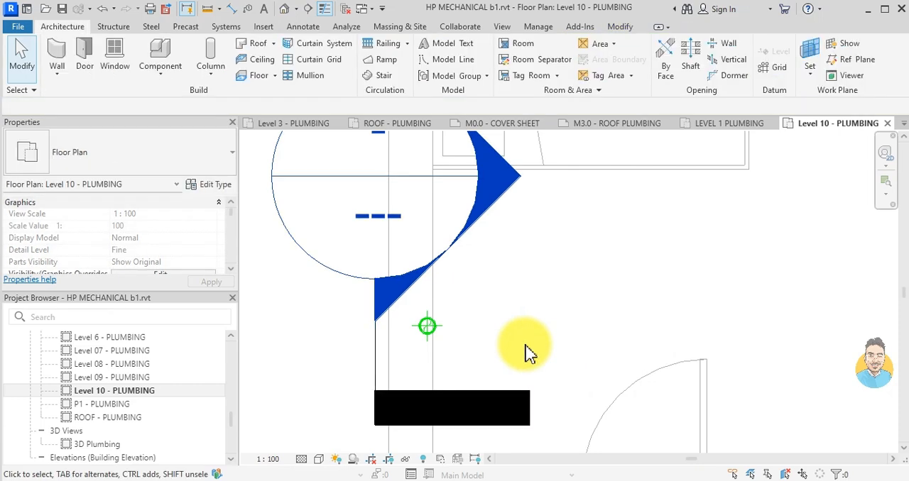
- Open the new section view and set the system type of the short pipe below the roof drain to STORM
double_click(479, 234)
scroll(561, 302, up, 2)
scroll(546, 316, down, 4)
scroll(551, 319, up, 5)
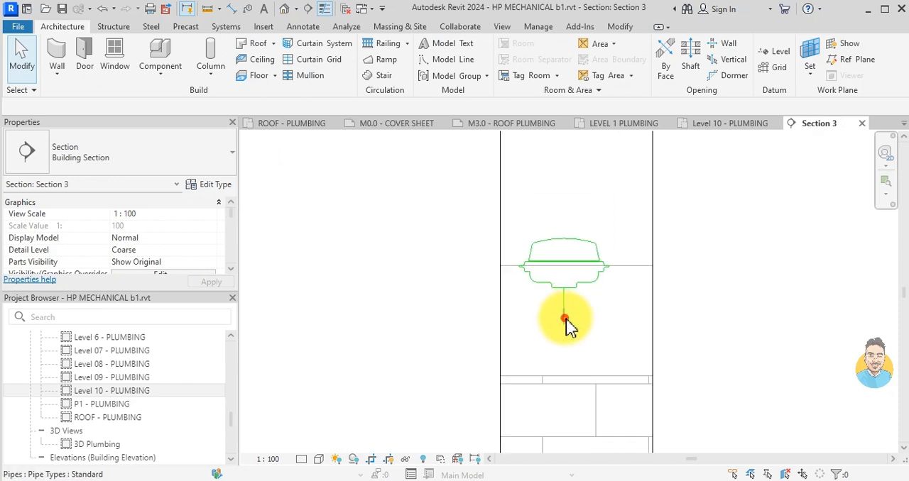
click(564, 318)
scroll(159, 248, down, 5)
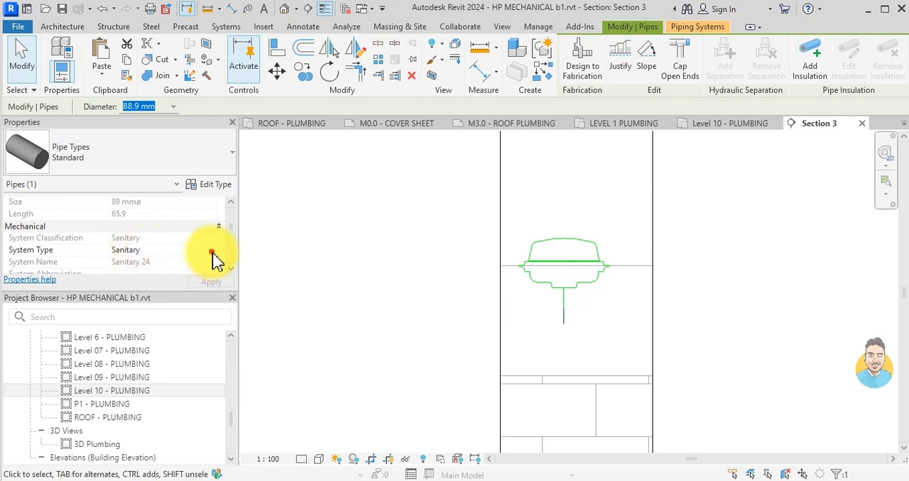
click(128, 272)
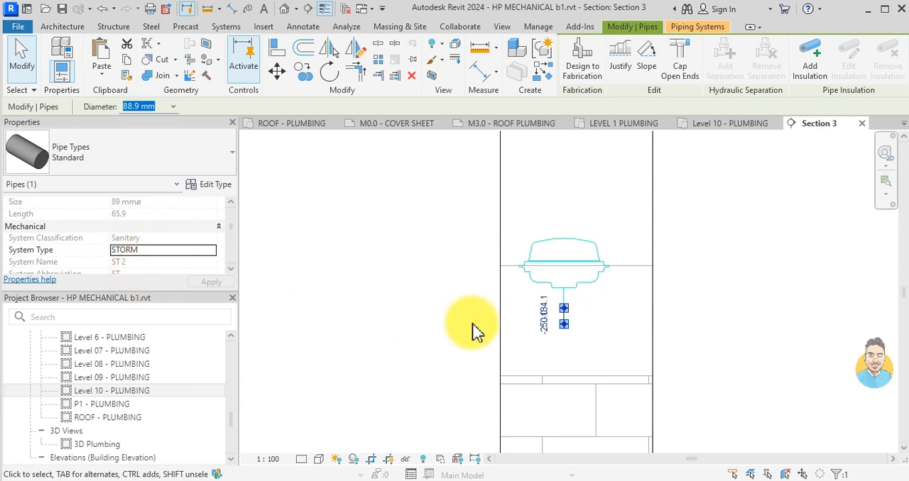
key(Escape)
- Extend the section's crop region downward through all floors to Level 1
scroll(465, 305, down, 5)
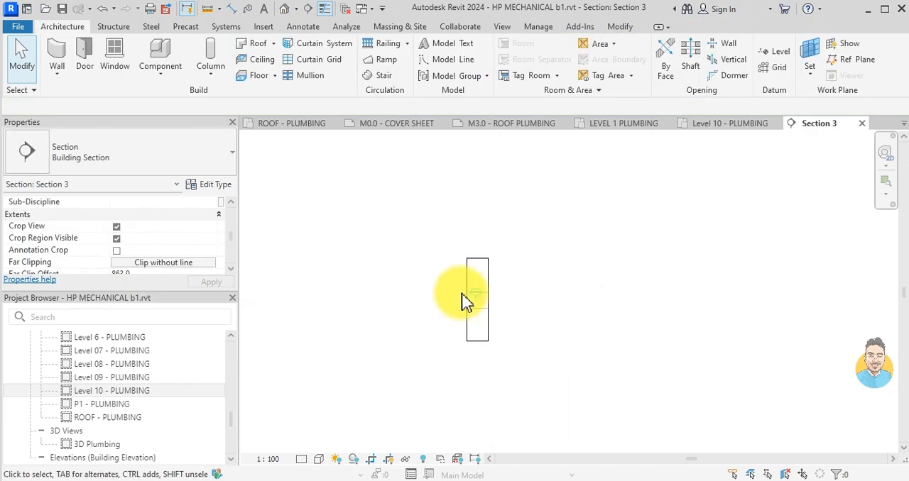
middle_drag(457, 338, 480, 253)
drag(482, 237, 473, 414)
scroll(560, 358, down, 2)
middle_drag(559, 359, 545, 235)
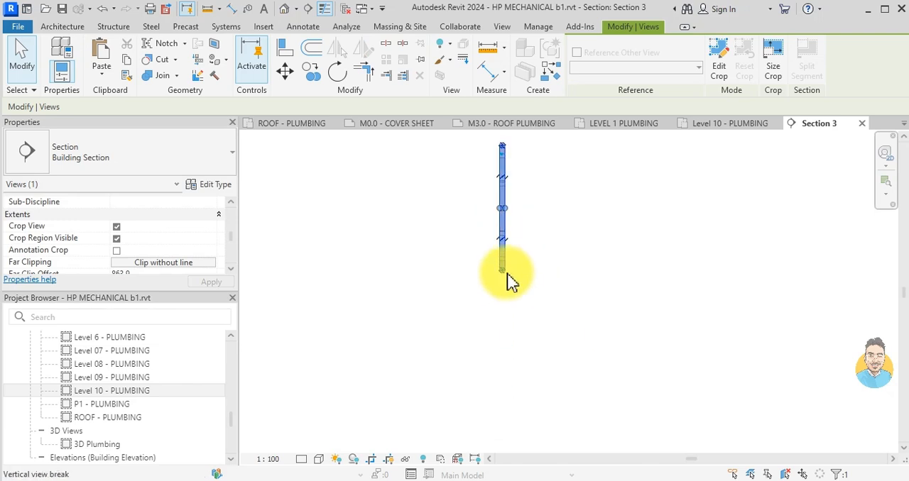
drag(500, 275, 493, 437)
scroll(536, 374, down, 2)
middle_drag(536, 371, 515, 271)
scroll(492, 331, up, 3)
scroll(492, 332, up, 1)
middle_drag(525, 242, 526, 321)
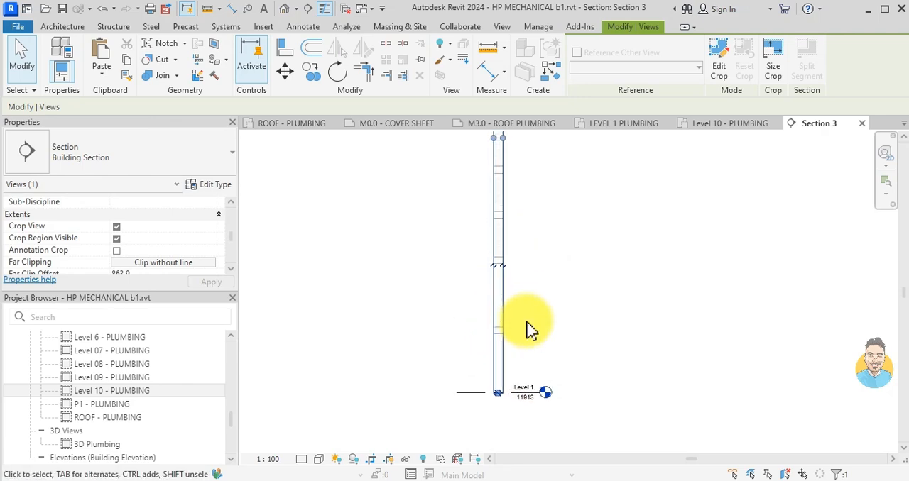
- Widen the section's crop region on both sides to show the building's full width and its gridlines
scroll(520, 244, down, 2)
drag(510, 183, 615, 183)
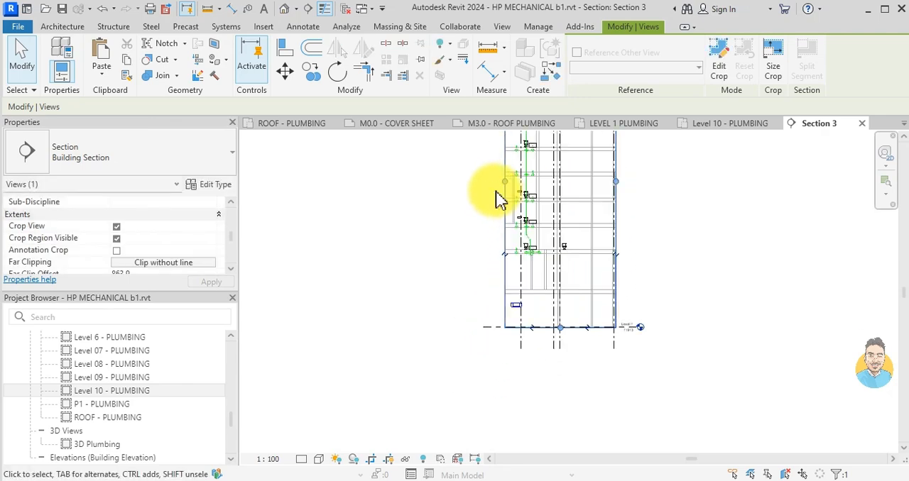
drag(506, 182, 429, 190)
scroll(563, 239, down, 1)
middle_drag(563, 239, 535, 427)
key(Escape)
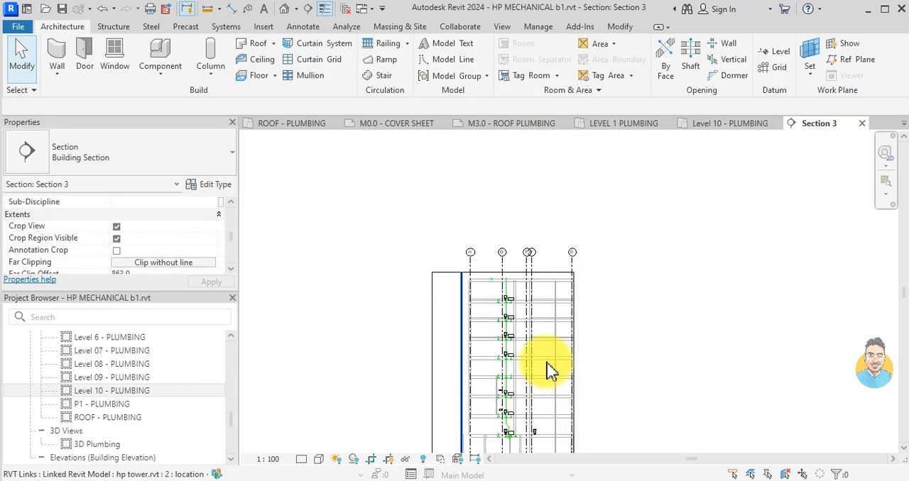
- Extend the storm drop with a vertical 88.9 mm STORM pipe from the roof drain stub to just below the lowest bathroom's floor slab
scroll(548, 369, up, 5)
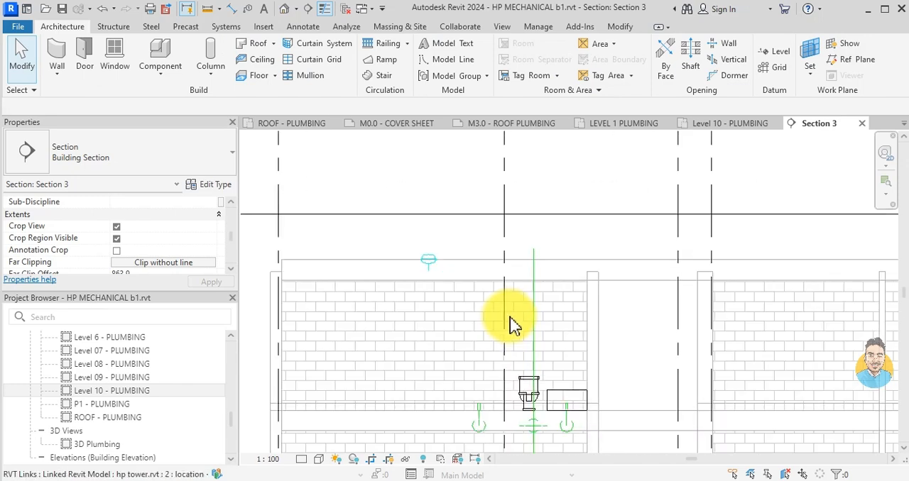
scroll(429, 284, up, 4)
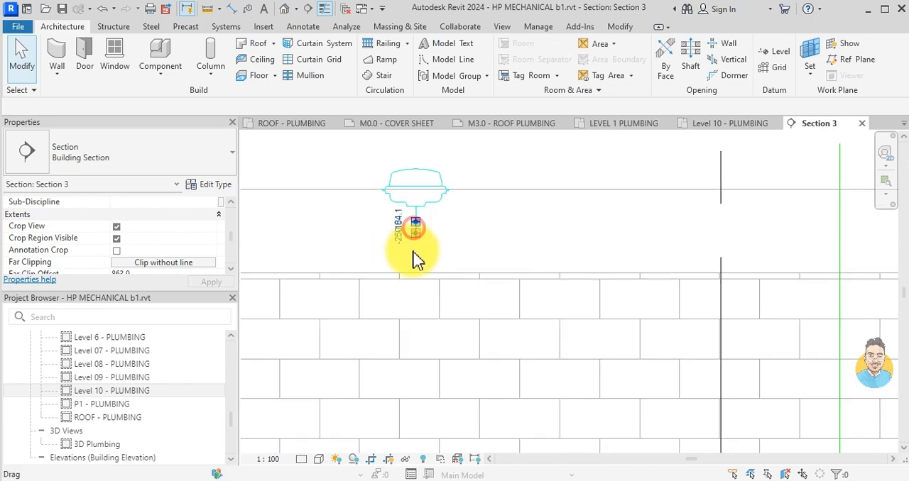
click(415, 227)
scroll(417, 252, down, 3)
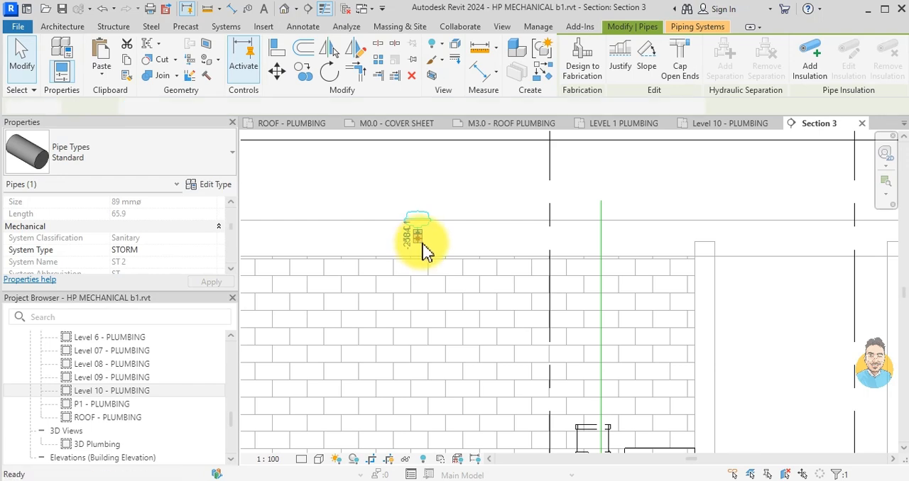
key(p)
key(i)
scroll(419, 243, up, 3)
click(412, 236)
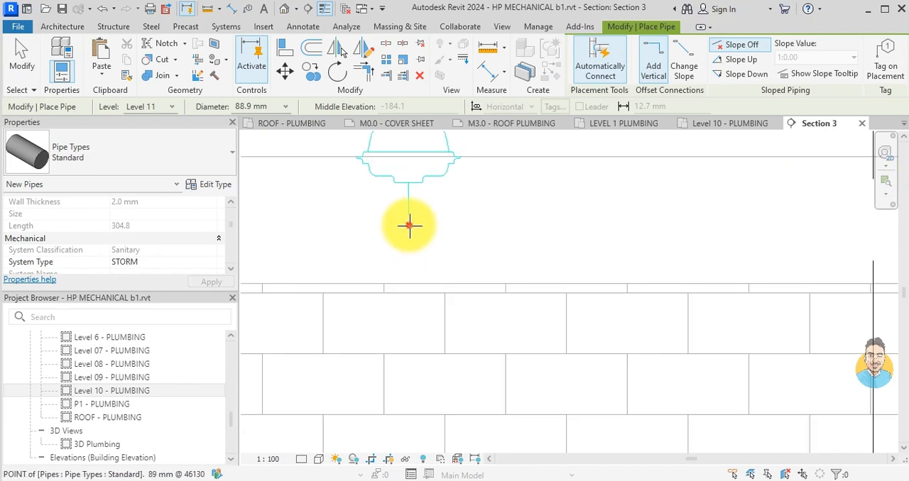
scroll(409, 318, down, 6)
middle_drag(403, 233, 403, 227)
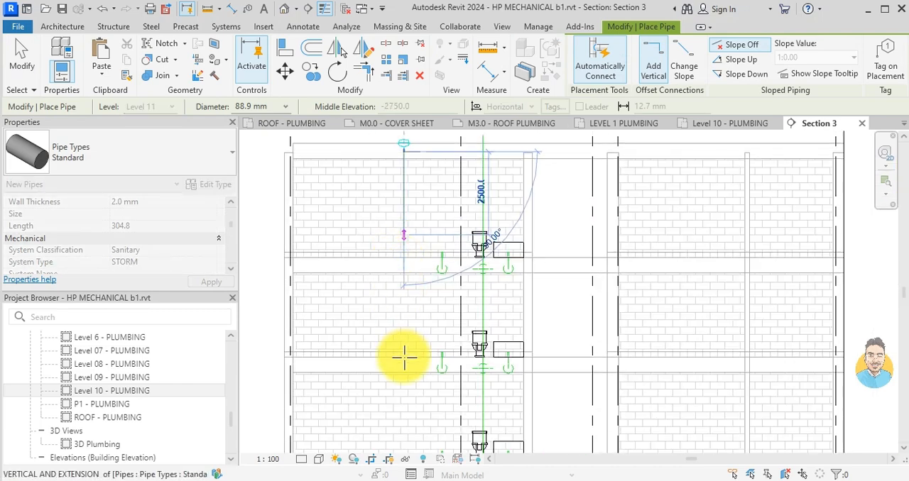
scroll(404, 361, down, 3)
middle_drag(403, 387, 408, 240)
scroll(400, 366, down, 1)
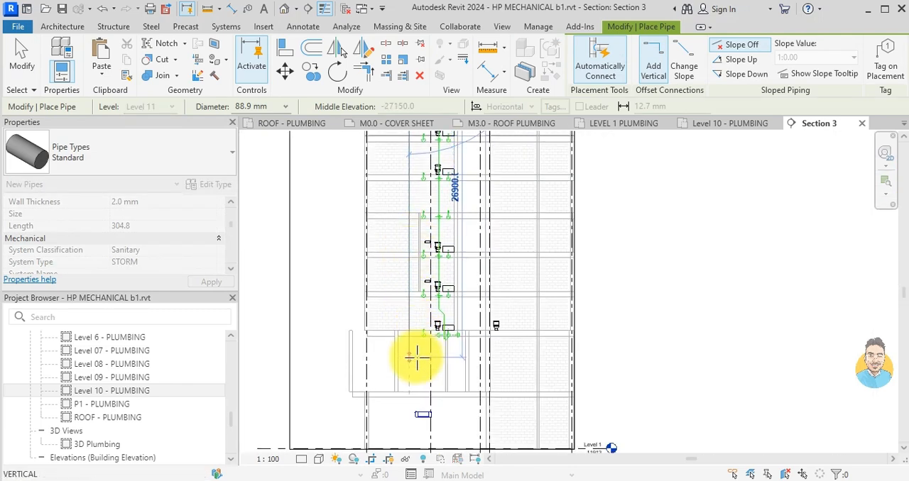
middle_drag(418, 359, 434, 306)
scroll(436, 286, up, 4)
scroll(423, 315, down, 3)
scroll(422, 314, up, 5)
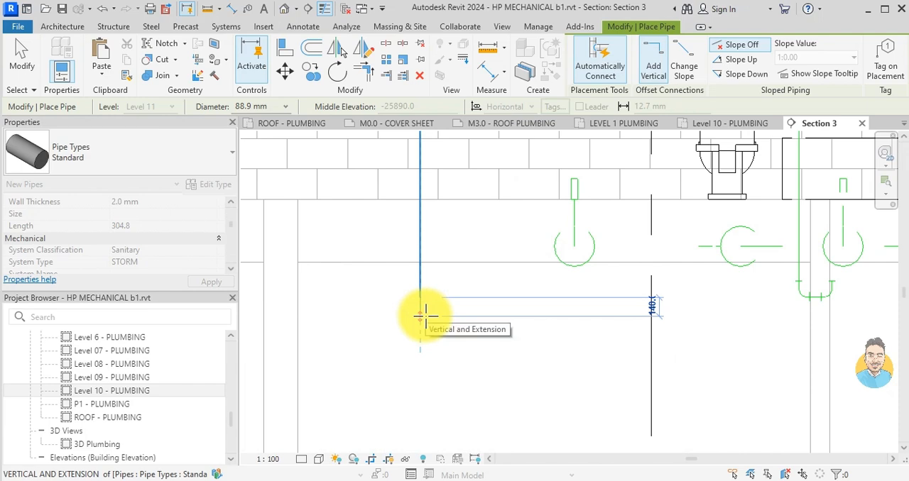
key(Escape)
scroll(426, 308, down, 4)
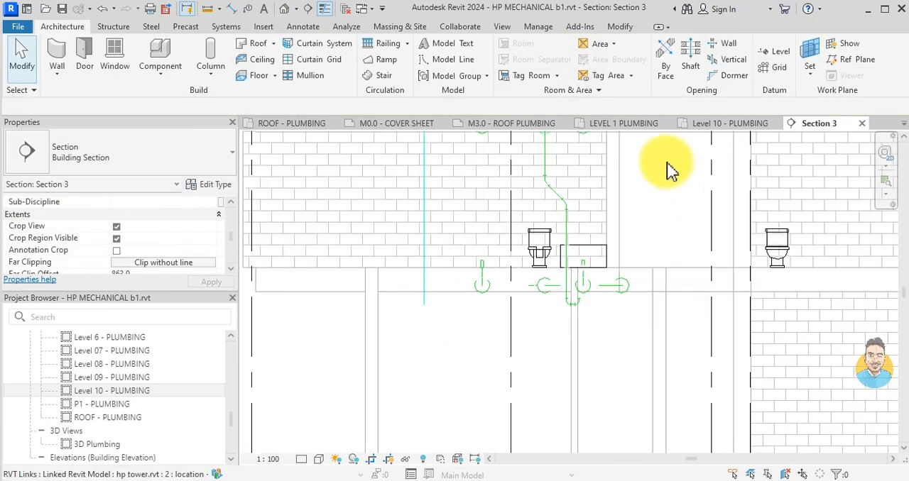
- Examine the storm drop's location on the Level 08 - PLUMBING plan relative to the rooms and fixtures, and return to Level 10 - PLUMBING
click(724, 128)
scroll(405, 359, down, 3)
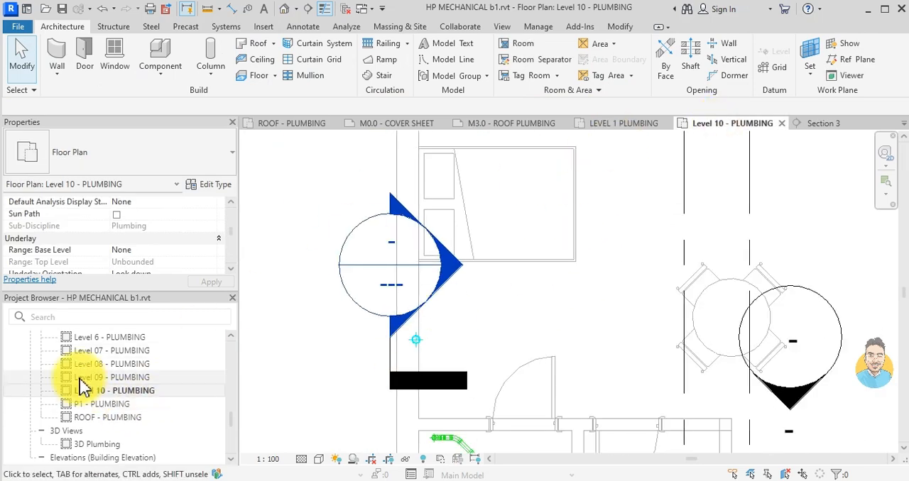
click(99, 364)
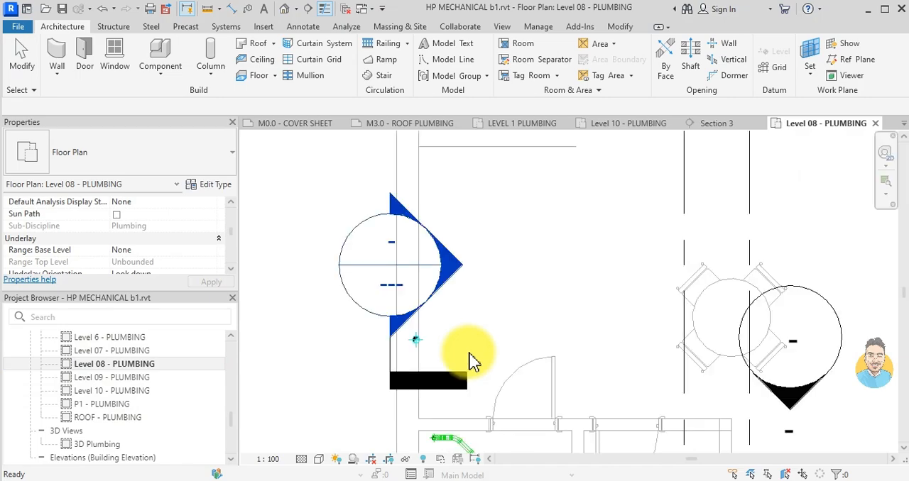
scroll(438, 354, up, 2)
scroll(422, 352, down, 5)
scroll(418, 345, up, 5)
scroll(614, 191, down, 5)
mouse_move(678, 248)
middle_down()
mouse_move(695, 298)
mouse_move(438, 297)
middle_up()
scroll(665, 348, up, 5)
middle_drag(668, 302, 523, 360)
scroll(599, 360, down, 4)
scroll(478, 339, down, 3)
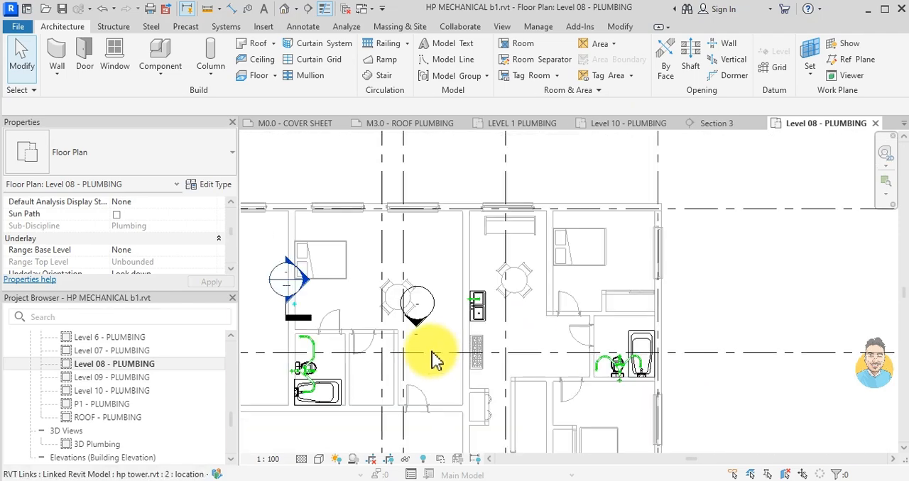
scroll(391, 319, up, 3)
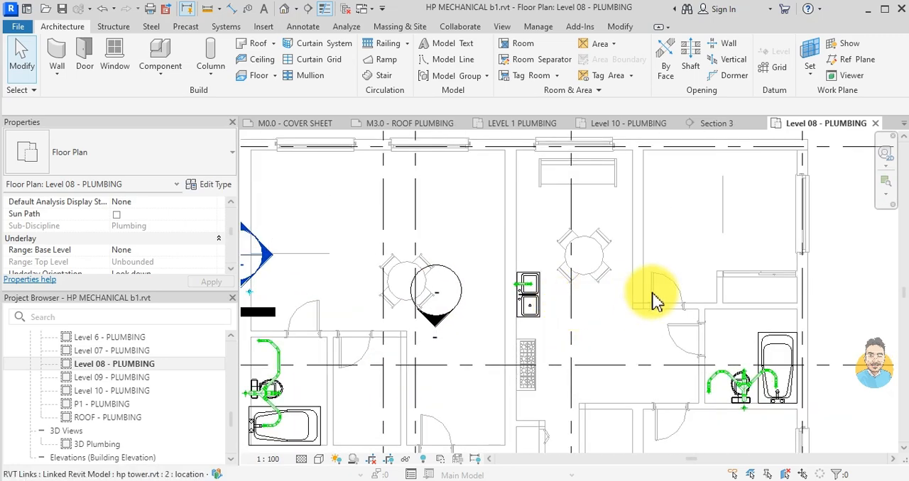
scroll(679, 277, up, 3)
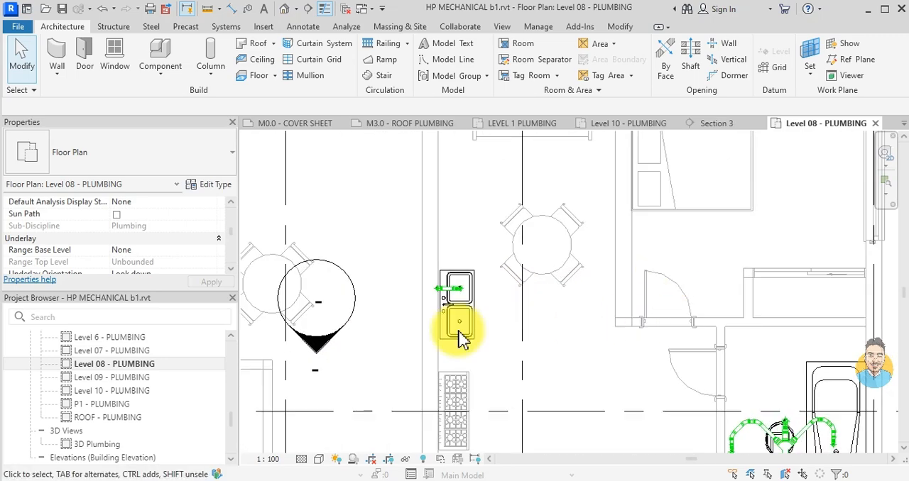
double_click(135, 392)
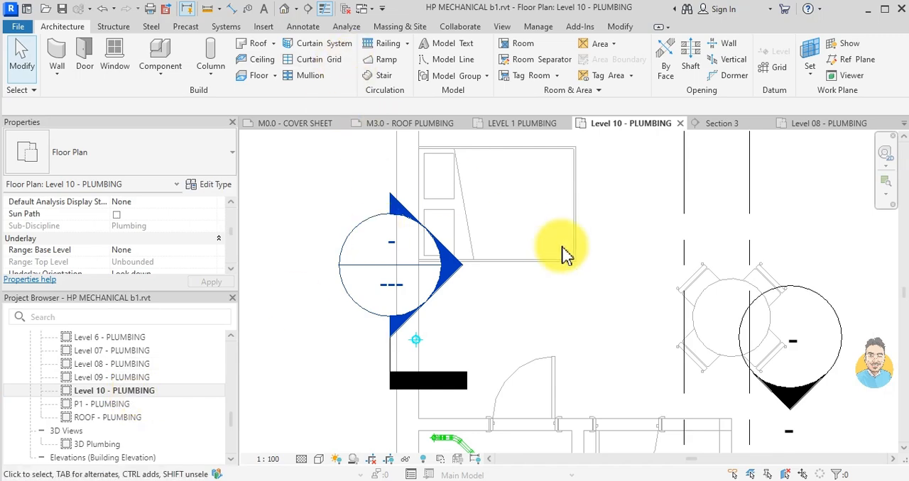
- Close all inactive views, keeping the Level 10 - PLUMBING plan open
scroll(566, 255, down, 5)
click(343, 8)
scroll(559, 275, down, 1)
- Move Section 3 from the finished storm drop across the plan to beside the other roof drain stub near the bedroom closet
middle_drag(622, 275, 379, 236)
scroll(543, 245, up, 5)
scroll(619, 277, down, 3)
scroll(716, 294, down, 2)
middle_drag(443, 300, 608, 274)
scroll(567, 287, up, 3)
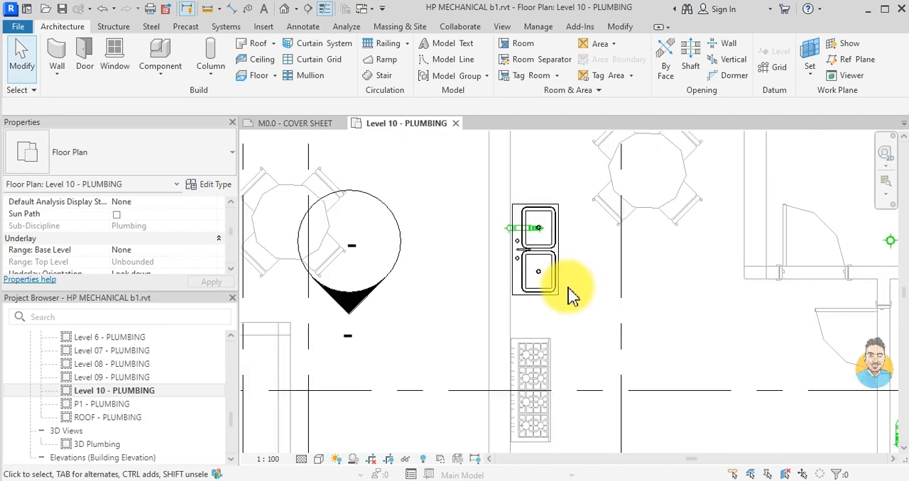
middle_drag(663, 277, 594, 312)
scroll(604, 286, up, 4)
scroll(605, 282, down, 7)
scroll(317, 270, down, 5)
middle_drag(299, 274, 575, 285)
scroll(348, 286, up, 1)
scroll(350, 294, up, 1)
click(386, 253)
scroll(391, 234, down, 1)
drag(392, 241, 782, 242)
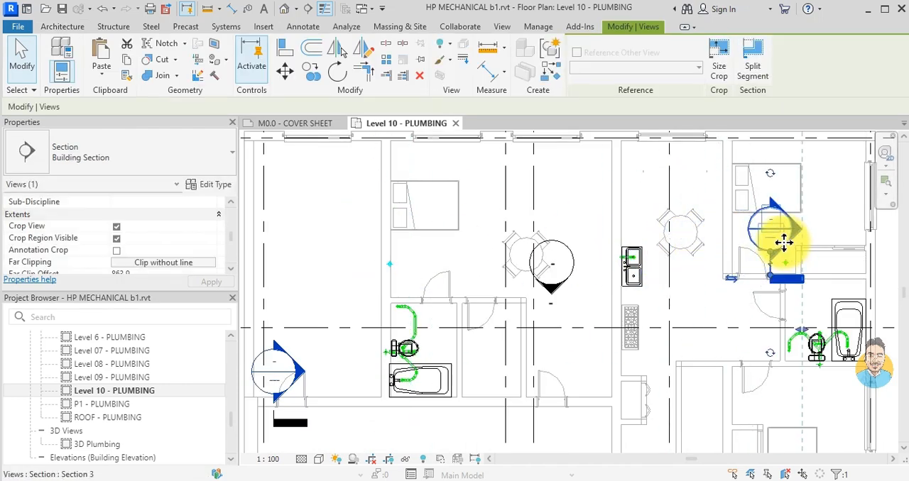
key(Escape)
- Open Section 3 and extend the roof drain's vertical 88.9 mm STORM stub down to about 920 mm long
scroll(788, 248, up, 3)
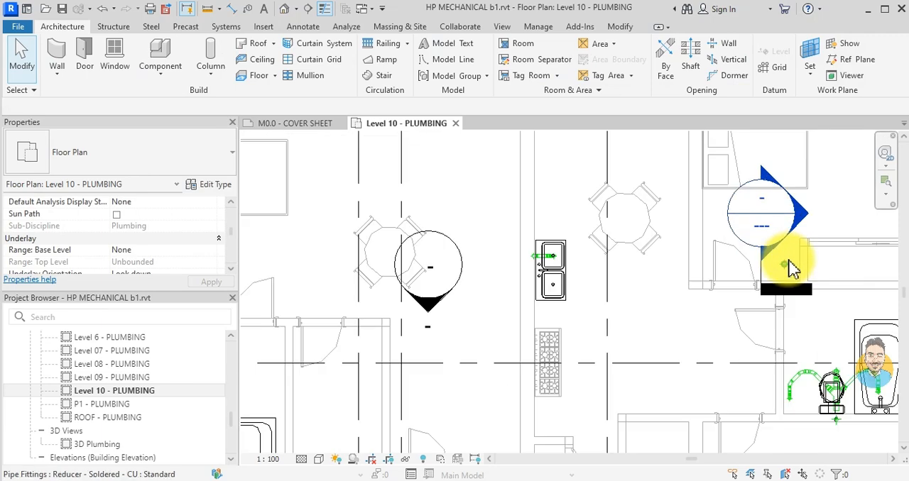
double_click(794, 234)
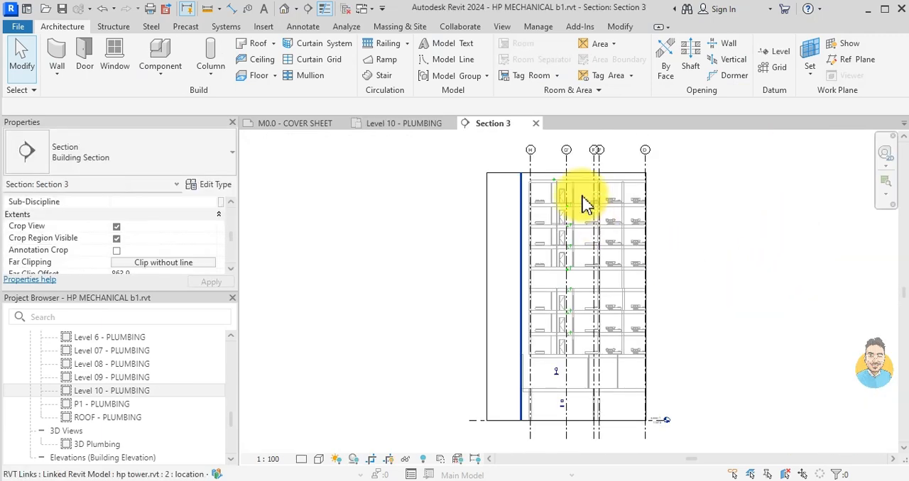
scroll(584, 178, up, 2)
scroll(482, 205, up, 1)
scroll(482, 204, up, 3)
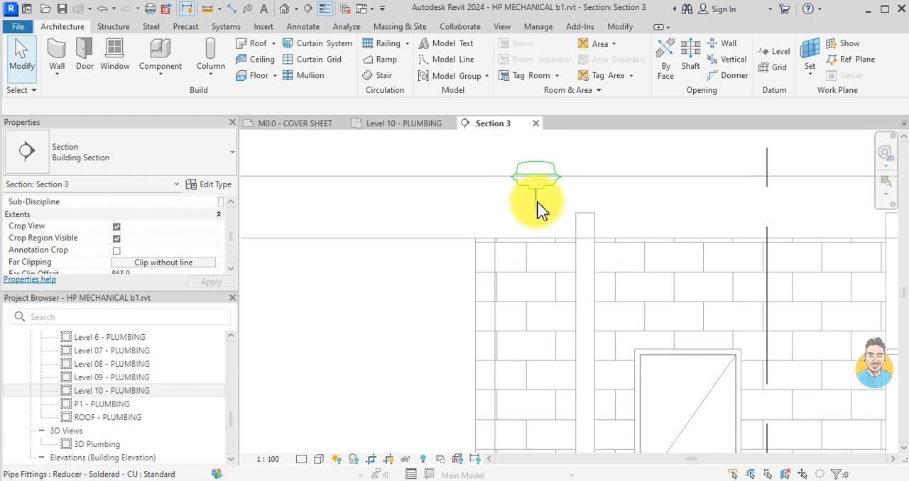
click(536, 213)
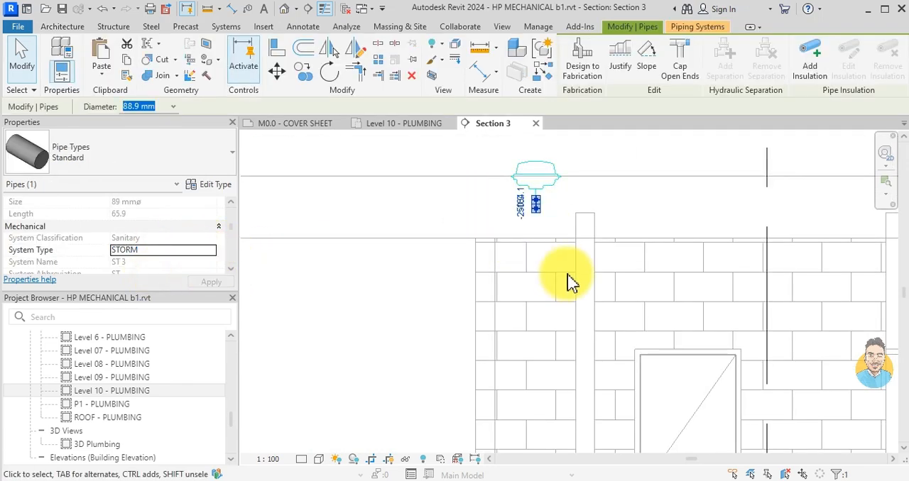
key(Escape)
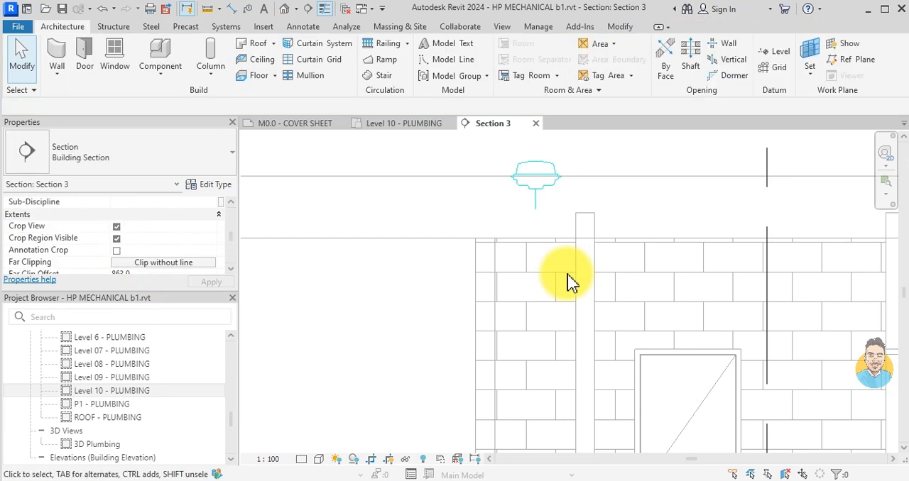
click(536, 220)
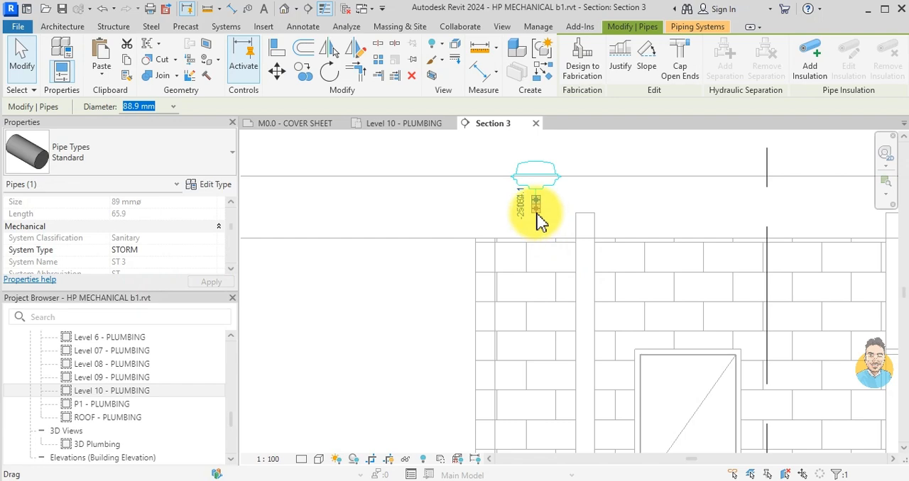
click(538, 217)
click(537, 321)
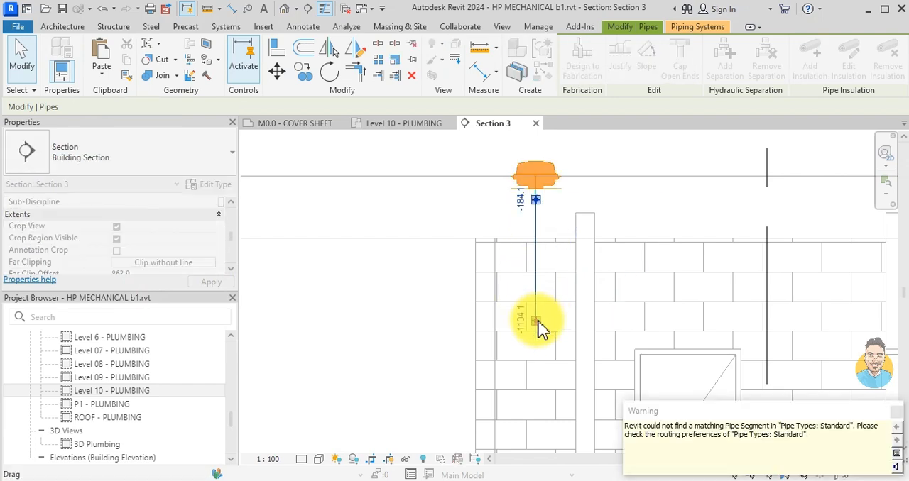
key(Escape)
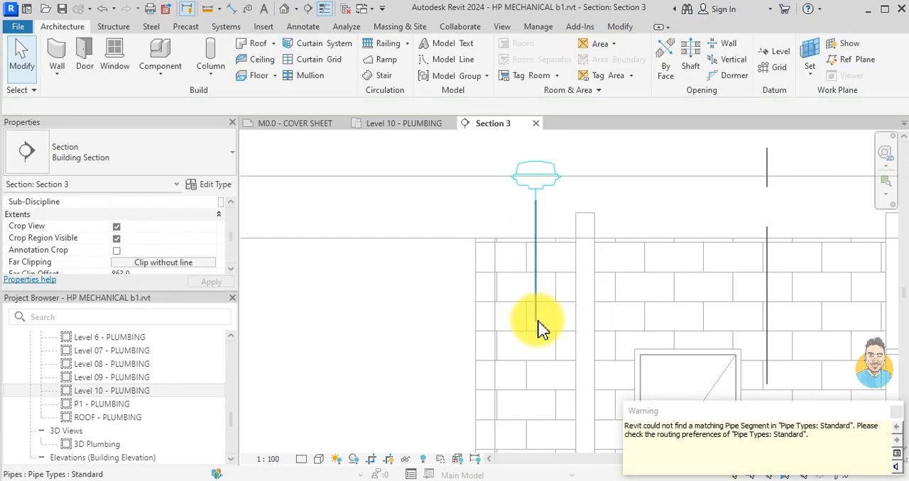
- Copy the extended vertical storm pipe 1100 mm horizontally towards the neighbouring wall
click(537, 327)
drag(534, 339, 680, 330)
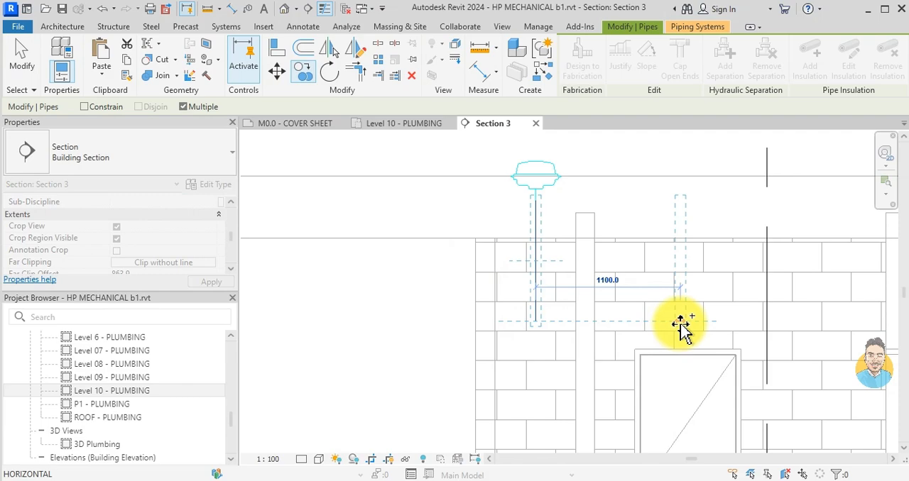
click(680, 323)
key(Escape)
key(Escape)
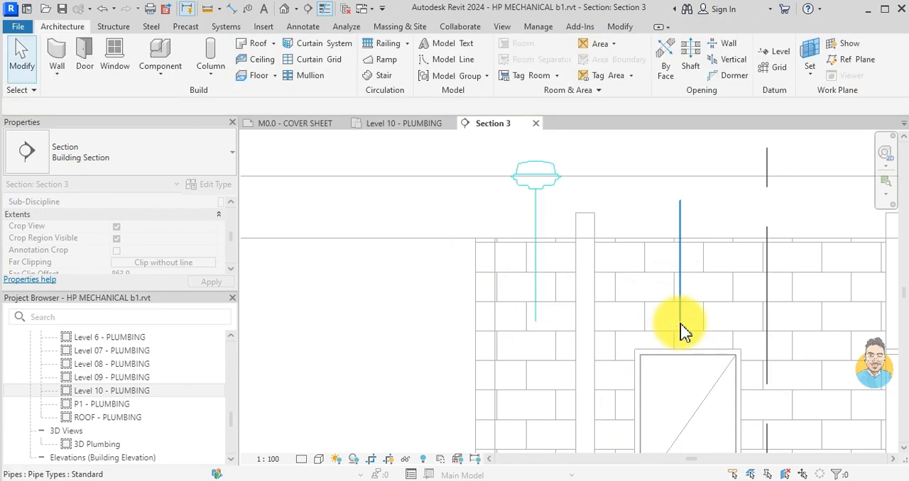
- On the Level 10 - PLUMBING plan, move the copied storm pipe into the closet wall beside the roof drain pipe
click(408, 125)
scroll(614, 269, down, 4)
scroll(618, 300, up, 6)
click(593, 342)
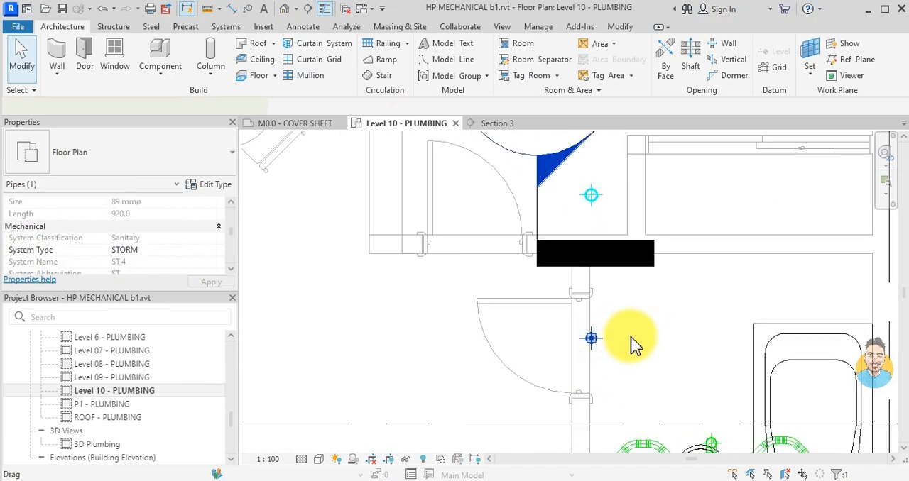
middle_drag(635, 341, 628, 364)
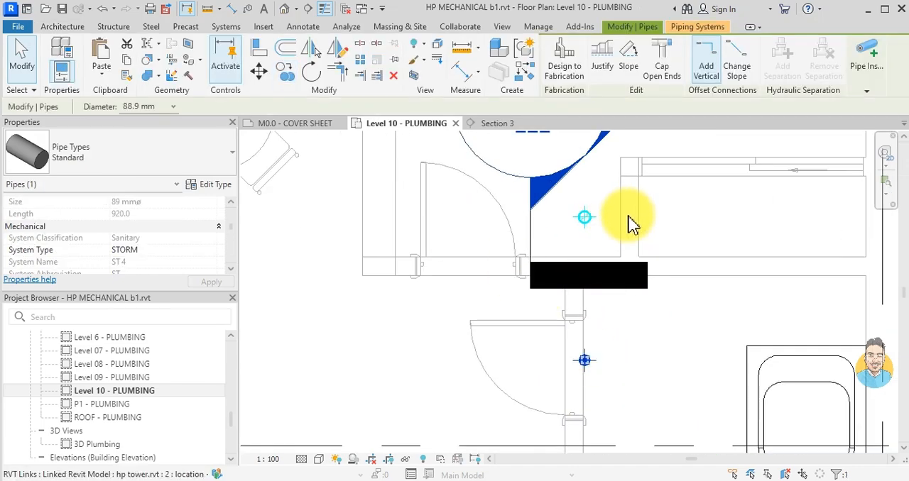
click(258, 71)
scroll(605, 378, up, 3)
scroll(563, 341, down, 2)
middle_drag(607, 281, 536, 459)
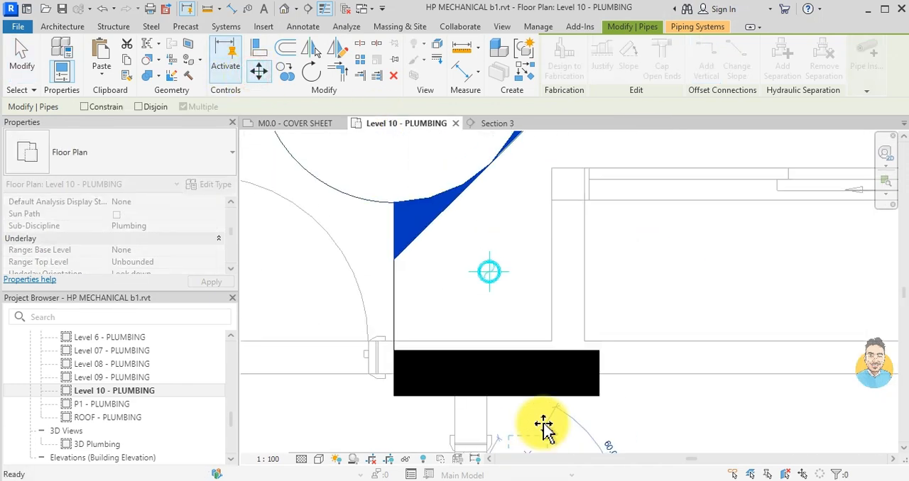
scroll(561, 298, up, 3)
click(572, 261)
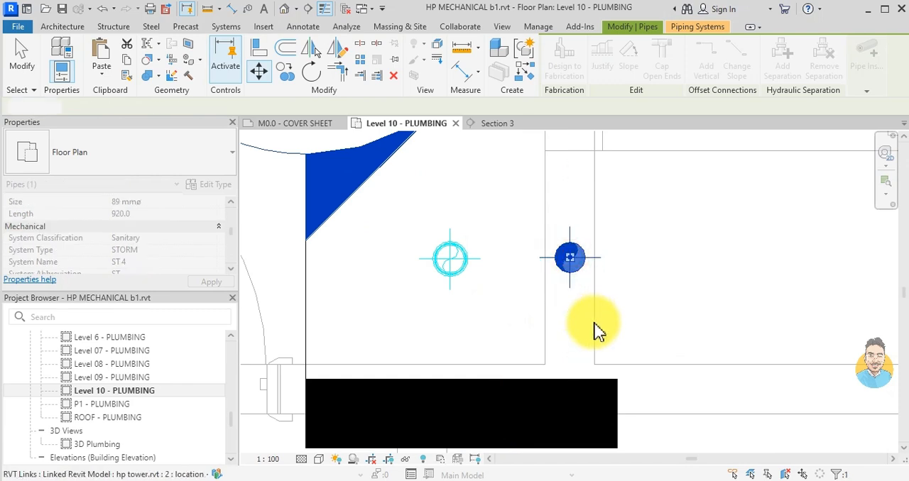
click(595, 329)
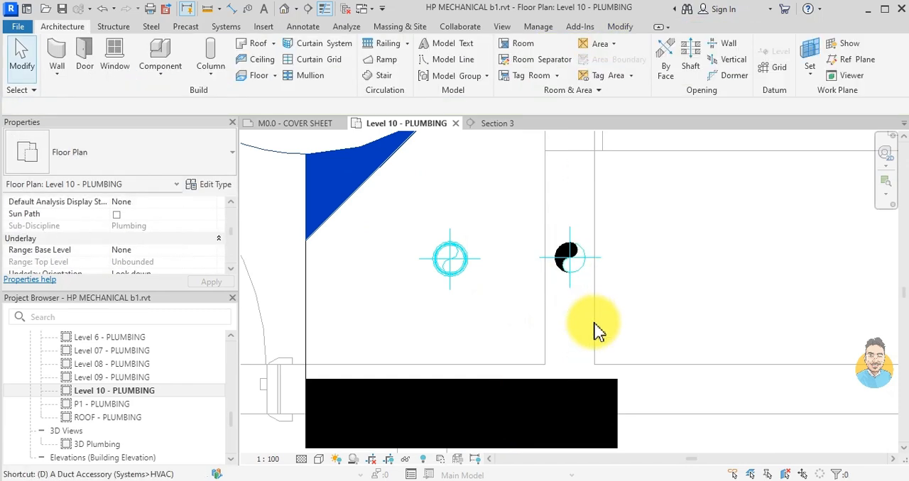
- Draw a horizontal detail line about 360 mm long from the centre of the pipe in the wall to inside the roof drain's reducer
key(d)
key(l)
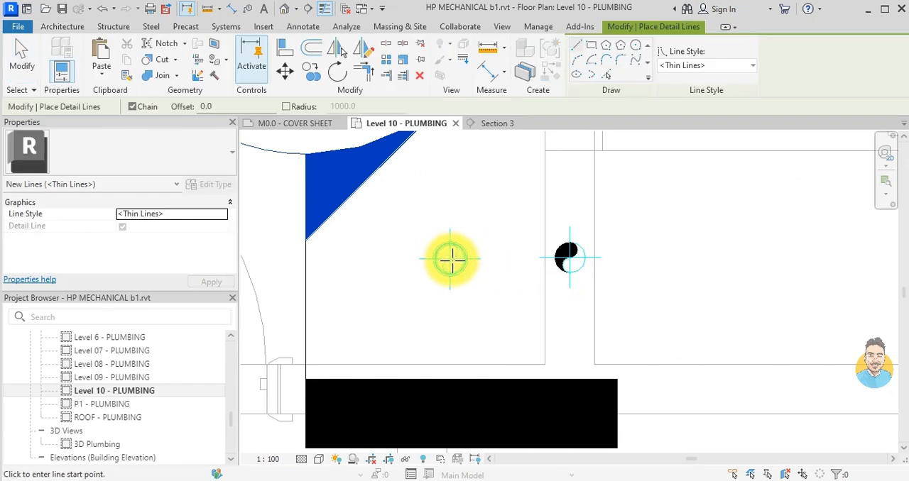
scroll(451, 259, up, 2)
click(683, 261)
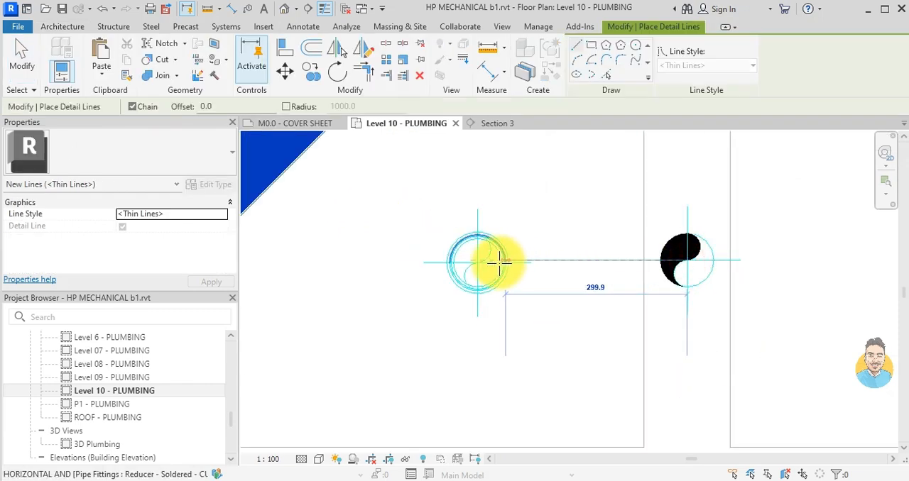
scroll(479, 259, up, 3)
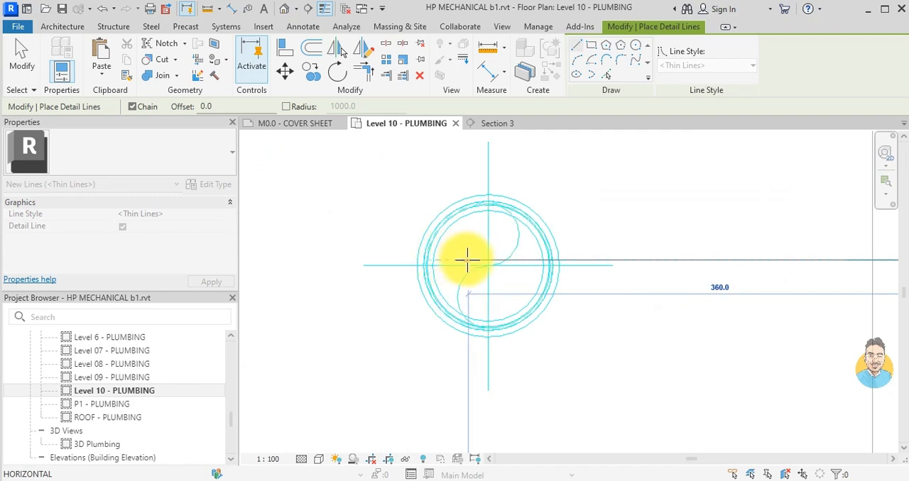
click(469, 260)
key(Escape)
key(Escape)
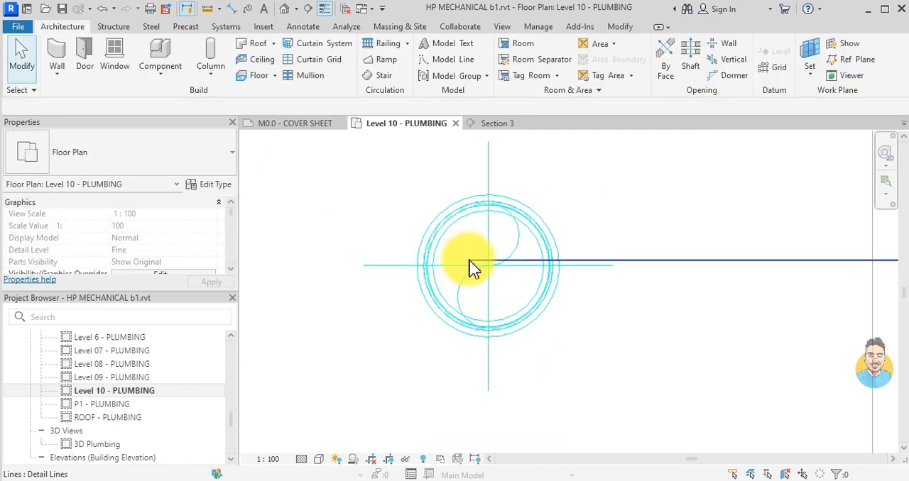
- Move the roof drain's reducer from its centre to the detail line's endpoint, aligning it with the pipe in the wall
click(529, 307)
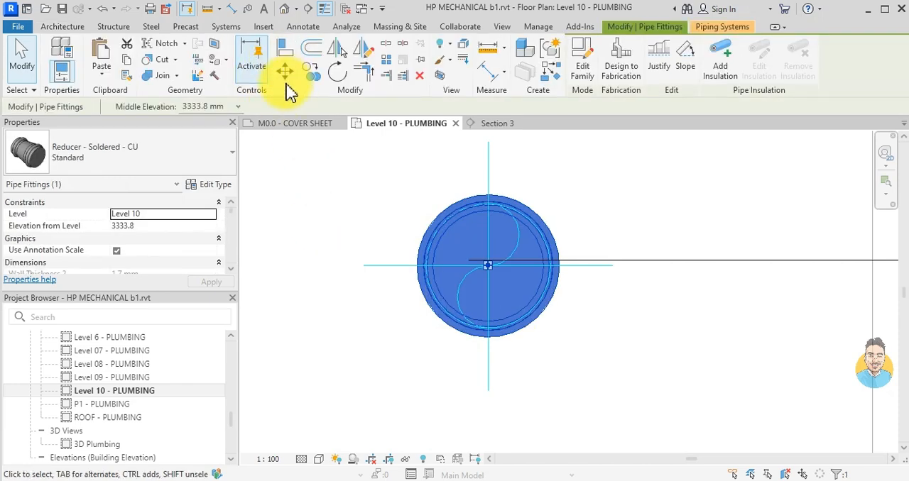
scroll(483, 264, up, 3)
click(284, 69)
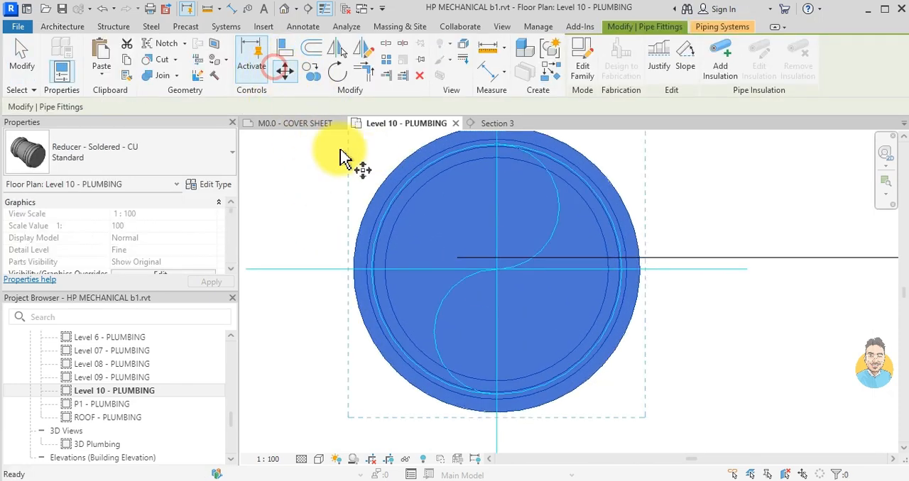
click(496, 269)
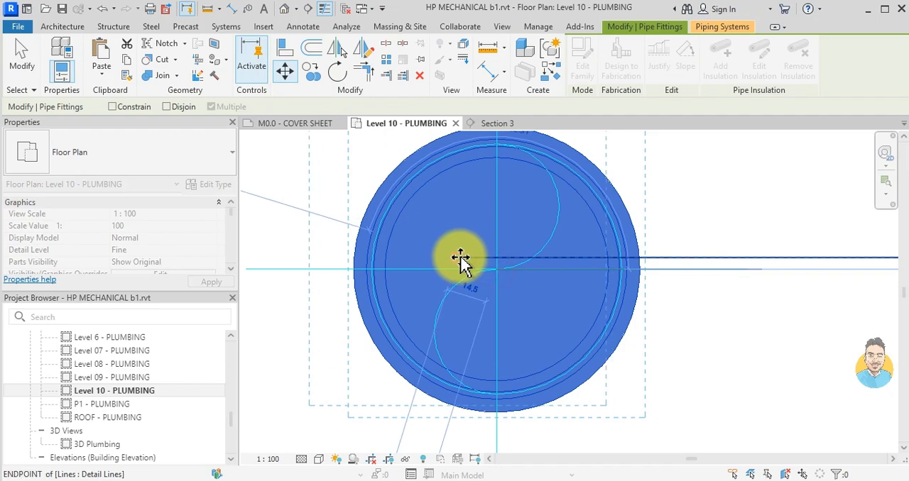
click(457, 256)
key(Escape)
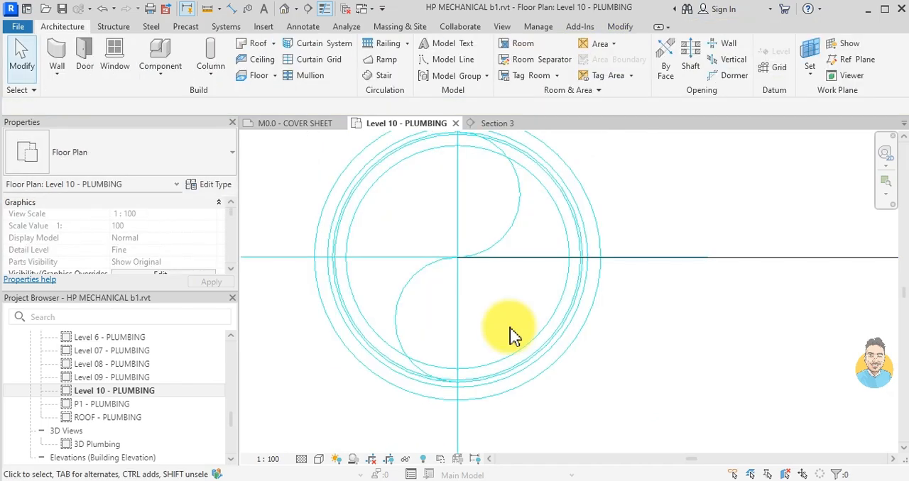
- Delete the helper detail line between the two storm pipes
scroll(442, 237, up, 3)
scroll(487, 334, down, 6)
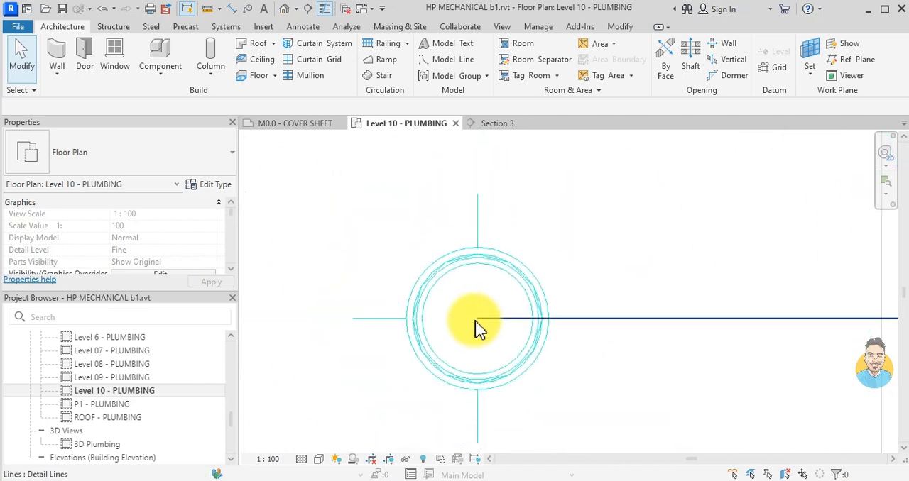
click(598, 328)
key(Delete)
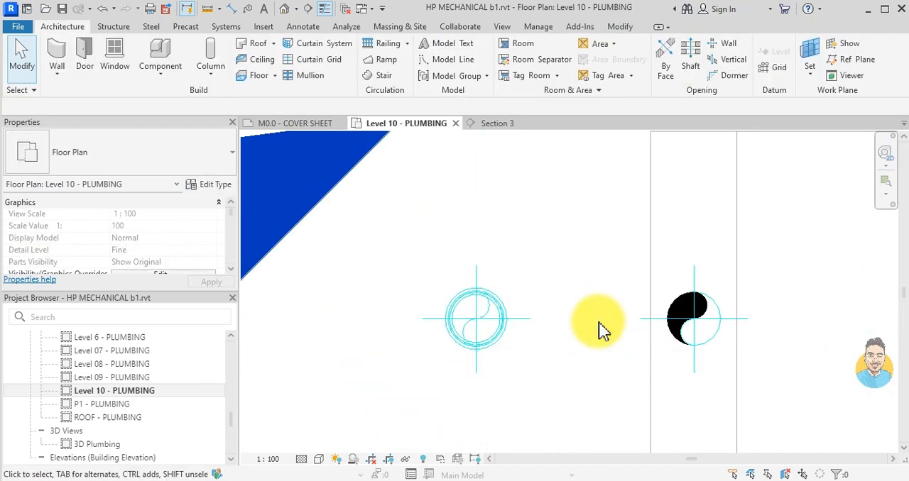
- Move Section 3 away from the two storm pipes, over to the dining table area
scroll(599, 320, down, 4)
click(474, 331)
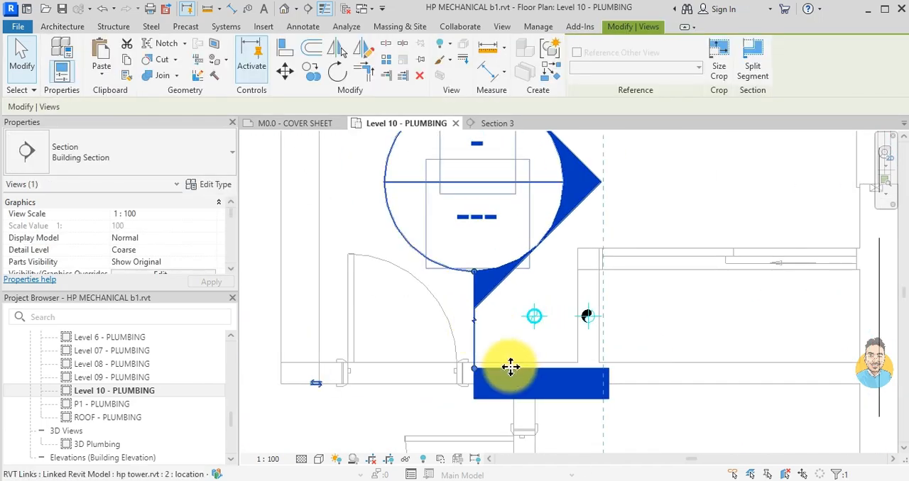
scroll(490, 346, down, 2)
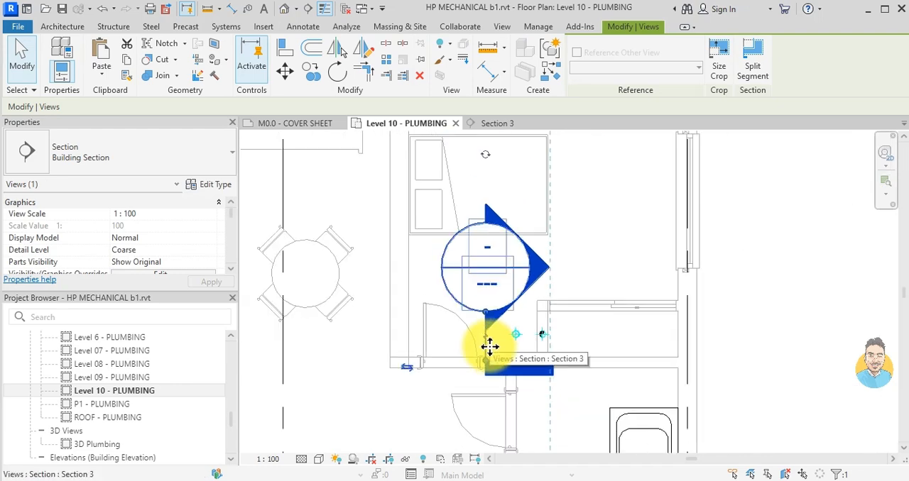
drag(505, 314, 283, 300)
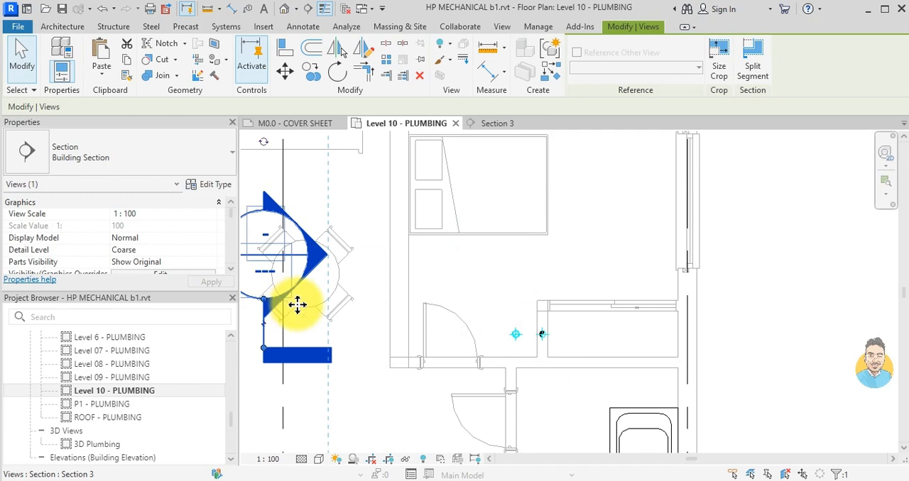
key(Escape)
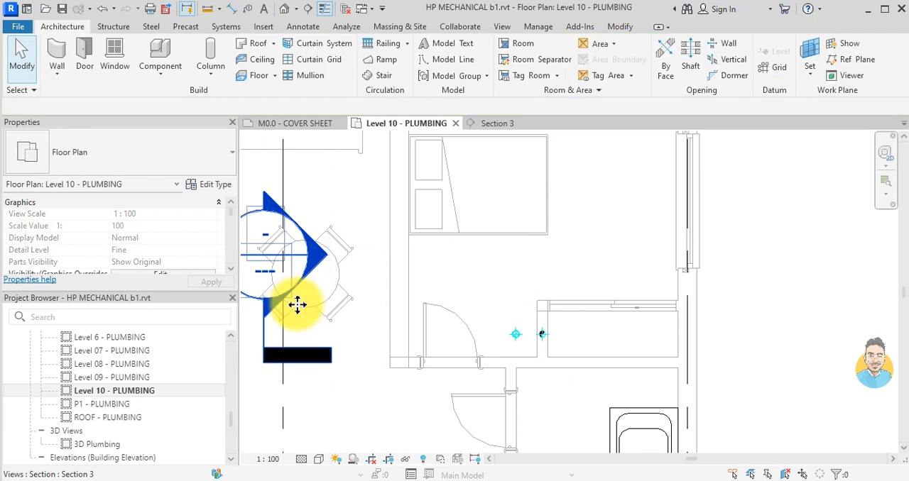
- Draw a new horizontal building section just below the two storm pipes, looking towards the bedroom and ending past the closet wall
click(307, 8)
scroll(521, 379, up, 3)
click(498, 341)
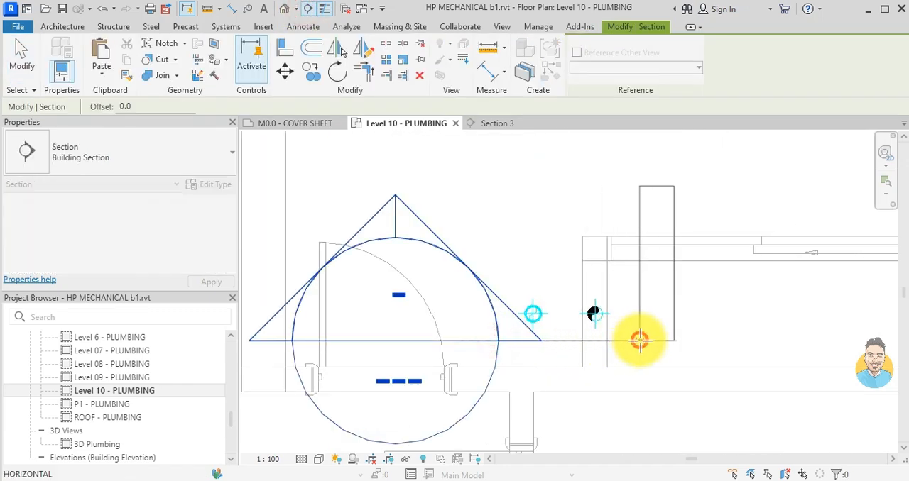
click(639, 340)
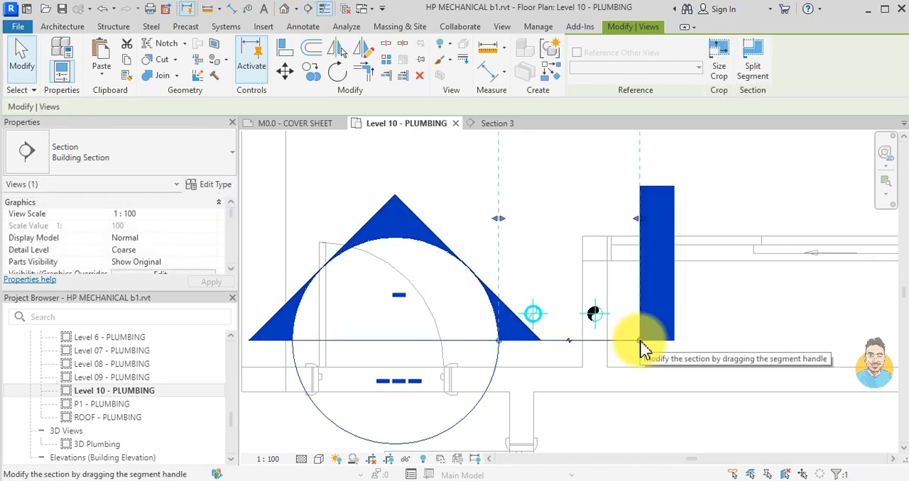
- Shorten the new section's view depth to just beyond the two storm pipes
scroll(639, 341, down, 2)
middle_drag(612, 284, 555, 402)
drag(540, 319, 548, 410)
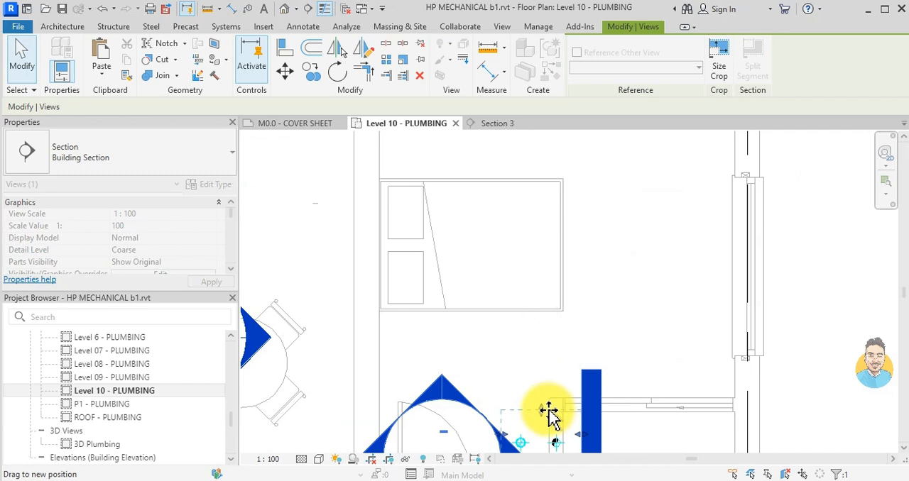
key(Escape)
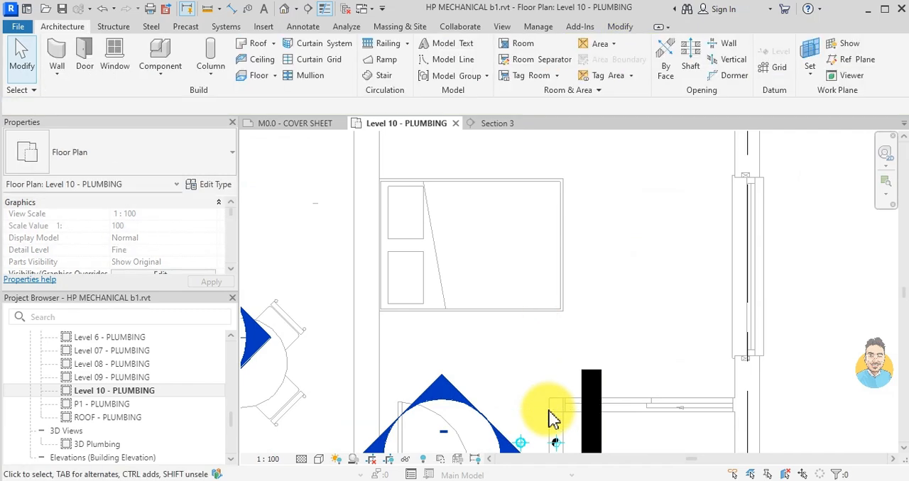
- Open Section 4 and draw a short horizontal pipe from the lower end of the roof drain's pipe towards the wall
double_click(470, 419)
scroll(573, 267, up, 2)
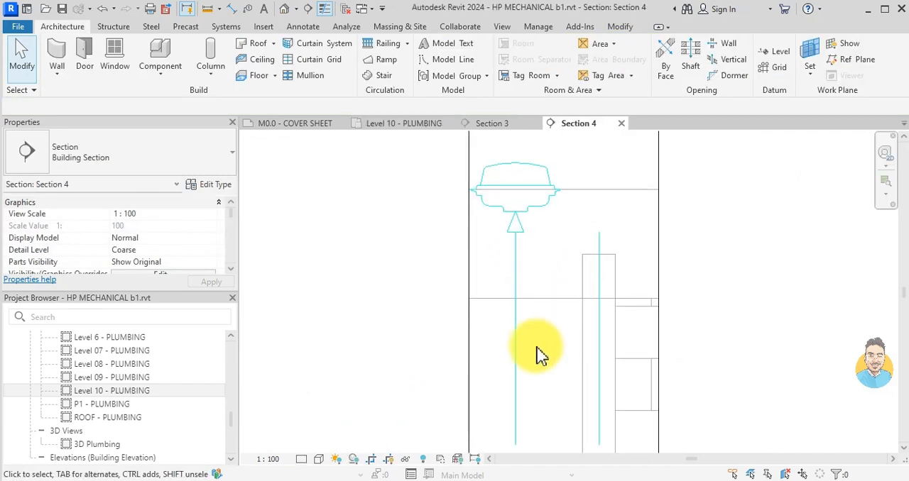
click(516, 342)
key(c)
key(s)
scroll(516, 335, down, 1)
middle_drag(521, 337, 452, 168)
scroll(470, 238, up, 4)
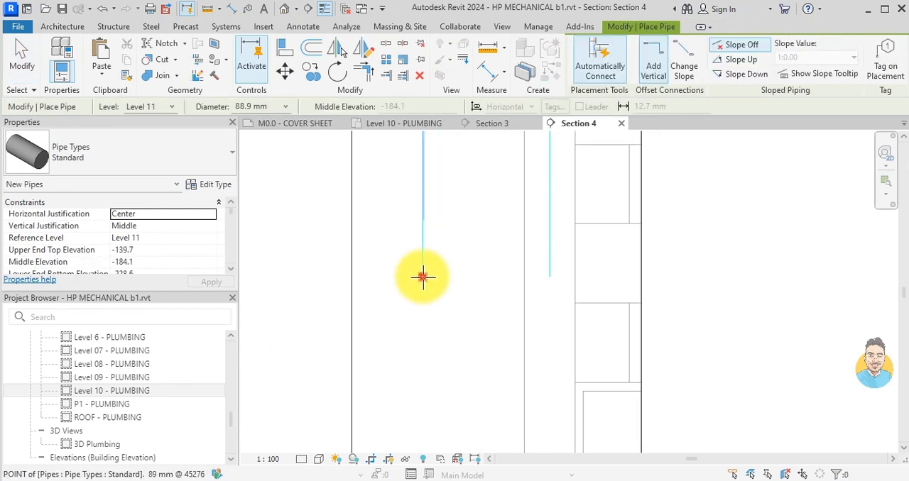
click(422, 276)
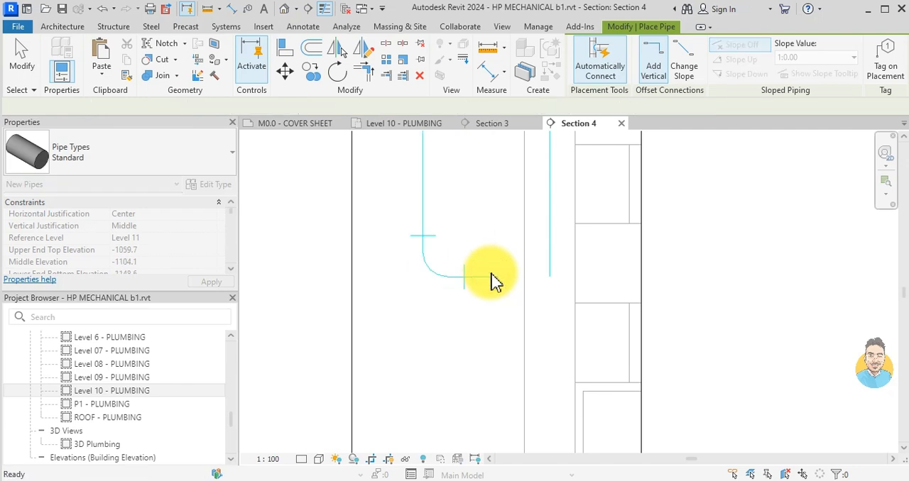
click(494, 281)
key(Escape)
key(Escape)
- Extend Section 4's crop region downwards through all floors to just below Level 1
scroll(503, 288, down, 5)
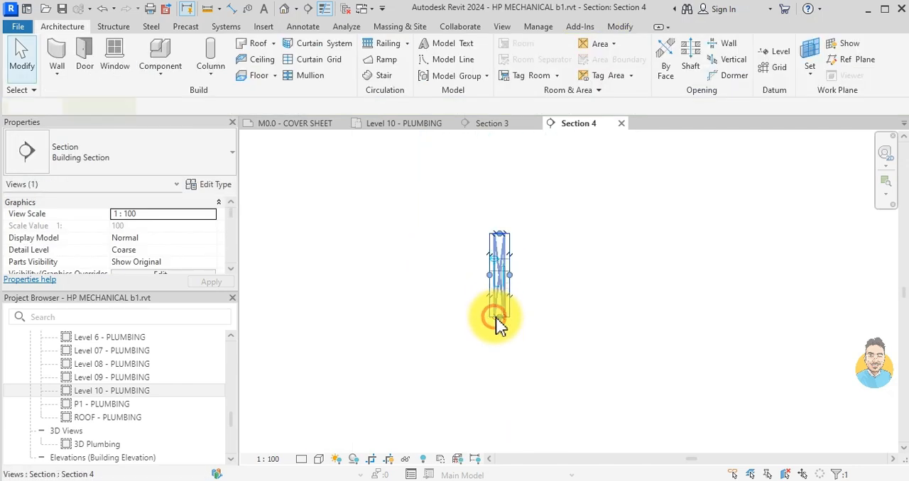
drag(499, 318, 494, 416)
scroll(531, 377, down, 2)
middle_drag(529, 379, 493, 235)
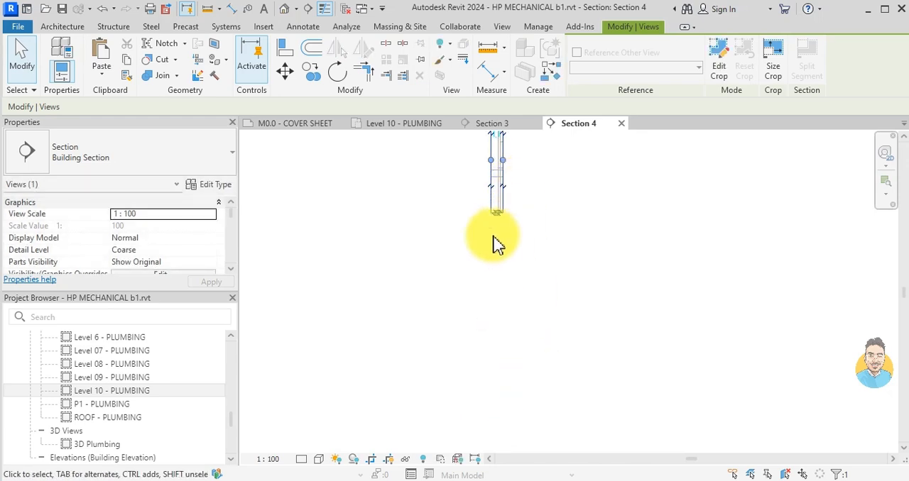
drag(498, 214, 498, 357)
scroll(547, 368, down, 1)
middle_drag(547, 368, 552, 259)
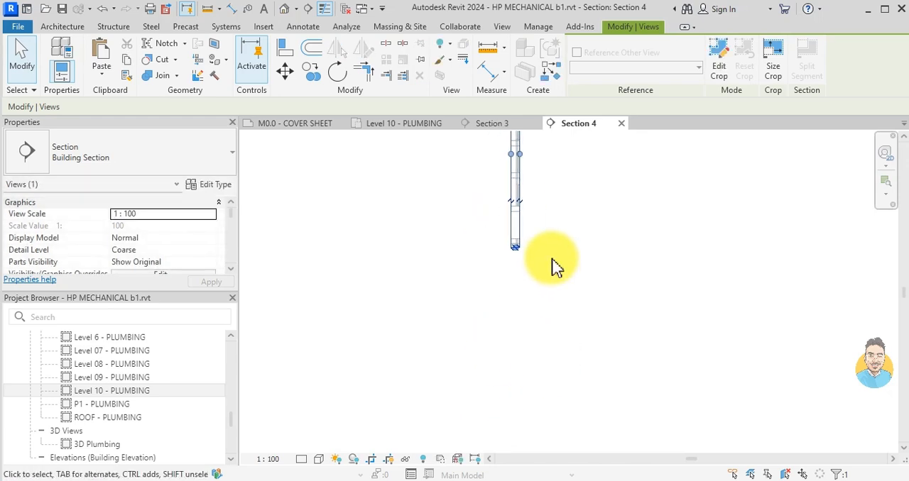
drag(517, 247, 504, 435)
scroll(566, 381, down, 2)
middle_drag(566, 382, 566, 238)
drag(540, 269, 541, 366)
scroll(593, 274, down, 1)
middle_drag(592, 274, 583, 363)
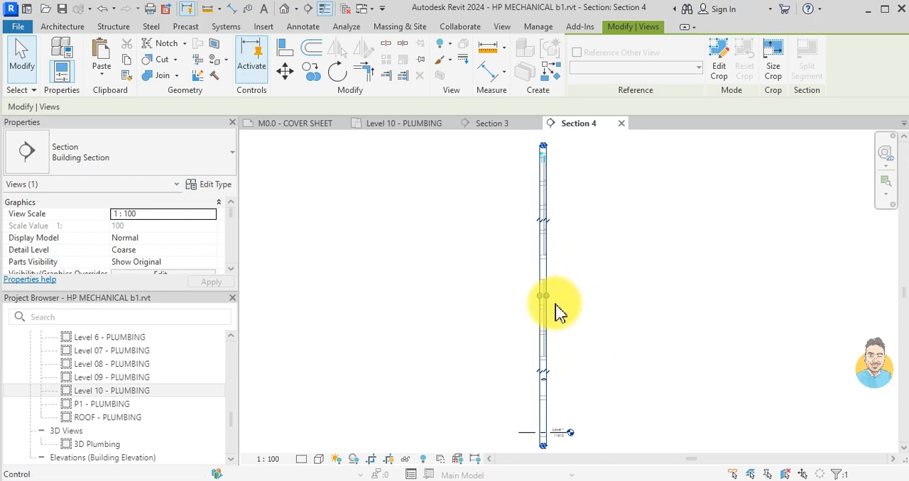
- Widen Section 4's crop region on both sides to show the surrounding rooms and the level markers
drag(553, 301, 632, 309)
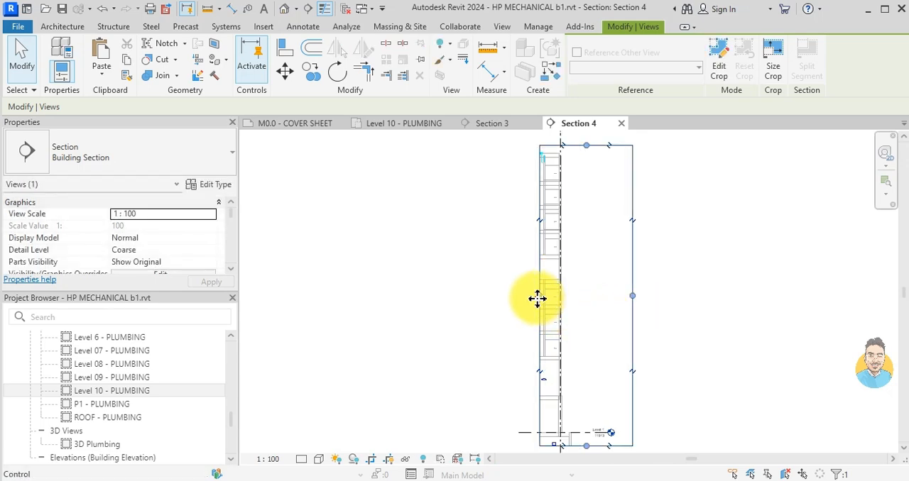
drag(541, 305, 477, 297)
scroll(568, 428, up, 2)
middle_drag(589, 436, 547, 243)
scroll(540, 201, up, 1)
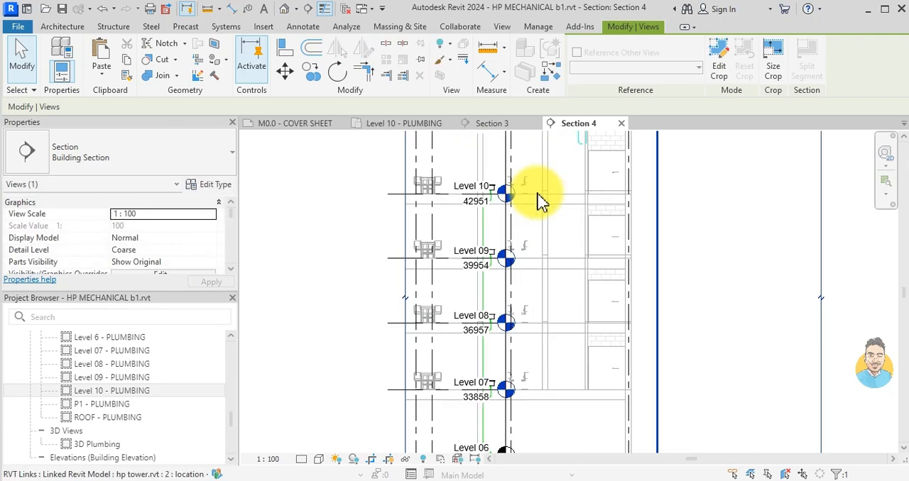
key(Escape)
- Extend the vertical storm pipe in the wall down through the floors to just below the Level 3 slab
middle_drag(537, 201, 395, 338)
scroll(455, 282, up, 2)
scroll(452, 306, up, 2)
click(427, 253)
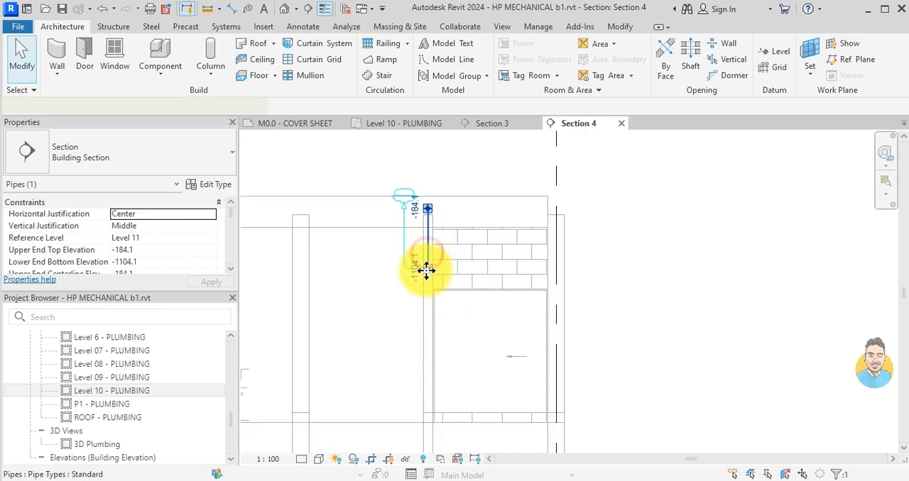
scroll(427, 273, down, 1)
drag(426, 268, 428, 386)
scroll(428, 398, down, 12)
middle_drag(428, 385, 438, 370)
scroll(423, 401, up, 8)
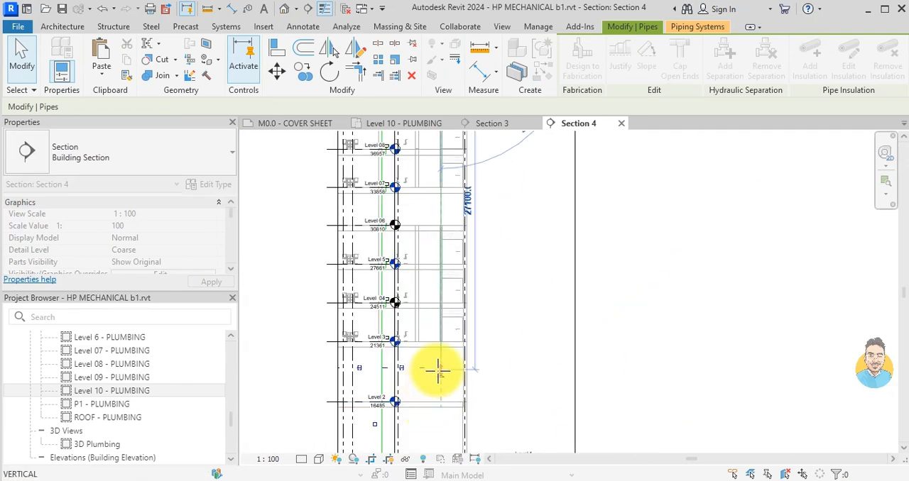
scroll(438, 370, down, 2)
scroll(438, 367, up, 6)
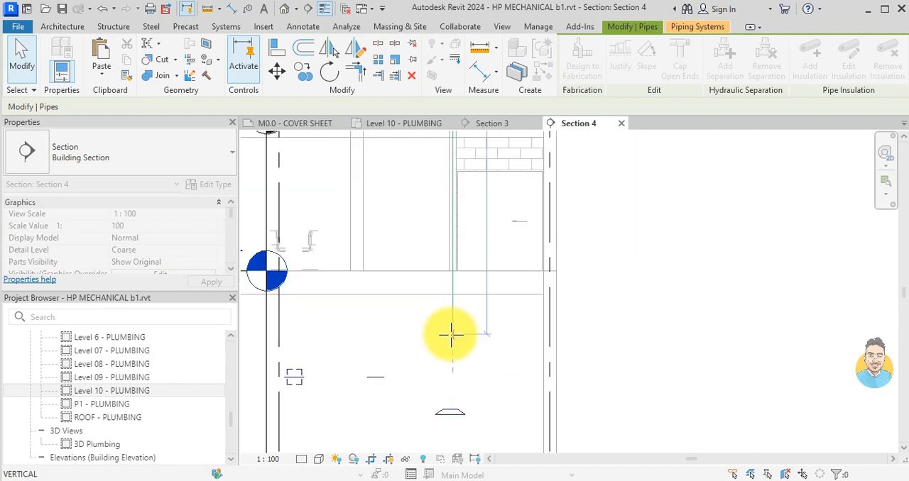
drag(453, 317, 453, 315)
- Trim the horizontal offset pipe and the vertical wall pipe to a corner so an elbow joins them
scroll(485, 318, down, 6)
middle_drag(491, 231, 481, 379)
middle_drag(485, 177, 479, 281)
scroll(481, 289, up, 6)
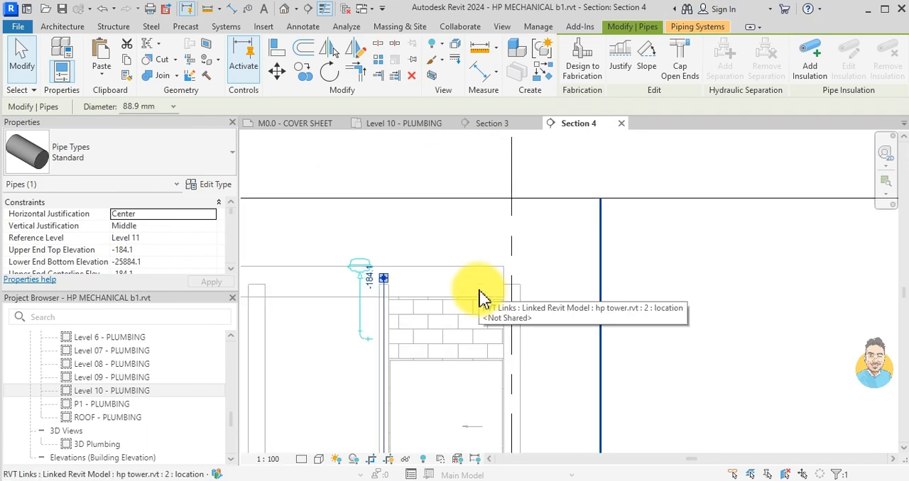
key(Escape)
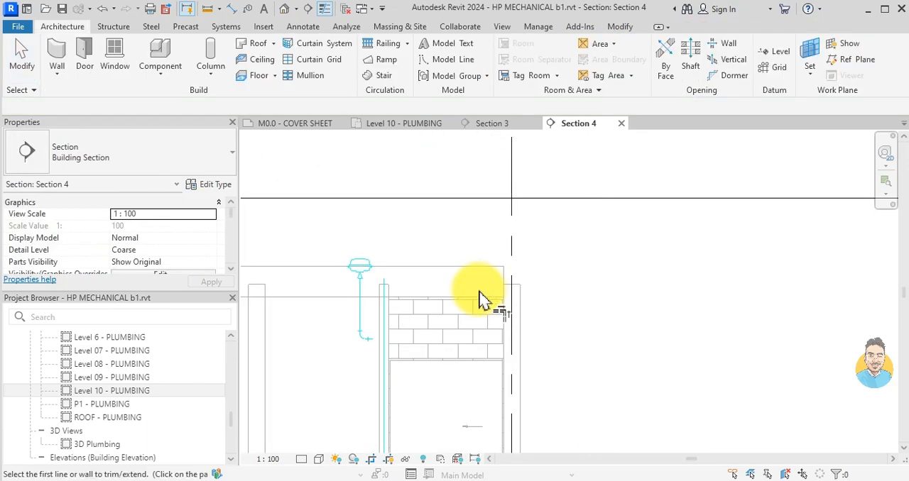
scroll(380, 351, up, 5)
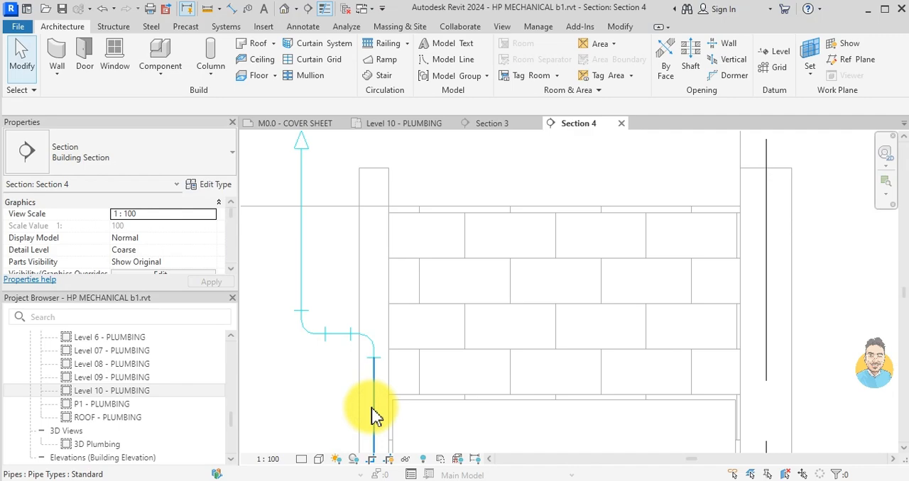
- Return to the Level 10 plumbing plan and look over the apartment layouts and drainage across the floor
click(392, 123)
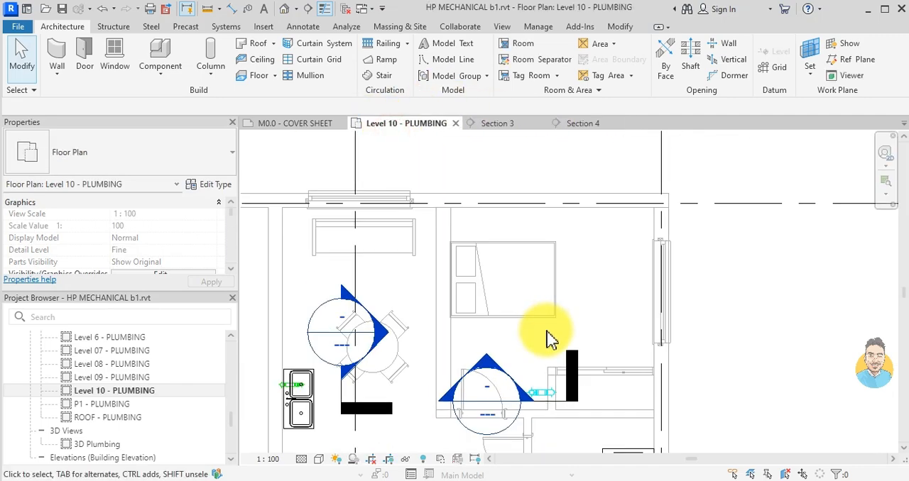
scroll(556, 326, up, 2)
scroll(547, 329, down, 5)
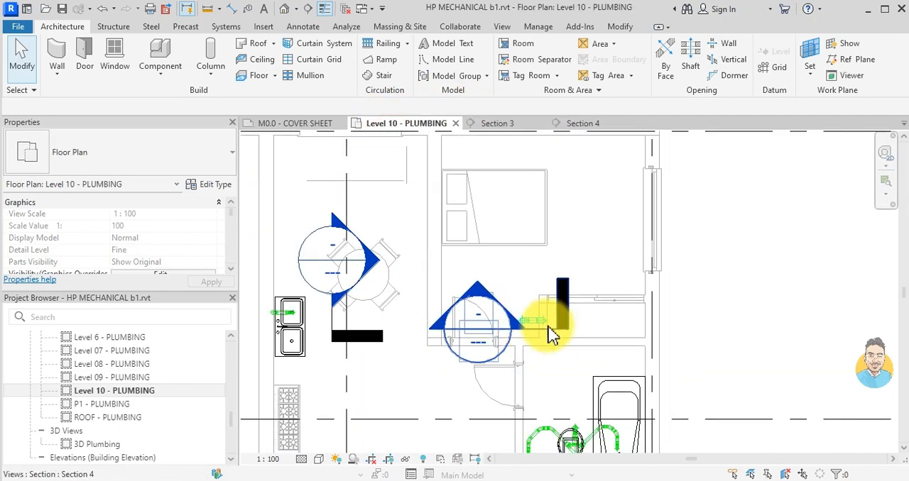
scroll(547, 329, down, 3)
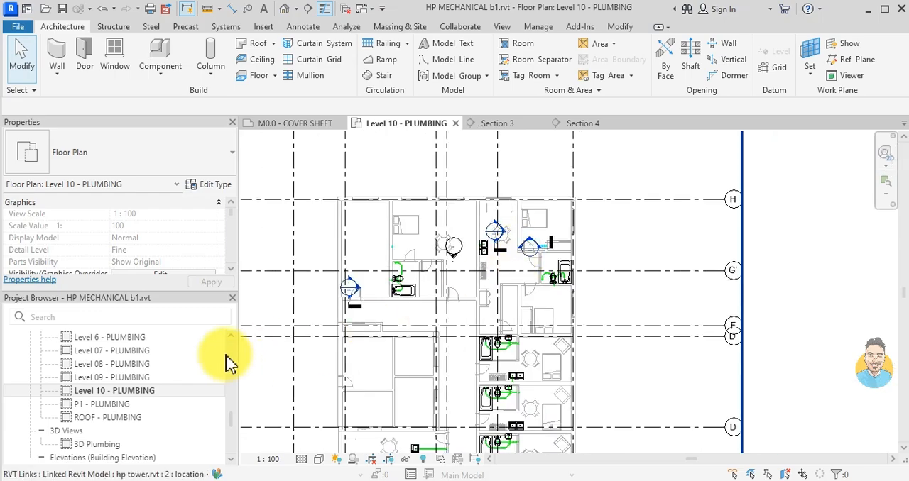
scroll(455, 325, down, 1)
middle_drag(442, 313, 460, 197)
scroll(374, 355, up, 1)
middle_drag(380, 360, 382, 258)
scroll(442, 313, up, 5)
scroll(501, 298, down, 4)
middle_drag(549, 145, 521, 376)
scroll(498, 190, down, 1)
middle_drag(500, 194, 493, 247)
scroll(395, 275, up, 1)
scroll(396, 275, up, 5)
scroll(360, 283, up, 1)
middle_drag(816, 171, 664, 256)
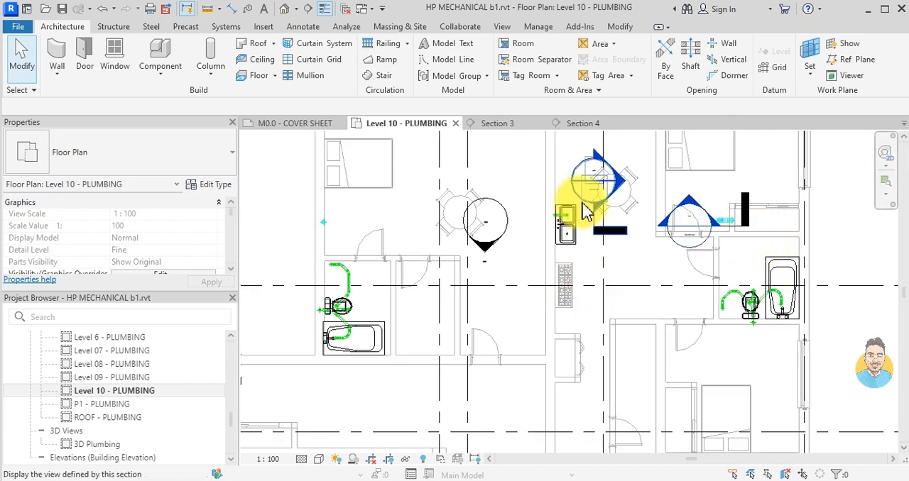
- Move Section 3 from the dining table area to the bed next to the bathroom in an apartment of the lower block
click(601, 226)
drag(608, 194, 429, 340)
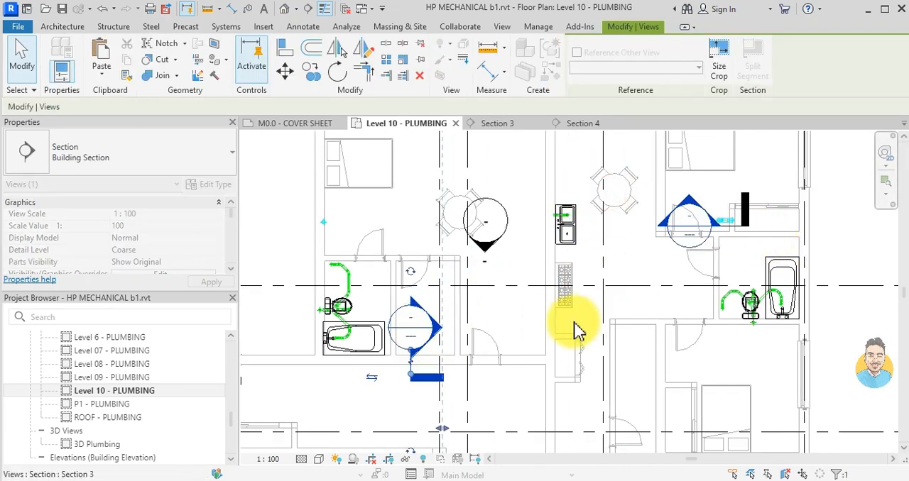
scroll(549, 347, down, 2)
middle_drag(549, 348, 664, 195)
scroll(538, 374, down, 2)
middle_drag(589, 348, 583, 225)
drag(571, 219, 551, 381)
middle_drag(597, 395, 599, 213)
scroll(588, 335, up, 2)
scroll(581, 261, down, 2)
middle_drag(540, 203, 623, 274)
scroll(614, 380, up, 2)
scroll(483, 227, up, 2)
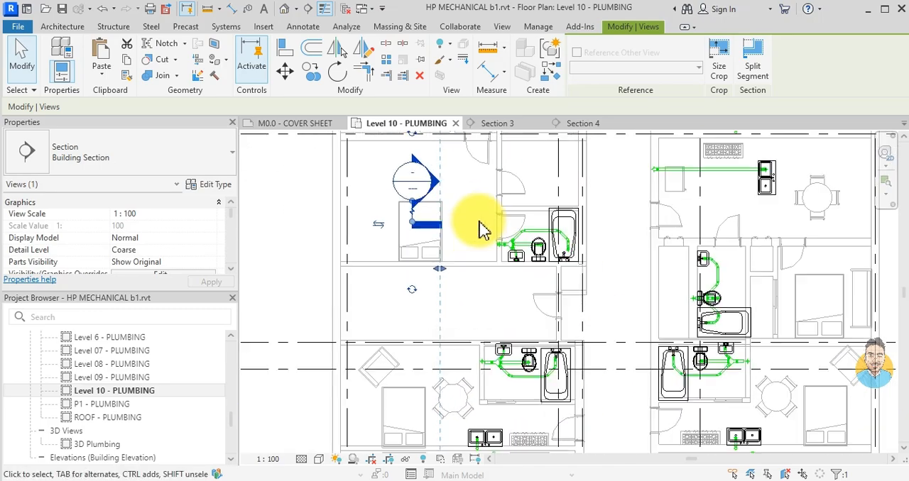
scroll(469, 261, down, 4)
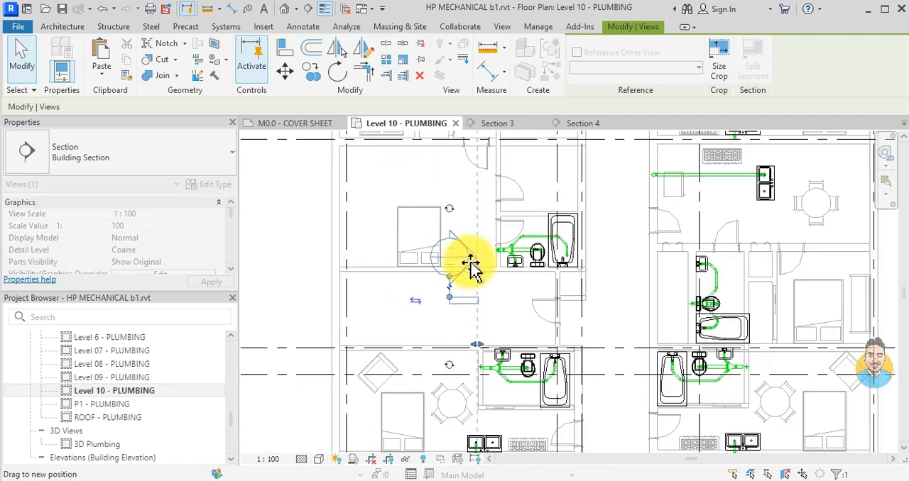
scroll(465, 320, up, 4)
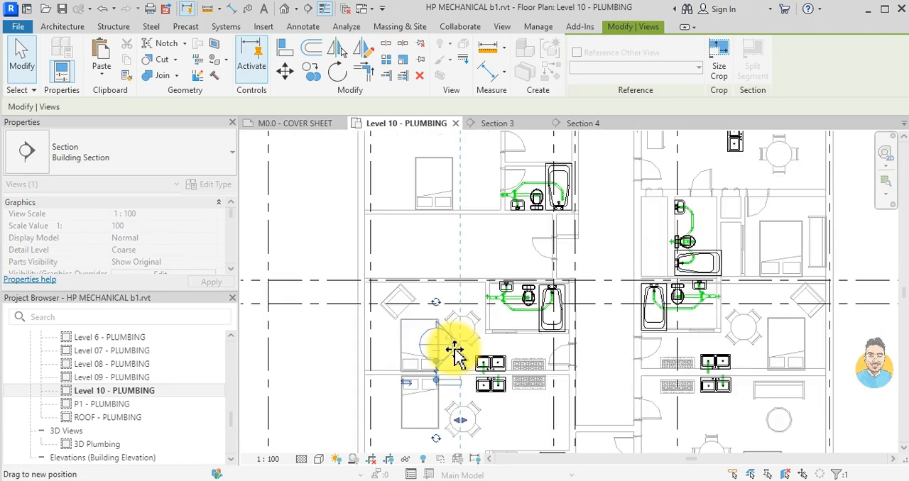
scroll(494, 249, down, 4)
middle_drag(493, 228, 495, 312)
middle_drag(558, 292, 548, 340)
scroll(485, 205, up, 2)
mouse_move(540, 307)
mouse_down()
mouse_move(485, 205)
mouse_move(452, 222)
mouse_up()
scroll(479, 284, down, 1)
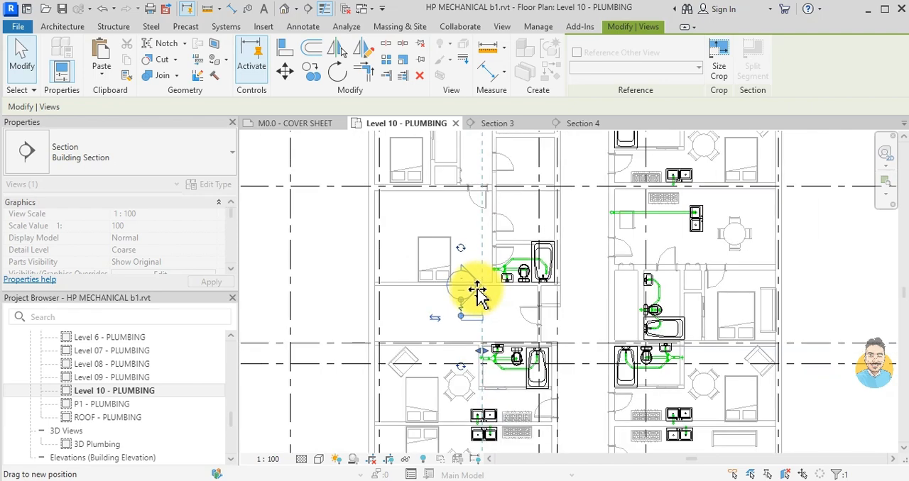
middle_drag(501, 268, 479, 362)
drag(478, 361, 469, 355)
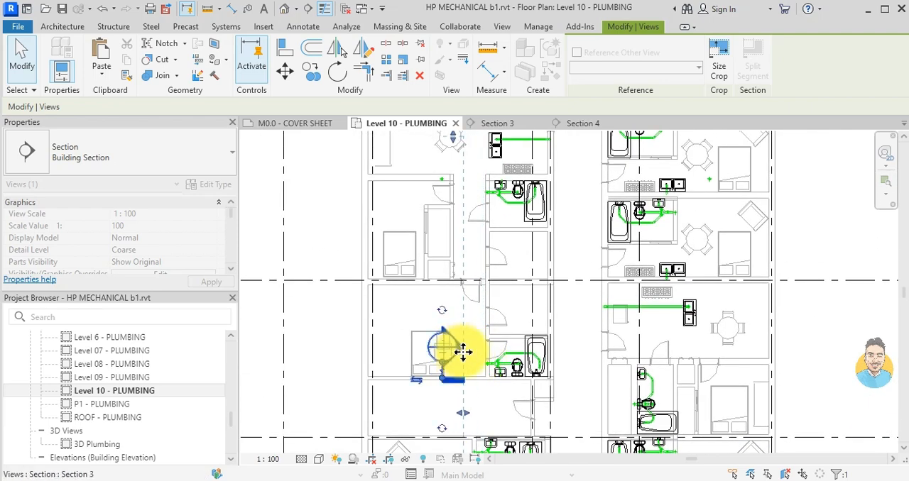
middle_drag(463, 352, 545, 266)
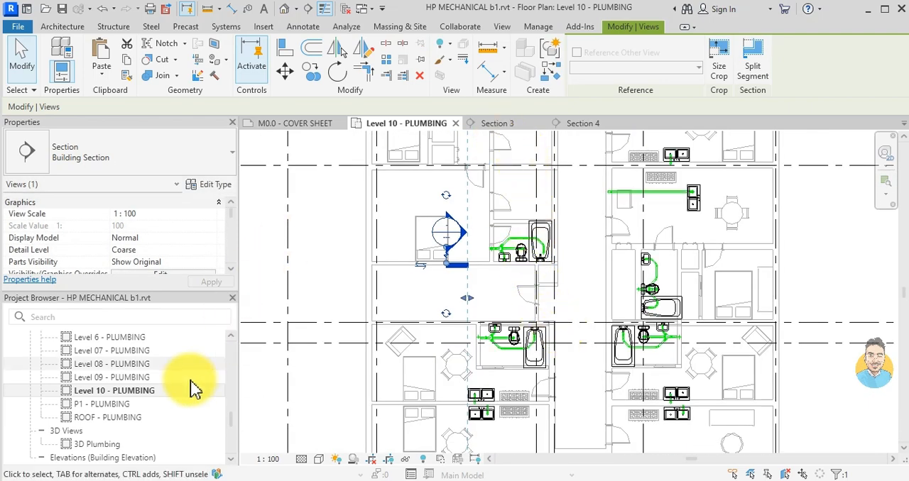
- Open the roof plumbing plan and examine the drain and pipe positions around Section 3
click(134, 419)
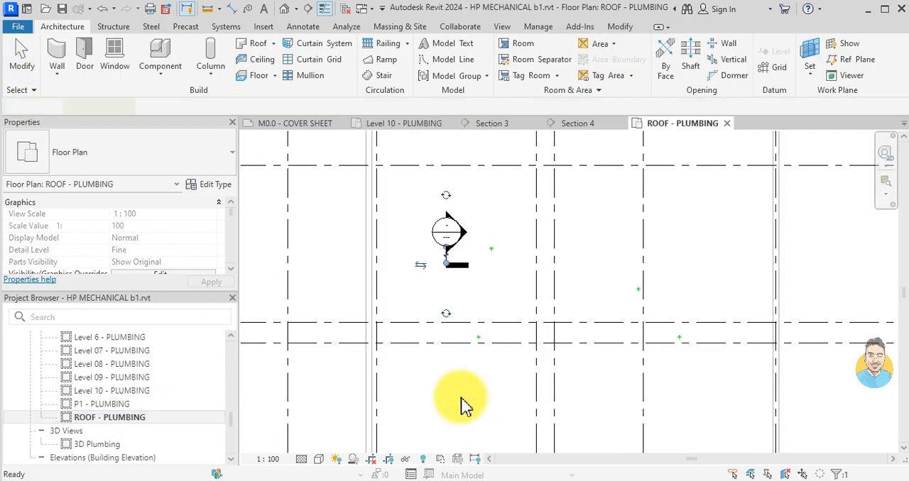
scroll(537, 312, down, 3)
middle_drag(529, 320, 555, 244)
scroll(529, 218, up, 2)
scroll(574, 203, up, 3)
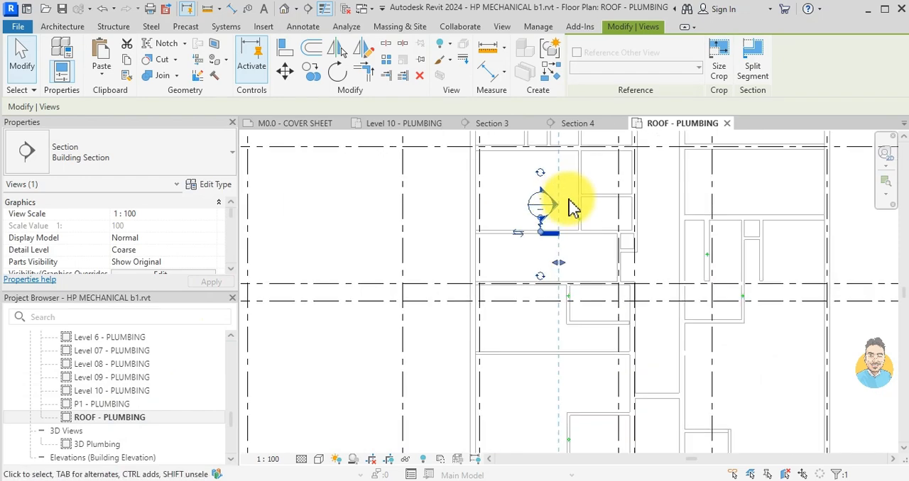
scroll(585, 255, down, 1)
scroll(586, 261, down, 4)
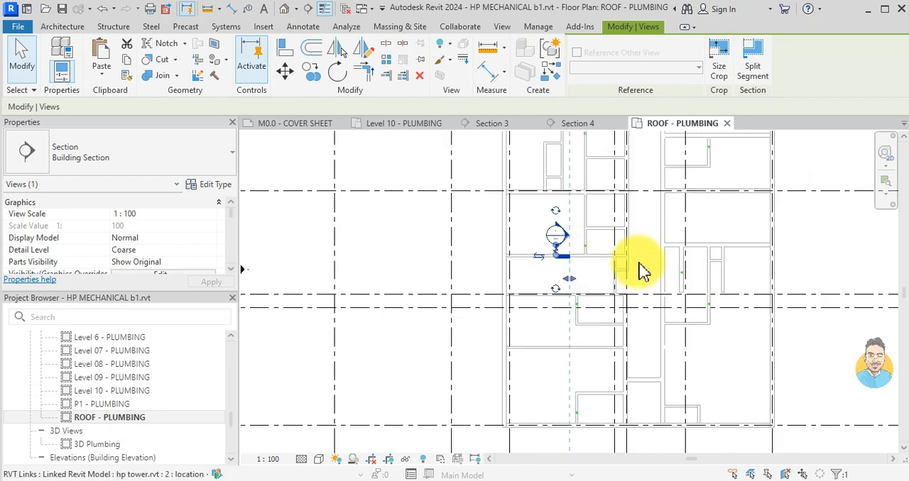
scroll(589, 151, up, 1)
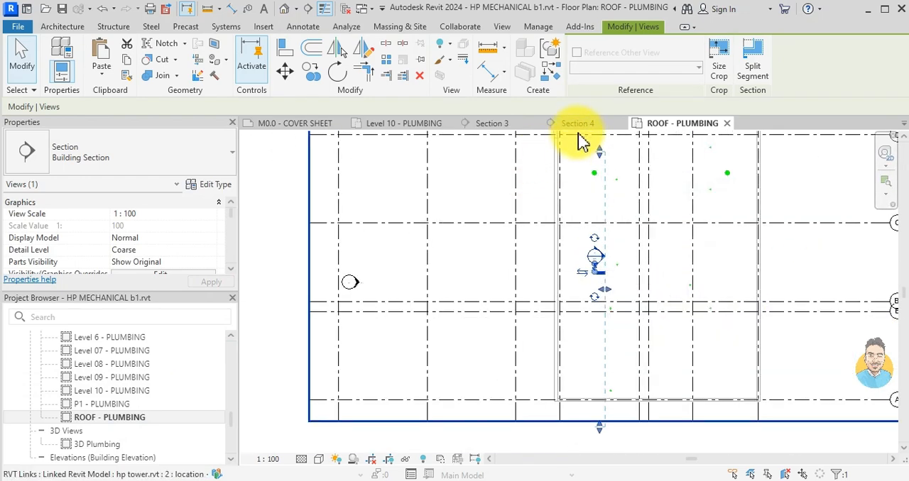
- Go back to the Level 10 plumbing plan and examine the bathroom drainage and walls near Section 3
click(405, 125)
scroll(649, 324, up, 2)
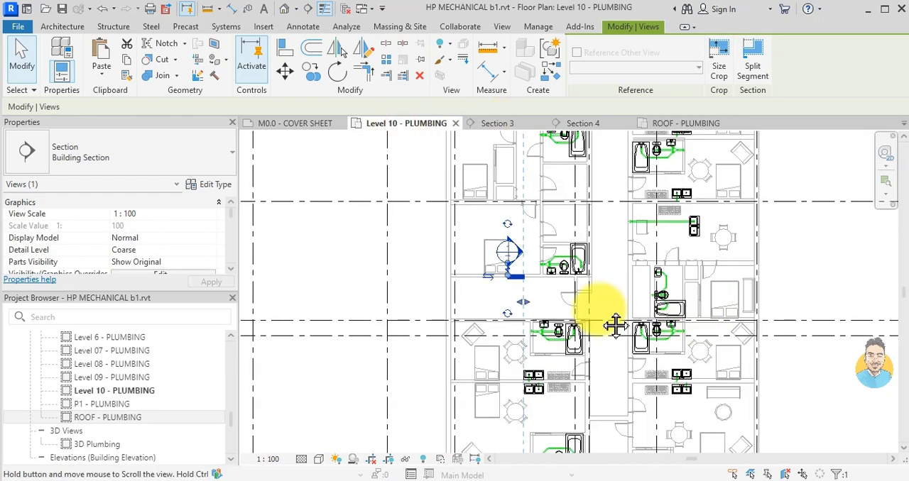
scroll(462, 325, up, 2)
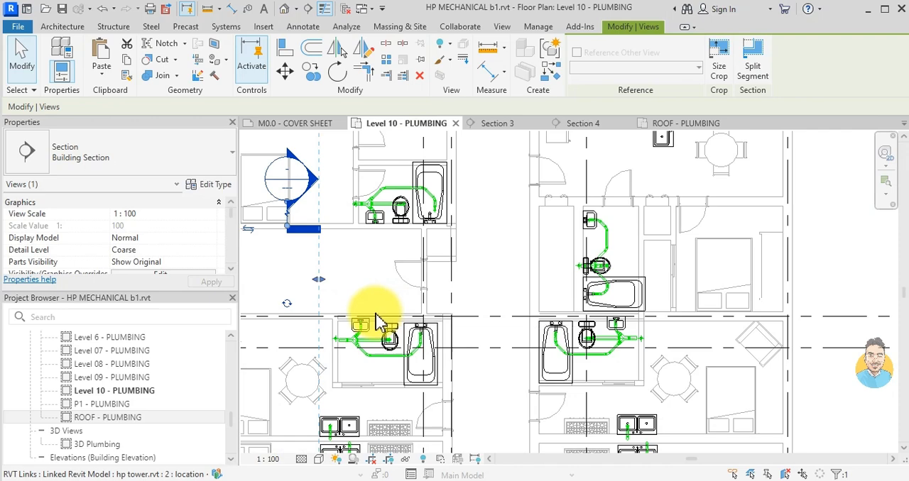
scroll(412, 319, up, 1)
drag(391, 202, 348, 206)
scroll(426, 235, up, 2)
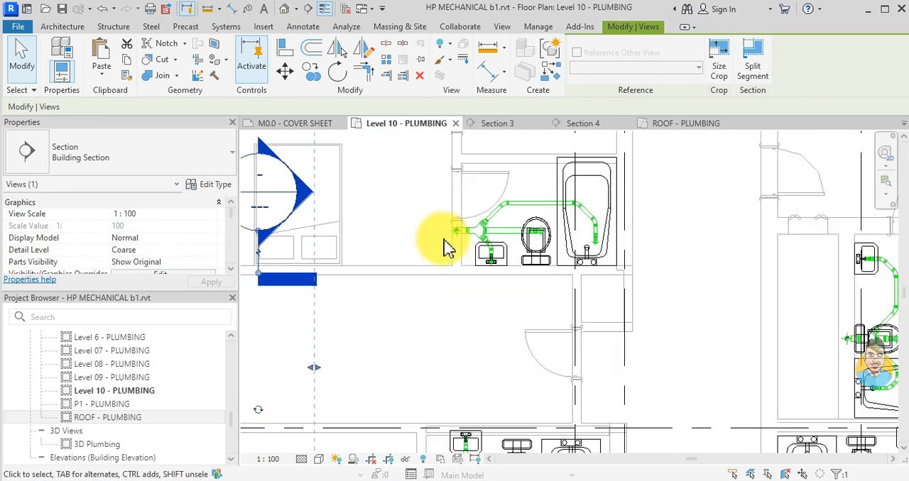
scroll(443, 249, down, 2)
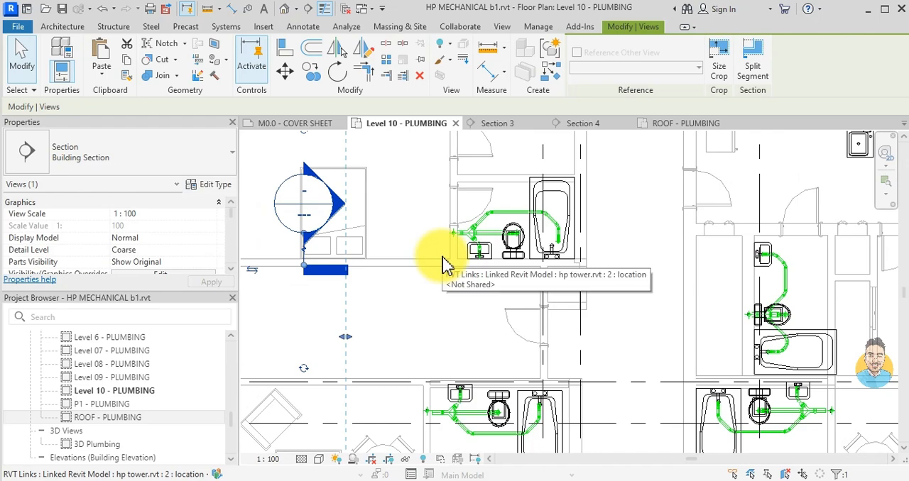
key(Escape)
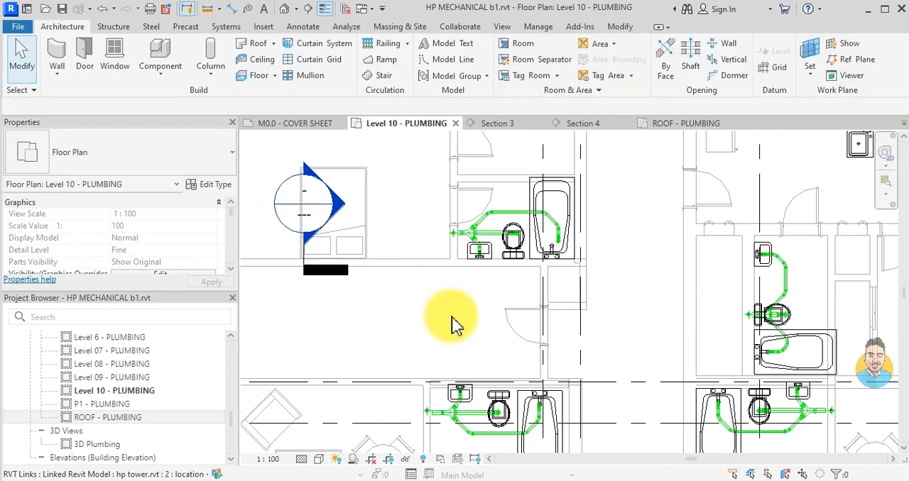
- Check the lower block's apartment layouts on Level 10, then open the roof plumbing plan and select the roof drain north of Section 3
scroll(454, 323, down, 1)
middle_drag(429, 296, 426, 249)
scroll(448, 340, down, 2)
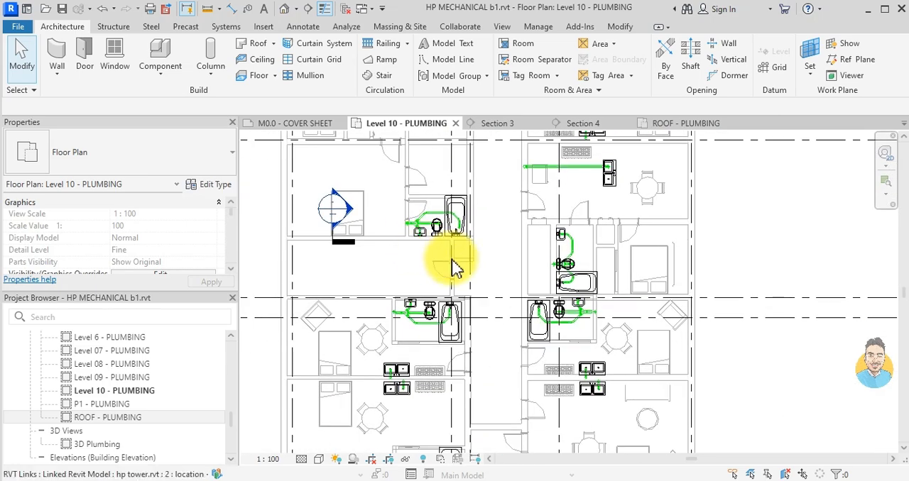
scroll(469, 277, down, 2)
scroll(426, 284, up, 3)
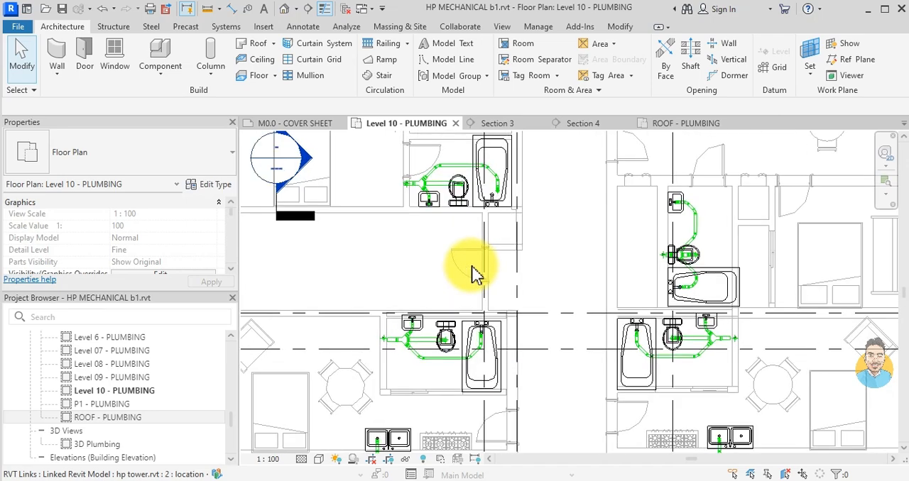
click(699, 124)
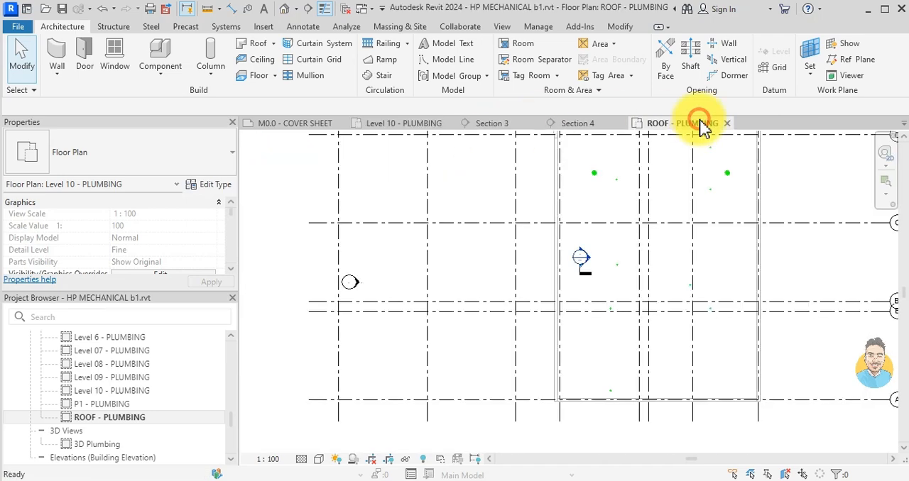
scroll(597, 181, up, 3)
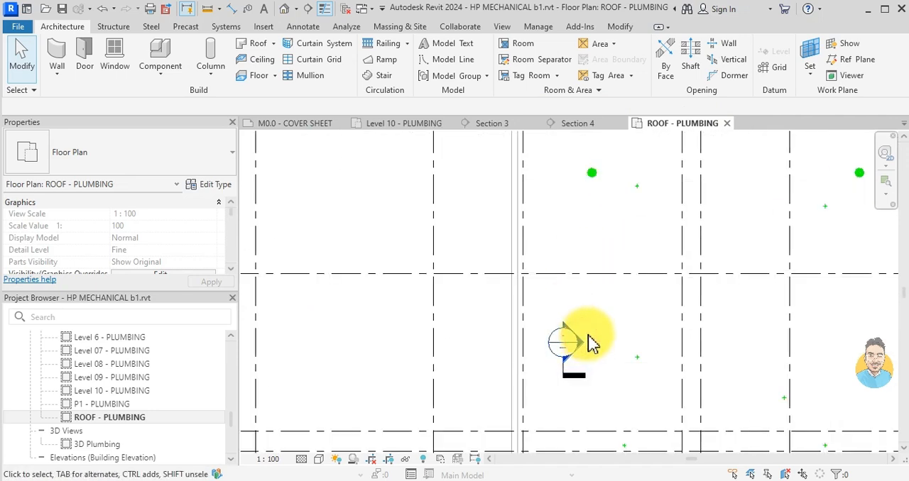
click(592, 172)
- Return to the Level 10 plumbing plan and find the roof drain pipe by the wall between the dining area and bedroom
click(400, 124)
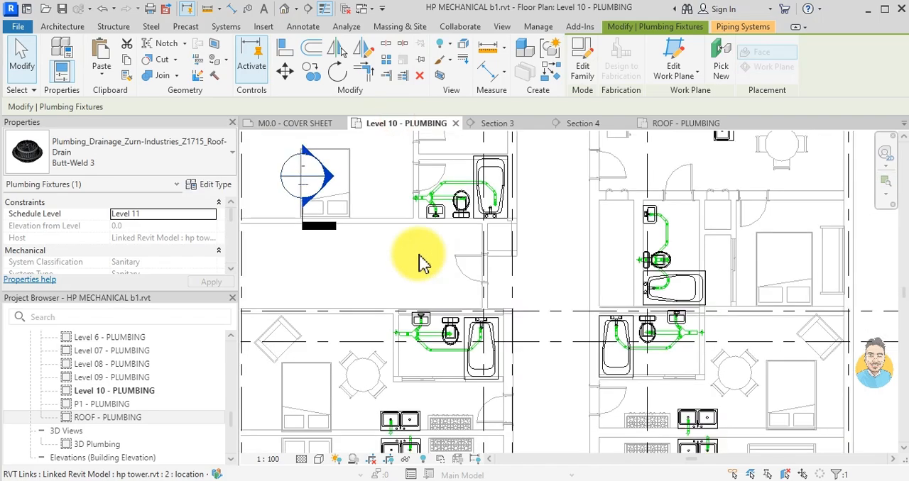
scroll(430, 350, down, 1)
scroll(405, 239, up, 4)
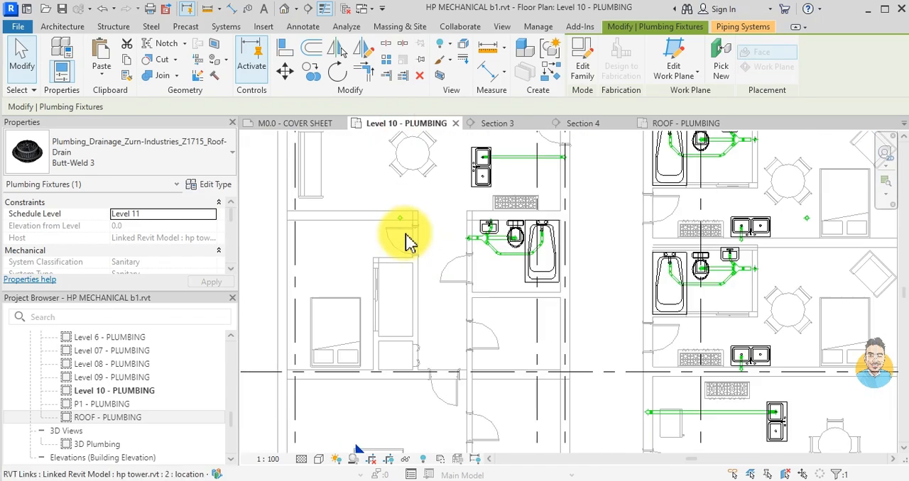
scroll(420, 399, down, 3)
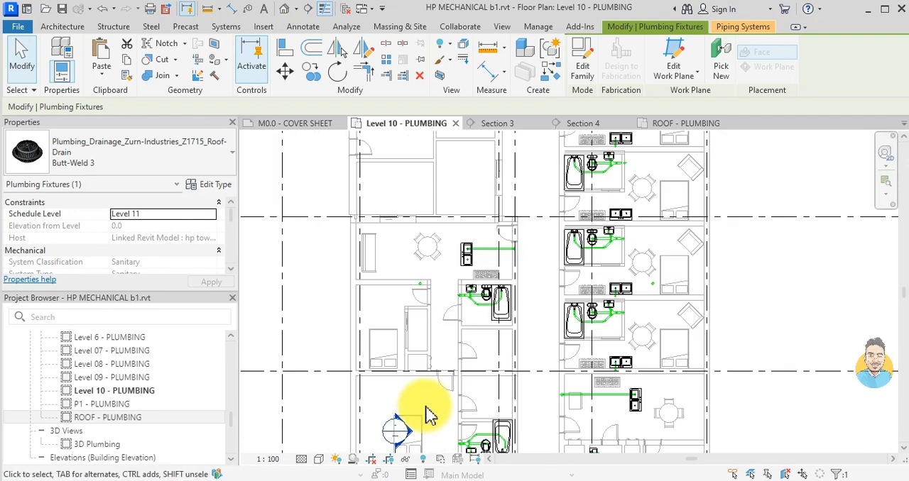
key(Escape)
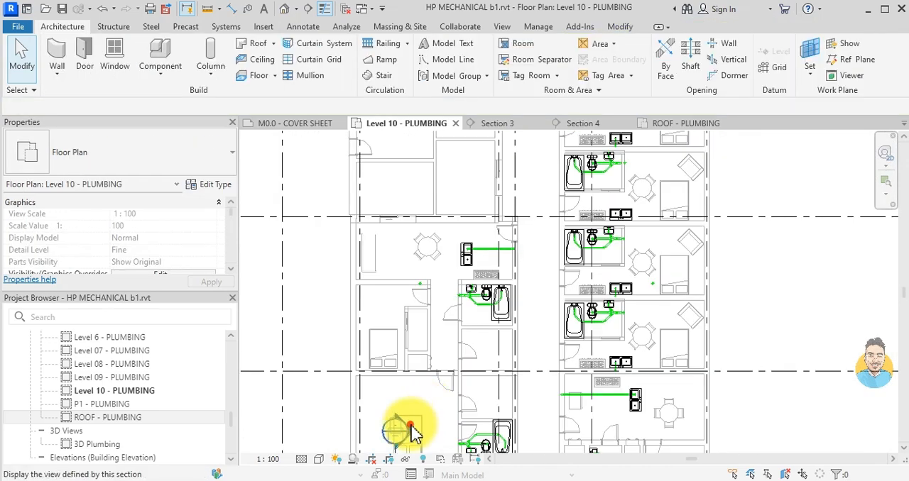
- Move Section 3 from the bed up to the roof drain pipe at the wall between the dining area and bedroom
scroll(426, 419, up, 3)
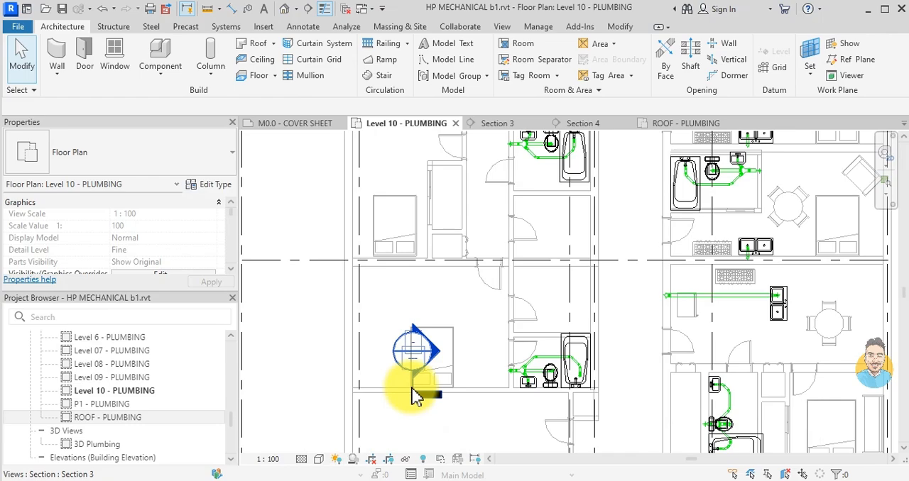
click(416, 365)
drag(400, 226, 397, 203)
scroll(473, 202, down, 1)
middle_drag(478, 227, 501, 425)
scroll(435, 405, up, 2)
mouse_move(456, 411)
mouse_down()
mouse_move(495, 316)
mouse_move(506, 314)
mouse_up()
scroll(527, 347, down, 3)
drag(520, 213, 523, 420)
scroll(524, 398, up, 2)
scroll(523, 311, up, 2)
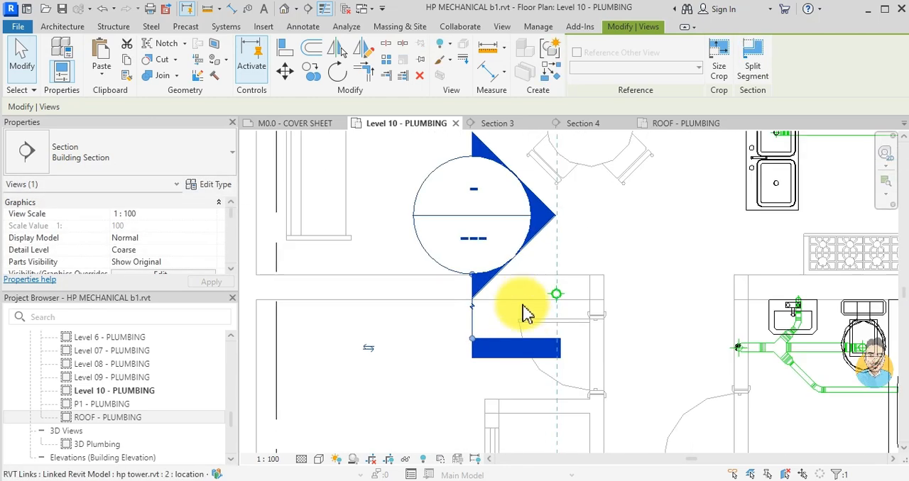
scroll(538, 355, down, 2)
- Delete Section 3 together with its section view
click(486, 369)
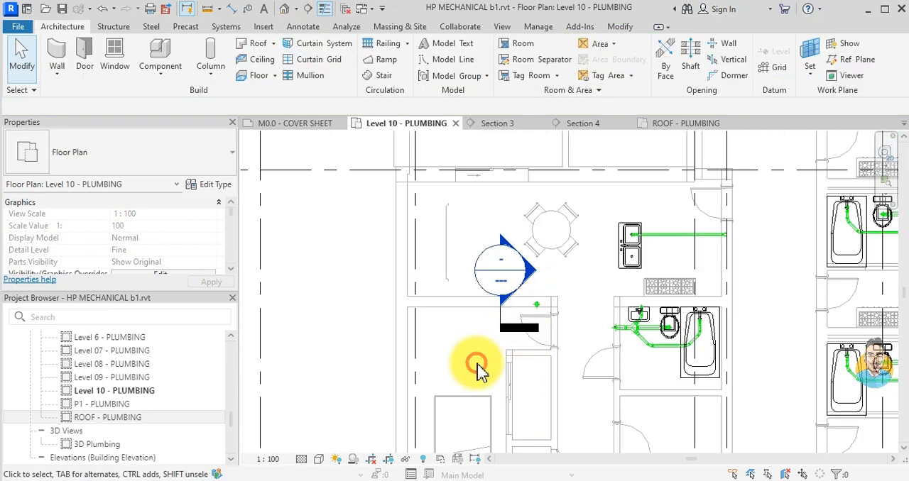
click(500, 325)
key(Delete)
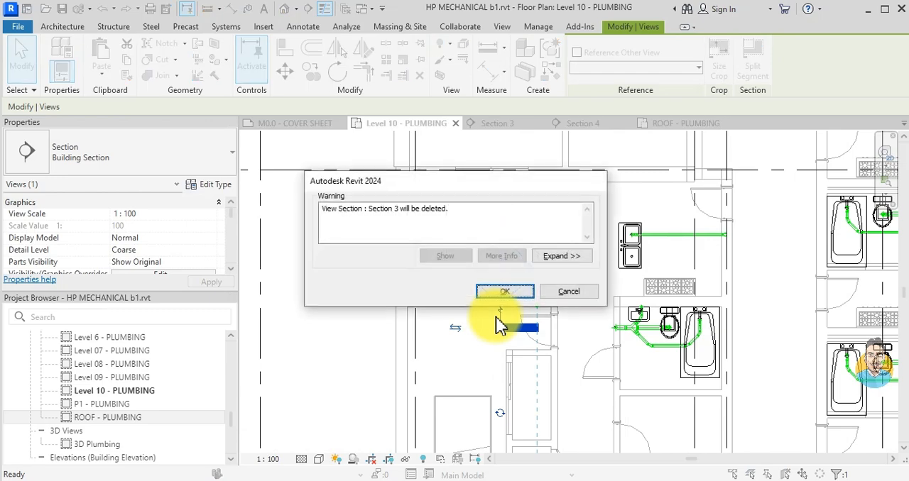
click(529, 292)
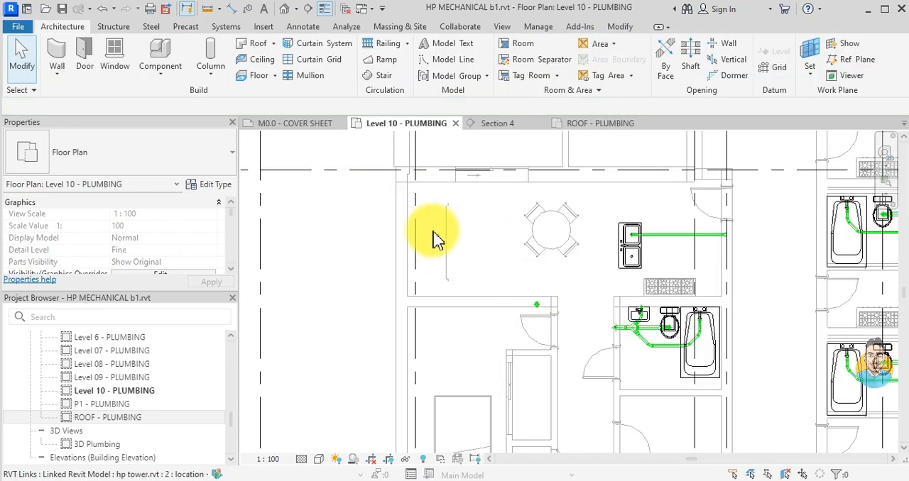
- Draw a vertical building section across the wall between the dining area and bedroom, facing the roof drain pipe
click(307, 9)
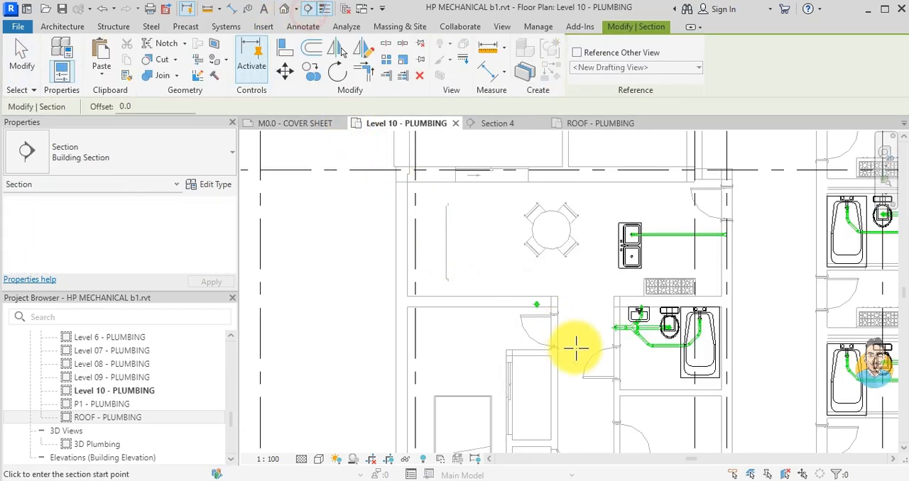
scroll(576, 349, up, 3)
click(527, 257)
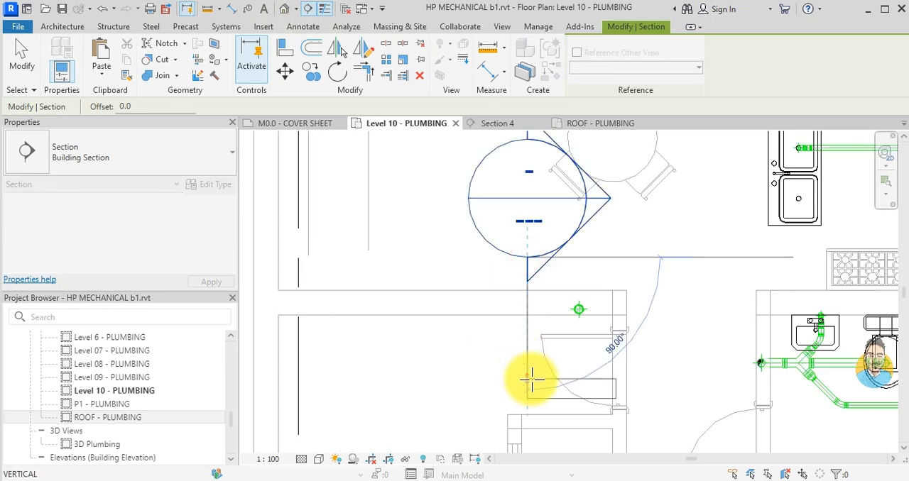
click(531, 380)
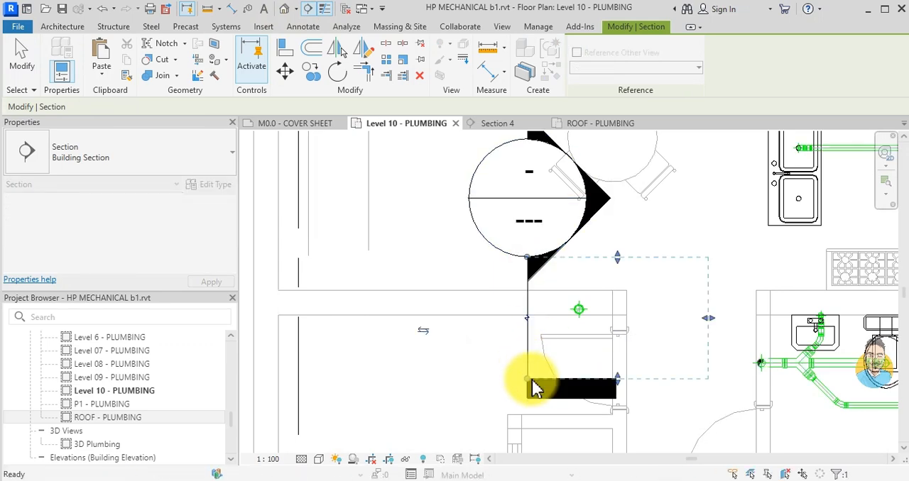
key(Escape)
key(Escape)
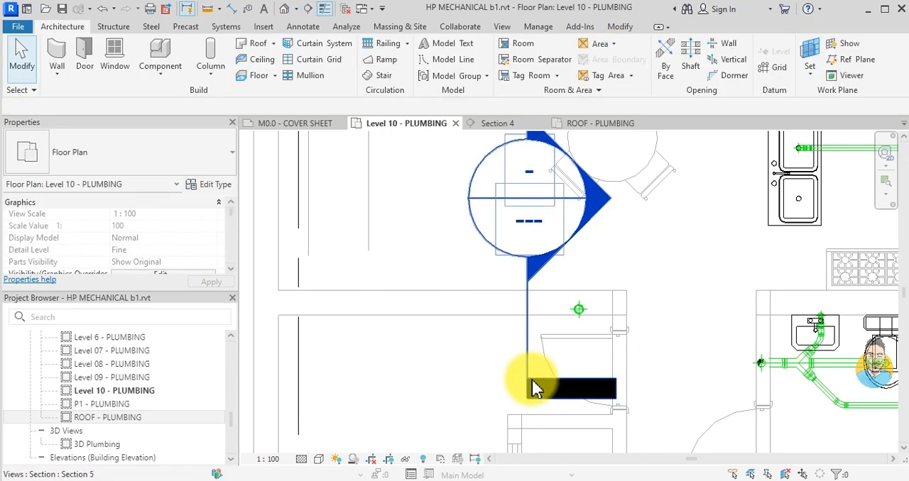
- Open the new section's view and inspect the roof drain and the short storm pipe below it
double_click(574, 237)
scroll(584, 201, up, 6)
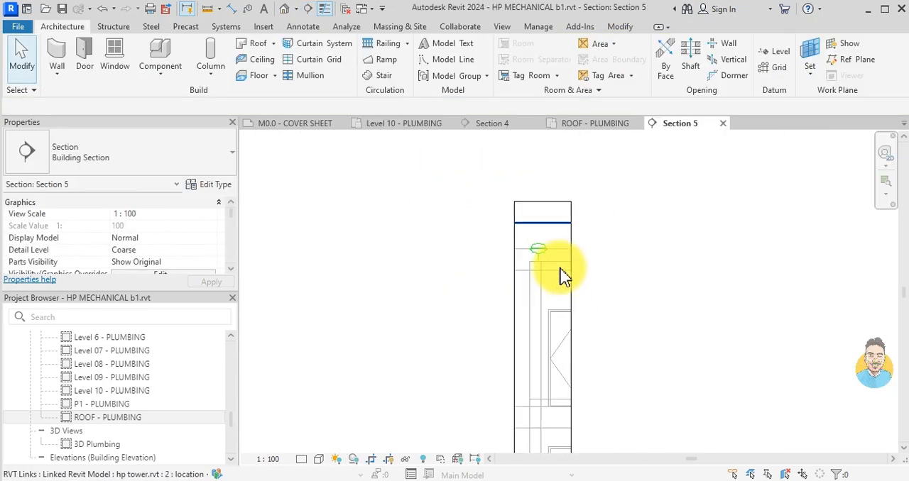
click(514, 252)
scroll(129, 245, down, 8)
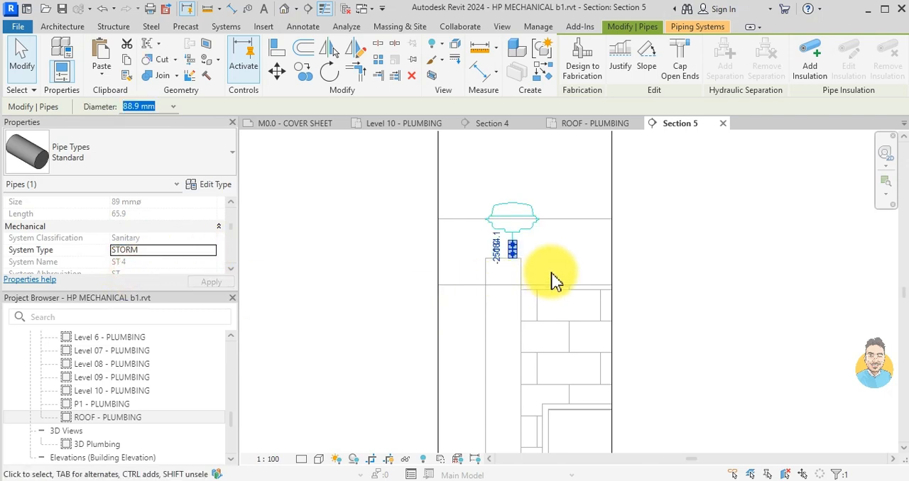
click(542, 220)
key(Escape)
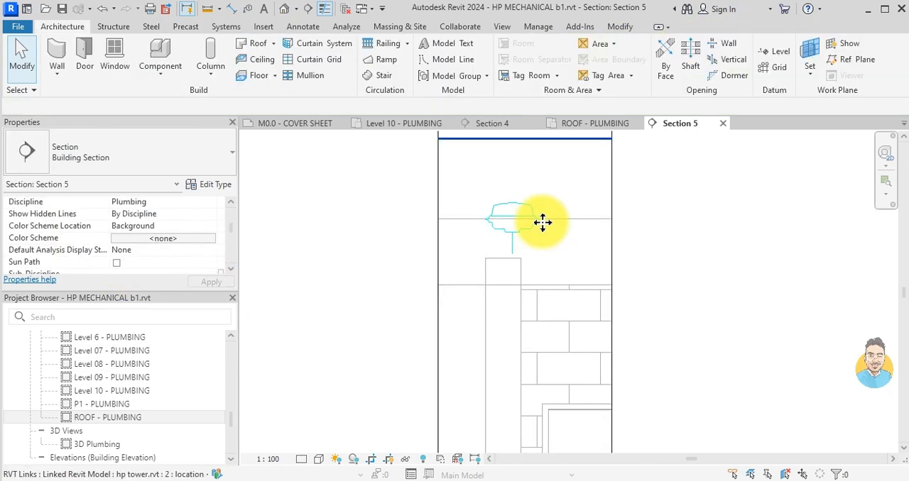
- Extend the roof drain's short storm pipe straight down through the upper floors in the section view
click(509, 252)
drag(511, 257, 513, 380)
scroll(531, 310, down, 2)
middle_drag(531, 310, 445, 219)
scroll(446, 257, down, 4)
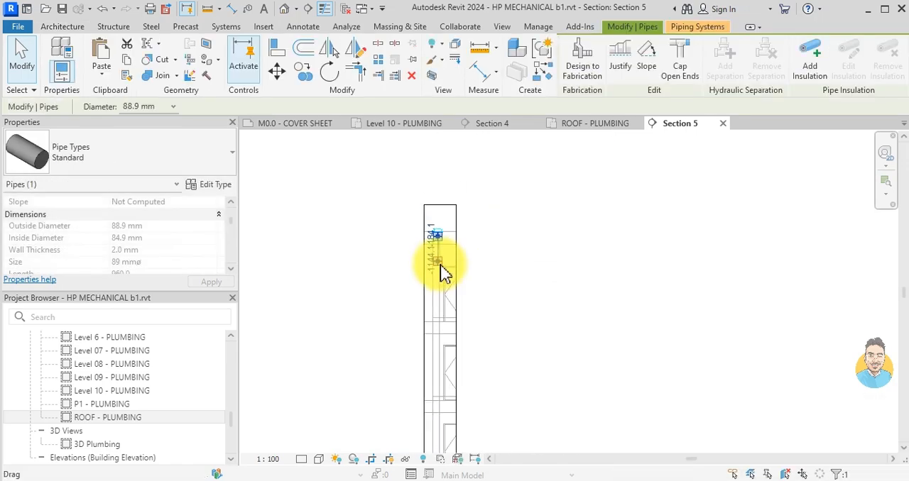
drag(439, 268, 428, 407)
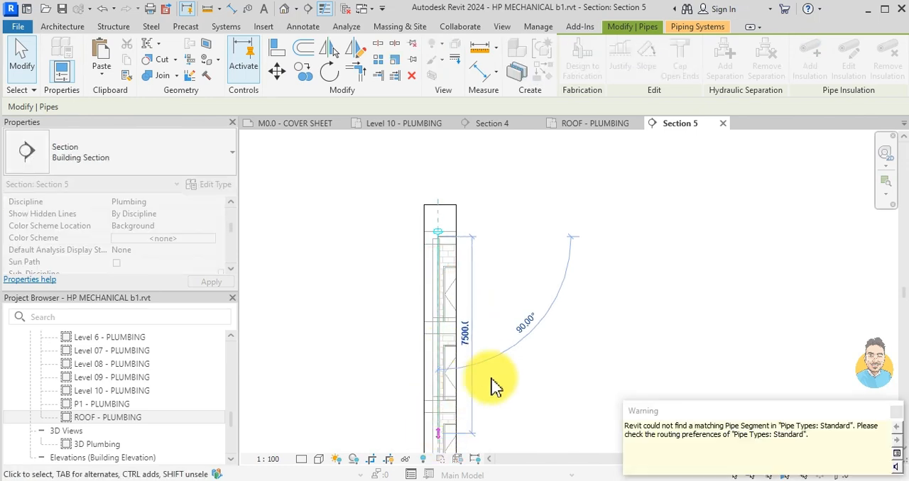
middle_drag(507, 404, 452, 269)
drag(449, 255, 448, 420)
middle_drag(518, 396, 519, 314)
middle_drag(480, 363, 494, 316)
- Widen the section view's crop region to show more of the building beside the pipe
click(490, 319)
scroll(500, 276, down, 2)
middle_drag(502, 235, 505, 283)
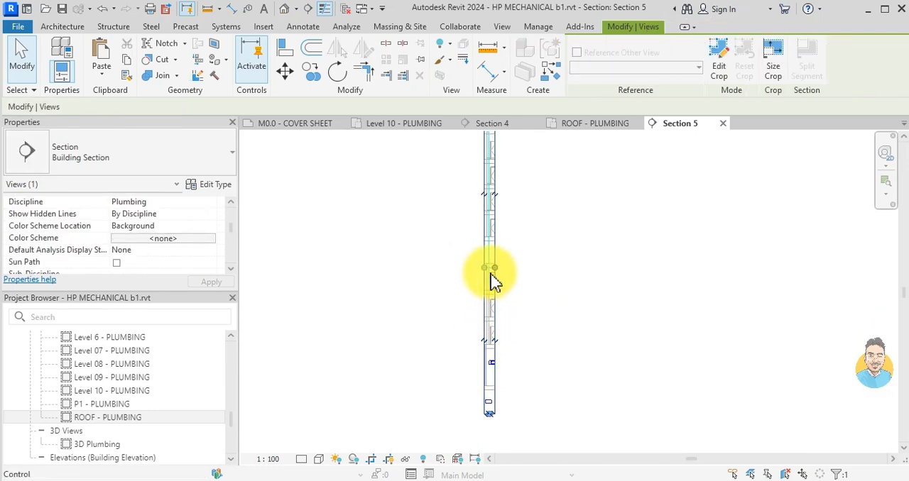
scroll(522, 281, up, 8)
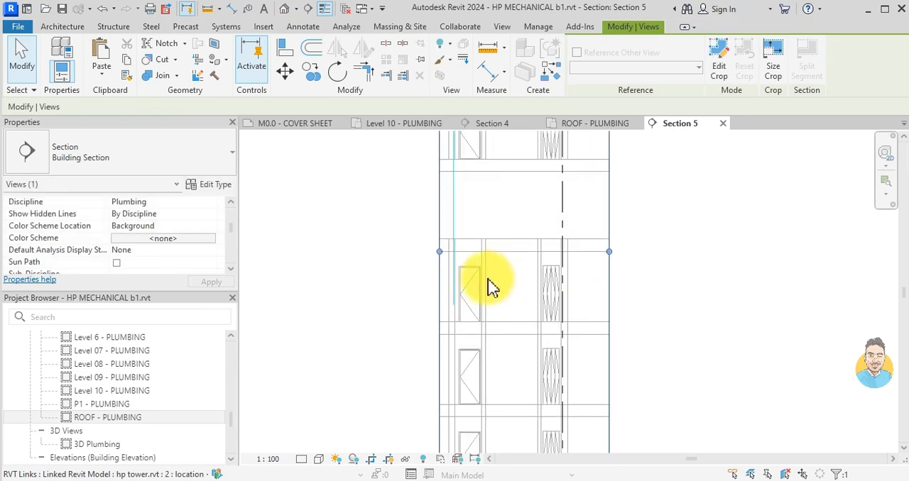
- Extend the vertical storm pipe down through the remaining apartment floors, ending just below the slab above the light fixtures
click(456, 298)
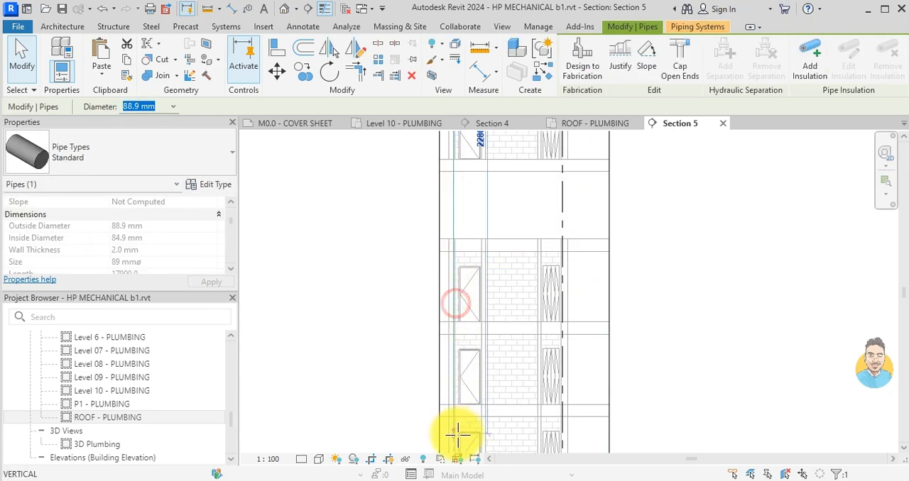
drag(458, 435, 457, 433)
scroll(499, 387, down, 2)
middle_drag(500, 387, 511, 258)
middle_drag(527, 340, 530, 294)
scroll(487, 272, up, 2)
drag(472, 286, 472, 306)
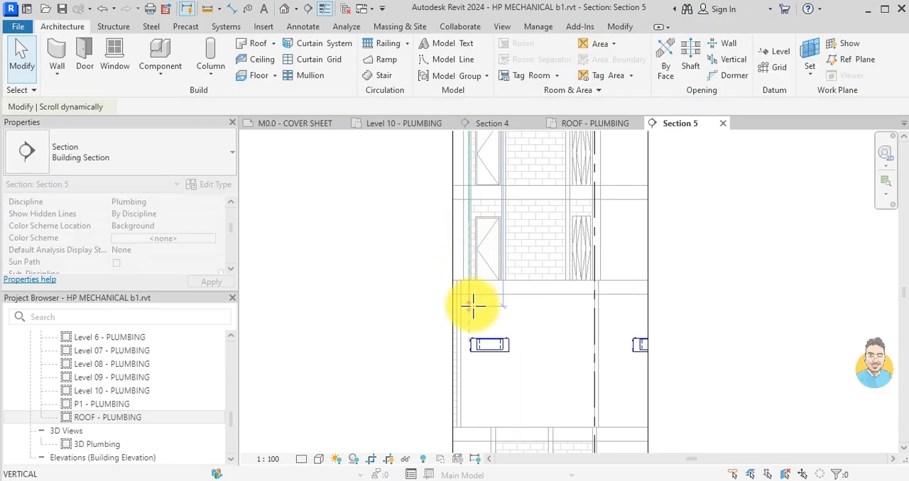
key(Escape)
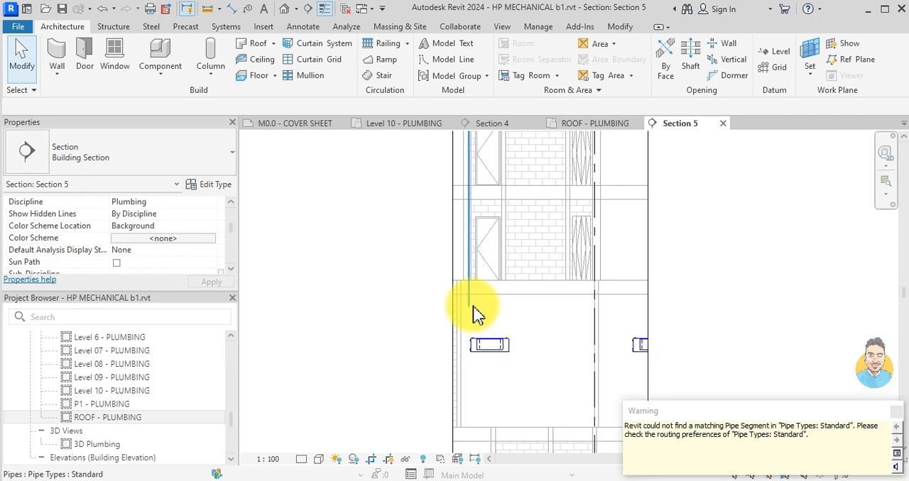
- On the Level 10 plumbing plan, move Section 5 to the roof drain pipe beside the bed in the apartment across the corridor
click(383, 125)
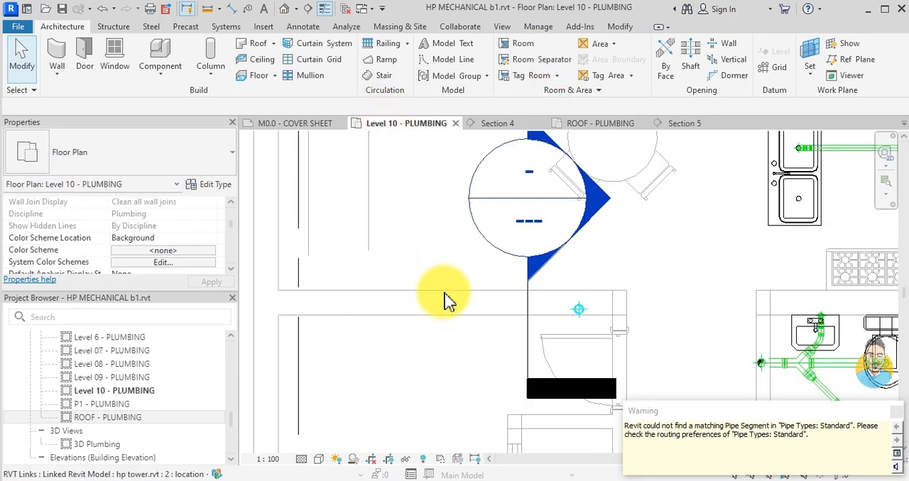
scroll(630, 288, down, 3)
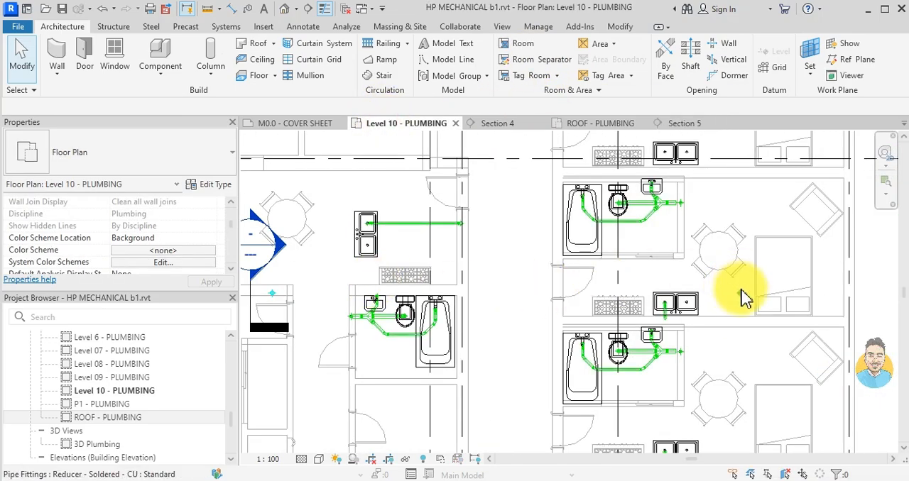
scroll(744, 296, down, 2)
scroll(738, 292, up, 3)
middle_drag(609, 334, 722, 319)
scroll(496, 297, down, 1)
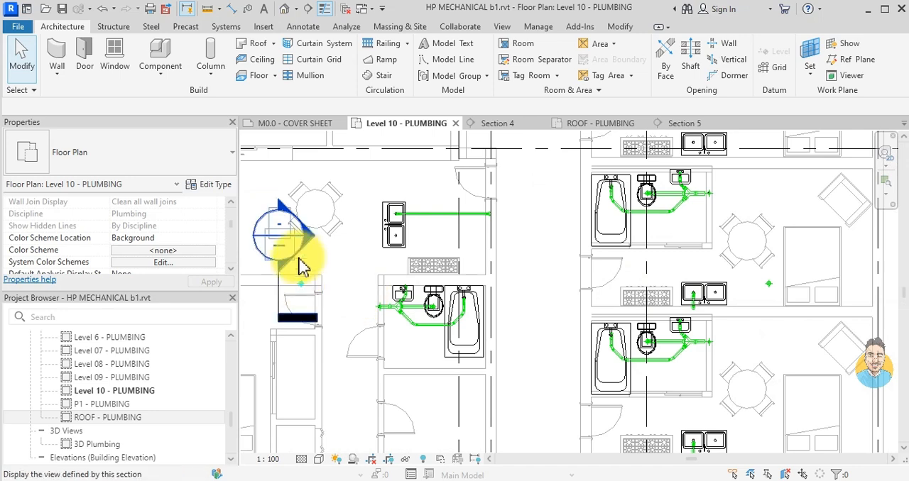
click(287, 288)
mouse_move(305, 244)
mouse_down()
mouse_move(714, 294)
mouse_move(769, 257)
mouse_up()
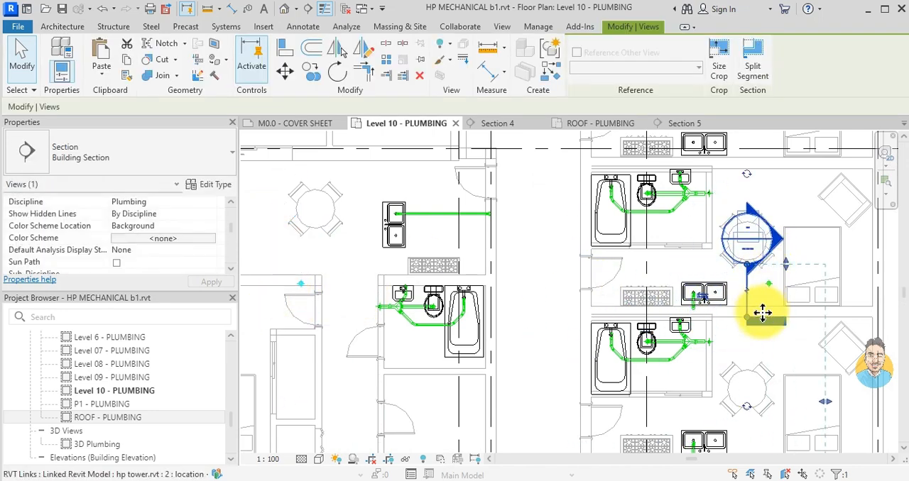
key(Escape)
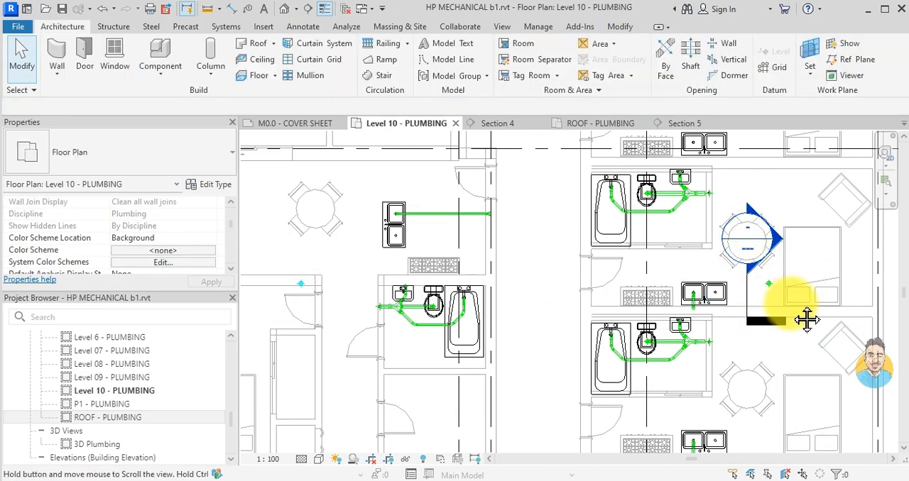
- Copy only the vertical storm pipe, without its elbow, from the first apartment's wall into the wall near the roof drain pipe beside the bed
middle_drag(792, 306, 523, 315)
scroll(465, 259, up, 4)
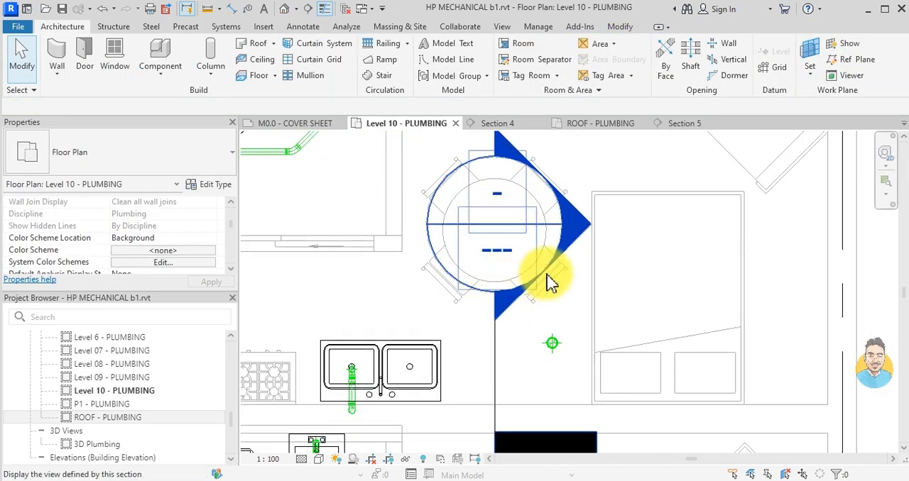
scroll(550, 282, down, 5)
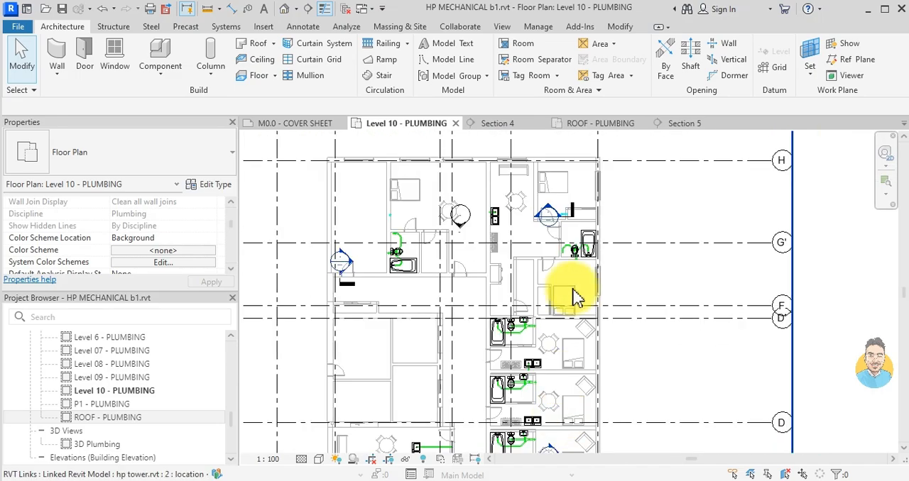
scroll(589, 196, up, 5)
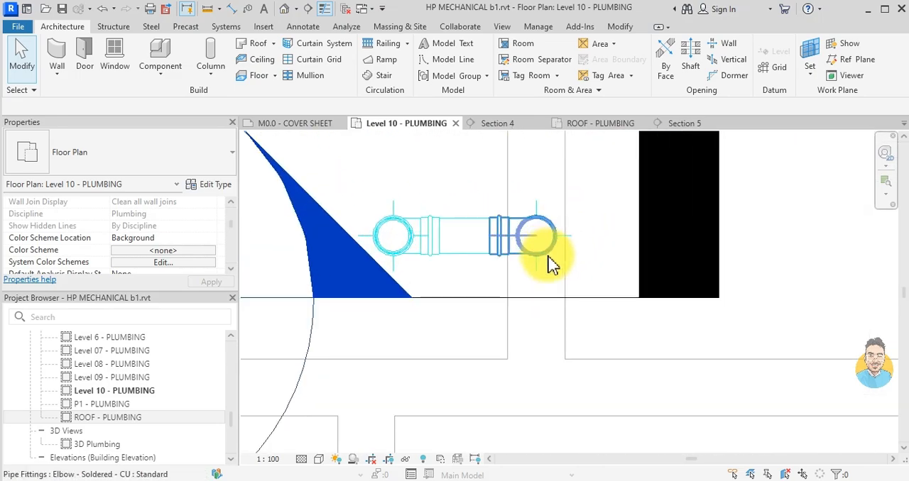
drag(475, 155, 628, 306)
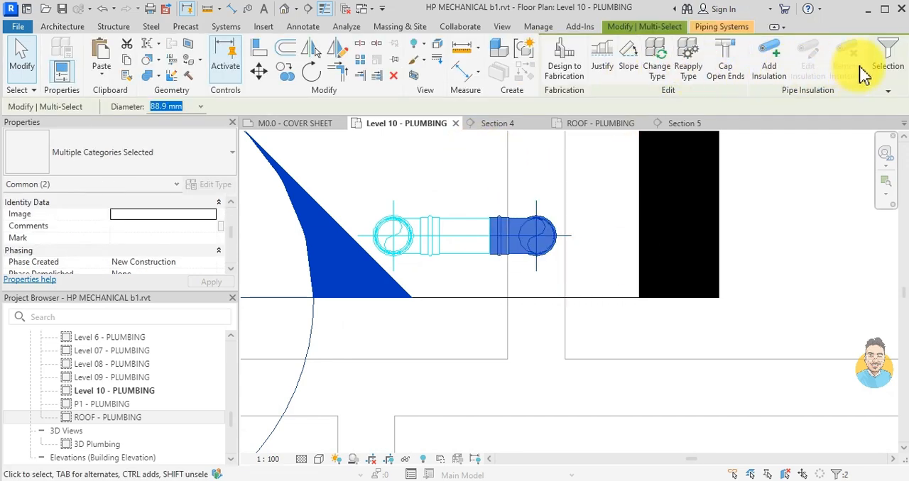
click(867, 128)
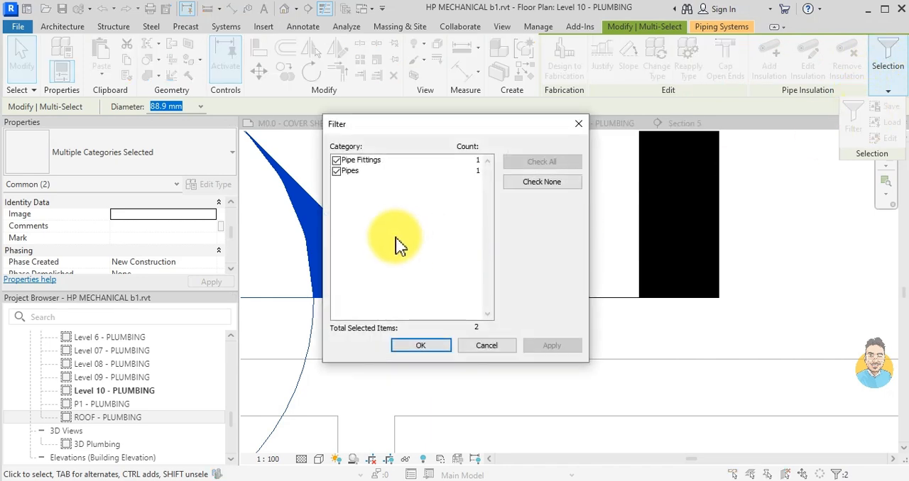
click(336, 160)
click(419, 346)
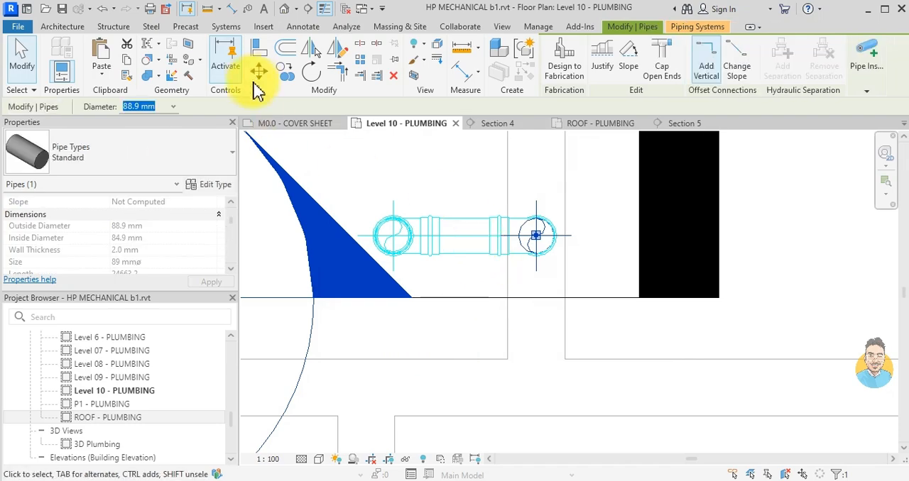
click(282, 77)
click(548, 249)
scroll(532, 305, down, 5)
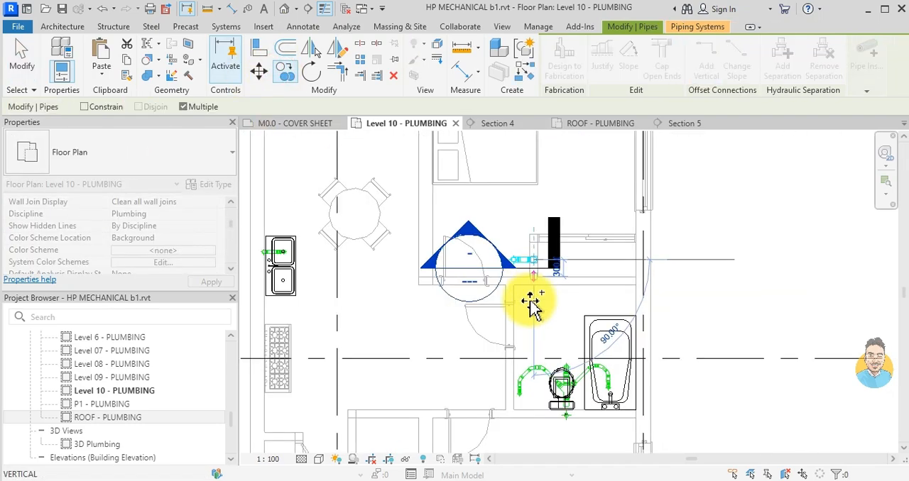
scroll(543, 203, up, 3)
scroll(541, 334, up, 6)
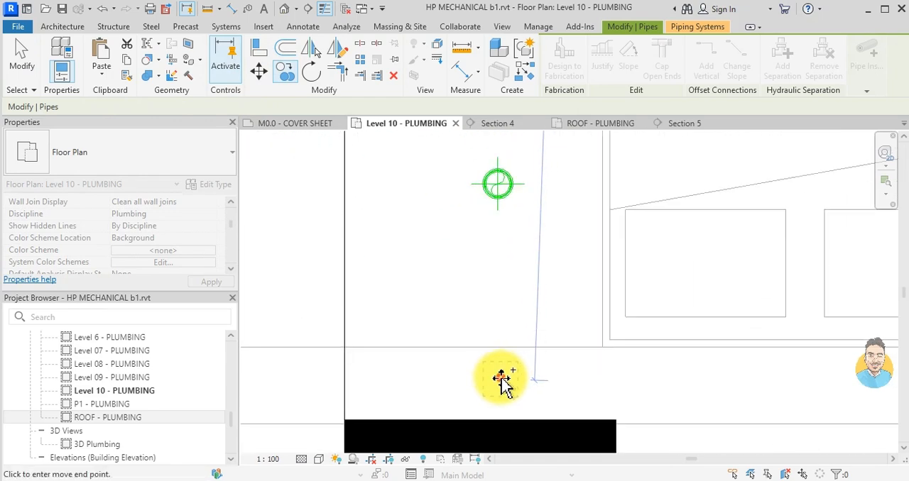
key(Escape)
key(Escape)
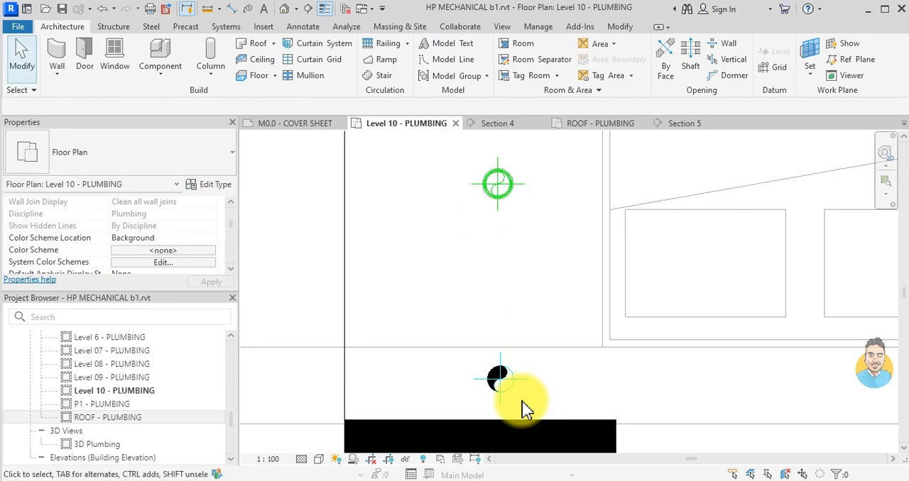
- Draw a detail line about 650 mm long from the copied pipe's centre straight up to the roof drain pipe
key(l)
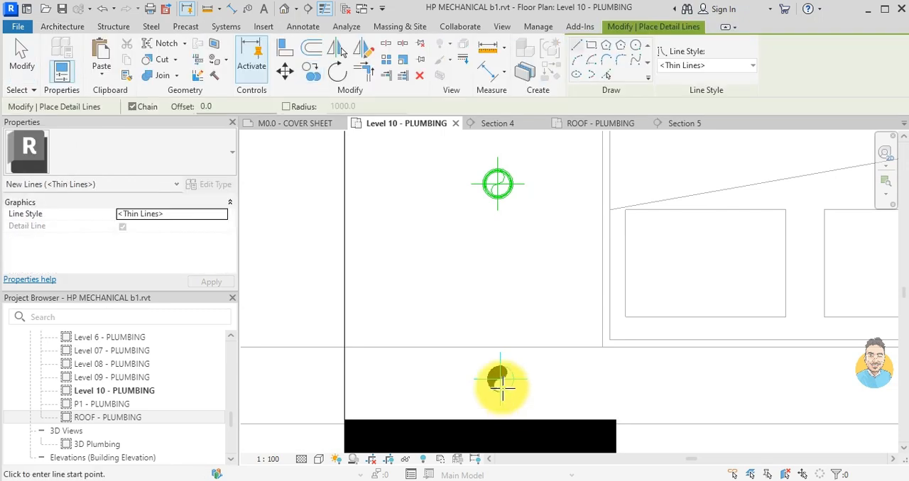
click(500, 381)
scroll(495, 181, up, 5)
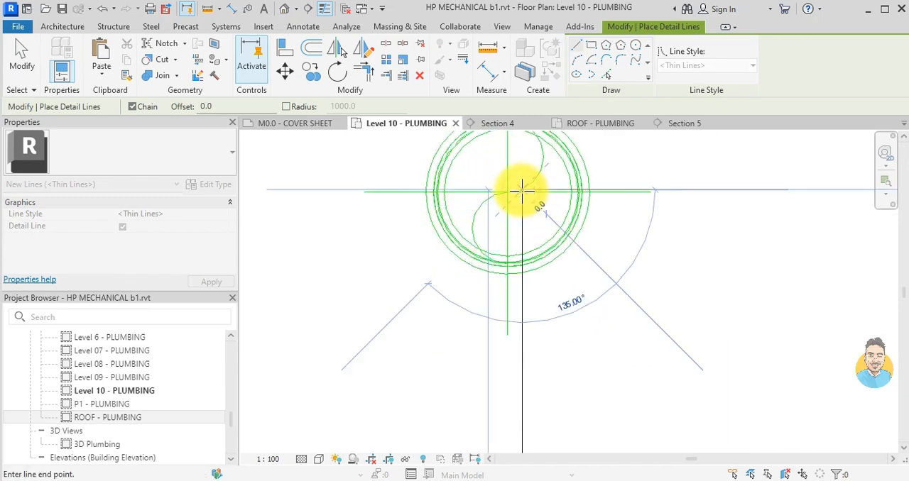
click(522, 190)
key(Escape)
key(Escape)
scroll(483, 262, down, 3)
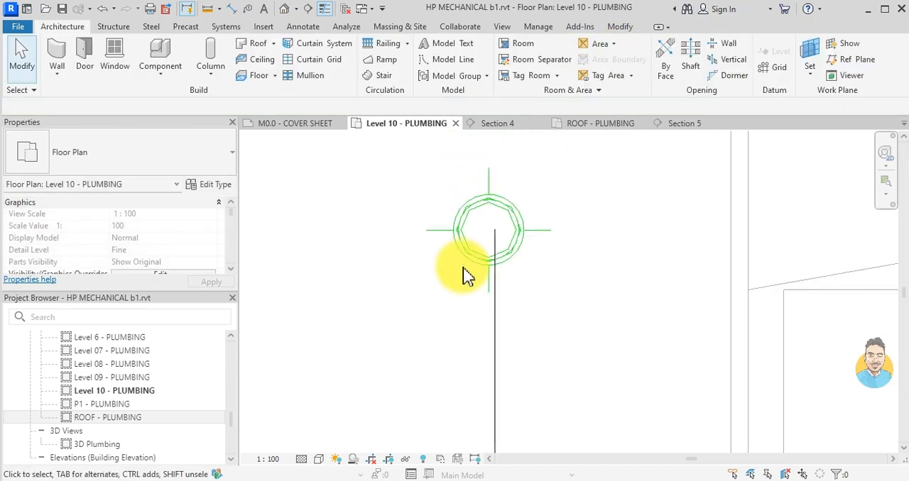
- Move the detail line sideways so that it runs through the roof drain pipe's centre
click(476, 254)
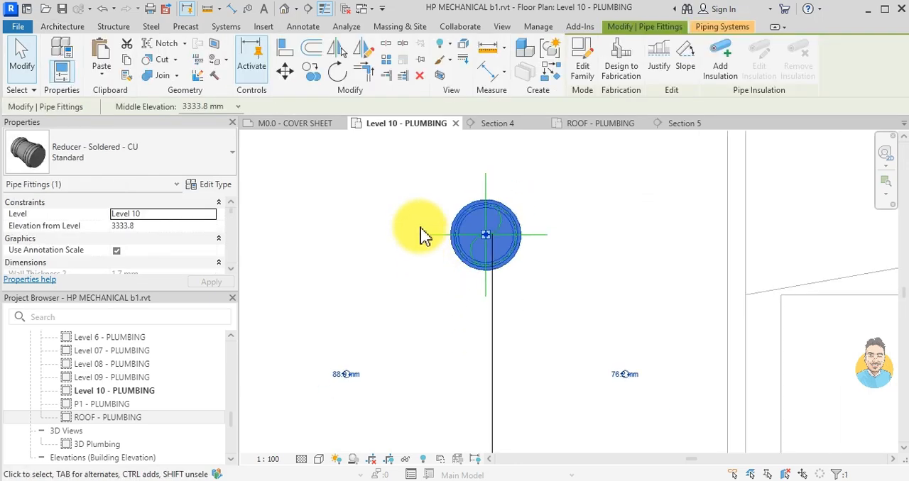
drag(384, 360, 674, 165)
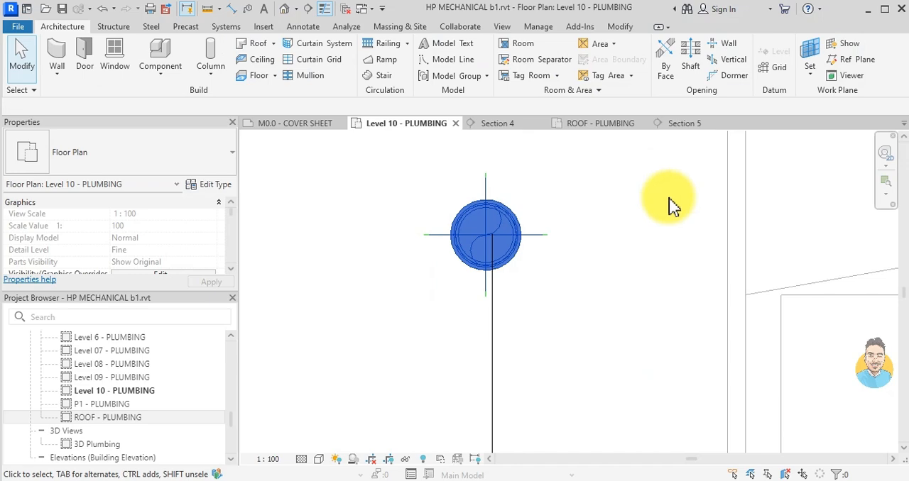
click(636, 226)
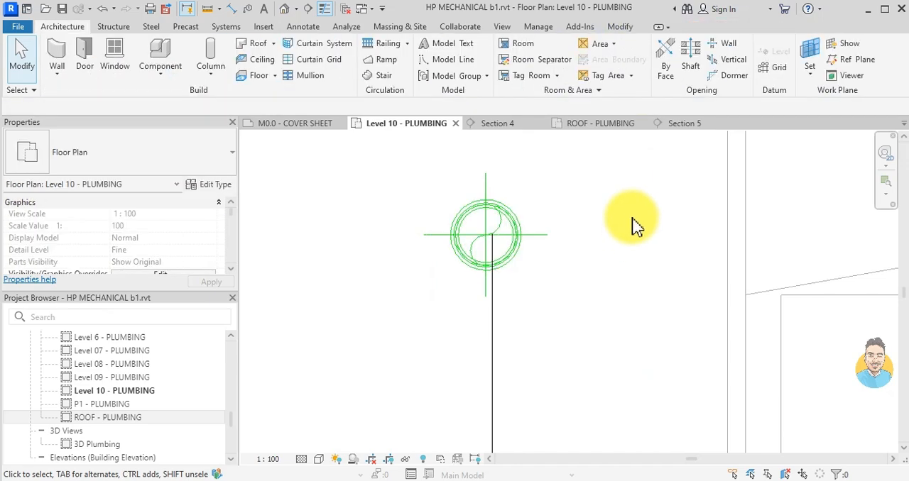
click(489, 366)
click(286, 72)
scroll(508, 234, up, 3)
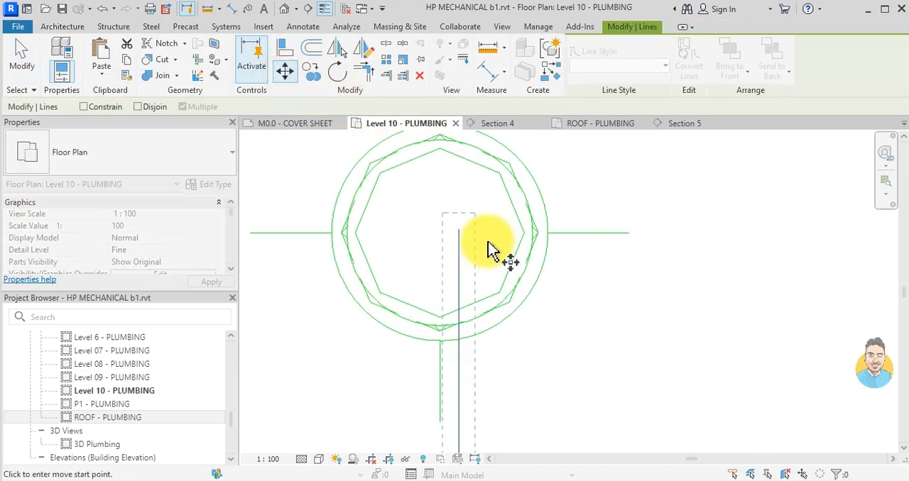
click(459, 230)
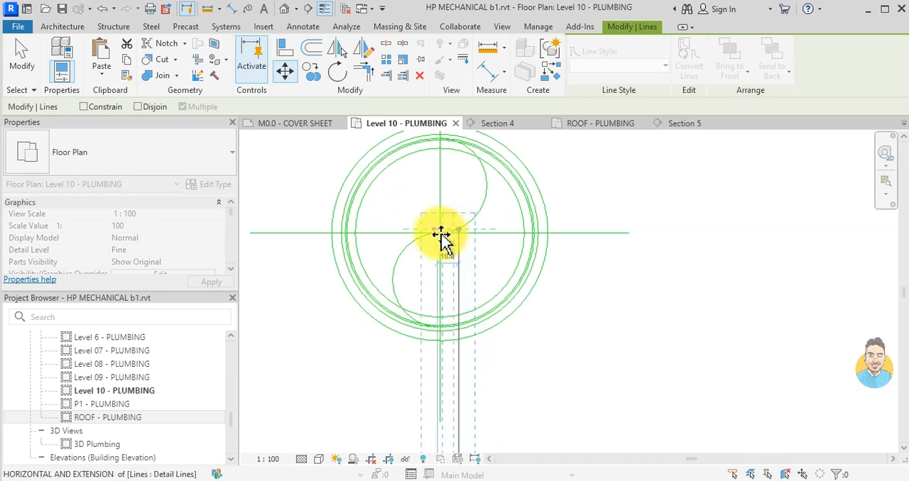
click(438, 232)
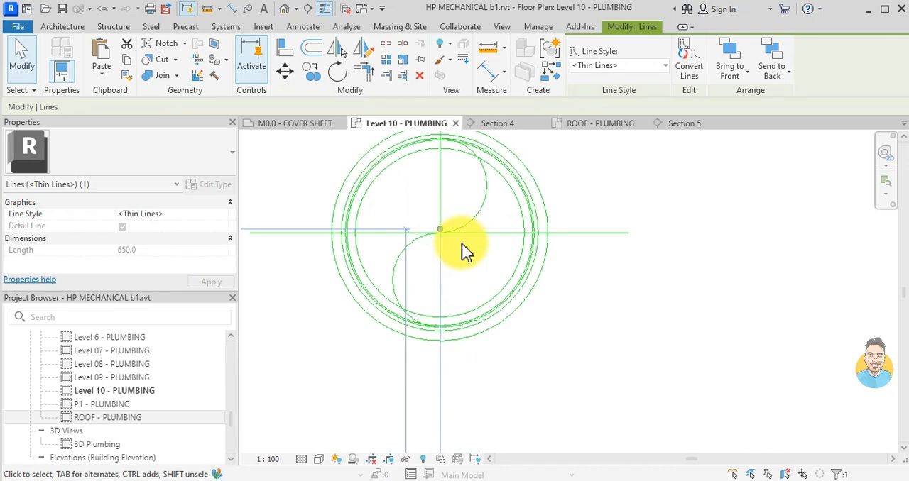
key(Escape)
scroll(503, 241, down, 5)
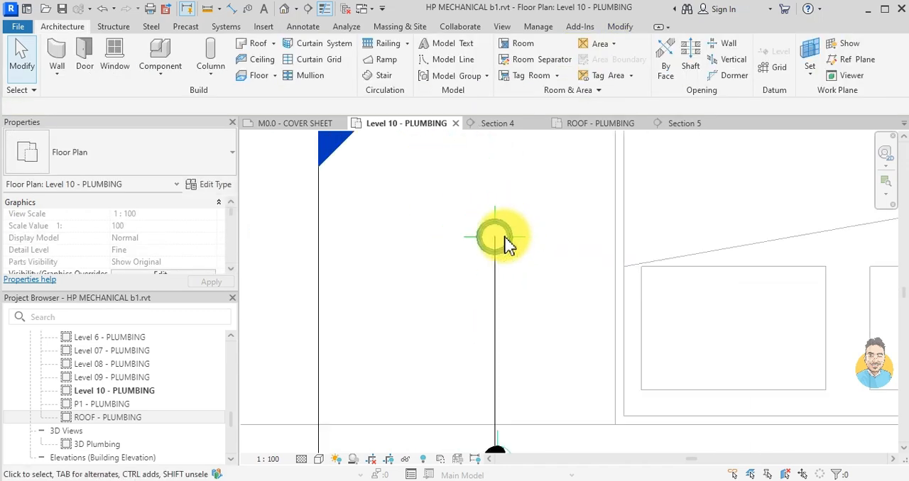
- Move the copied vertical pipe in the wall so that its centre sits on the end of the detail line
scroll(521, 289, up, 5)
click(540, 330)
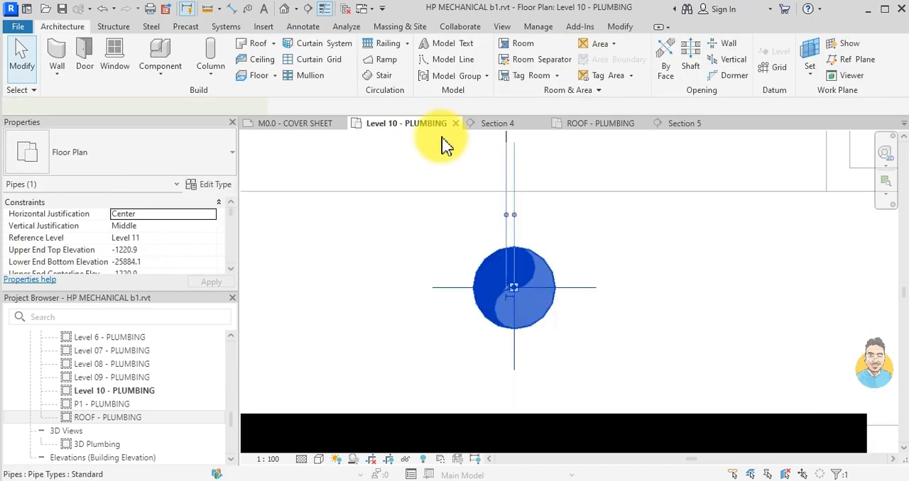
scroll(451, 260, up, 3)
drag(582, 317, 553, 304)
key(Escape)
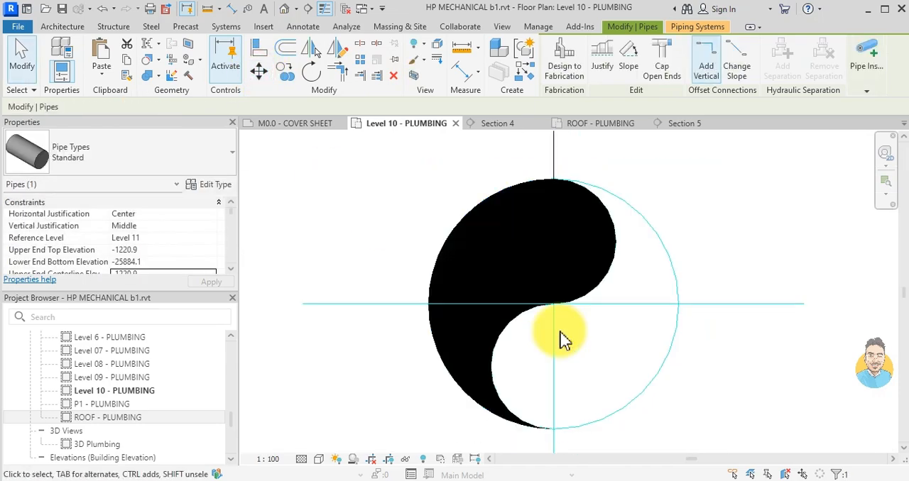
scroll(544, 330, down, 5)
scroll(538, 320, down, 5)
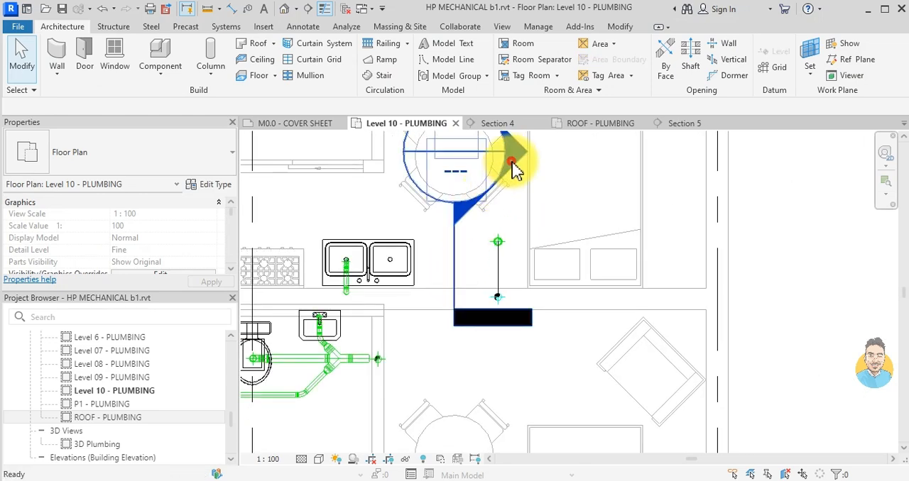
- Open Section 5 and extend the roof drain's short pipe down to a length of about 760 mm
double_click(516, 170)
scroll(515, 307, down, 4)
scroll(528, 307, down, 1)
scroll(520, 406, up, 3)
scroll(520, 405, down, 3)
middle_drag(526, 361, 560, 409)
middle_drag(542, 176, 542, 243)
scroll(543, 245, up, 5)
mouse_move(517, 206)
mouse_down()
mouse_move(518, 196)
mouse_move(519, 336)
mouse_up()
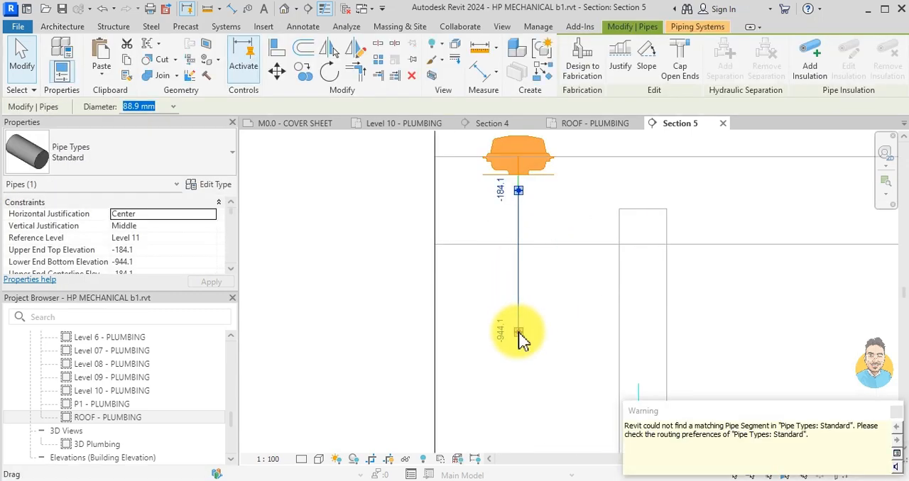
key(Escape)
- Set the system type of the roof drain's drop pipe to STORM
click(519, 338)
scroll(158, 241, down, 5)
click(154, 250)
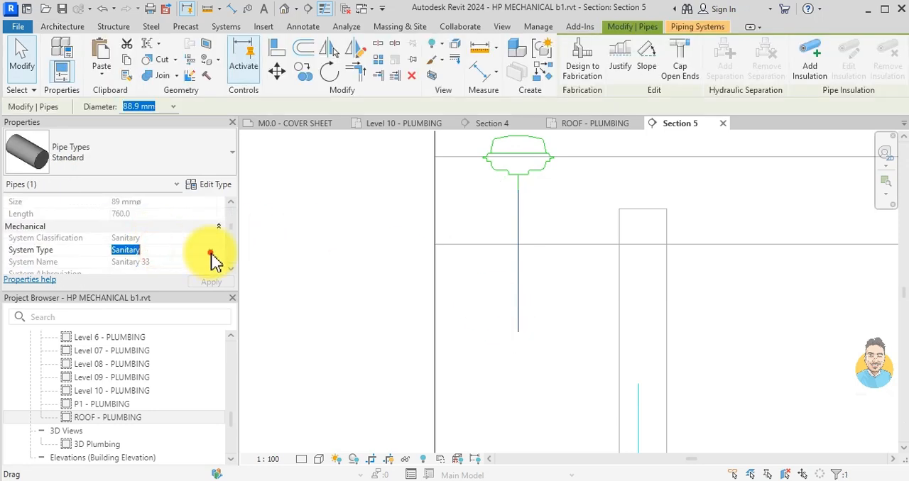
click(140, 275)
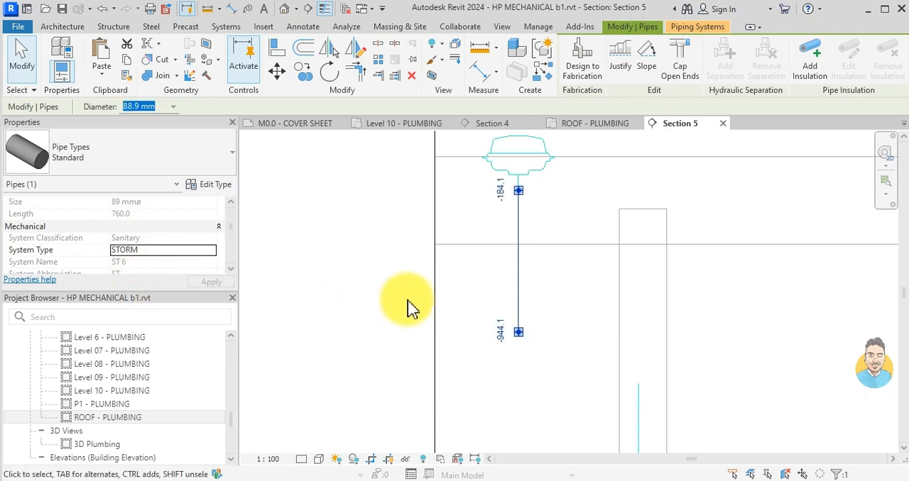
click(406, 307)
- Draw a horizontal 88.9 mm storm pipe from the drop's lower end toward the wall and join it to the vertical pipe there
click(521, 312)
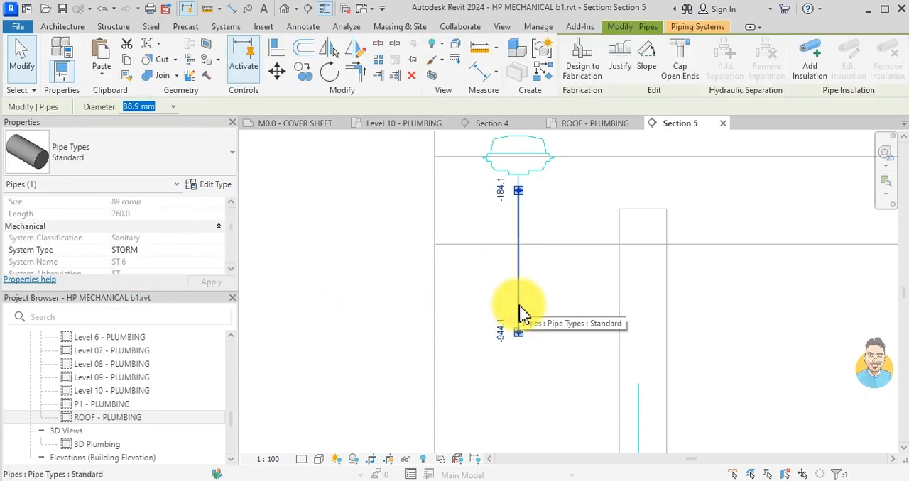
key(c)
key(s)
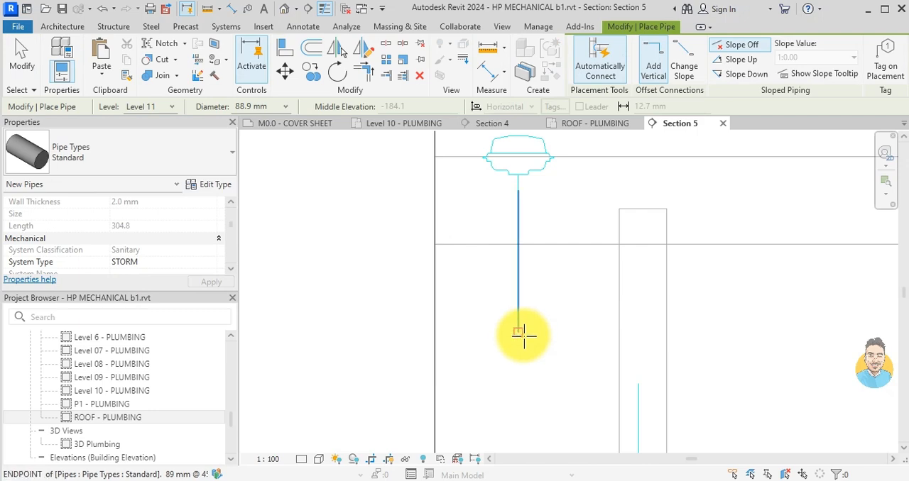
click(519, 333)
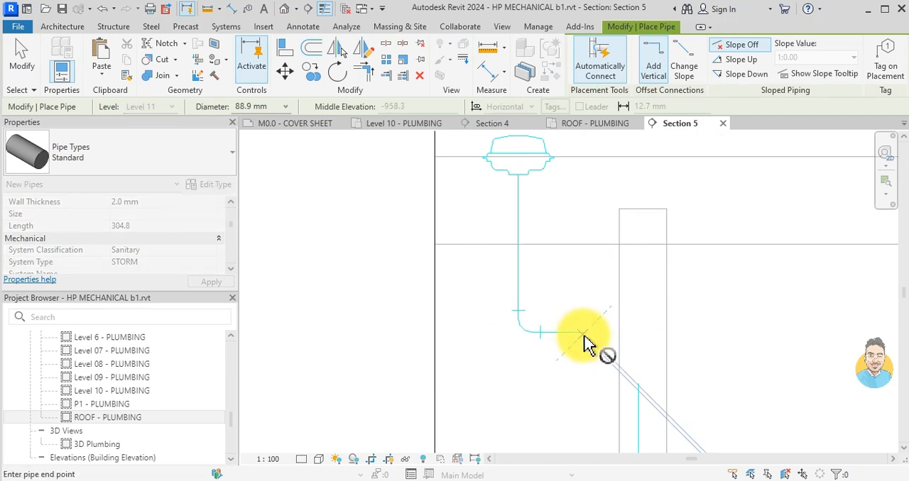
click(585, 345)
key(Escape)
key(Escape)
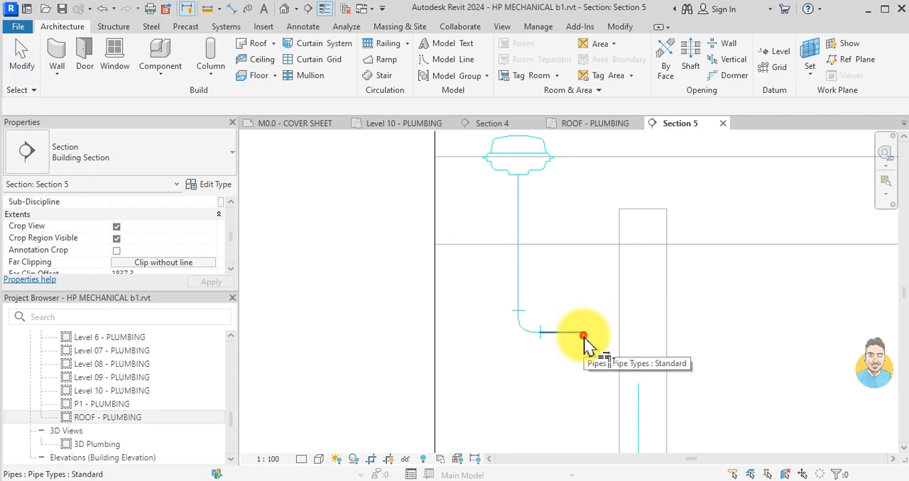
click(583, 335)
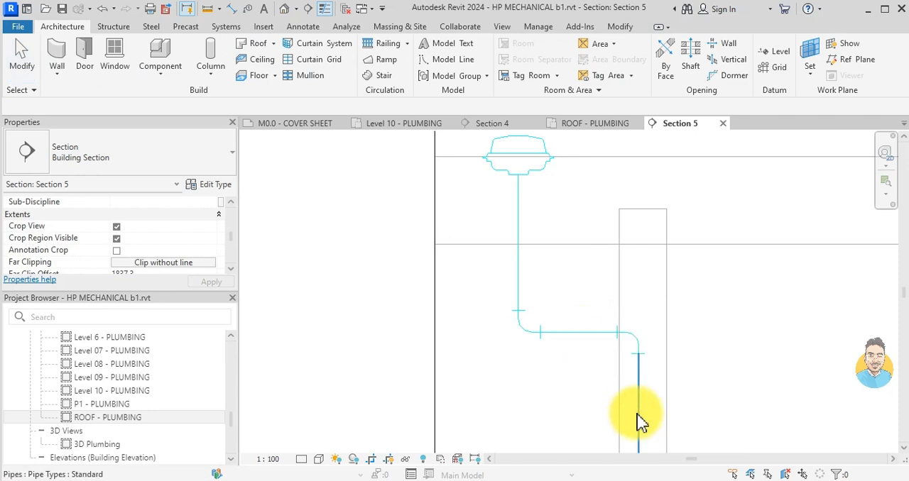
scroll(612, 270, down, 5)
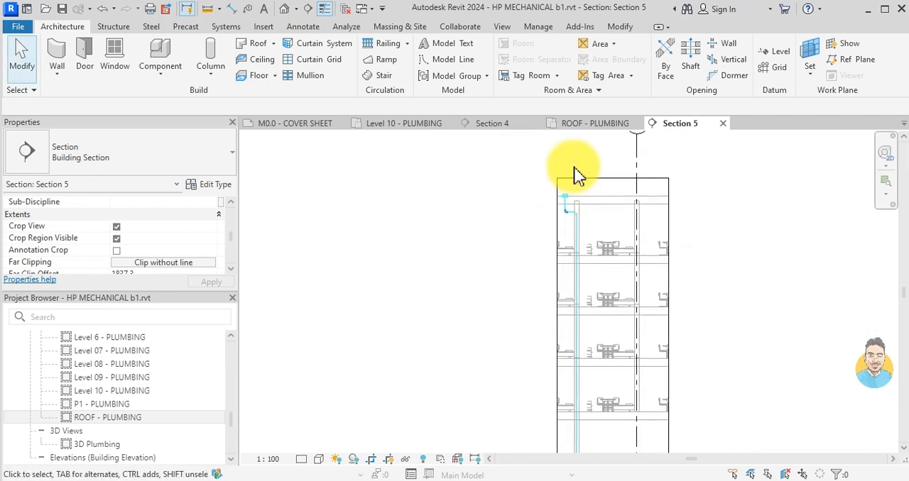
- On the ROOF - PLUMBING plan, delete the stray vertical line of pipe running past the roof edge at grid H
click(575, 125)
scroll(570, 306, down, 3)
scroll(611, 301, down, 2)
middle_drag(710, 288, 638, 325)
scroll(627, 284, up, 3)
scroll(620, 258, down, 2)
middle_drag(625, 176, 615, 317)
scroll(612, 284, up, 3)
middle_drag(606, 235, 618, 379)
click(391, 239)
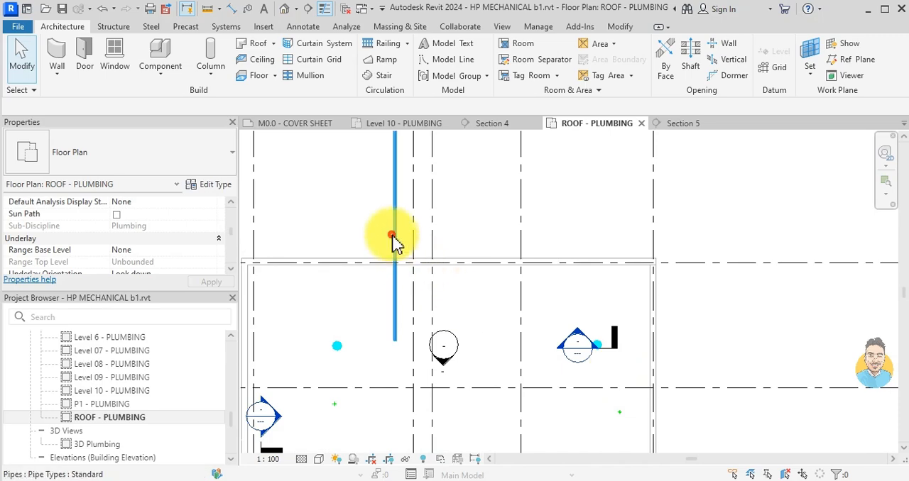
key(Delete)
- Delete the three building sections Section 2, Section 4 and Section 5 from the ROOF - PLUMBING plan
scroll(531, 320, down, 1)
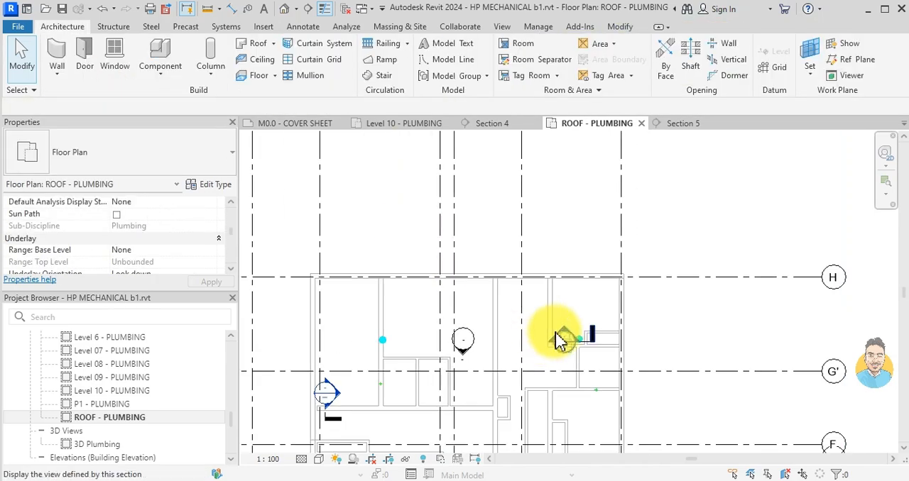
scroll(591, 341, up, 1)
click(593, 348)
scroll(509, 332, down, 1)
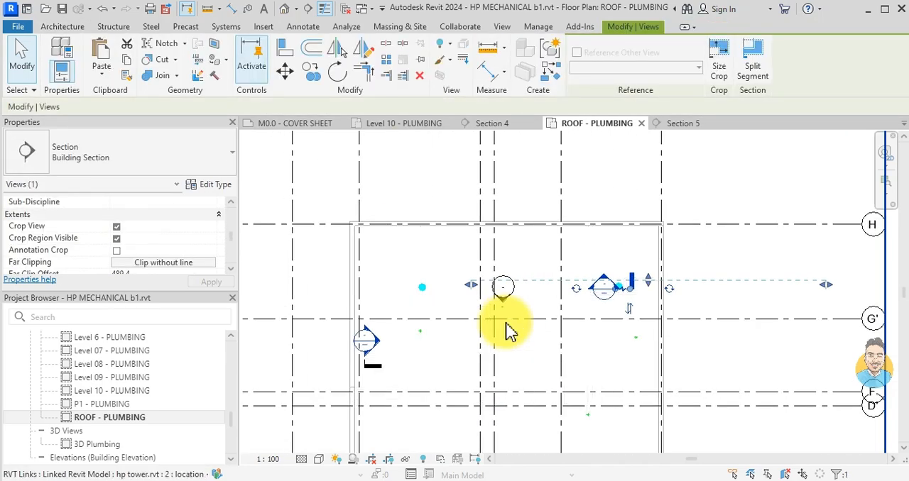
ctrl+click(363, 358)
scroll(476, 369, down, 1)
scroll(531, 318, up, 4)
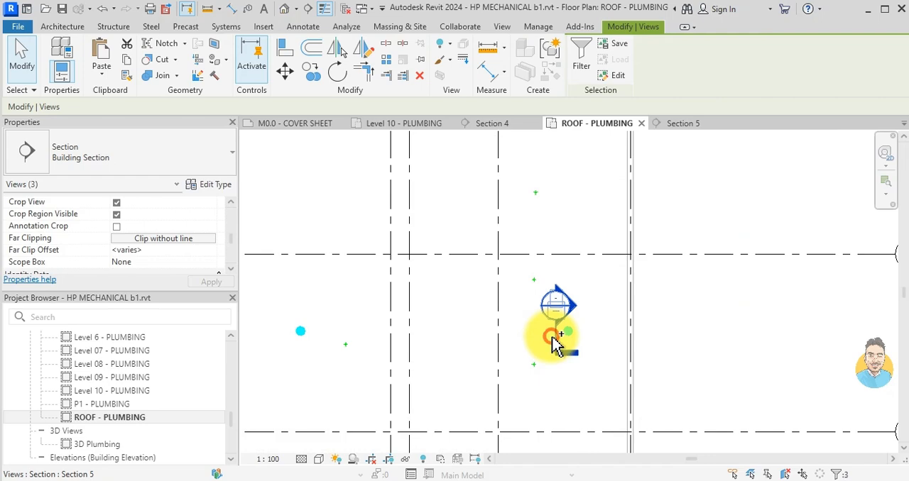
ctrl+click(548, 329)
scroll(504, 355, down, 2)
key(Delete)
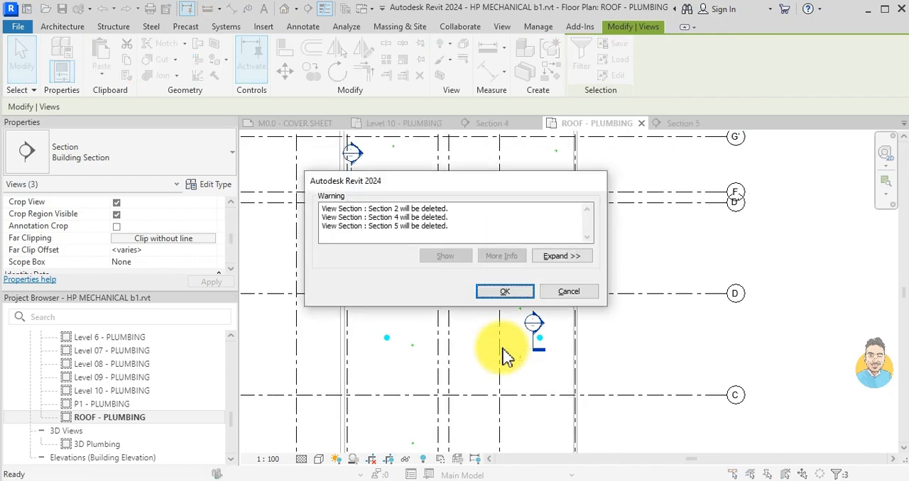
click(517, 295)
scroll(568, 366, down, 2)
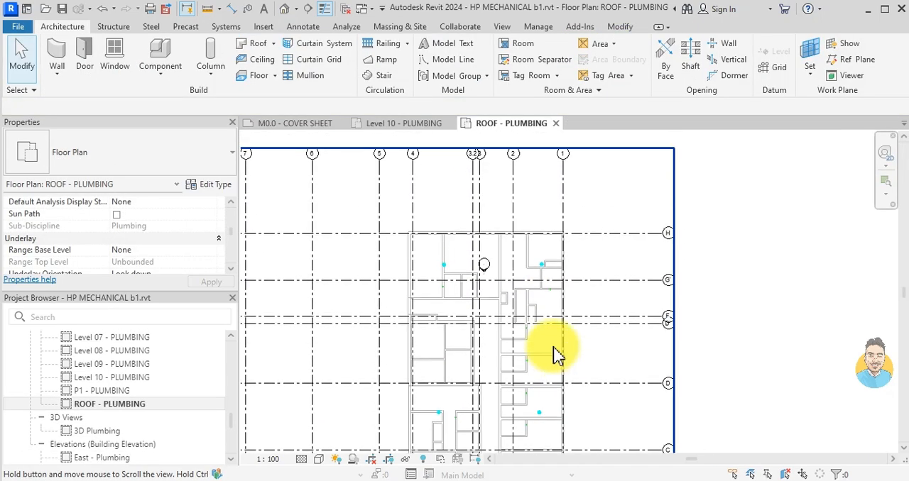
- Tag the roof drain between grids H and G' near grid 1 and move its tag outside the building edge
scroll(554, 266, up, 5)
key(t)
key(g)
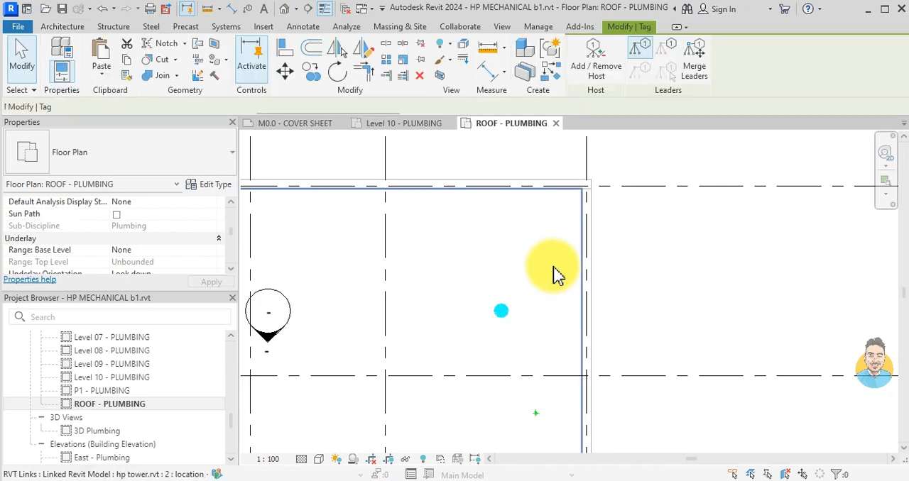
click(509, 311)
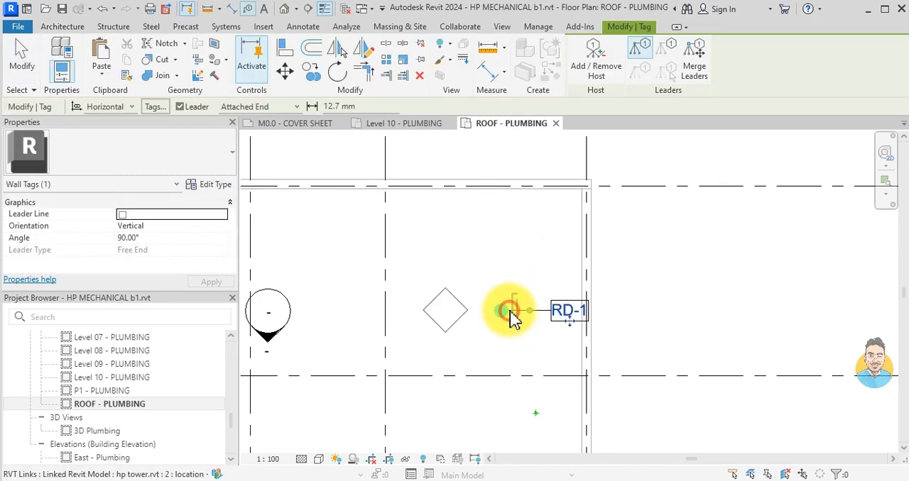
click(573, 332)
key(Escape)
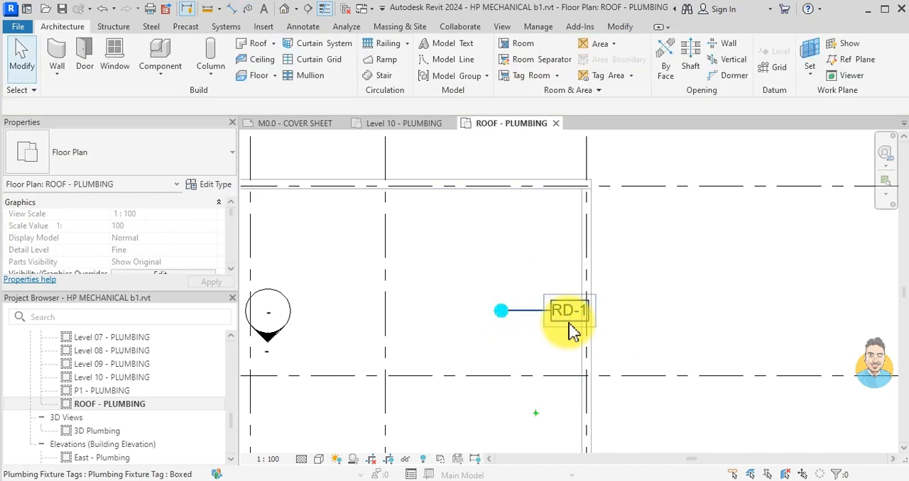
click(572, 332)
drag(573, 333, 645, 327)
click(513, 324)
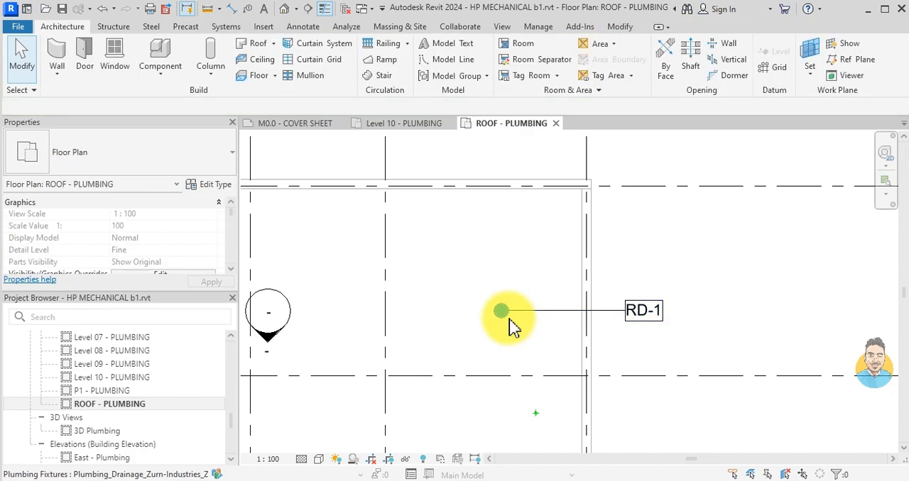
- Set the leader arrowhead of the Boxed plumbing fixture tag type to Arrow Filled 30 Degree
scroll(529, 355, down, 2)
scroll(534, 359, up, 2)
click(519, 325)
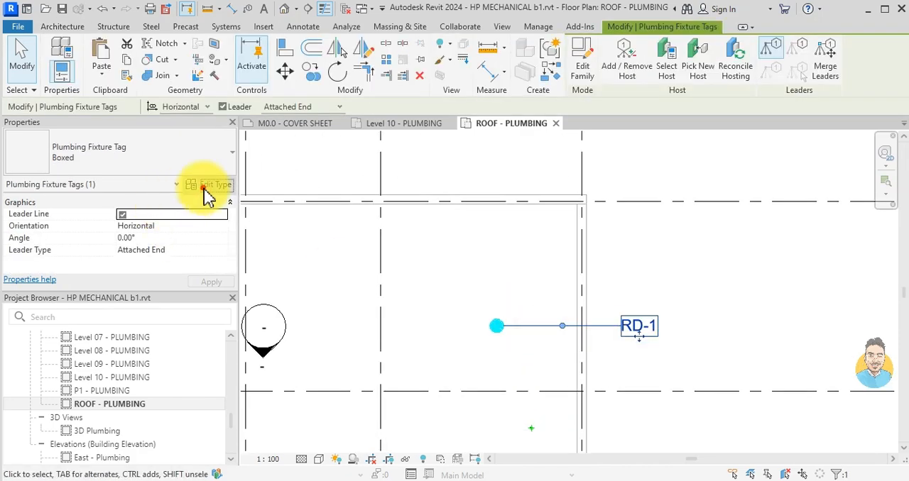
click(210, 186)
click(293, 186)
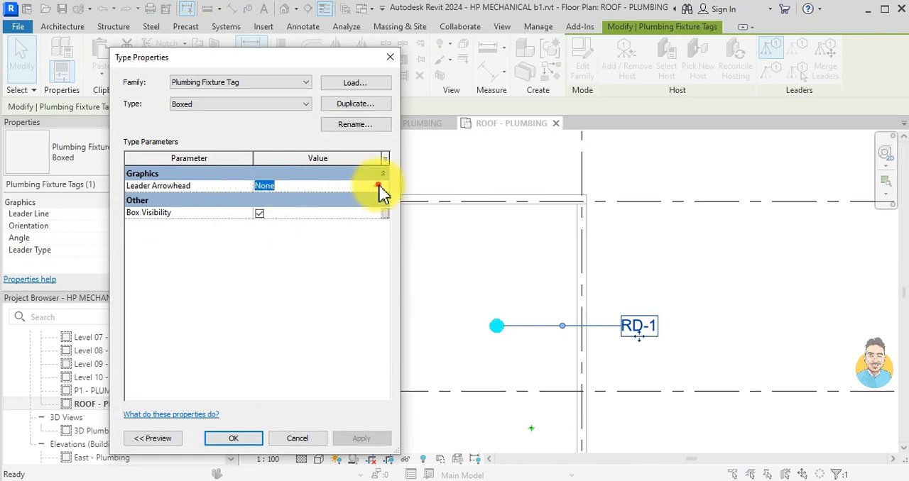
click(378, 186)
click(299, 238)
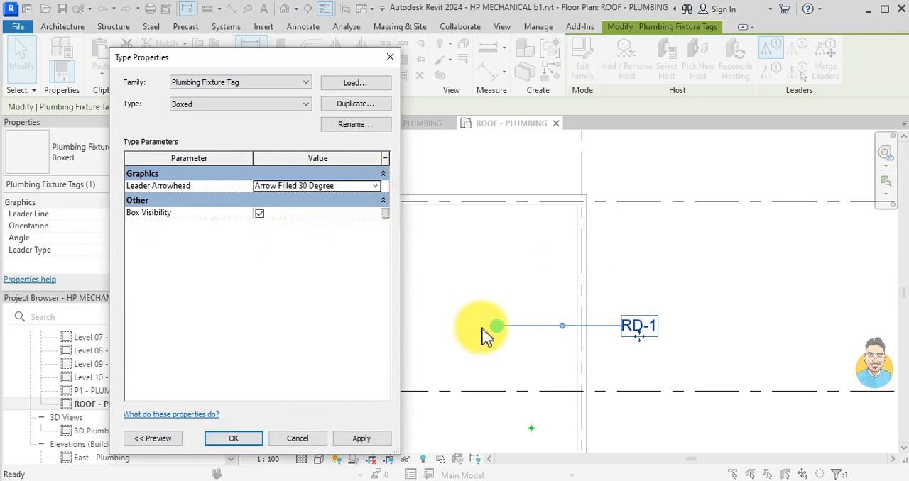
click(238, 440)
key(Escape)
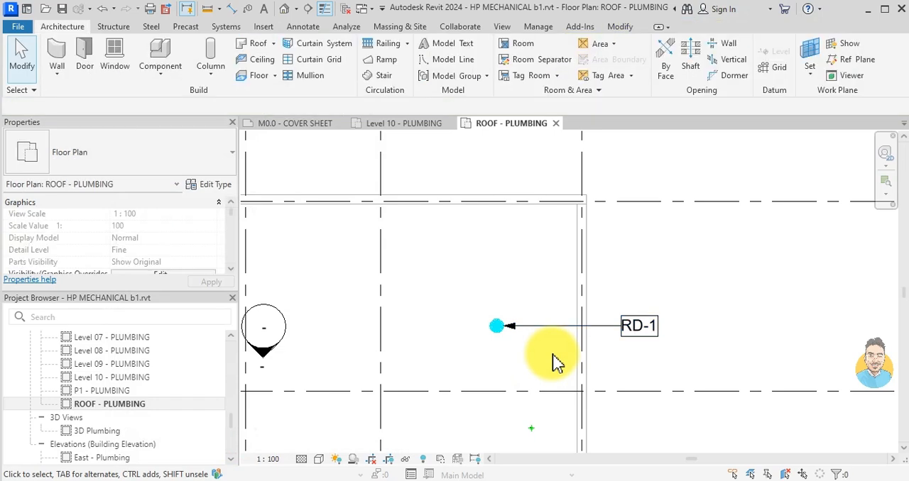
- Tag the roof drain between grids H and G' near grid 4 and move its tag beyond the outer wall
click(550, 334)
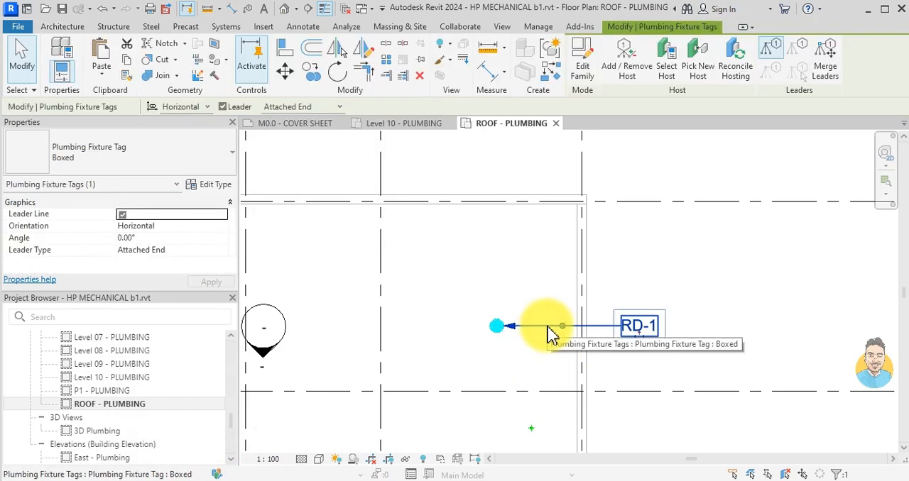
scroll(552, 380, down, 2)
scroll(481, 294, up, 5)
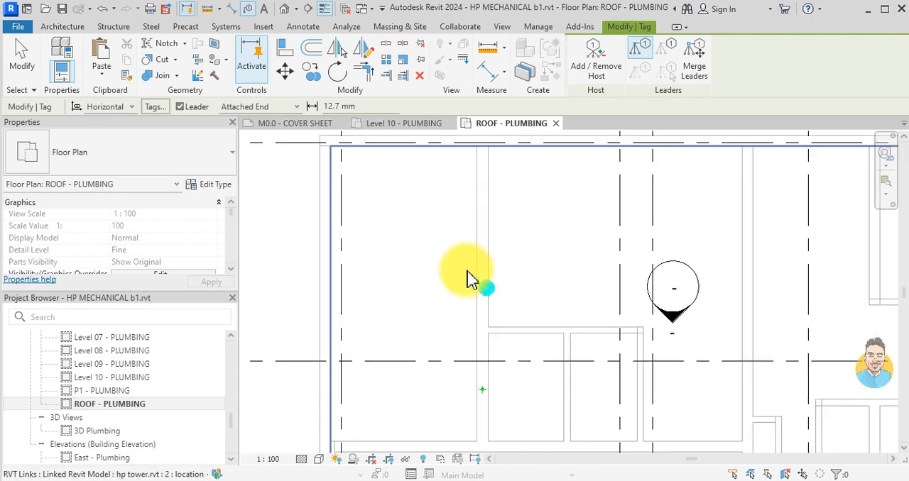
click(481, 287)
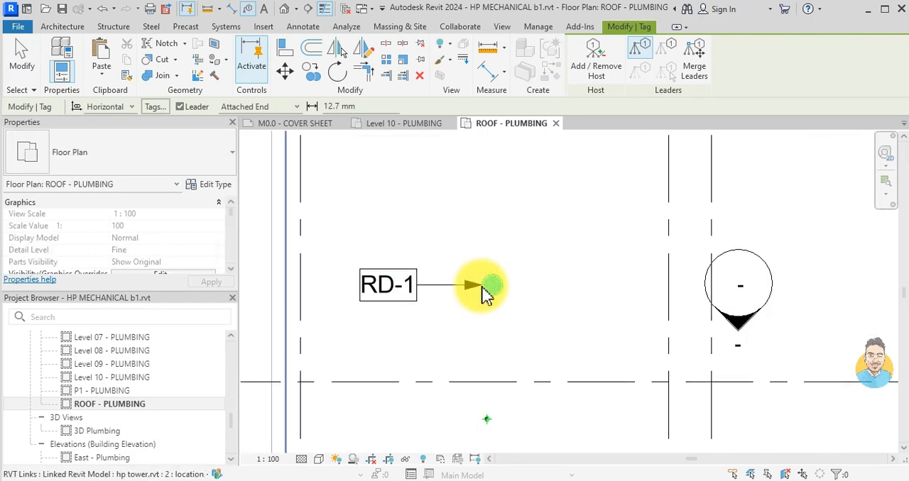
scroll(497, 326, down, 3)
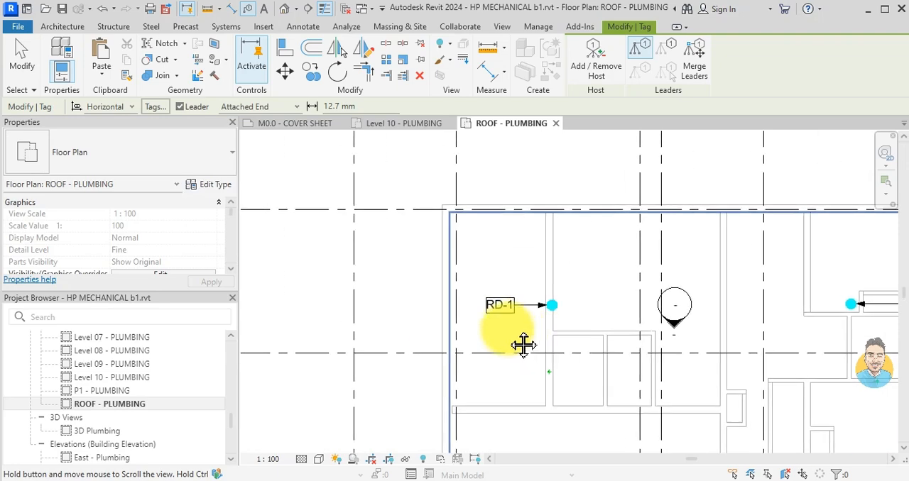
scroll(517, 315, up, 2)
click(515, 311)
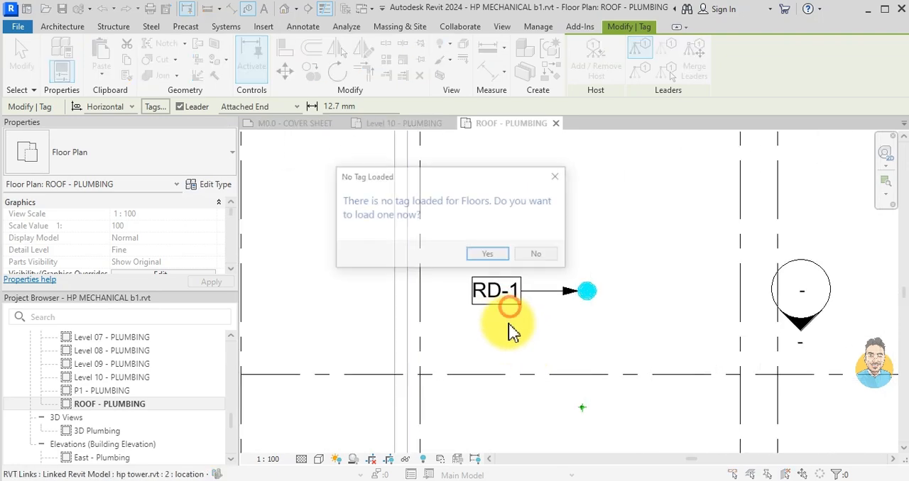
click(558, 175)
key(Escape)
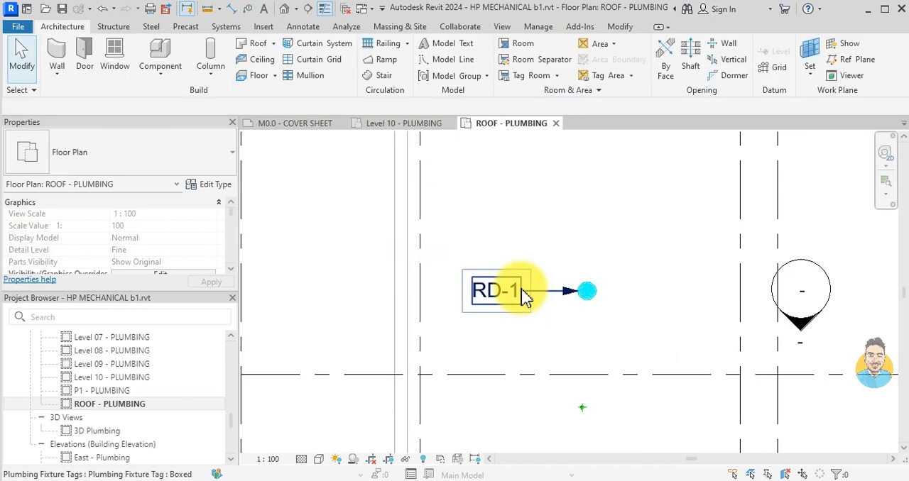
click(523, 295)
drag(495, 305, 350, 308)
- Tag the roof drain between grids D and C near grid 4 and place its tag outside the building outline
key(t)
key(g)
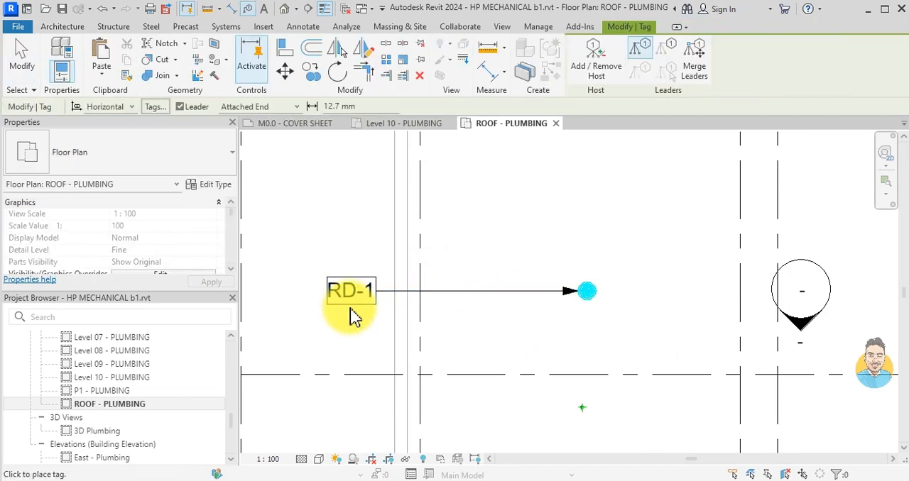
scroll(440, 367, down, 3)
middle_drag(442, 369, 542, 215)
scroll(507, 278, up, 8)
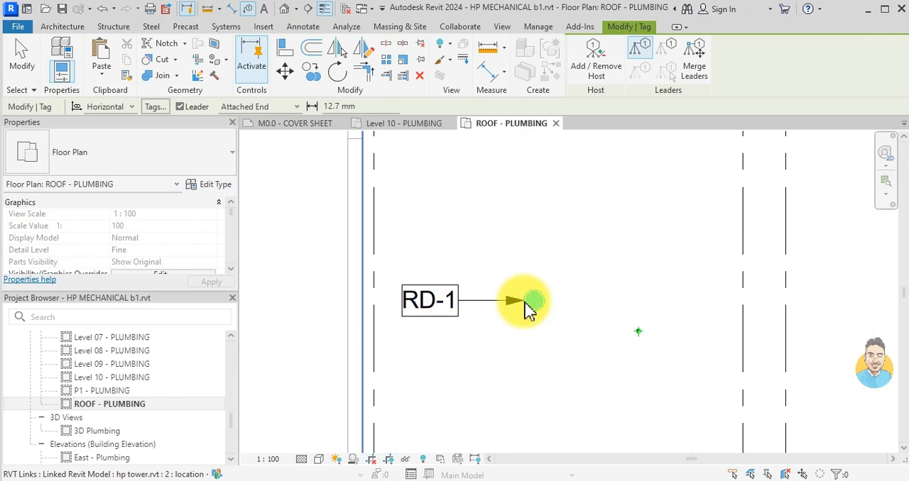
key(Escape)
click(451, 312)
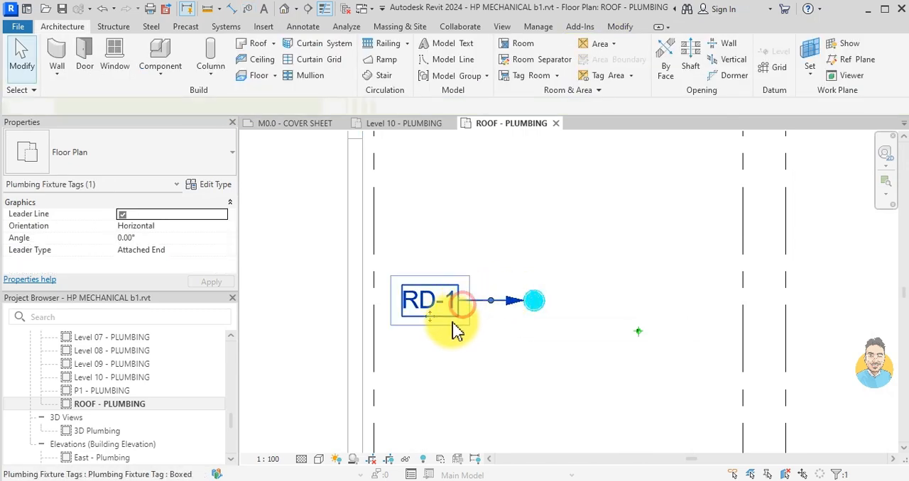
drag(440, 320, 279, 324)
scroll(283, 322, down, 5)
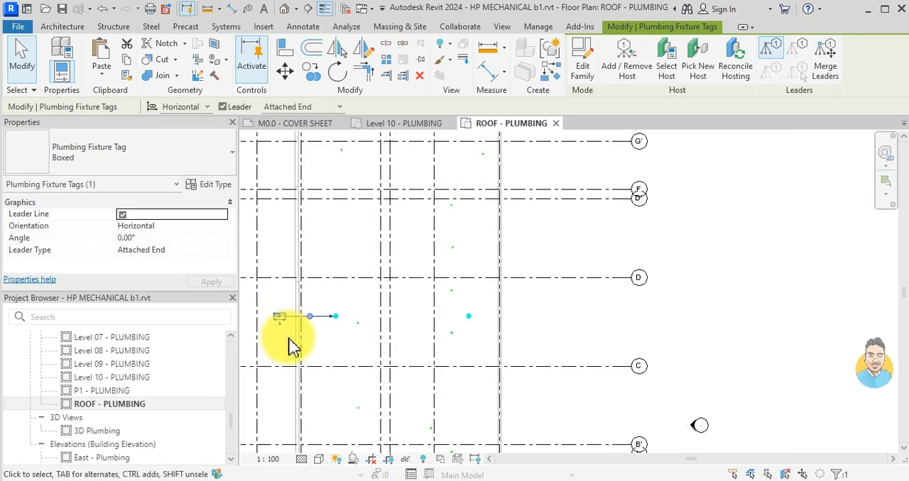
click(291, 345)
scroll(290, 345, up, 5)
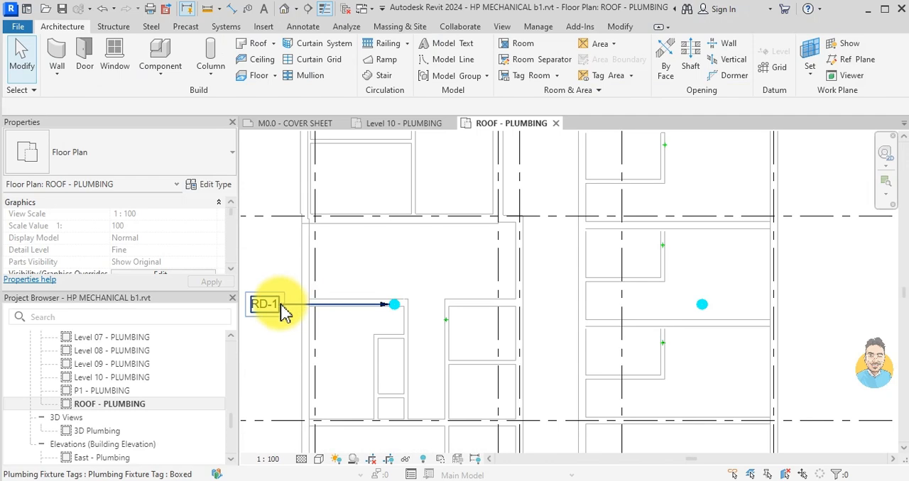
- Tag the roof drain between grids D and C near grid 1 and shift its tag past the exterior wall
click(283, 310)
key(t)
key(g)
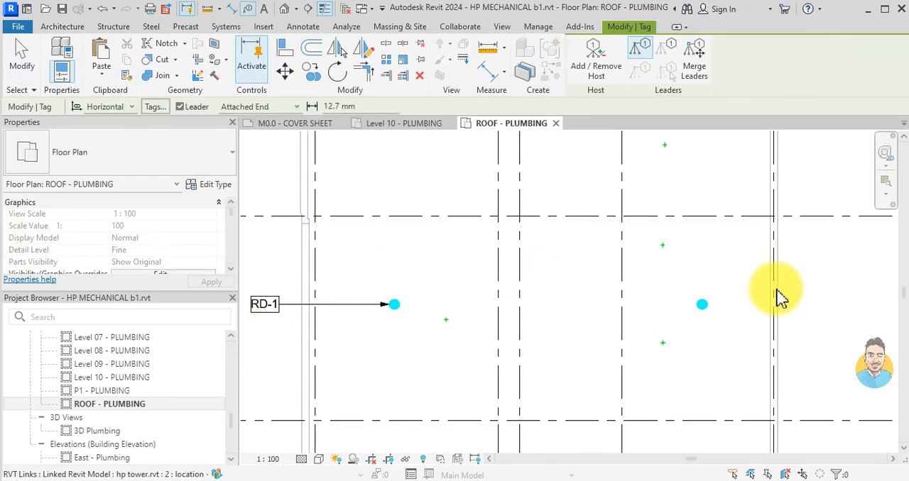
scroll(738, 302, up, 2)
click(698, 306)
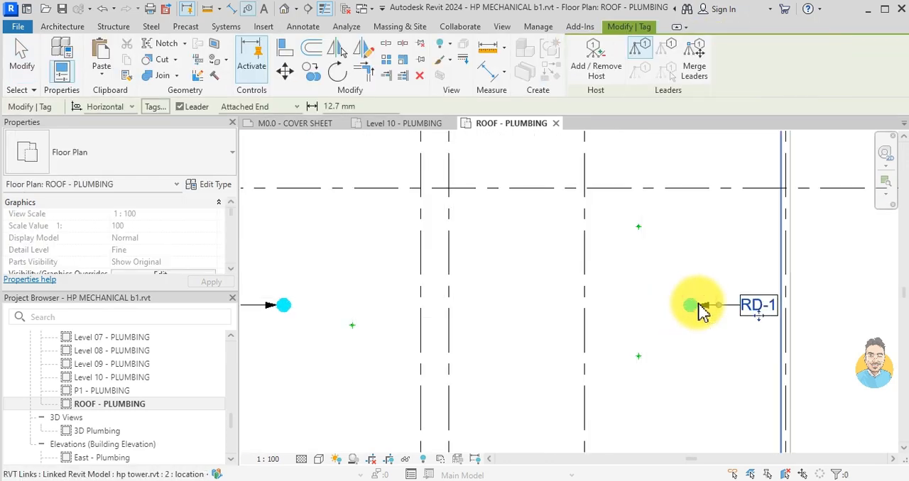
key(Escape)
middle_drag(713, 319, 527, 348)
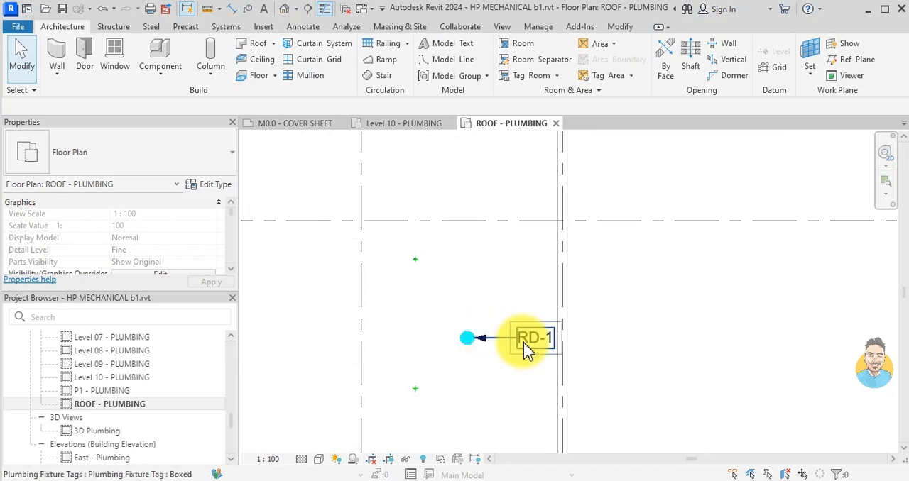
click(523, 351)
drag(538, 359, 541, 355)
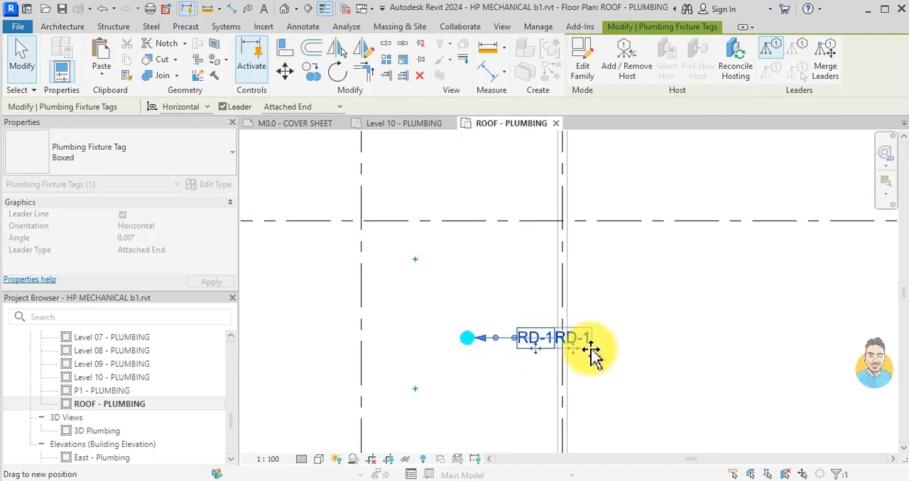
drag(627, 359, 629, 359)
key(Escape)
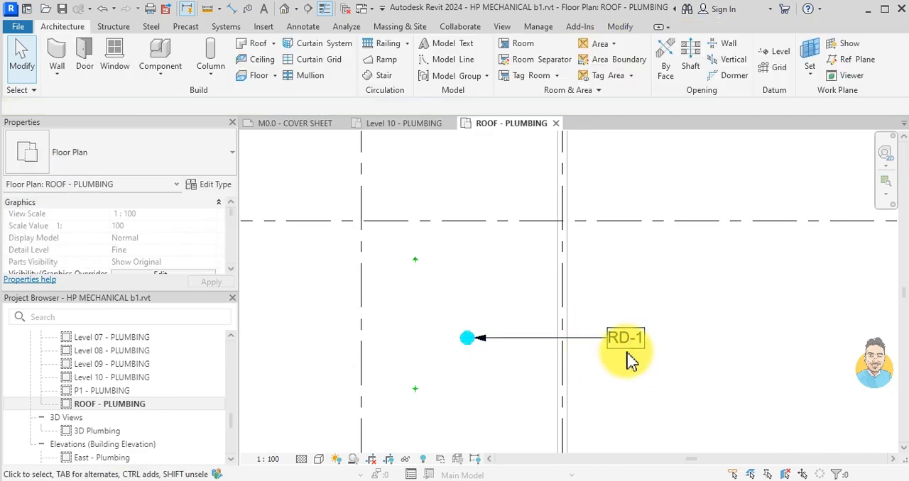
- Add a 2.5mm Arial text note reading "250 LITERS" below the RD-1 tag between grids H and G' near grid 1
scroll(745, 397, down, 4)
scroll(690, 288, up, 3)
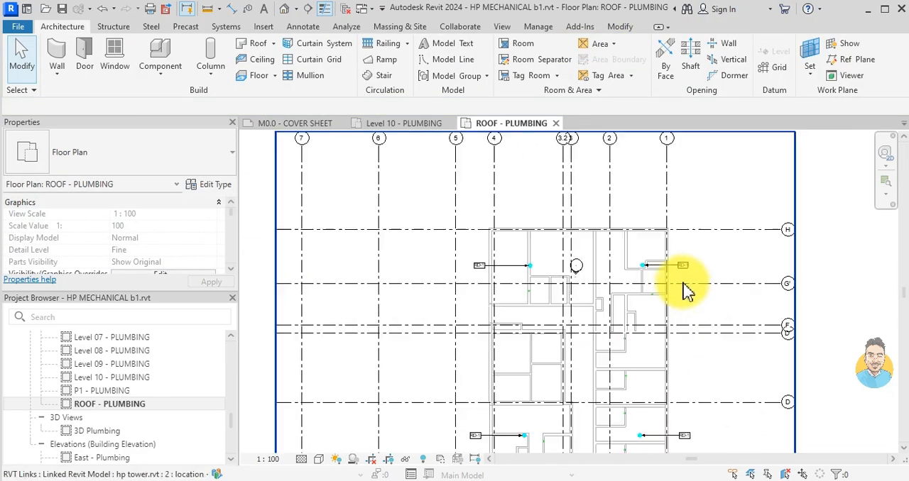
key(x)
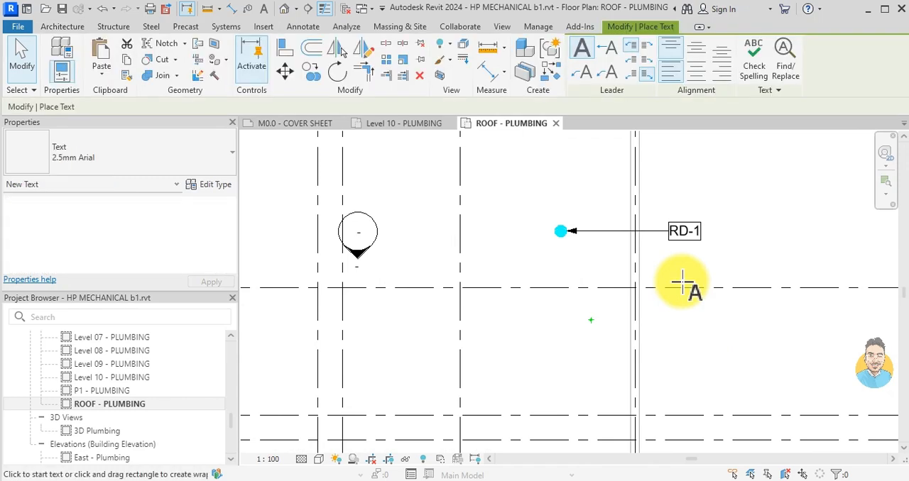
scroll(674, 258, up, 3)
middle_drag(625, 231, 596, 348)
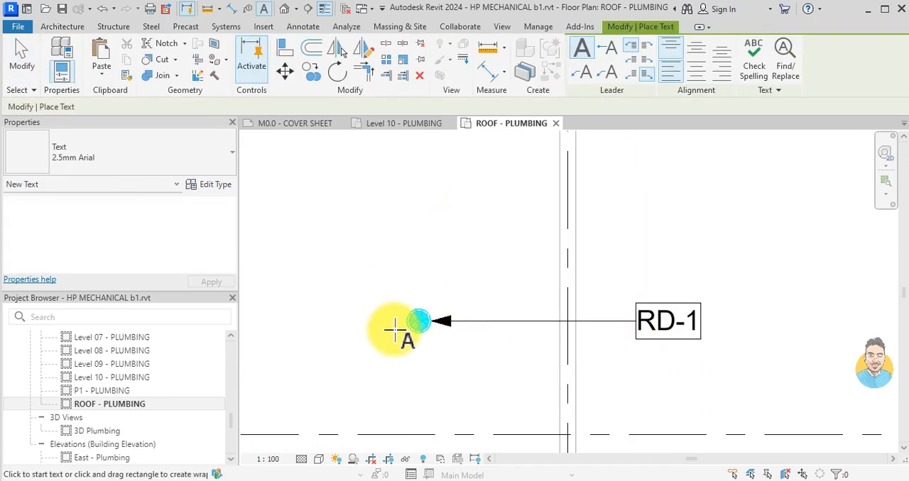
scroll(662, 362, up, 2)
drag(612, 341, 660, 418)
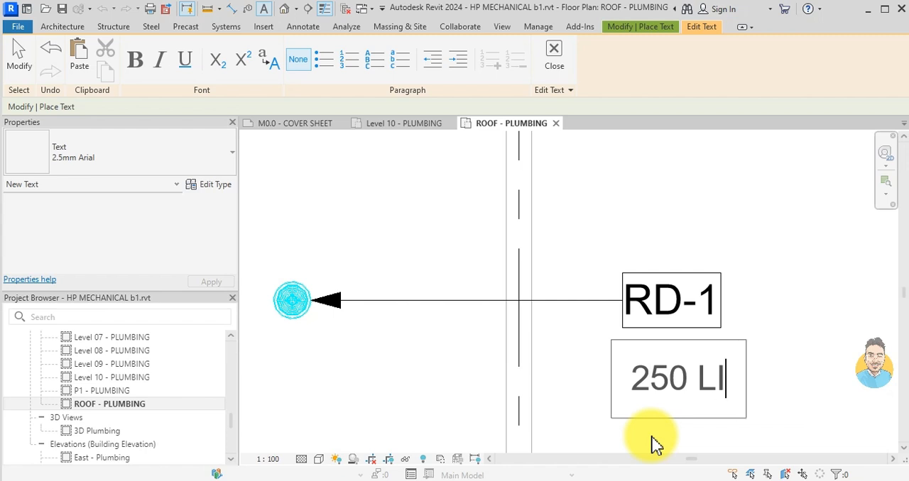
click(794, 240)
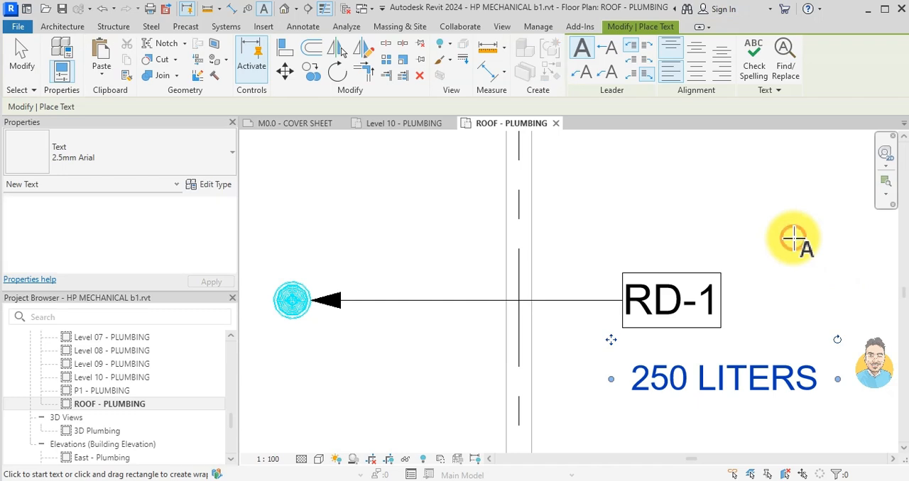
key(Escape)
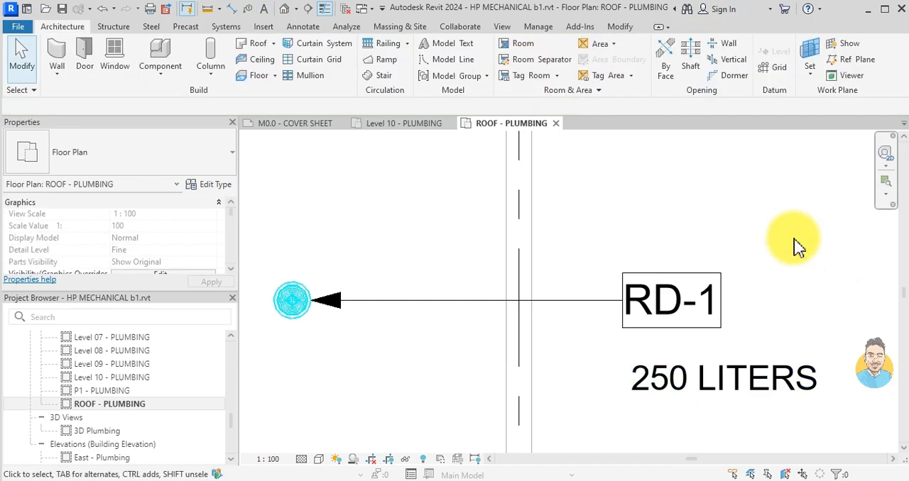
- Copy the "250 LITERS" note below the RD-1 tag between grids H and G' near grid 4
click(720, 380)
click(311, 72)
click(645, 359)
scroll(638, 344, down, 4)
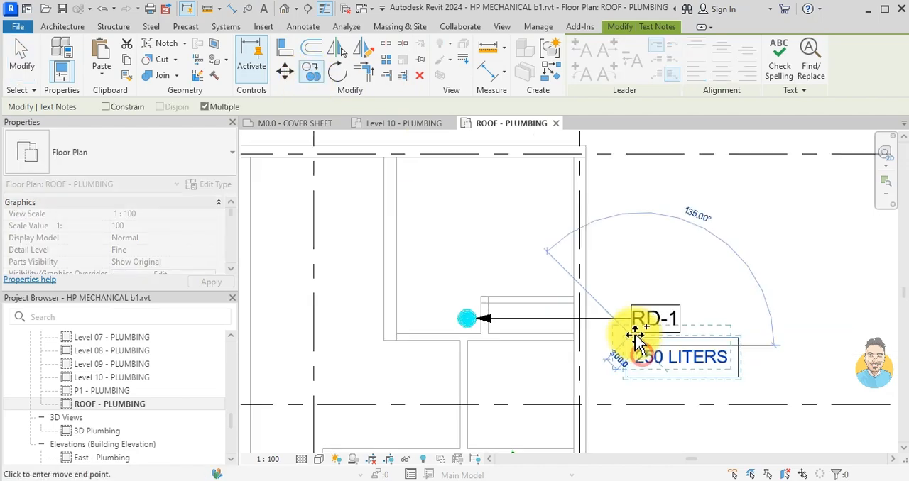
middle_drag(497, 365, 816, 341)
scroll(405, 346, down, 1)
middle_drag(397, 346, 643, 341)
scroll(469, 295, up, 4)
click(509, 331)
- Copy the "250 LITERS" note below both RD-1 tags between grids D and C, near grids 4 and 1
scroll(532, 216, down, 5)
middle_drag(536, 218, 538, 146)
middle_drag(510, 204, 497, 291)
scroll(473, 265, up, 5)
click(459, 257)
scroll(667, 287, down, 5)
middle_drag(678, 291, 406, 306)
middle_drag(703, 314, 448, 306)
scroll(519, 287, up, 5)
scroll(516, 291, up, 2)
scroll(561, 313, down, 4)
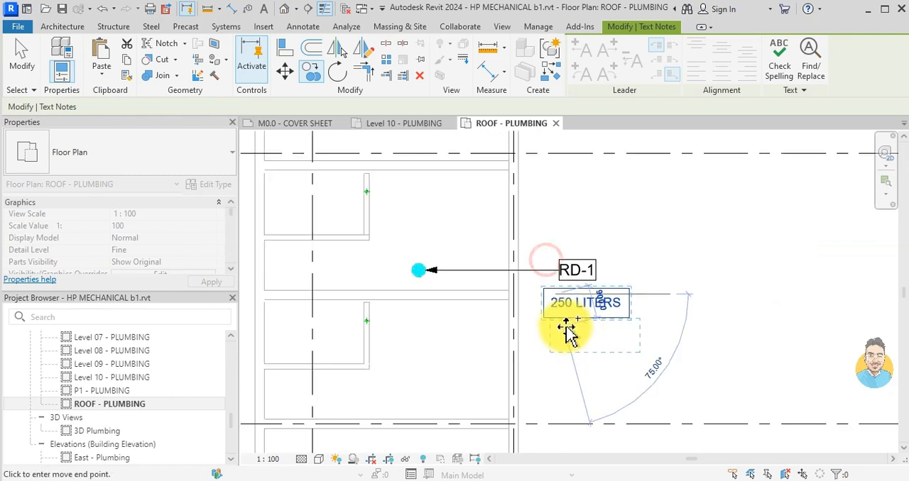
click(570, 329)
key(Escape)
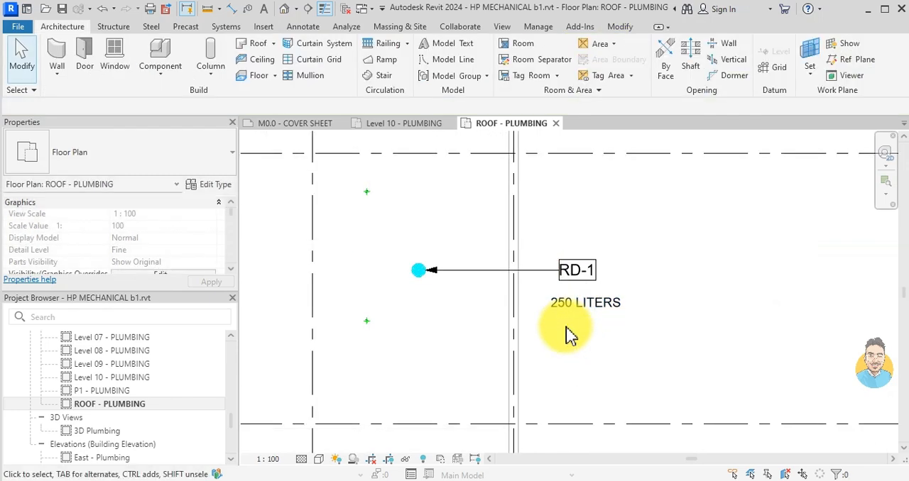
- Set the Plumbing Plan view template's view range so the bottom and view depth sit at the associated level with 0 offset
scroll(564, 234, down, 4)
middle_drag(527, 229, 528, 264)
scroll(121, 238, down, 2)
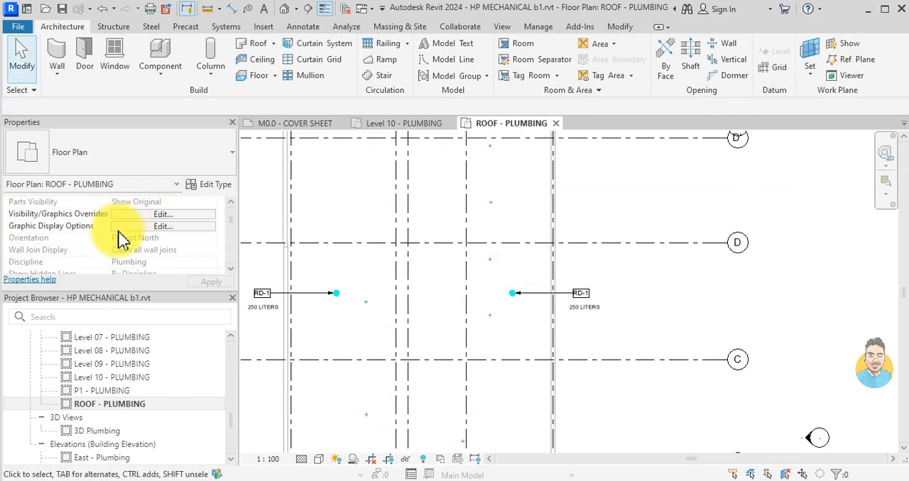
scroll(162, 241, down, 8)
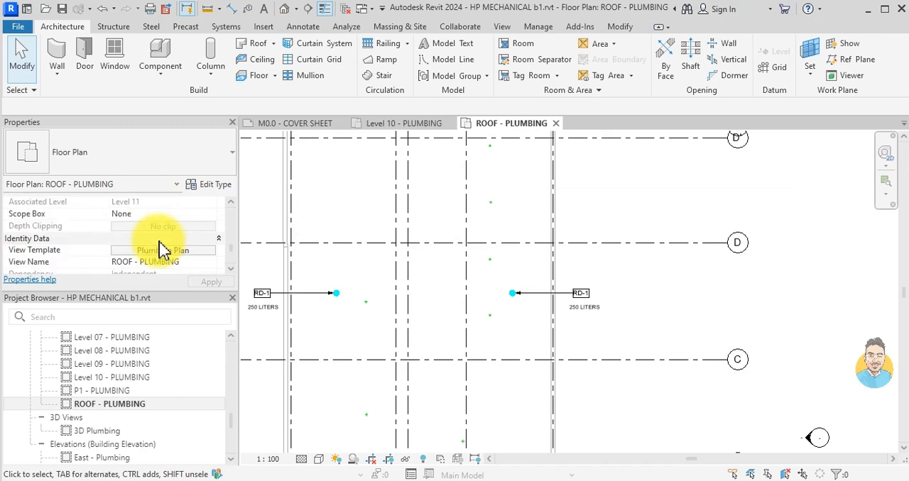
click(158, 252)
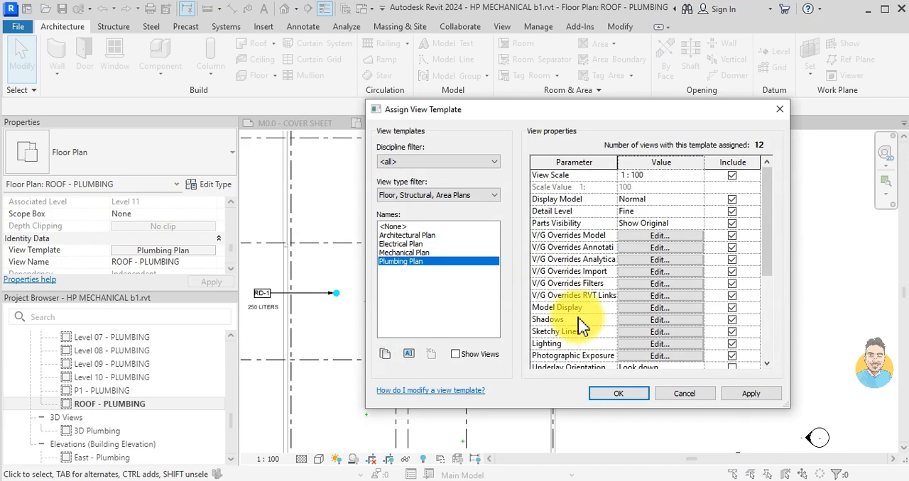
scroll(581, 331, down, 1)
click(647, 345)
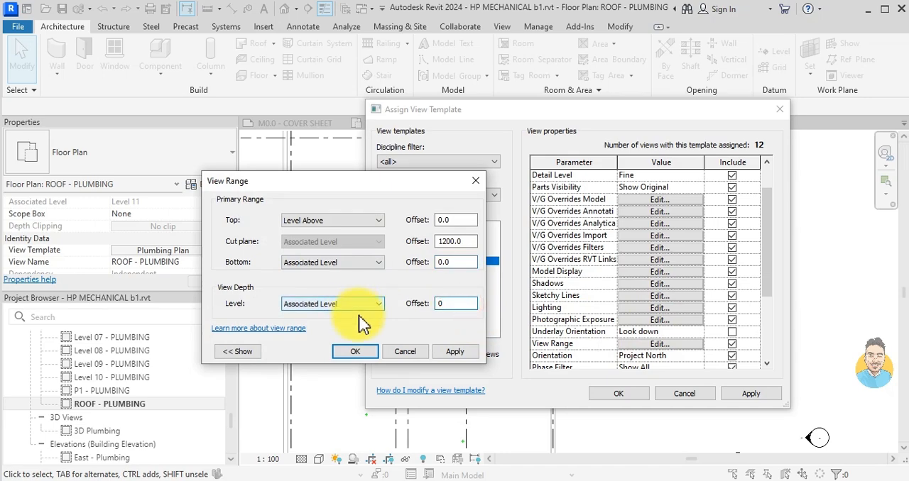
click(355, 352)
click(639, 394)
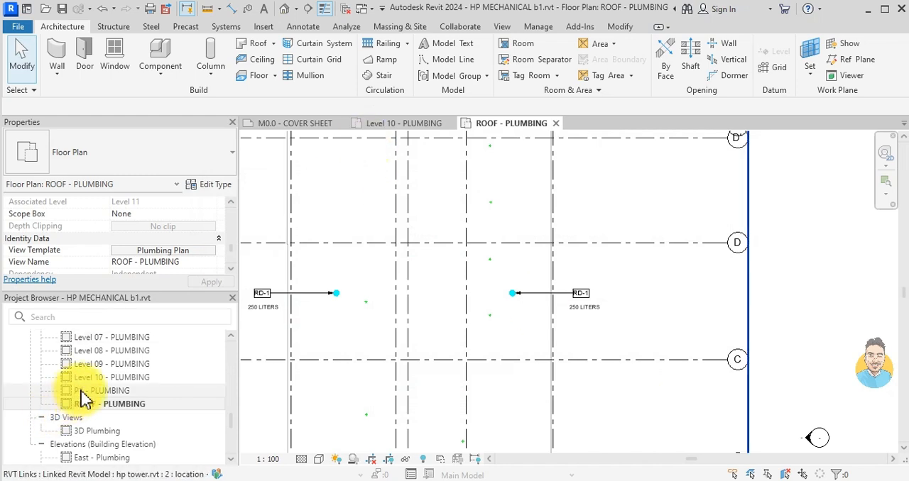
- Open the Level 2 plumbing floor plan and look over the drainage around the theatre
scroll(82, 401, up, 2)
click(122, 341)
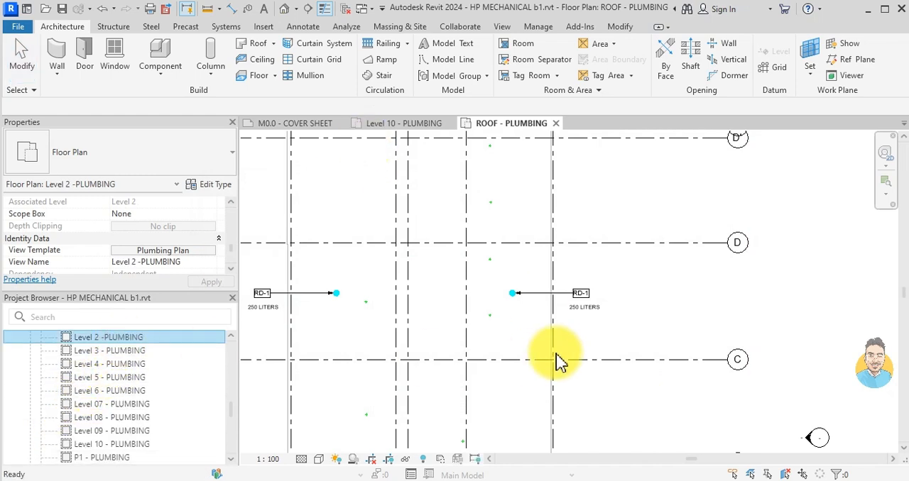
middle_drag(440, 259, 532, 358)
scroll(487, 372, up, 3)
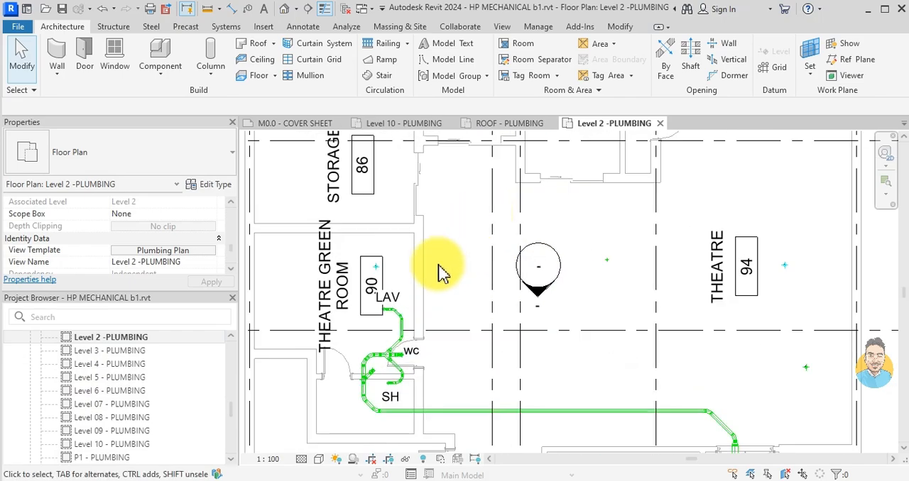
scroll(372, 243, up, 3)
scroll(383, 269, down, 4)
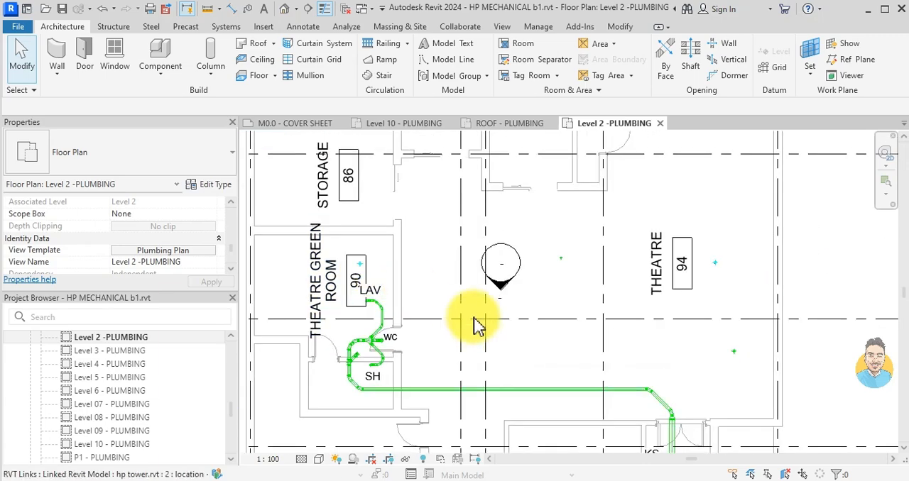
scroll(432, 315, down, 5)
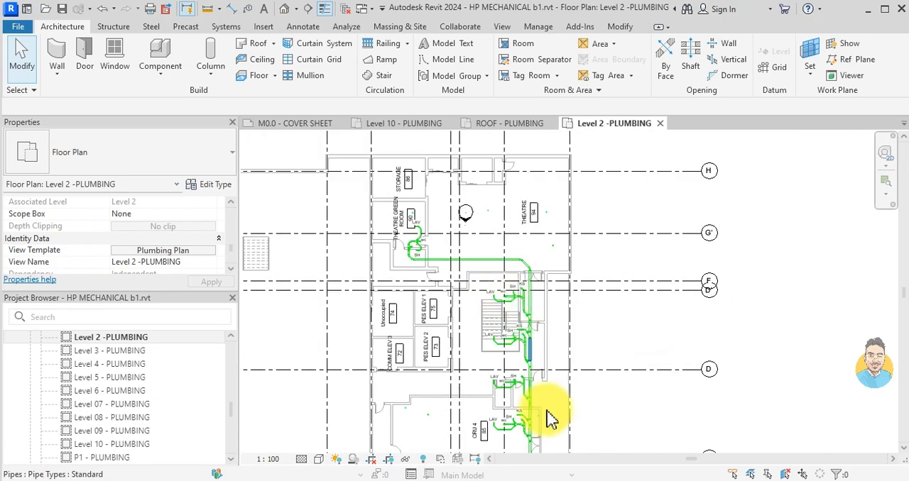
- Start a pipe similar to the main drain, with a 108 mm diameter, Level 3 reference level and -200 mm middle elevation
middle_drag(505, 413, 492, 315)
scroll(522, 298, up, 5)
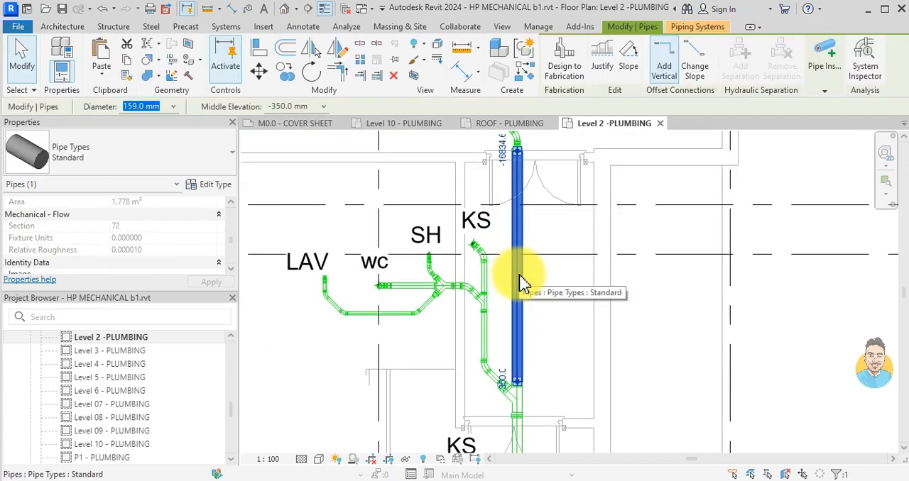
key(c)
key(s)
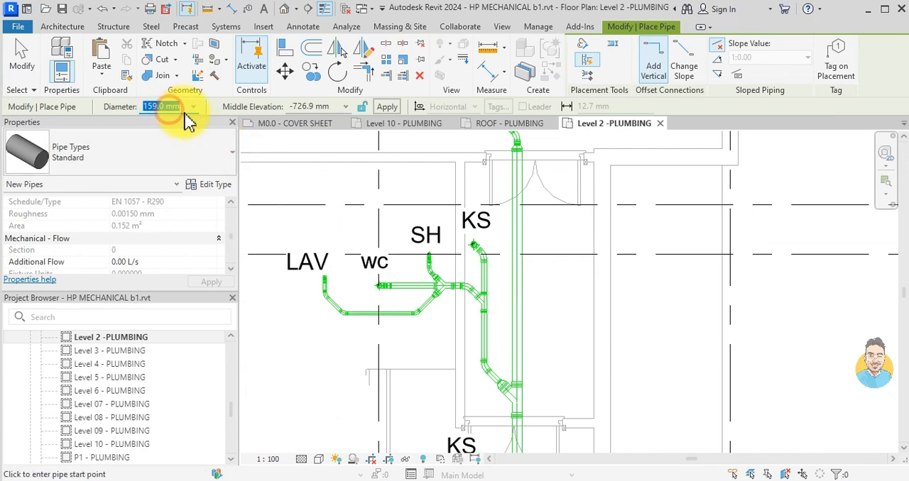
key(Return)
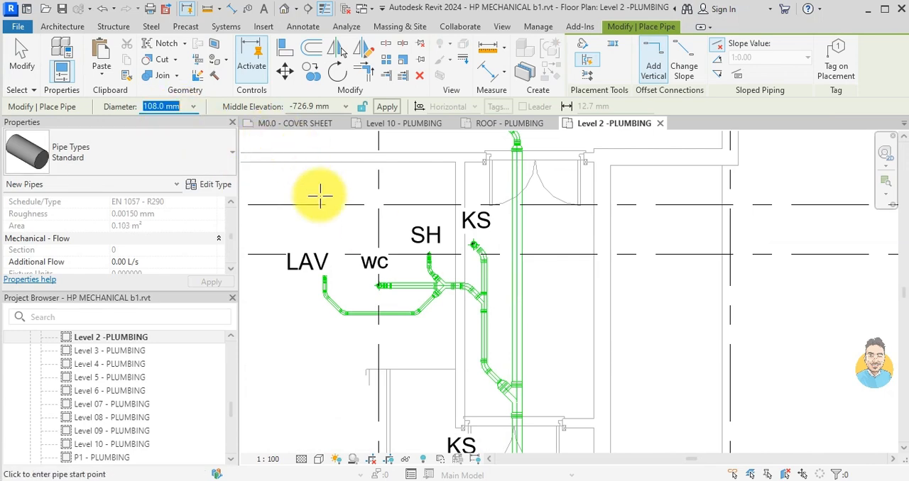
scroll(169, 238, up, 5)
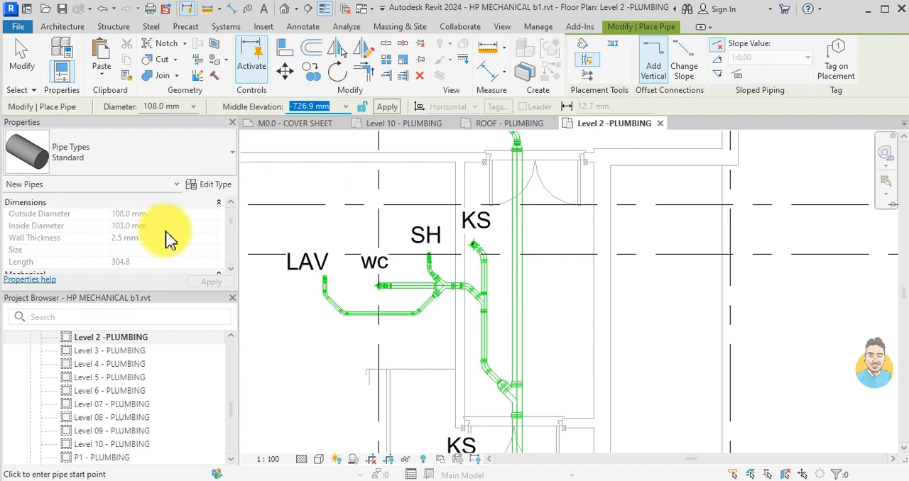
click(210, 237)
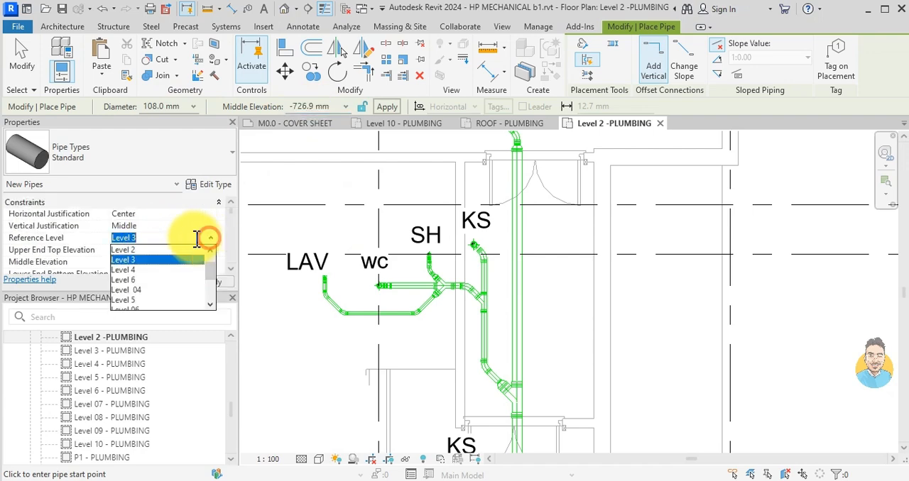
click(149, 258)
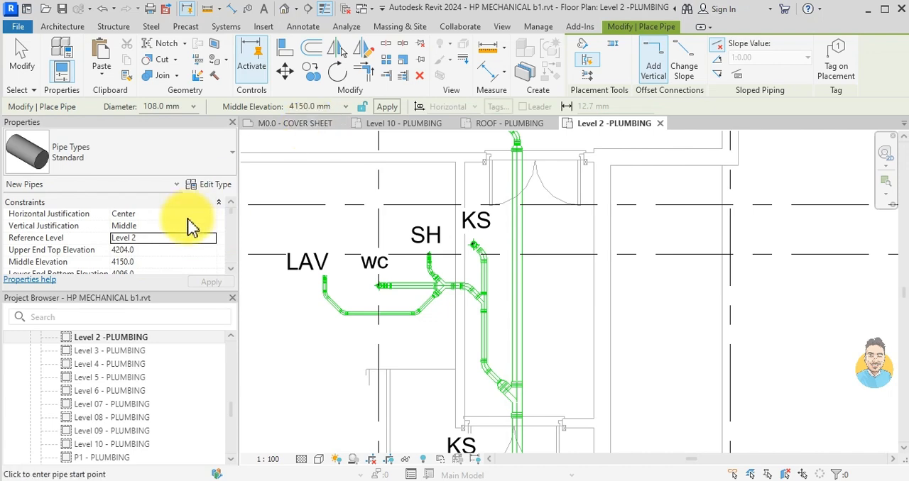
click(210, 237)
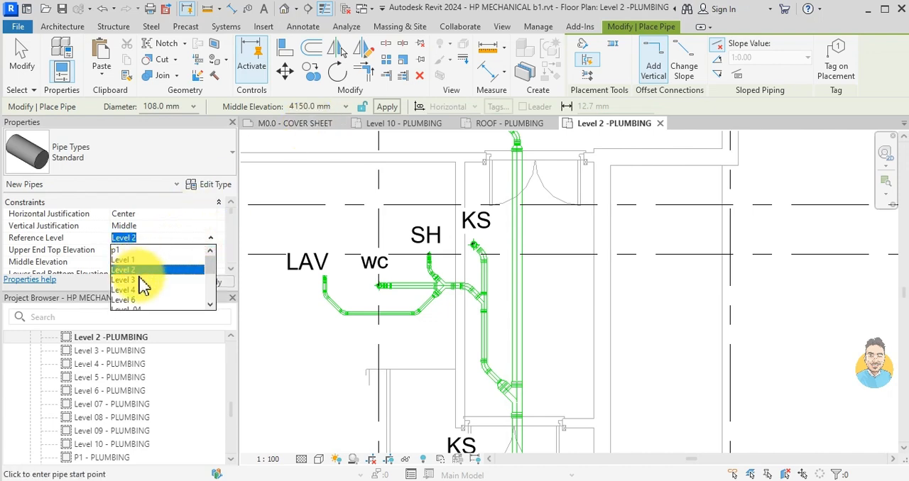
click(142, 280)
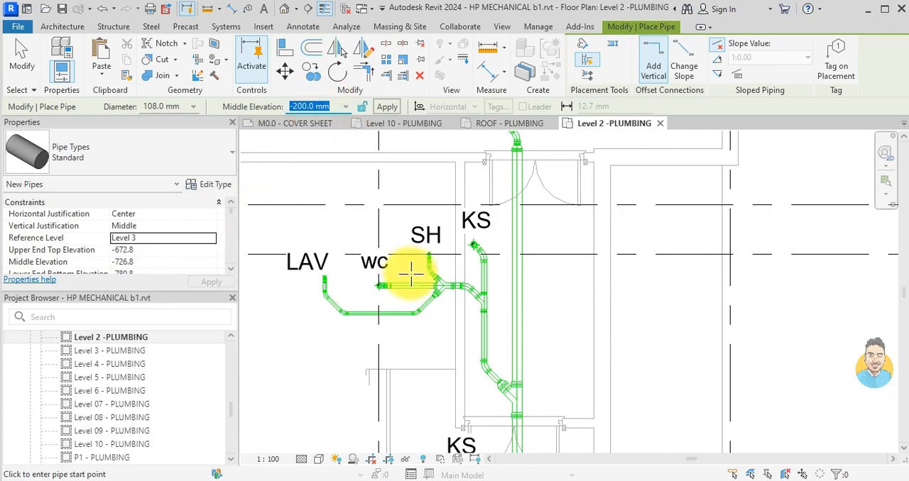
- Draw a straight 108 mm pipe from the theatre, just above grid G', to beside CRU 4 above grid C
scroll(476, 254, down, 4)
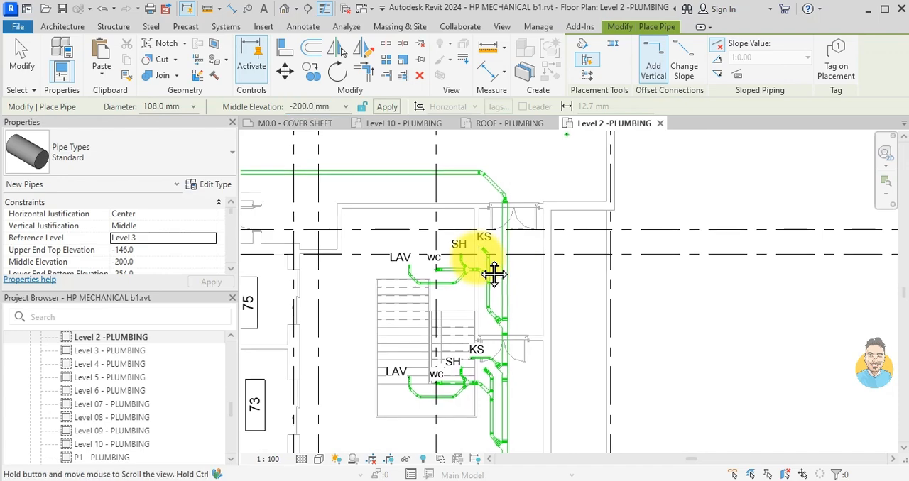
middle_drag(508, 339, 507, 296)
scroll(506, 370, down, 1)
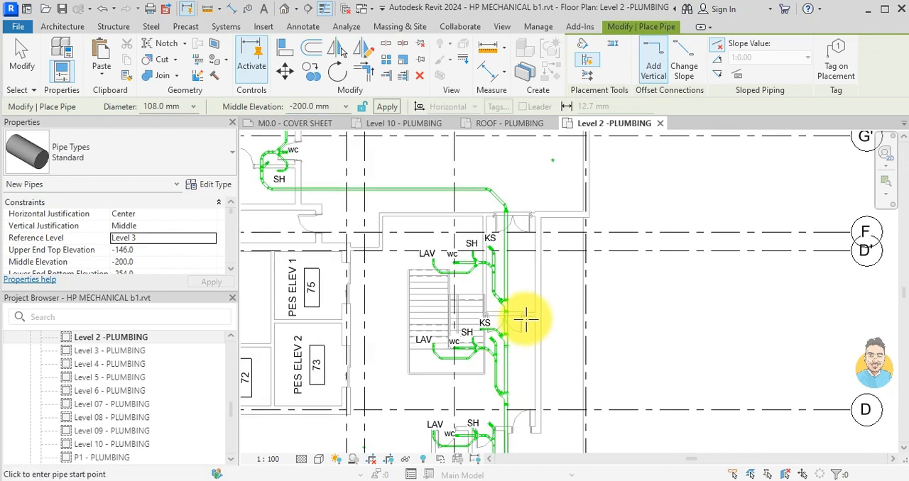
scroll(515, 316, down, 1)
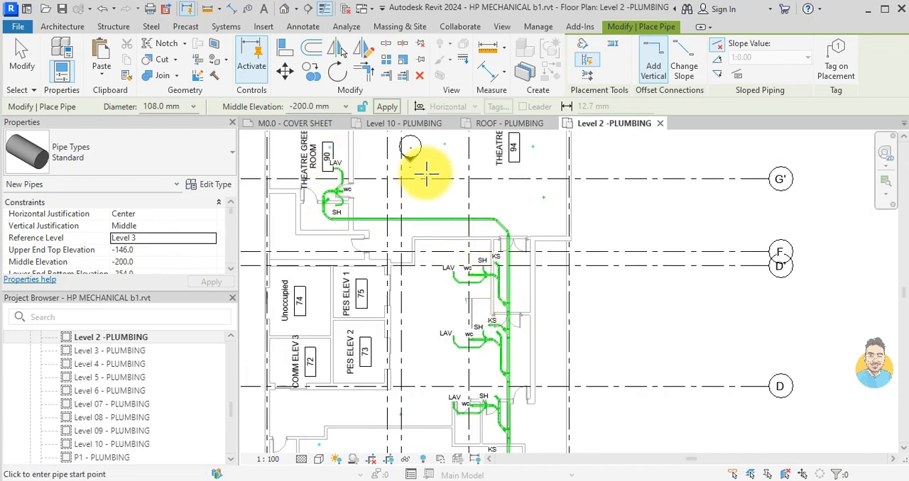
scroll(440, 224, up, 2)
click(435, 220)
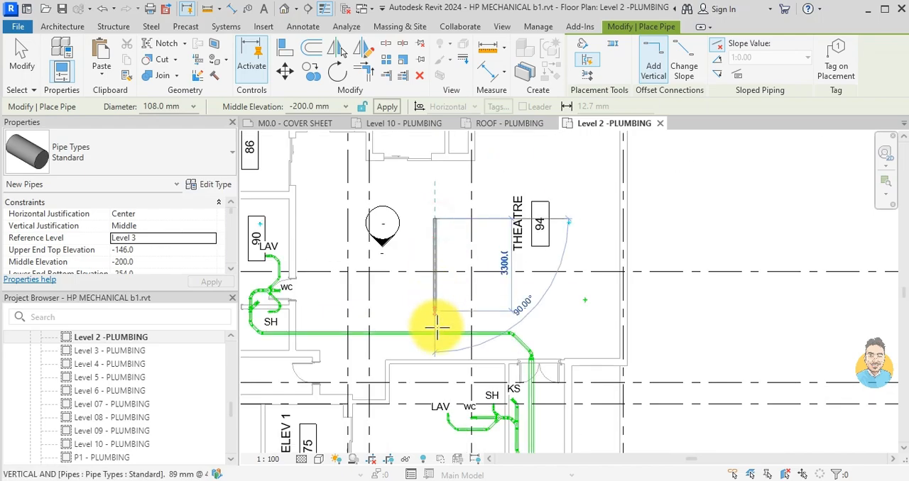
scroll(437, 327, down, 2)
middle_drag(447, 422, 437, 310)
middle_drag(437, 436, 417, 320)
middle_drag(433, 367, 438, 299)
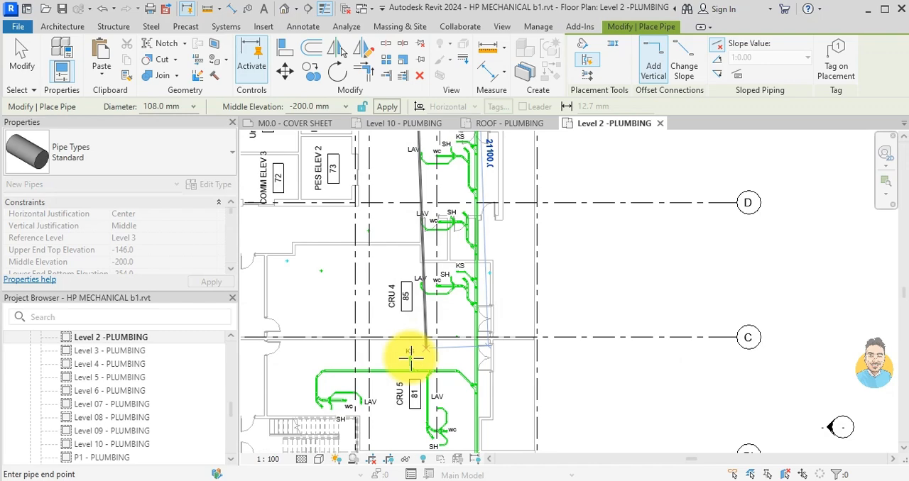
middle_drag(406, 381, 418, 298)
middle_drag(417, 368, 426, 316)
middle_drag(440, 266, 439, 343)
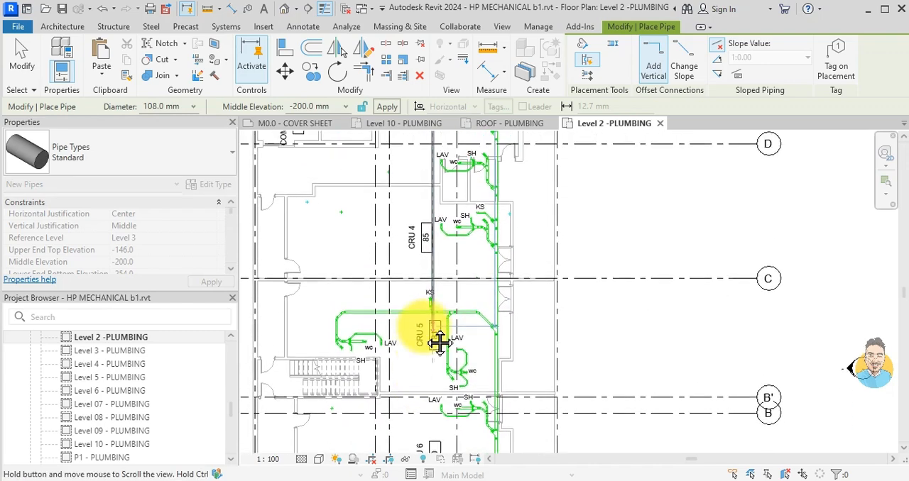
scroll(425, 330, down, 2)
scroll(429, 298, up, 5)
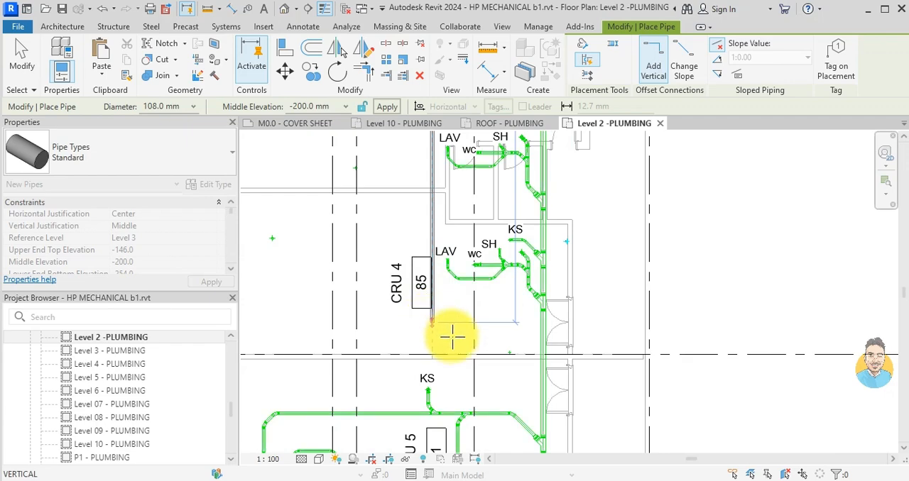
click(433, 323)
- Continue the pipe with a 45° bend, a horizontal run towards the main drain, and another 45° turn beside it
scroll(452, 336, up, 2)
scroll(470, 358, down, 1)
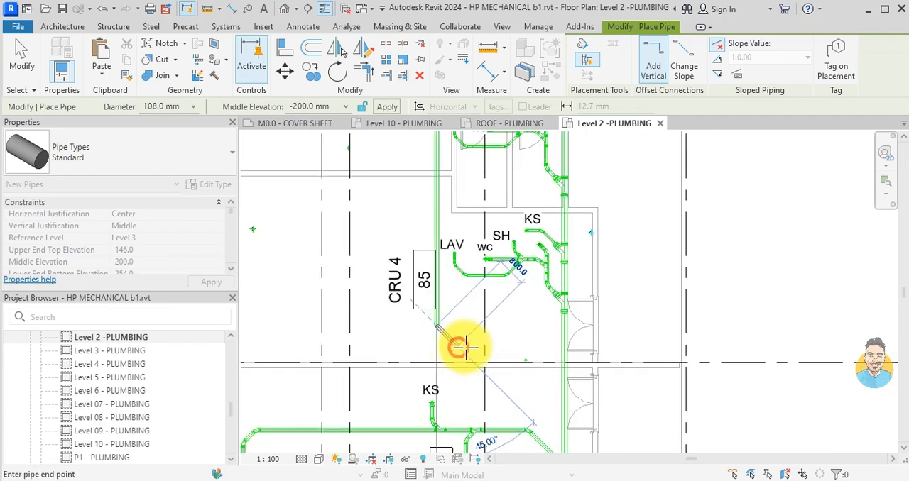
click(536, 346)
scroll(537, 349, up, 3)
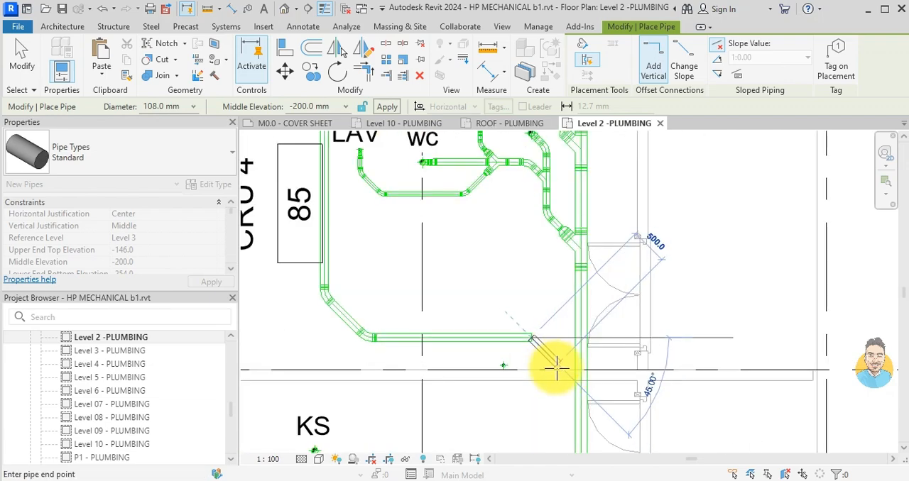
click(551, 362)
- Run the pipe parallel to the main drain to just before grid A and drop it vertically to -6000 mm
scroll(551, 400, down, 3)
middle_drag(550, 400, 543, 314)
scroll(537, 388, down, 3)
middle_drag(538, 415, 521, 285)
middle_drag(522, 354, 520, 229)
scroll(519, 355, down, 1)
middle_drag(520, 380, 521, 301)
scroll(520, 324, up, 5)
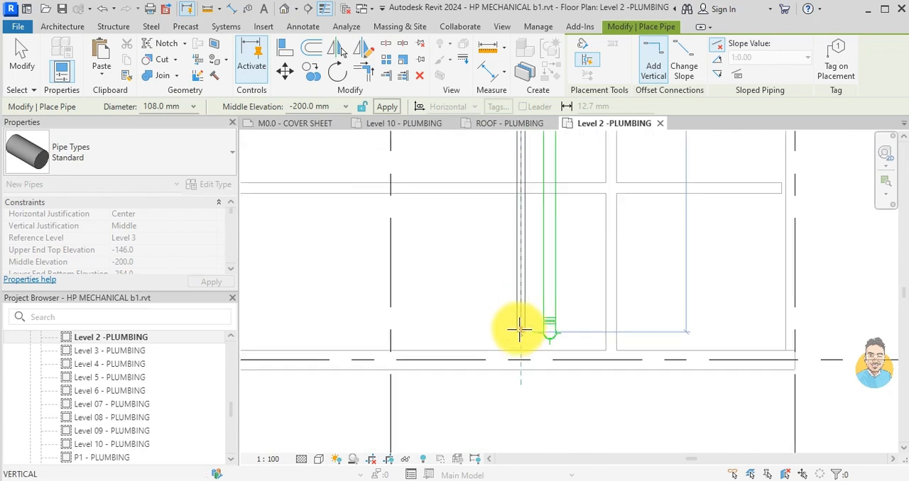
click(522, 334)
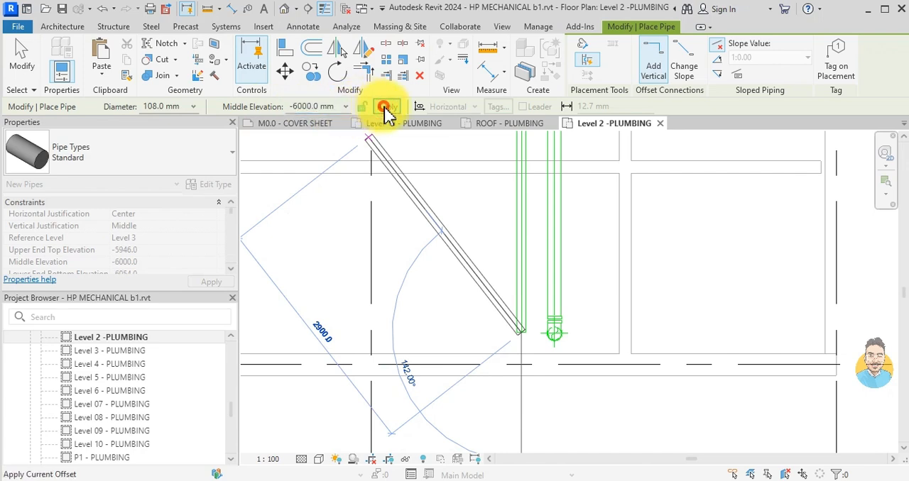
click(387, 106)
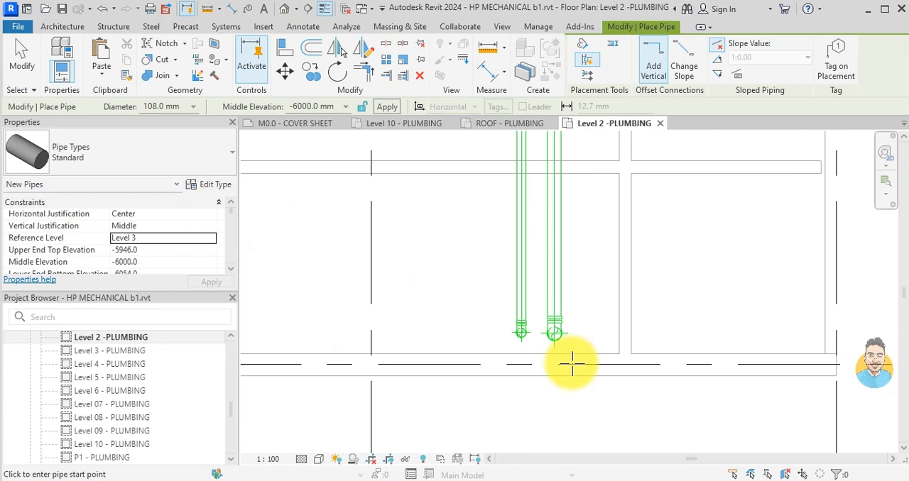
key(Escape)
scroll(510, 336, down, 5)
middle_drag(547, 236, 561, 327)
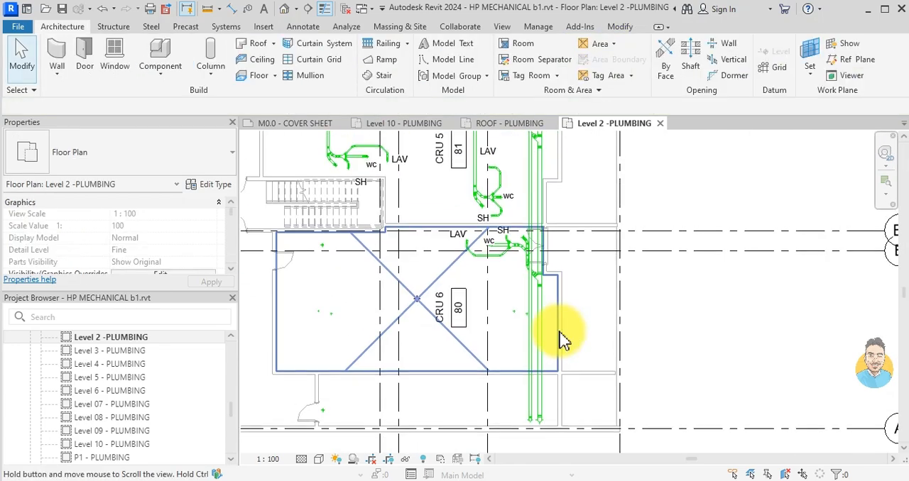
- Change the system type of the newly drawn 108 mm pipe alongside the main drain to STORM
click(531, 313)
key(Escape)
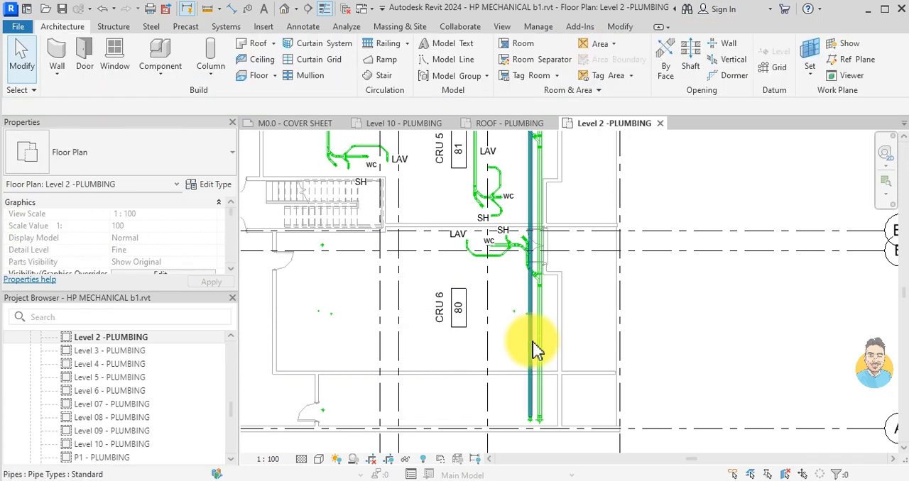
click(536, 350)
scroll(160, 255, down, 5)
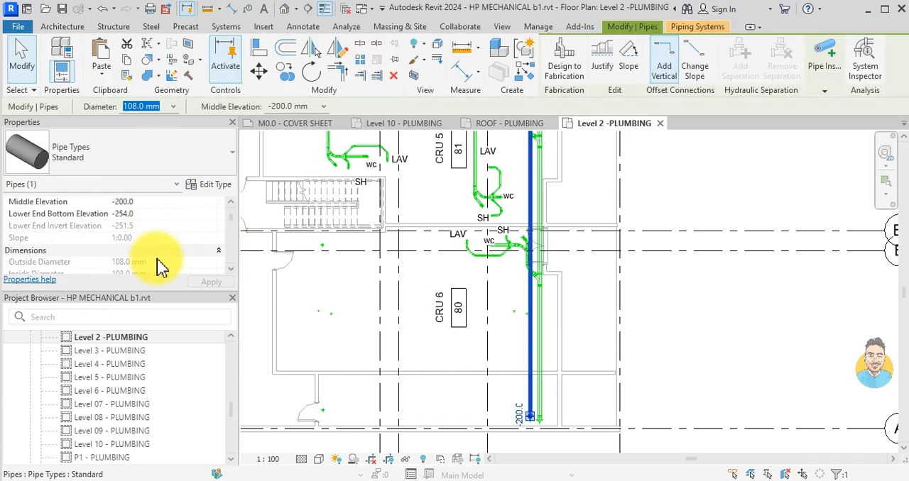
scroll(144, 252, down, 2)
click(210, 250)
click(183, 268)
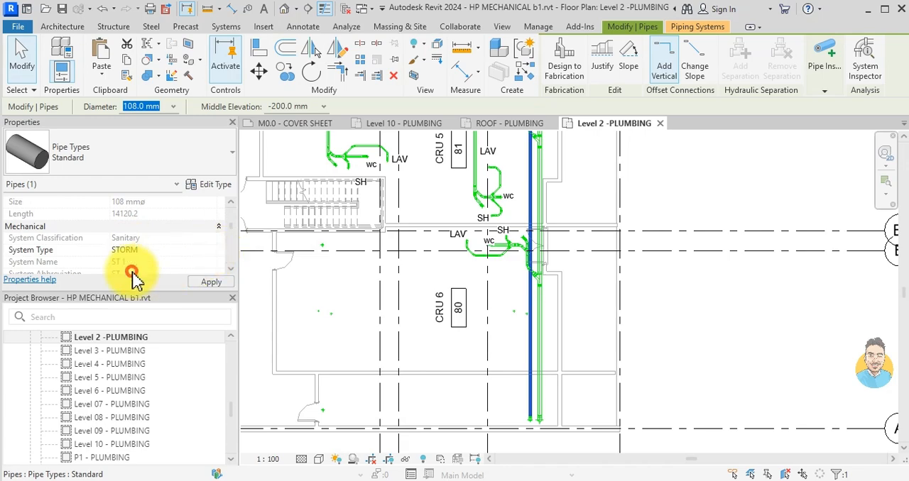
click(454, 355)
- Start a pipe similar to the vertical drain pipe in the theatre green room, with a -200 mm middle elevation
scroll(430, 286, down, 3)
middle_drag(430, 286, 484, 368)
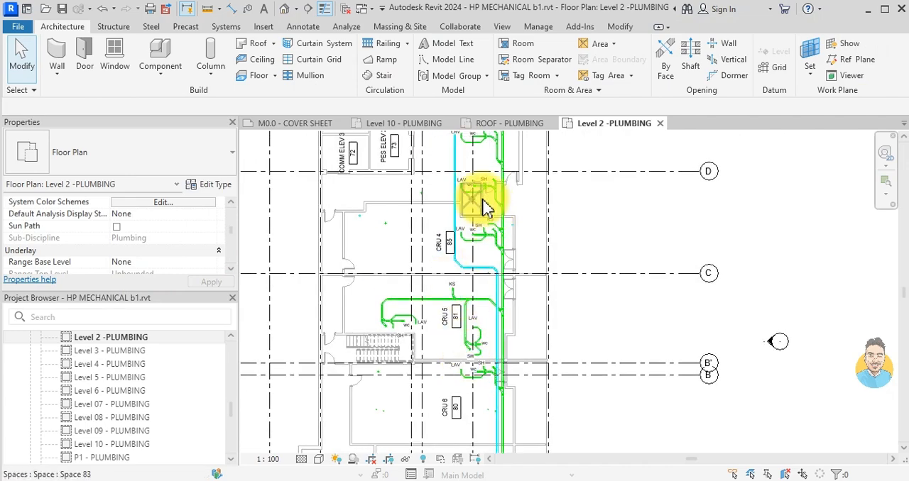
middle_drag(481, 198, 513, 300)
mouse_move(453, 141)
middle_down()
mouse_move(489, 204)
mouse_move(485, 223)
middle_up()
scroll(490, 230, up, 2)
scroll(497, 262, up, 1)
scroll(442, 260, up, 1)
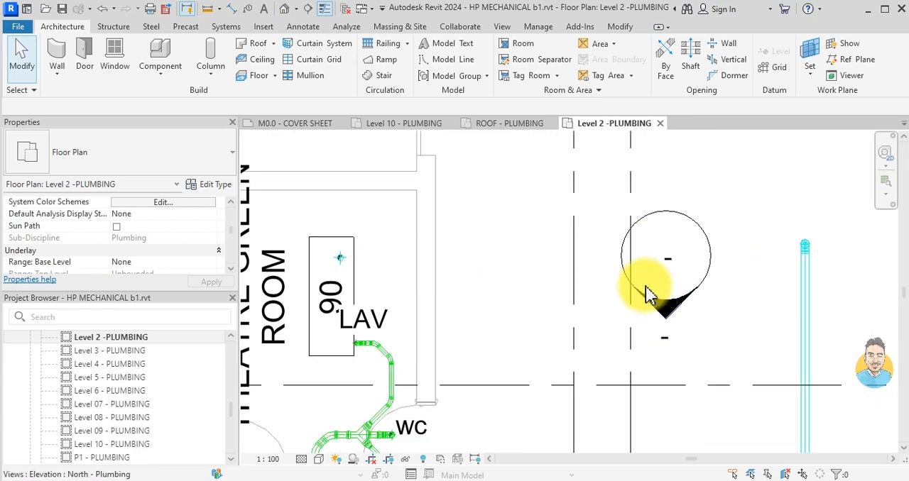
click(343, 263)
key(c)
key(s)
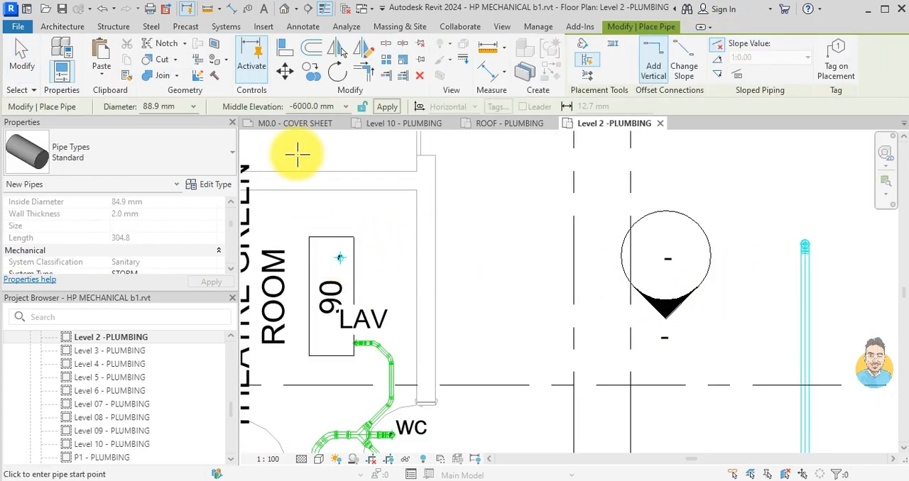
click(308, 106)
scroll(168, 245, up, 3)
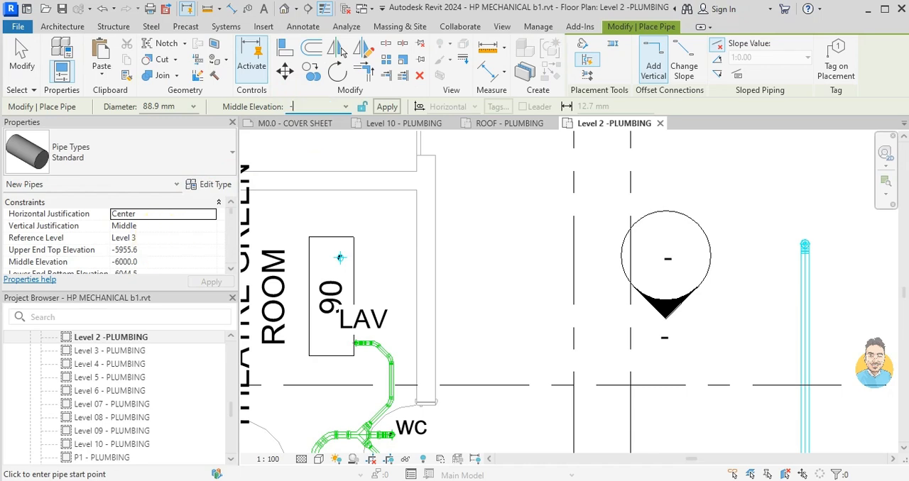
key(Return)
scroll(302, 248, up, 2)
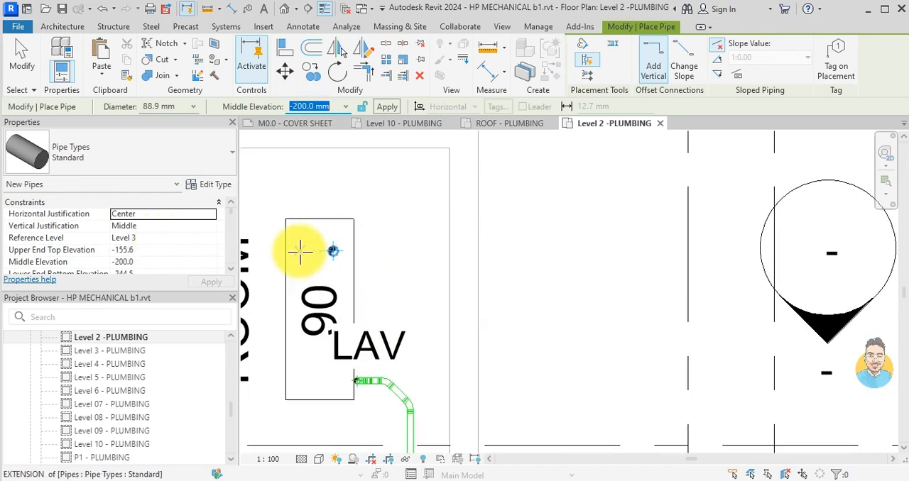
- Draw an 88.9 mm pipe from the green room drain to beside the storm main and join it at 45°
scroll(334, 250, up, 2)
click(336, 250)
scroll(349, 258, down, 2)
middle_drag(456, 256, 255, 255)
scroll(487, 270, down, 3)
scroll(595, 267, up, 2)
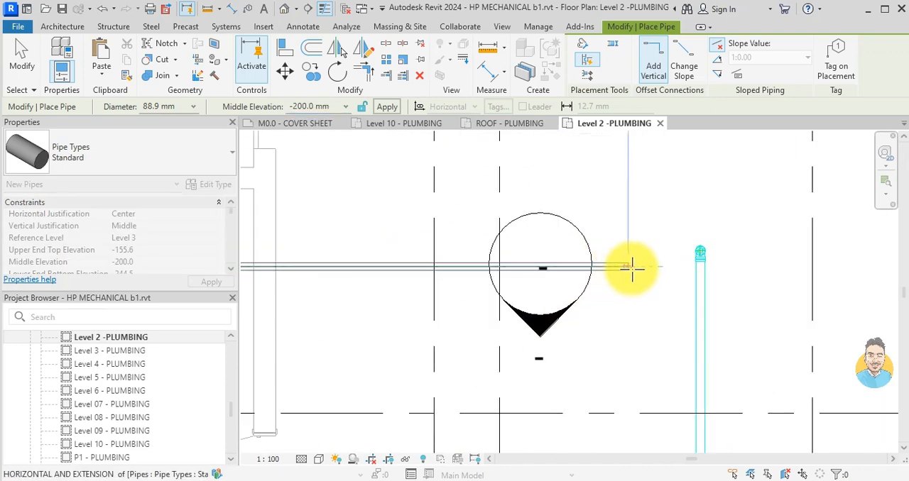
click(669, 268)
scroll(687, 286, up, 3)
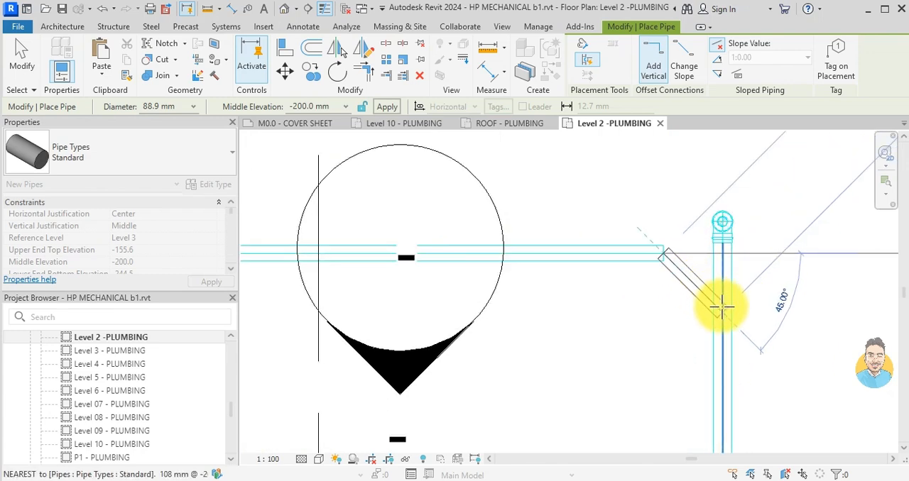
click(722, 307)
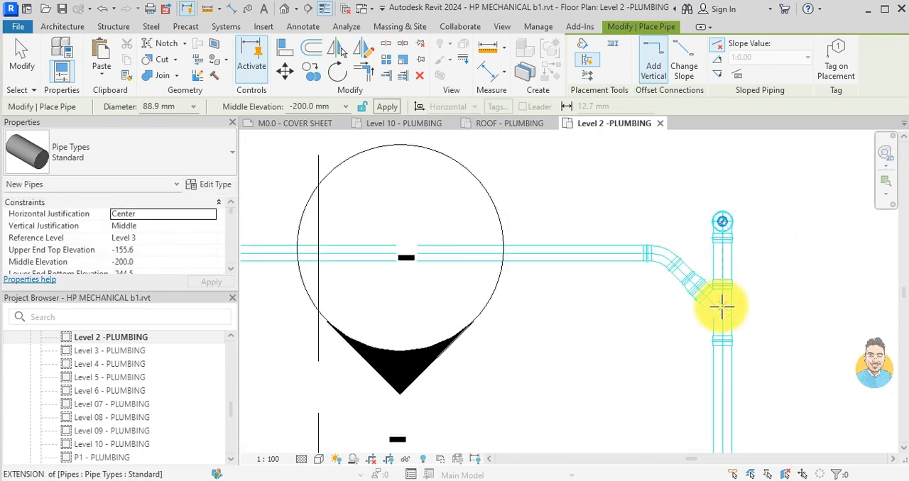
key(Escape)
key(Escape)
- Convert the tee on the storm main into a cross and draw a short 45° pipe from its open side
click(722, 309)
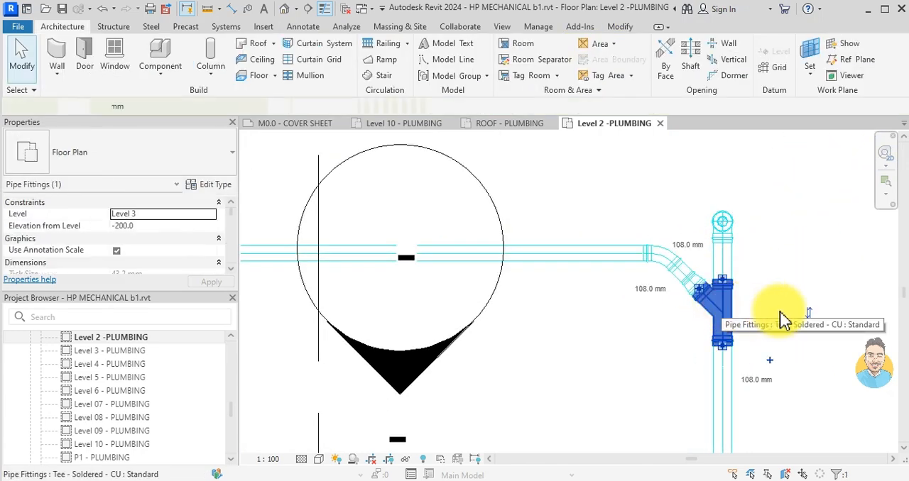
click(769, 360)
scroll(754, 320, down, 1)
middle_drag(754, 319, 474, 370)
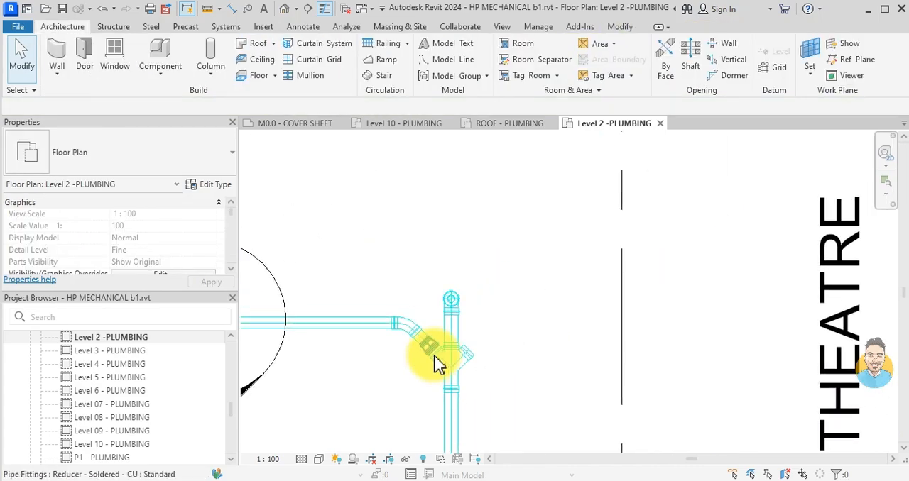
click(463, 357)
right_click(468, 349)
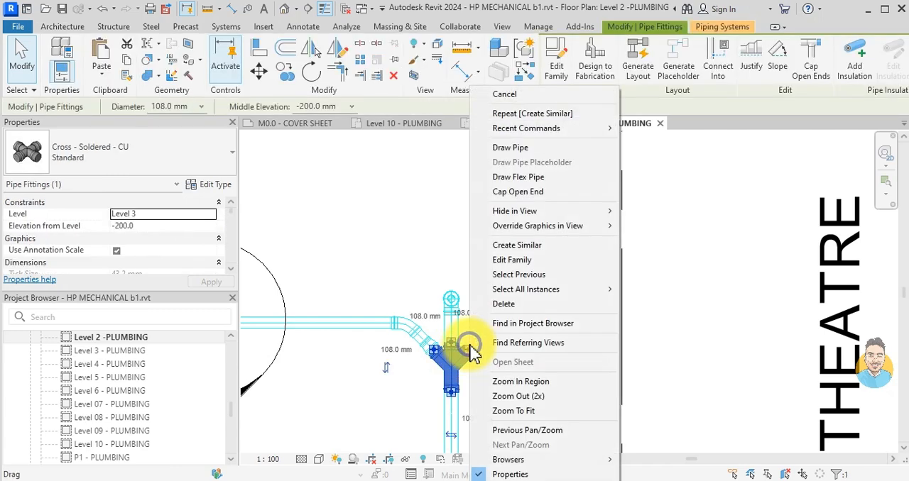
click(522, 148)
scroll(489, 333, down, 3)
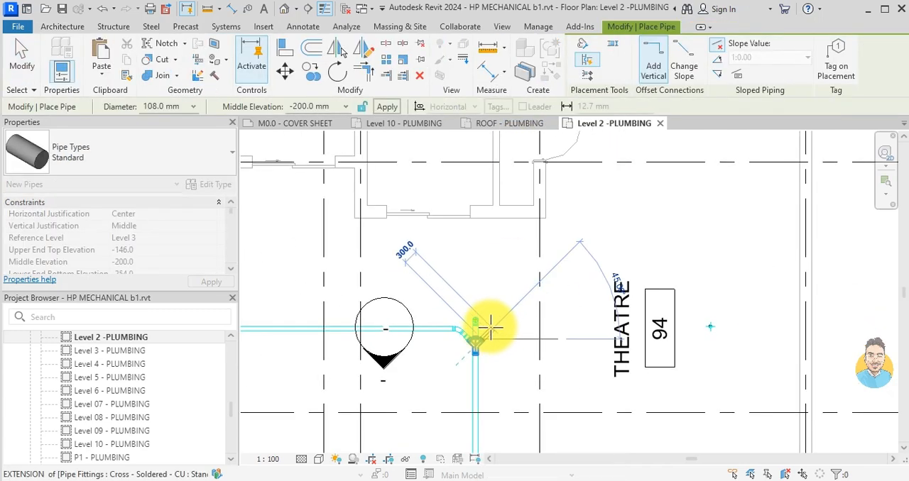
scroll(488, 328, up, 3)
scroll(502, 327, down, 1)
click(505, 323)
- Continue the pipe horizontally through the theatre to just short of the drain beside room tag 94
scroll(619, 322, down, 4)
middle_drag(618, 322, 341, 306)
scroll(505, 314, up, 3)
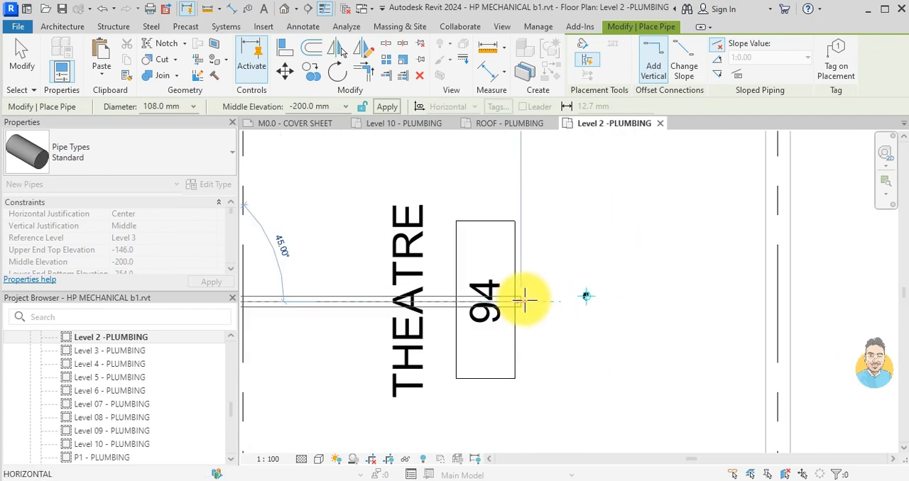
click(541, 301)
key(Escape)
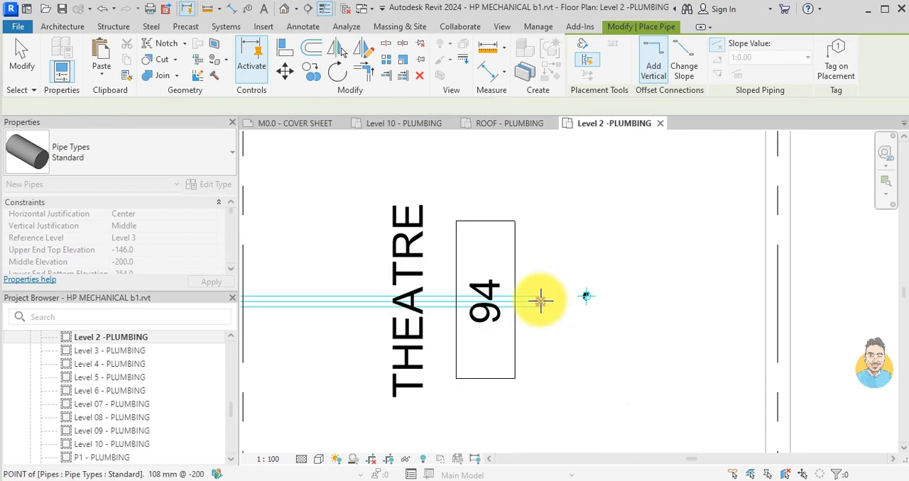
key(Escape)
- Set the theatre branch's diameter to match the opposite 88.9 mm branch
scroll(541, 303, down, 4)
middle_drag(465, 329, 595, 331)
scroll(377, 318, up, 3)
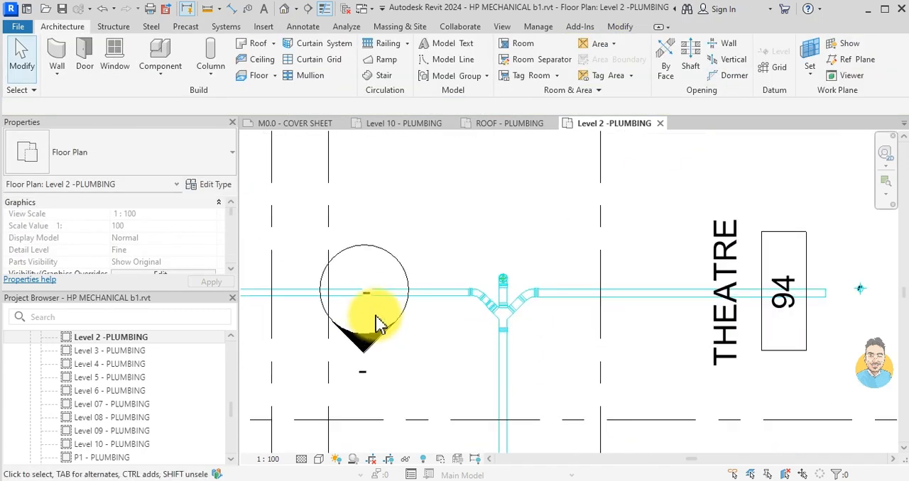
click(405, 293)
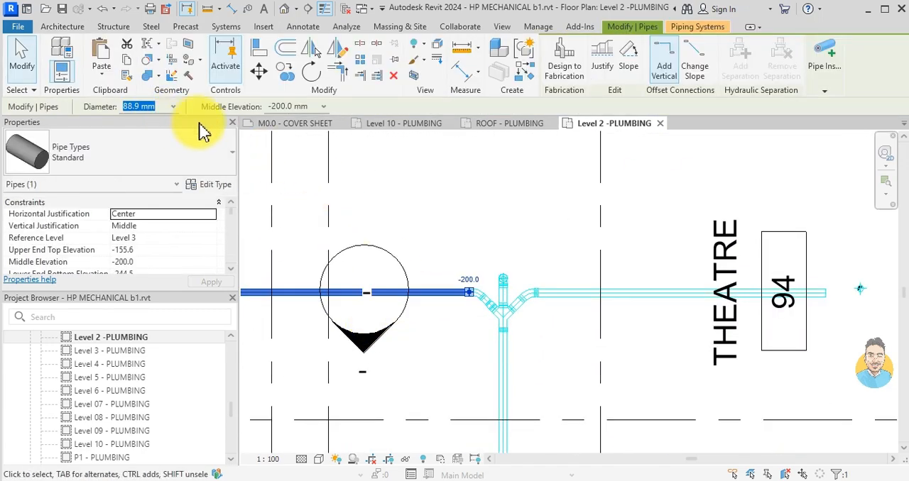
key(Escape)
click(653, 293)
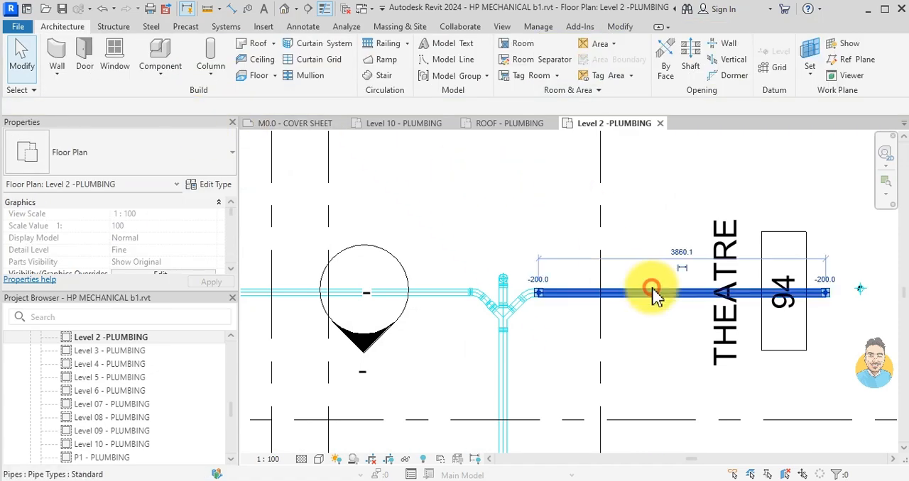
click(148, 107)
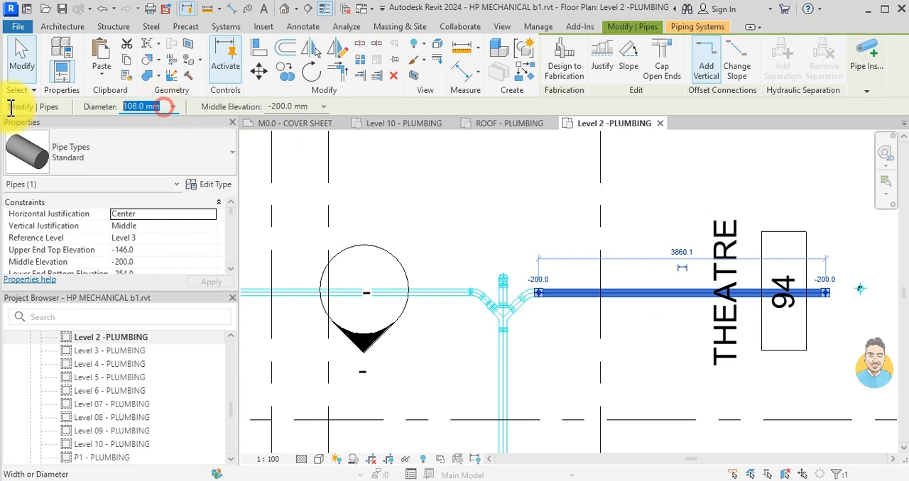
key(Return)
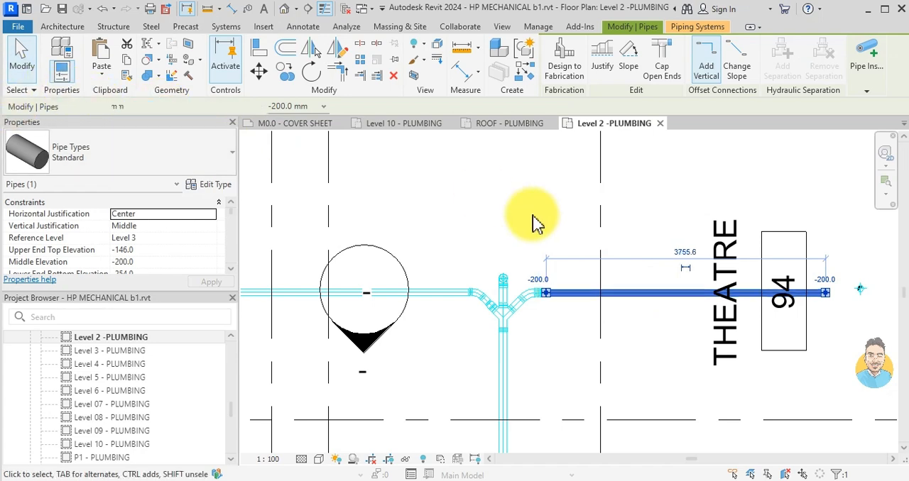
click(663, 338)
- Align the theatre branch's centreline with the drain beside room tag 94, deleting the conflicting elements
scroll(855, 305, down, 1)
middle_drag(855, 305, 658, 313)
scroll(660, 319, up, 3)
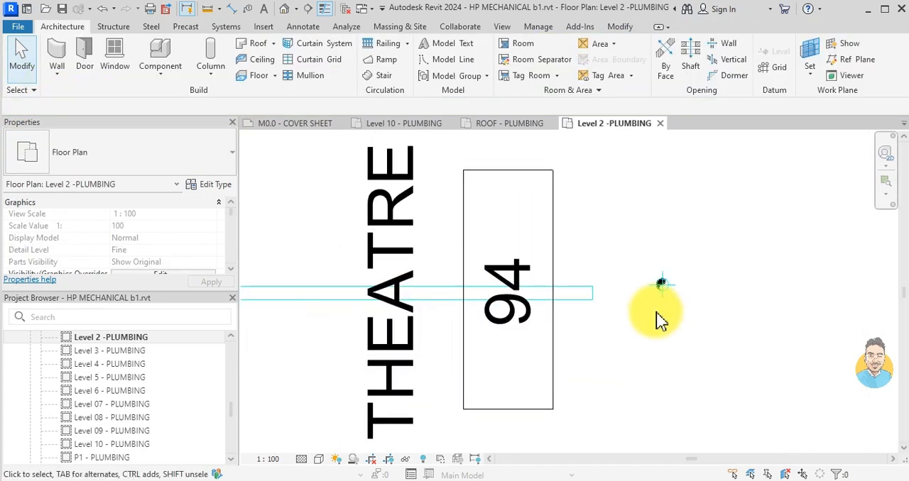
key(a)
key(l)
scroll(656, 316, up, 2)
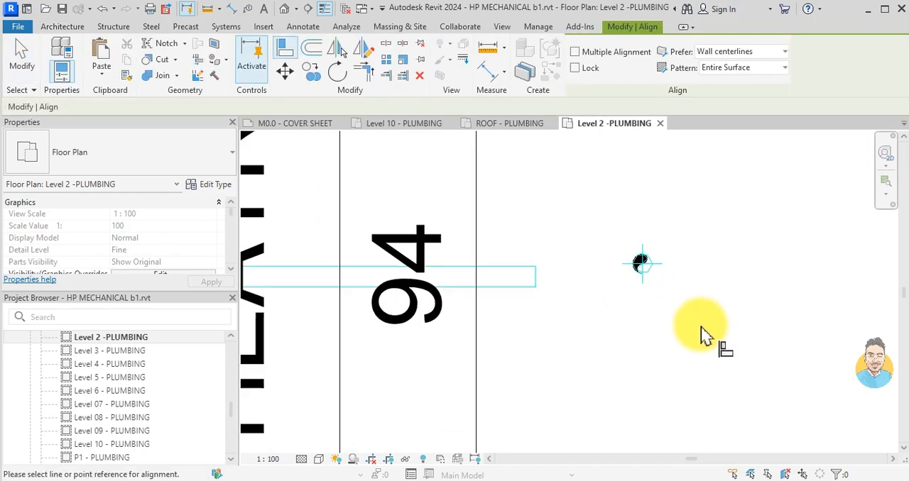
click(636, 263)
click(525, 277)
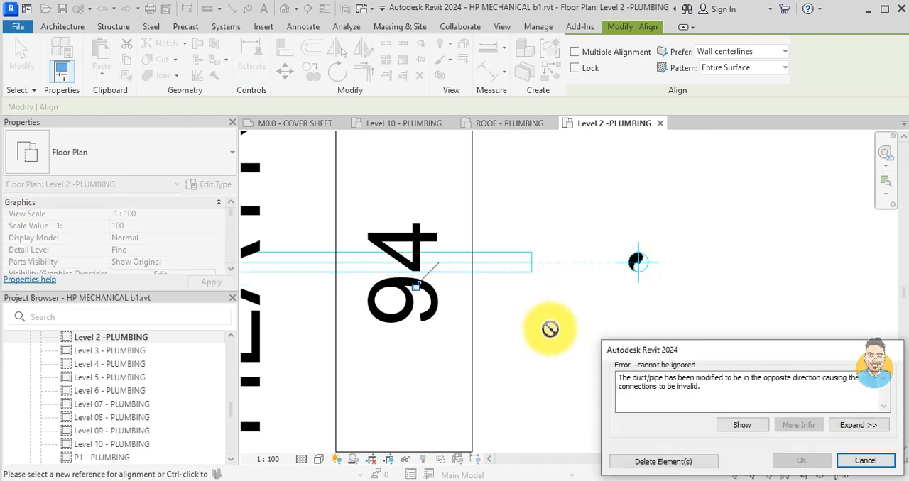
click(663, 462)
scroll(755, 385, down, 3)
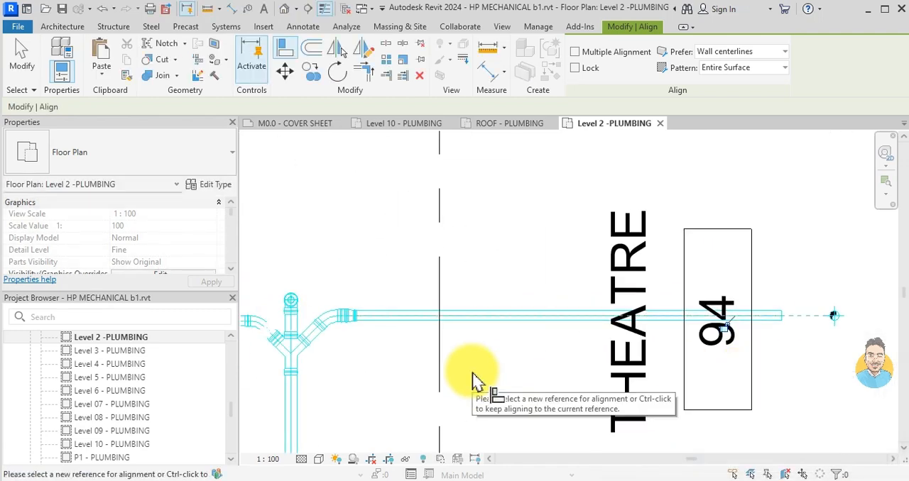
key(Escape)
key(Escape)
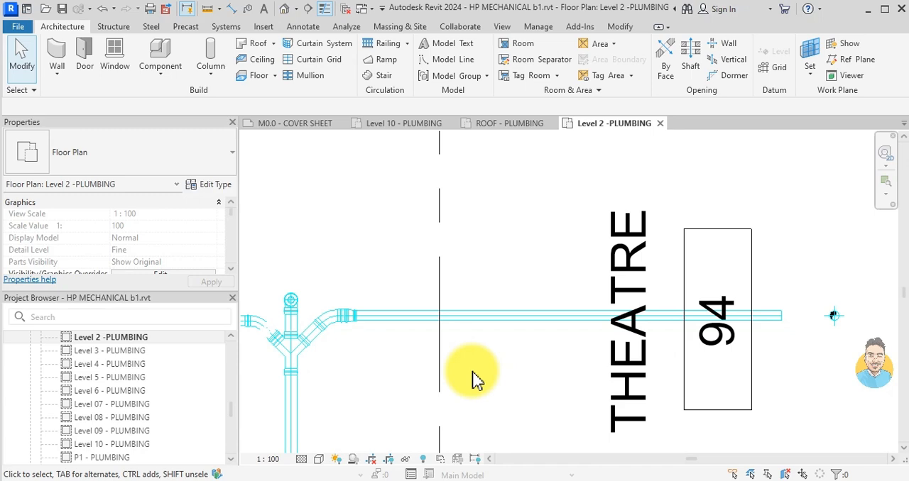
- Extend the theatre branch's open end to connect it to the drain riser beside room tag 94
click(764, 317)
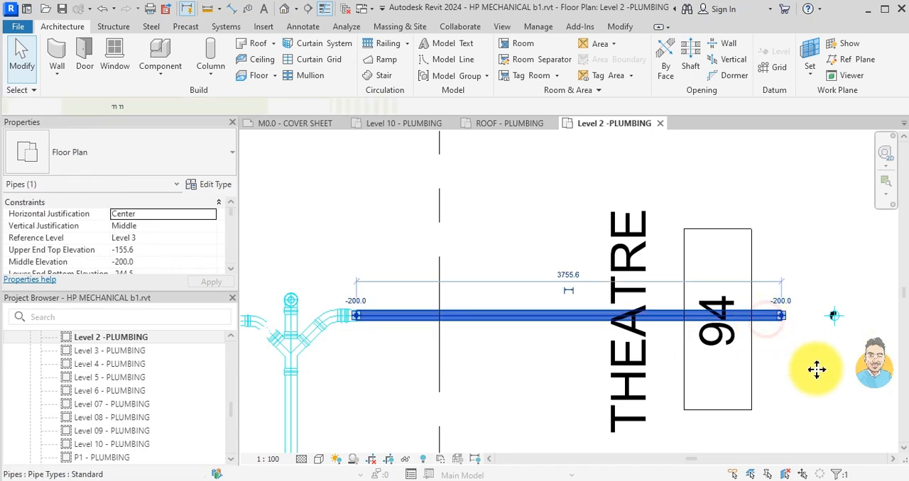
middle_drag(711, 368, 461, 407)
scroll(555, 364, up, 2)
drag(510, 349, 608, 372)
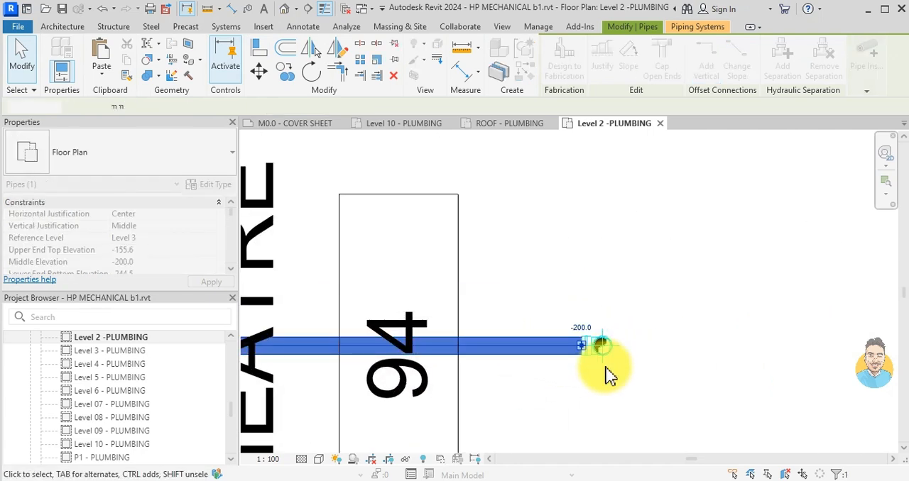
click(609, 374)
scroll(607, 376, down, 5)
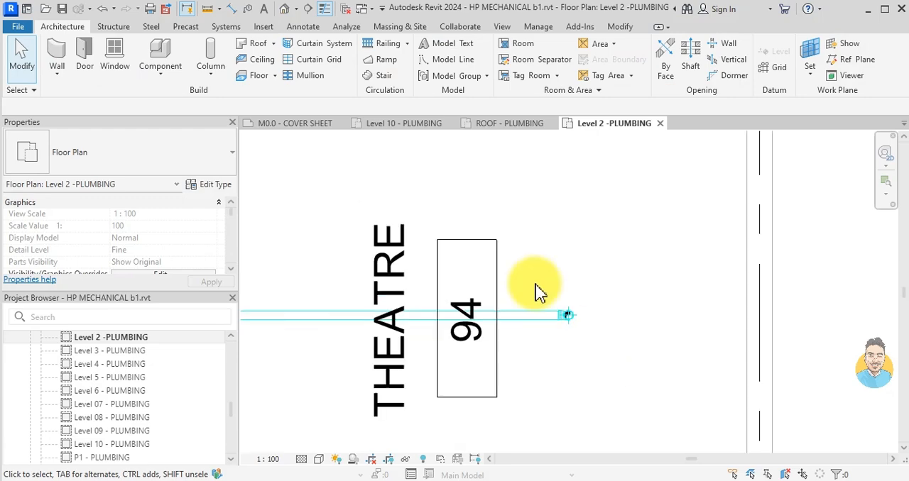
- Delete the tee and reducer at the riser on the storm main's end, beyond the two theatre branches
scroll(422, 305, up, 3)
scroll(410, 317, up, 4)
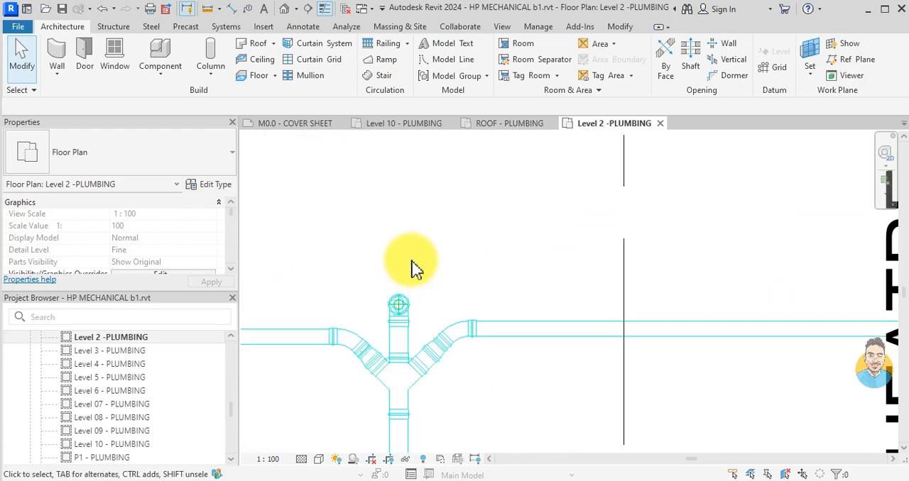
click(409, 323)
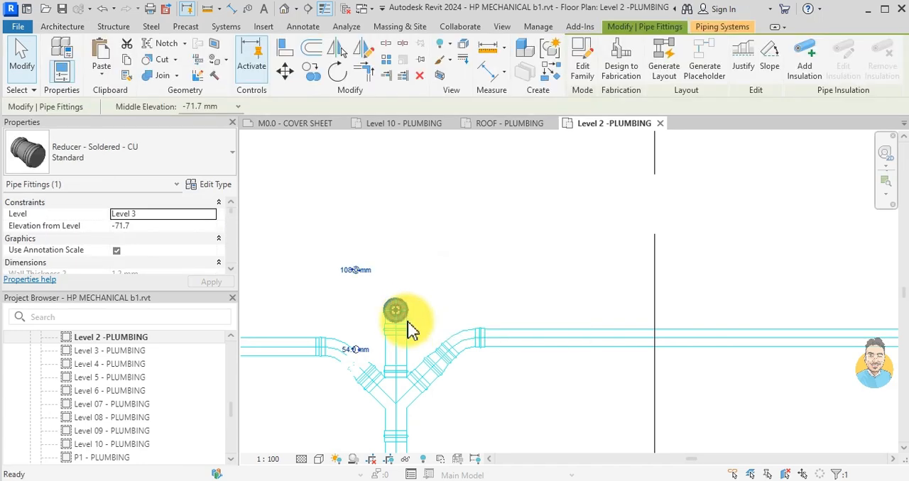
key(Escape)
scroll(383, 330, up, 2)
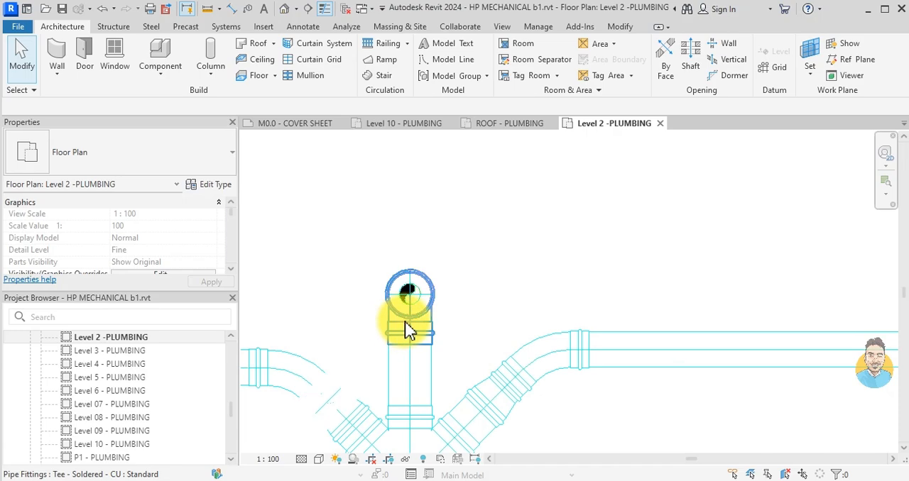
click(406, 331)
key(Escape)
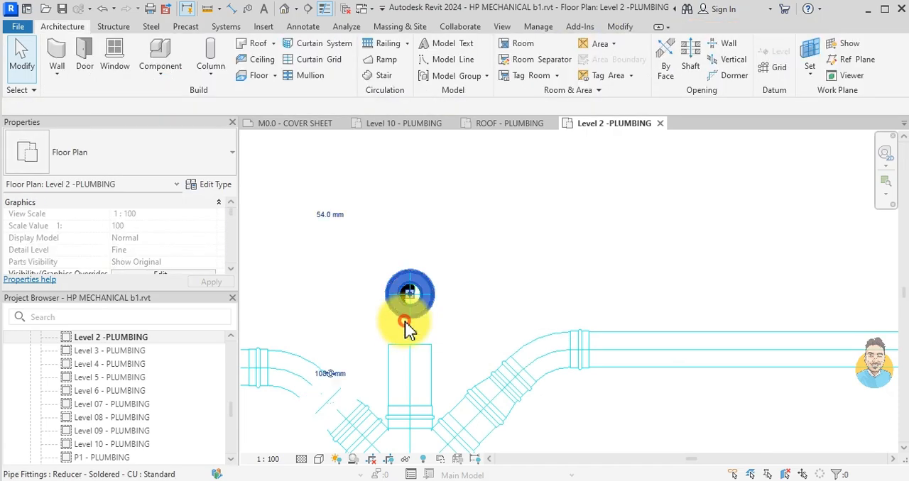
click(406, 325)
key(Escape)
- Cap the open end of the short 108 mm pipe at the storm main's theatre end
scroll(409, 330, down, 3)
scroll(409, 331, up, 1)
click(405, 346)
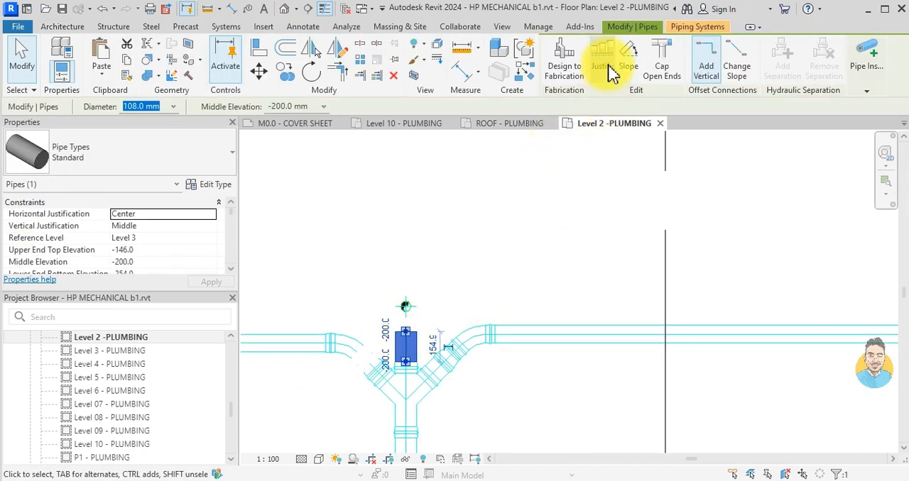
- Draw an 88.9 mm pipe at -200 mm elevation from the CRU 4 drain riser horizontally to just short of the storm main
scroll(462, 355, down, 5)
middle_drag(466, 363, 491, 261)
scroll(501, 293, down, 3)
middle_drag(448, 403, 469, 281)
middle_drag(465, 438, 484, 308)
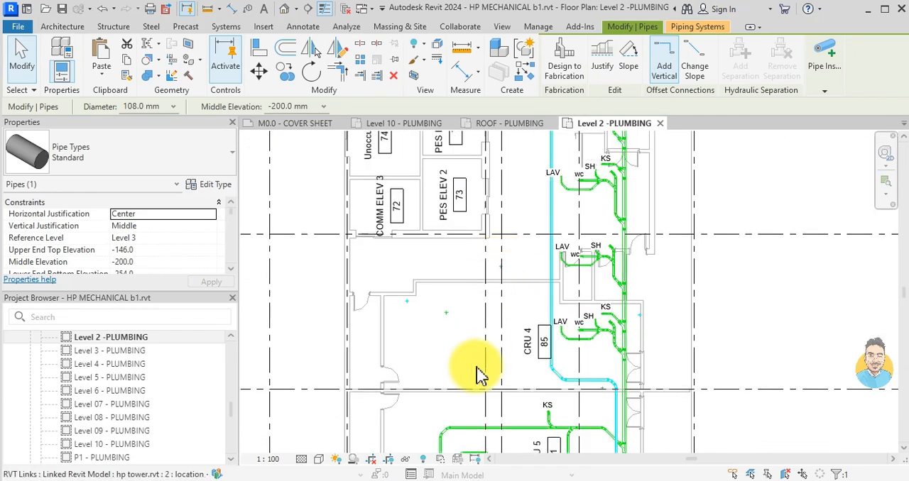
middle_drag(471, 383, 435, 248)
middle_drag(455, 410, 468, 293)
scroll(434, 358, down, 2)
middle_drag(433, 362, 434, 326)
middle_drag(451, 293, 449, 388)
scroll(401, 177, up, 2)
middle_drag(454, 205, 447, 286)
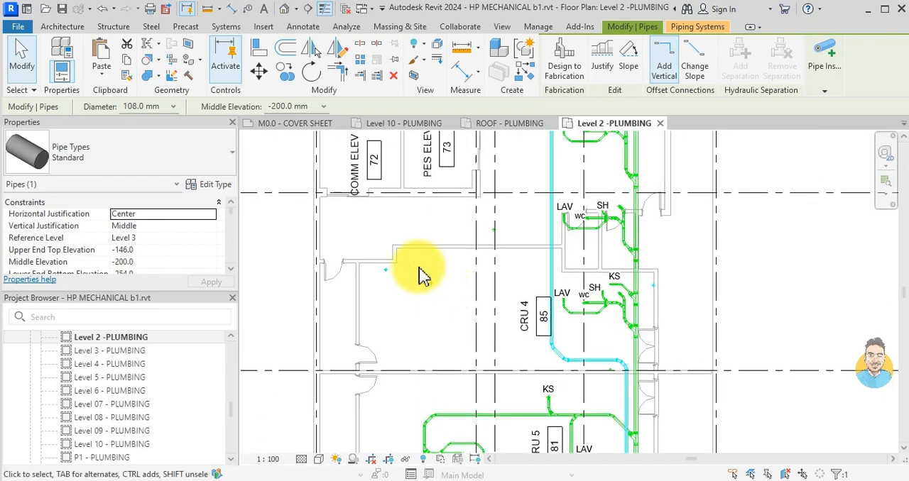
scroll(389, 274, up, 4)
click(379, 284)
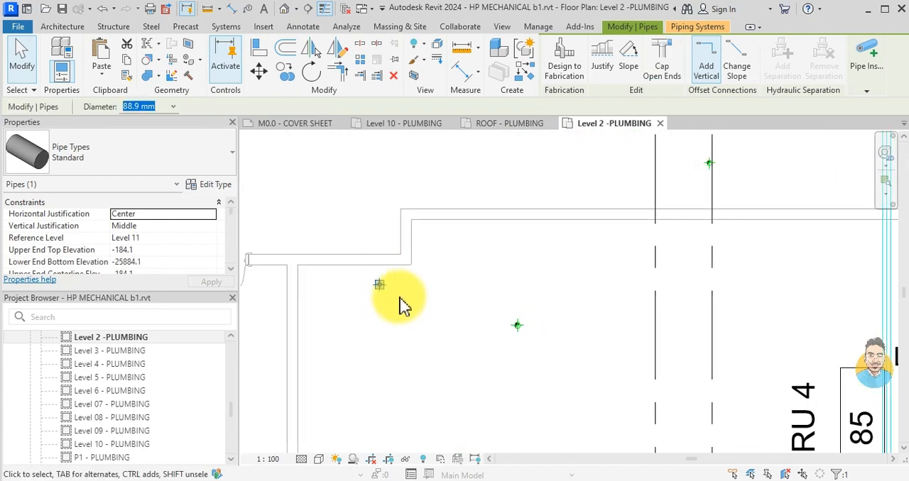
key(s)
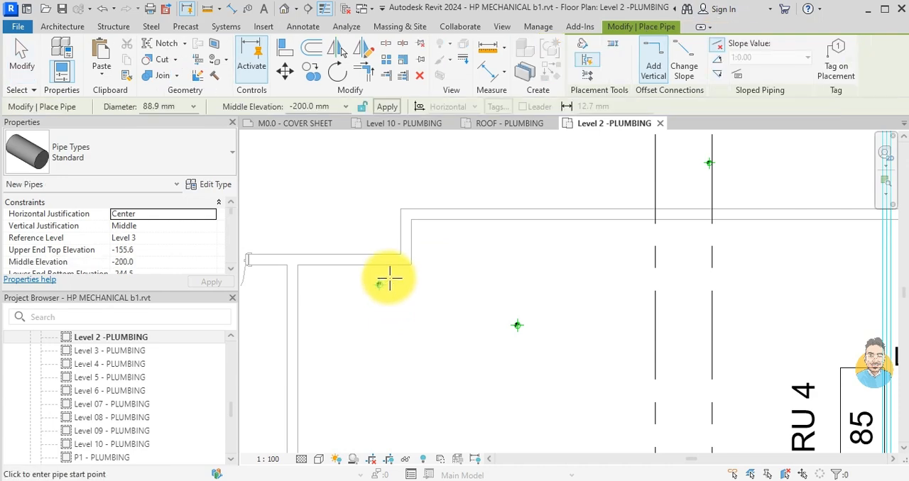
scroll(389, 278, up, 5)
scroll(645, 257, down, 4)
middle_drag(705, 270, 387, 259)
scroll(472, 250, up, 3)
click(464, 260)
- Try to connect the CRU 4 branch diagonally into the storm main from the branch side
scroll(487, 284, up, 2)
click(521, 316)
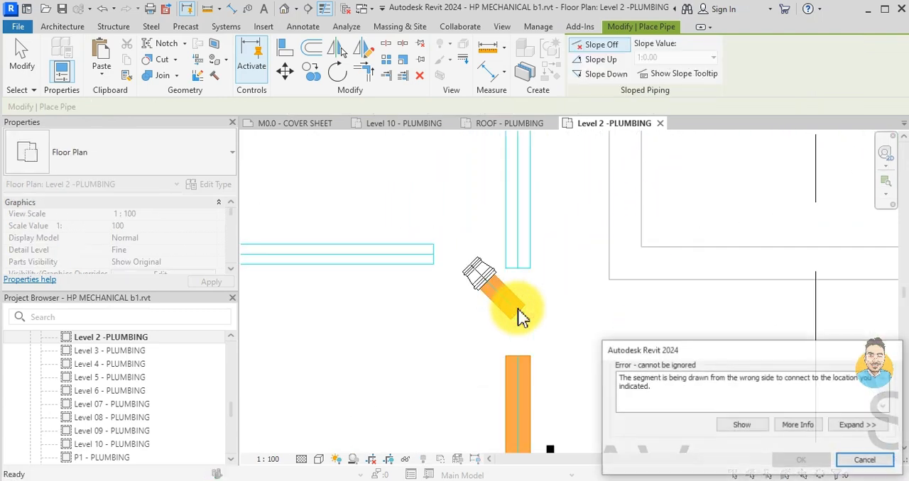
key(Escape)
scroll(520, 316, down, 2)
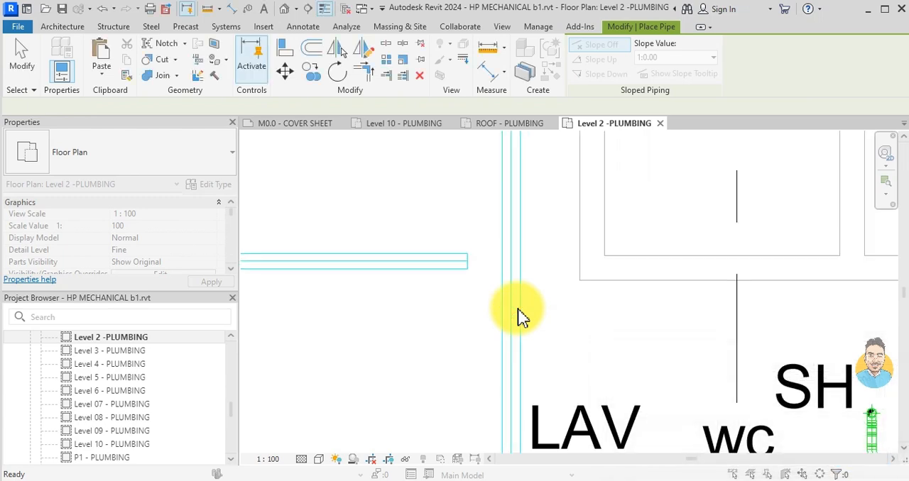
key(Escape)
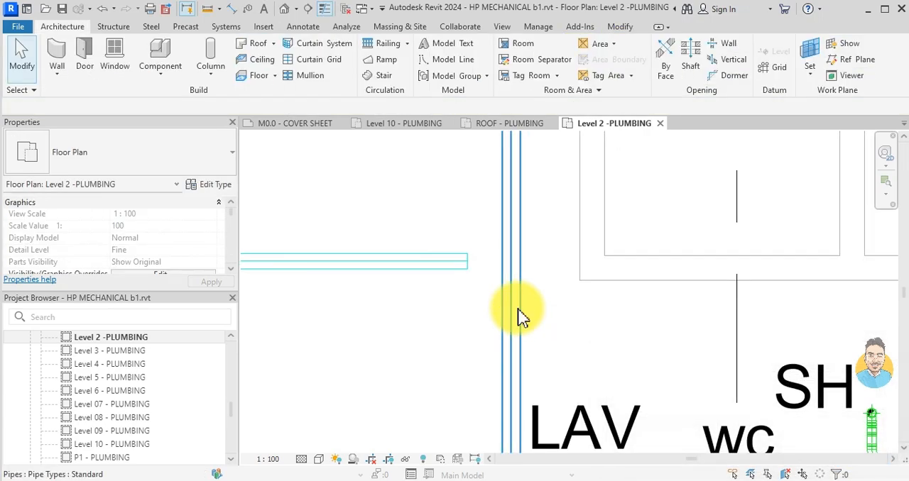
- Draw a short 108 mm pipe at 135° from the storm main towards the CRU 4 branch's open end
click(517, 316)
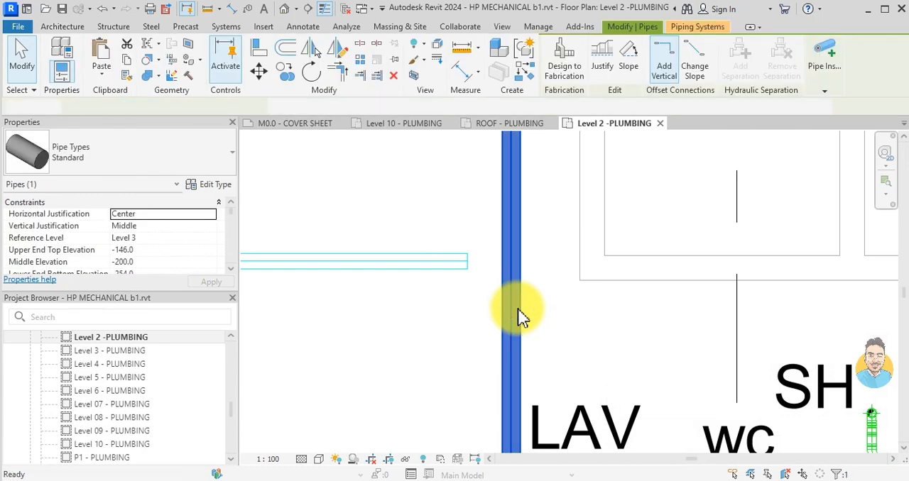
key(c)
key(s)
click(509, 364)
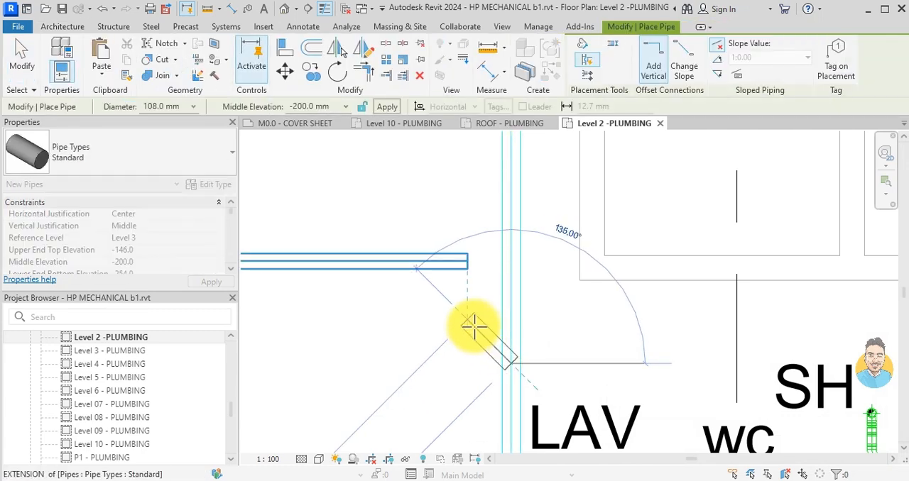
click(475, 326)
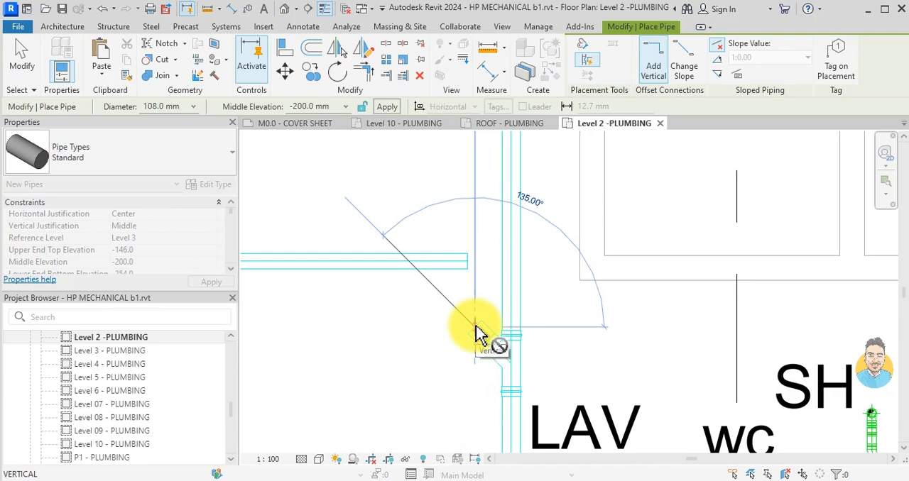
key(Escape)
key(Escape)
- Join the horizontal CRU 4 branch to the short angled pipe with Trim/Extend to Corner
scroll(428, 317, down, 1)
middle_drag(423, 317, 459, 307)
click(363, 254)
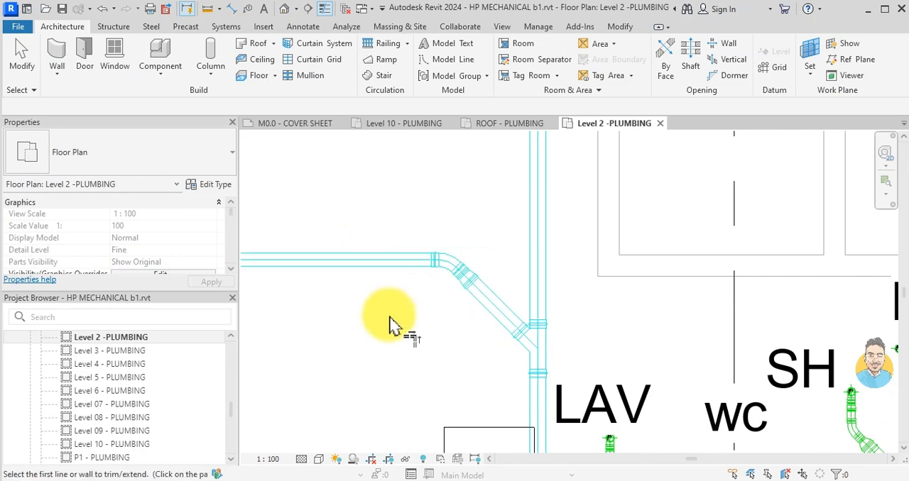
scroll(391, 317, down, 3)
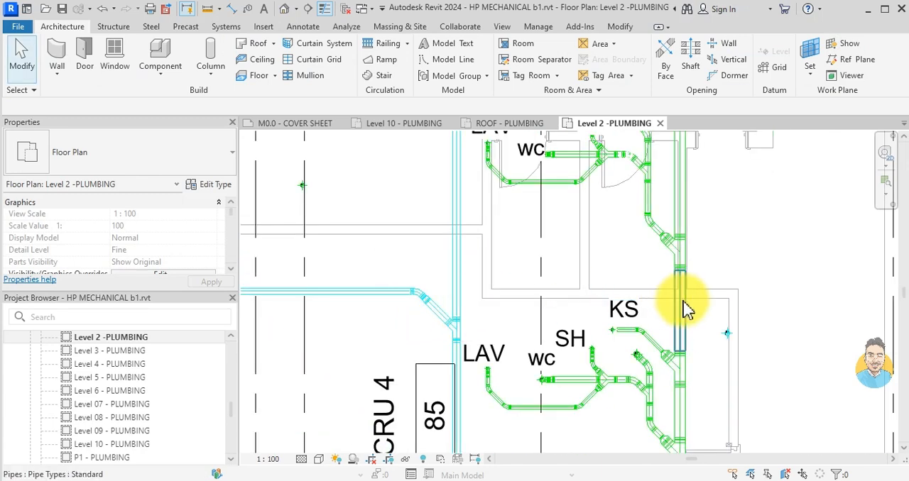
scroll(441, 330, up, 1)
click(458, 339)
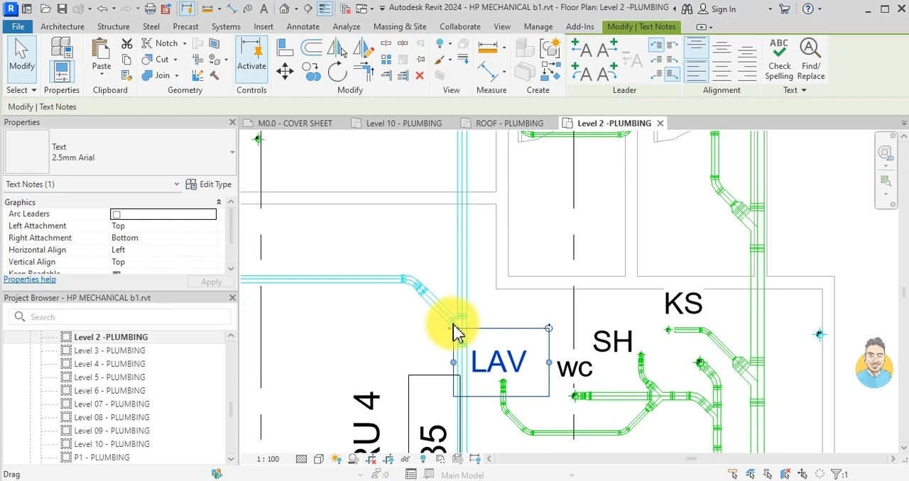
key(Escape)
scroll(457, 328, up, 1)
scroll(615, 334, down, 1)
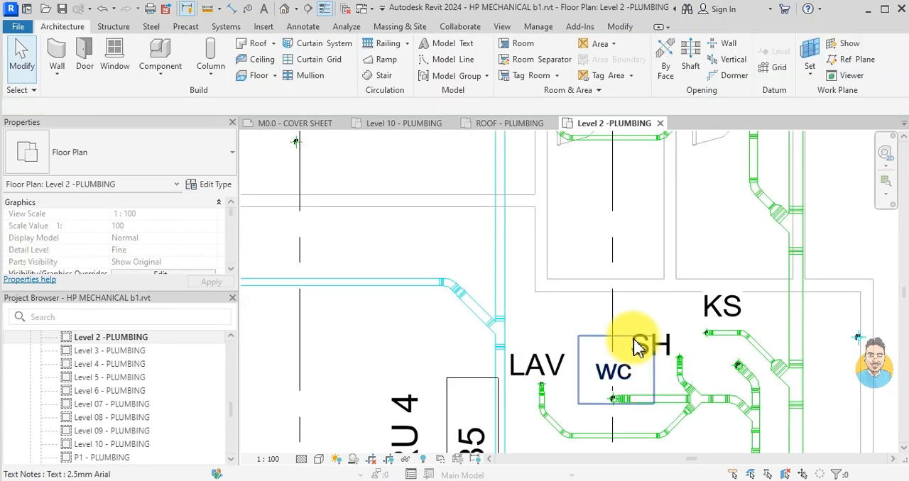
scroll(831, 349, up, 2)
scroll(718, 355, down, 2)
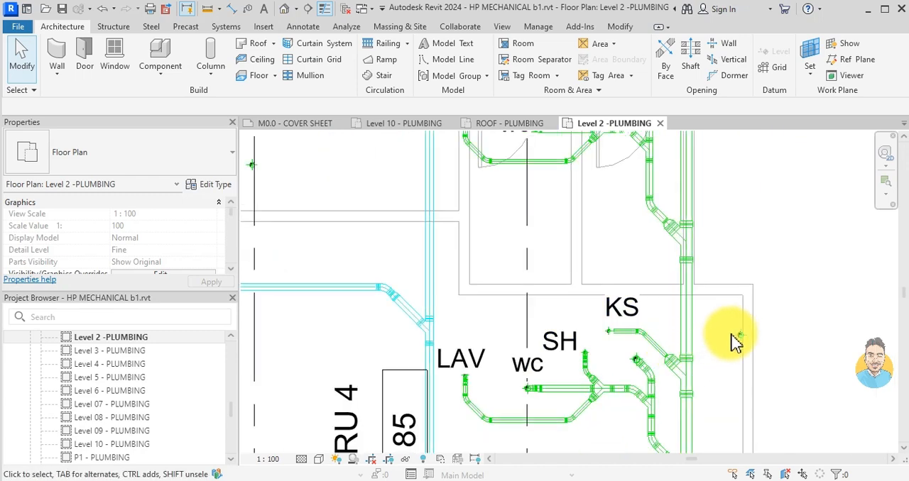
click(738, 333)
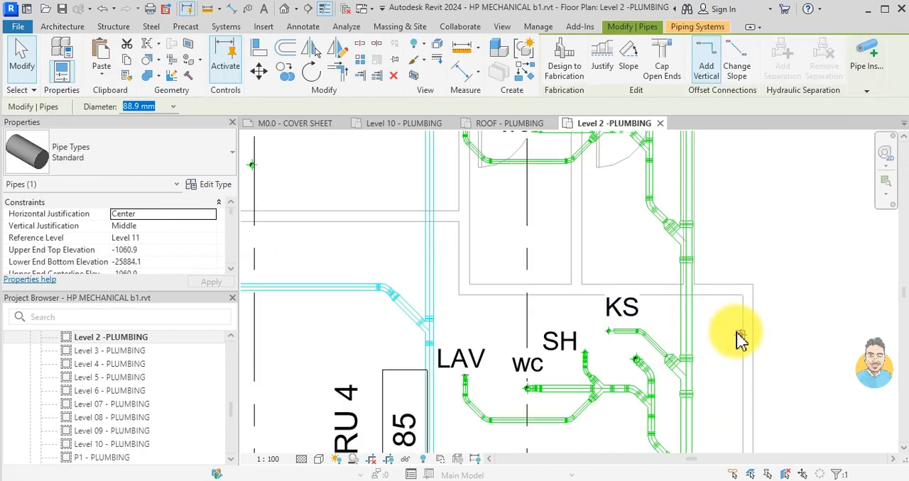
key(Escape)
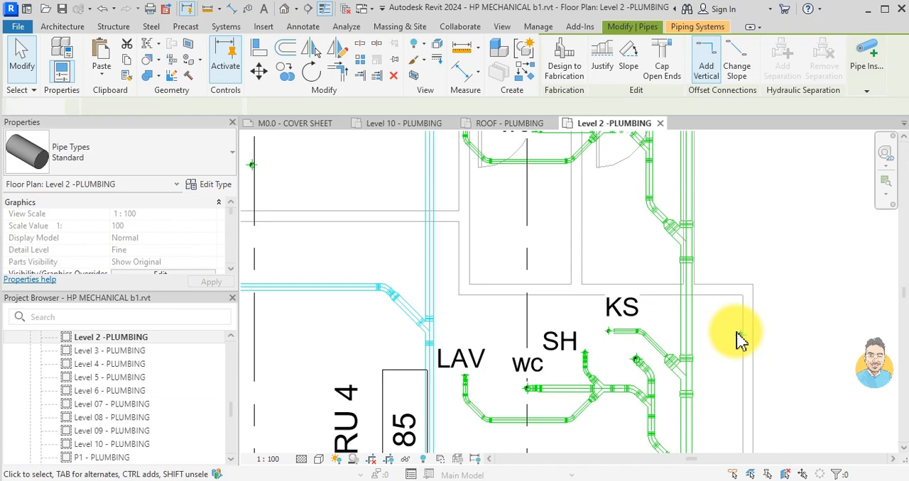
- Draw an 88.9 mm pipe at -200 mm elevation from the drain riser beyond the KS fixture horizontally to above the LAV label
scroll(660, 363, up, 4)
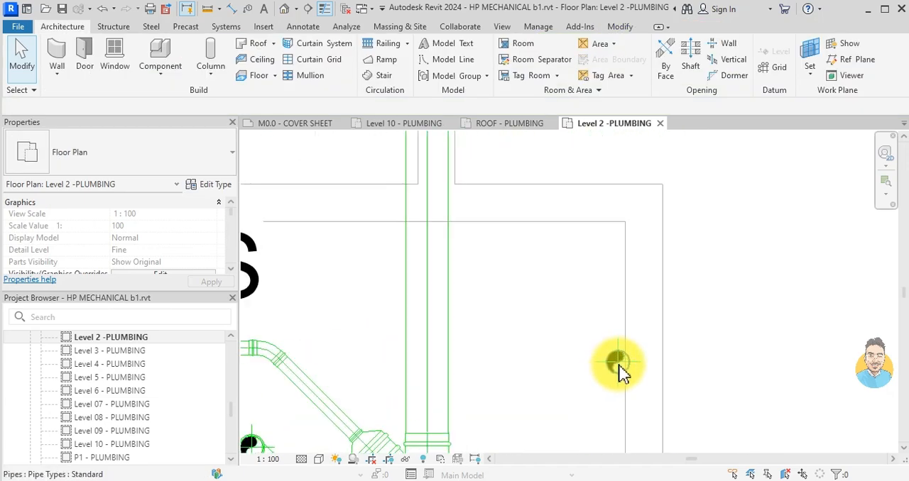
click(619, 365)
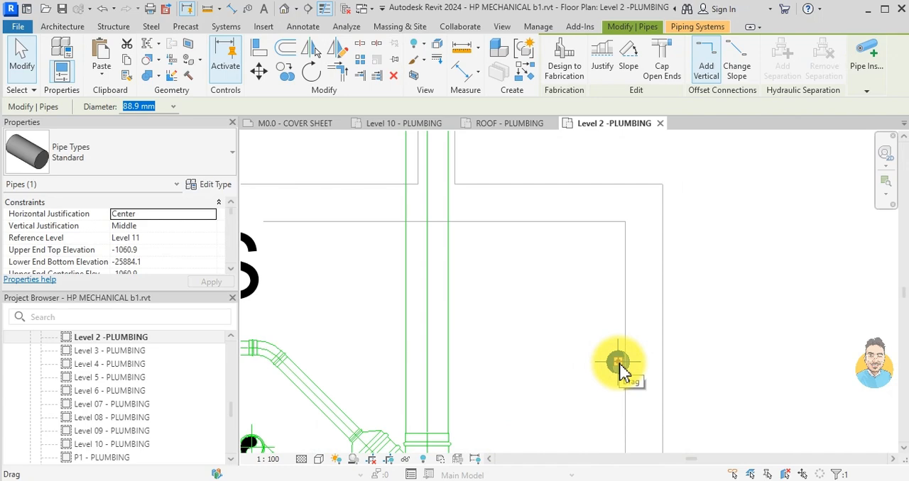
key(p)
key(i)
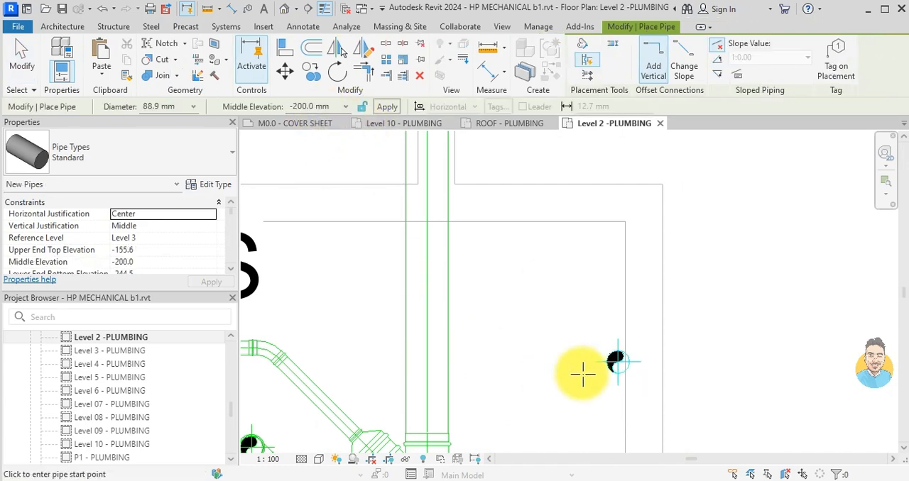
scroll(615, 362, up, 2)
click(617, 360)
middle_drag(550, 364, 582, 365)
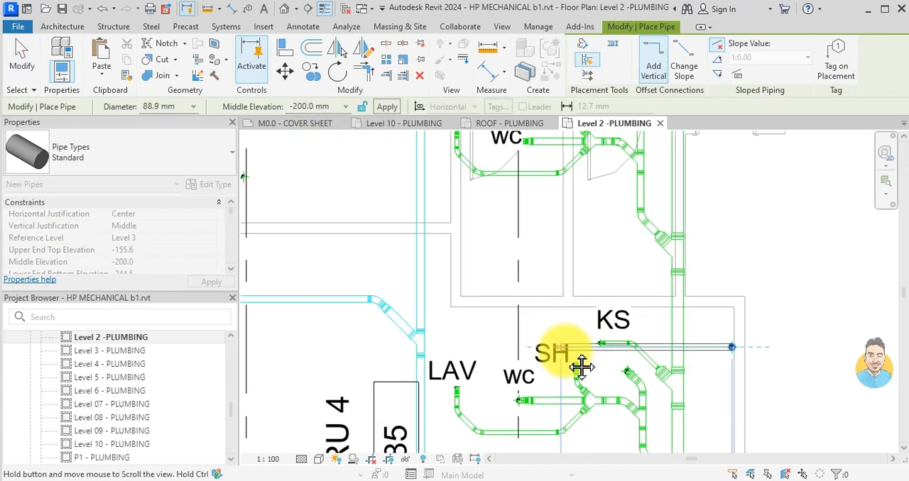
scroll(462, 348, up, 3)
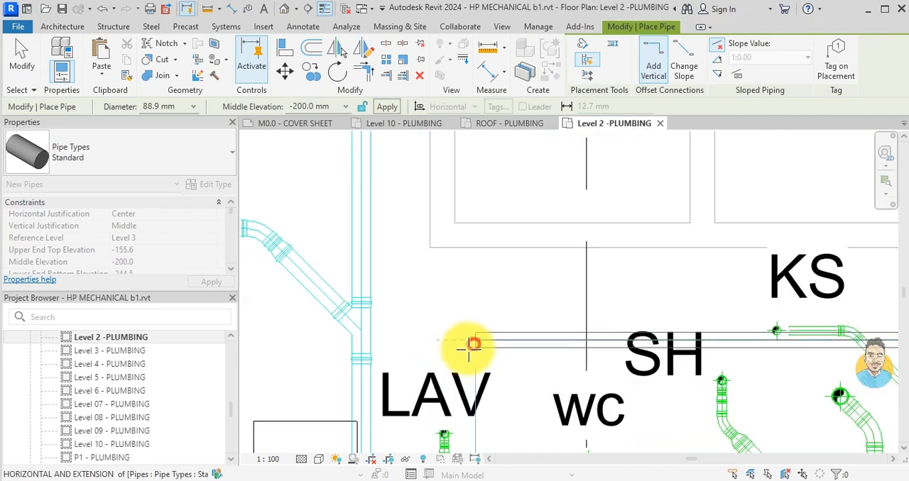
click(474, 346)
- Continue the 88.9 mm branch at 45° past the LAV label and connect it to the storm main
scroll(412, 408, down, 1)
middle_drag(410, 409, 431, 351)
scroll(391, 393, up, 2)
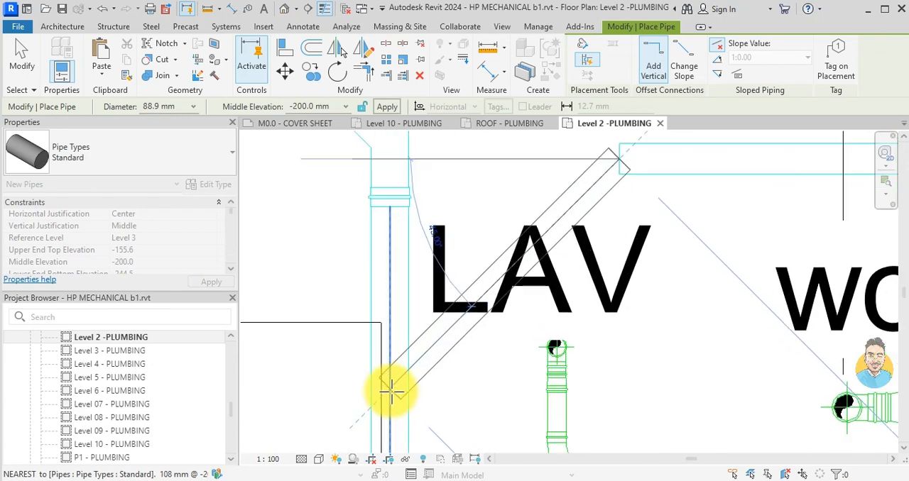
click(390, 387)
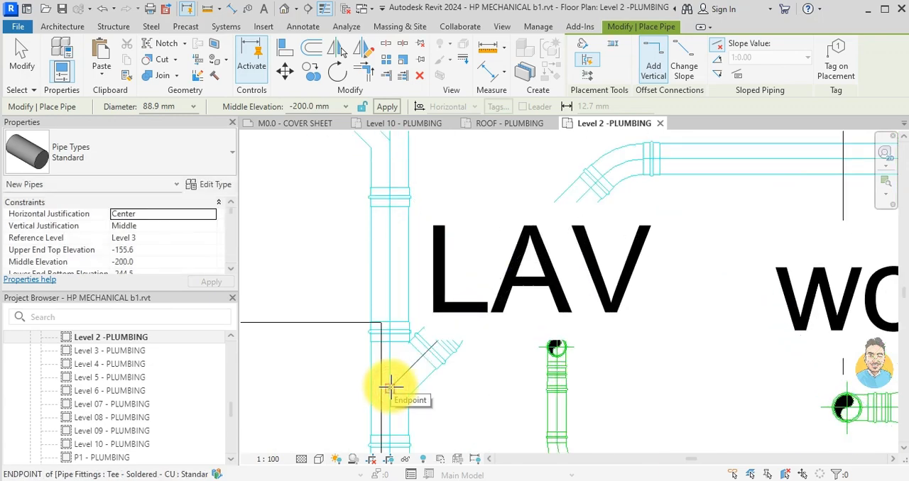
key(Escape)
key(Escape)
- Tag the horizontal storm branch beside the THEATRE label with the pipe size tag, placed below the pipe with a leader
scroll(411, 349, down, 5)
scroll(430, 306, down, 3)
middle_drag(468, 233, 505, 344)
scroll(505, 343, down, 1)
middle_drag(505, 273, 525, 365)
middle_drag(526, 292, 534, 444)
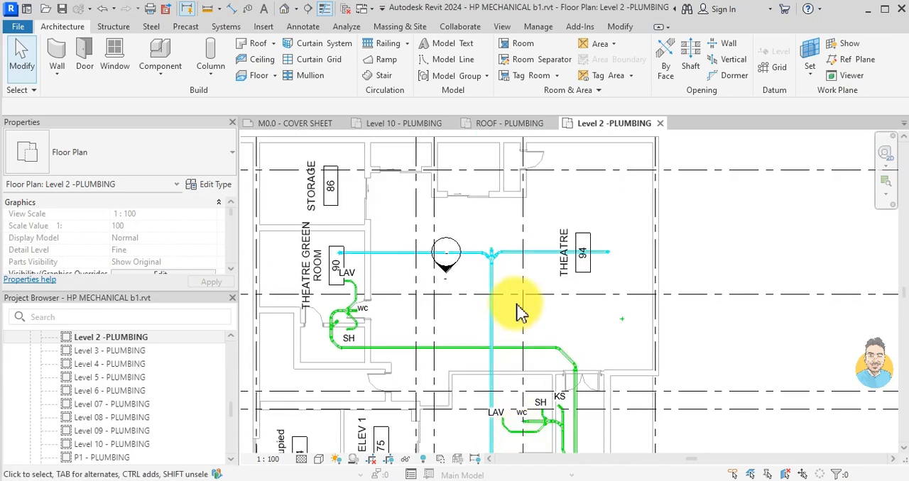
scroll(518, 312, up, 3)
scroll(641, 314, down, 2)
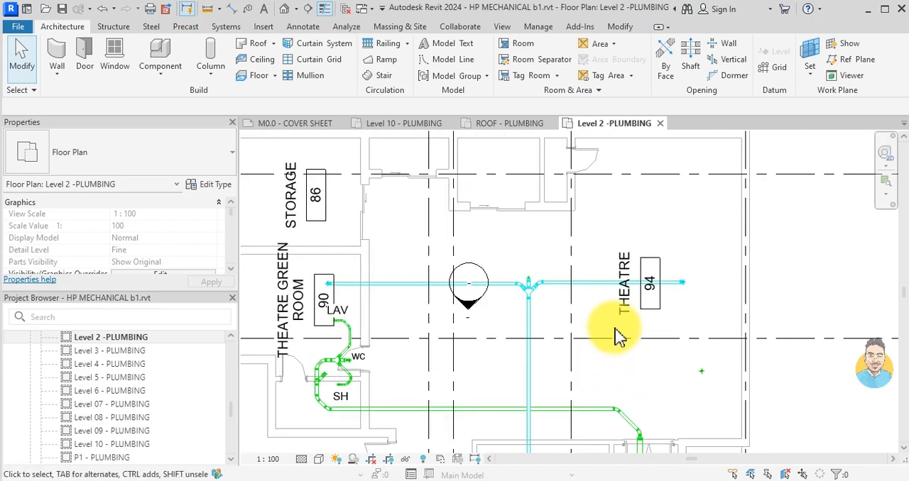
key(g)
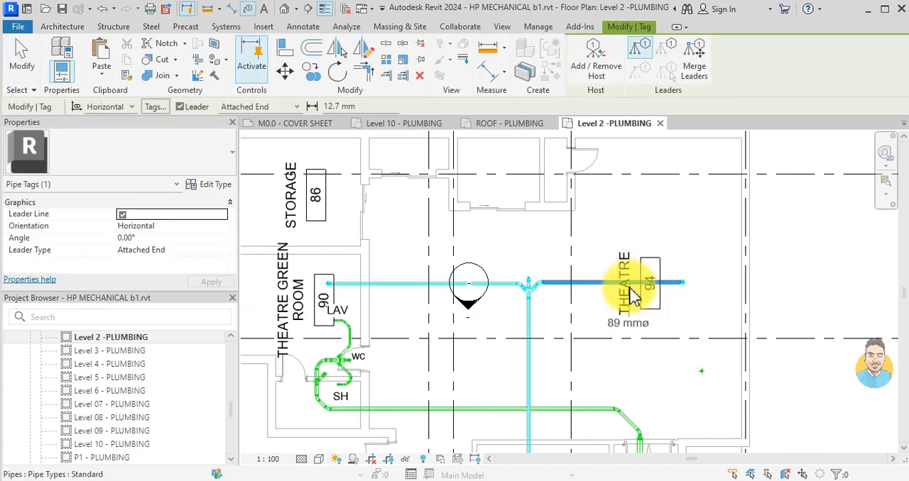
scroll(629, 274, up, 2)
click(573, 296)
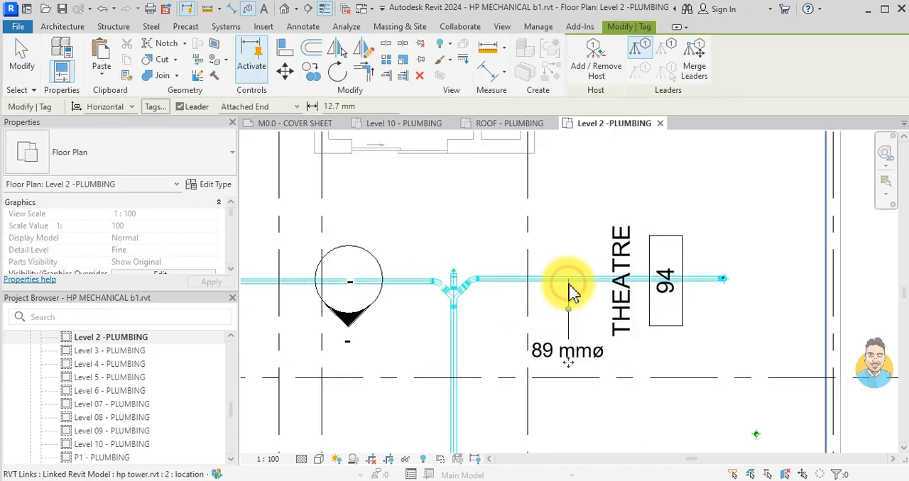
key(Escape)
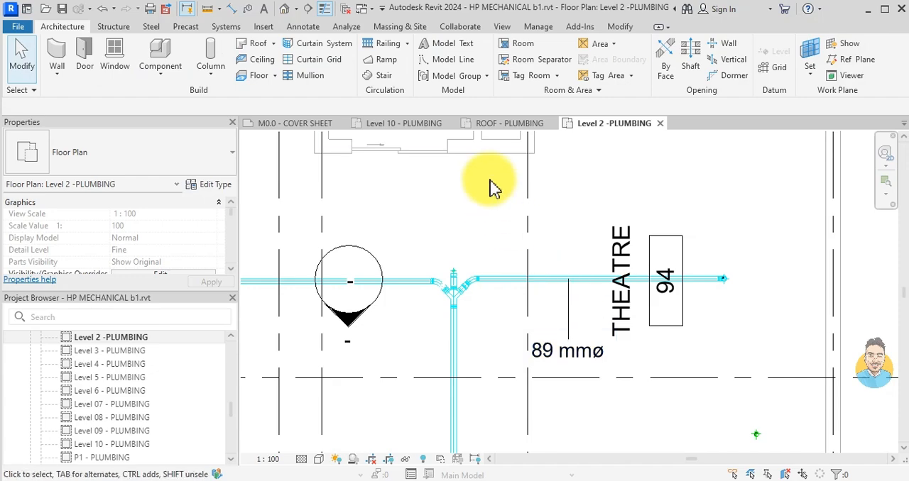
- Open the LEVEL 1 PLUMBING floor plan of the Mechanical tim hortons project at its storm pipe tags
click(524, 124)
scroll(508, 269, down, 1)
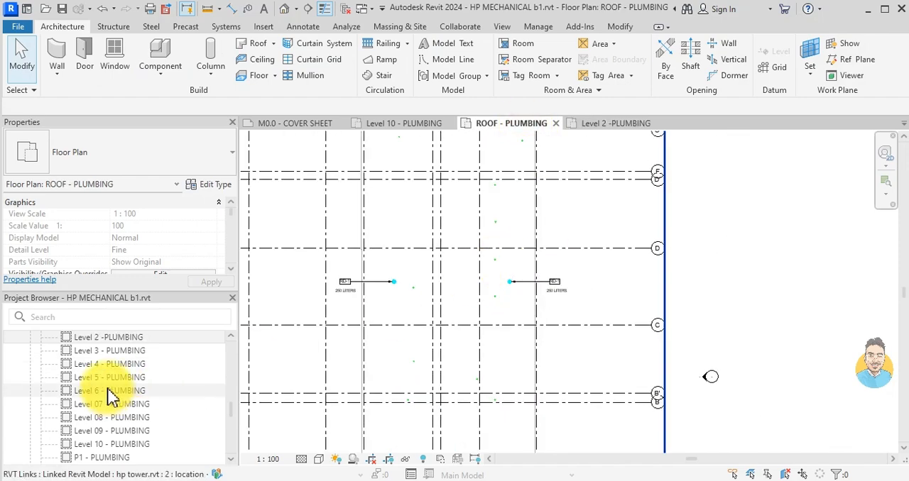
click(306, 124)
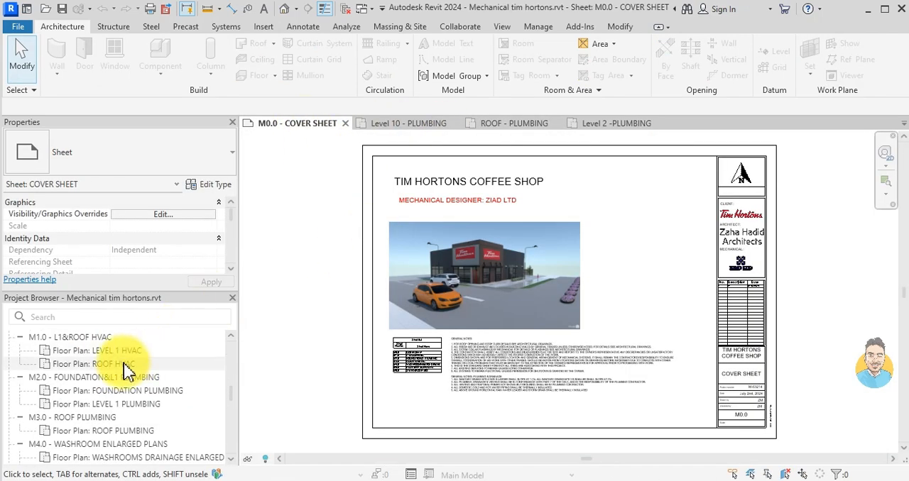
double_click(142, 406)
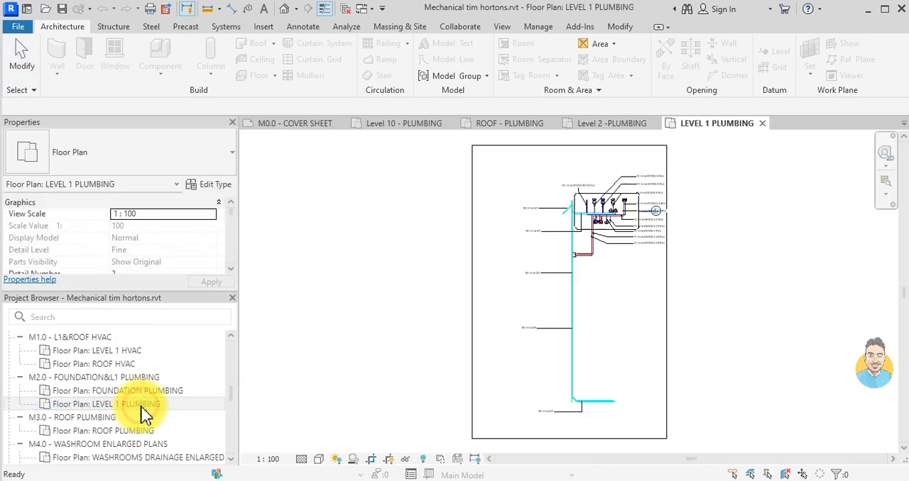
scroll(631, 227, up, 3)
middle_drag(650, 182, 591, 274)
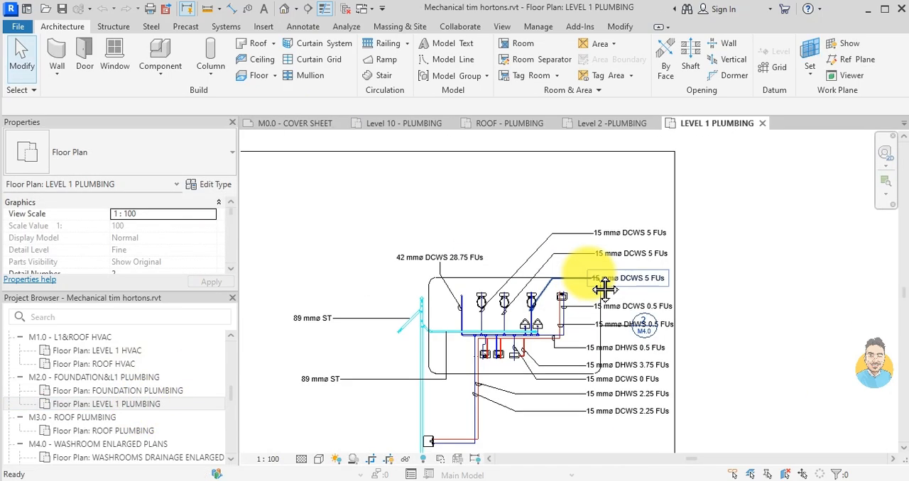
scroll(420, 337, up, 2)
scroll(338, 315, down, 1)
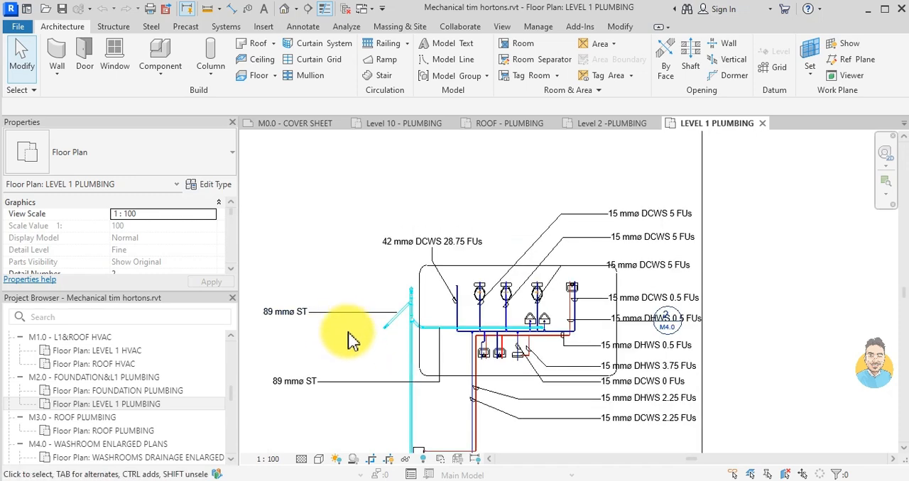
- Open the storm pipe tag family from an 89 mmø ST tag and load it into HP MECHANICAL b1.rvt
click(361, 387)
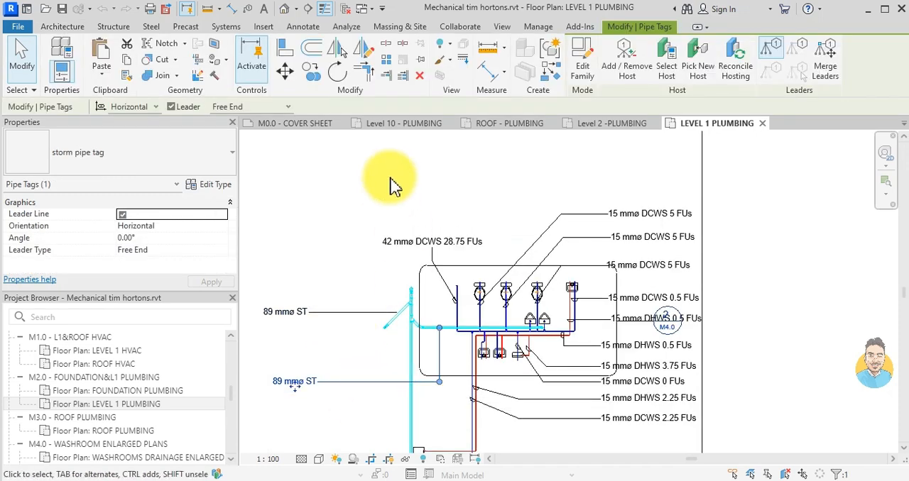
click(588, 65)
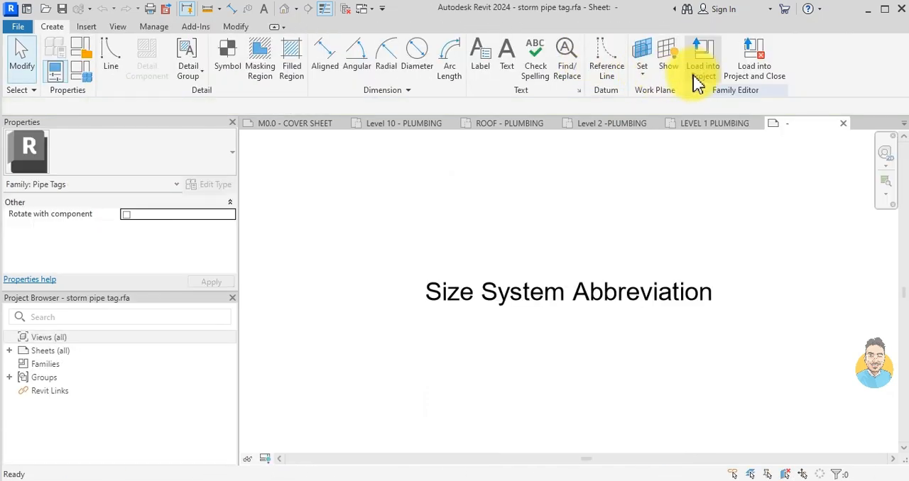
click(702, 71)
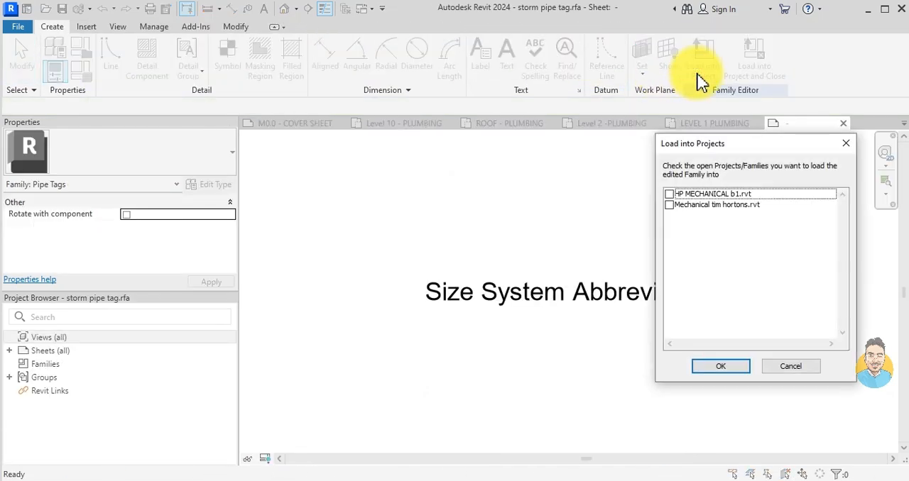
click(669, 194)
click(724, 366)
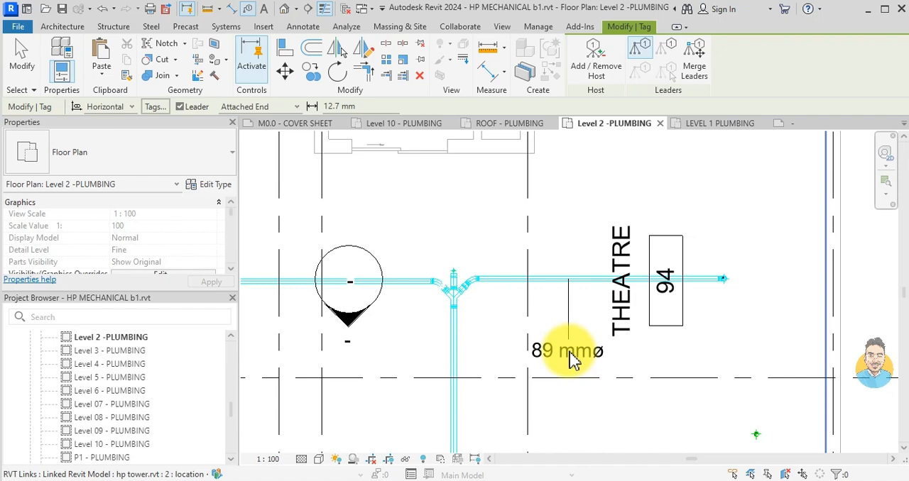
scroll(575, 355, down, 2)
scroll(574, 346, up, 3)
click(574, 346)
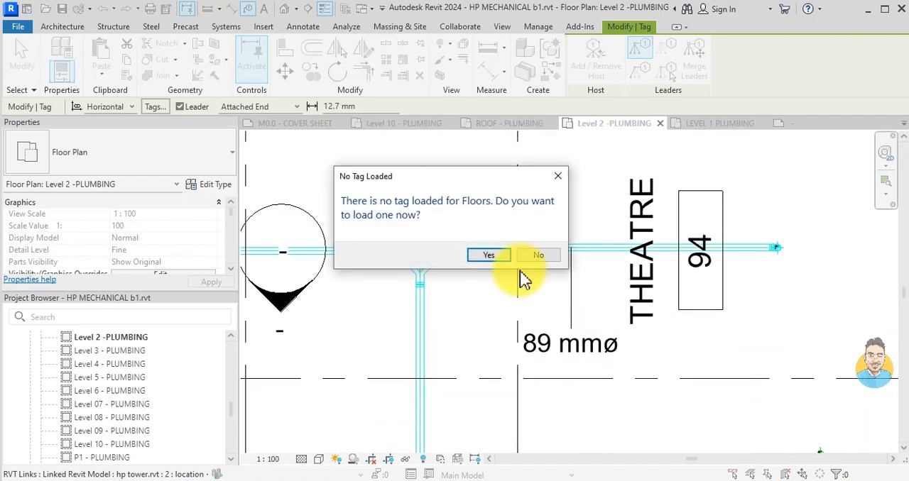
click(558, 177)
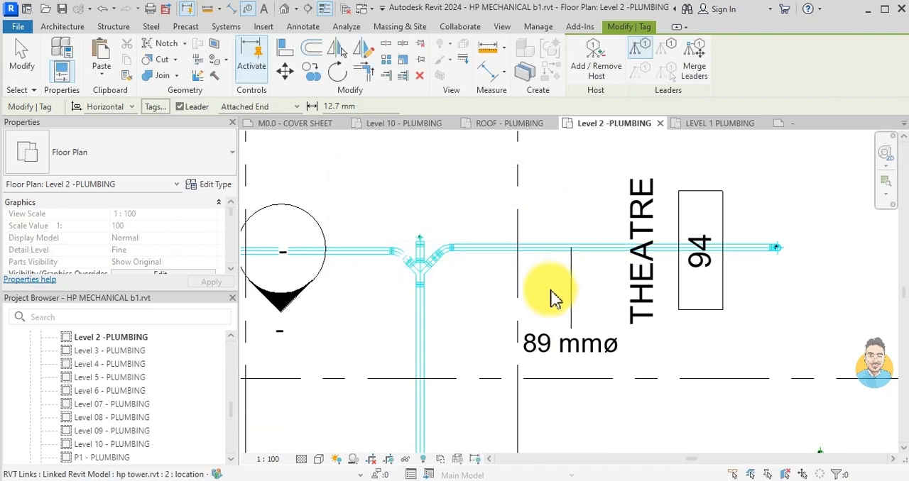
- Tag the storm branch beside the THEATRE label with the storm pipe tag above it and delete the size-only tag below
scroll(553, 297, down, 2)
click(548, 273)
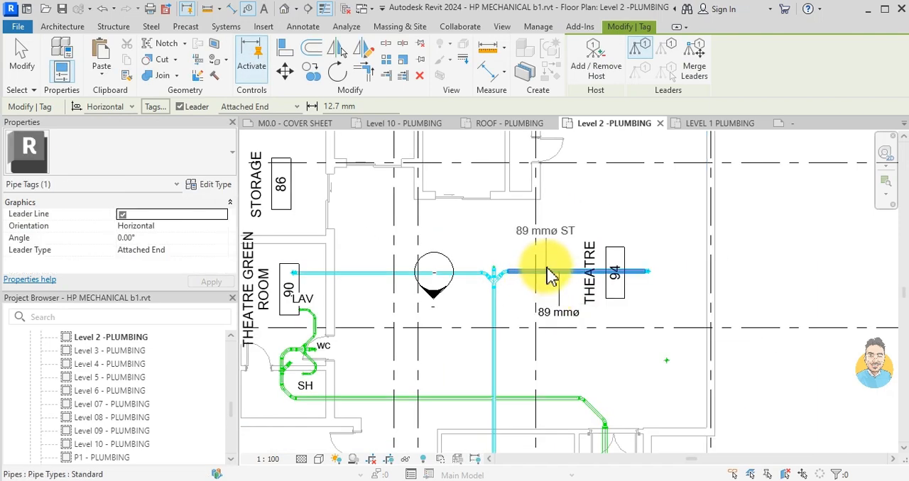
click(556, 276)
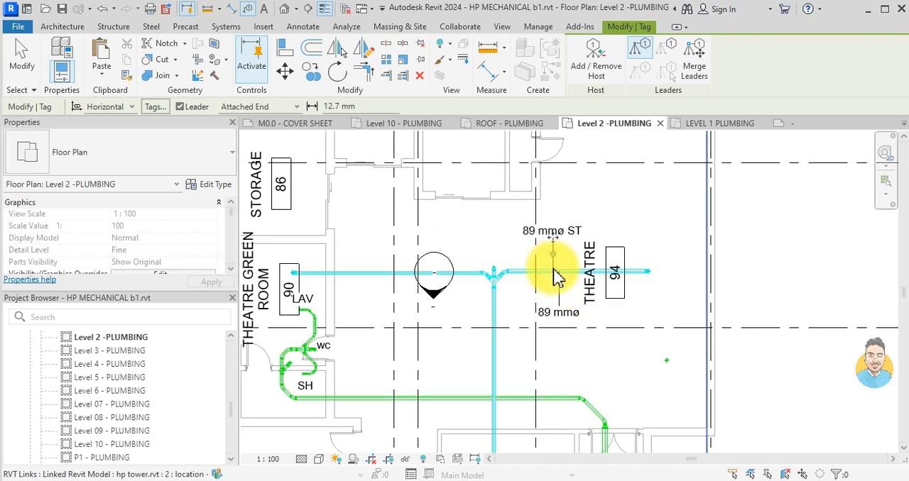
key(Escape)
click(557, 308)
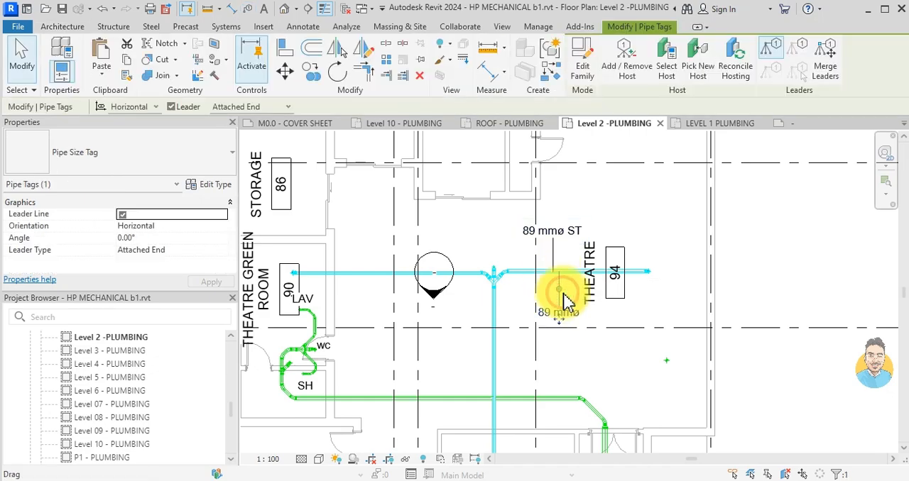
key(Delete)
- Set the leader type of the new storm pipe tag to Free End
click(547, 230)
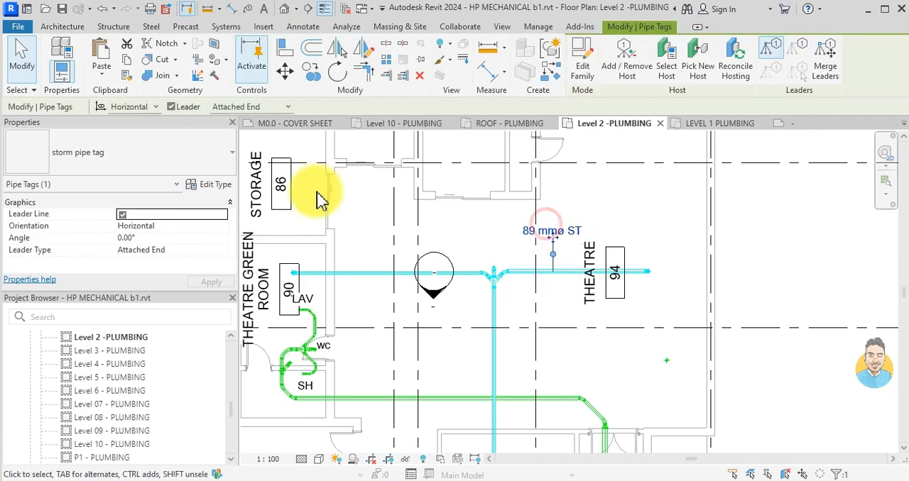
click(169, 217)
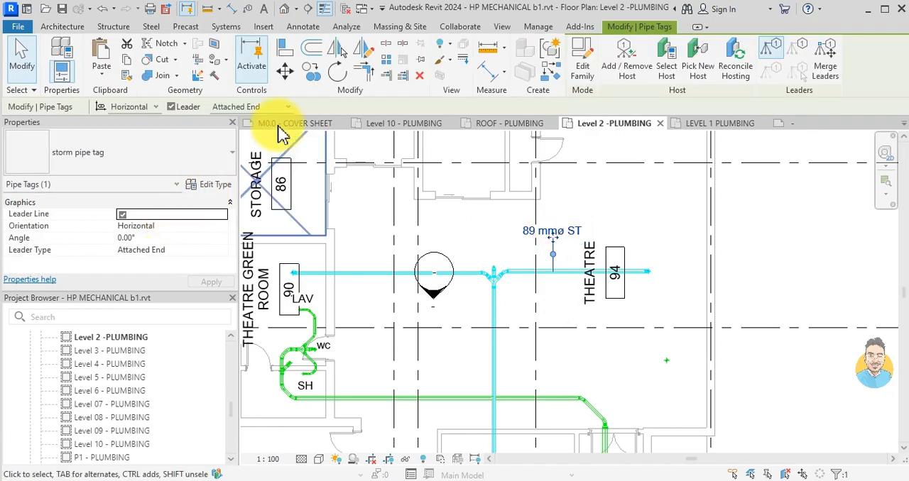
click(252, 108)
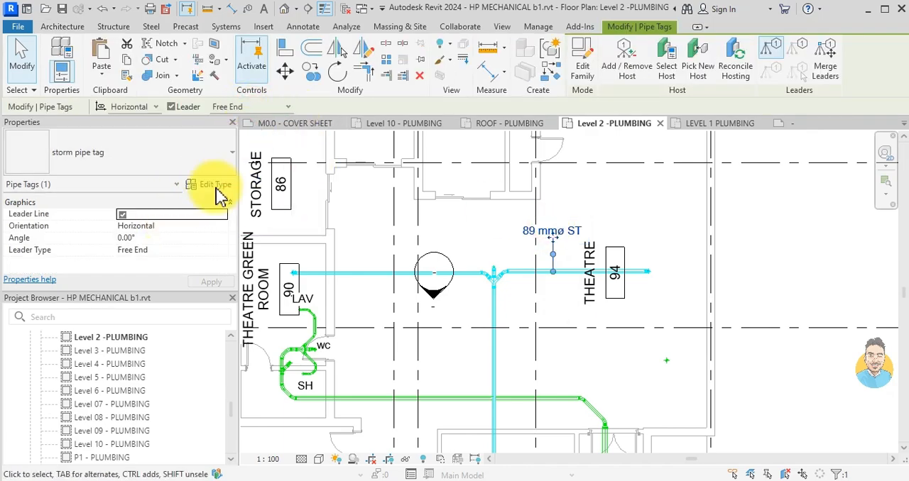
- Review the Leader Arrowhead options in the storm pipe tag's type properties and close them without changes
click(213, 184)
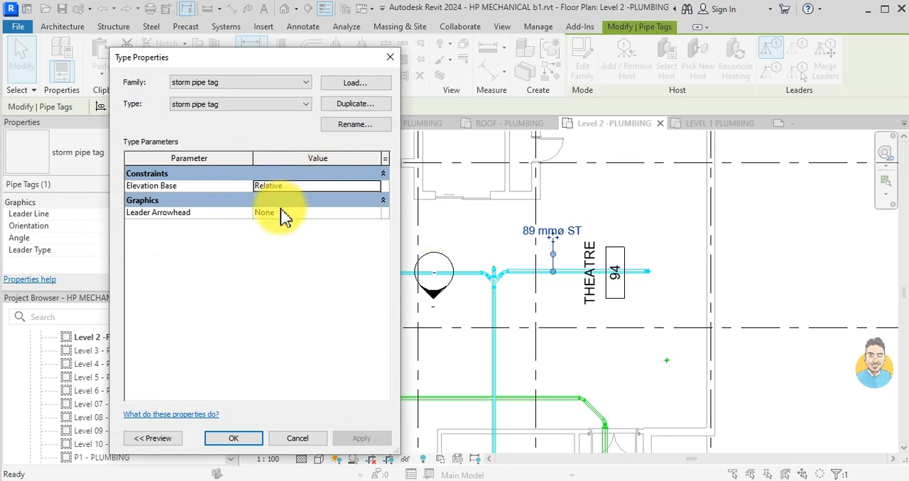
click(375, 212)
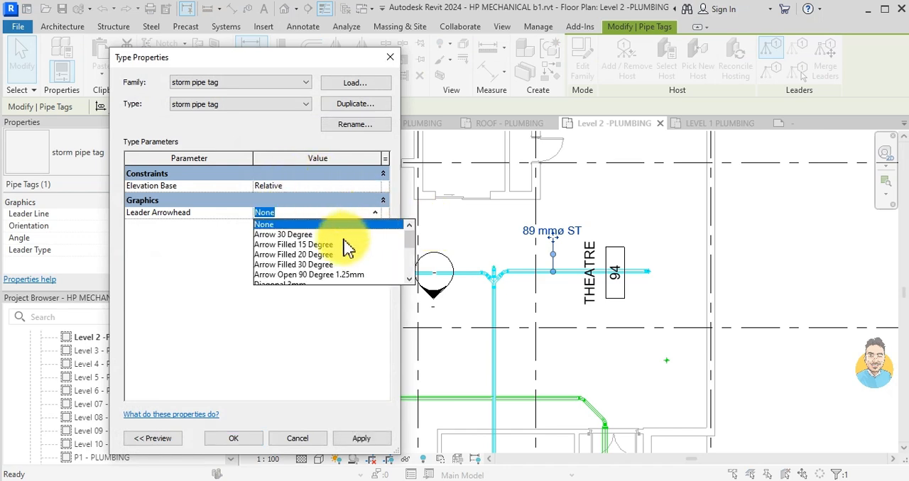
scroll(348, 248, down, 3)
scroll(346, 249, down, 1)
scroll(305, 276, up, 1)
scroll(306, 275, down, 1)
scroll(305, 277, up, 1)
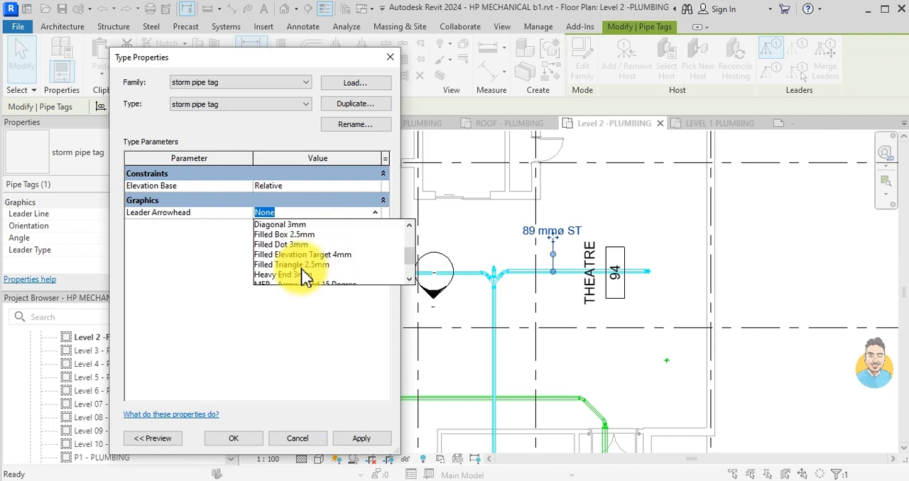
scroll(301, 264, up, 2)
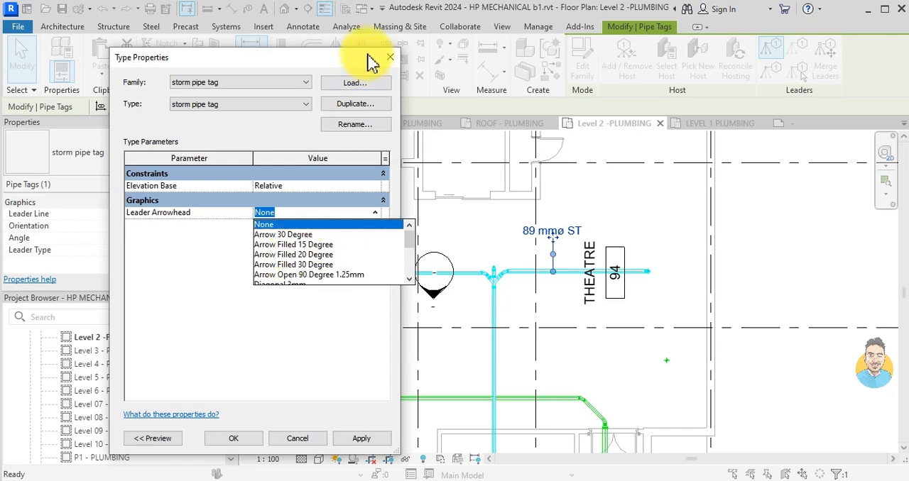
click(385, 71)
click(387, 59)
key(Escape)
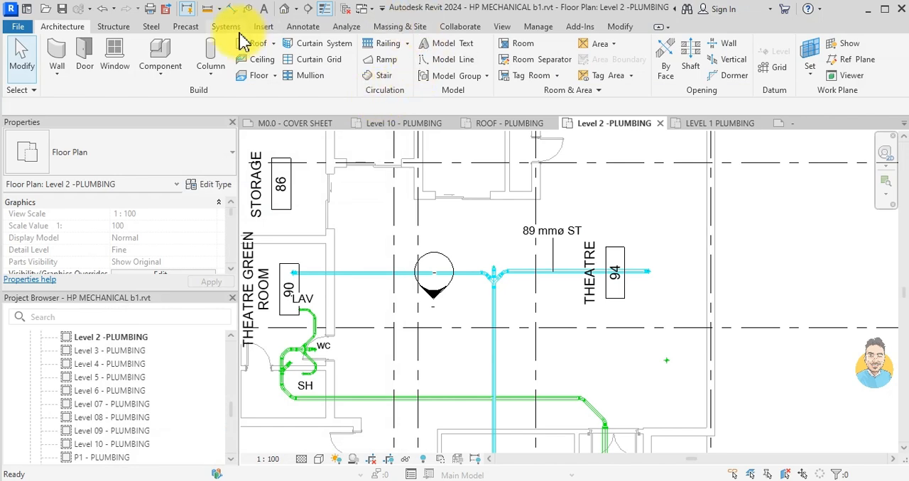
- Create a new arrowhead type named PIPE AROWHEAD by duplicating Arrow 30 Degree
click(538, 29)
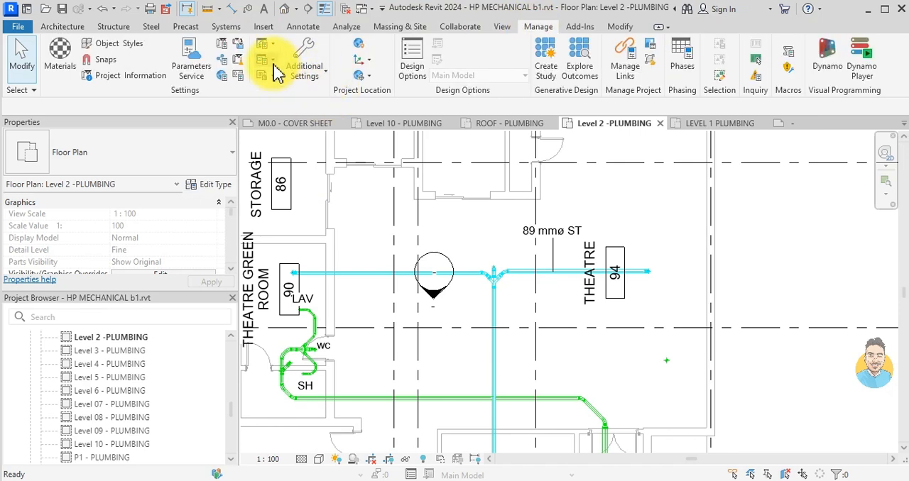
click(302, 79)
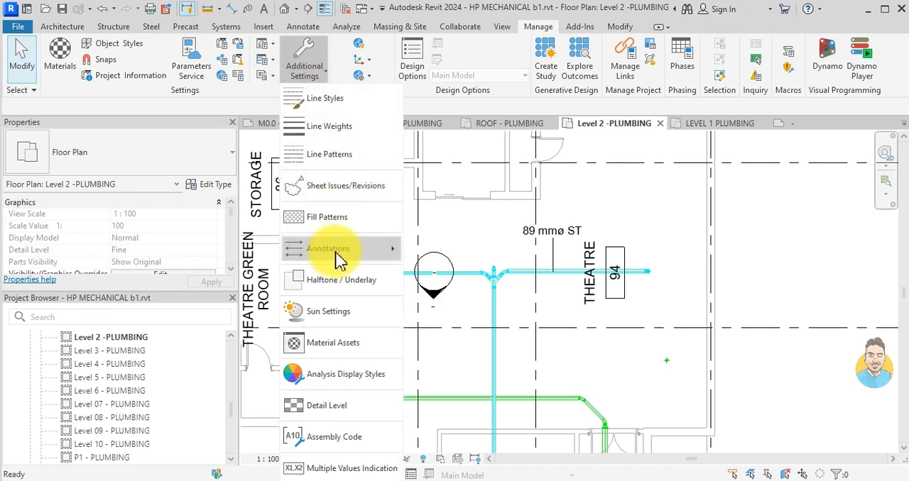
mouse_move(339, 260)
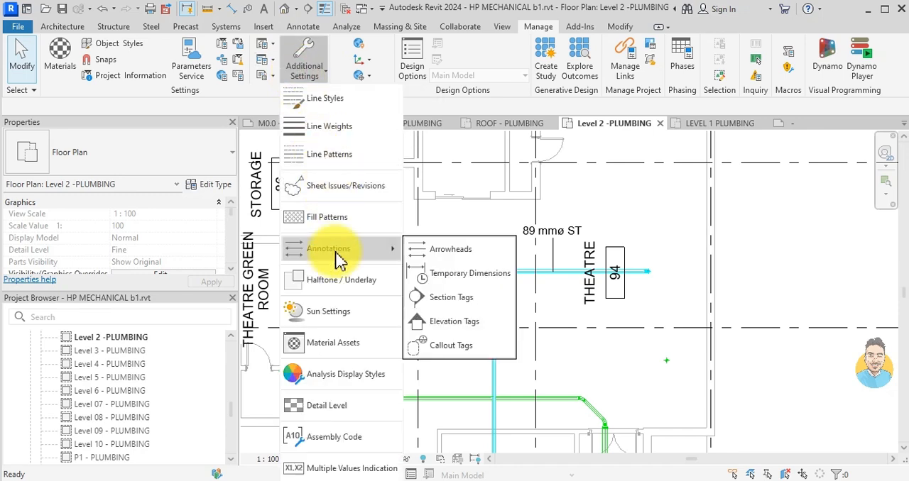
click(440, 249)
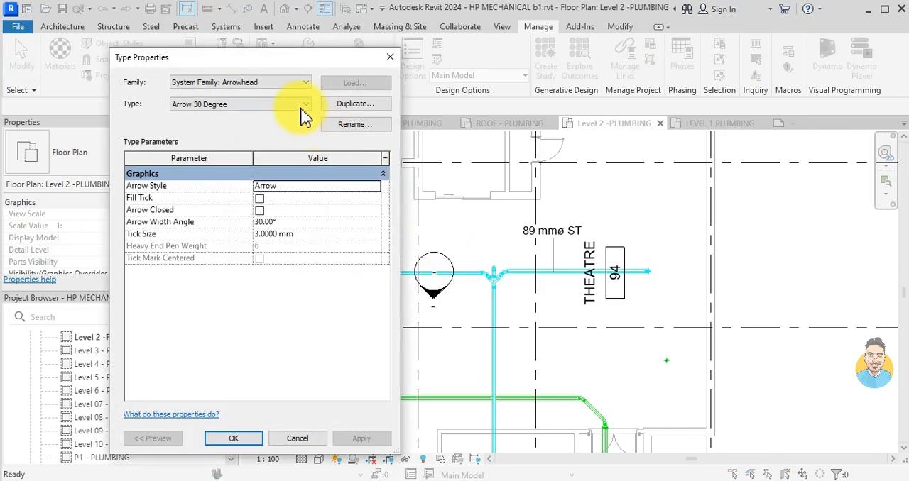
click(267, 106)
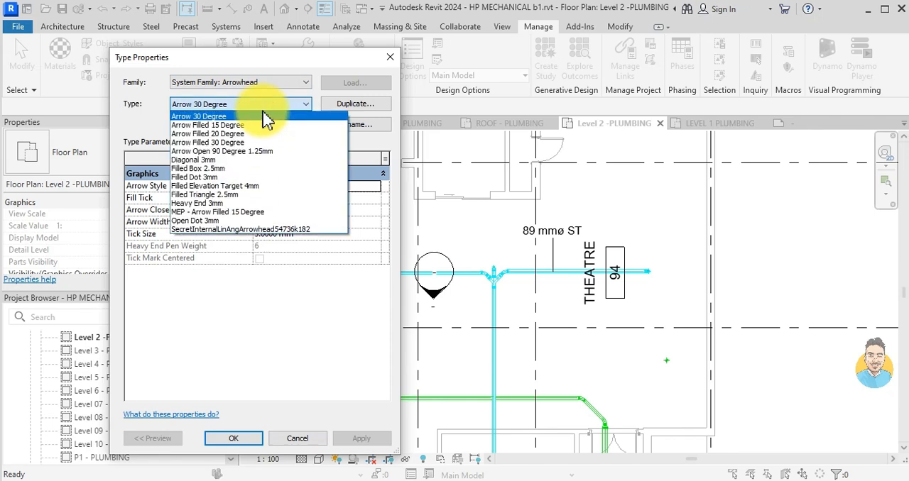
click(264, 115)
click(270, 83)
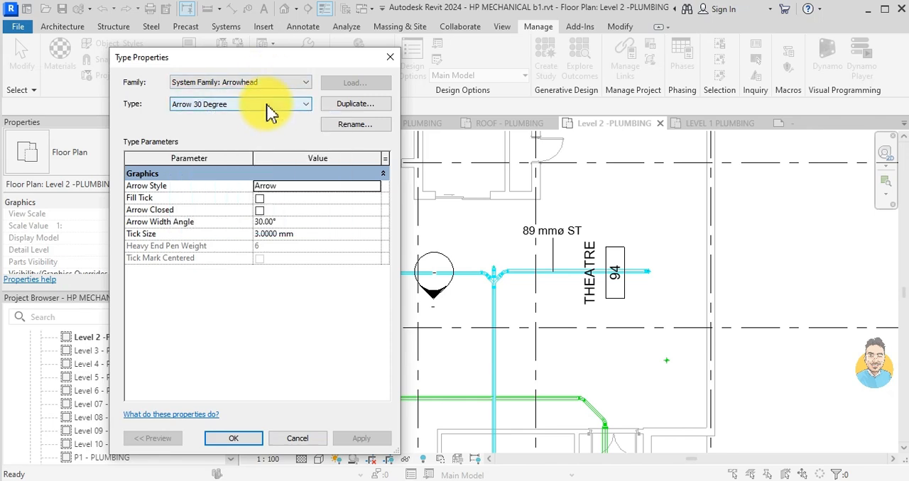
click(269, 107)
click(266, 105)
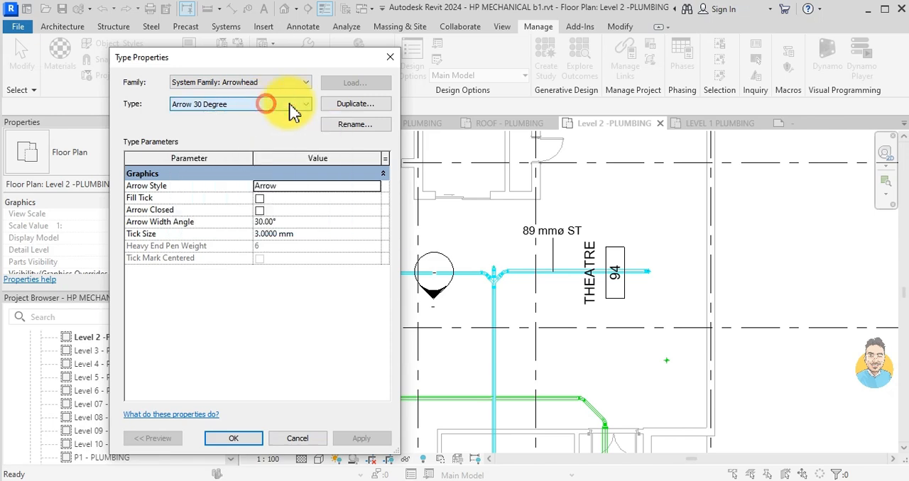
click(355, 107)
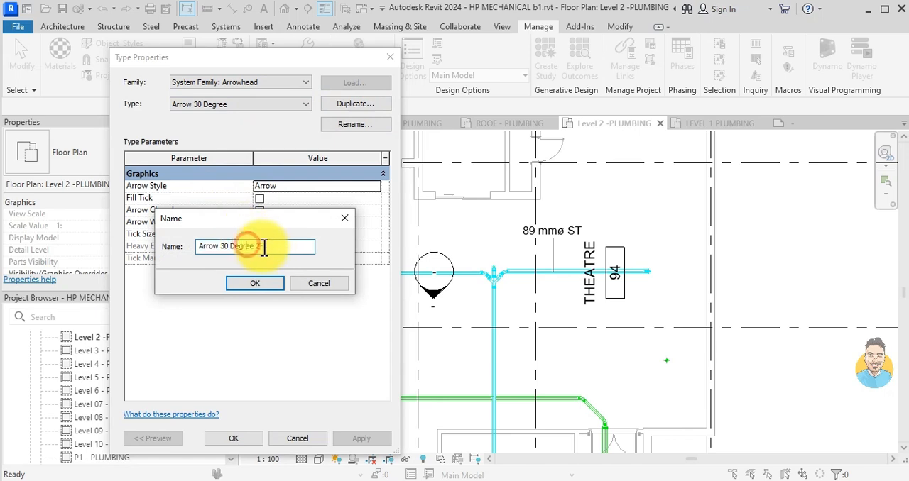
drag(263, 247, 152, 249)
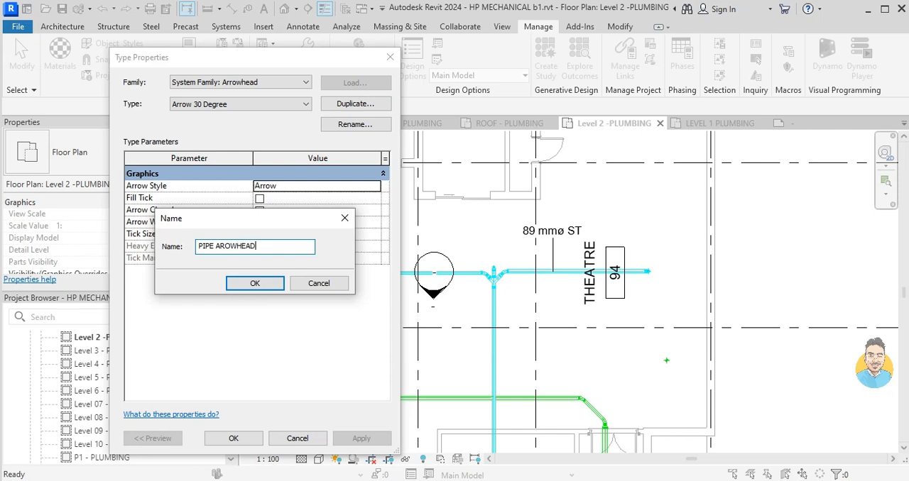
click(254, 284)
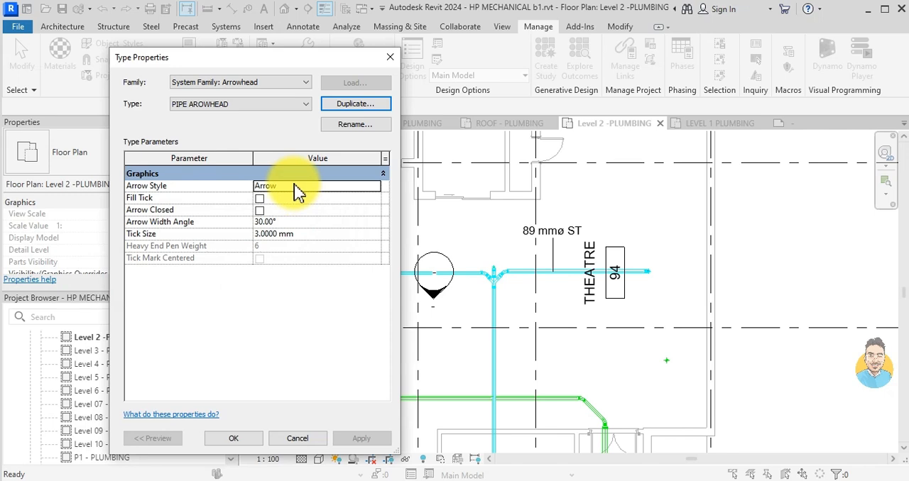
- Set the arrow style of the PIPE AROWHEAD type to Loop and apply the arrowhead settings
click(294, 186)
click(374, 187)
scroll(349, 223, down, 1)
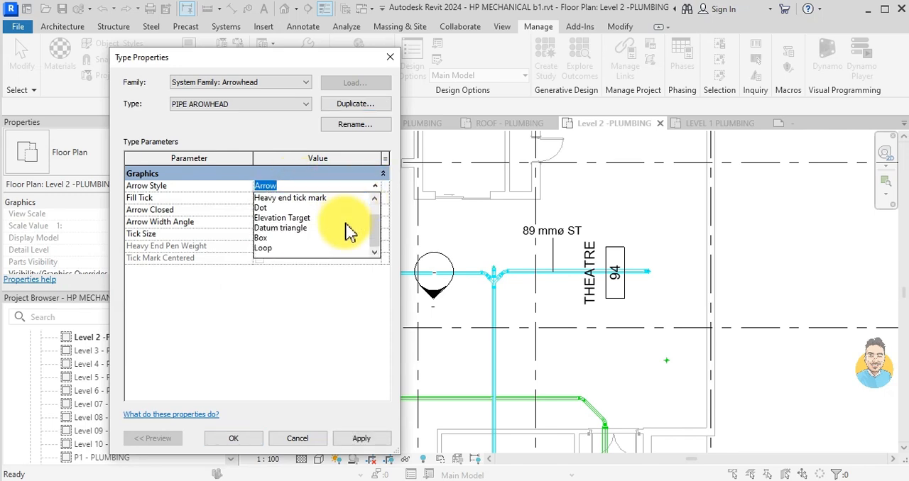
click(311, 248)
click(239, 441)
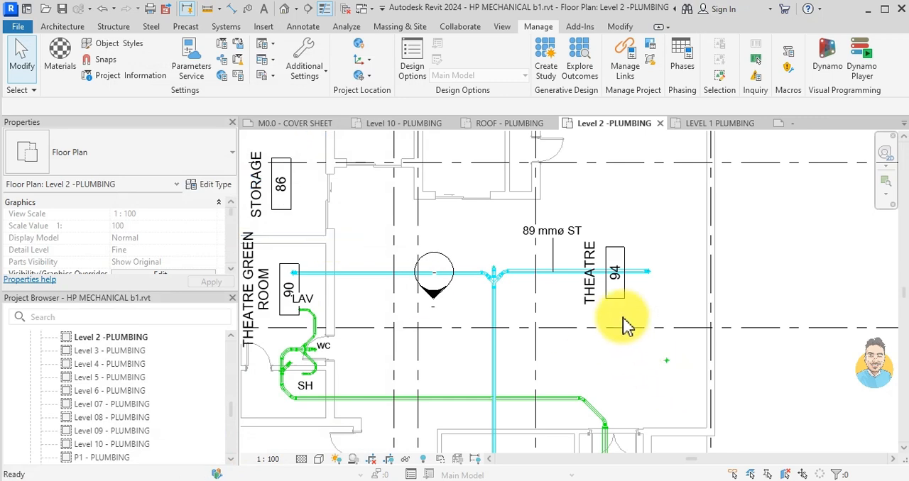
- Set the Leader Arrowhead of the storm pipe tag type to PIPE AROWHEAD
click(547, 249)
click(207, 184)
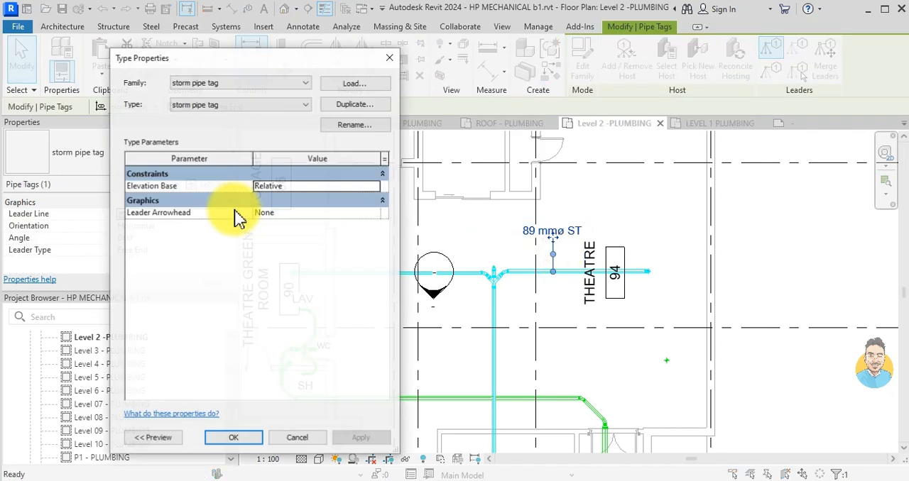
click(284, 213)
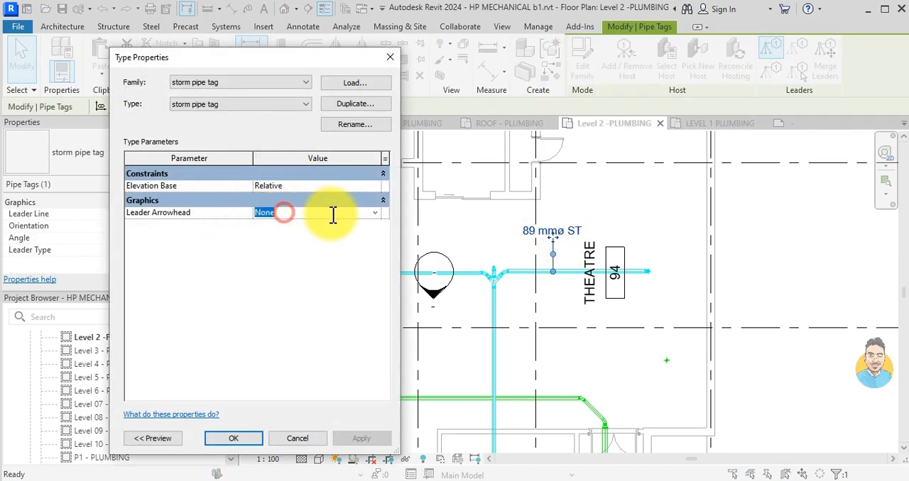
click(375, 213)
scroll(345, 260, down, 4)
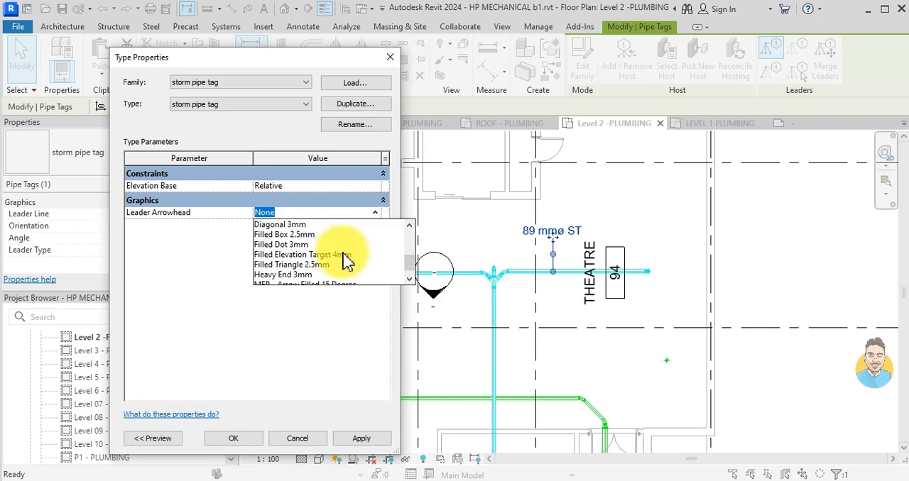
click(301, 265)
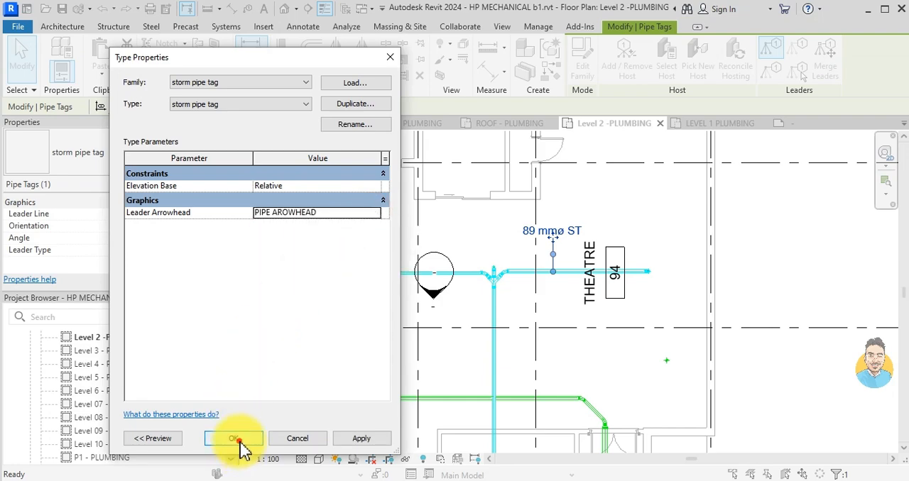
click(238, 440)
scroll(576, 291, up, 2)
key(Escape)
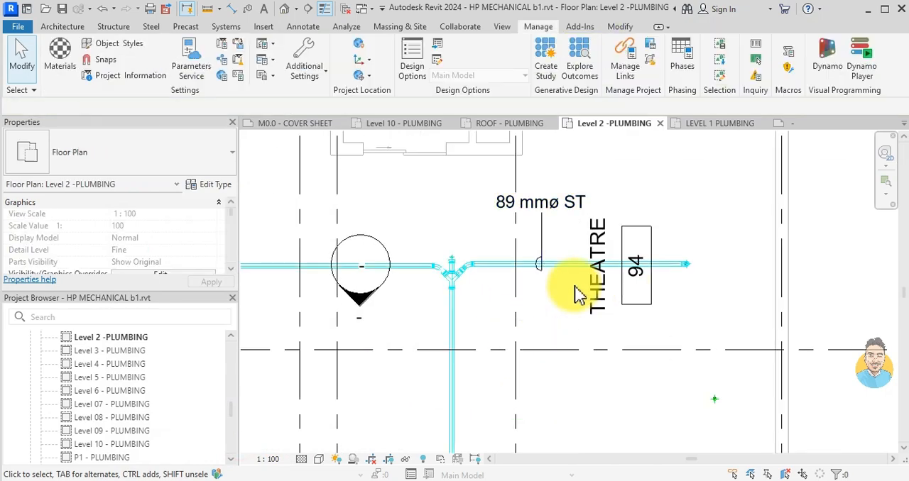
- Move the THEATRE branch's storm pipe tag outside the right-hand building wall and bend its leader into a right angle
click(544, 210)
drag(544, 210, 621, 247)
scroll(714, 211, down, 3)
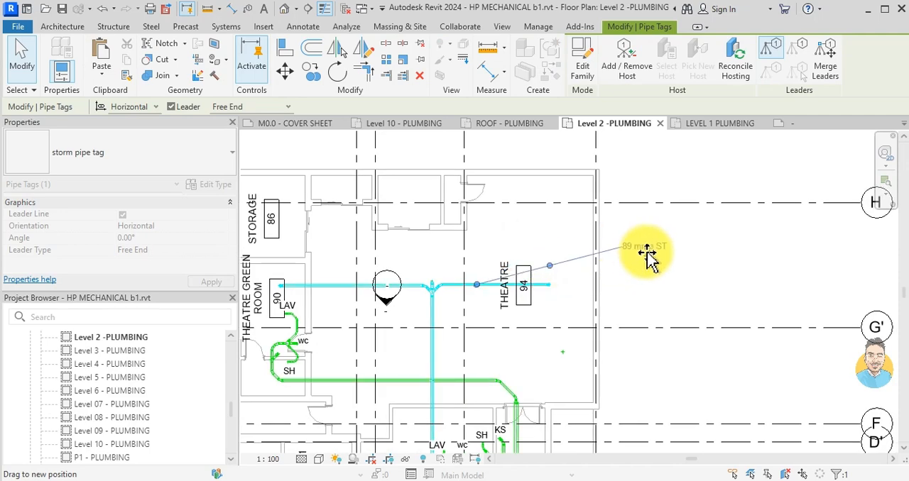
click(549, 262)
drag(511, 252, 477, 241)
key(Escape)
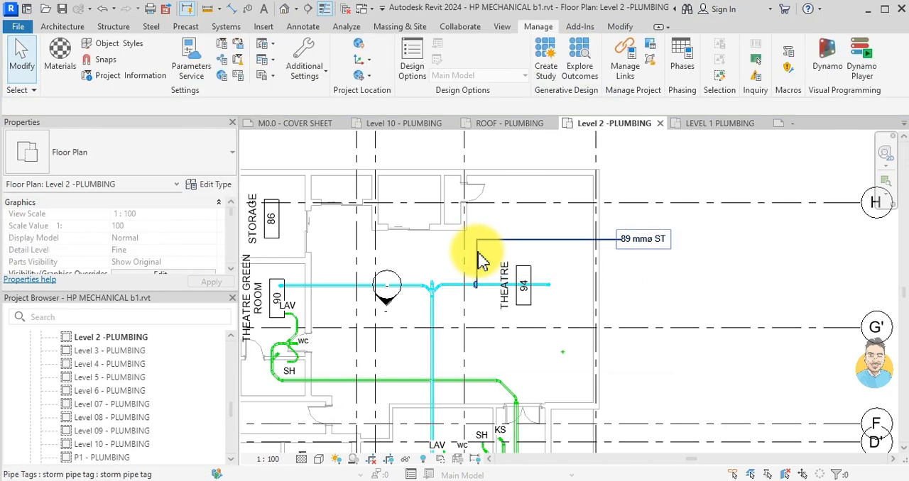
- Tag the storm branch beside the THEATRE GREEN ROOM with the storm pipe tag, using a Free End leader
click(479, 252)
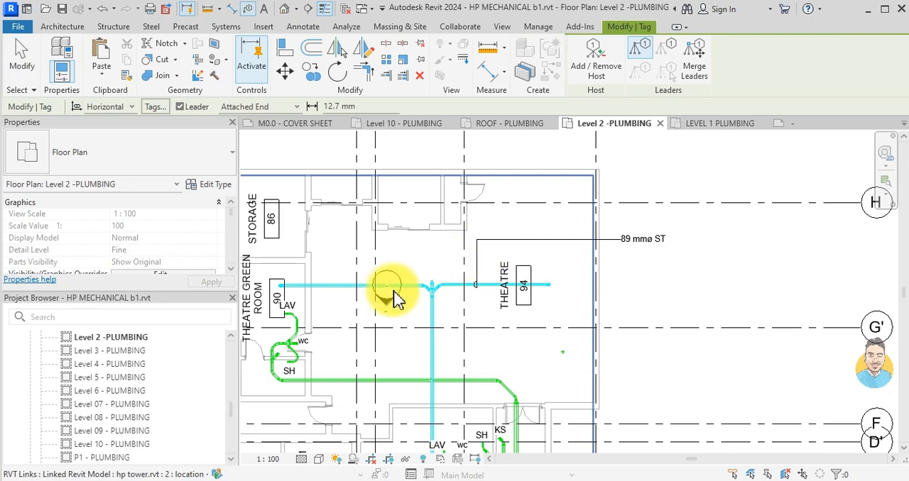
click(346, 287)
scroll(359, 288, up, 3)
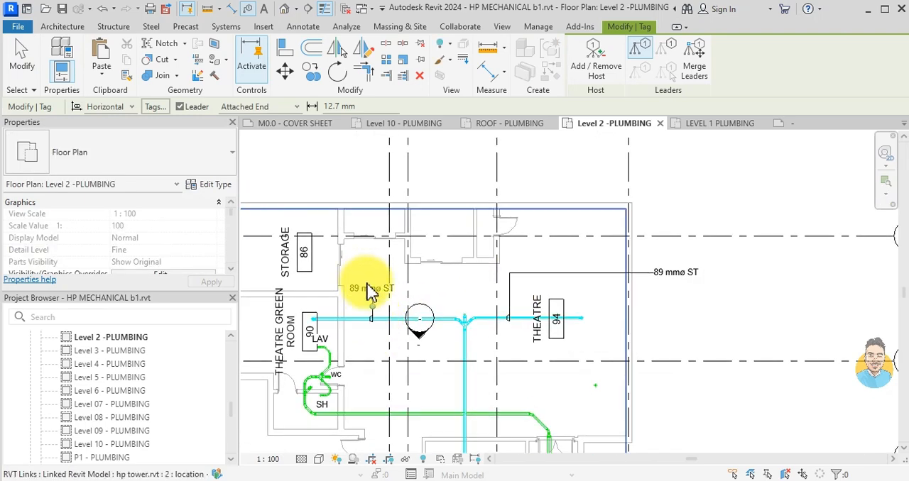
click(296, 109)
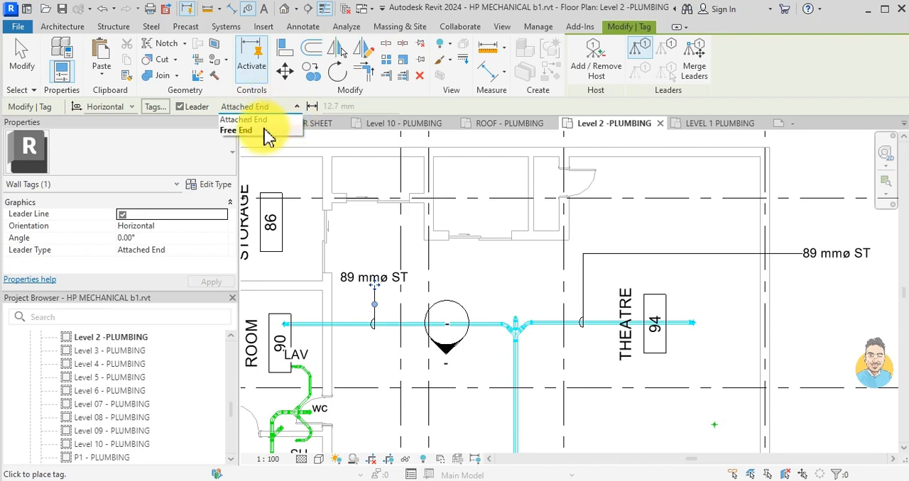
click(236, 130)
- Move the green room branch's tag outside the right-hand wall above the THEATRE branch's tag, and square its leader
scroll(479, 308, down, 4)
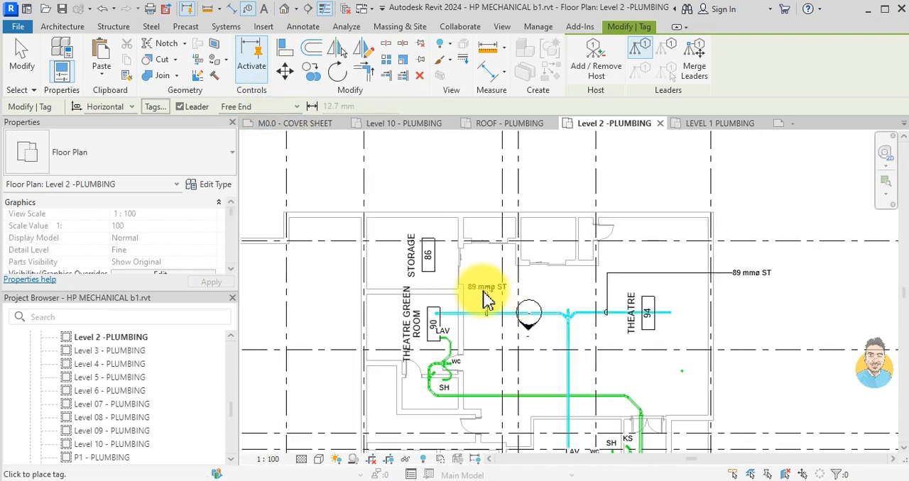
drag(490, 298, 758, 250)
drag(642, 278, 544, 243)
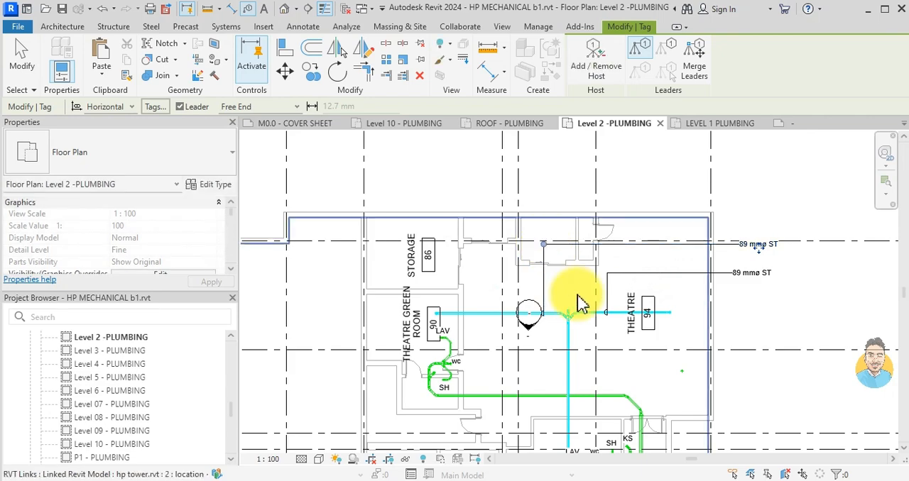
key(Escape)
scroll(578, 295, down, 1)
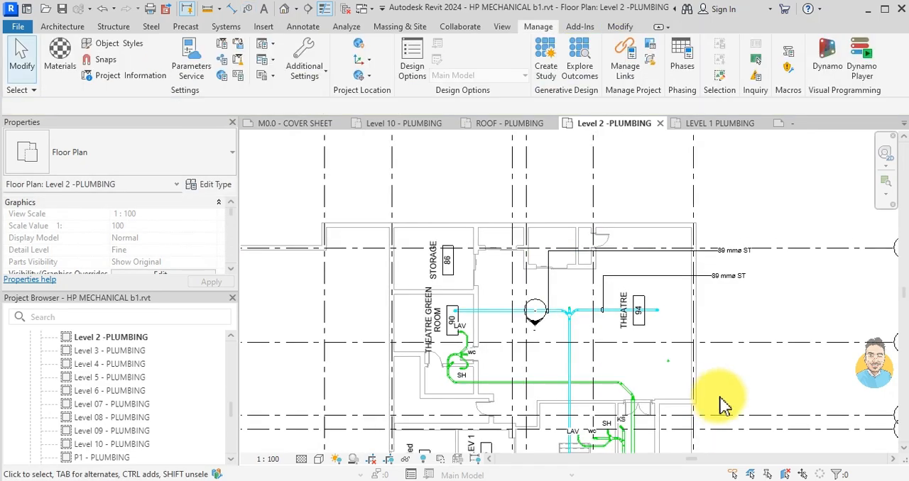
- Tag the vertical storm main just below grid G', placing the storm pipe tag outside the right-hand building wall
middle_drag(719, 396, 666, 286)
click(679, 172)
key(t)
key(g)
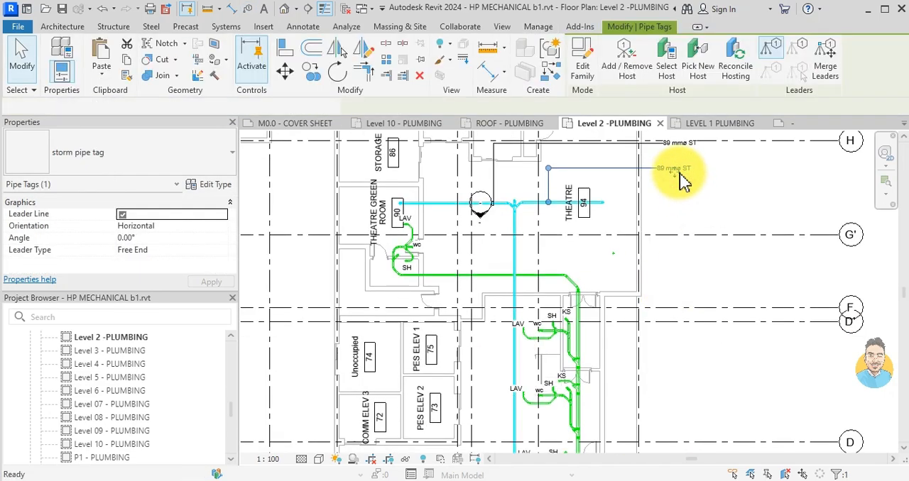
scroll(510, 254, up, 2)
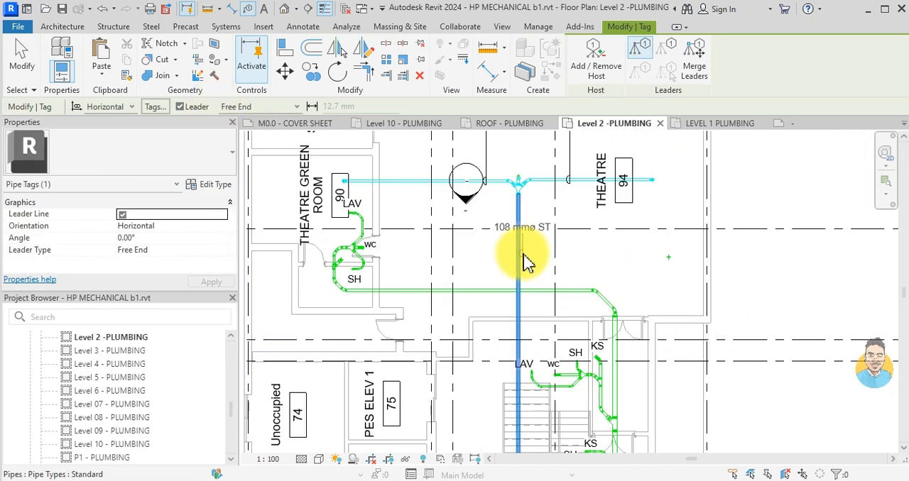
click(513, 251)
click(744, 257)
scroll(653, 320, down, 1)
scroll(601, 320, down, 1)
scroll(588, 341, up, 2)
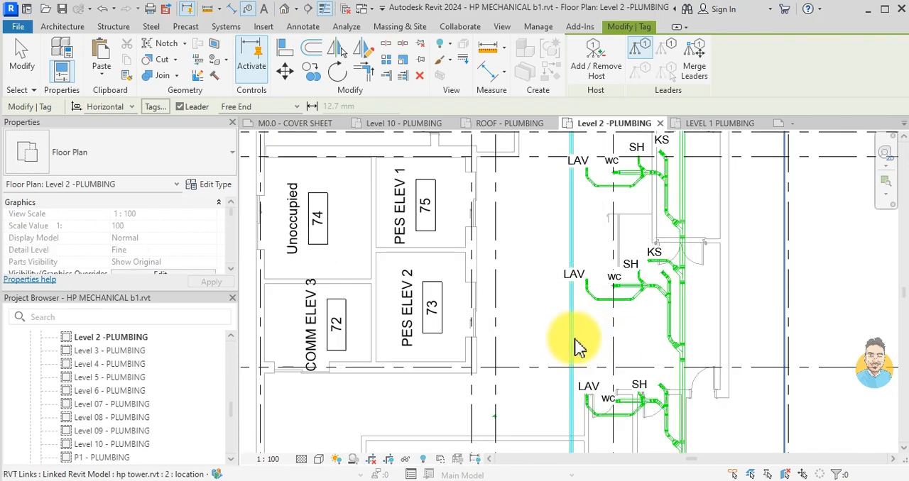
scroll(576, 346, down, 1)
scroll(645, 274, down, 2)
key(Escape)
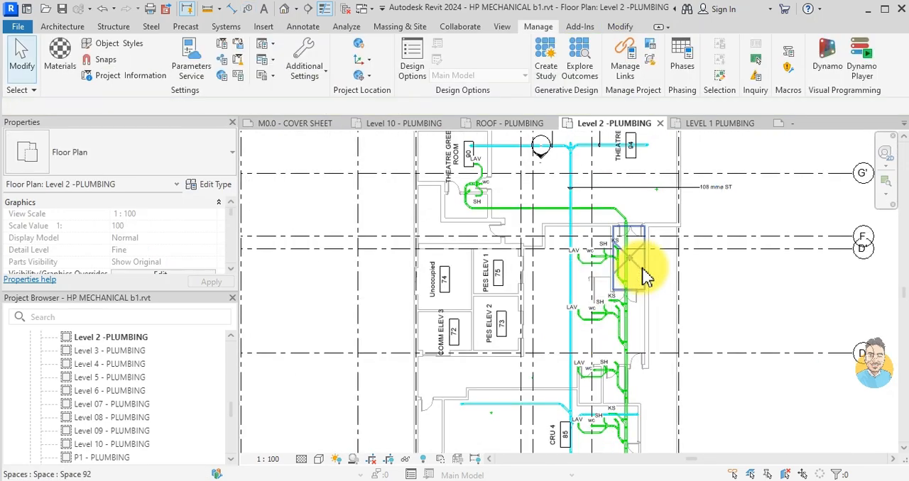
- Add another storm pipe tag to the vertical main just above grid D, aligned below the previous tag outside the wall
click(714, 186)
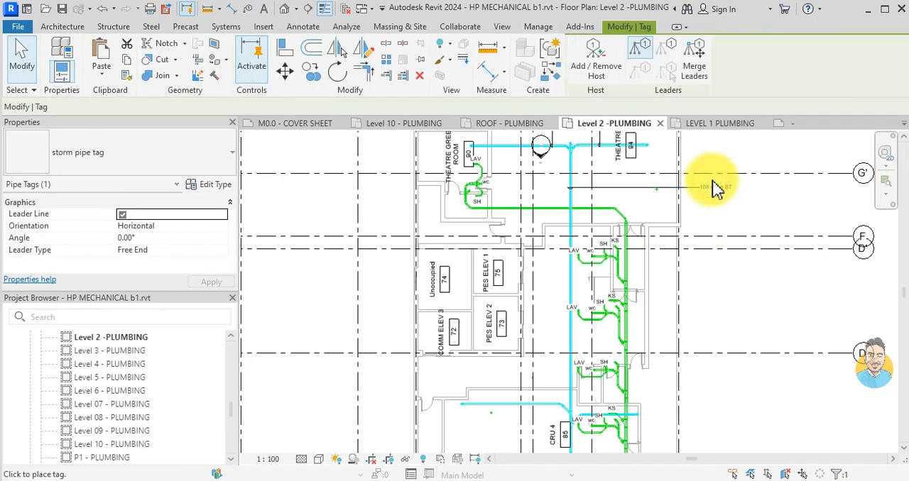
scroll(554, 345, up, 2)
click(583, 337)
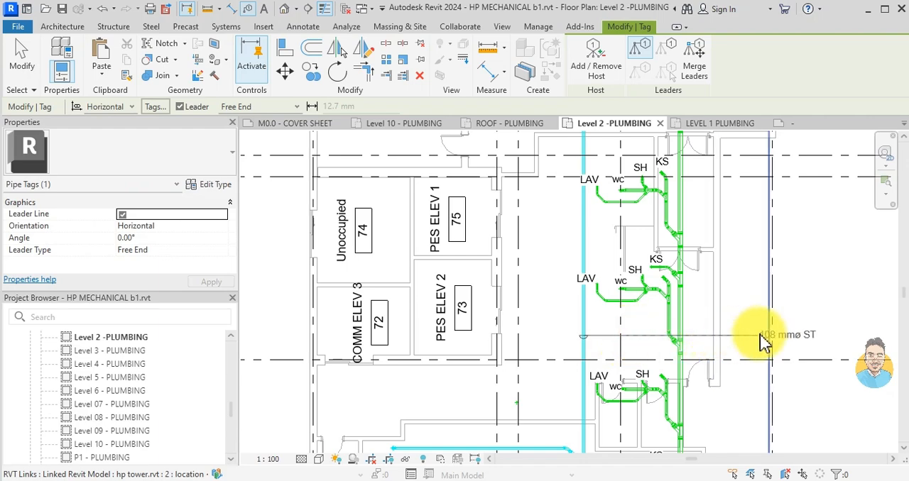
scroll(760, 341, down, 2)
click(794, 334)
scroll(794, 334, down, 1)
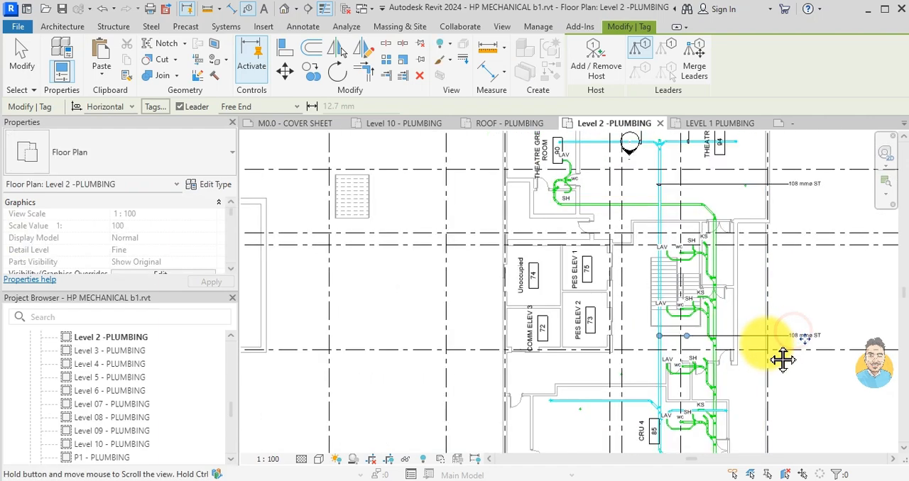
- Tag the vertical storm pipe beside CRU 5, placing the storm pipe tag outside the right-hand wall below the other tags
middle_drag(783, 357, 722, 303)
middle_drag(638, 418, 623, 353)
scroll(632, 366, up, 4)
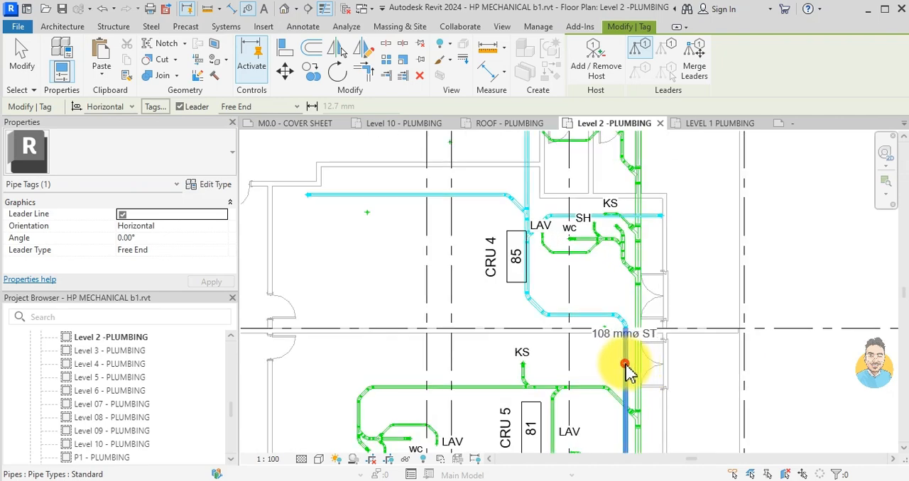
scroll(751, 372, down, 2)
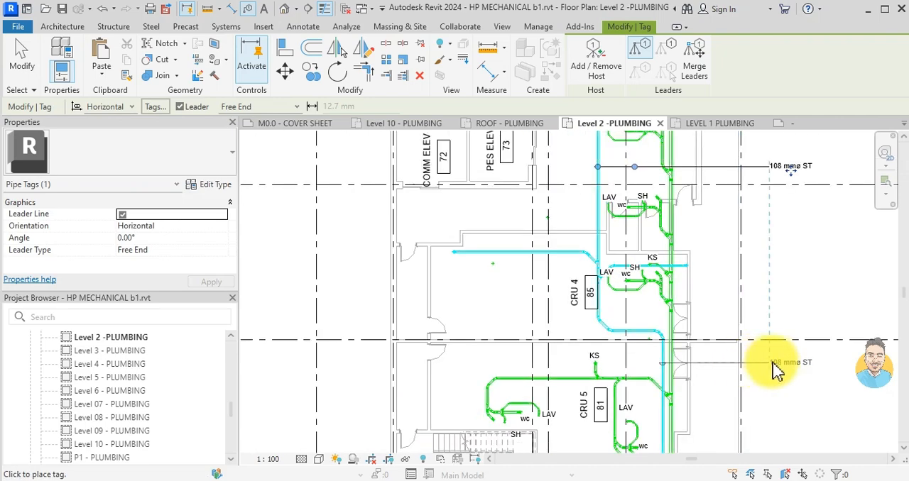
click(778, 364)
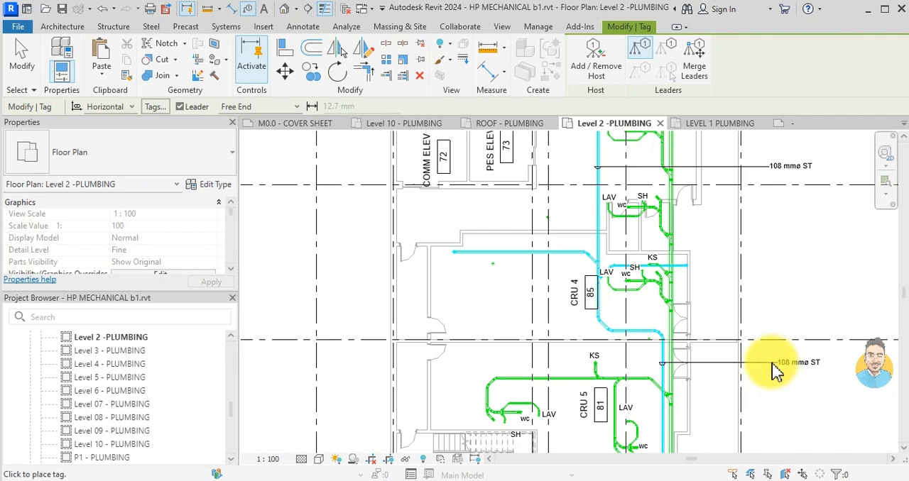
- Tag the vertical sanitary pipe beside CRU 5, placing its tag outside the right-hand wall below the 108 mm storm tag
scroll(718, 356, down, 1)
middle_drag(712, 355, 644, 256)
scroll(628, 307, up, 3)
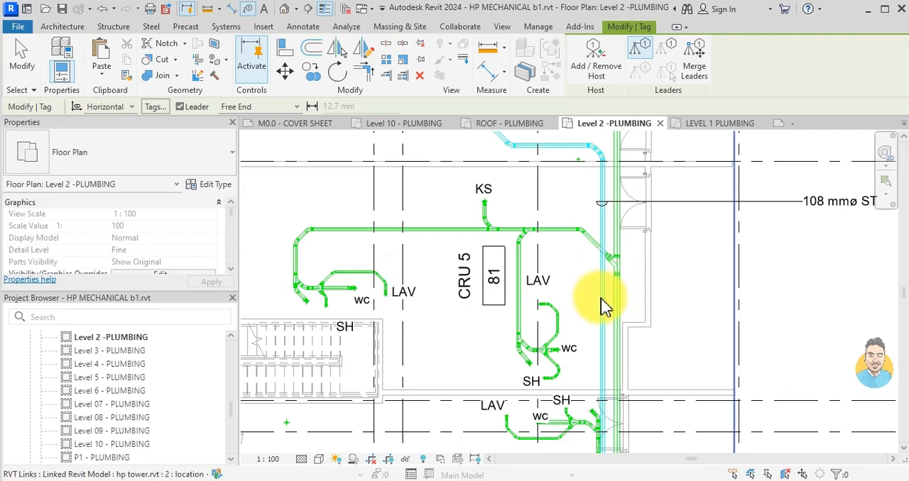
scroll(603, 323, down, 1)
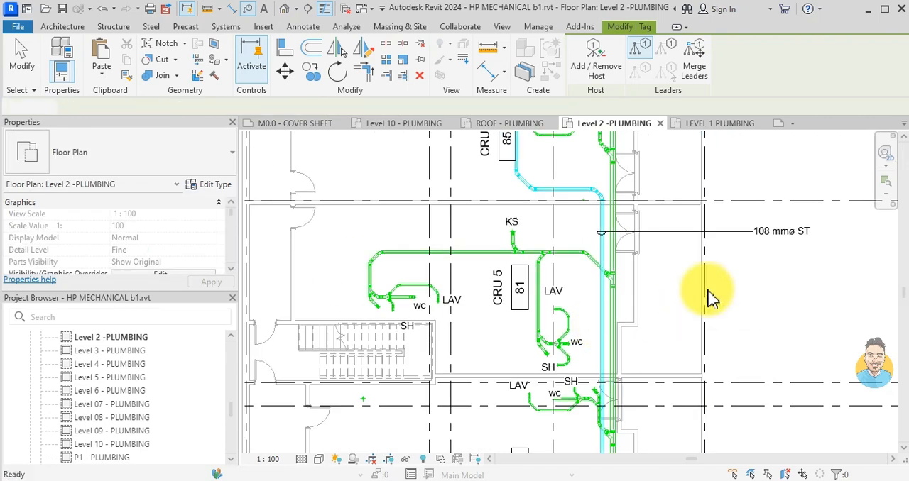
key(Escape)
click(734, 233)
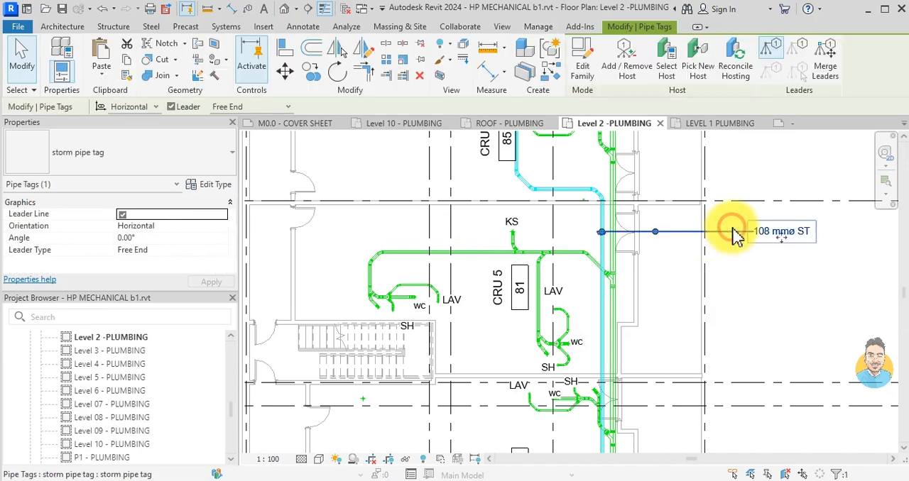
scroll(608, 311, up, 2)
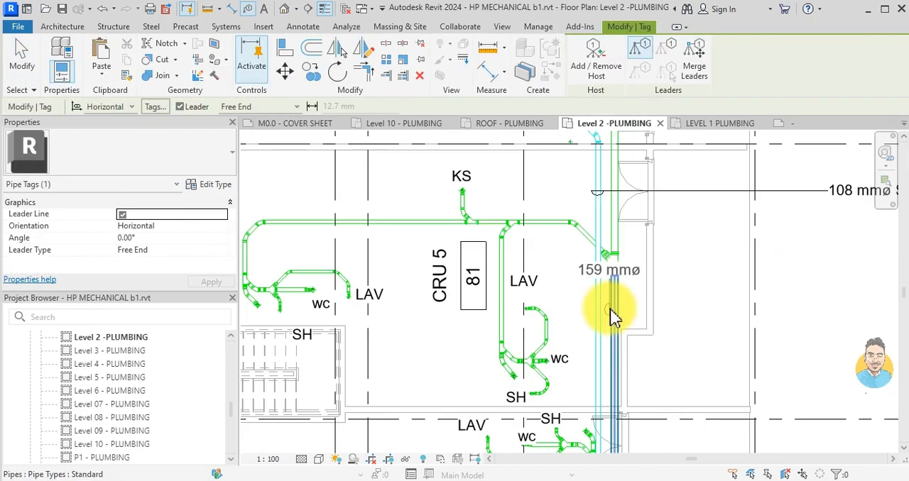
scroll(676, 312, down, 1)
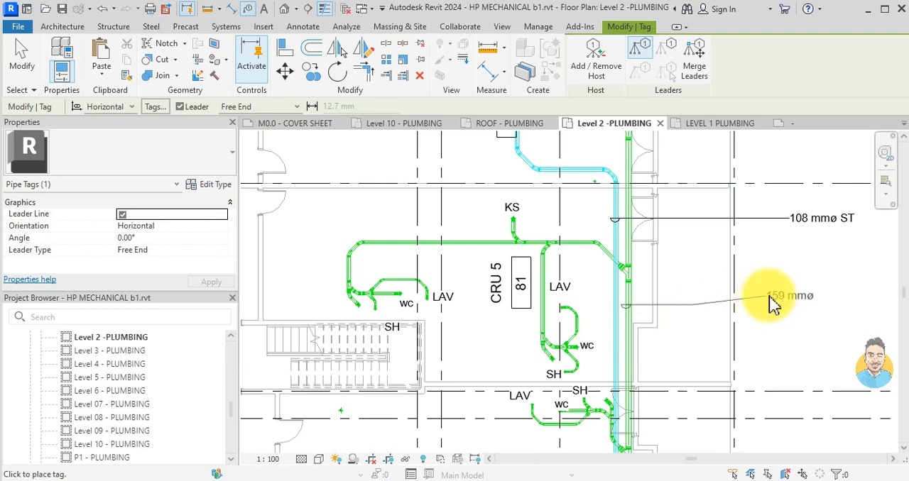
click(794, 306)
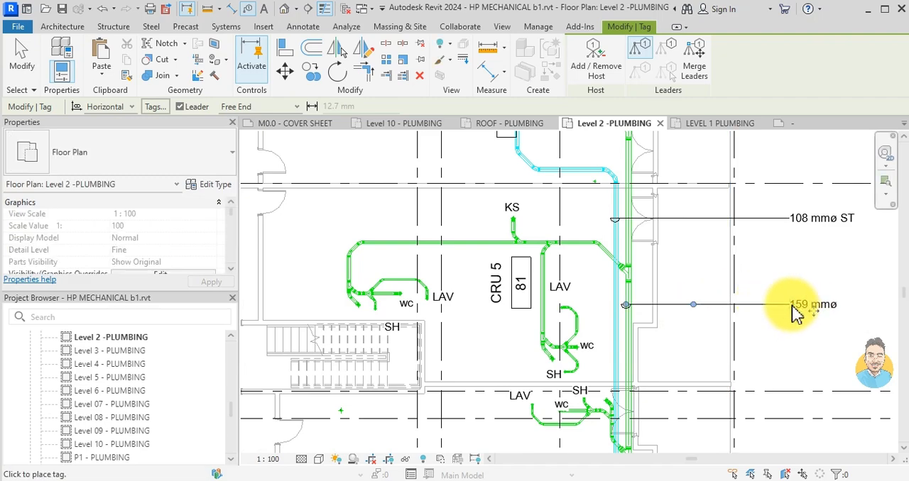
key(Escape)
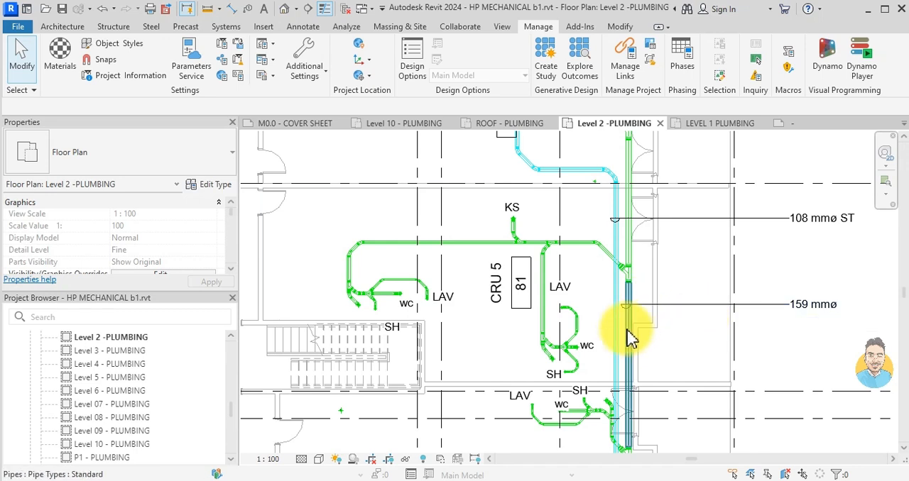
- Open the type properties of the Sanitary piping system and set its abbreviation to SAN
scroll(751, 263, down, 2)
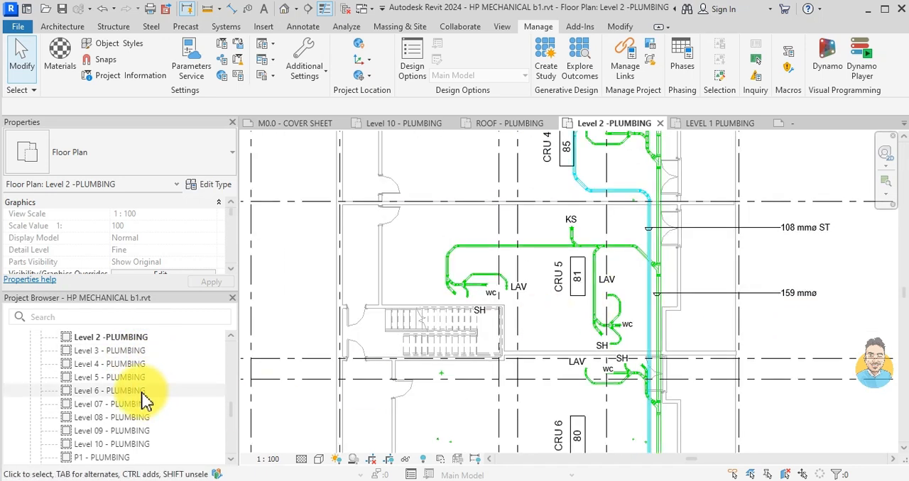
scroll(199, 387, down, 5)
click(9, 431)
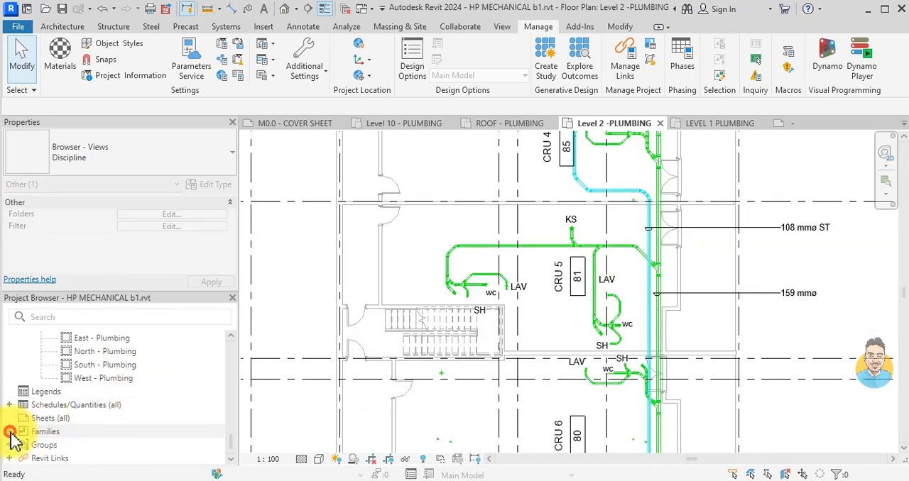
scroll(69, 424, down, 2)
scroll(74, 432, down, 5)
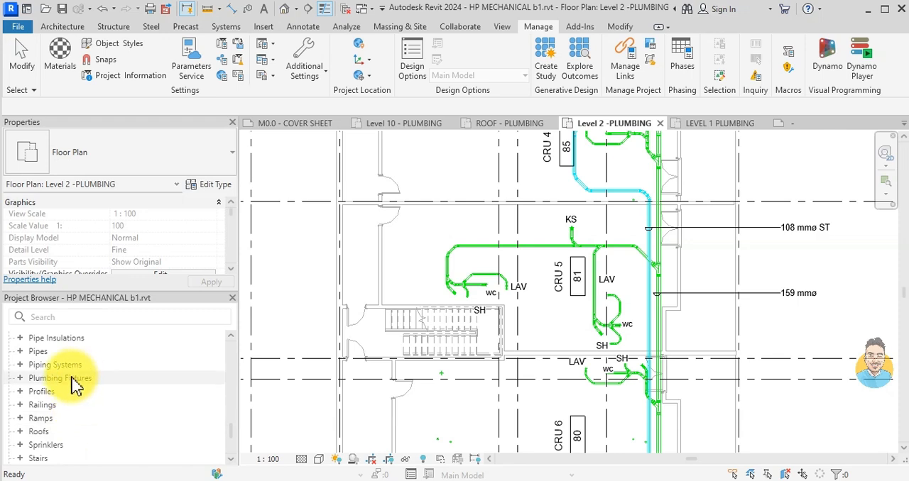
click(20, 365)
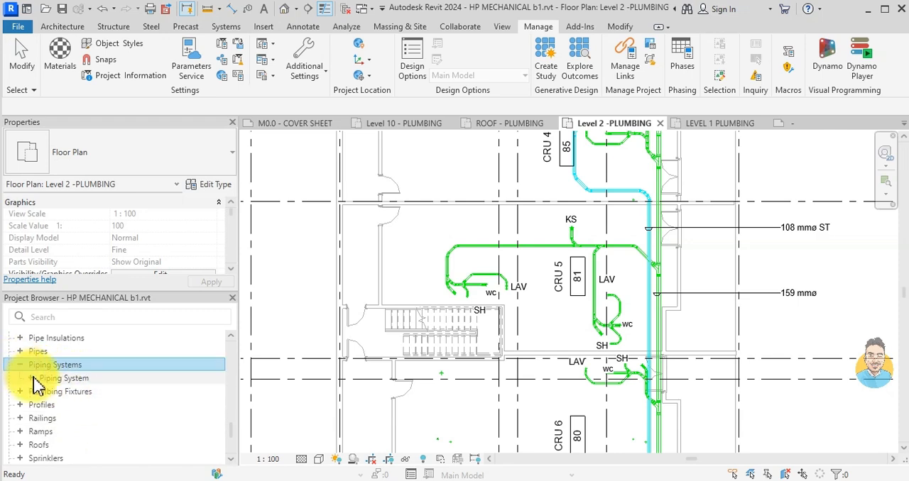
click(32, 377)
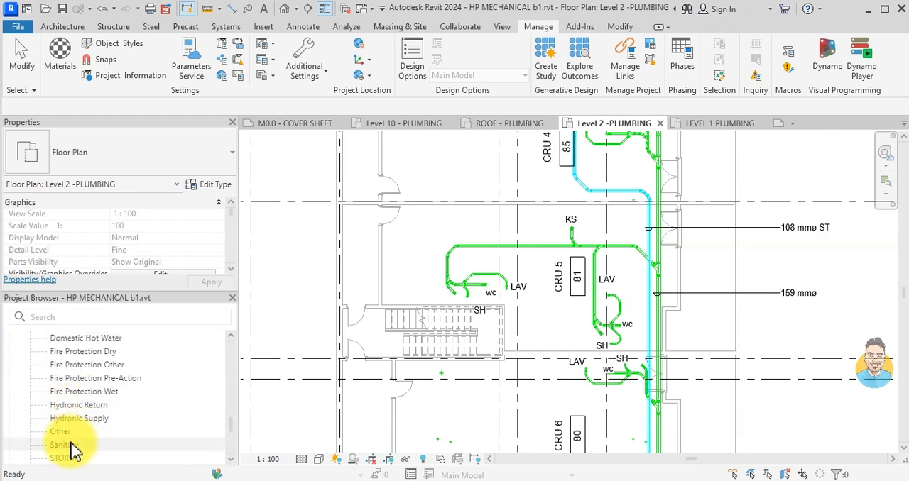
double_click(68, 443)
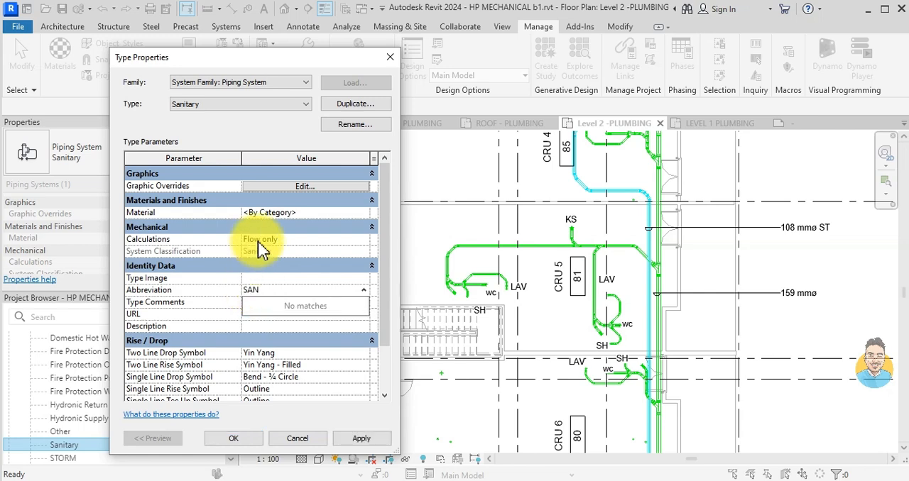
- Override the Sanitary piping system's line colour with orange RGB 255-128-000 and apply the type changes
click(280, 185)
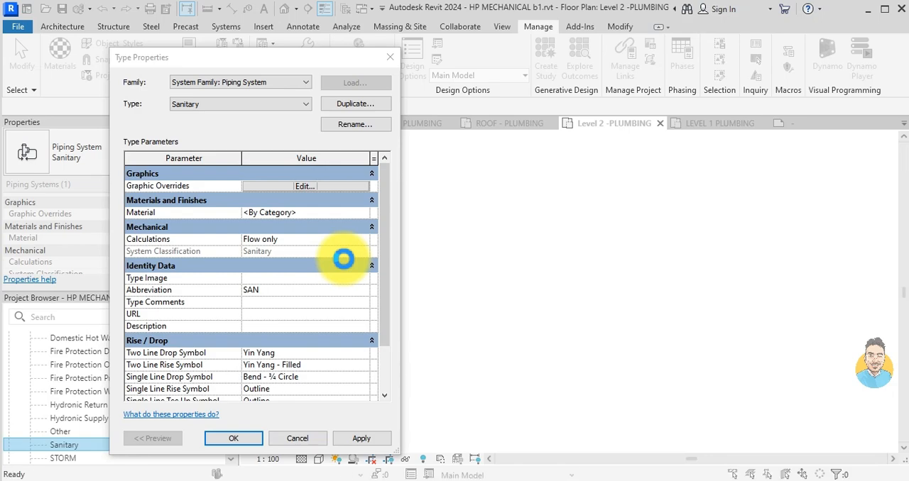
click(344, 255)
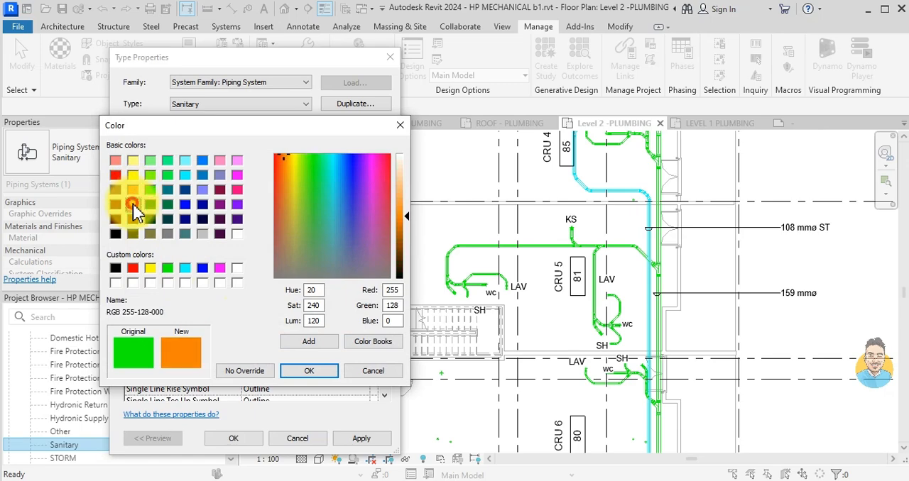
click(307, 370)
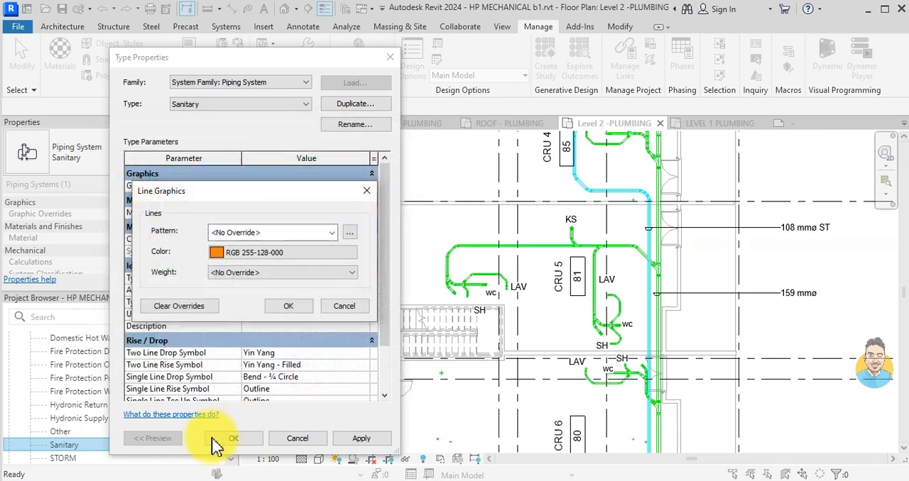
click(305, 359)
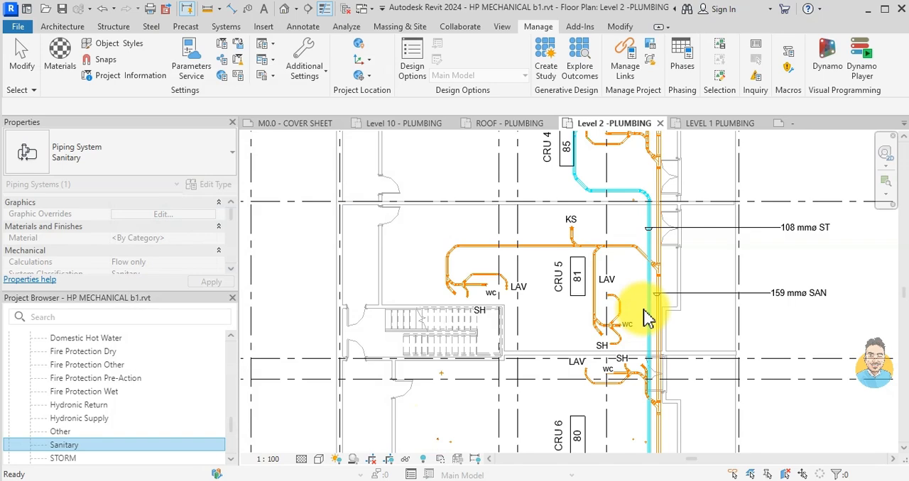
- Tag the vertical sanitary main beside CRU 6, placing the tag outside the right-hand wall in line with the sanitary tag above
scroll(717, 300, down, 1)
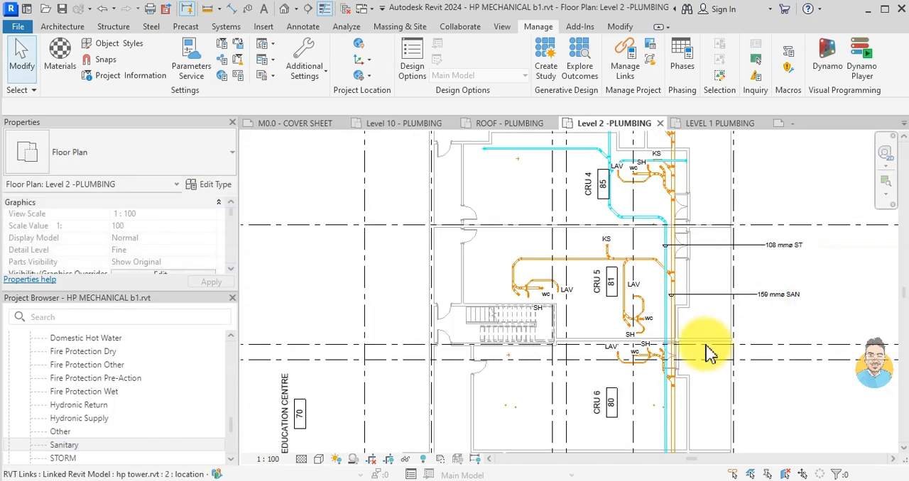
click(752, 304)
scroll(745, 298, down, 2)
middle_drag(708, 384, 567, 301)
scroll(589, 348, up, 4)
click(517, 280)
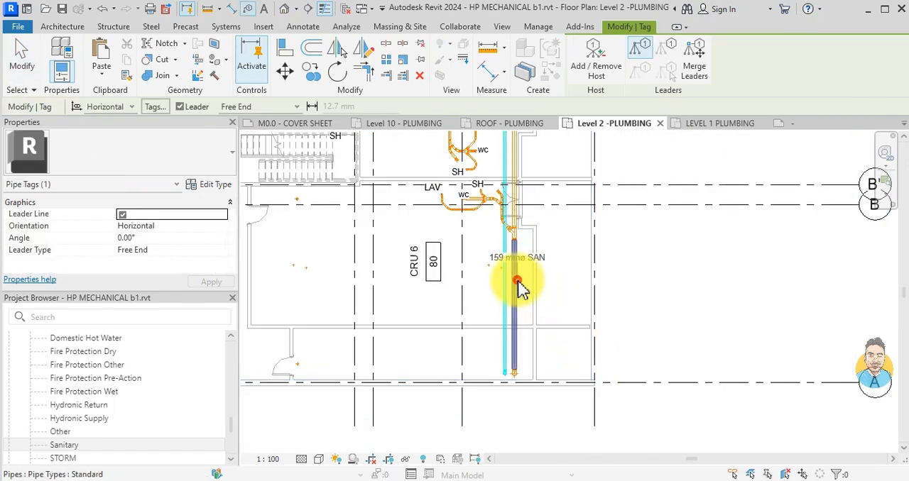
scroll(637, 295, down, 2)
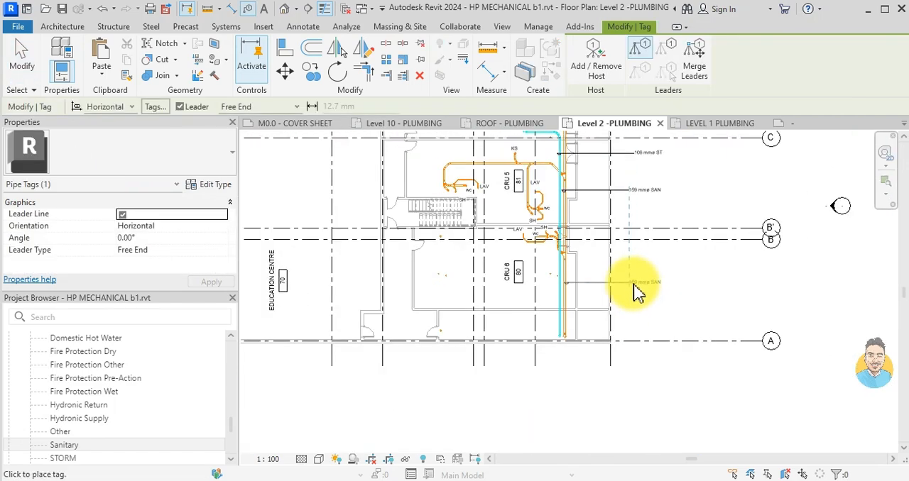
click(637, 294)
- Tag the horizontal sanitary branch above CRU 5 near its western bend, placing the tag outside the room's left-hand wall
scroll(537, 367, up, 5)
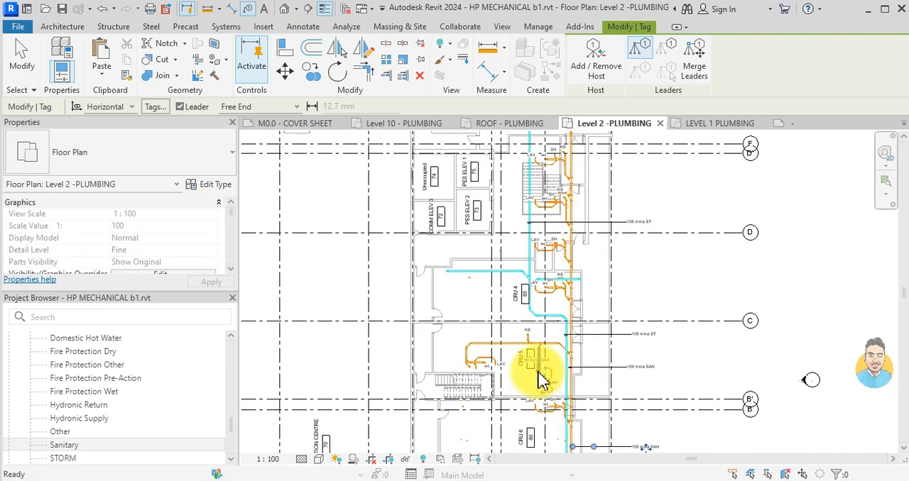
click(521, 378)
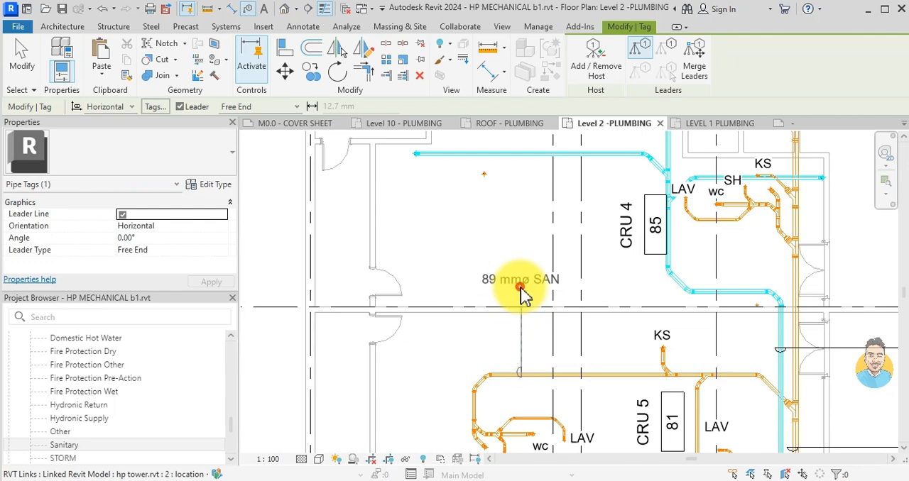
scroll(540, 298, down, 2)
scroll(429, 287, up, 1)
click(402, 285)
- Tag the vertical sanitary main just below grid D', placing the tag outside the right-hand building wall
scroll(593, 274, down, 1)
middle_drag(593, 273, 436, 461)
click(542, 342)
scroll(632, 286, up, 4)
middle_drag(636, 245, 599, 448)
scroll(598, 449, down, 2)
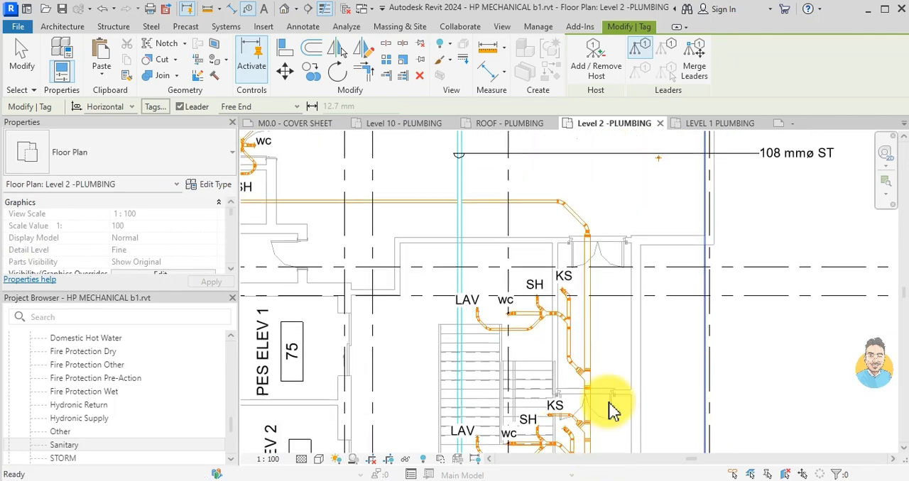
click(590, 326)
click(758, 334)
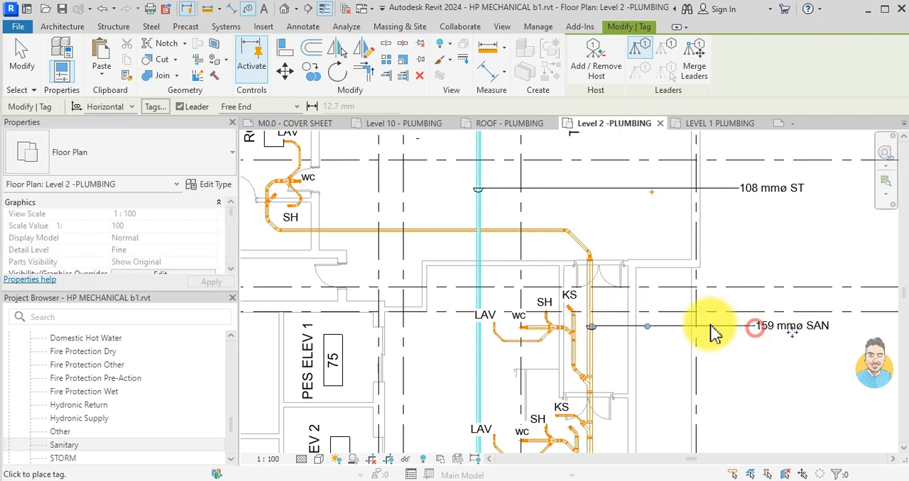
- Tag the horizontal THEATRE sanitary branch, moving the tag outside the right-hand wall below the storm tag and squaring its leader
click(503, 232)
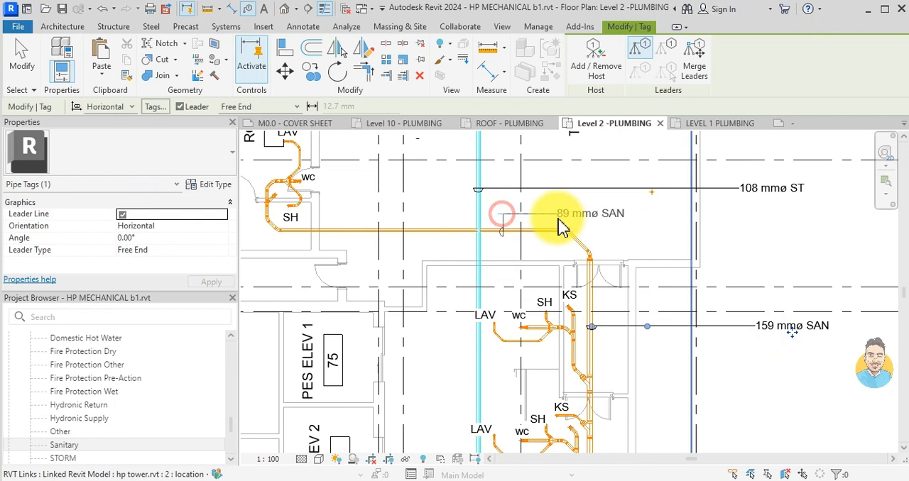
click(604, 221)
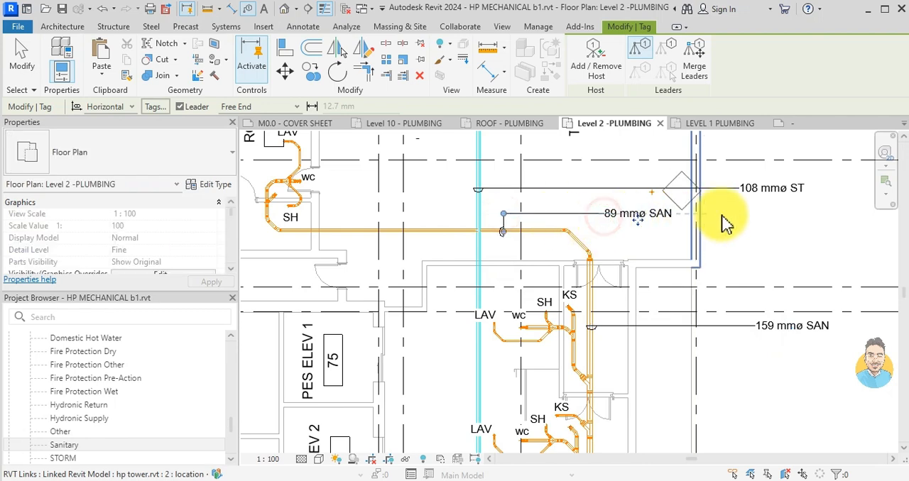
key(Escape)
click(633, 229)
drag(633, 229, 754, 221)
drag(586, 222, 501, 217)
key(Escape)
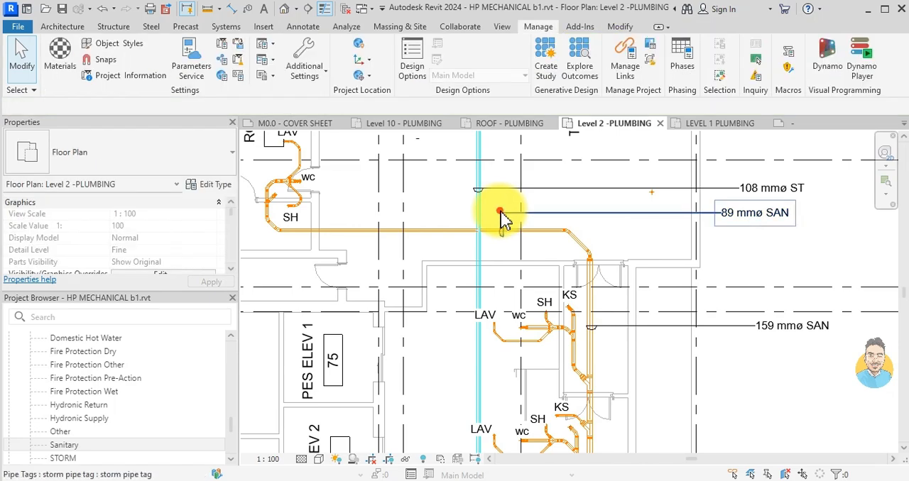
click(500, 217)
- Add a second tag to the horizontal sanitary branch above CRU 5, placing it outside the left-hand wall above the branch's first tag
key(s)
scroll(500, 212, down, 4)
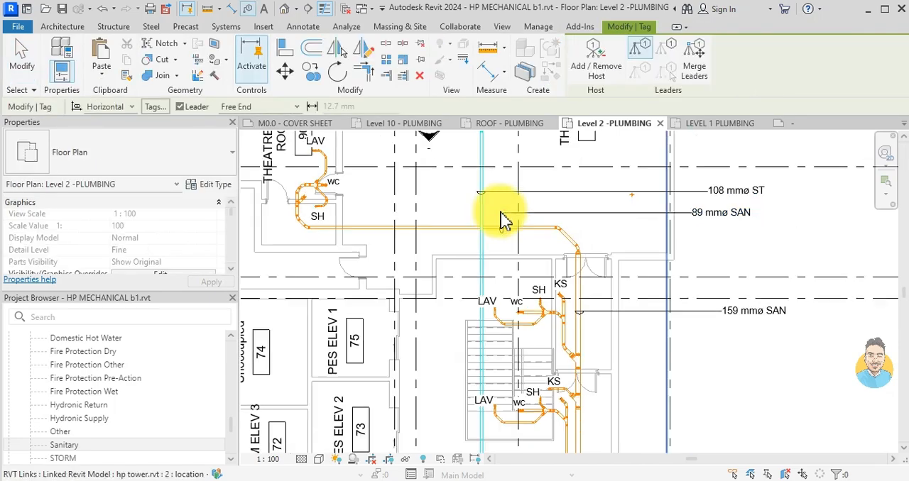
scroll(399, 182, up, 3)
scroll(604, 284, down, 2)
middle_drag(603, 286, 572, 166)
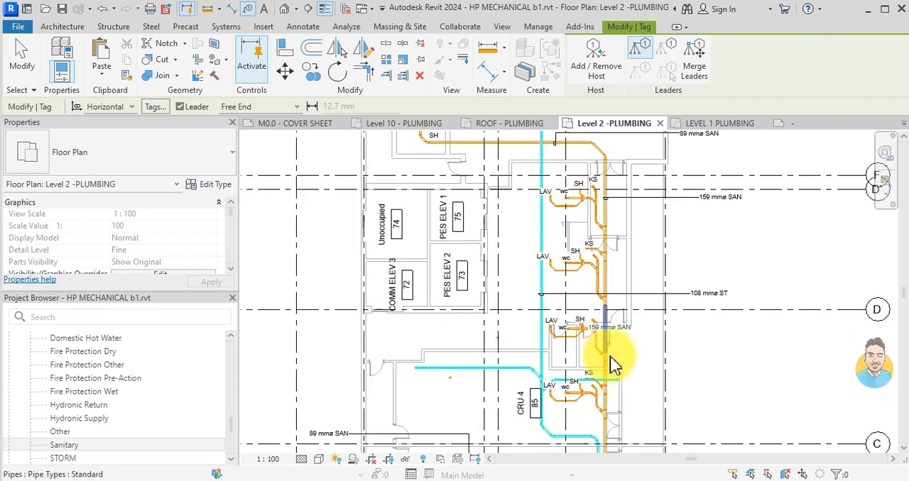
middle_drag(612, 361, 566, 170)
middle_drag(566, 316, 551, 222)
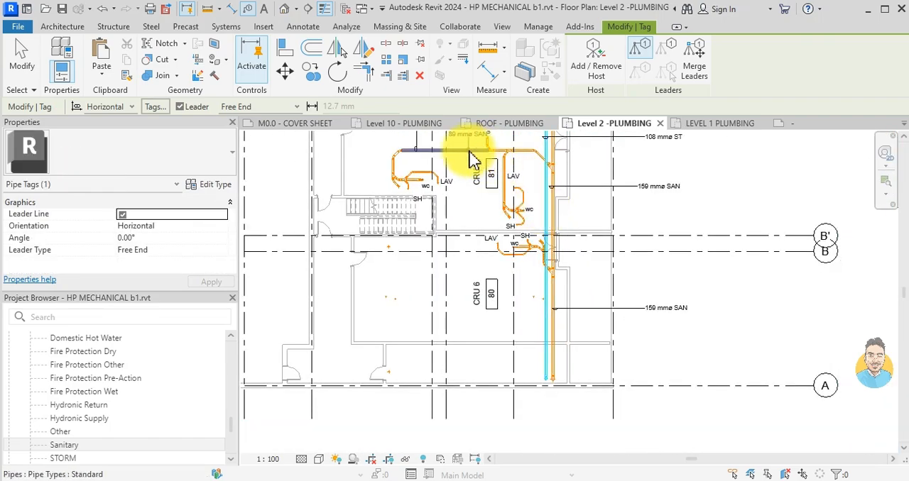
middle_drag(473, 156, 466, 390)
scroll(470, 380, up, 3)
scroll(472, 375, up, 1)
click(472, 372)
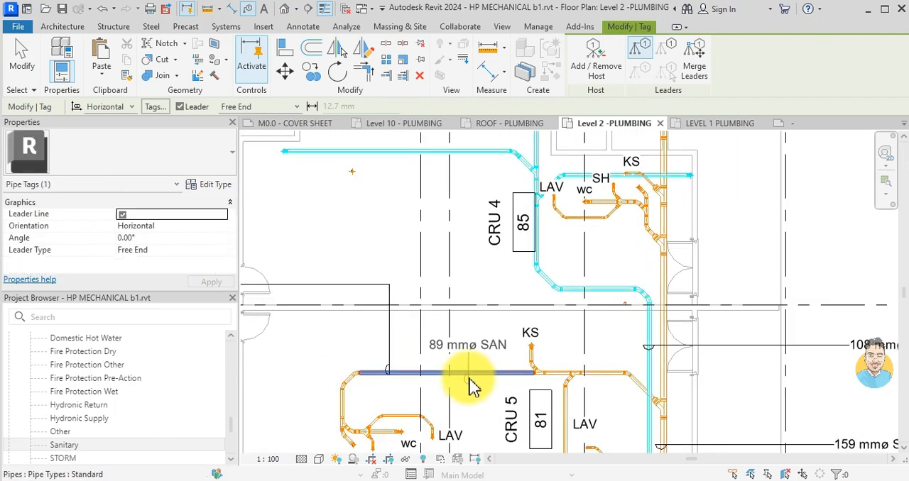
click(470, 326)
scroll(472, 275, down, 4)
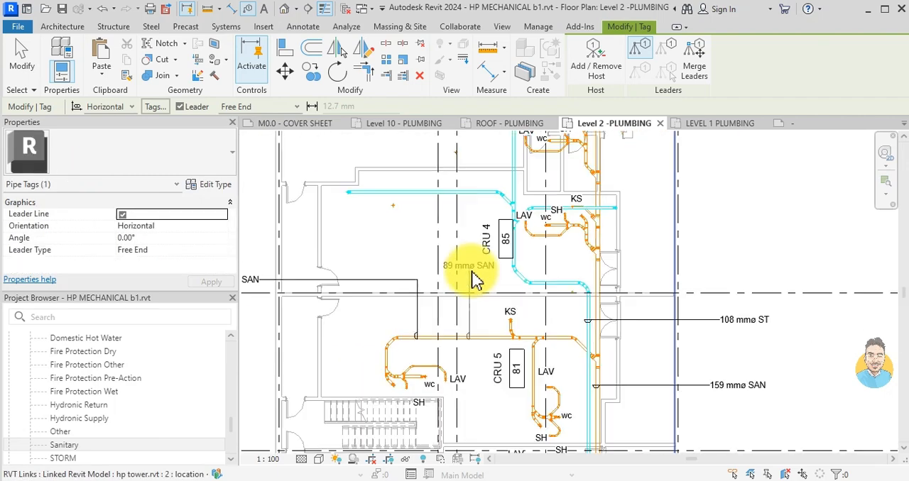
middle_drag(311, 252, 490, 295)
scroll(465, 302, up, 2)
click(465, 307)
- Add another tag to the vertical sanitary main beside CRU 6, aligned outside the right-hand wall below the existing tag
click(709, 363)
drag(712, 330, 707, 305)
scroll(594, 280, down, 3)
scroll(625, 360, down, 1)
scroll(608, 359, up, 3)
click(644, 343)
click(737, 343)
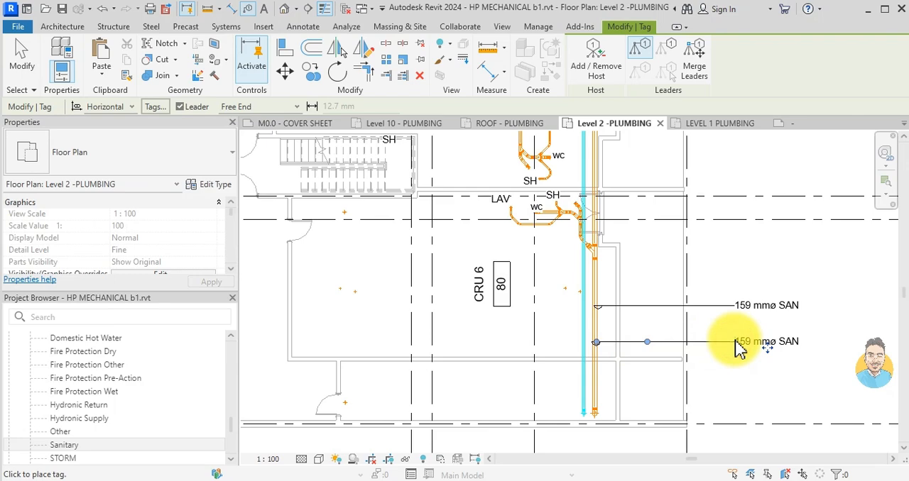
key(Escape)
scroll(603, 320, down, 4)
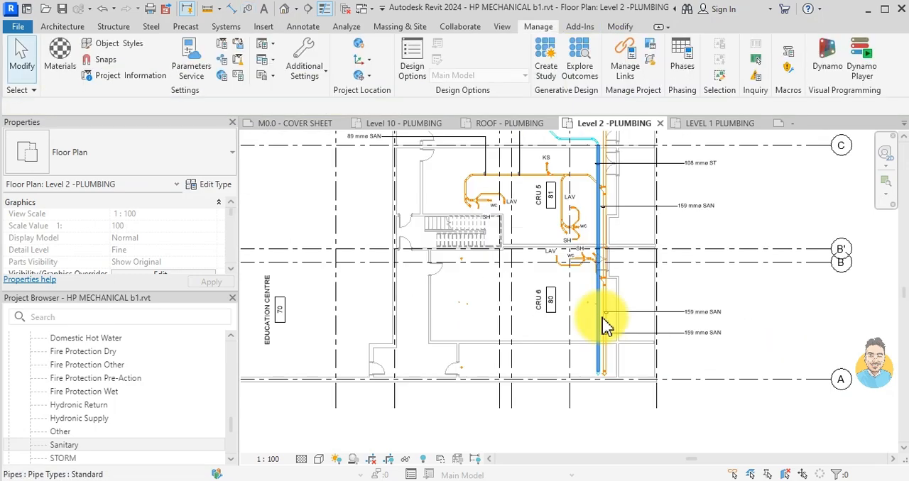
middle_drag(652, 284, 649, 421)
scroll(595, 243, up, 4)
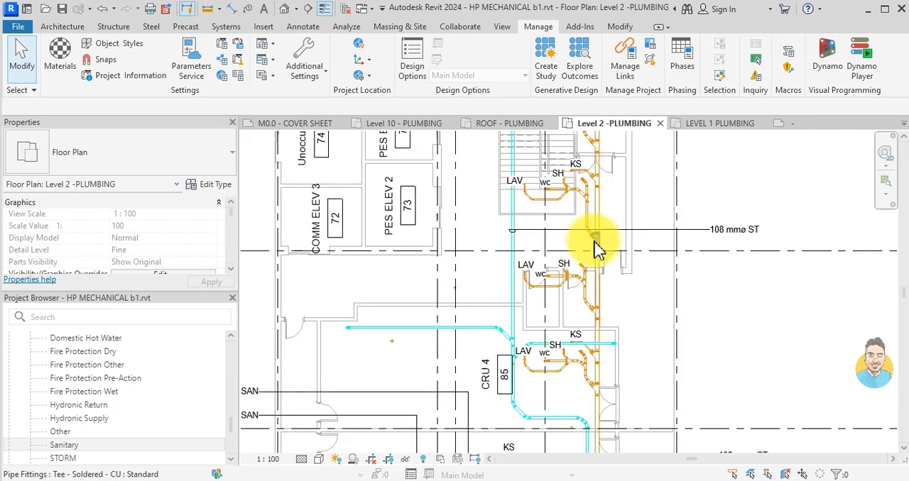
- Tag the vertical sanitary main just below grid D, placing the tag outside the right-hand building wall below the storm tag
click(732, 233)
key(t)
key(g)
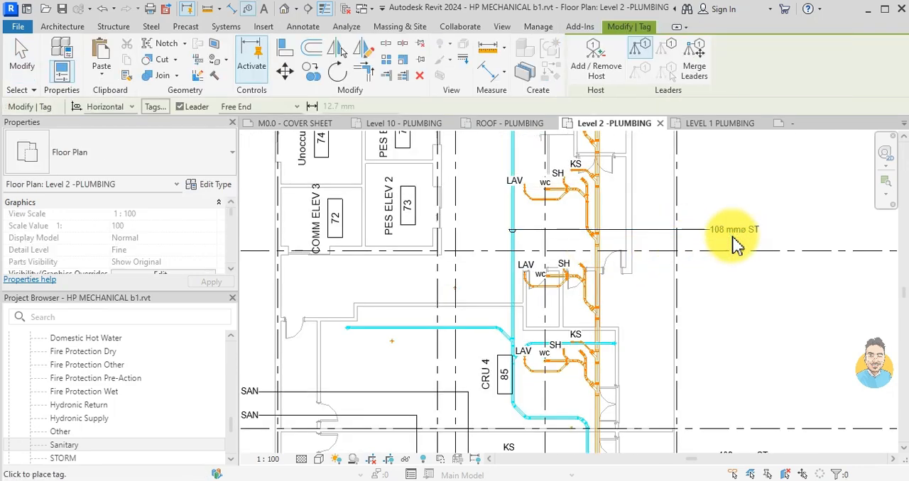
scroll(598, 301, up, 2)
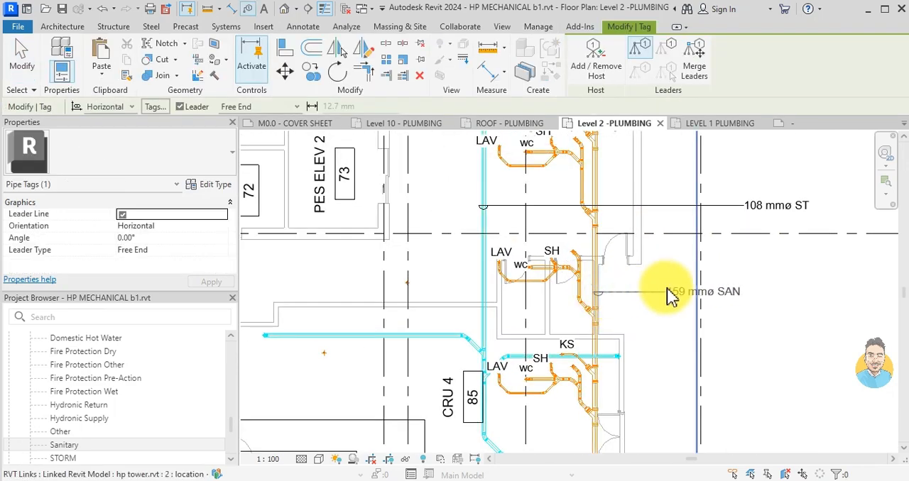
click(749, 297)
scroll(574, 343, down, 5)
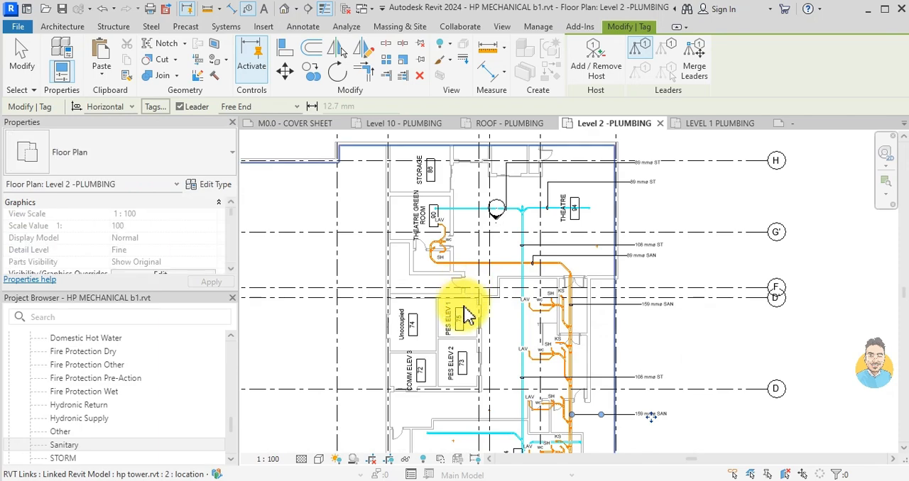
middle_drag(490, 259, 484, 314)
scroll(528, 320, down, 1)
middle_drag(526, 422, 526, 300)
middle_drag(522, 370, 515, 258)
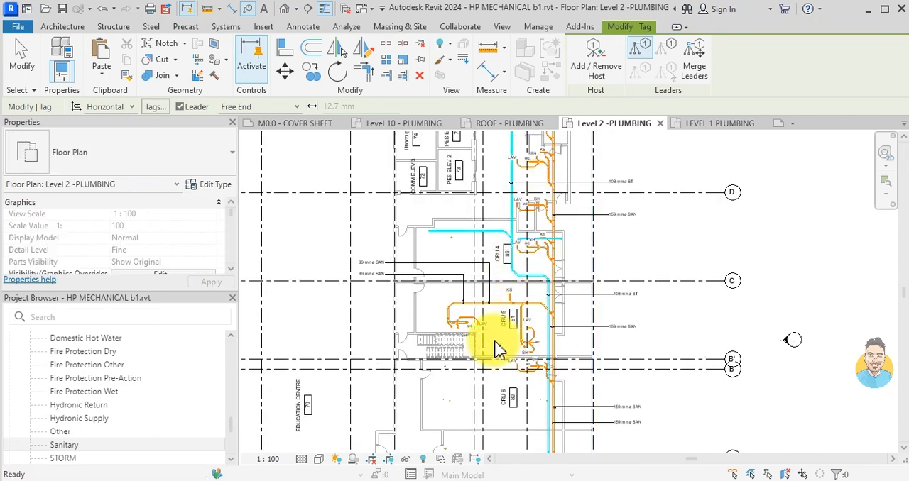
key(Escape)
- Try to tag the sanitary stack beside the KS branch of the bathroom between grids D' and D
scroll(495, 342, up, 5)
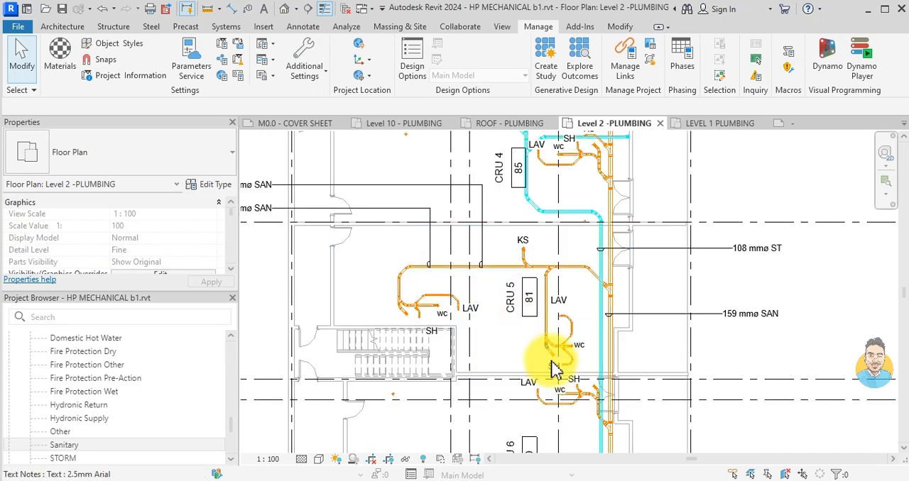
scroll(475, 306, down, 6)
middle_drag(603, 307, 581, 383)
scroll(505, 278, up, 4)
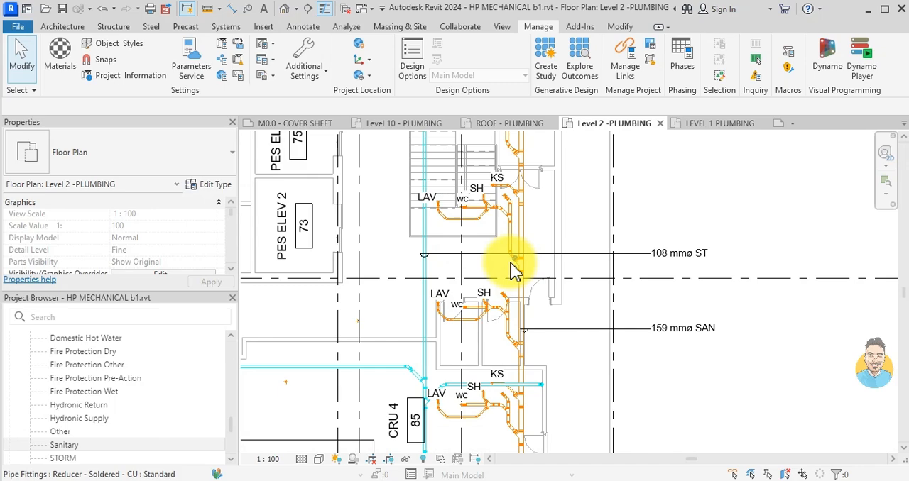
scroll(574, 279, up, 4)
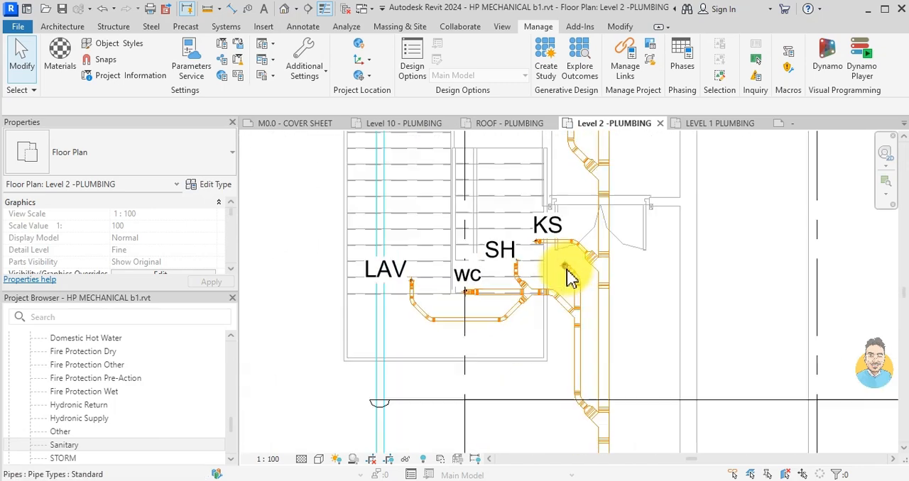
scroll(554, 288, down, 5)
scroll(574, 278, up, 3)
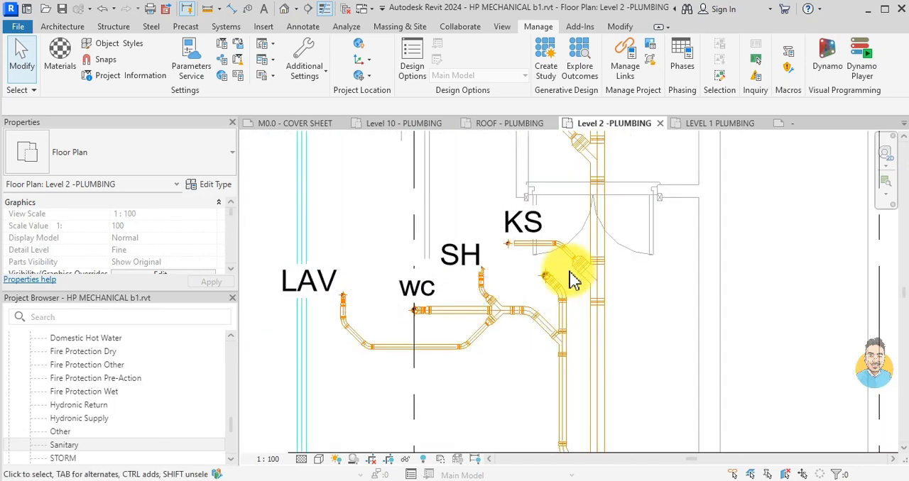
key(g)
scroll(554, 278, up, 2)
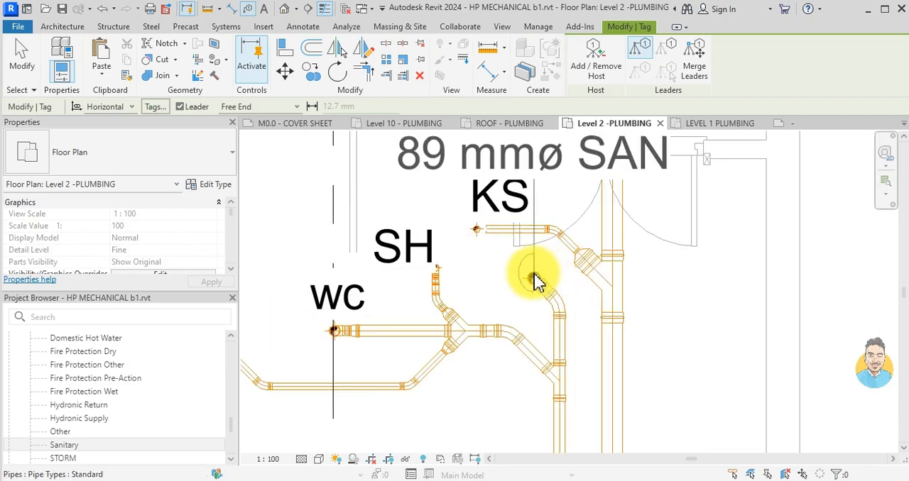
click(535, 280)
scroll(536, 281, down, 3)
key(ctrl+z)
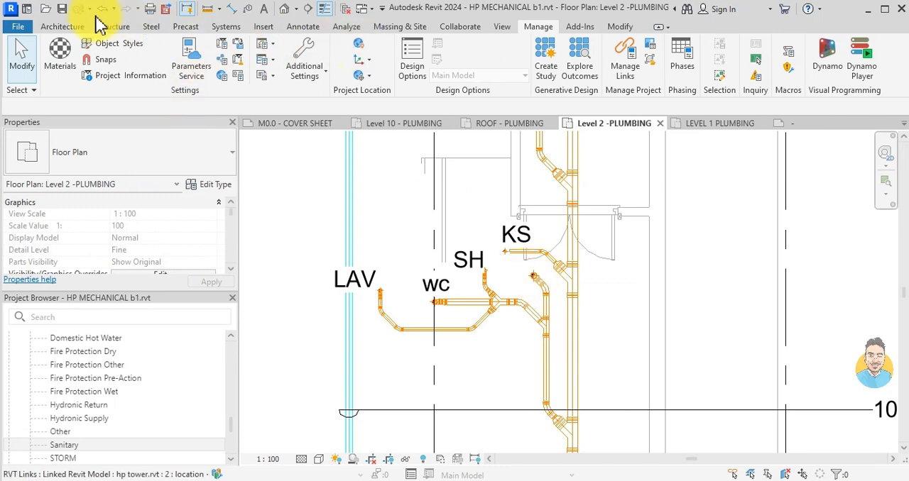
- Start a 2.5mm Arial text note with a two-segment leader, its arrow on the sanitary stack between grids D' and D
scroll(546, 234, down, 2)
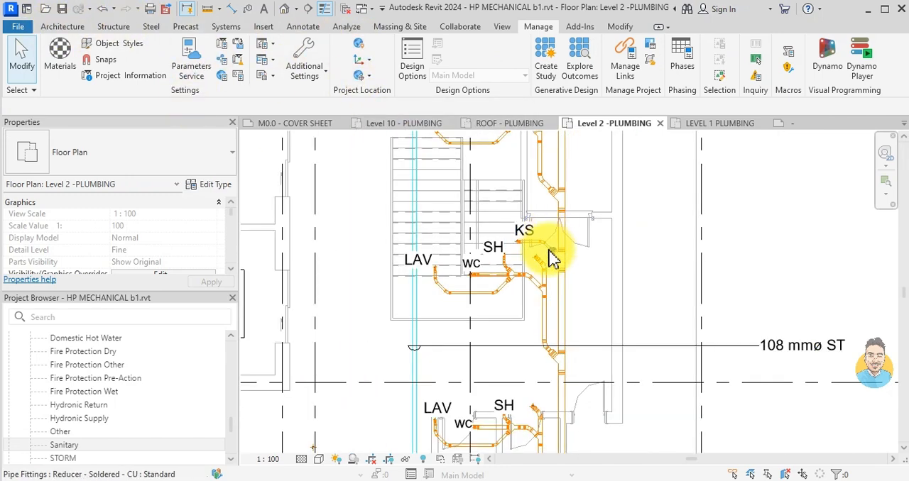
key(t)
key(x)
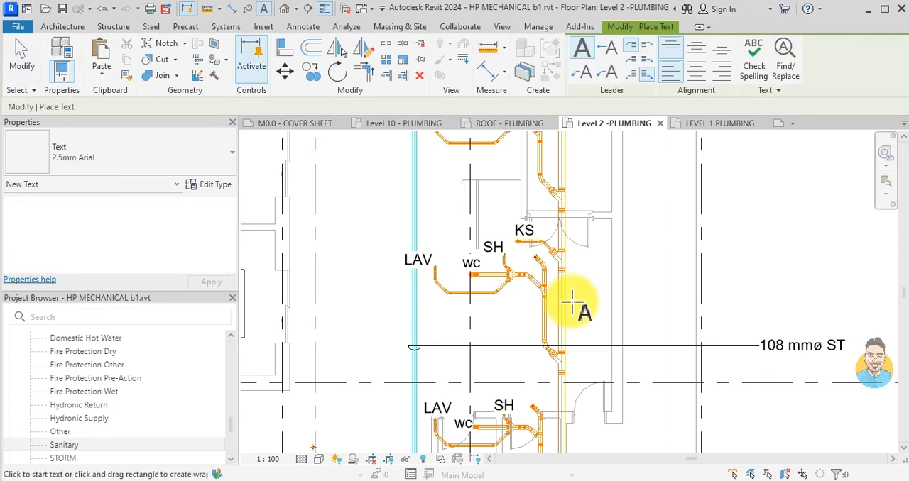
click(611, 51)
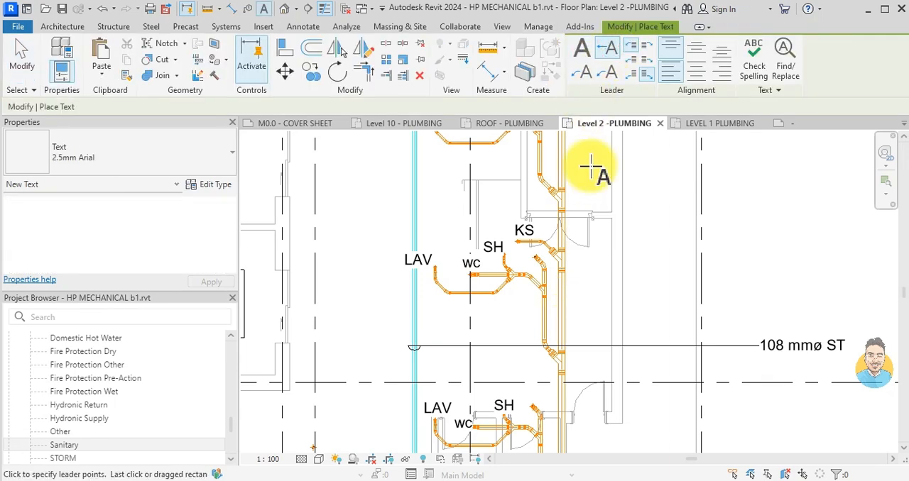
scroll(554, 244, up, 5)
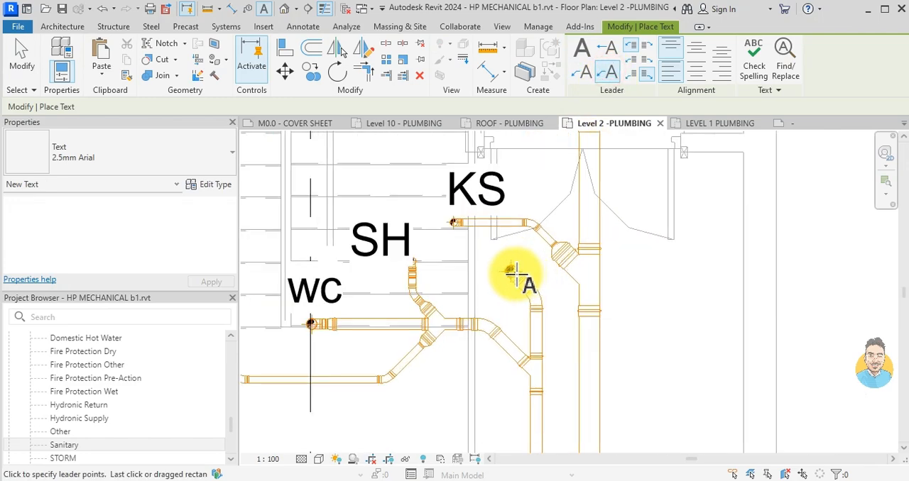
click(511, 270)
scroll(563, 249, down, 3)
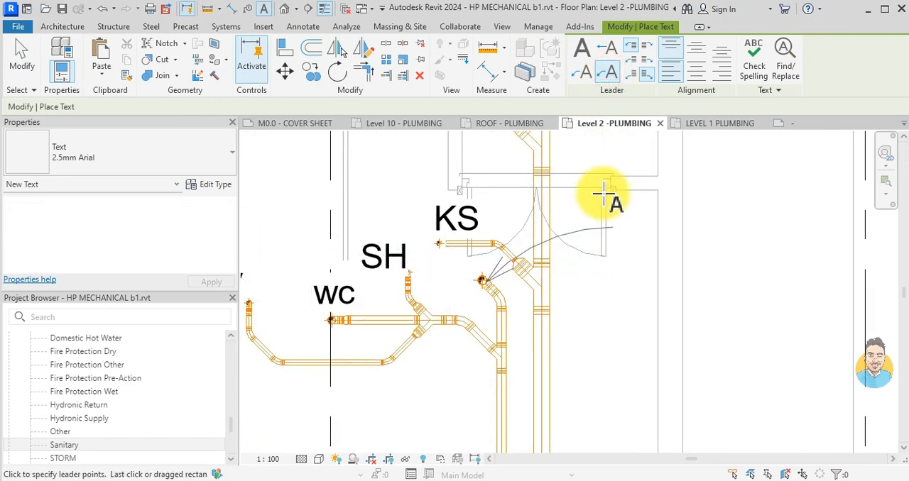
click(583, 74)
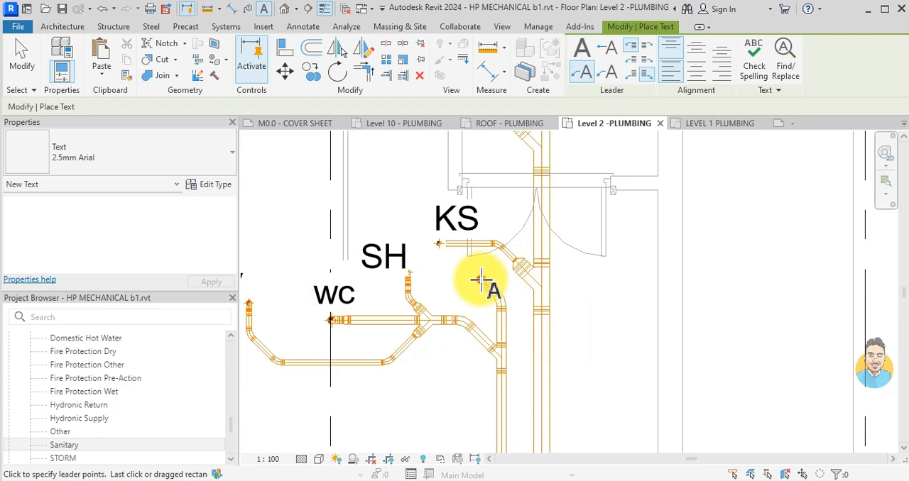
click(482, 281)
- Run the leader horizontally past the right-hand building wall and label the stack S-01
scroll(521, 242, up, 2)
scroll(529, 234, down, 3)
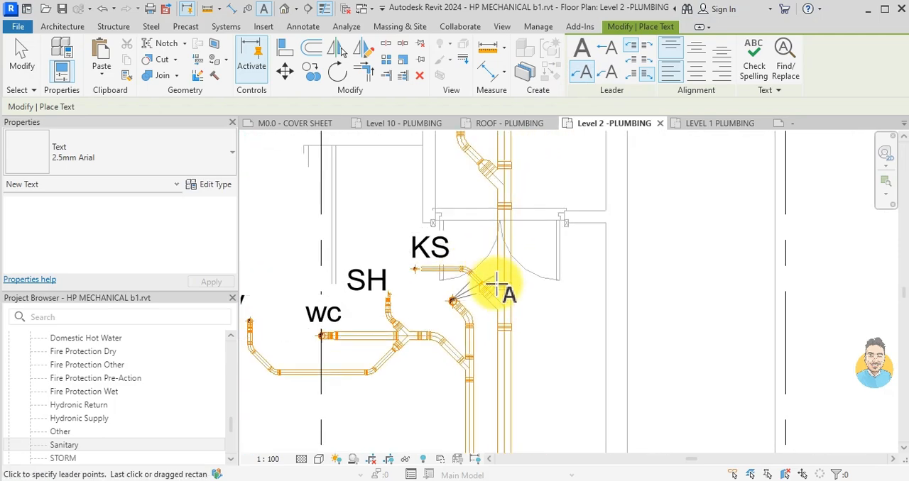
scroll(602, 305, down, 3)
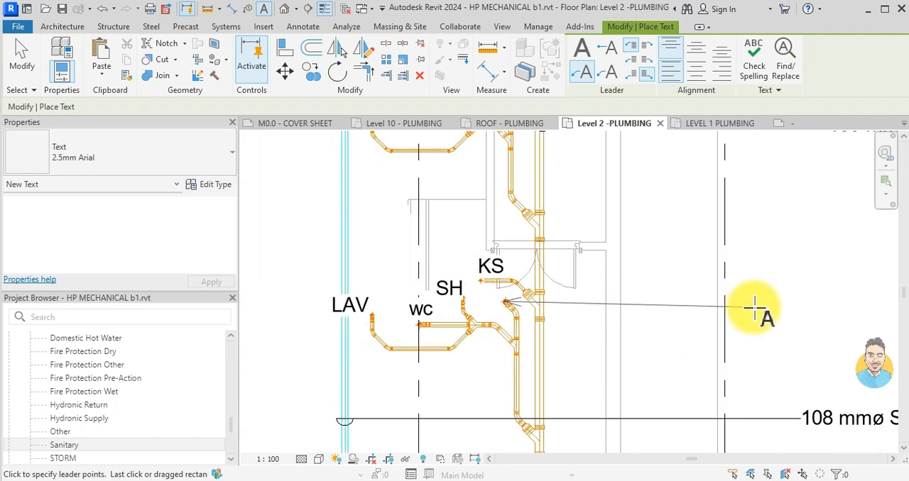
click(796, 301)
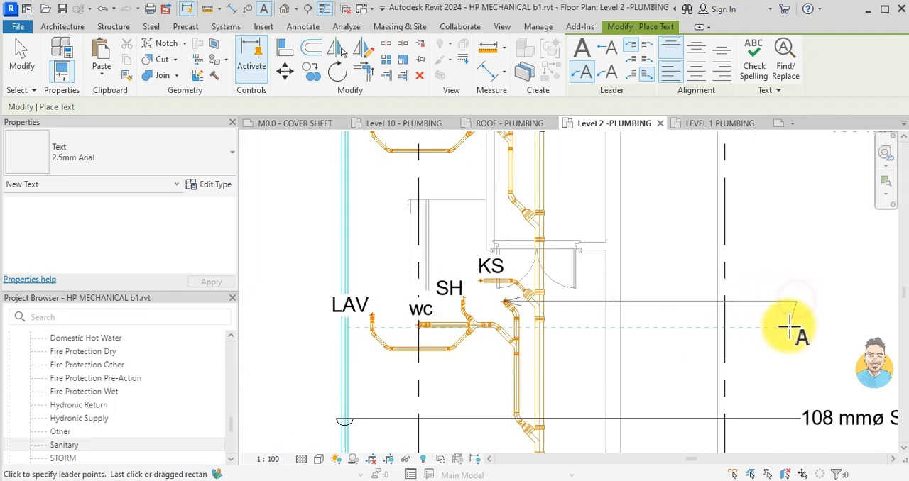
click(820, 304)
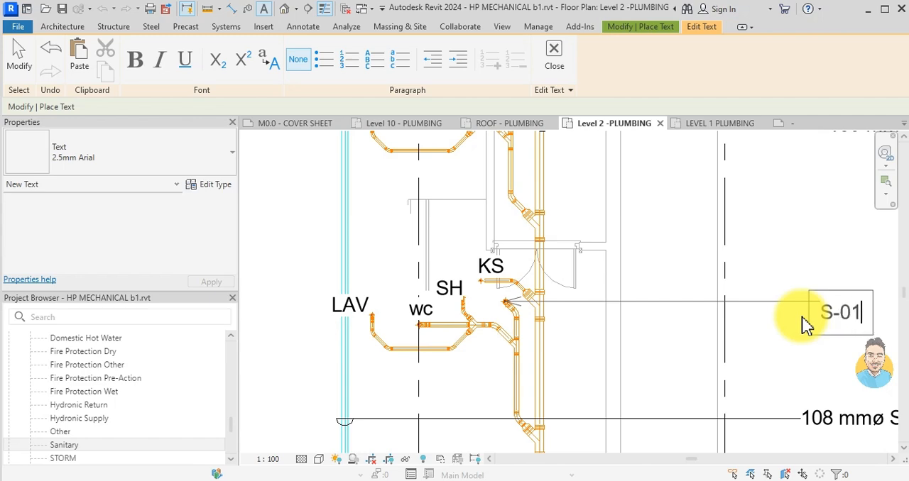
text(S-01)
click(798, 363)
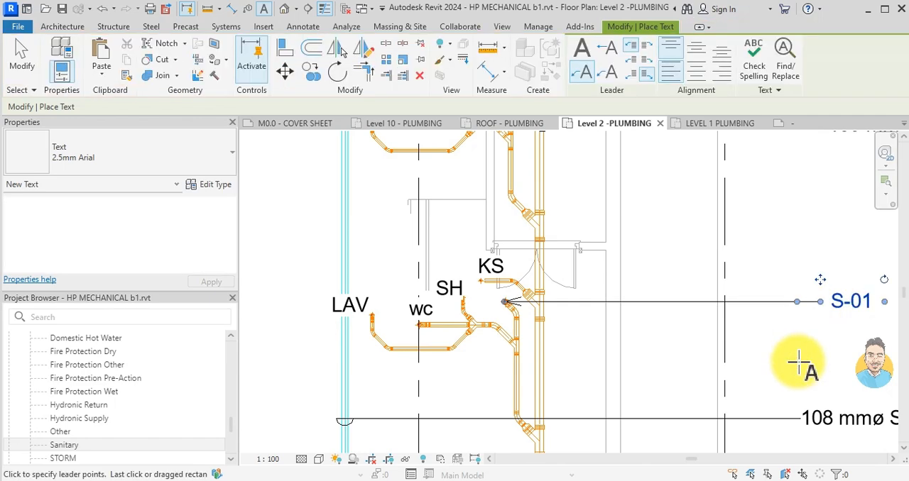
scroll(798, 363, down, 3)
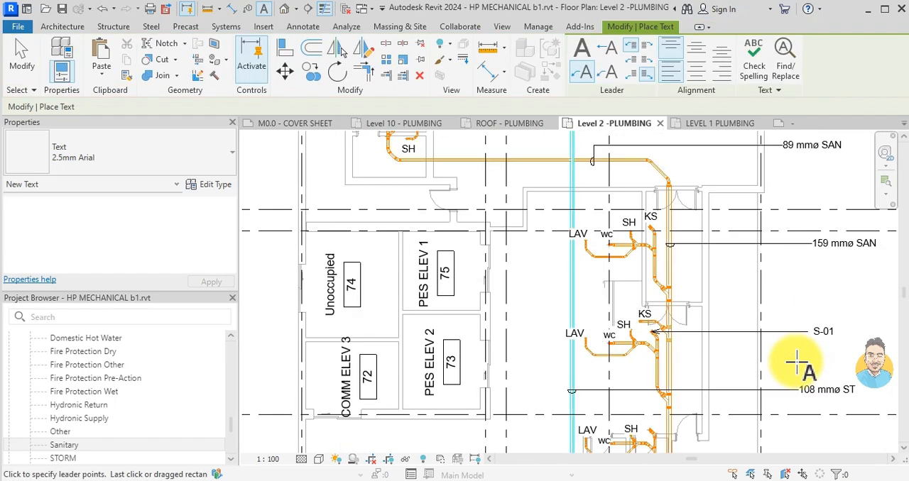
key(Escape)
- Start a matching leader note with its arrow on the sanitary stack beside the THEATRE GREEN ROOM bathroom
middle_drag(629, 247, 607, 327)
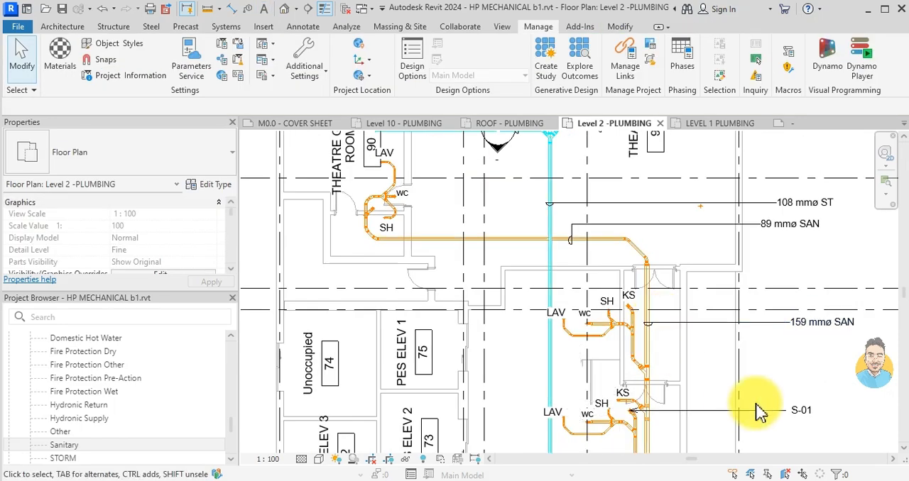
click(763, 412)
key(c)
key(s)
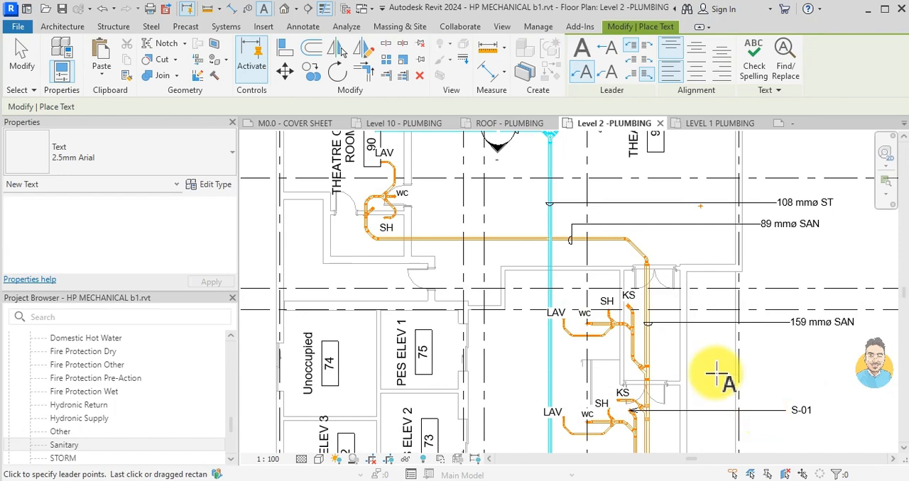
scroll(381, 212, up, 2)
middle_drag(407, 252, 611, 337)
scroll(552, 273, up, 4)
click(567, 273)
scroll(432, 274, down, 1)
middle_drag(430, 275, 612, 291)
scroll(541, 291, down, 1)
- Run the THEATRE GREEN ROOM stack's leader horizontally outside the left-hand wall and label it S-02
click(497, 289)
scroll(482, 292, down, 1)
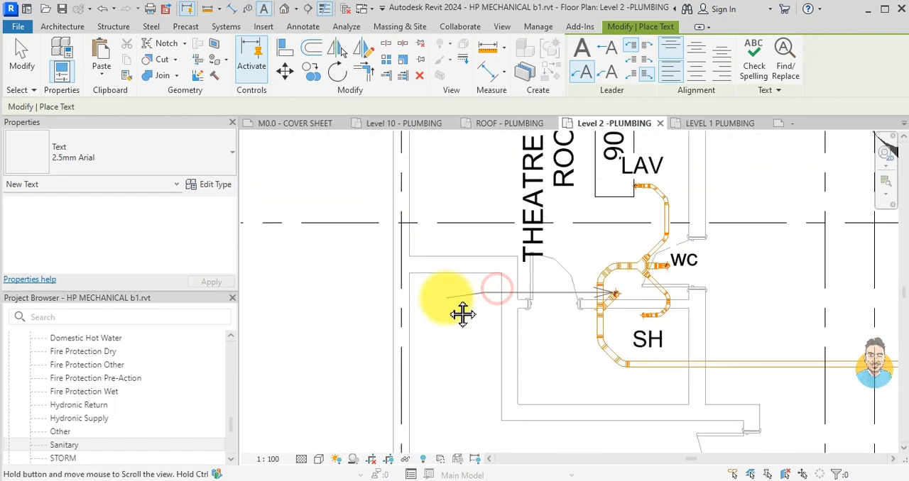
middle_drag(452, 297, 541, 294)
click(450, 295)
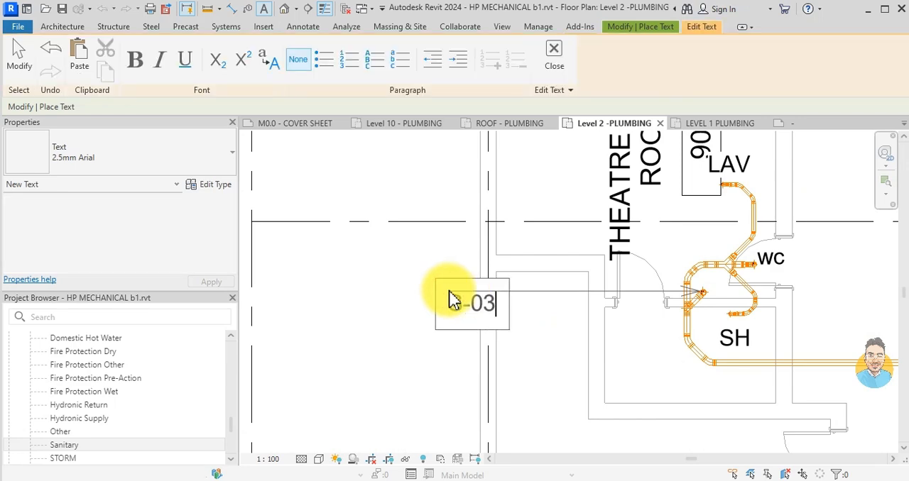
text(S-02)
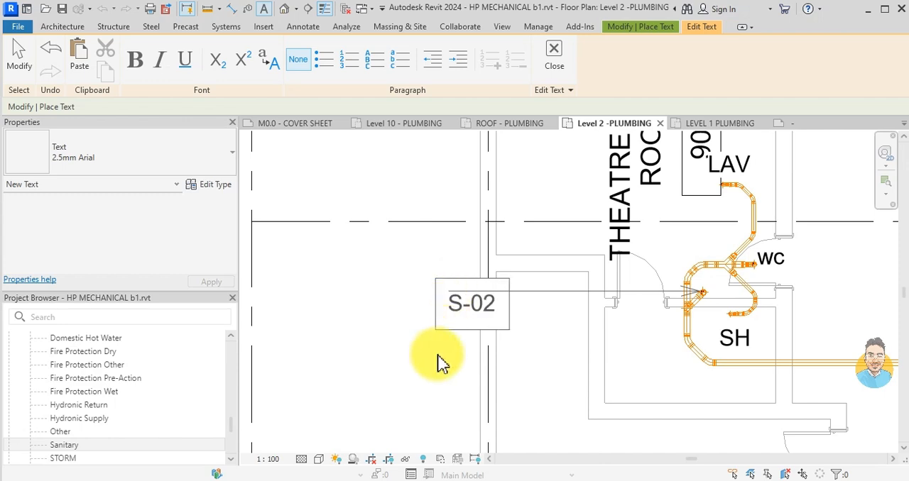
click(433, 360)
scroll(397, 321, down, 2)
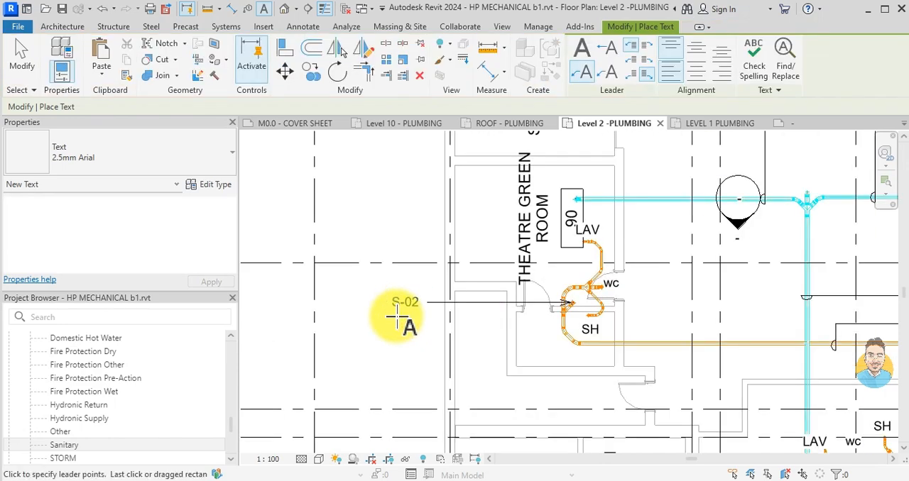
- Start another leader note with its arrow on the sanitary stack at KS, just above grid D'
scroll(435, 317, down, 1)
middle_drag(619, 343, 531, 337)
middle_drag(636, 381, 584, 284)
scroll(584, 284, down, 1)
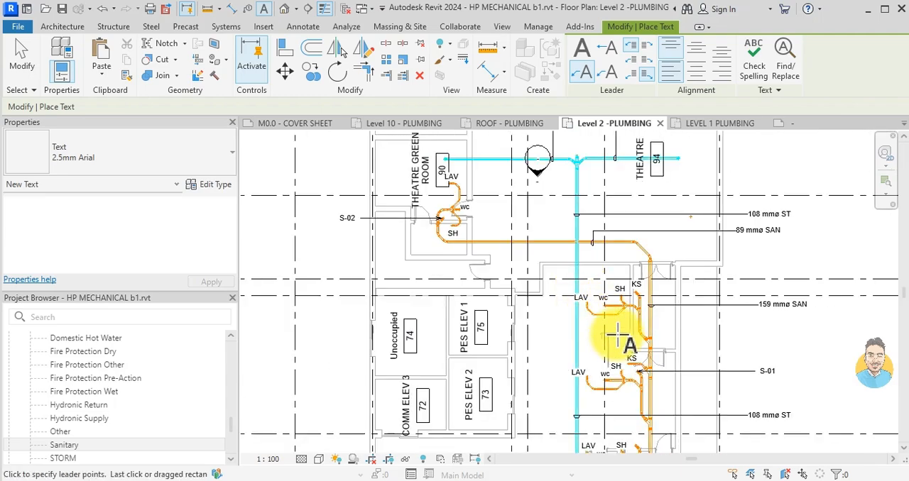
scroll(603, 362, up, 3)
scroll(602, 363, down, 1)
scroll(634, 351, down, 1)
middle_drag(641, 307, 639, 373)
scroll(613, 276, up, 6)
click(605, 287)
- Extend this stack's leader outside the right-hand wall, above the sanitary main's tag, and label it S03
scroll(710, 296, down, 1)
middle_drag(710, 296, 528, 300)
scroll(651, 287, down, 1)
middle_drag(674, 286, 523, 298)
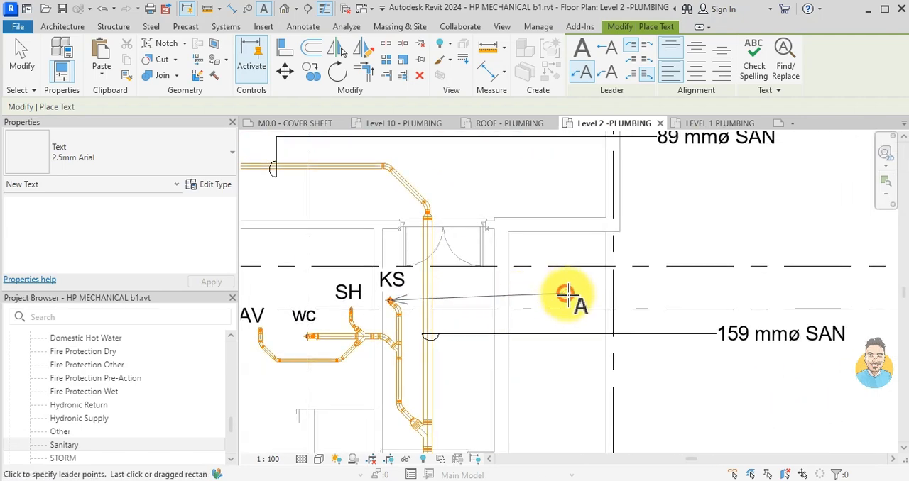
click(566, 293)
click(721, 297)
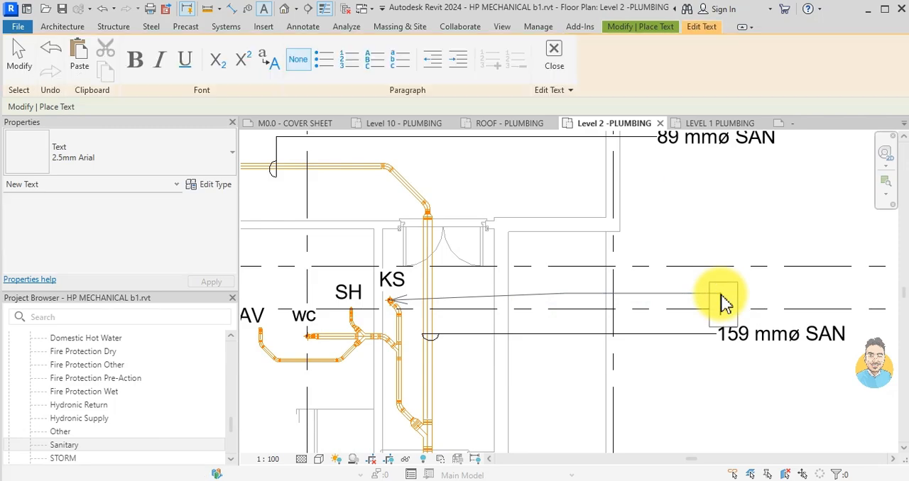
click(732, 385)
scroll(638, 328, down, 4)
middle_drag(630, 329, 624, 272)
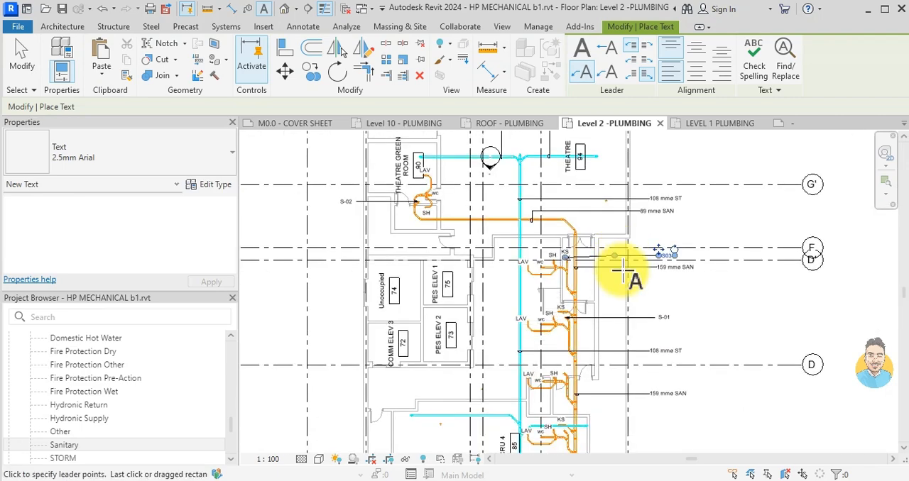
- Add a leader note reading S04 to the sanitary stack beside the CRU 5 bathroom, placing it outside the right-hand wall
middle_drag(587, 383, 600, 274)
scroll(540, 341, up, 8)
click(500, 347)
scroll(645, 348, down, 2)
middle_drag(645, 348, 483, 347)
click(590, 346)
scroll(675, 348, down, 2)
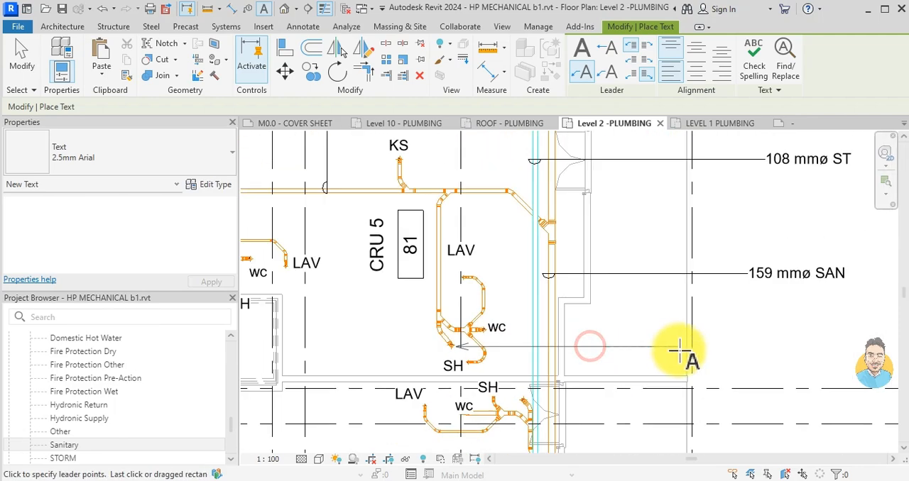
click(747, 347)
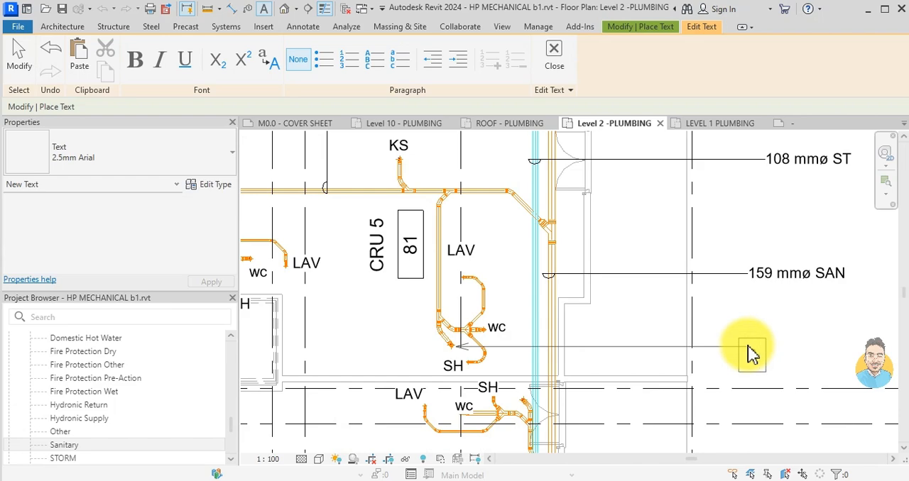
click(743, 324)
scroll(612, 332, down, 2)
- Add a leader note reading S05 to the sanitary stack near grid B', placing it beneath the S04 label
middle_drag(611, 335, 618, 290)
scroll(561, 338, up, 4)
scroll(678, 334, down, 1)
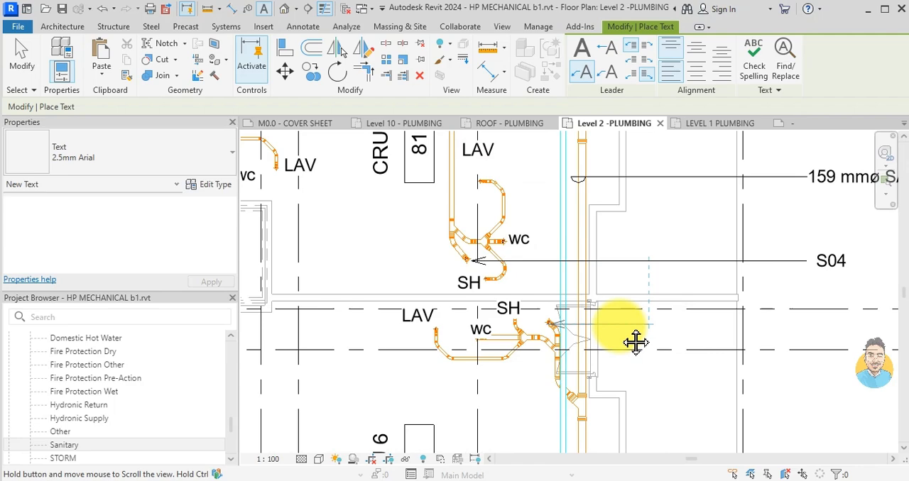
middle_drag(692, 340, 494, 333)
click(523, 325)
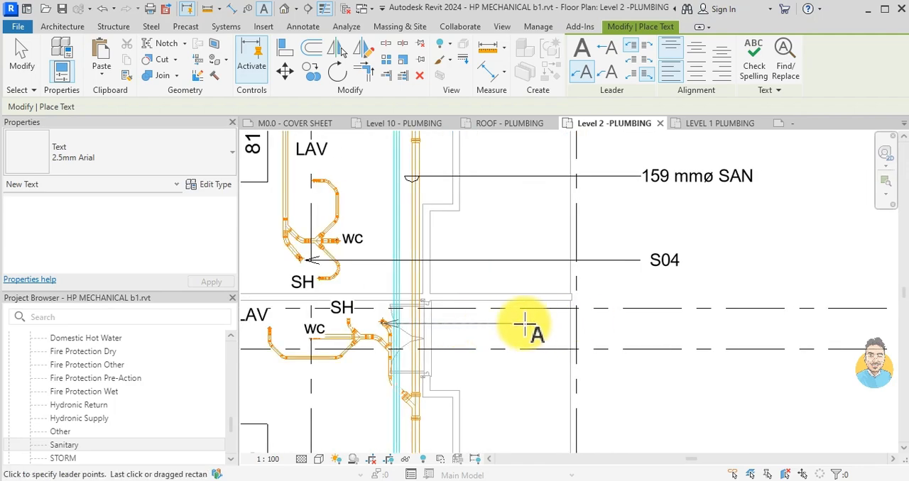
click(642, 329)
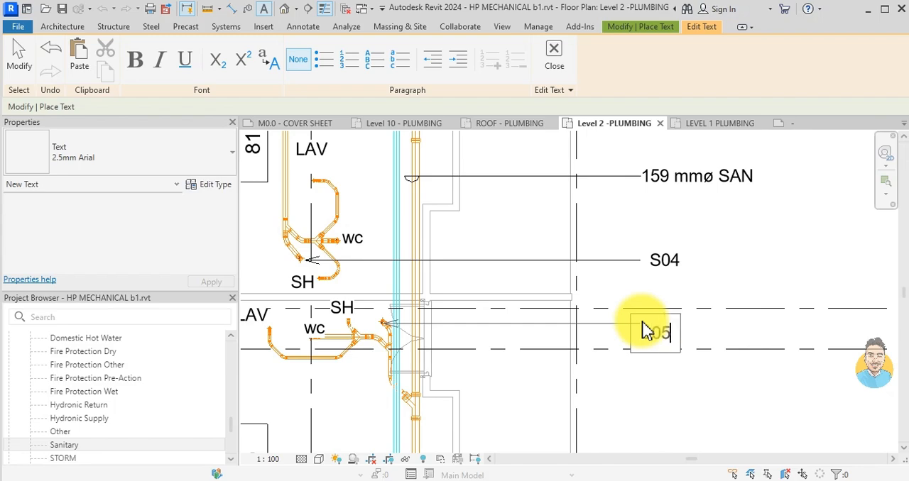
click(671, 389)
- Add a leader note reading S06 to the sanitary stack above the staircase, placing it outside the left-hand wall
scroll(632, 394, down, 1)
middle_drag(632, 394, 619, 278)
scroll(553, 356, down, 1)
middle_drag(552, 357, 476, 377)
scroll(355, 274, up, 2)
middle_drag(355, 274, 410, 312)
scroll(412, 312, up, 3)
click(406, 304)
scroll(379, 306, down, 2)
middle_drag(299, 307, 497, 318)
scroll(420, 318, down, 1)
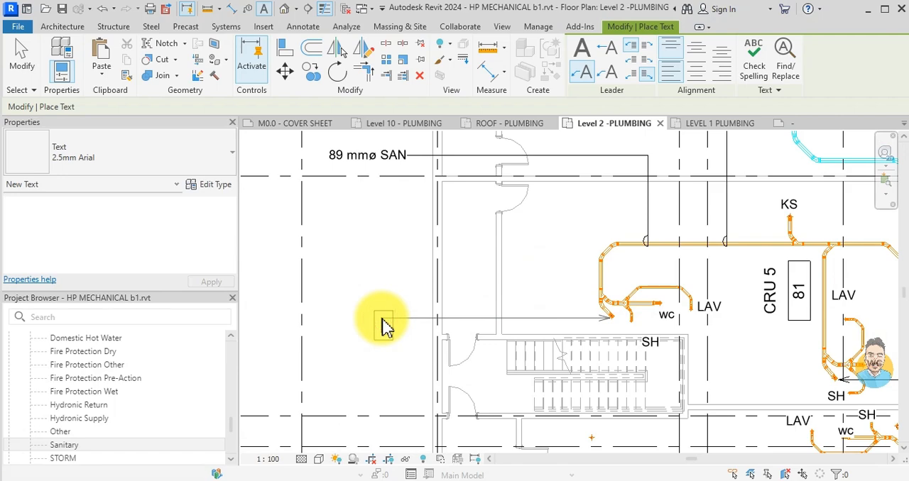
click(384, 326)
click(353, 249)
- Leave the text command and check how the stack labels beside the right-hand wall and THEATRE GREEN ROOM are written
scroll(352, 249, down, 2)
middle_drag(529, 358, 543, 385)
scroll(559, 234, up, 4)
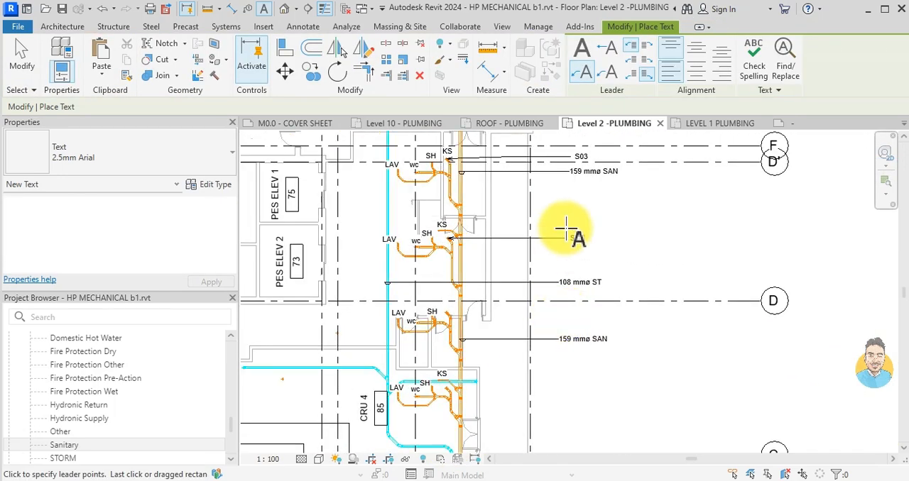
scroll(578, 248, down, 3)
middle_drag(585, 223, 580, 206)
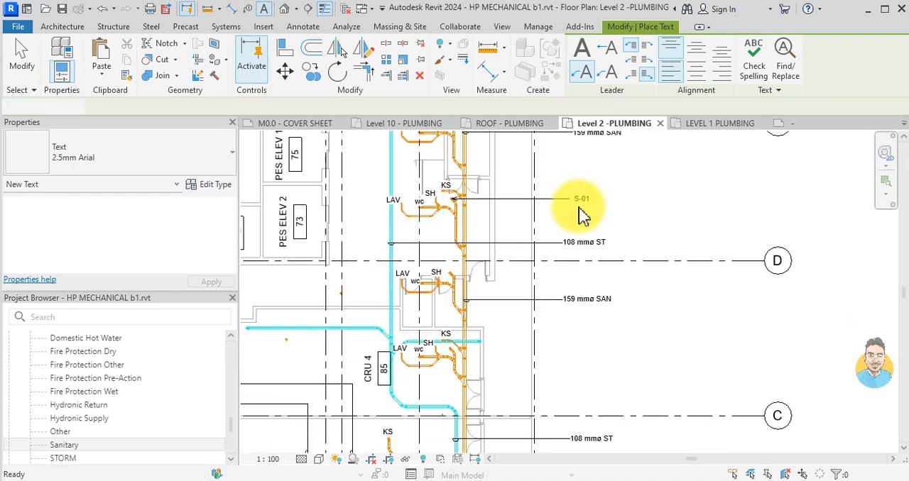
key(Escape)
scroll(583, 215, down, 1)
middle_drag(339, 211, 510, 376)
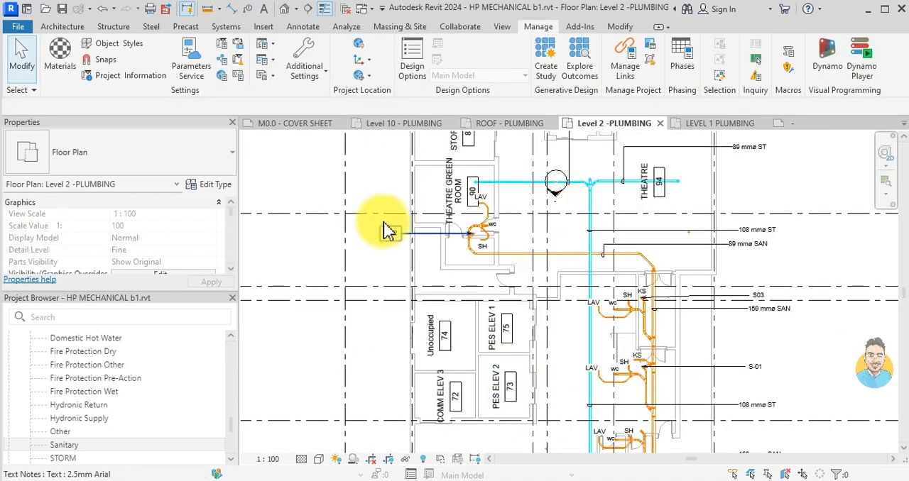
scroll(387, 231, up, 3)
scroll(523, 263, down, 3)
scroll(746, 260, down, 2)
scroll(707, 284, up, 3)
scroll(634, 284, down, 1)
- Change the stack label beside the CRU 5 bathroom to read S-04
middle_drag(641, 327, 639, 306)
scroll(602, 277, down, 3)
middle_drag(645, 433, 645, 318)
scroll(635, 426, up, 3)
click(633, 423)
click(634, 430)
click(680, 368)
scroll(654, 313, down, 2)
middle_drag(625, 292, 634, 117)
key(Escape)
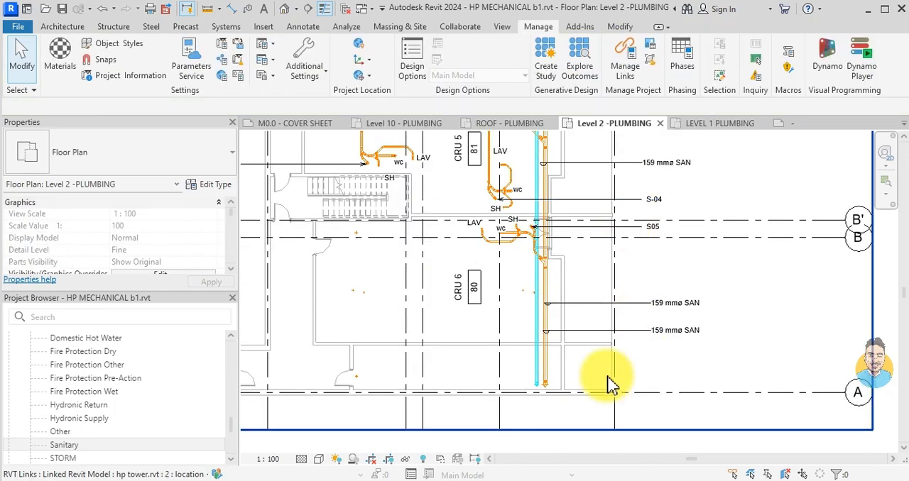
- Change the label of the stack above the staircase to read S-06
middle_drag(401, 284, 526, 365)
scroll(351, 250, up, 1)
scroll(352, 257, up, 2)
click(351, 250)
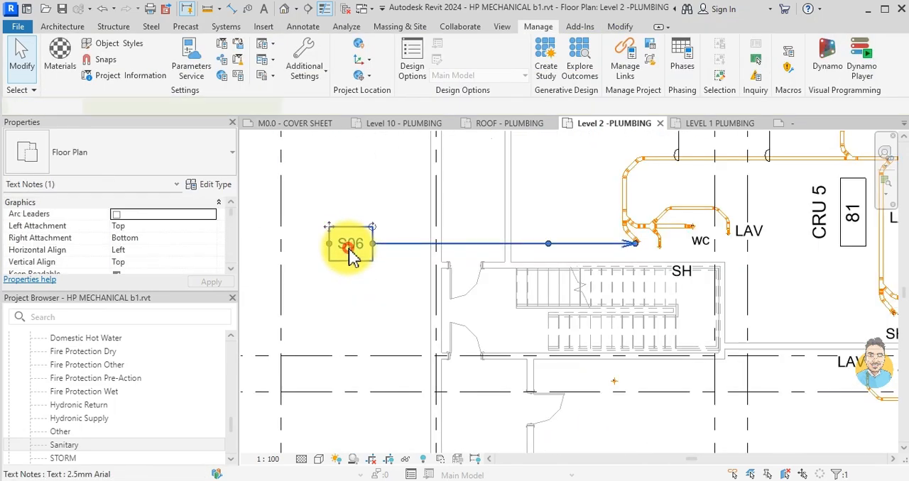
click(350, 249)
text(-)
click(299, 308)
scroll(521, 341, down, 4)
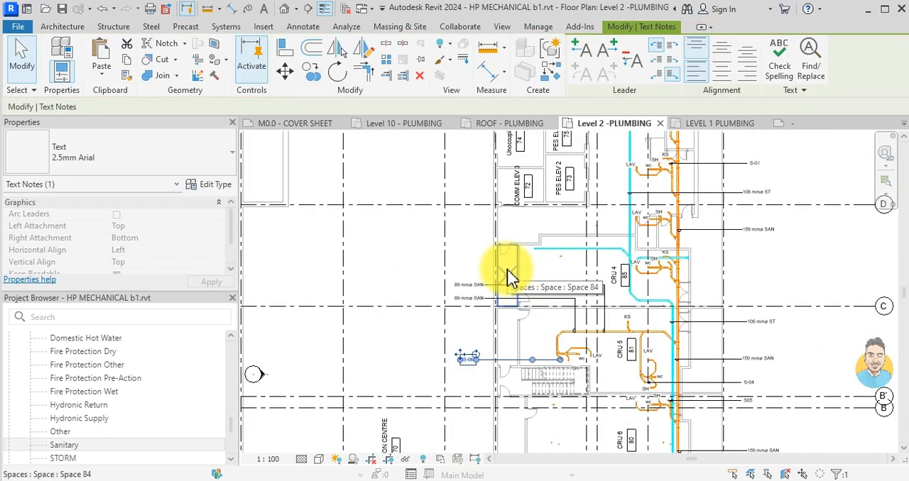
key(Escape)
- Review the pipe tags and stack labels across the whole Level 2 plumbing plan
scroll(562, 264, down, 2)
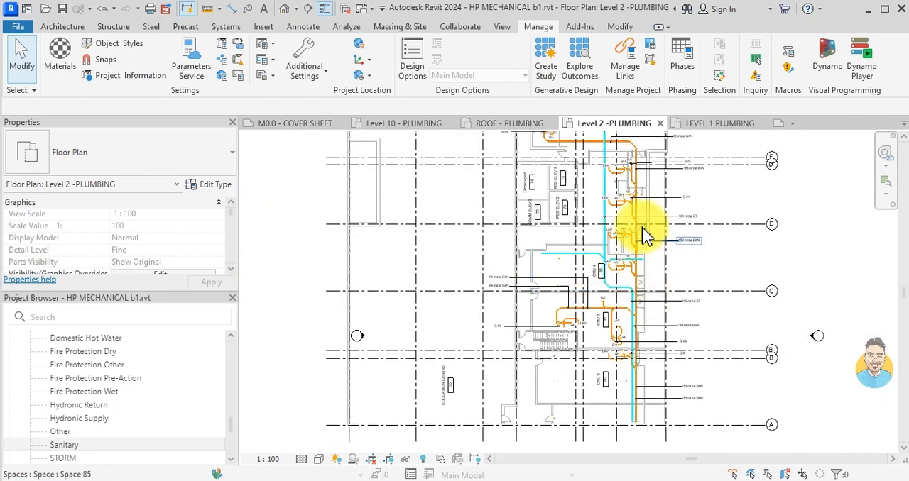
middle_drag(649, 233, 649, 304)
scroll(619, 305, down, 1)
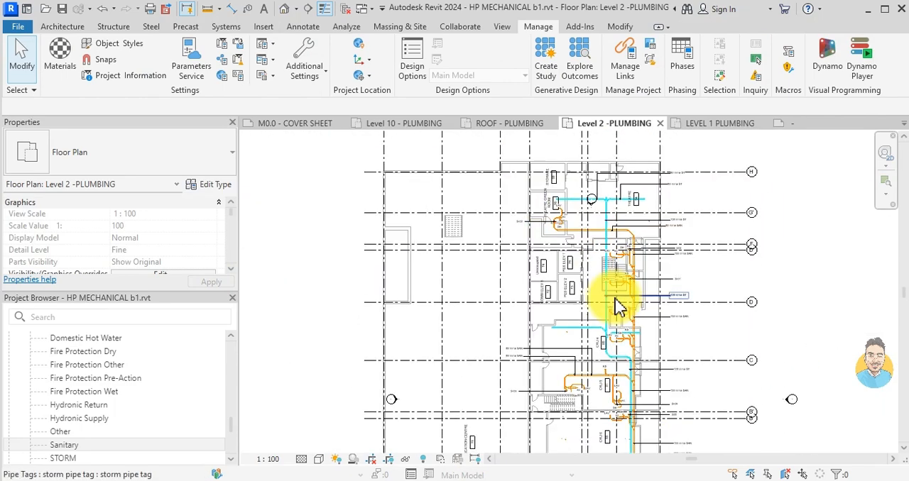
middle_drag(619, 325, 596, 248)
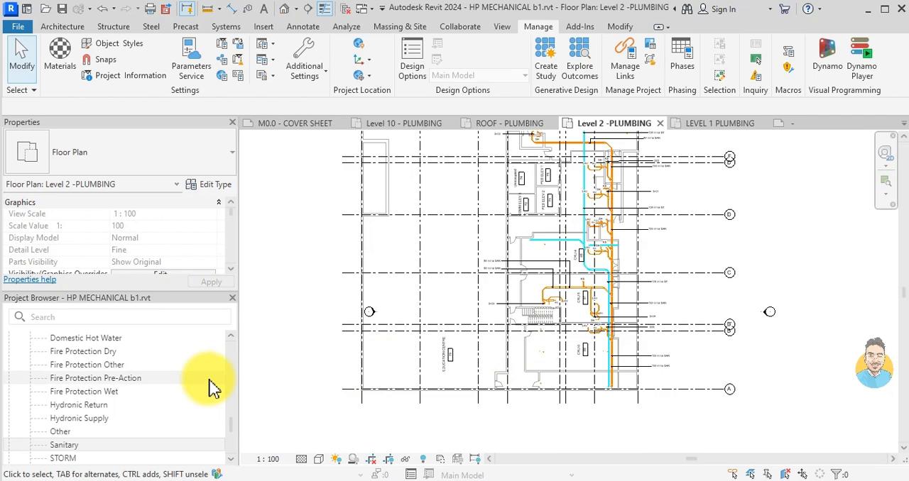
scroll(618, 371, up, 2)
scroll(599, 294, down, 2)
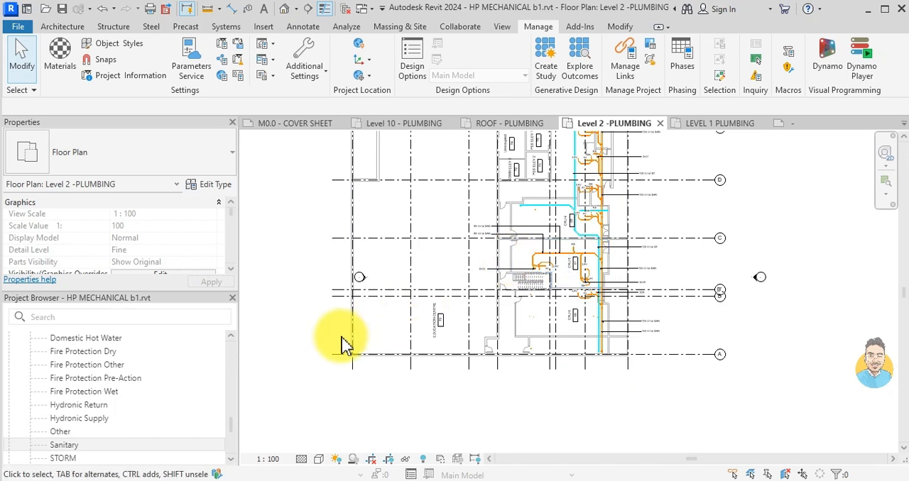
scroll(45, 458, down, 4)
scroll(45, 426, up, 5)
scroll(46, 422, up, 5)
scroll(71, 430, up, 10)
scroll(57, 430, down, 6)
click(39, 420)
right_click(86, 427)
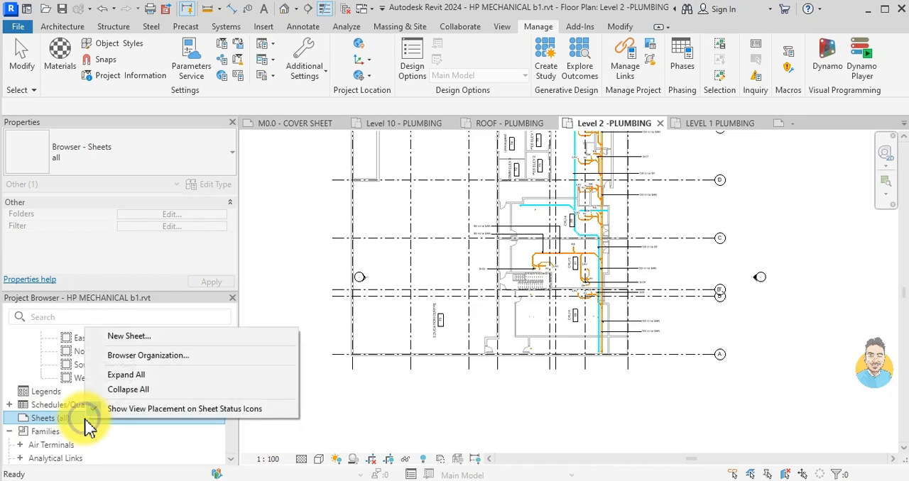
click(379, 414)
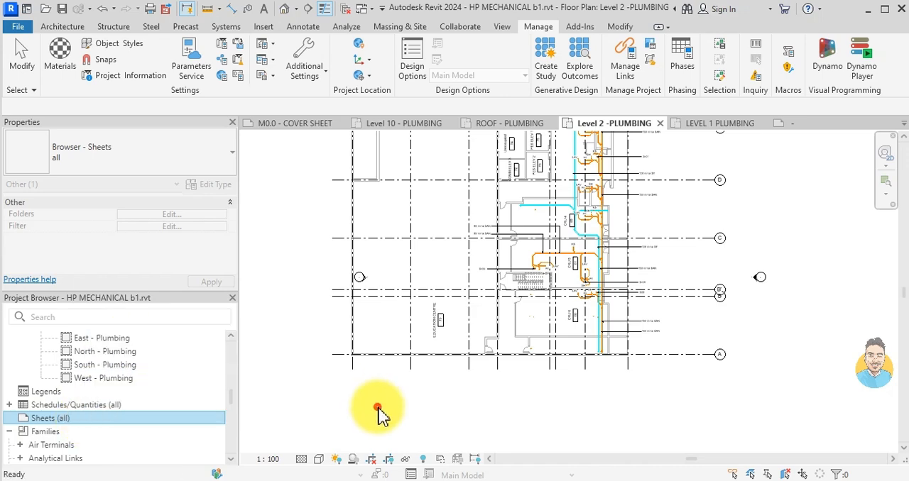
- Open the A1 metric title block from the M0.0 cover sheet and load it into HP MECHANICAL b1.rvt, overwriting the existing version
click(313, 127)
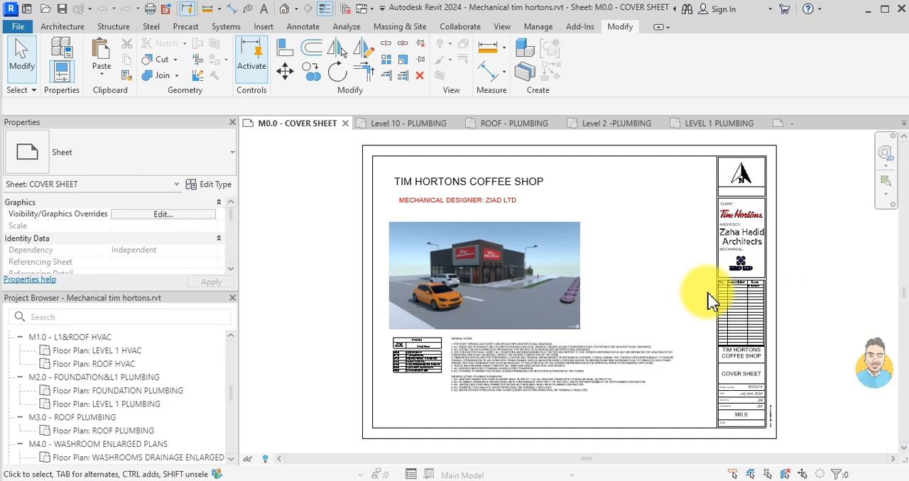
scroll(781, 239, up, 3)
click(750, 227)
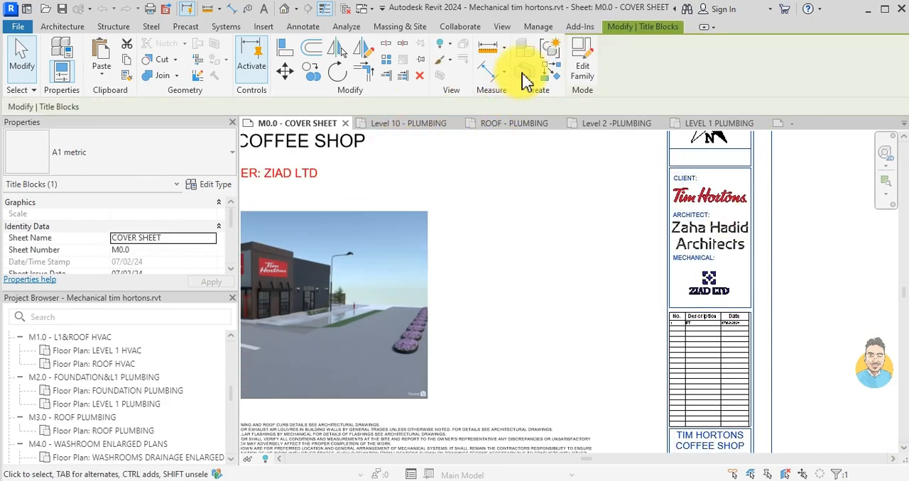
click(584, 64)
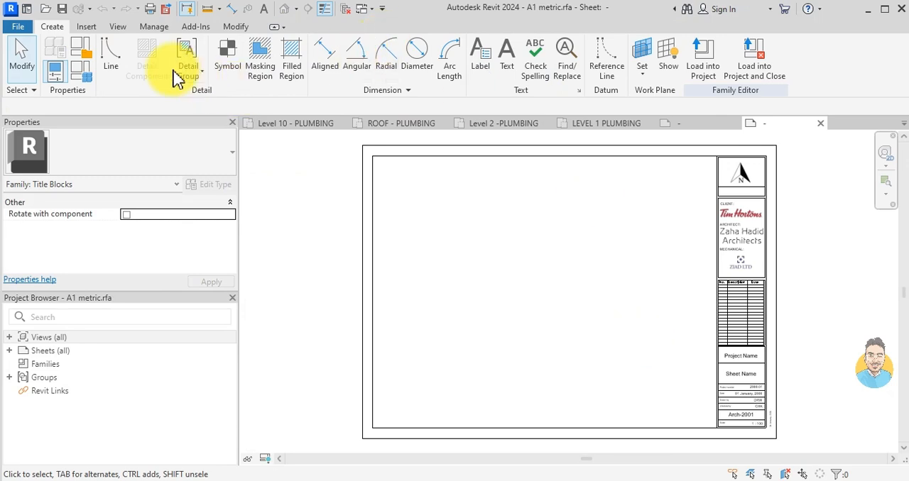
click(701, 71)
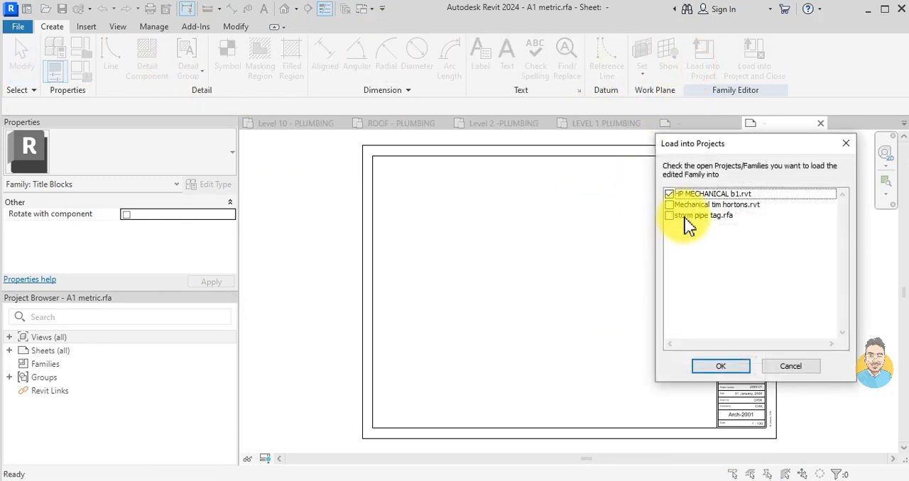
click(721, 366)
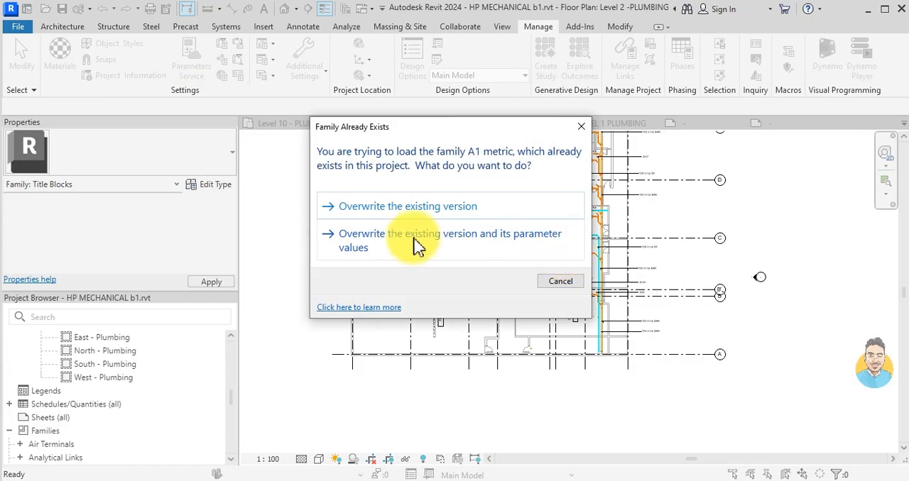
click(434, 208)
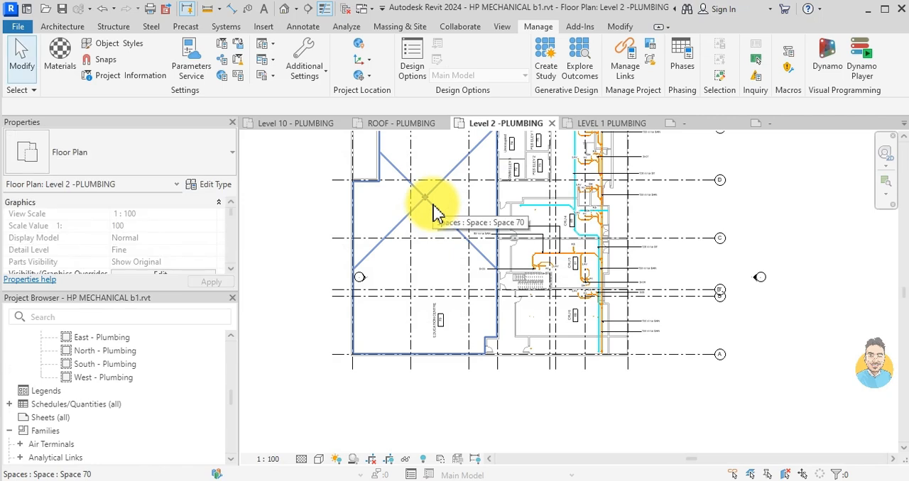
- Create a new sheet in the HP MECHANICAL b1 project using the A1 metric title block
click(69, 419)
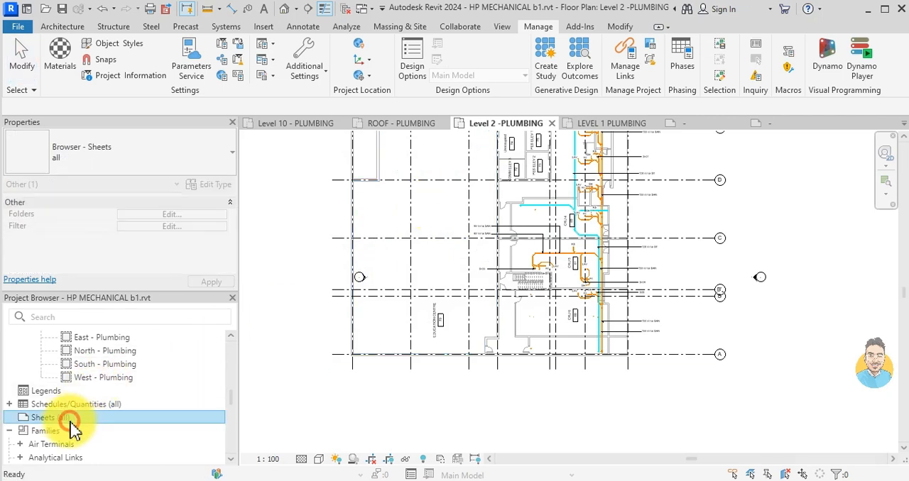
right_click(89, 422)
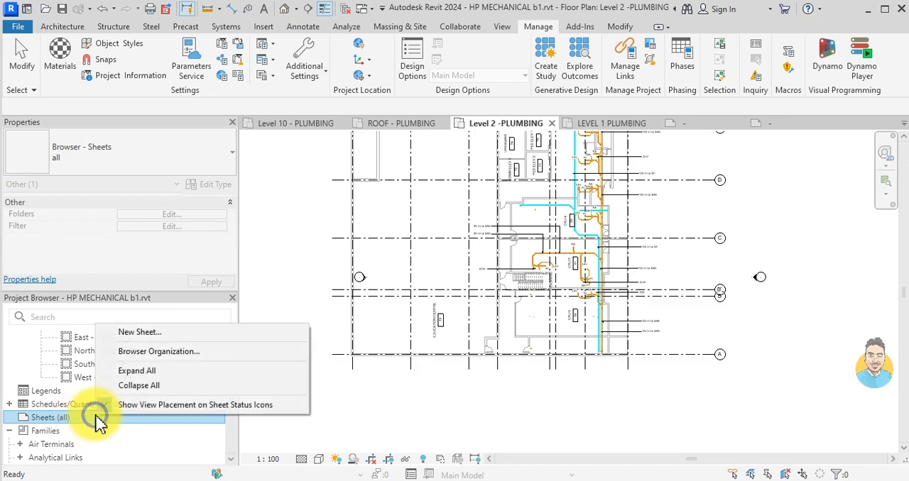
click(128, 330)
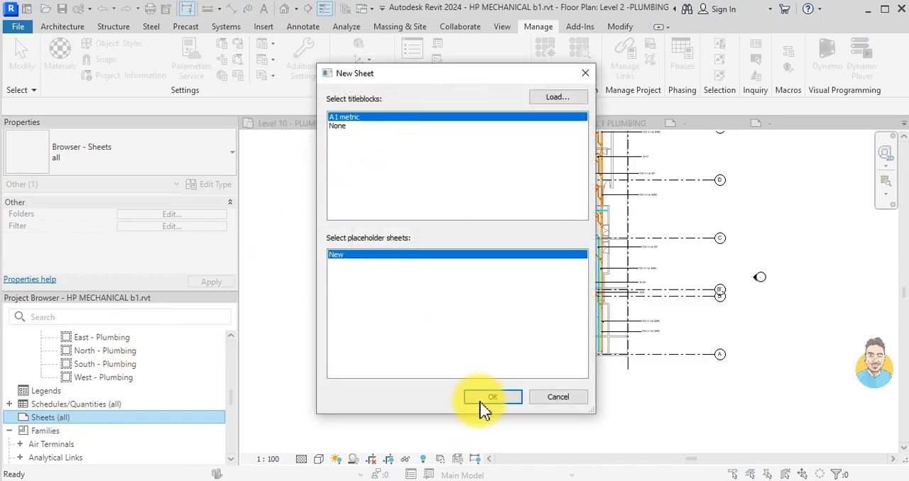
click(482, 398)
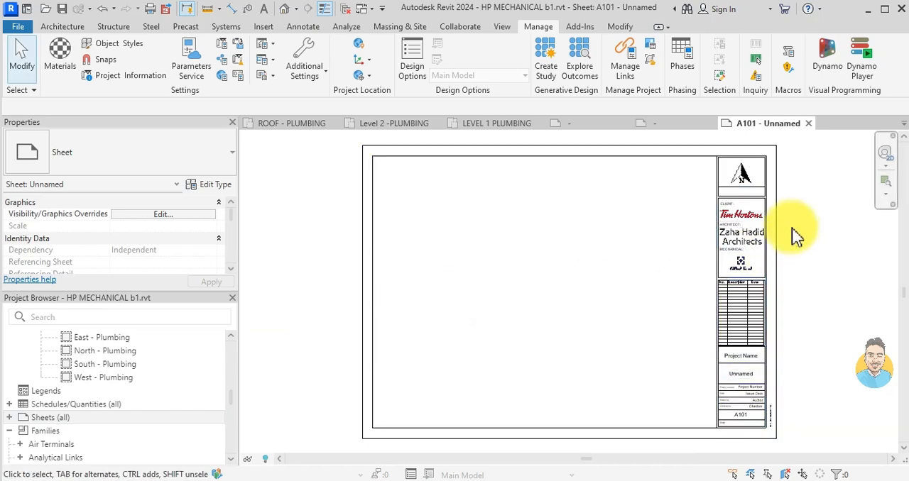
- Open the new sheet's title block family for editing and delete the Tim Hortons client logo
scroll(774, 198, up, 3)
click(720, 245)
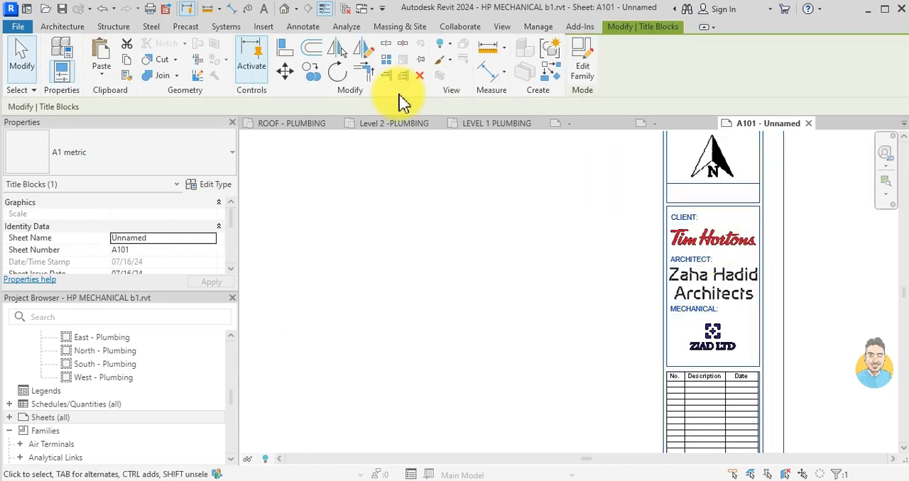
click(582, 64)
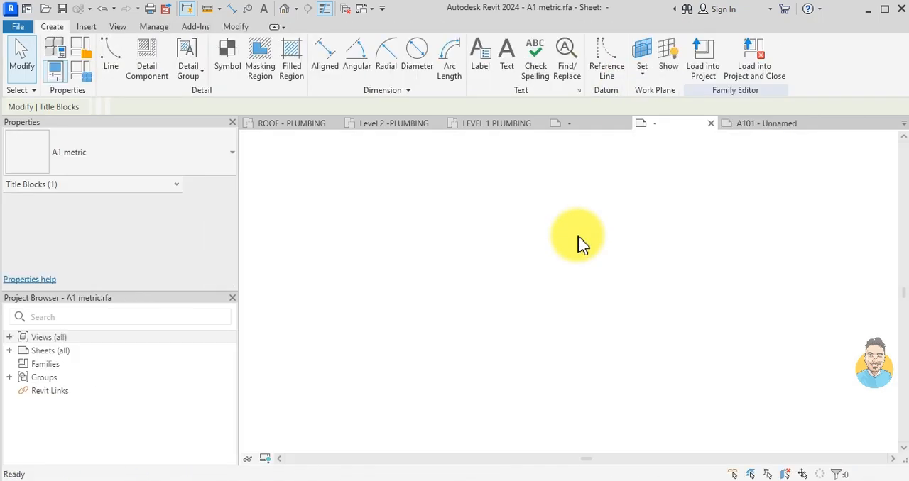
scroll(734, 231, up, 3)
click(738, 218)
key(Delete)
- Add an 8mm text note reading HP DEVELOPMENT in the title block's CLIENT area
scroll(735, 216, down, 3)
middle_drag(773, 382, 712, 349)
scroll(705, 261, up, 4)
scroll(701, 254, down, 1)
middle_drag(690, 203, 687, 313)
scroll(685, 285, up, 3)
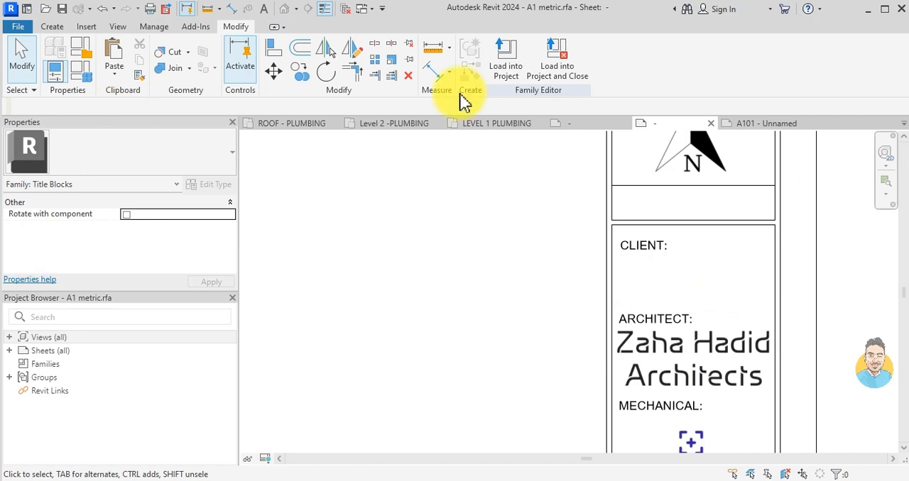
key(x)
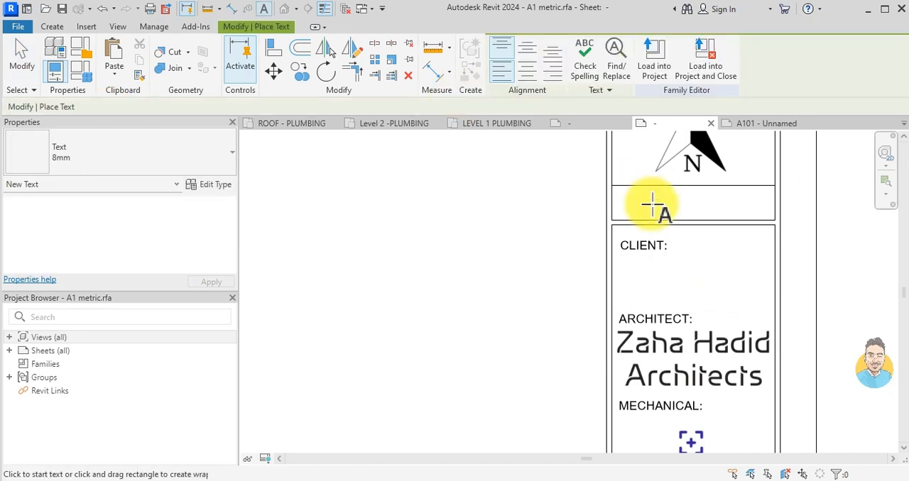
scroll(624, 310, up, 2)
click(641, 278)
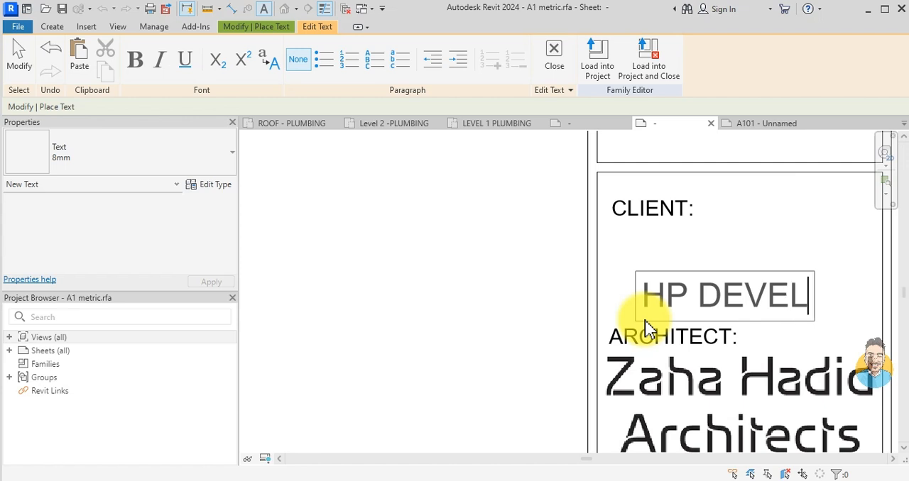
text(ENT)
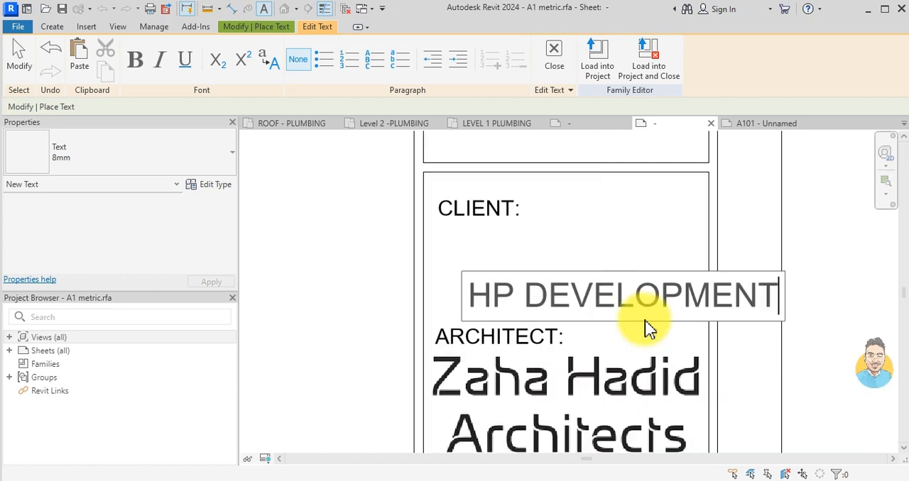
click(670, 237)
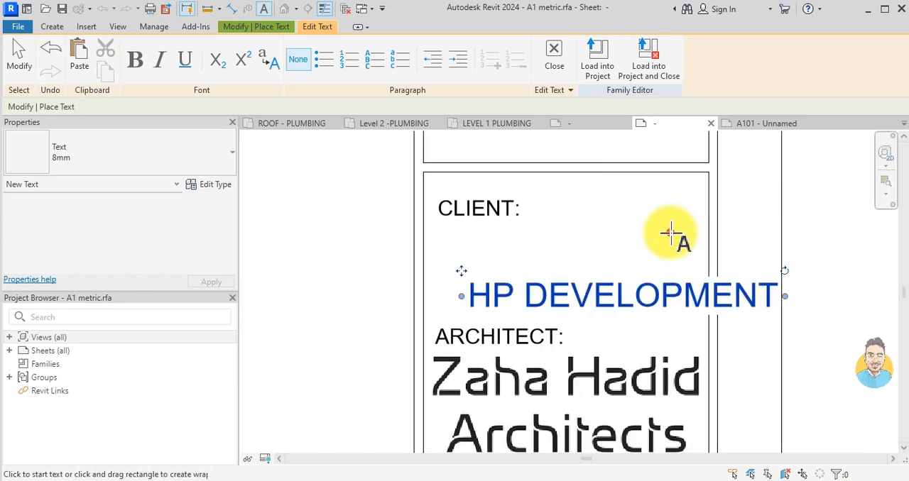
- Change the HP DEVELOPMENT text note to the 5 mm text type and position it centrally beneath the CLIENT label
click(500, 290)
drag(500, 291, 423, 250)
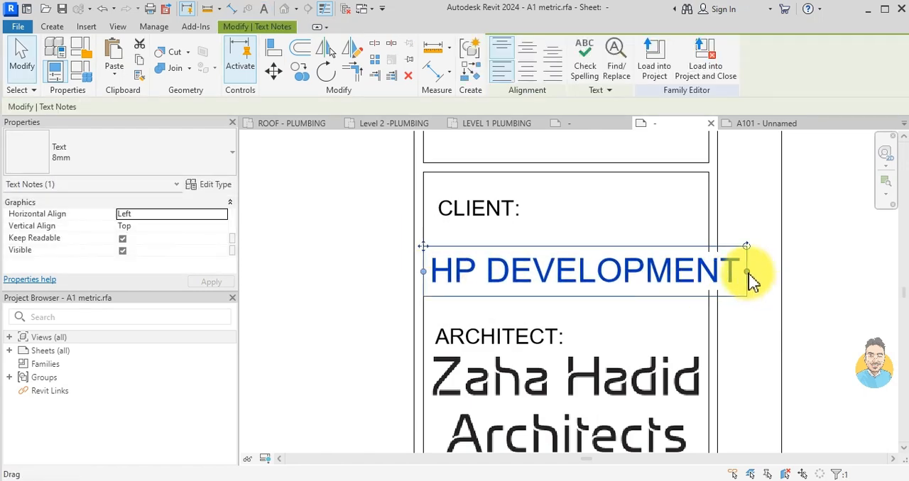
click(134, 158)
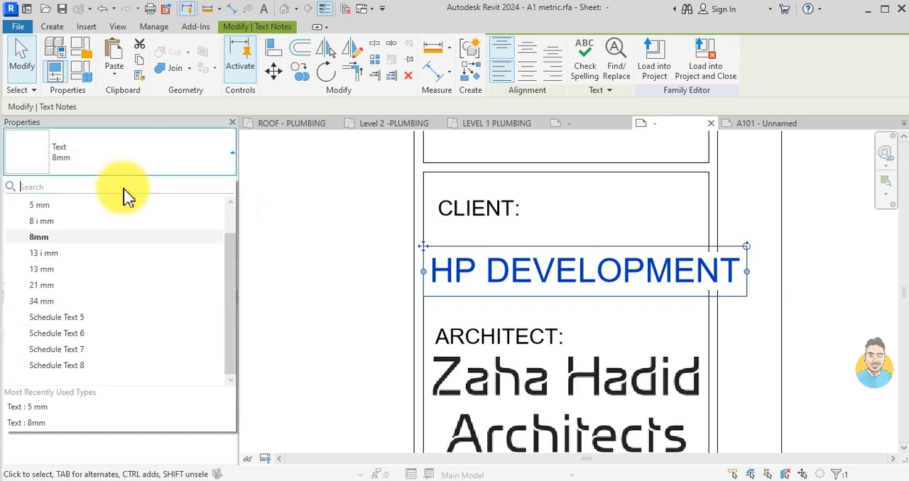
click(43, 237)
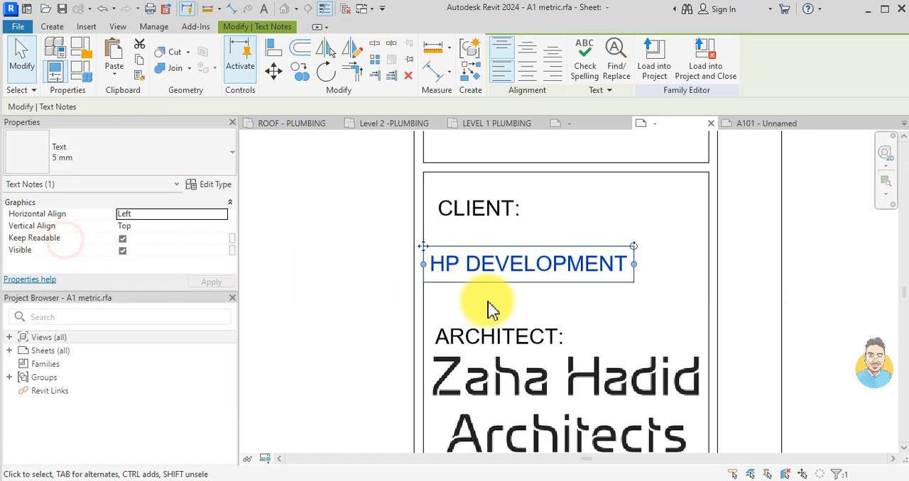
drag(426, 246, 477, 257)
- Load the edited A1 metric title block into HP MECHANICAL b1.rvt, overwriting the existing version
scroll(501, 275, down, 4)
middle_drag(543, 424, 541, 242)
middle_drag(541, 343, 550, 210)
scroll(522, 294, up, 2)
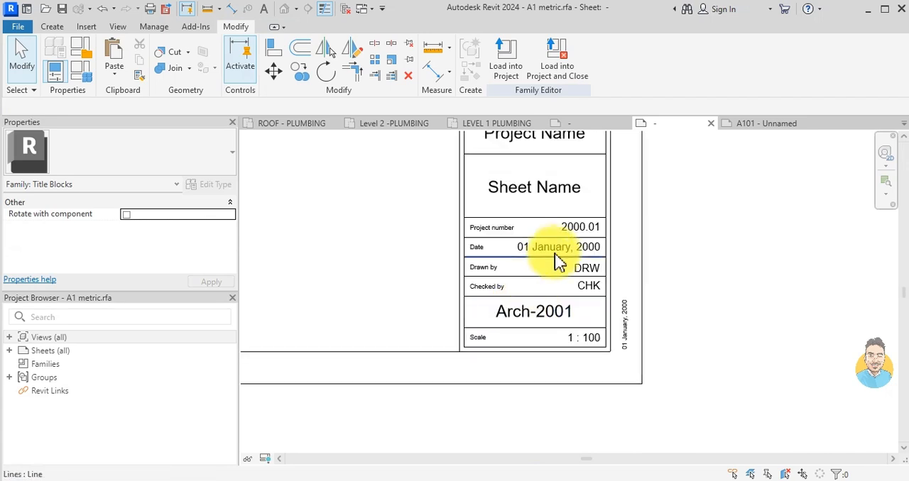
middle_drag(521, 284, 545, 371)
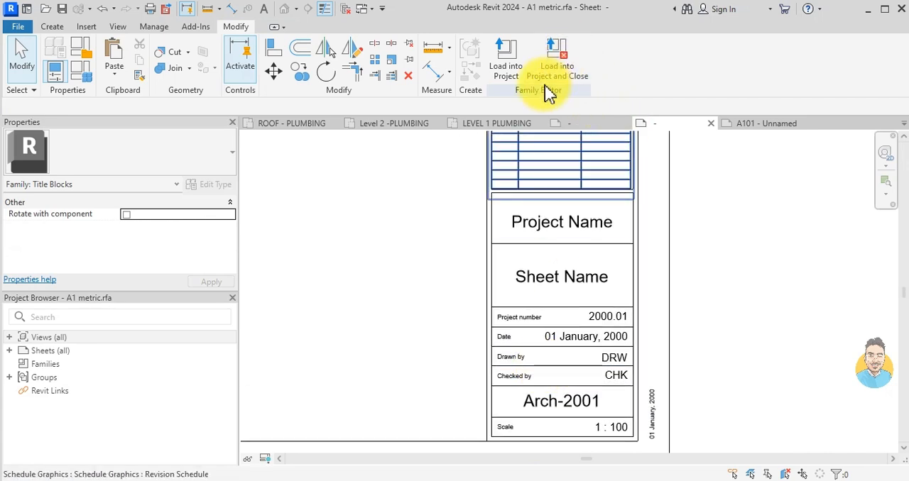
click(505, 60)
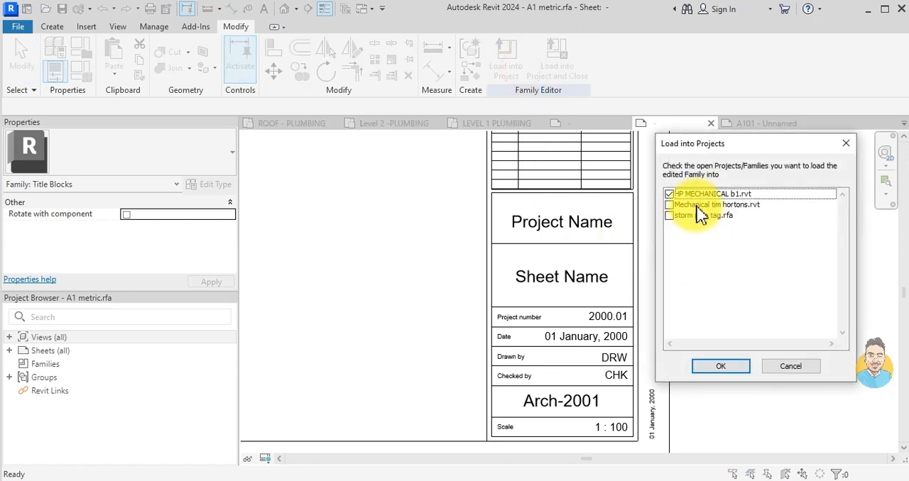
click(719, 365)
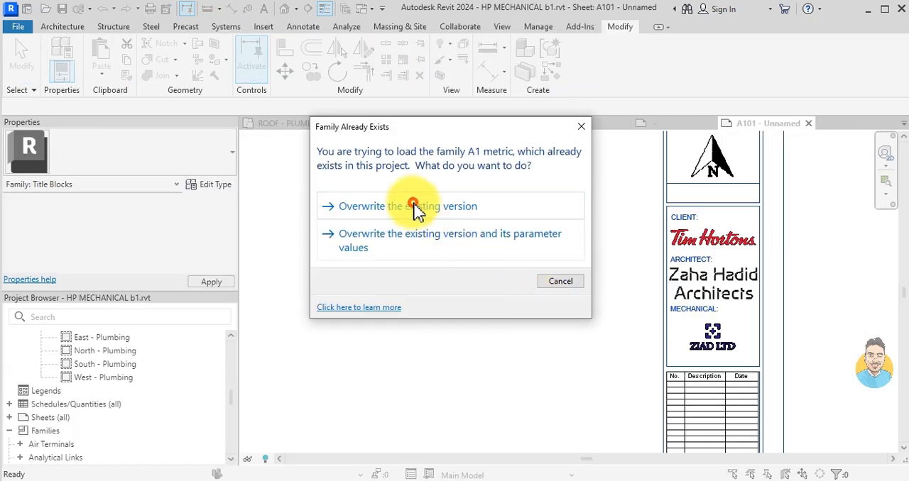
click(416, 206)
- Examine the updated title block on sheet A101, including its client area and the project and sheet fields
scroll(647, 293, down, 3)
middle_drag(595, 324, 720, 218)
scroll(789, 304, up, 3)
middle_drag(818, 251, 710, 357)
scroll(746, 305, down, 3)
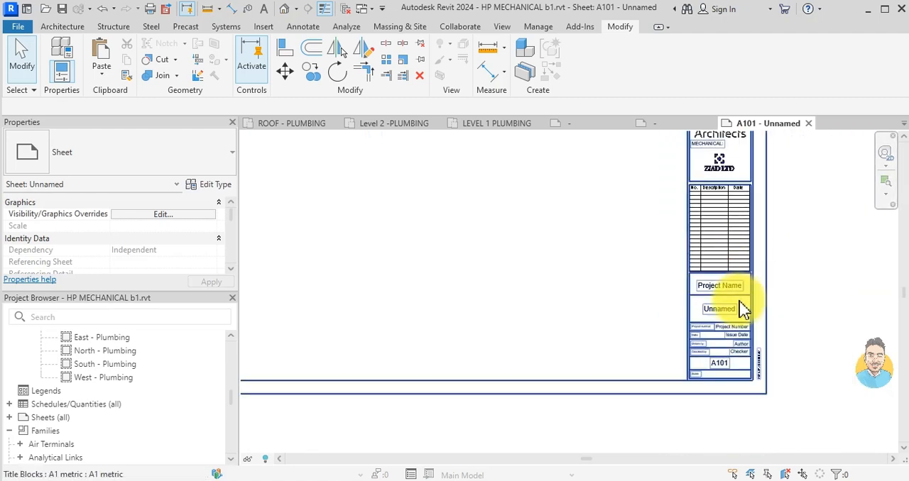
middle_drag(753, 284, 750, 331)
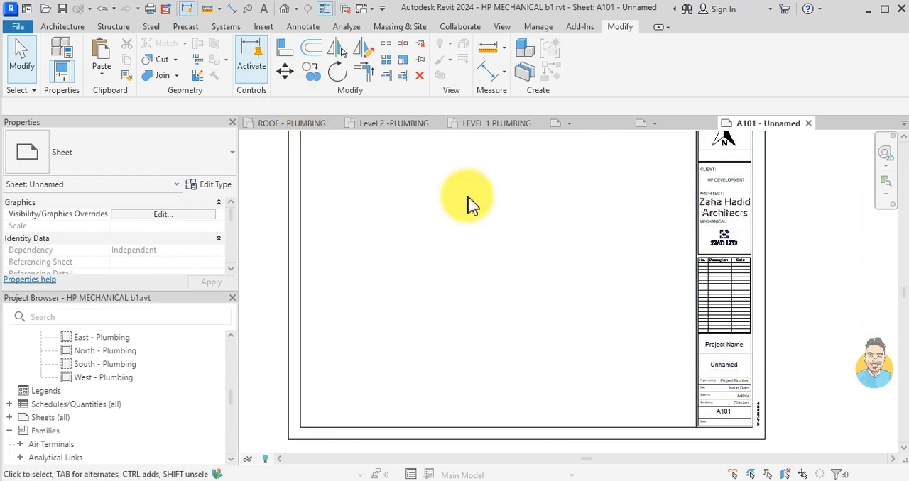
scroll(795, 376, up, 3)
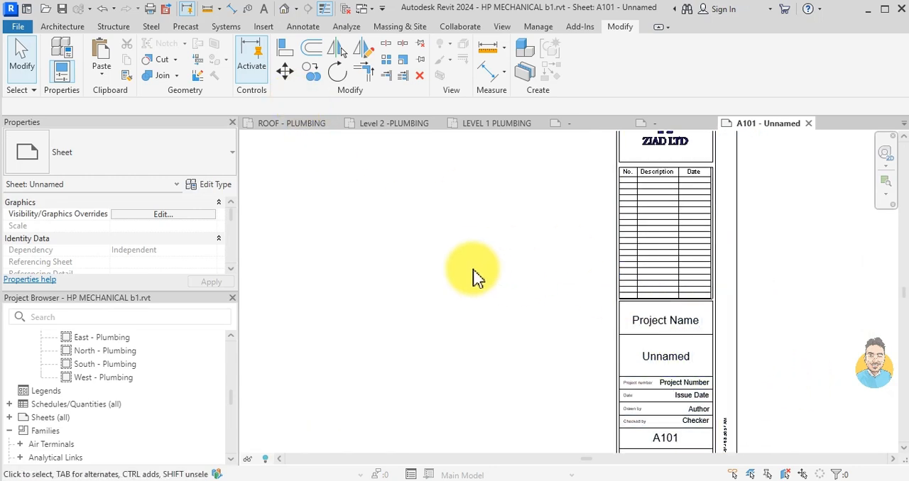
scroll(646, 309, down, 1)
scroll(660, 343, up, 1)
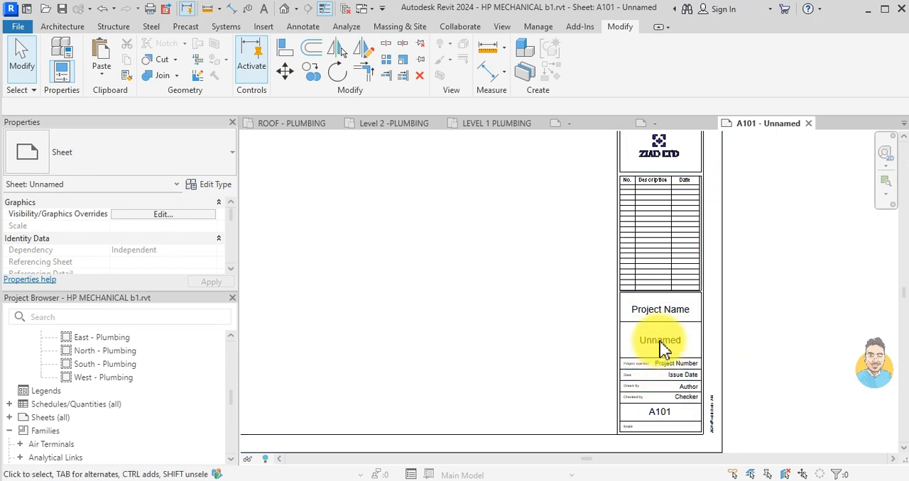
- In the Project Information, set the Organization Name to HP DEV and the Building Name to HP TOWER
click(536, 29)
click(142, 75)
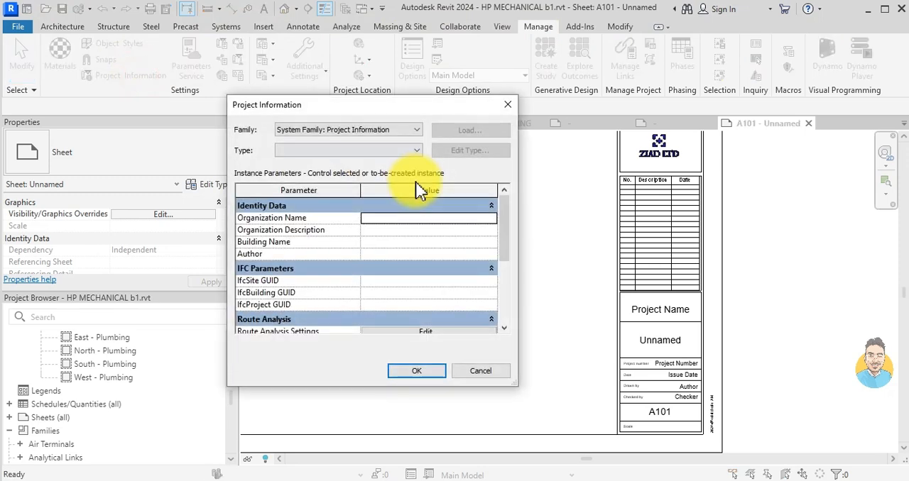
scroll(389, 255, down, 5)
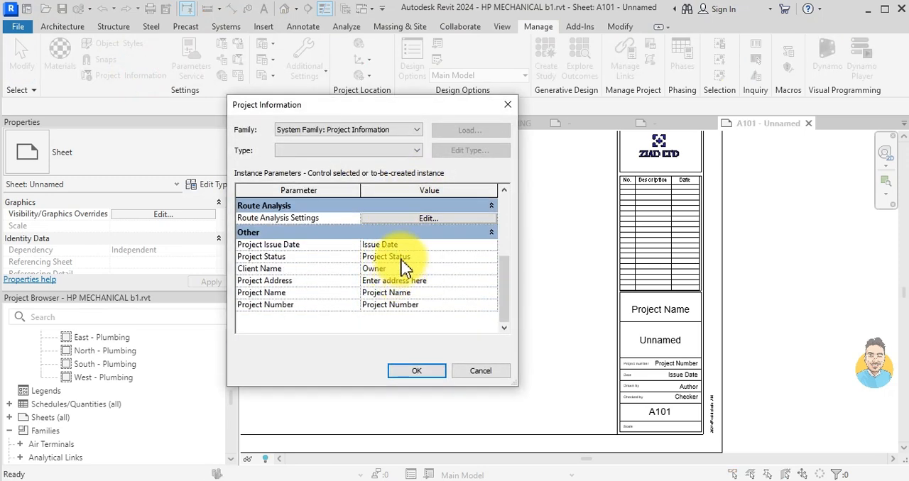
scroll(414, 283, up, 3)
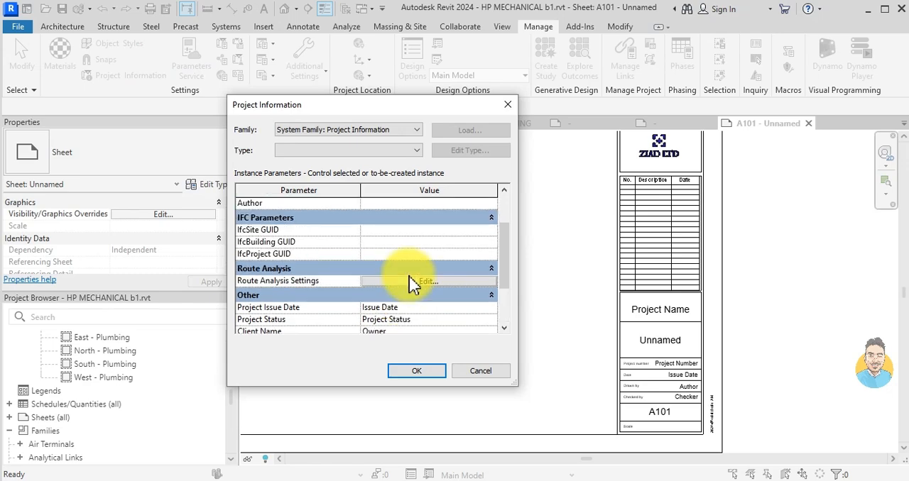
scroll(414, 282, up, 3)
click(377, 219)
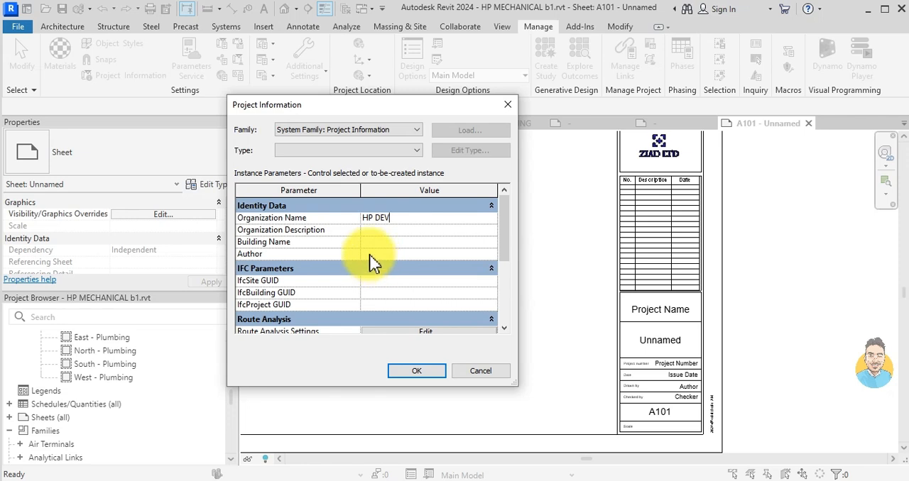
click(373, 242)
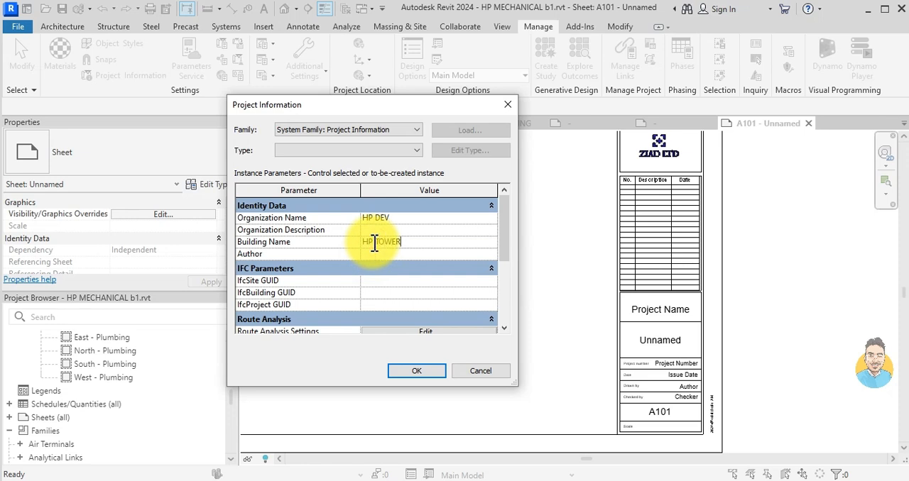
scroll(416, 277, down, 3)
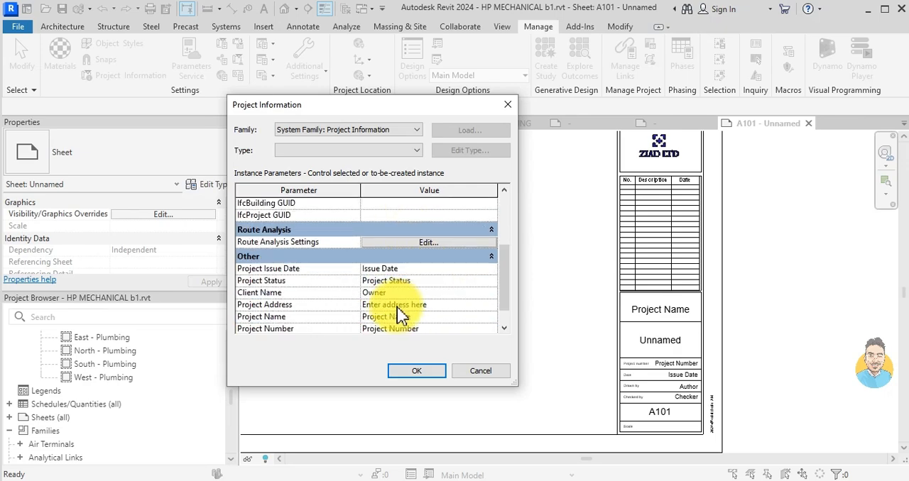
scroll(401, 313, down, 1)
scroll(433, 296, up, 5)
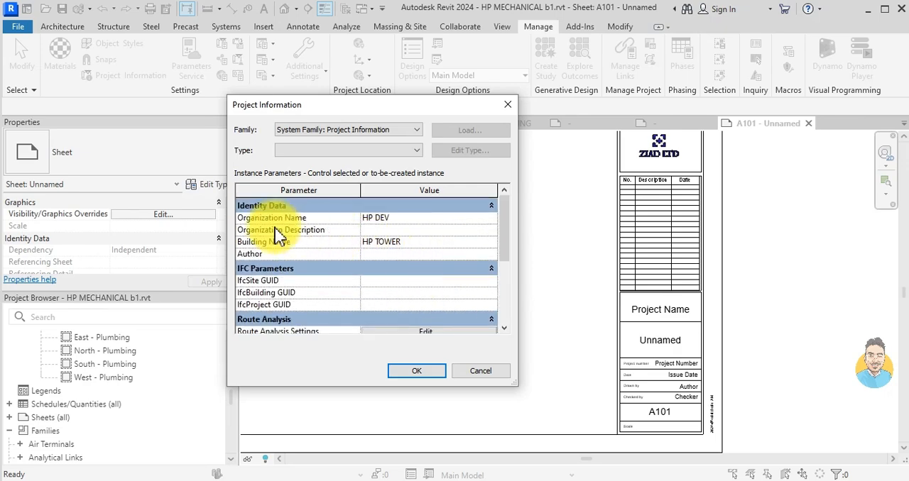
click(378, 243)
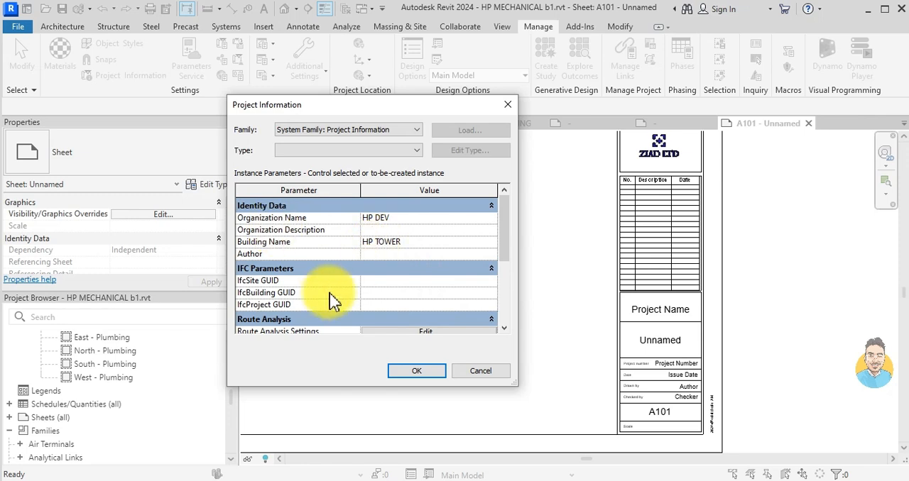
- Fill in the Project Address in the Project Information with the project's location
scroll(333, 301, down, 1)
scroll(376, 280, down, 1)
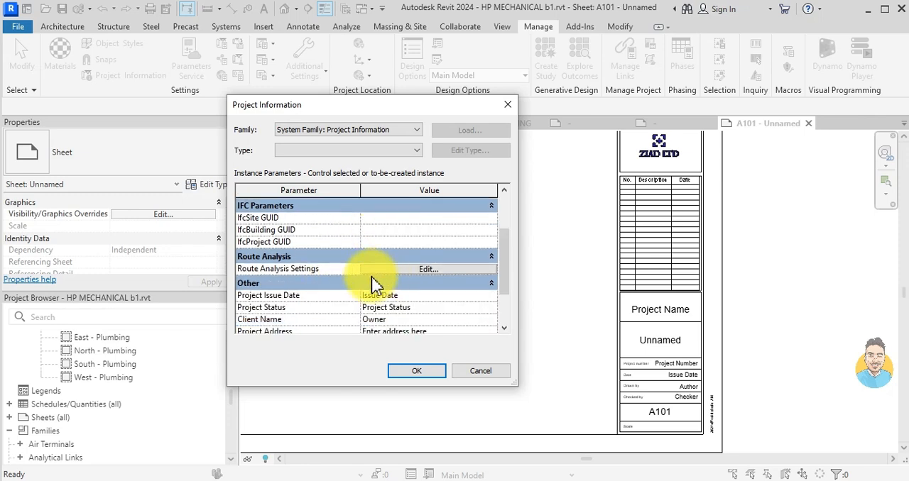
scroll(369, 320, down, 1)
click(426, 304)
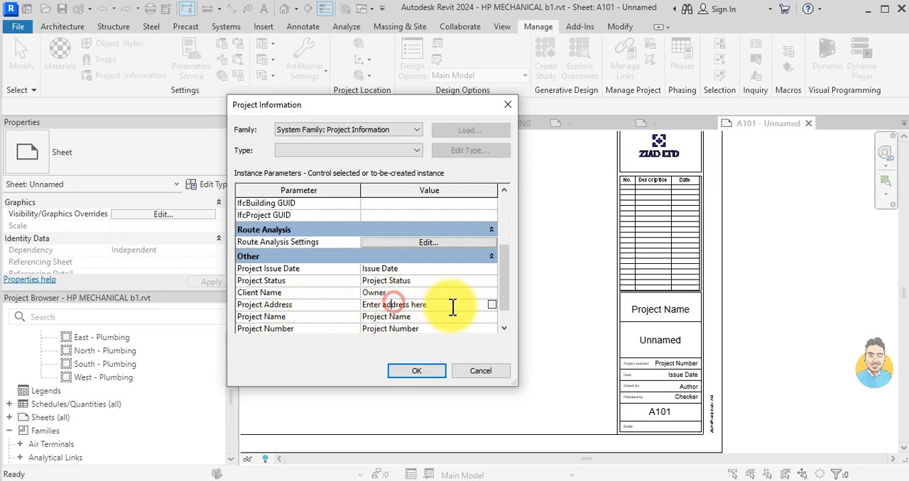
click(492, 304)
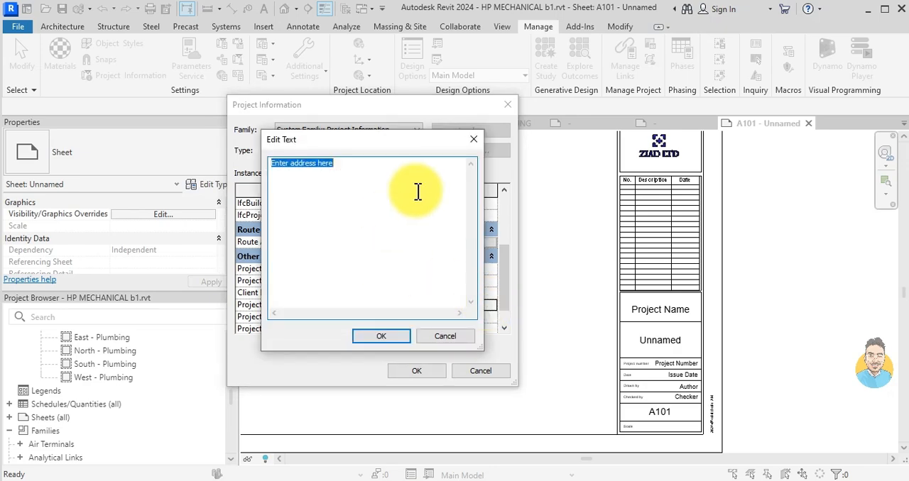
text(C PLACE)
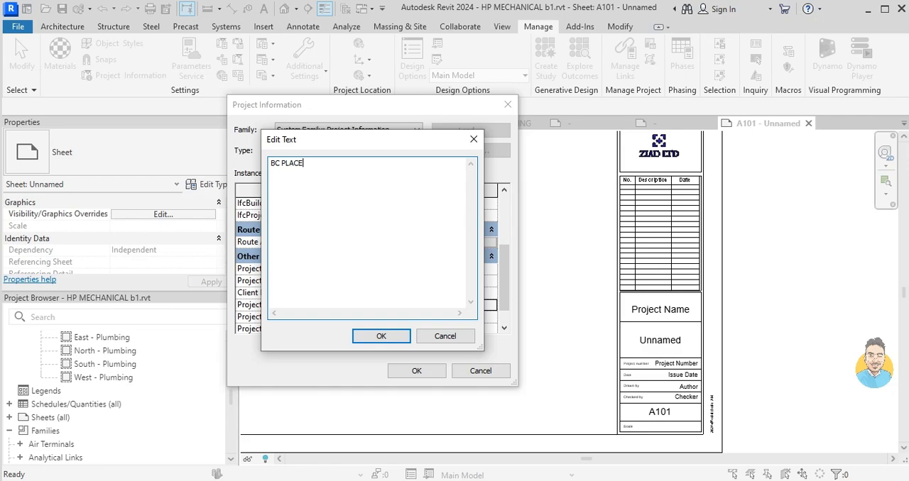
click(384, 335)
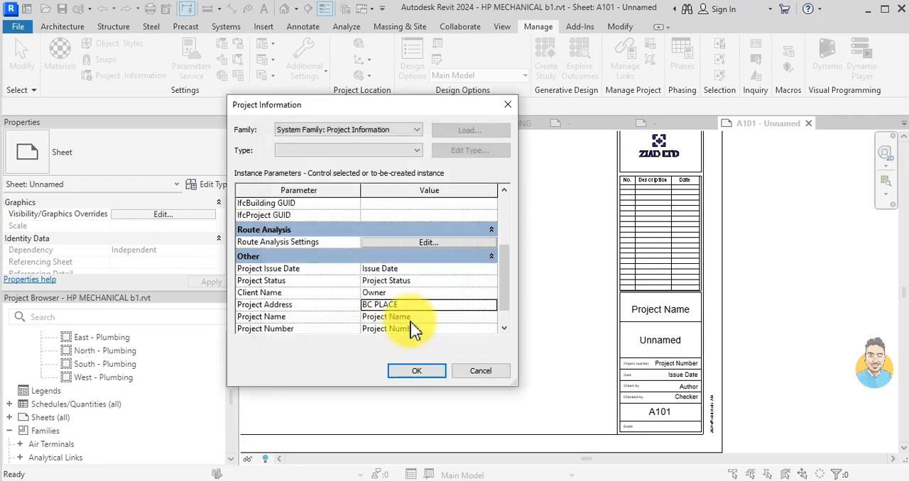
- Set the Project Name to HP TOWER and the Project Number to M-360, and apply the Project Information
drag(439, 318, 314, 330)
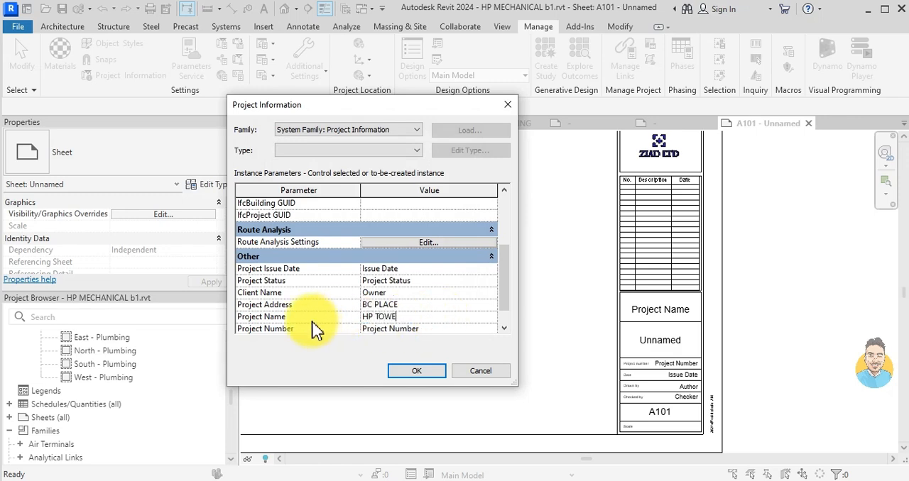
scroll(376, 323, down, 2)
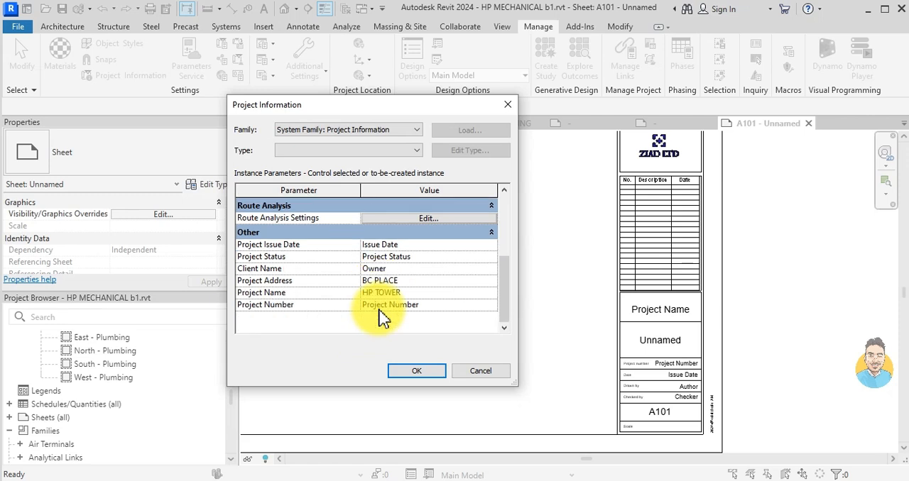
drag(432, 305, 238, 305)
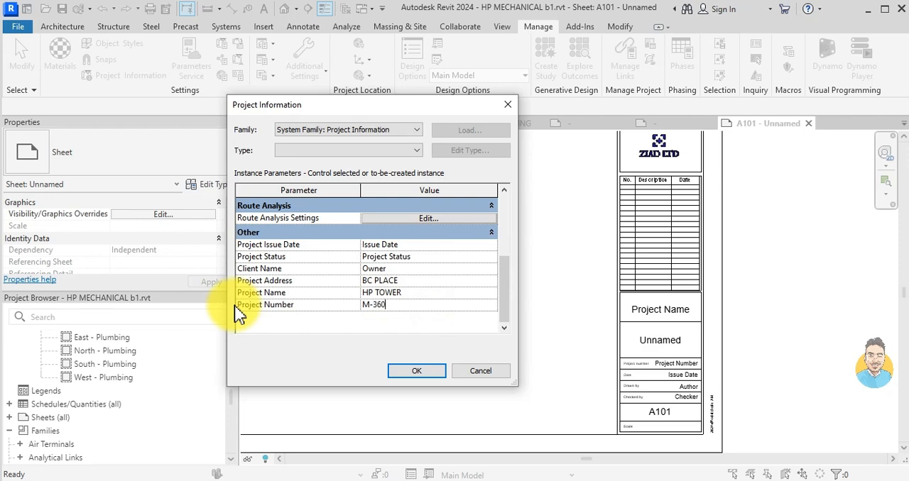
click(418, 371)
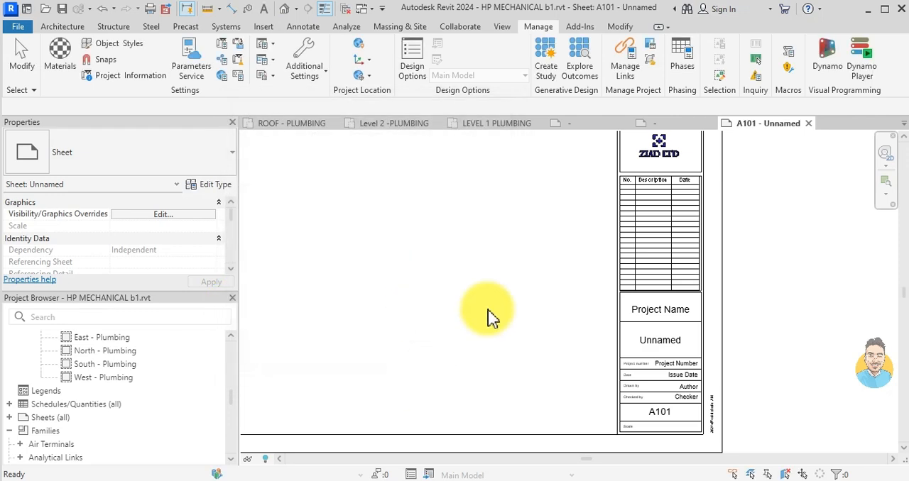
scroll(720, 387, up, 3)
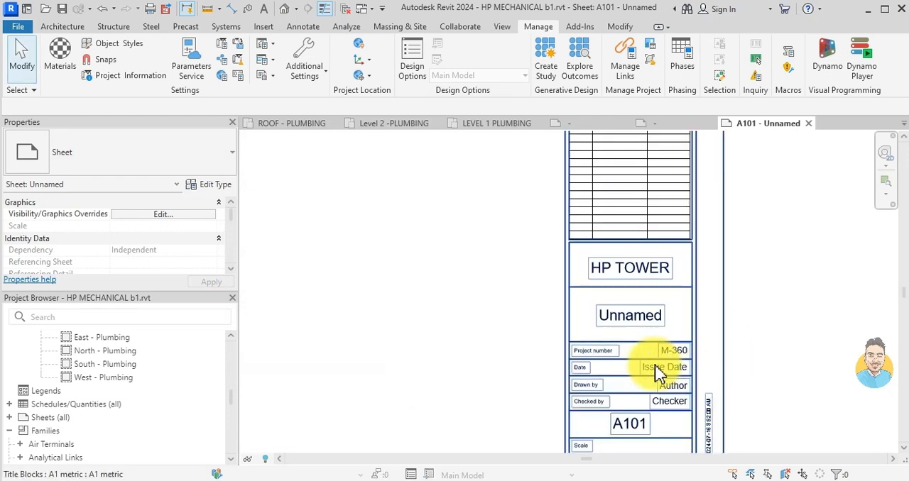
- Set both Drawn By and Checked By to ZM for the title block on sheet A101
scroll(170, 250, down, 5)
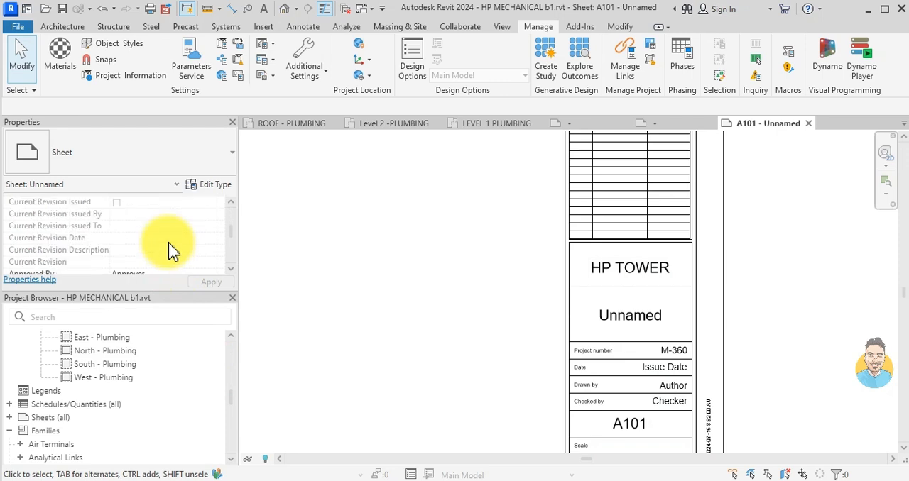
click(599, 301)
scroll(142, 236, up, 3)
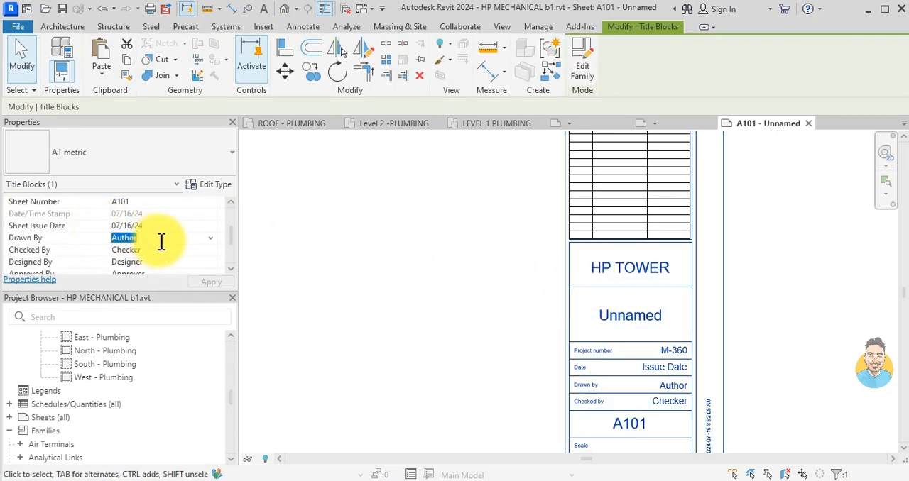
text(Z)
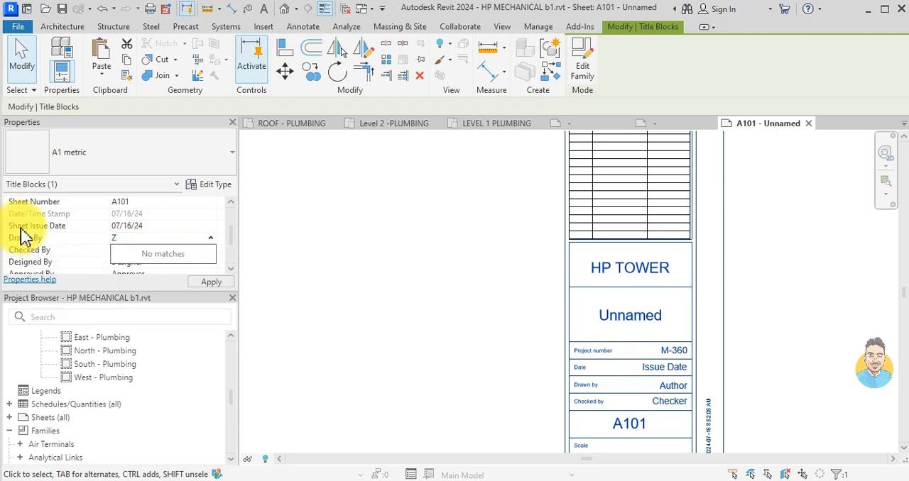
text(M)
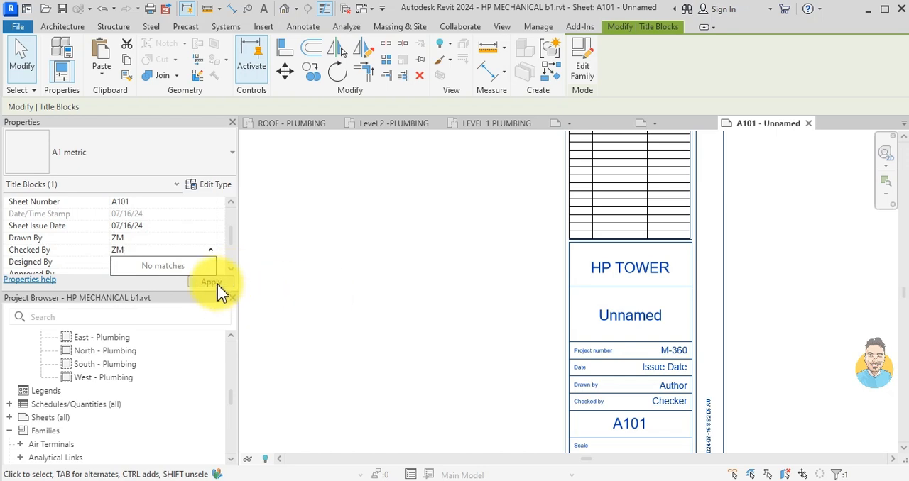
click(155, 227)
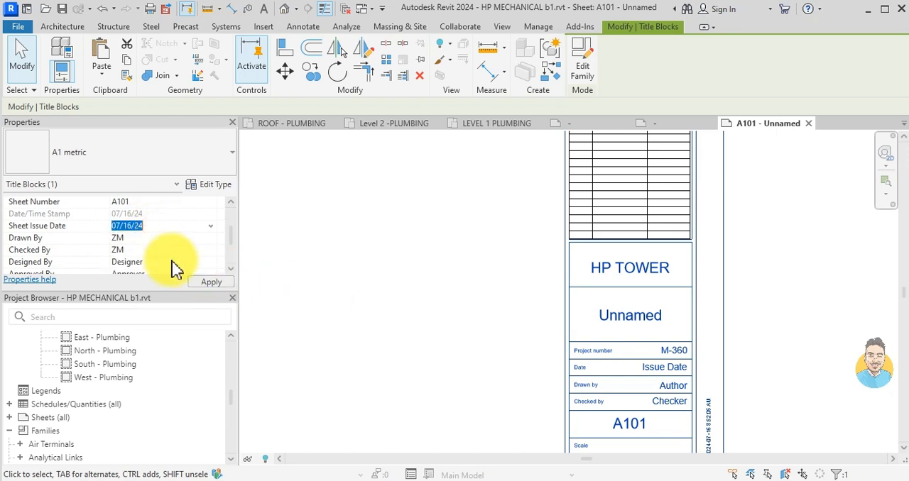
click(216, 286)
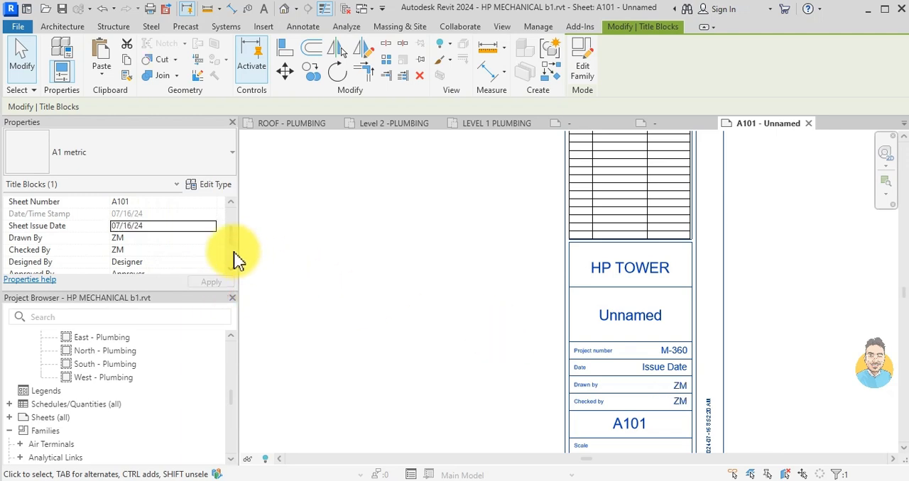
- Rename sheet A101 to COVER SHEET through the sheet name in the title block
scroll(529, 287, down, 2)
scroll(528, 288, up, 2)
scroll(625, 348, up, 2)
click(628, 358)
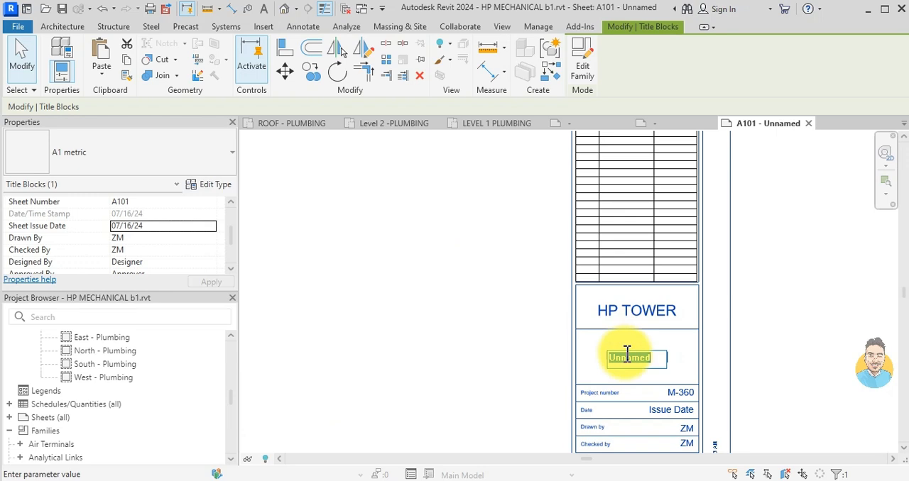
text(CO)
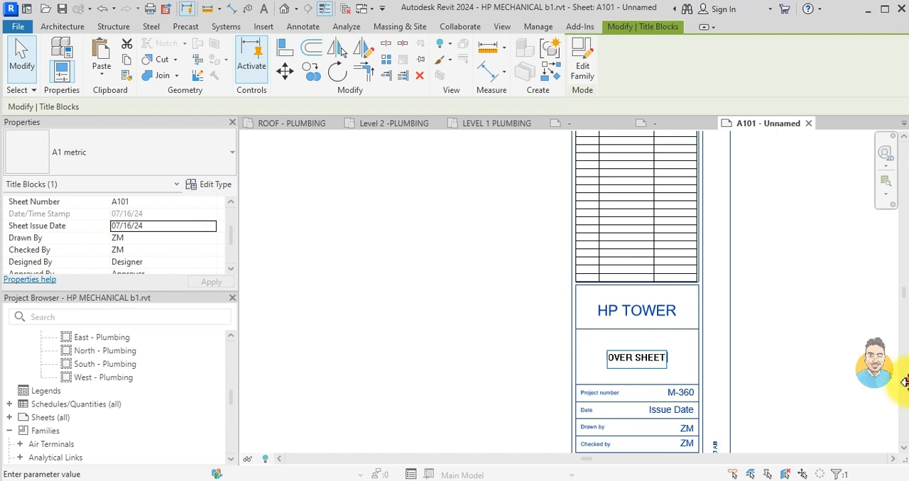
scroll(743, 310, down, 2)
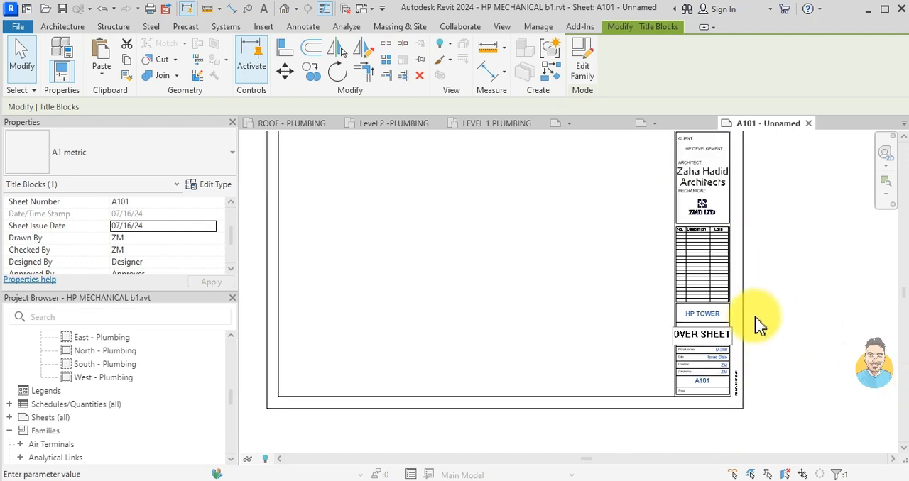
click(825, 390)
middle_drag(751, 284, 766, 348)
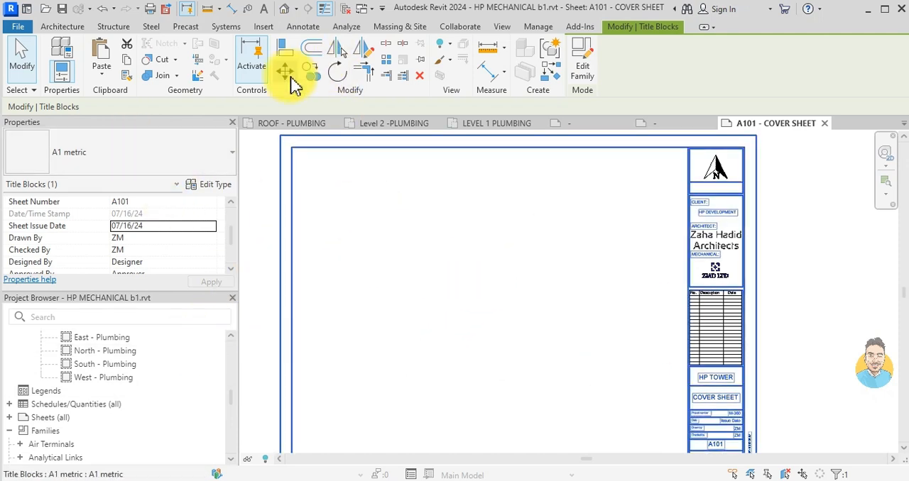
scroll(407, 228, down, 2)
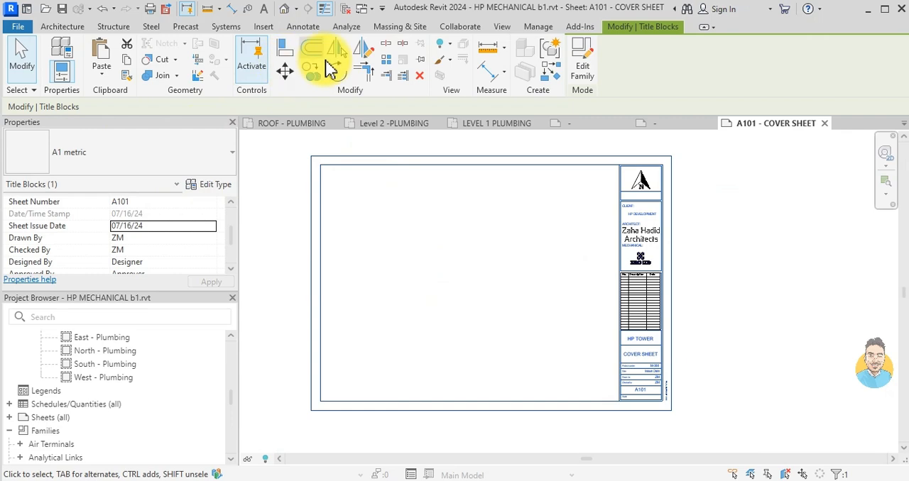
key(x)
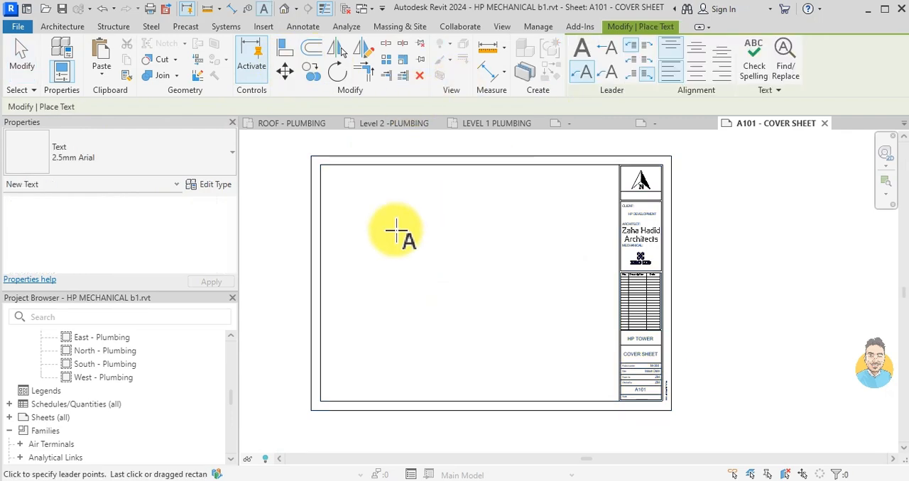
click(343, 183)
scroll(345, 199, up, 2)
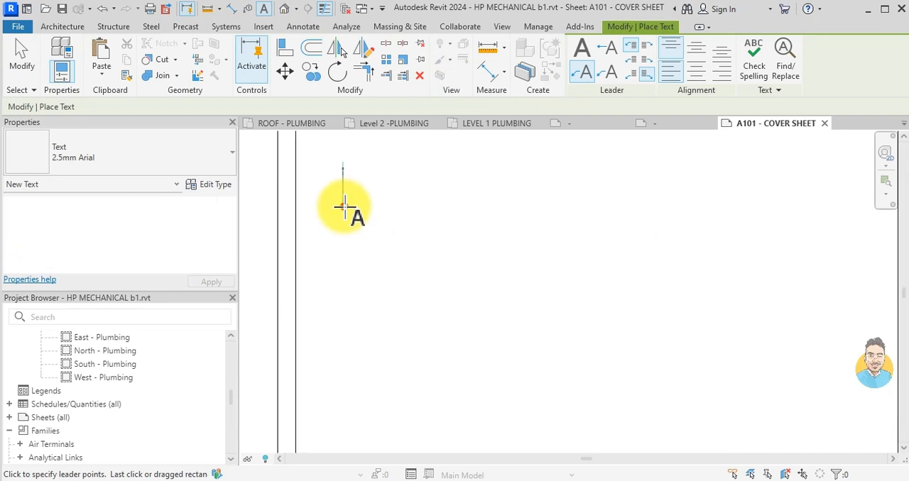
click(344, 206)
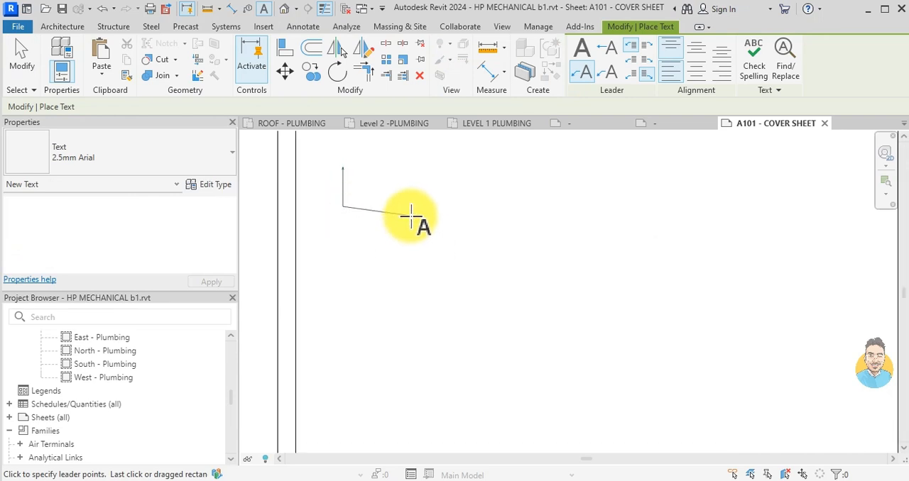
key(Escape)
key(Escape)
- Place the text HP DEVELOPMENT - 10 STORY BUILDING without a leader near the upper-left corner of the cover sheet
key(x)
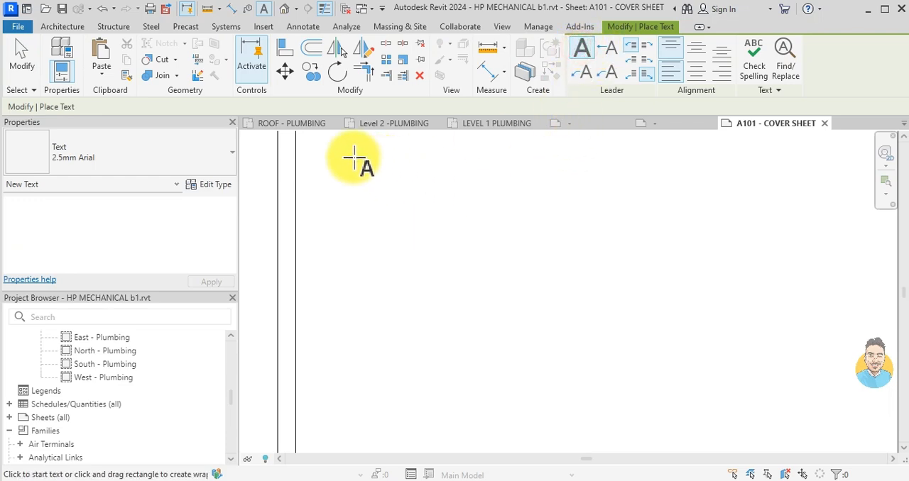
click(339, 174)
scroll(358, 153, up, 2)
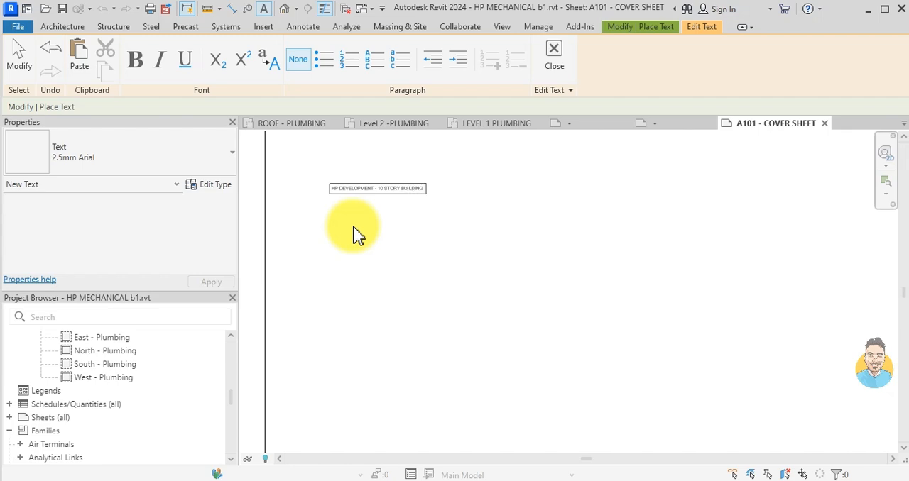
click(369, 259)
key(Escape)
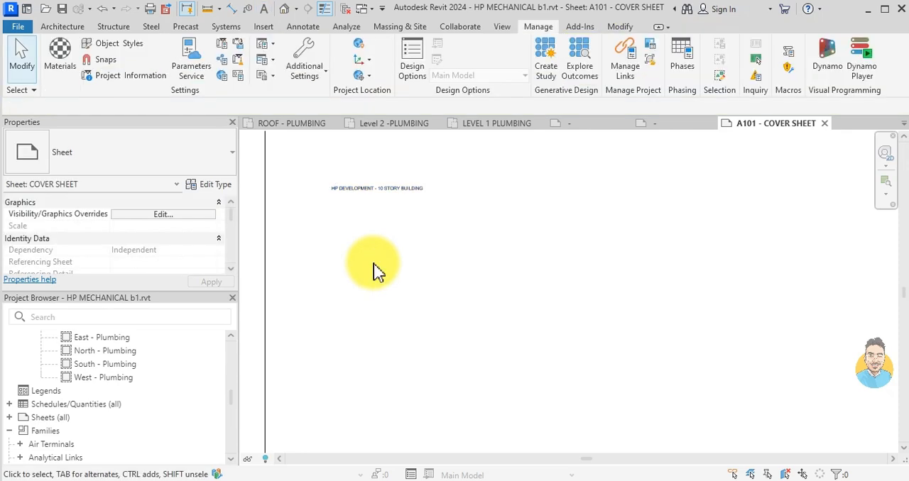
- Duplicate the 2.5mm Arial type of the HP DEVELOPMENT title text as a new text type named 48 MM
click(357, 186)
click(189, 158)
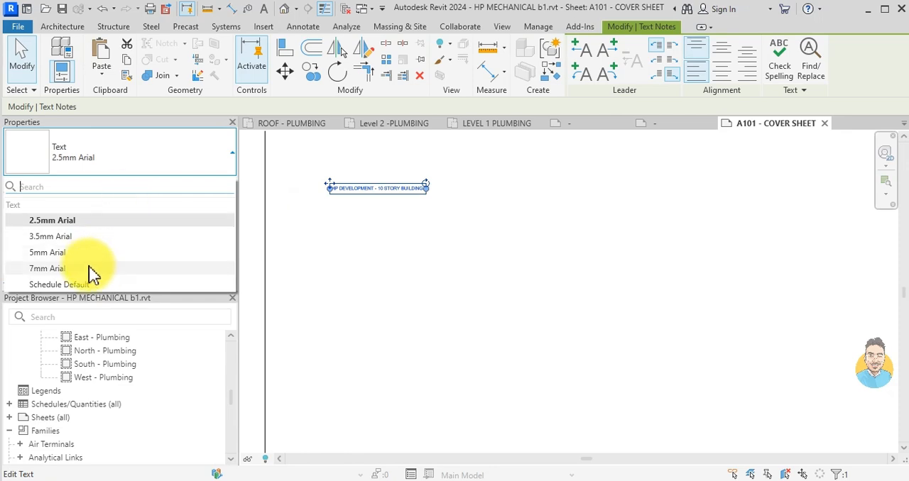
click(135, 142)
click(207, 186)
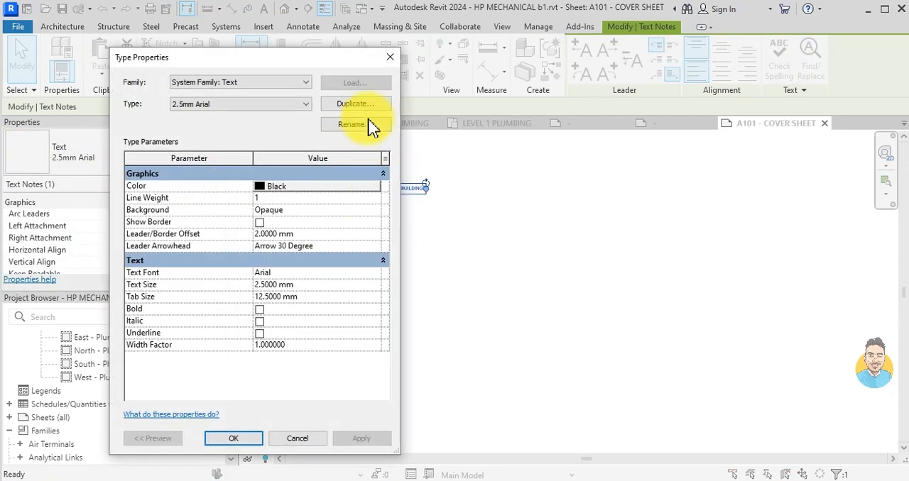
click(355, 104)
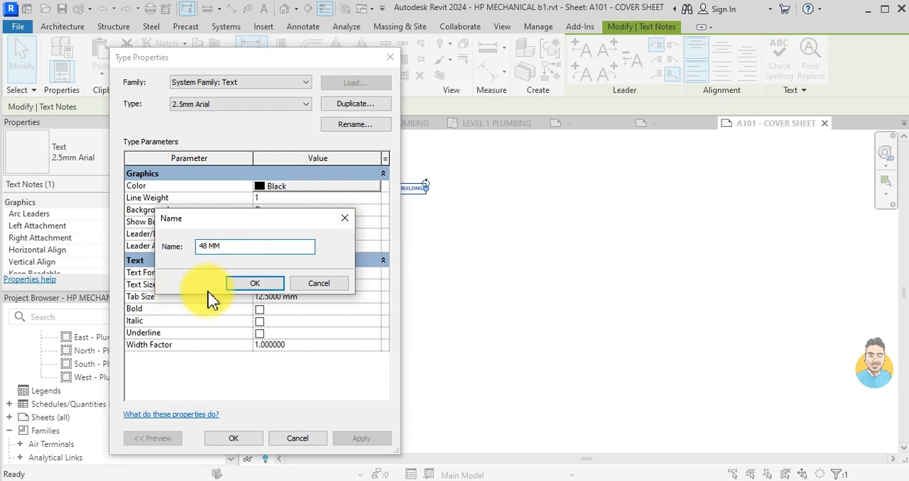
click(246, 284)
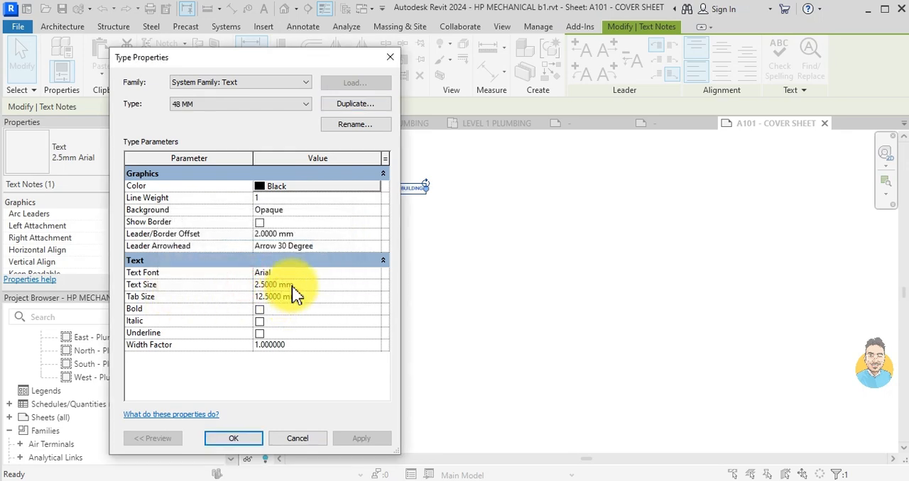
- Set the Text Size to 48 mm and the Tab Size to 2.5 mm in the 48 MM text type and apply it
drag(338, 298, 234, 301)
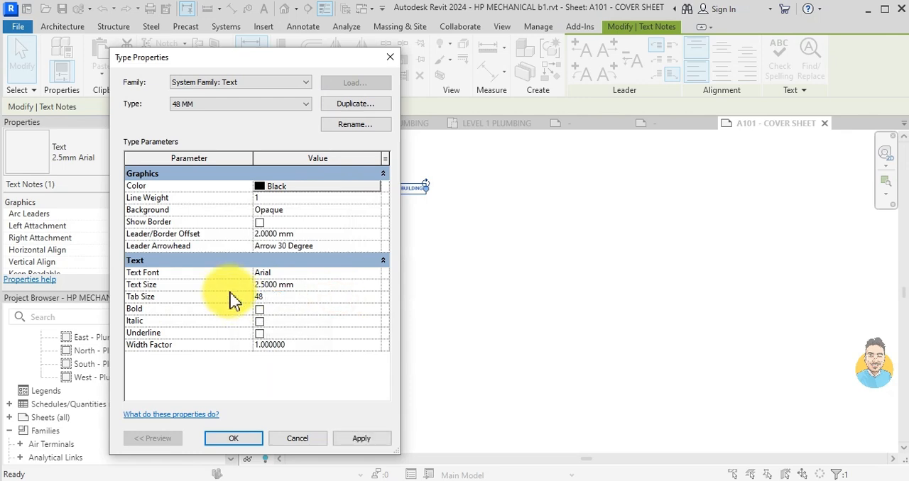
drag(304, 298, 165, 305)
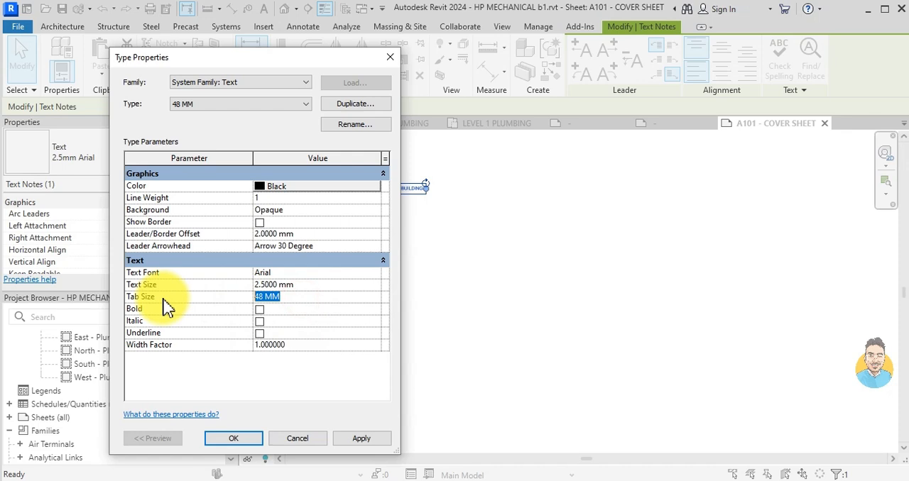
click(267, 293)
click(534, 249)
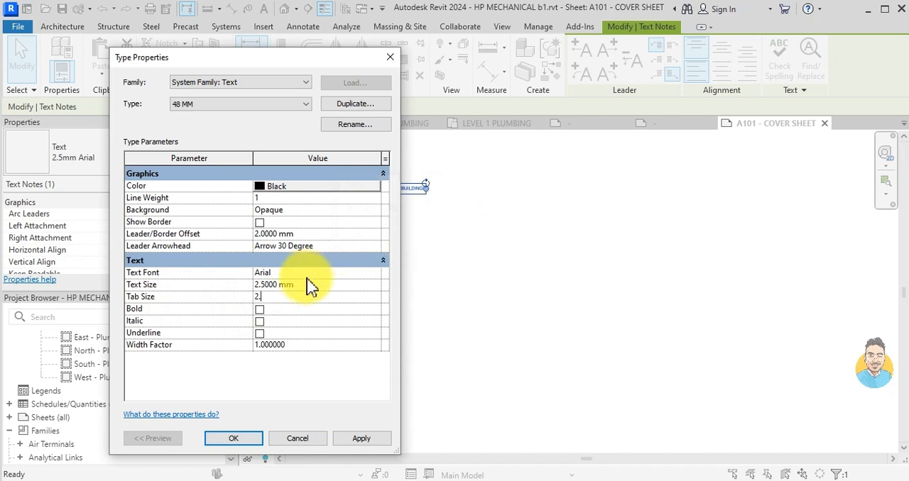
drag(321, 287, 138, 297)
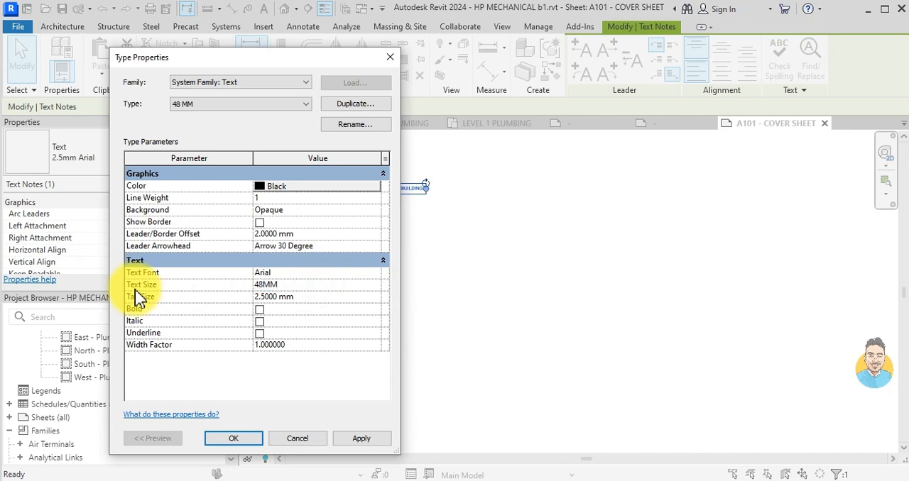
click(234, 438)
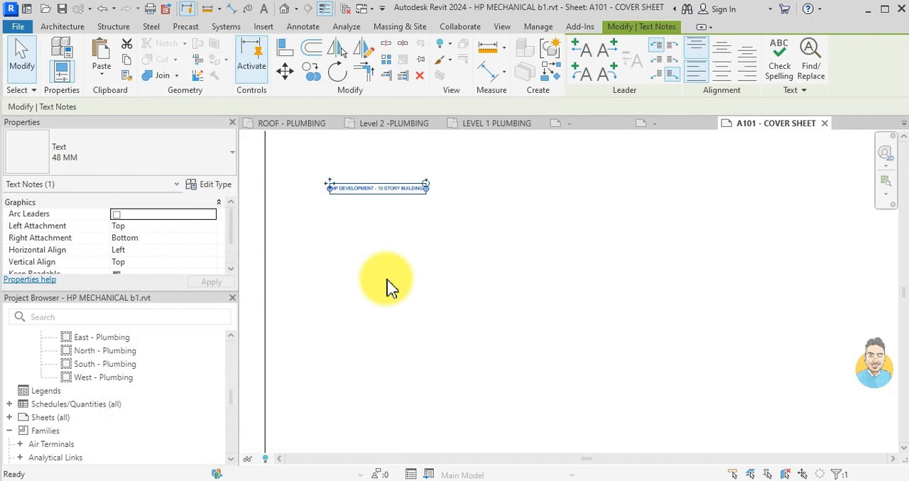
- Narrow the title's text box so the text wraps inside the sheet frame, clear of the title block
scroll(385, 280, down, 5)
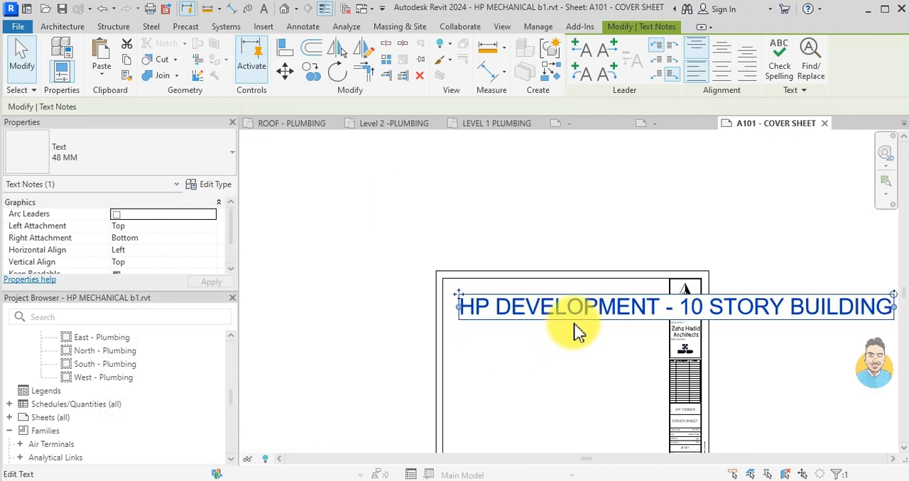
click(584, 306)
click(778, 384)
scroll(745, 363, down, 1)
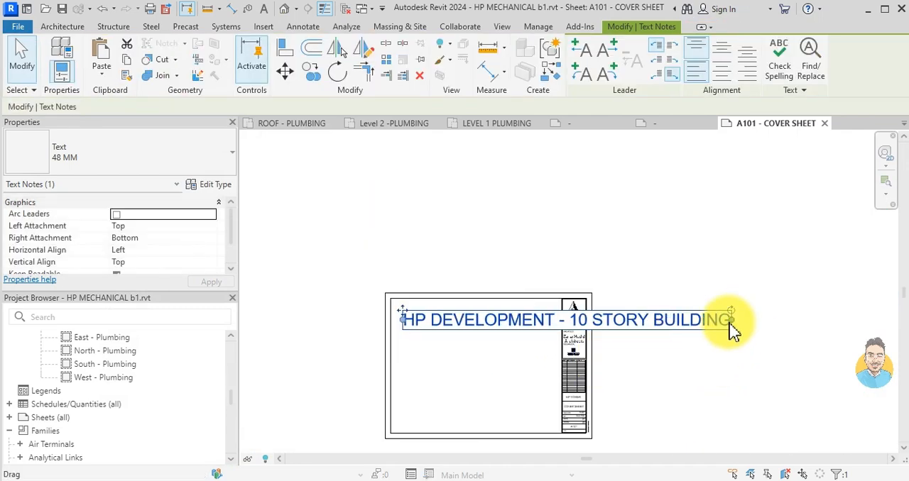
scroll(733, 328, up, 1)
drag(734, 323, 402, 327)
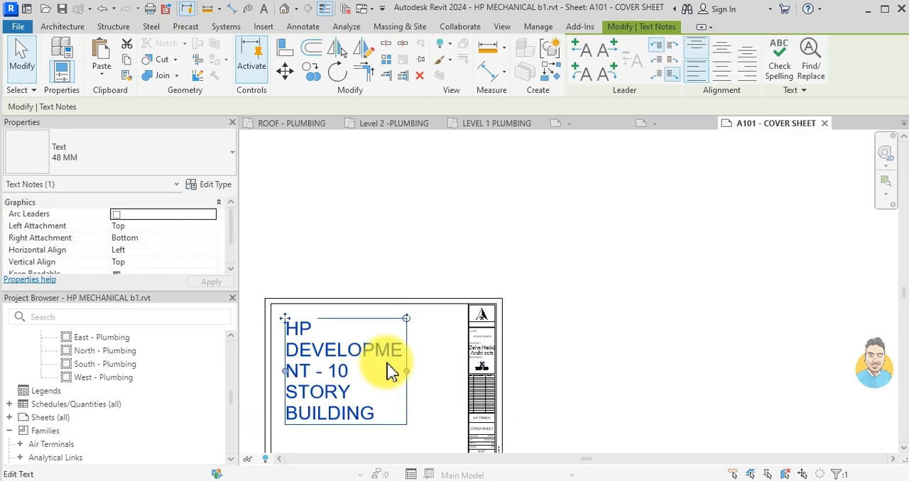
- Reduce the Text Size of the 48 MM type so the title fits the text box on two lines
scroll(389, 373, down, 1)
click(195, 185)
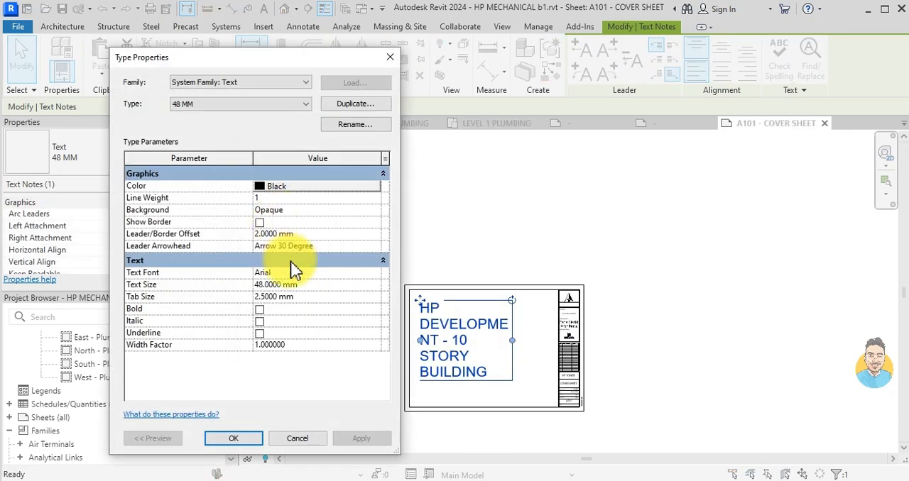
click(294, 284)
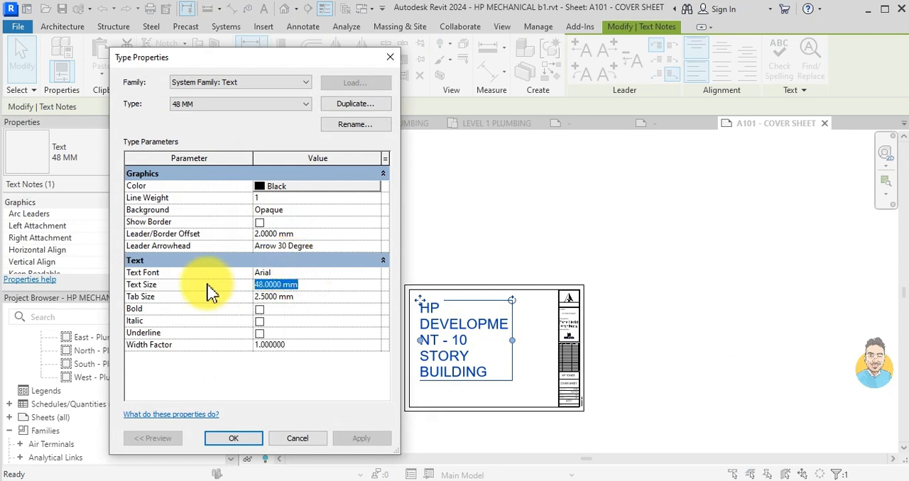
click(250, 436)
- Move the title text slightly closer to the upper-left corner of the sheet frame
scroll(473, 333, up, 5)
click(473, 315)
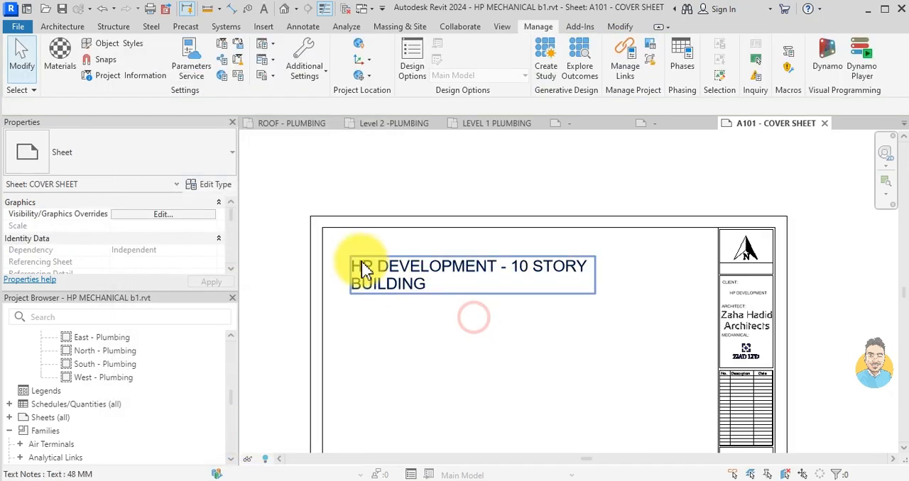
click(357, 263)
scroll(351, 256, up, 2)
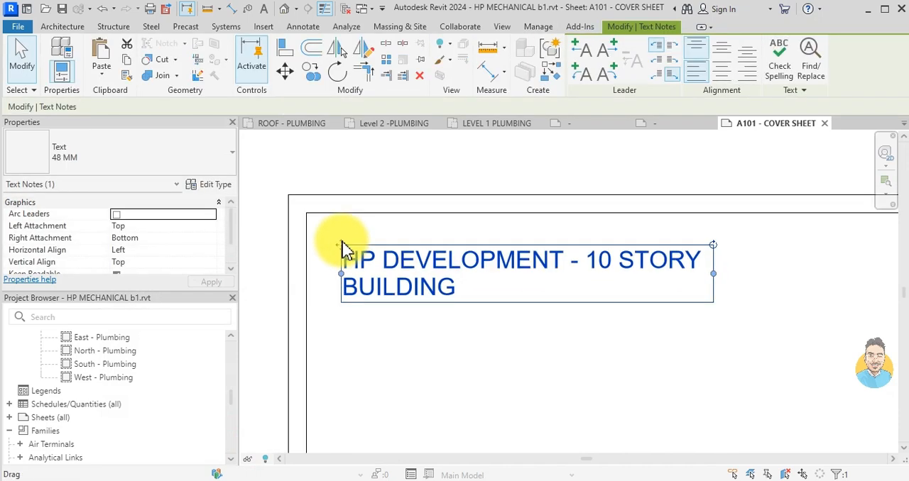
key(Escape)
scroll(487, 319, down, 3)
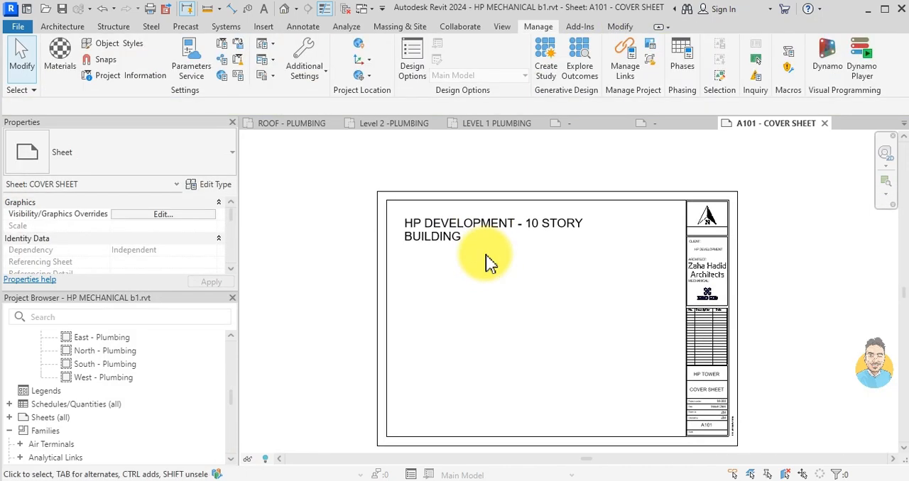
- Copy the title text vertically downwards to place a second text note below it
click(443, 248)
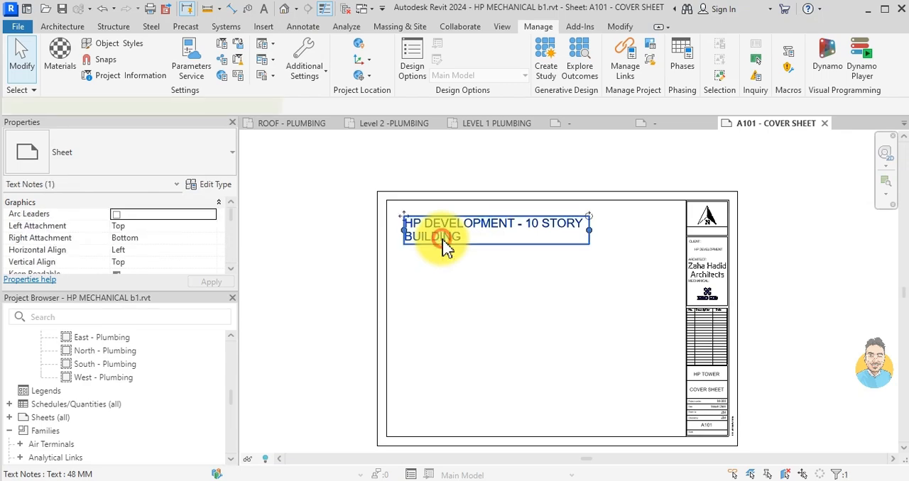
click(309, 71)
scroll(455, 234, up, 2)
click(426, 216)
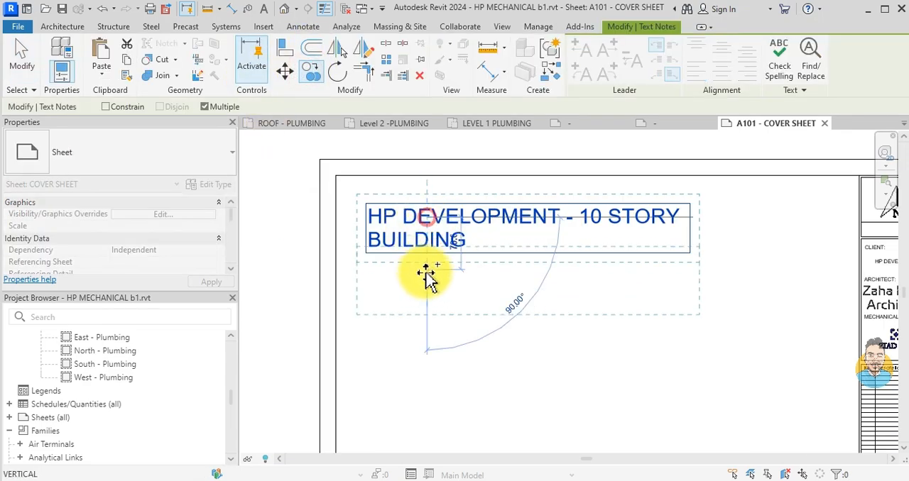
click(427, 303)
key(Escape)
key(Escape)
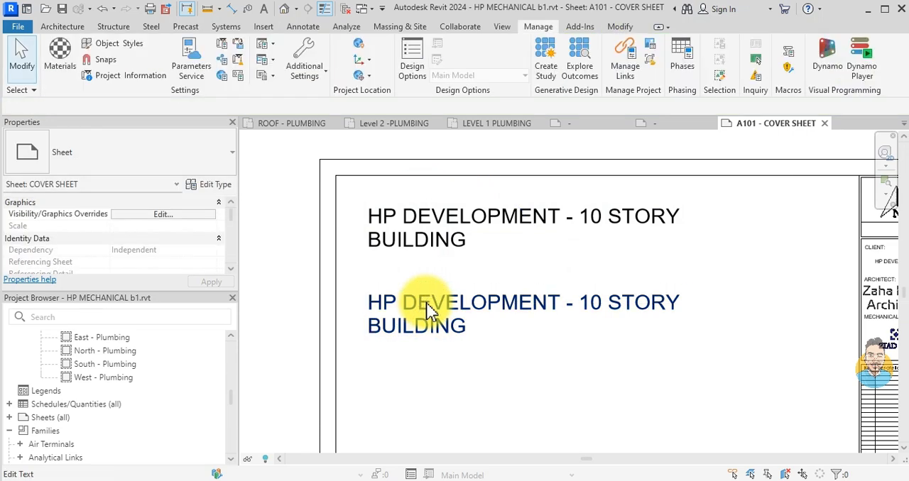
- Replace the copied note's text with MECHANICAL : ZIAD LTD
double_click(426, 305)
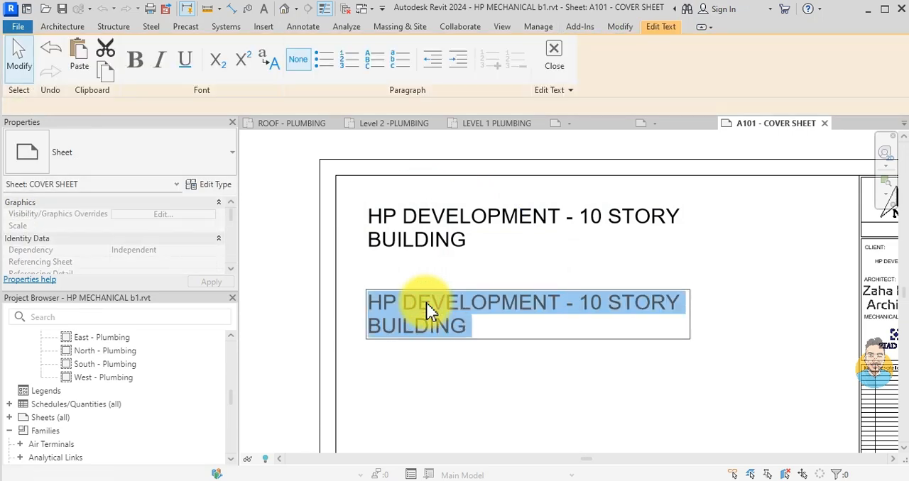
text(MECHANICAL : ZIAD LTD)
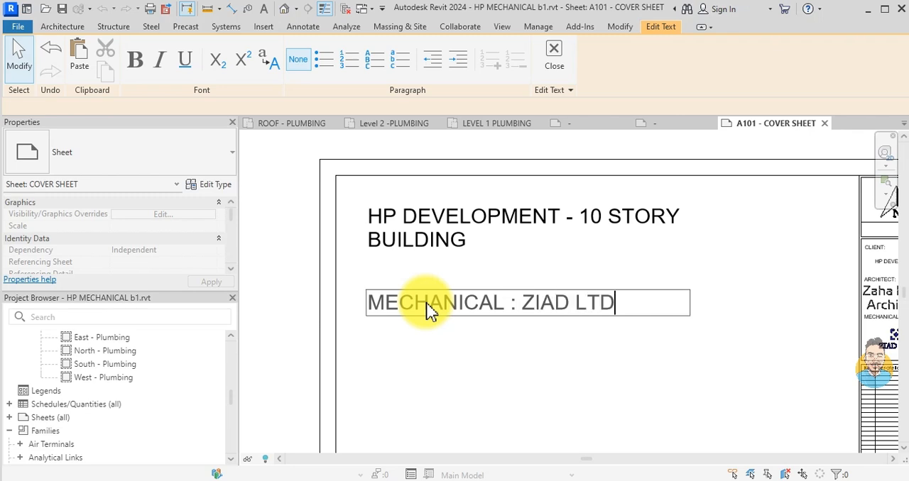
click(504, 391)
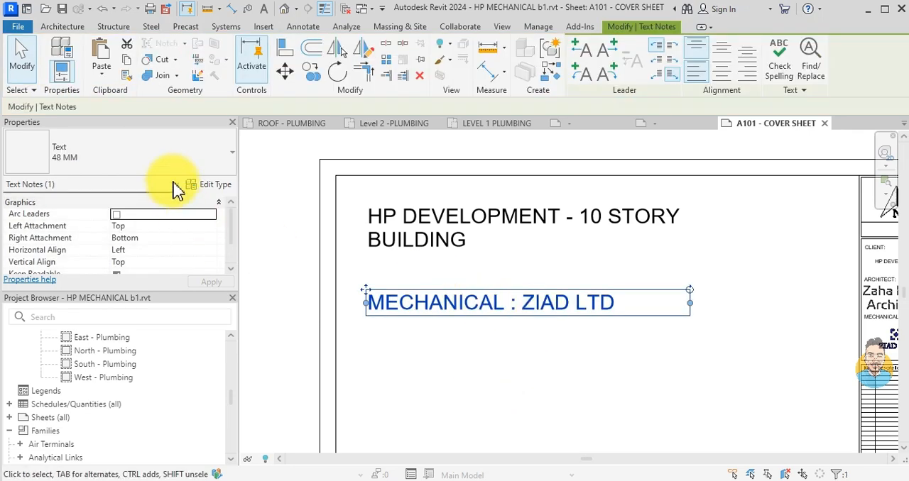
- Set the Color of the 48 MM text type used by the MECHANICAL : ZIAD LTD note to RGB 255-000-128
click(215, 191)
click(288, 181)
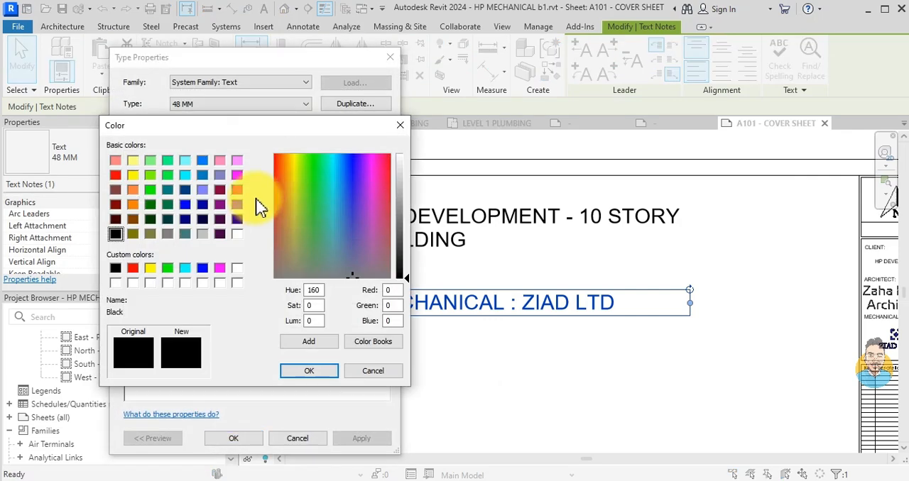
click(237, 190)
click(313, 372)
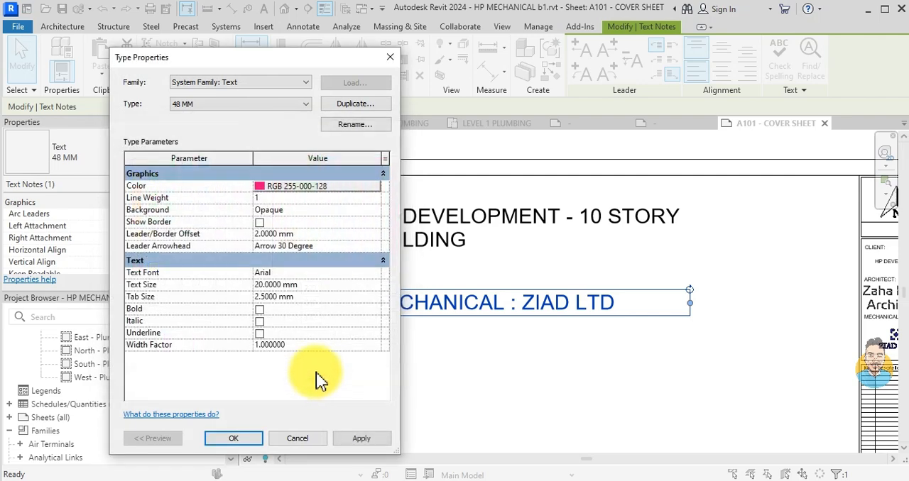
- Duplicate the note's text type as RED 15 MM and set its Text Size to 15 mm
click(276, 284)
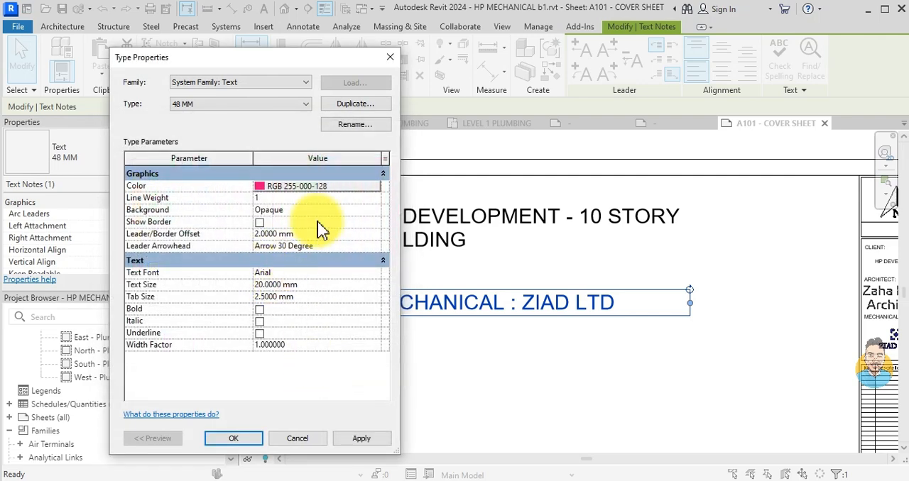
click(350, 103)
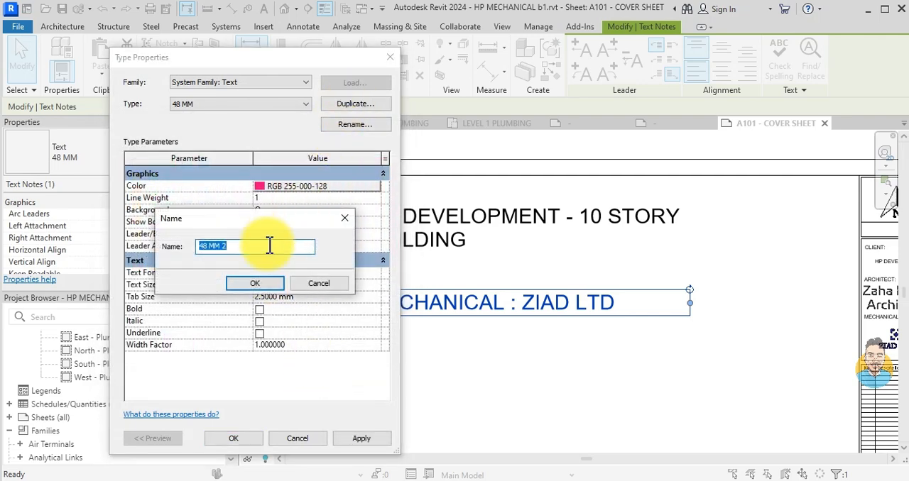
text(RED 15 MM)
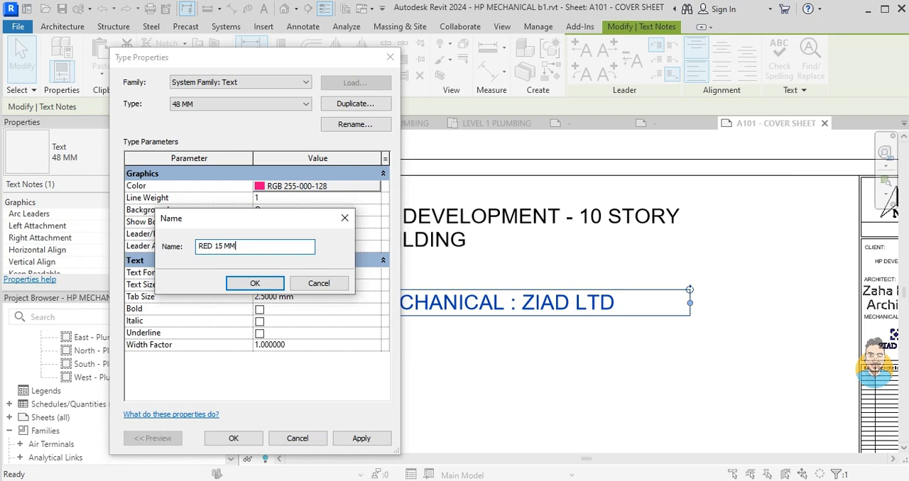
click(272, 284)
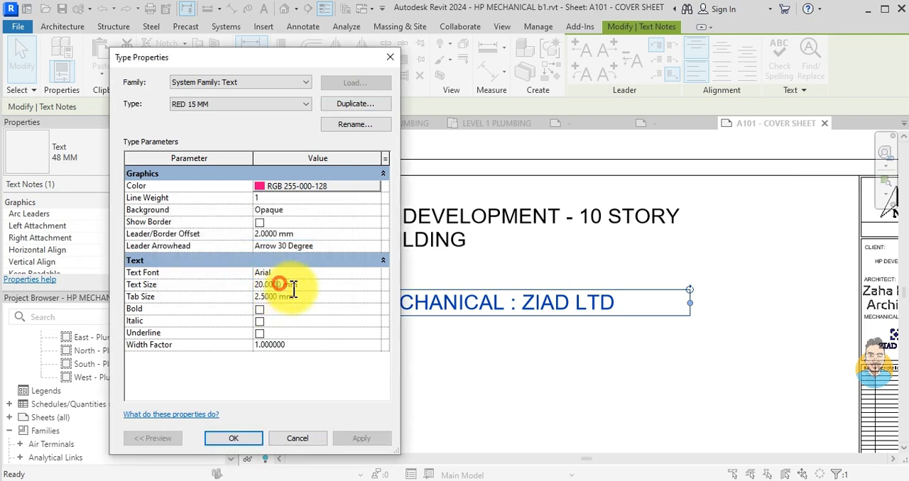
click(282, 285)
text(15)
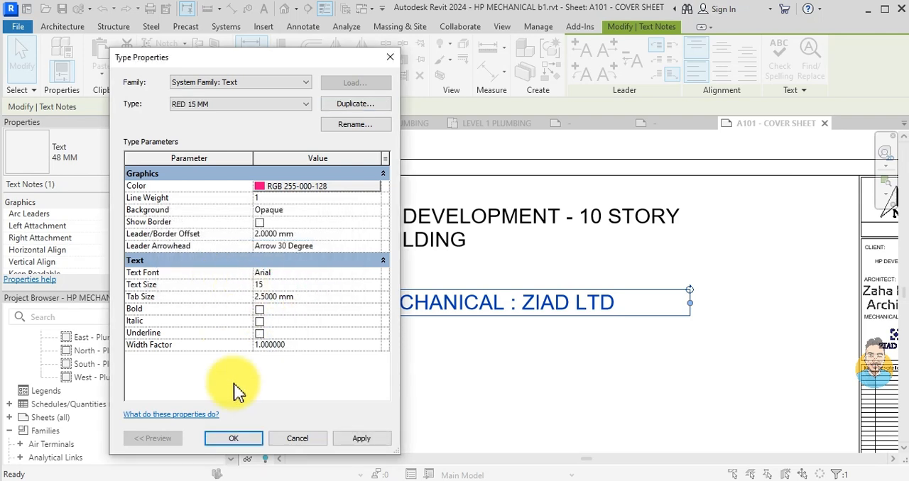
click(254, 440)
- Move the MECHANICAL : ZIAD LTD note up, closer to the title text
click(441, 320)
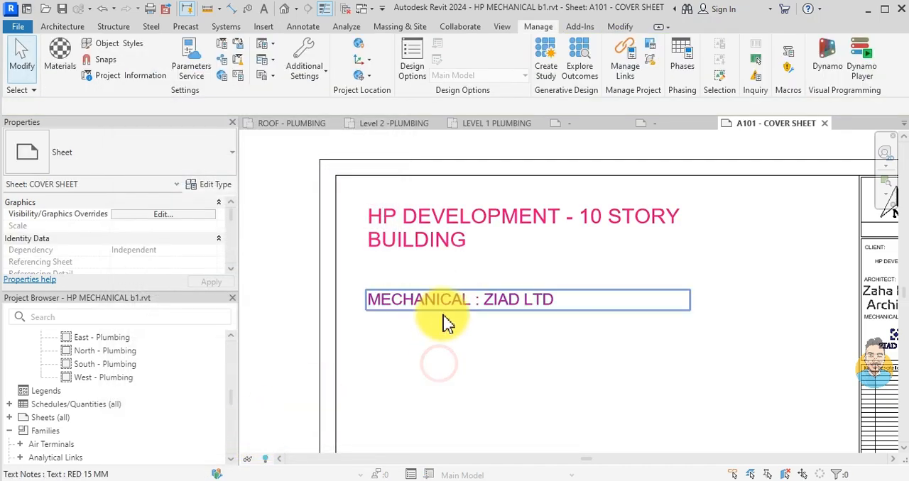
click(375, 305)
drag(367, 291, 367, 277)
click(379, 230)
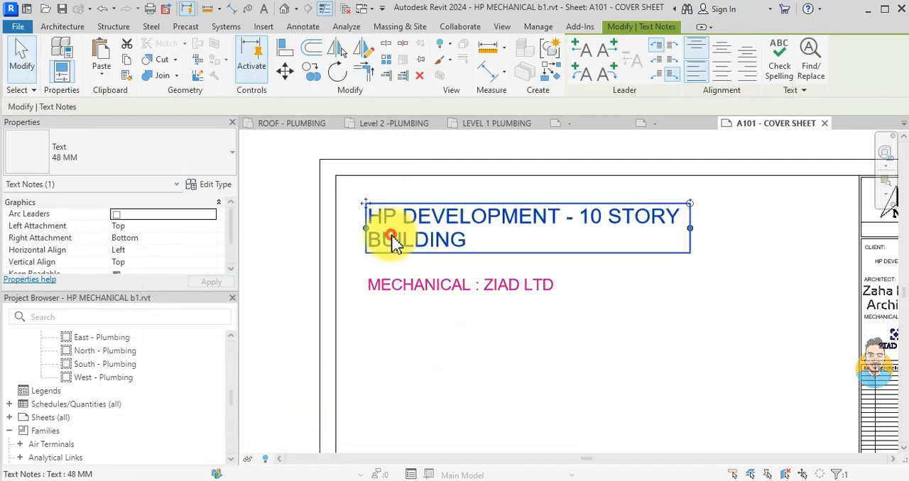
click(164, 162)
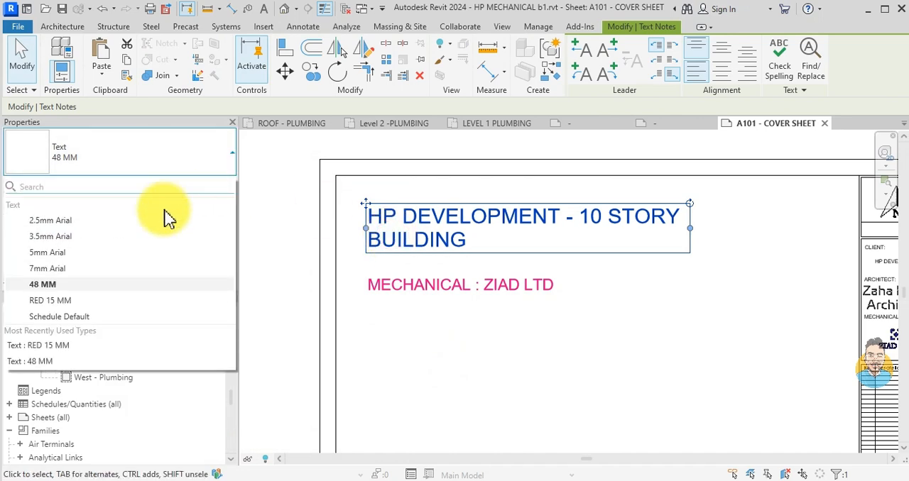
click(94, 285)
click(387, 360)
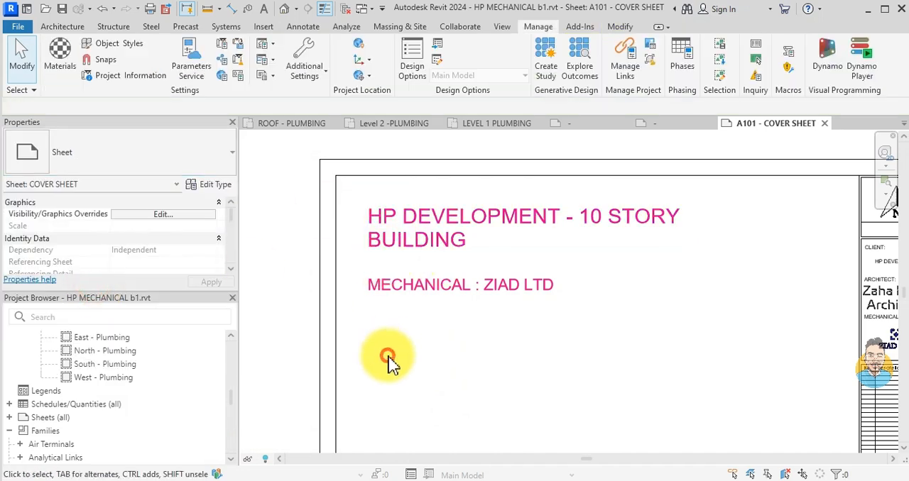
- Change the Color of the title's 48 MM text type to black
click(416, 247)
click(205, 186)
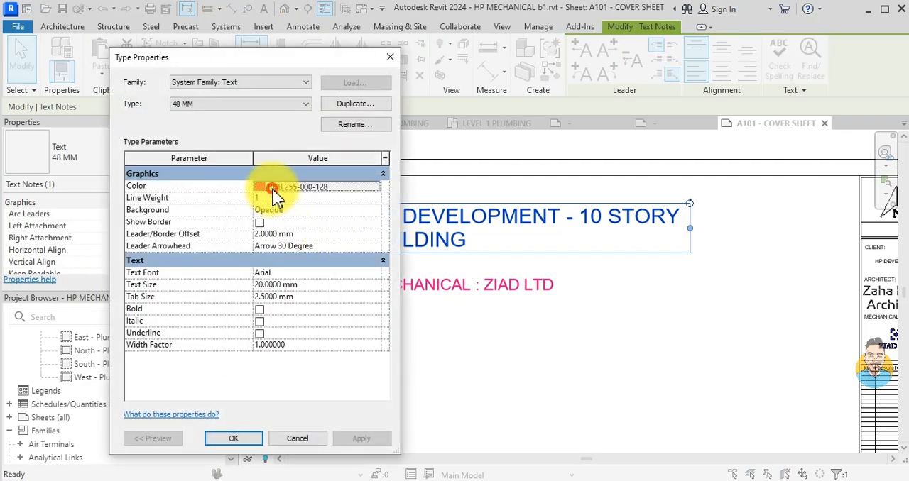
click(263, 189)
click(116, 268)
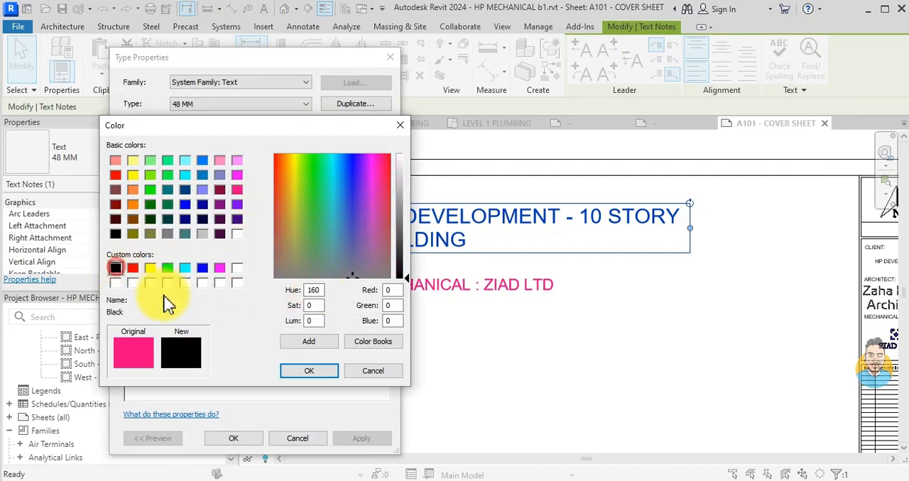
click(309, 371)
click(238, 433)
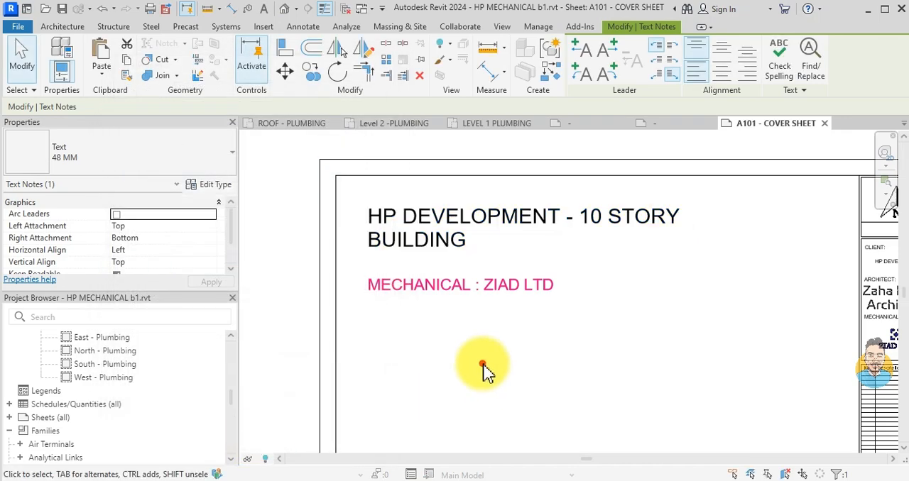
click(486, 363)
- Create a new sheet list schedule with the fields Sheet Number and Sheet Name, in that order
scroll(491, 359, down, 4)
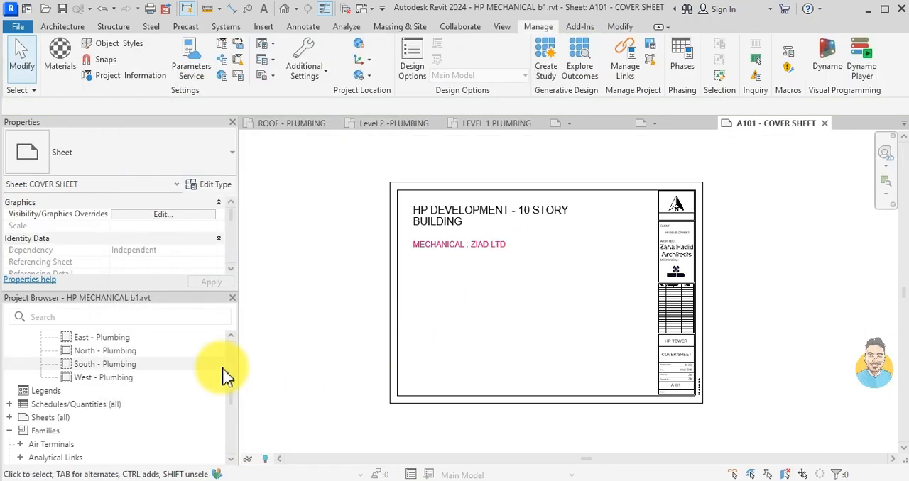
scroll(653, 312, up, 2)
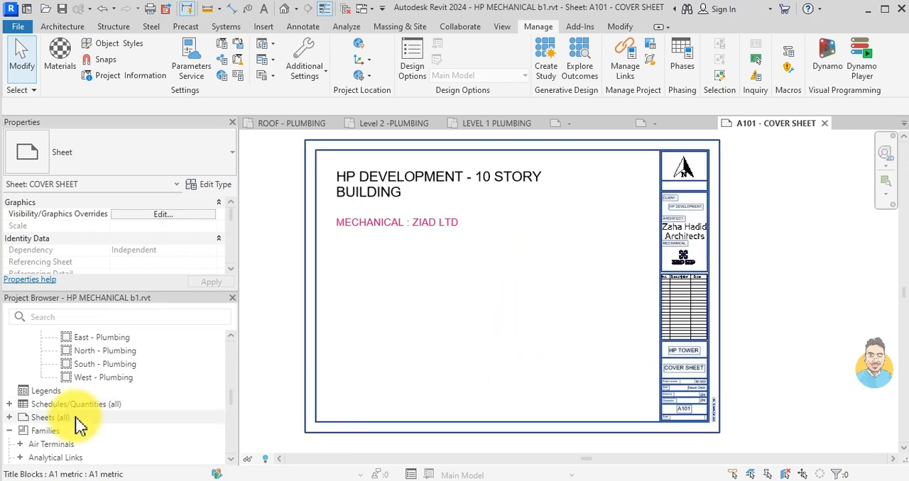
click(9, 404)
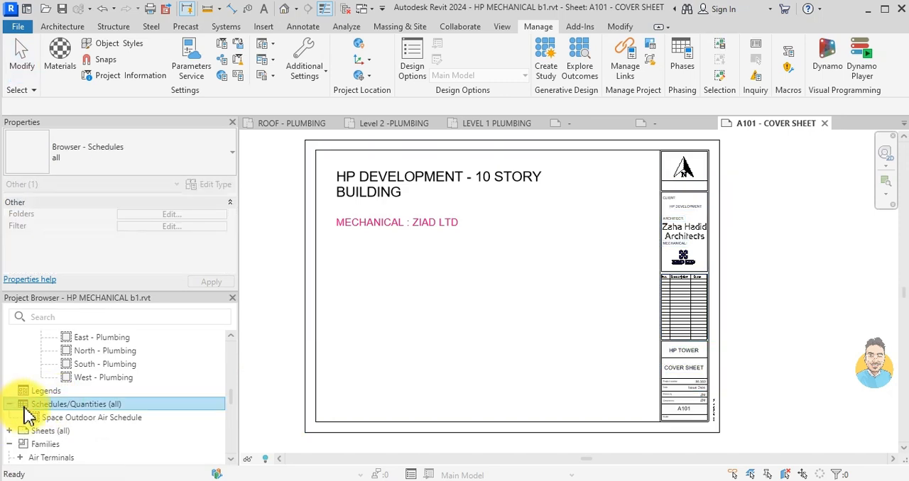
right_click(90, 409)
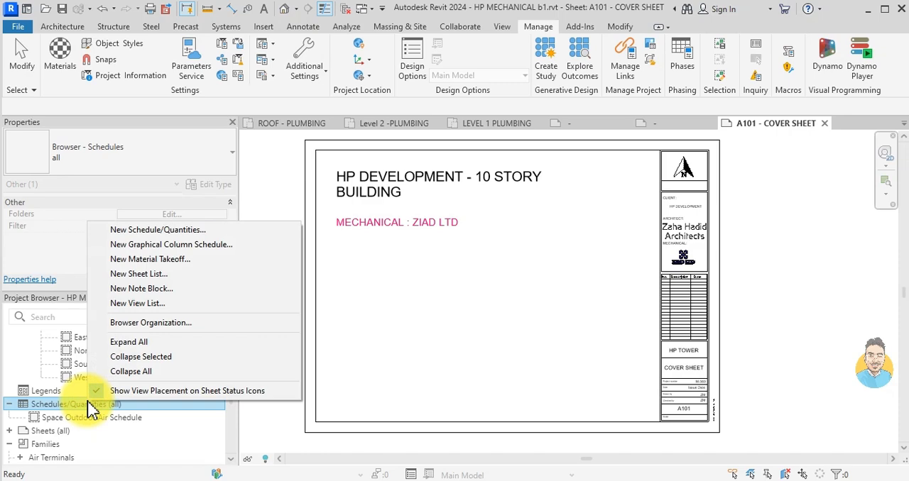
click(164, 274)
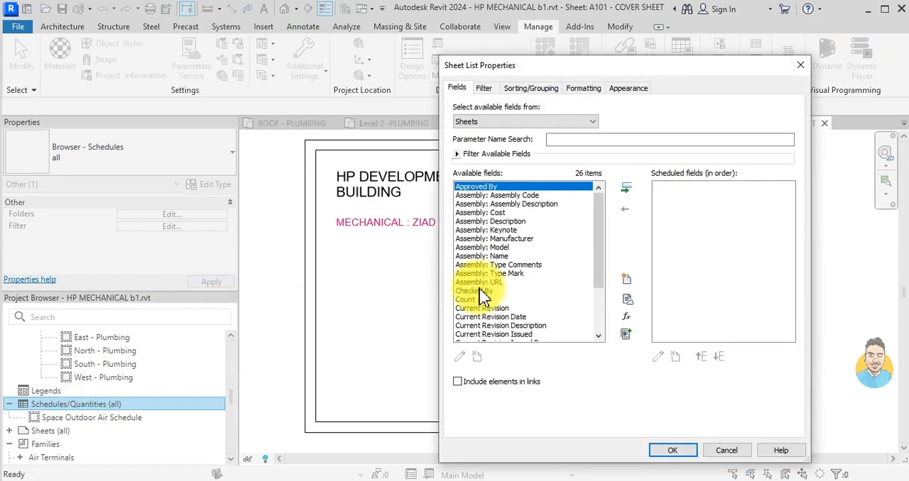
scroll(534, 276, down, 1)
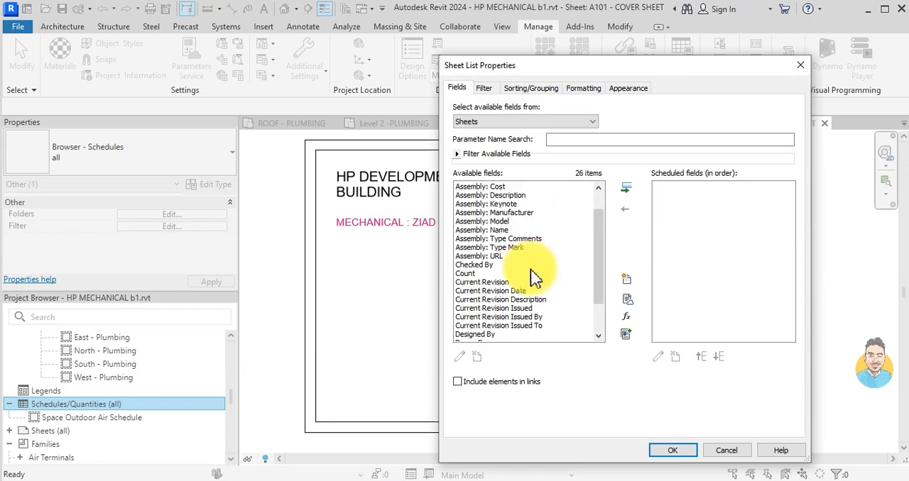
scroll(533, 276, down, 2)
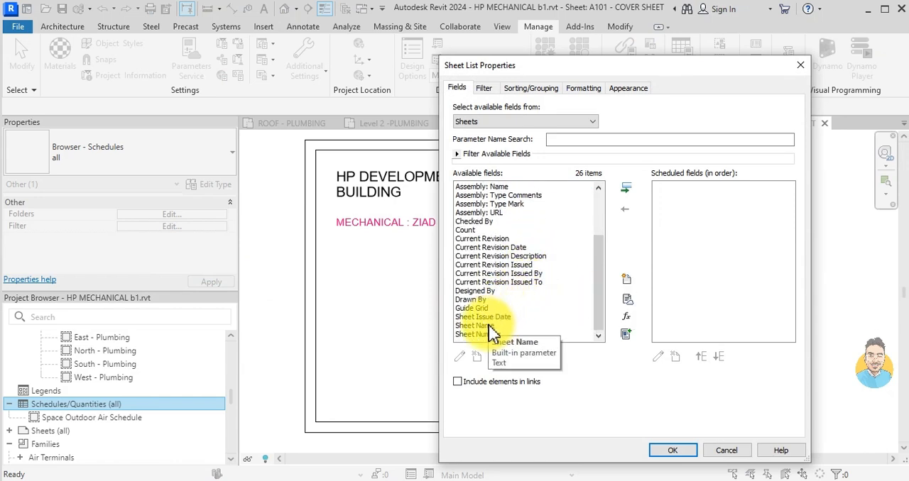
click(489, 334)
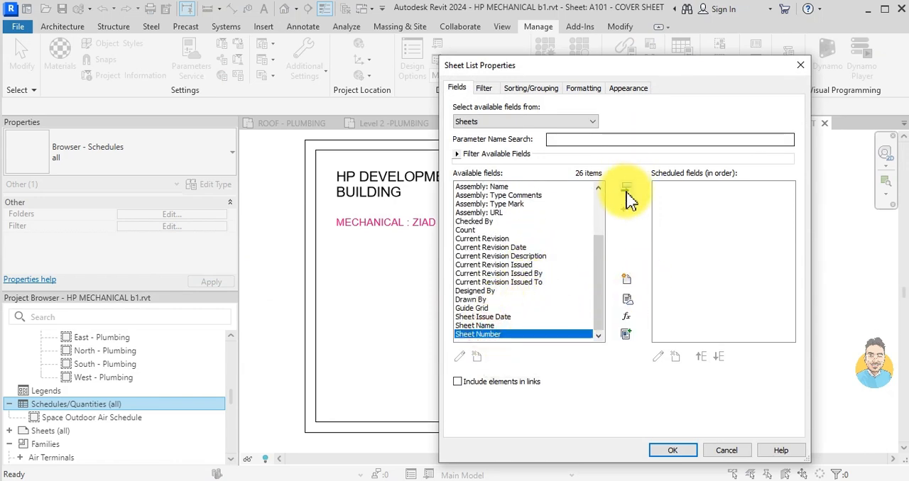
click(626, 188)
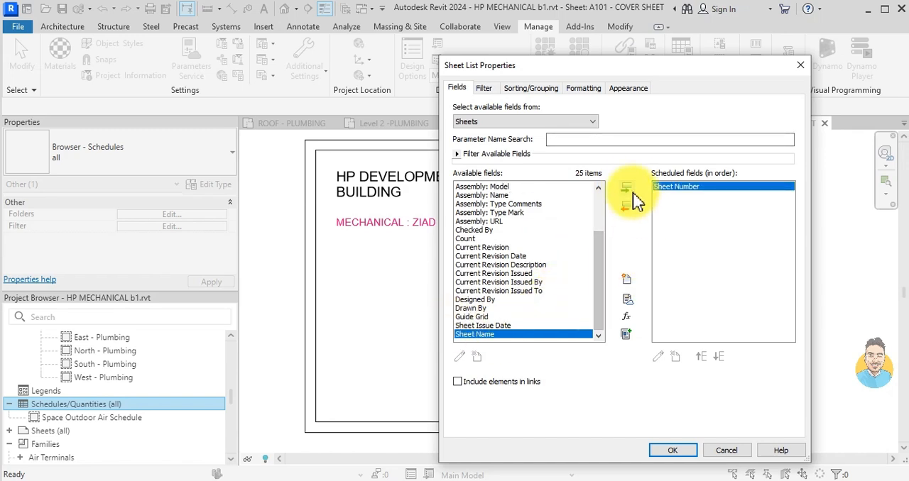
click(627, 189)
click(673, 449)
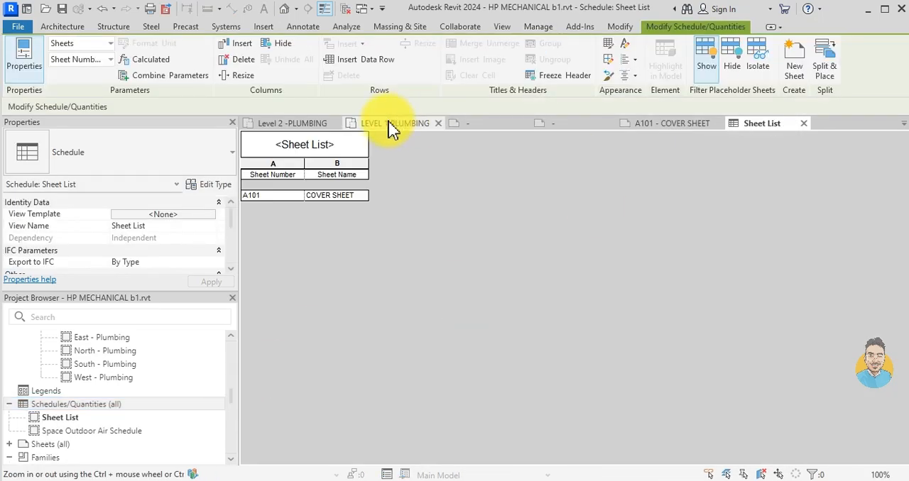
- Place the Sheet List schedule on the A101 cover sheet, in the lower area beside the title block
click(671, 124)
click(114, 404)
drag(83, 418, 600, 380)
scroll(596, 383, up, 2)
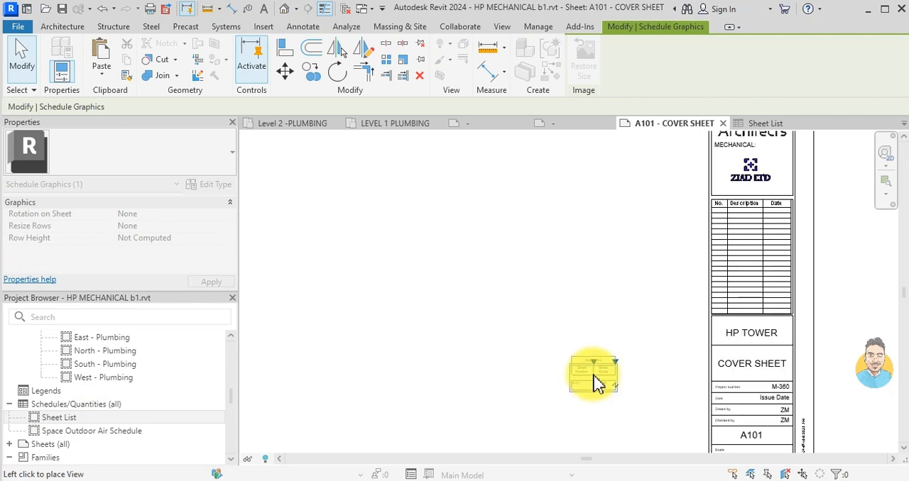
scroll(596, 384, up, 2)
click(472, 355)
- Widen the Sheet Name column of the sheet list placed on the cover sheet
drag(519, 334, 686, 329)
scroll(631, 325, down, 3)
click(664, 280)
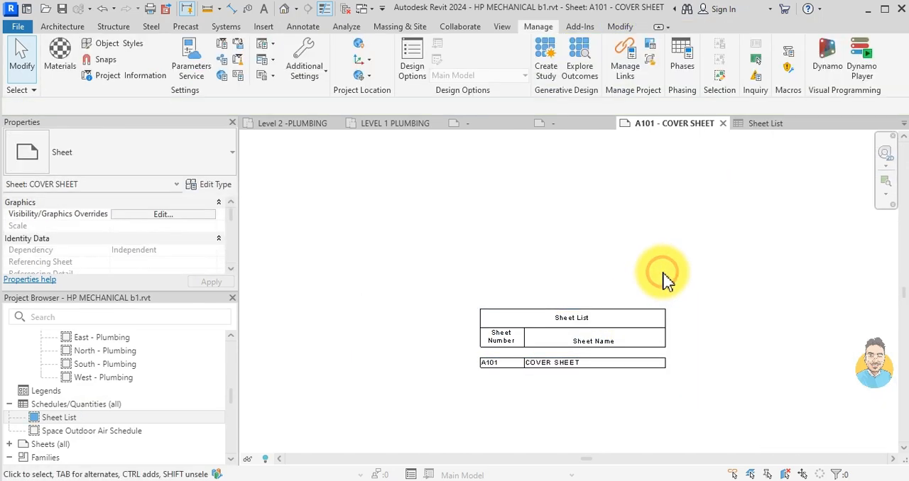
- Move the sheet list closer to the title block in the lower-right area of the cover sheet
scroll(664, 280, down, 2)
click(632, 300)
drag(587, 307, 689, 320)
click(603, 301)
scroll(574, 320, down, 2)
scroll(574, 355, up, 3)
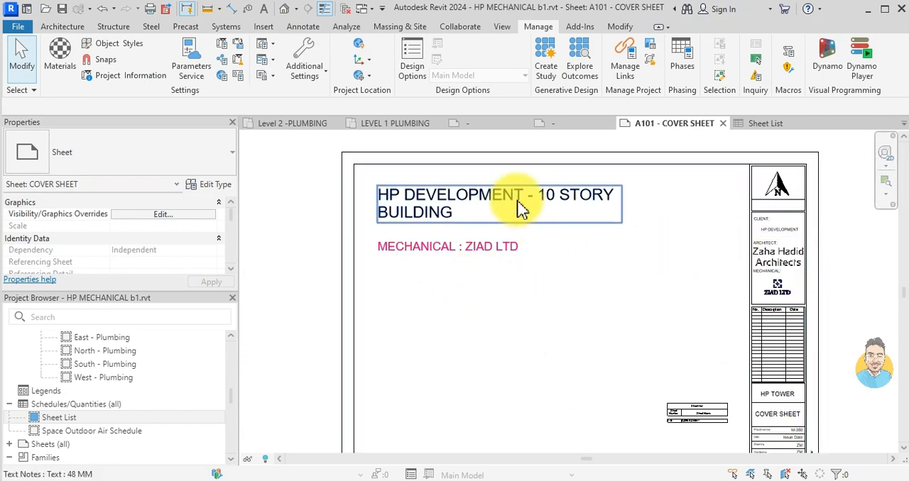
scroll(500, 272, down, 2)
scroll(692, 220, up, 2)
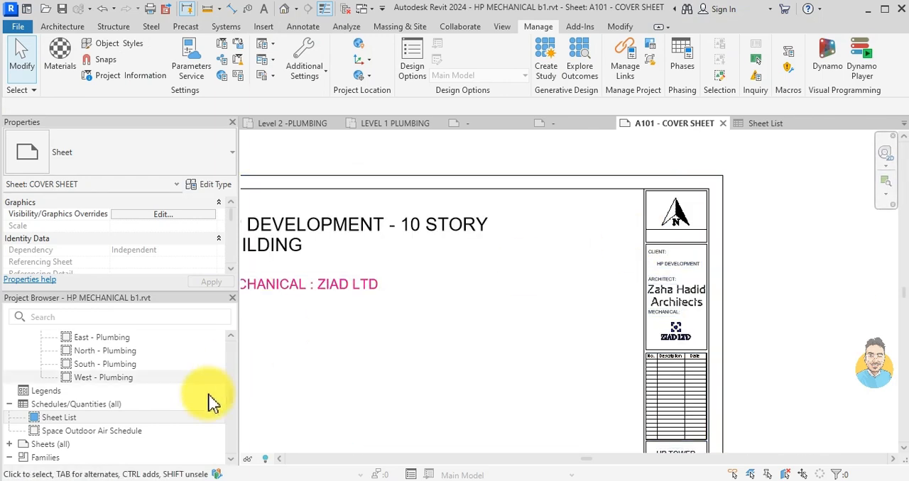
scroll(135, 400, up, 2)
scroll(139, 390, up, 6)
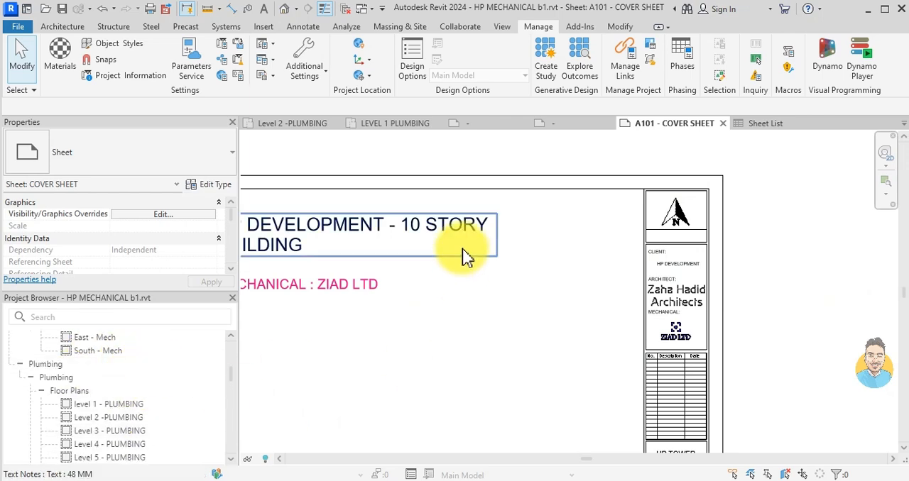
click(416, 474)
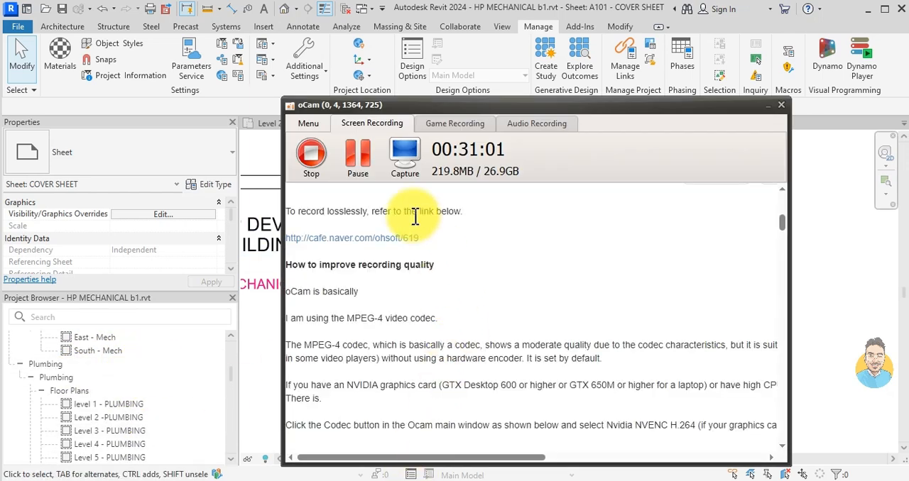